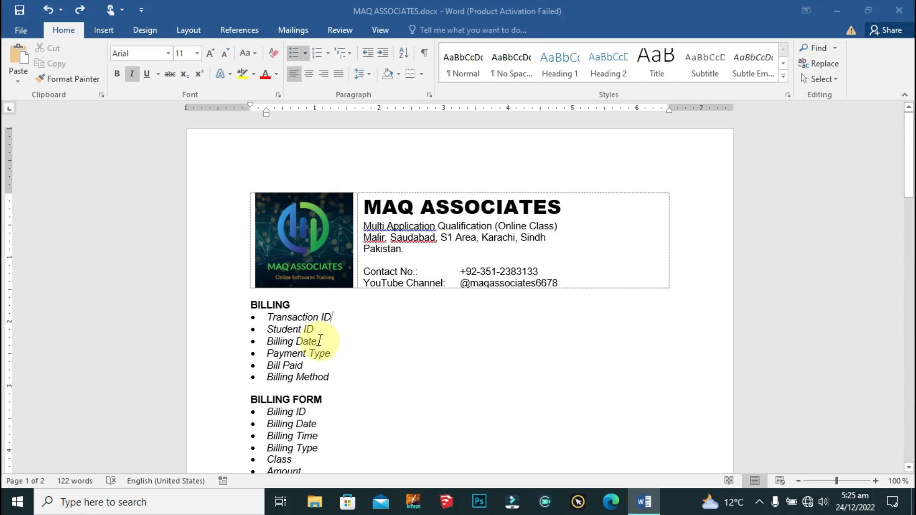
Step: Review the BILLING, BILLING PORTFOLIO, CLASS and HOME lists in the Word document
scroll(327, 338, "down", 3)
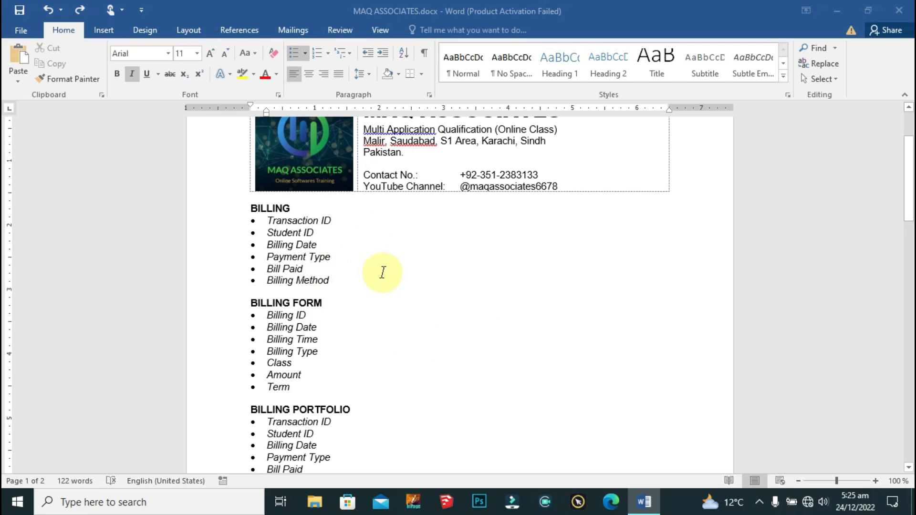
scroll(419, 286, "down", 1)
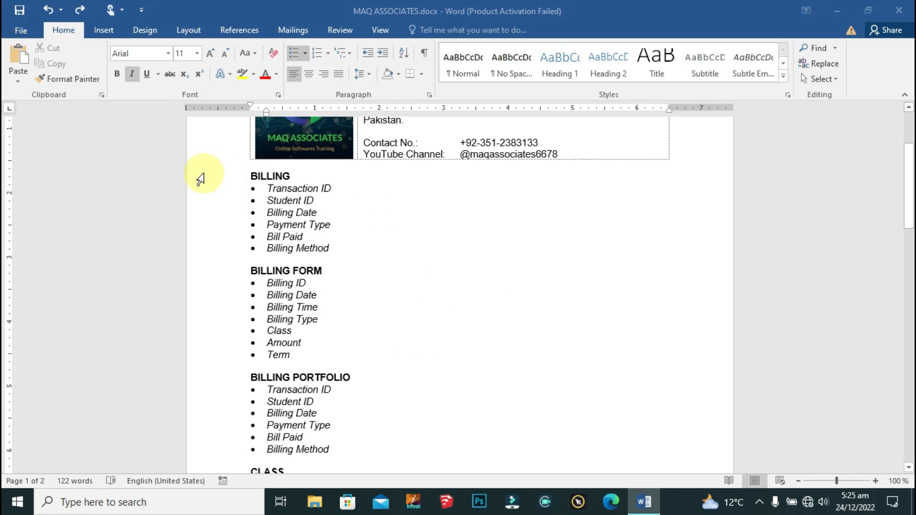
left_click(199, 176)
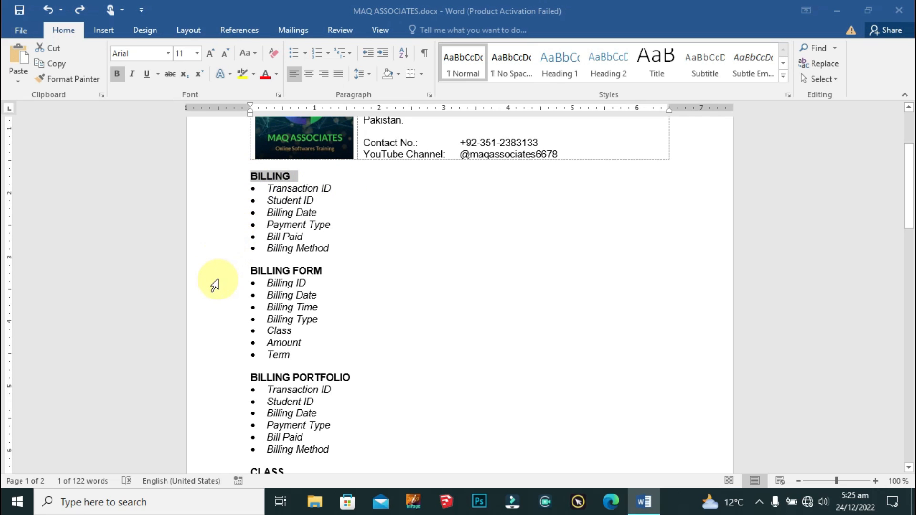
left_click(215, 282)
left_click(229, 377)
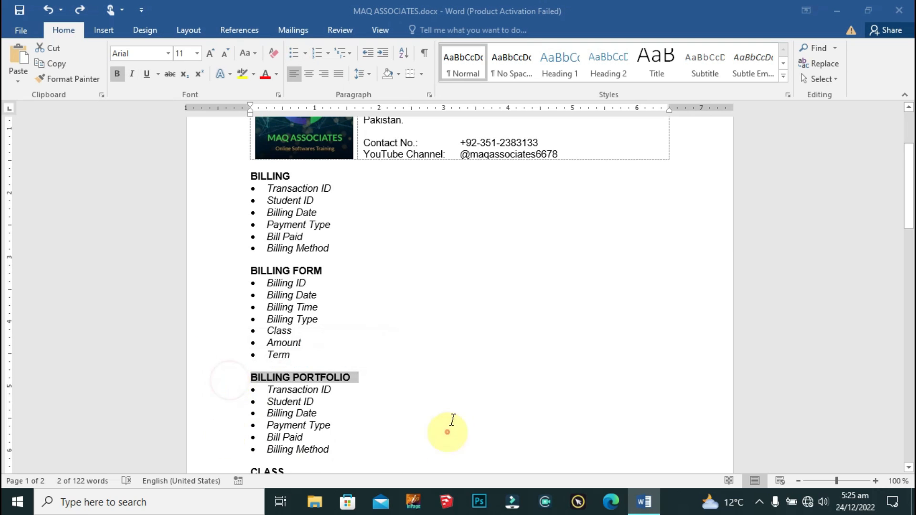
scroll(454, 419, "down", 6)
left_click(215, 245)
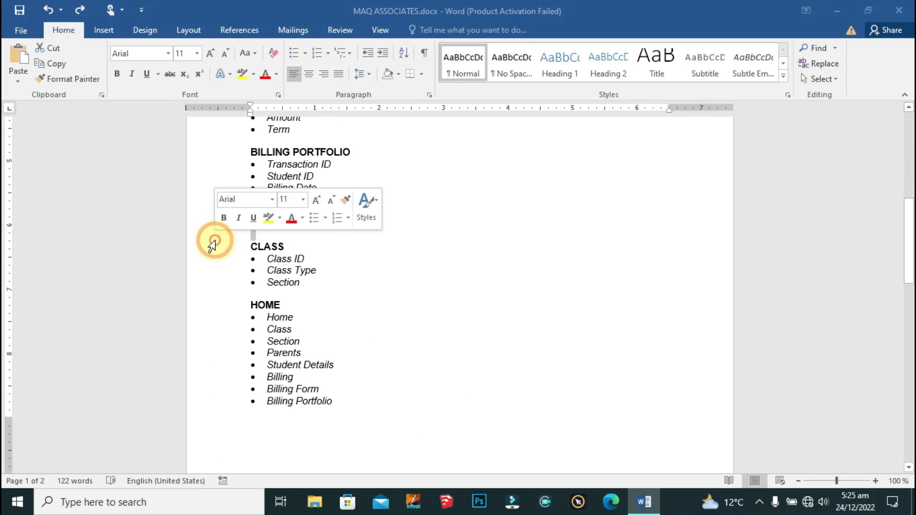
left_click(236, 304)
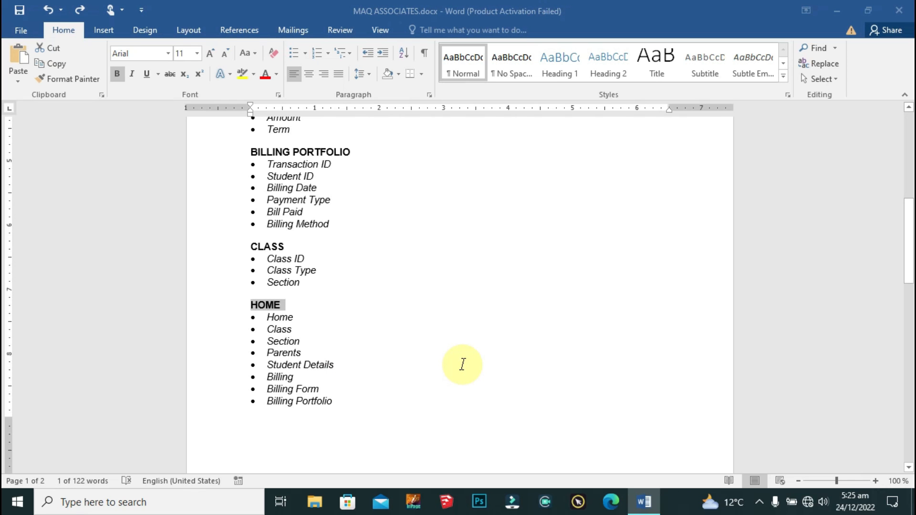
scroll(463, 364, "down", 1)
scroll(462, 364, "down", 2)
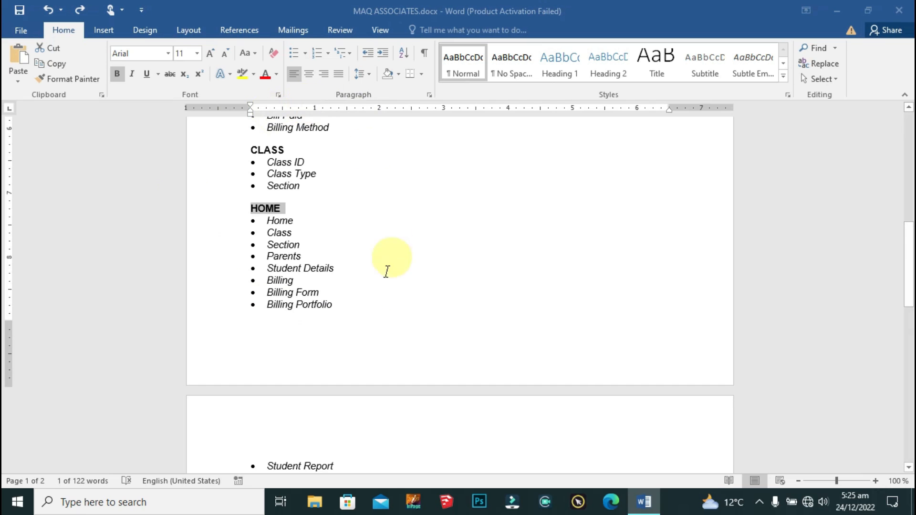
left_click_drag(220, 225, 239, 459)
scroll(420, 301, "down", 4)
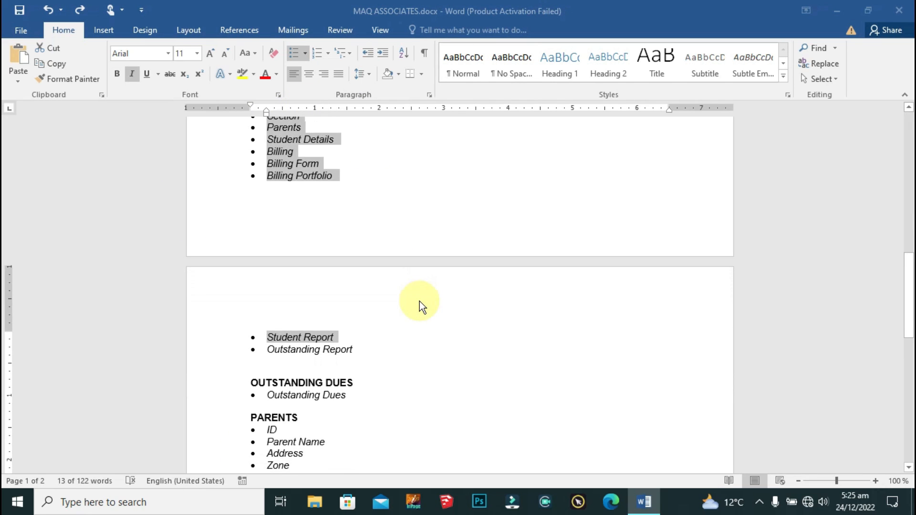
left_click(374, 347)
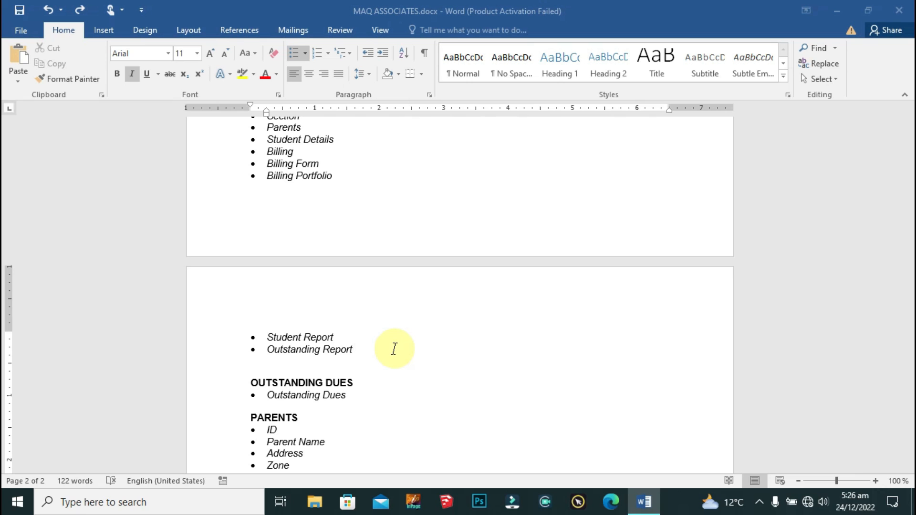
Step: Review the PARENTS and SECTION lists further down the document
scroll(394, 348, "down", 3)
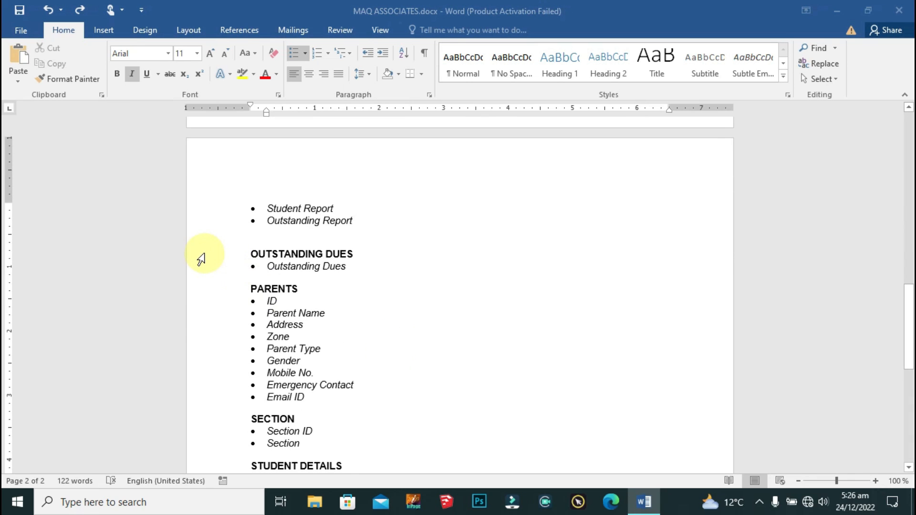
left_click(206, 286)
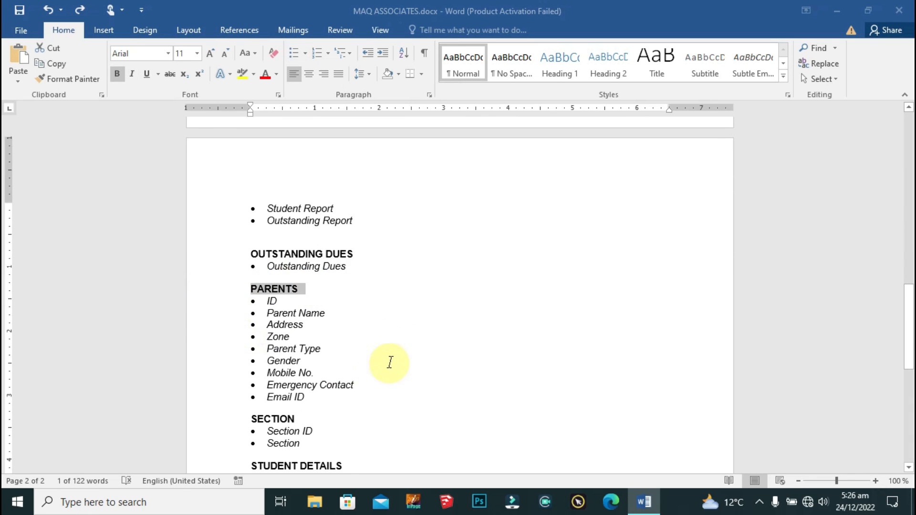
scroll(394, 354, "down", 1)
scroll(394, 353, "down", 1)
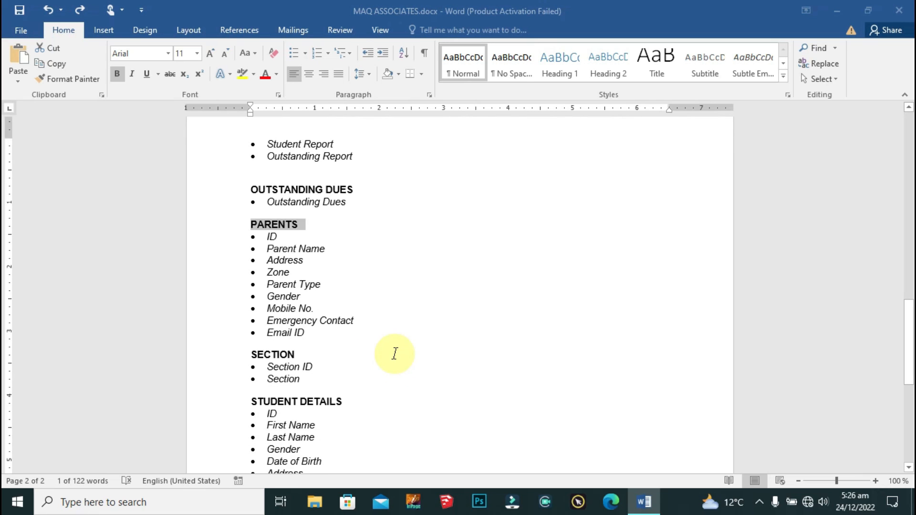
left_click(208, 365)
left_click(201, 355)
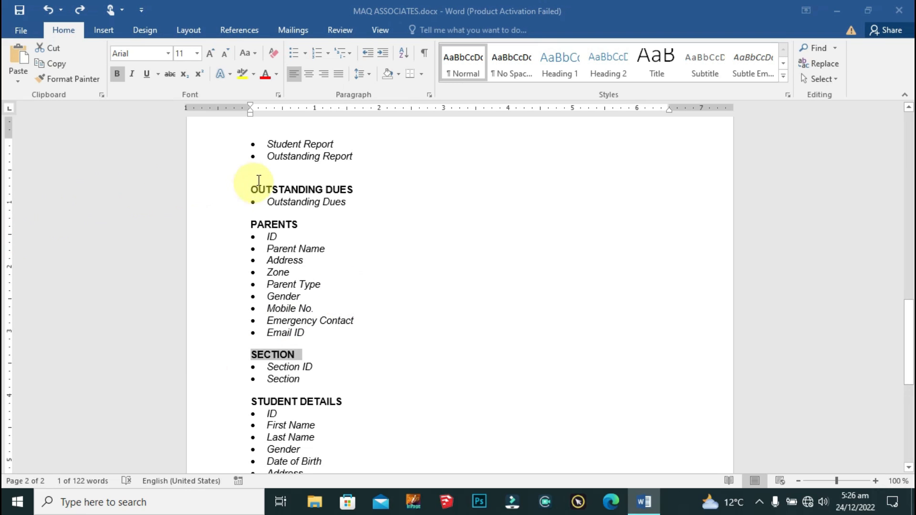
Step: Delete the blank line above OUTSTANDING DUES, then check the SECTION and STUDENT DETAILS lists
left_click(255, 175)
key("Delete")
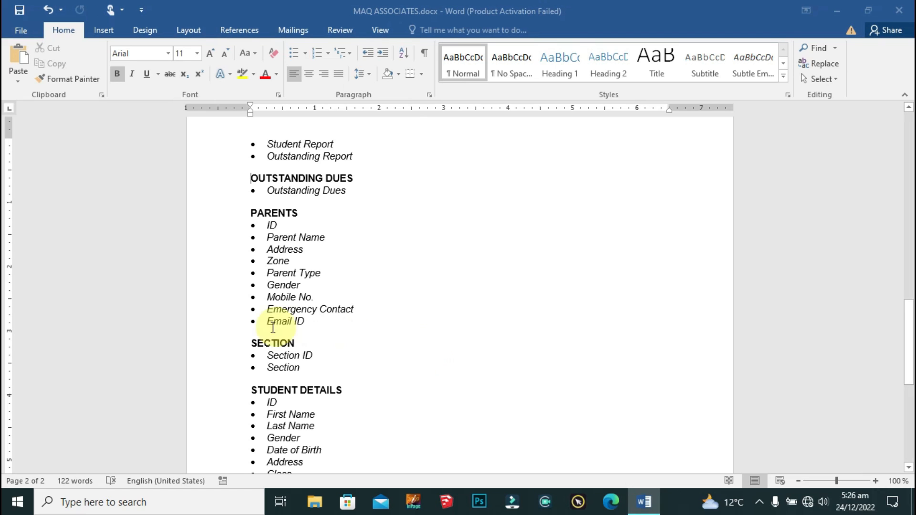
left_click(218, 351)
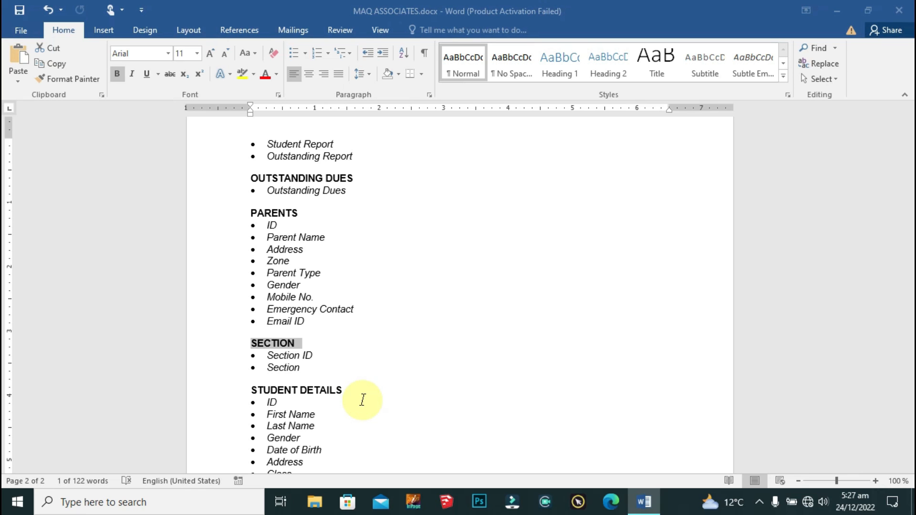
scroll(381, 372, "down", 3)
left_click(219, 286)
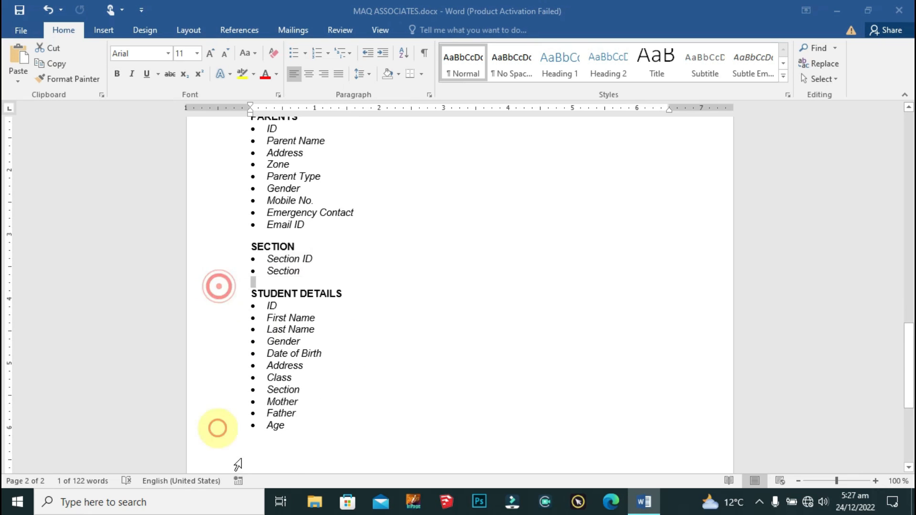
left_click(214, 293)
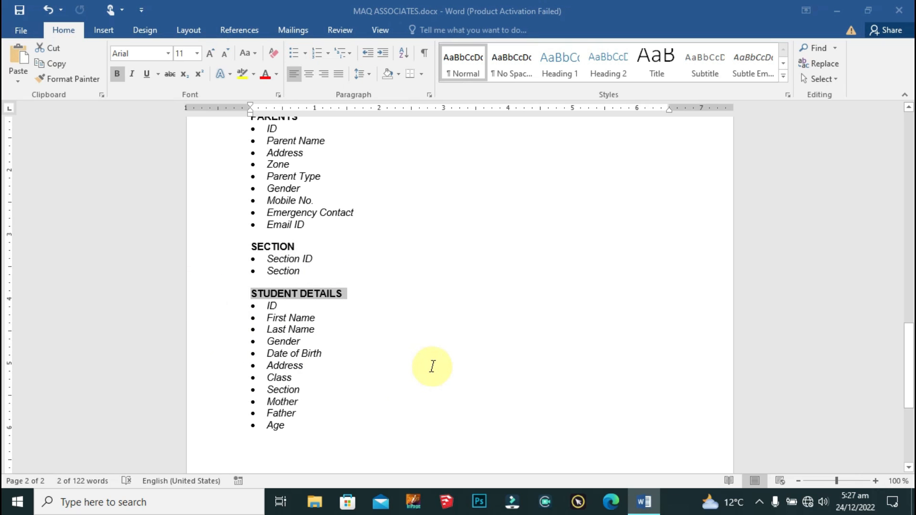
scroll(431, 366, "down", 5)
scroll(432, 377, "up", 3)
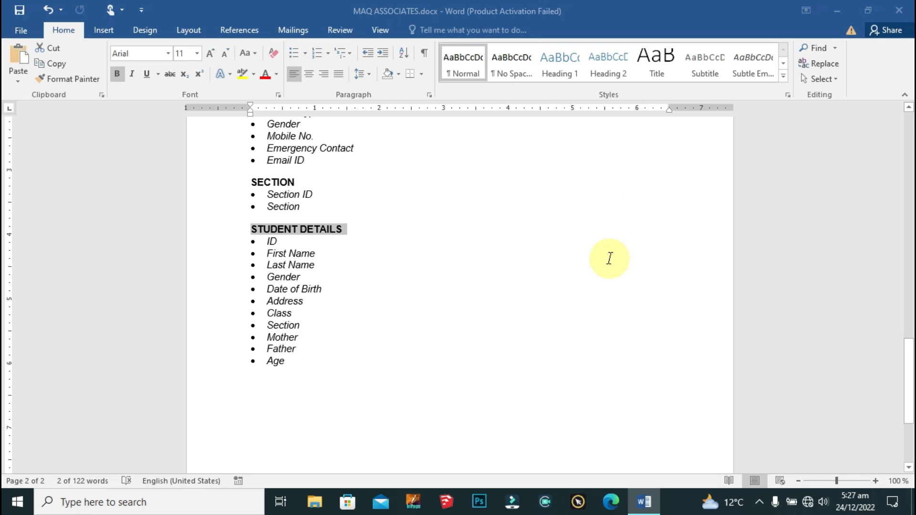
Step: Minimize Word and create a desktop Access database file named 'School Management System'
left_click(838, 10)
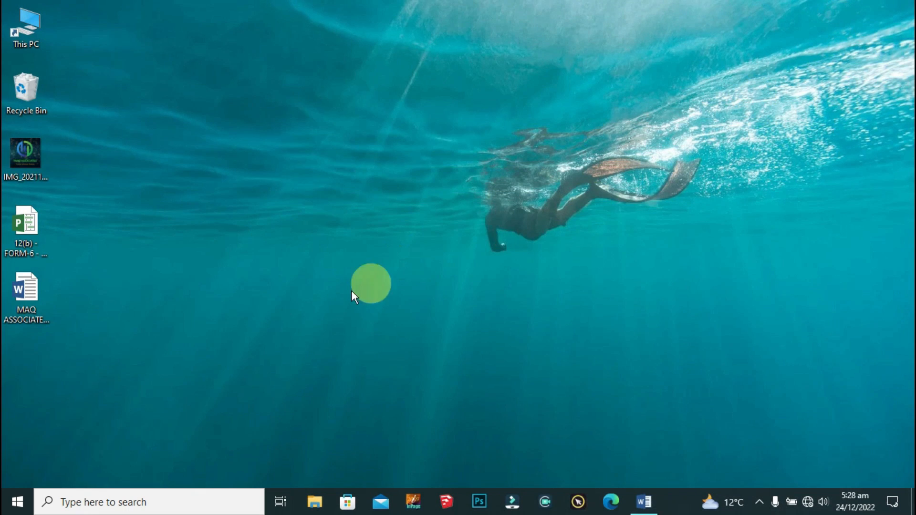
right_click(190, 128)
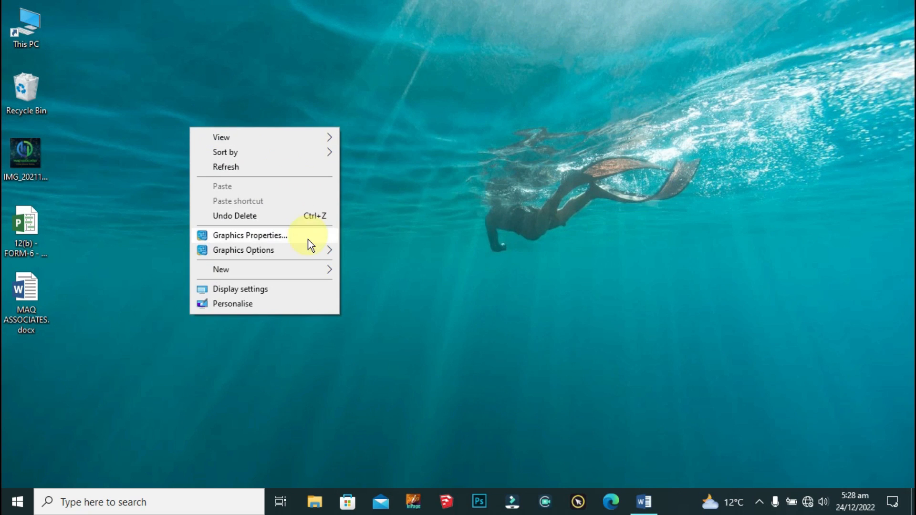
mouse_move(296, 269)
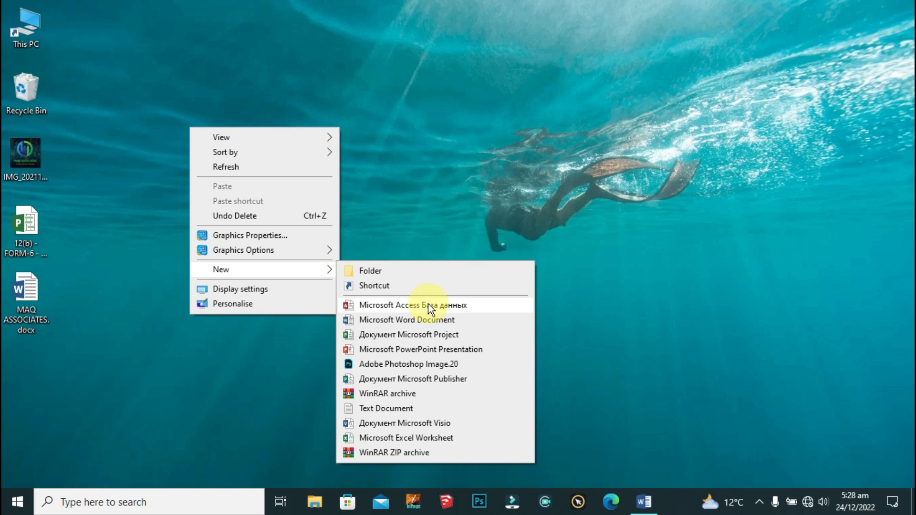
left_click(428, 305)
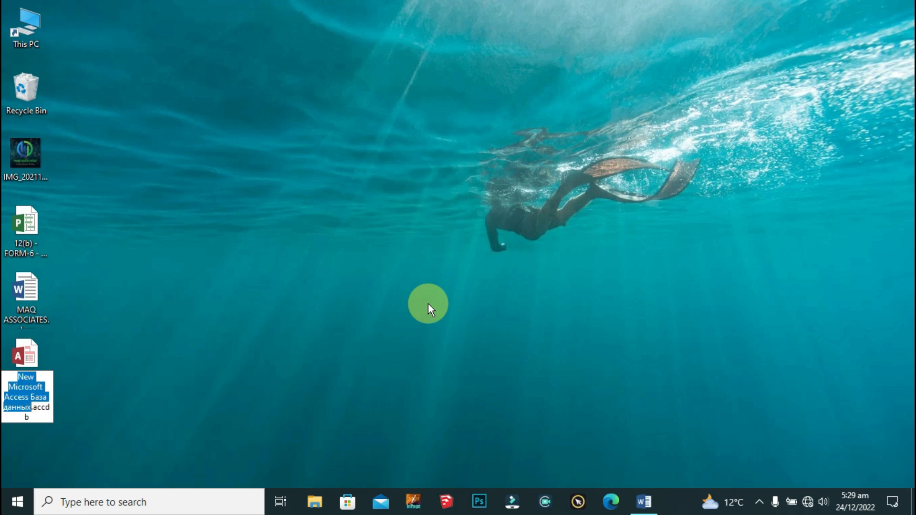
type("School M")
type("anagement")
type(" System")
key("Return")
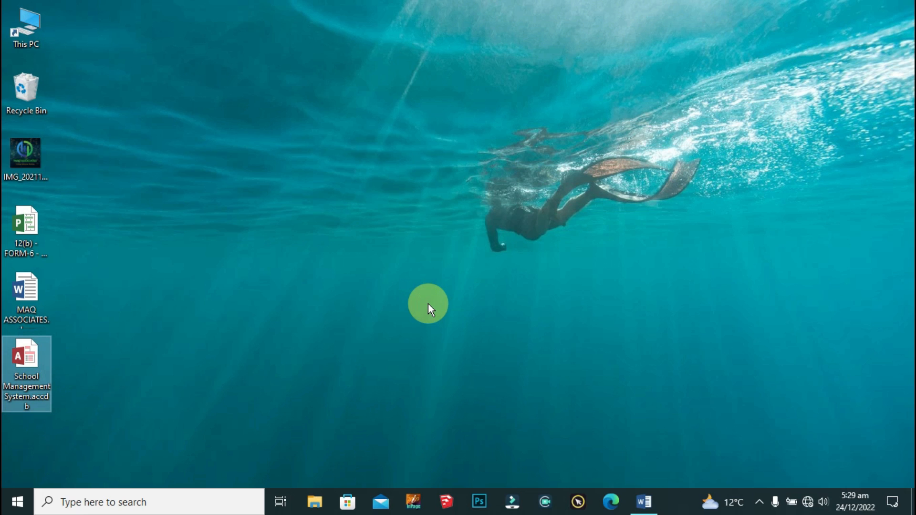
right_click(25, 345)
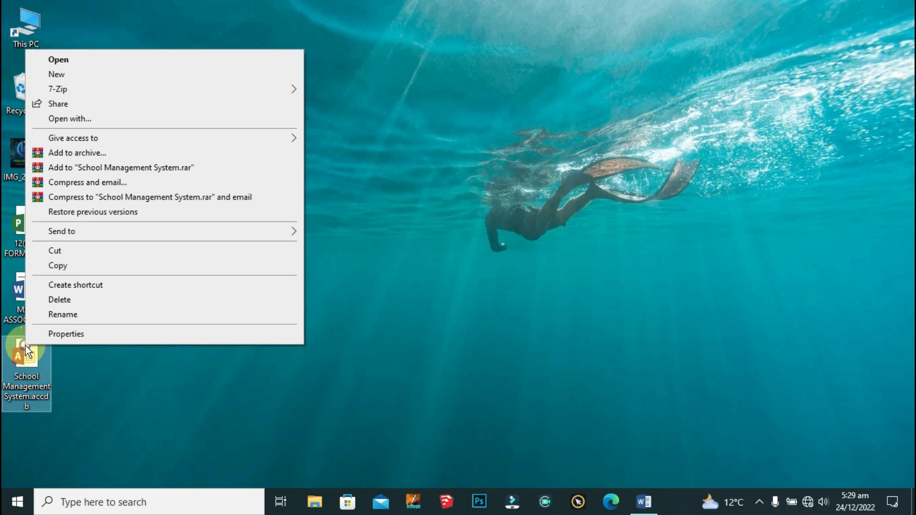
Step: Open the new database in Access, dismiss the activation notice and enable content
left_click(115, 64)
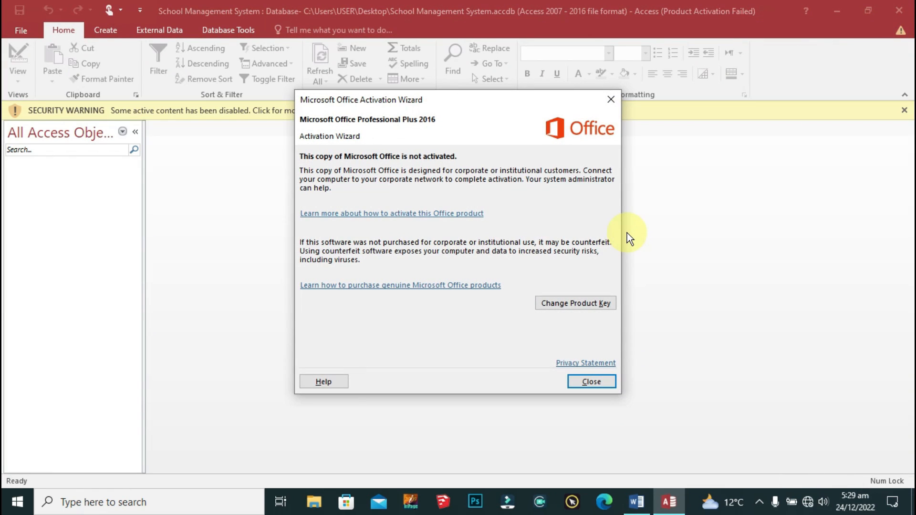
left_click(599, 383)
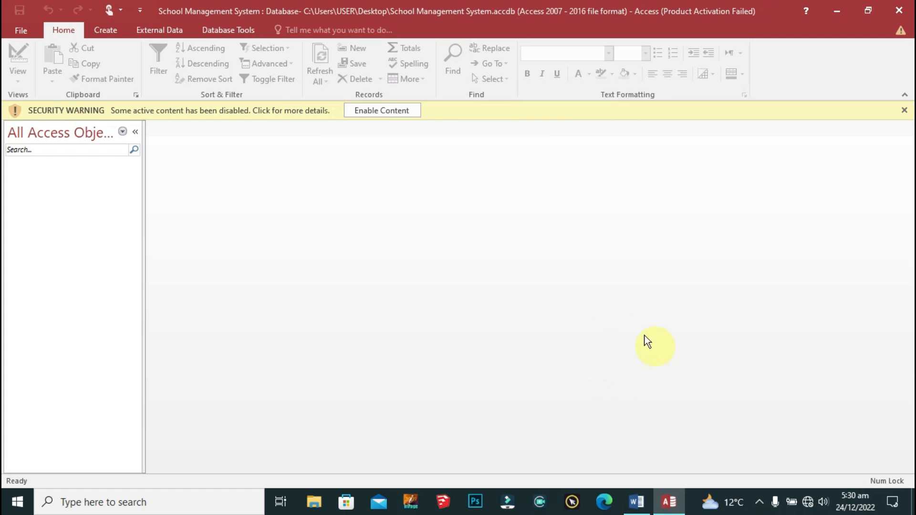
left_click(380, 111)
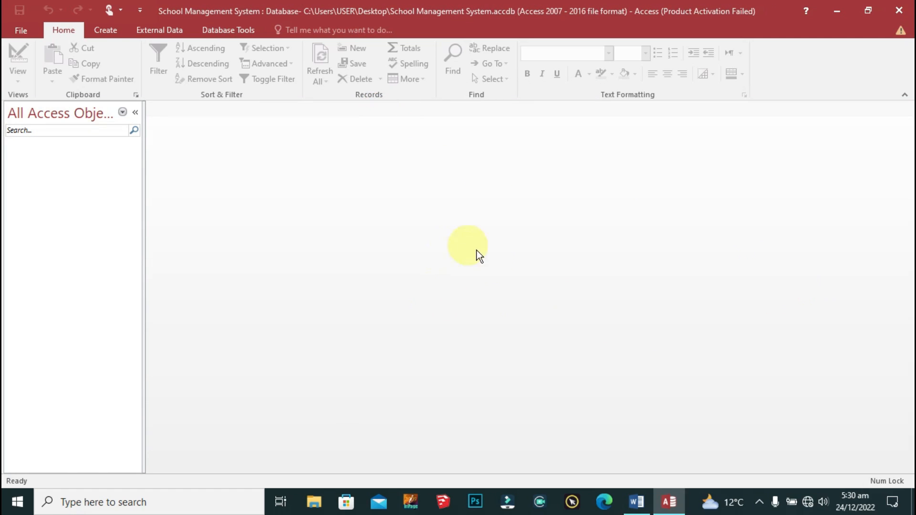
Step: Set the Current Database Application Title to 'School Management System'
left_click(19, 30)
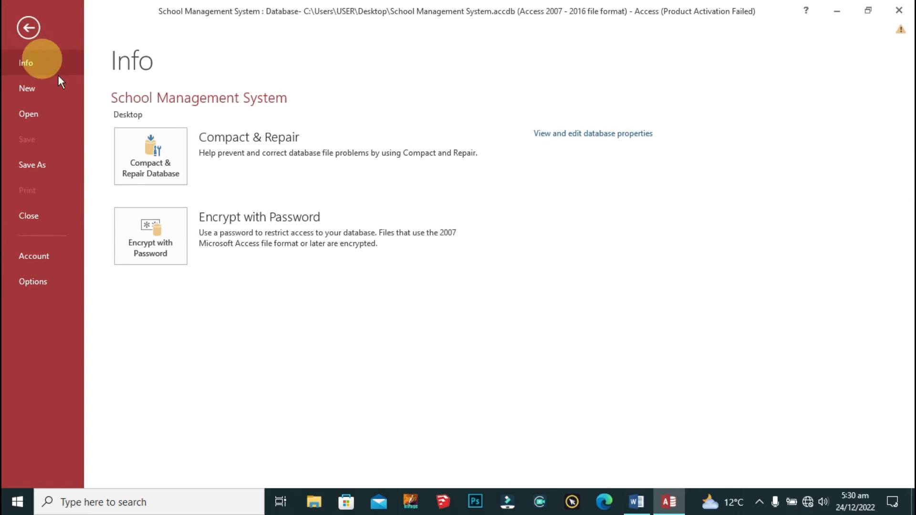
left_click(76, 275)
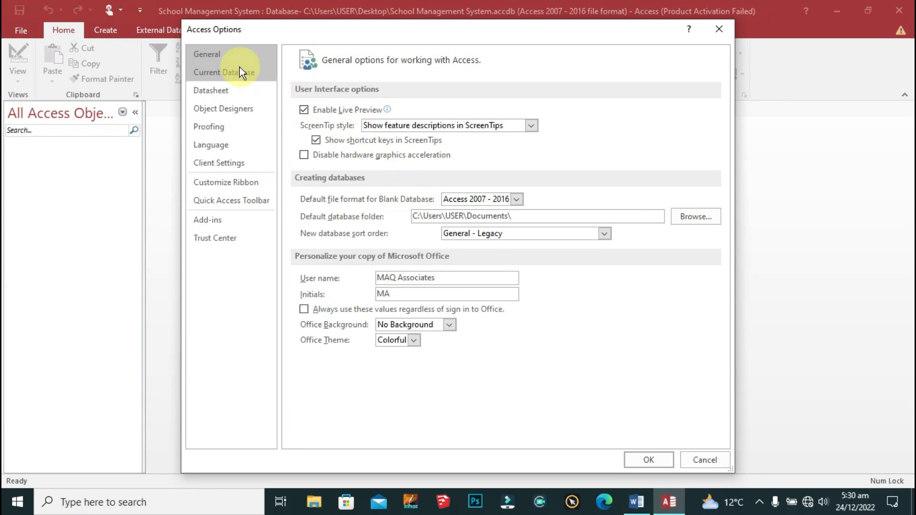
left_click(239, 68)
left_click(422, 112)
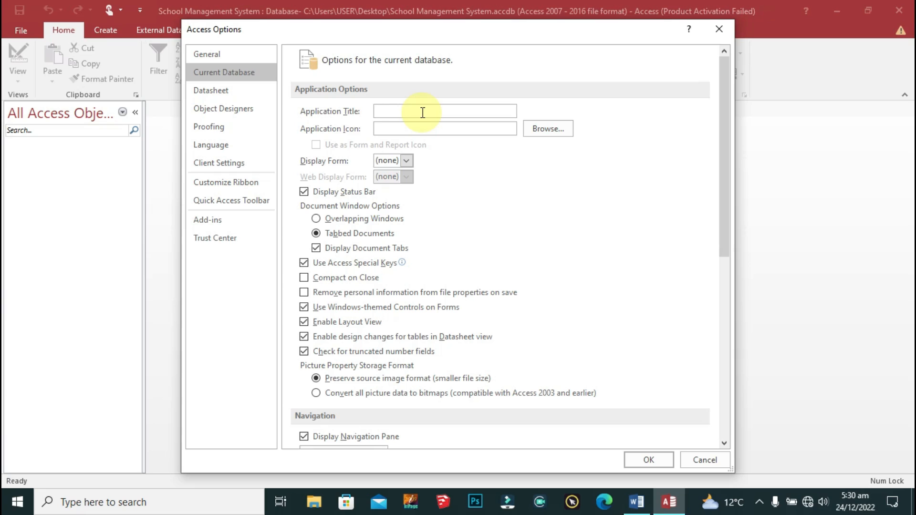
type("School Management System")
key("Tab")
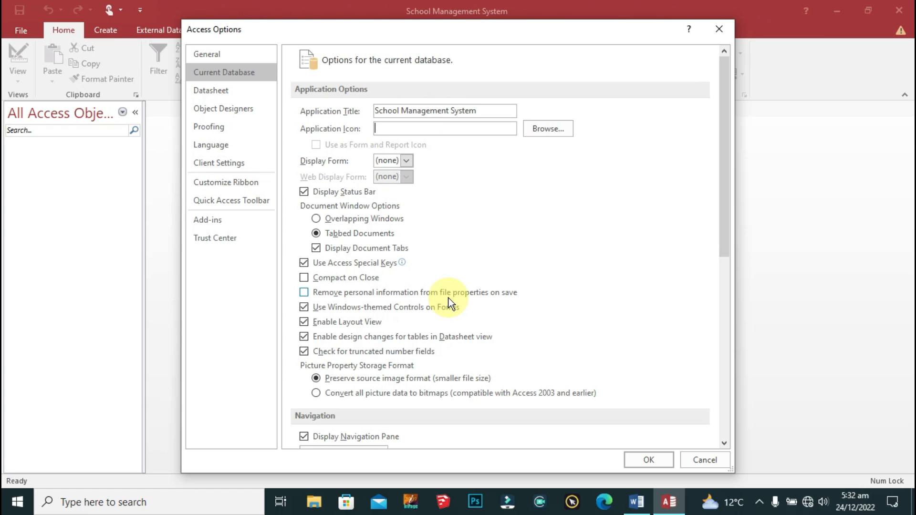
left_click(638, 457)
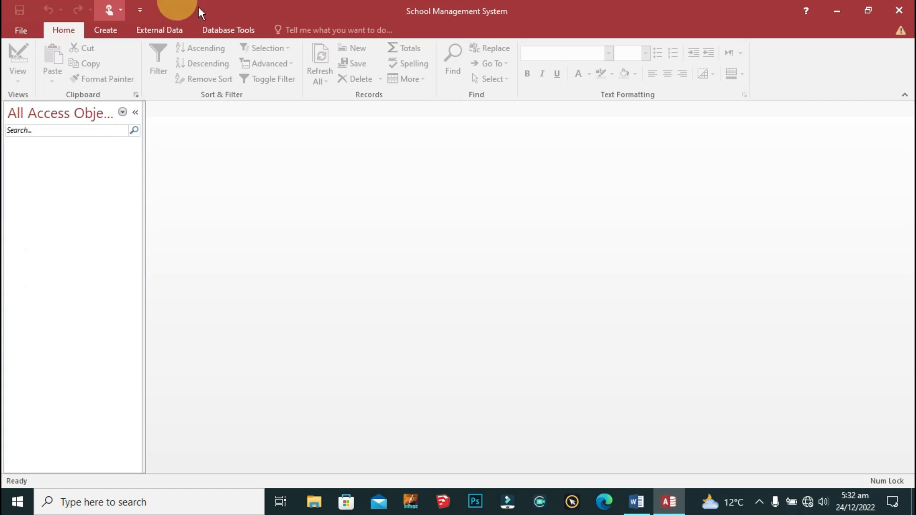
Step: Create Table1 in Table Design view and place the cursor in the first Field Name cell
left_click(116, 30)
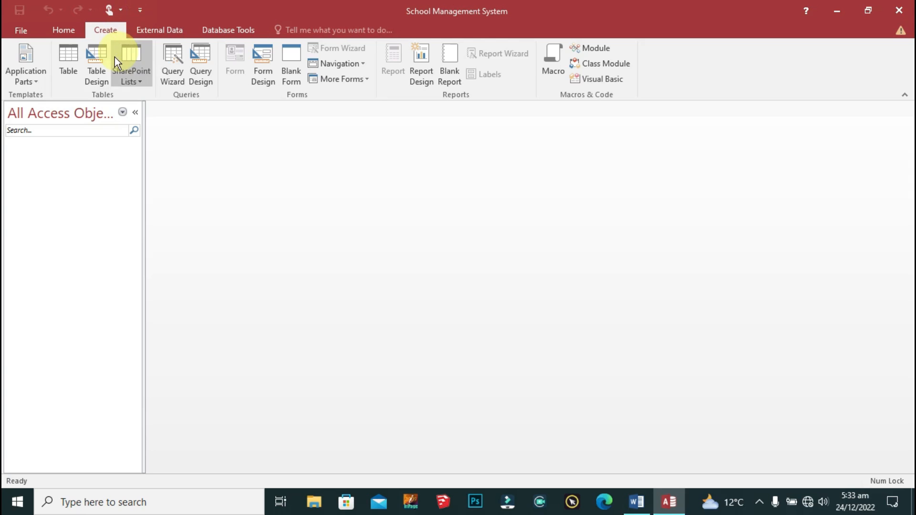
left_click(96, 76)
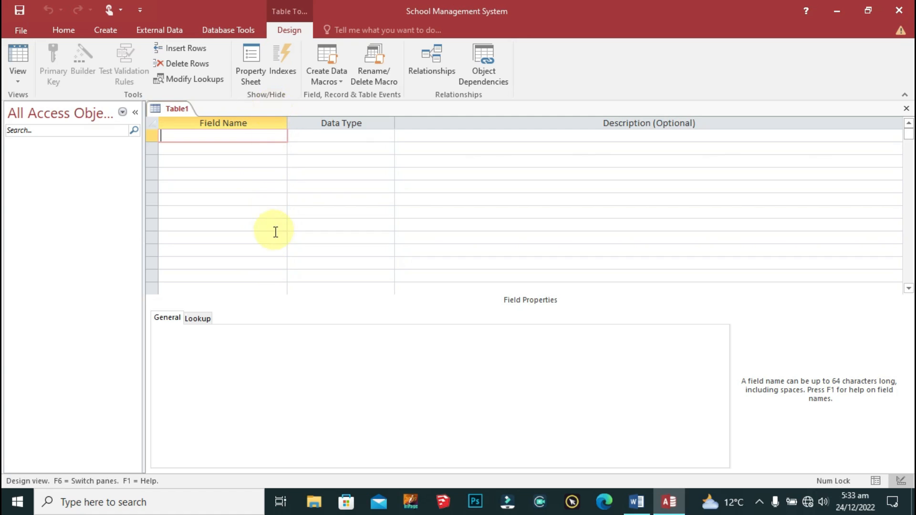
left_click(151, 136)
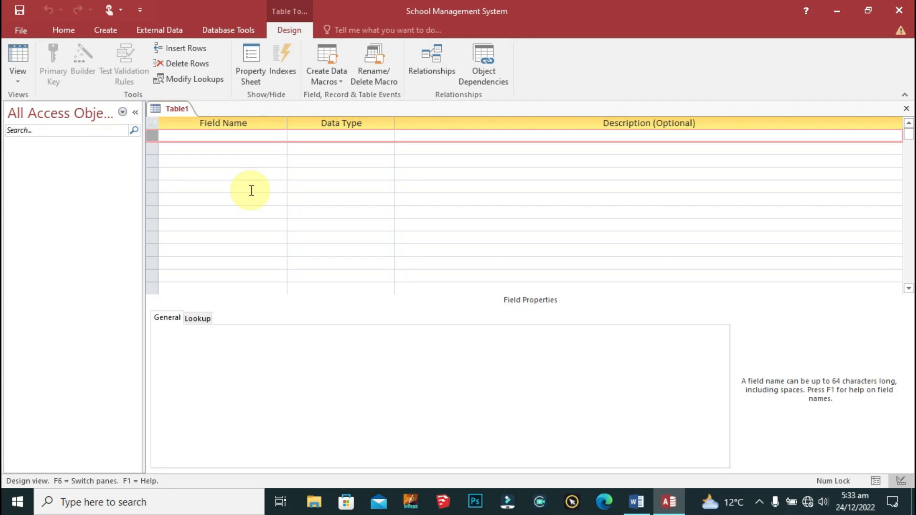
left_click(251, 137)
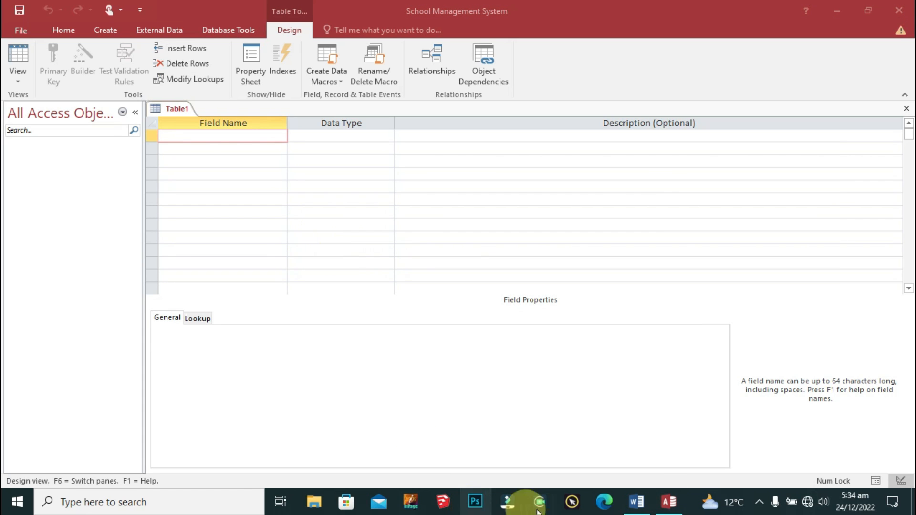
left_click(638, 502)
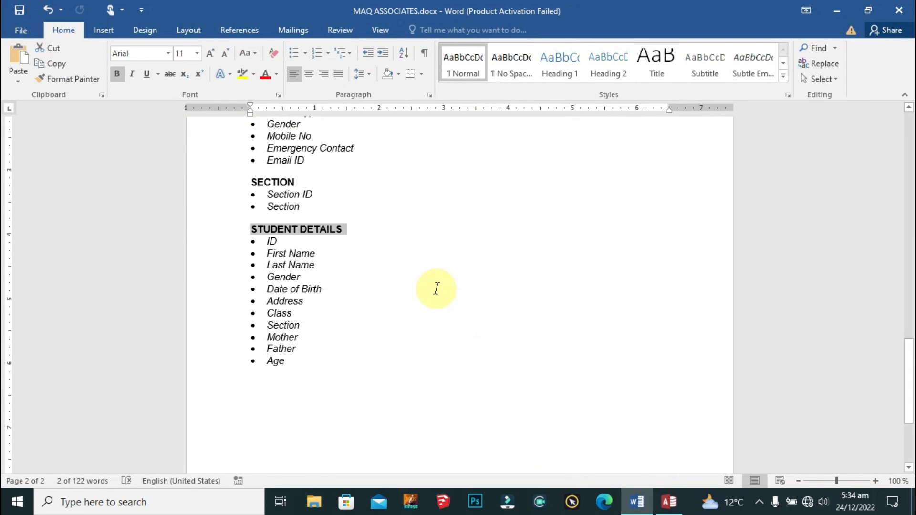
scroll(422, 364, "up", 8)
scroll(421, 363, "up", 10)
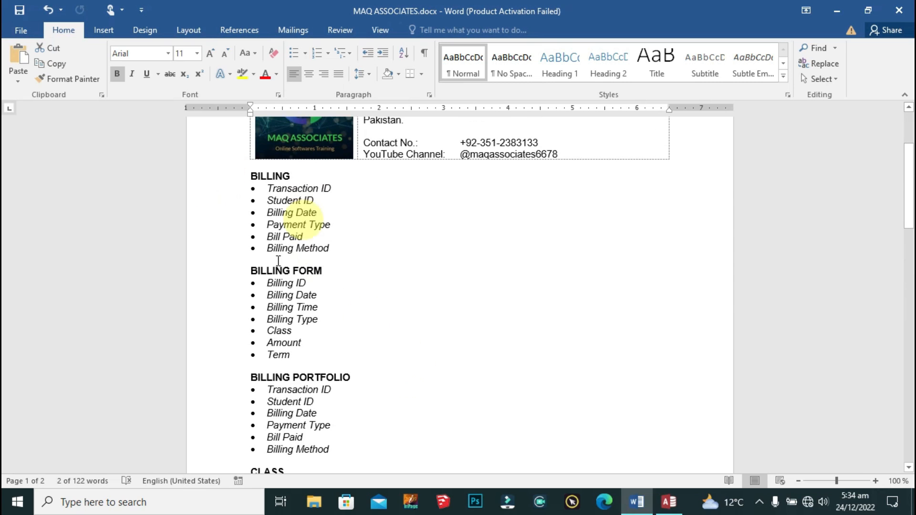
scroll(439, 371, "down", 5)
left_click_drag(234, 290, 331, 299)
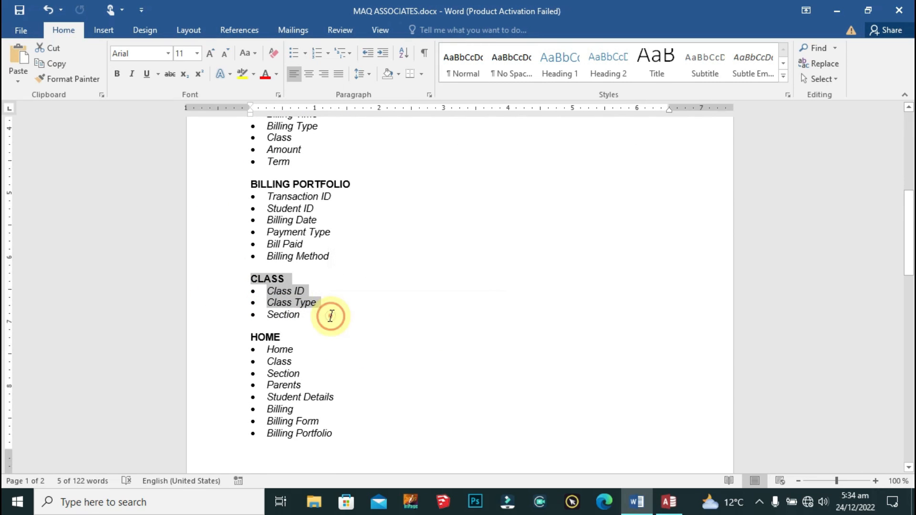
left_click(328, 317)
left_click(669, 501)
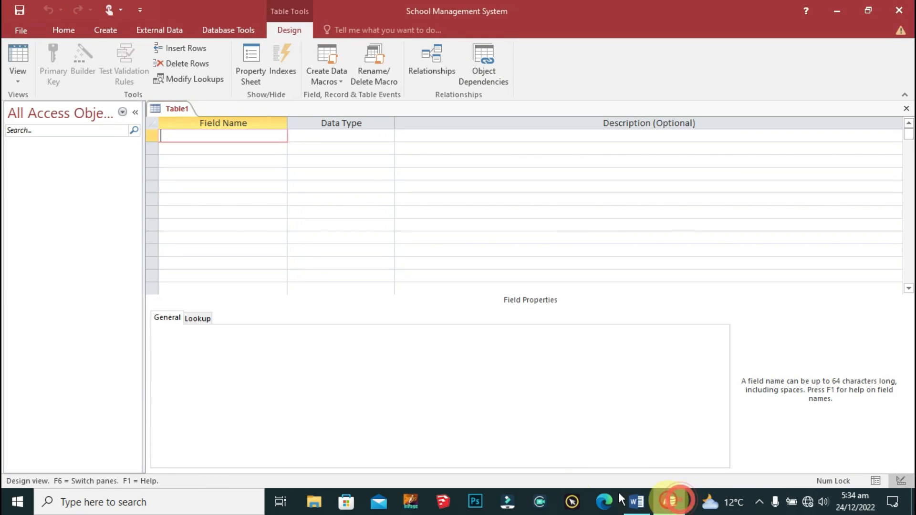
Step: Name the first field ClassID with the caption 'Class ID'
type("Class ID")
key("Tab")
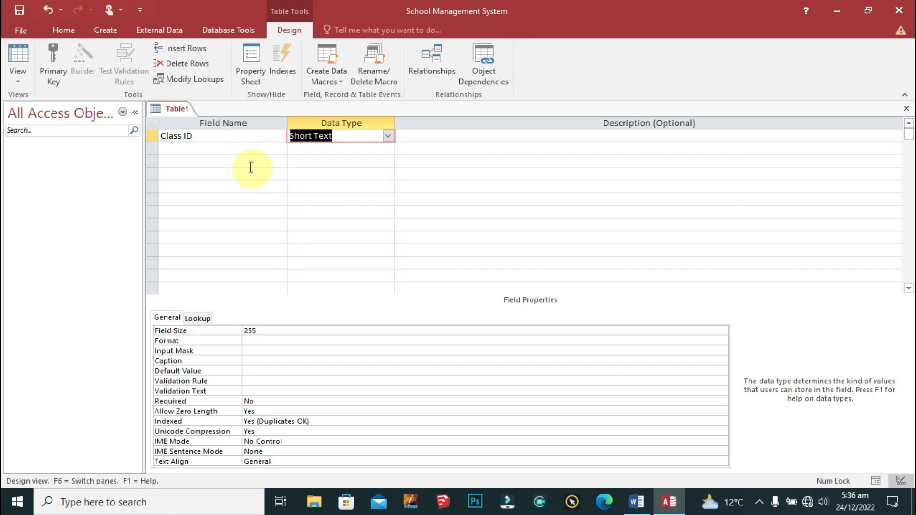
left_click(220, 136)
left_click(183, 137)
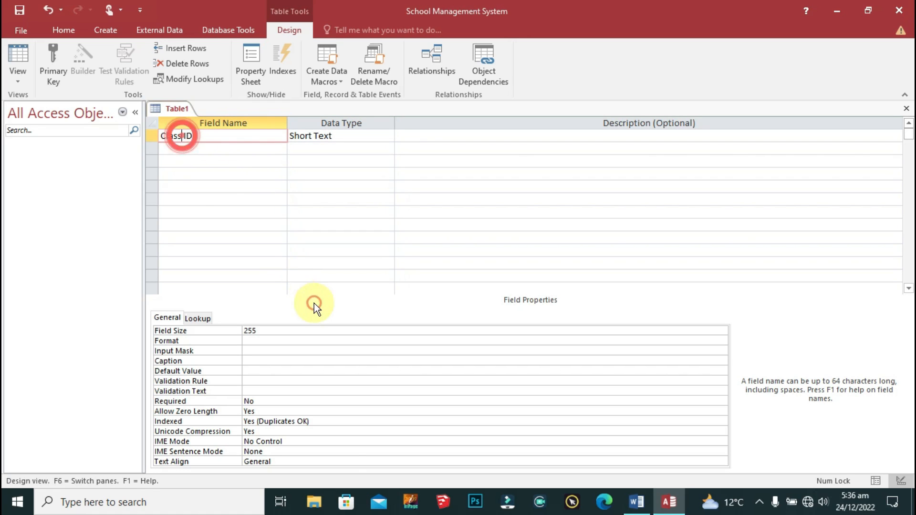
key("BackSpace")
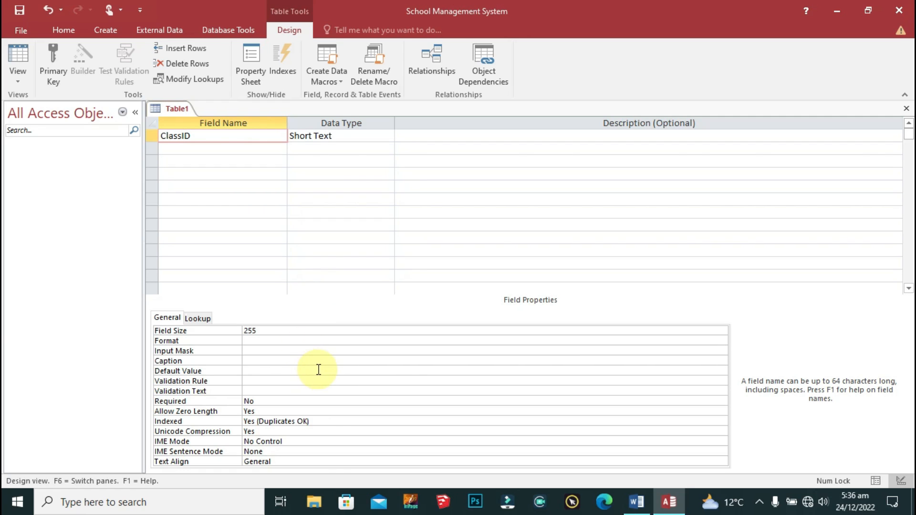
left_click(285, 361)
type("Class ID")
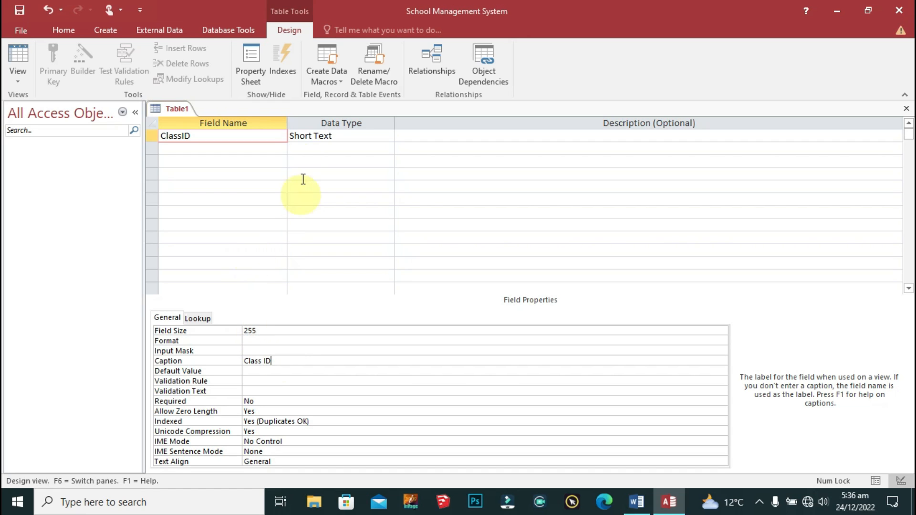
Step: Make ClassID the primary key with the AutoNumber data type
left_click(248, 135)
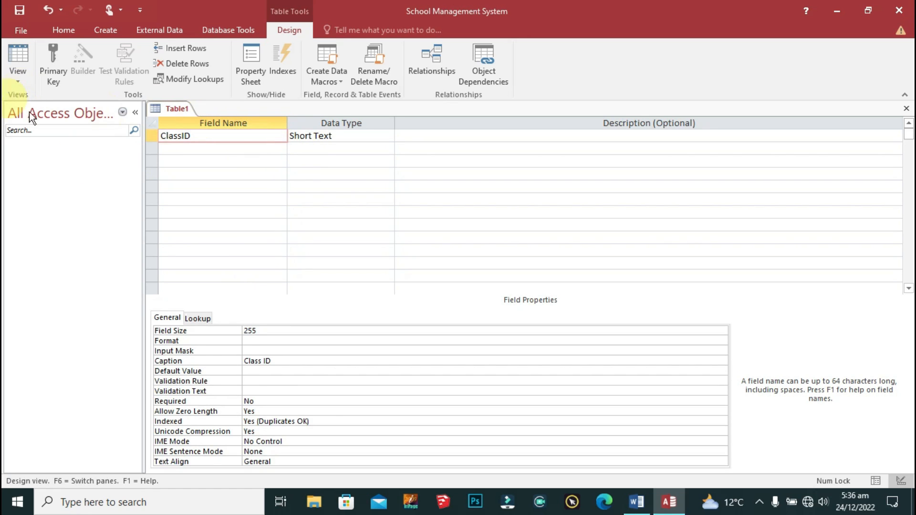
left_click(62, 70)
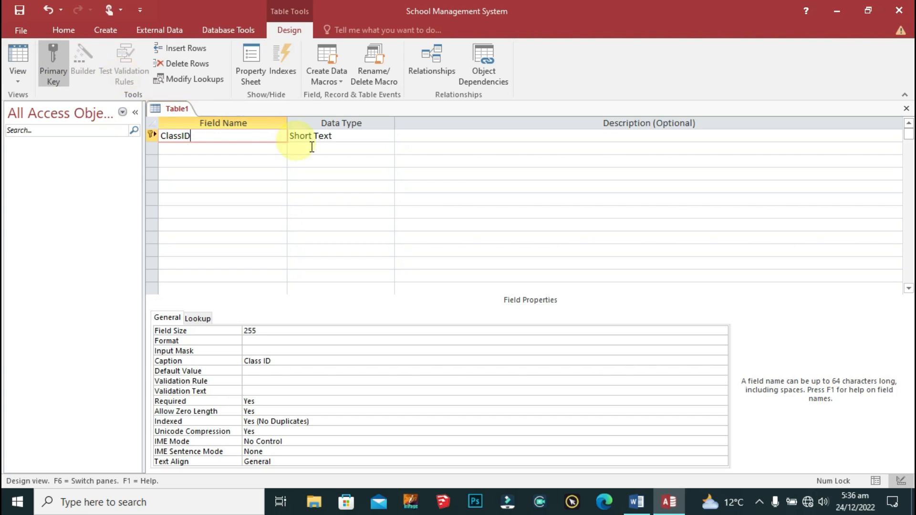
left_click(239, 148)
left_click(339, 135)
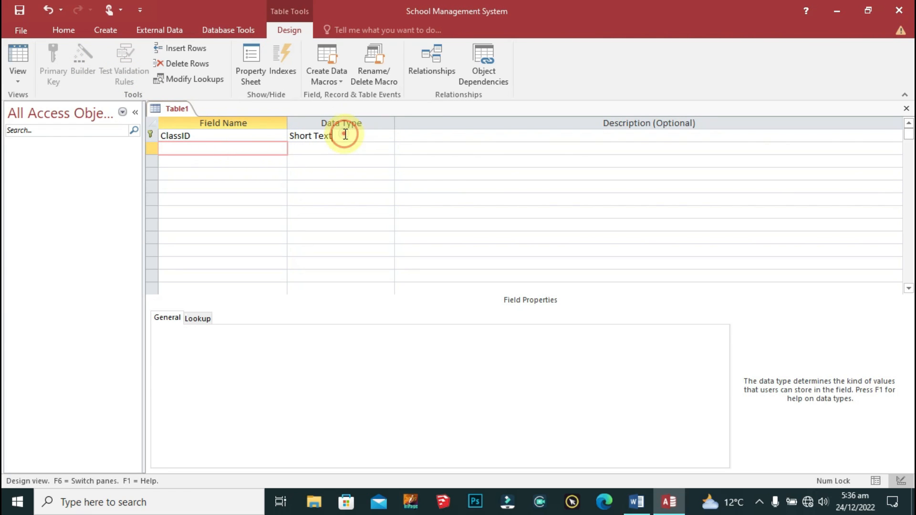
left_click(387, 135)
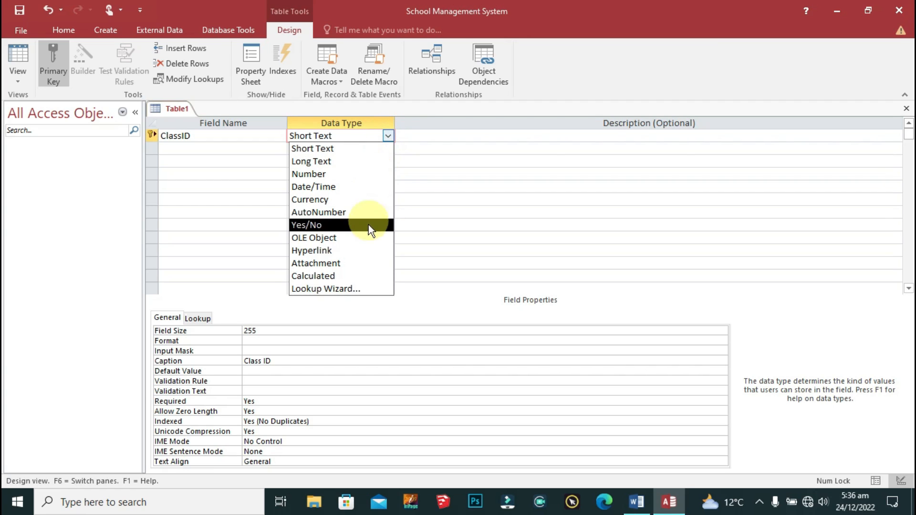
left_click(360, 210)
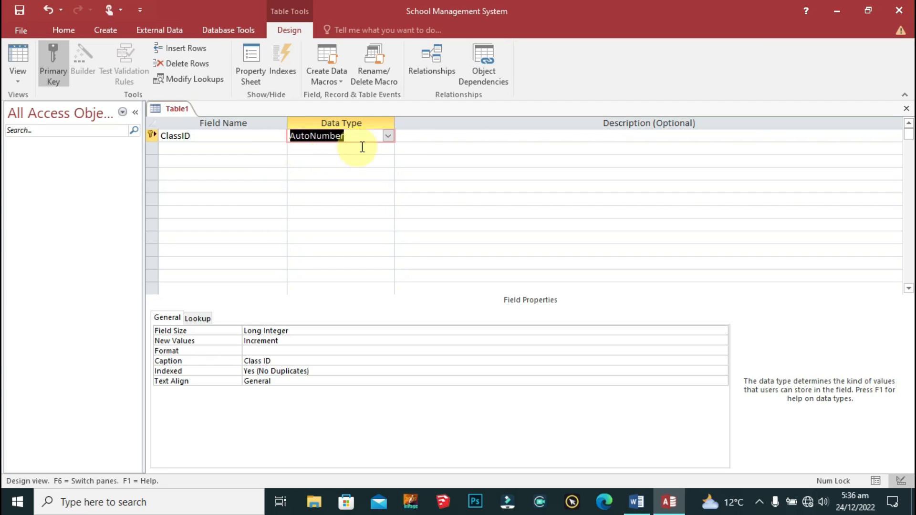
left_click(222, 150)
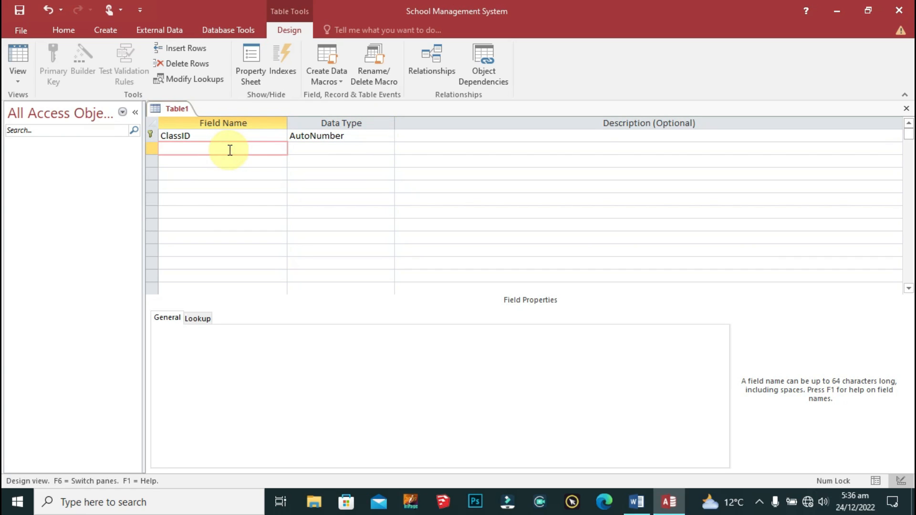
Step: Save Table1 under the table name 'Classes'
right_click(181, 111)
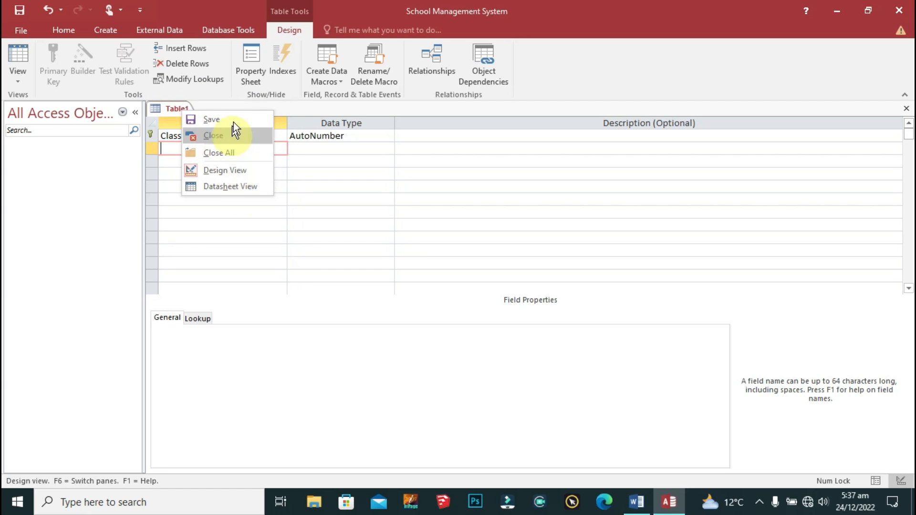
left_click(219, 121)
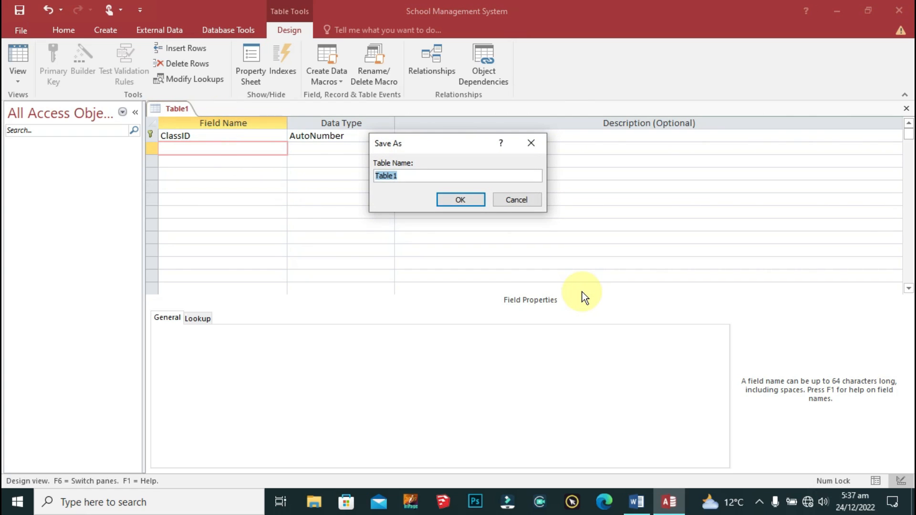
type("Classes")
left_click(460, 200)
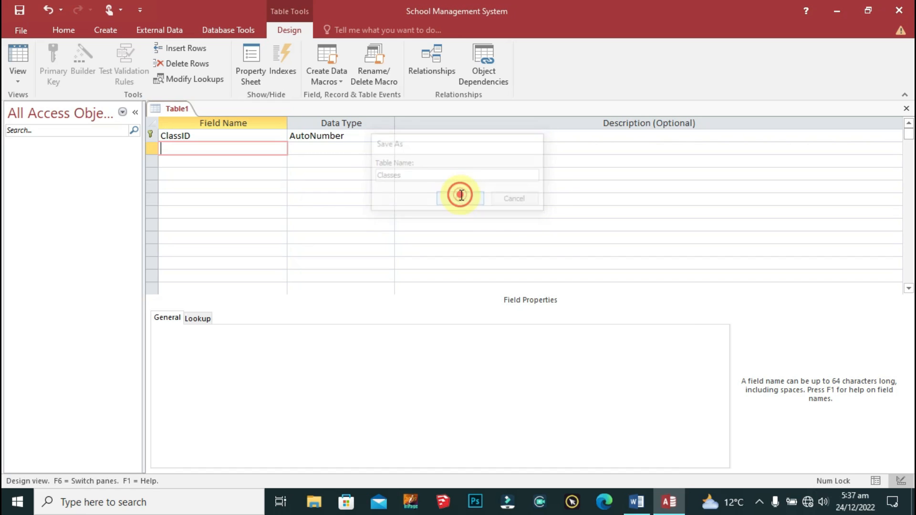
left_click(216, 151)
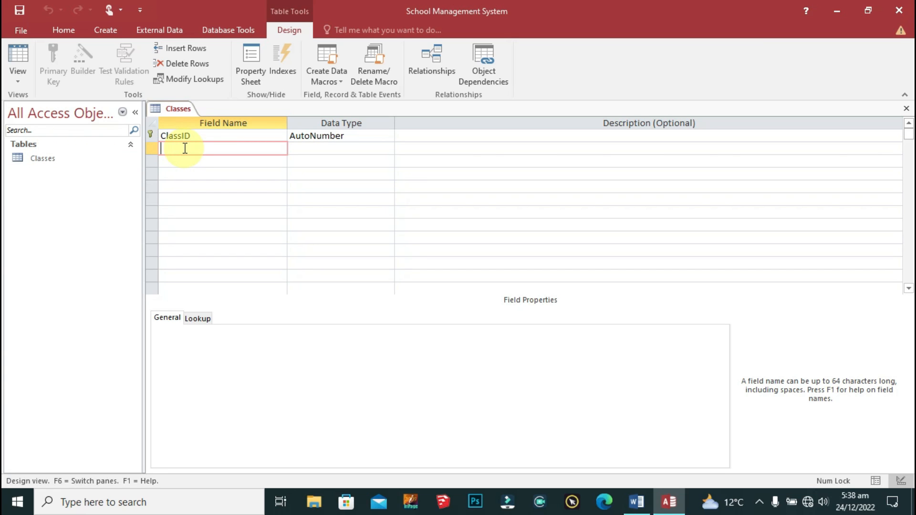
Step: Add a second field 'Class Name' as Short Text and save the Classes table
type("Class")
type("Name")
key("Tab")
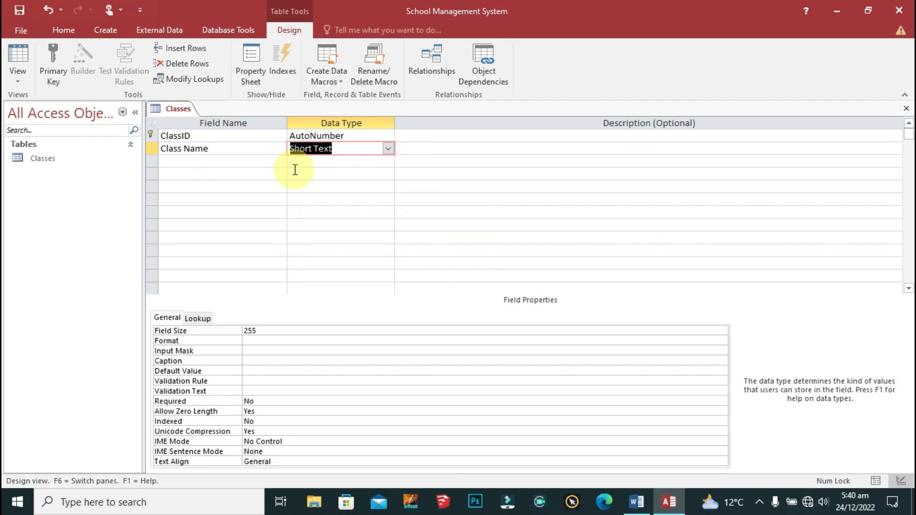
right_click(176, 111)
left_click(203, 117)
right_click(185, 110)
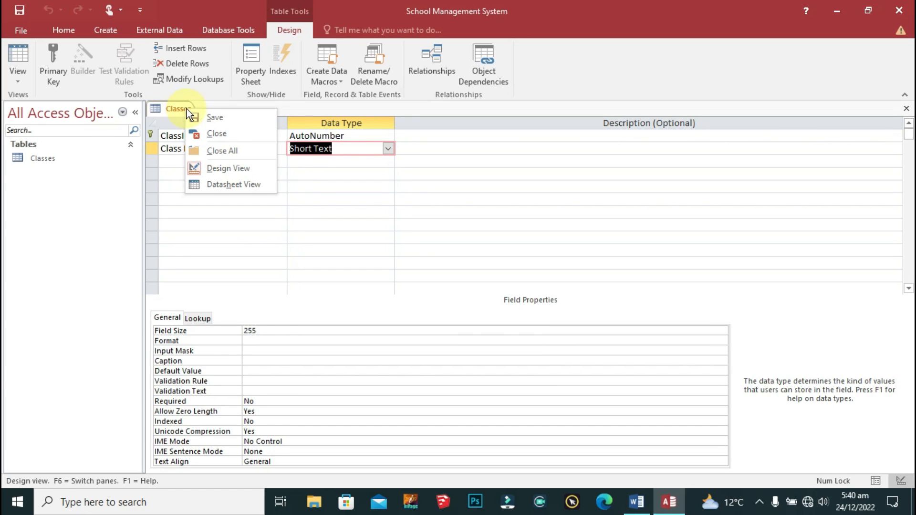
double_click(61, 158)
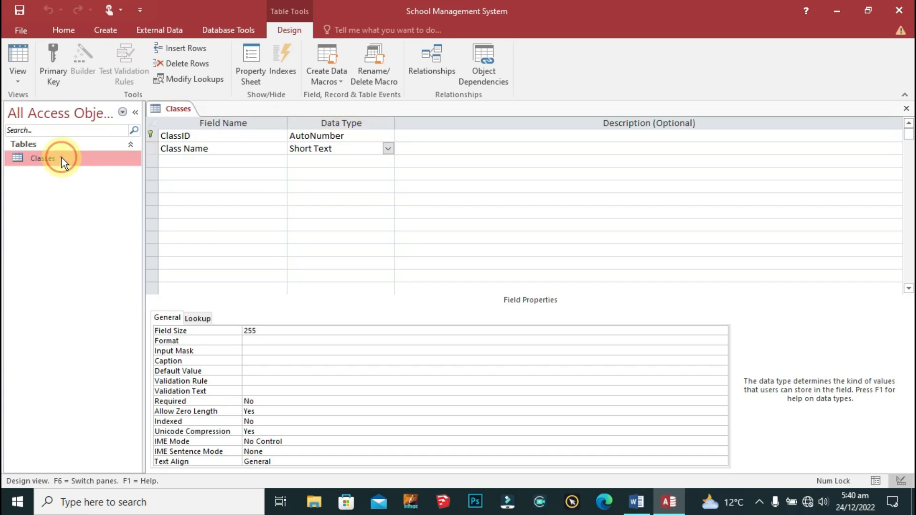
Step: Enter the class names CLASS 1, CLASS 2, CLASS 3, CLASS 4 and CLASS 5
left_click(255, 137)
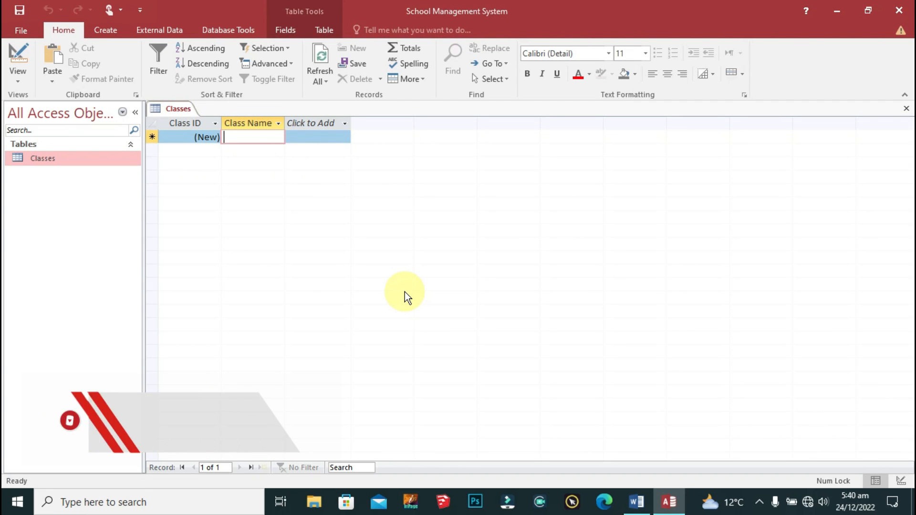
key("Caps_Lock")
type("L")
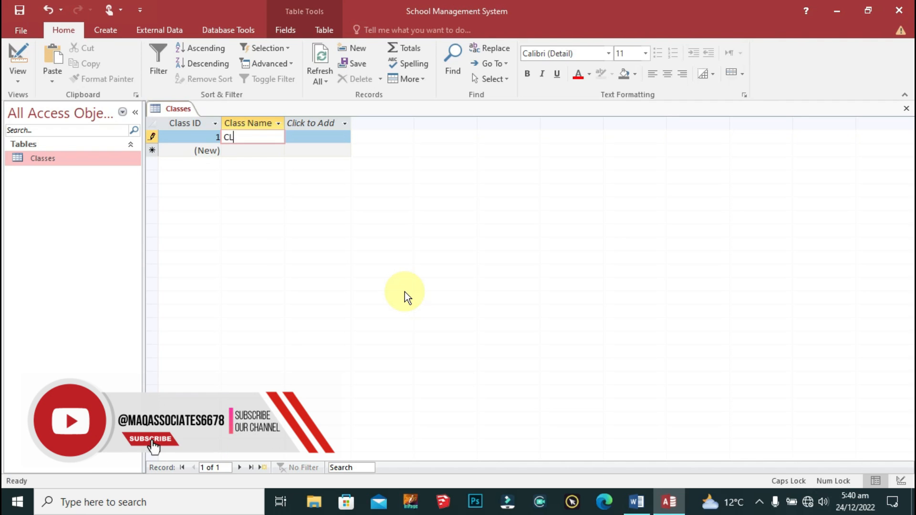
type("ASS 1")
key("Tab")
key("Tab")
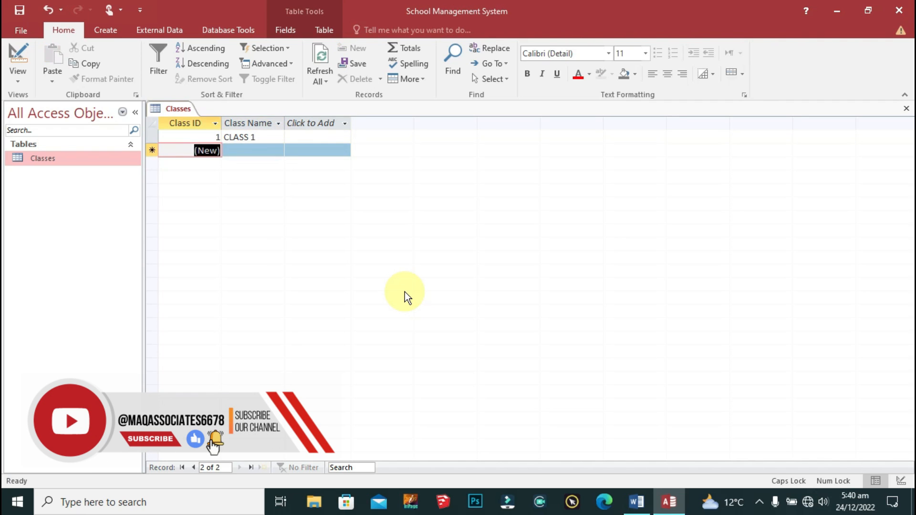
type("CLASS 2")
key("Tab")
key("Tab")
type("CLASS 3")
key("Tab")
key("Tab")
type("CLASS 4")
key("Tab")
key("Tab")
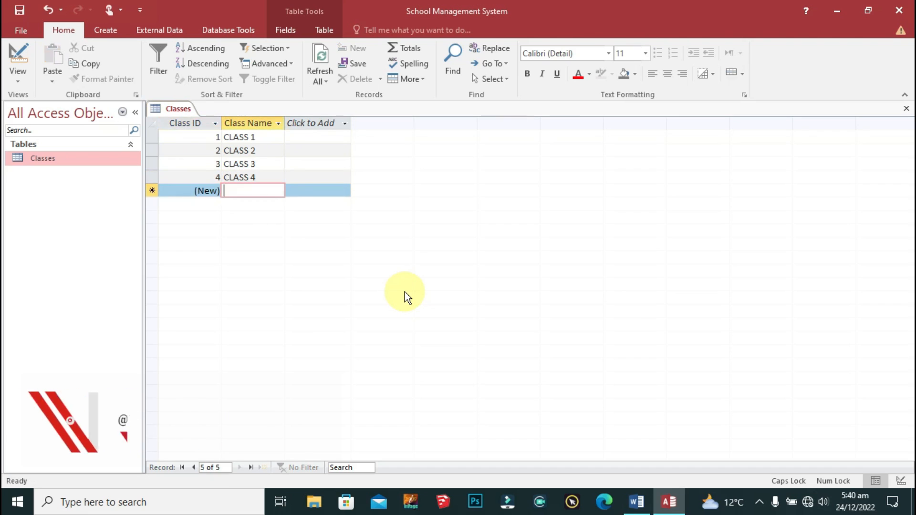
type("CLASS 5")
key("Tab")
key("Tab")
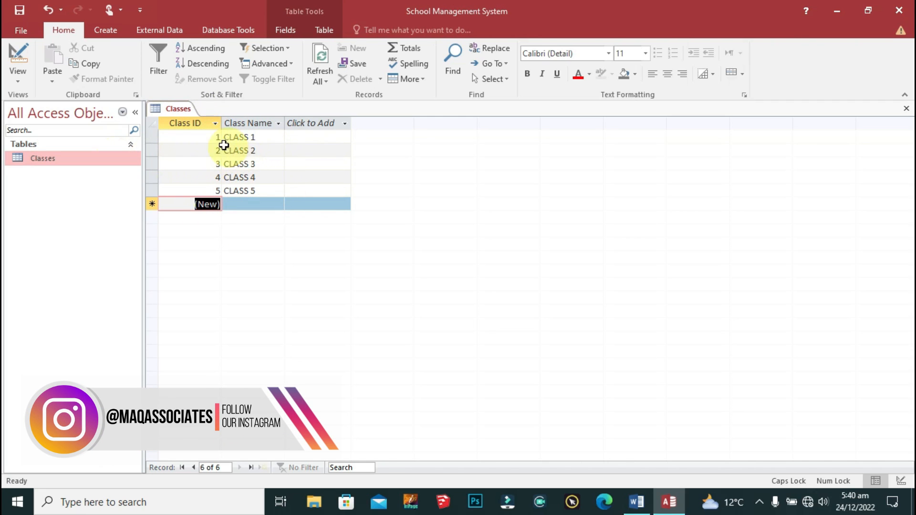
Step: Save and close the Classes table
right_click(176, 110)
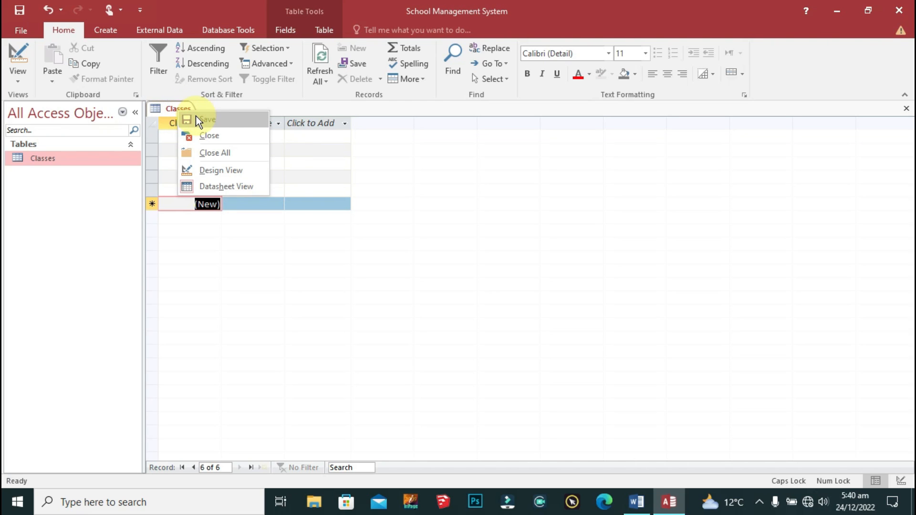
left_click(195, 116)
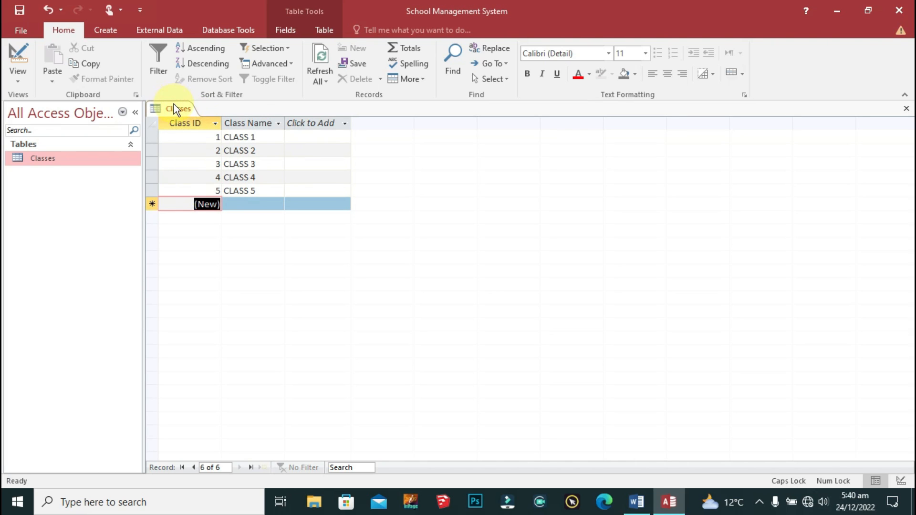
right_click(174, 104)
left_click(197, 126)
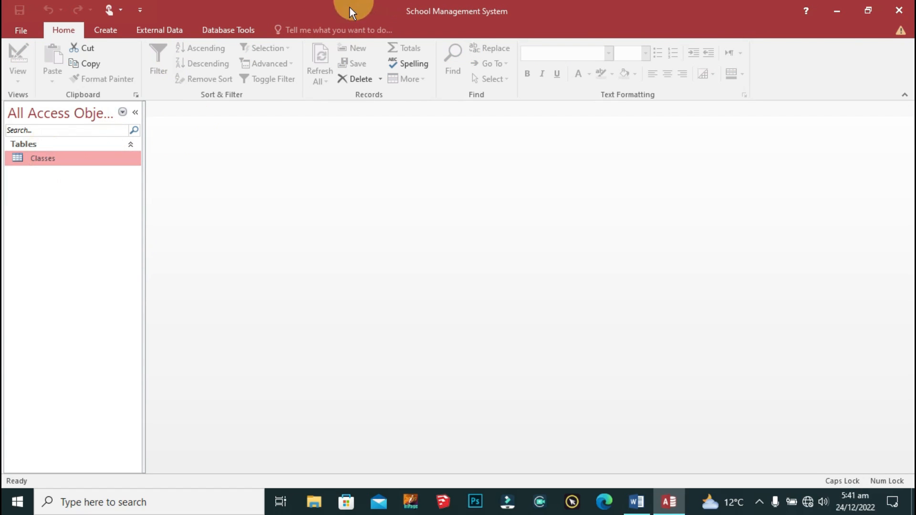
Step: Open a new Table1 in Table Design view from the Create ribbon
left_click(106, 29)
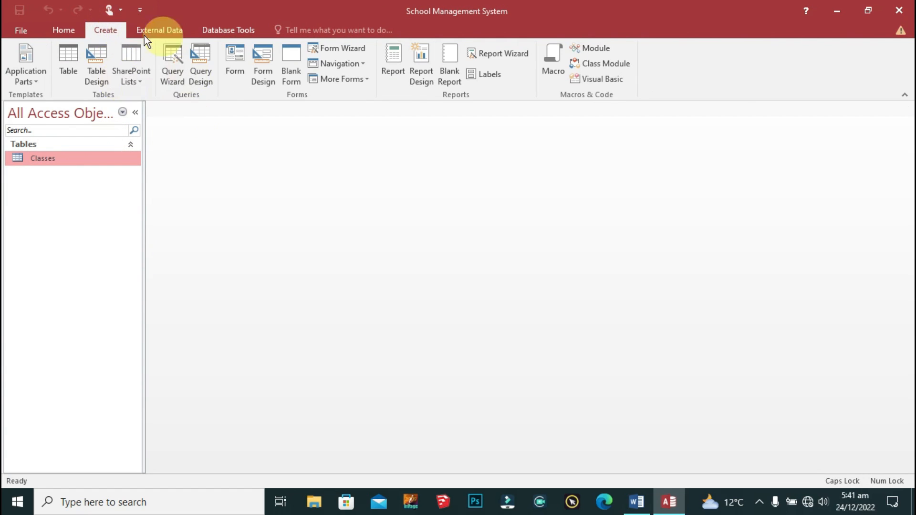
left_click(96, 61)
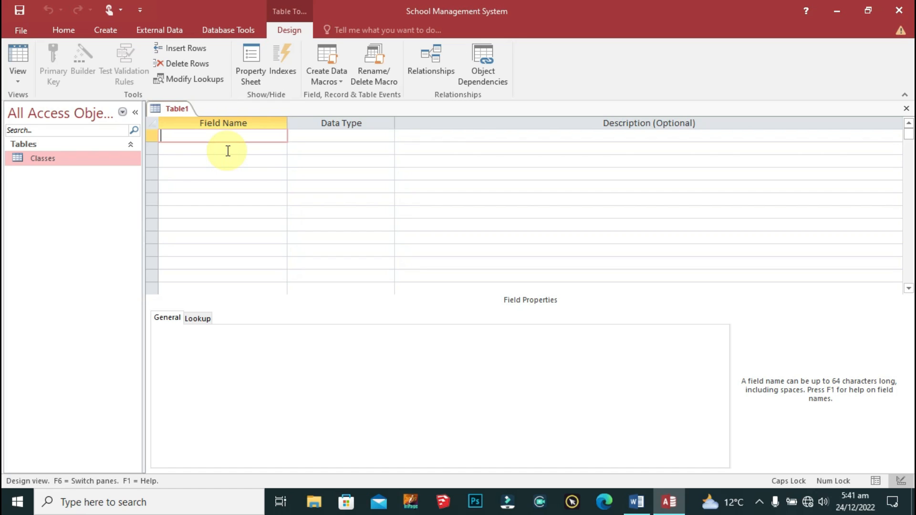
Step: Add SectionID as an AutoNumber primary key captioned 'Section ID'
type("s")
key("Caps_Lock")
type("SectionID")
key("Tab")
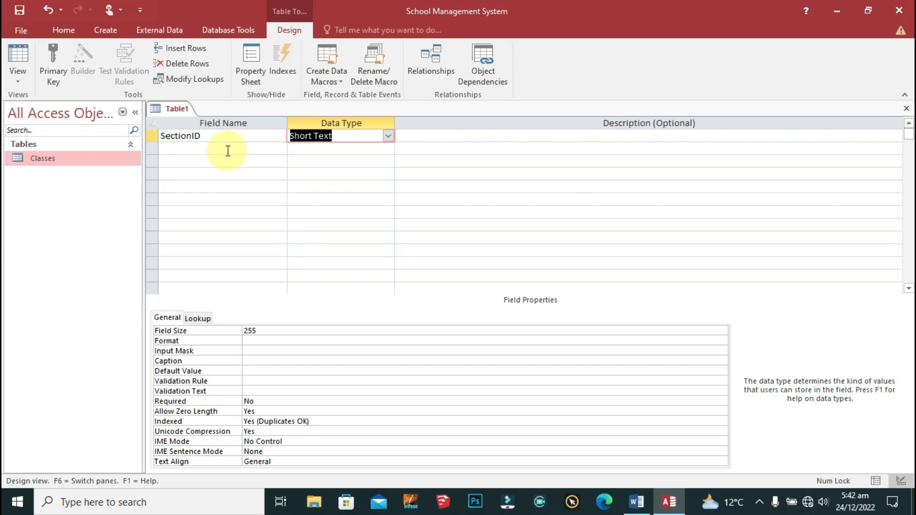
left_click(388, 135)
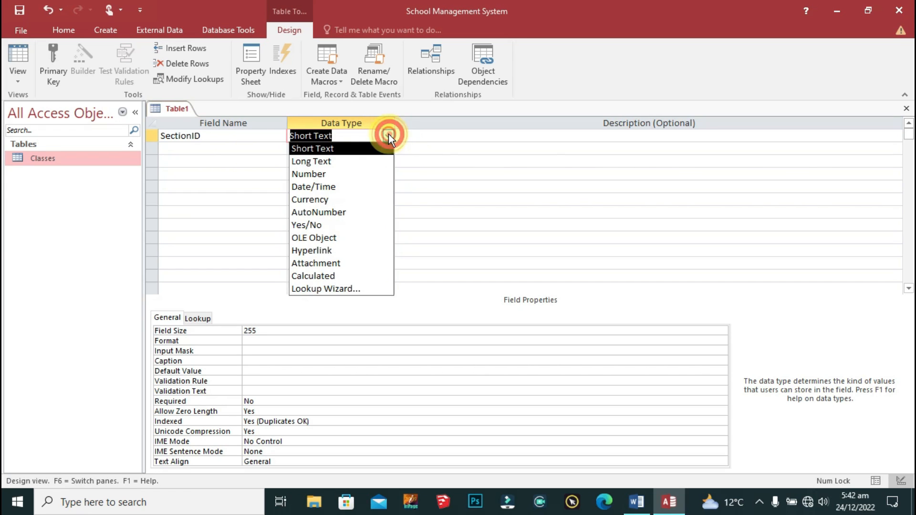
left_click(337, 212)
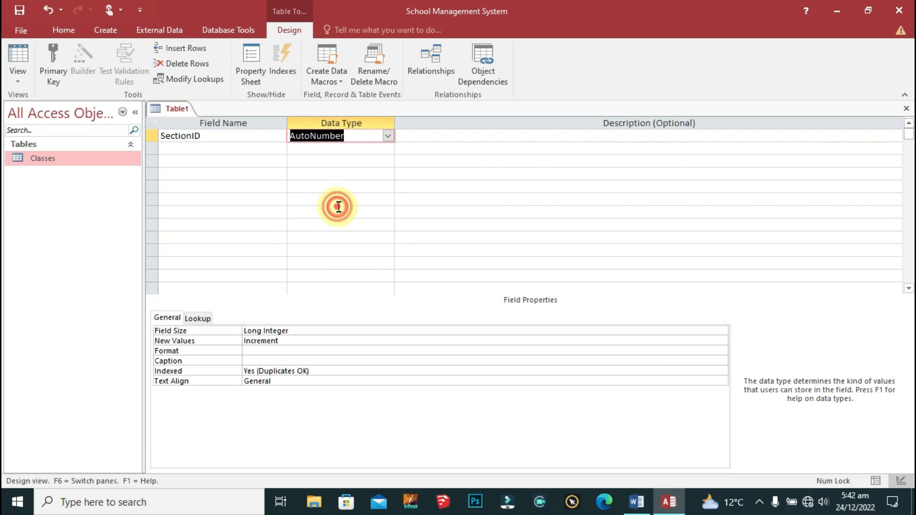
left_click(199, 135)
left_click(47, 55)
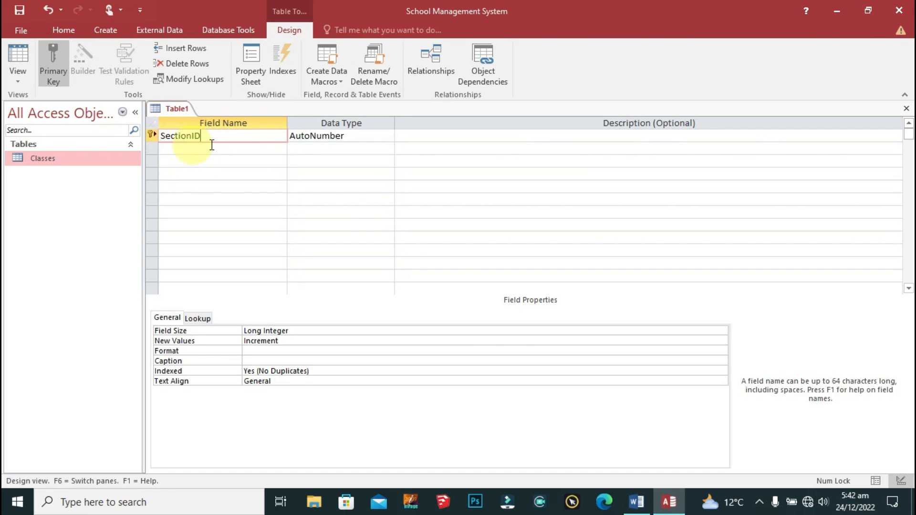
left_click(259, 362)
type("Section ID")
Step: Add a SectionName Short Text field captioned 'Section Name'
left_click(172, 149)
type("Section Name")
key("Tab")
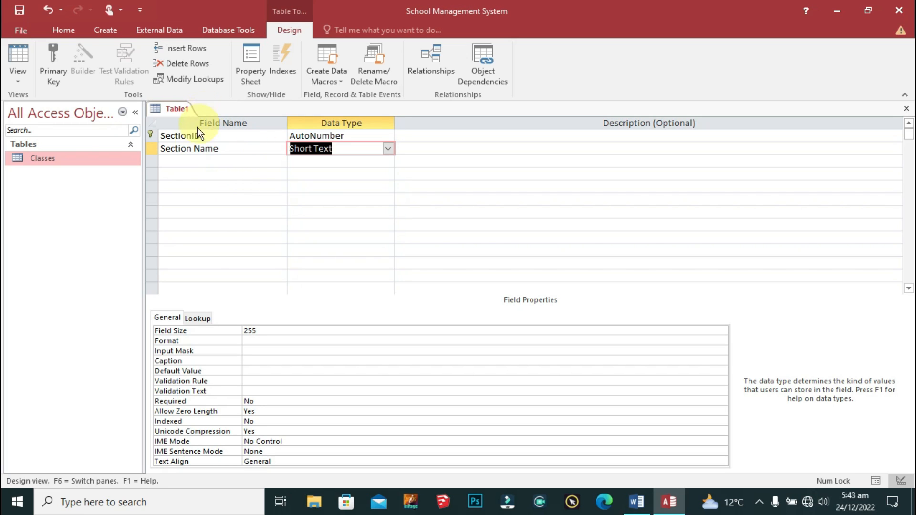
left_click(196, 148)
key("BackSpace")
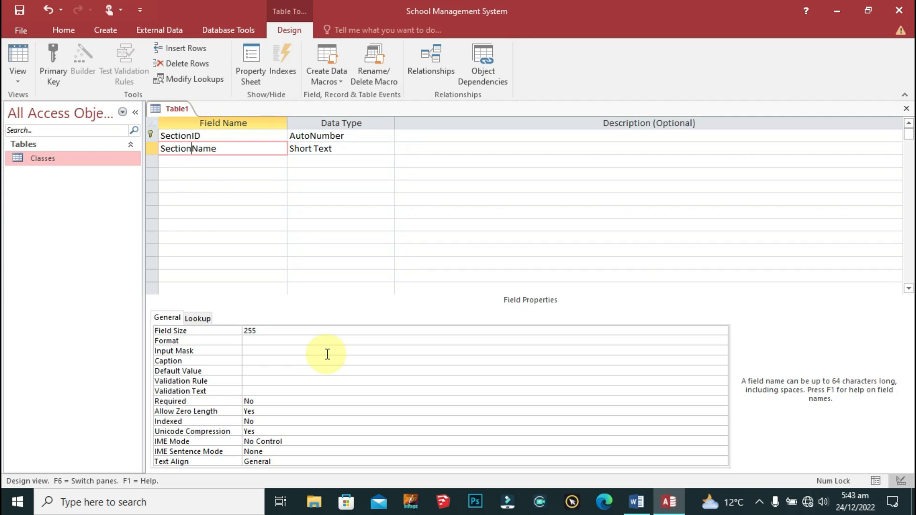
left_click(256, 363)
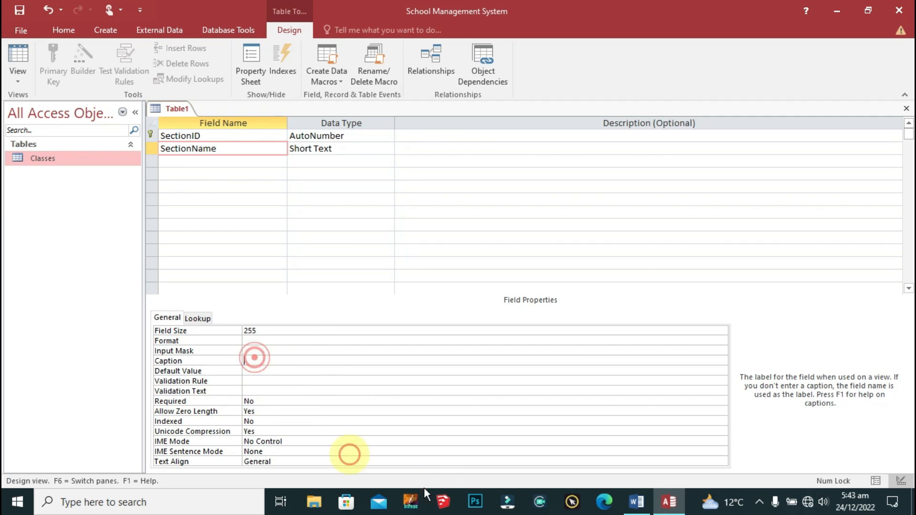
type("Section Name")
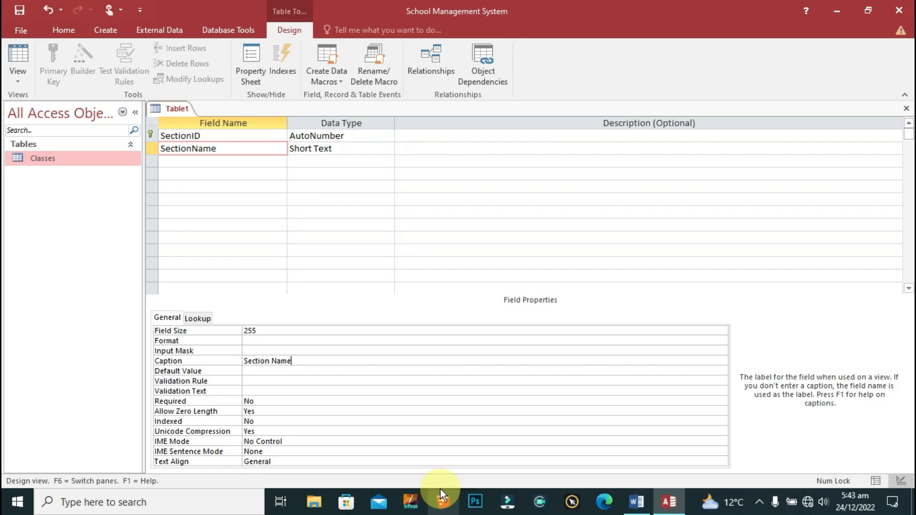
left_click(224, 163)
right_click(161, 109)
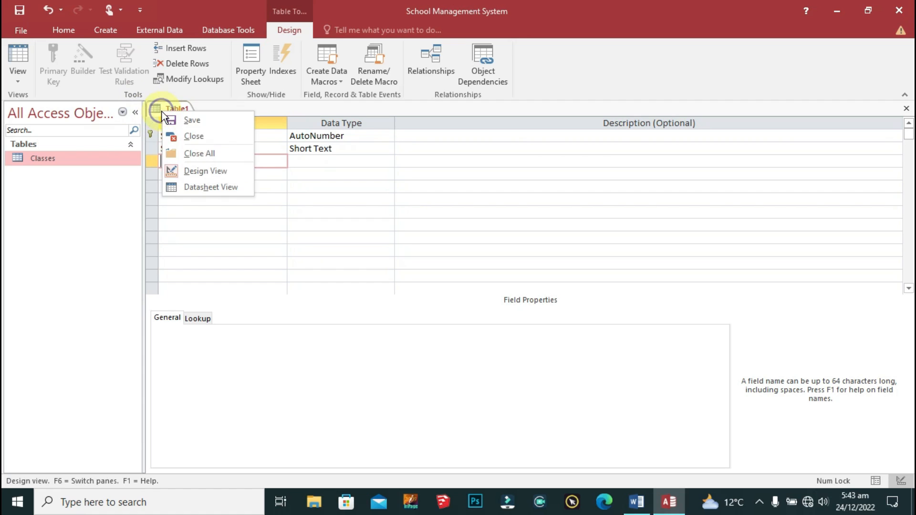
Step: Save the new table under the name Section
left_click(202, 120)
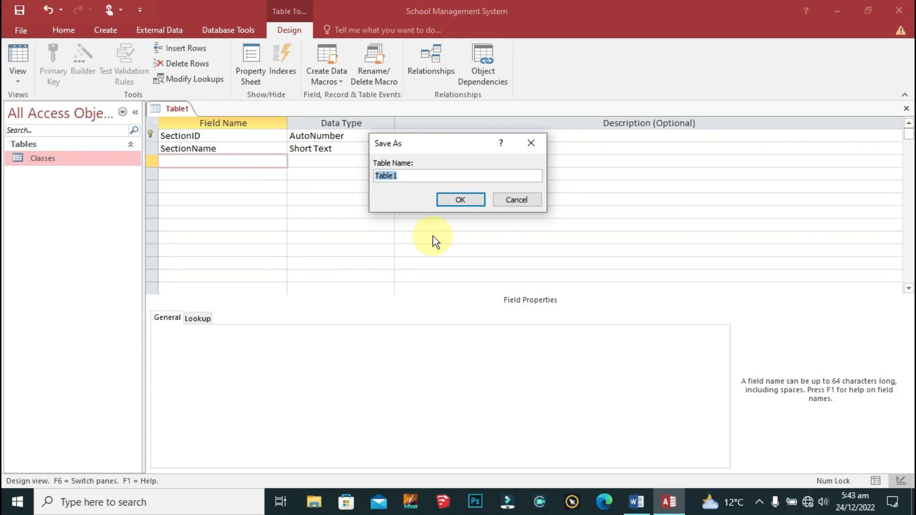
type("Section")
left_click(461, 200)
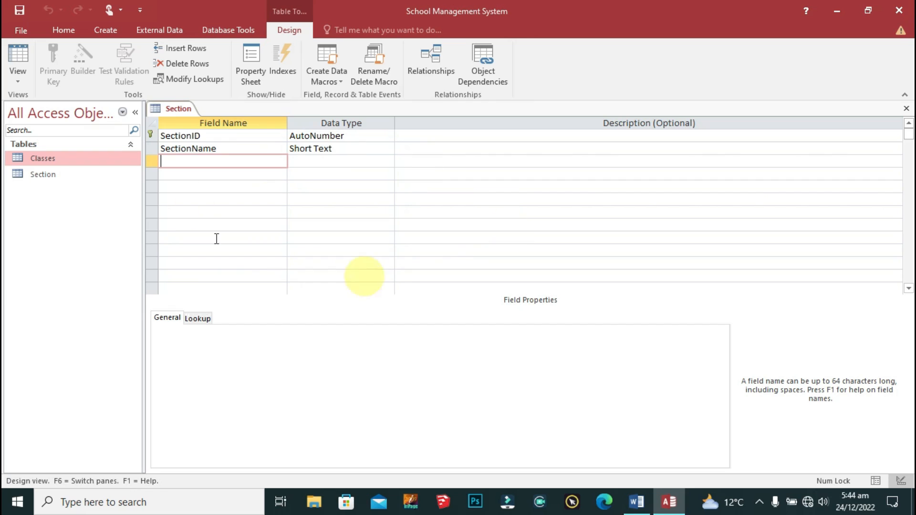
Step: Save the Section table again and switch it to Datasheet view
right_click(161, 104)
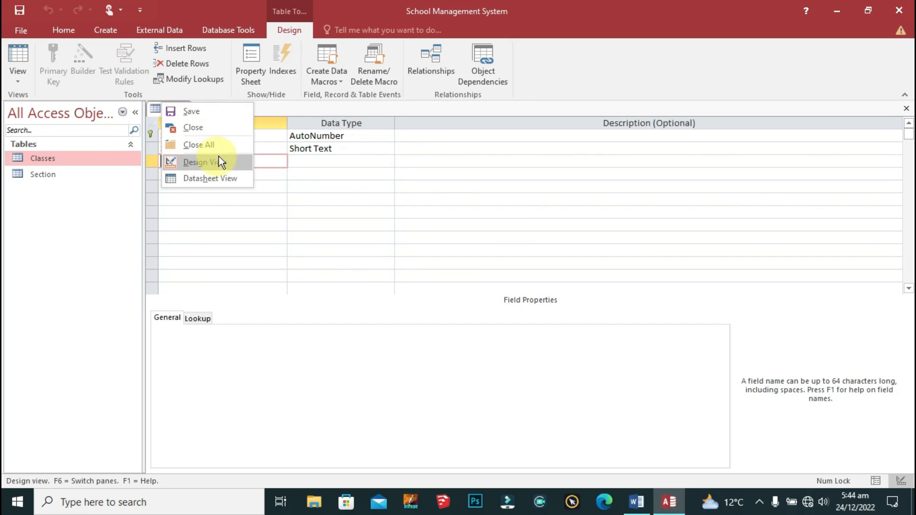
left_click(187, 109)
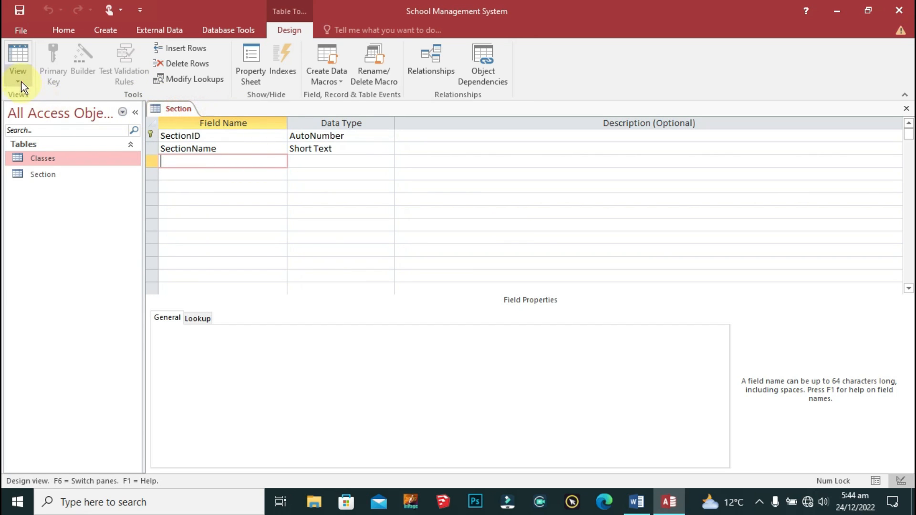
left_click(22, 56)
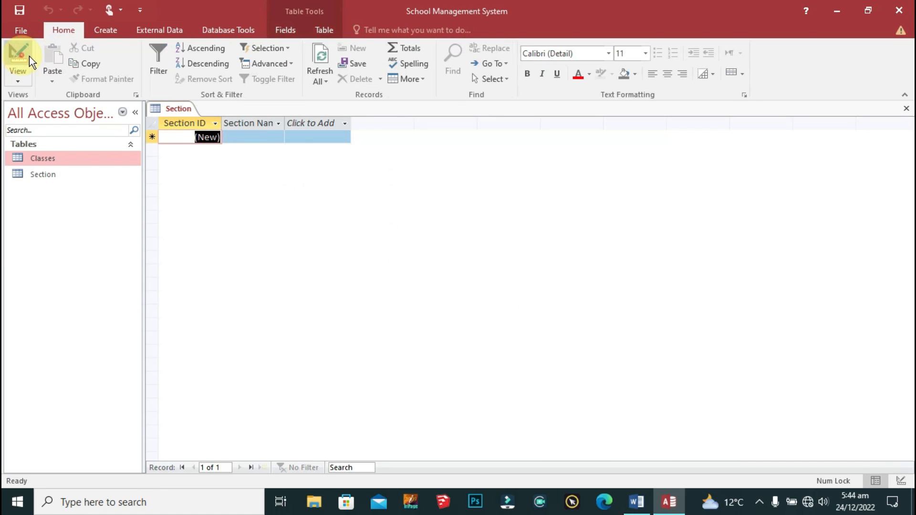
left_click(240, 137)
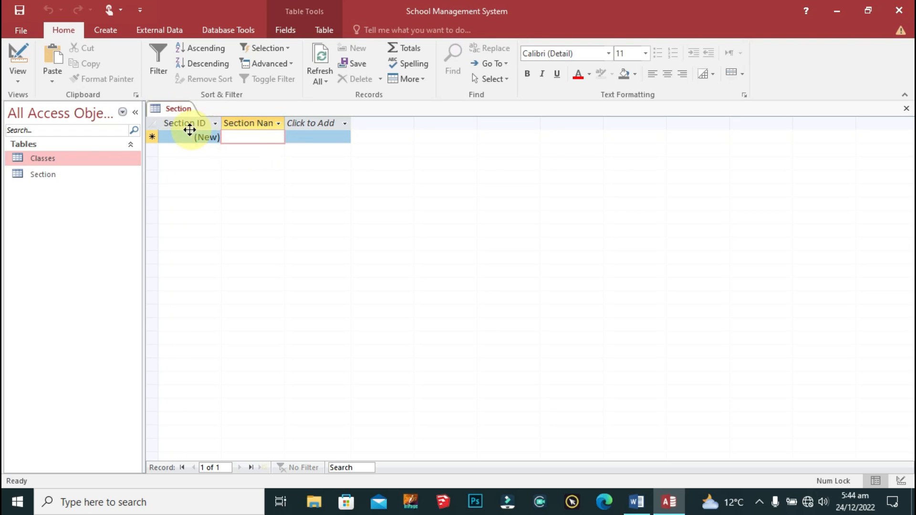
Step: Widen the Section Name column and toggle the table between Design and Datasheet views
left_click(318, 123)
left_click(265, 136)
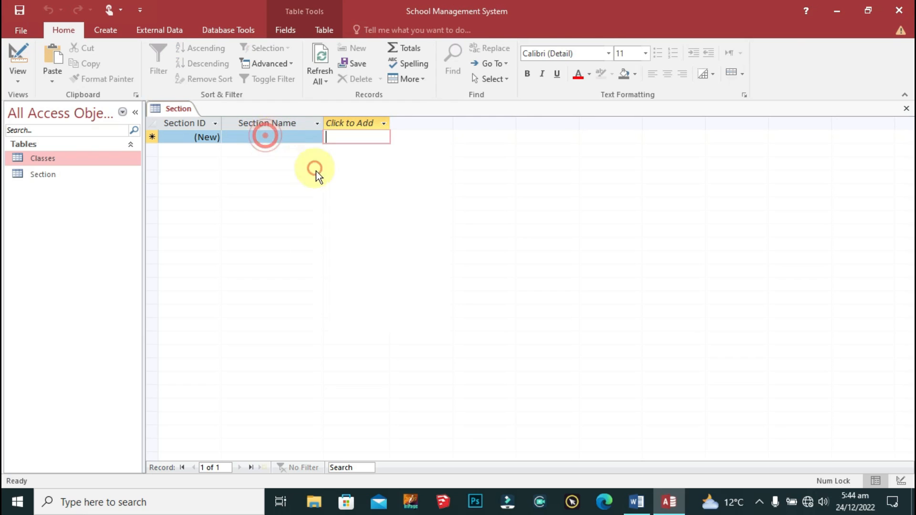
left_click(251, 137)
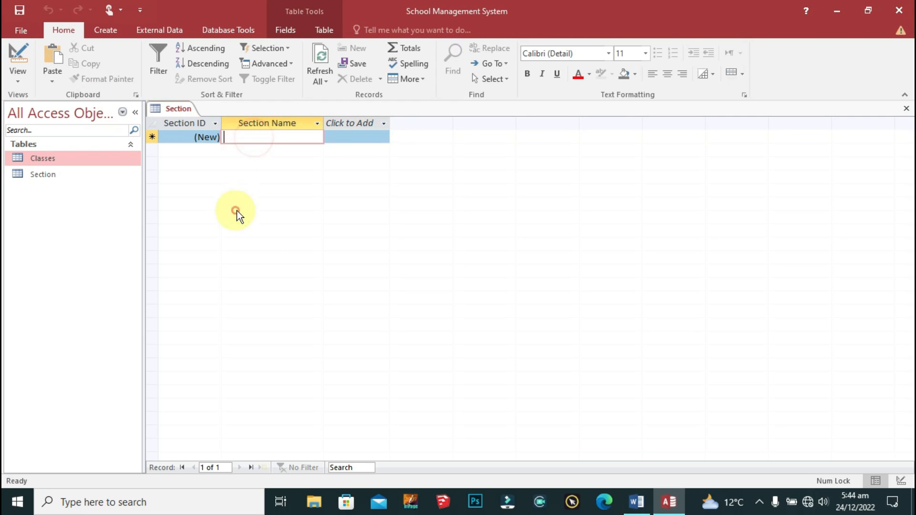
right_click(167, 110)
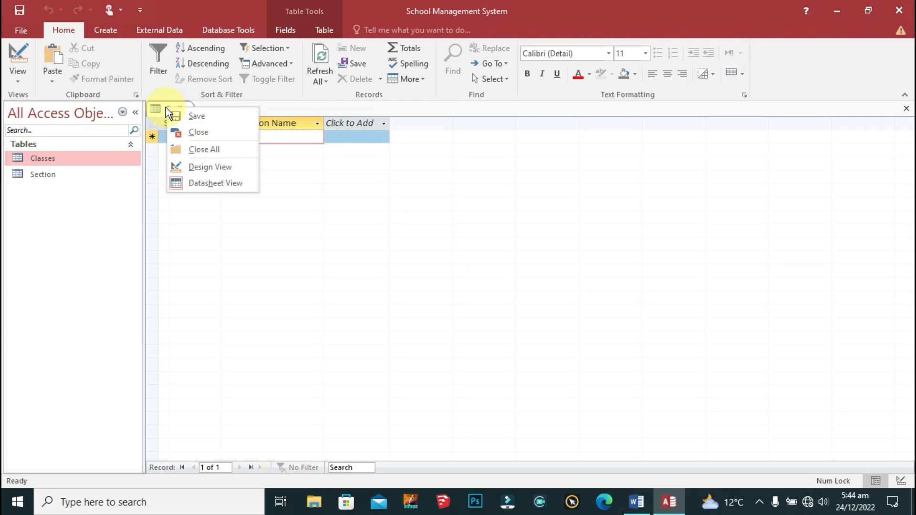
left_click(222, 167)
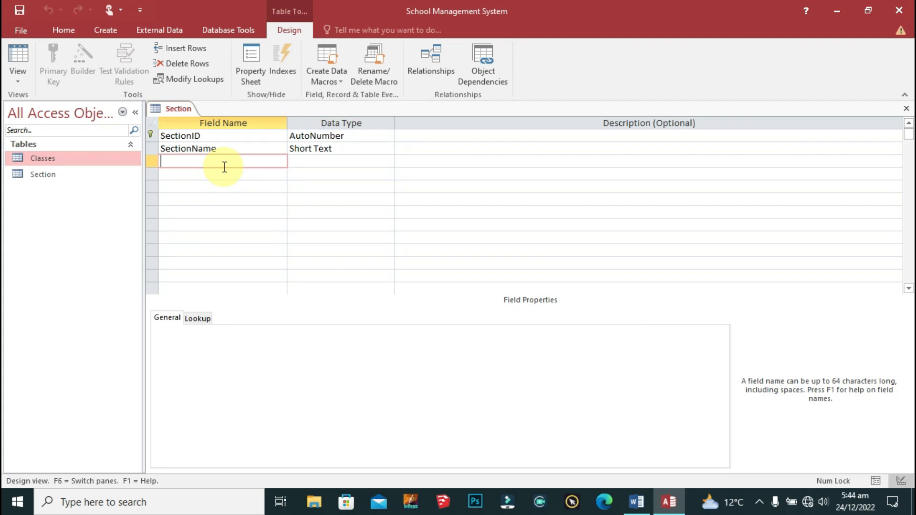
right_click(168, 106)
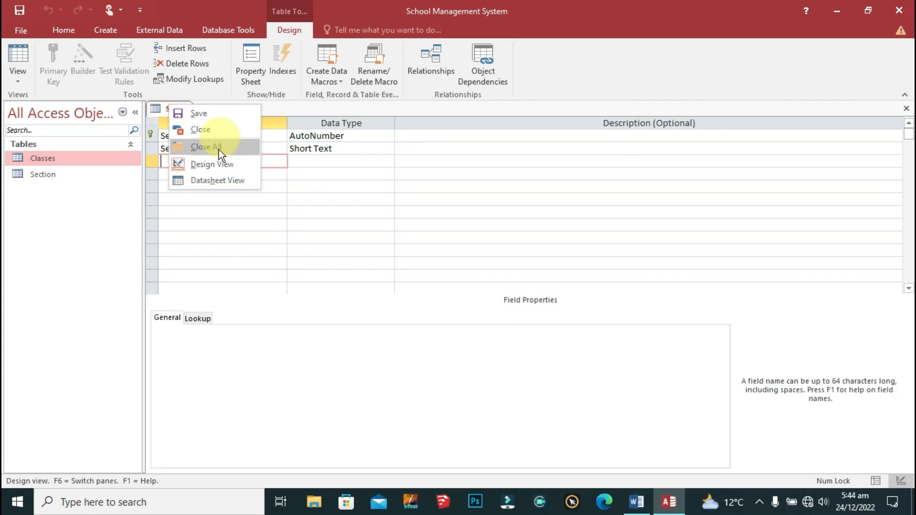
left_click(14, 58)
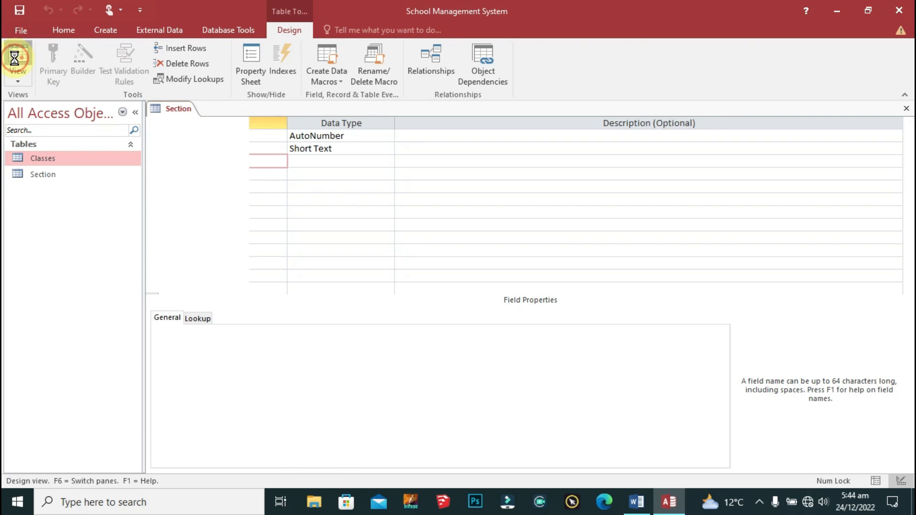
Step: Save the Section table design and reopen it as an empty datasheet for section names
right_click(170, 109)
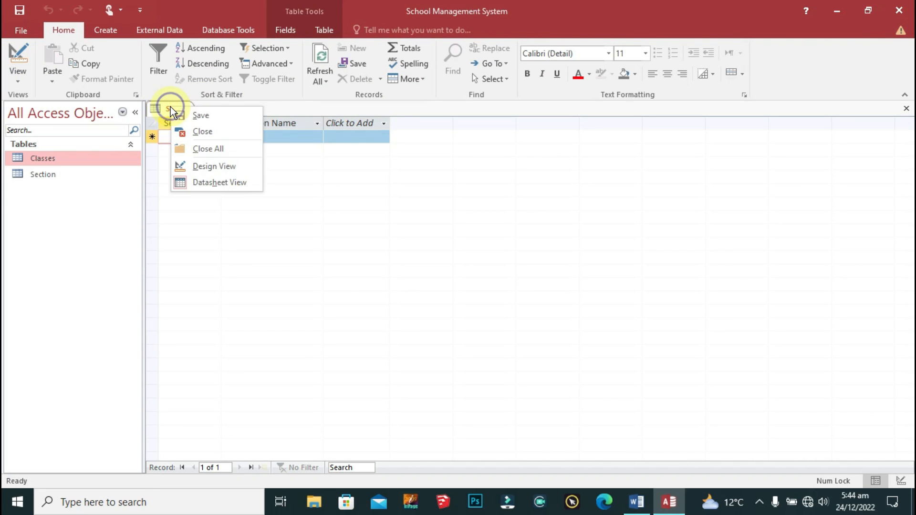
left_click(241, 165)
left_click(261, 160)
right_click(180, 109)
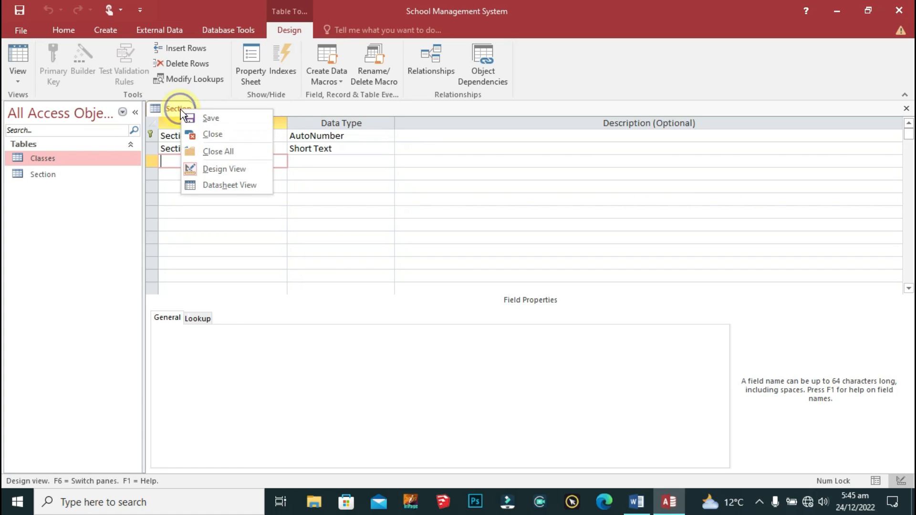
left_click(206, 116)
right_click(172, 106)
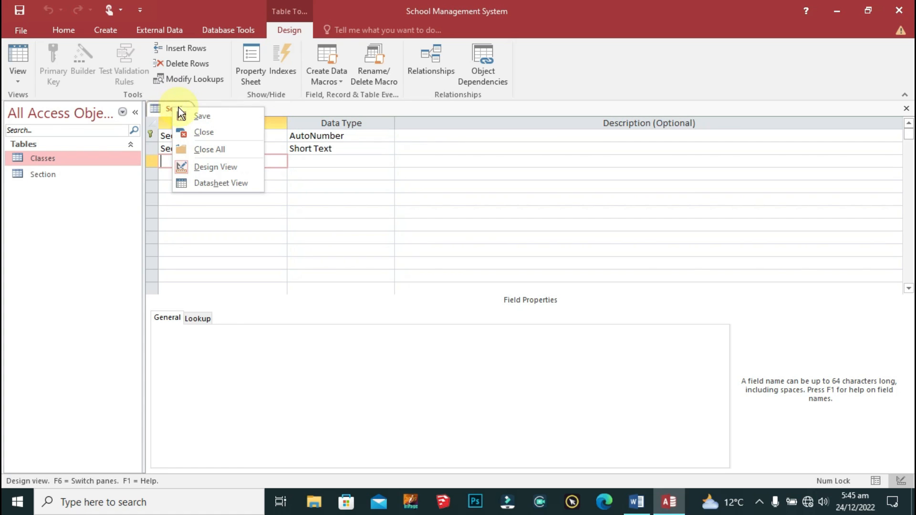
left_click(14, 55)
left_click(252, 137)
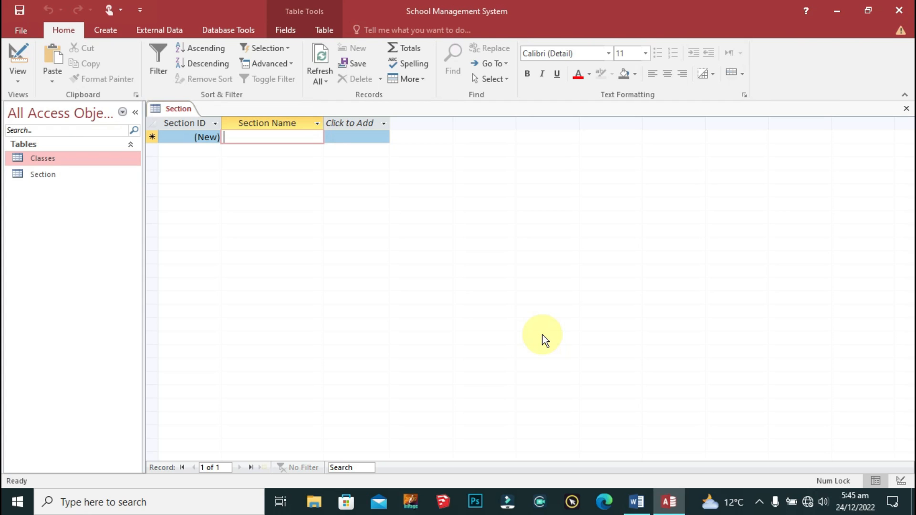
Step: Enter the section names JESMINE, LILLY, SUNFLOWER, SUN and ROSE in capitals
type("Jesmine")
key("Down")
type("Lilly")
key("Down")
key("Up")
key("Up")
key("Caps_Lock")
type("JESMINE")
key("Down")
type("LILLY")
key("Down")
type("SUNFLOWER")
key("Down")
type("SUN")
key("Down")
type("ROSE")
key("Tab")
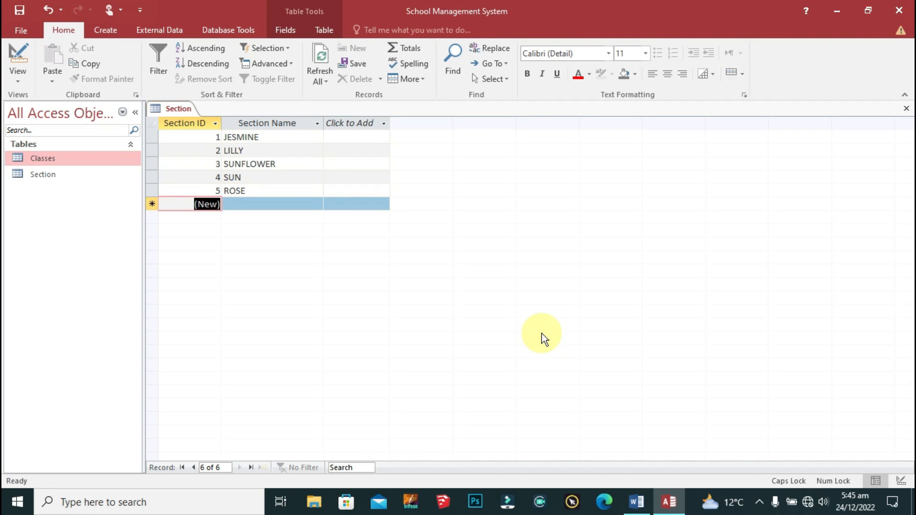
Step: Save the filled Section table and open the Classes table
right_click(172, 110)
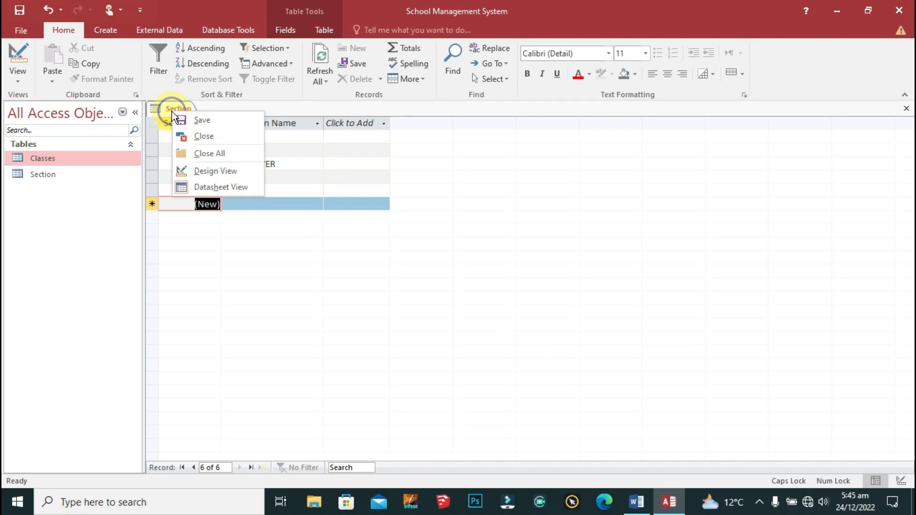
left_click(228, 121)
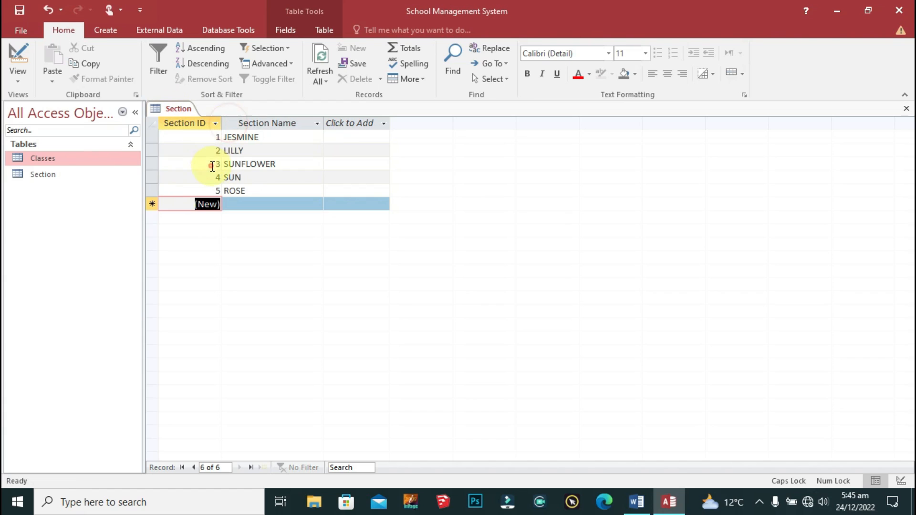
left_click(50, 161)
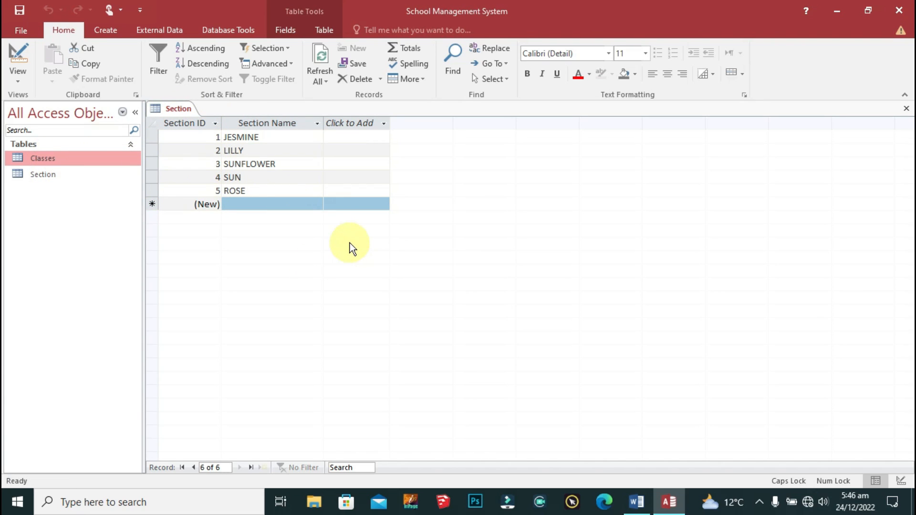
left_click(43, 155)
double_click(43, 156)
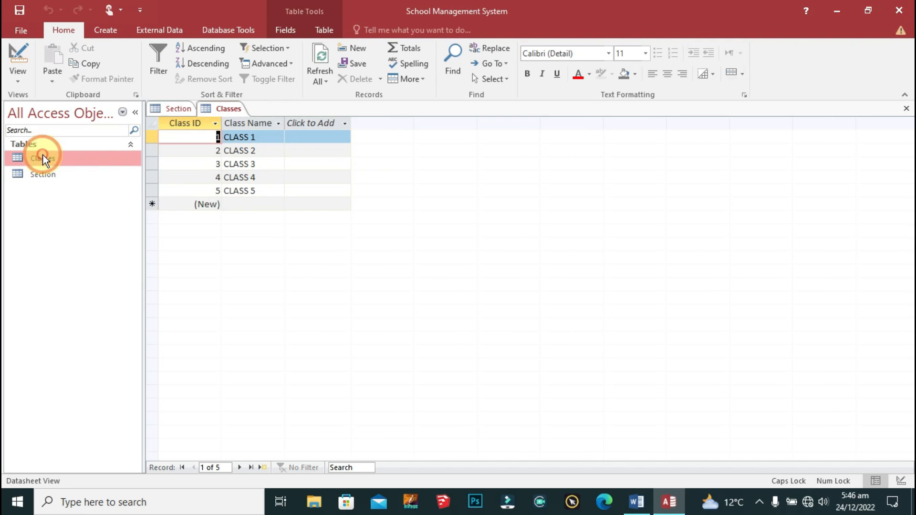
Step: Close all open tables and reopen Classes in Design view
right_click(230, 108)
left_click(279, 154)
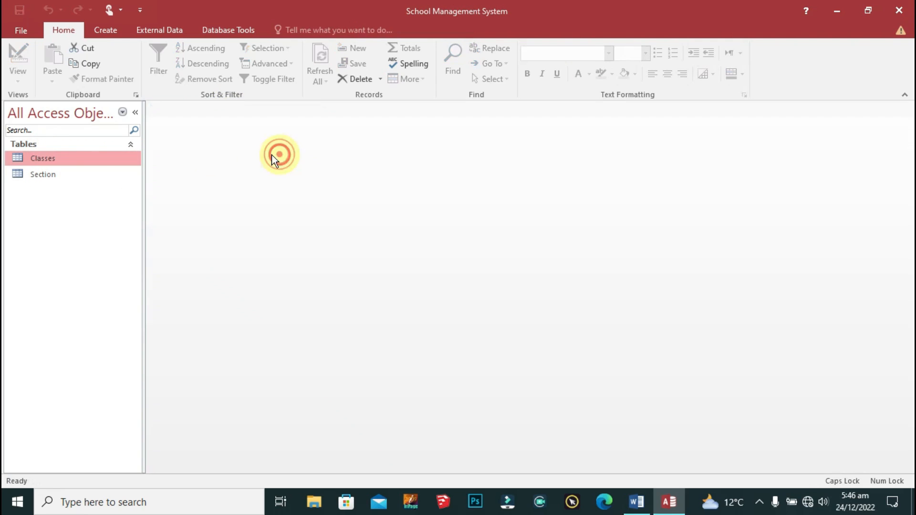
double_click(51, 155)
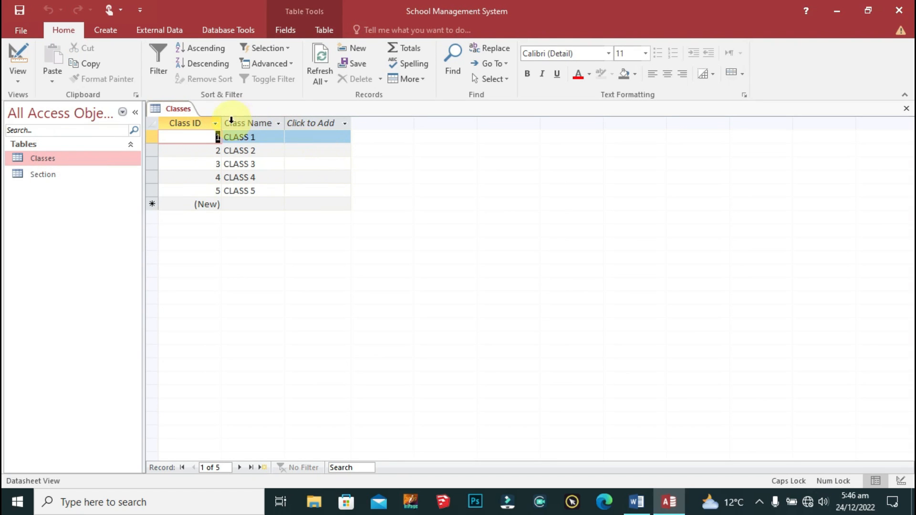
right_click(177, 111)
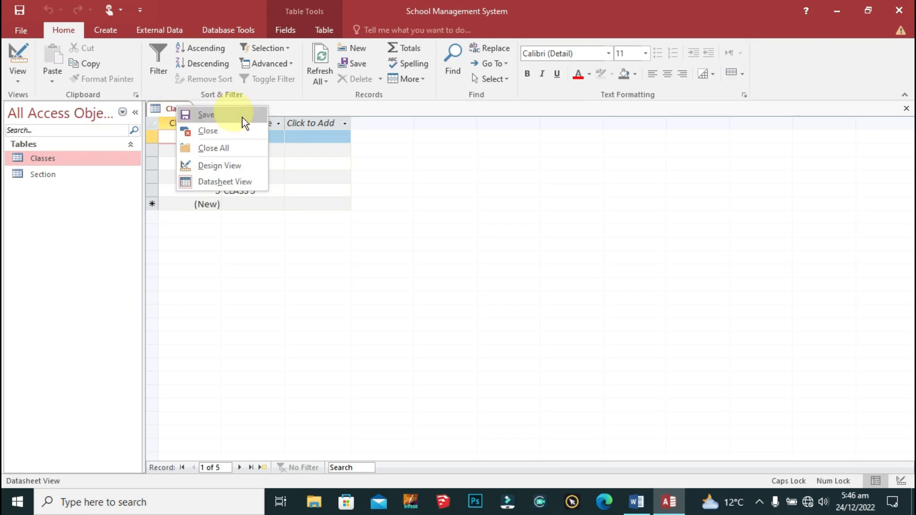
left_click(253, 164)
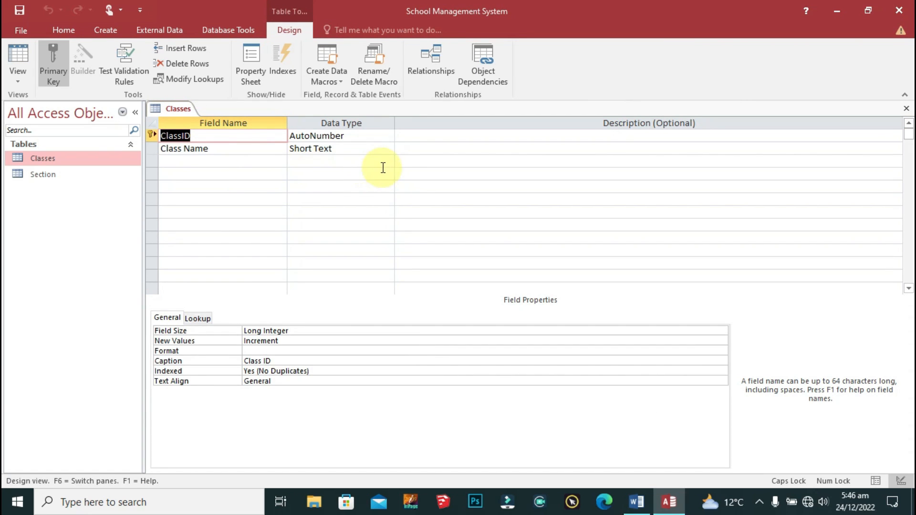
Step: Add a Number field named Section and show its Lookup properties
left_click(225, 161)
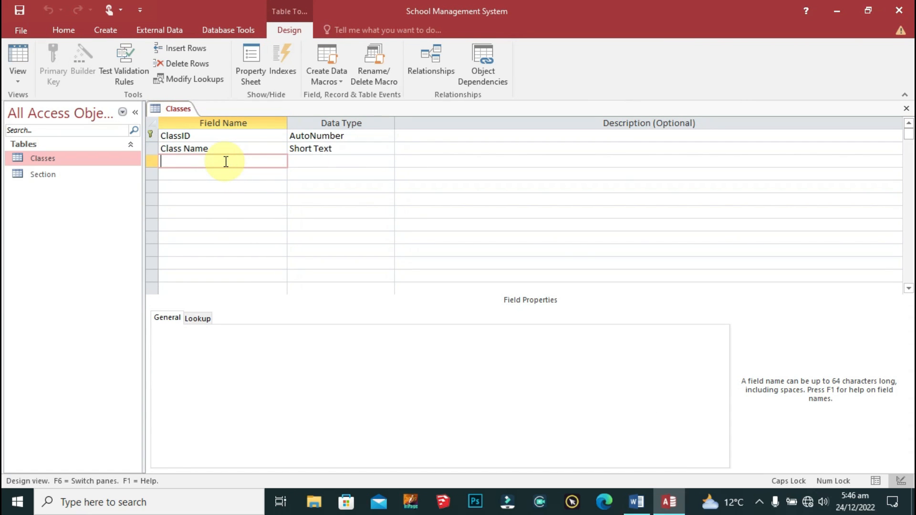
key("Caps_Lock")
type("Section")
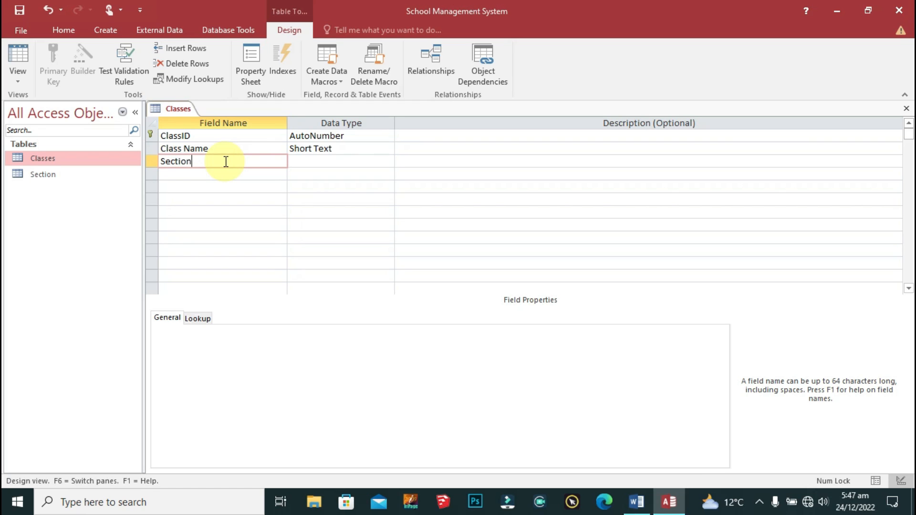
key("Tab")
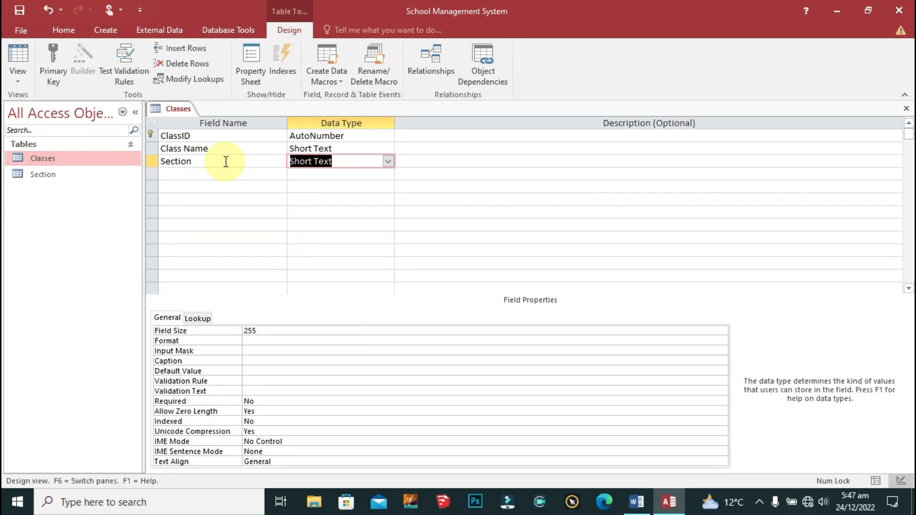
left_click(389, 162)
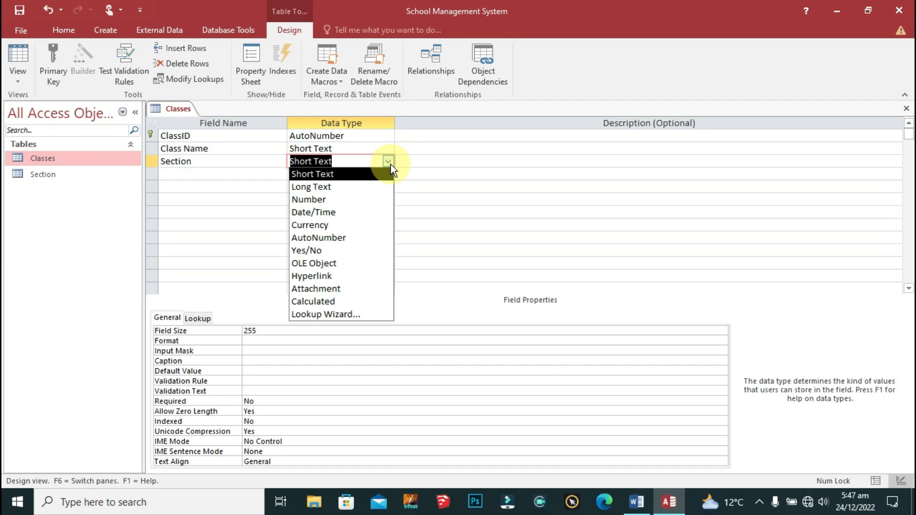
left_click(337, 198)
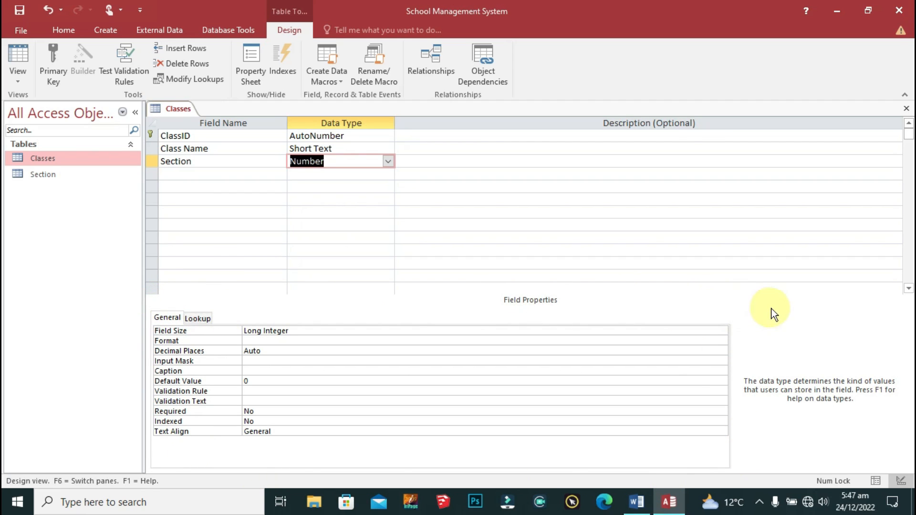
left_click(194, 317)
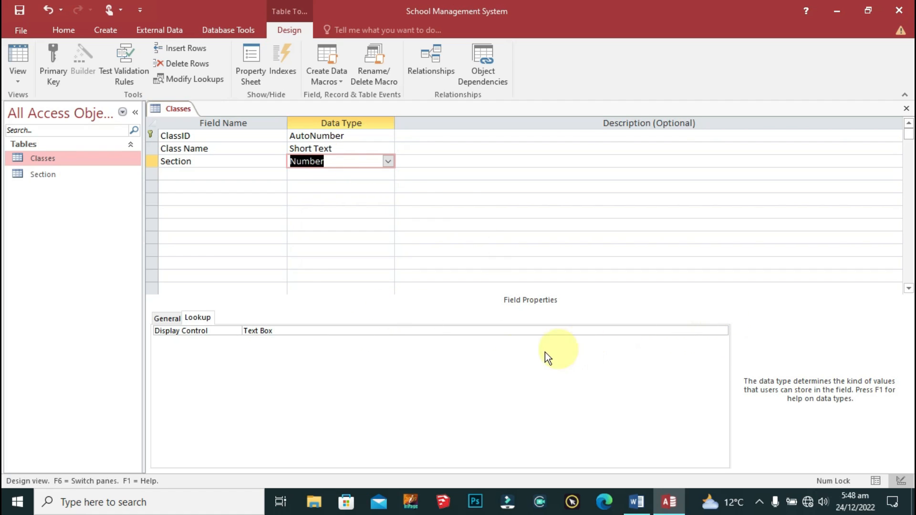
Step: Set the Section field's Display Control to Combo Box and launch the Row Source query builder
left_click(289, 331)
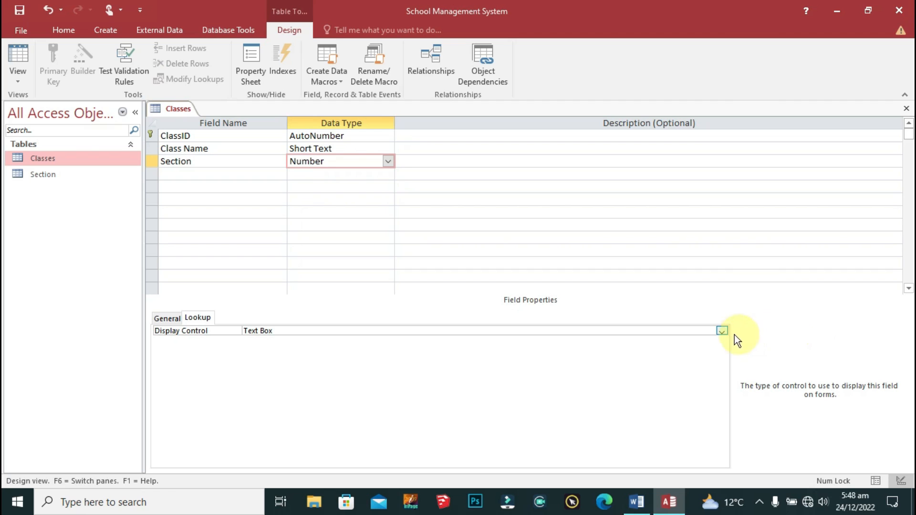
left_click(721, 331)
left_click(262, 359)
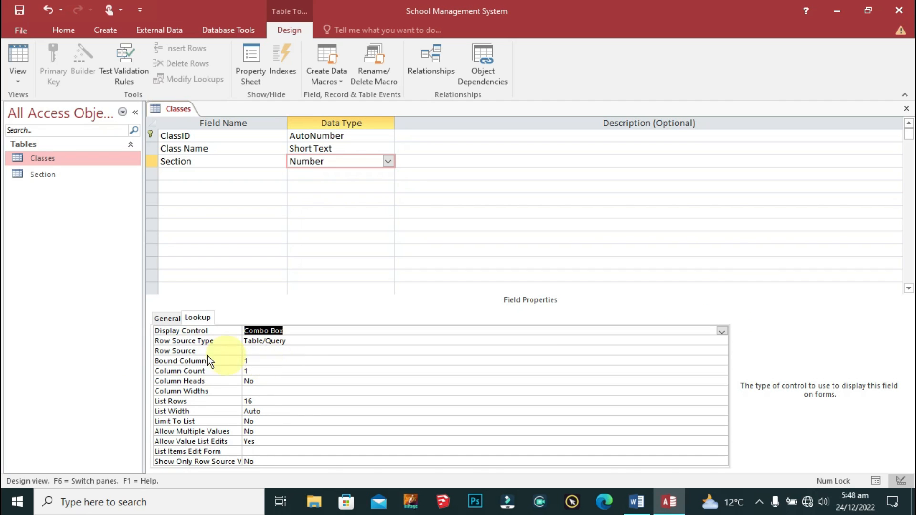
left_click(173, 352)
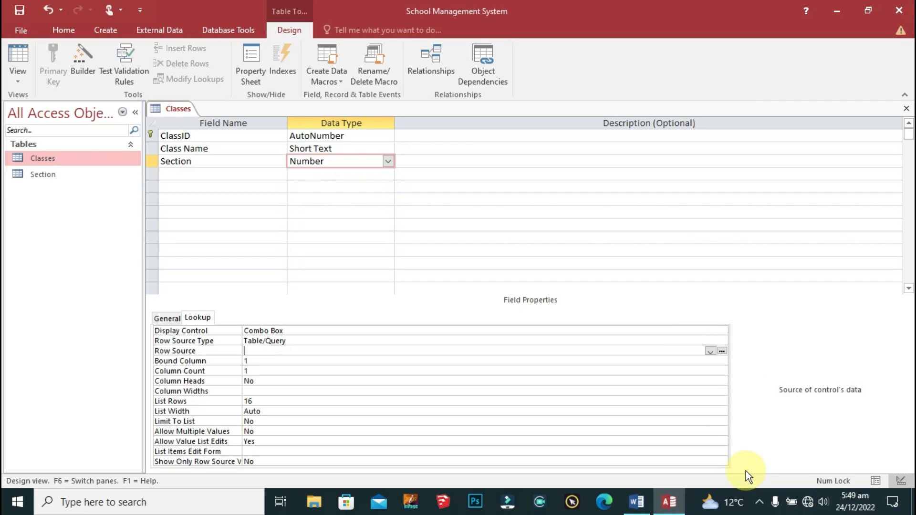
left_click(723, 351)
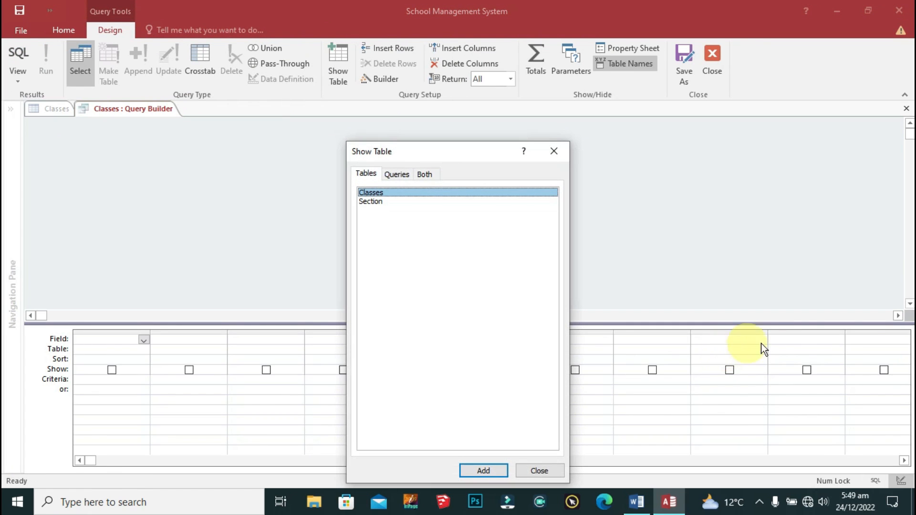
Step: Build the row source from the Section table's SectionID and SectionName columns
left_click_drag(396, 151, 528, 68)
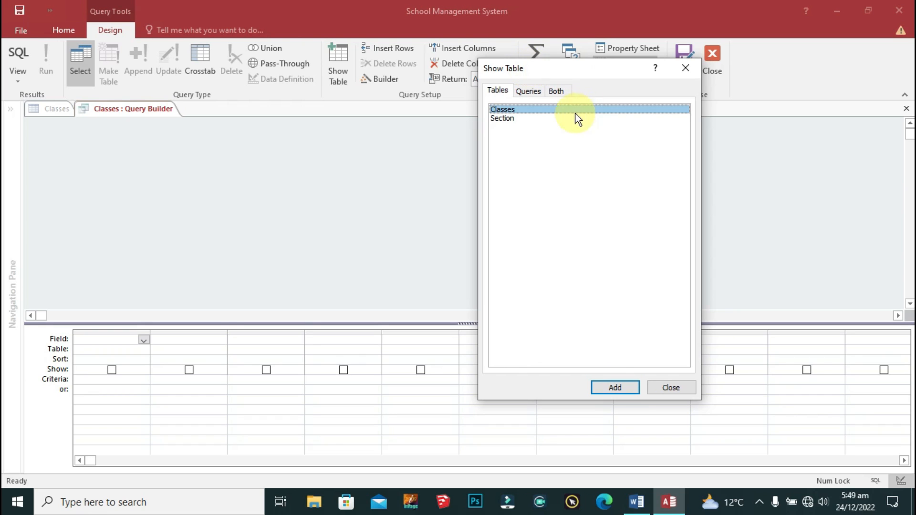
double_click(501, 119)
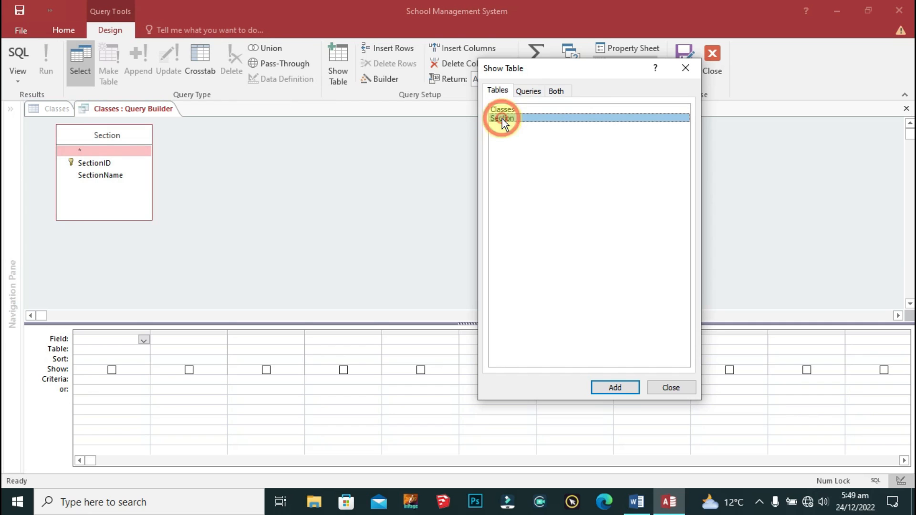
left_click(677, 385)
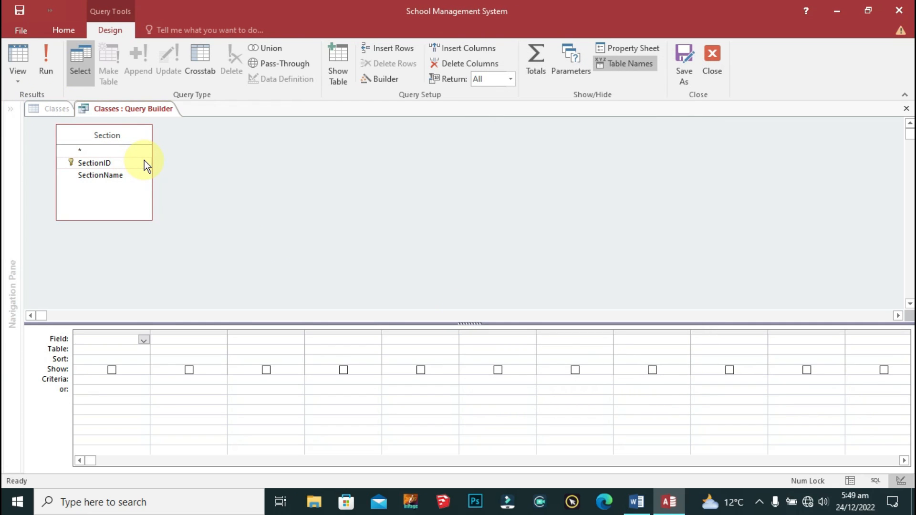
double_click(106, 163)
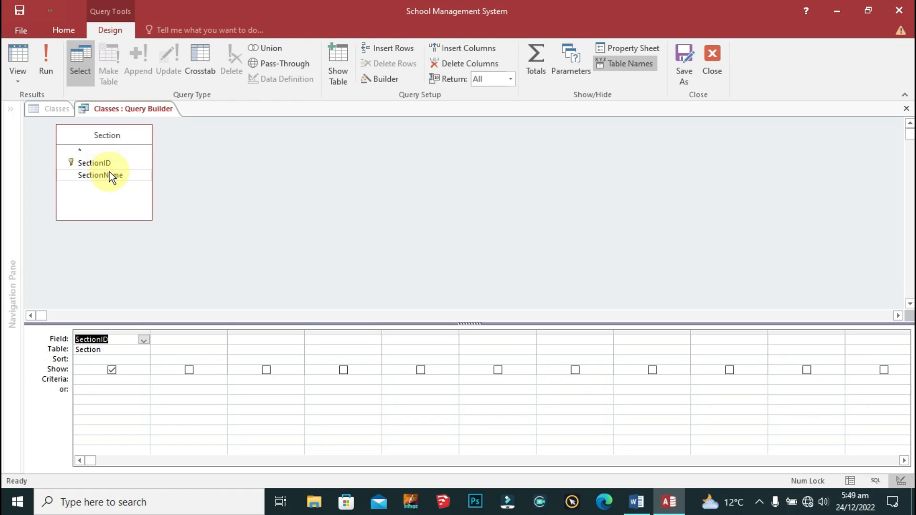
left_click(110, 174)
double_click(110, 175)
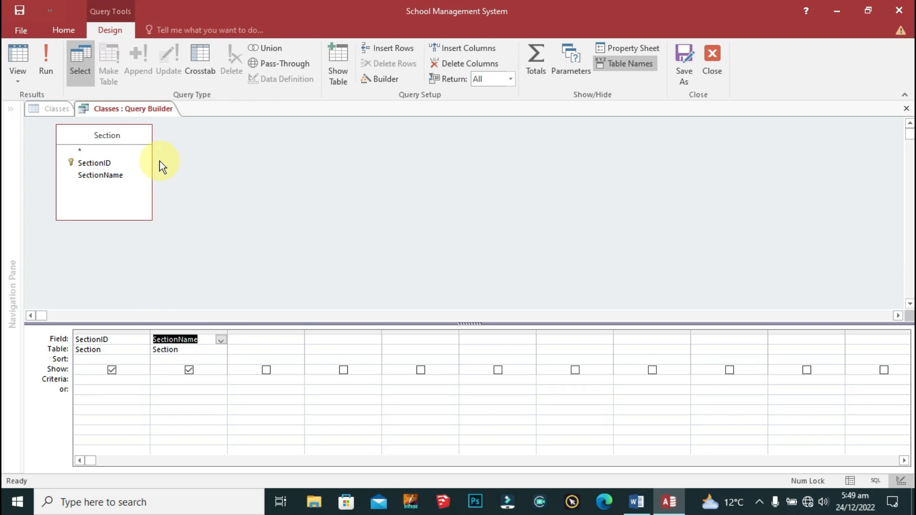
left_click(720, 60)
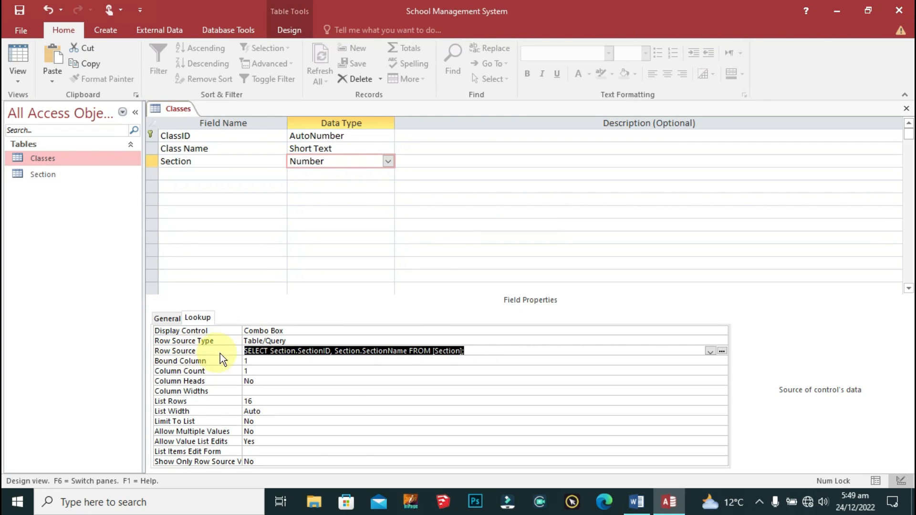
Step: Give the Section lookup Column Count 2, Column Widths 0cm;1cm and Limit To List Yes
left_click(478, 354)
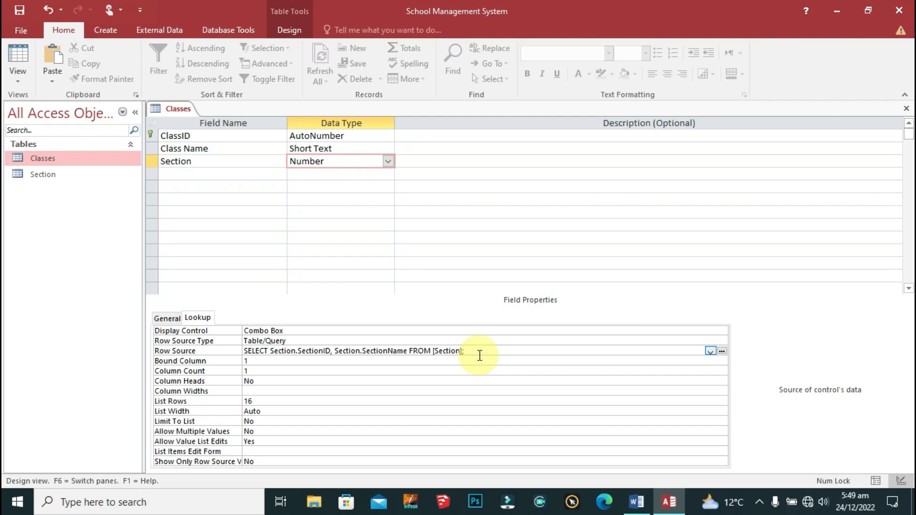
key("ctrl+s")
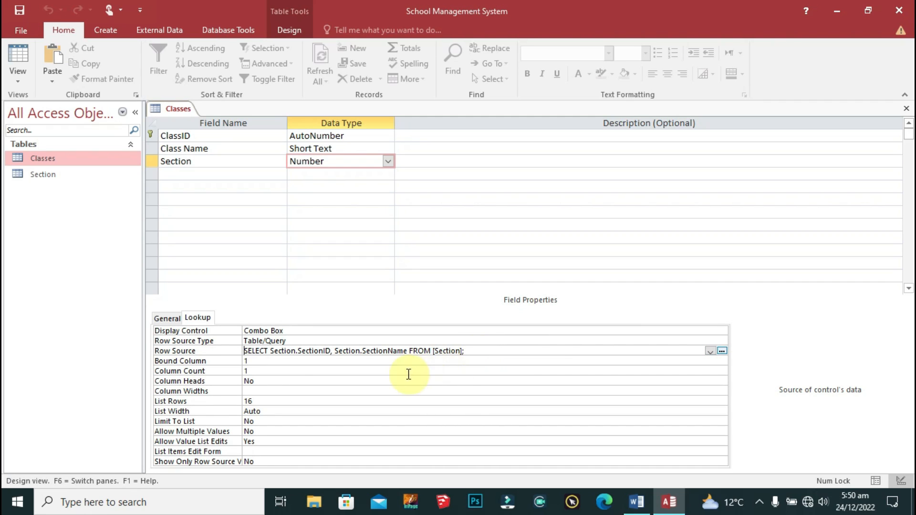
double_click(258, 371)
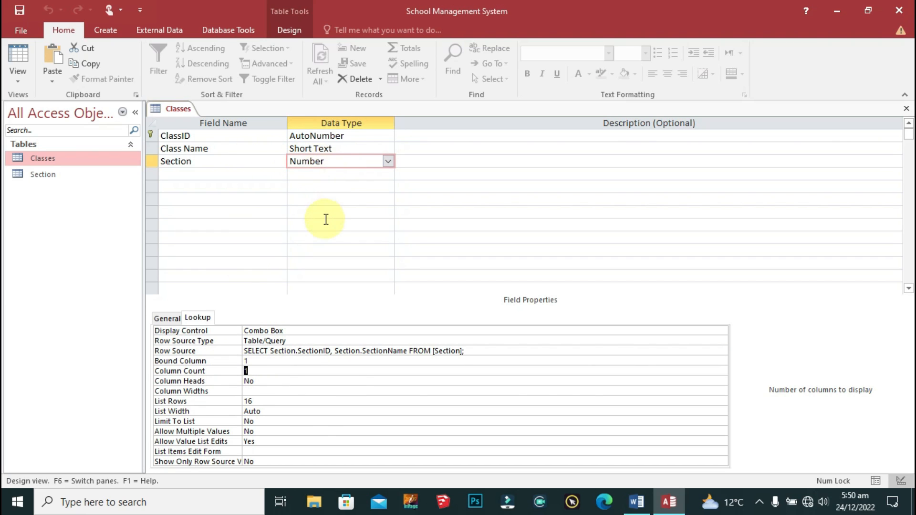
type("2")
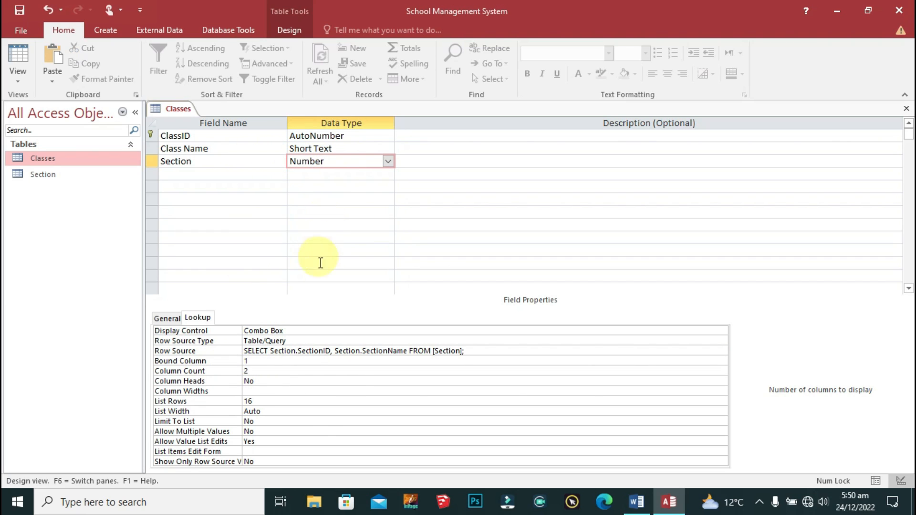
left_click(264, 391)
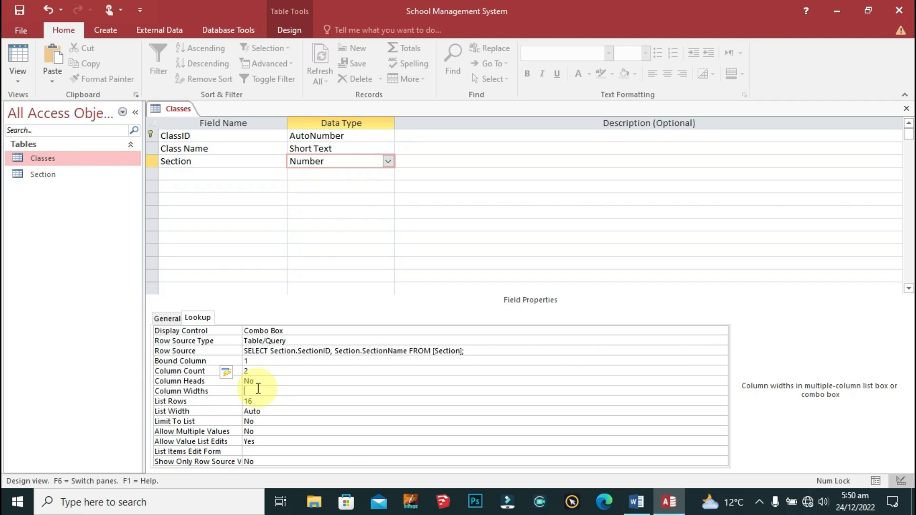
type("0;1")
left_click(300, 400)
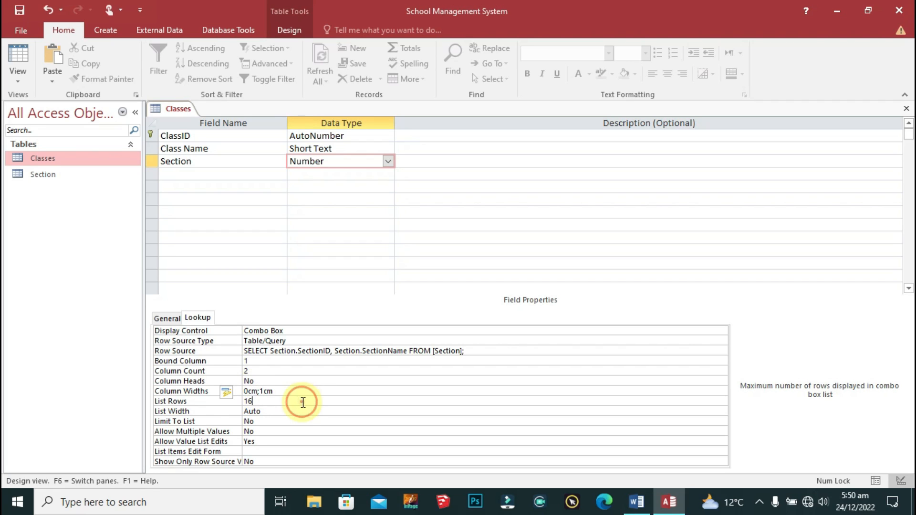
left_click(291, 381)
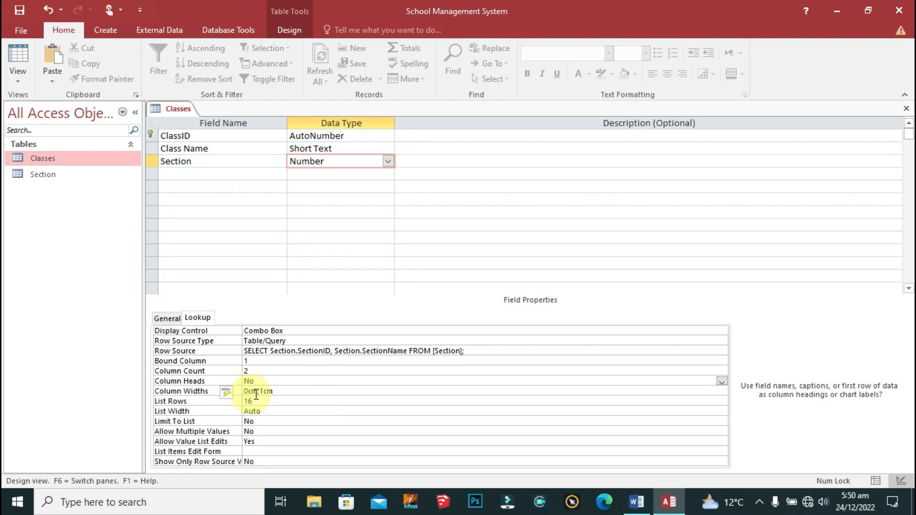
left_click(302, 235)
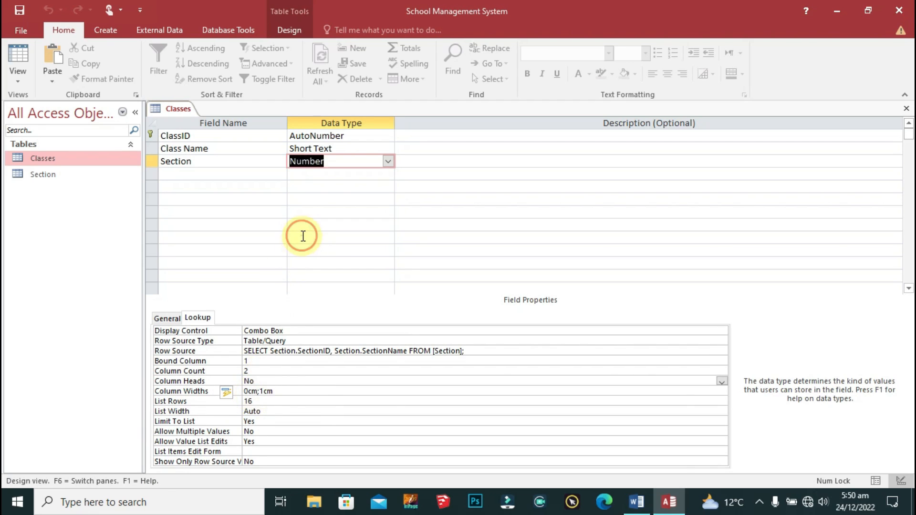
left_click(208, 176)
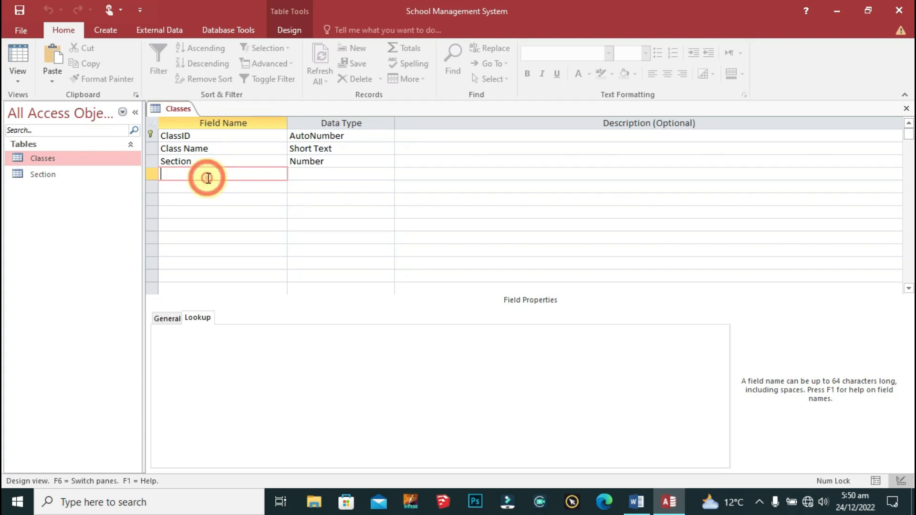
right_click(179, 105)
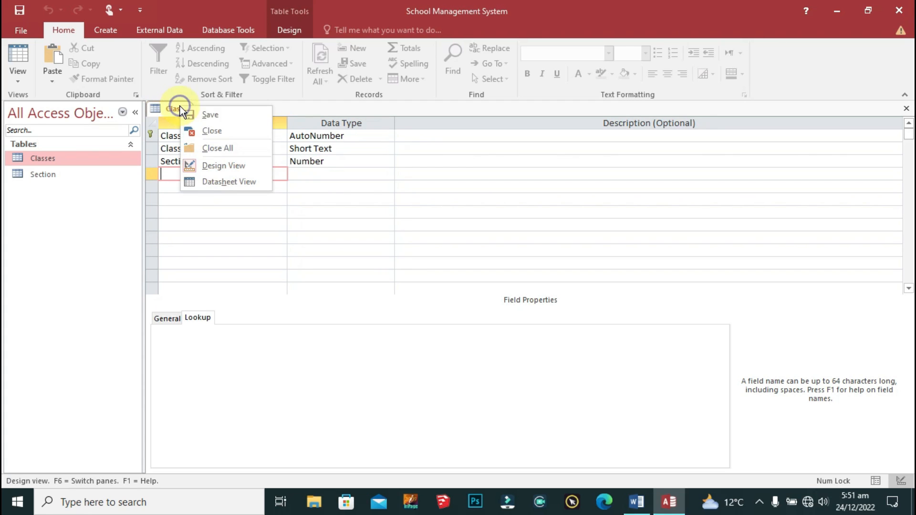
Step: Save and close the Classes design, then reopen Classes as a datasheet
left_click(216, 114)
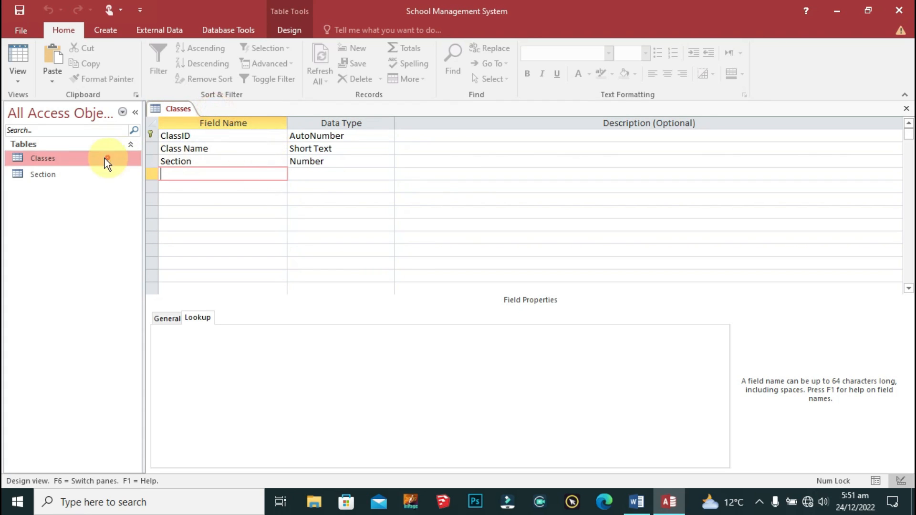
right_click(174, 108)
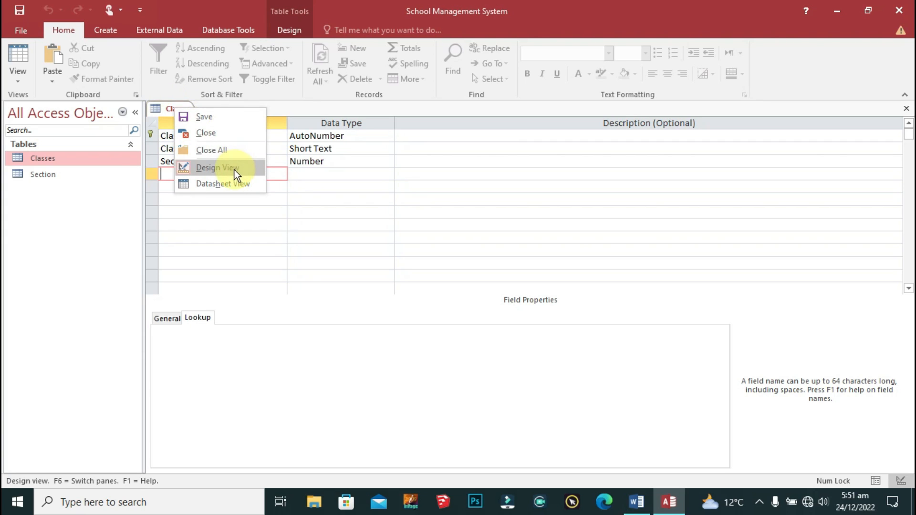
left_click(219, 151)
double_click(40, 157)
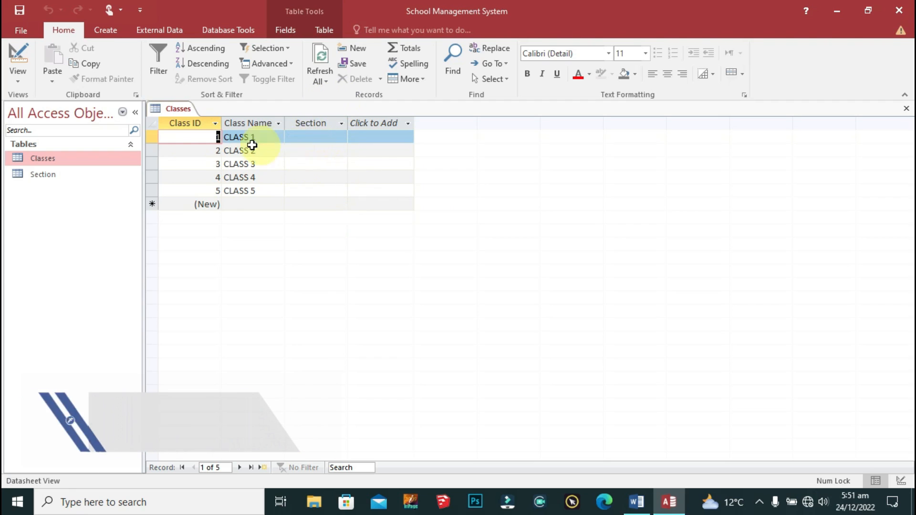
Step: Pick each class's Section from the dropdown: JESMINE, LILLY, SUNFLOWER, SUN, ROSE
left_click(327, 137)
left_click(341, 136)
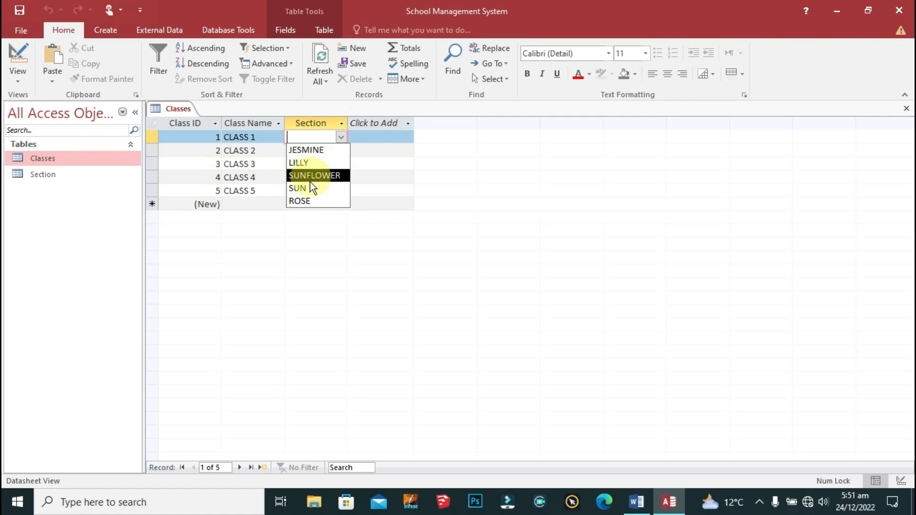
left_click(216, 223)
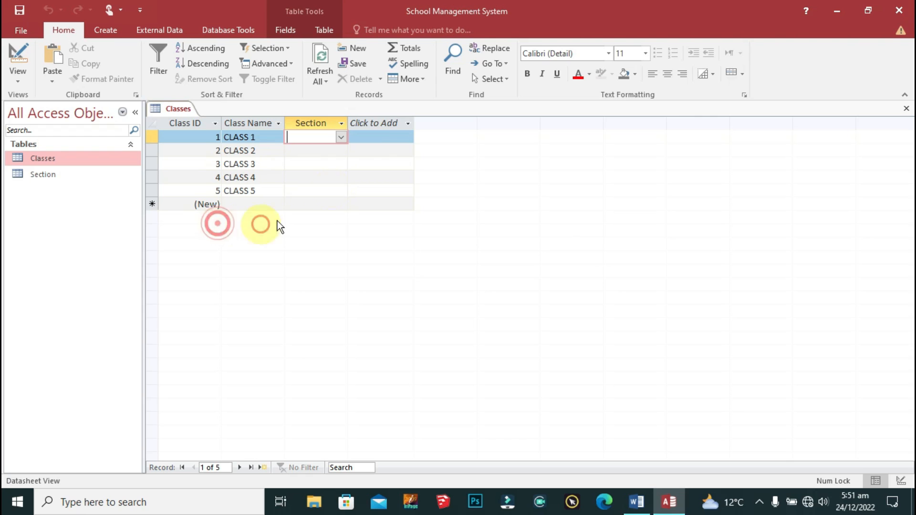
left_click(347, 140)
left_click(328, 135)
left_click(333, 137)
left_click(329, 147)
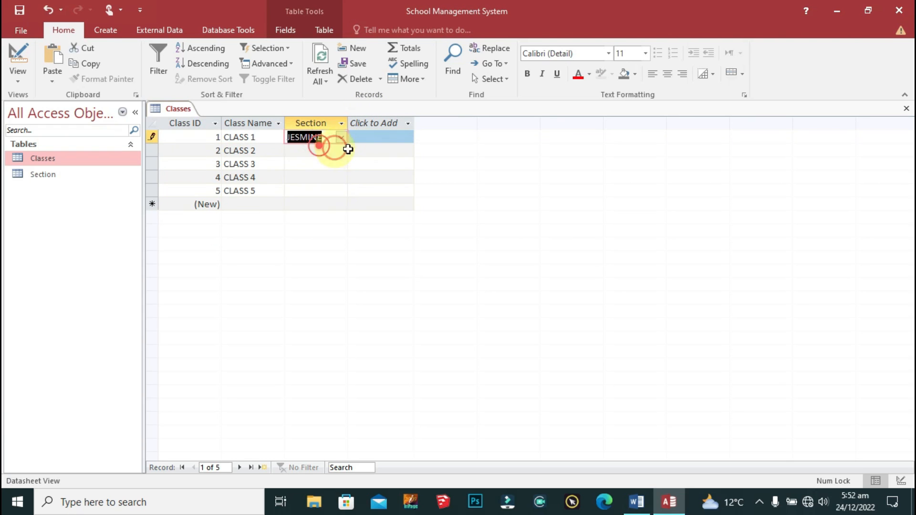
left_click(339, 150)
left_click(314, 170)
left_click(340, 164)
left_click(305, 201)
left_click(341, 177)
left_click(300, 227)
left_click(341, 191)
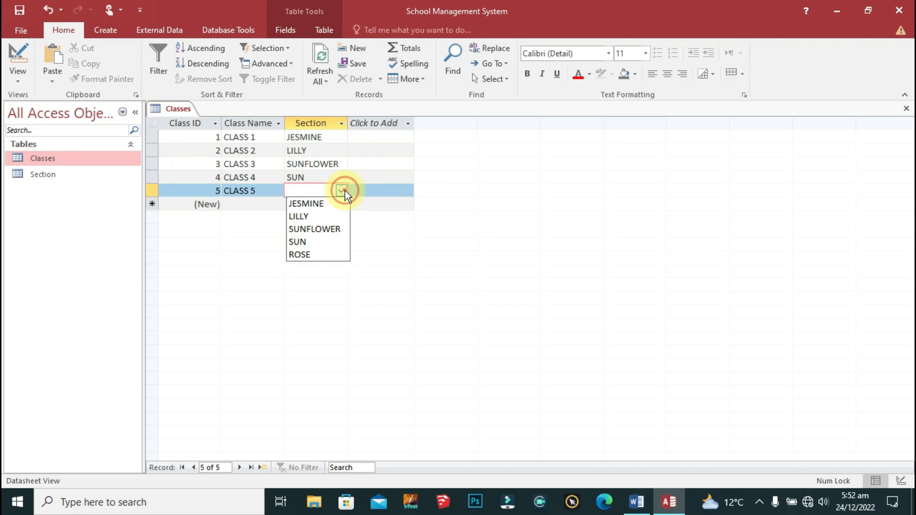
left_click(301, 253)
left_click(362, 155)
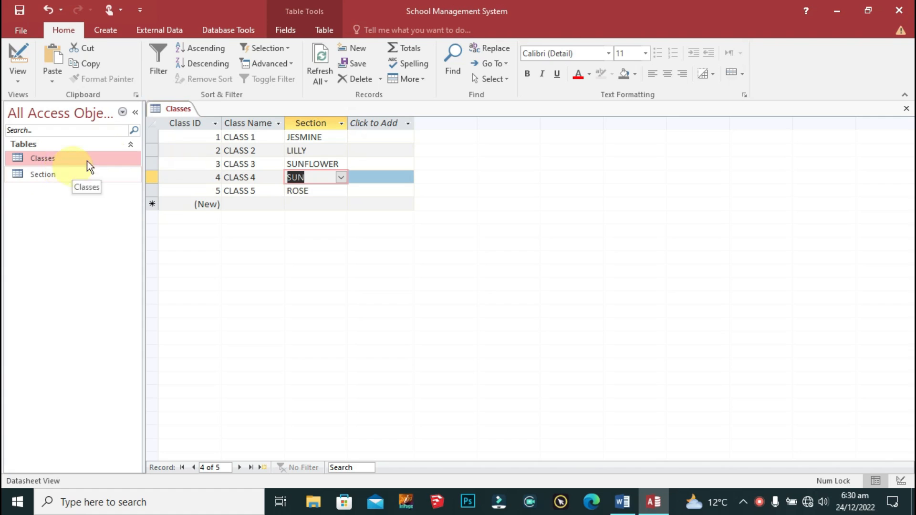
Step: Save the Classes records, close all tables and start a new table in Design view
right_click(177, 111)
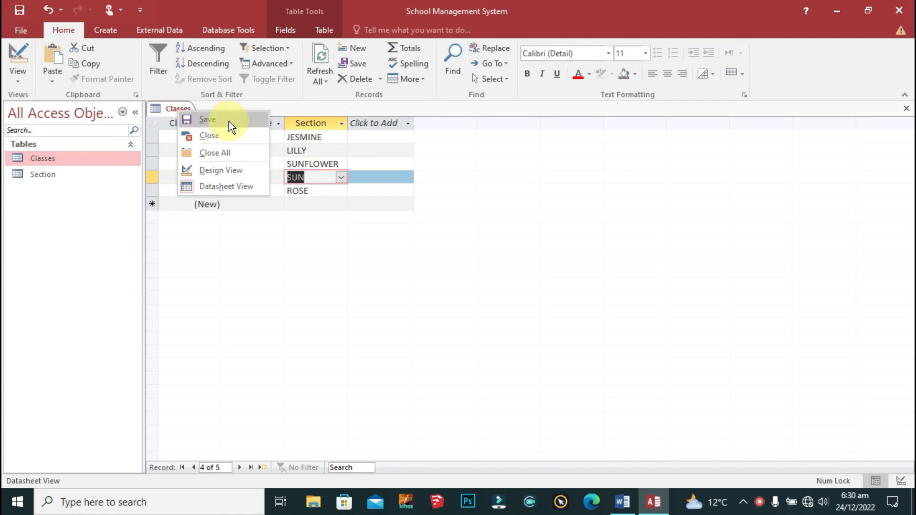
left_click(227, 119)
right_click(171, 113)
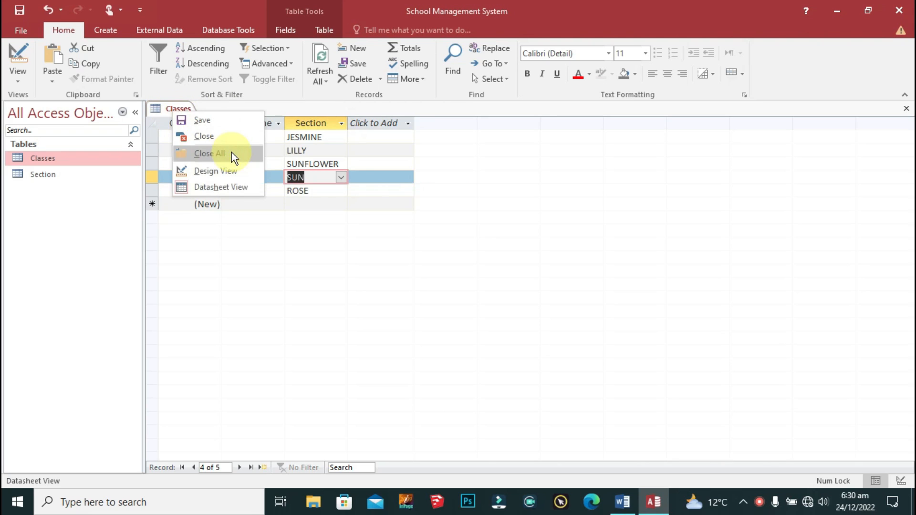
left_click(230, 152)
left_click(114, 29)
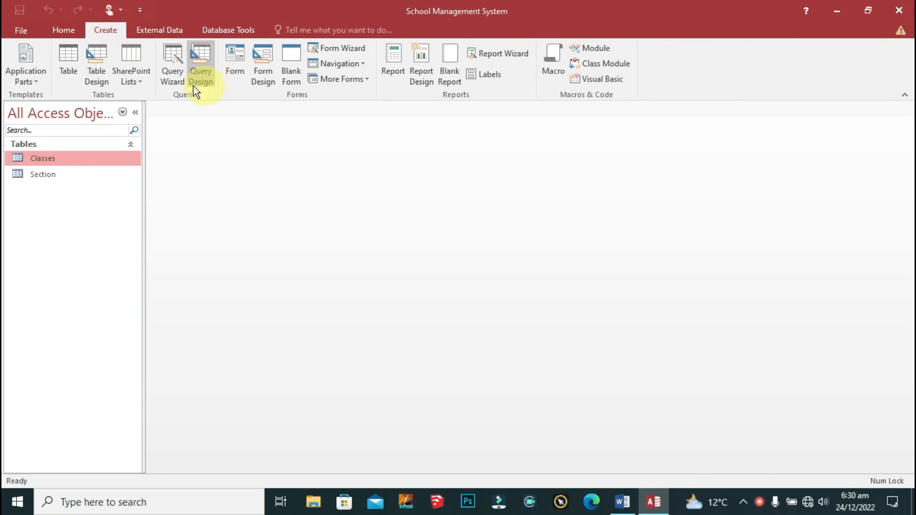
left_click(98, 70)
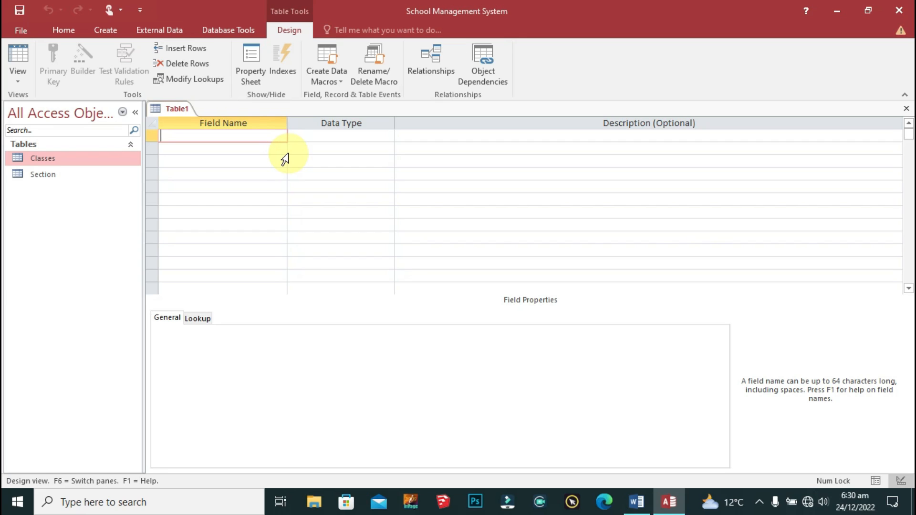
Step: Add an ID AutoNumber field and make it the primary key
type("ID")
key("Tab")
type("au")
key("Tab")
key("shift+Tab")
key("shift+Tab")
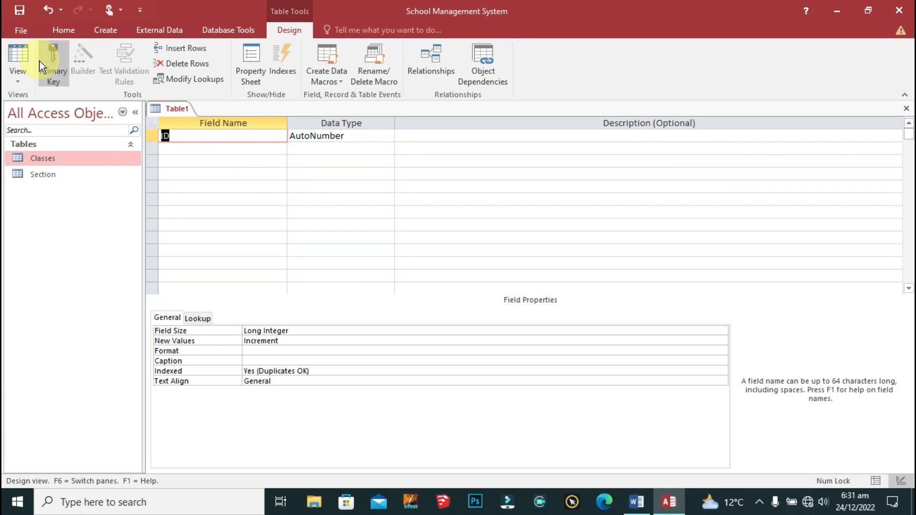
left_click(55, 66)
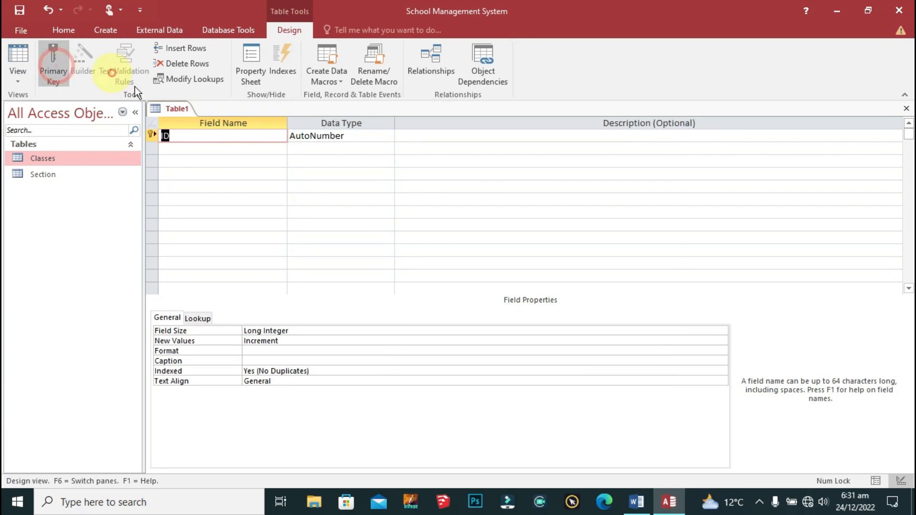
left_click(210, 135)
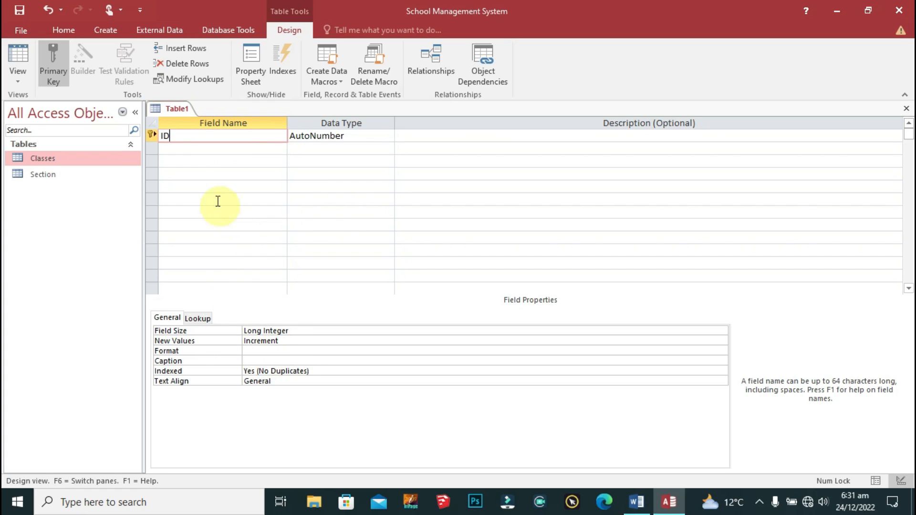
Step: Add Parents Name and Occupation as Short Text fields
left_click(213, 150)
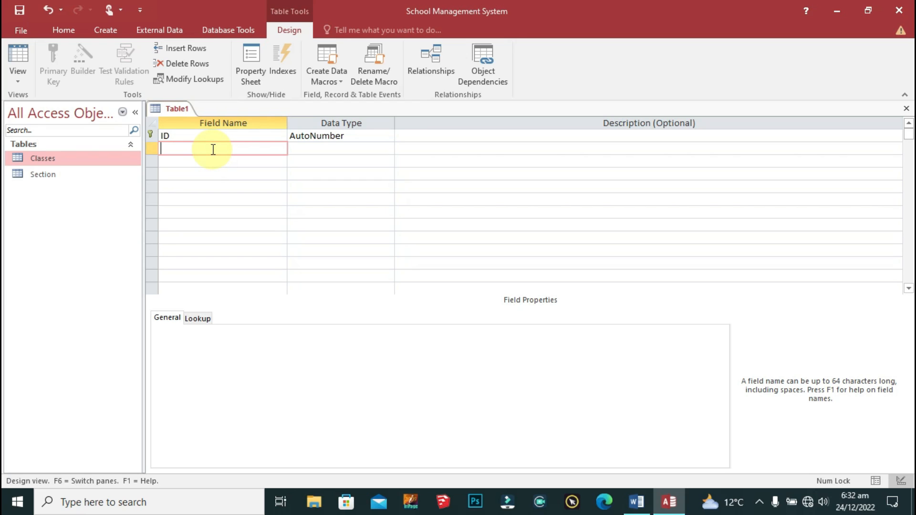
type("Parents Name")
key("Tab")
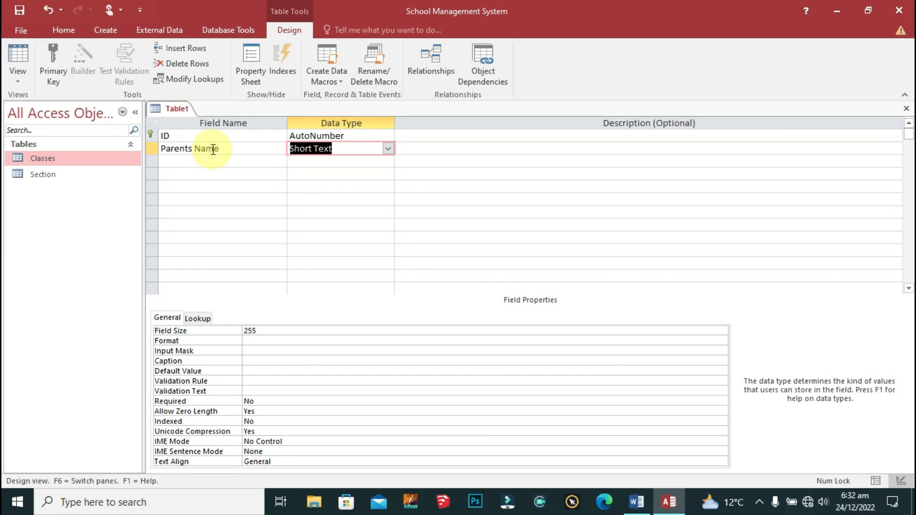
key("Down")
key("Left")
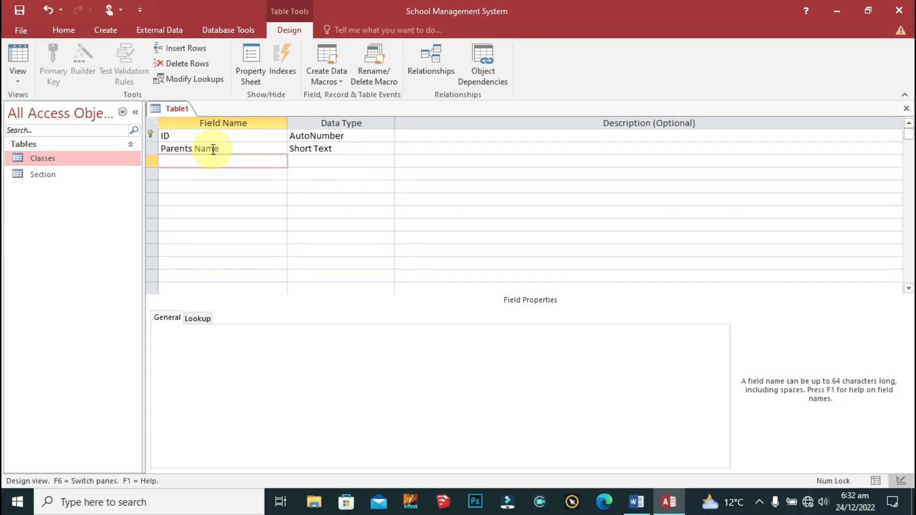
type("Occupation")
key("Tab")
type("a")
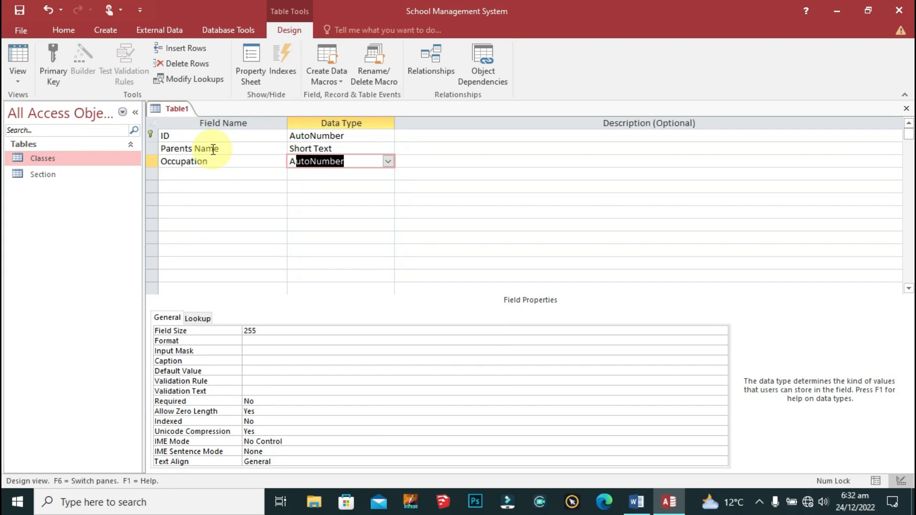
key("BackSpace")
key("BackSpace")
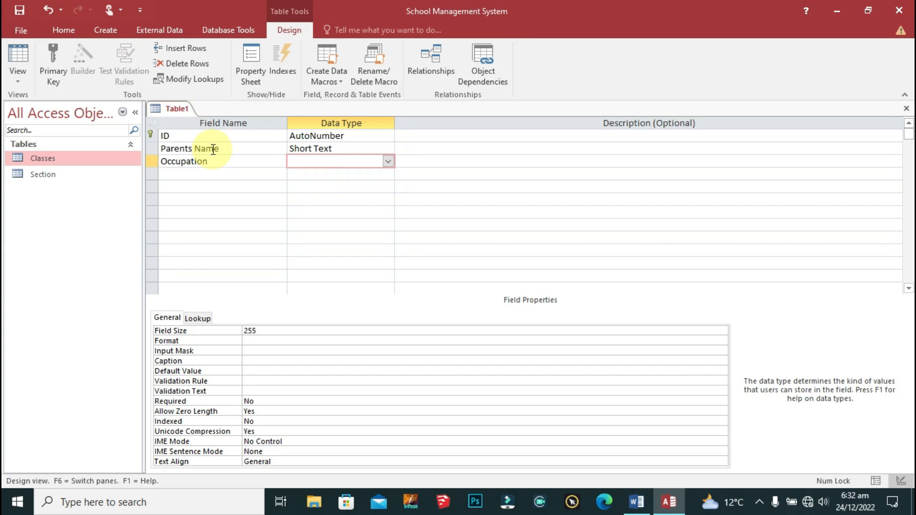
type("sh")
key("Tab")
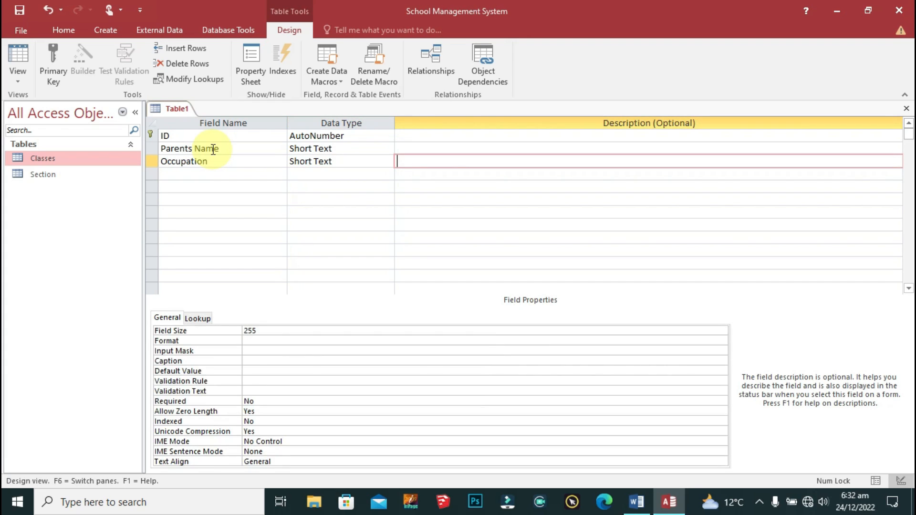
Step: Add an Address Short Text field below Occupation
key("Down")
key("shift+Tab")
key("shift+Tab")
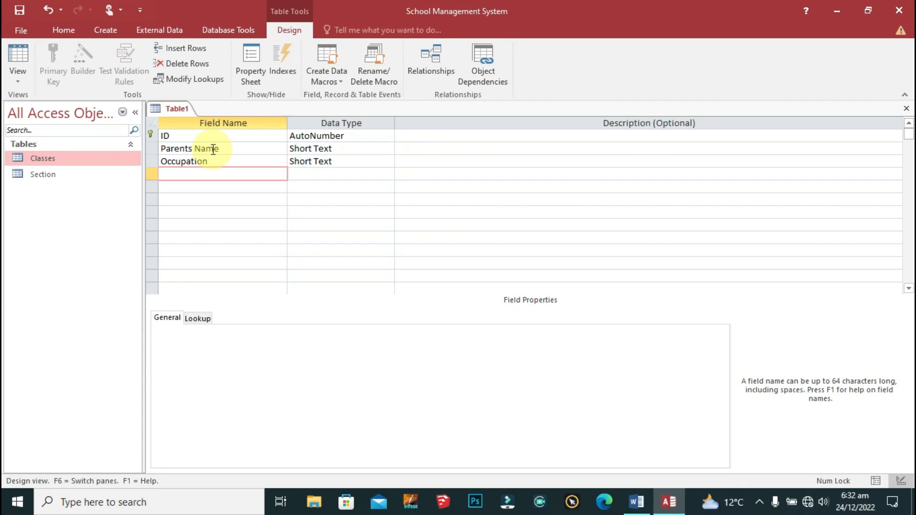
type("Address")
key("Tab")
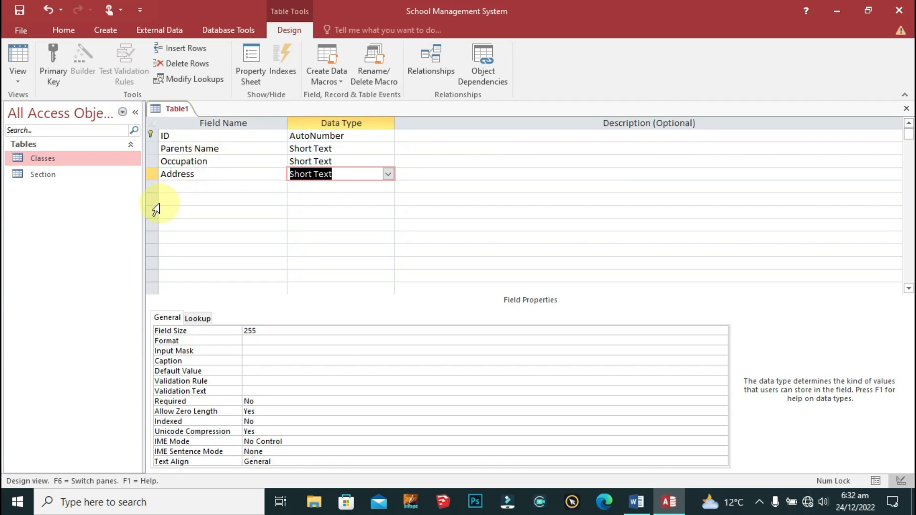
left_click(188, 187)
key("alt+Tab")
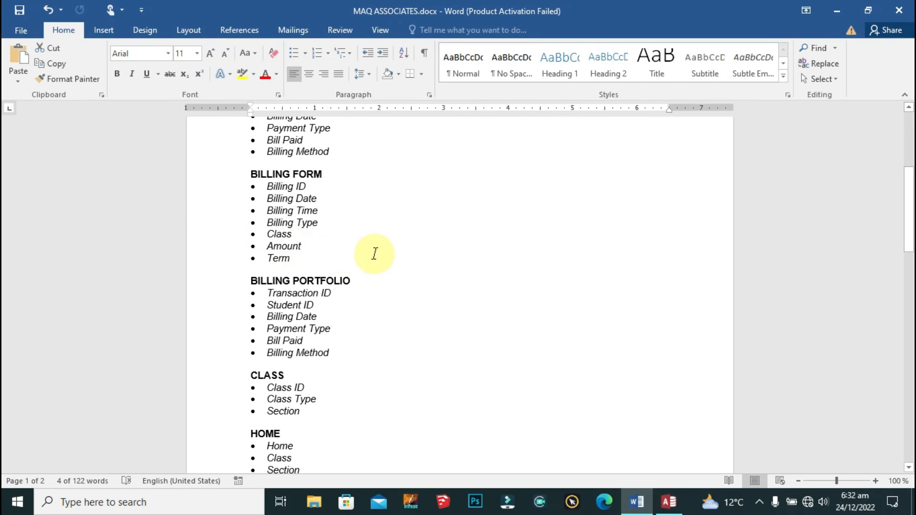
scroll(374, 253, "up", 3)
scroll(374, 254, "down", 5)
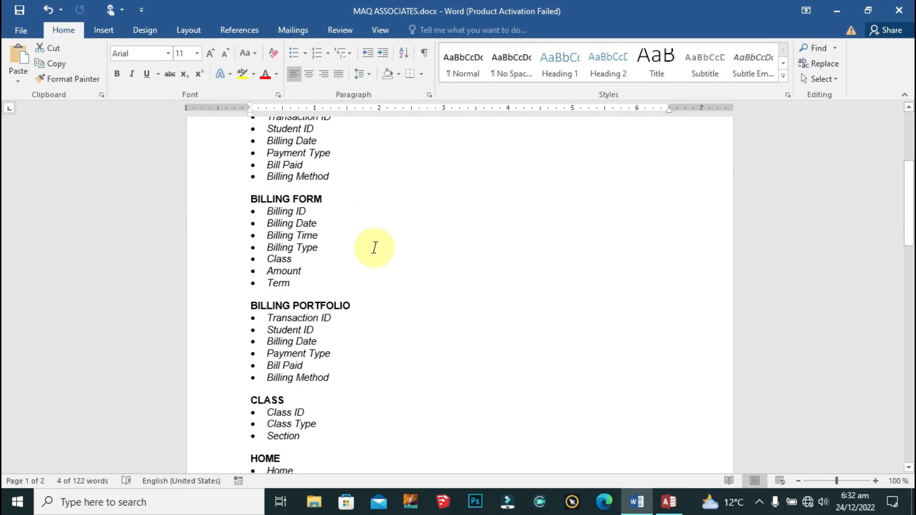
scroll(374, 248, "down", 8)
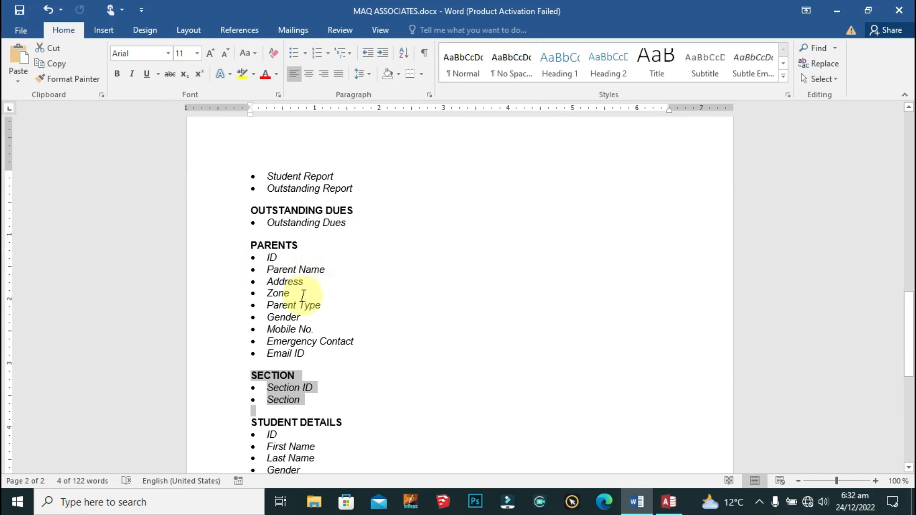
left_click(334, 309)
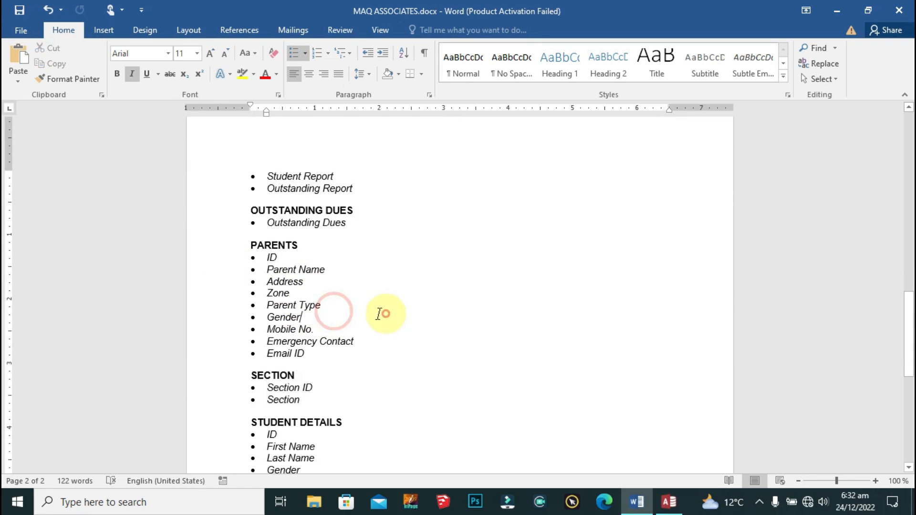
key("alt+Tab")
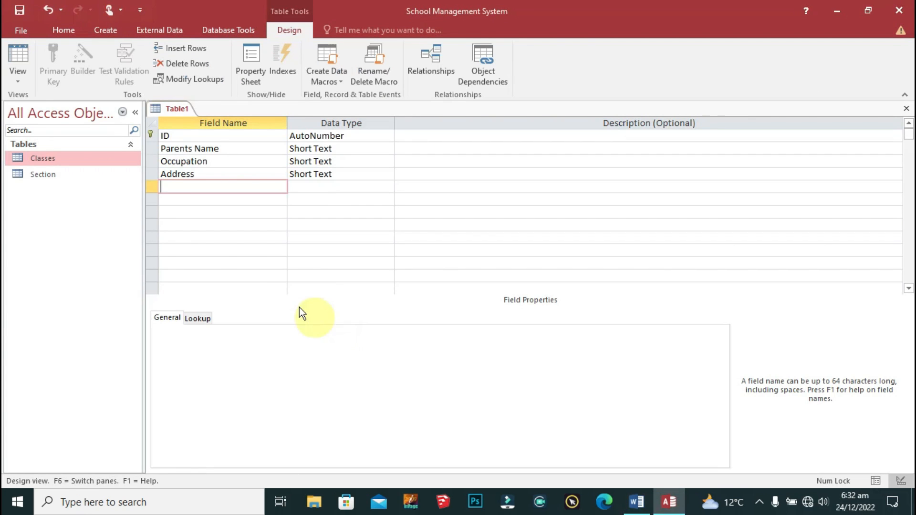
Step: Add Zone and Parent Type as Short Text fields after Address
type("Zone")
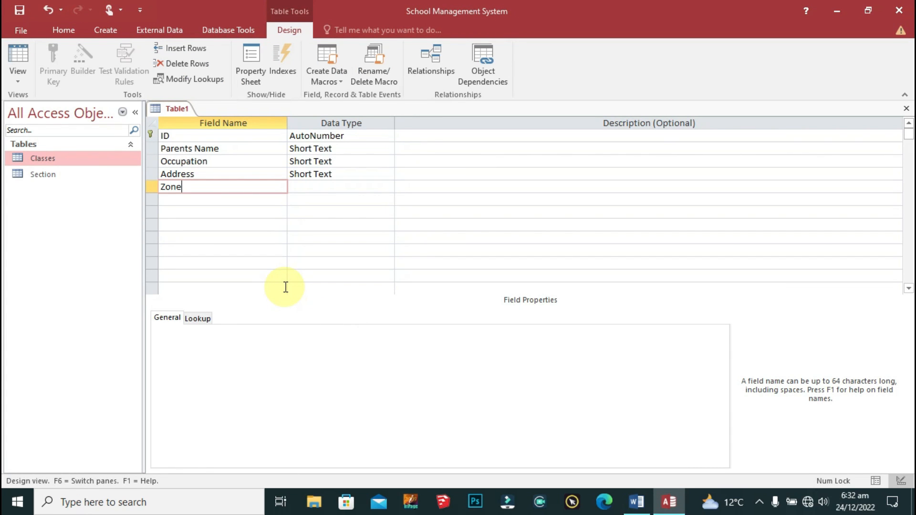
key("Tab")
key("Tab")
key("Tab")
type("Parent ")
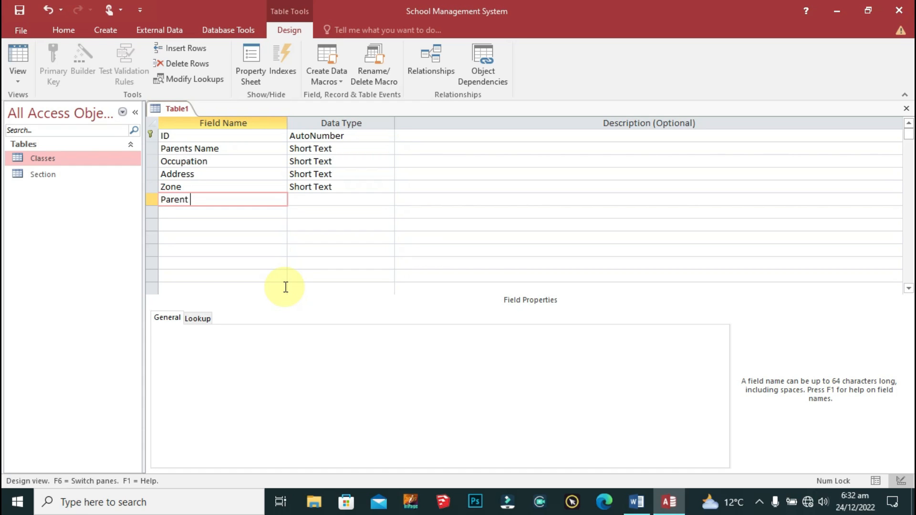
type("Type")
key("Tab")
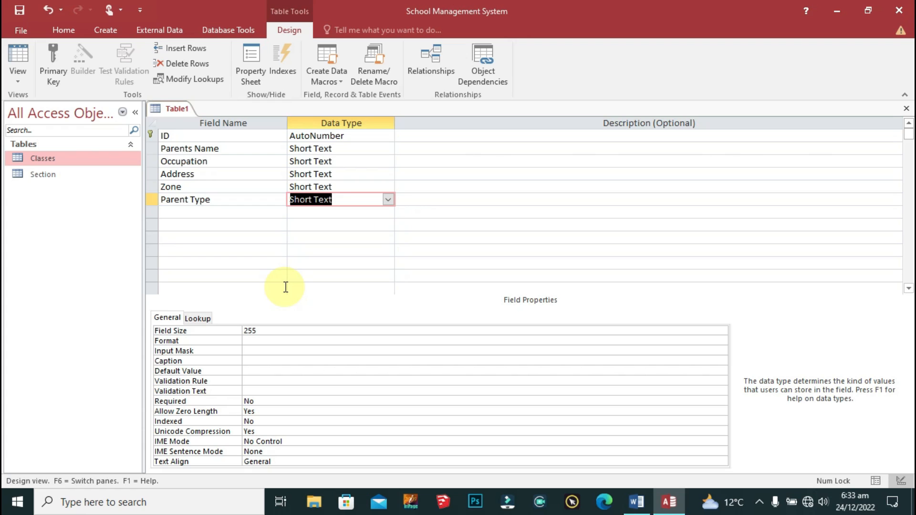
Step: Switch Parent Type to the Lookup Wizard, choosing to type the lookup values yourself
left_click(388, 200)
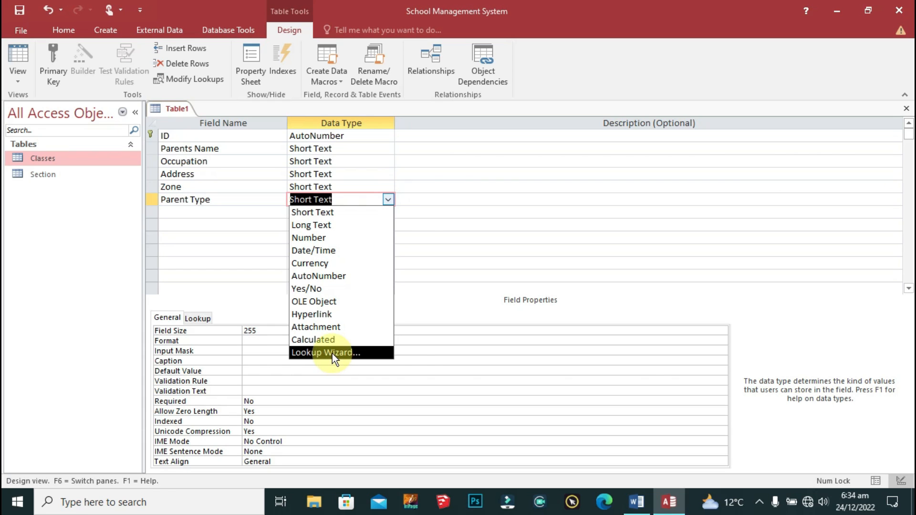
left_click(382, 353)
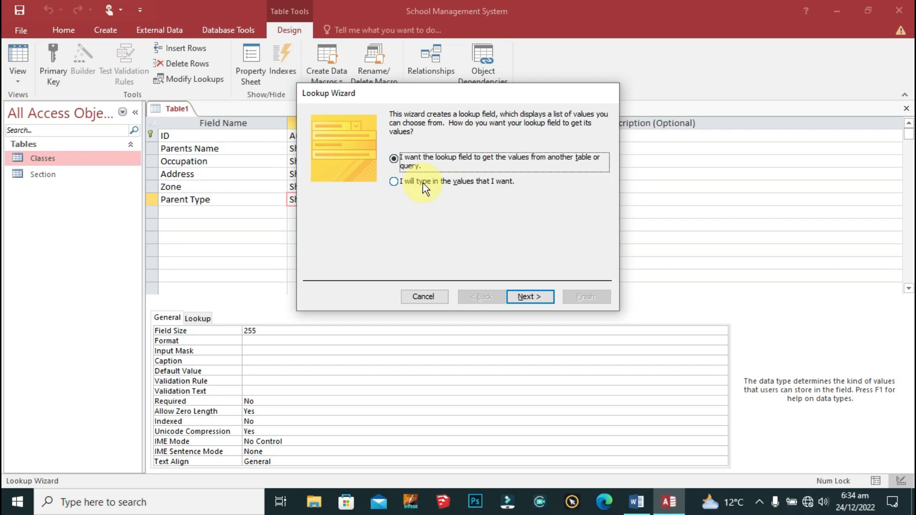
left_click(461, 184)
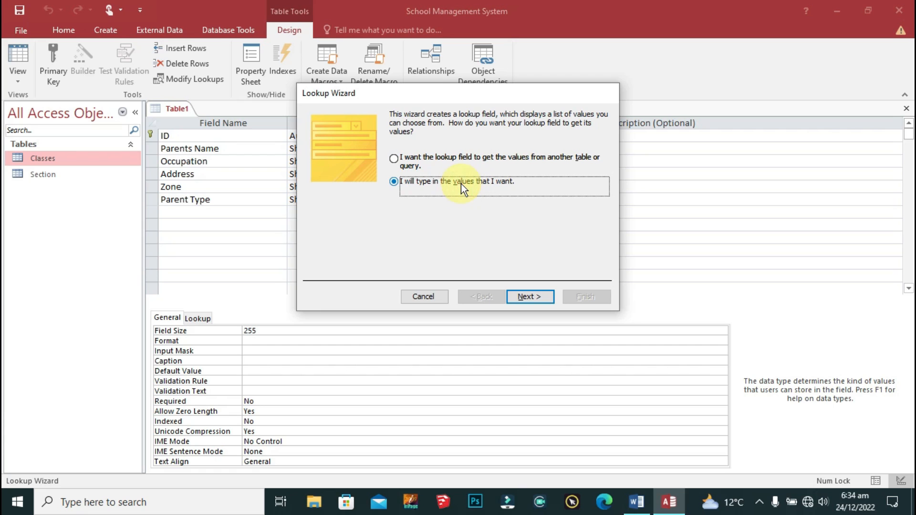
left_click(529, 297)
left_click(350, 192)
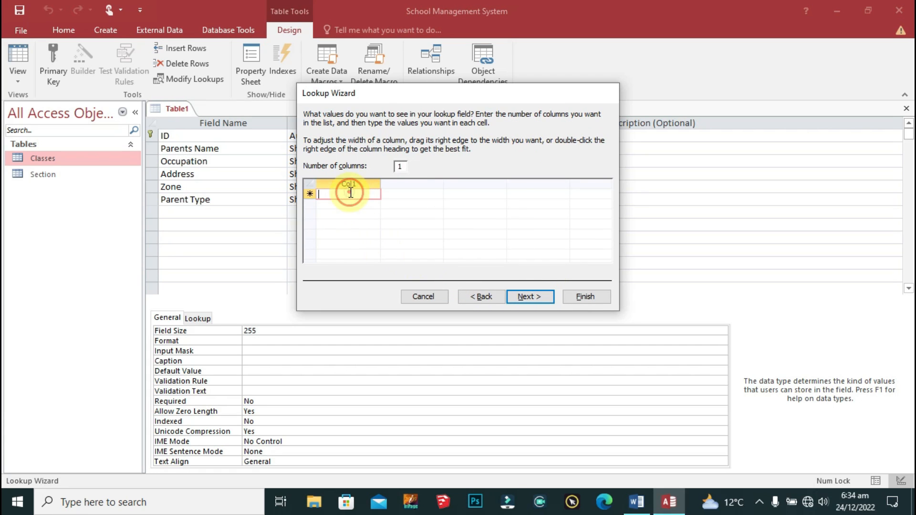
left_click(399, 161)
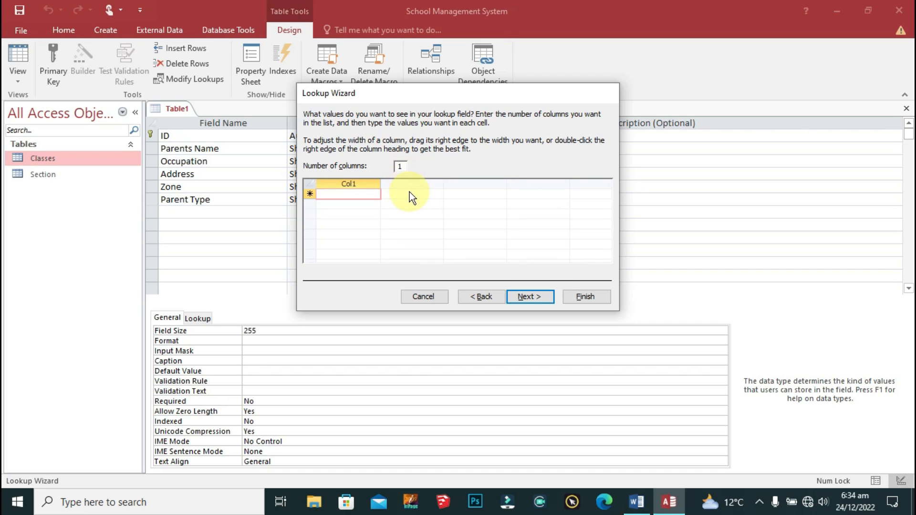
Step: Enter Father and Mother as the lookup values, turn on Limit To List, and finish
left_click(371, 194)
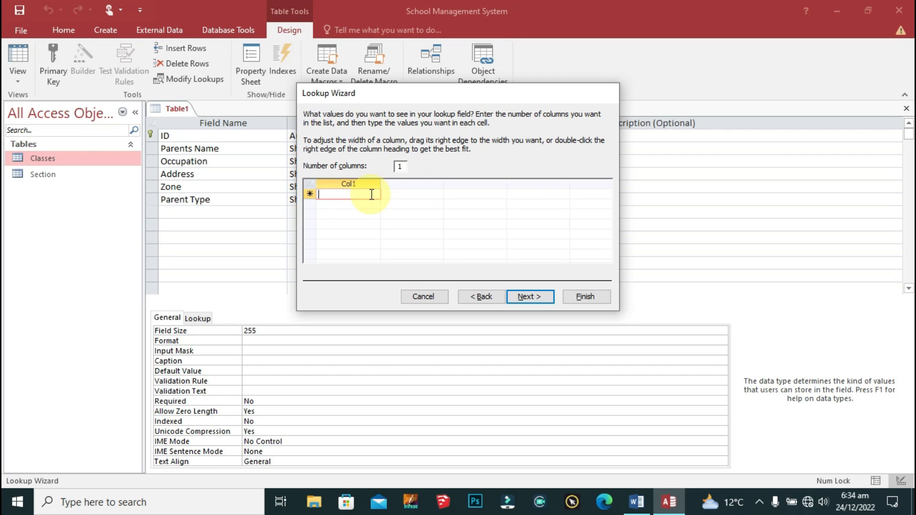
type("Father")
key("Return")
type("Mother")
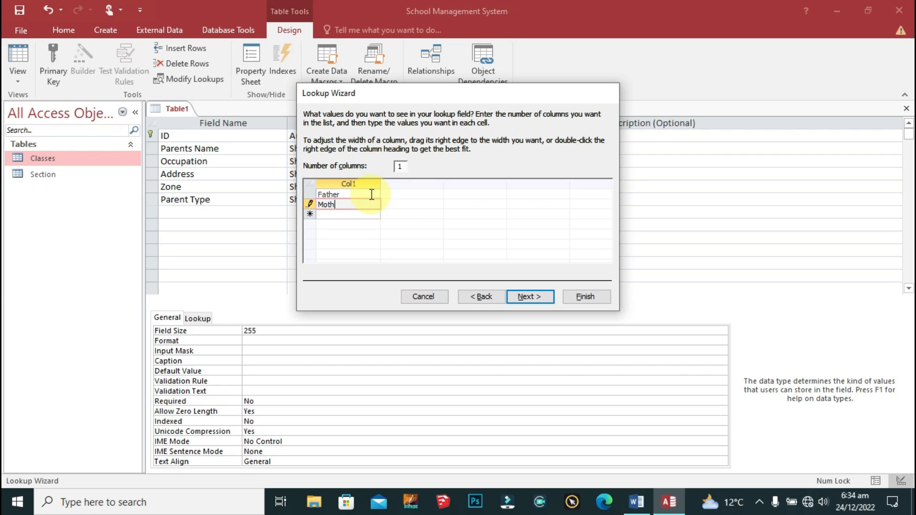
key("Return")
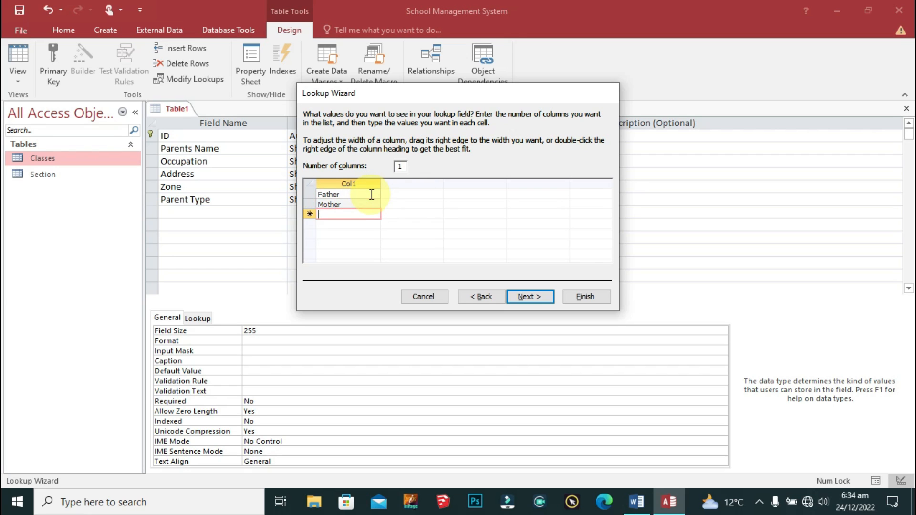
left_click(524, 296)
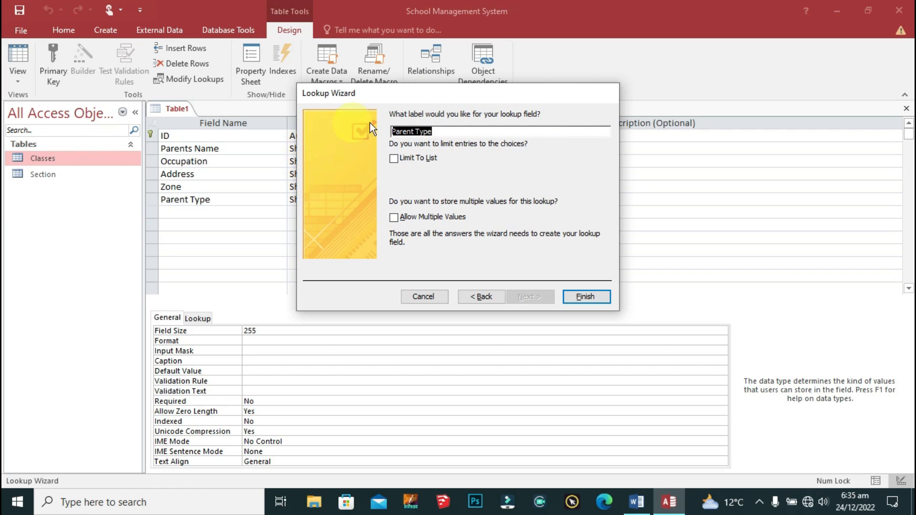
left_click(395, 160)
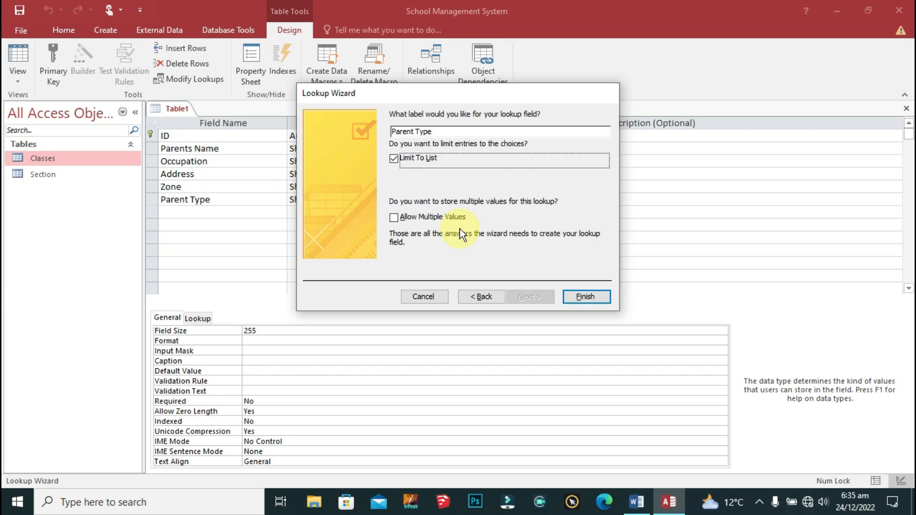
left_click(586, 297)
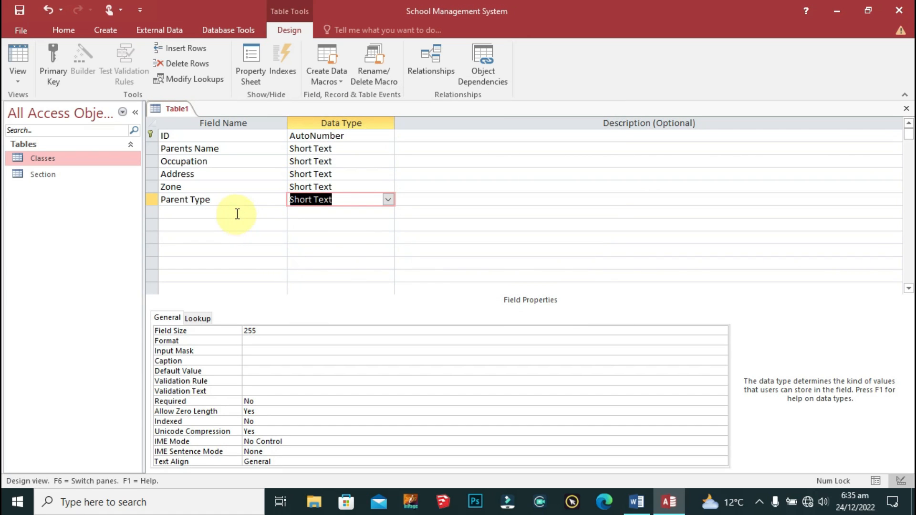
Step: Add a Gender field after Parent Type with data type Calculated
left_click(237, 210)
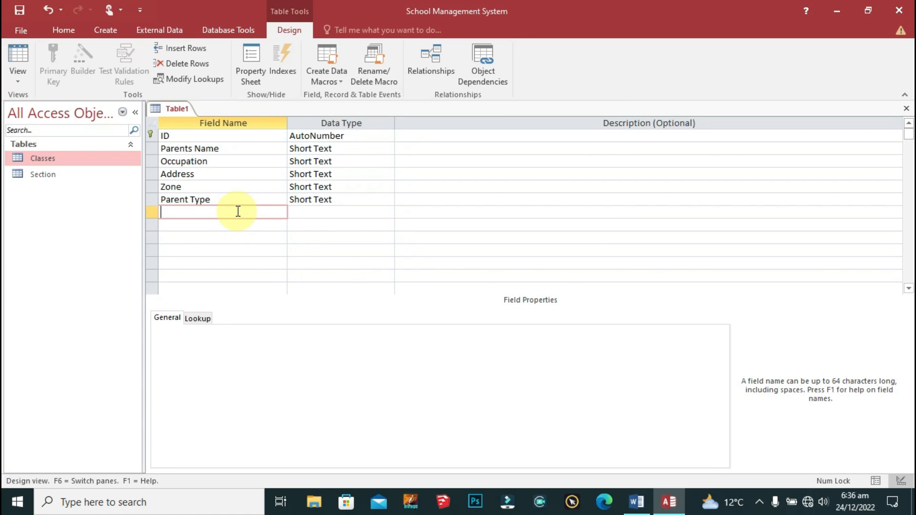
type("Gender")
key("Tab")
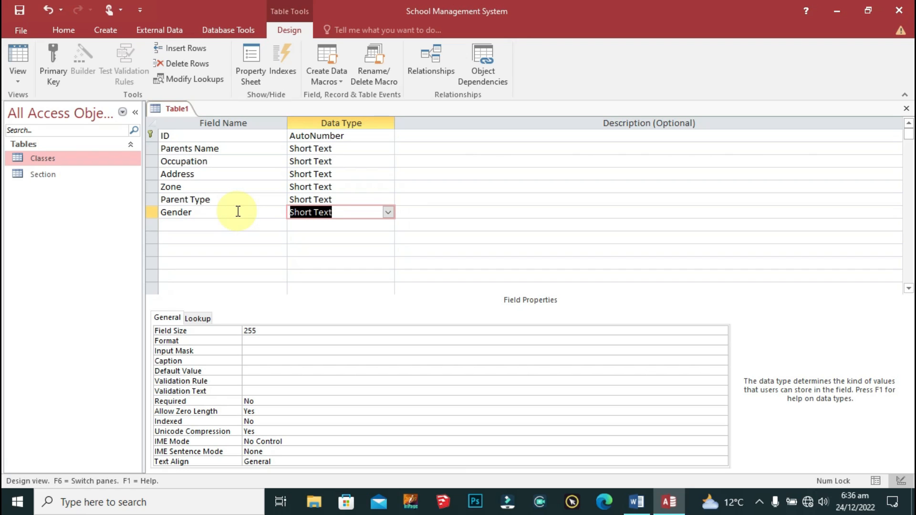
left_click(388, 212)
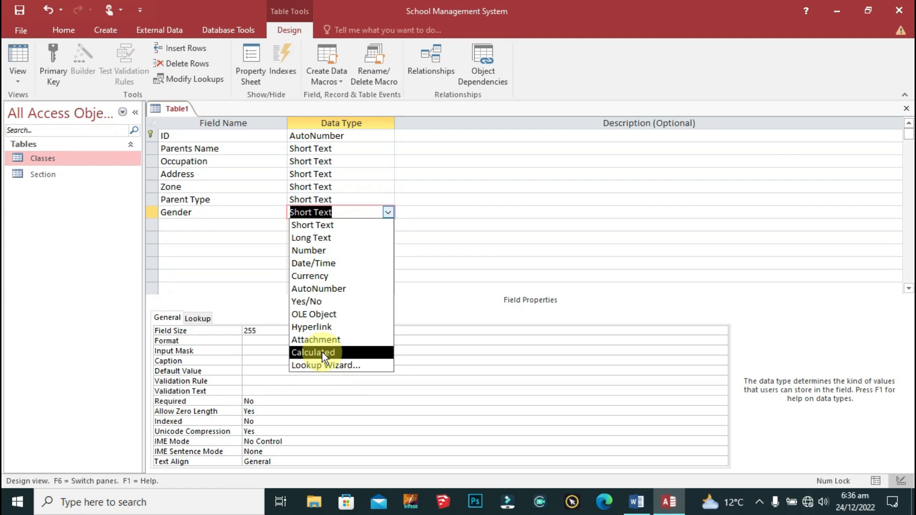
left_click(379, 351)
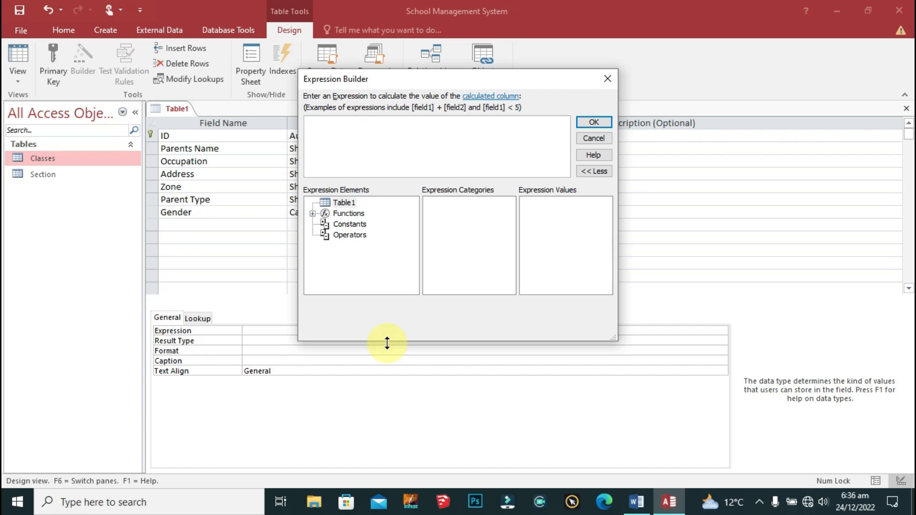
Step: Enter IIF([parent type]="Father","Male","Female") as Gender's expression and apply it
left_click(335, 120)
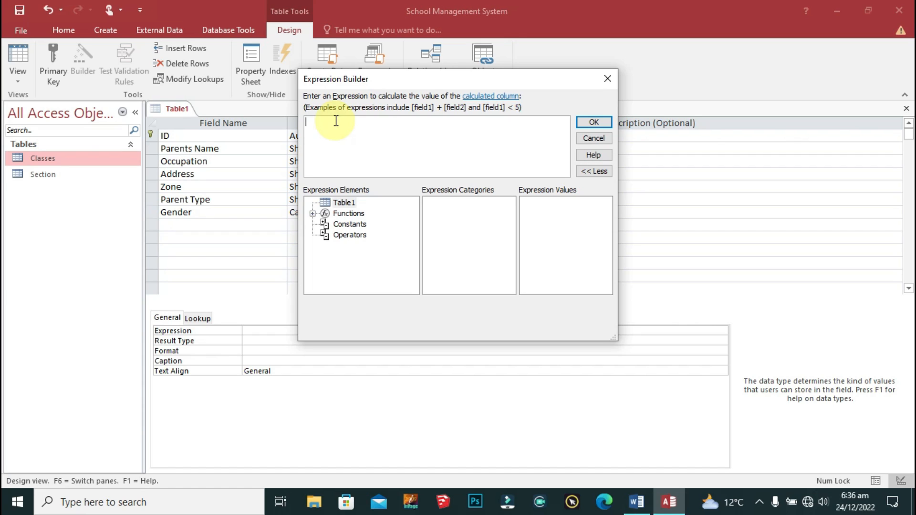
type("IIF")
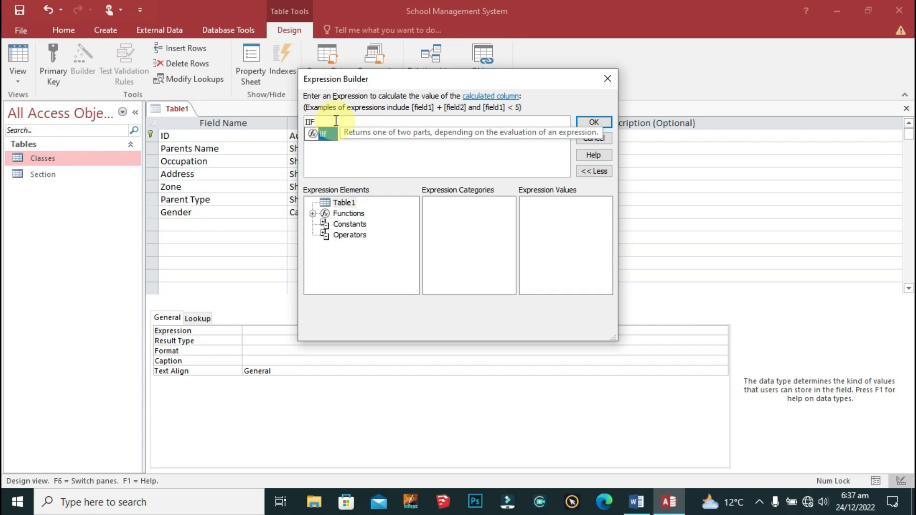
type("([parent")
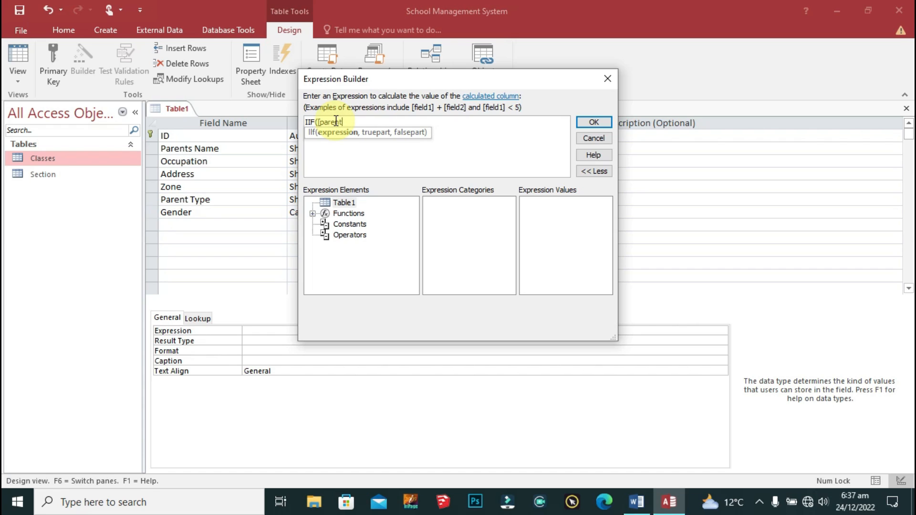
type("type]=\"Father\",")
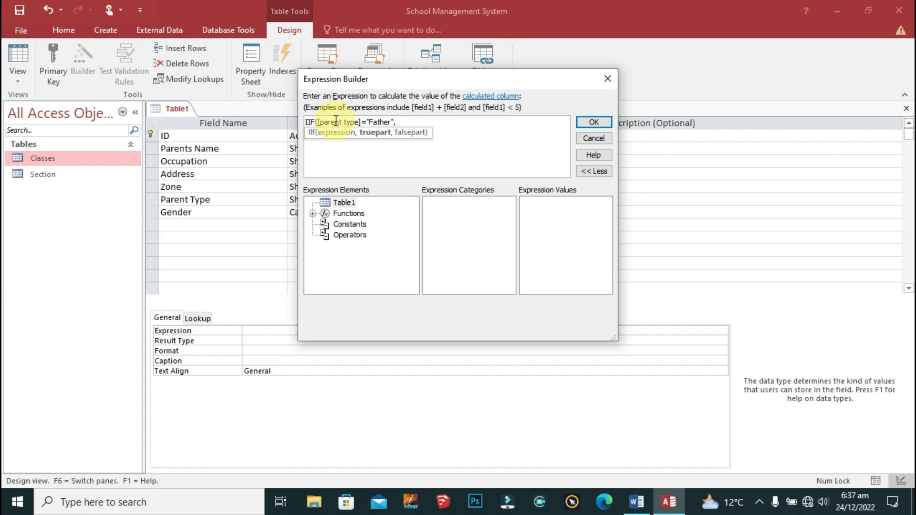
type("\"Male\",")
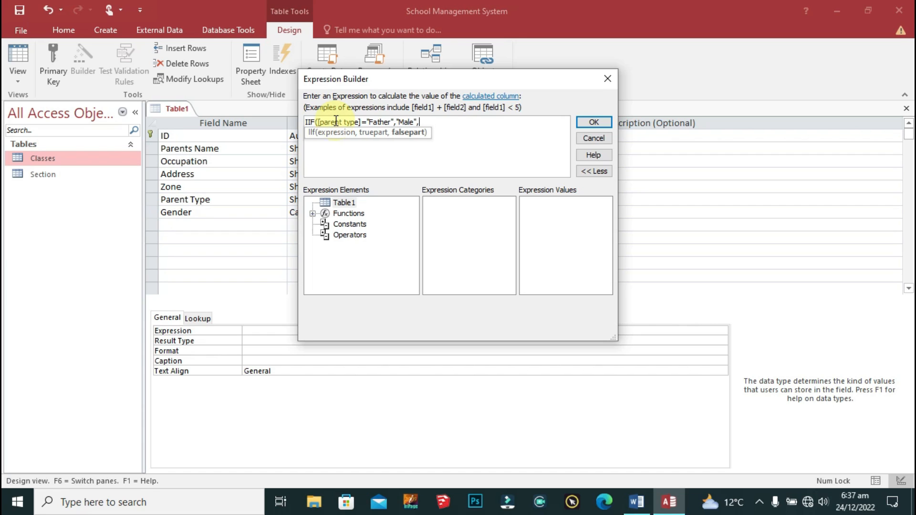
type("\"Female\")")
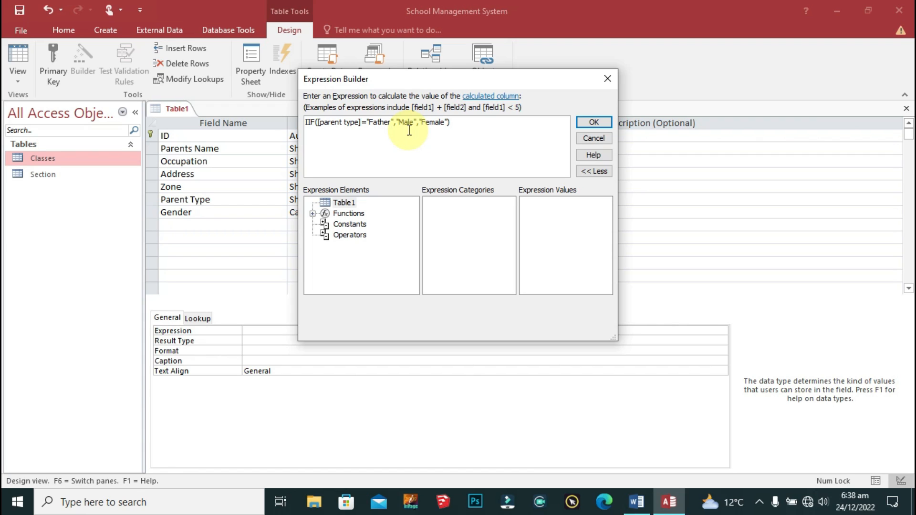
left_click(594, 122)
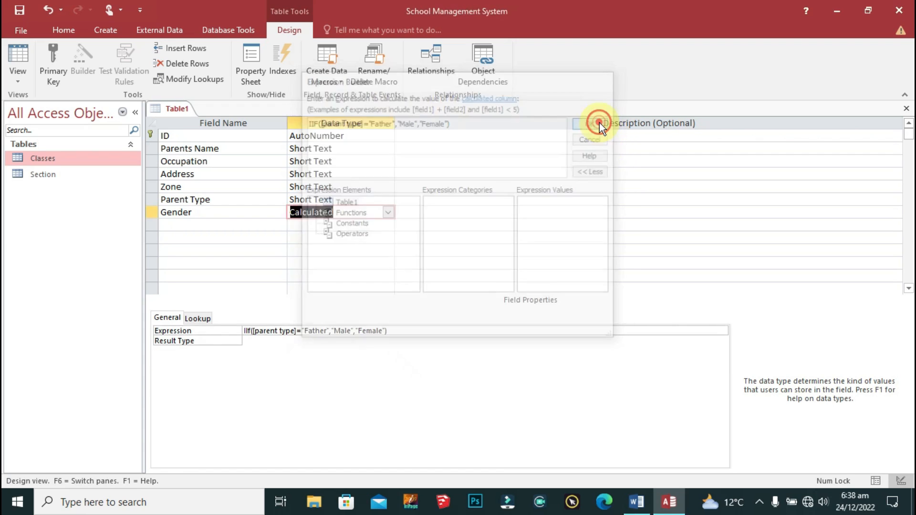
Step: Add Contact No and Email ID fields below Gender, both kept as Short Text
left_click(226, 231)
left_click(351, 210)
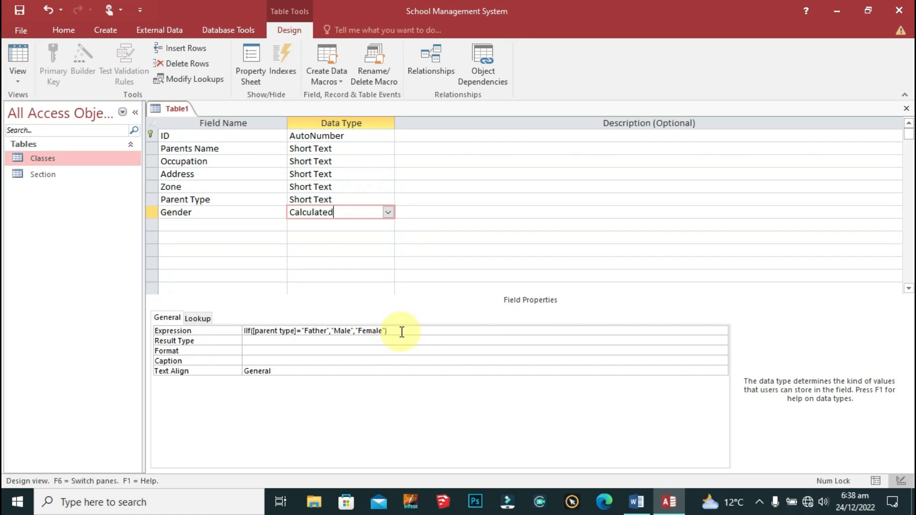
left_click(196, 224)
type("Contact")
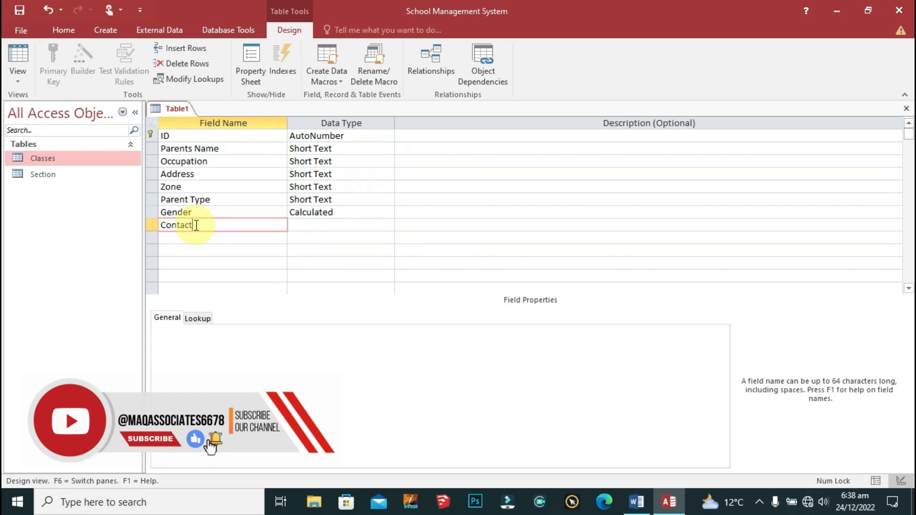
type(" No")
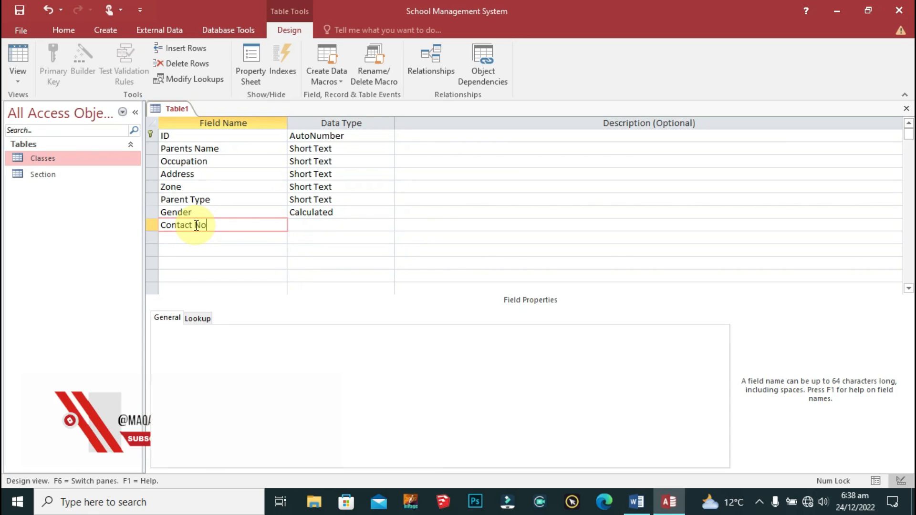
key("Tab")
left_click(215, 237)
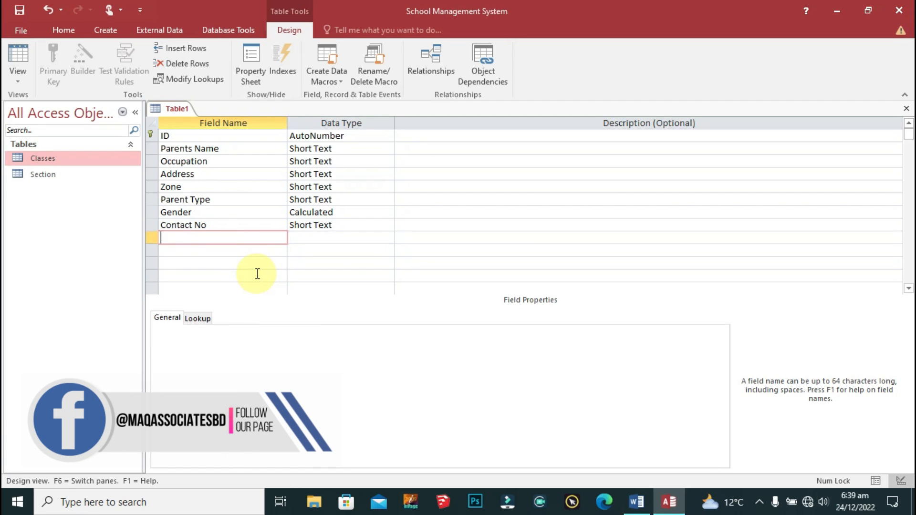
type("Email ")
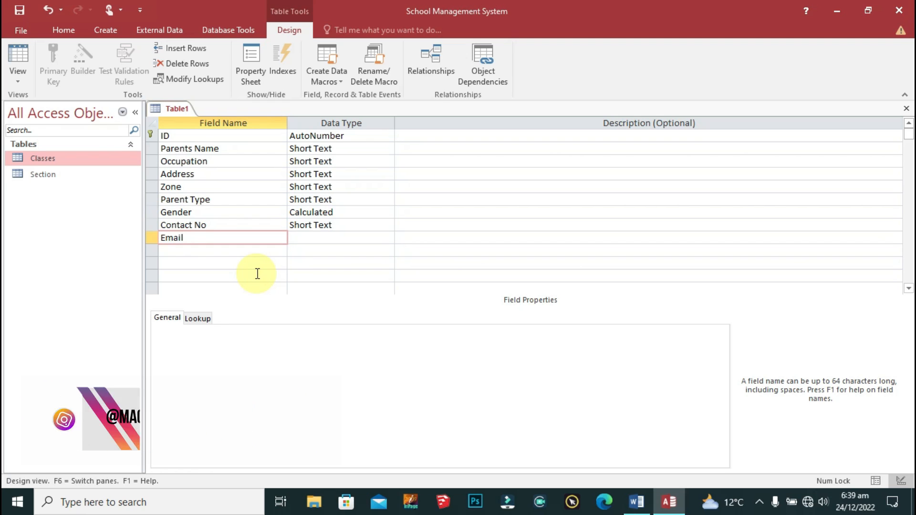
type("ID")
key("Tab")
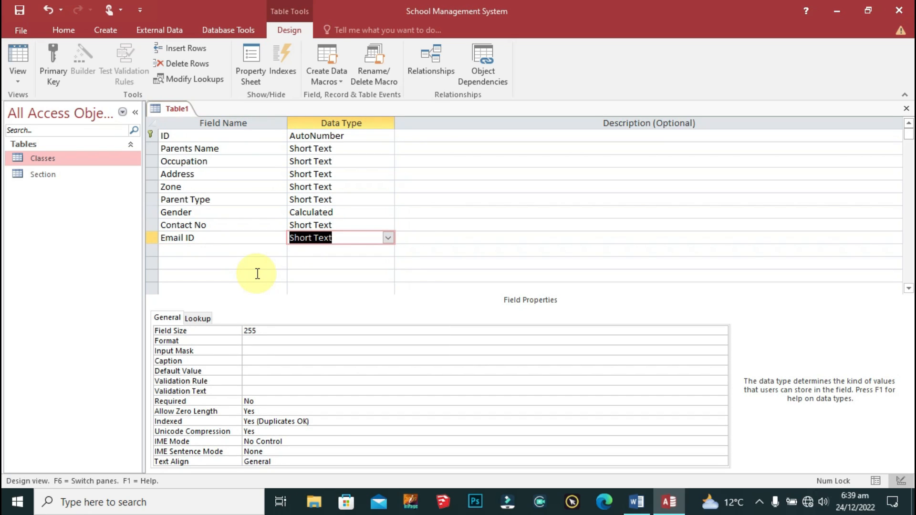
key("Down")
key("Left")
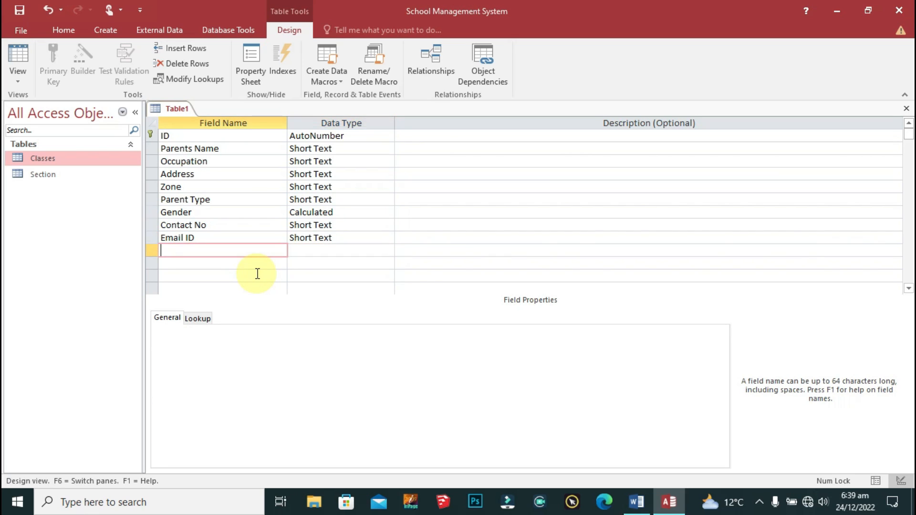
key("Up")
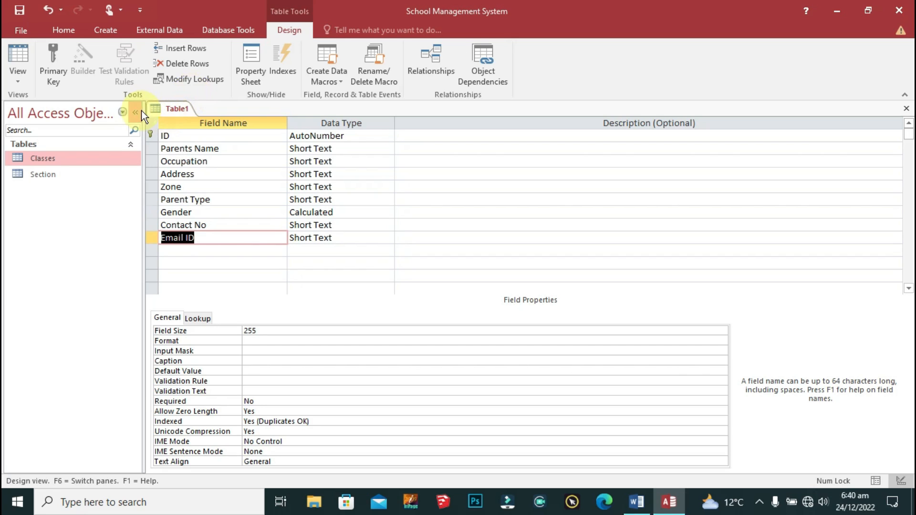
right_click(167, 108)
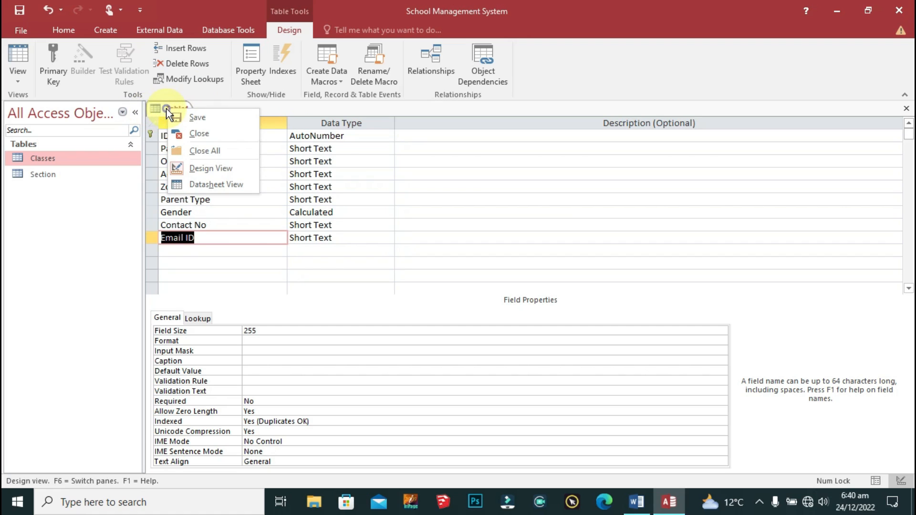
Step: Save the new table under the name Parents
left_click(195, 114)
type("Pa")
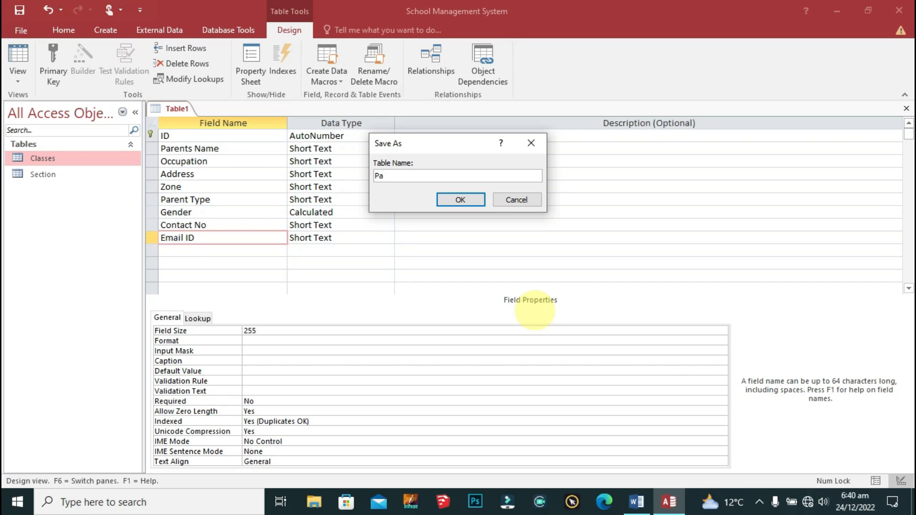
key("BackSpace")
type("arents")
left_click(451, 196)
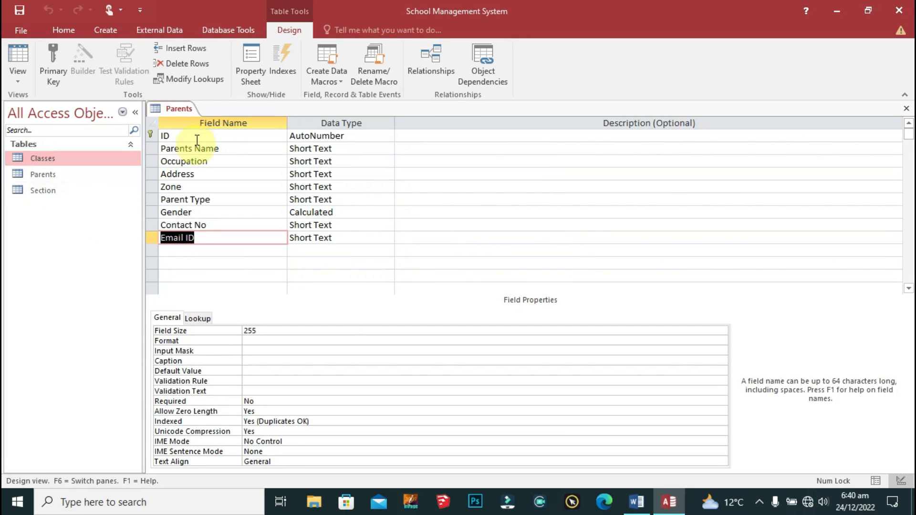
Step: Close the Parents table design view
right_click(179, 107)
left_click(154, 110)
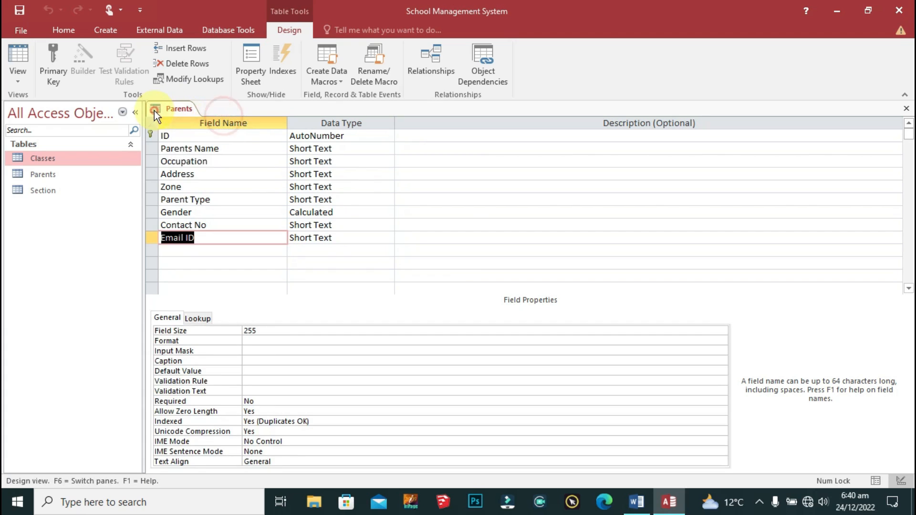
right_click(155, 111)
left_click(202, 136)
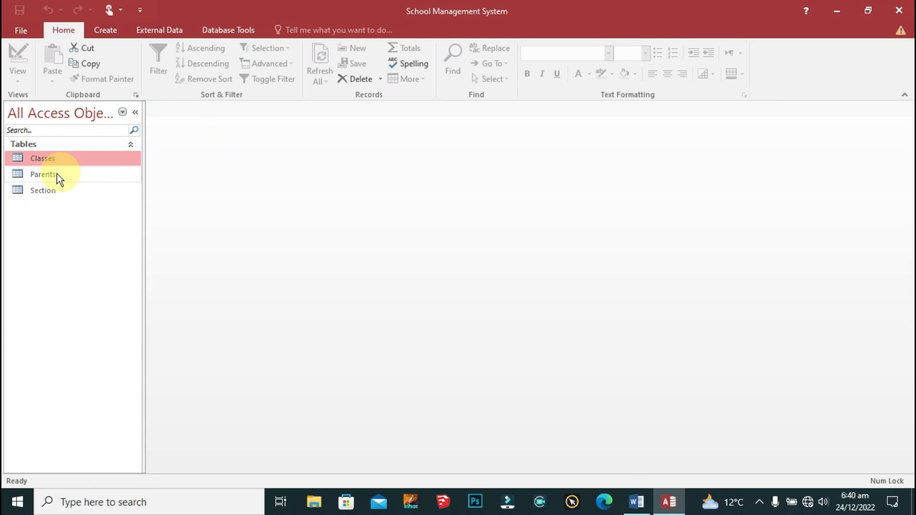
Step: Open Parents and enter the first parent's name, Consultant occupation, address and Sindh zone
double_click(44, 179)
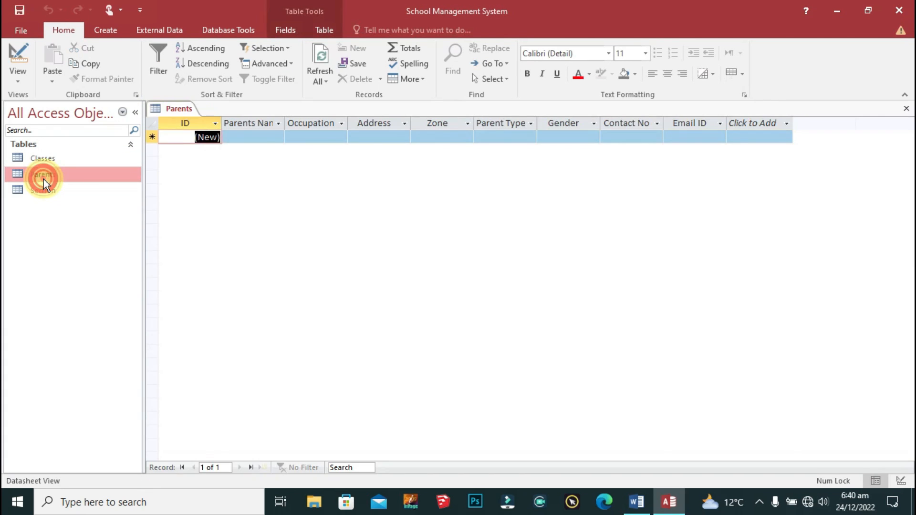
left_click(260, 136)
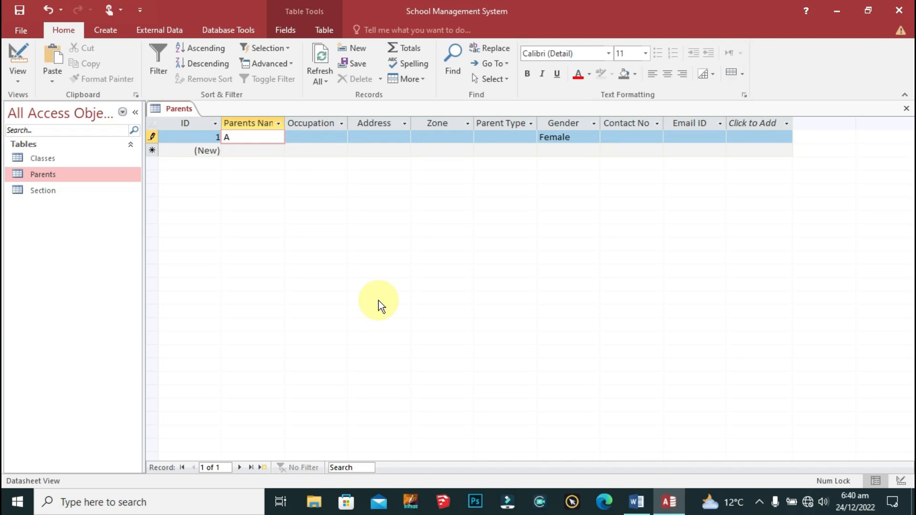
key("Tab")
type("Consultant")
key("Tab")
type("Karachi")
key("Tab")
key("shift+Tab")
type("Malir")
key("Tab")
type("Karachi")
key("Tab")
key("shift+Tab")
type("Sindh")
key("Tab")
Step: Set the first record's Parent Type to Father and fill in its contact number and e-mail
left_click(530, 138)
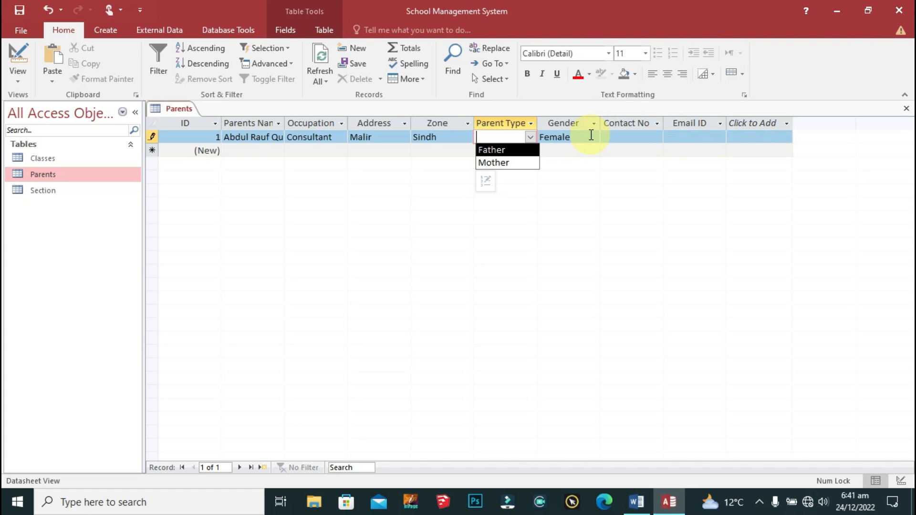
left_click(505, 151)
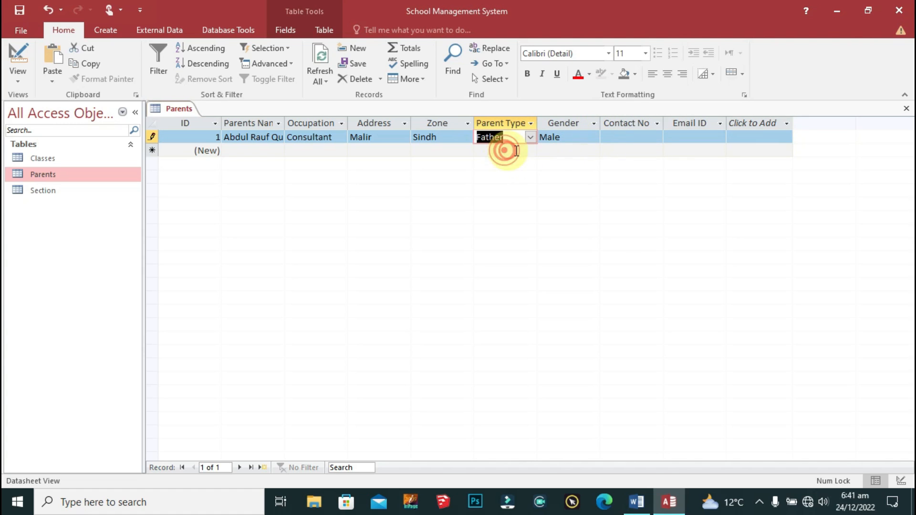
left_click(630, 136)
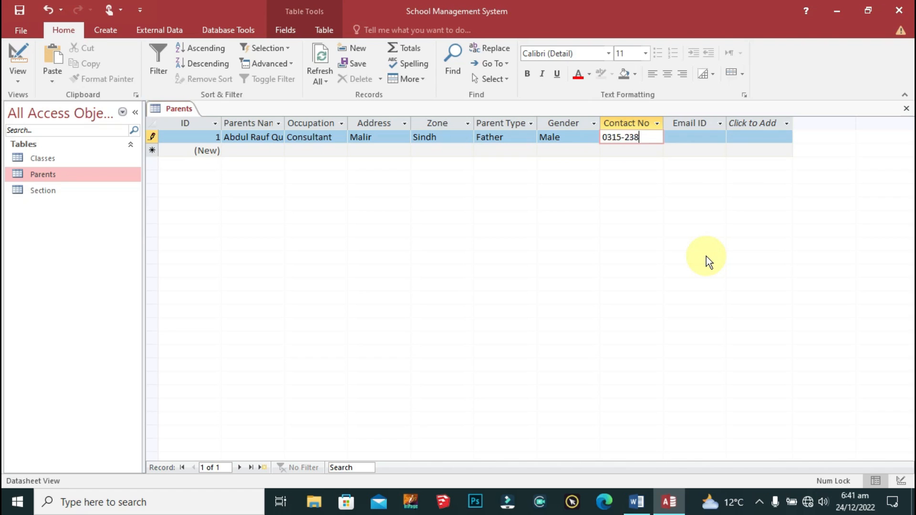
key("Tab")
key("Tab")
key("Tab")
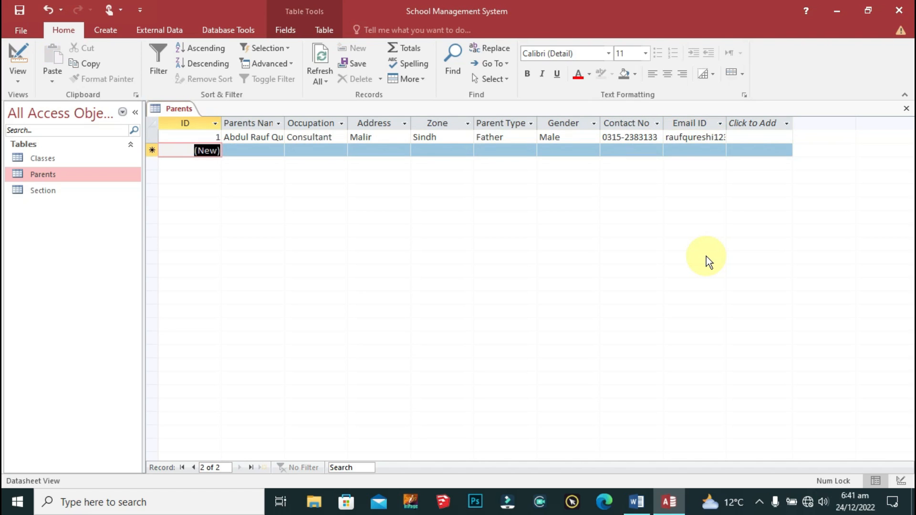
Step: Enter the second parent's name, IT Specialist occupation, address and Sindh zone
left_click(252, 150)
key("Tab")
type("IT ")
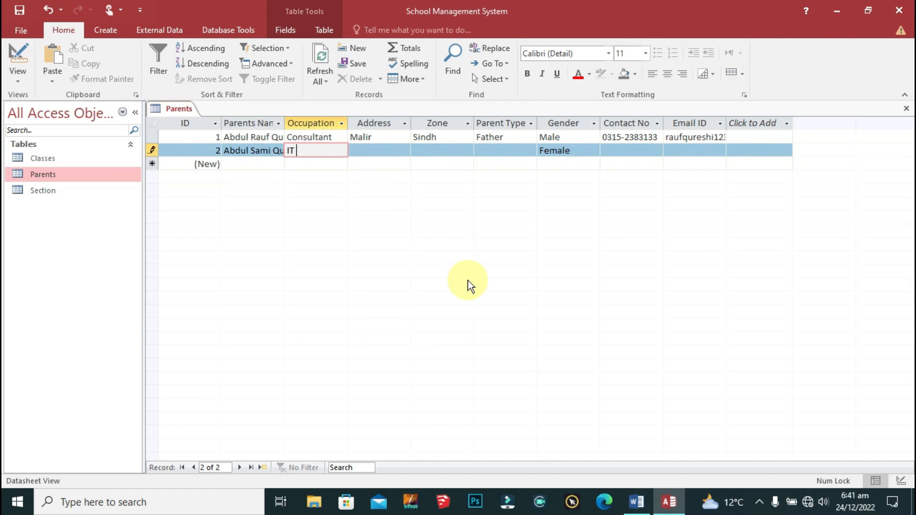
type("Specialist")
key("Tab")
type("City")
key("Tab")
type("Hydera")
key("BackSpace")
key("BackSpace")
key("BackSpace")
key("BackSpace")
key("BackSpace")
key("BackSpace")
key("shift+Tab")
type("Hyderabad")
key("Tab")
type("Sindh")
key("Tab")
Step: Give the second record Parent Type Father plus its contact number and e-mail
type("Father0333-3333333")
key("Tab")
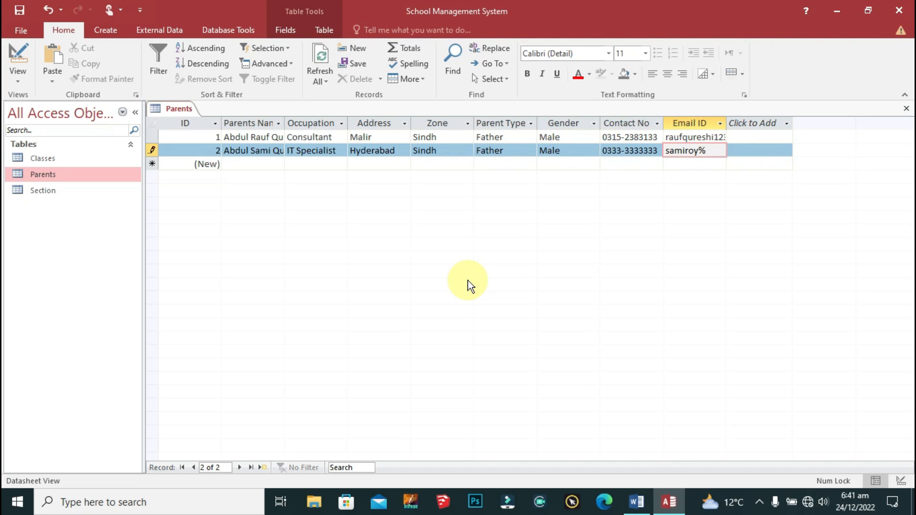
key("Tab")
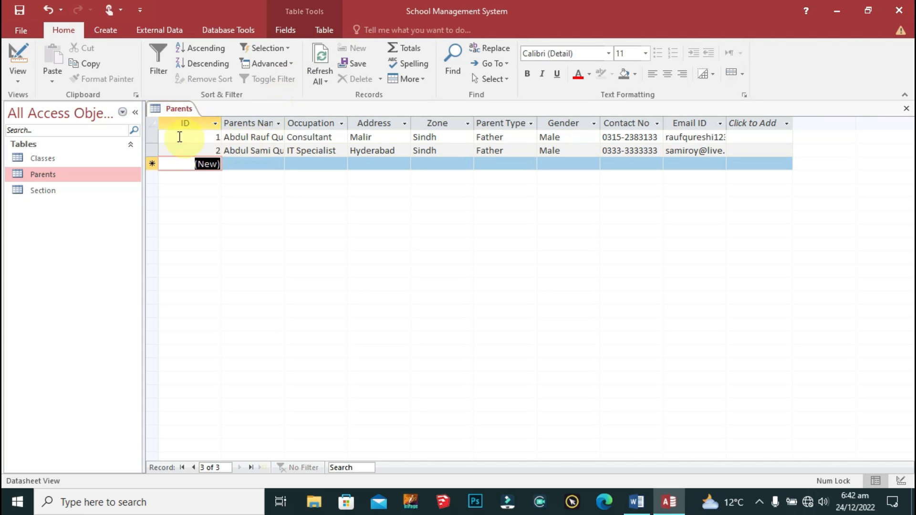
right_click(174, 110)
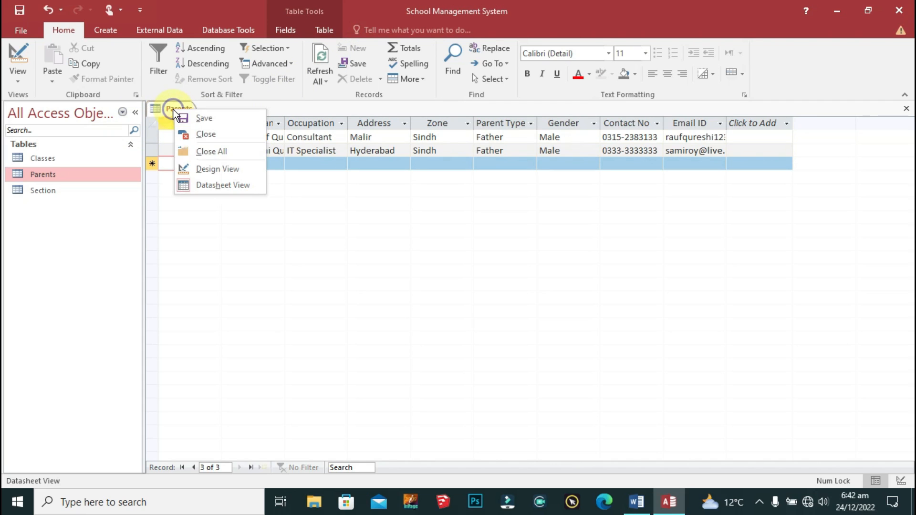
Step: Close all open tables and launch the Form Wizard from the Create commands
left_click(229, 149)
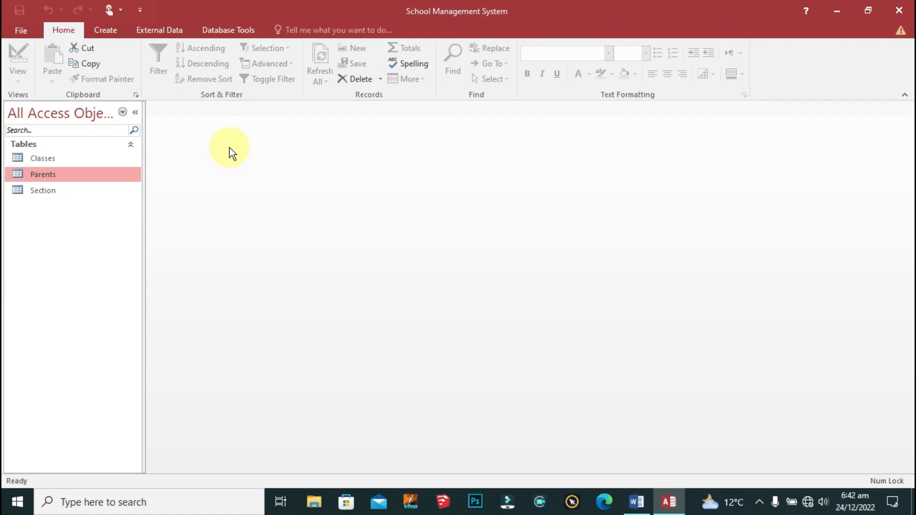
left_click(110, 30)
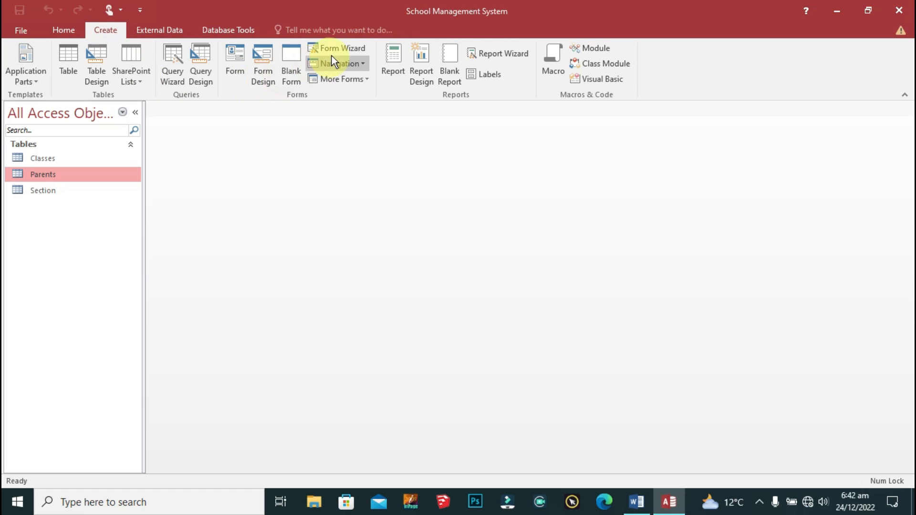
left_click(353, 47)
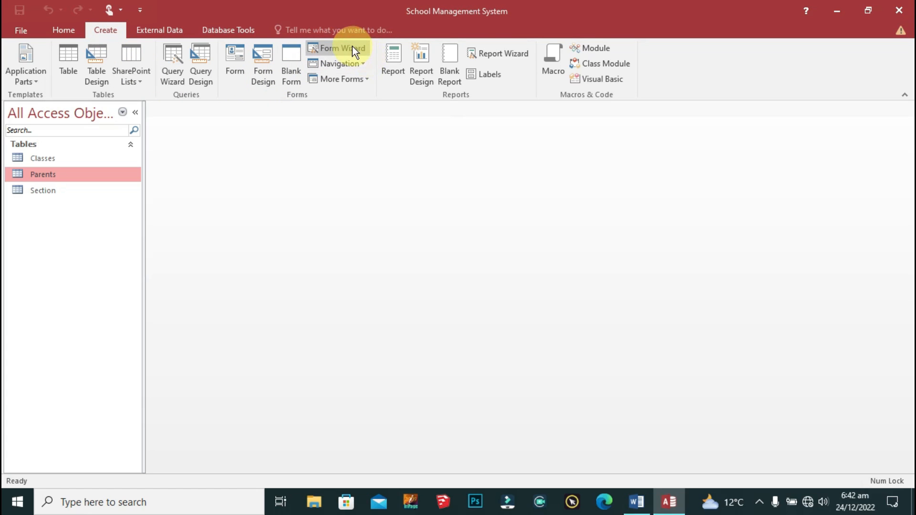
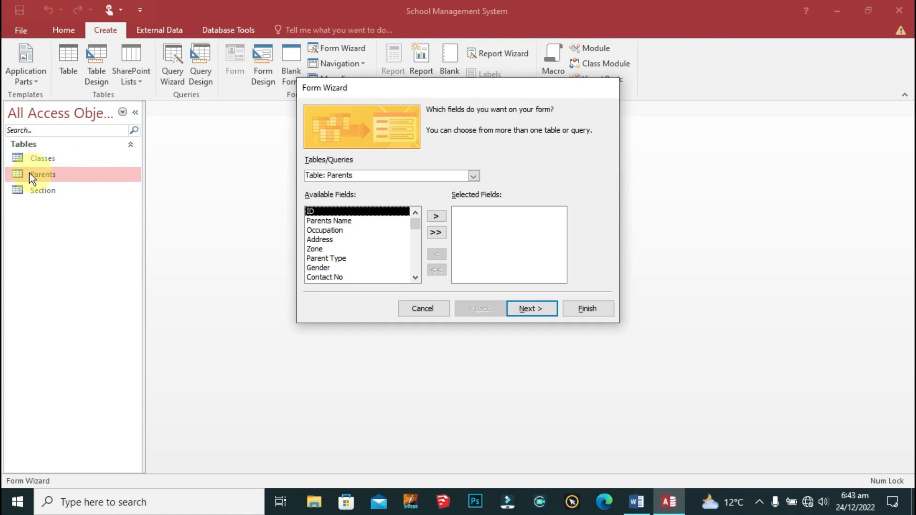
Step: Build a columnar form with all Parents table fields, titled Parents, and open it
mouse_move(418, 222)
left_mouse_down()
mouse_move(416, 264)
mouse_move(417, 217)
left_mouse_up()
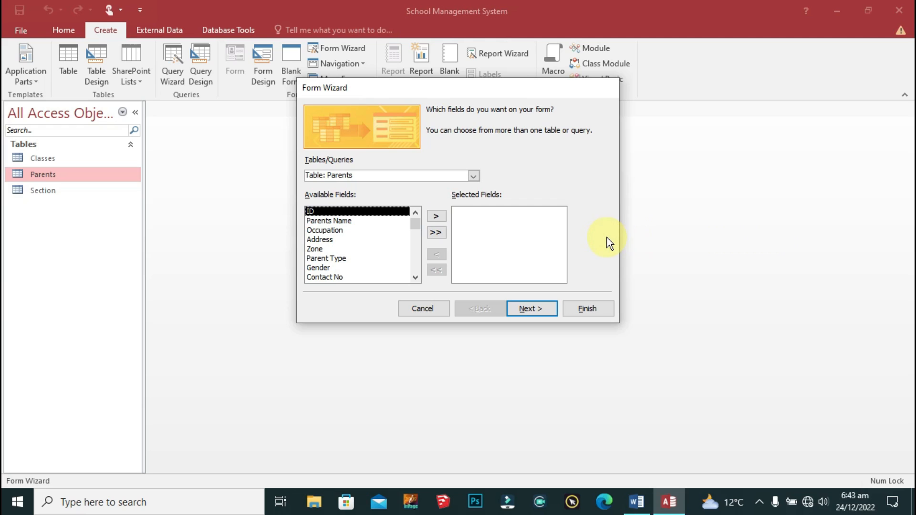
left_click(435, 233)
left_click(537, 310)
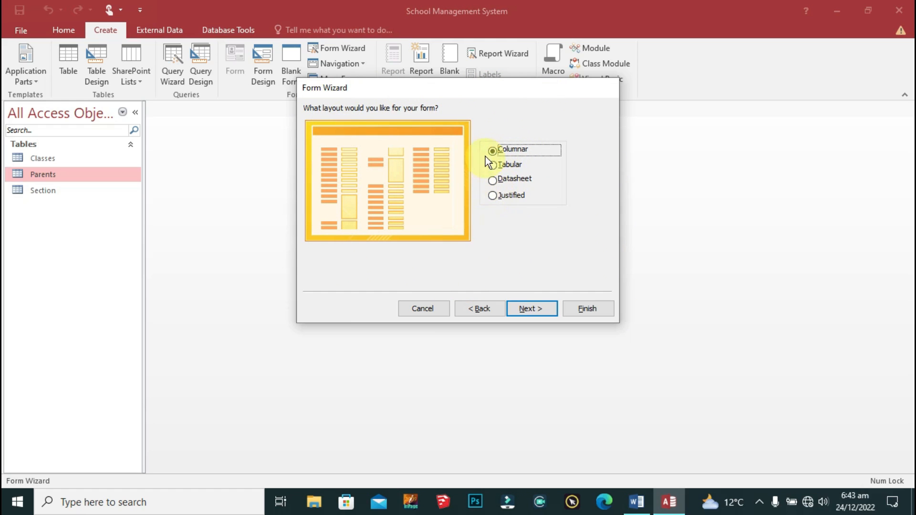
left_click(493, 180)
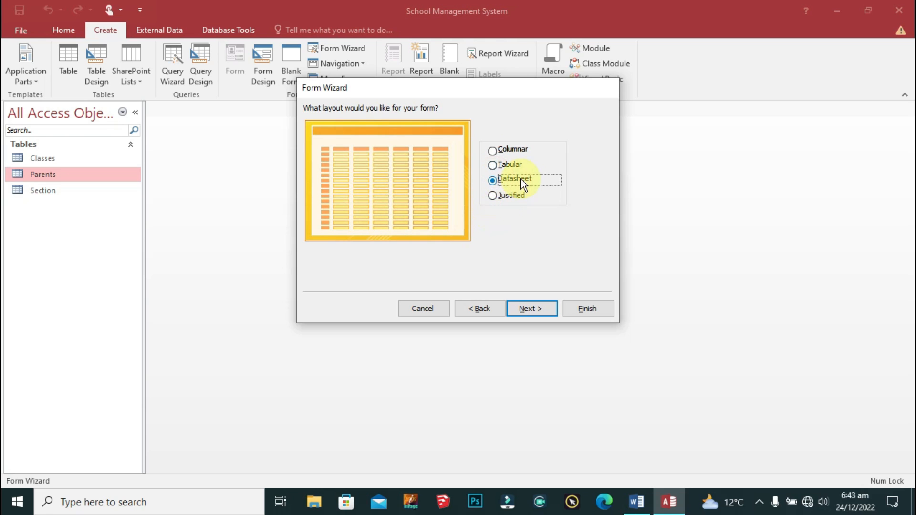
left_click(505, 166)
left_click(500, 196)
left_click(500, 151)
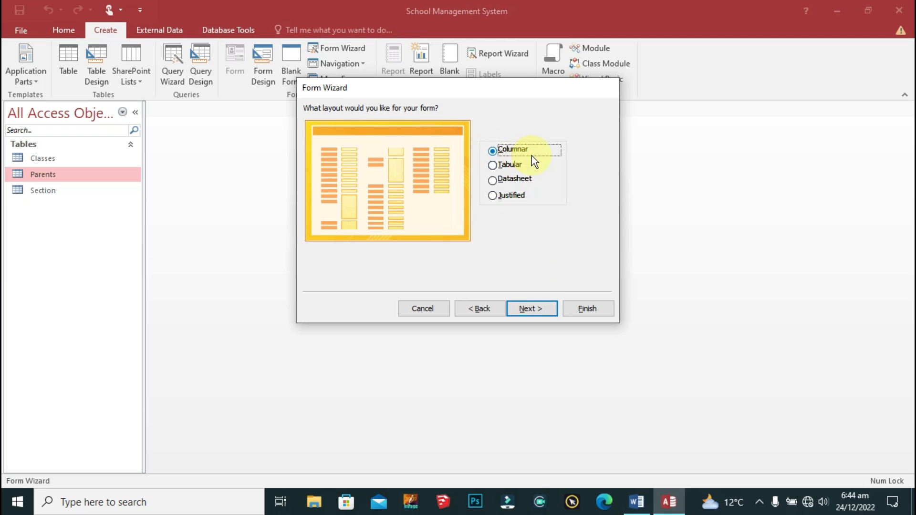
left_click(533, 309)
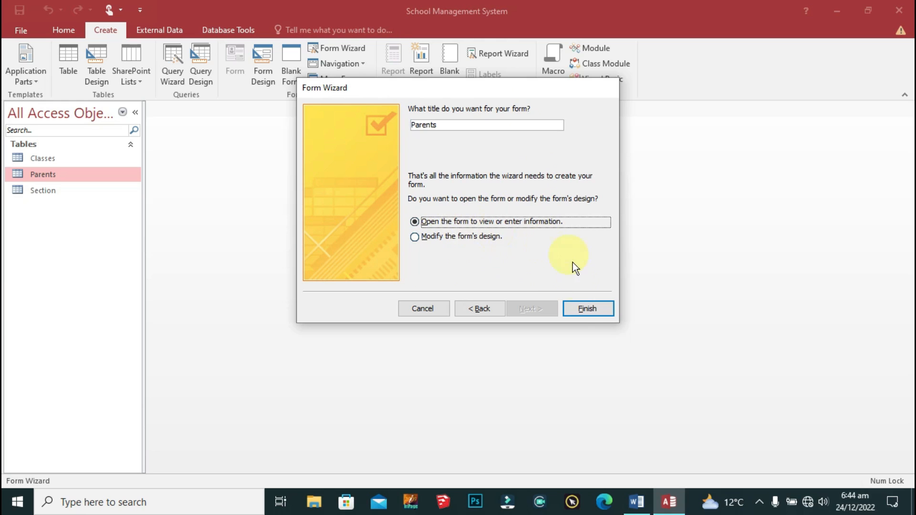
left_click(585, 310)
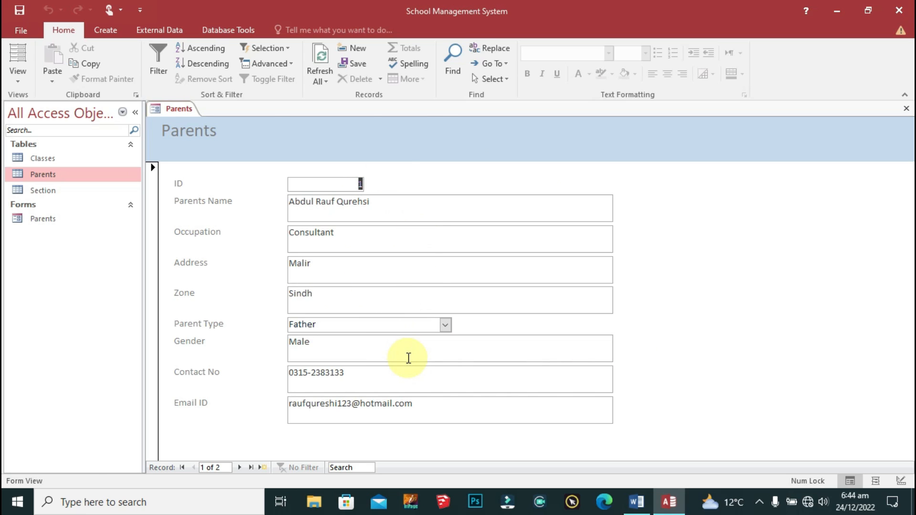
Step: Switch the Parents form into Design View and open the whole form's properties
right_click(173, 109)
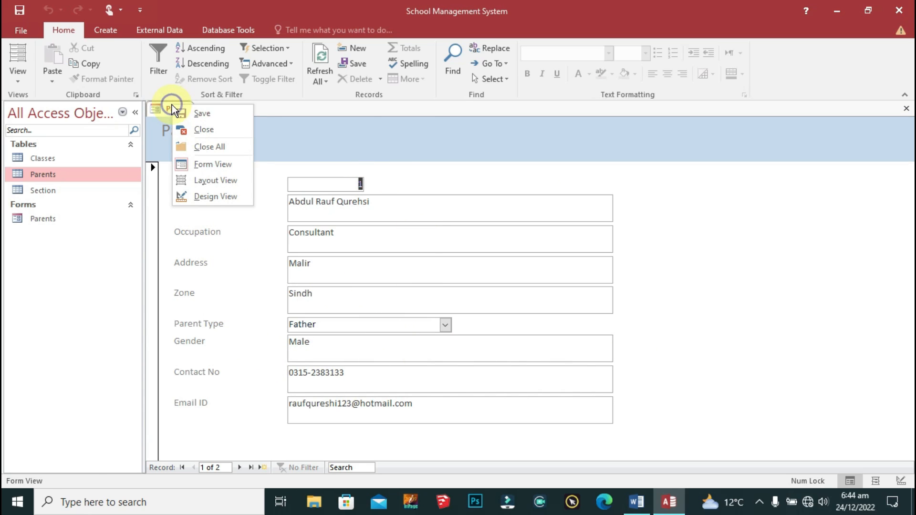
left_click(221, 195)
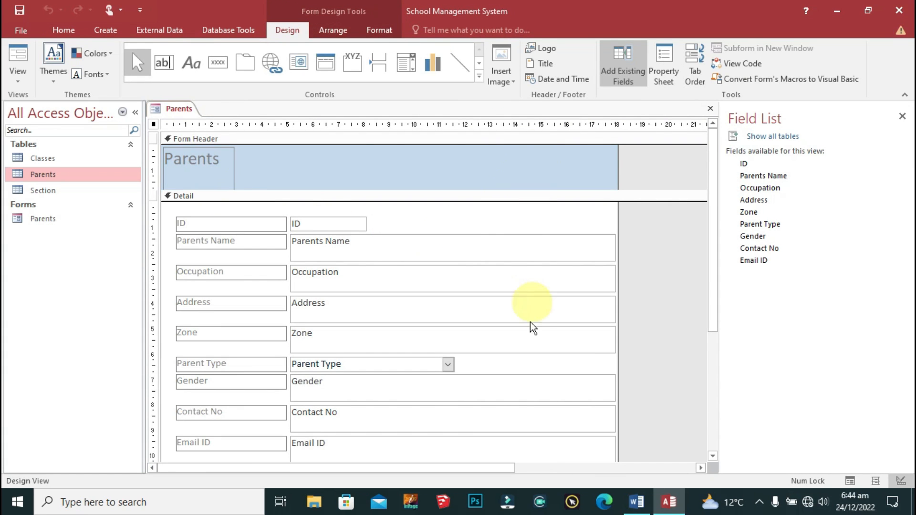
scroll(525, 315, "down", 3)
scroll(526, 316, "up", 3)
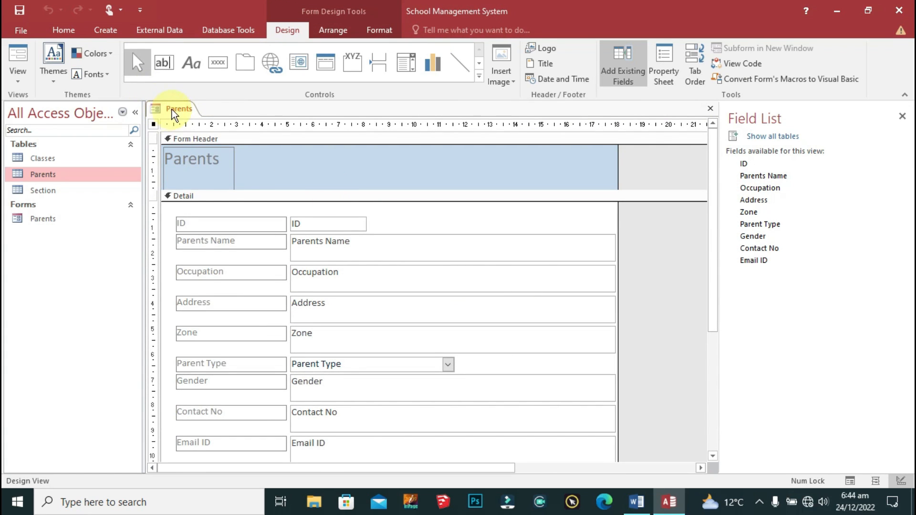
right_click(173, 110)
left_click(231, 165)
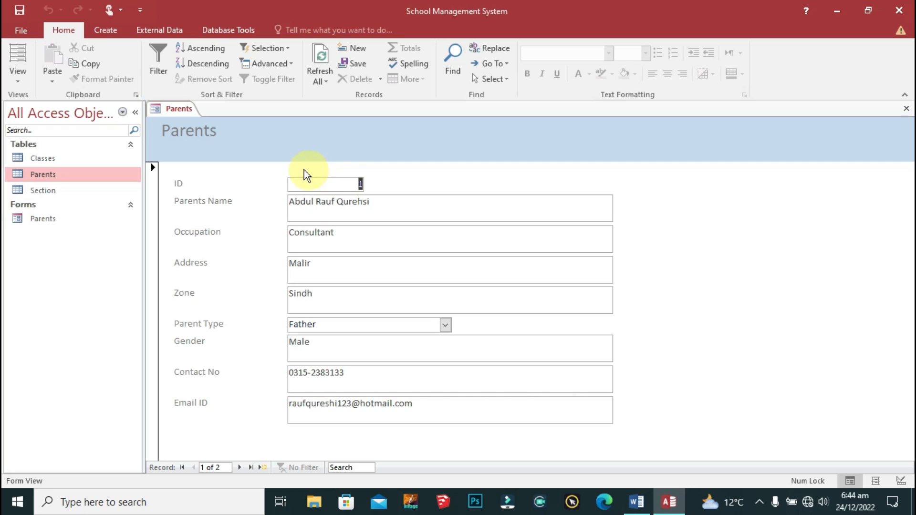
right_click(181, 108)
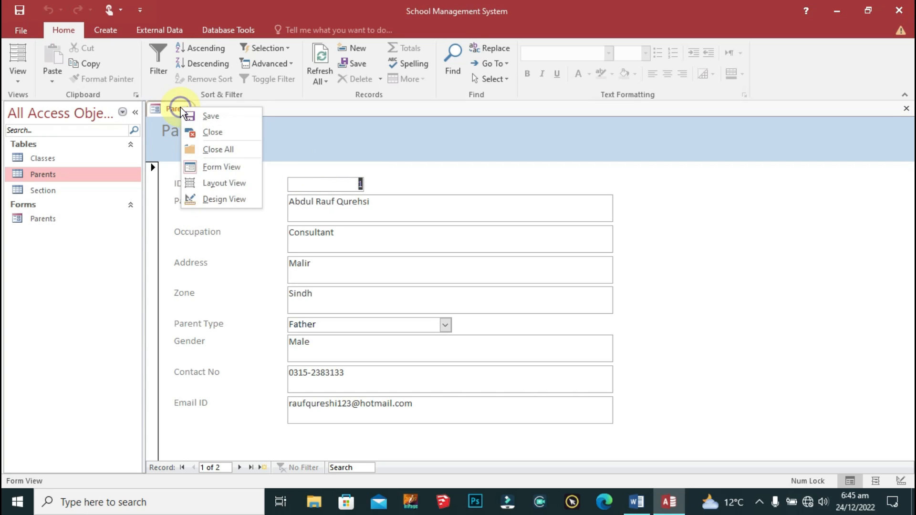
left_click(225, 198)
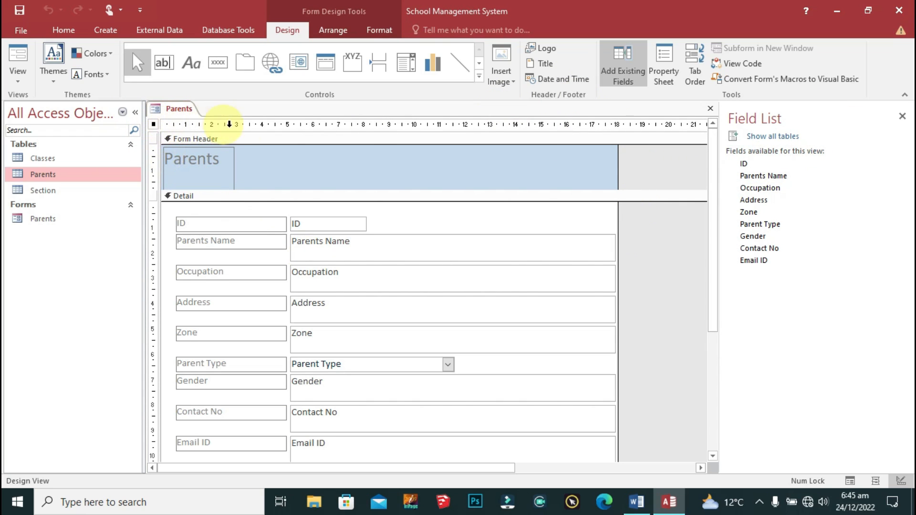
double_click(154, 125)
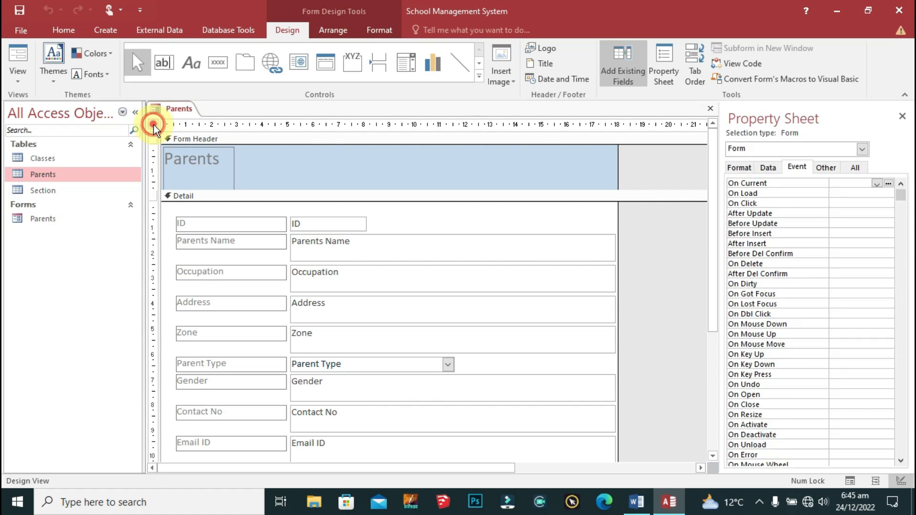
Step: Set the form's Record Selectors to No and Pop Up to Yes
left_click(732, 170)
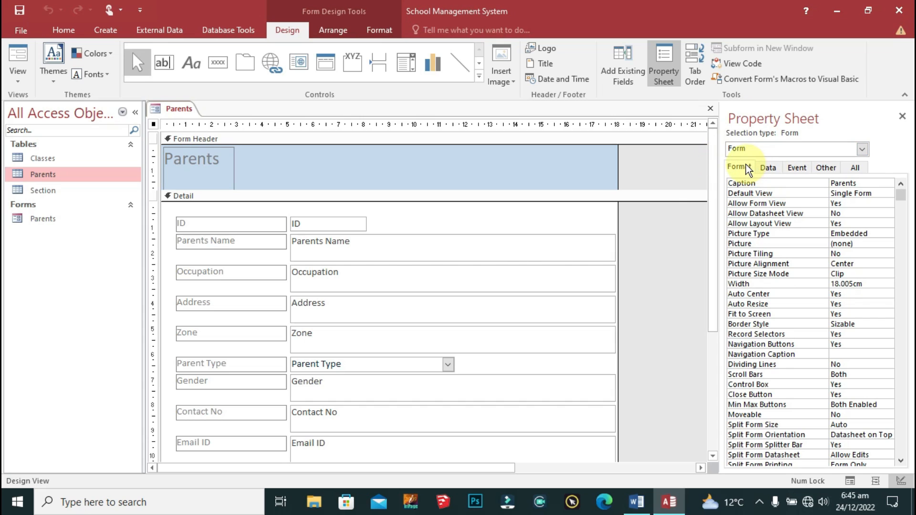
left_click(840, 334)
left_click(888, 334)
left_click(840, 350)
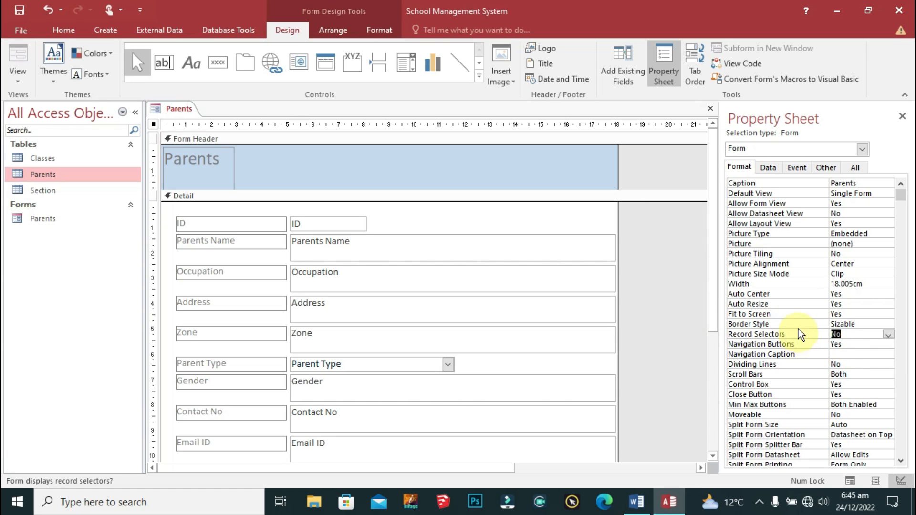
left_click(826, 167)
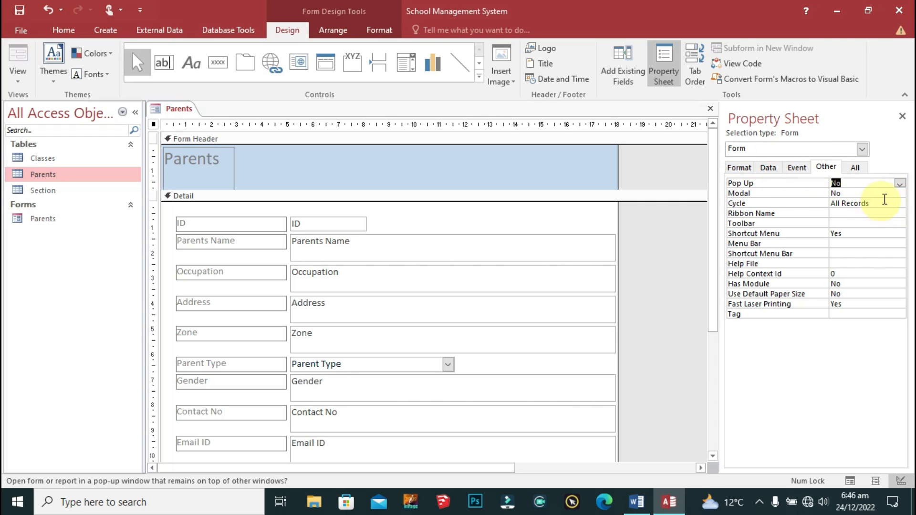
left_click(900, 184)
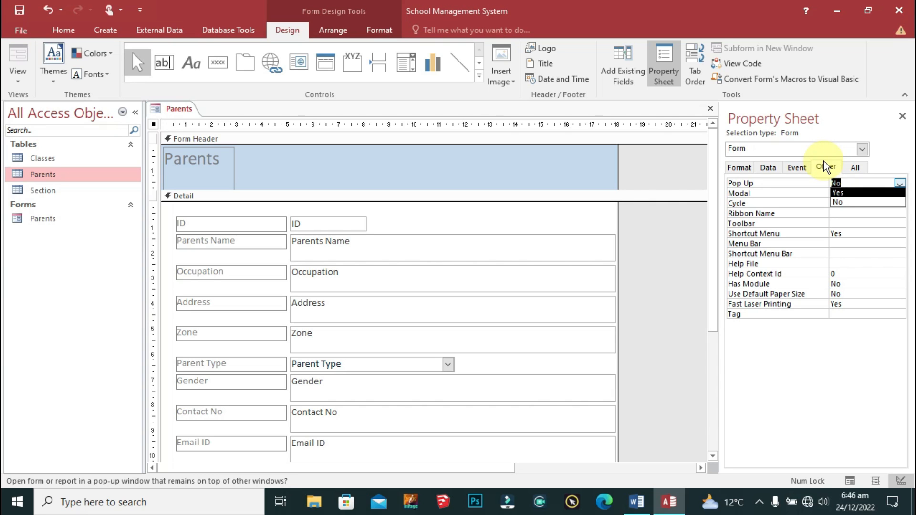
left_click(849, 192)
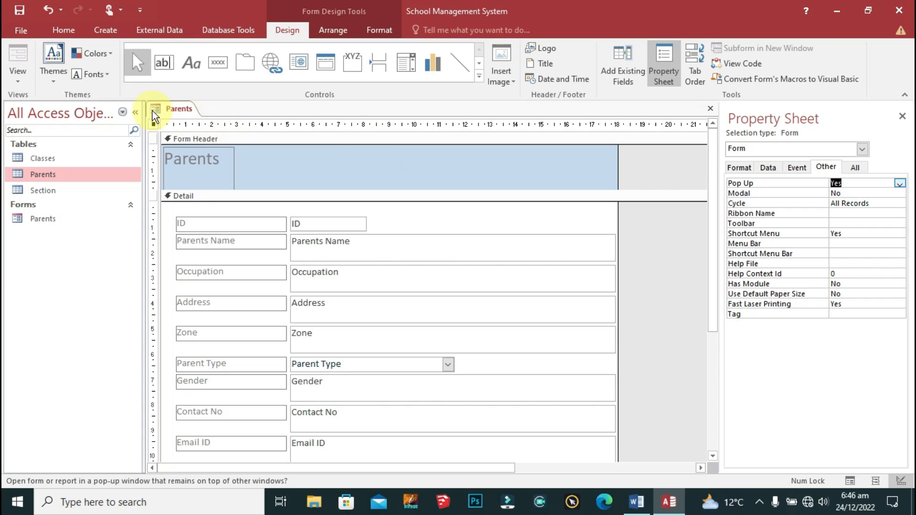
Step: Close the Parents form and reopen it from the navigation pane
right_click(165, 110)
left_click(175, 110)
right_click(176, 110)
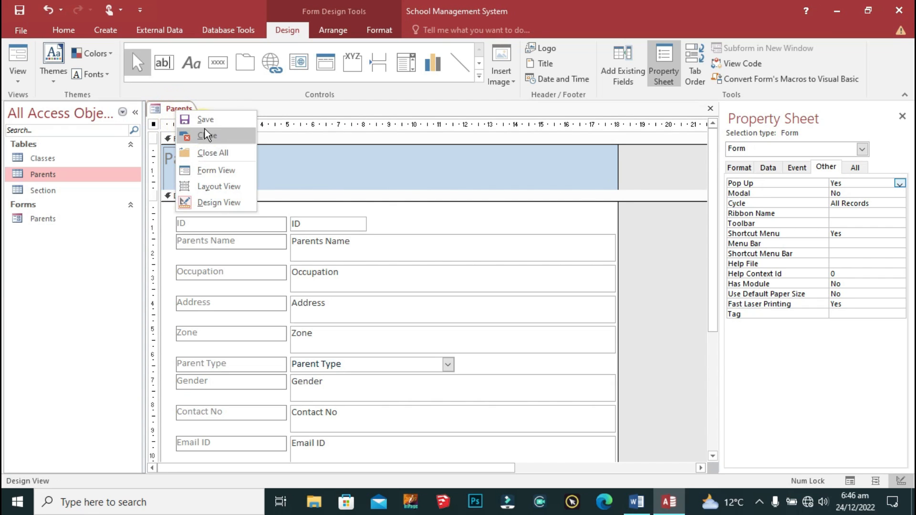
left_click(206, 135)
double_click(51, 220)
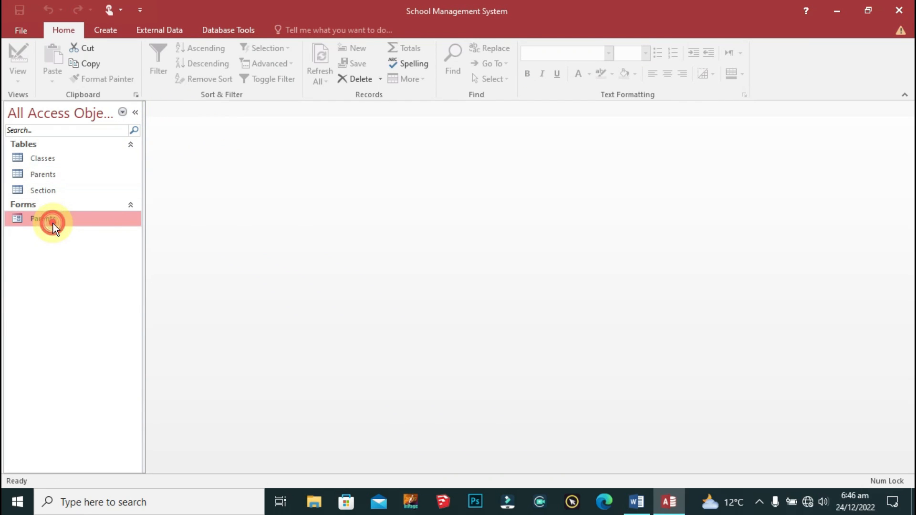
Step: Move the pop-up Parents window down and right, then return it to Design View
left_click_drag(336, 51, 377, 95)
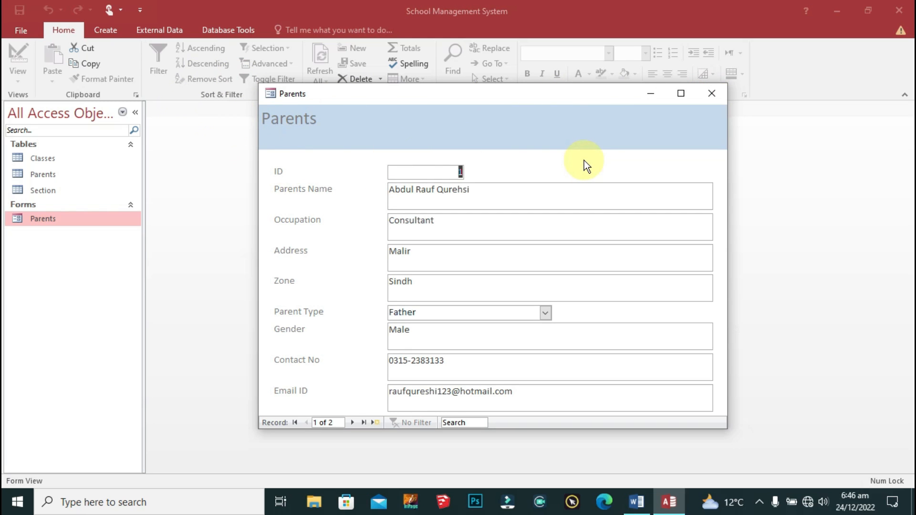
mouse_move(520, 95)
left_mouse_down()
mouse_move(652, 155)
mouse_move(543, 89)
mouse_move(522, 93)
left_mouse_up()
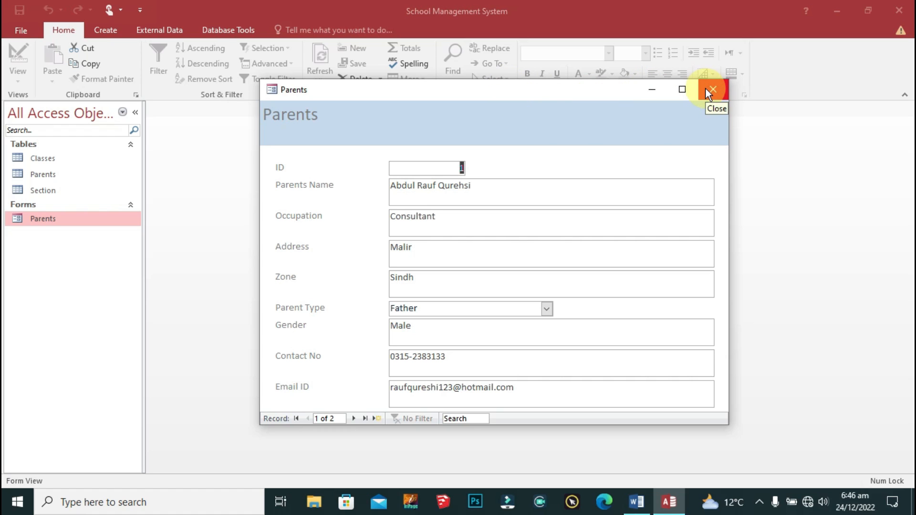
right_click(291, 91)
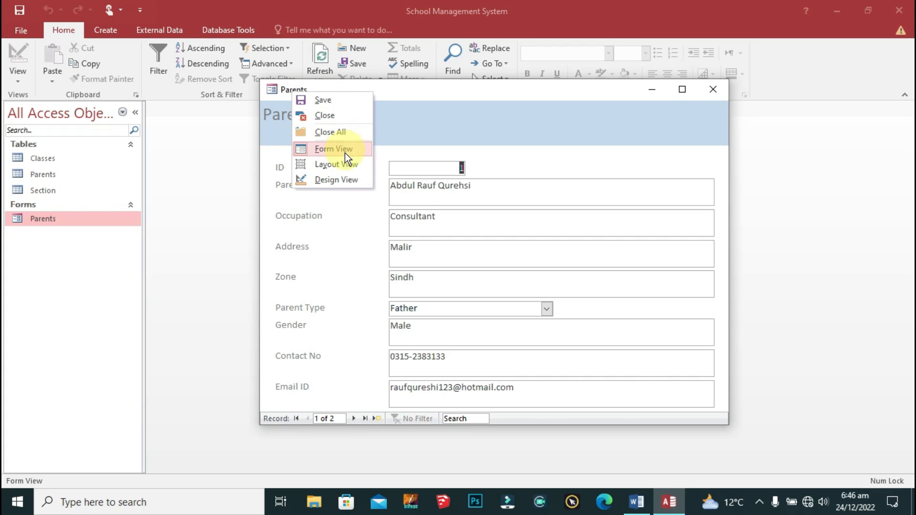
left_click(342, 180)
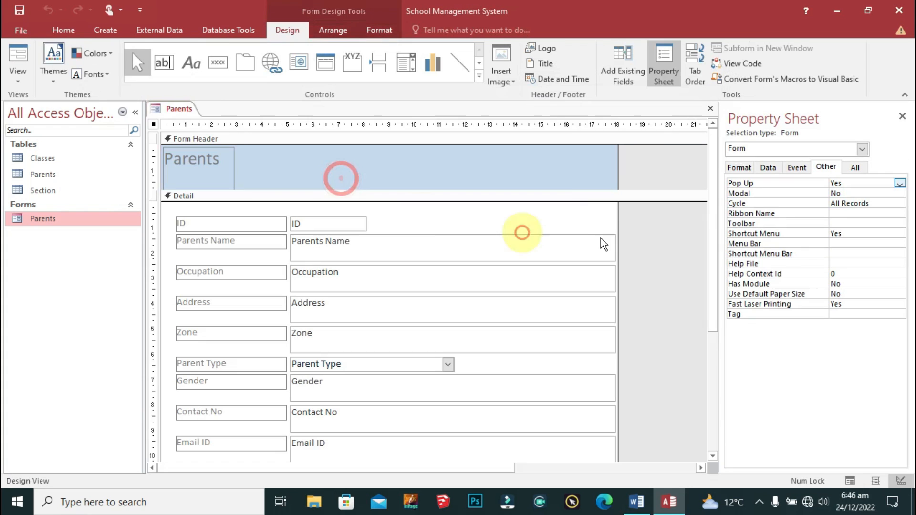
Step: Shift the Parents heading to the header's right side and make the header section taller
left_click(214, 170)
left_click_drag(234, 157, 573, 158)
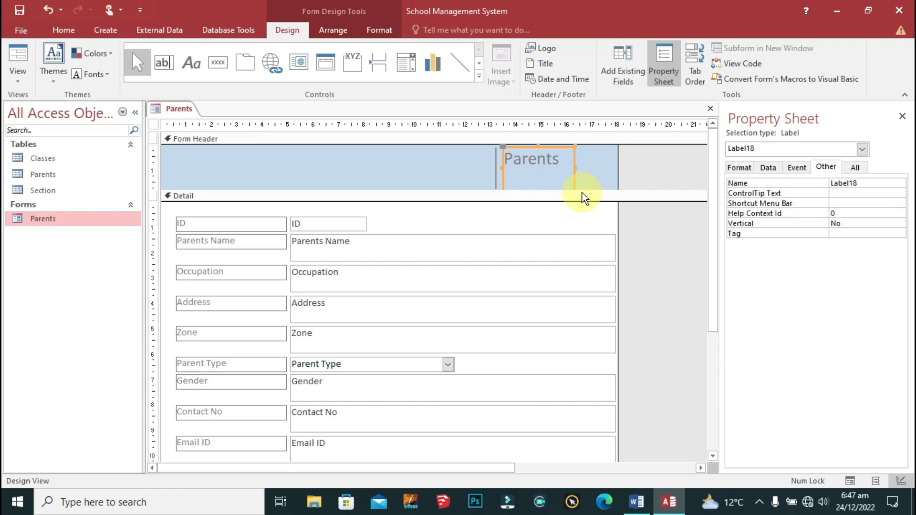
left_click_drag(640, 189, 640, 255)
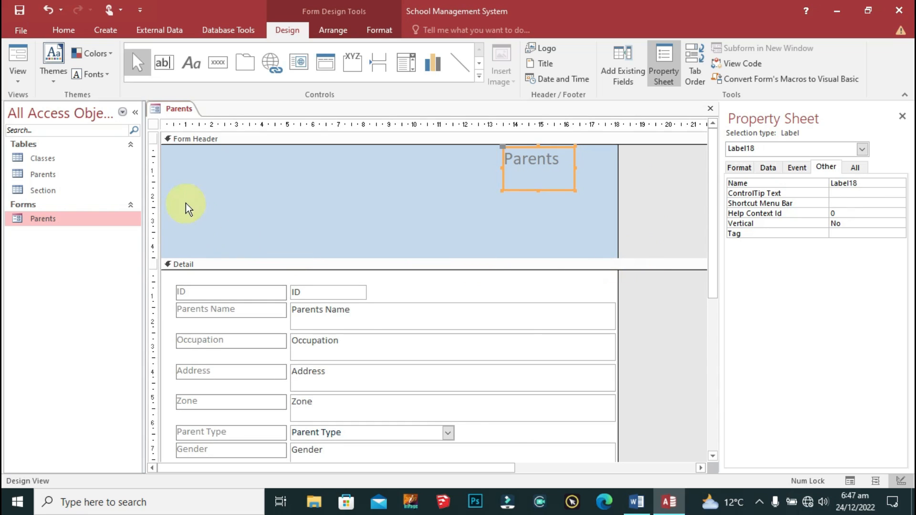
left_click(204, 179)
left_click(501, 76)
left_click(479, 75)
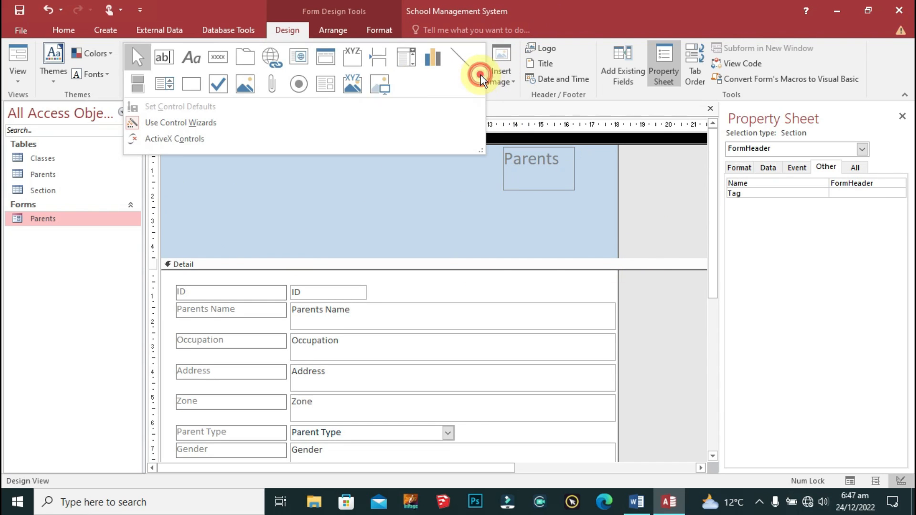
Step: Draw an image box at the header's top left and insert the logo picture into it
left_click(379, 87)
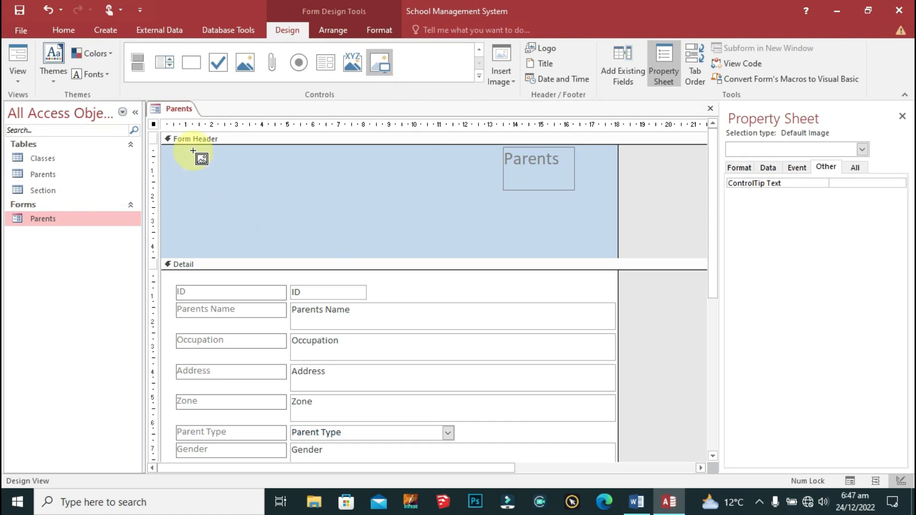
left_click_drag(178, 155, 269, 247)
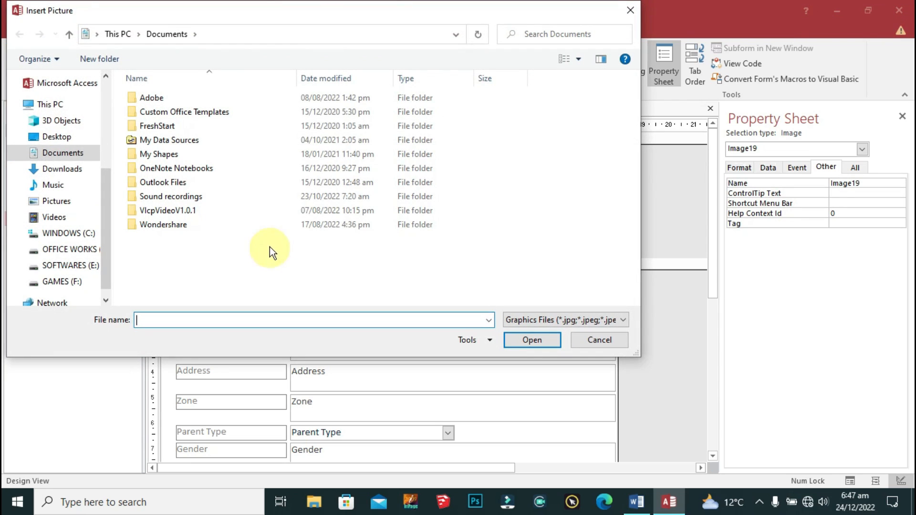
left_click(56, 136)
left_click(162, 125)
double_click(162, 125)
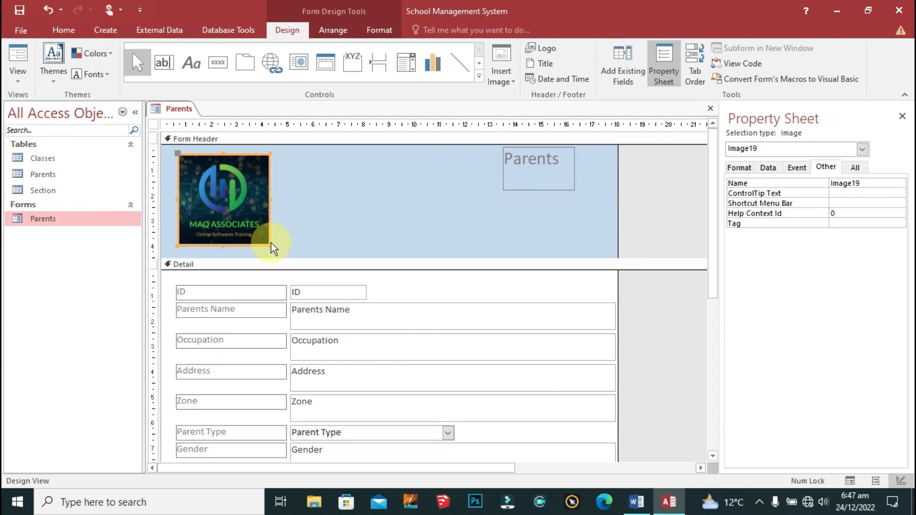
Step: Set the logo's Size Mode to Stretch and shrink it slightly
left_click(740, 168)
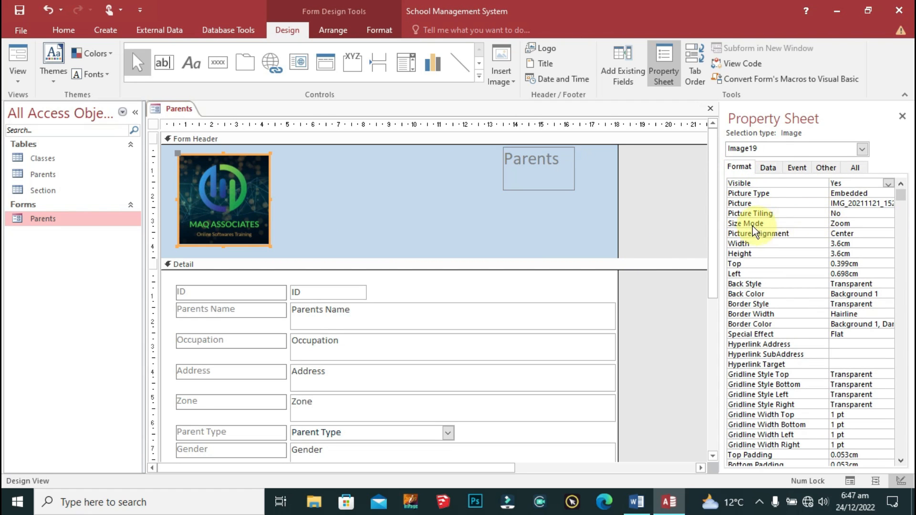
left_click(842, 223)
left_click(889, 223)
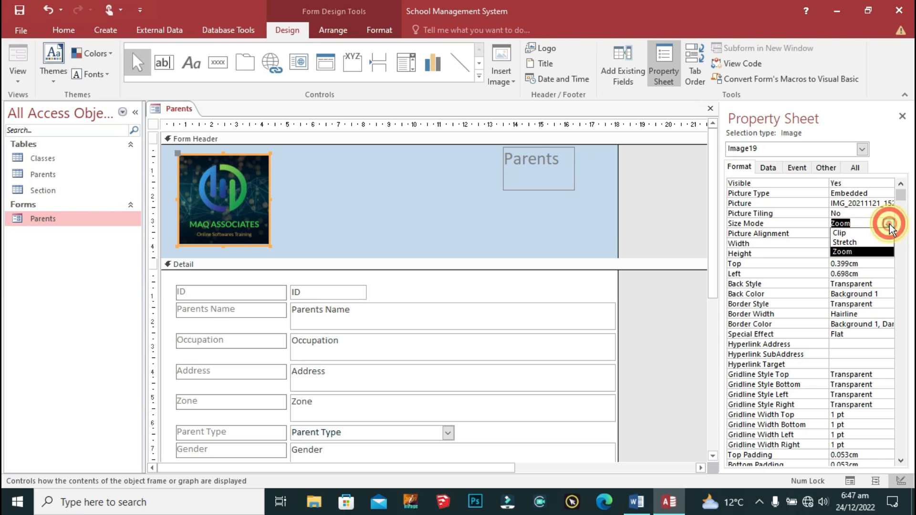
left_click(844, 242)
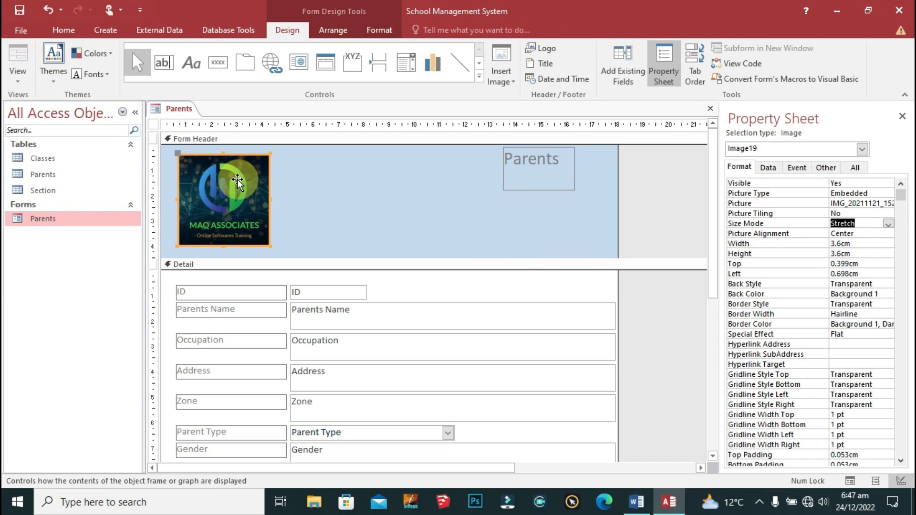
left_click(270, 250)
left_click(250, 235)
mouse_move(270, 246)
left_mouse_down()
mouse_move(258, 246)
mouse_move(267, 245)
left_mouse_up()
left_click(316, 220)
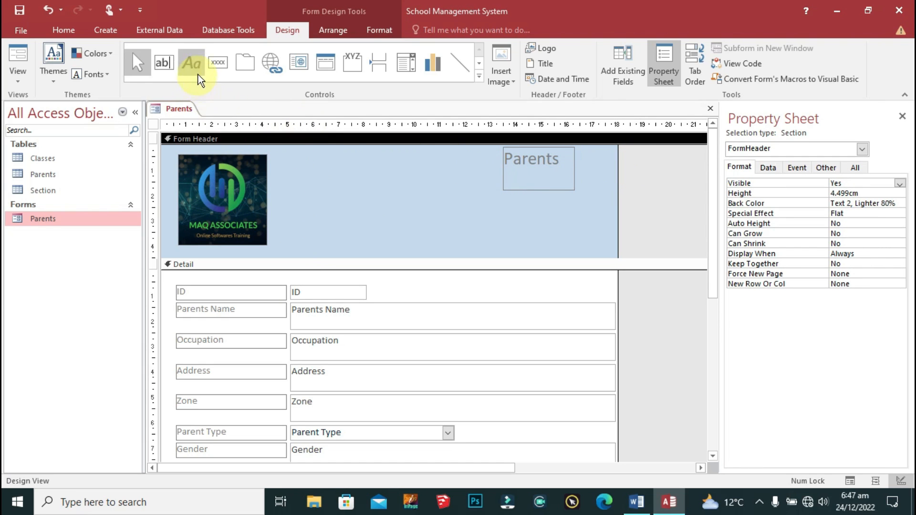
Step: Add a label beside the logo with the MAQ ASSOCIATES title pasted from Word
left_click(187, 62)
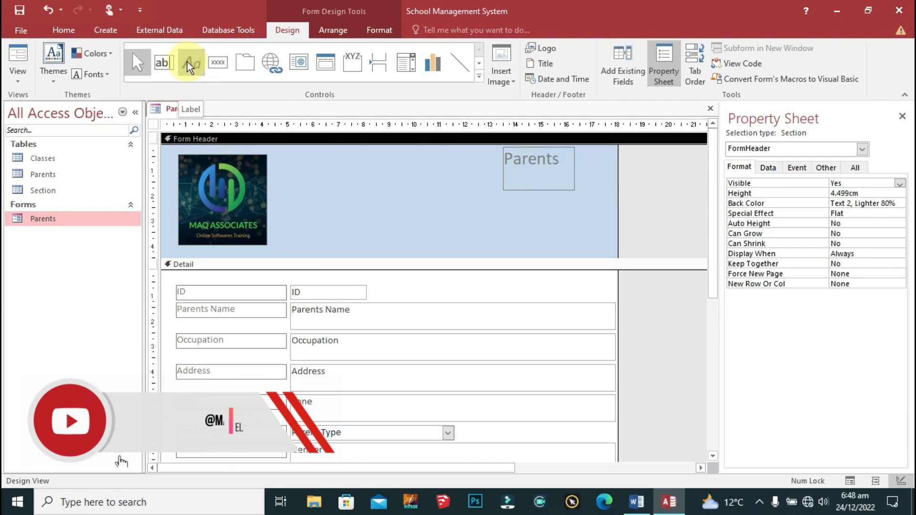
left_click(276, 158)
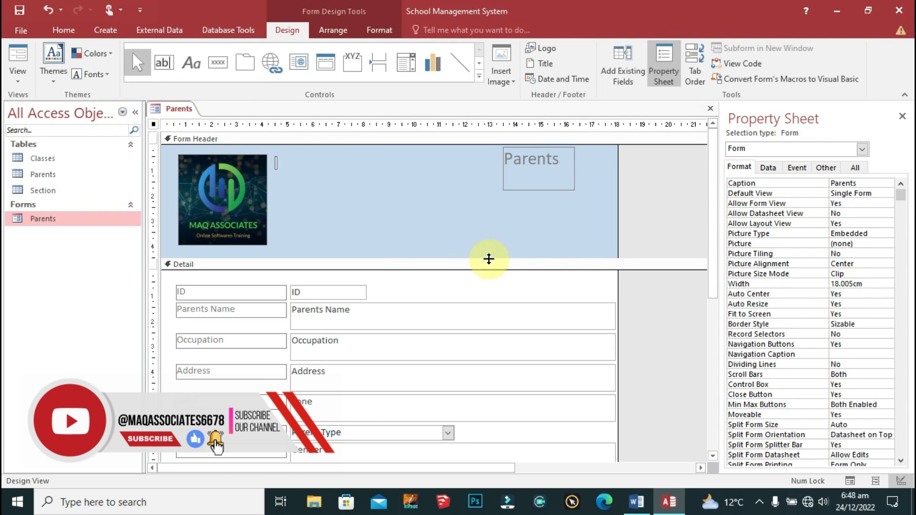
key("alt+Tab")
scroll(405, 266, "up", 15)
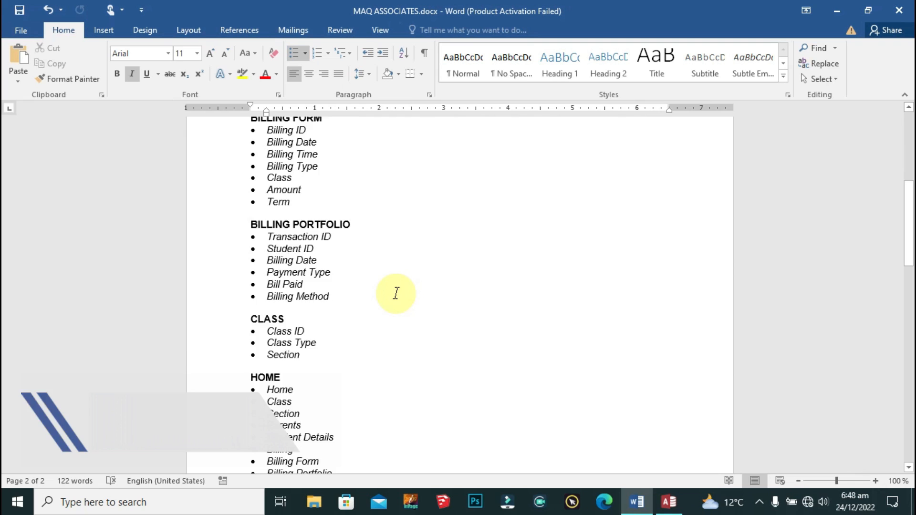
left_click(576, 204)
triple_click(577, 205)
key("ctrl+c")
key("alt+Tab")
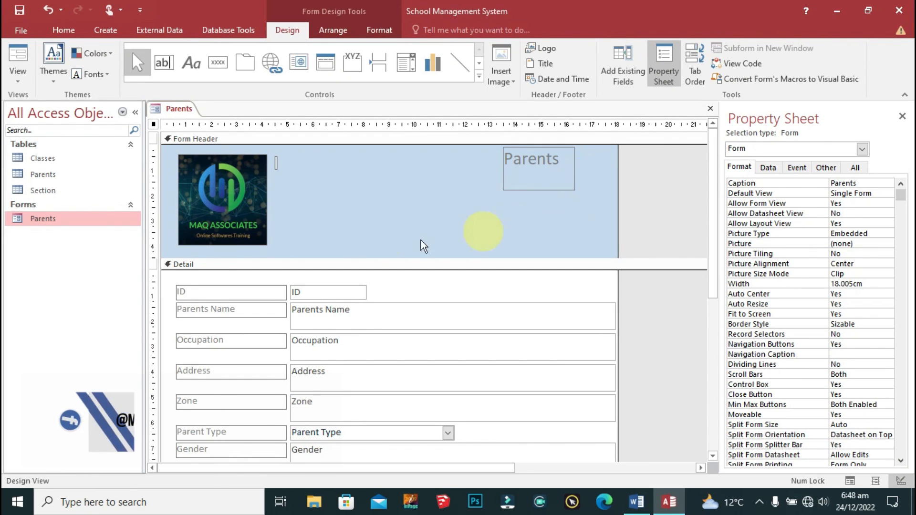
key("ctrl+v")
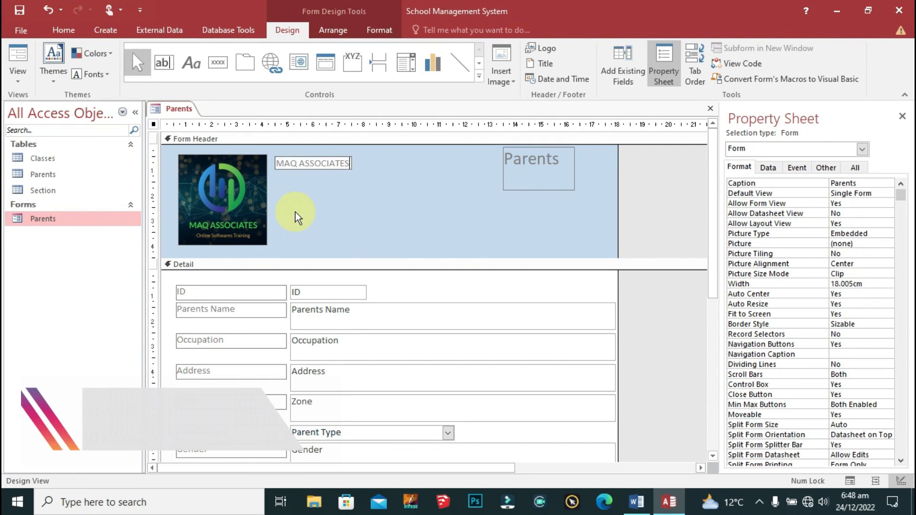
left_click(331, 180)
left_click(317, 167)
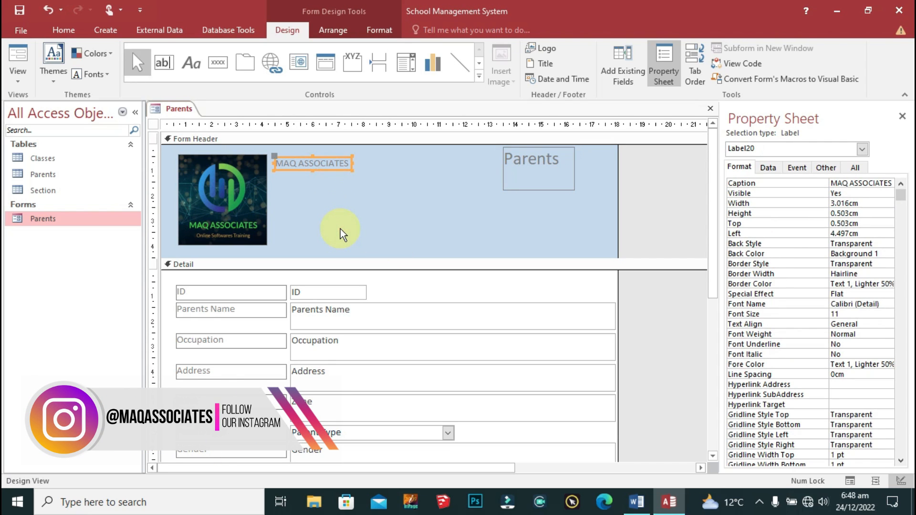
Step: Paste the company's address lines from Word into a second label, removing stray trailing characters
key("alt+Tab")
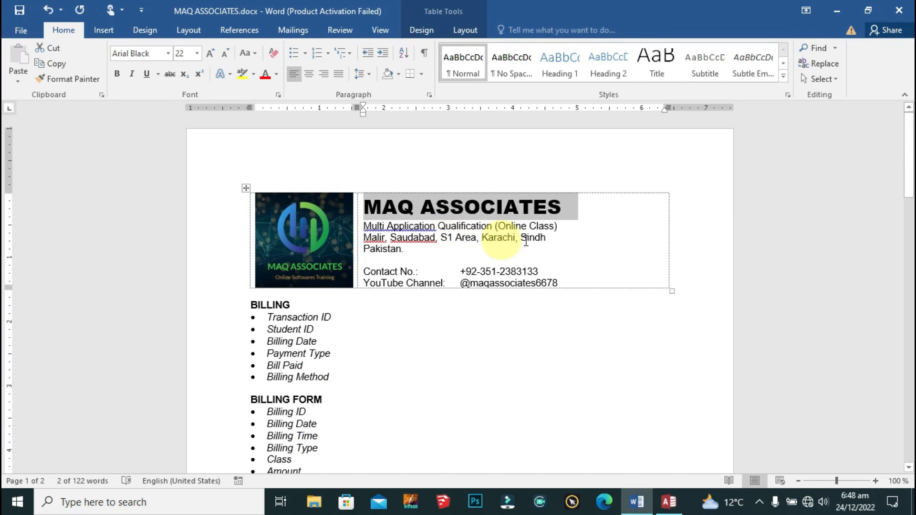
left_click_drag(410, 249, 359, 227)
key("ctrl+c")
key("alt+Tab")
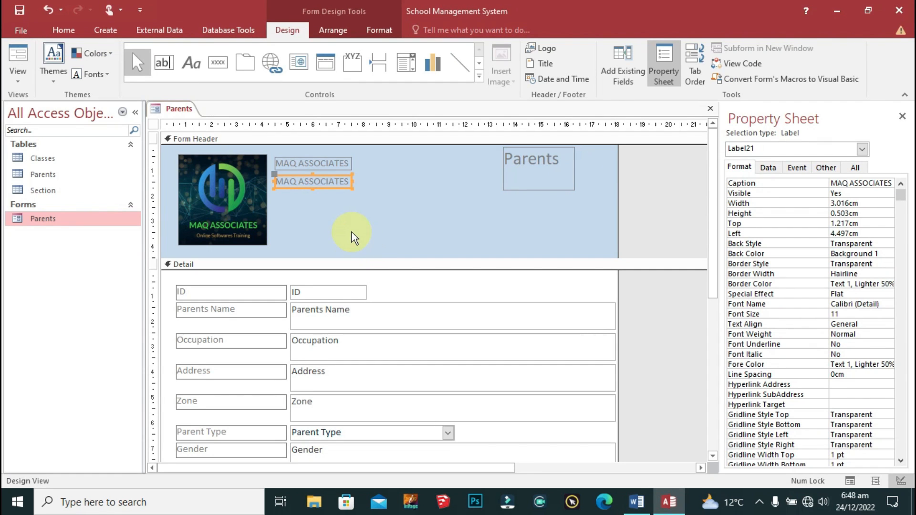
left_click(335, 182)
key("End")
key("ctrl+shift+Left")
key("ctrl+shift+Left")
key("ctrl+v")
key("BackSpace")
type("\\")
key("BackSpace")
key("BackSpace")
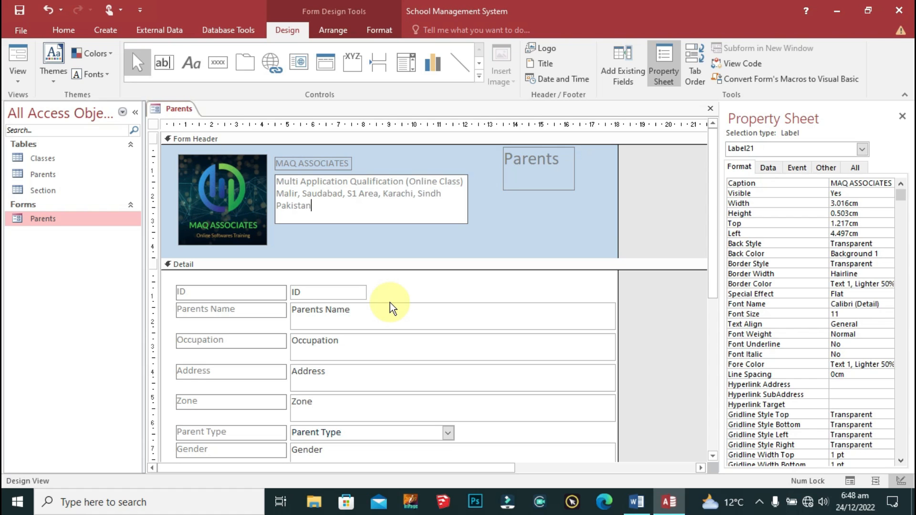
left_click(487, 229)
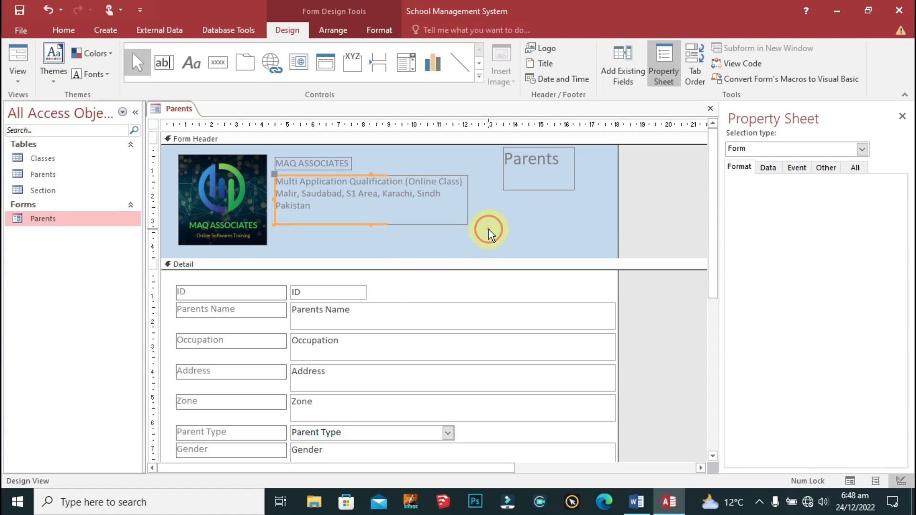
left_click(354, 219)
left_click(338, 205)
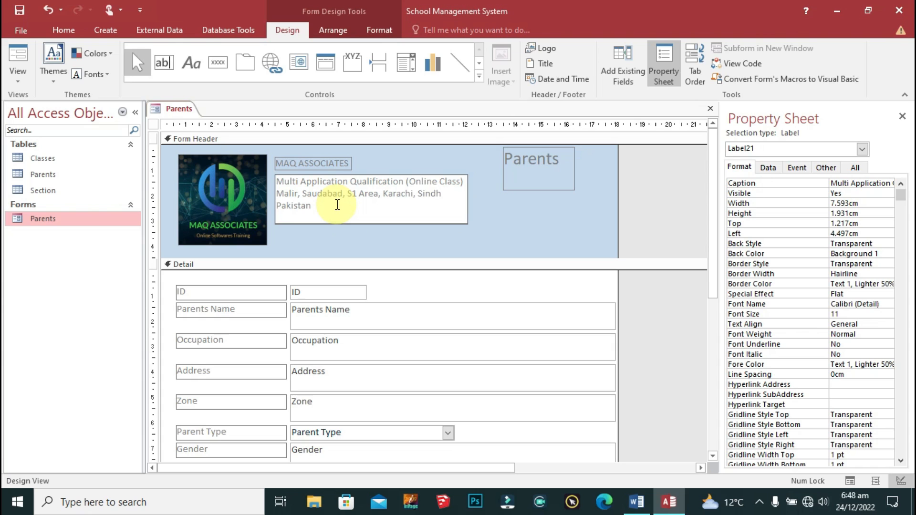
left_click(447, 231)
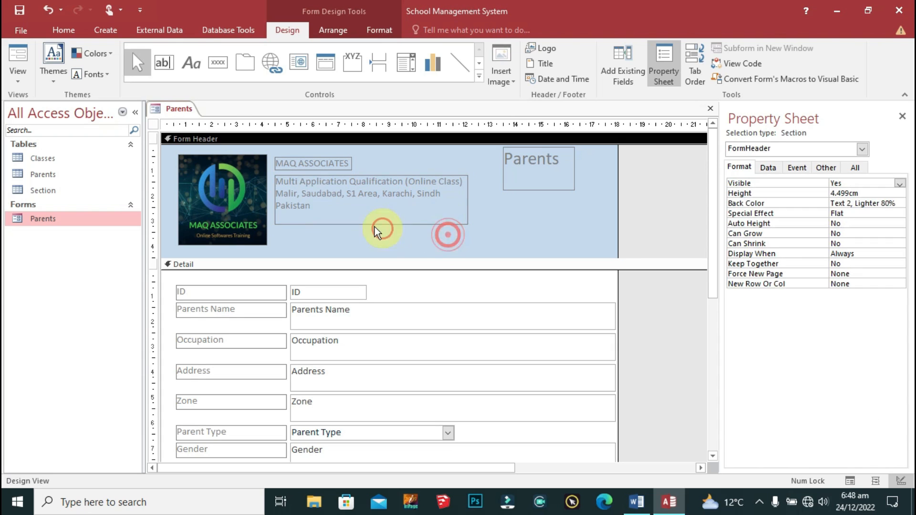
Step: Duplicate the MAQ ASSOCIATES label and move the copy below the address label
left_click(316, 166)
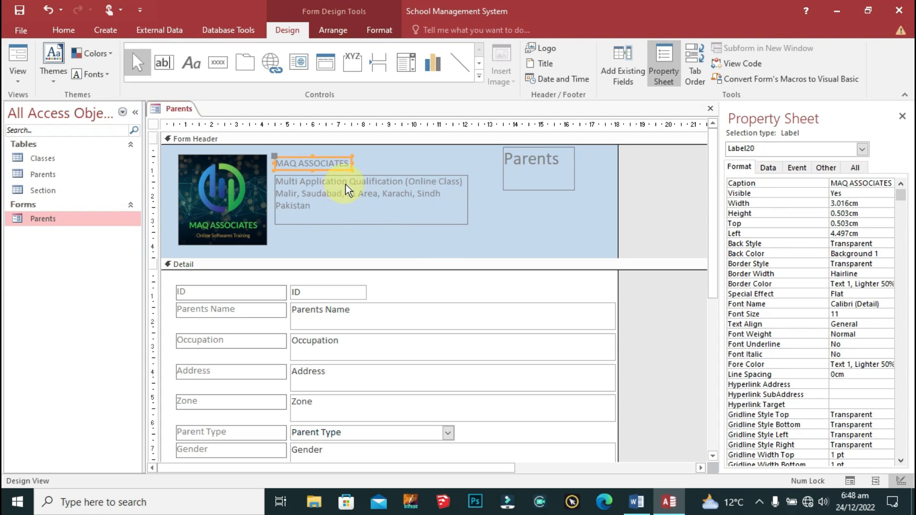
key("ctrl+c")
key("ctrl+v")
key("Down")
key("Down")
key("Down")
key("Down")
key("Down")
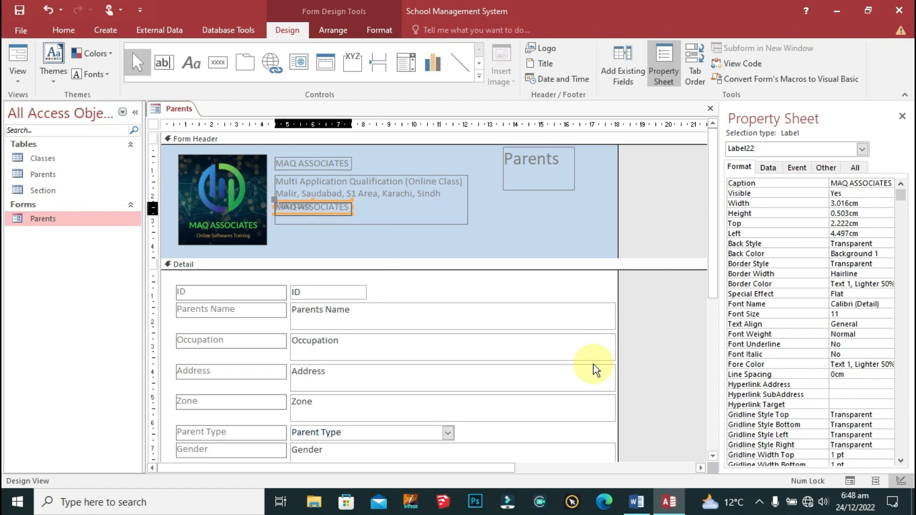
key("Down")
key("Down")
key("Down")
key("Down")
key("Down")
key("Down")
key("Down")
key("Down")
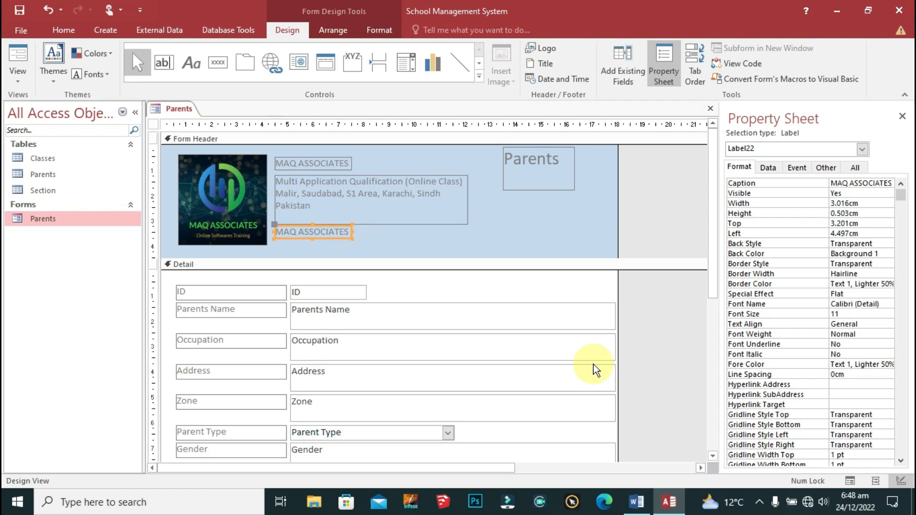
Step: Copy the contact number and YouTube channel lines from the Word document
key("alt+Tab")
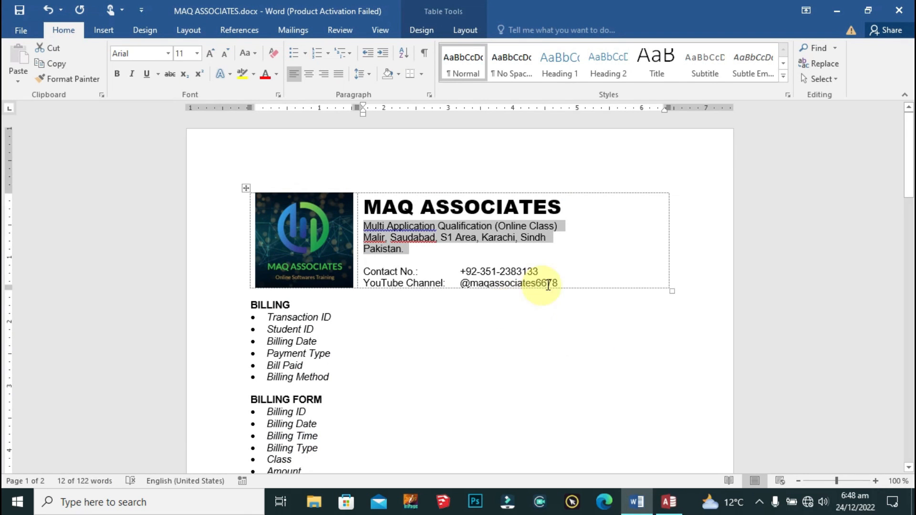
left_click(578, 282)
triple_click(577, 283)
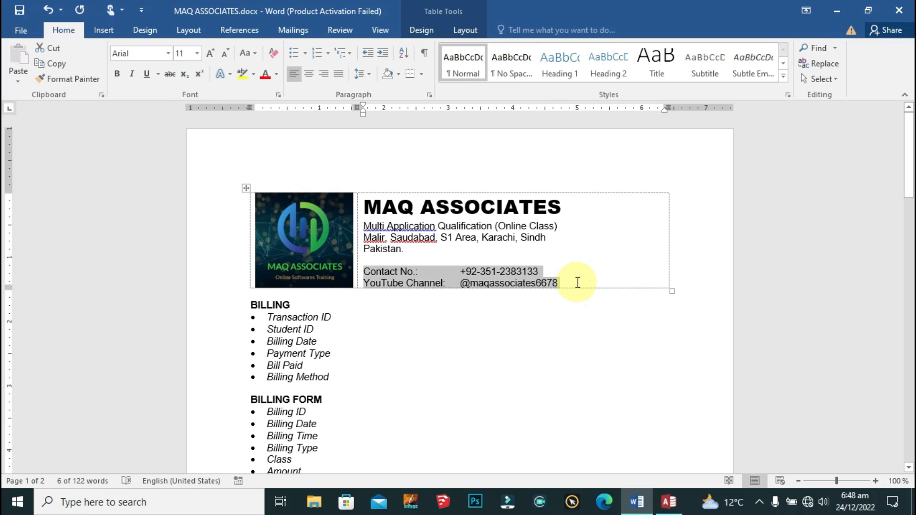
key("ctrl+c")
key("alt+Tab")
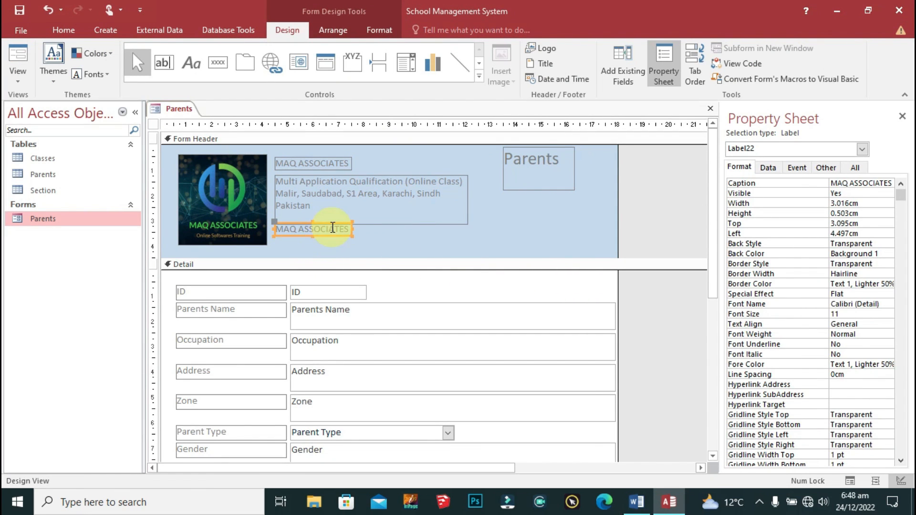
Step: Replace the duplicate label's text with the contact number and YouTube channel lines
left_click(327, 227)
key("ctrl+a")
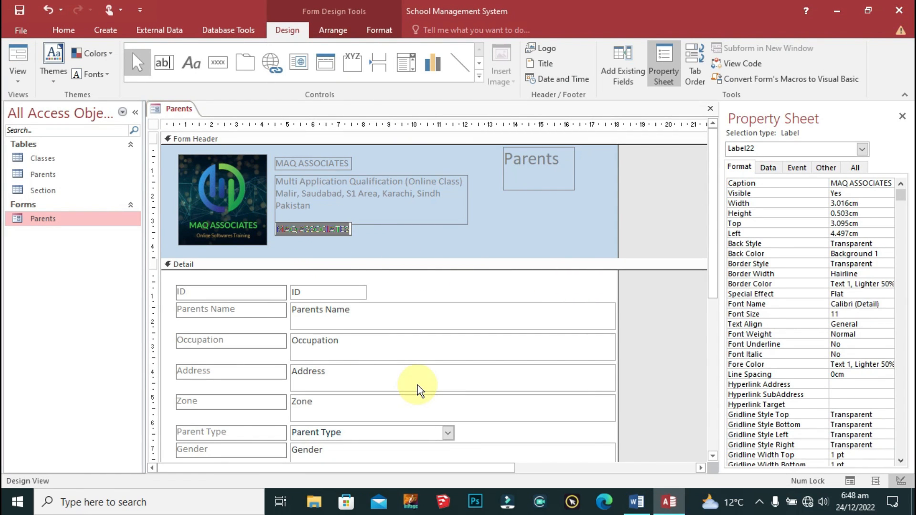
key("ctrl+v")
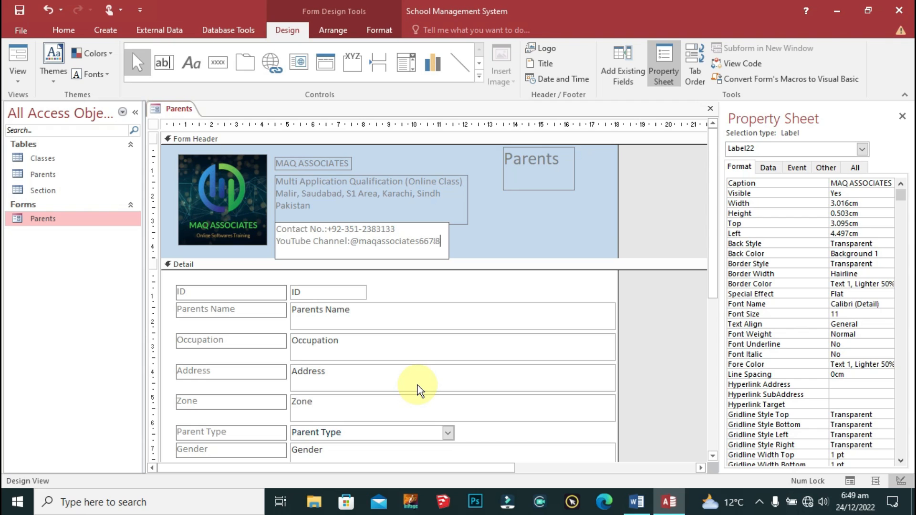
left_click(462, 247)
left_click(329, 163)
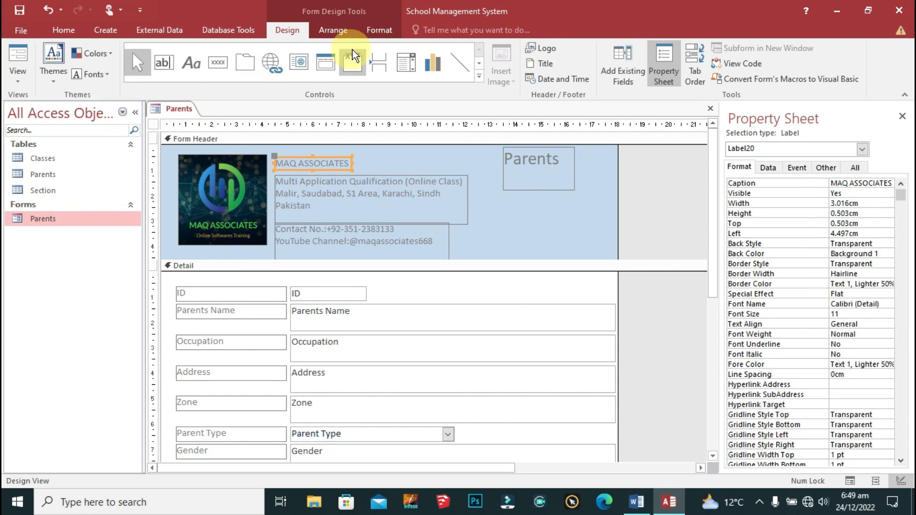
Step: Make the MAQ ASSOCIATES title Arial Black 14 pt and size its box to fit
left_click(380, 29)
left_click(149, 53)
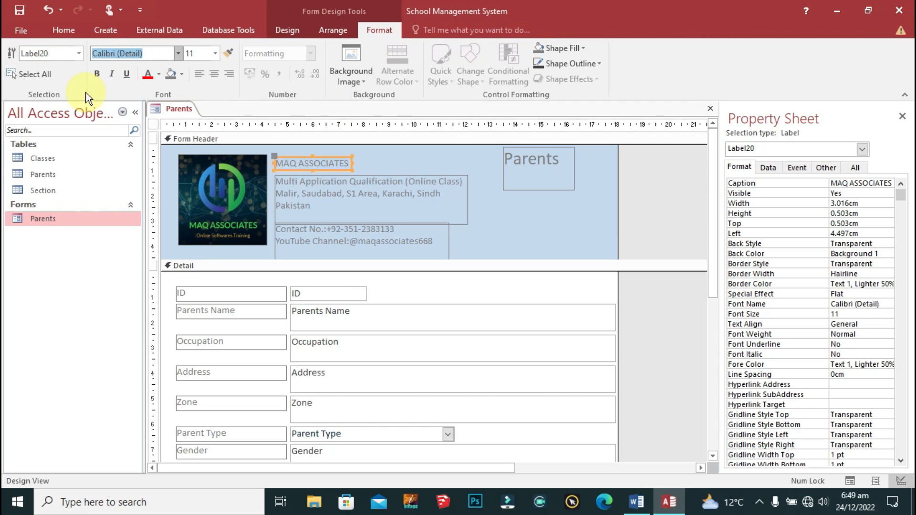
type("Arial Black")
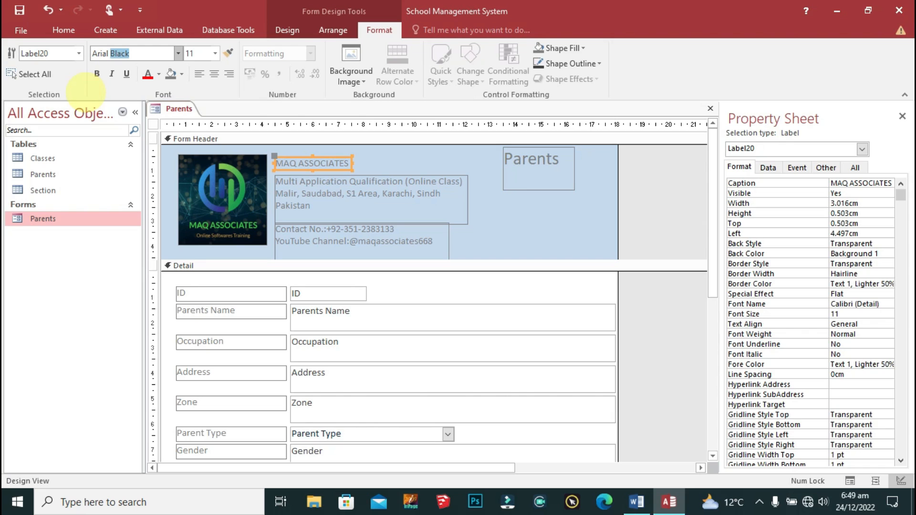
key("Return")
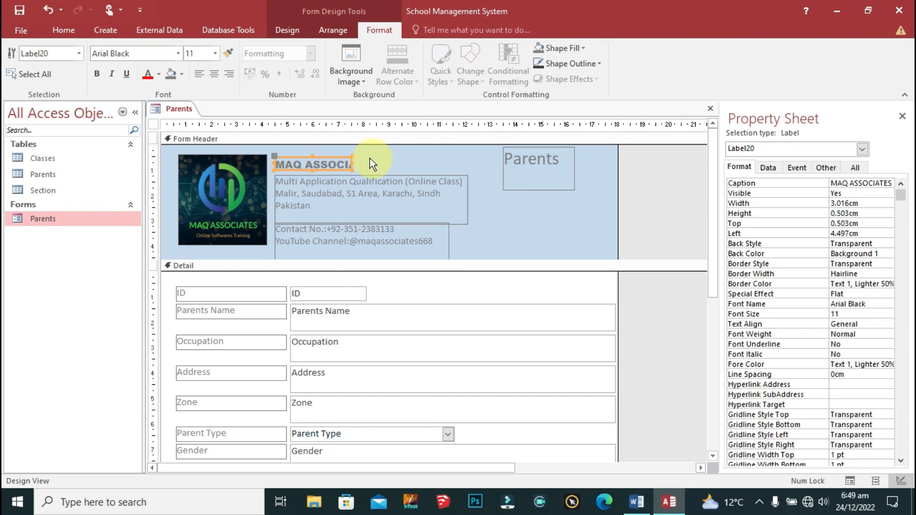
left_click(204, 56)
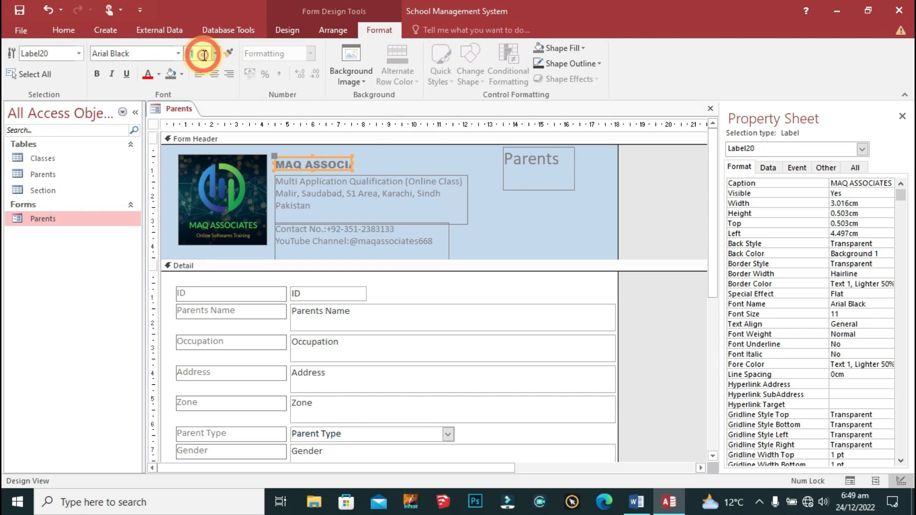
type("14")
key("Return")
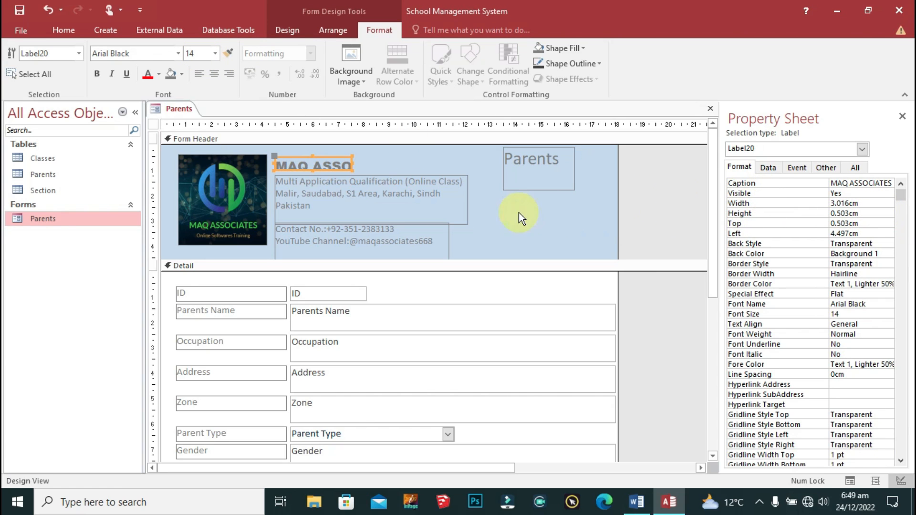
right_click(335, 157)
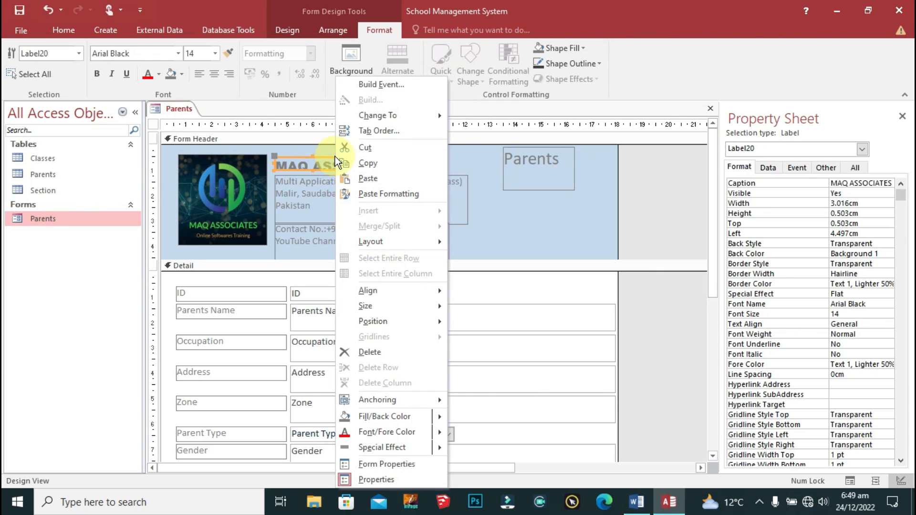
left_click(402, 306)
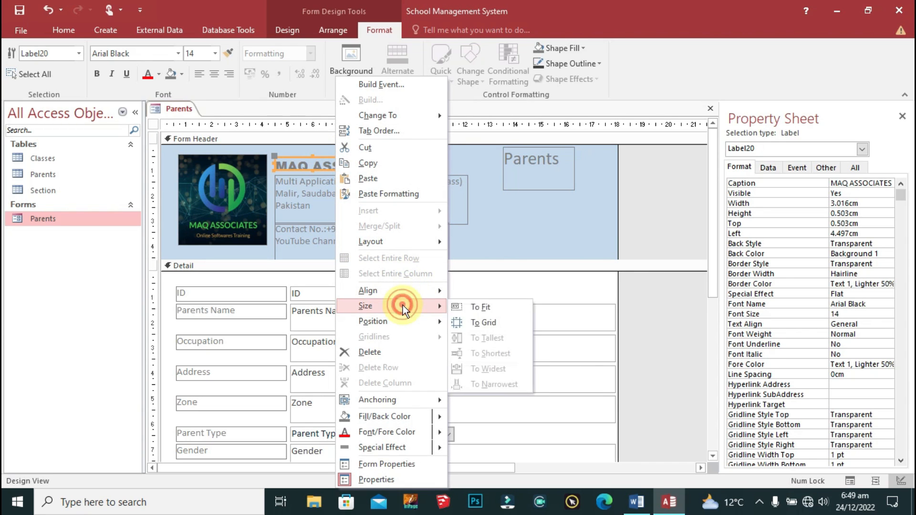
left_click(515, 310)
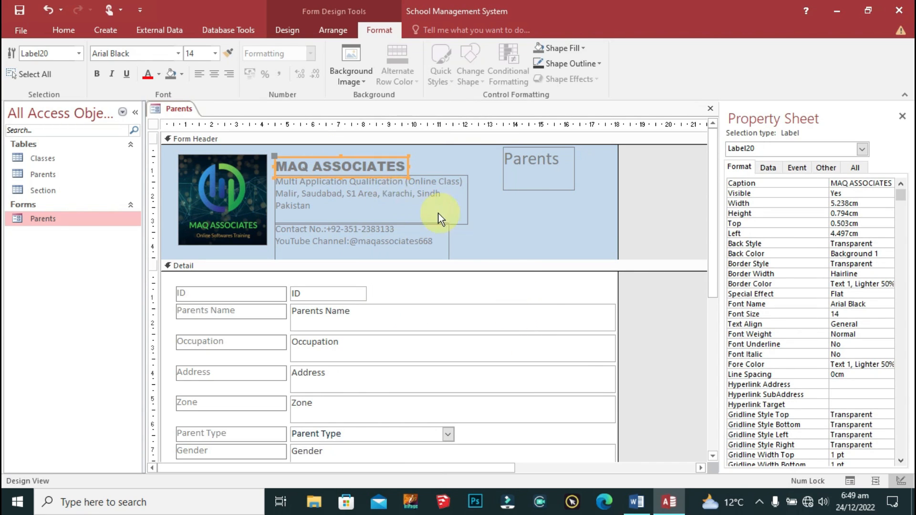
Step: Enlarge the title to 18 pt, refit its box and nudge it up slightly
left_click(199, 54)
type("16")
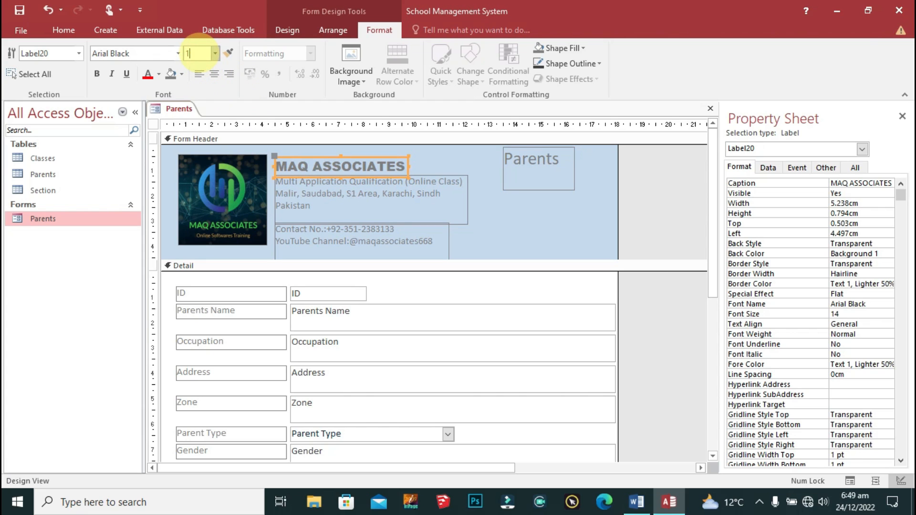
key("Return")
type("18")
key("Return")
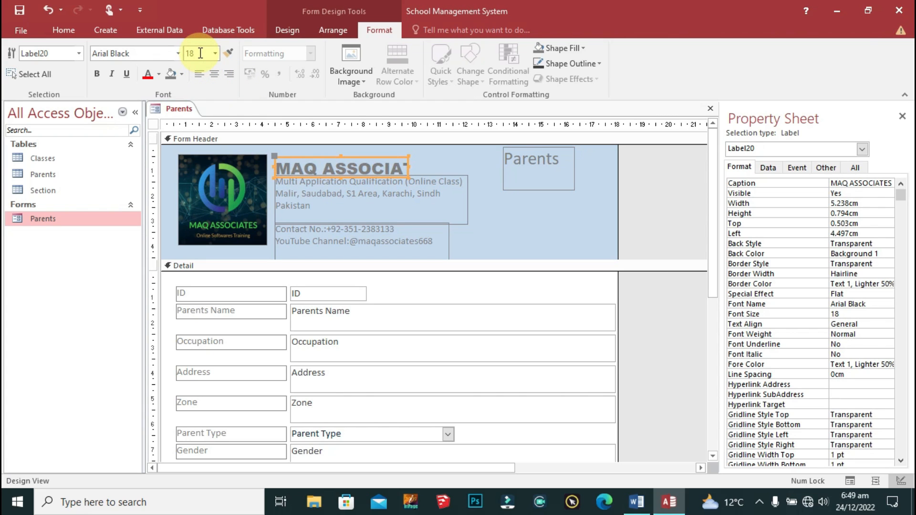
right_click(393, 158)
mouse_move(445, 308)
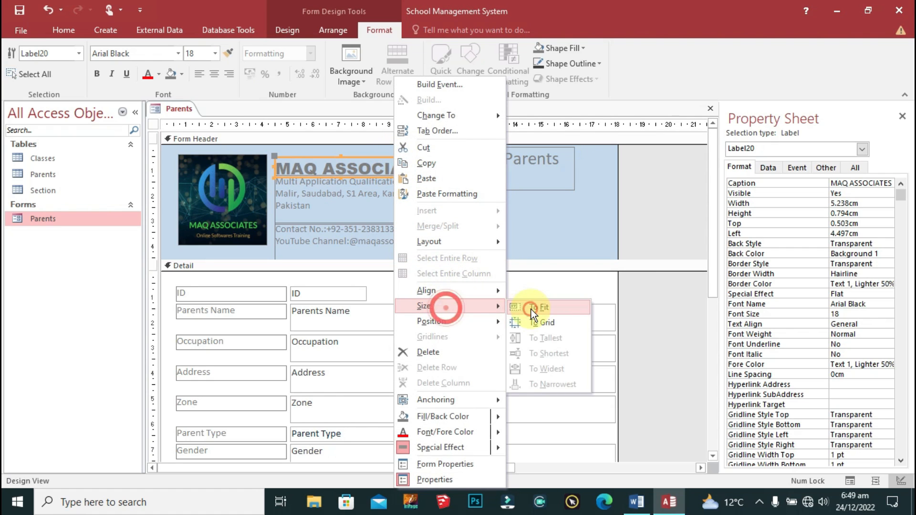
left_click(531, 309)
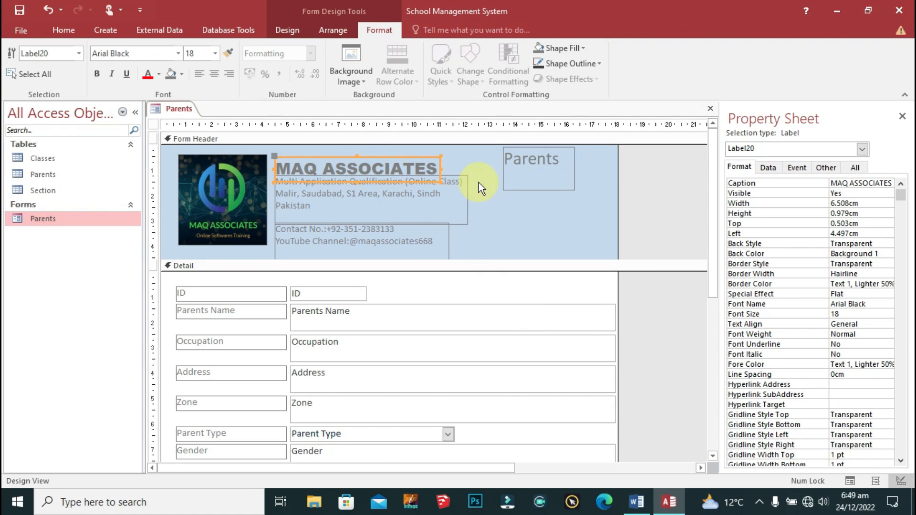
key("Up")
key("Up")
key("Up")
key("Up")
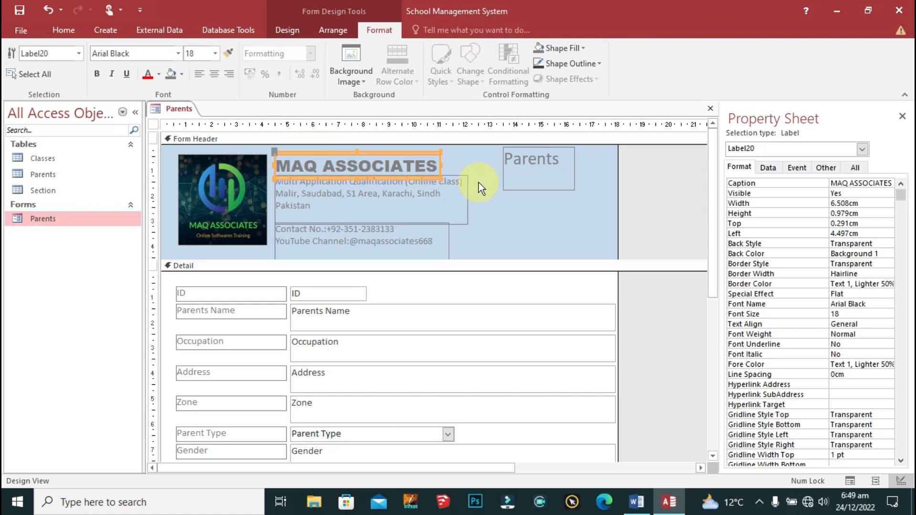
left_click(397, 201)
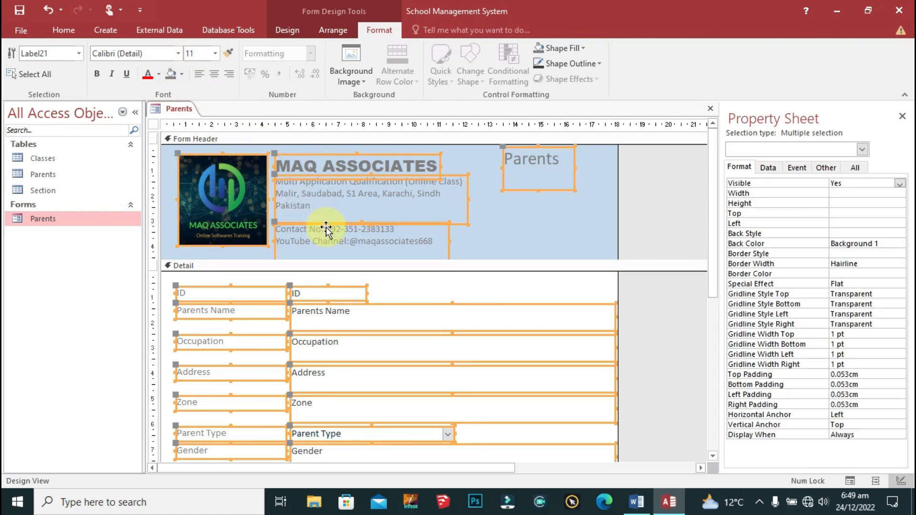
Step: Set the Multi Application address label's text to Arial Narrow, size 9
key("ctrl+a")
left_click(337, 210)
left_click(566, 213)
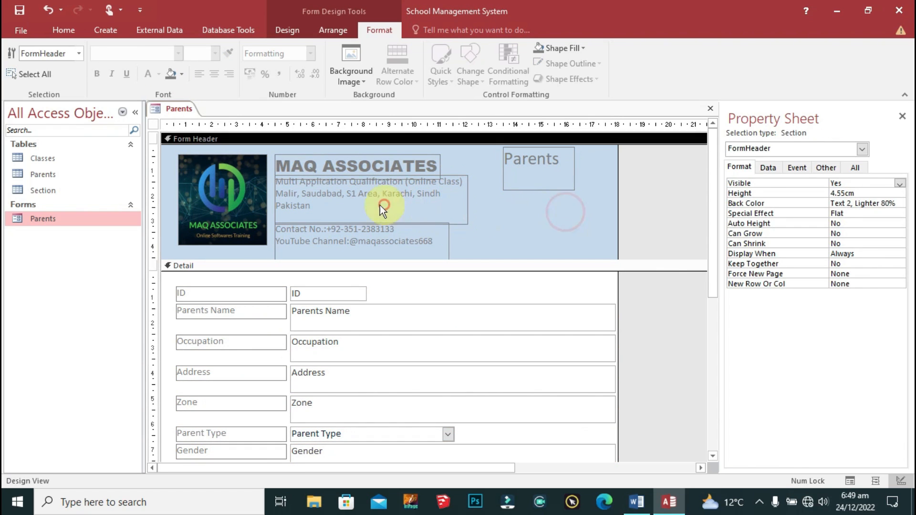
left_click(312, 205)
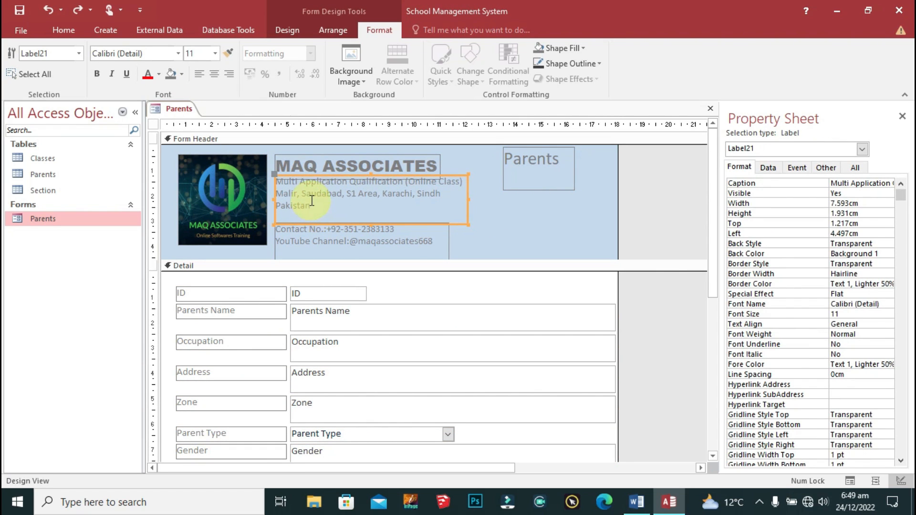
left_click(309, 204)
key("shift+Up")
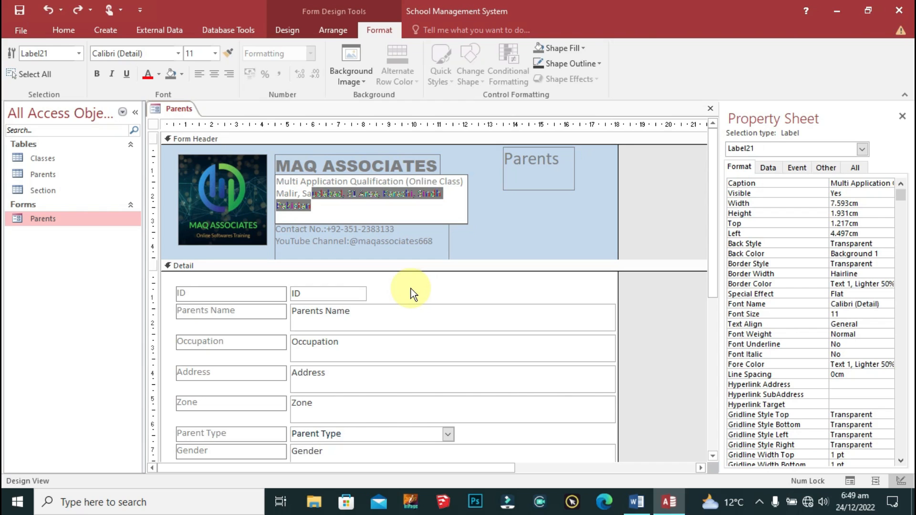
key("shift+Up")
key("ctrl+shift+Left")
key("ctrl+shift+Left")
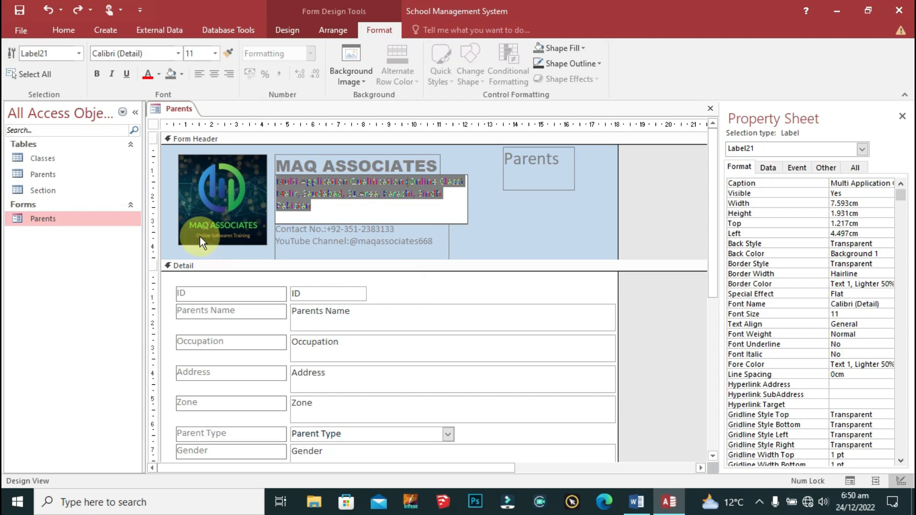
left_click(155, 53)
type("Ari")
type("al Narrow")
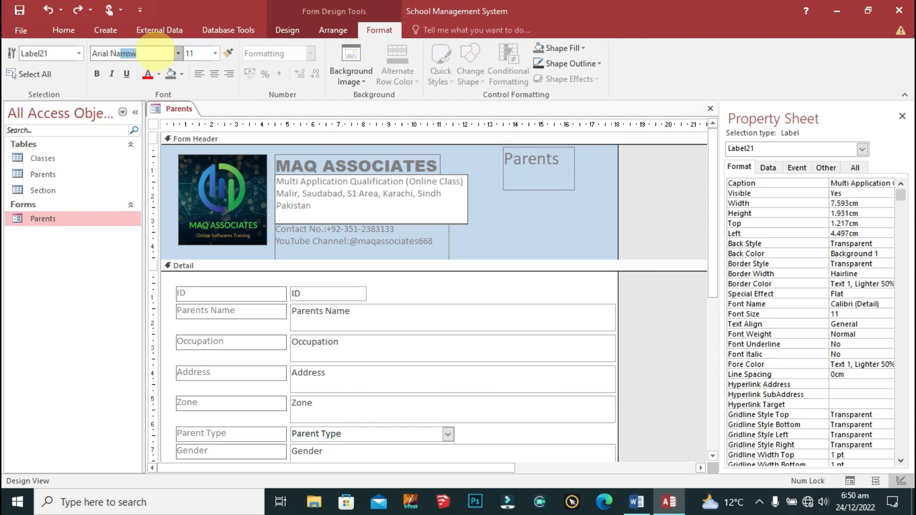
key("Return")
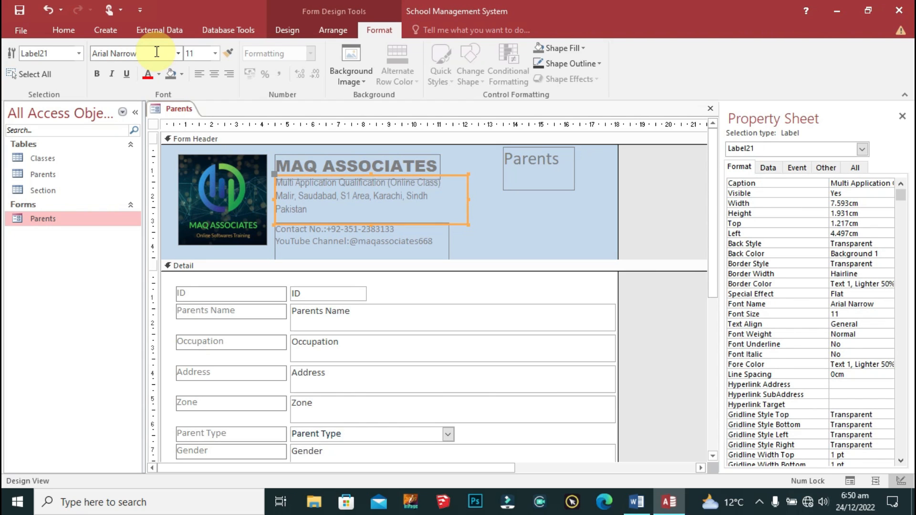
left_click(206, 54)
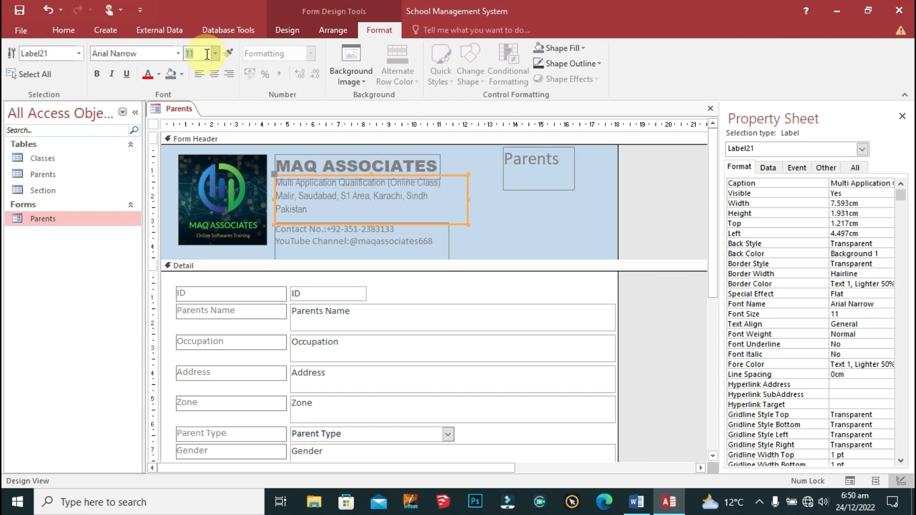
key("Return")
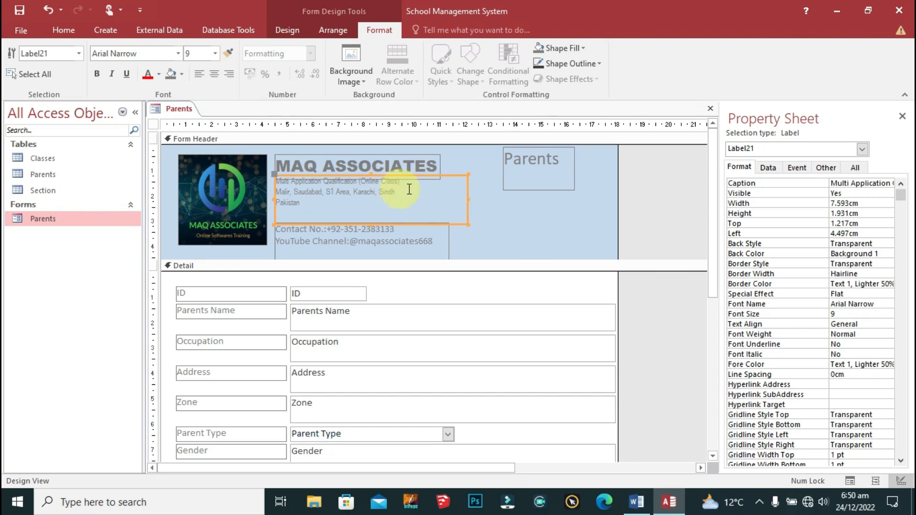
Step: Fit the address label to its text and shift it slightly lower
right_click(452, 174)
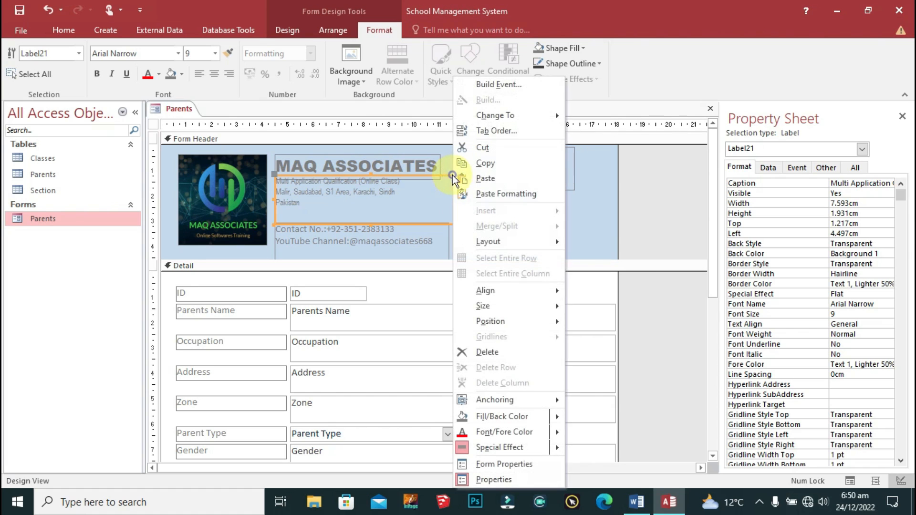
left_click(517, 304)
left_click(605, 308)
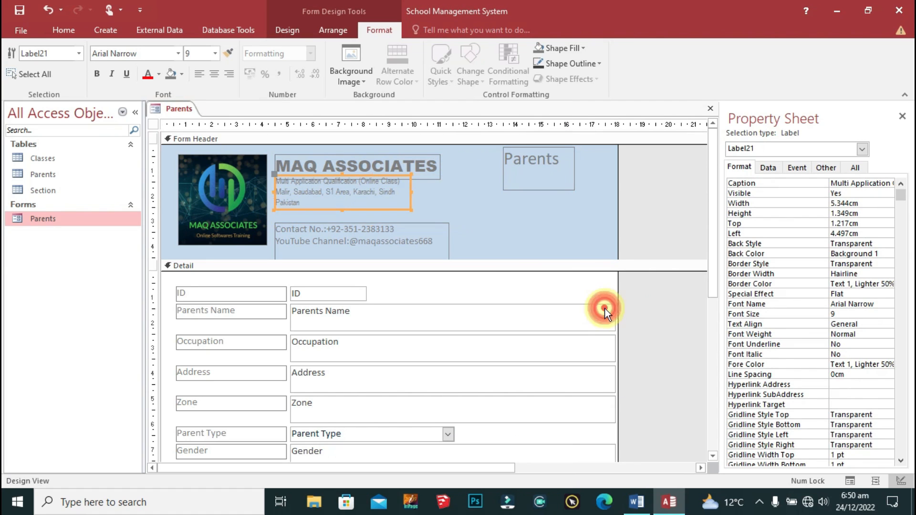
key("Down")
key("Down")
key("Down")
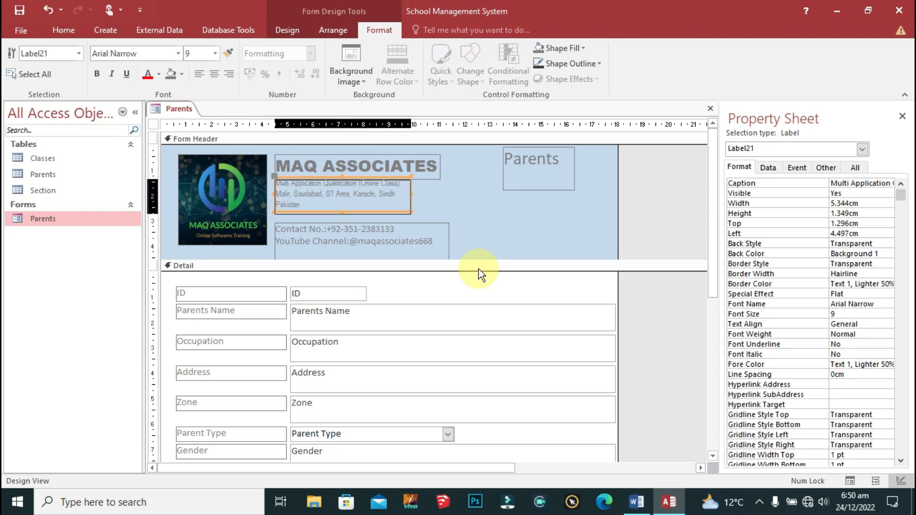
key("Up")
key("Up")
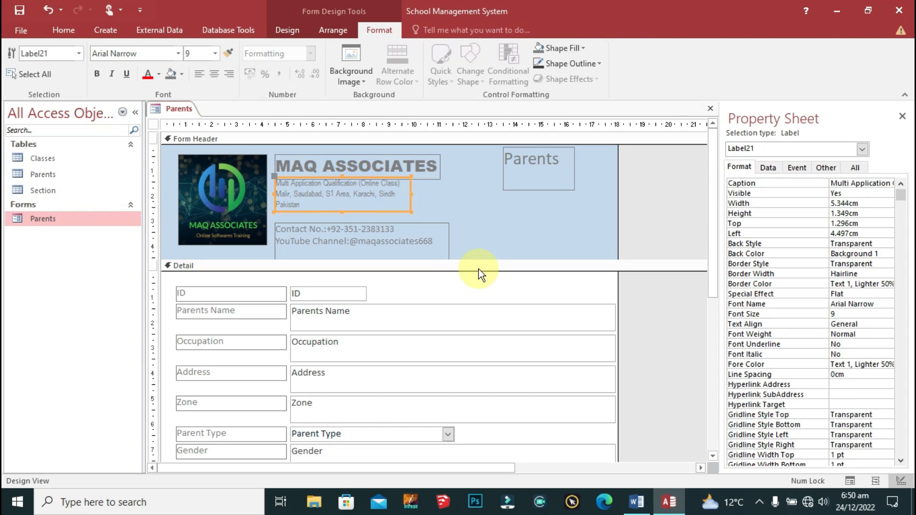
left_click(466, 217)
left_click(434, 229)
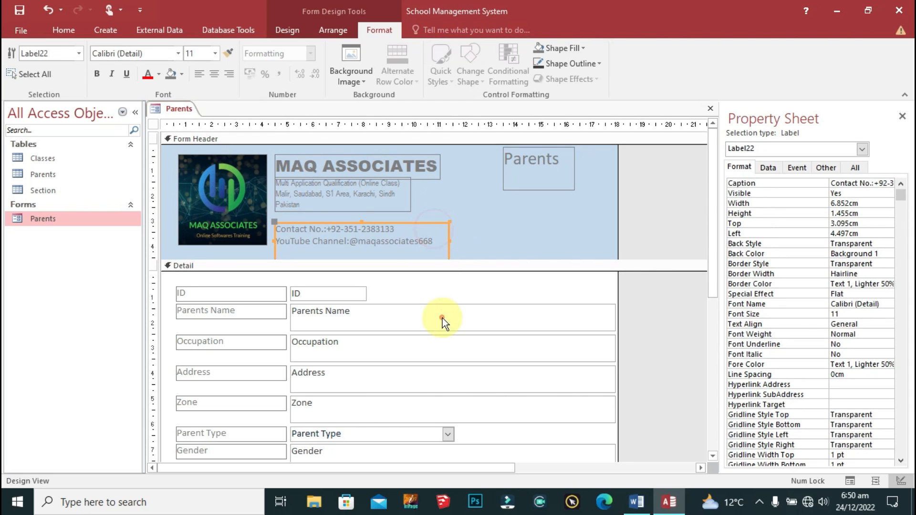
Step: Set the contact label's font to Arial Narrow at 9 pt
left_click(145, 56)
type("Arial ")
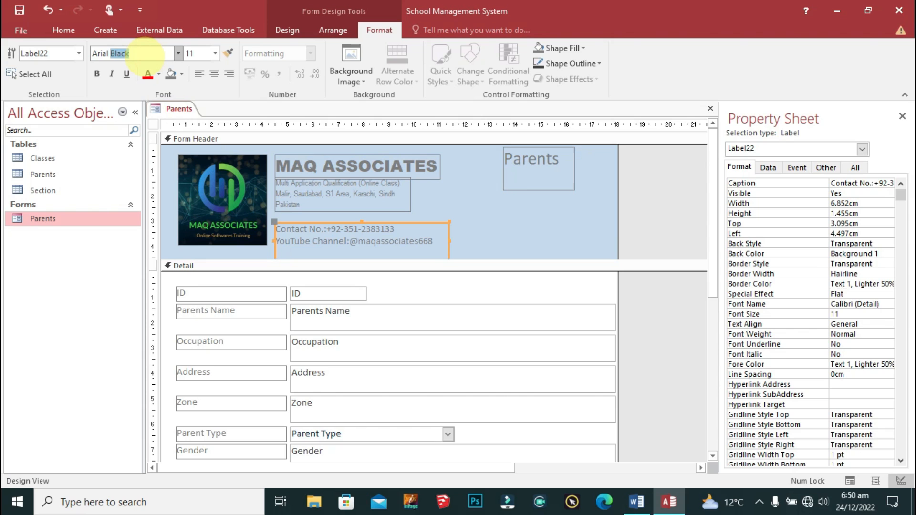
type("Narrow")
key("Return")
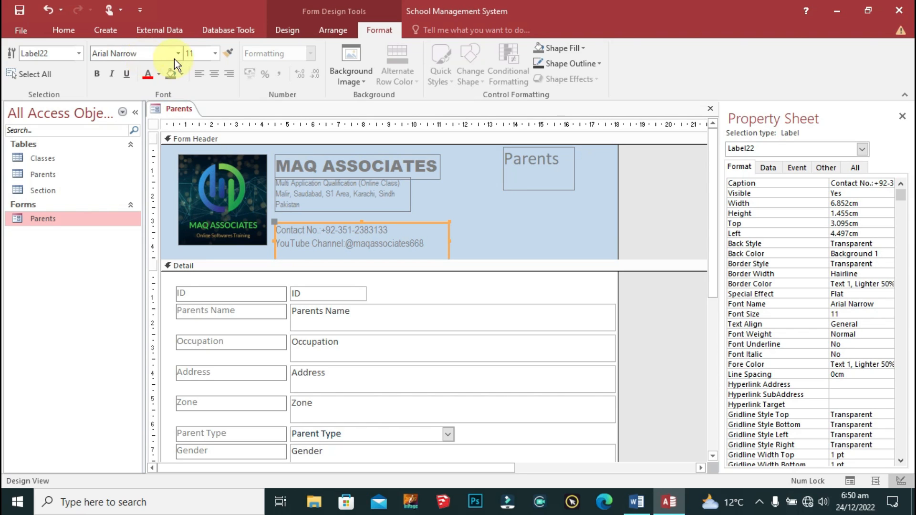
left_click(193, 53)
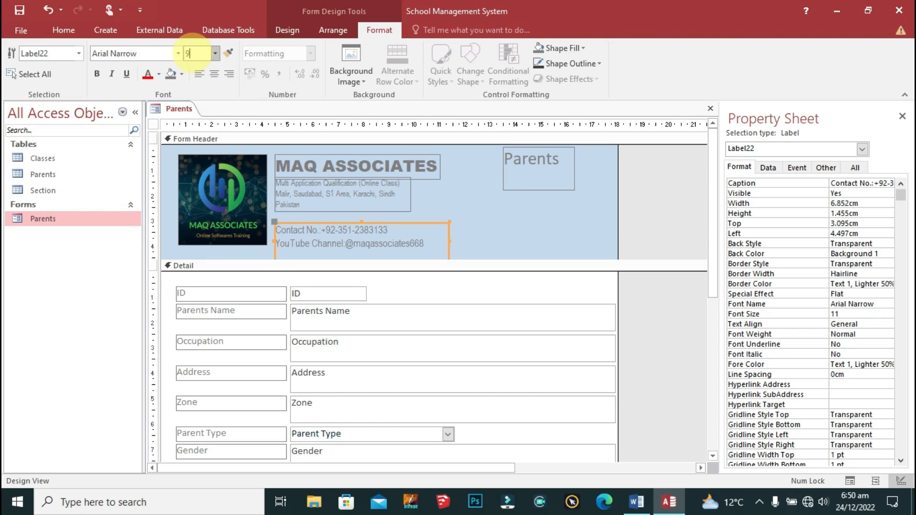
type("9")
key("Return")
Step: Size the contact label to fit its text and nudge the address label down
right_click(439, 223)
mouse_move(519, 308)
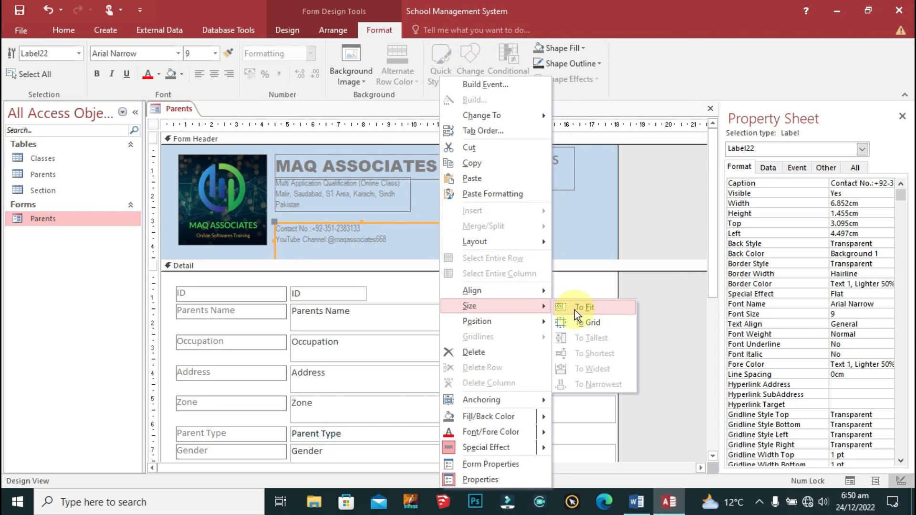
left_click(574, 310)
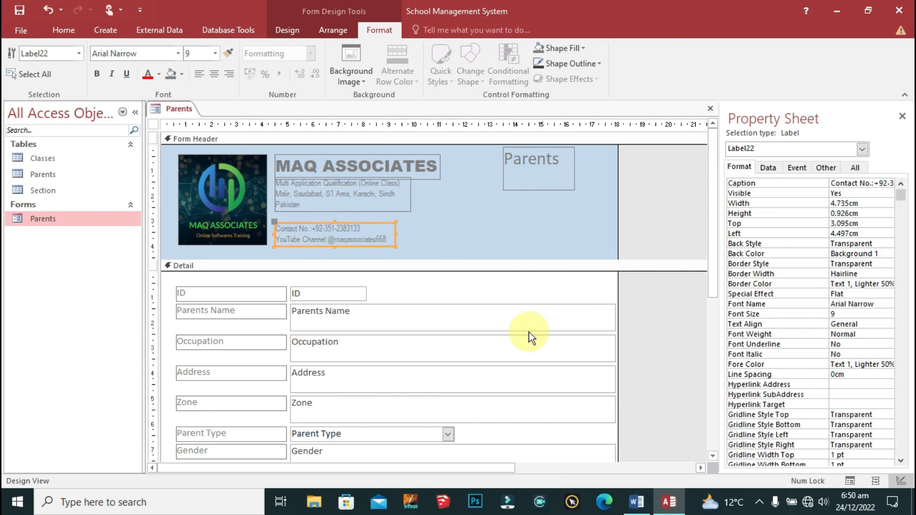
left_click(376, 206)
key("Down")
key("Down")
key("Down")
key("Down")
key("Down")
key("Down")
key("Down")
key("Down")
key("Down")
key("Down")
key("Down")
key("Down")
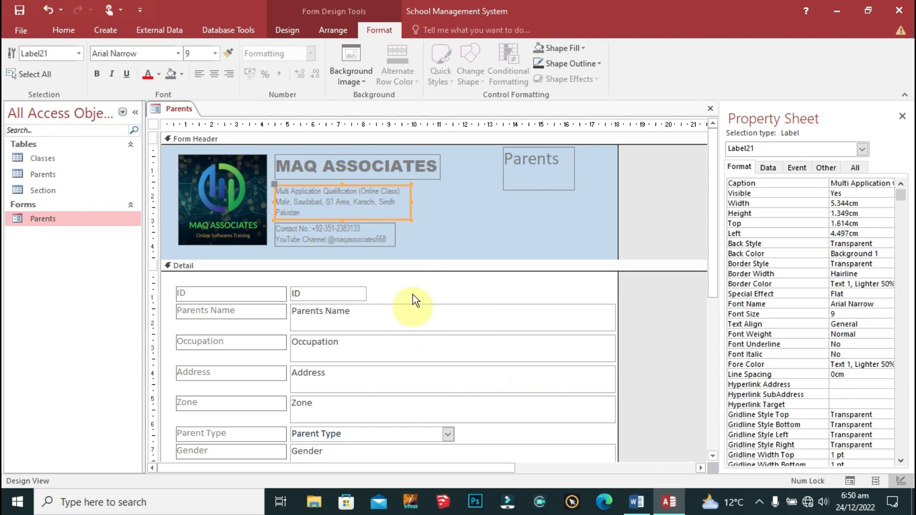
Step: Widen the address and contact labels and make all three header labels equally wide
left_click_drag(411, 203, 440, 203)
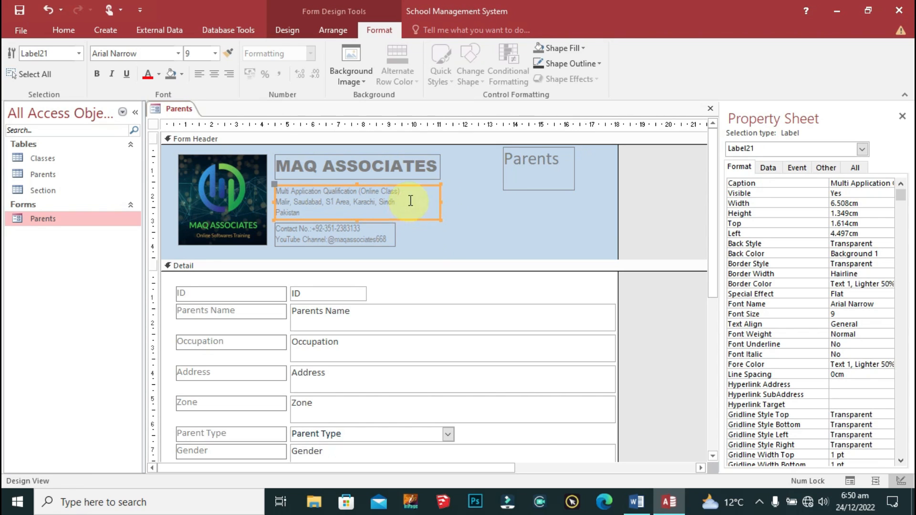
left_click(391, 233)
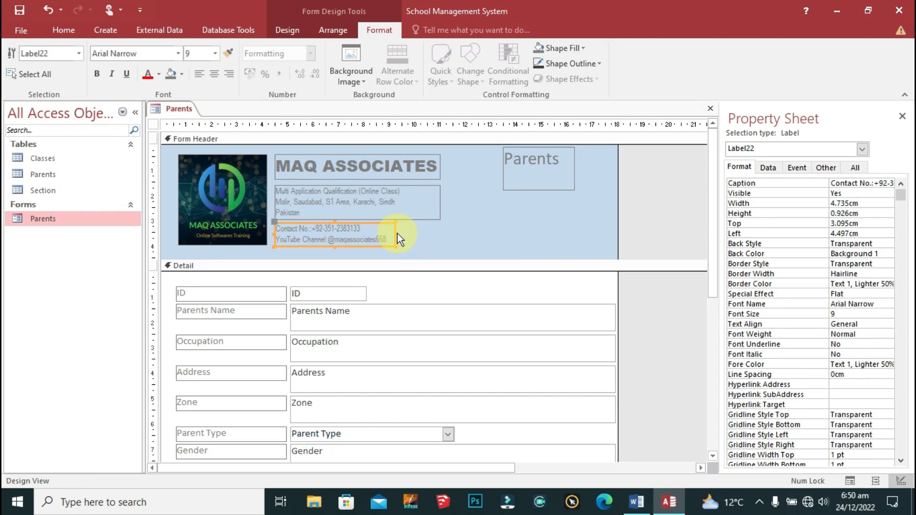
left_click_drag(395, 235, 441, 235)
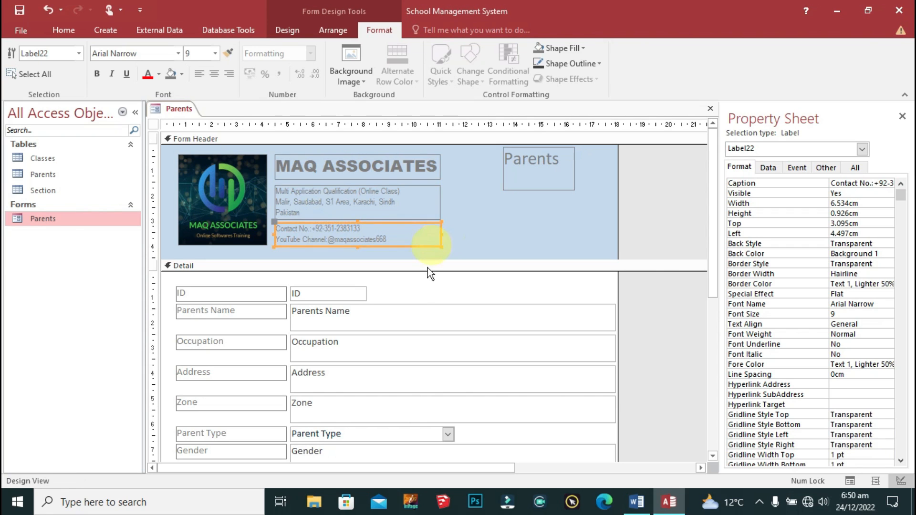
left_click(476, 225)
left_click(382, 212)
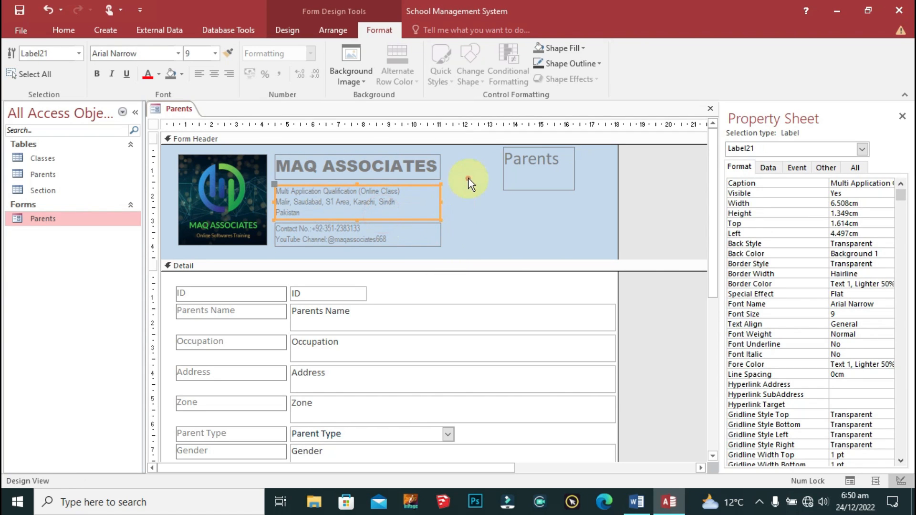
left_click_drag(465, 159, 420, 242)
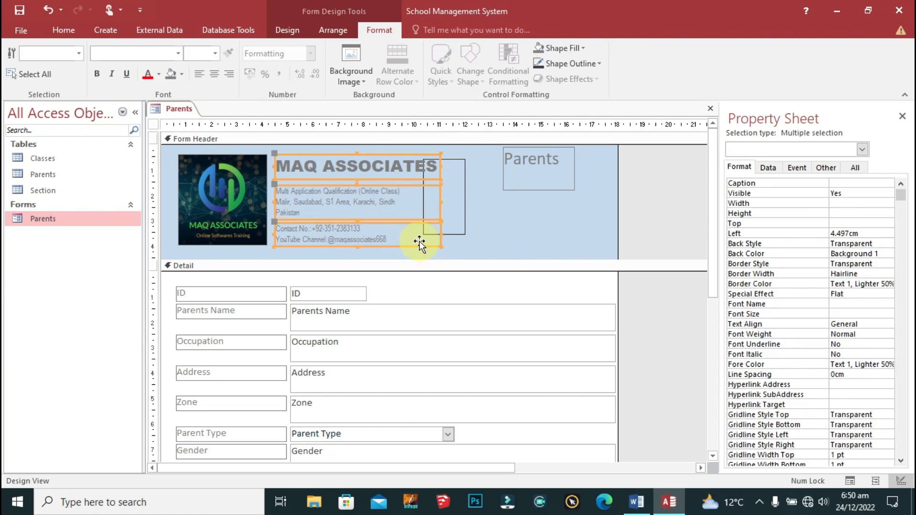
right_click(416, 174)
left_click(487, 304)
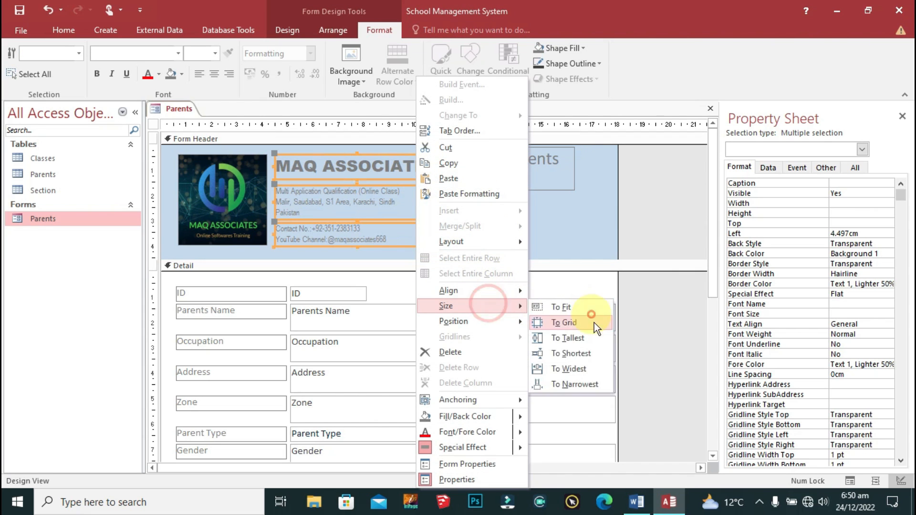
left_click(590, 369)
left_click(497, 203)
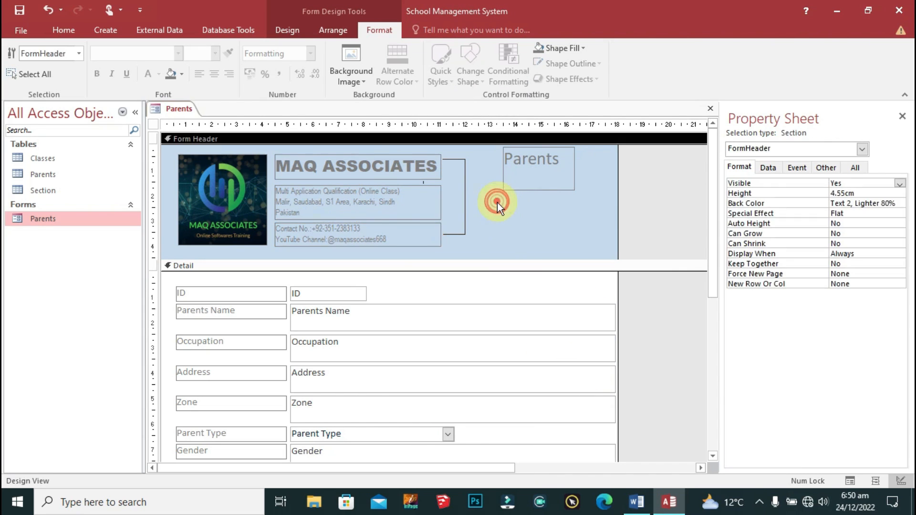
Step: Nudge the address and contact text up and shrink the logo to about 3.34 × 3.39 cm
left_click(405, 204)
key("Up")
key("Up")
key("Up")
key("Up")
key("Up")
key("Up")
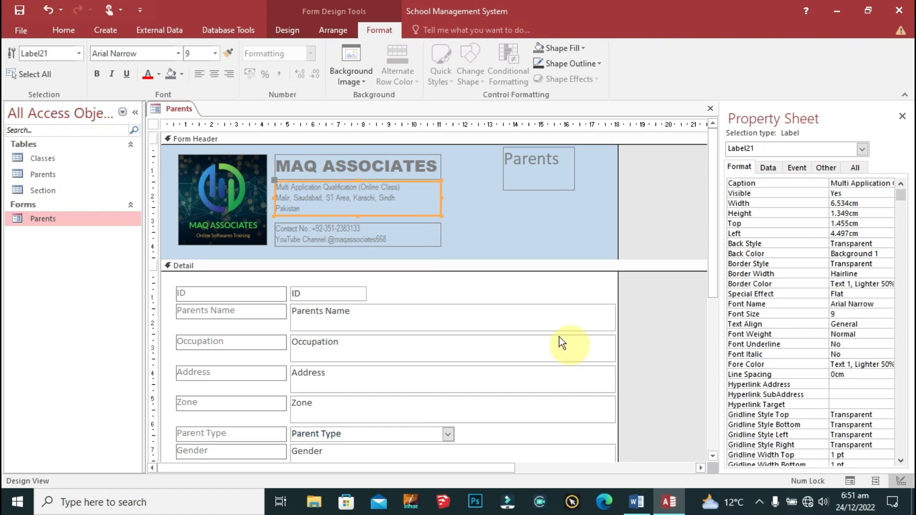
left_click(410, 231)
key("Up")
key("Up")
key("Up")
key("Up")
key("Up")
key("Up")
key("Up")
key("Up")
key("Up")
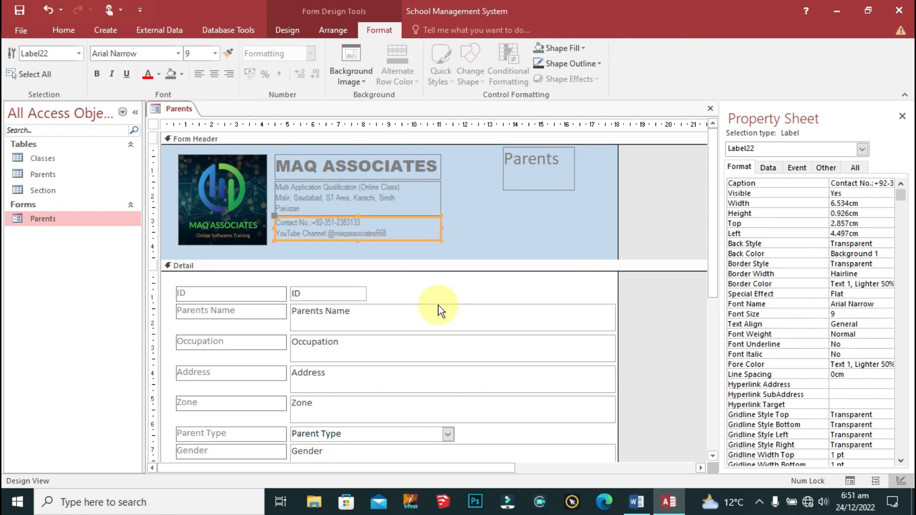
left_click(238, 181)
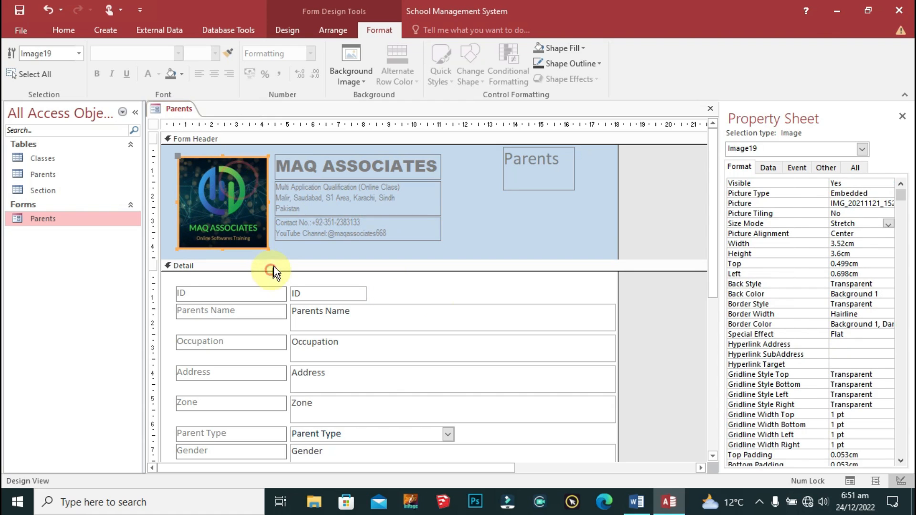
left_click_drag(268, 246, 263, 241)
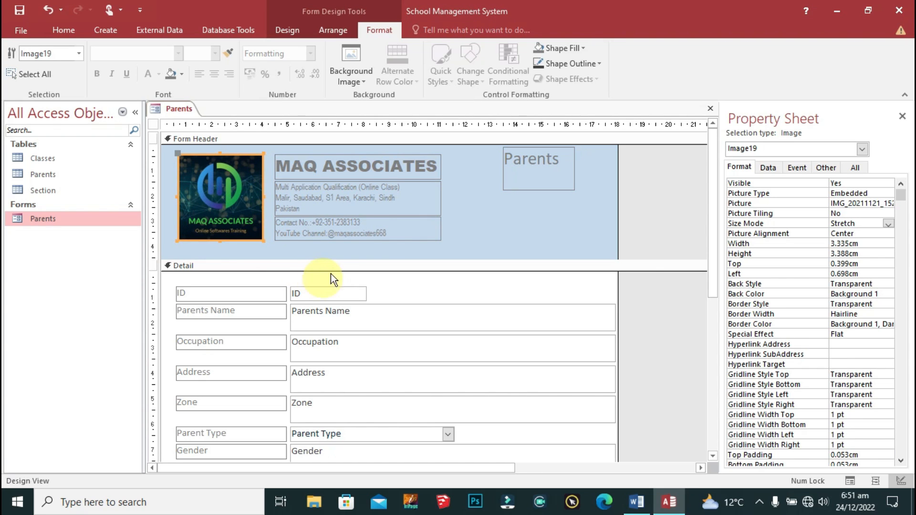
Step: Shorten the form header to 4.099 cm and select all its labels
left_click(397, 236)
left_click_drag(532, 260, 532, 248)
left_click(495, 197)
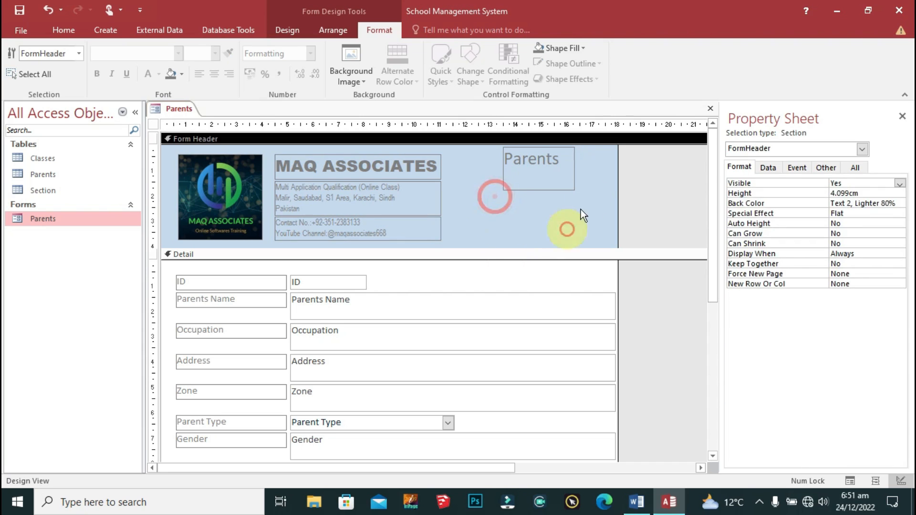
left_click_drag(602, 159, 352, 245)
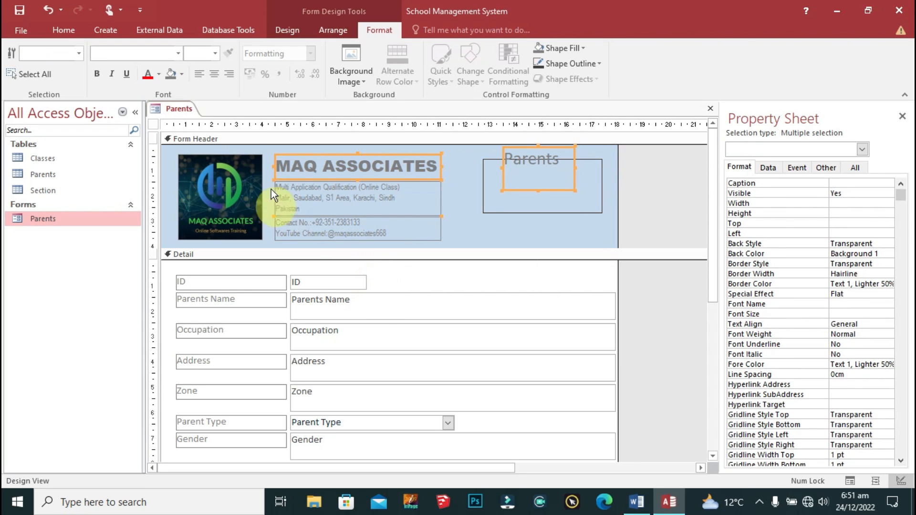
Step: Make the header label text black
left_click(157, 76)
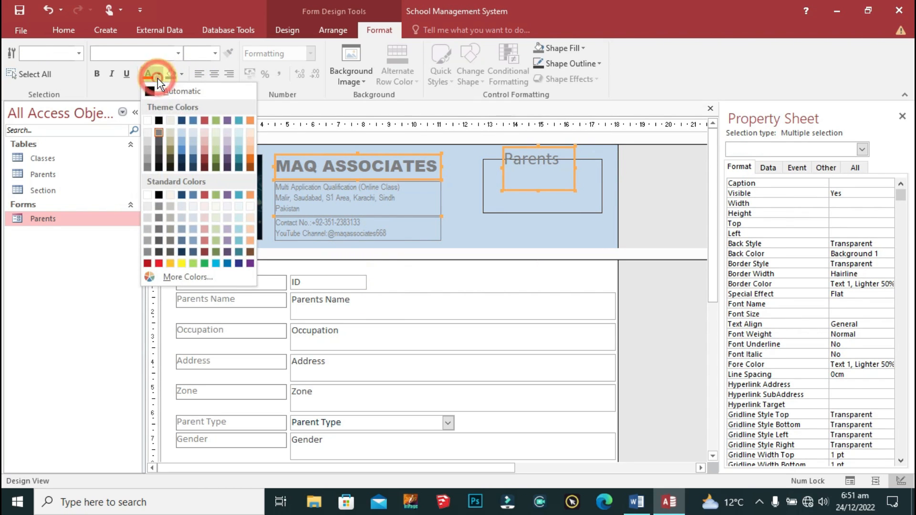
left_click(177, 94)
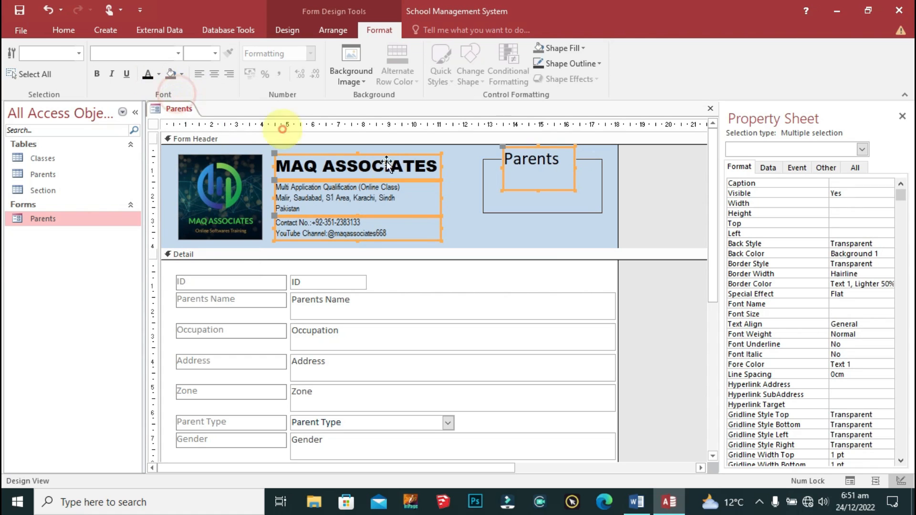
left_click(470, 234)
left_click(542, 180)
left_click(535, 210)
left_click(540, 212)
left_click(534, 174)
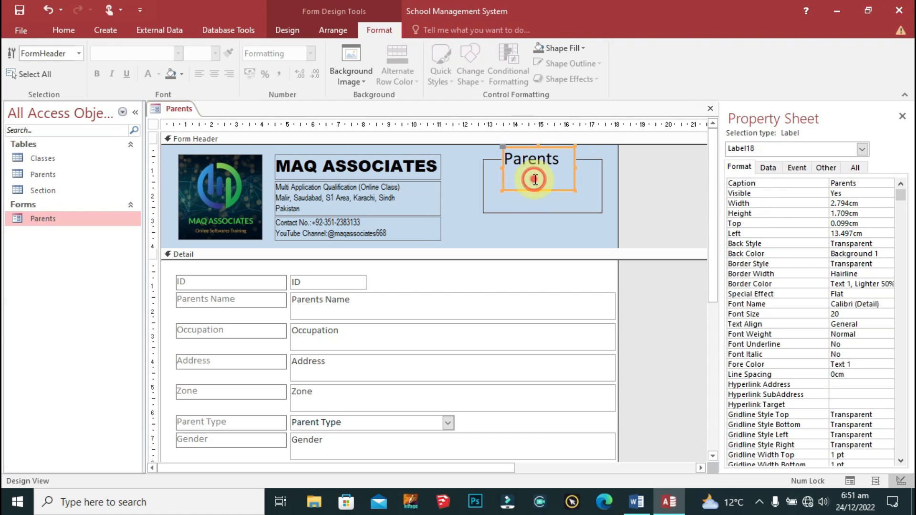
Step: Set the Parents title font to Arial Black and widen its box
left_click(150, 53)
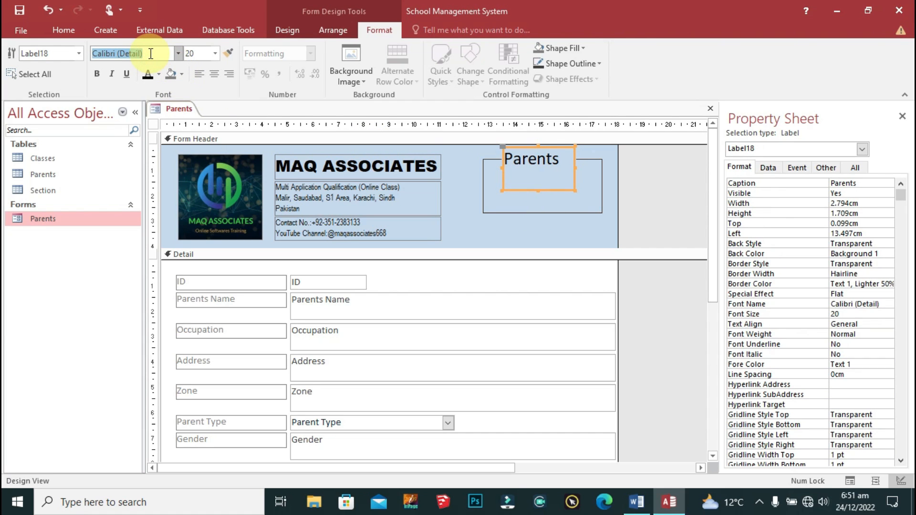
type("Arial Black")
key("Return")
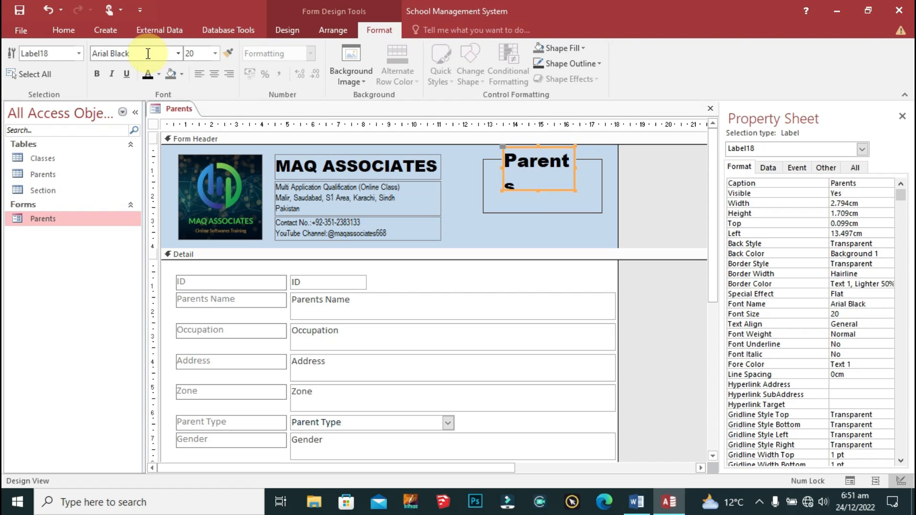
right_click(562, 153)
left_click(684, 308)
left_click_drag(500, 176, 450, 170)
left_click_drag(574, 173, 605, 171)
left_click_drag(529, 148, 437, 154)
Step: Retype the title as 'PARENTS DETAILS' over two lines and centre it
left_click(538, 174)
key("Caps_Lock")
key("Home")
type("PARENTS")
key("ctrl+Return")
key("ctrl+Delete")
key("BackSpace")
type("DETAILS")
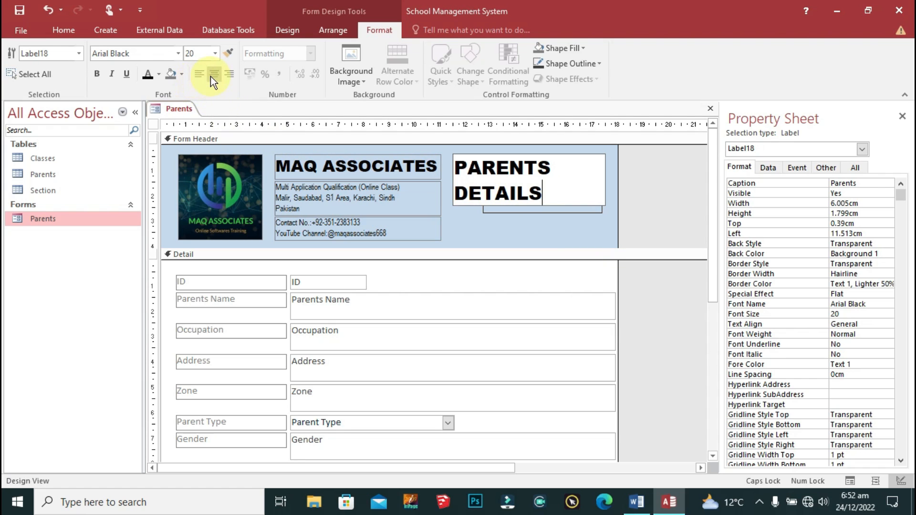
left_click(210, 75)
left_click(645, 205)
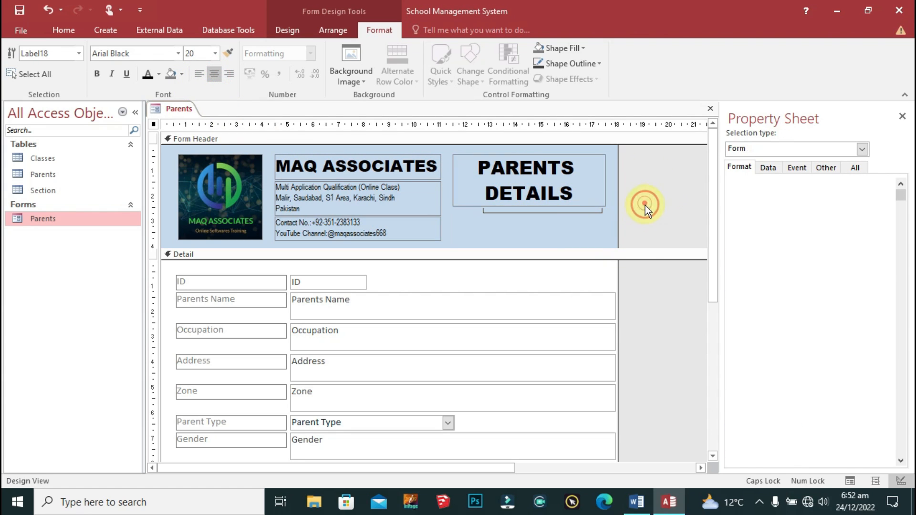
right_click(175, 108)
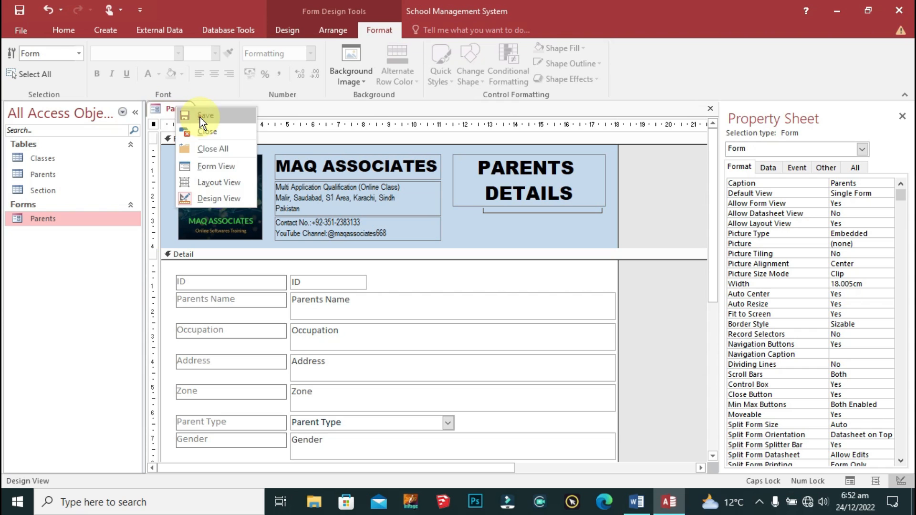
right_click(180, 109)
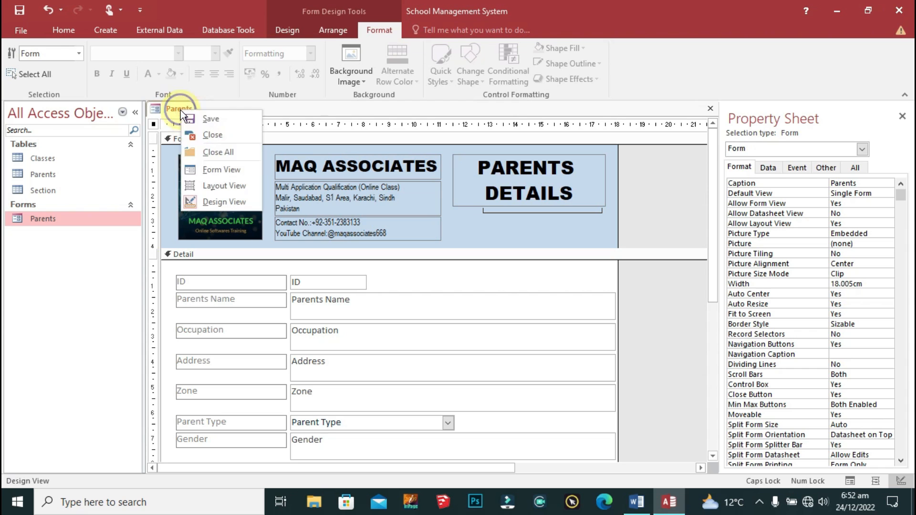
left_click(239, 171)
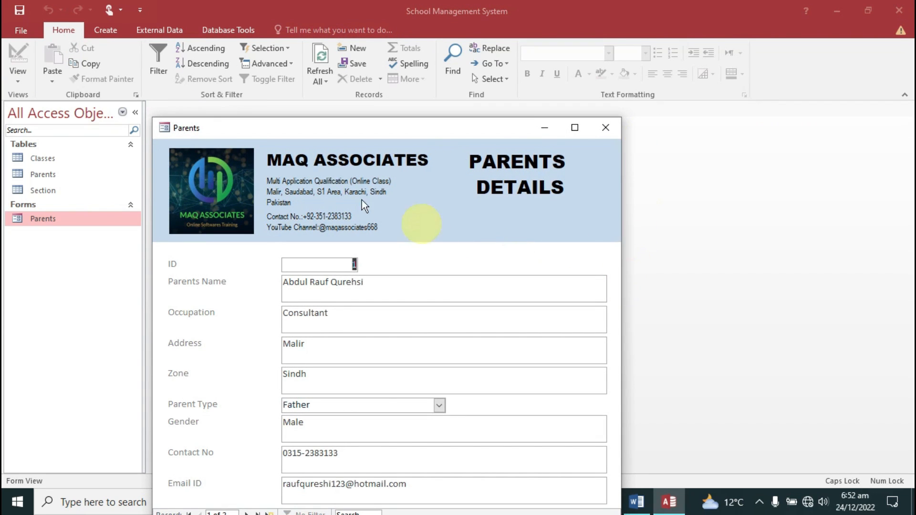
right_click(186, 132)
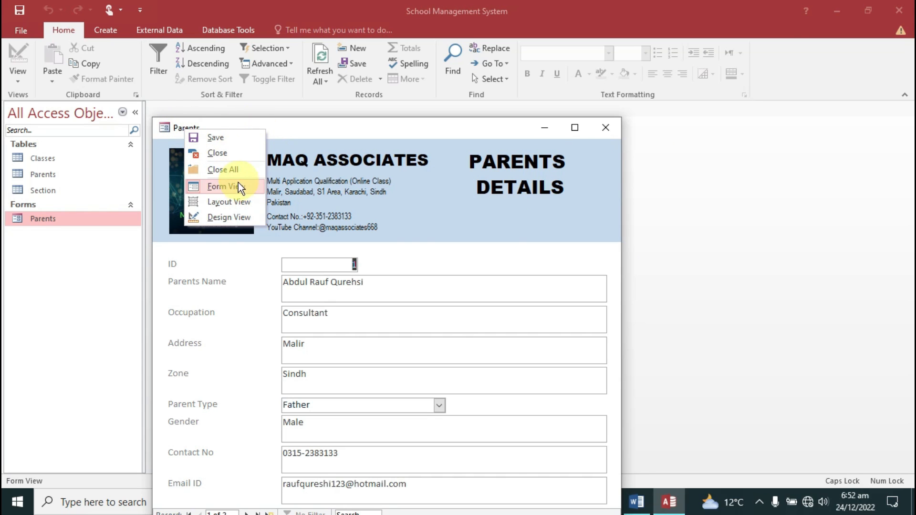
left_click(228, 222)
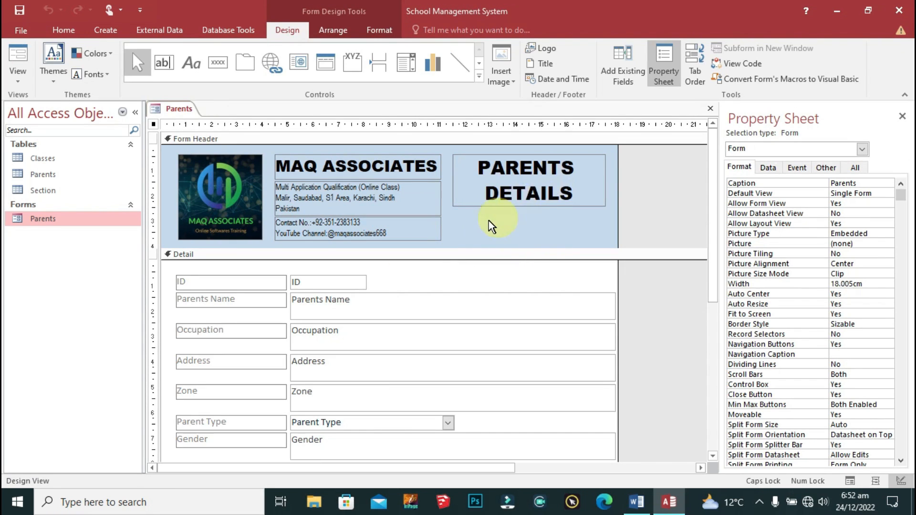
left_click(489, 221)
Step: Fill the form header background with blue and make its label text white
left_click(594, 234)
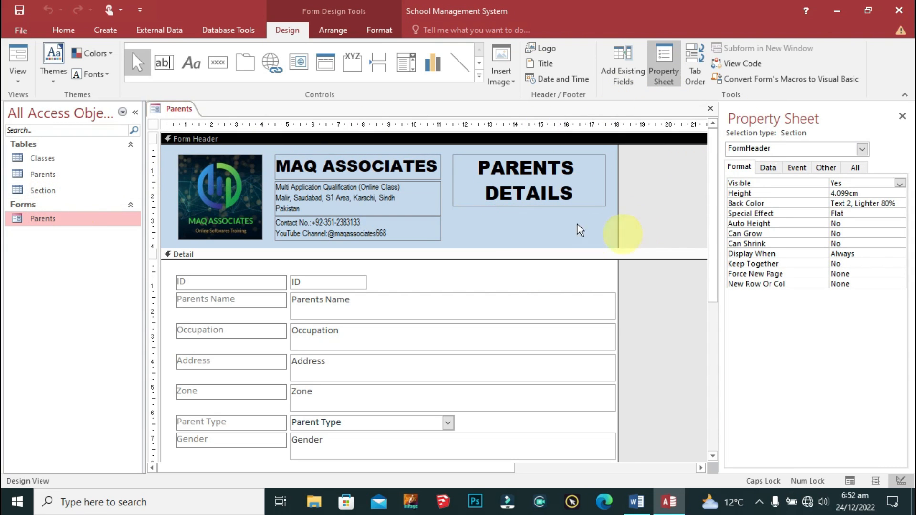
left_click(380, 31)
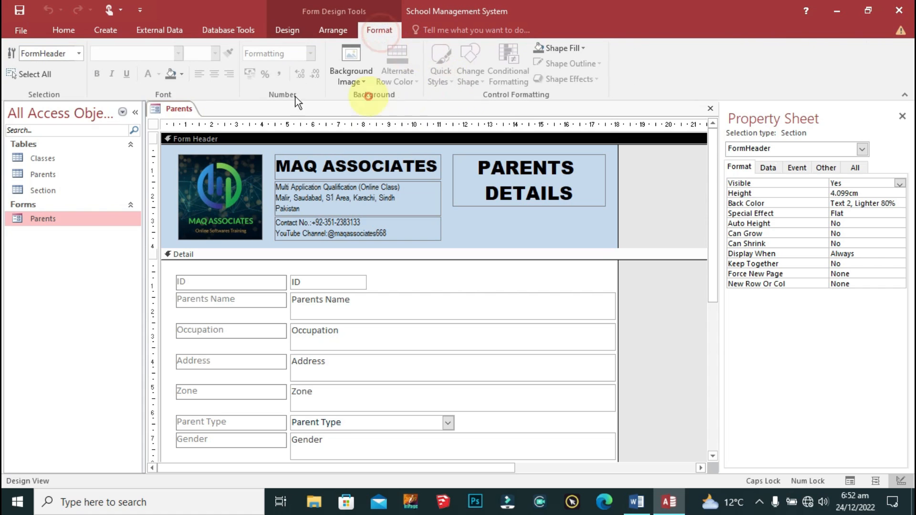
left_click(182, 73)
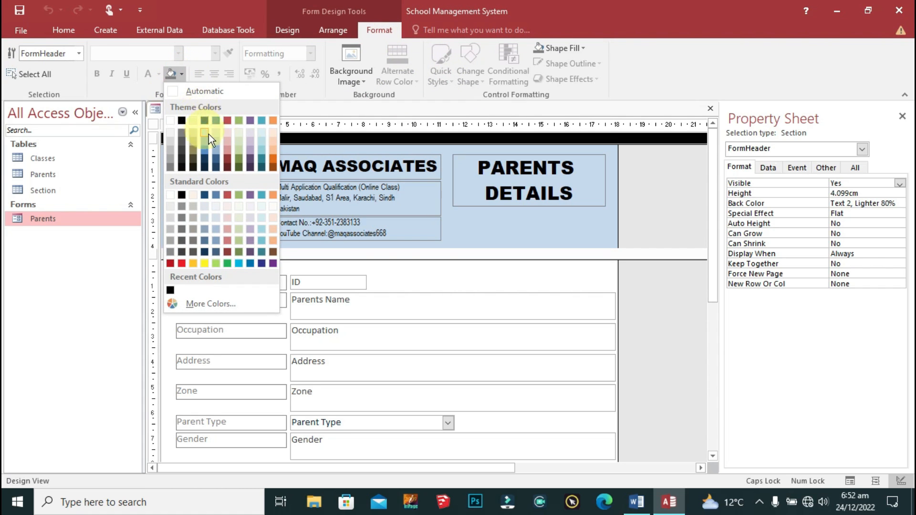
left_click(249, 264)
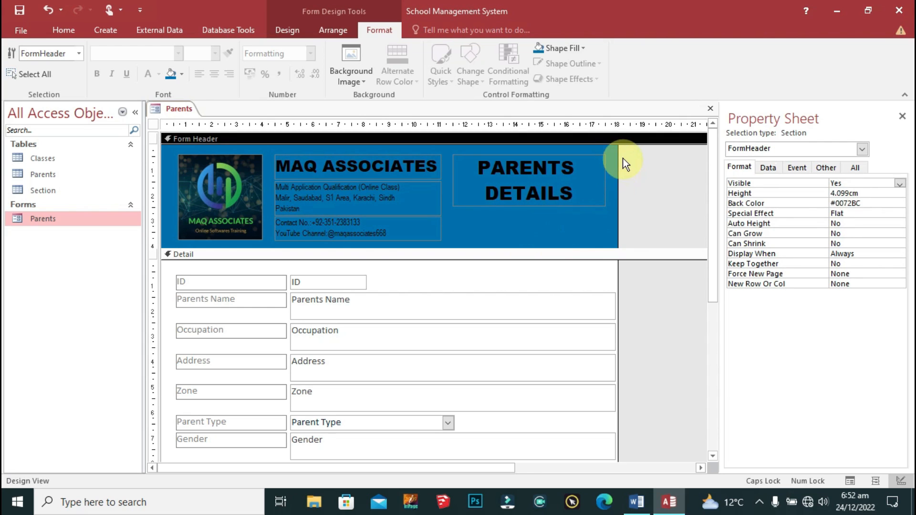
left_click_drag(635, 153, 271, 244)
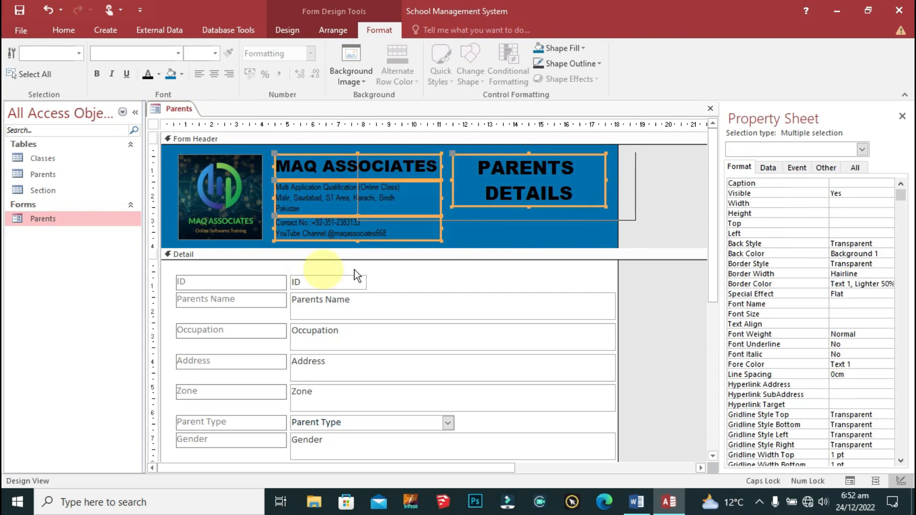
left_click(159, 75)
left_click(149, 120)
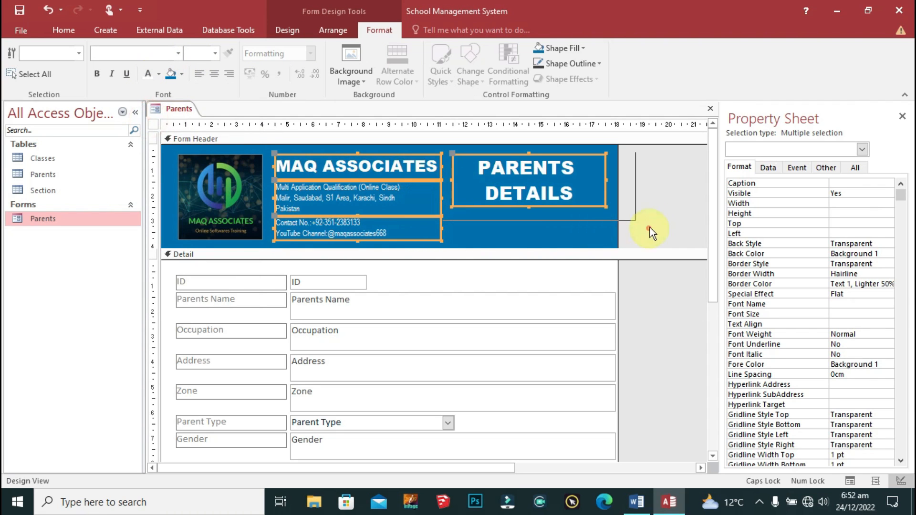
left_click(650, 228)
Step: Narrow the PARENTS DETAILS heading to 4.603 cm and lower it to 1.217 cm
left_click(571, 160)
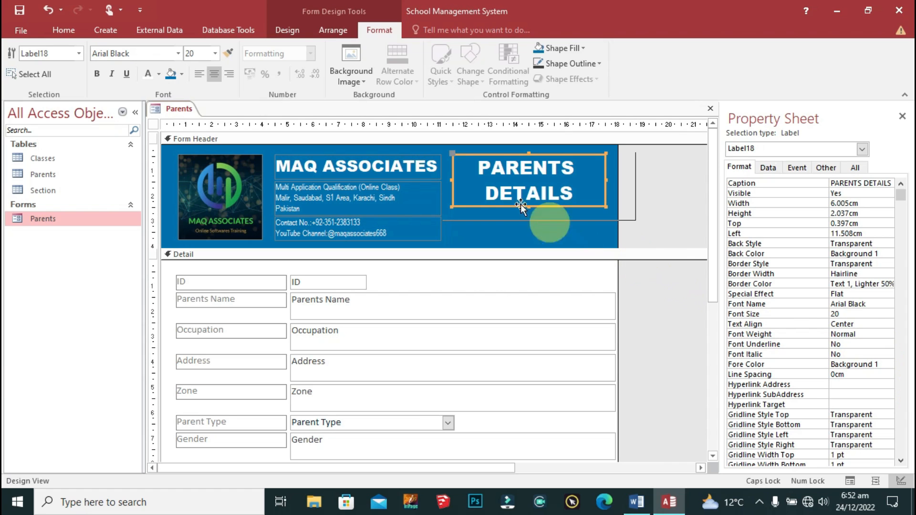
left_click_drag(457, 178, 492, 179)
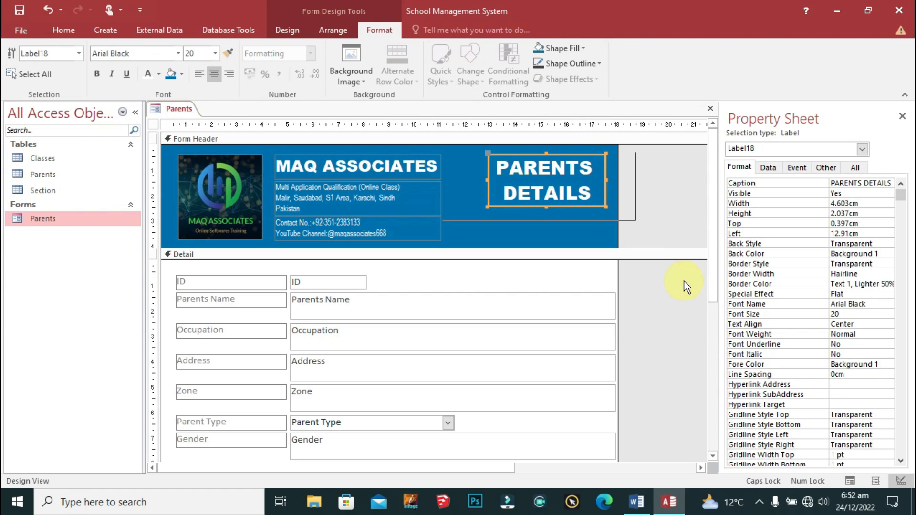
key("Down")
key("Down")
key("Down")
key("Down")
key("Down")
key("Down")
key("Down")
key("Down")
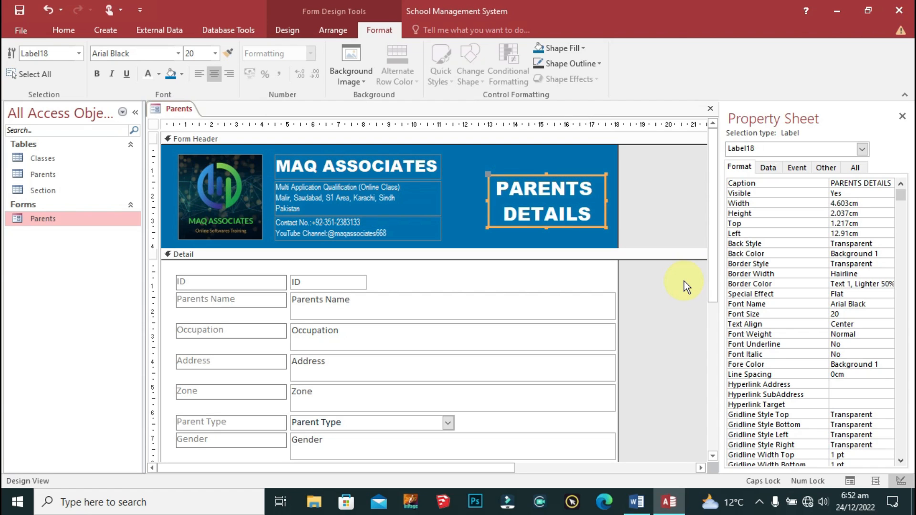
left_click(450, 282)
scroll(523, 279, "down", 3)
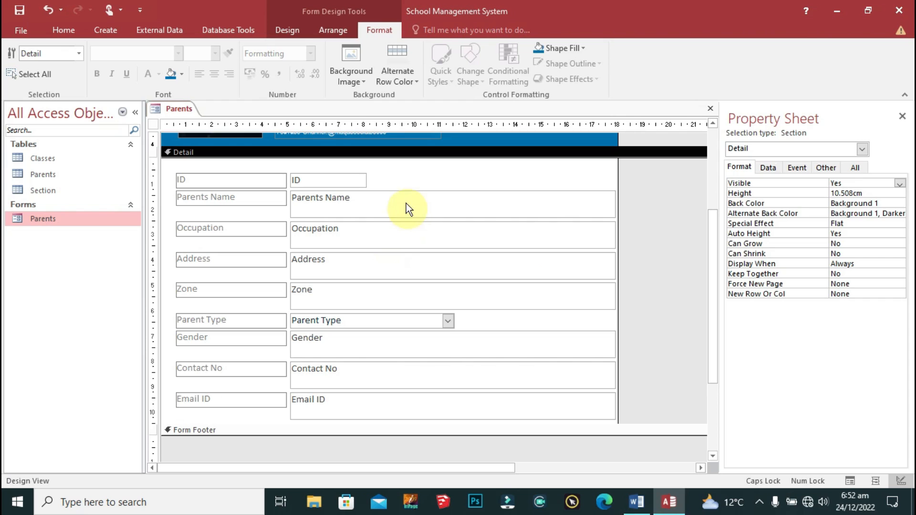
Step: Size the right-column field boxes To Widest, giving them a 12.804 cm width
left_click_drag(393, 169, 308, 436)
right_click(334, 393)
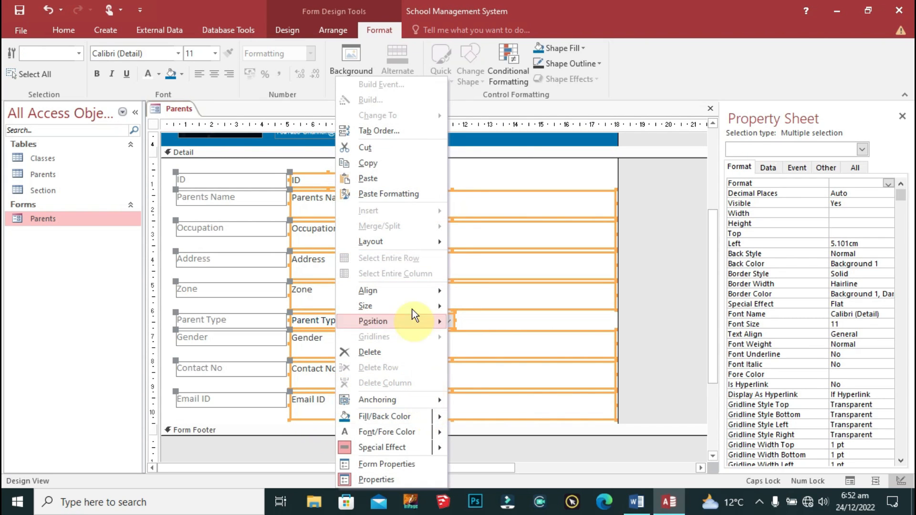
mouse_move(401, 306)
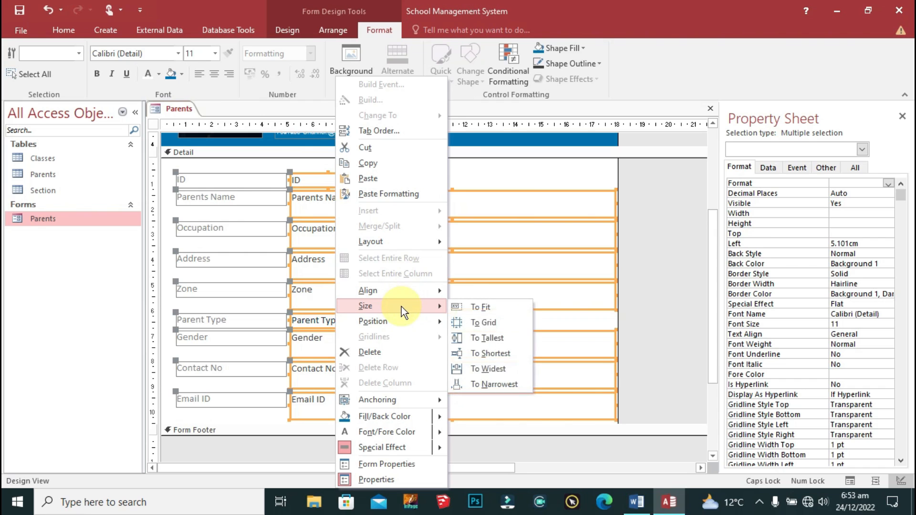
left_click(496, 373)
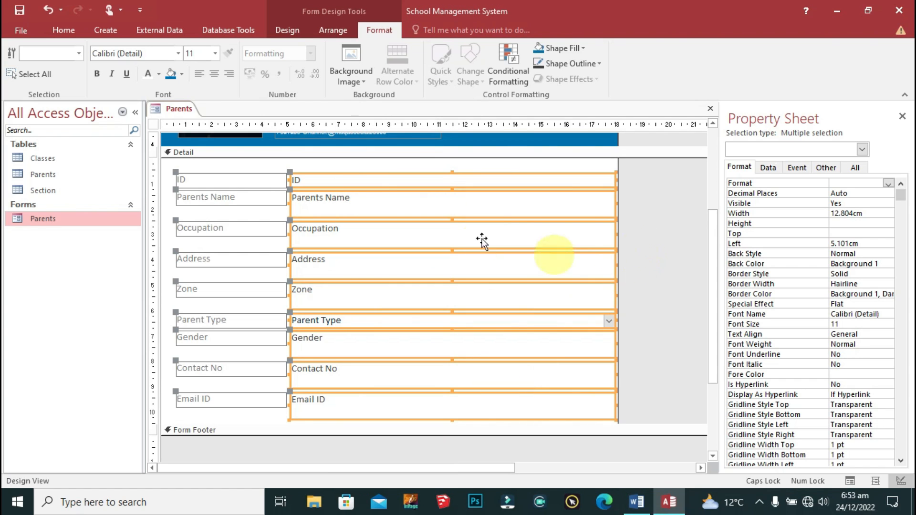
left_click(328, 165)
Step: Set every detail label and field to the Arial font
left_click_drag(345, 168, 220, 435)
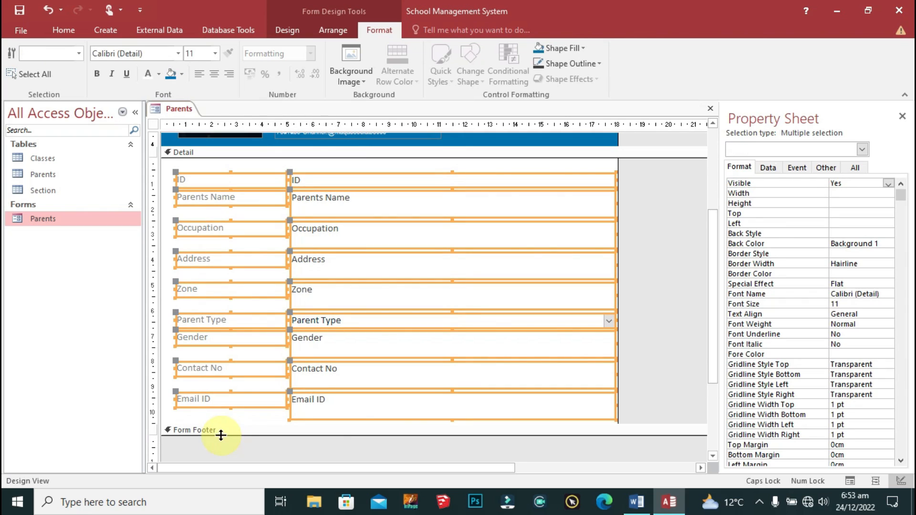
left_click(134, 56)
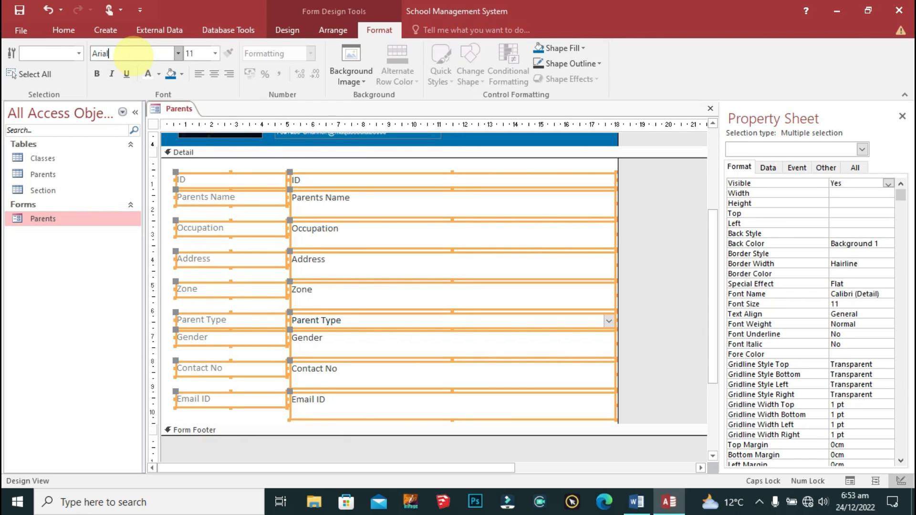
type("Arial")
key("Return")
left_click(352, 165)
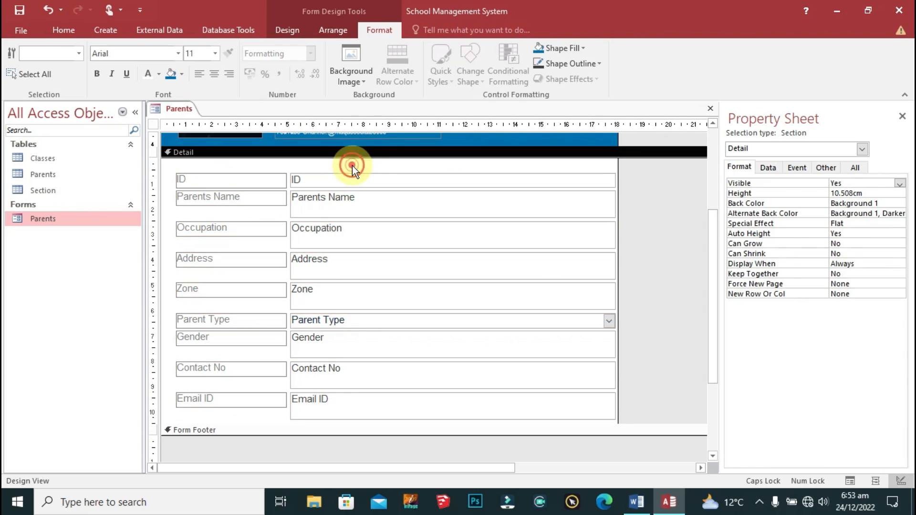
left_click(348, 162)
Step: Make all Detail section labels and fields black
left_click_drag(348, 163, 217, 431)
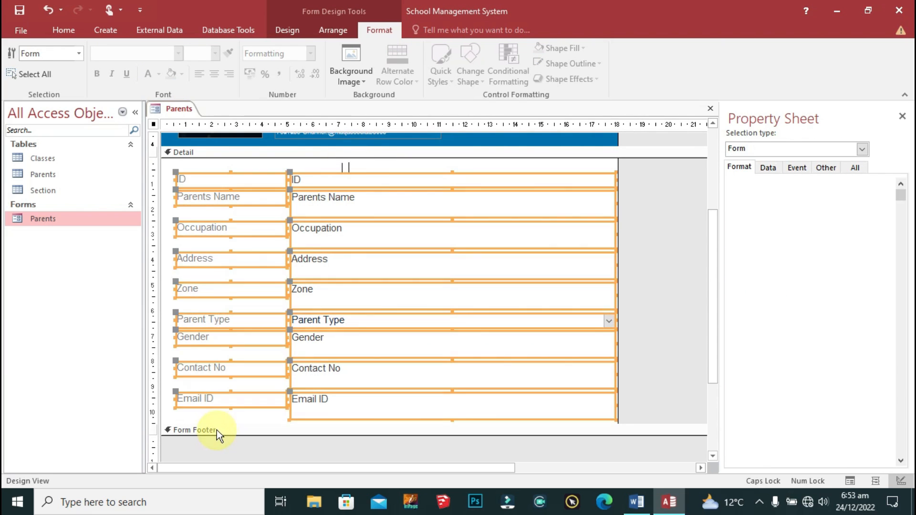
left_click(158, 75)
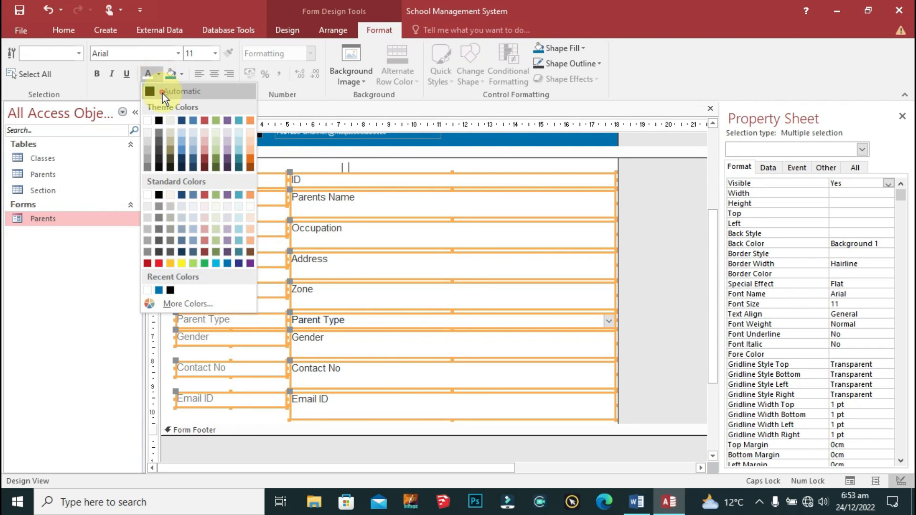
left_click(160, 123)
left_click(329, 167)
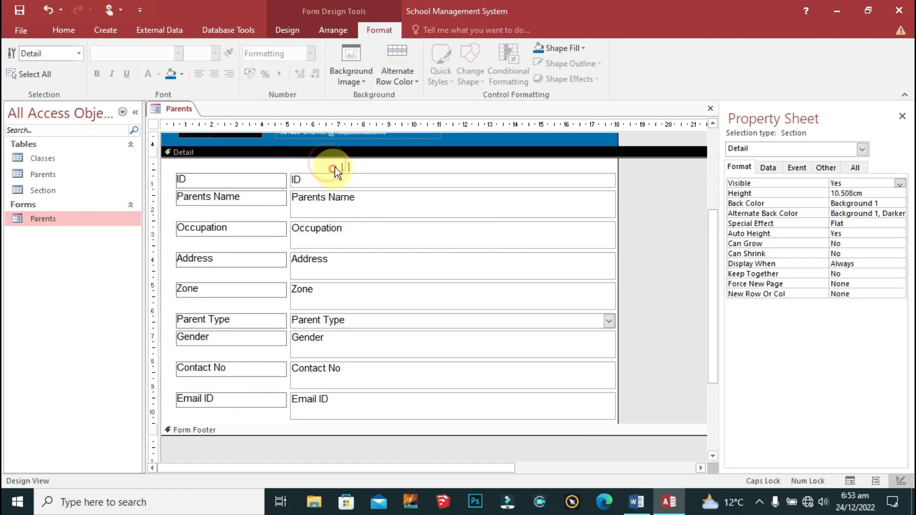
left_click(327, 163)
Step: Left-align the nine field boxes and size them To Fit and To Shortest
left_click_drag(327, 163, 301, 443)
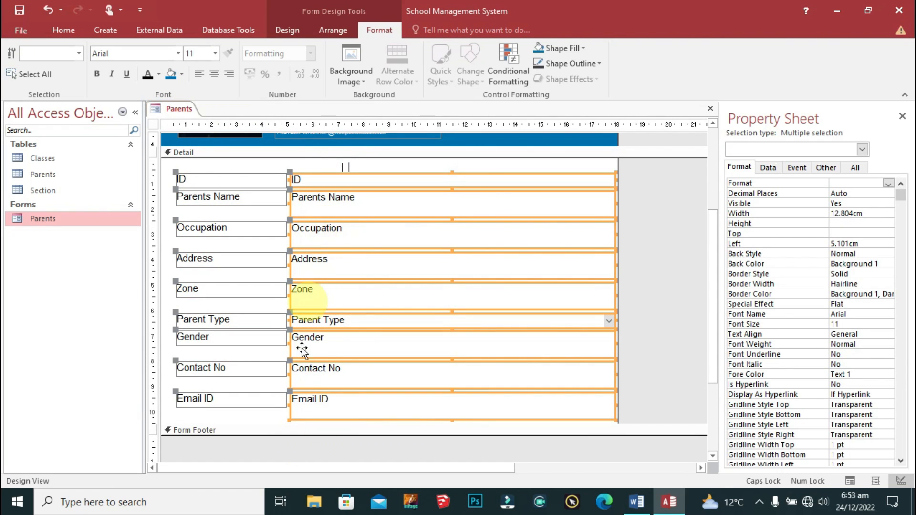
left_click(201, 74)
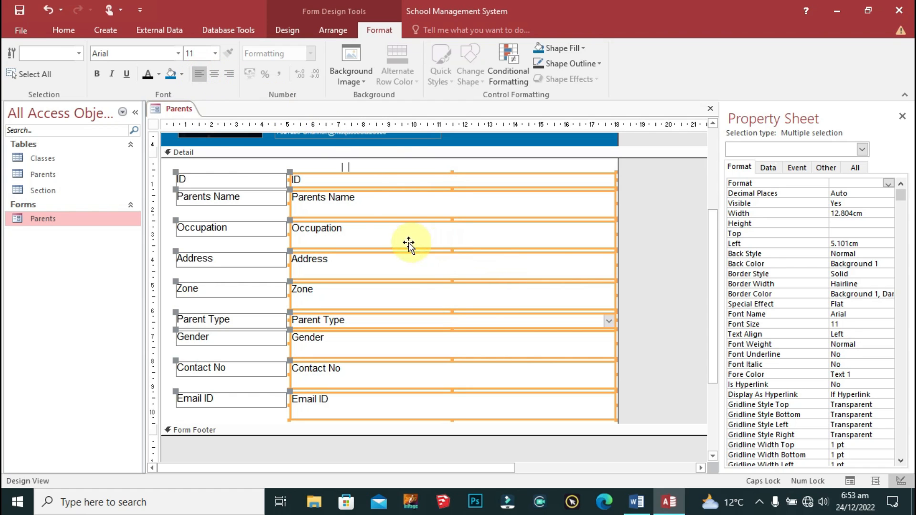
right_click(307, 177)
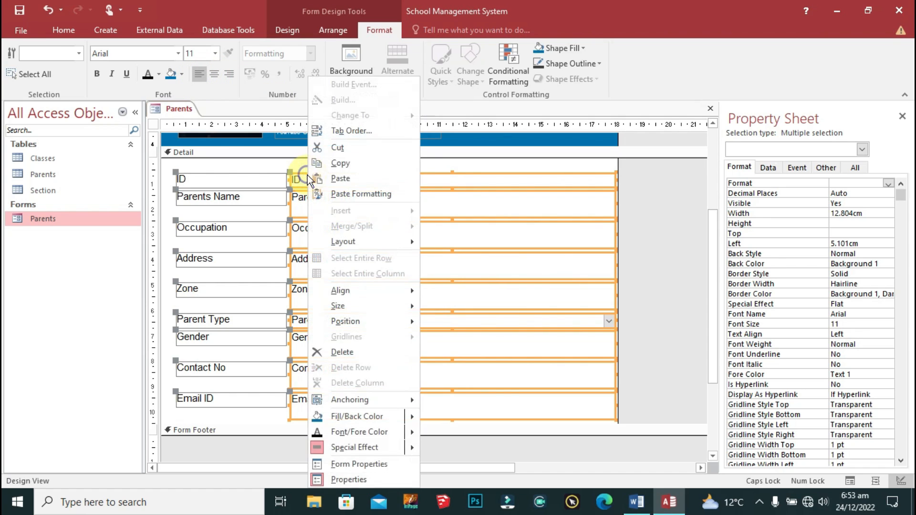
left_click(378, 308)
left_click(462, 308)
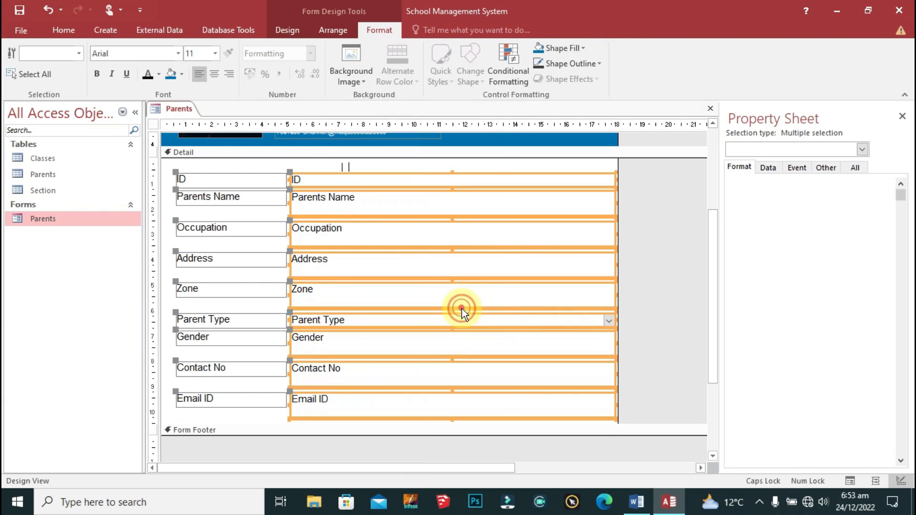
right_click(307, 177)
left_click(381, 310)
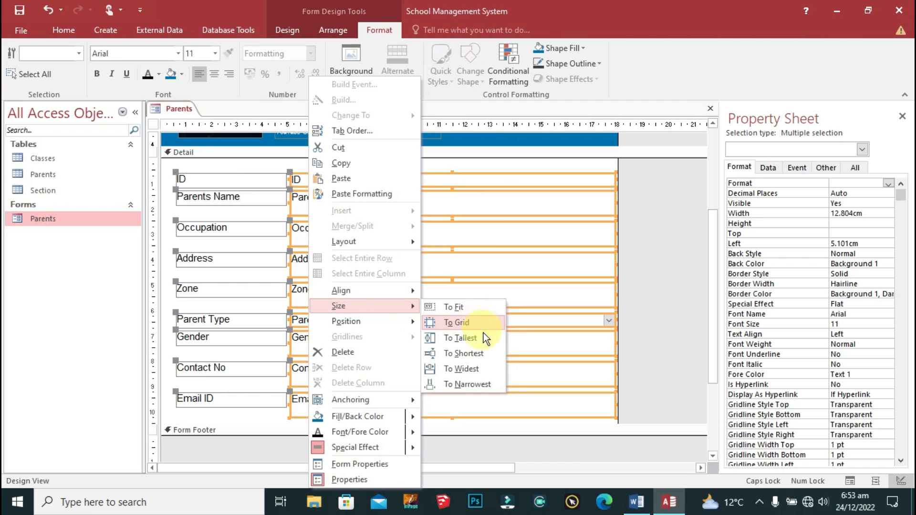
left_click(486, 355)
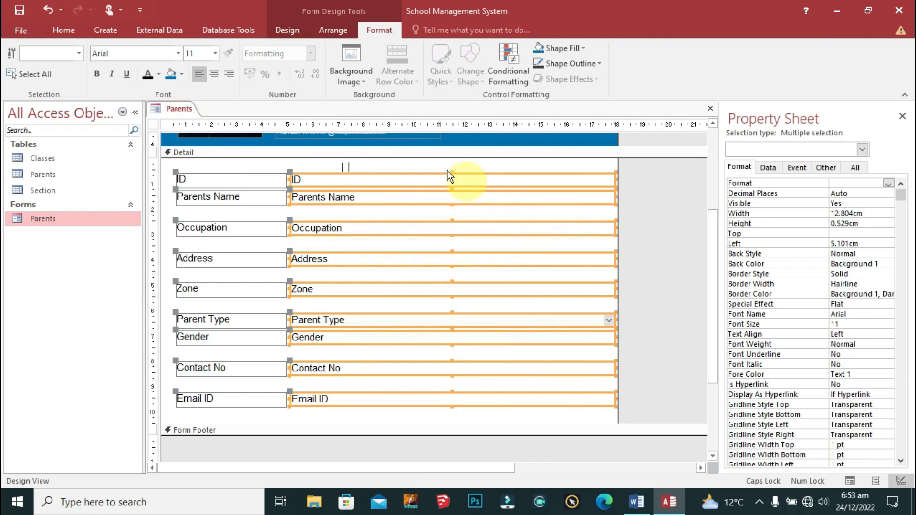
right_click(357, 177)
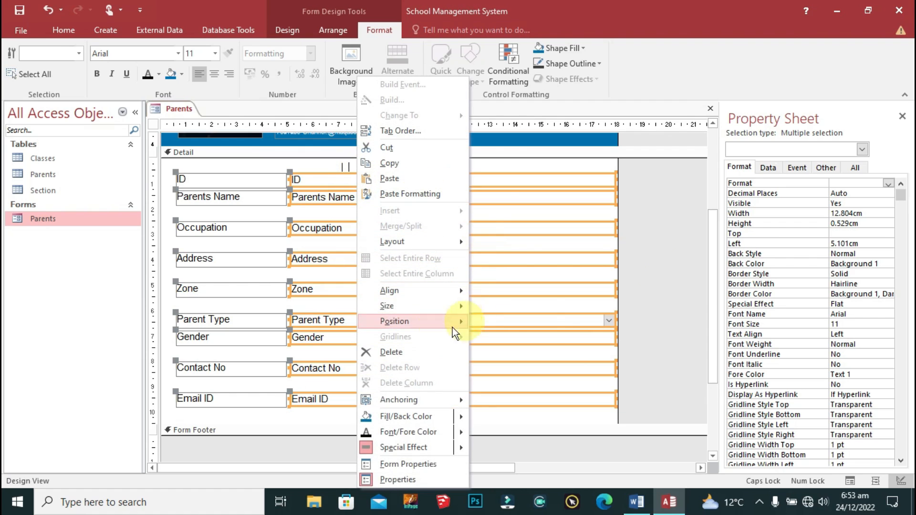
left_click(414, 302)
left_click(525, 366)
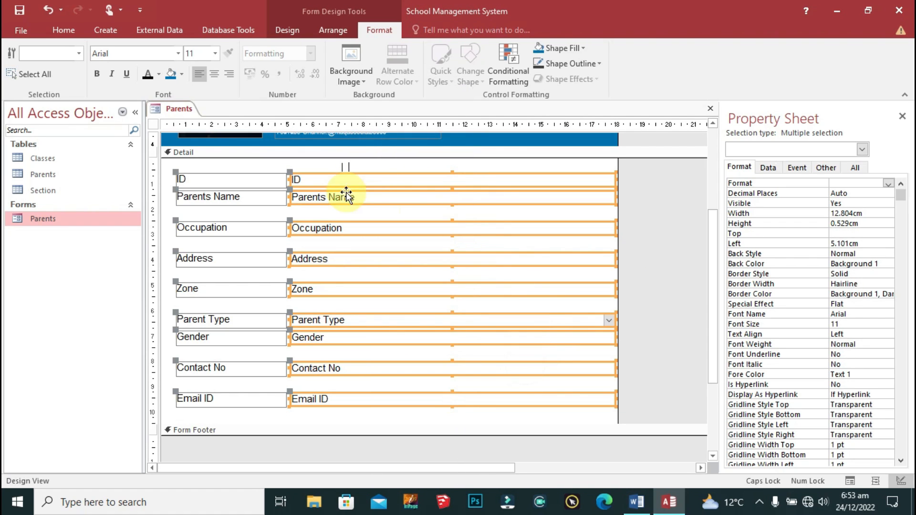
left_click(308, 169)
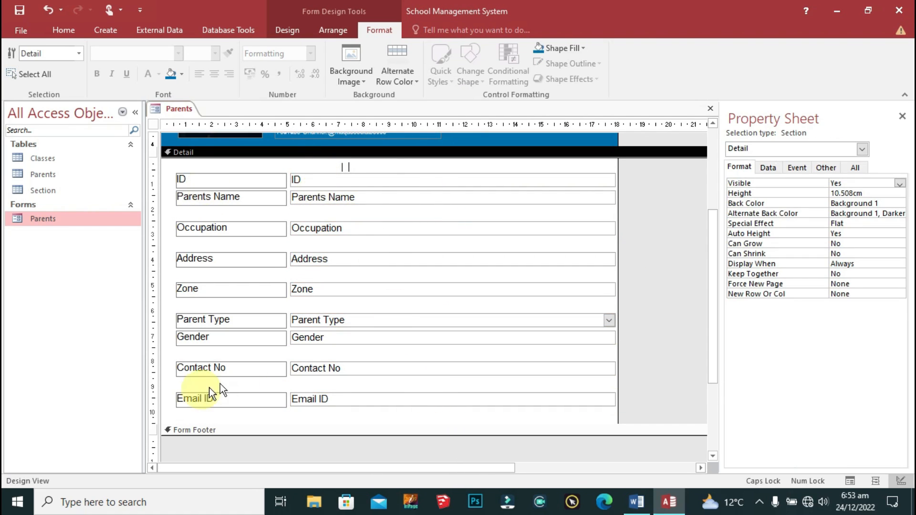
Step: Nudge the rows from Parents Name through Address to close the gaps between them
left_click(527, 324)
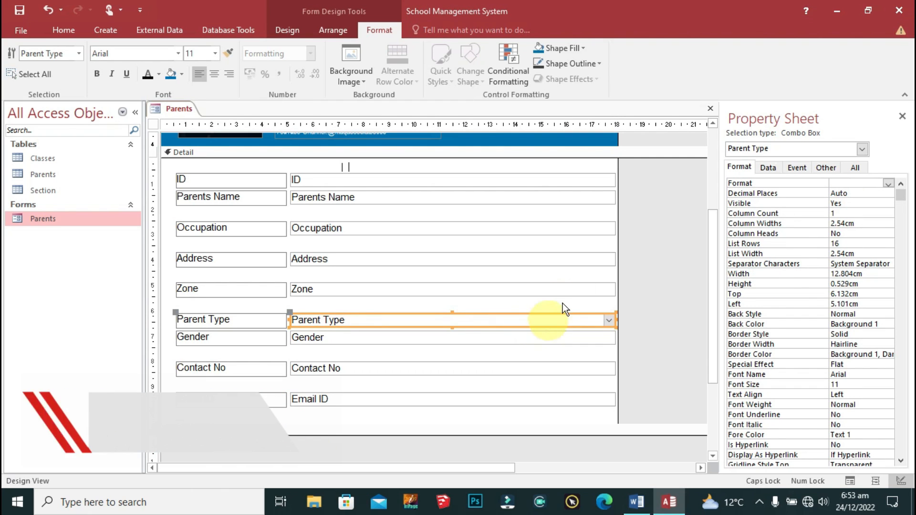
left_click(639, 264)
left_click_drag(318, 214, 255, 400)
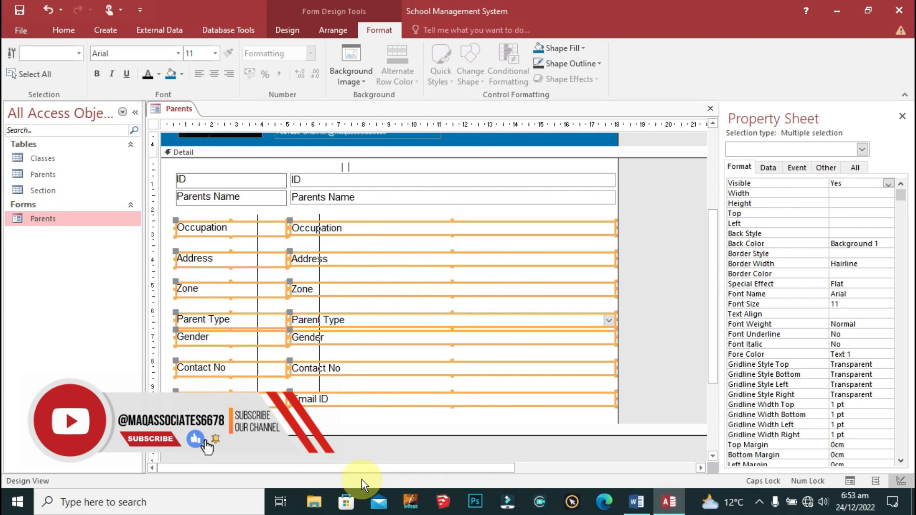
key("Up")
key("Up")
key("Up")
key("Up")
key("Up")
left_click_drag(333, 416, 231, 198)
key("Down")
left_click_drag(345, 416, 245, 219)
key("Down")
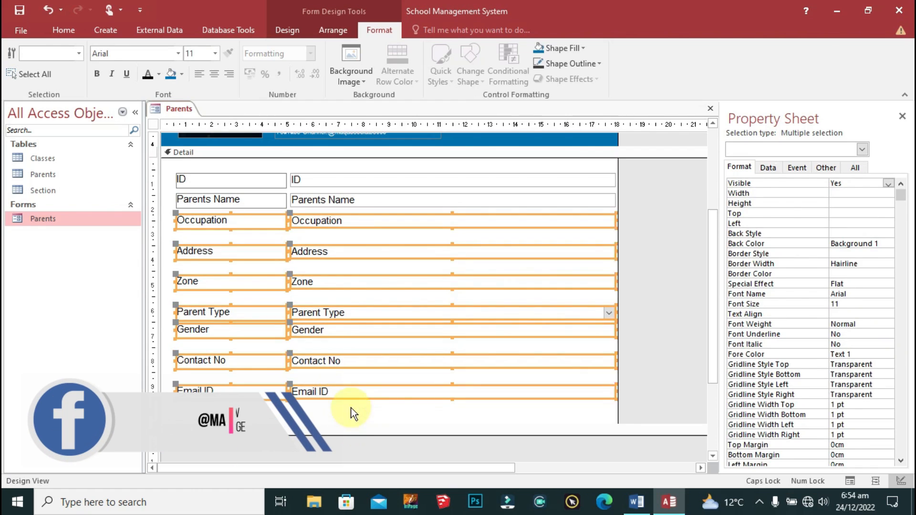
left_click_drag(354, 421, 257, 252)
key("Up")
Step: Move the Zone through Email ID rows up so all rows are evenly spaced
left_click_drag(396, 416, 257, 261)
key("Up")
left_click_drag(339, 403, 244, 286)
key("Up")
key("Up")
key("Up")
key("Up")
left_click_drag(372, 405, 242, 299)
key("Down")
left_click_drag(327, 417, 258, 328)
key("Up")
key("Up")
key("Up")
key("Up")
left_click_drag(345, 400, 261, 343)
key("Up")
key("Up")
key("Up")
key("Up")
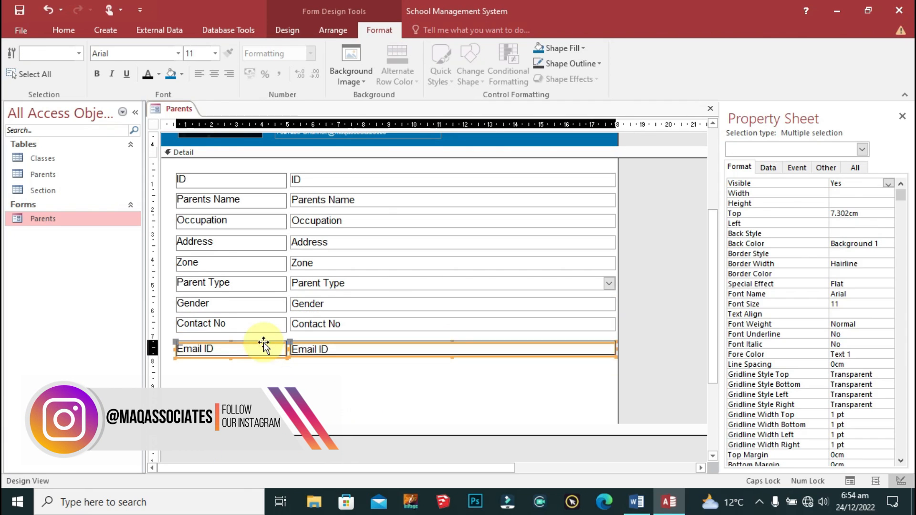
left_click(406, 402)
left_click_drag(636, 166, 599, 394)
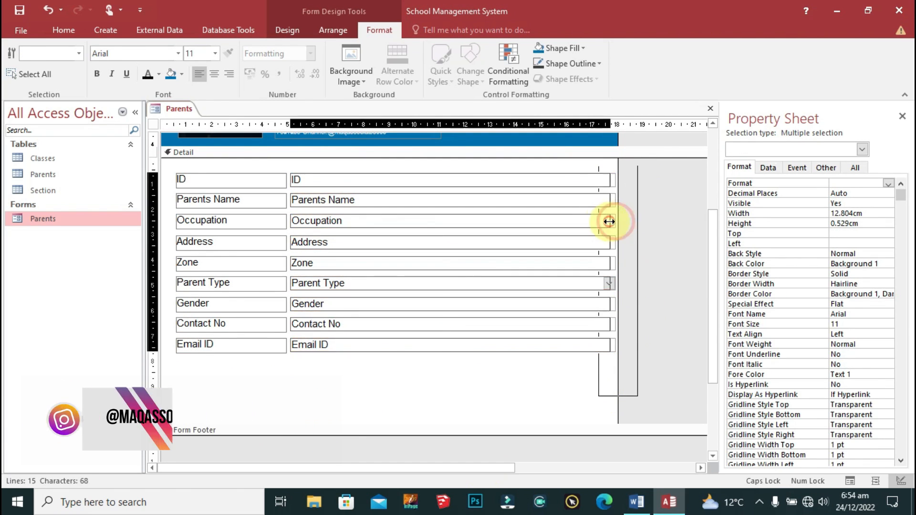
left_click(419, 362)
scroll(505, 415, "up", 2)
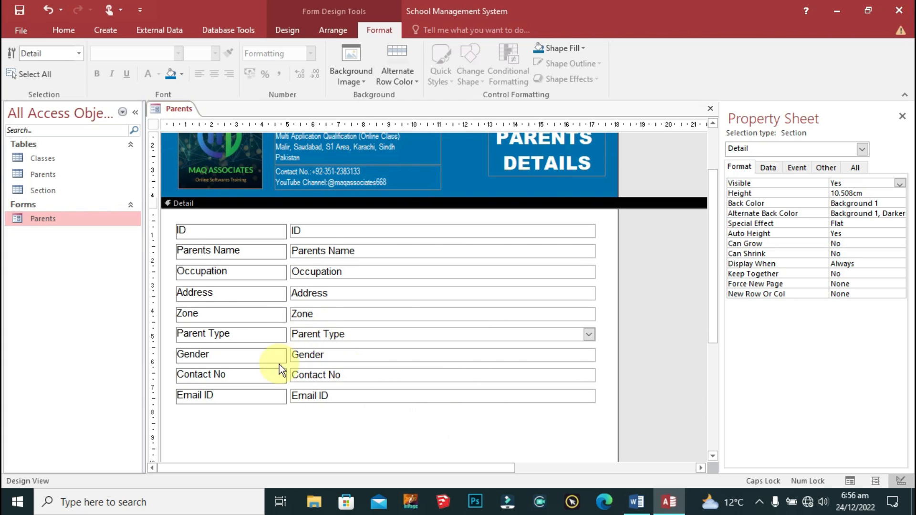
Step: Draw a rectangle below the Email ID row reaching the form's left edge
left_click(108, 31)
left_click(370, 30)
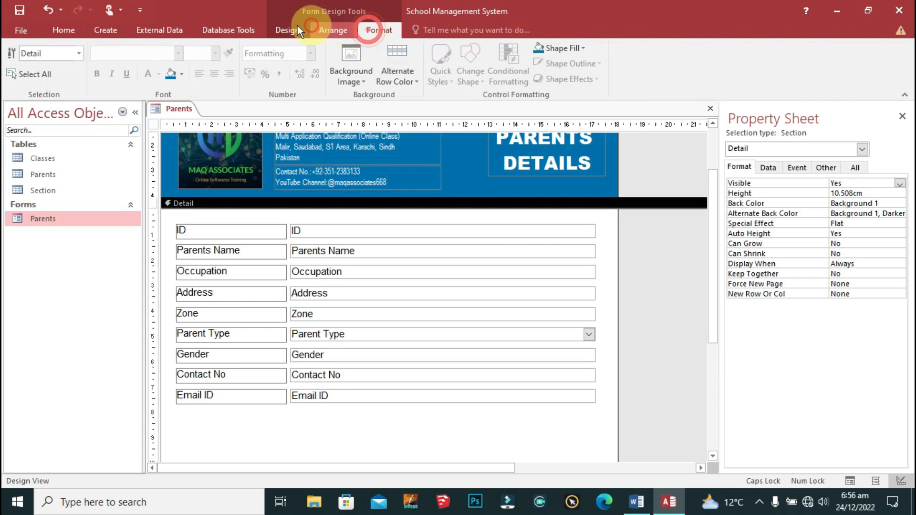
left_click(288, 30)
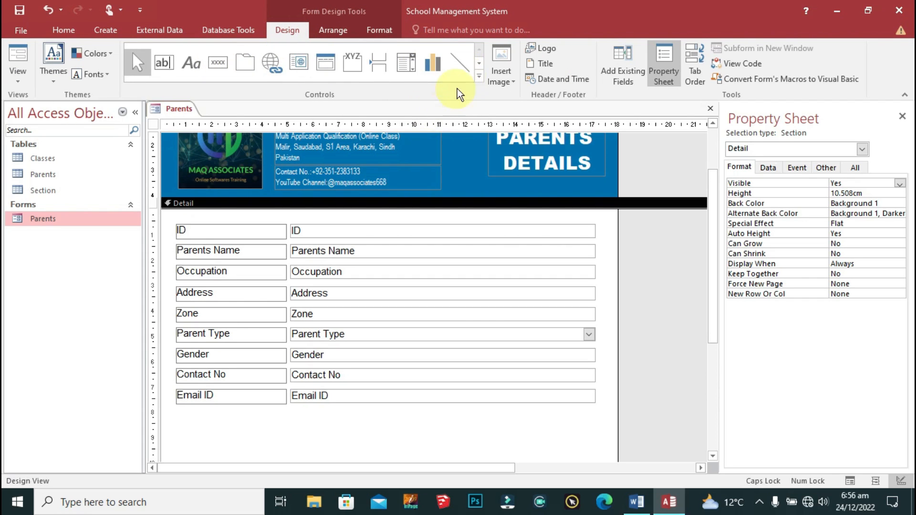
left_click(478, 75)
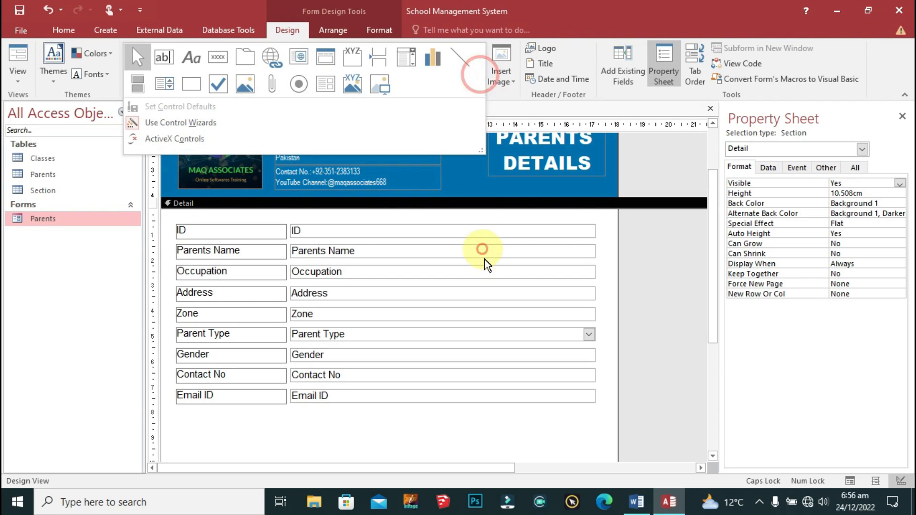
left_click(190, 86)
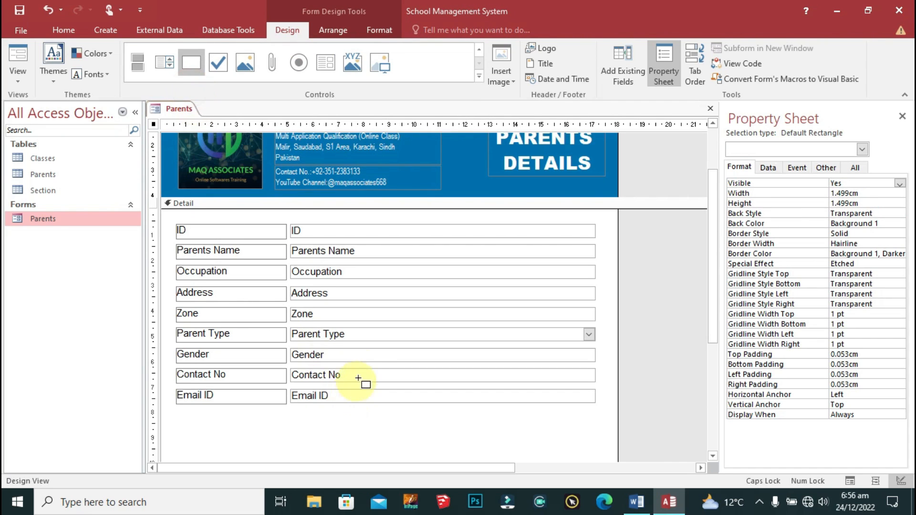
scroll(360, 372, "down", 3)
left_click_drag(165, 283, 618, 335)
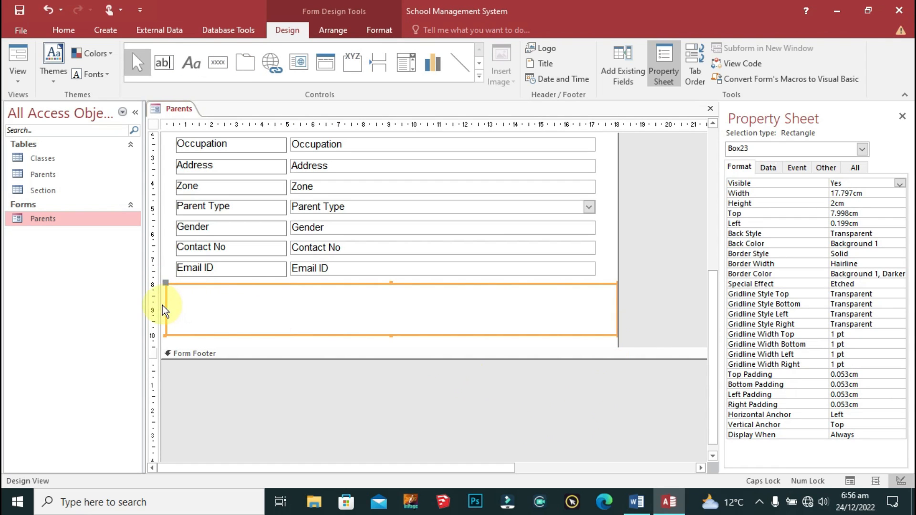
left_click_drag(167, 309, 154, 308)
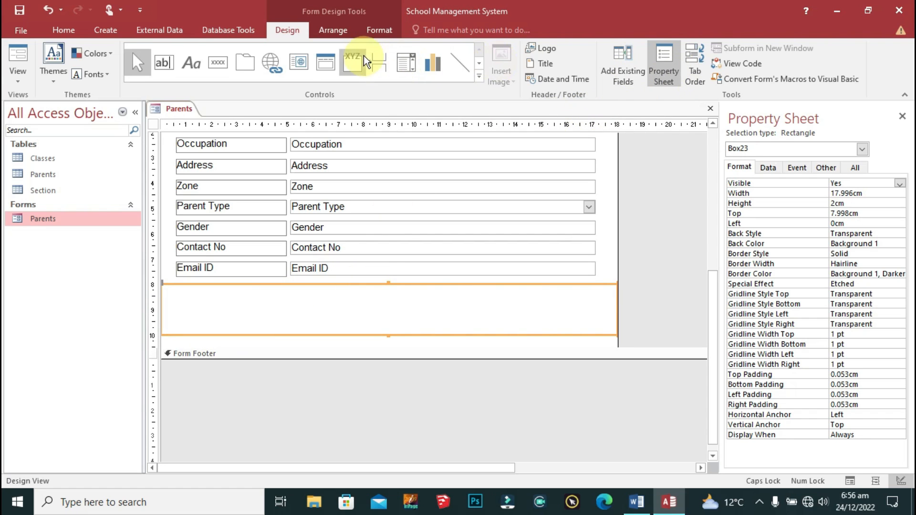
Step: Fill the rectangle with blue using Shape Fill
left_click(371, 34)
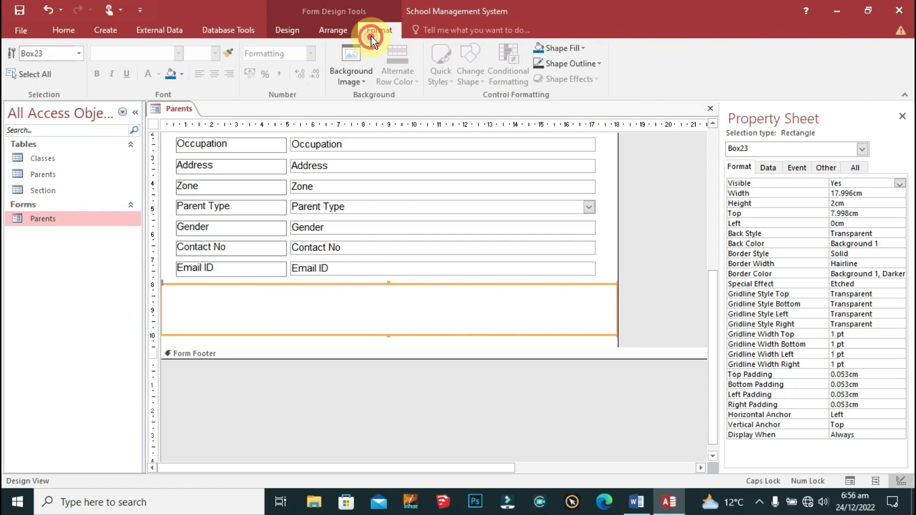
left_click(536, 48)
left_click(557, 45)
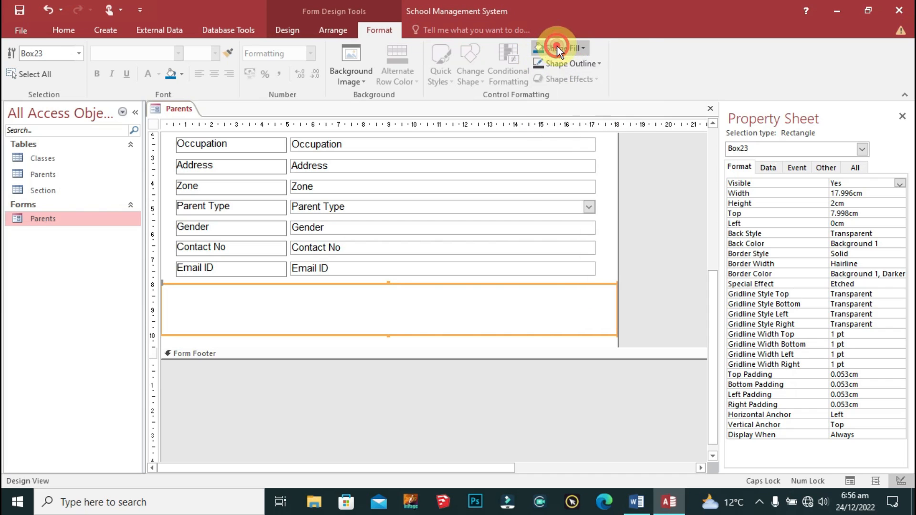
left_click(559, 45)
left_click(559, 46)
left_click(580, 47)
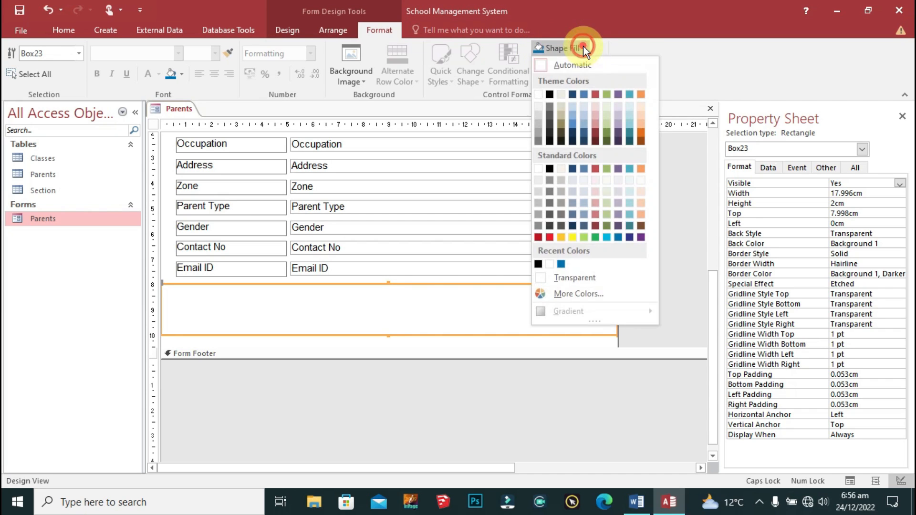
left_click(561, 265)
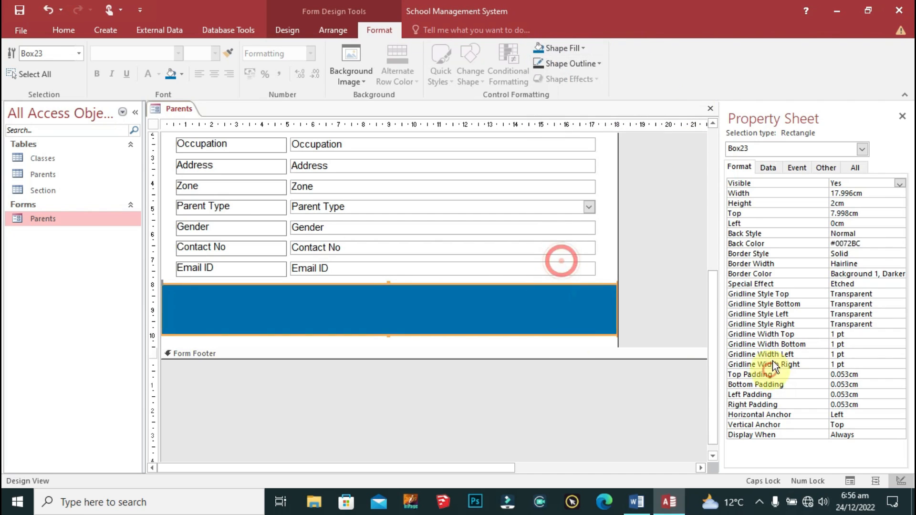
Step: Raise the Detail section's bottom edge to end just under the blue rectangle
left_click(523, 343)
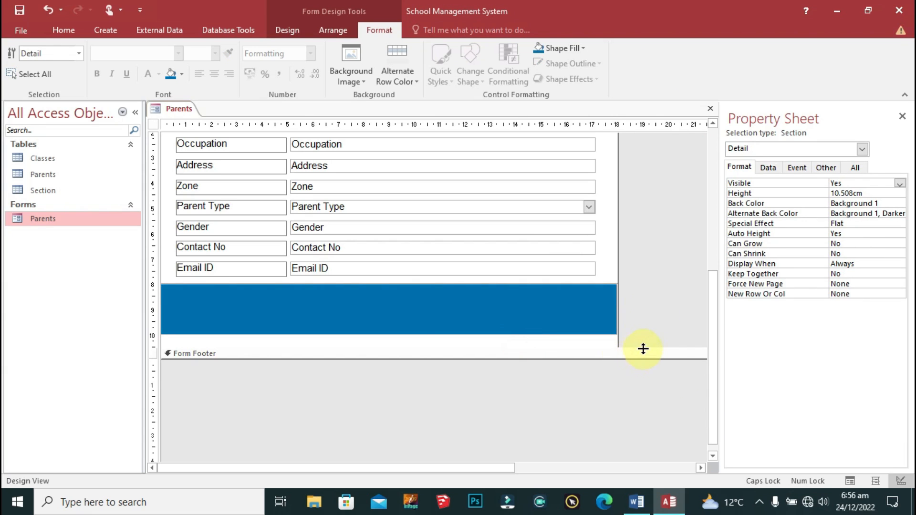
left_click_drag(640, 331, 640, 333)
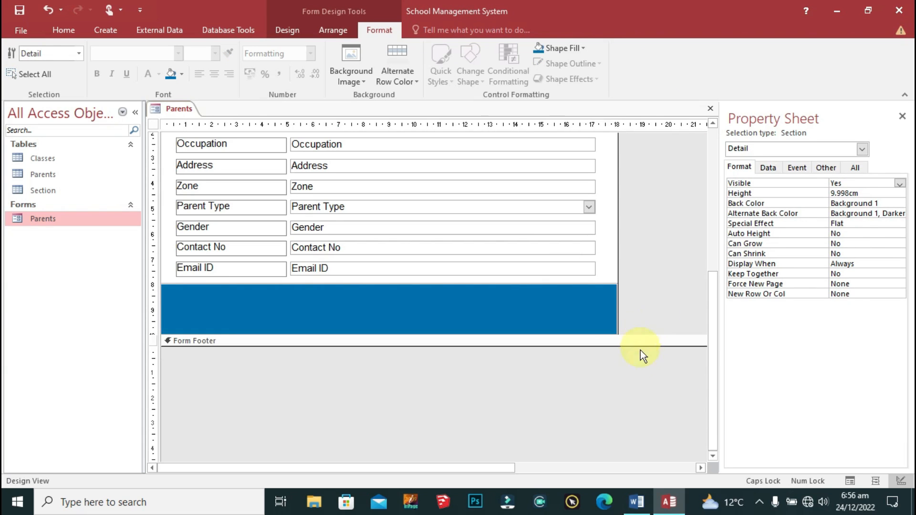
scroll(608, 334, "up", 3)
scroll(608, 333, "down", 1)
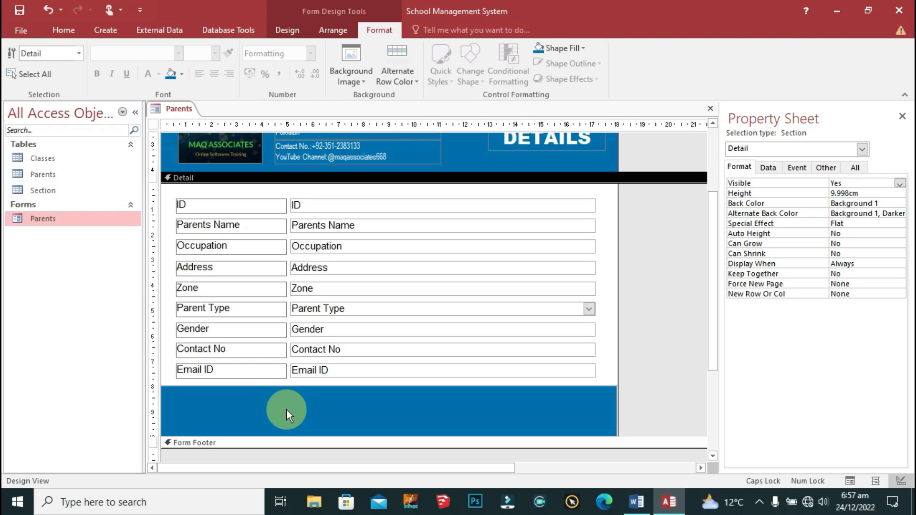
Step: Place a text button on the blue band that runs the Add New Record record operation, captioned Add Record
left_click(282, 31)
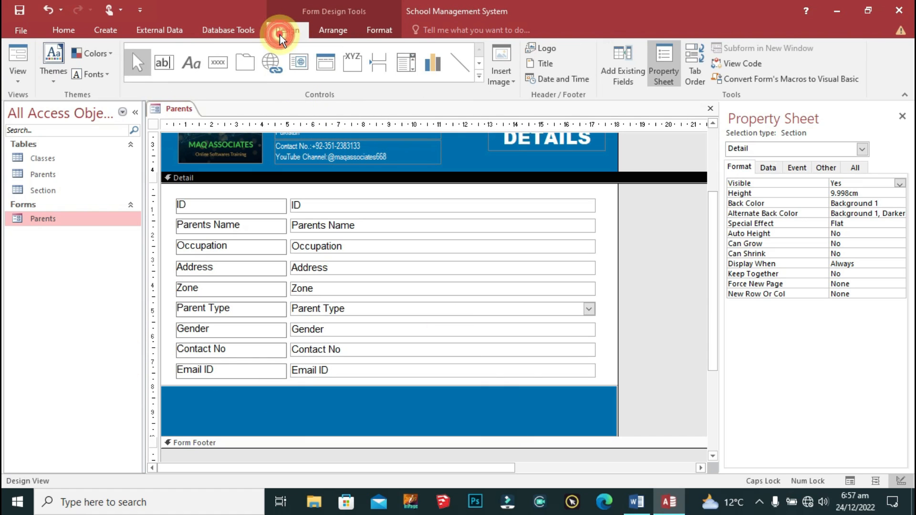
left_click(220, 64)
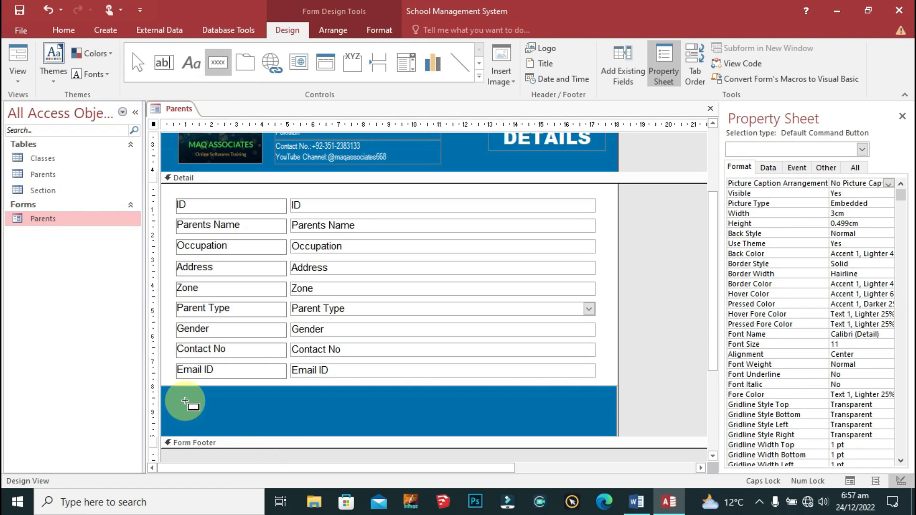
left_click(185, 402)
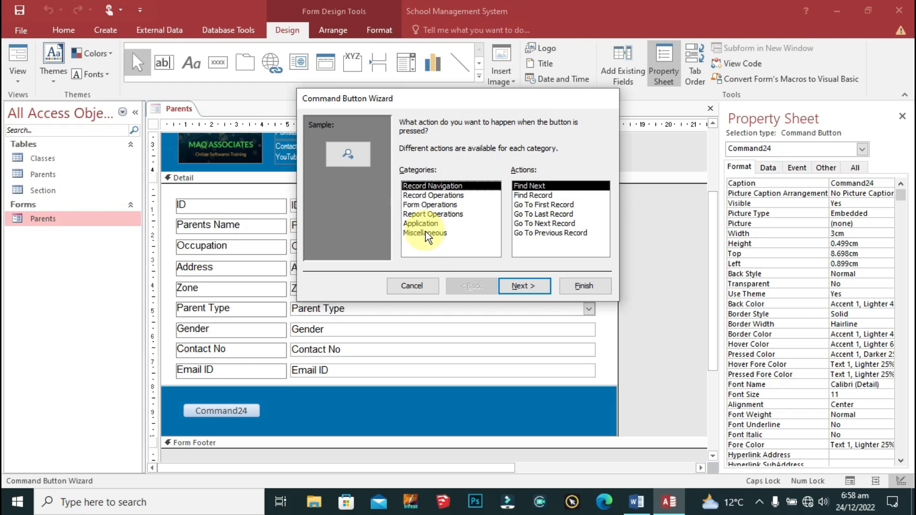
left_click(456, 195)
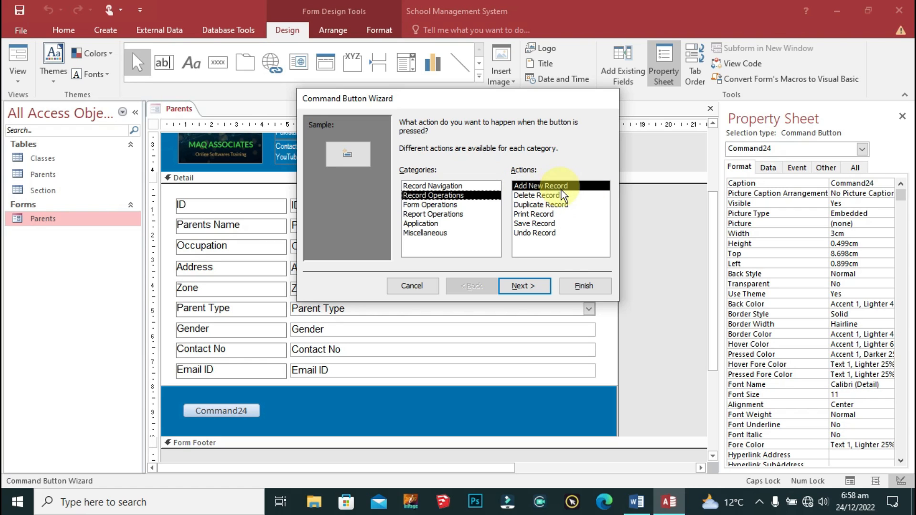
left_click(524, 287)
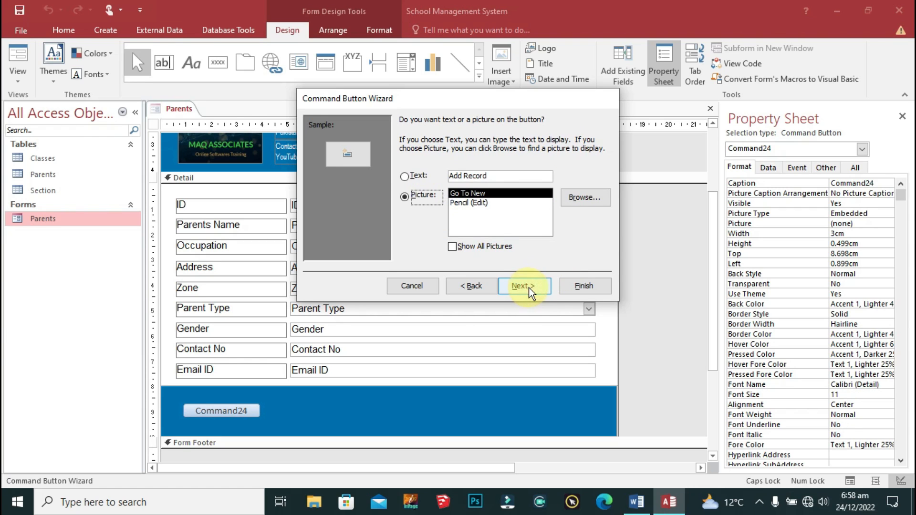
left_click(418, 176)
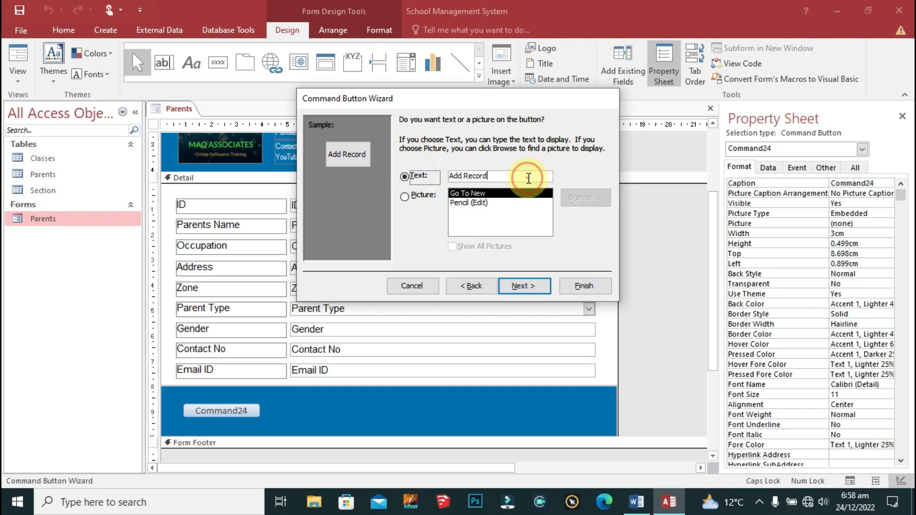
left_click(538, 284)
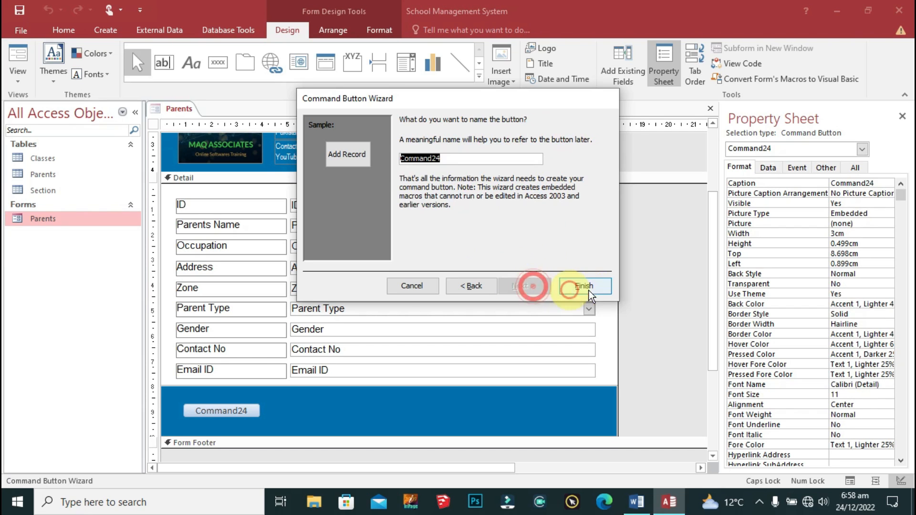
left_click(595, 289)
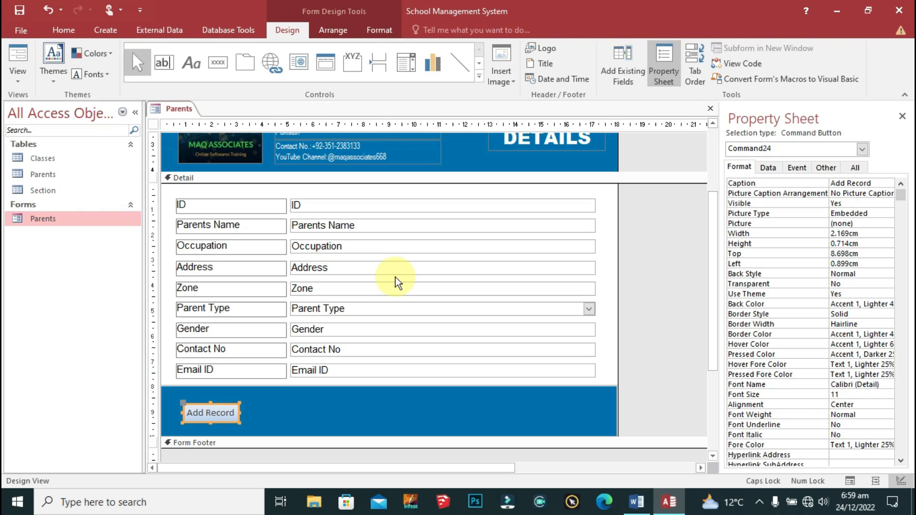
left_click(218, 62)
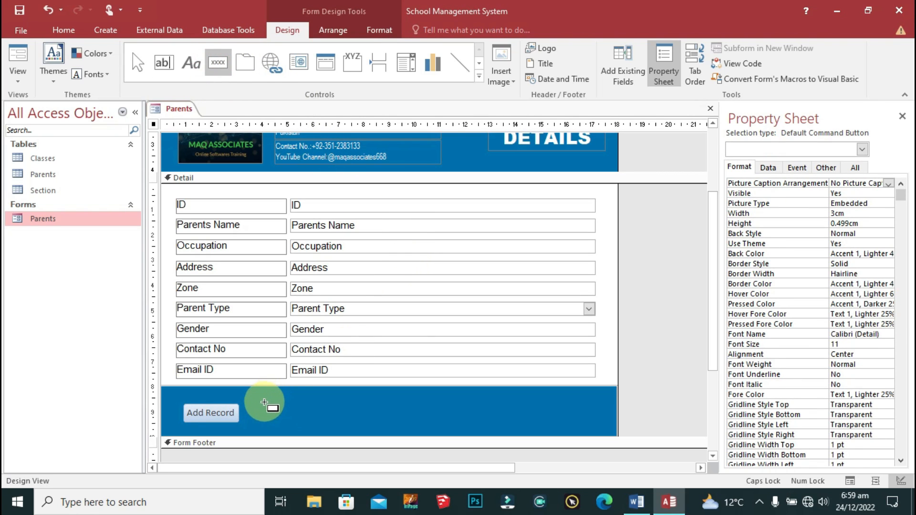
Step: Draw a text button beside Add Record that runs the Refresh Form Data form operation
left_click_drag(261, 405, 339, 419)
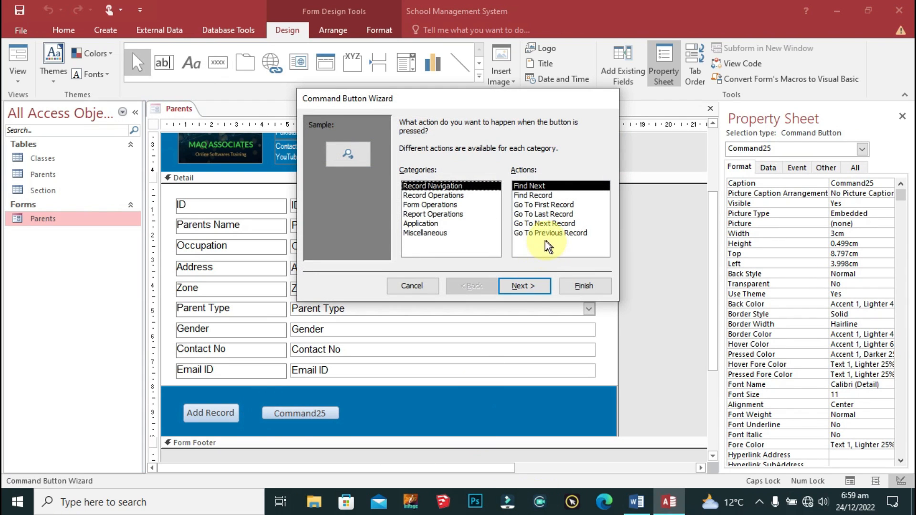
left_click(444, 196)
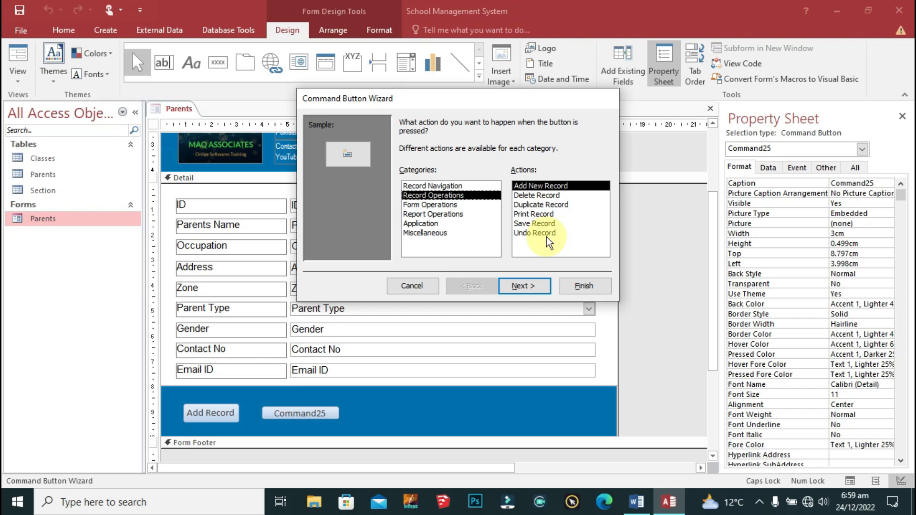
left_click(445, 204)
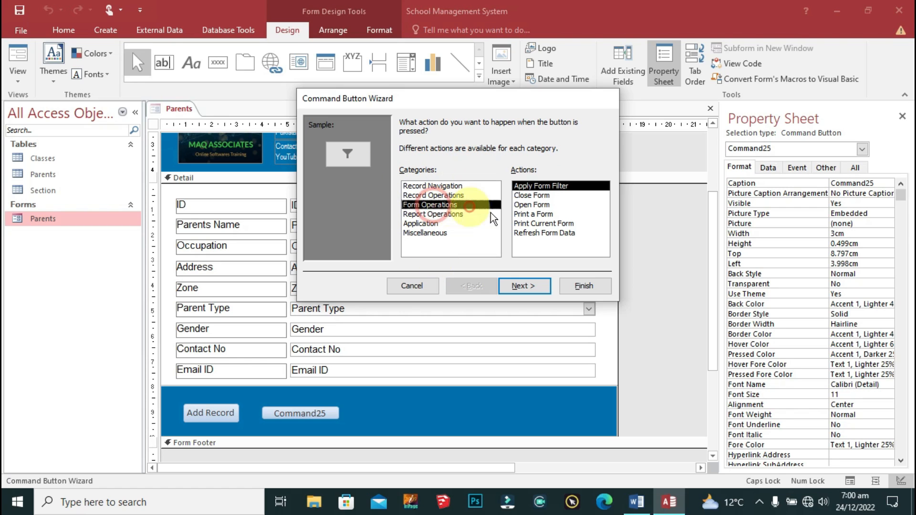
left_click(533, 234)
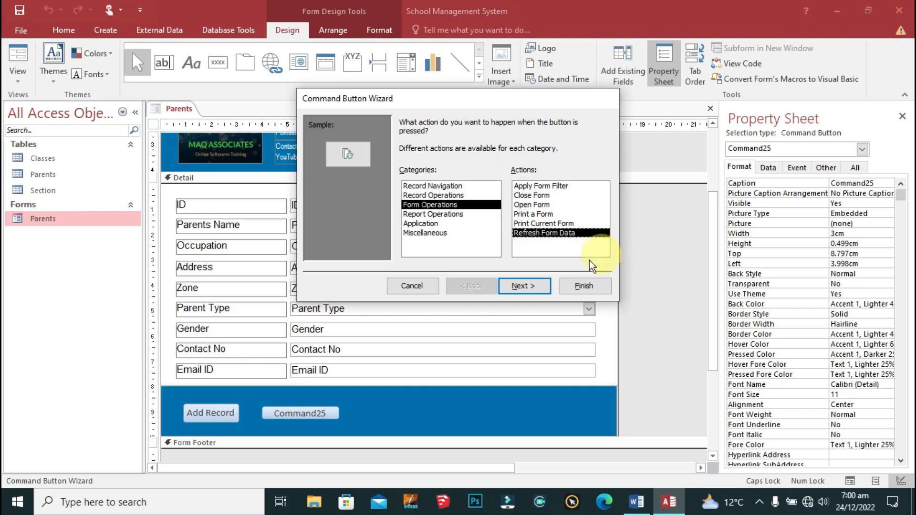
left_click(523, 285)
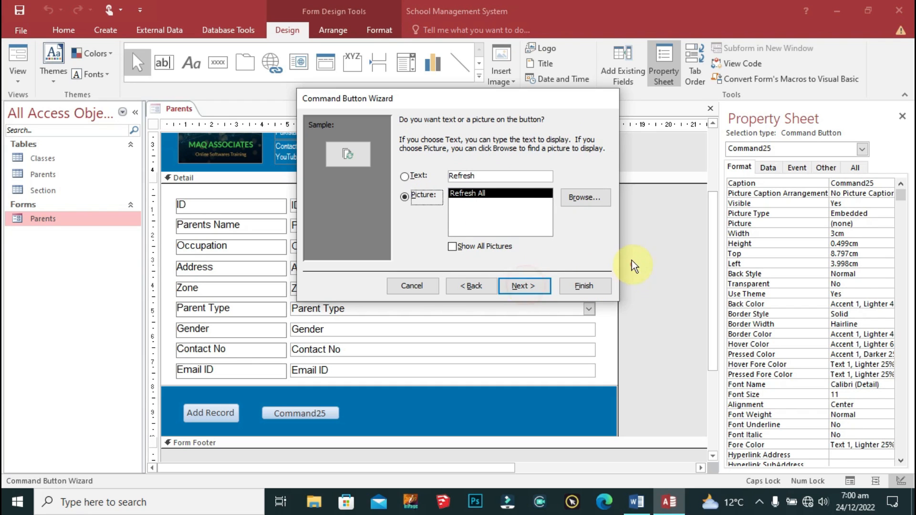
left_click(405, 177)
left_click(524, 286)
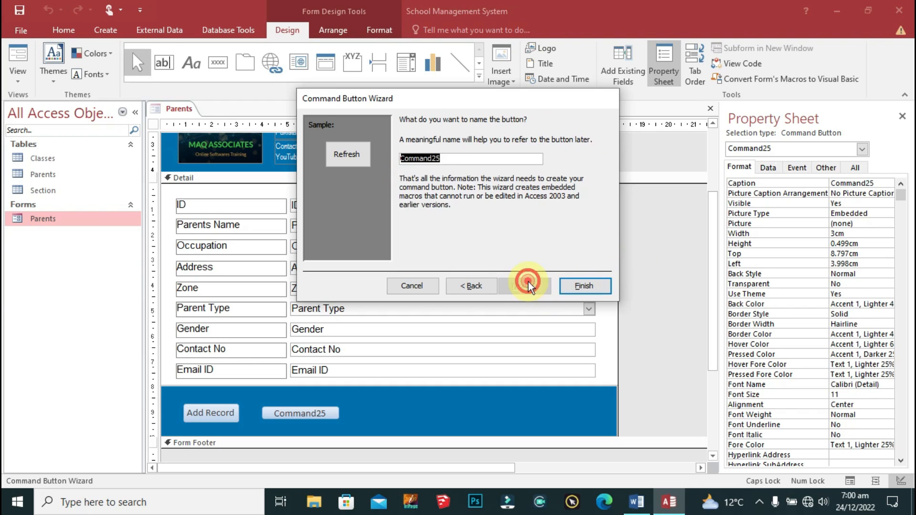
left_click(582, 285)
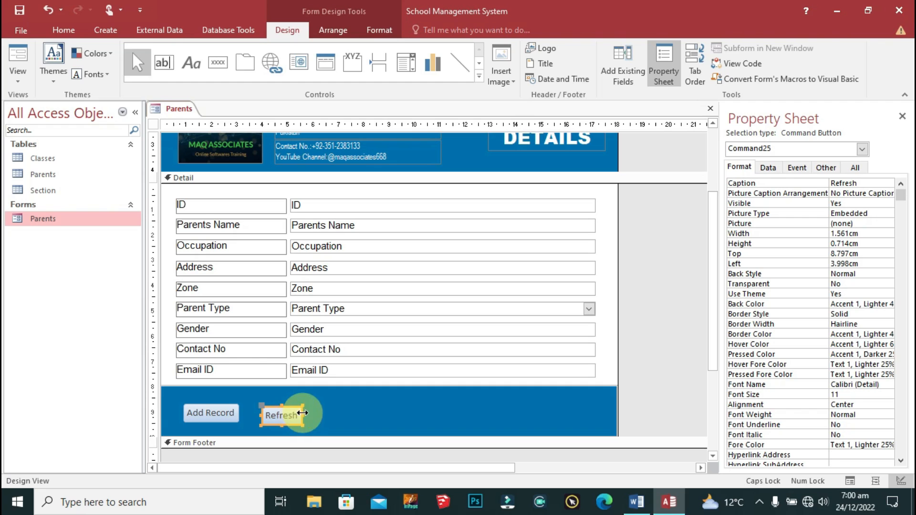
Step: Change the new button's caption from Refresh to Save
left_click(292, 416)
double_click(292, 416)
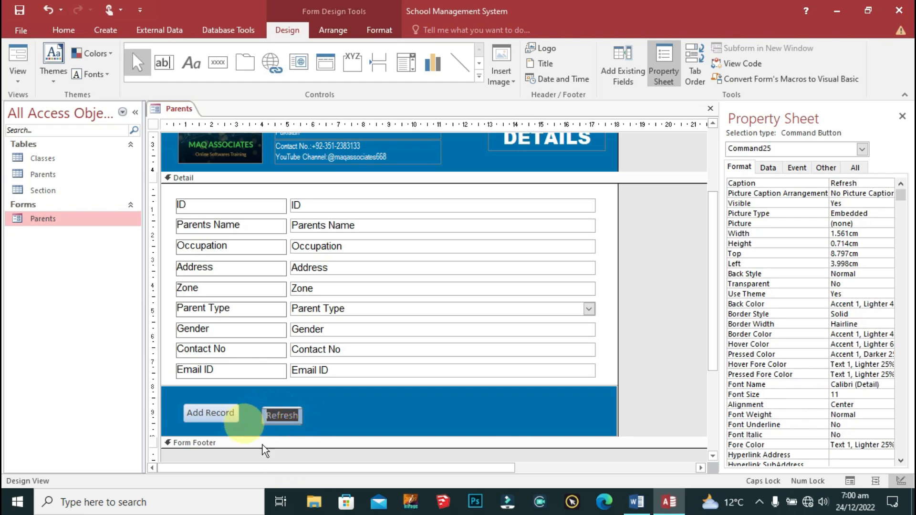
type("sA")
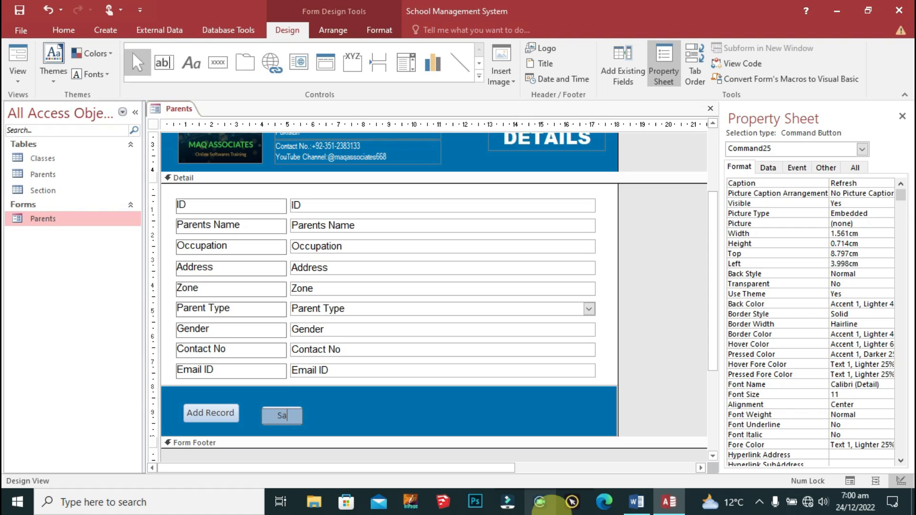
mouse_move(637, 502)
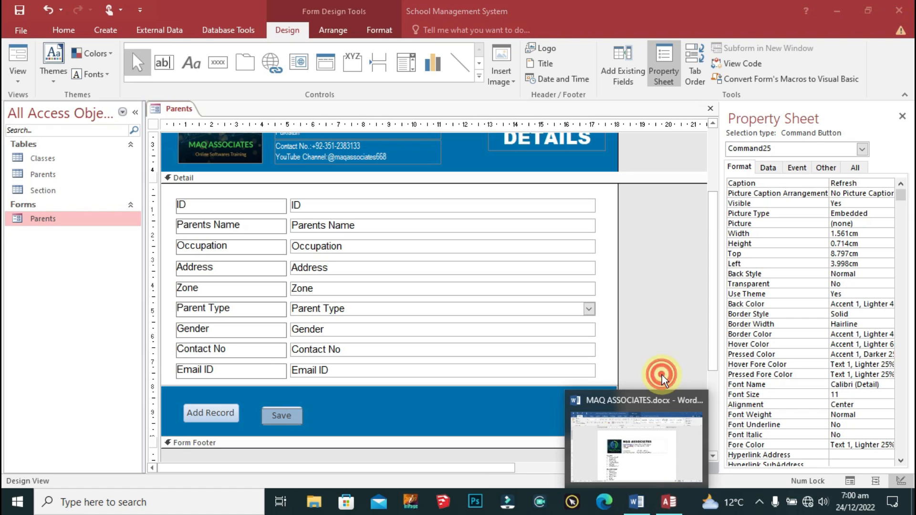
left_click(451, 409)
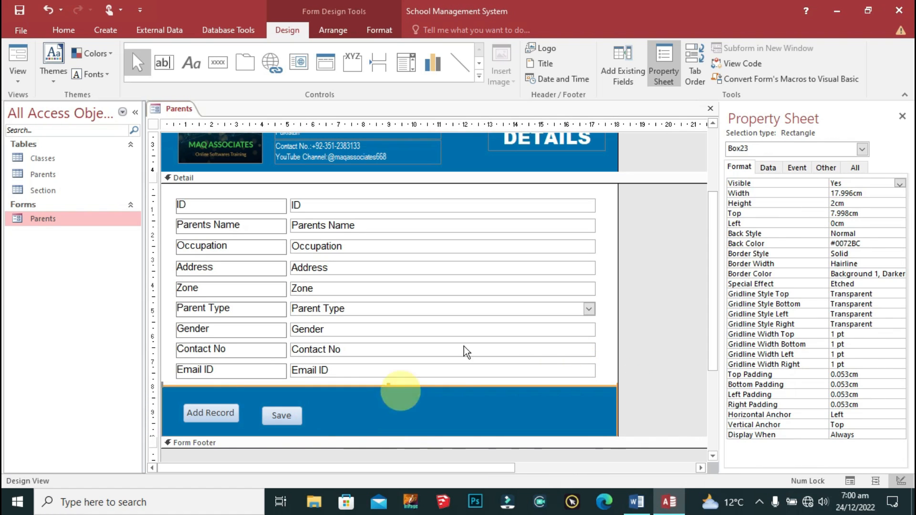
Step: Add a third text button on the blue band that runs the Delete Record operation
left_click(218, 62)
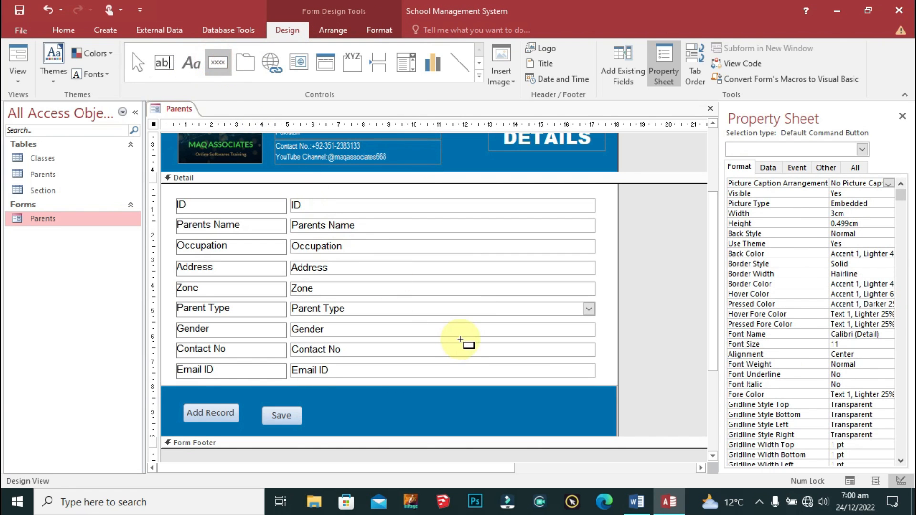
left_click(333, 409)
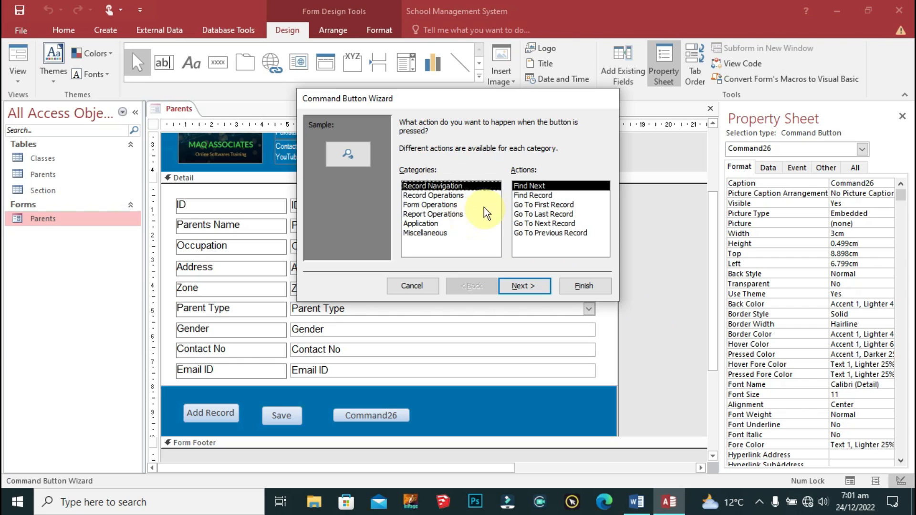
left_click(458, 195)
left_click(549, 195)
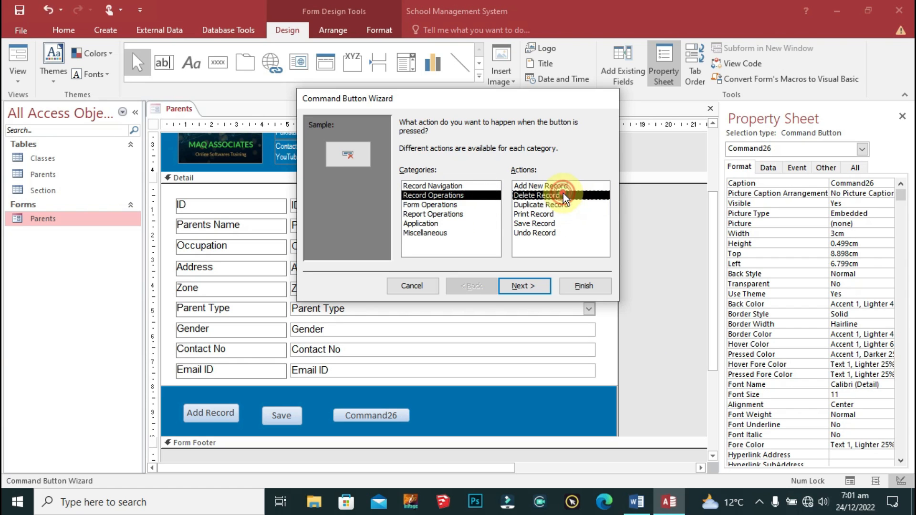
left_click(545, 286)
left_click(405, 176)
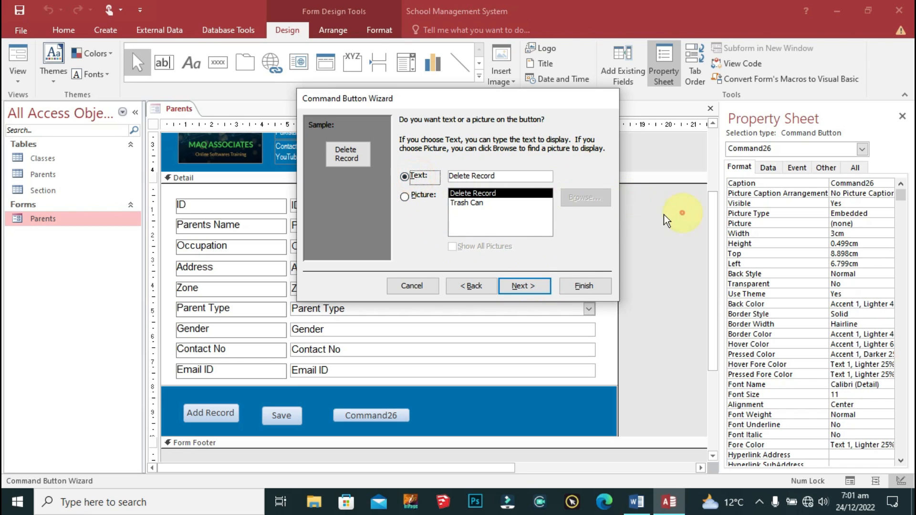
left_click(592, 289)
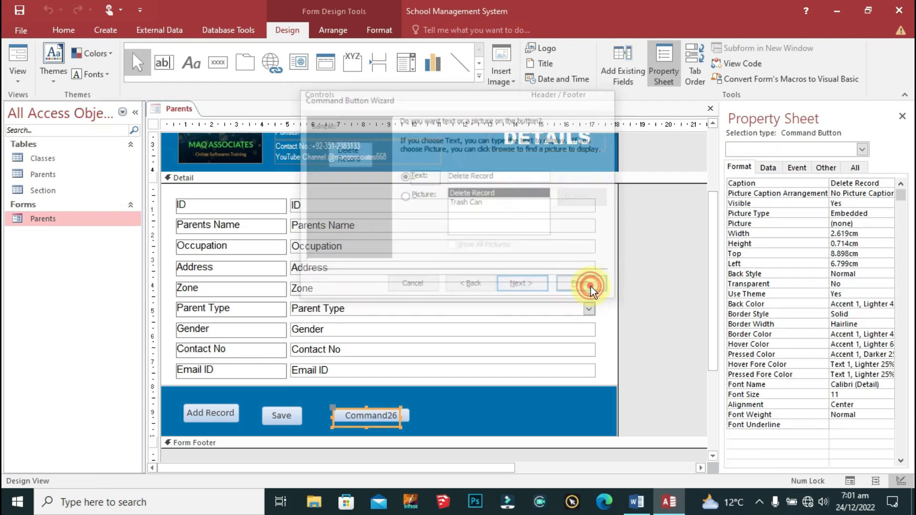
Step: Select the Delete Record, Save and Add Record buttons together for formatting
left_click_drag(430, 399, 273, 435)
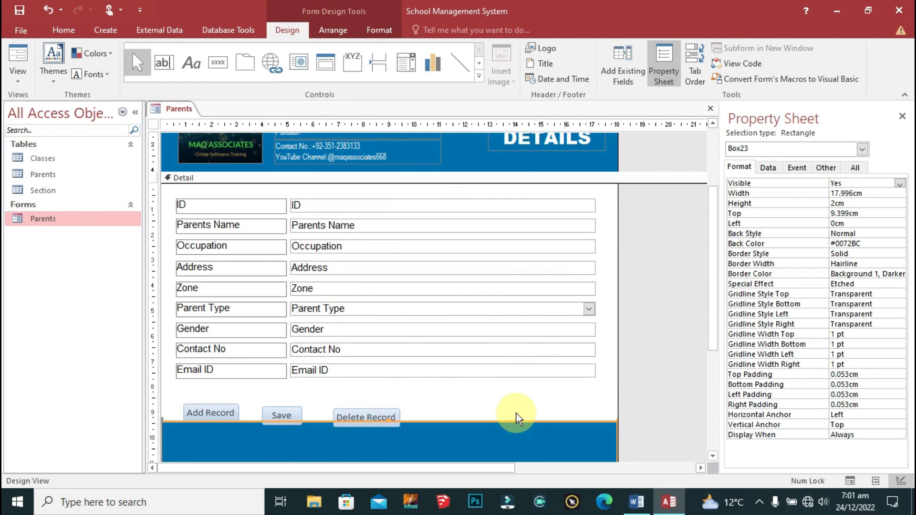
key("ctrl+z")
left_click(361, 423)
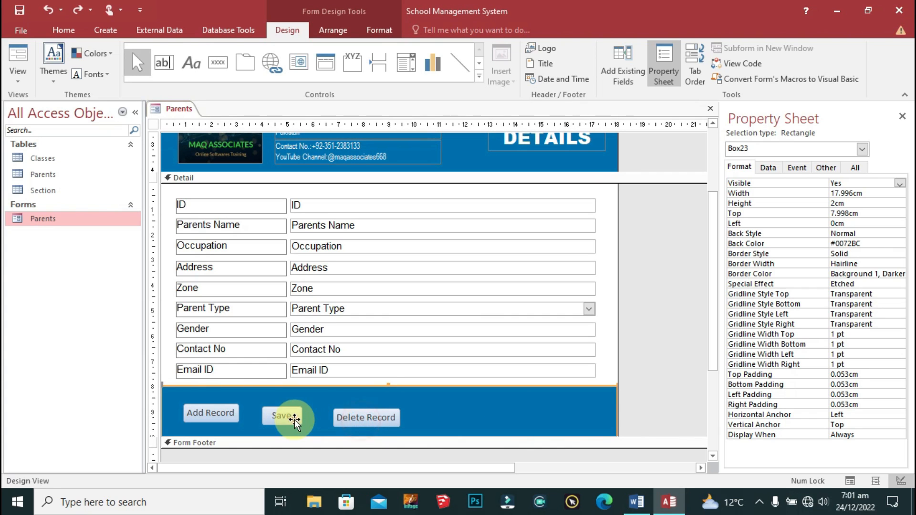
left_click(380, 367)
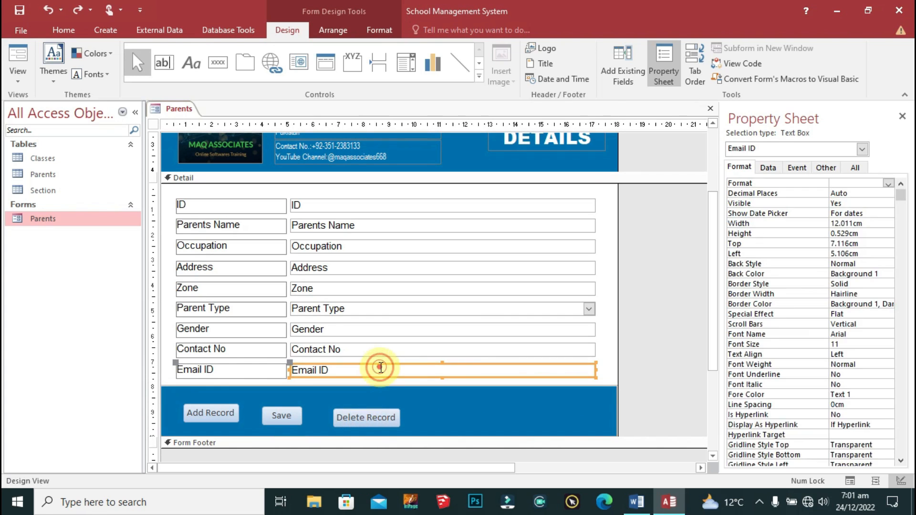
left_click(366, 418)
left_click(281, 416, "shift")
left_click(200, 417, "shift")
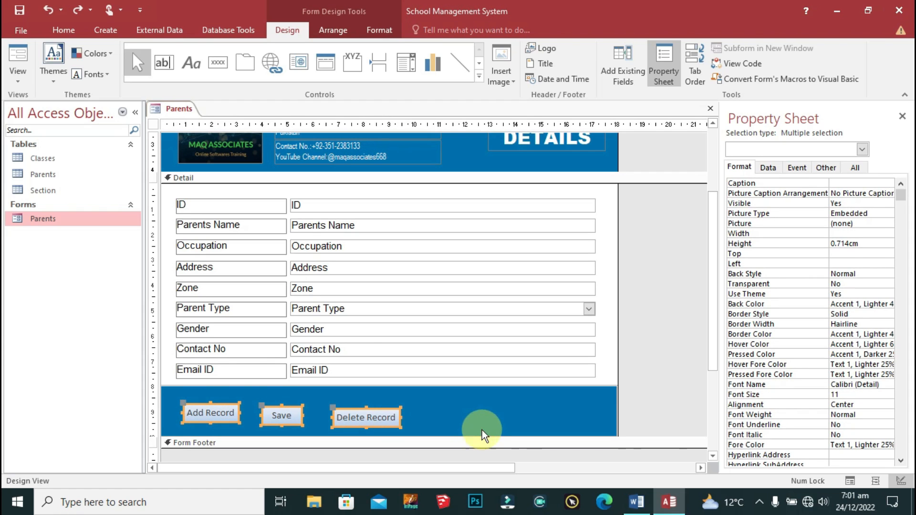
left_click(392, 33)
Step: Set the three buttons' font to Arial with Text 1 font colour
left_click(163, 55)
type("A")
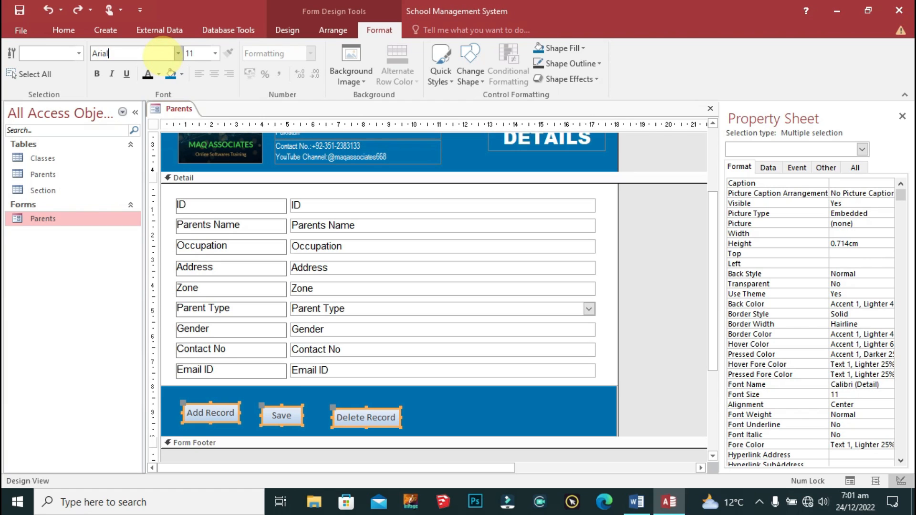
type("rial")
key("Return")
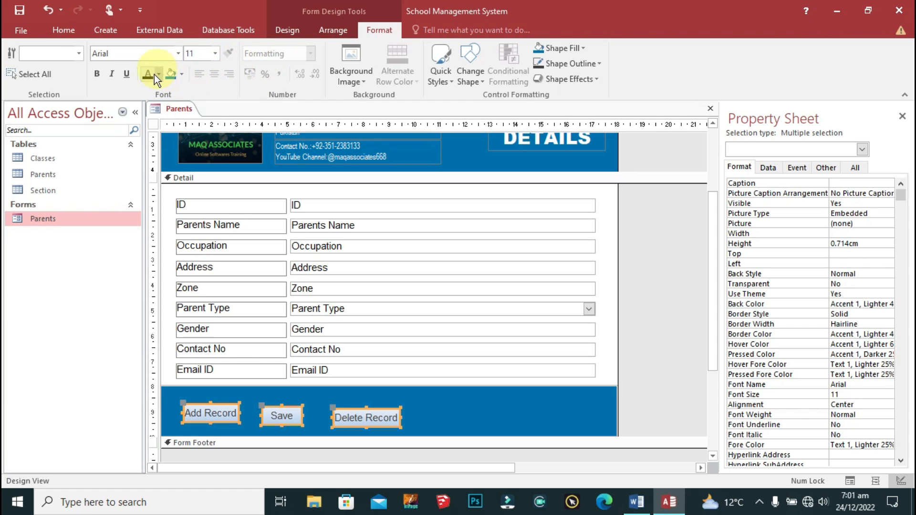
left_click(150, 74)
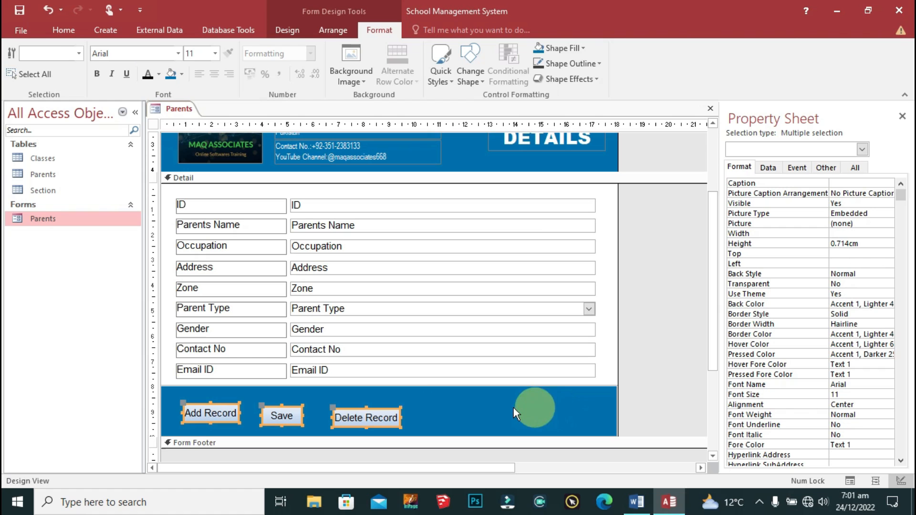
Step: Move the Delete Record button to the right end of the footer
left_click(419, 370)
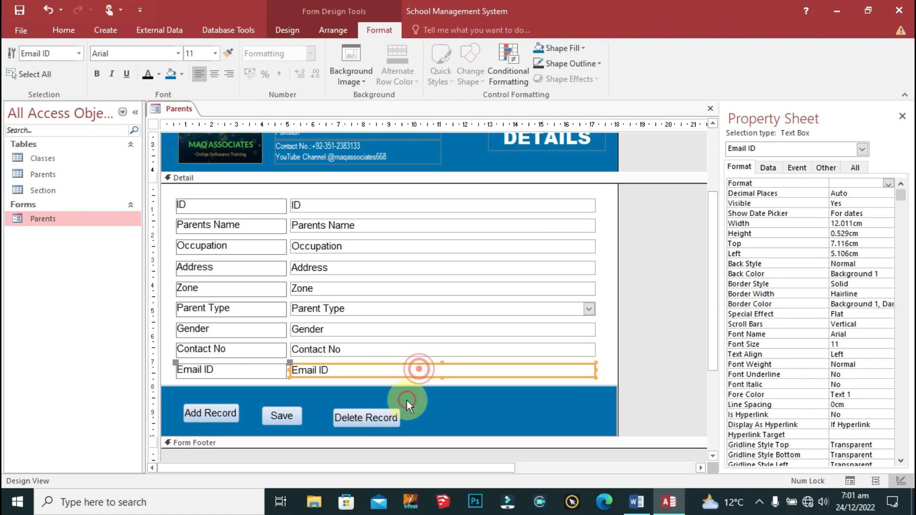
left_click(388, 413)
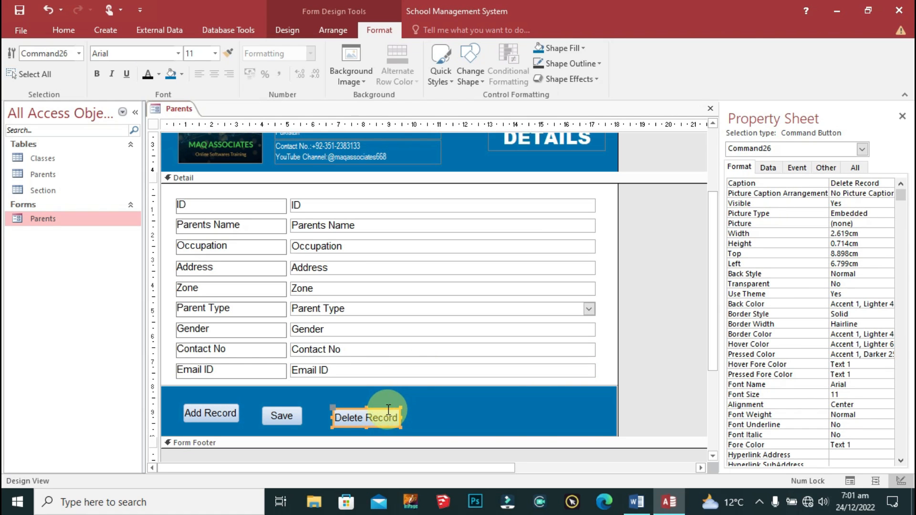
left_click(388, 410)
left_click(388, 411)
key("shift+Tab")
left_click(383, 412)
left_click_drag(385, 408, 583, 402)
Step: Centre the Save button in the footer and keep Add Record at the left end
left_click(287, 410)
left_click_drag(293, 408, 528, 411)
key("Left")
key("Left")
key("Left")
key("Left")
key("Left")
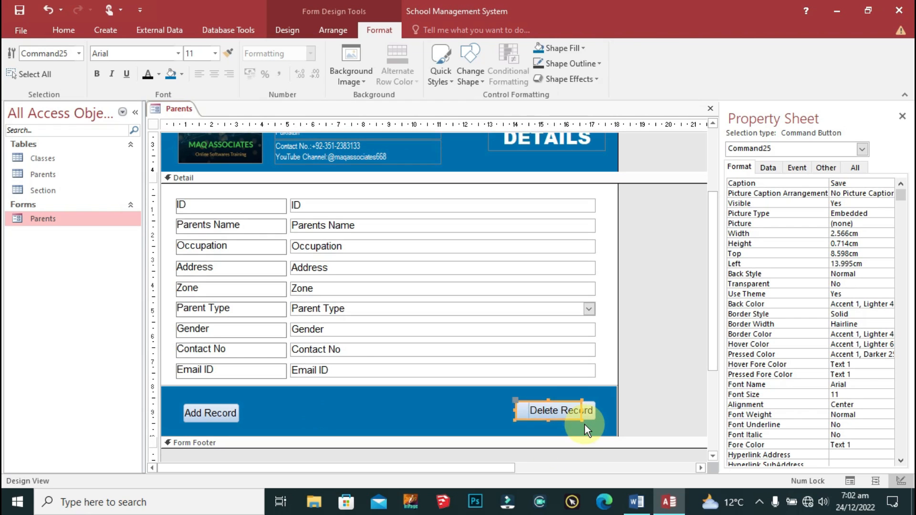
key("Left")
key("Left")
key("Left")
key("Left")
key("Left")
key("Left")
key("Left")
key("Left")
key("Left")
key("Left")
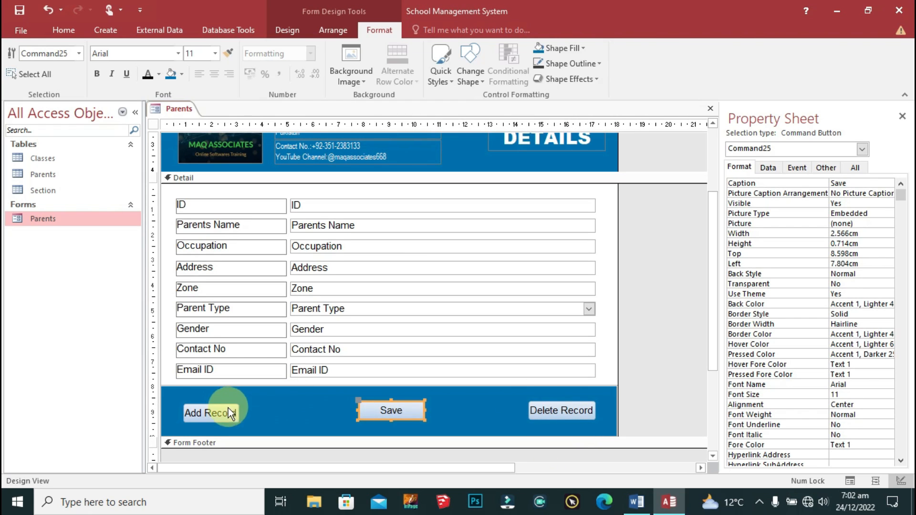
left_click_drag(230, 403, 420, 407)
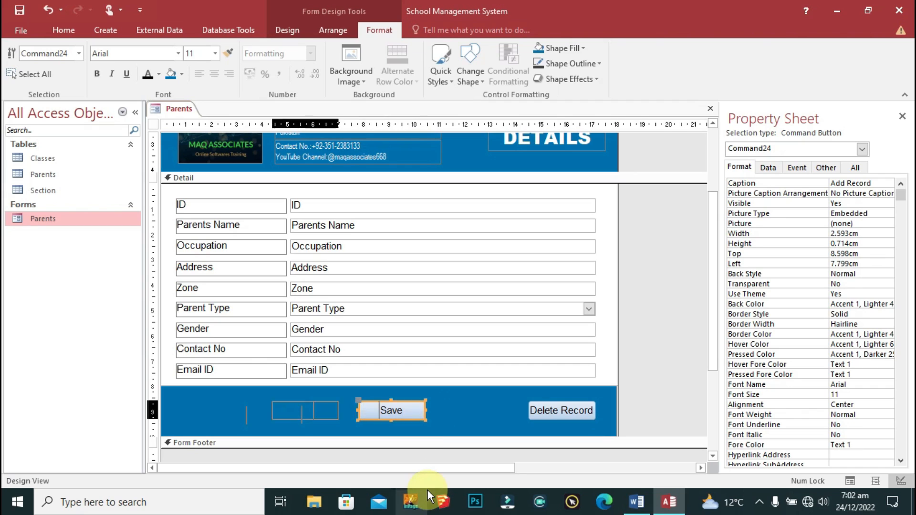
key("ctrl+z")
left_click(618, 247)
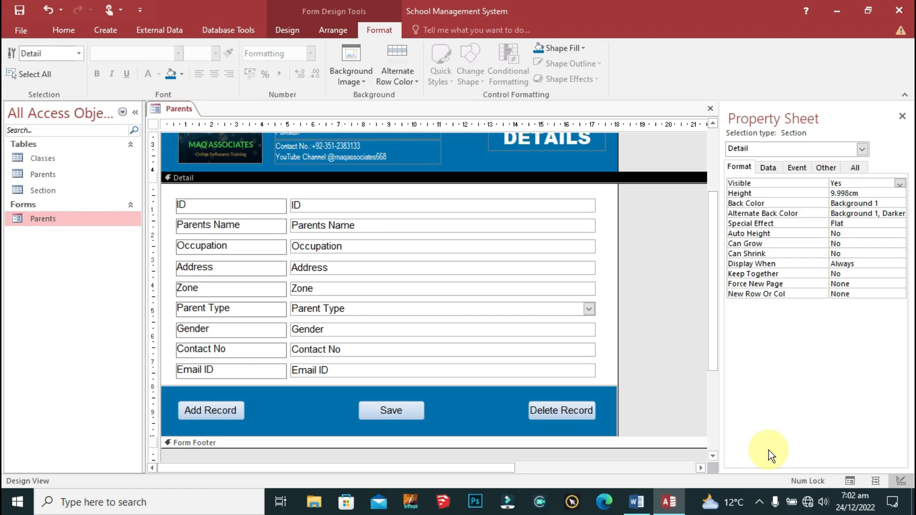
scroll(538, 351, "up", 3)
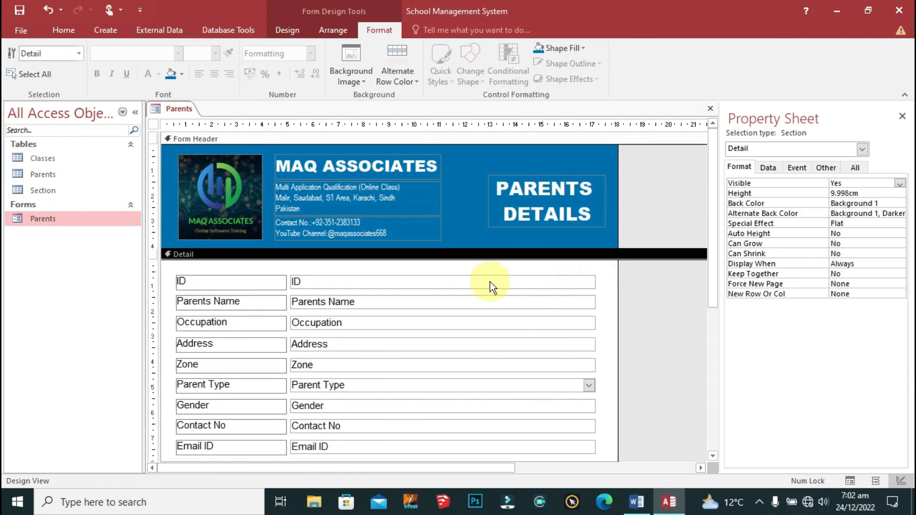
Step: Close the Parents form's design view from its tab menu
scroll(543, 303, "down", 2)
scroll(363, 313, "up", 2)
right_click(181, 110)
left_click(202, 113)
right_click(186, 112)
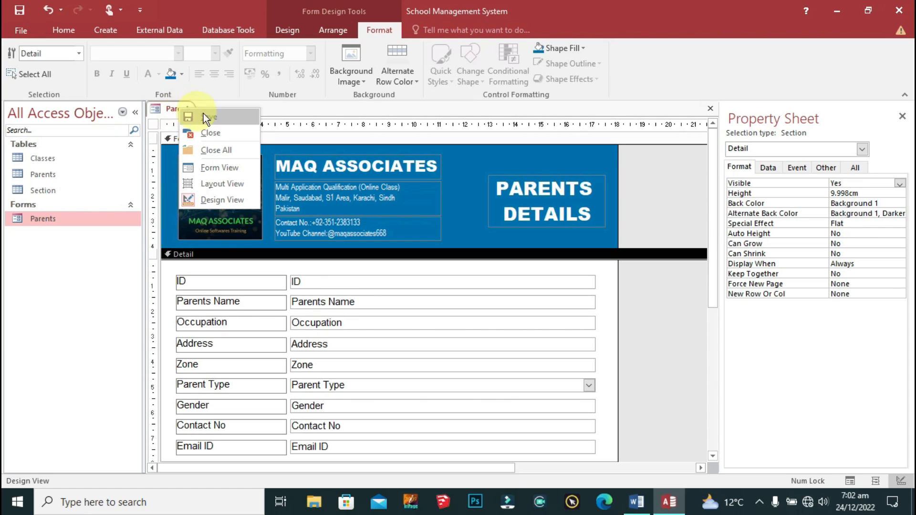
left_click(221, 132)
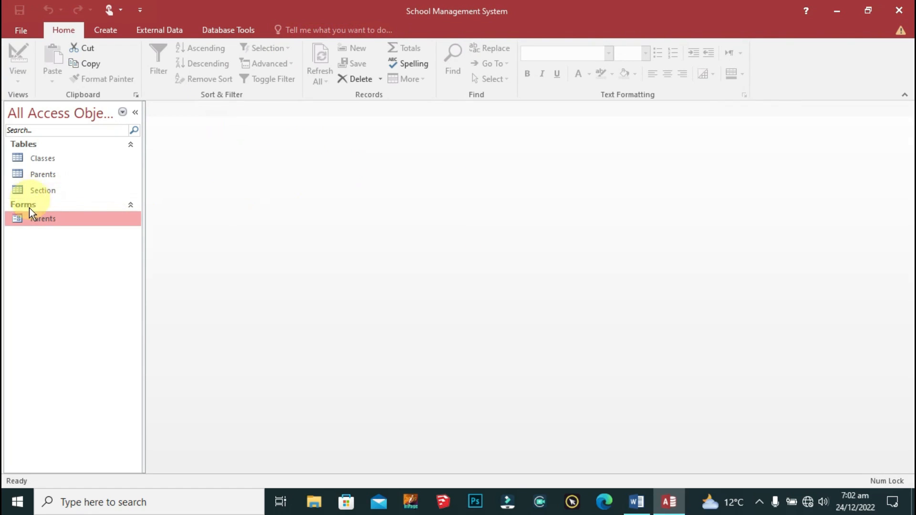
Step: Open the Parents form, search 'sami', step through both records, close it and reopen it
double_click(33, 219)
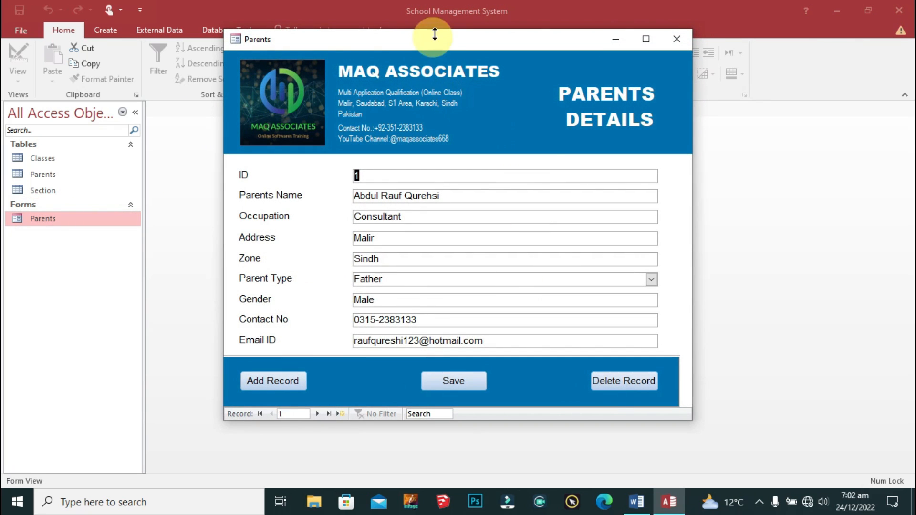
left_click_drag(434, 48, 416, 53)
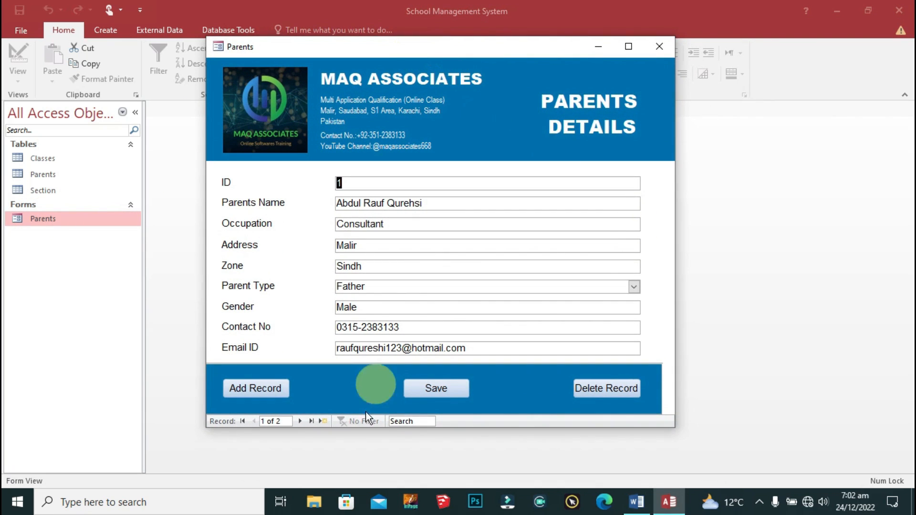
left_click(410, 422)
type("sami")
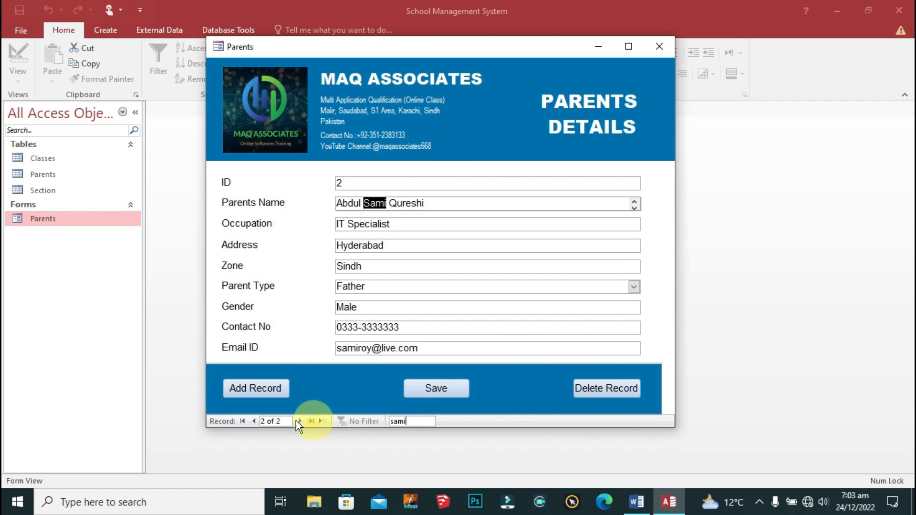
left_click(253, 420)
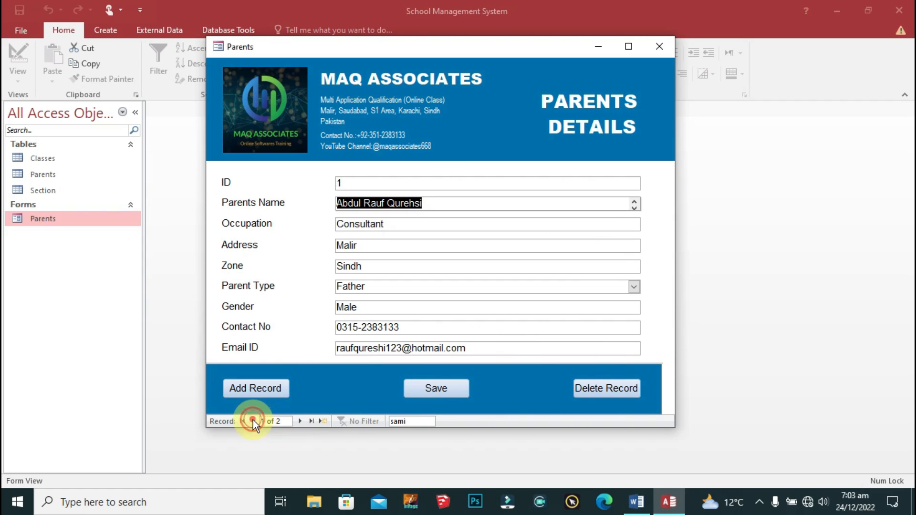
left_click(300, 422)
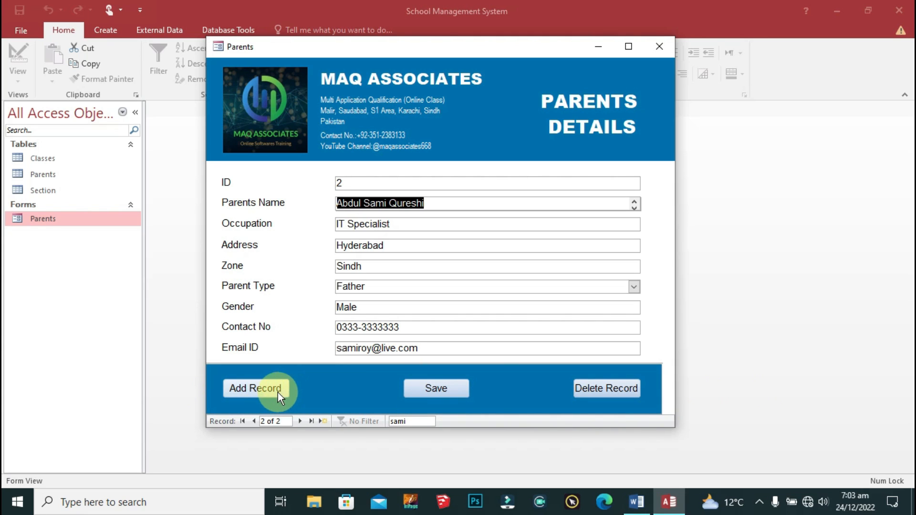
left_click(664, 45)
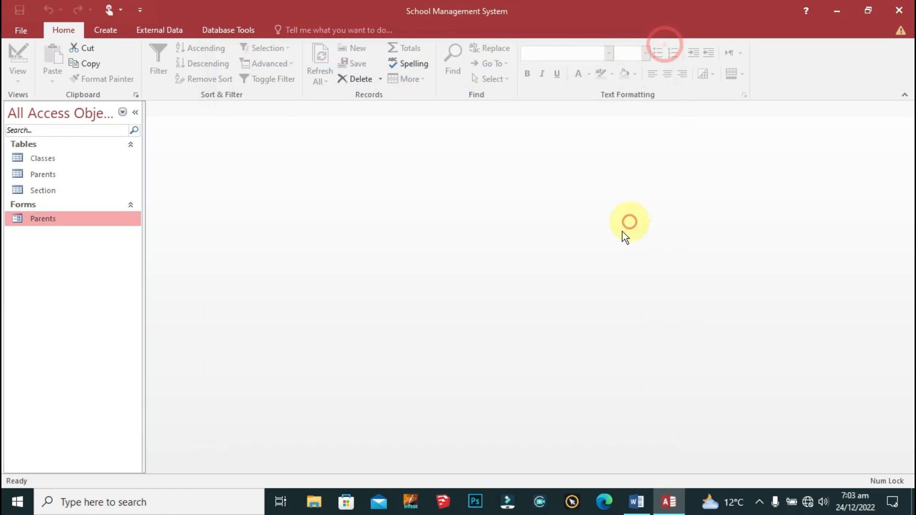
double_click(20, 218)
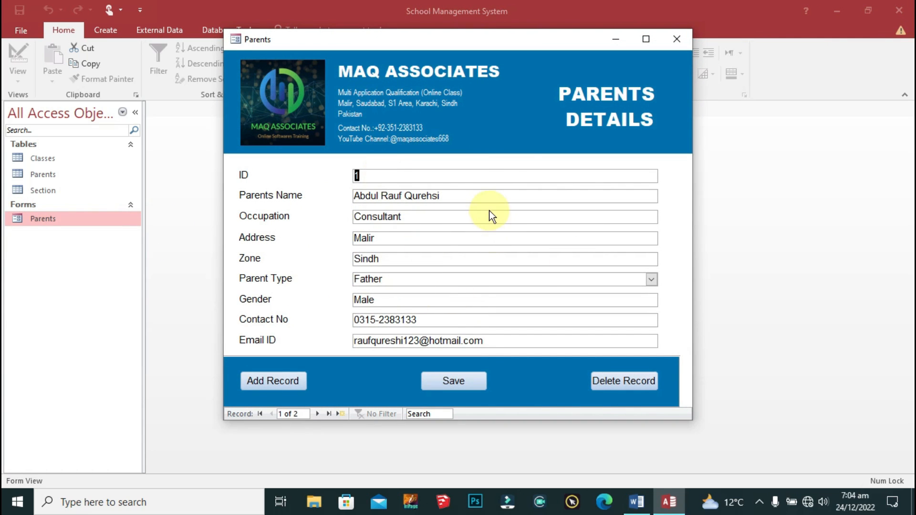
Step: Switch the Parents form to Design View and select the Save button
right_click(257, 40)
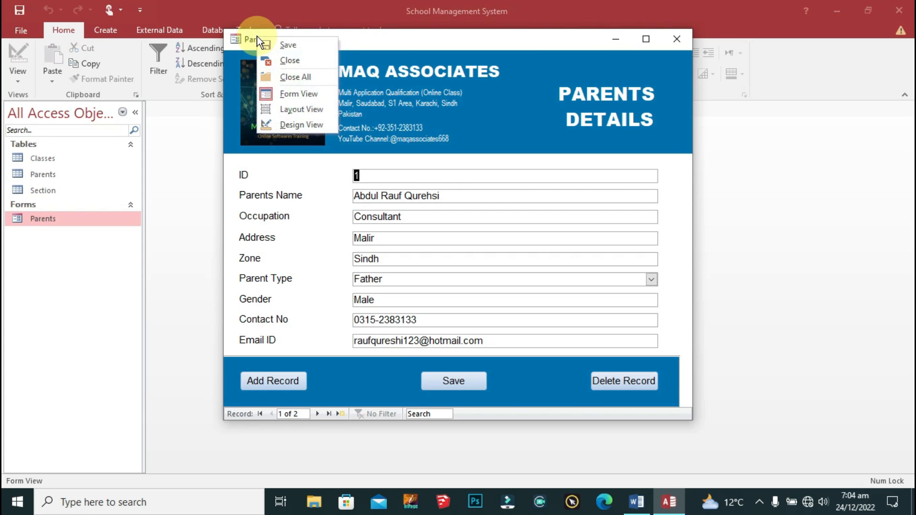
left_click(301, 125)
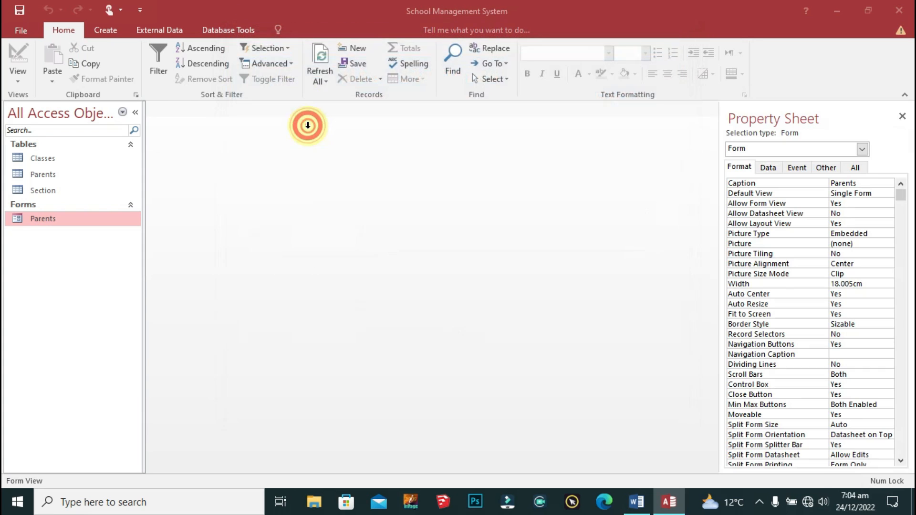
scroll(572, 287, "down", 3)
left_click(390, 342)
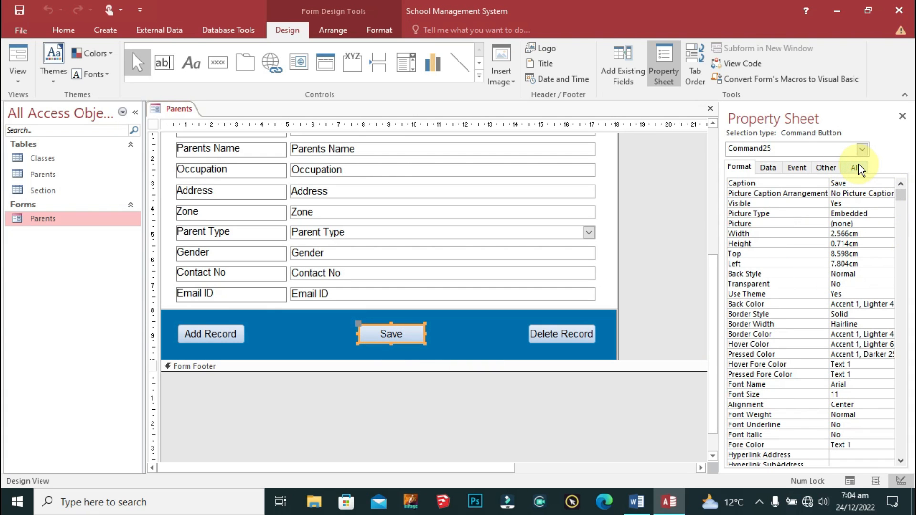
Step: Delete the Save button's embedded On Click macro and build its handler with Code Builder
left_click(799, 167)
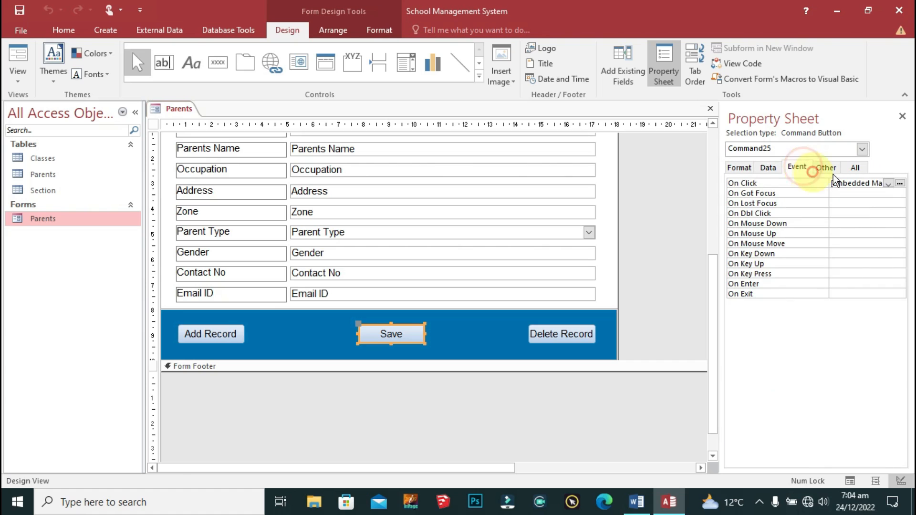
left_click(888, 184)
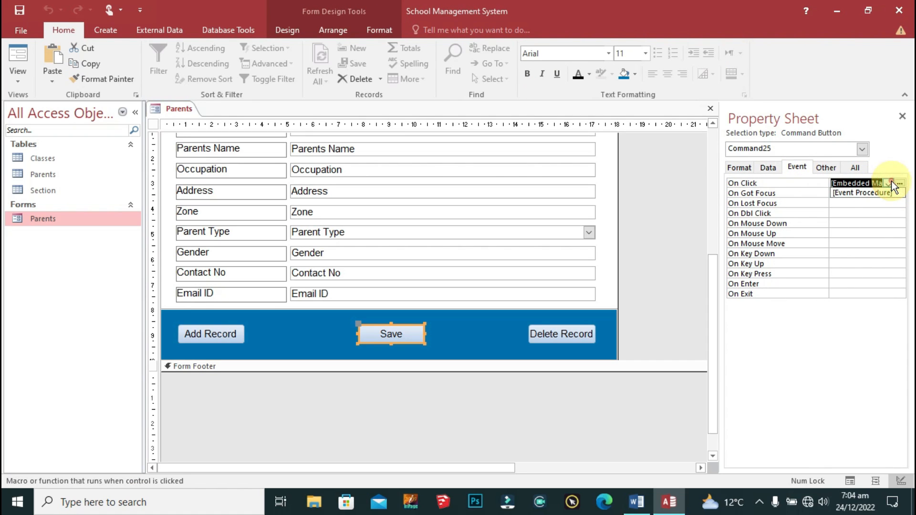
left_click(765, 183)
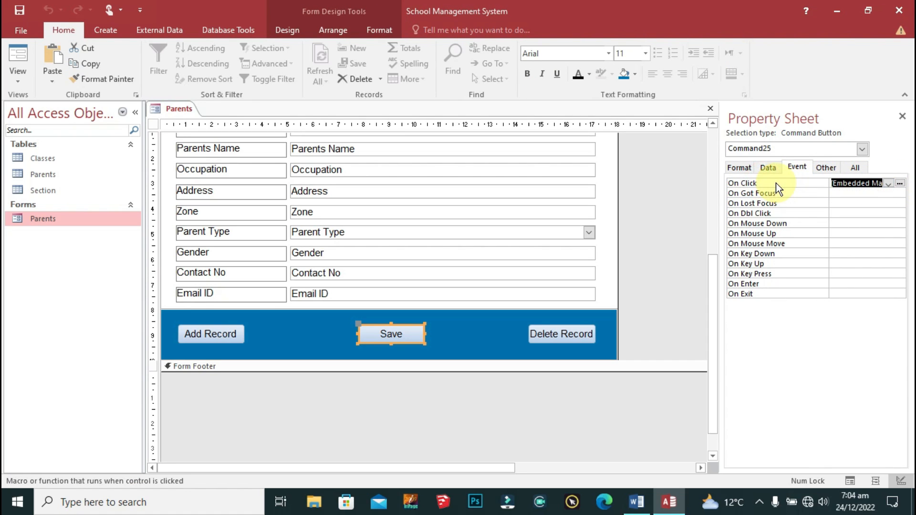
key("Delete")
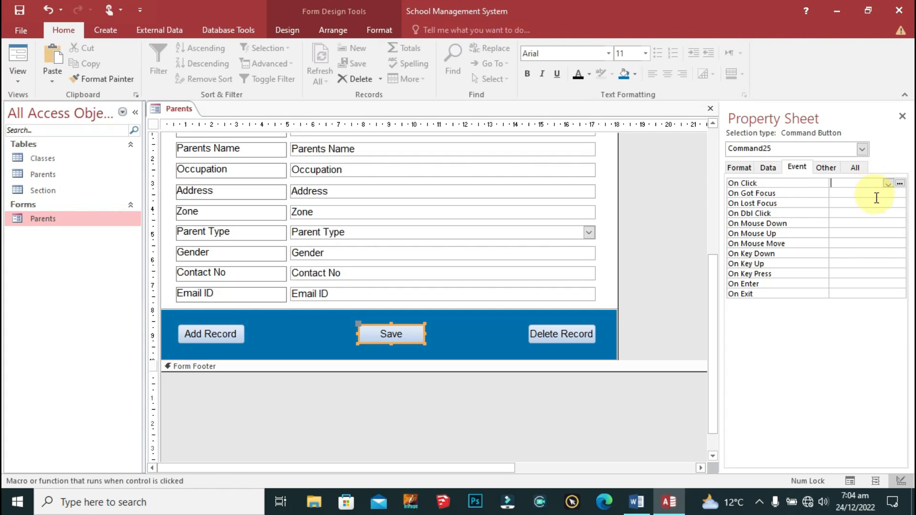
left_click(899, 183)
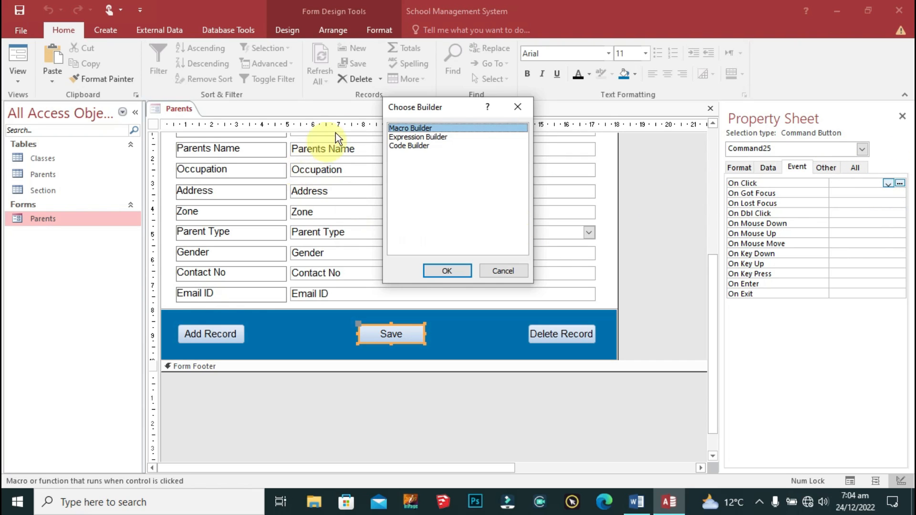
left_click(413, 145)
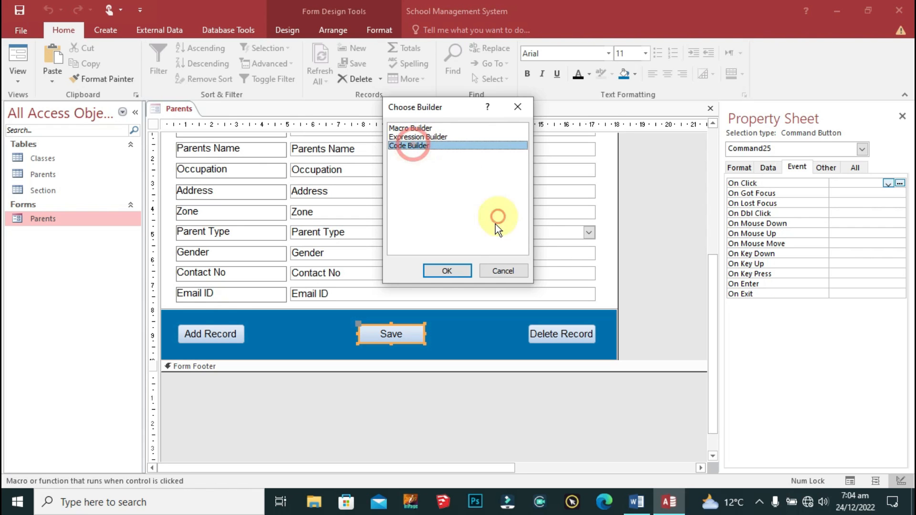
left_click(448, 271)
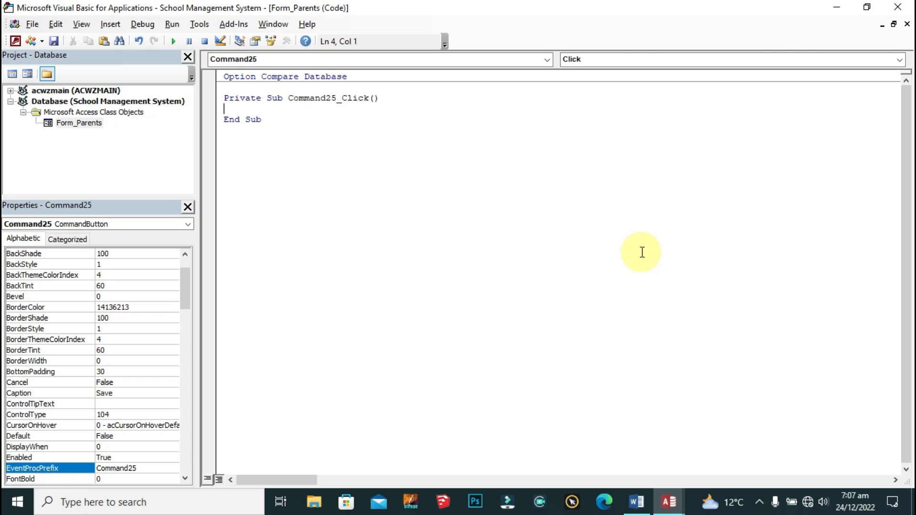
Step: Declare nk As Integer and set nk = MsgBox("Please select parent type.", vbCritical, "Parent Undefined.")
type("Dim nk As inter")
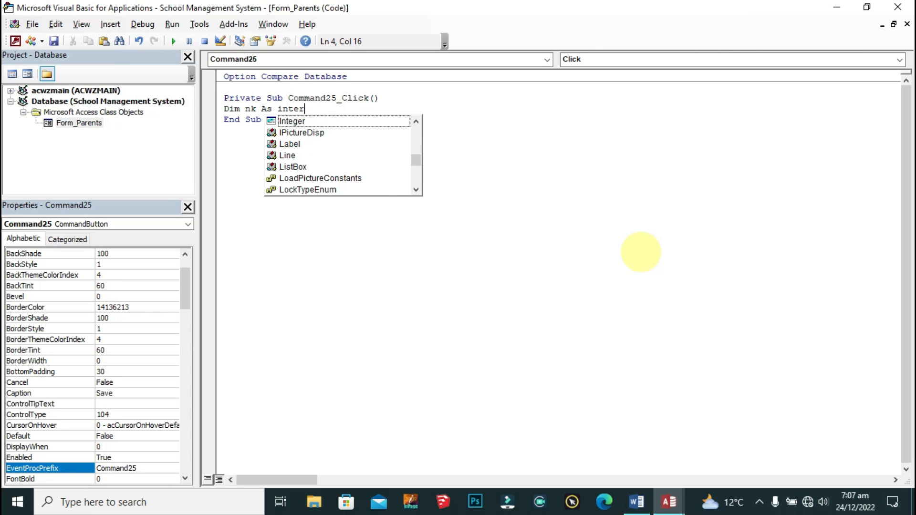
key("Tab")
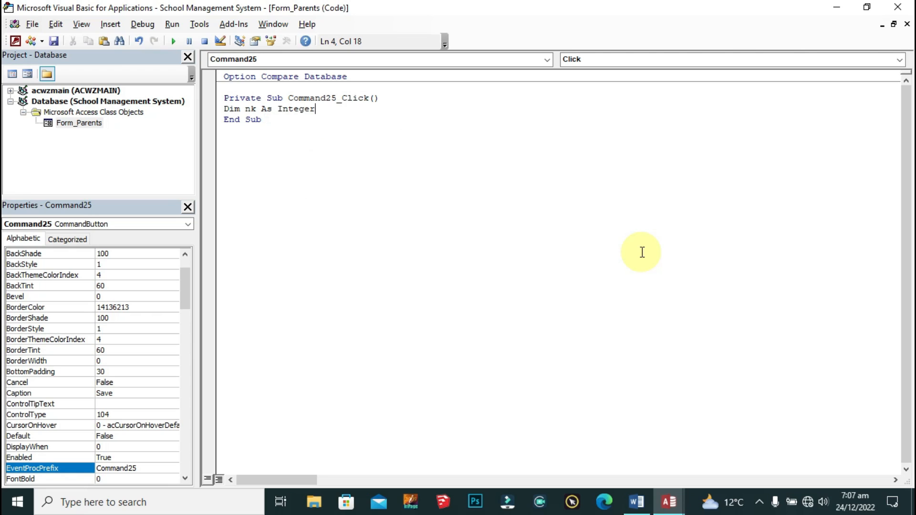
key("Return")
key("Return")
key("Up")
type("nk =")
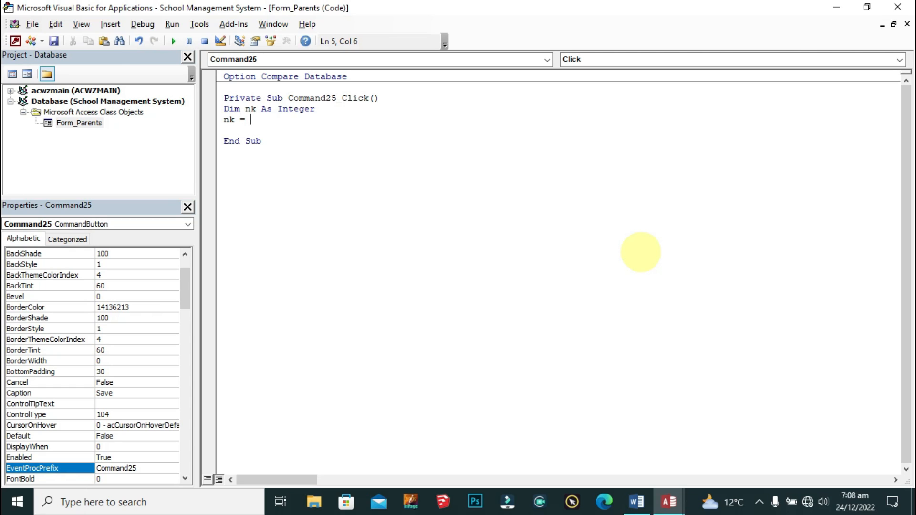
type(" MsgBox (\"Please selec")
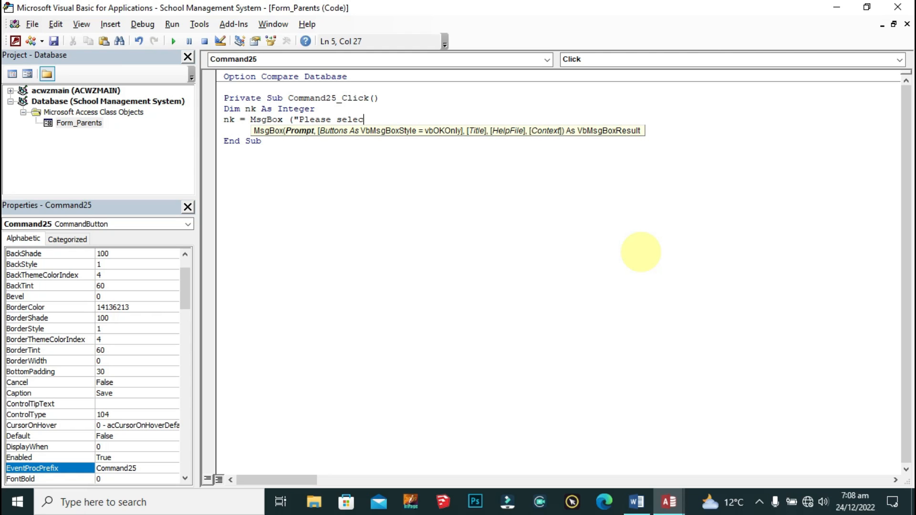
type("t parent typ")
type("e")
type("\"")
type(")")
key("BackSpace")
key("BackSpace")
type(".")
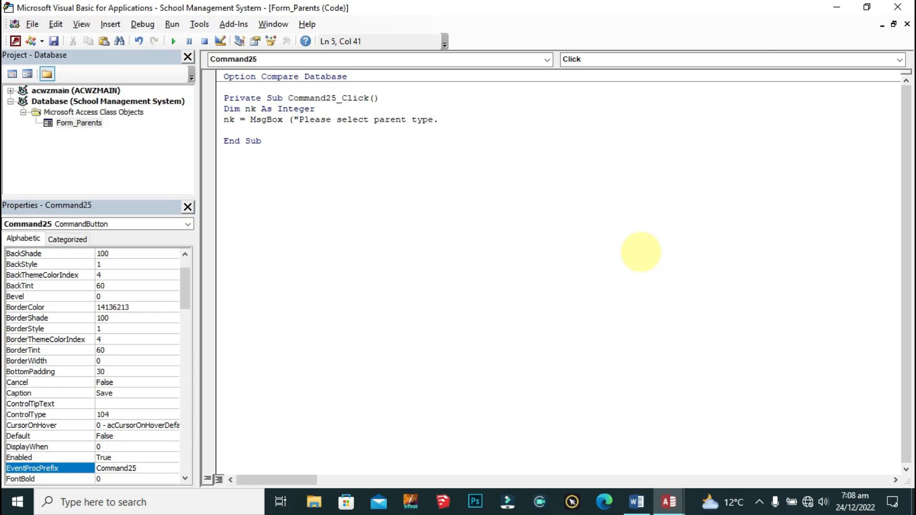
type("\"")
type(", ")
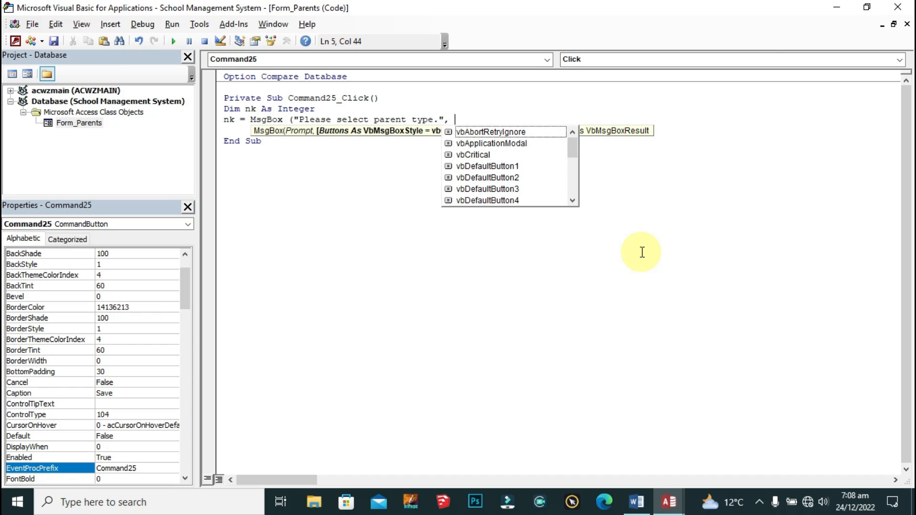
type("vbcr")
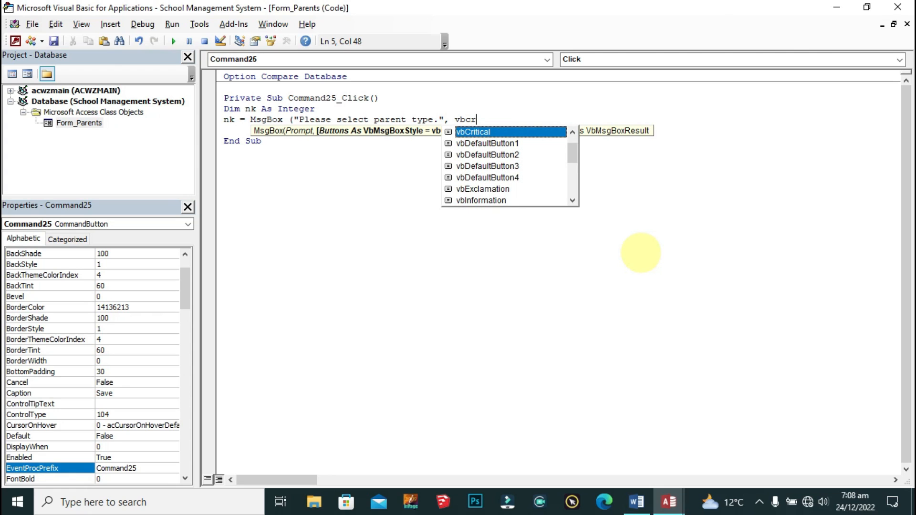
key("Tab")
type(", ")
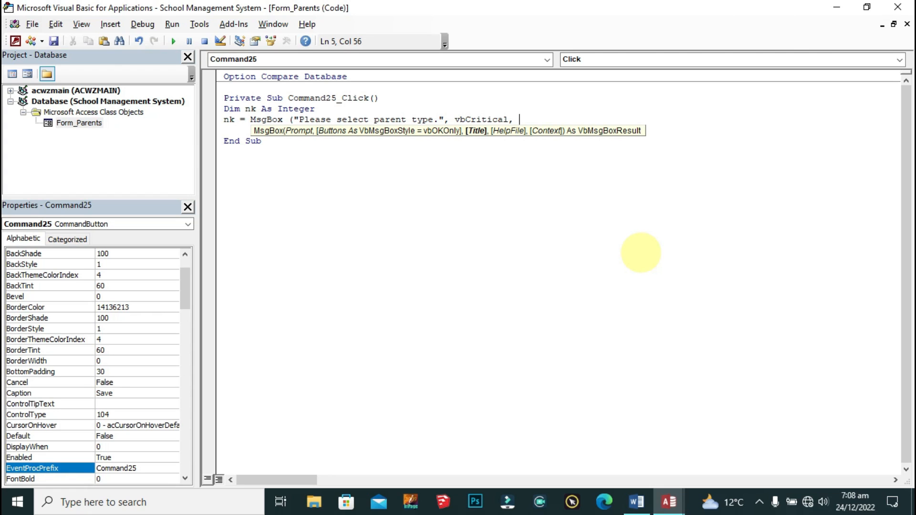
type("\"Parent Undefined")
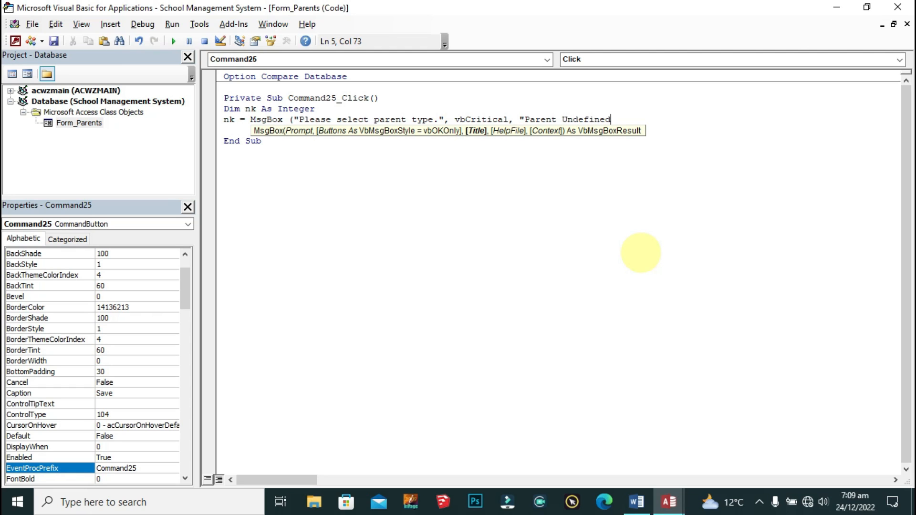
type(".\")")
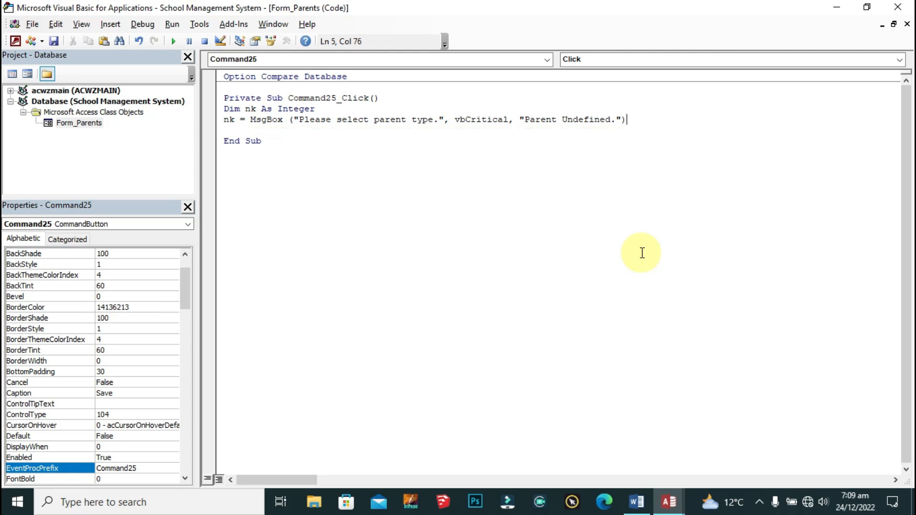
Step: Add an Else branch containing DoCmd.Save and DoCmd.RefreshRecord
key("Return")
key("Return")
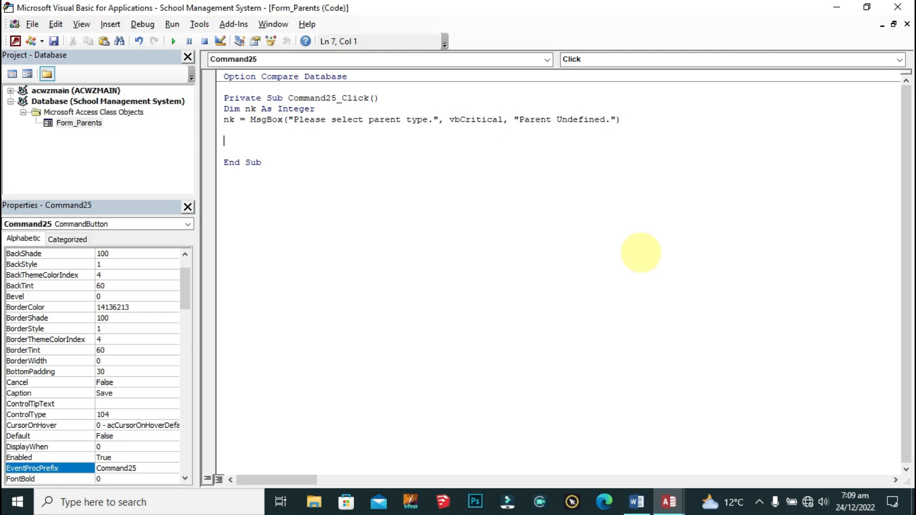
type("else")
key("Return")
key("Return")
type("docmd")
key("BackSpace")
key("BackSpace")
key("BackSpace")
key("BackSpace")
key("BackSpace")
type("DoCmd")
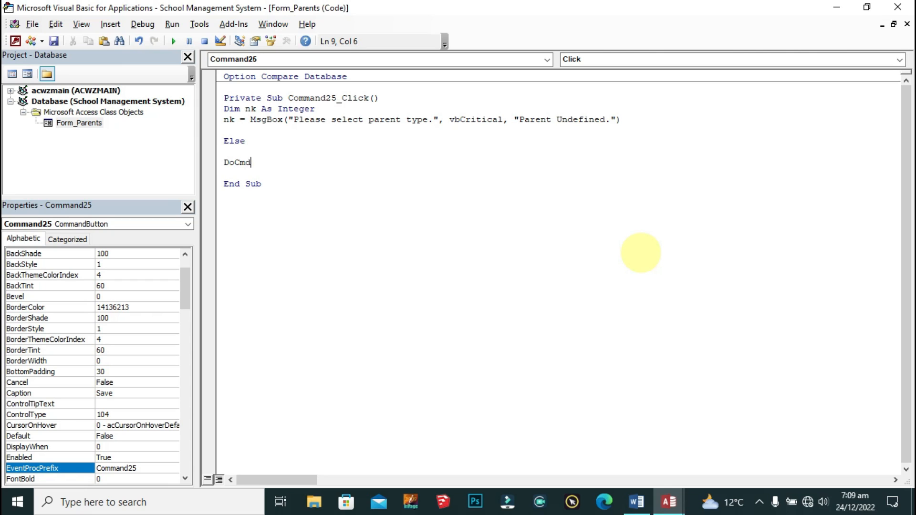
type(".Save")
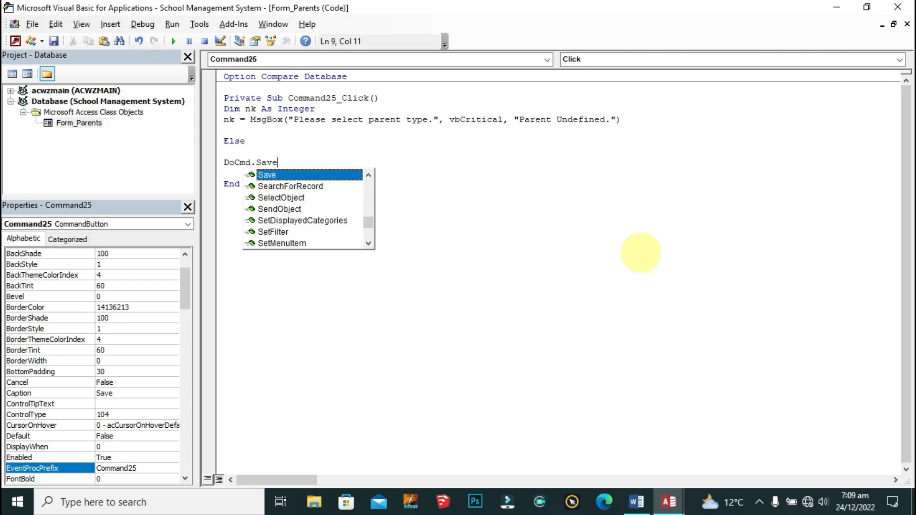
key("Escape")
key("Return")
type("DoD")
type("m")
key("BackSpace")
key("BackSpace")
type("Cmd")
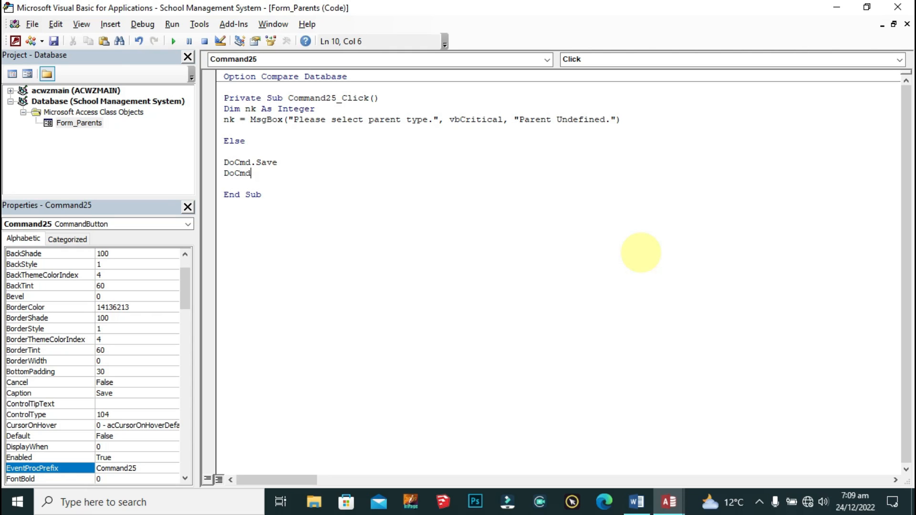
type(".re")
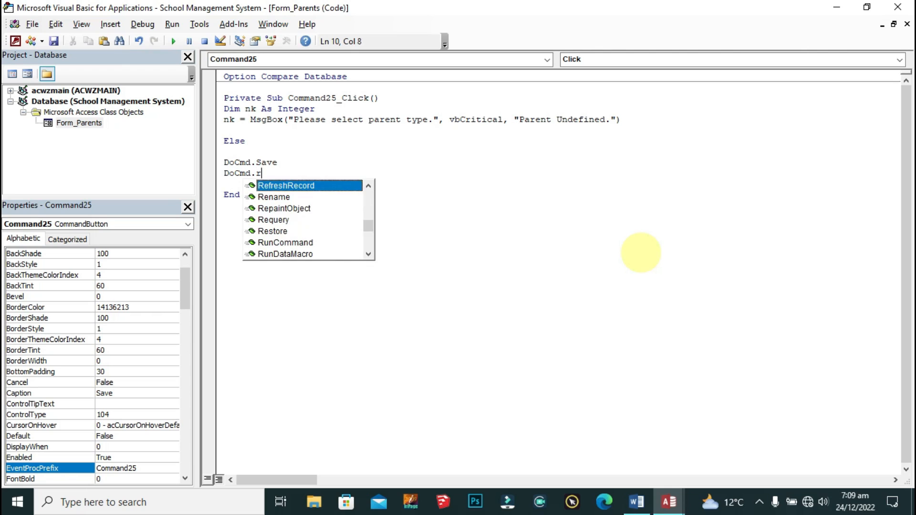
key("Tab")
key("Return")
key("Return")
Step: Copy the MsgBox line below RefreshRecord and change its message to 'Record Added in Backup'
left_click_drag(623, 120, 222, 119)
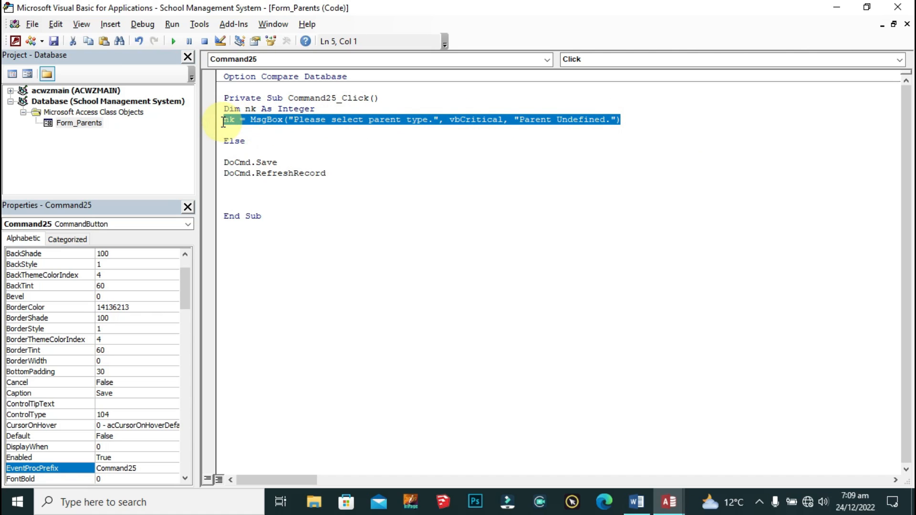
key("ctrl+c")
left_click(241, 194)
key("ctrl+v")
left_click(276, 194)
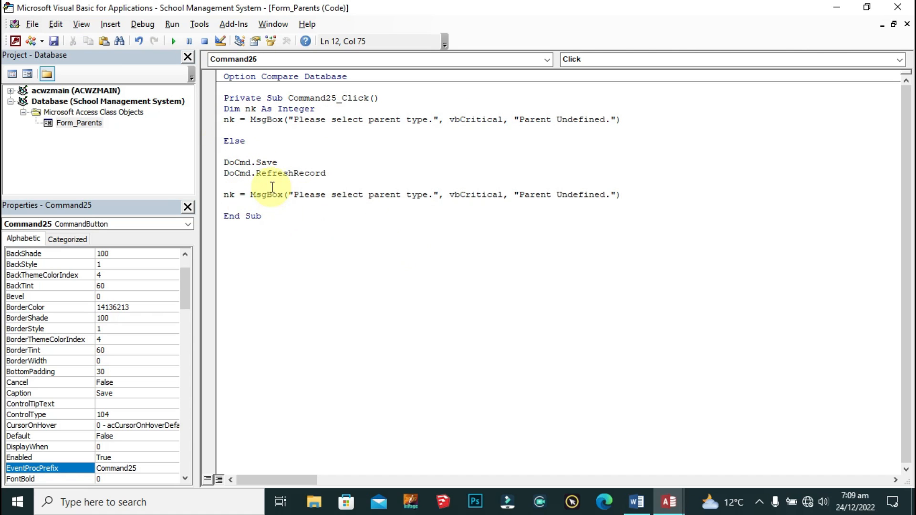
key("Right")
key("Right")
key("Right")
key("ctrl+shift+Right")
key("ctrl+shift+Right")
key("ctrl+shift+Right")
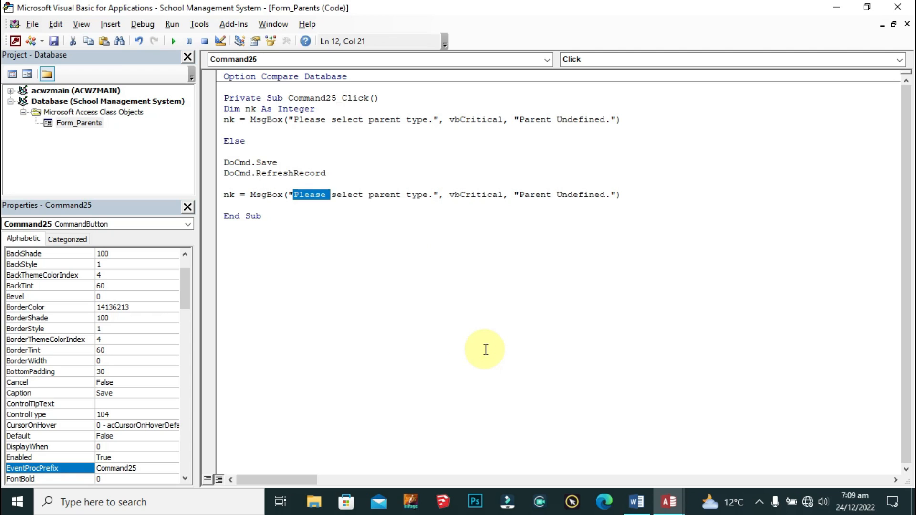
key("ctrl+shift+Right")
key("shift+Right")
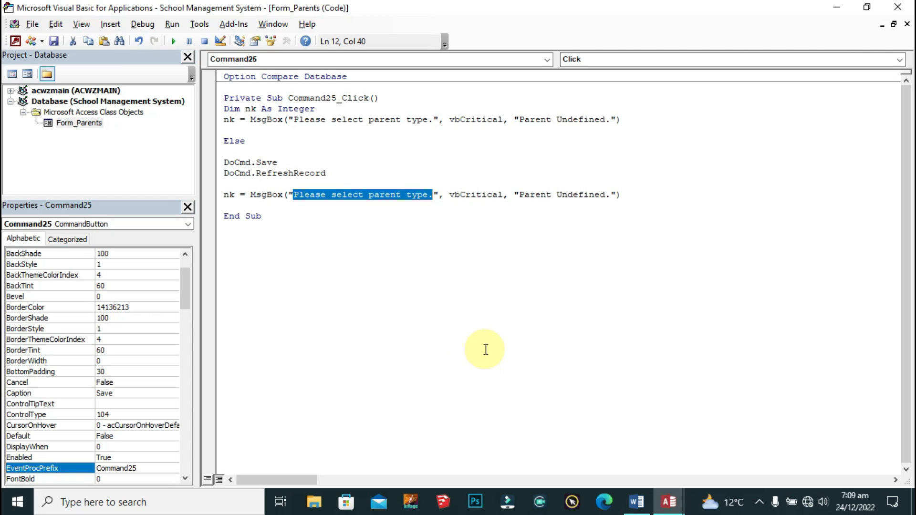
type("Record ")
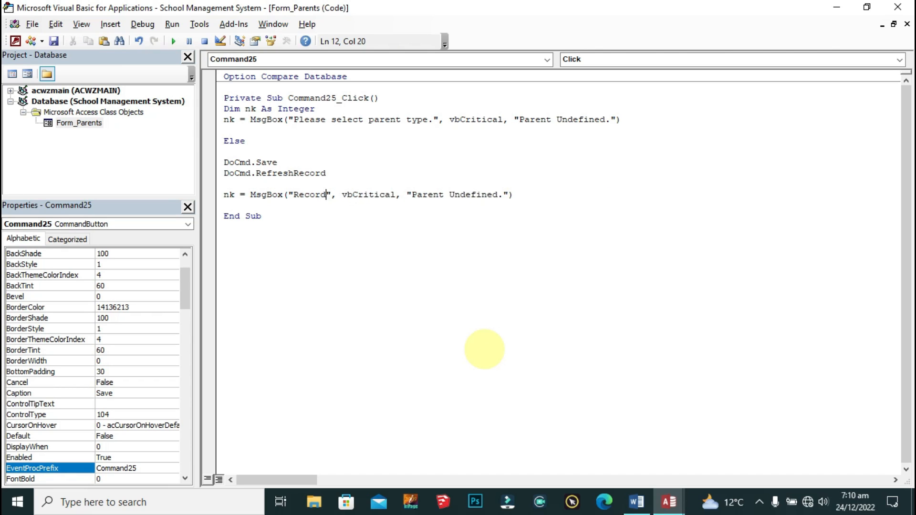
type("Add")
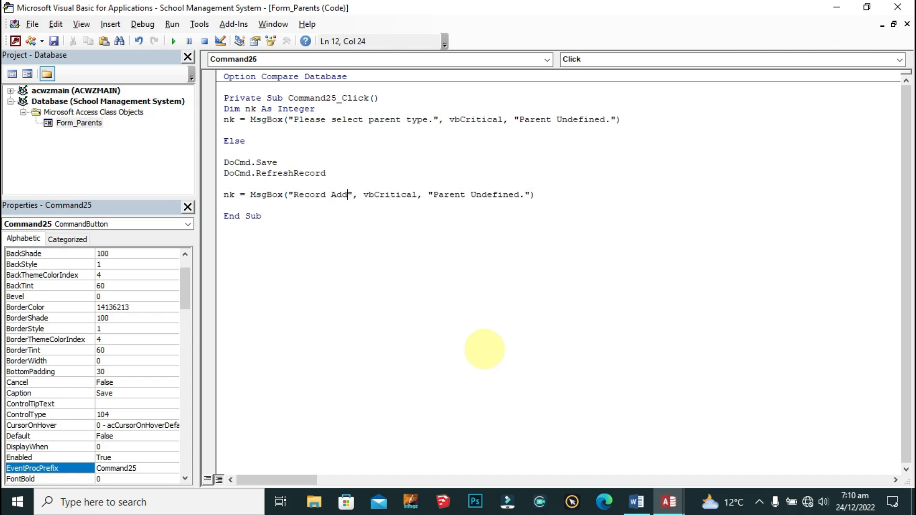
type("ed ")
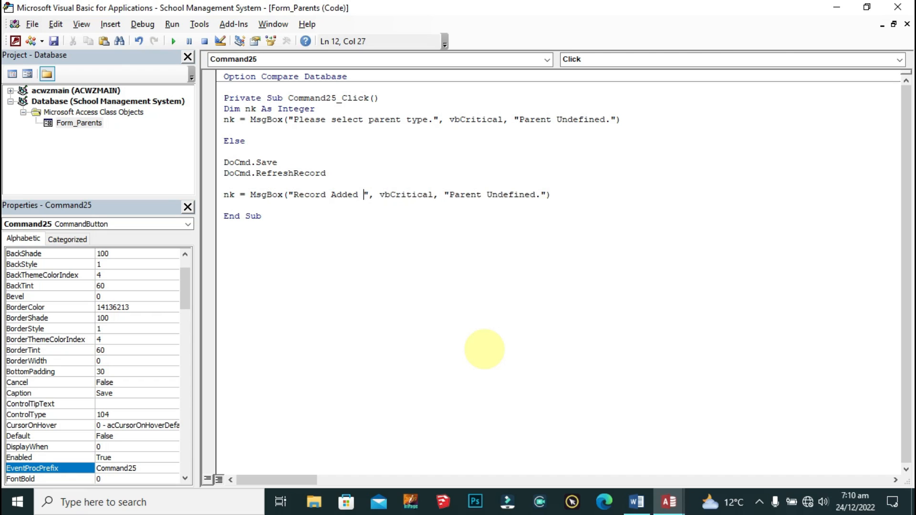
type("in Backup")
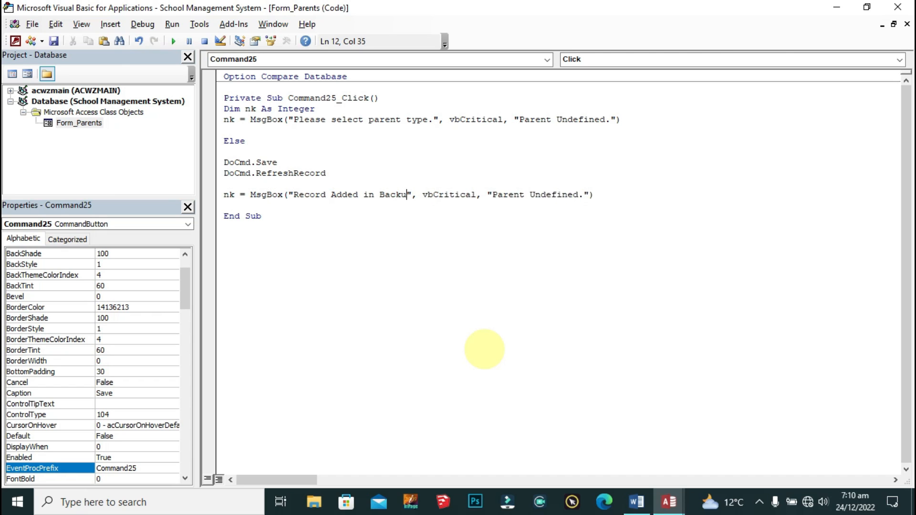
Step: Make the copied message use vbInformation with the title "Record Added."
left_click(461, 193)
double_click(461, 193)
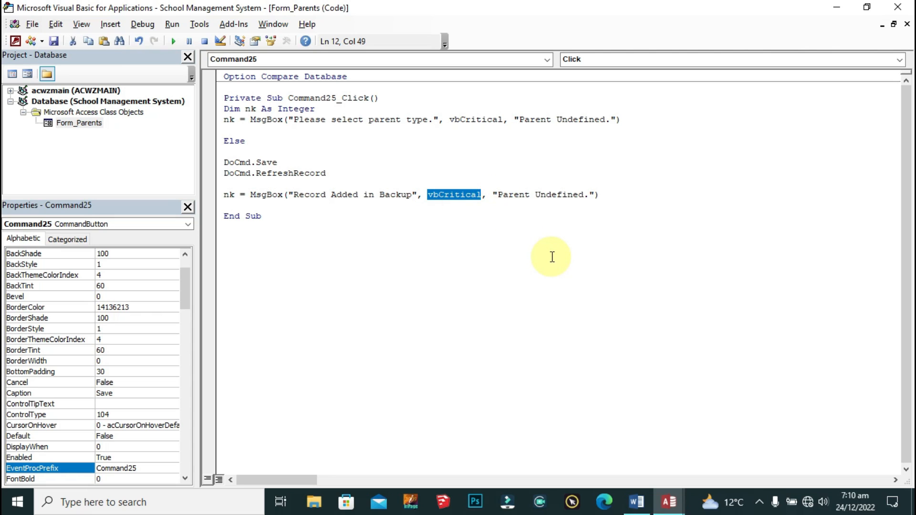
key("Delete")
key("Delete")
key("Delete")
key("Left")
key("BackSpace")
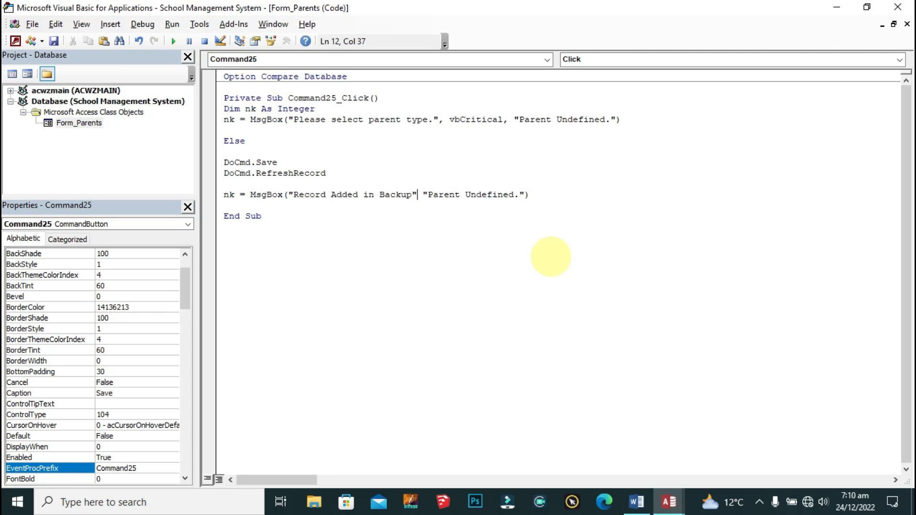
type(", vb")
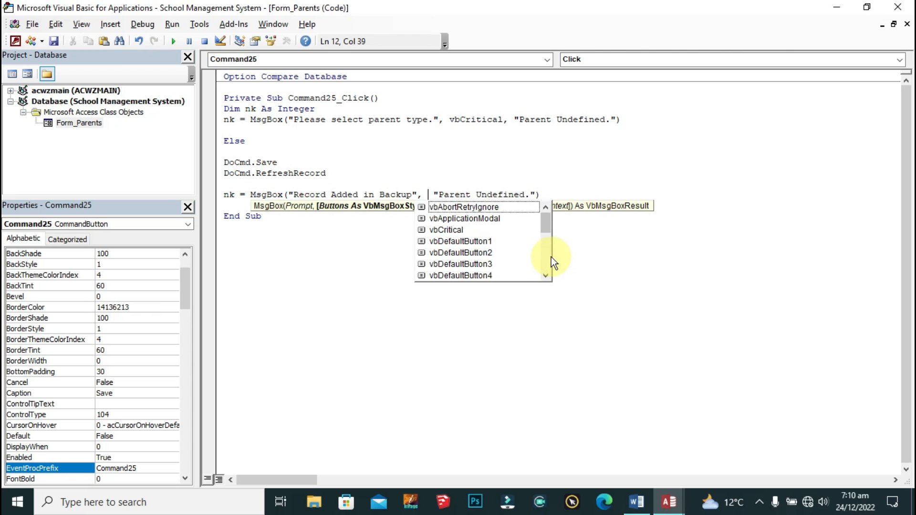
type("Inf")
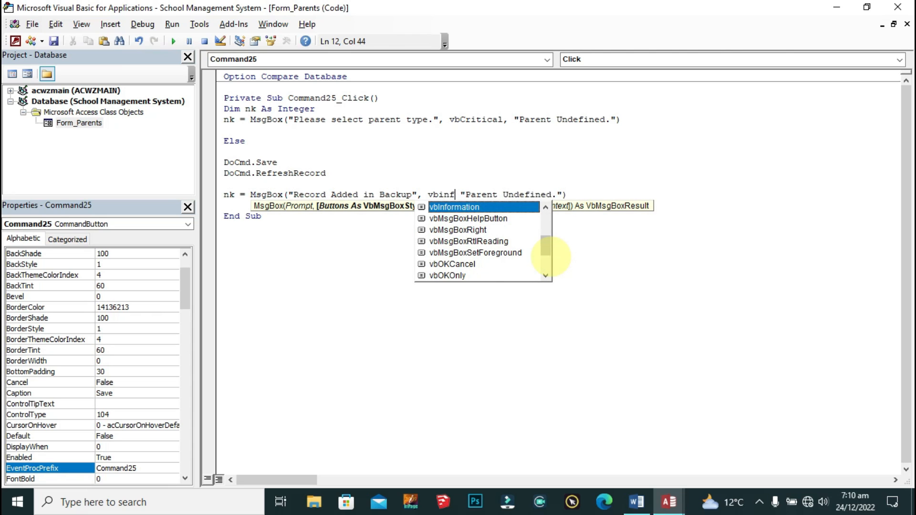
key("Tab")
type(",")
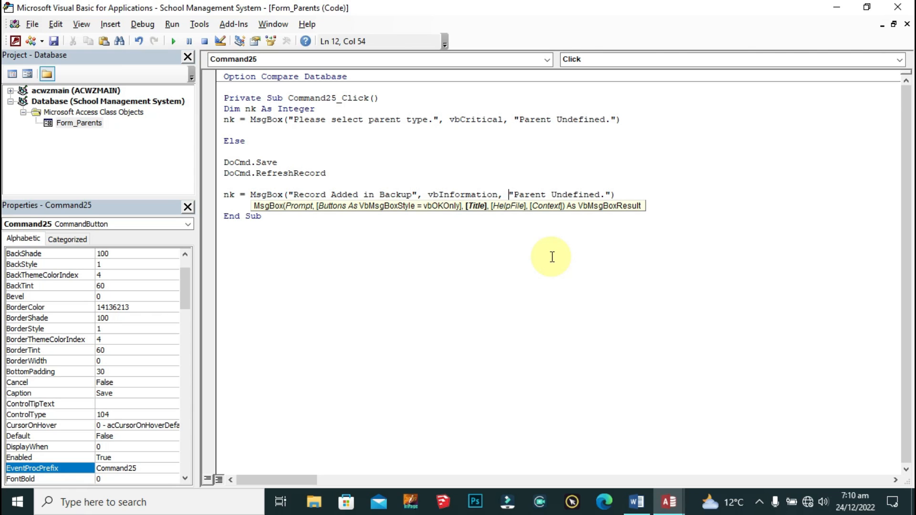
left_click(513, 193)
left_click(604, 195, "shift")
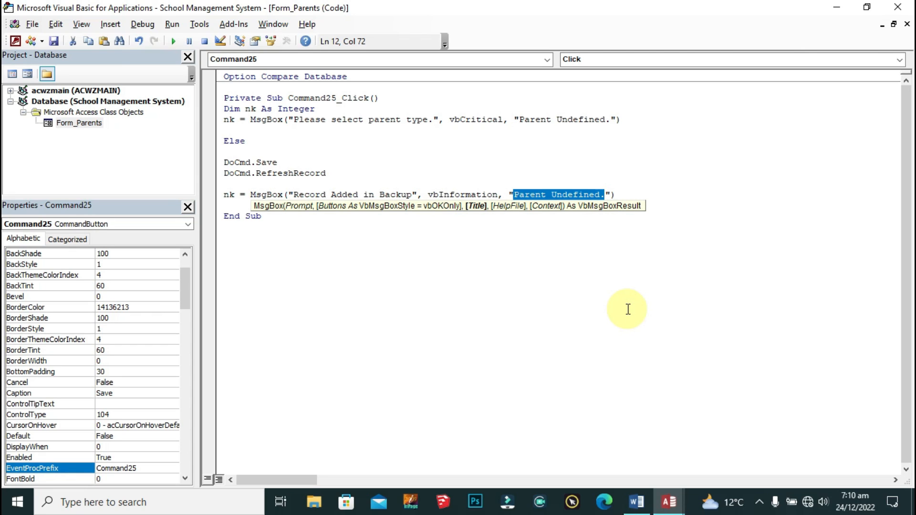
type("Data")
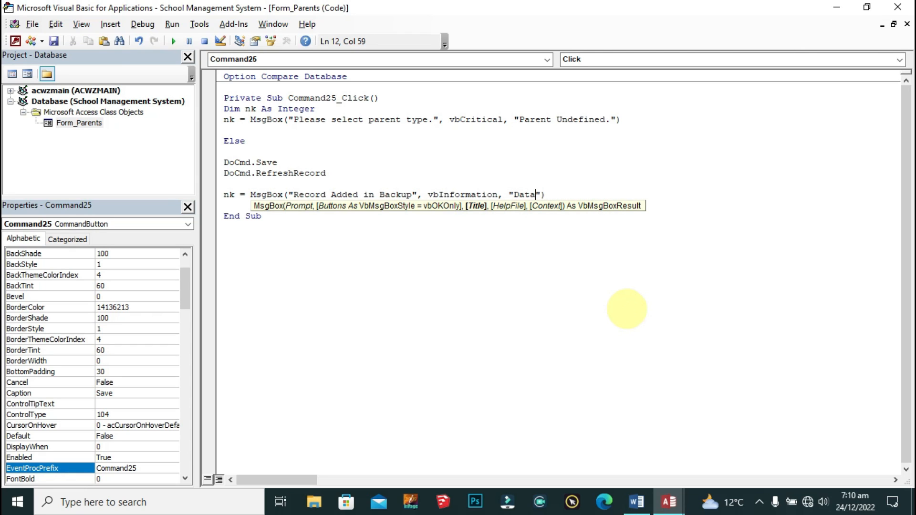
key("BackSpace")
key("BackSpace")
key("BackSpace")
key("BackSpace")
key("BackSpace")
type("Record Add")
key("BackSpace")
type("ded.")
Step: Close the If block with End If after the message line
left_click(676, 208)
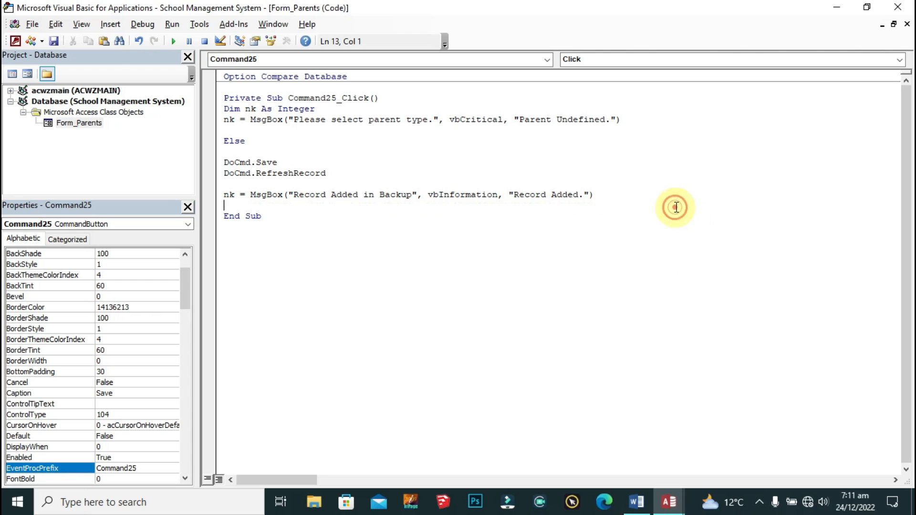
left_click(636, 198)
key("Return")
key("Return")
type("end if")
key("Return")
key("BackSpace")
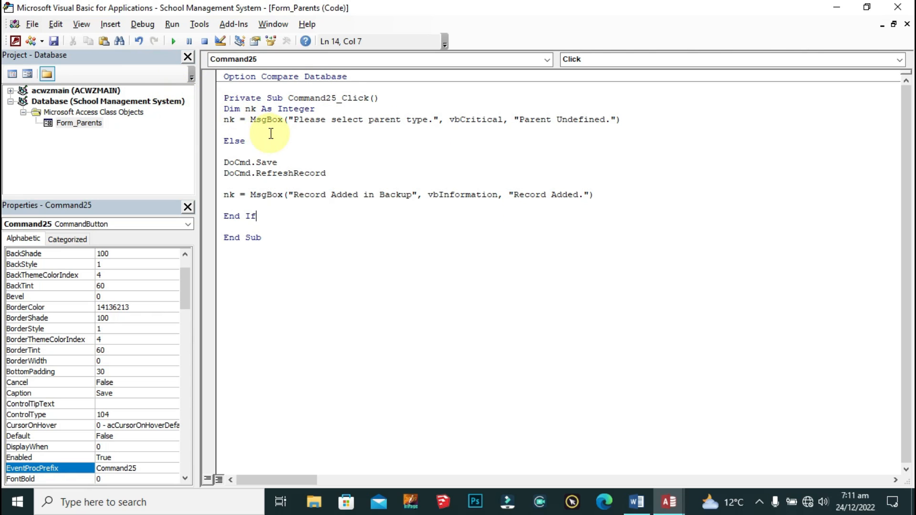
Step: Leave the code editor, then save and close the Parents form design
left_click(897, 7)
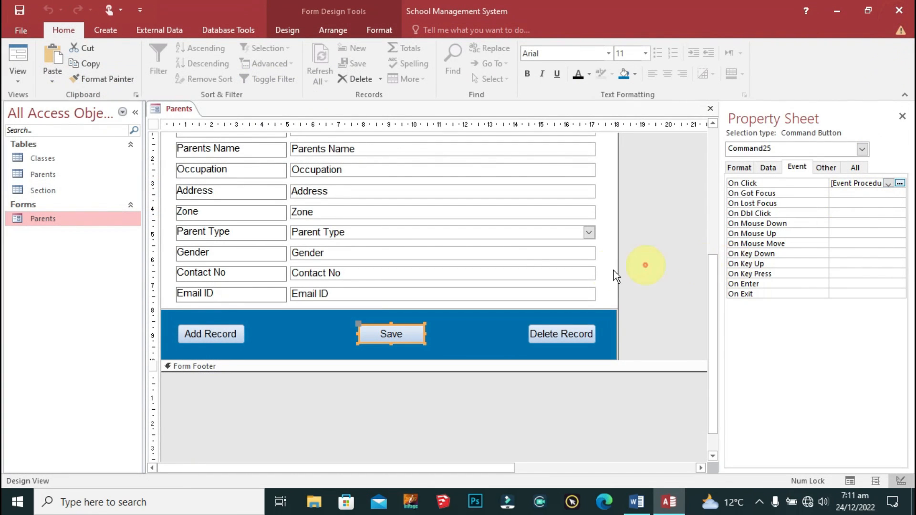
right_click(167, 109)
left_click(209, 119)
right_click(171, 107)
left_click(240, 130)
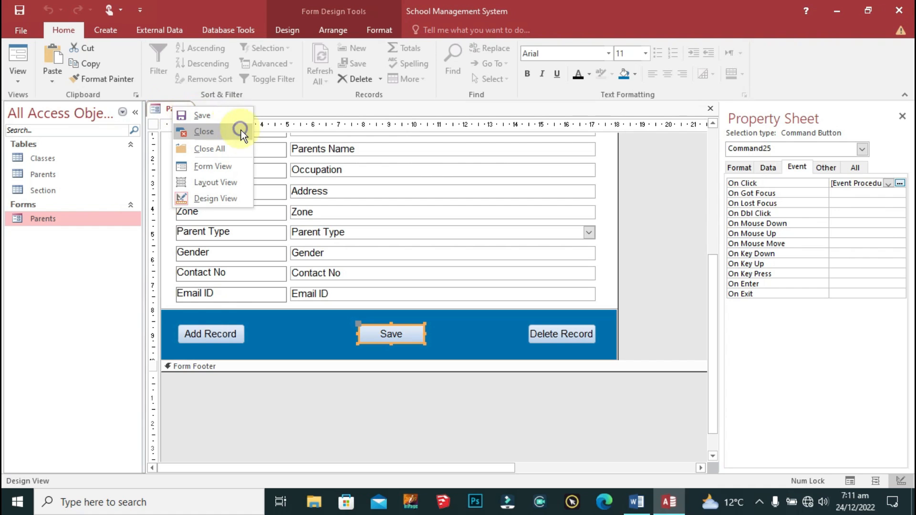
left_click(241, 134)
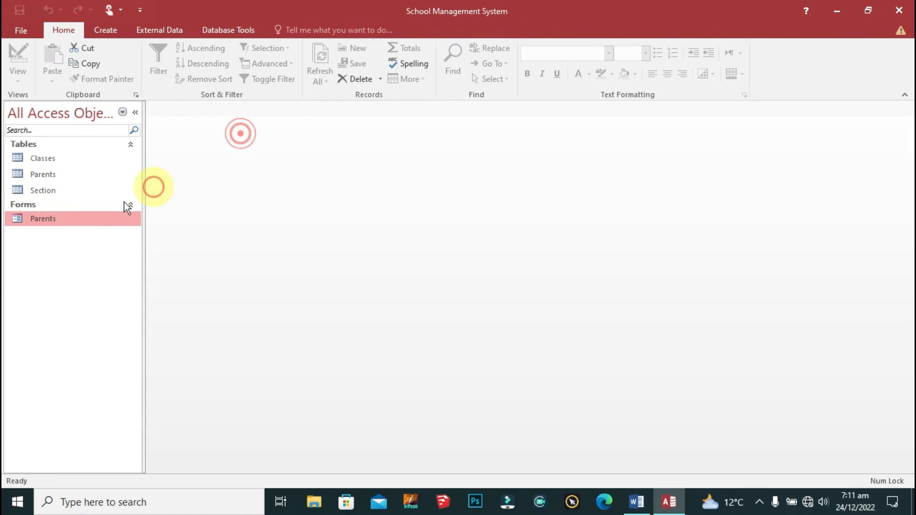
Step: Reopen the Parents form and test its Save button, dismissing the 'Else without If' compile error
double_click(68, 219)
left_click(459, 382)
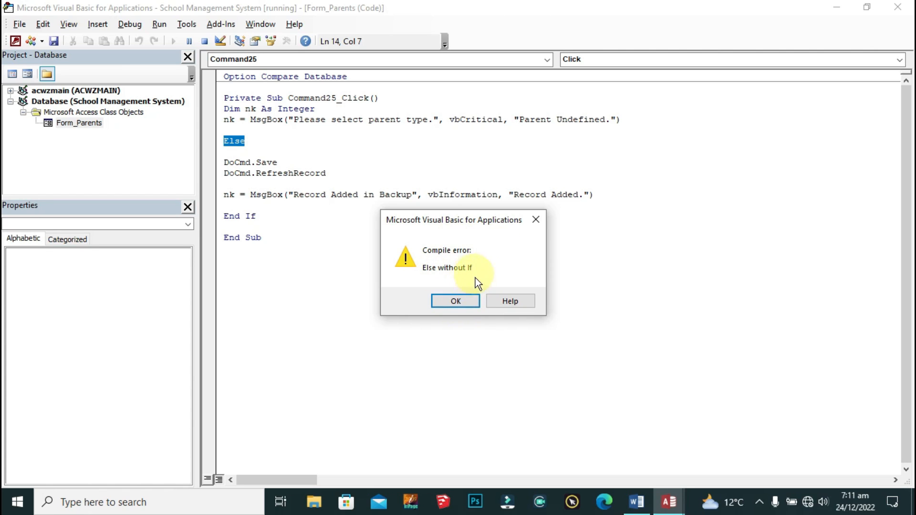
left_click(455, 301)
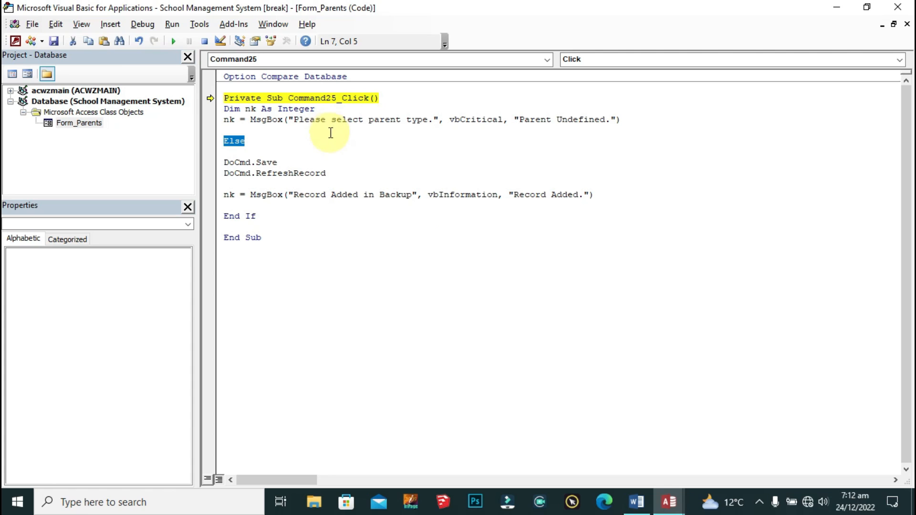
Step: Add the line If IsNull(Me.Parent_Type) Then below the Dim declaration, above the warning message
left_click(329, 110)
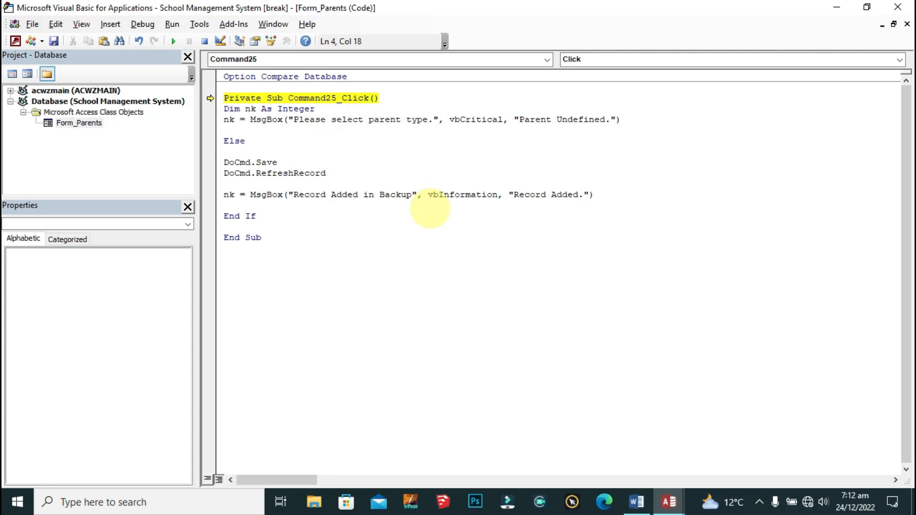
key("Return")
key("Return")
key("Down")
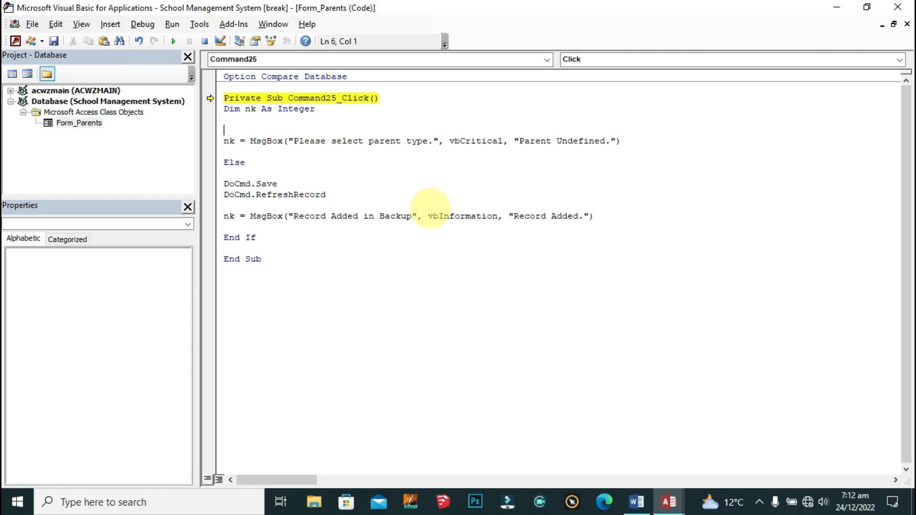
key("Return")
key("Up")
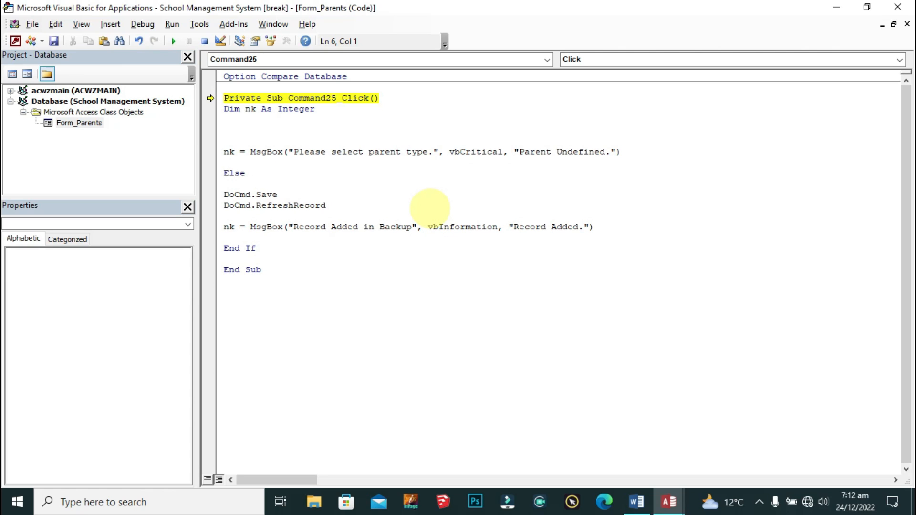
type("If IsNull(Me.")
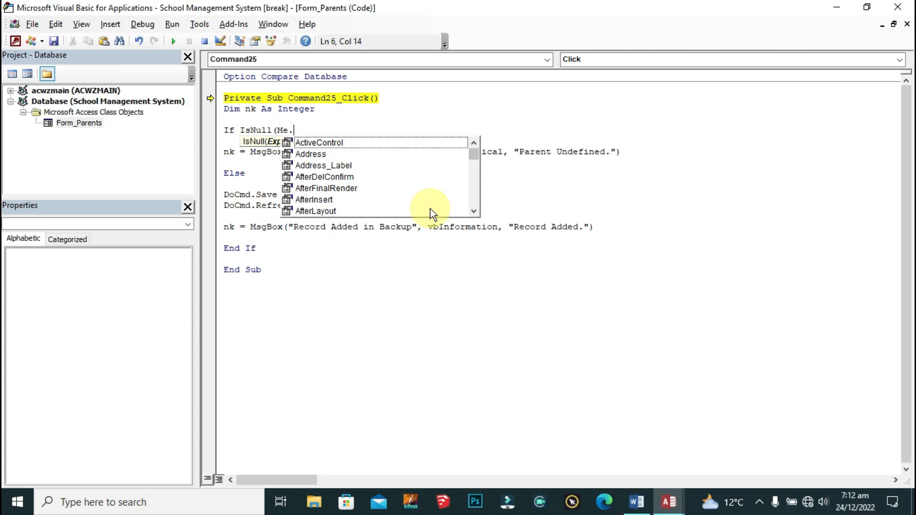
type("Parent")
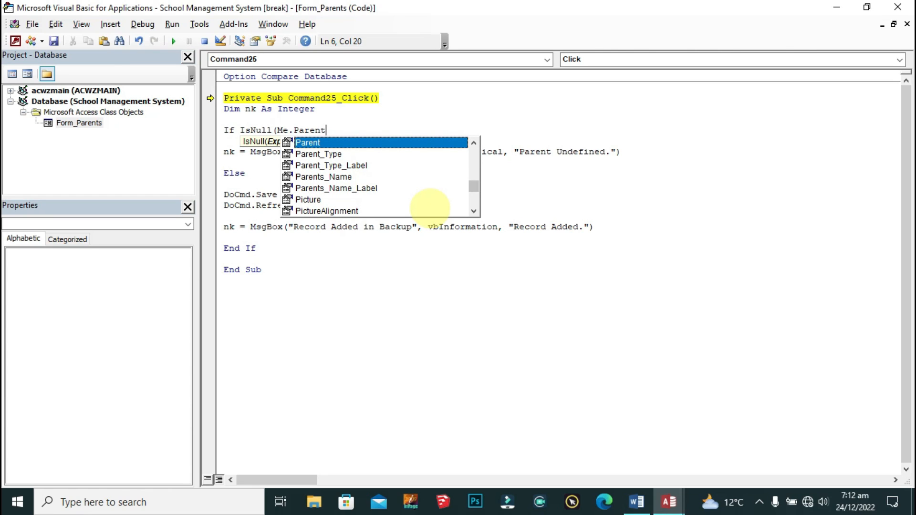
type("_")
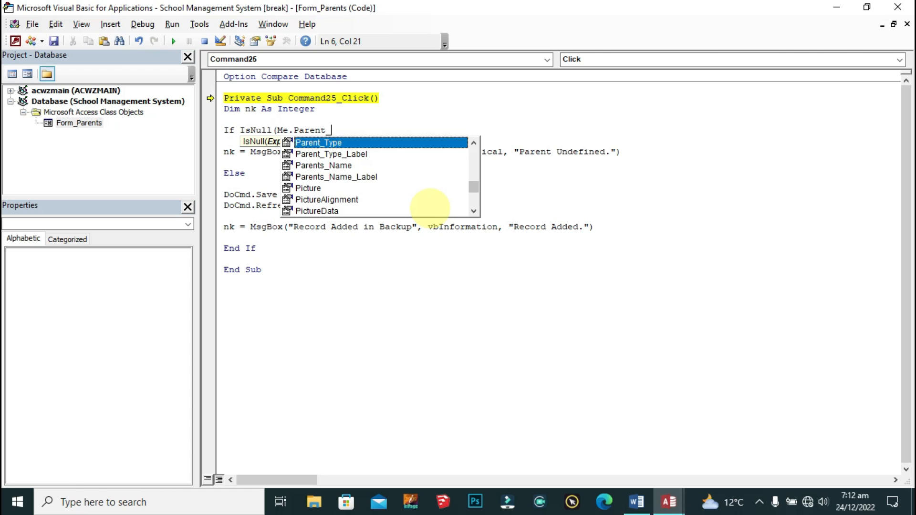
key("Tab")
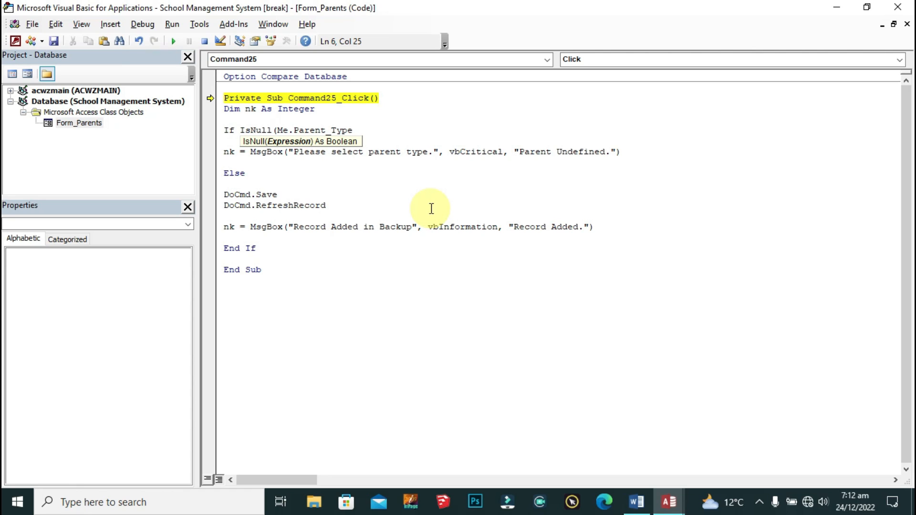
type(") Then")
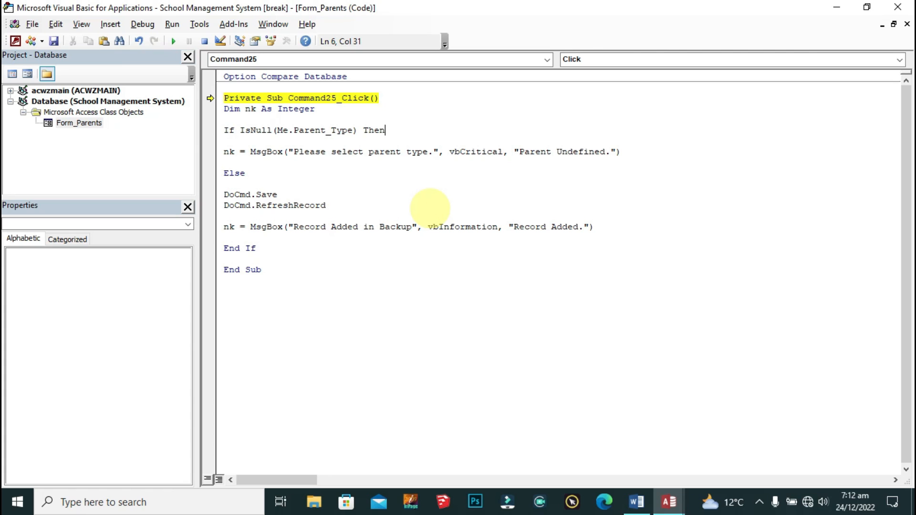
Step: Rerun the code, debug error 2487 at DoCmd.Save, and save the code changes
left_click(389, 206)
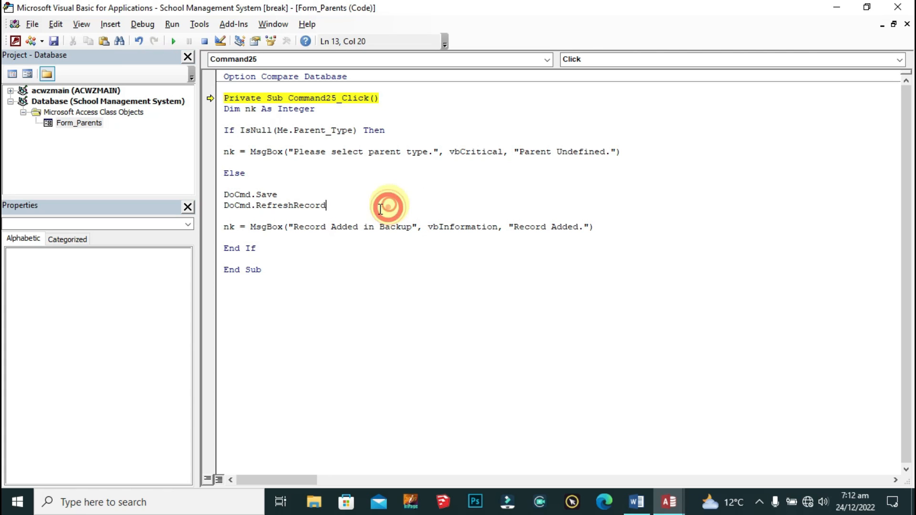
left_click(171, 41)
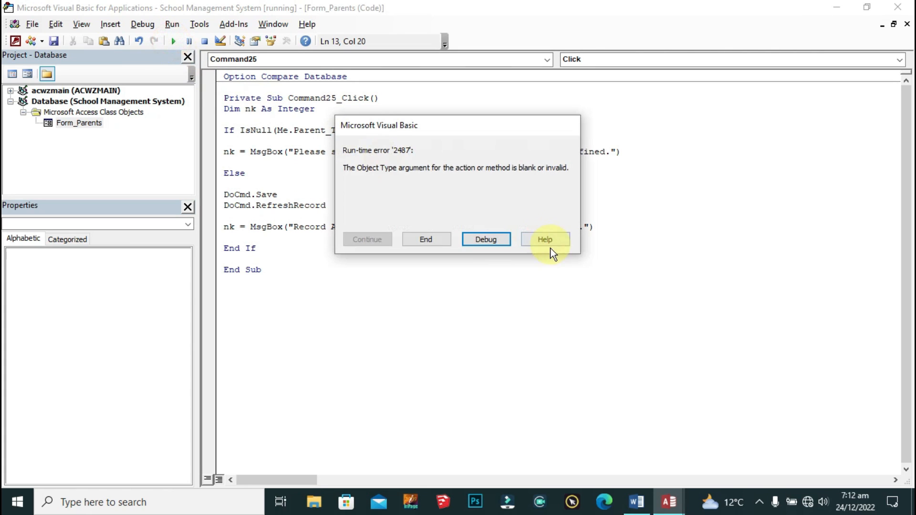
left_click(477, 239)
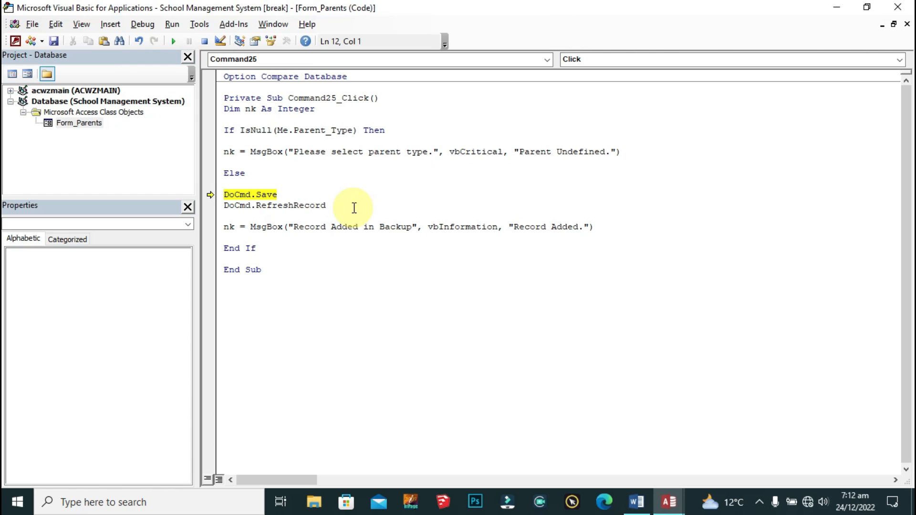
left_click(55, 41)
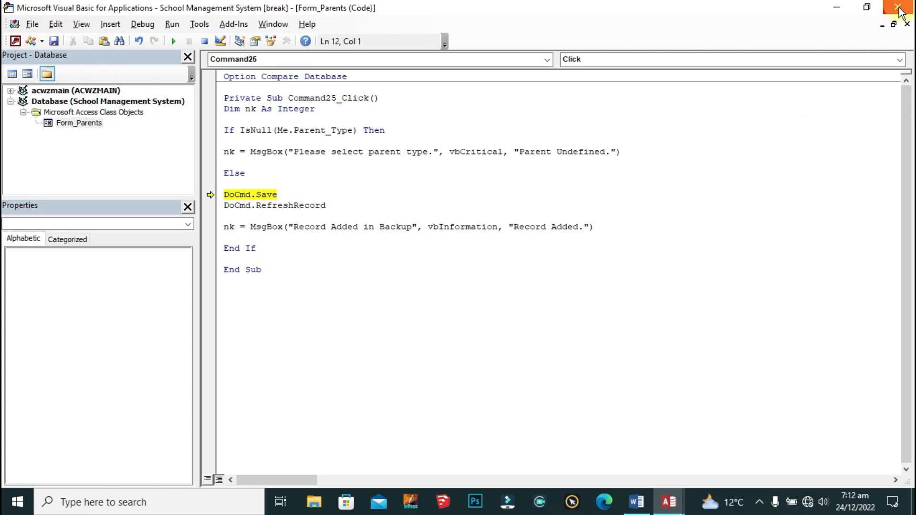
Step: Stop the debugger and save a parent record, confirming the 'Record Added in Backup' message
left_click(421, 299)
left_click(471, 380)
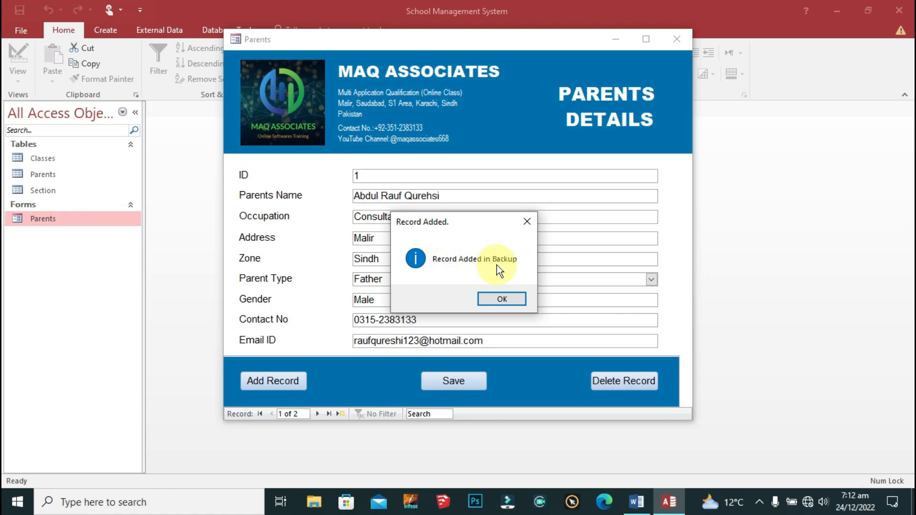
left_click(519, 298)
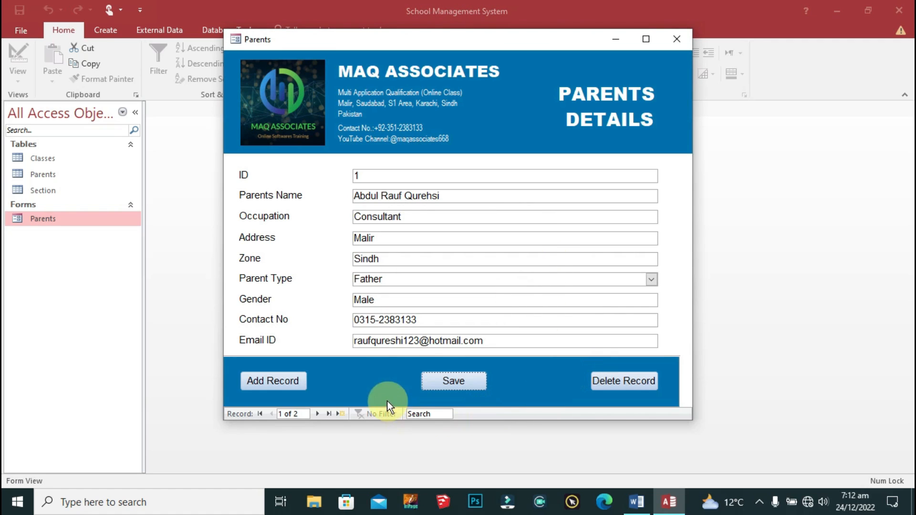
Step: Close the Parents form, reopen it and close it again, then bring up its options
left_click(676, 40)
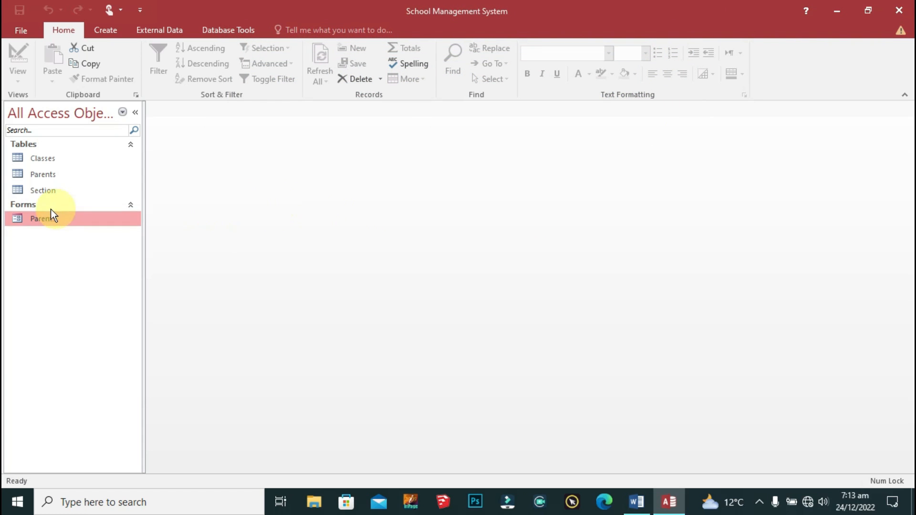
double_click(35, 218)
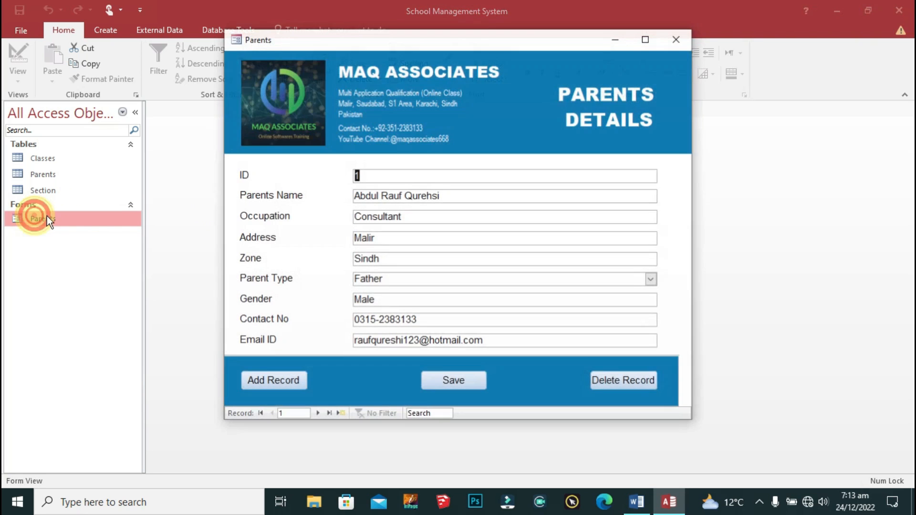
left_click(686, 43)
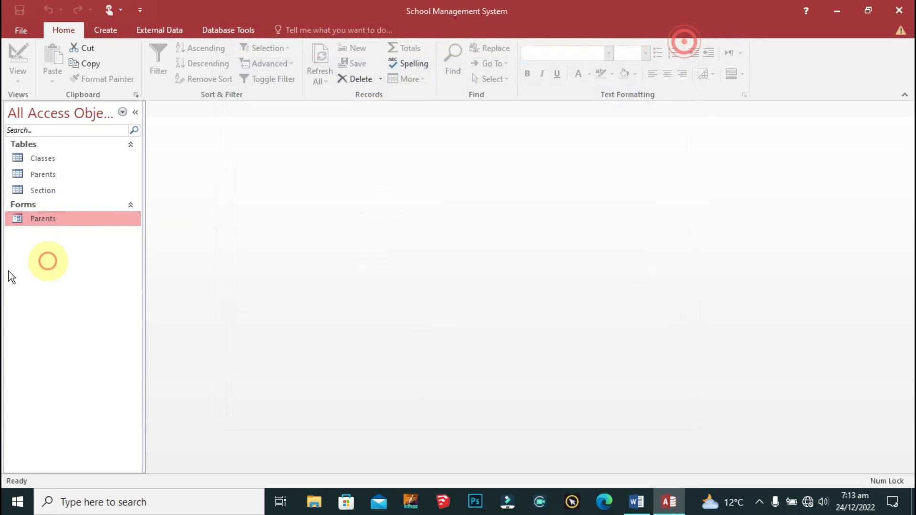
right_click(38, 222)
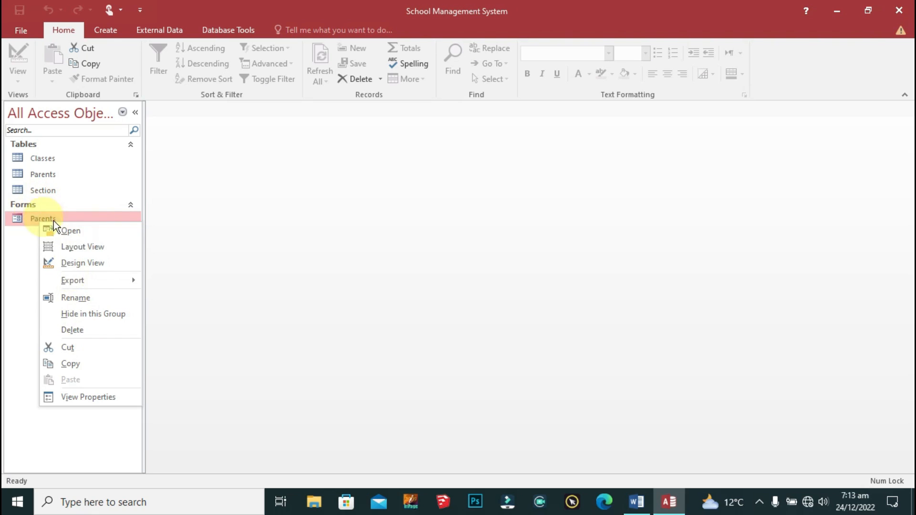
Step: In the Parents form's Design View, set the ID text box's Enabled property to No, then select Locked
left_click(100, 261)
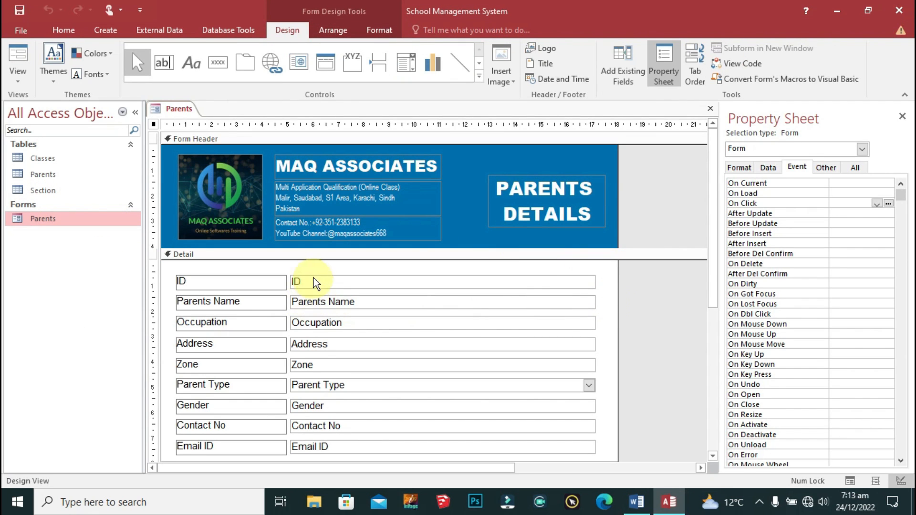
left_click(315, 281)
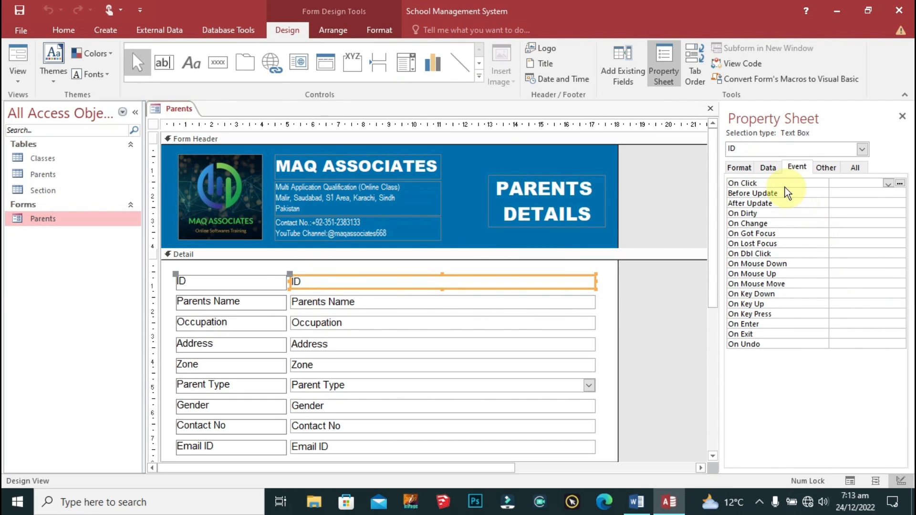
left_click(766, 166)
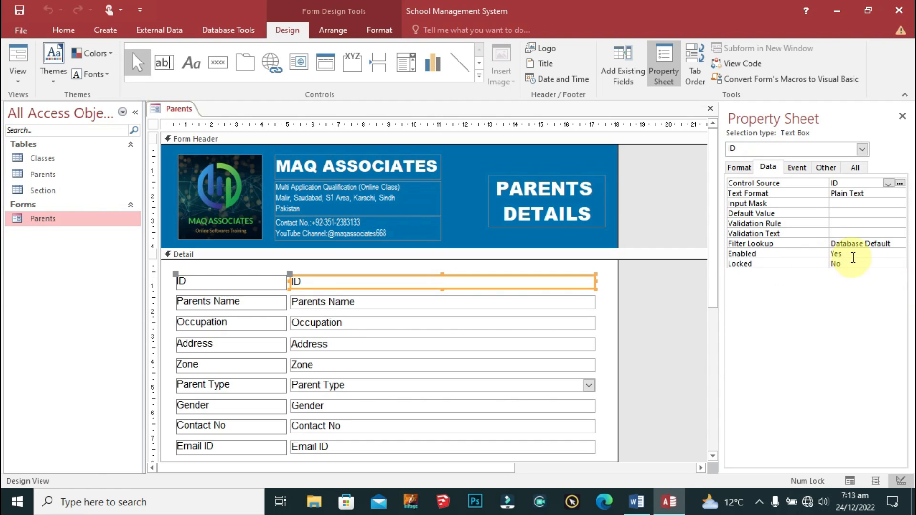
left_click(853, 258)
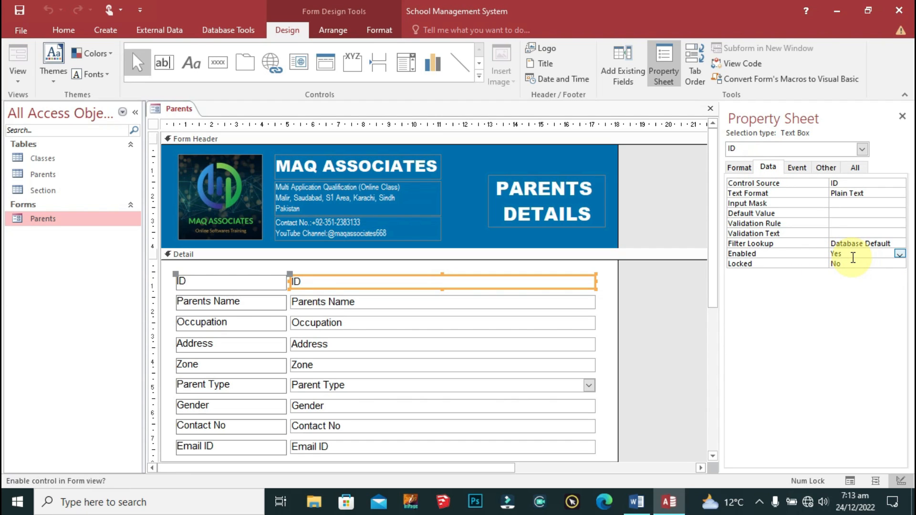
left_click(900, 253)
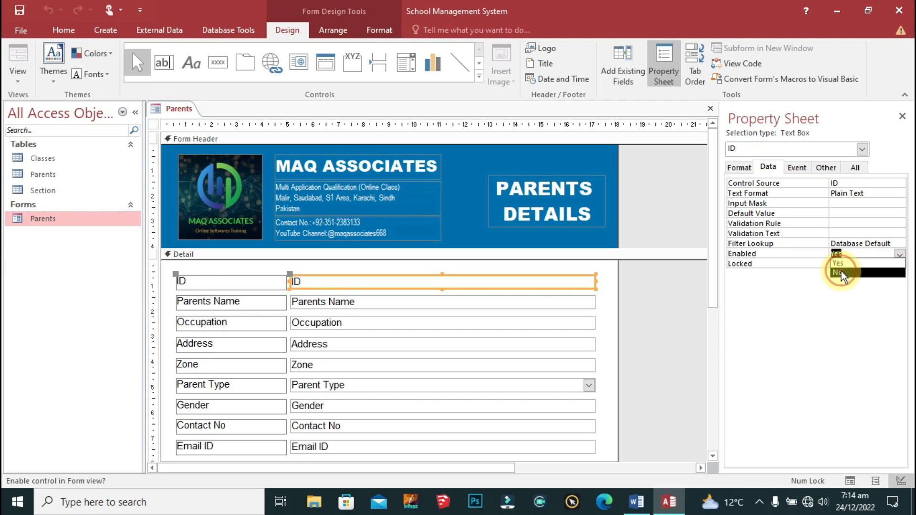
left_click(838, 272)
left_click(766, 263)
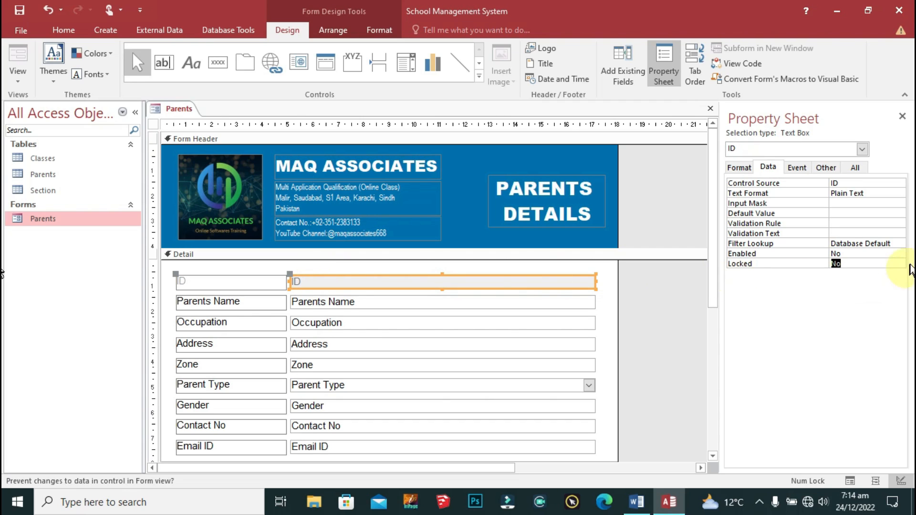
Step: Set the ID box's Locked property to Yes, then save and close the Parents form
left_click(899, 265)
left_click(835, 273)
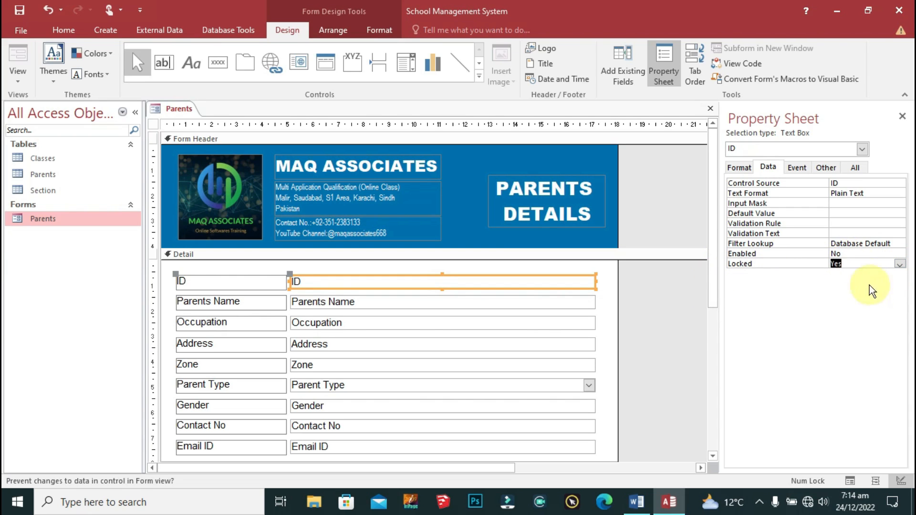
right_click(157, 112)
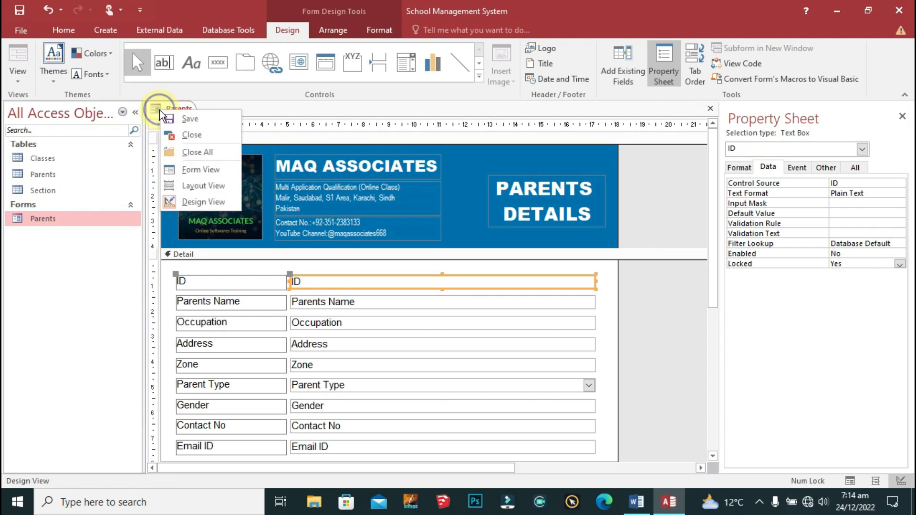
left_click(176, 120)
right_click(176, 117)
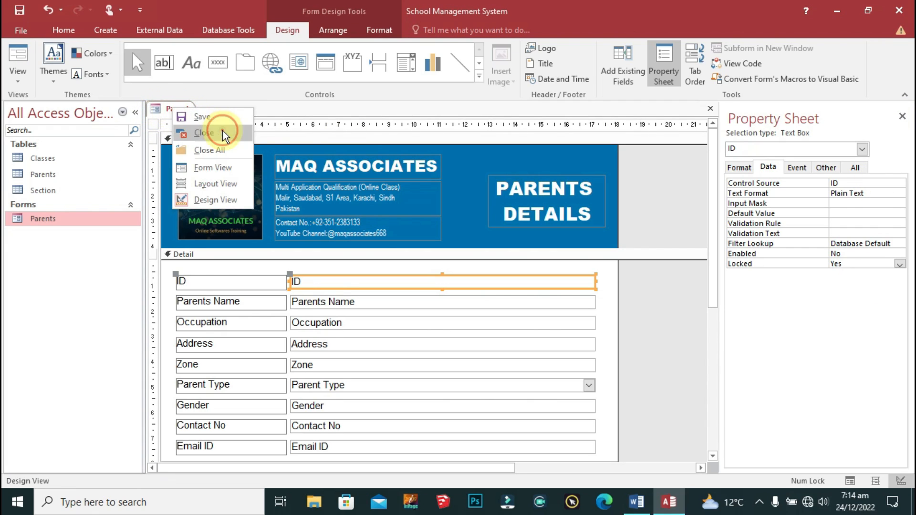
left_click(183, 135)
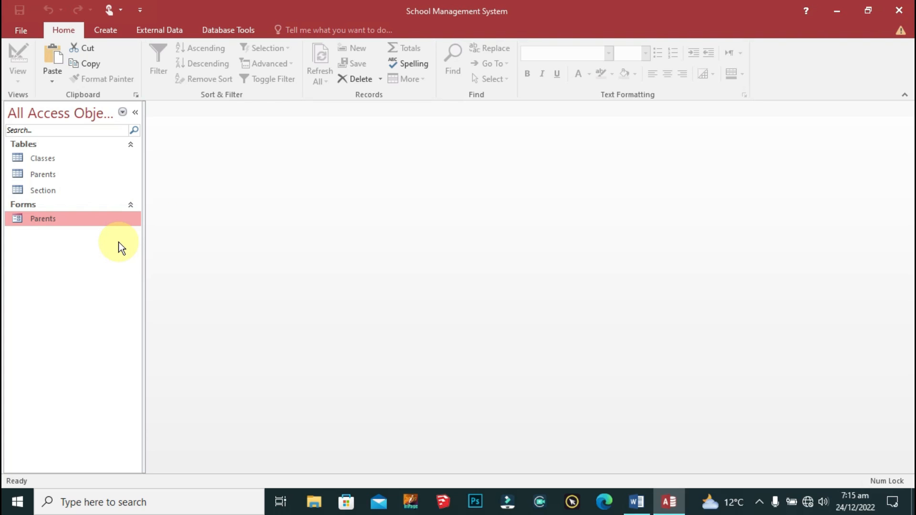
Step: Paste a copy of the Parents form named Classes
key("ctrl+v")
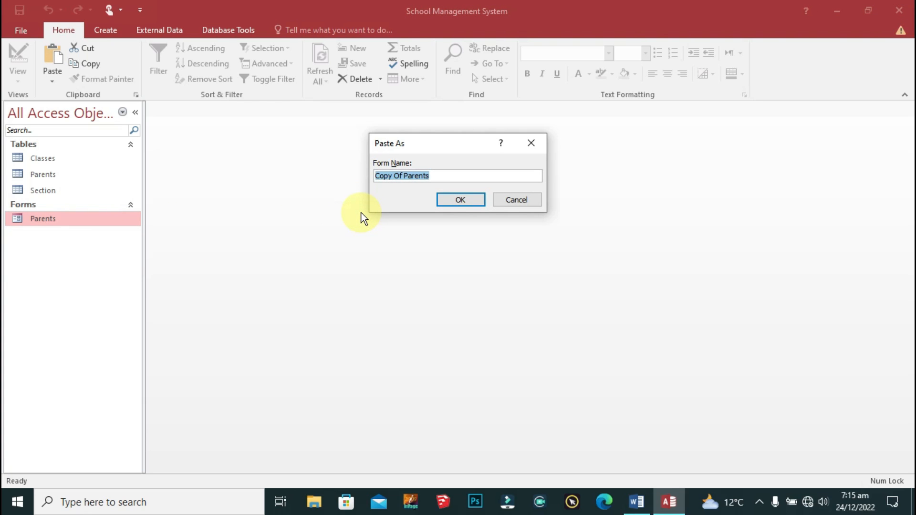
type("Classes")
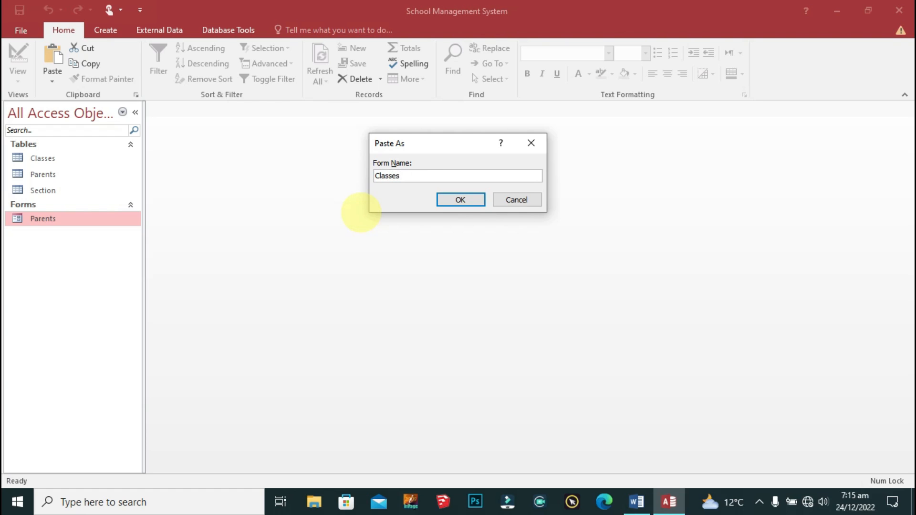
left_click(477, 204)
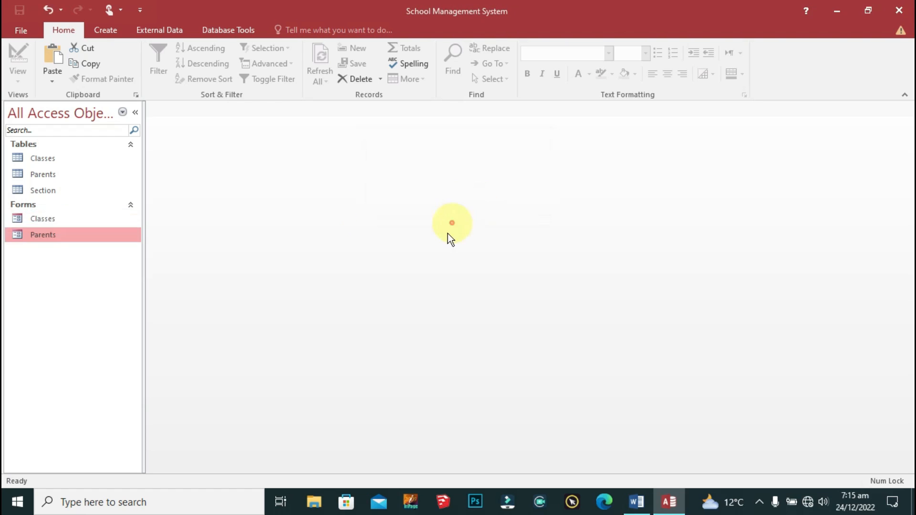
Step: Paste a copy of the Classes form named Section
left_click(48, 219)
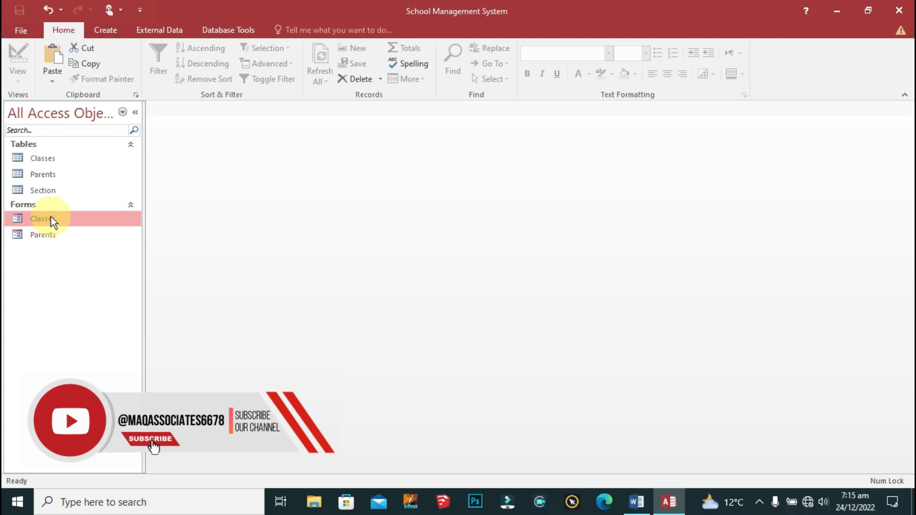
right_click(50, 217)
key("Escape")
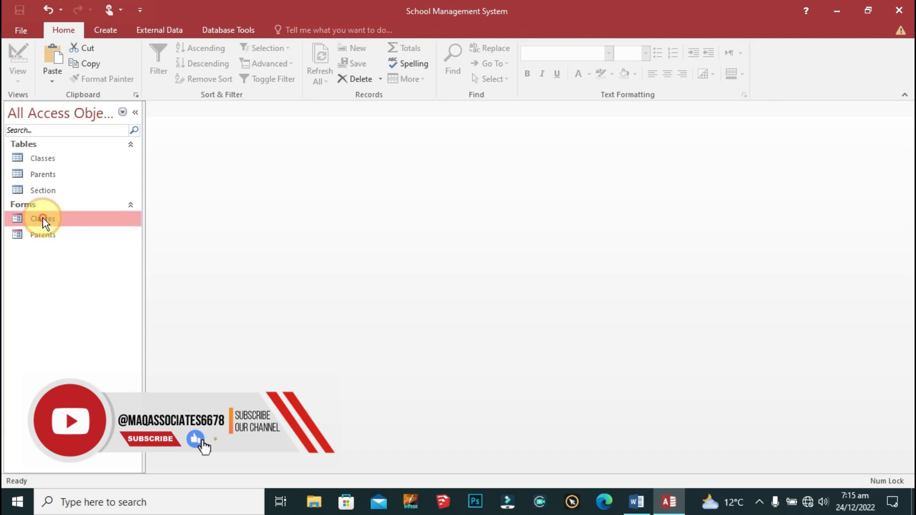
key("ctrl+v")
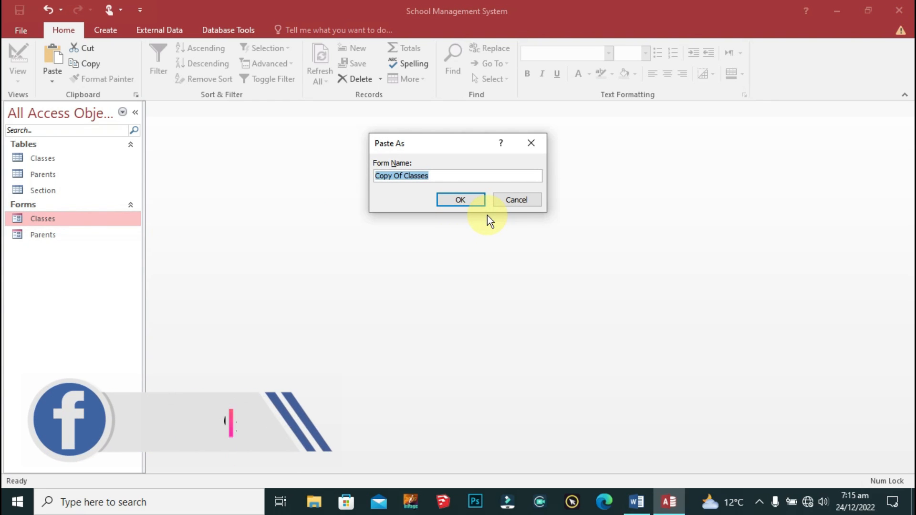
type("Section")
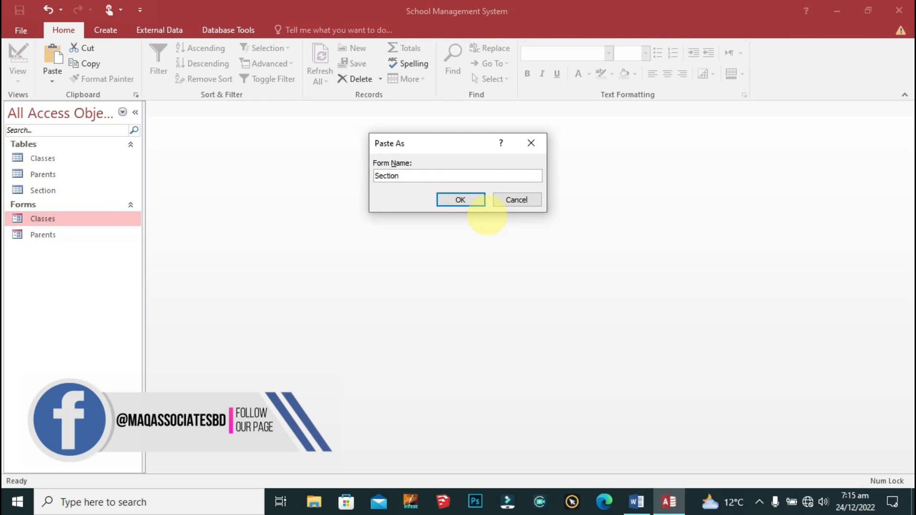
left_click(462, 199)
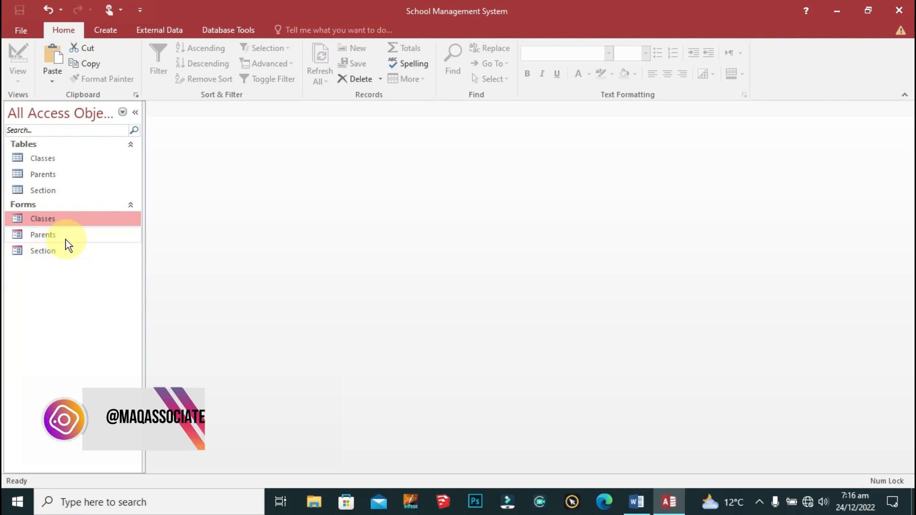
right_click(49, 219)
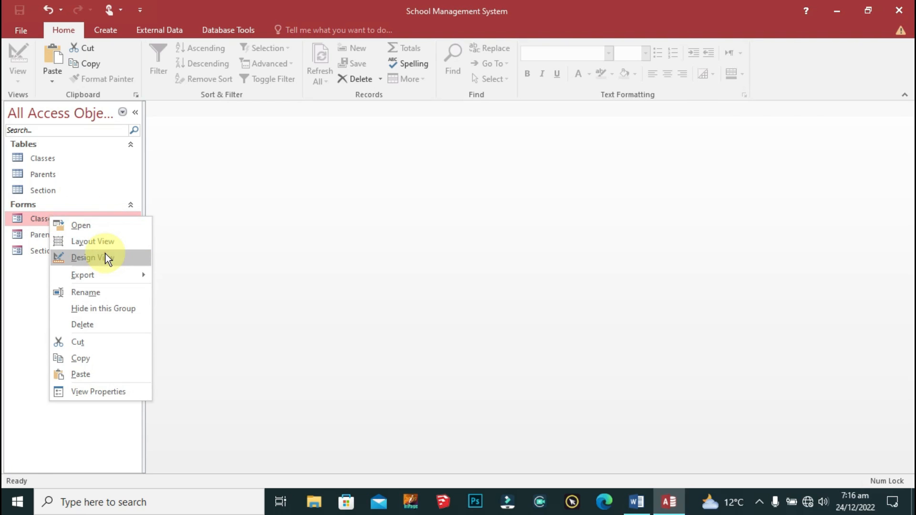
Step: Open the Classes form in Design View and delete all the old Parents labels and fields
left_click(105, 258)
right_click(41, 222)
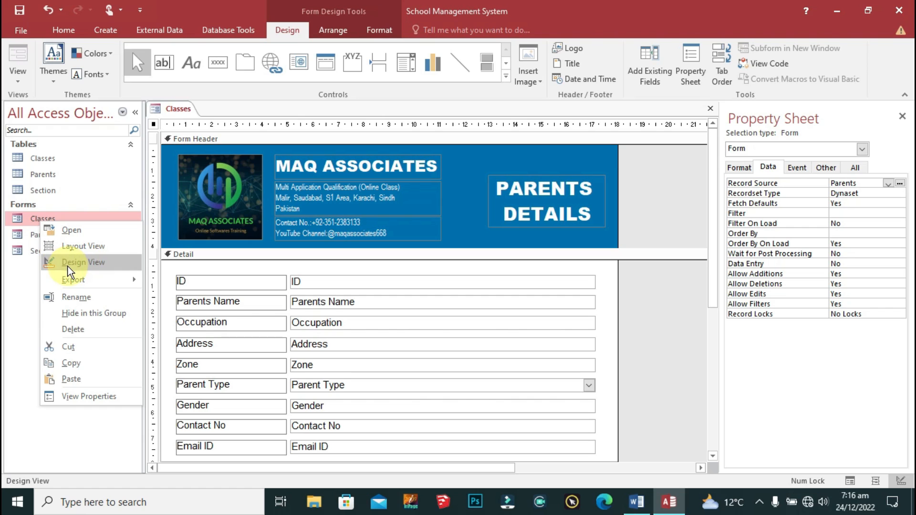
left_click(612, 312)
scroll(682, 286, "down", 2)
left_click(604, 220)
left_click_drag(604, 221, 268, 400)
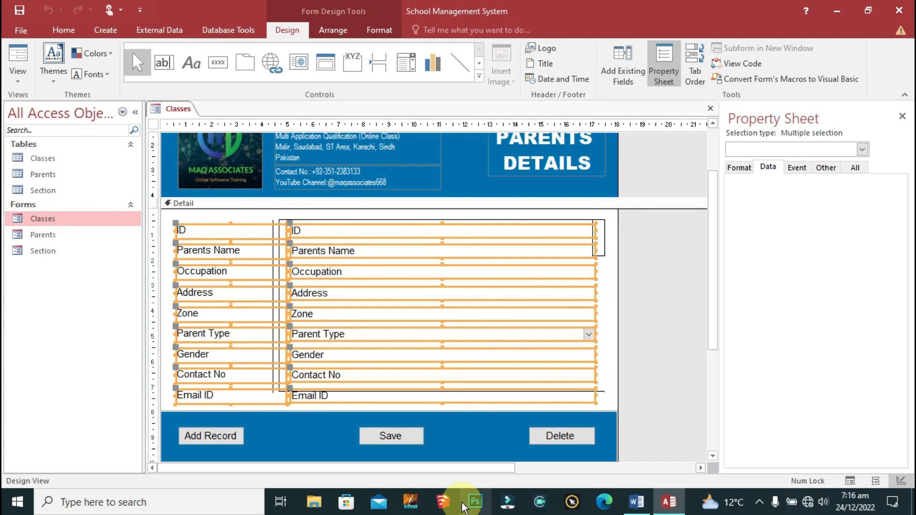
key("Delete")
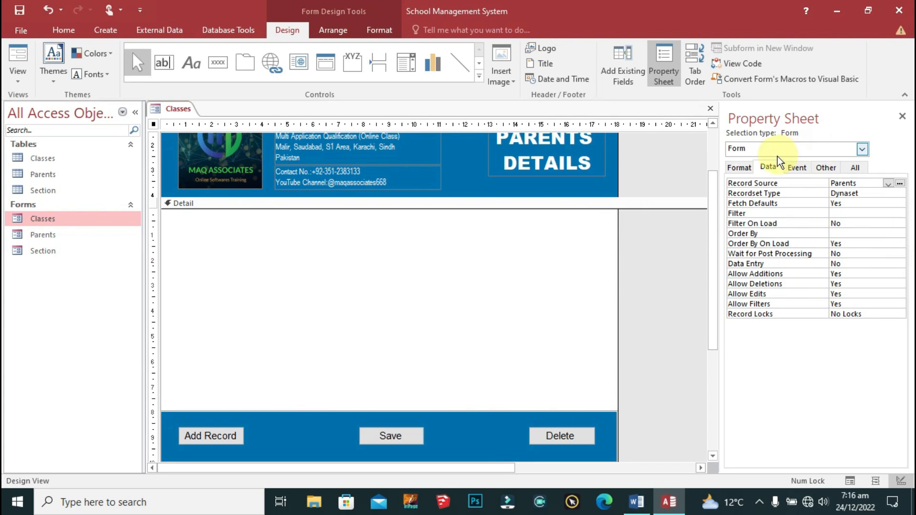
Step: Set the form's Record Source to the Classes table and show its available fields
left_click(606, 67)
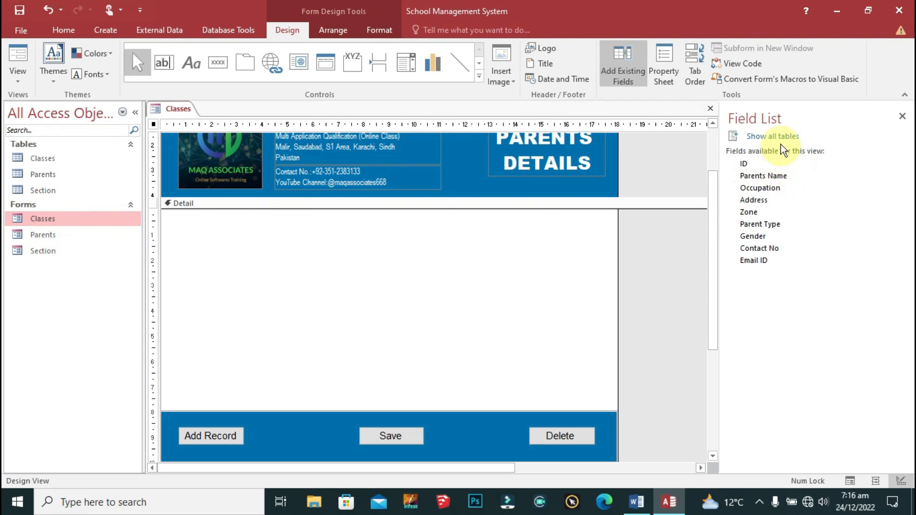
double_click(152, 124)
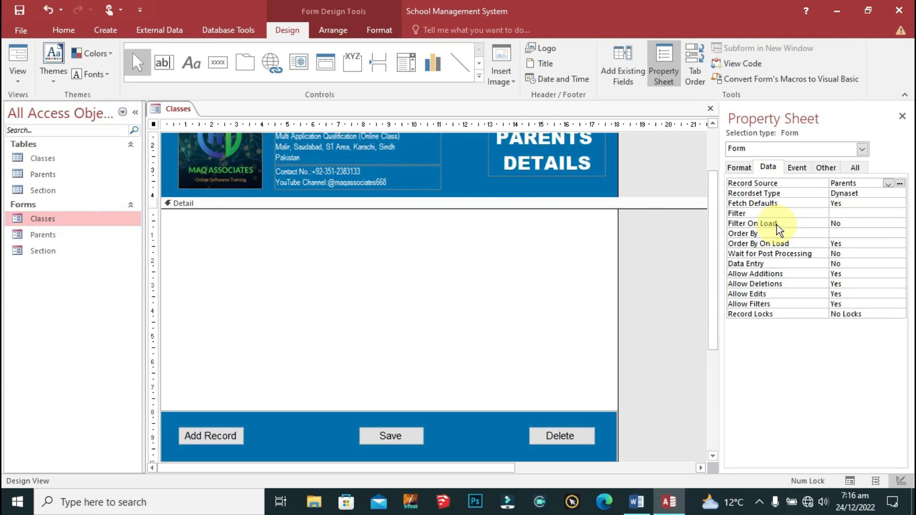
left_click(888, 184)
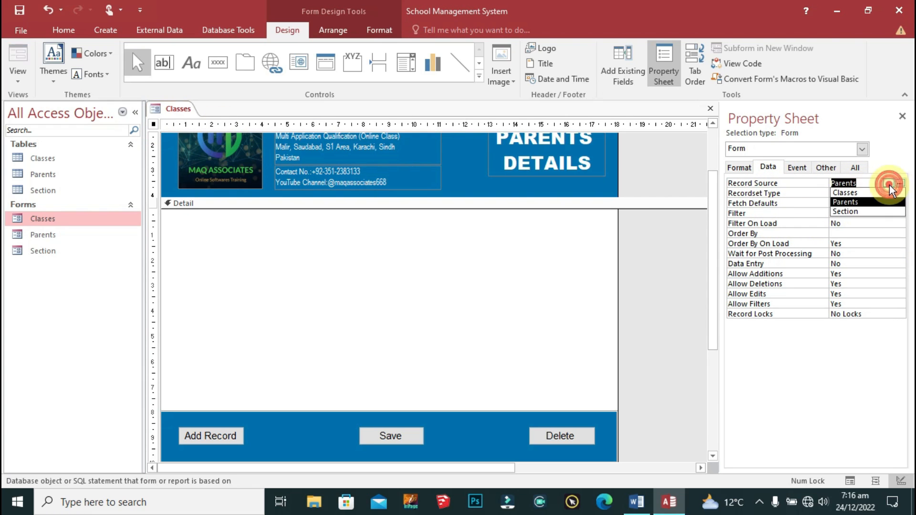
left_click(845, 192)
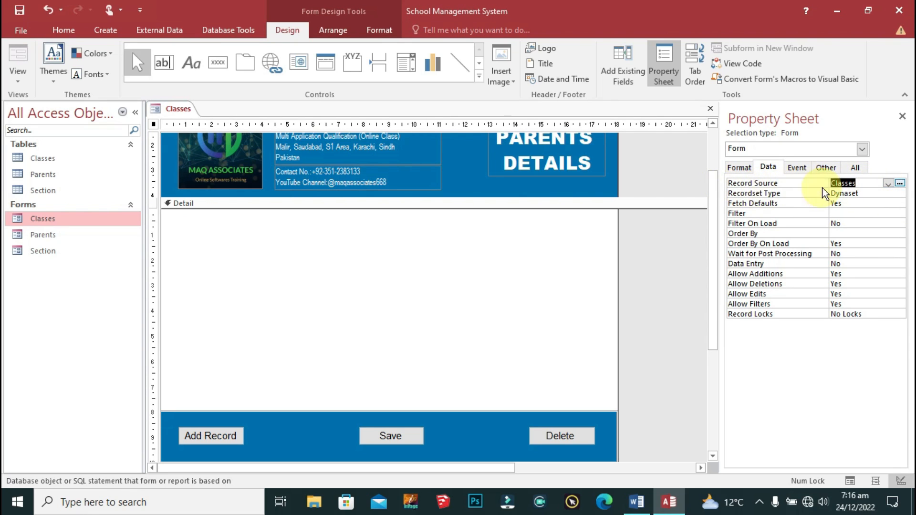
left_click(615, 67)
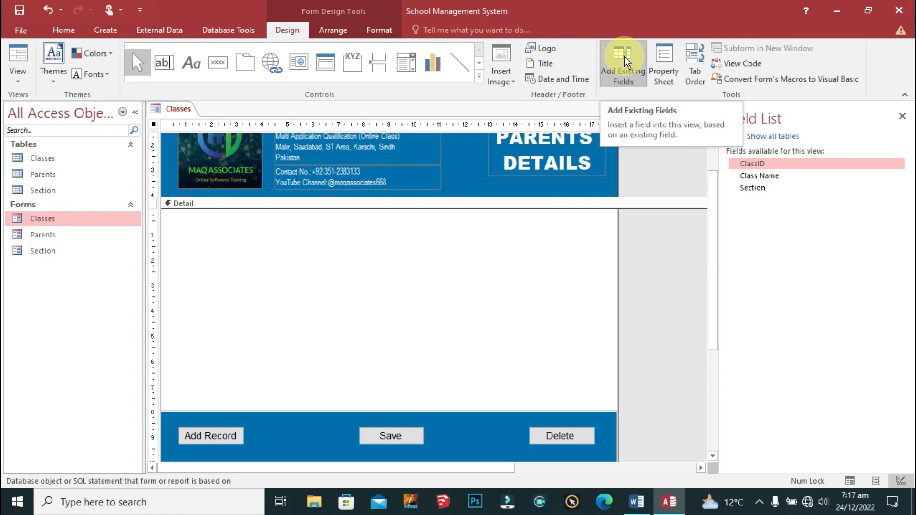
Step: Add ClassID, Class Name and Section to the Detail area in black Arial
left_click(756, 188, "shift")
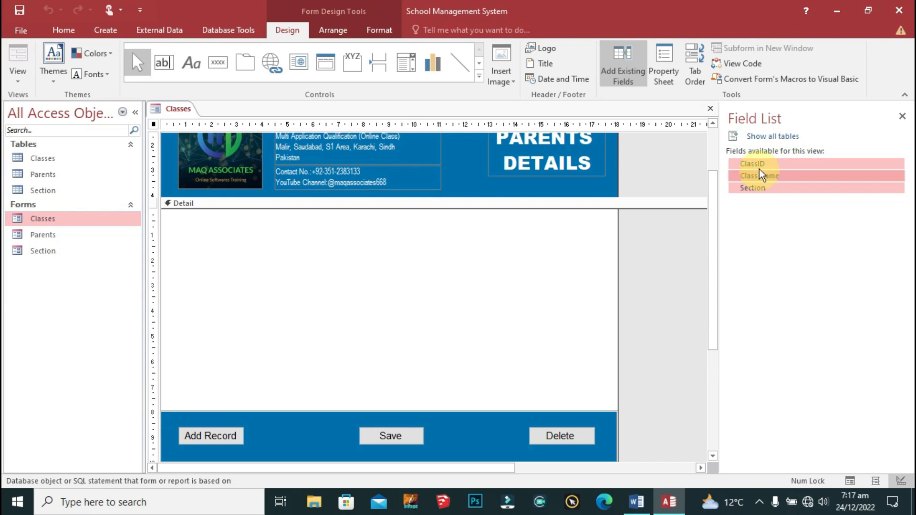
left_click_drag(763, 171, 280, 274)
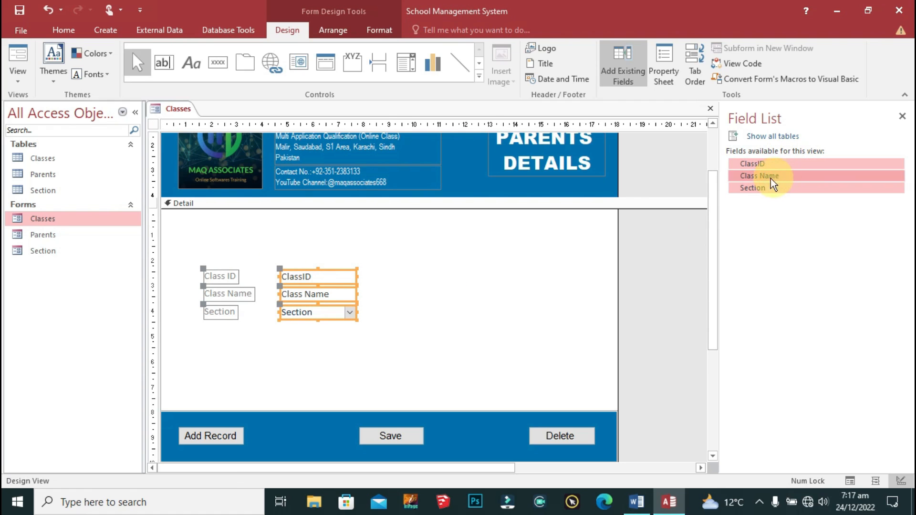
left_click(387, 31)
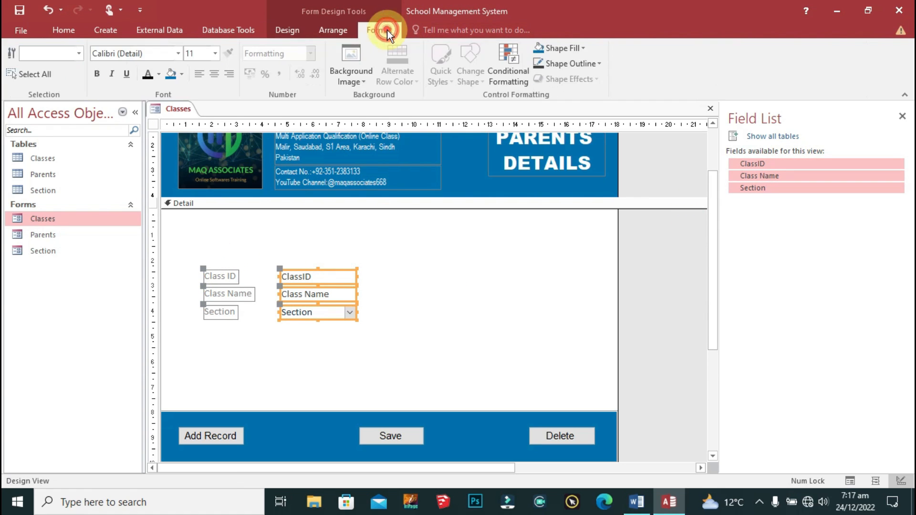
left_click(151, 54)
type("A")
key("Return")
left_click(146, 74)
Step: Set the three labels to Arial and size them to the widest
left_click_drag(402, 247, 231, 346)
type("Arial")
key("Return")
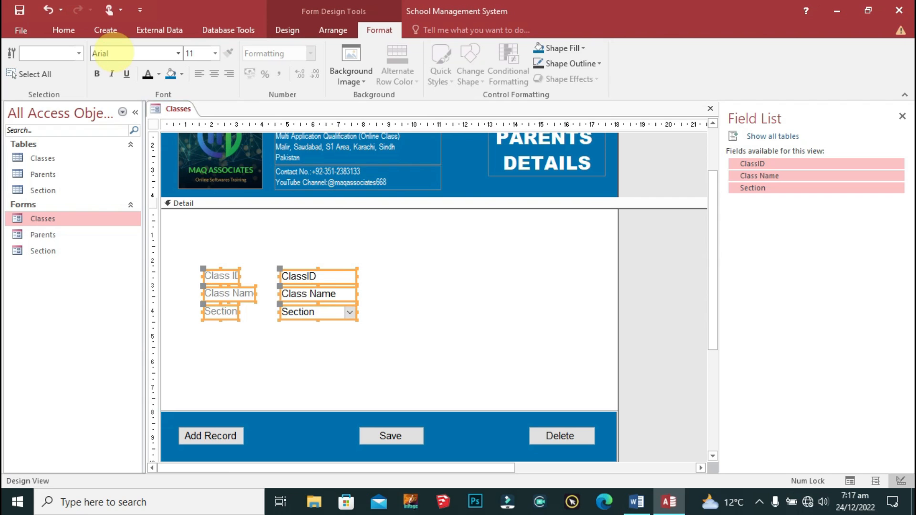
right_click(230, 270)
mouse_move(262, 305)
left_click(399, 370)
Step: Widen the three fields and move labels and fields to the top of Detail
left_click_drag(366, 252, 342, 311)
left_click_drag(355, 276, 578, 280)
mouse_move(281, 293)
left_mouse_down()
mouse_move(309, 296)
mouse_move(295, 293)
left_mouse_up()
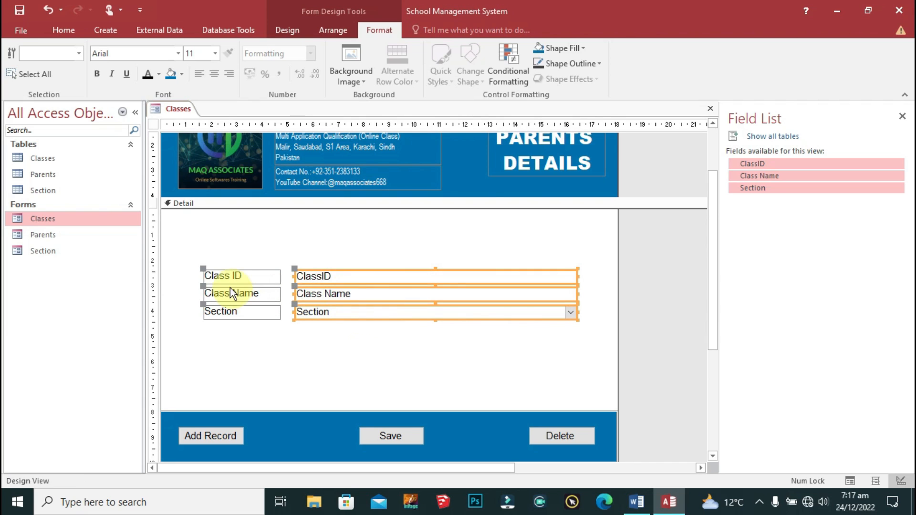
left_click_drag(595, 240, 207, 336)
left_click_drag(226, 272, 202, 224)
left_click_drag(568, 214, 597, 246)
left_click(578, 328)
Step: Move the button bar up beneath the fields and shrink the Detail section
left_click_drag(634, 383, 166, 451)
key("Up")
key("Up")
key("Up")
key("Up")
key("Up")
key("Up")
key("Up")
key("Up")
key("Up")
key("Up")
key("Up")
key("Up")
key("Up")
key("Up")
key("Up")
key("Up")
key("Up")
key("Up")
key("Up")
key("Up")
key("Down")
key("Down")
key("Down")
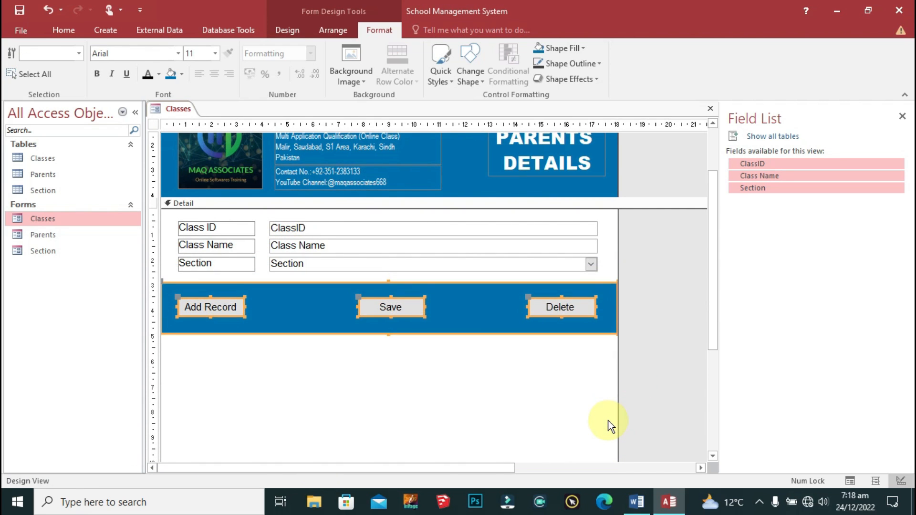
left_click(610, 426)
scroll(663, 396, "down", 3)
left_click_drag(633, 385, 625, 258)
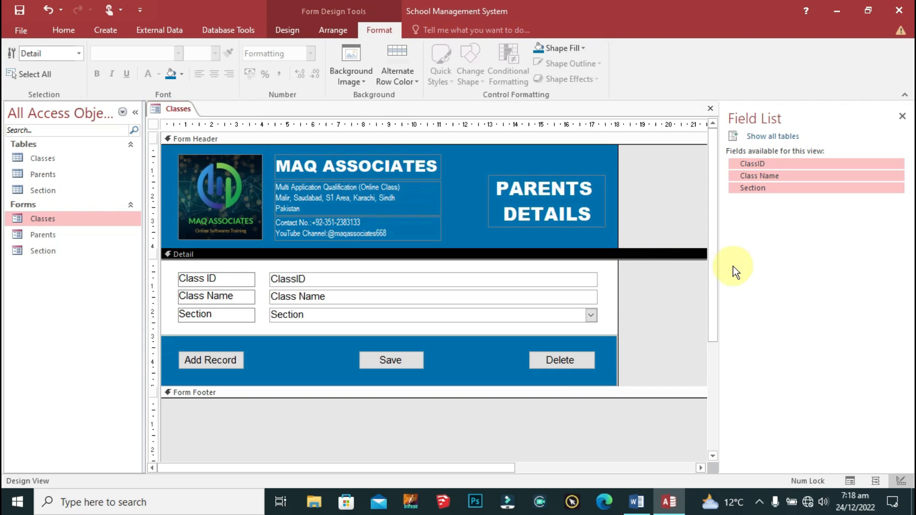
Step: Set the form's Caption property to Classes
left_click(154, 124)
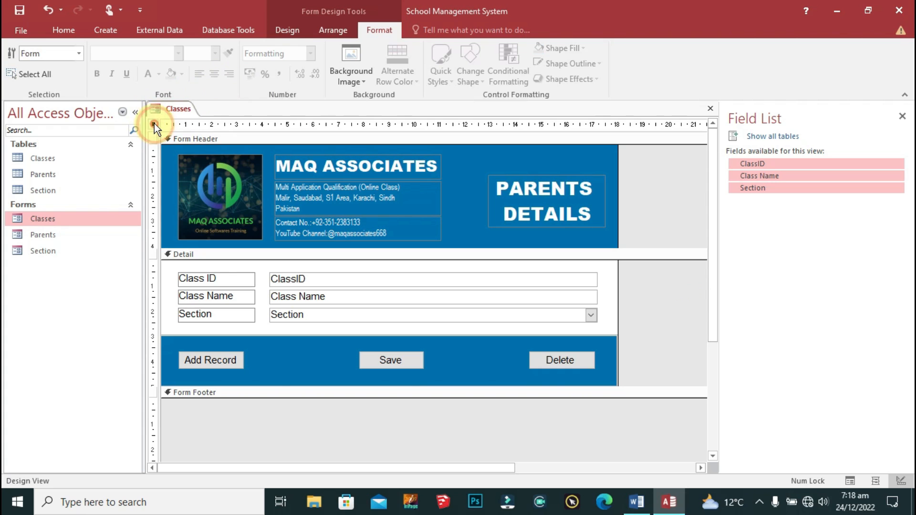
double_click(153, 123)
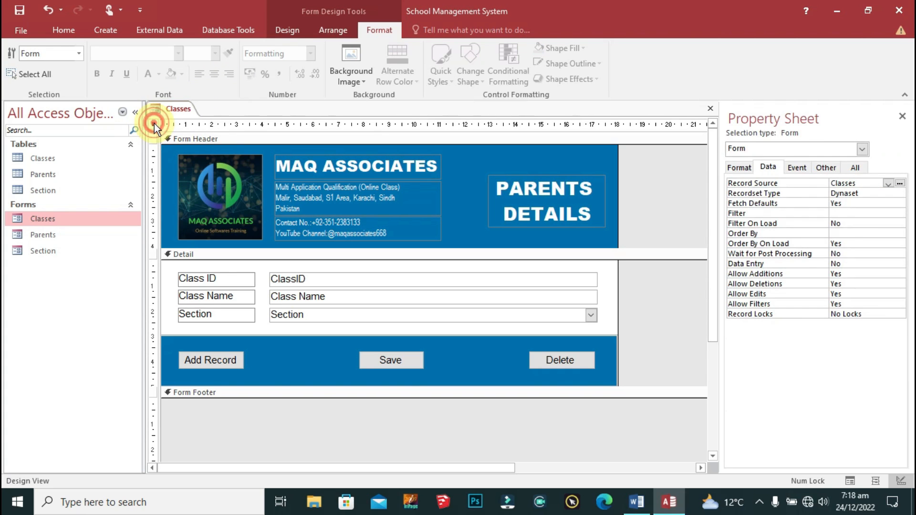
left_click(737, 167)
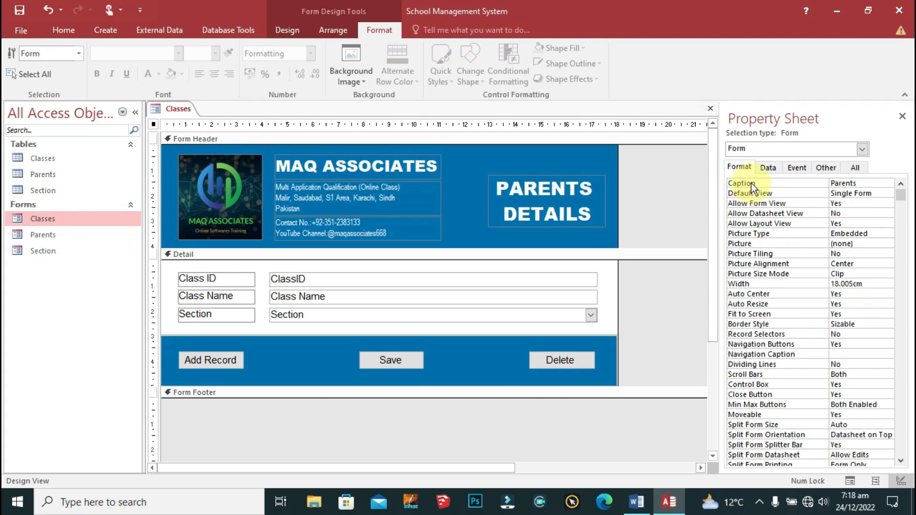
left_click(872, 182)
double_click(872, 182)
type("Classes")
key("Return")
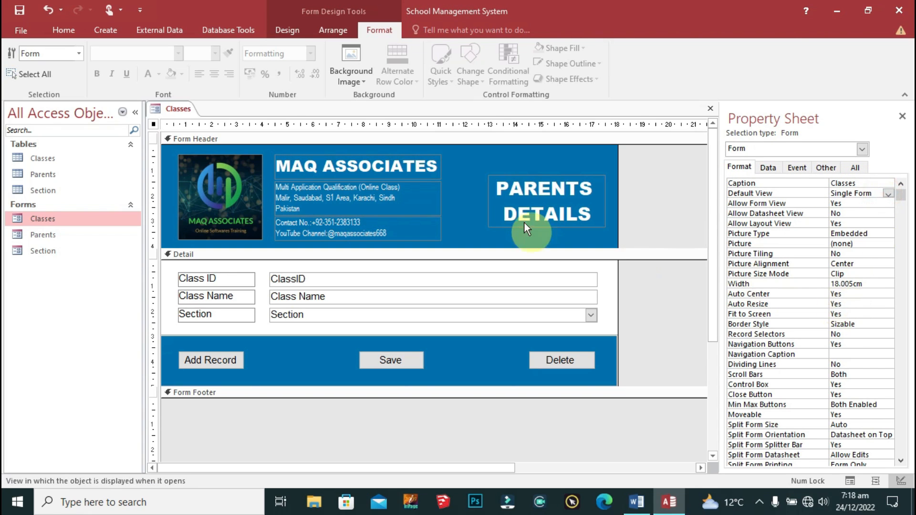
Step: Change the header heading to CLASSES DETAILS and show the Save button's event properties
left_click(533, 203)
left_click(595, 190)
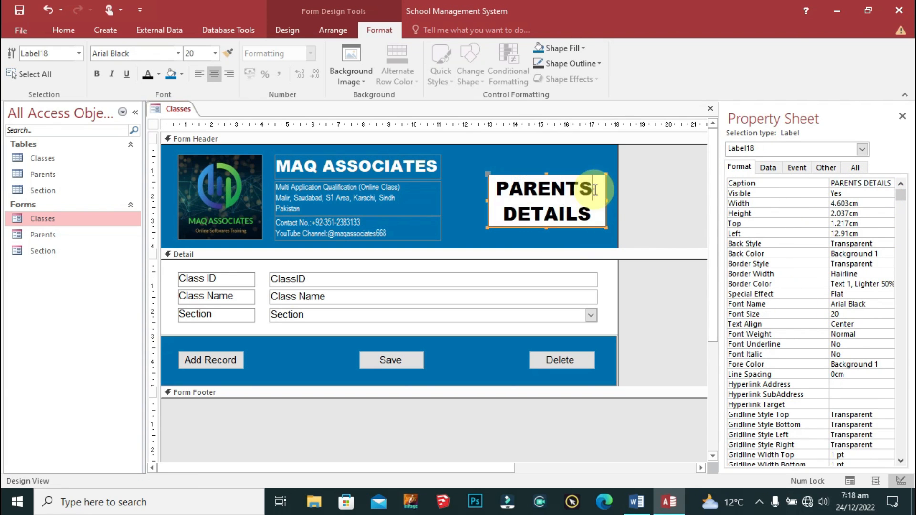
key("shift+Home")
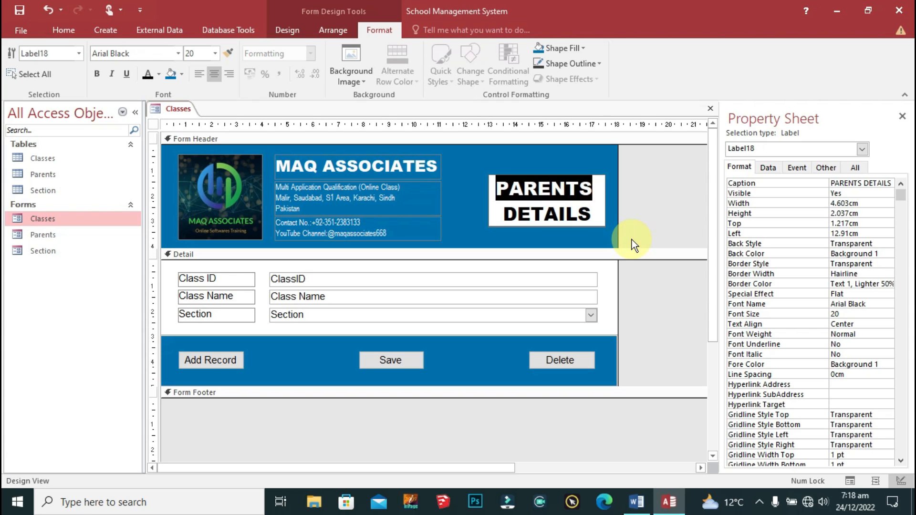
type("c")
key("BackSpace")
key("Caps_Lock")
type("CLASSES")
left_click(654, 200)
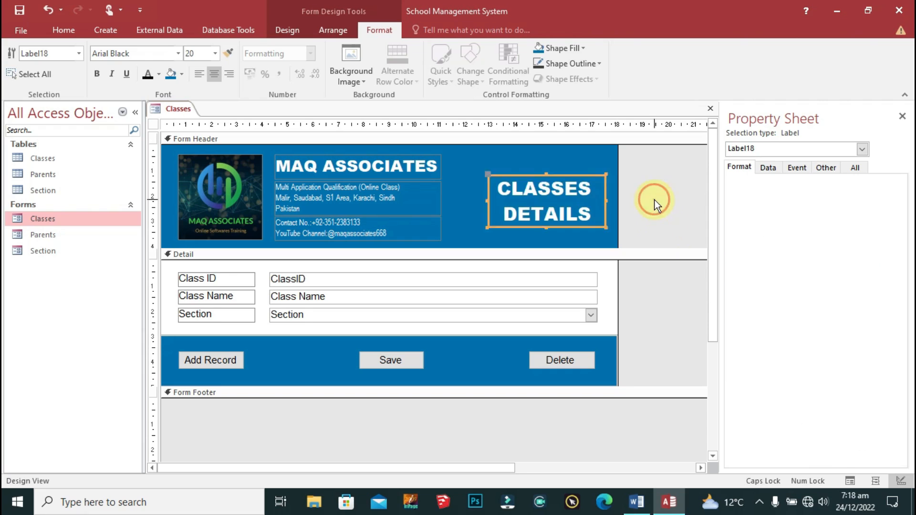
left_click(654, 200)
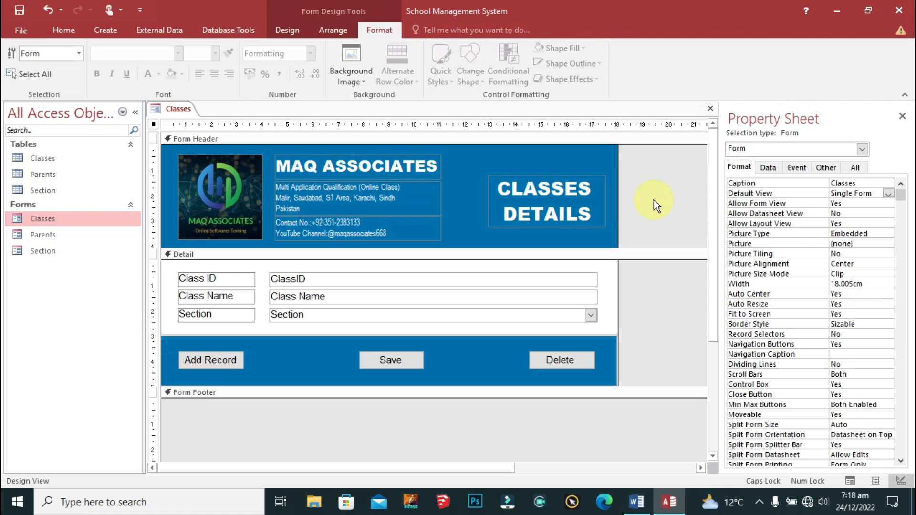
left_click(596, 208)
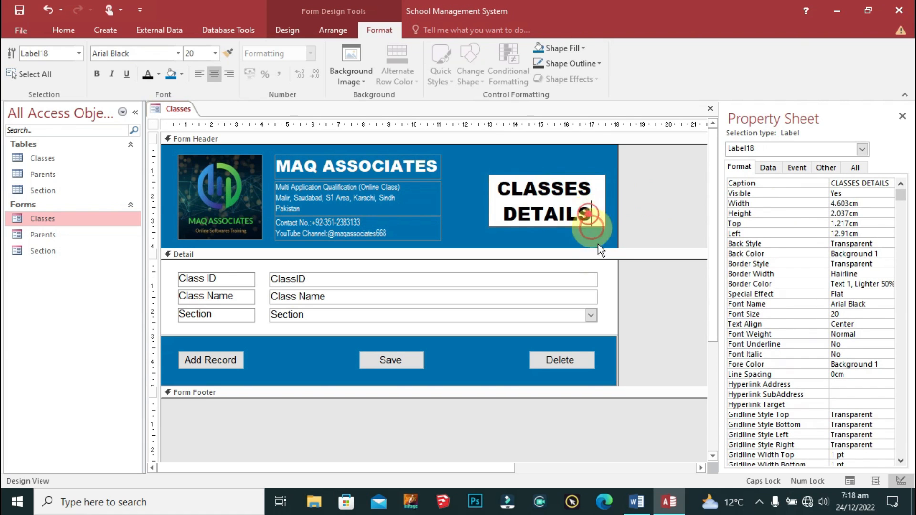
left_click(656, 176)
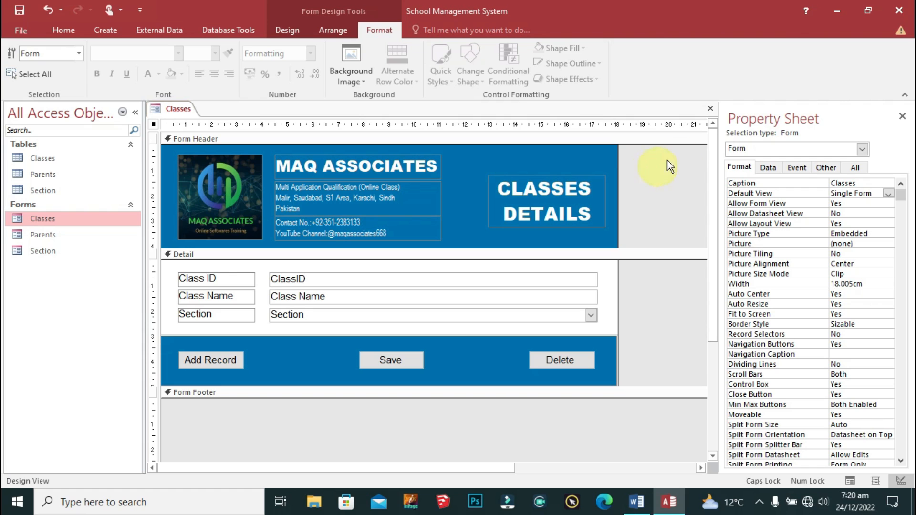
left_click(410, 362)
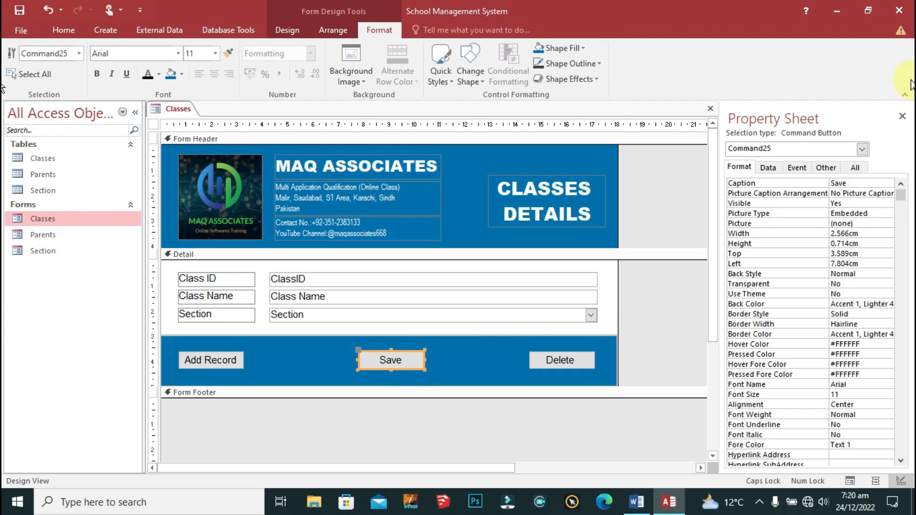
left_click(790, 169)
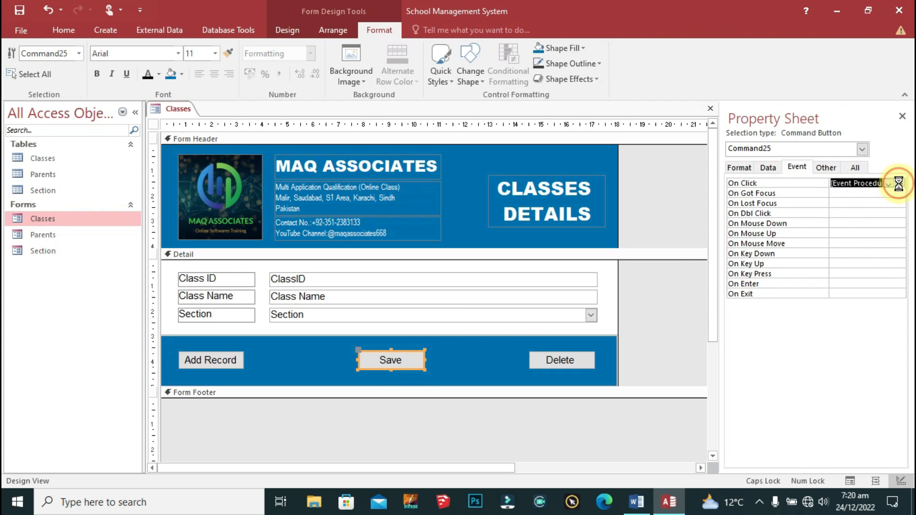
Step: In the Save button's On Click code, delete the If/Else/End If parent-type check
left_click(893, 182)
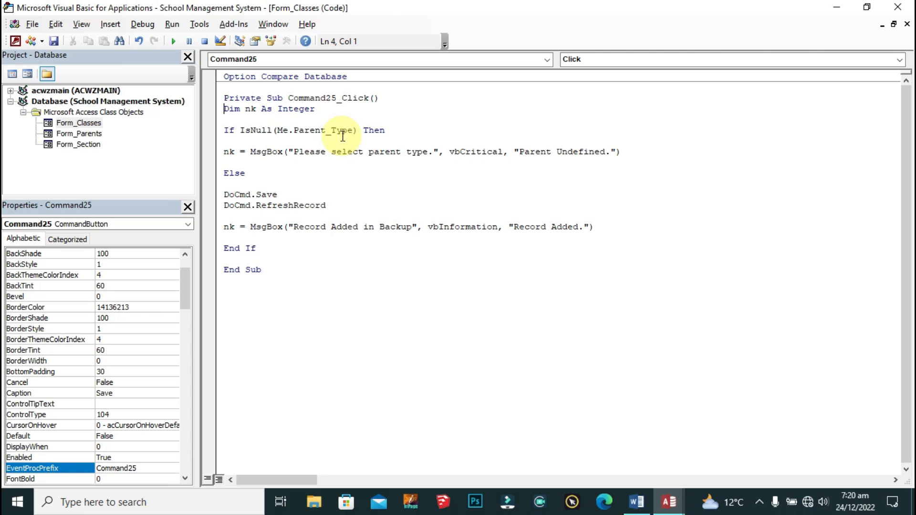
left_click_drag(262, 174, 213, 123)
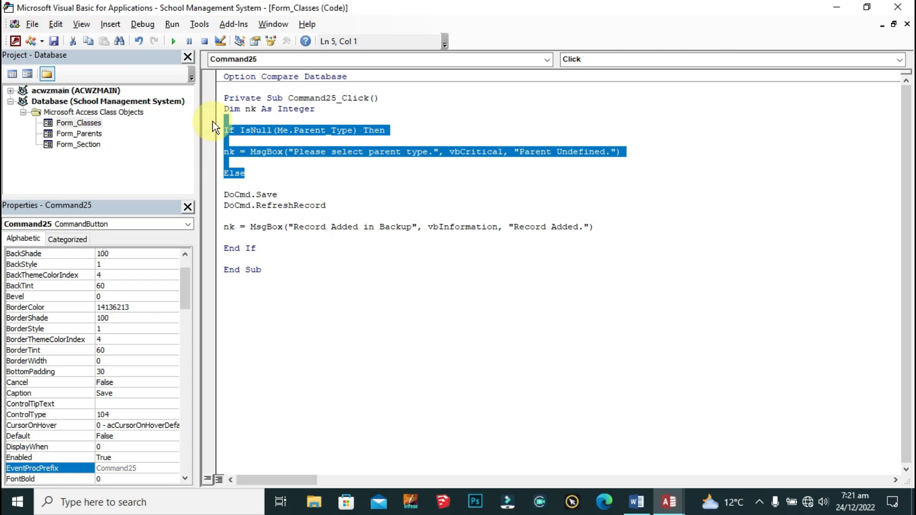
key("Delete")
key("Delete")
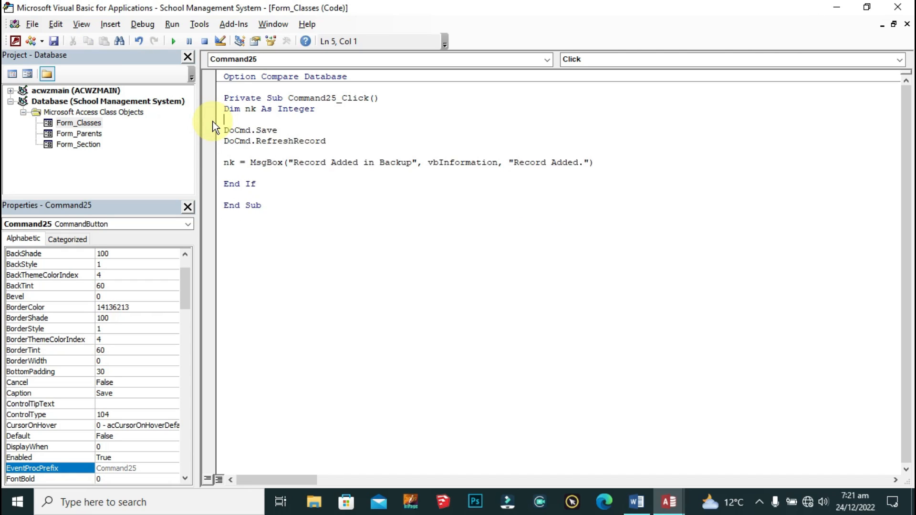
left_click_drag(273, 183, 224, 174)
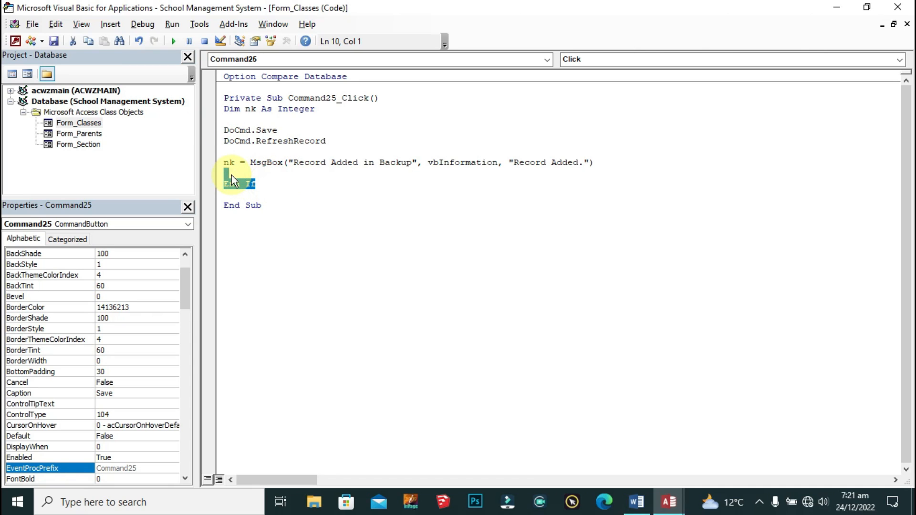
key("Delete")
key("BackSpace")
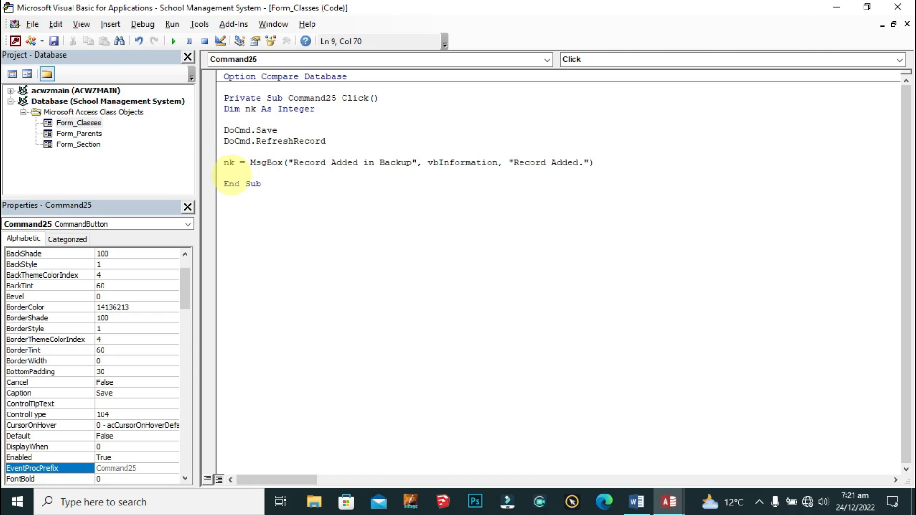
Step: Change the MsgBox text to 'Changes to db success' and close the VBA editor
left_click(411, 163)
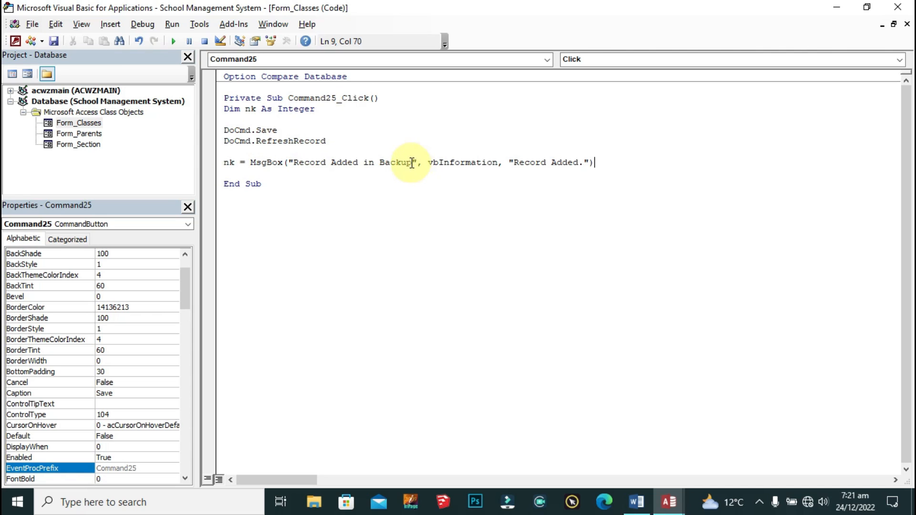
left_click(297, 164, "shift")
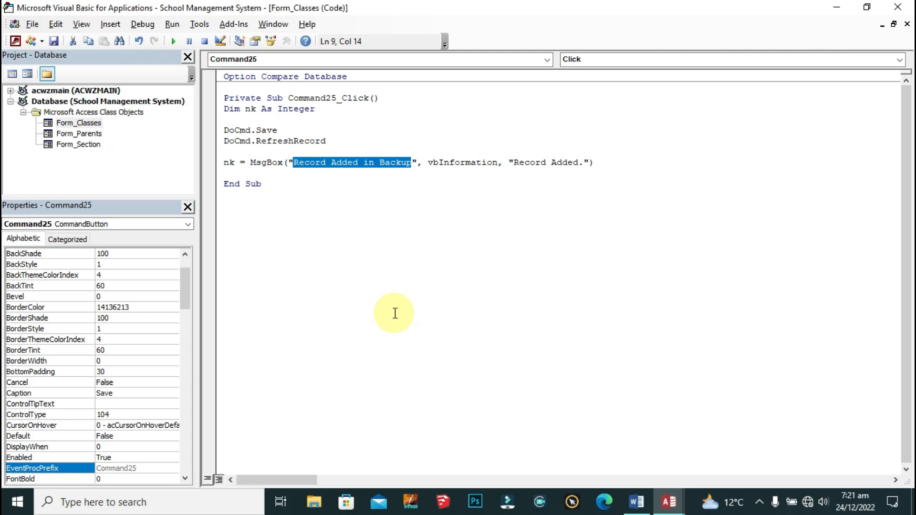
key("BackSpace")
type("V")
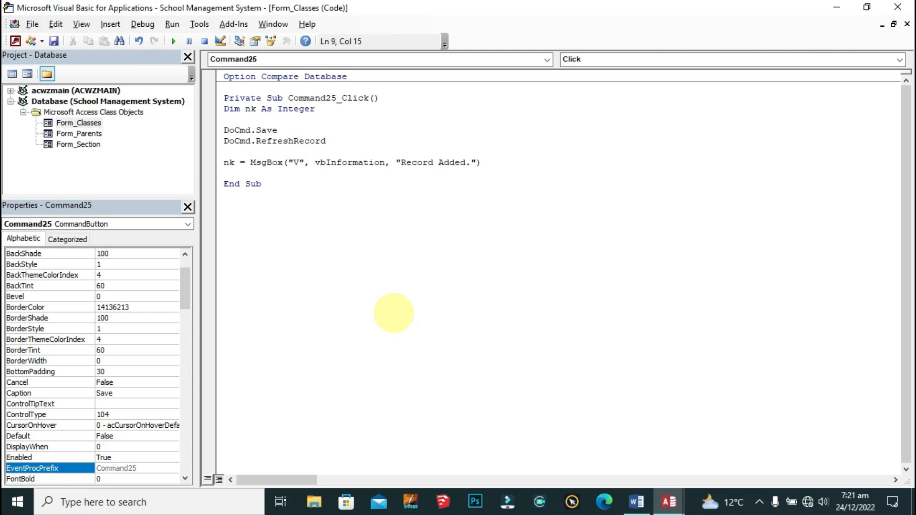
key("BackSpace")
type("Change")
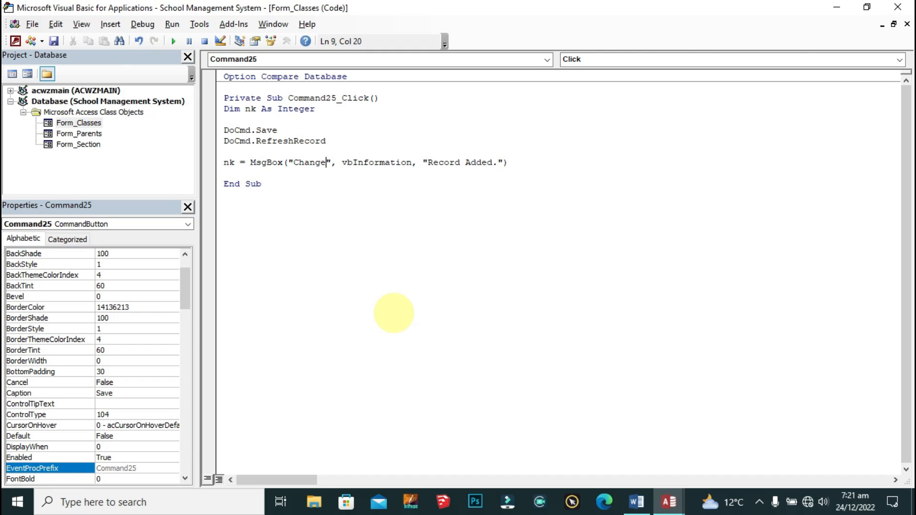
type("s to db")
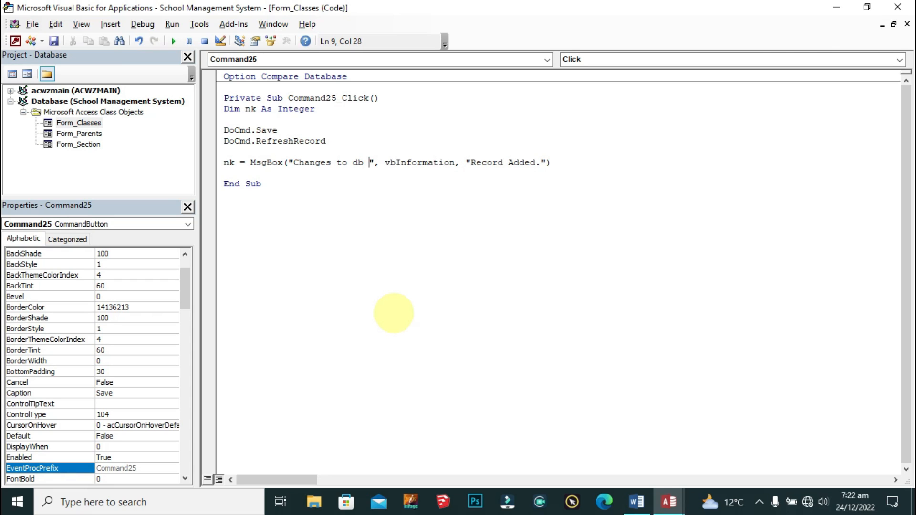
type(" success")
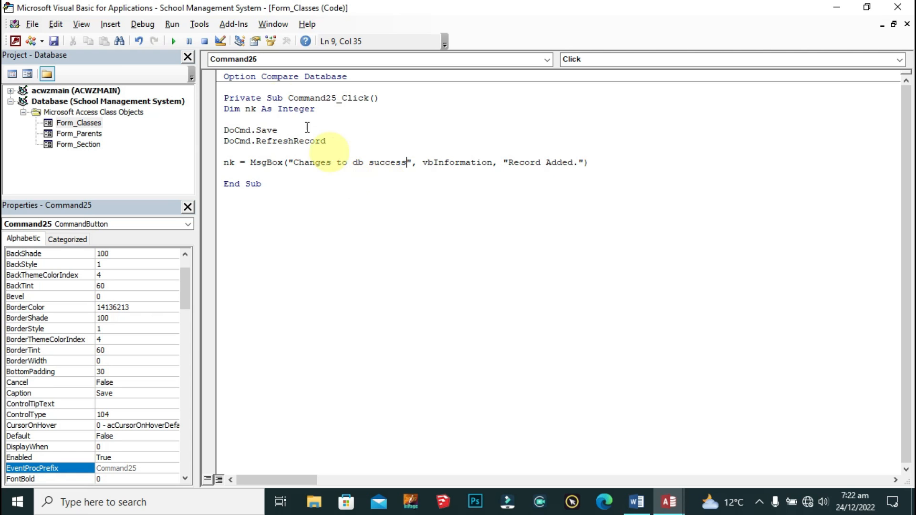
left_click(56, 39)
left_click(897, 7)
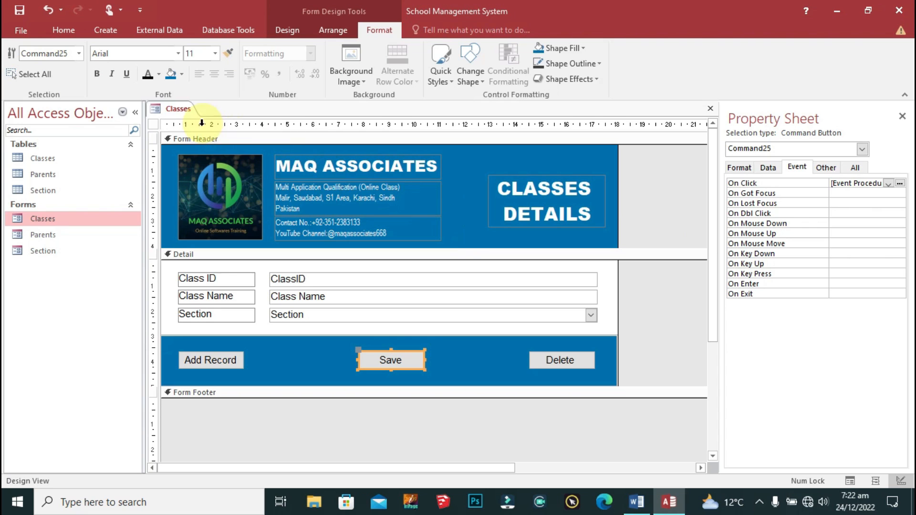
Step: Save the Classes form and open it in Form View
right_click(172, 108)
left_click(184, 114)
right_click(184, 113)
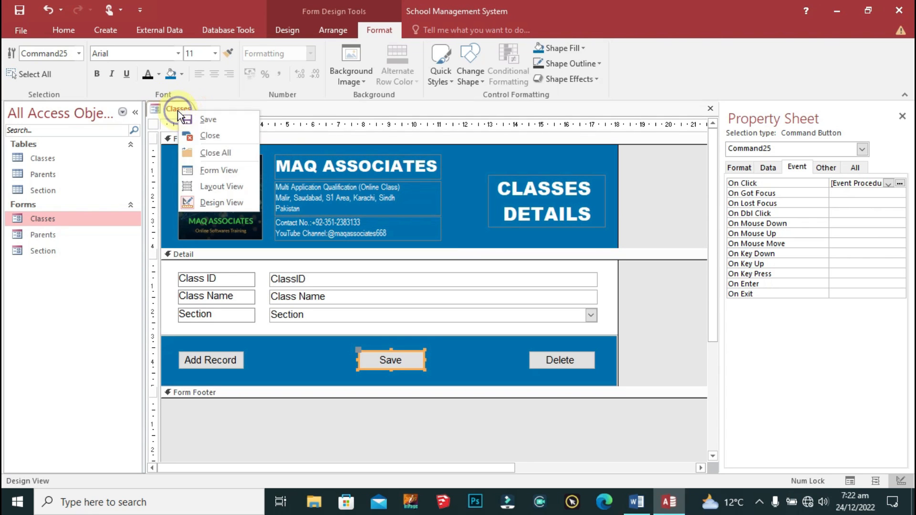
left_click(237, 172)
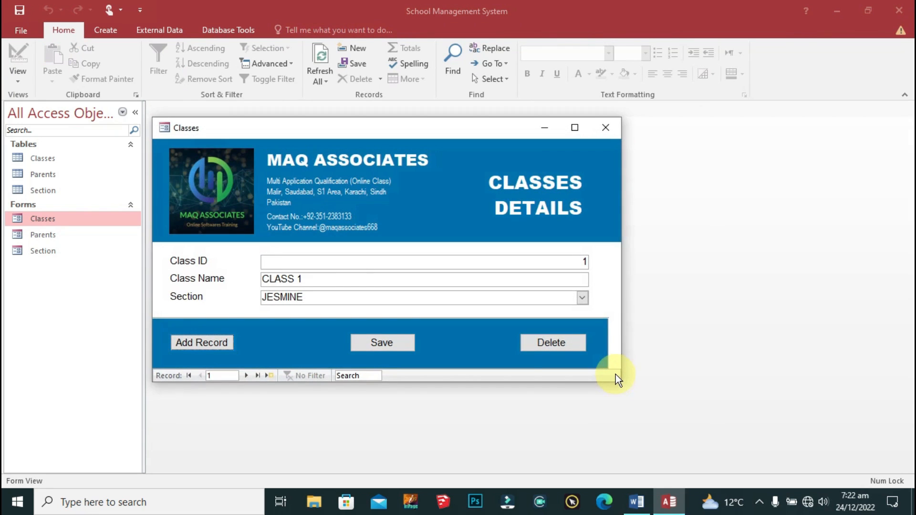
Step: Check CLASS 1's Section list, keeping JESMINE, and open the Classes table
left_click(581, 297)
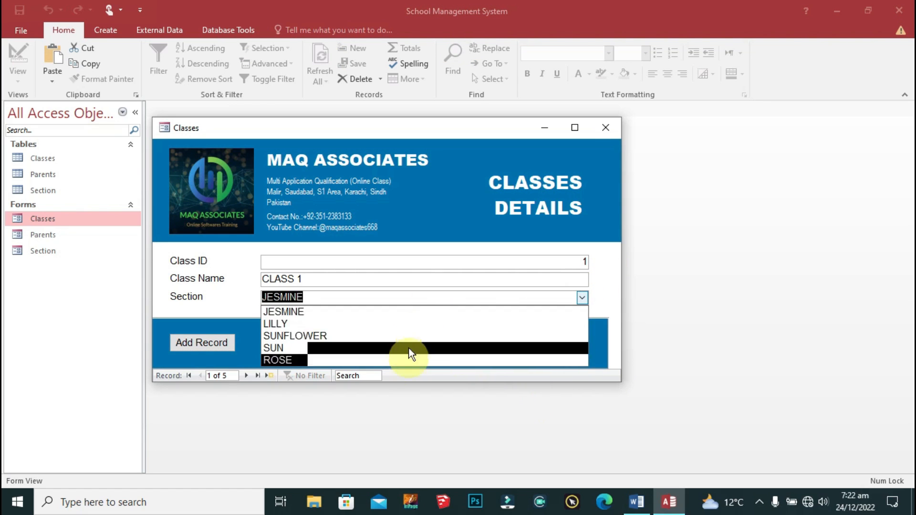
left_click(611, 275)
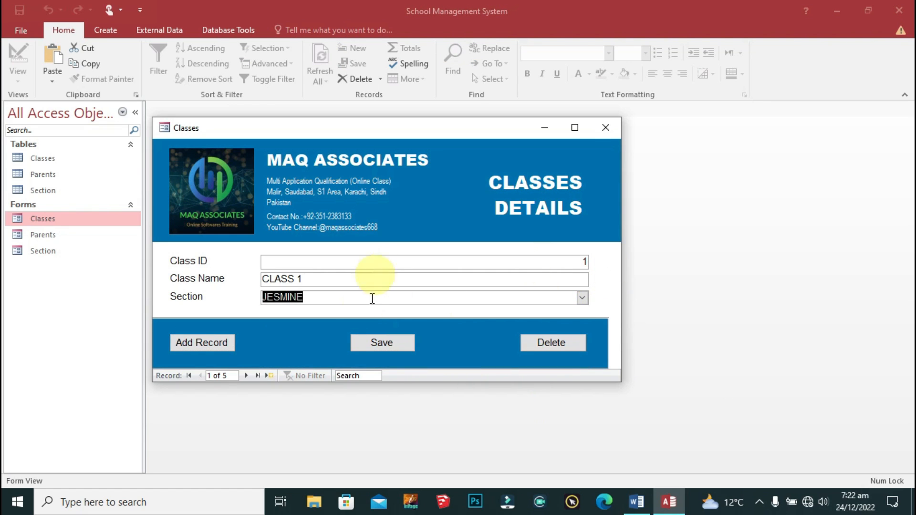
left_click(583, 297)
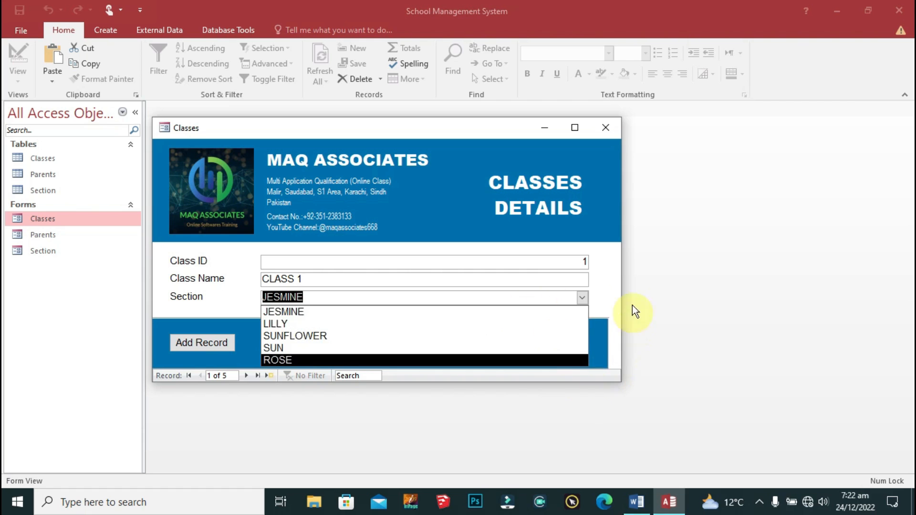
left_click(601, 286)
double_click(30, 159)
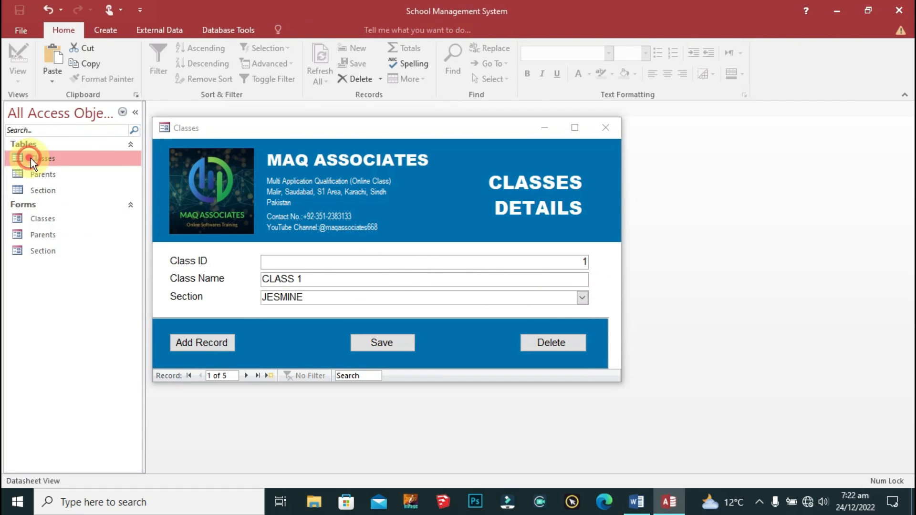
Step: Set CLASS 1's Section to SUNFLOWER through the form and save it
left_click_drag(356, 129, 573, 150)
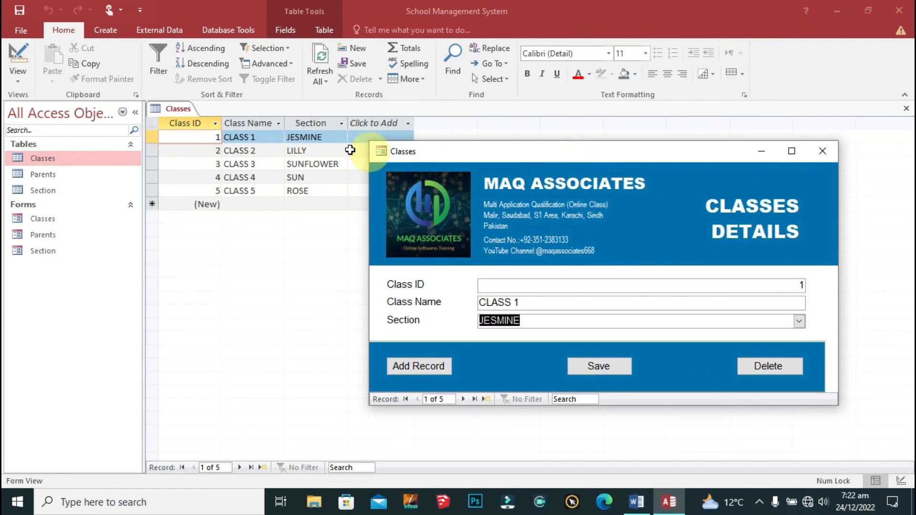
left_click(798, 321)
left_click(557, 365)
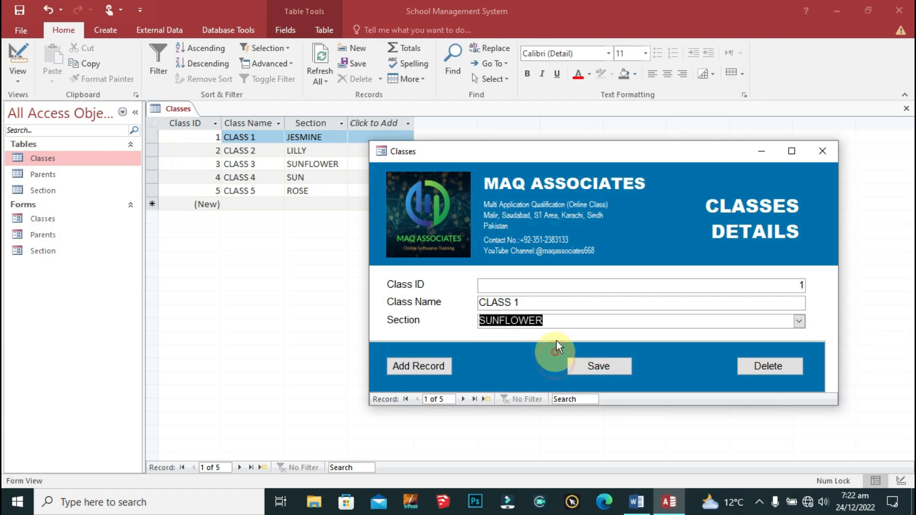
left_click(611, 367)
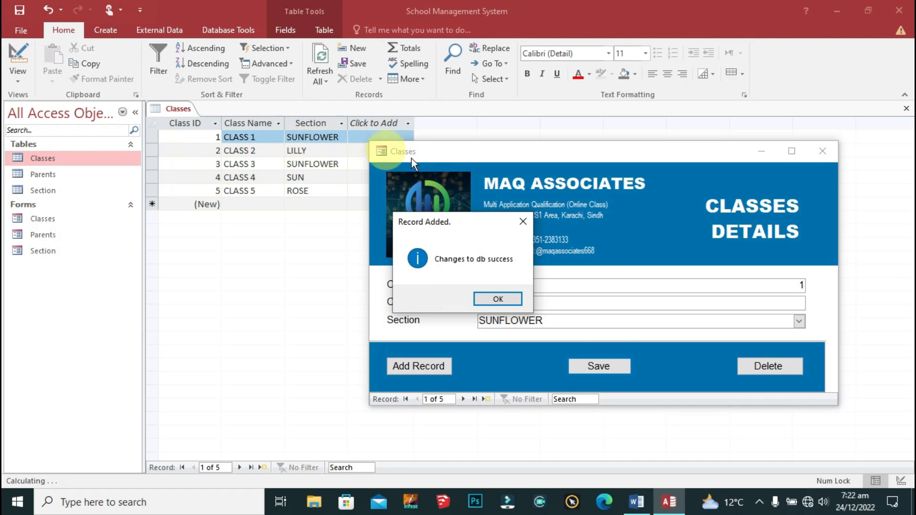
left_click(498, 299)
left_click(603, 368)
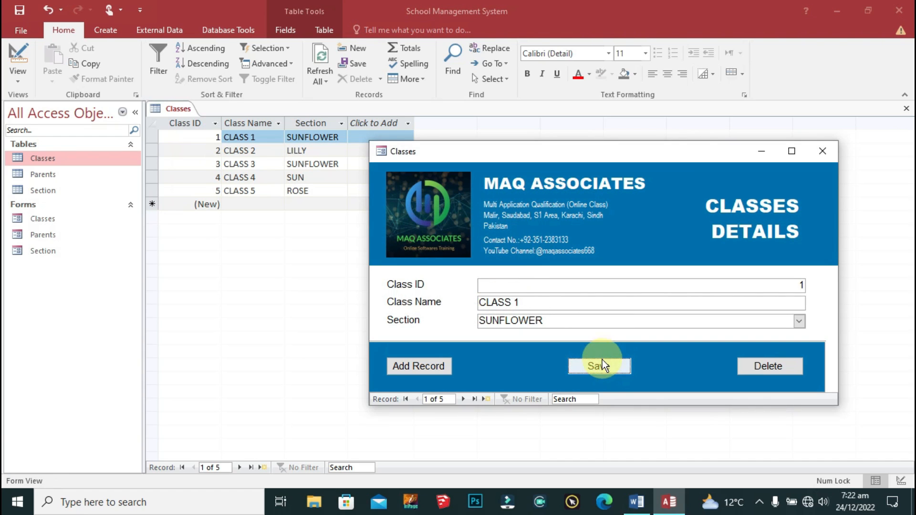
Step: Restore CLASS 1's Section to JESMINE, save it, and close the Classes form
left_click(520, 300)
left_click(587, 324)
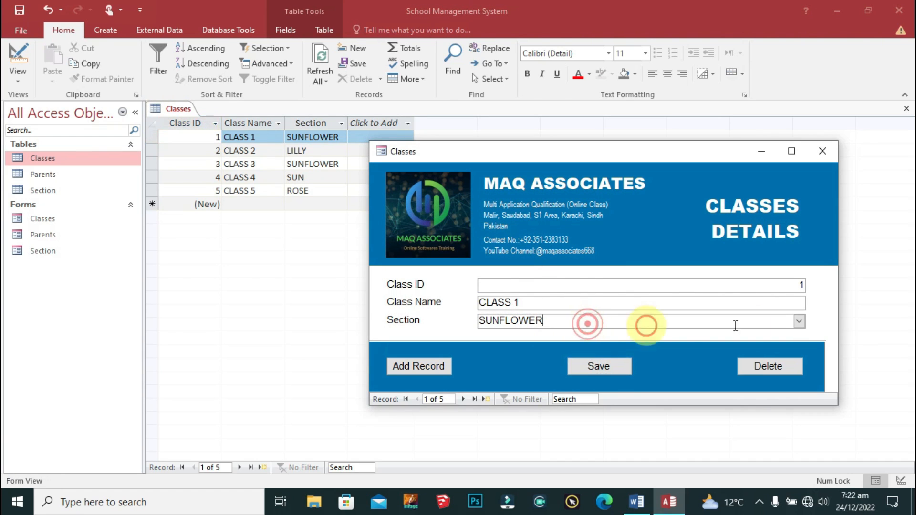
left_click(798, 321)
left_click(585, 336)
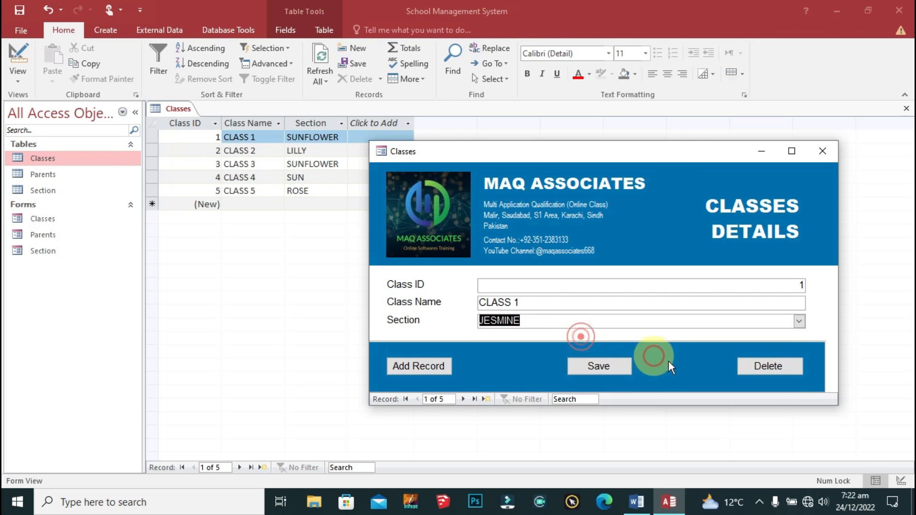
left_click(625, 365)
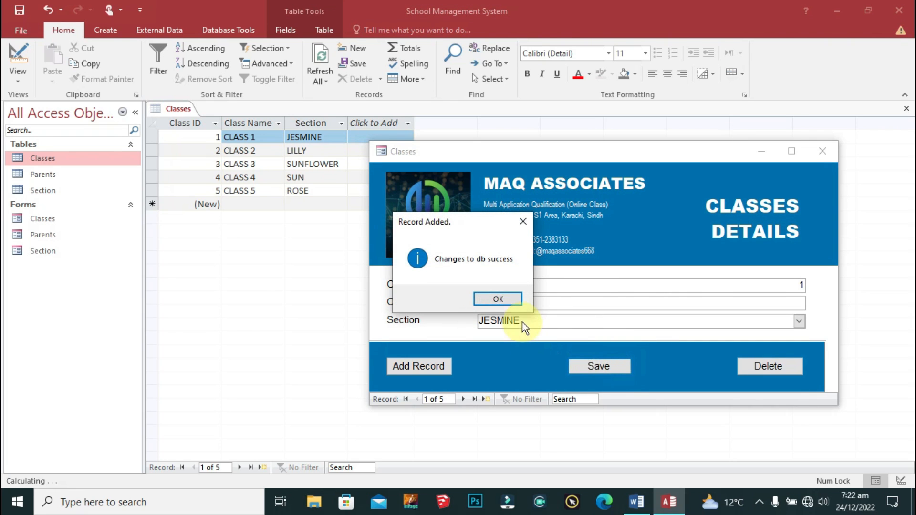
left_click(506, 299)
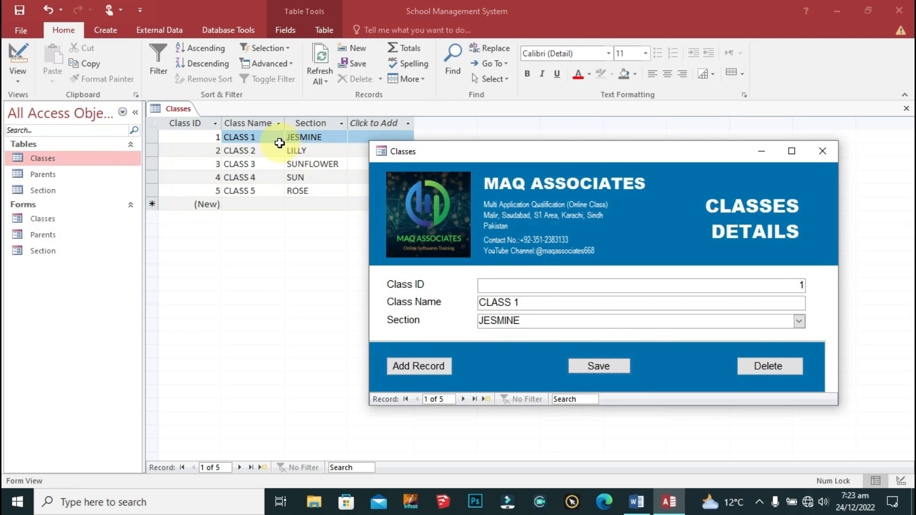
left_click(814, 150)
right_click(163, 107)
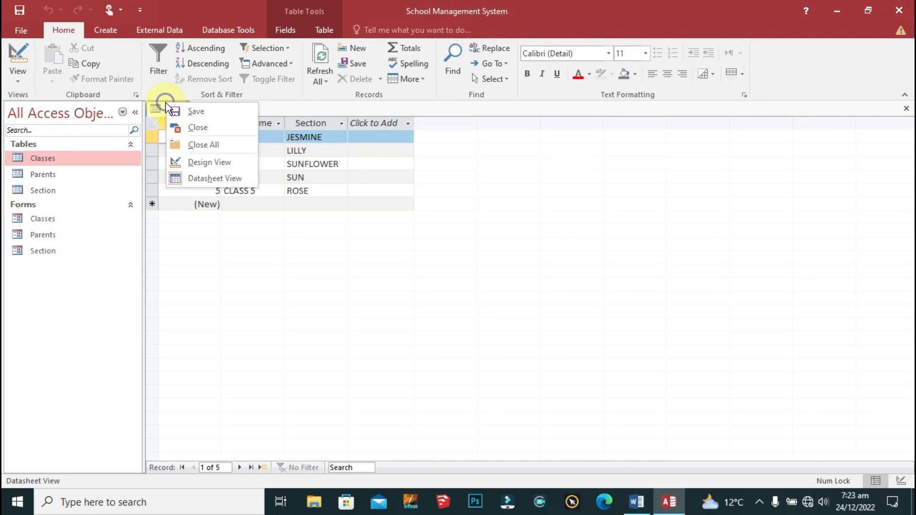
Step: Close all objects and open the Classes form in Design View
left_click(218, 145)
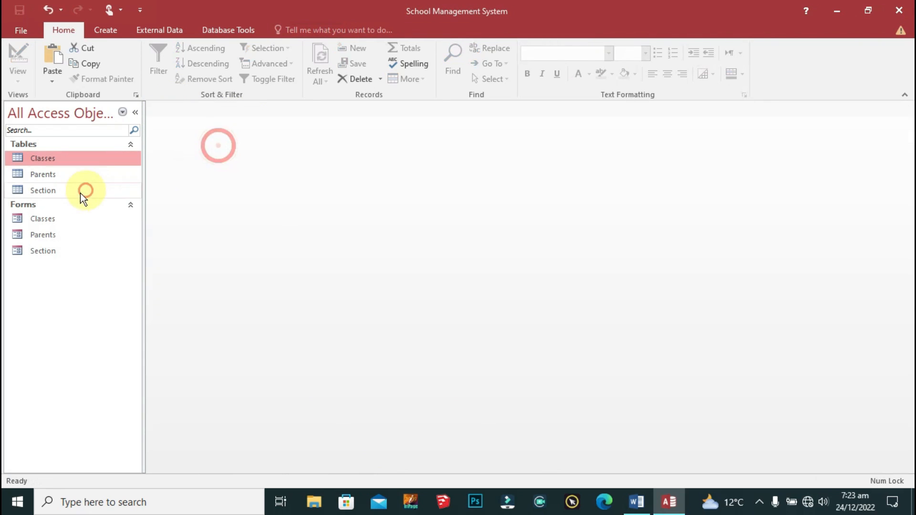
double_click(53, 217)
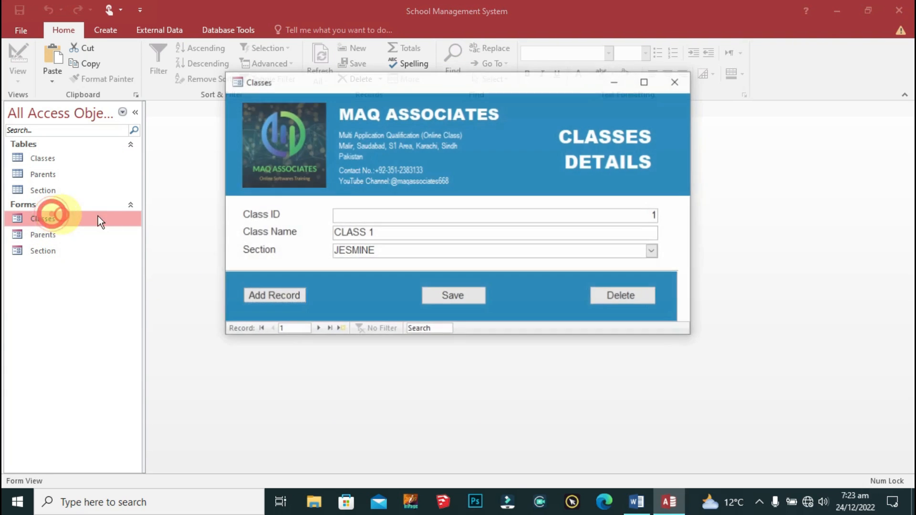
left_click_drag(461, 84, 429, 153)
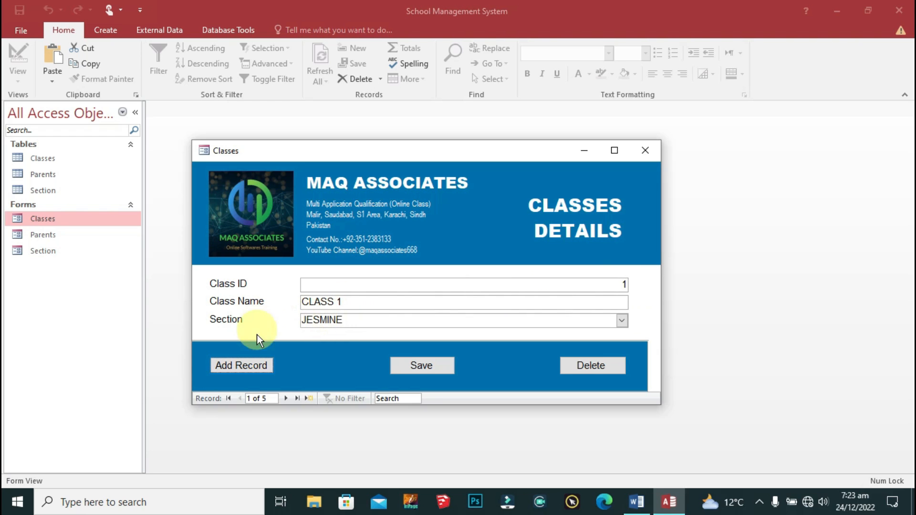
right_click(227, 153)
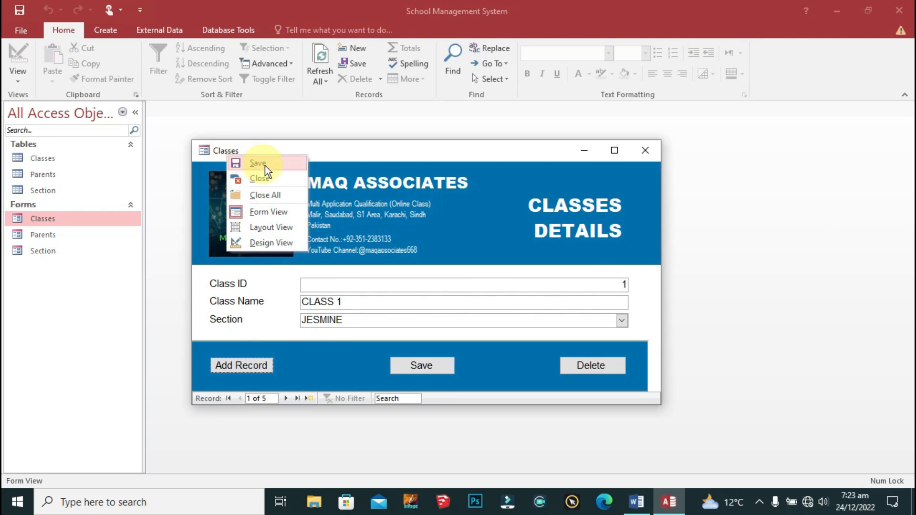
left_click(270, 241)
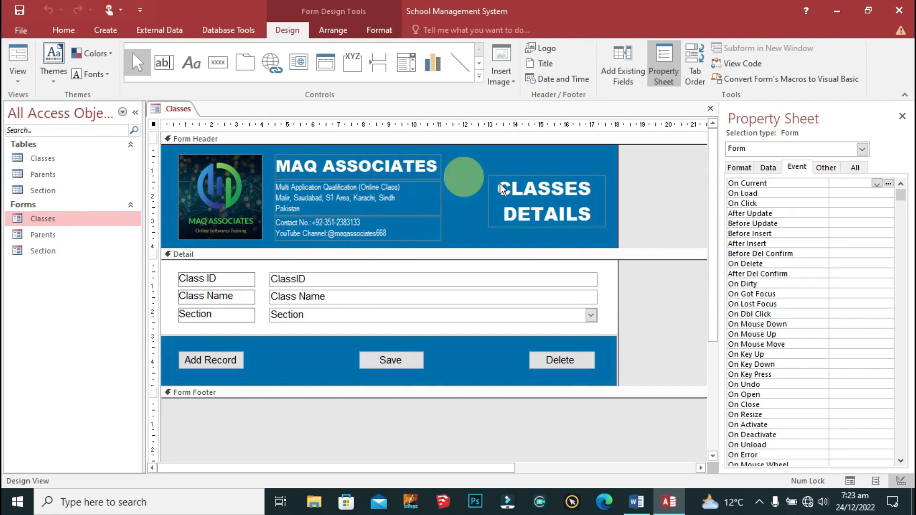
Step: Left-align the Class ID, Class Name and Section boxes, save, and reopen the form to check
left_click_drag(345, 271, 250, 329)
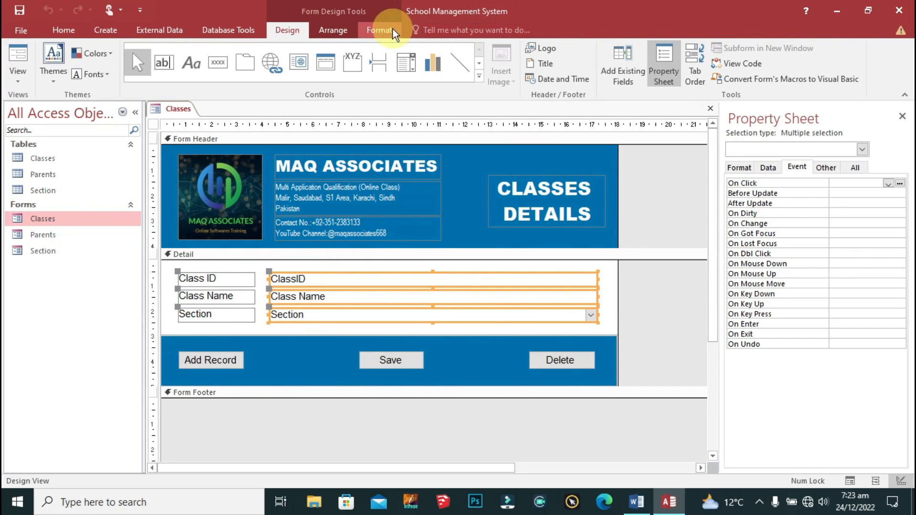
left_click(379, 30)
left_click(196, 74)
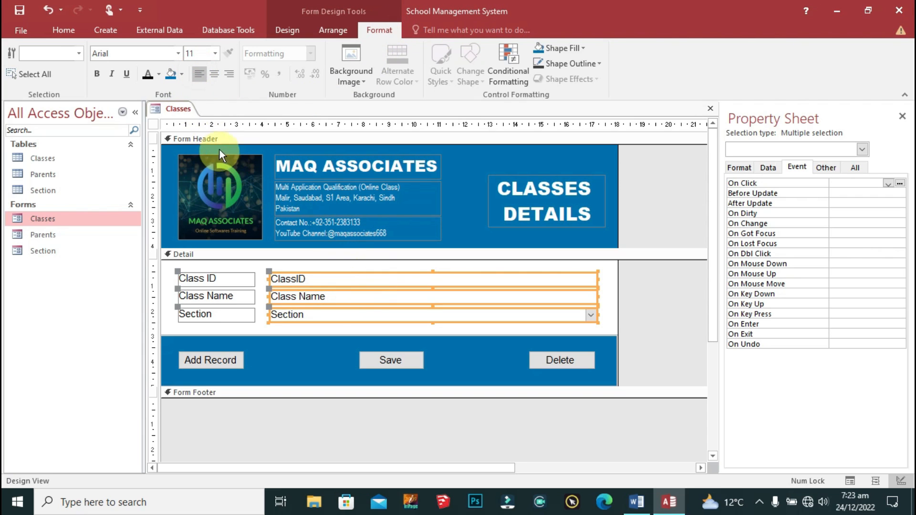
right_click(180, 109)
left_click(197, 117)
right_click(180, 107)
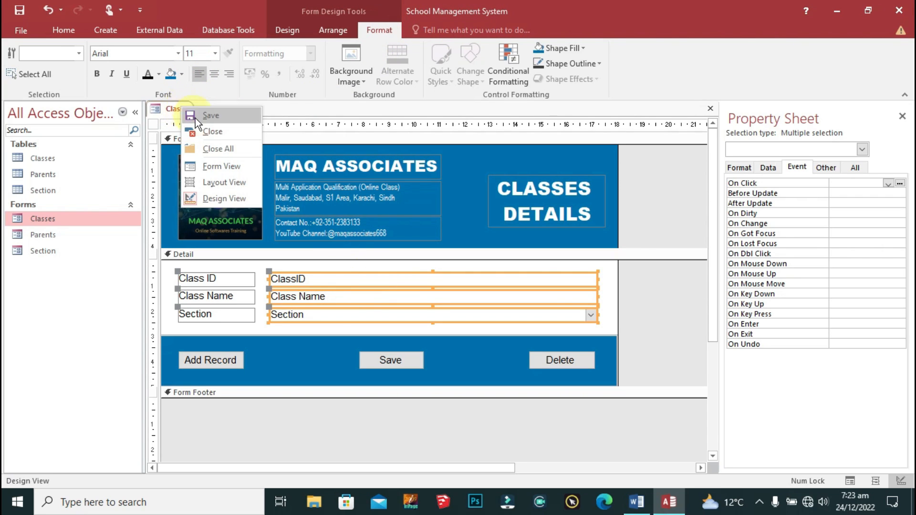
left_click(202, 130)
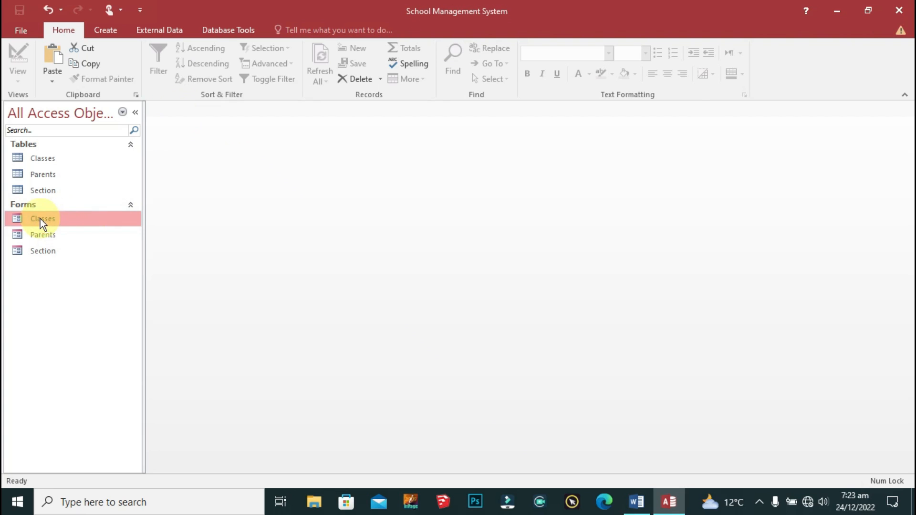
double_click(40, 219)
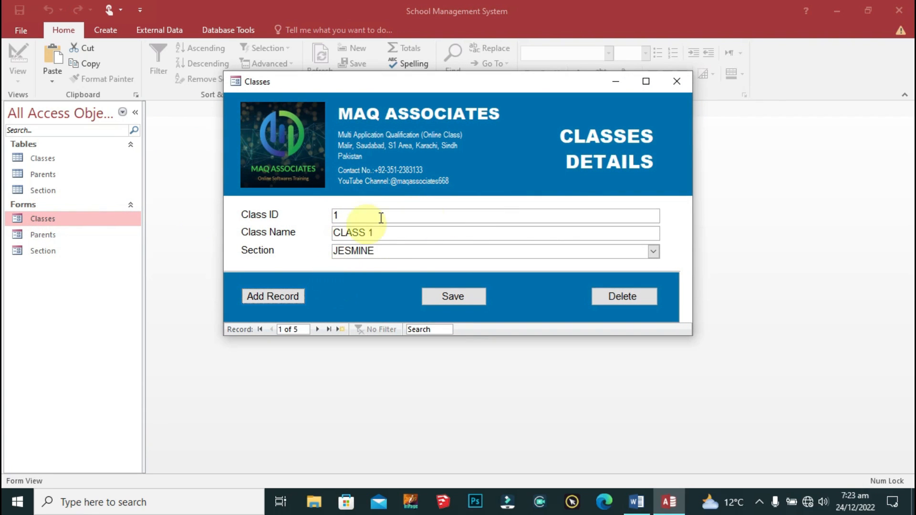
left_click(676, 82)
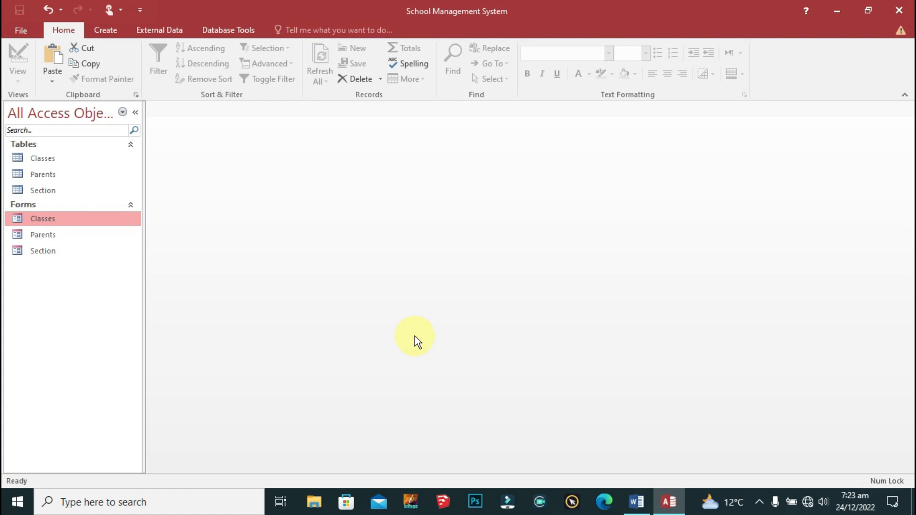
Step: Check the old Section form, then delete it permanently
left_click(42, 251)
double_click(41, 251)
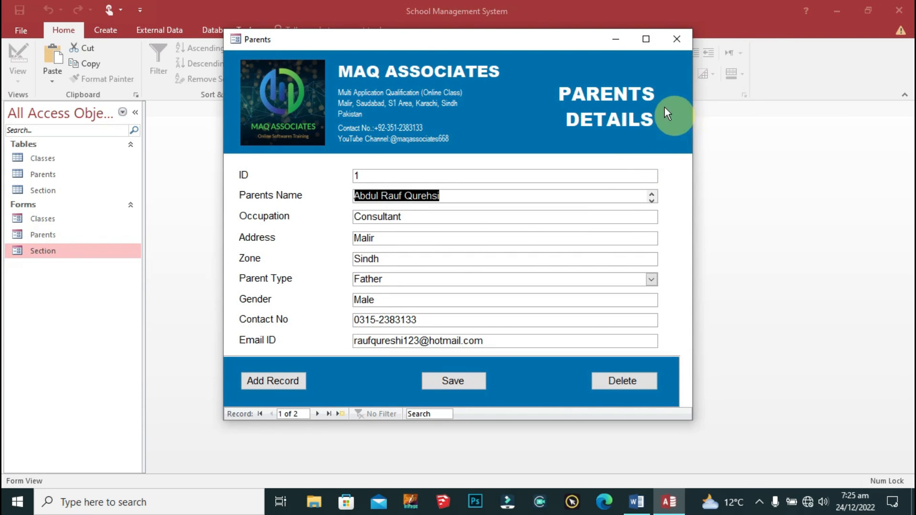
left_click(670, 41)
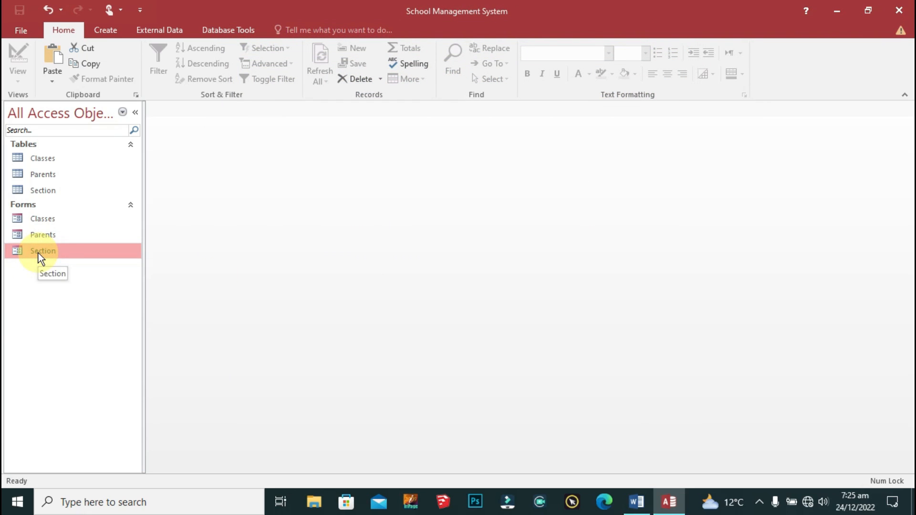
right_click(39, 253)
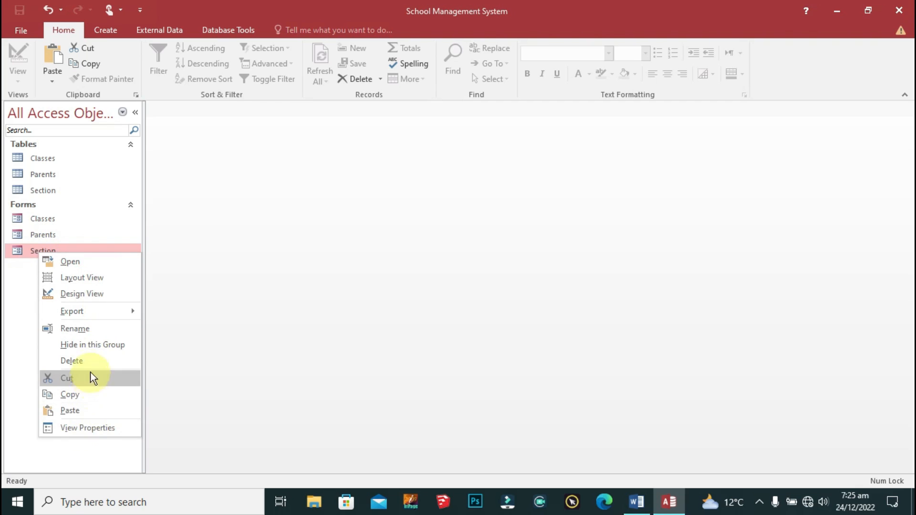
left_click(84, 362)
left_click(439, 288)
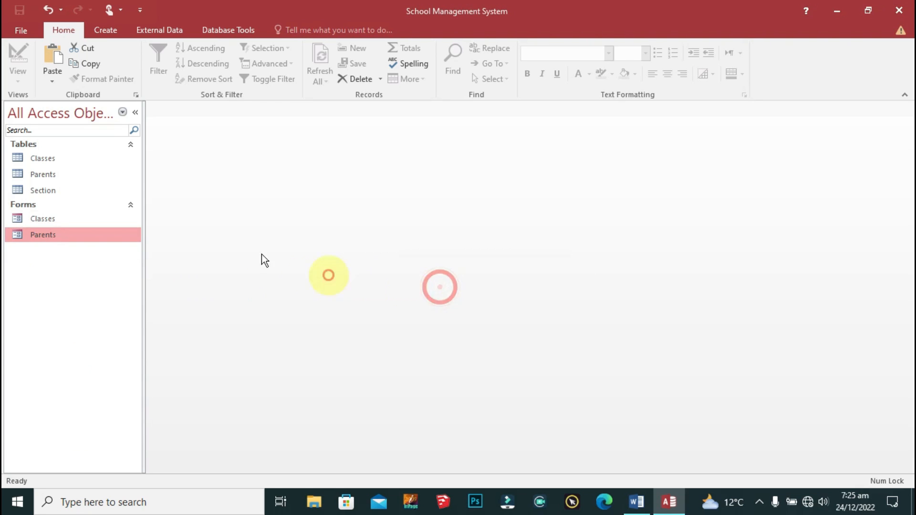
Step: Paste a copy of the Classes form and start naming it Section
left_click(110, 217)
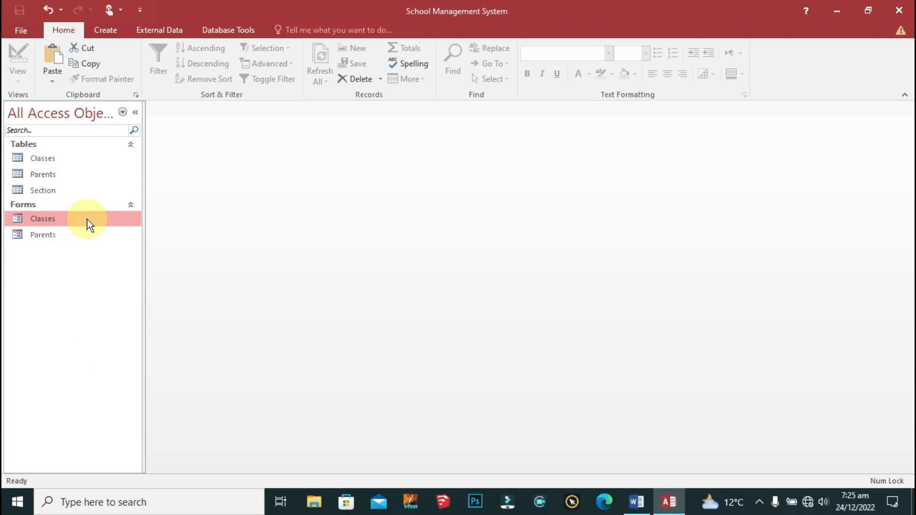
key("ctrl+v")
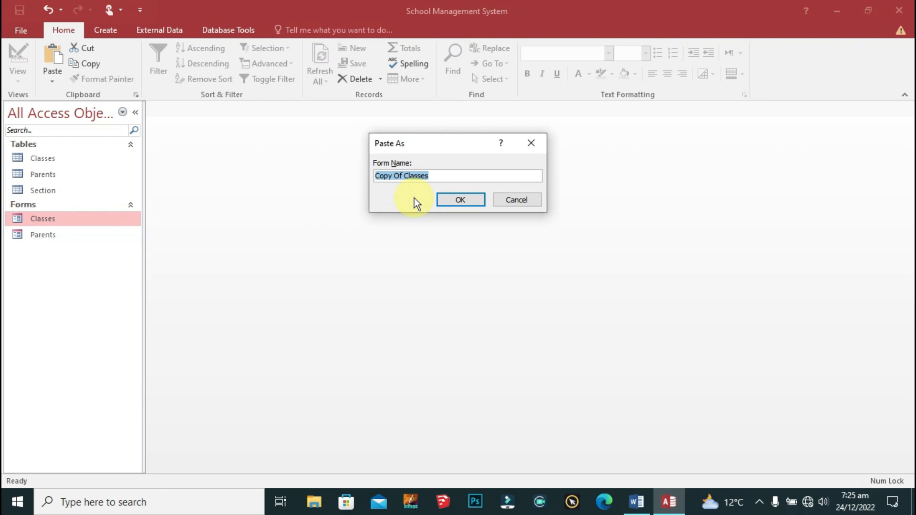
type("Section")
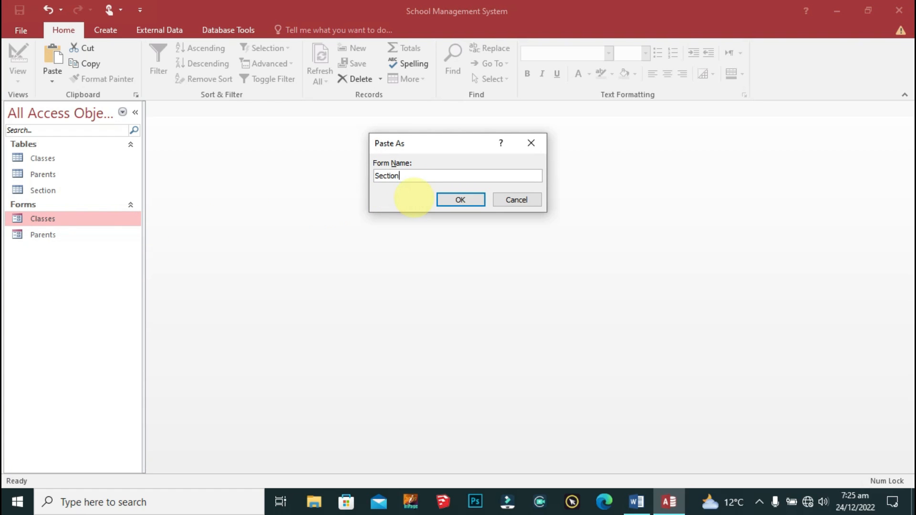
Step: Name the copied form Section and open it in Design View
left_click(459, 200)
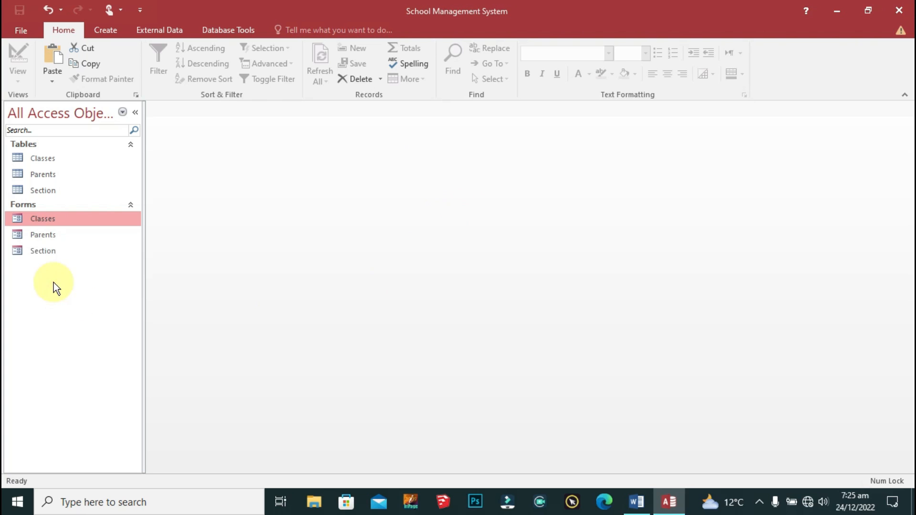
left_click(44, 252)
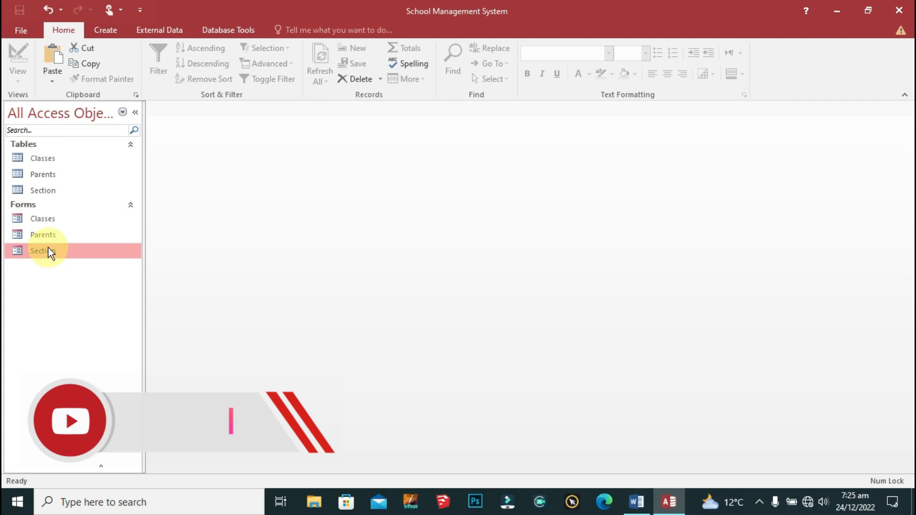
right_click(48, 250)
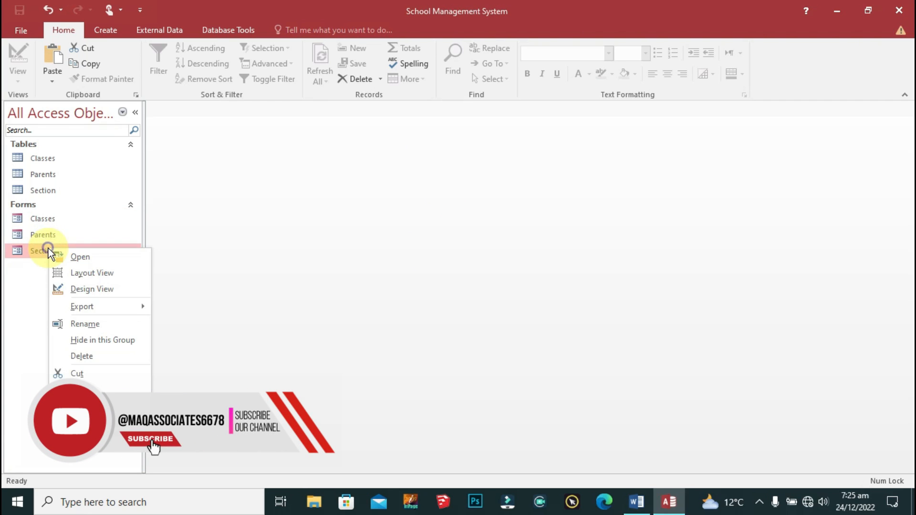
left_click(87, 289)
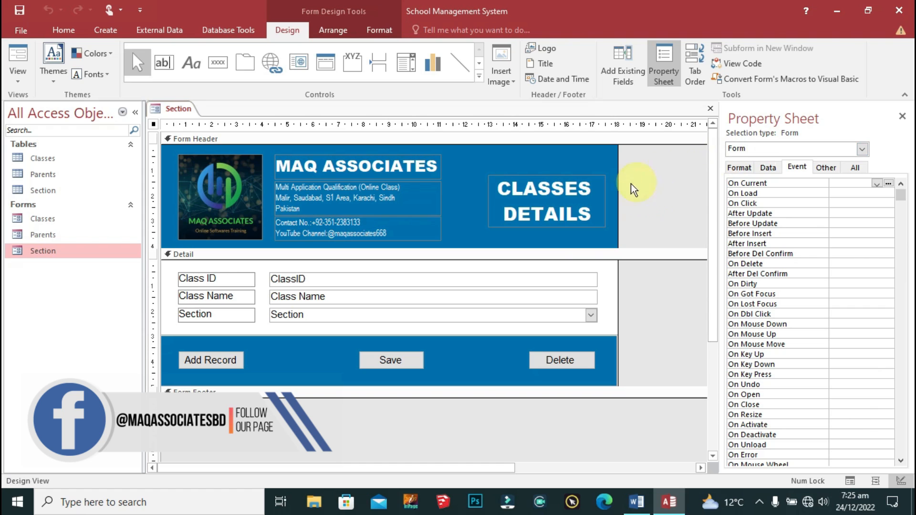
Step: Set the form's Record Source to the Section table and select the old Detail fields
left_click(738, 166)
left_click(856, 193)
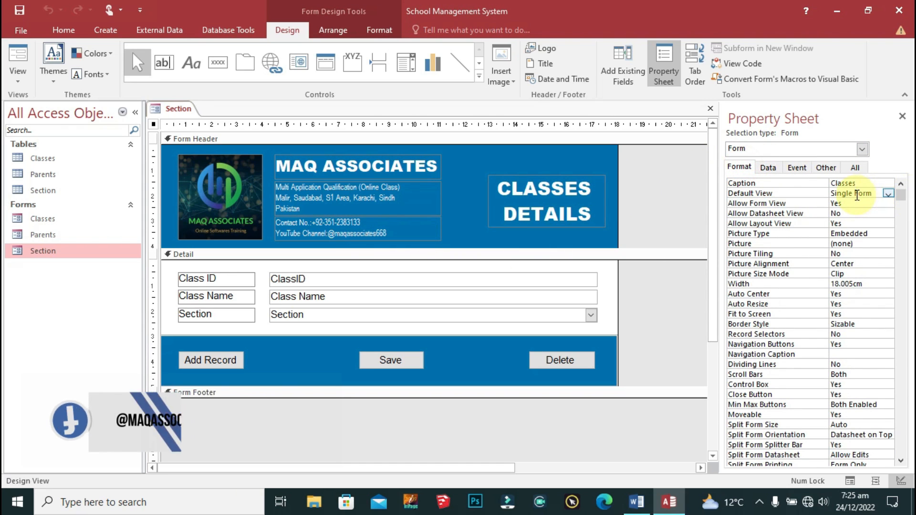
left_click(870, 183)
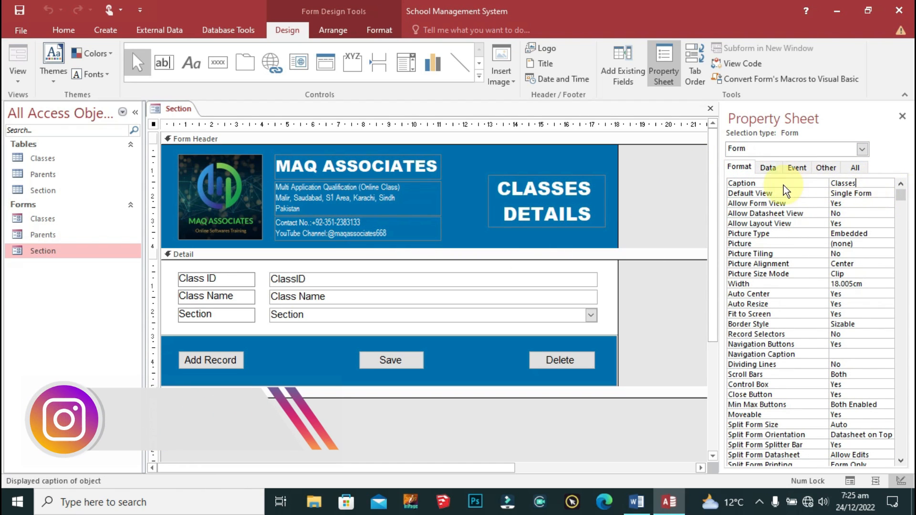
left_click(799, 195)
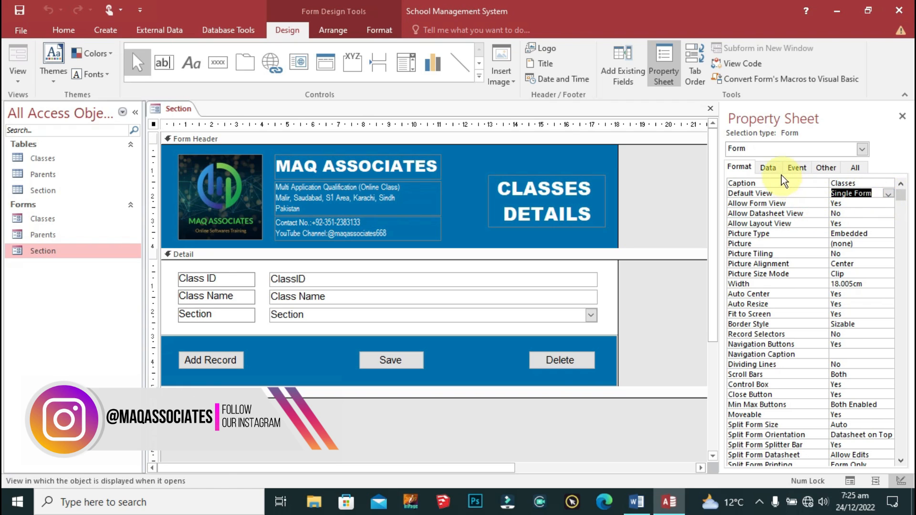
left_click(768, 167)
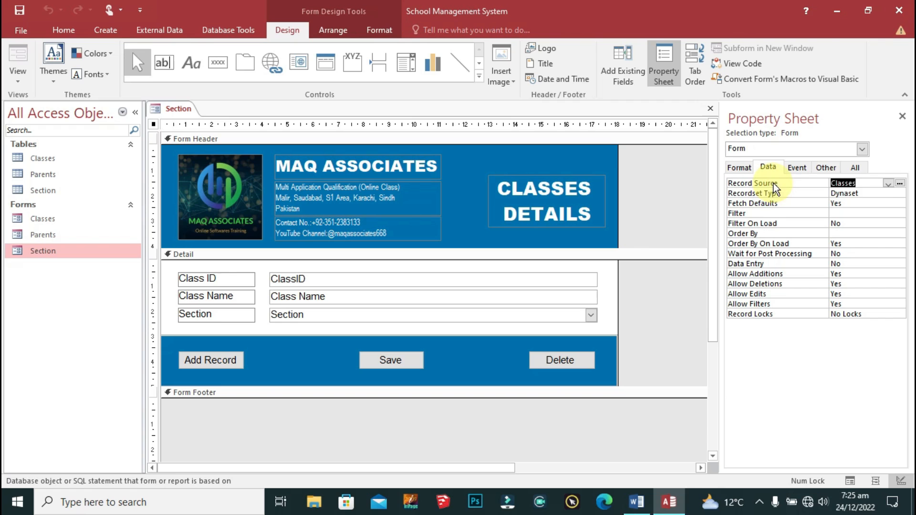
left_click(888, 183)
left_click(856, 208)
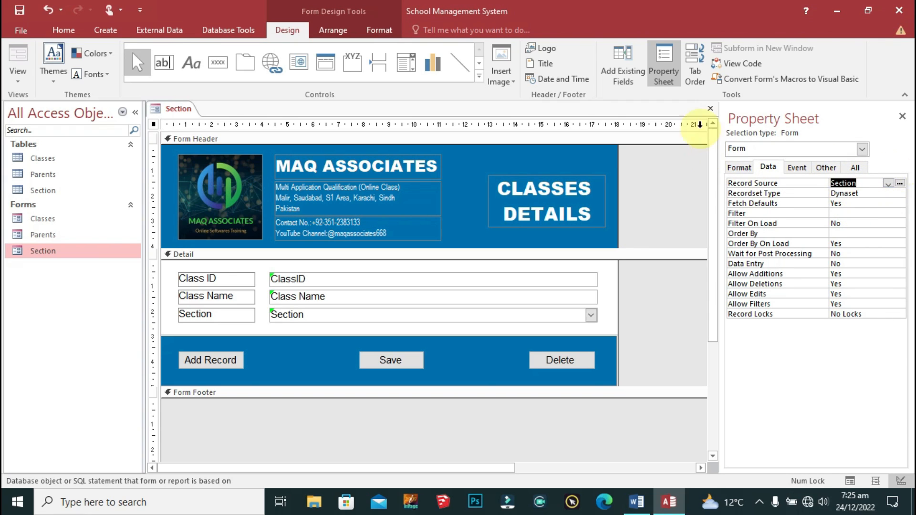
left_click_drag(325, 263, 228, 329)
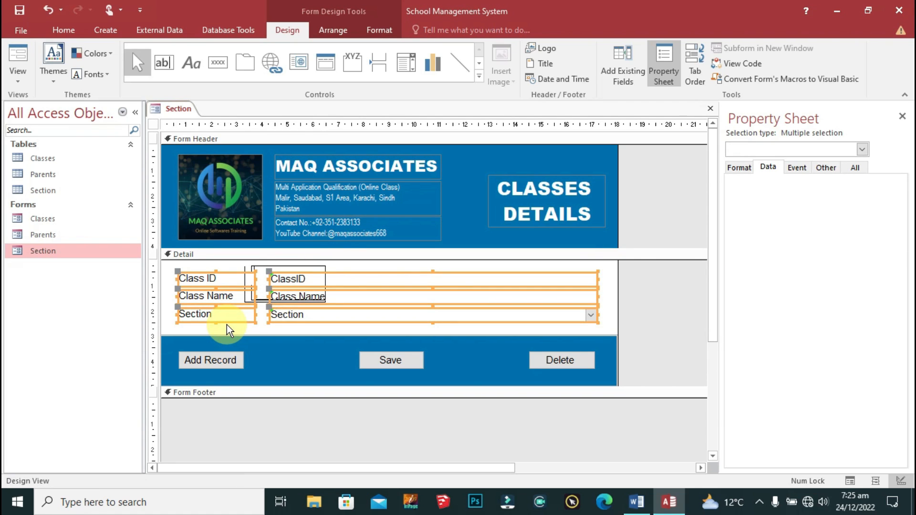
Step: Delete the old class fields and drag SectionID and SectionName into the Detail area
key("Delete")
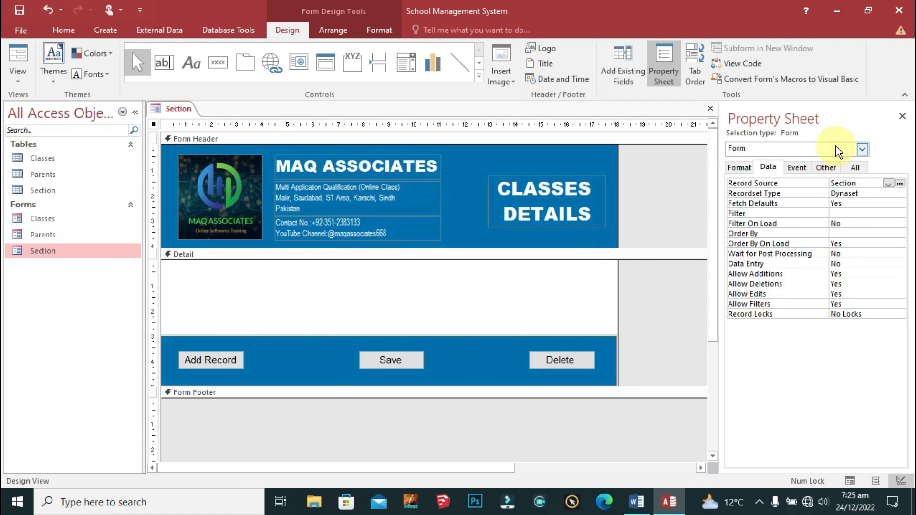
left_click(623, 65)
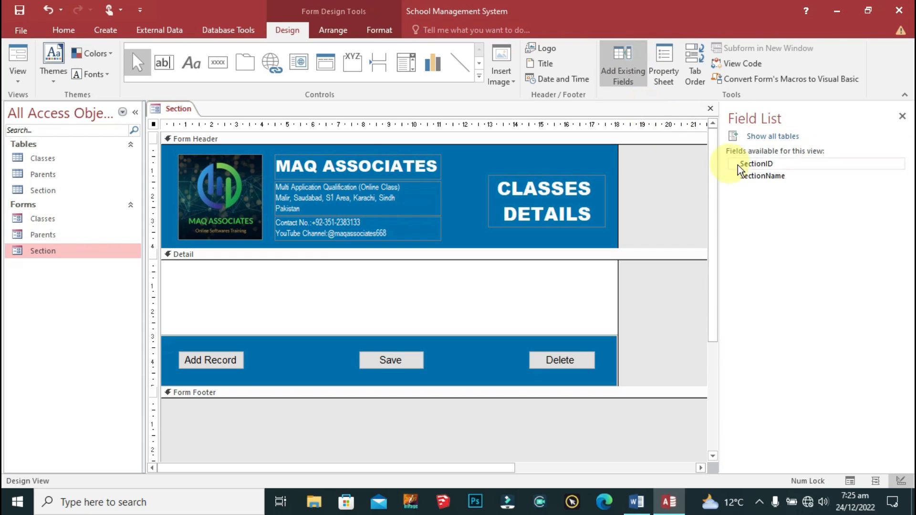
left_click(769, 163)
left_click(773, 177, "shift")
left_click_drag(763, 176, 334, 302)
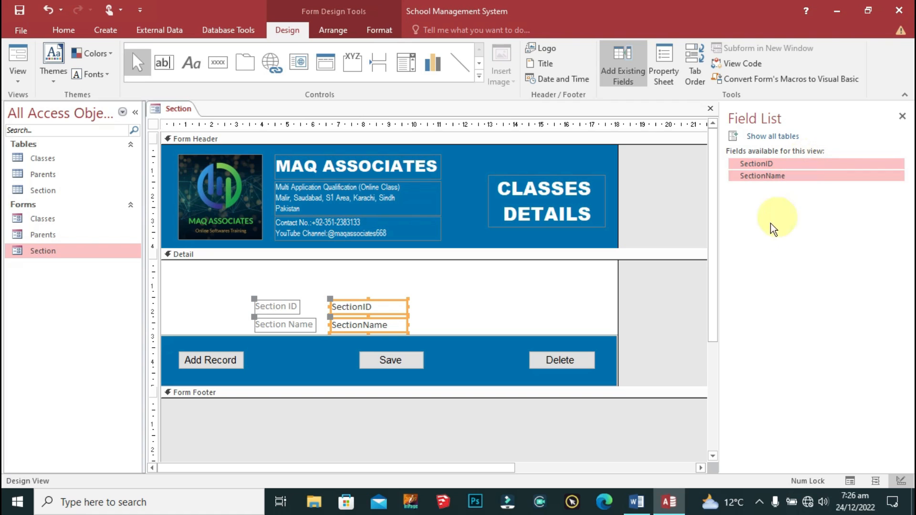
Step: Move the new fields up-left, size them to the widest, and widen the boxes and labels
left_click_drag(347, 299, 214, 326)
right_click(220, 300)
mouse_move(290, 308)
left_click(382, 369)
left_click_drag(361, 273, 592, 283)
left_click_drag(277, 284, 307, 284)
left_click_drag(234, 269, 178, 285)
left_click_drag(278, 285, 283, 285)
Step: Set the fields and labels to black Arial and move the Add Record, Save and Delete buttons up
left_click(312, 320)
left_click_drag(356, 270, 246, 327)
left_click(380, 31)
left_click(143, 54)
type("Arial")
key("Return")
left_click(147, 75)
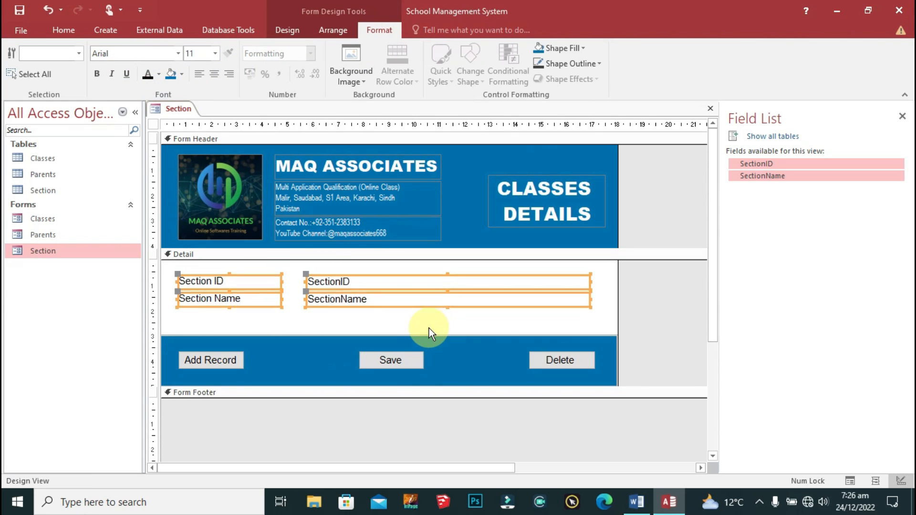
left_click_drag(674, 317, 163, 382)
key("Up")
key("Up")
key("Up")
key("Up")
key("Up")
key("Up")
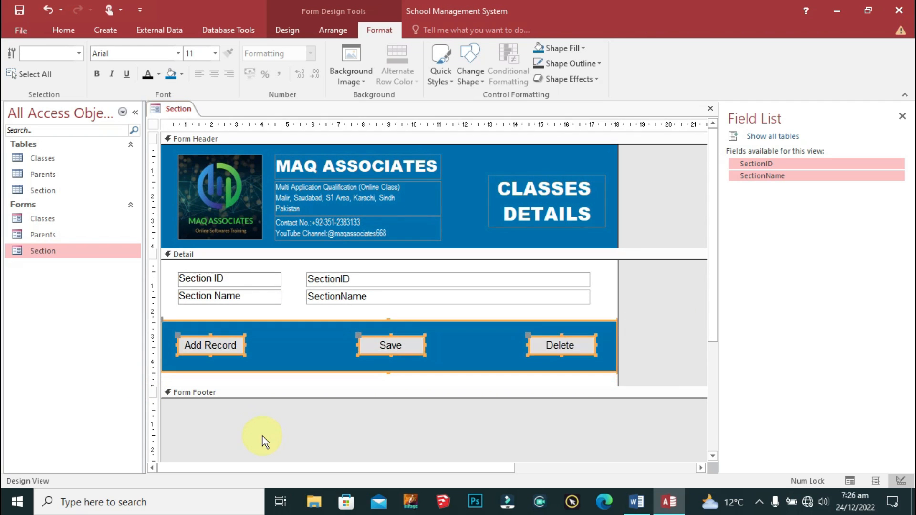
Step: Shorten the Detail area to fit the SectionID and SectionName fields
left_click(641, 385)
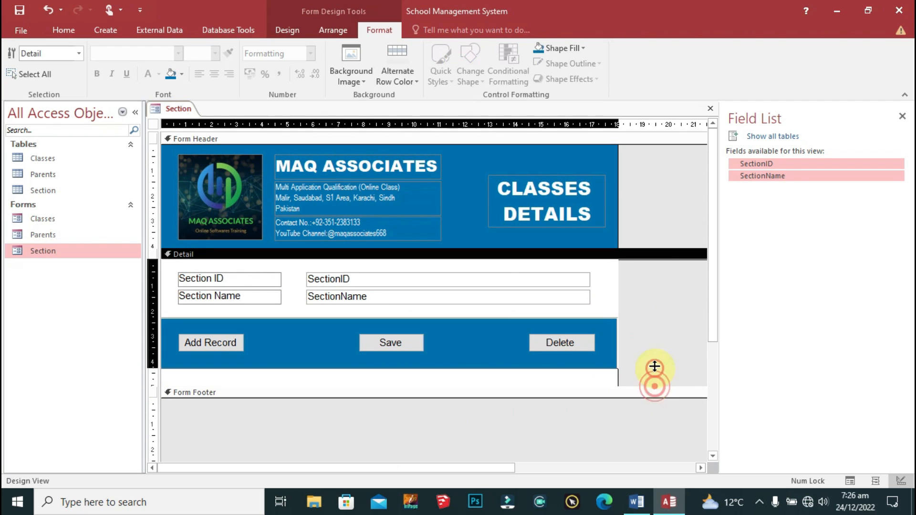
left_click_drag(650, 382, 644, 375)
left_click(372, 277)
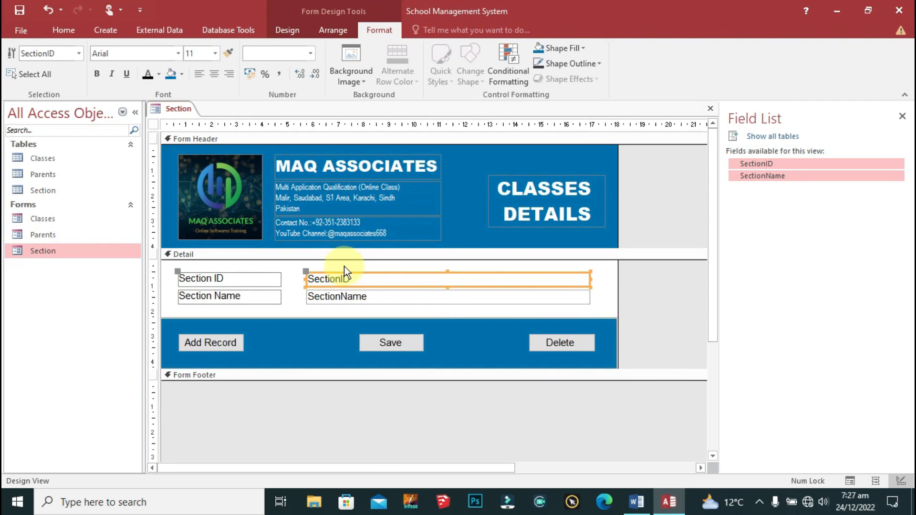
left_click_drag(345, 266, 406, 305)
left_click(200, 73)
left_click(657, 327)
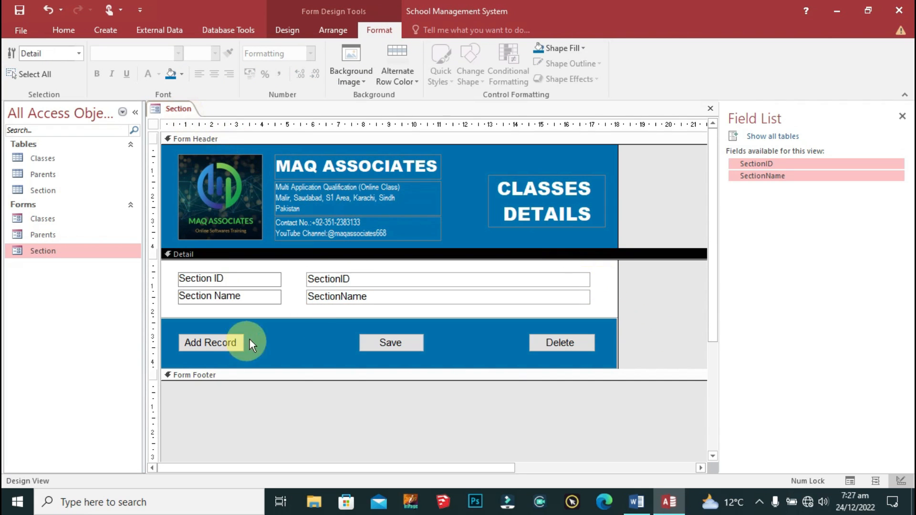
Step: Open the whole form's Property Sheet and review its Event, Data, Other and Format properties
double_click(153, 125)
left_click(795, 167)
left_click(768, 166)
left_click(738, 166)
left_click(824, 167)
left_click(795, 167)
left_click(739, 166)
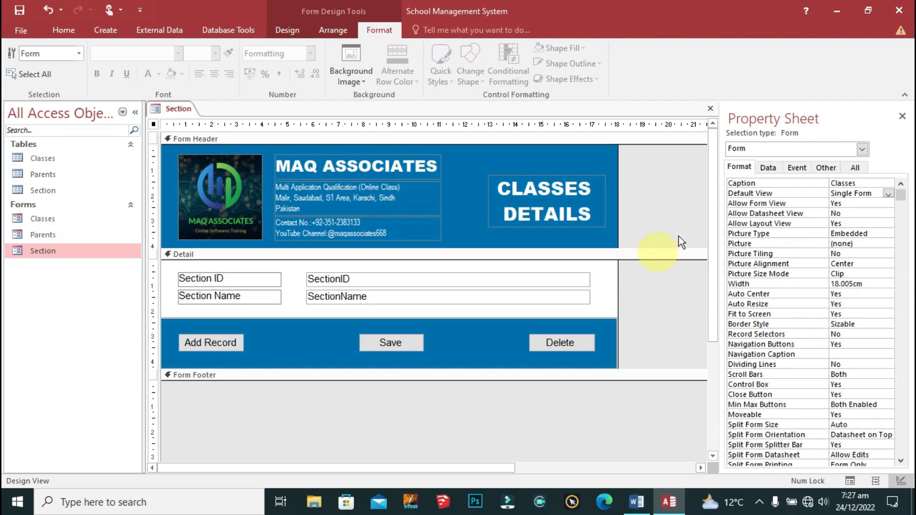
Step: Change the CLASSES DETAILS heading to read SECTION DETAILS
left_click(565, 212)
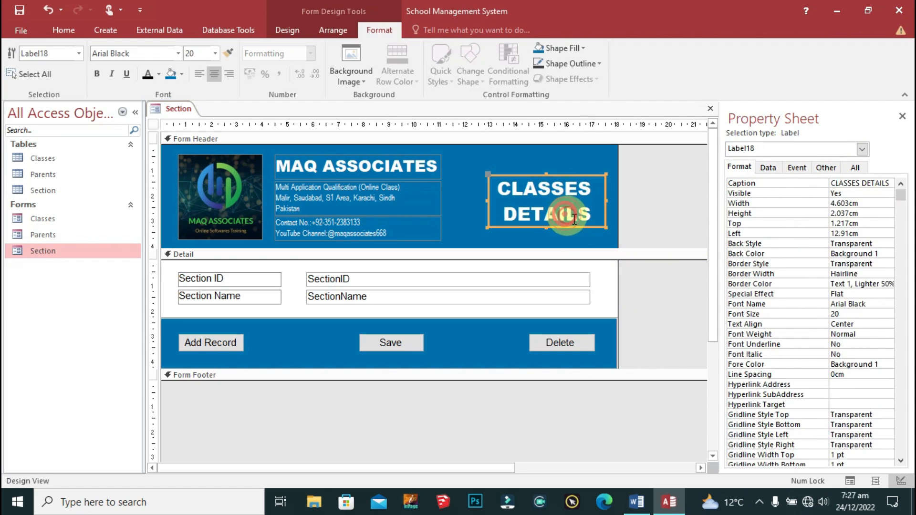
left_click(590, 215)
left_click(596, 186)
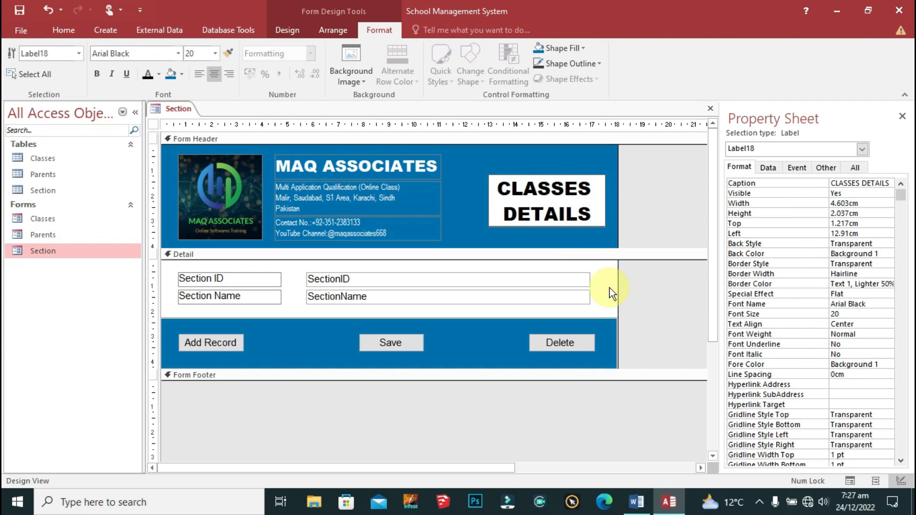
key("shift+Home")
key("Caps_Lock")
type("SECTION")
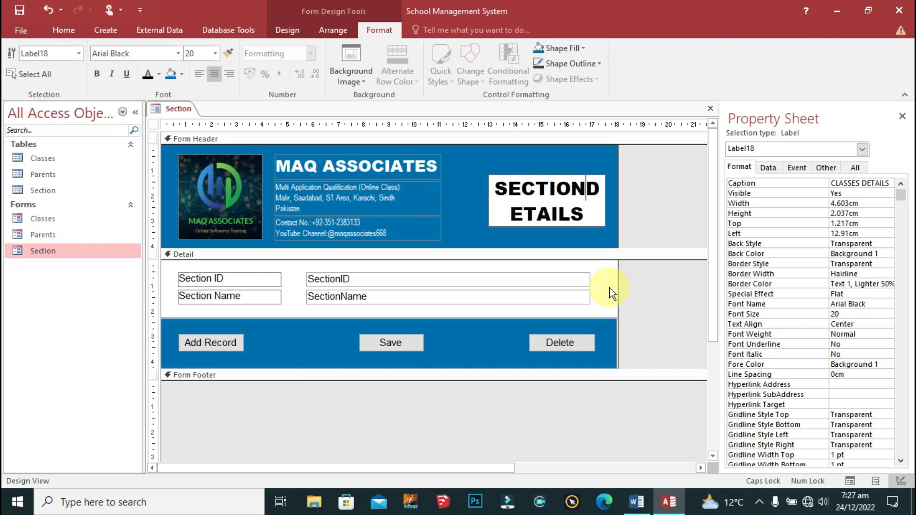
left_click(653, 210)
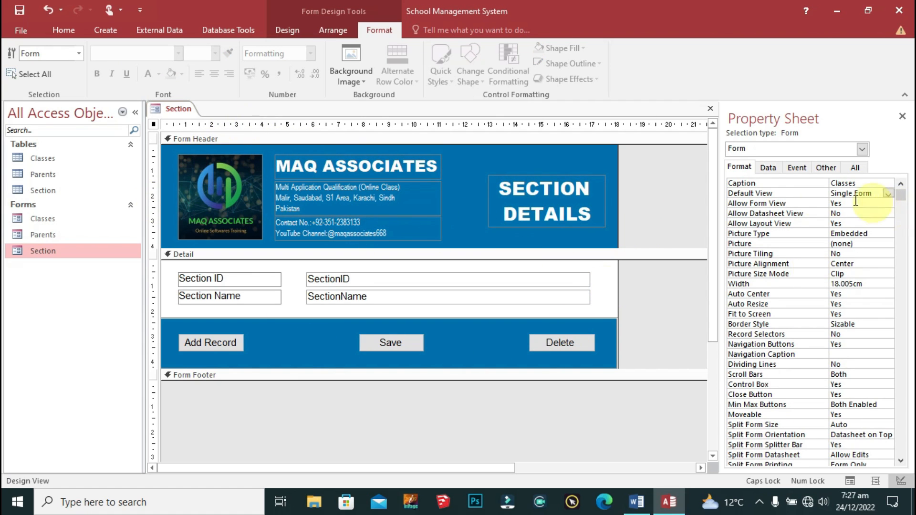
Step: Set the form's Caption property to Section
left_click(866, 185)
double_click(866, 186)
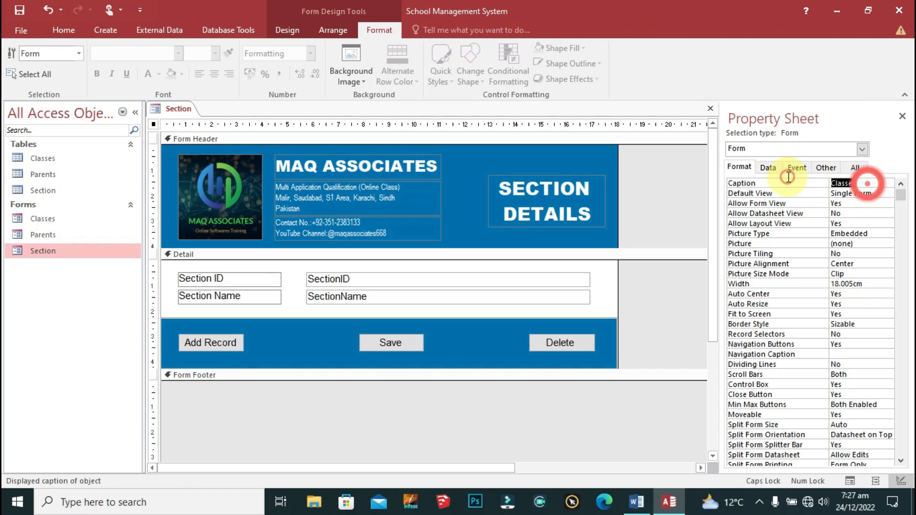
type("S")
key("Caps_Lock")
type("ection")
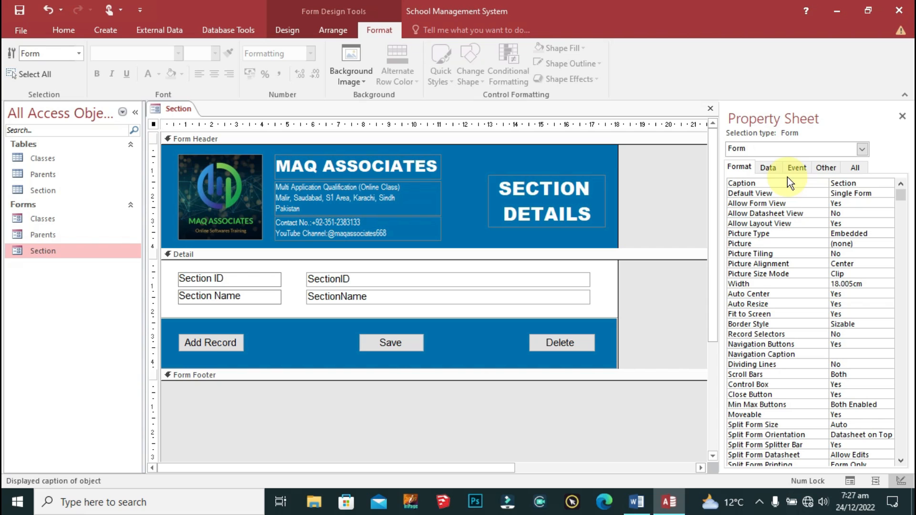
left_click(881, 193)
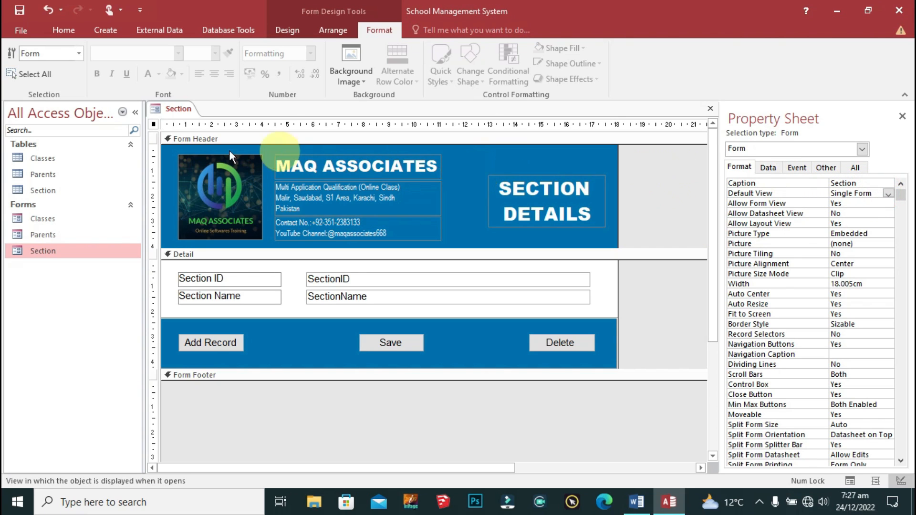
Step: Save the Section form and close it
right_click(168, 105)
left_click(197, 118)
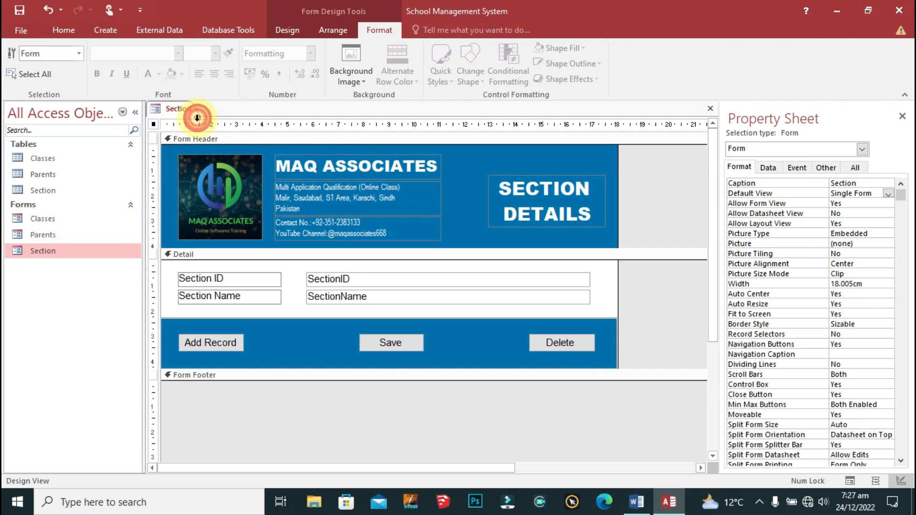
right_click(168, 108)
left_click(205, 127)
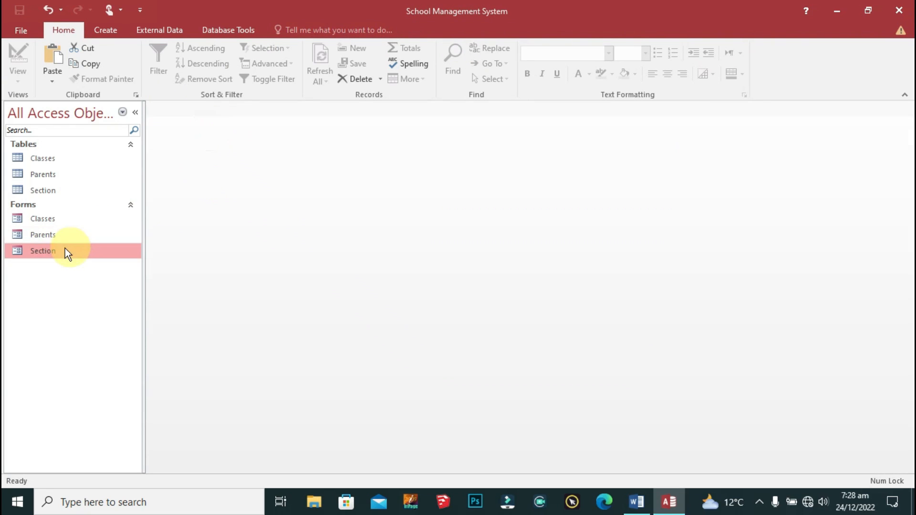
double_click(54, 251)
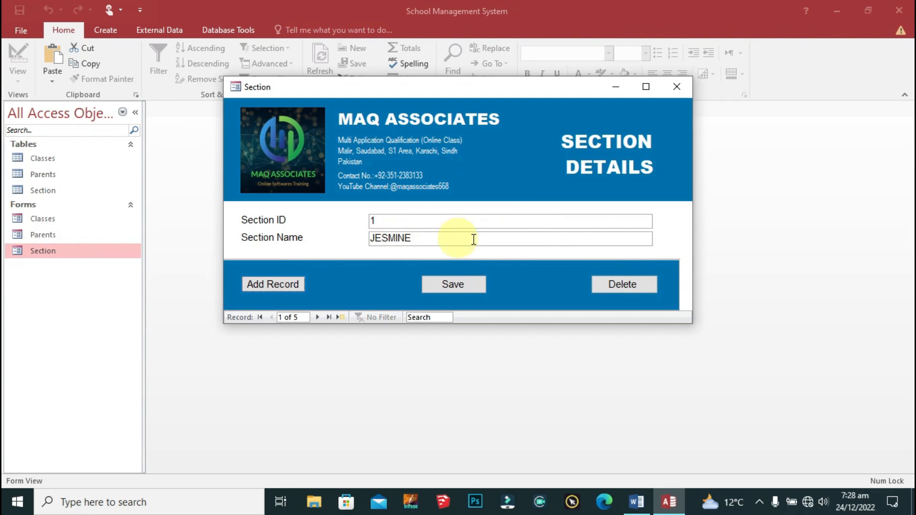
left_click(621, 239)
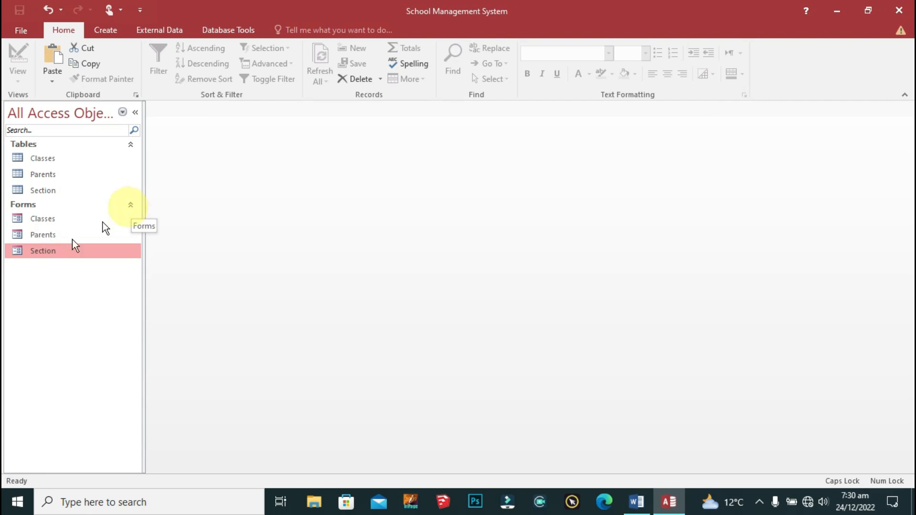
double_click(29, 250)
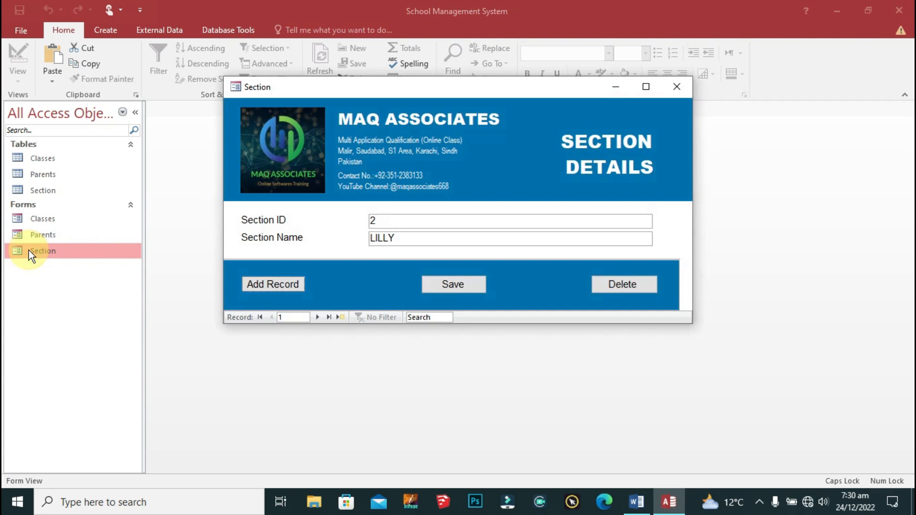
left_click(668, 85)
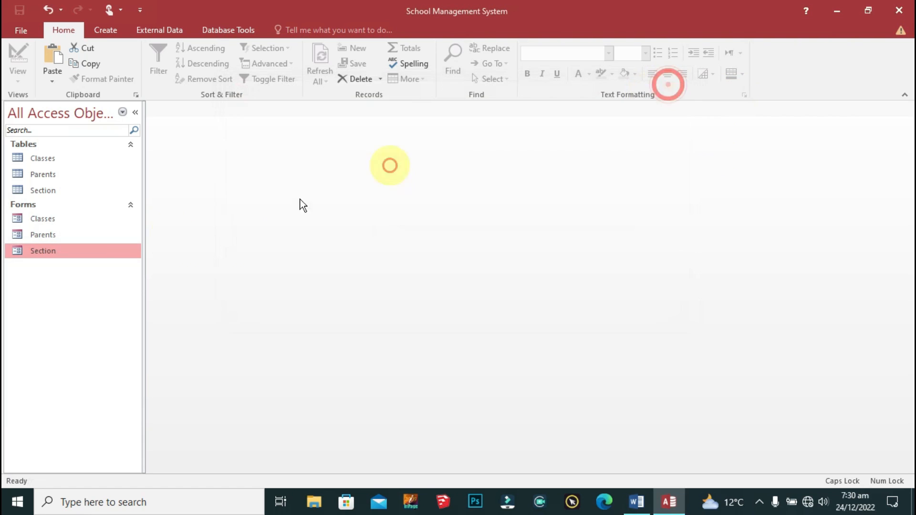
double_click(48, 238)
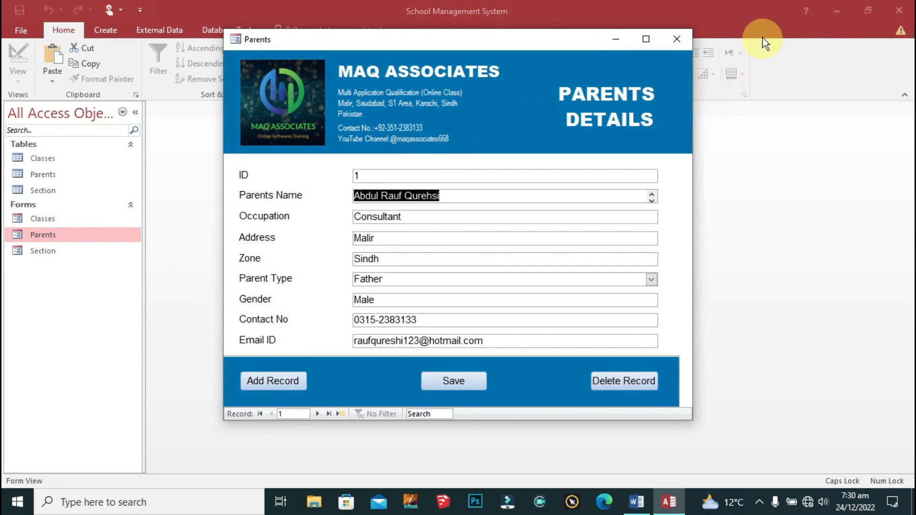
left_click(682, 38)
double_click(55, 220)
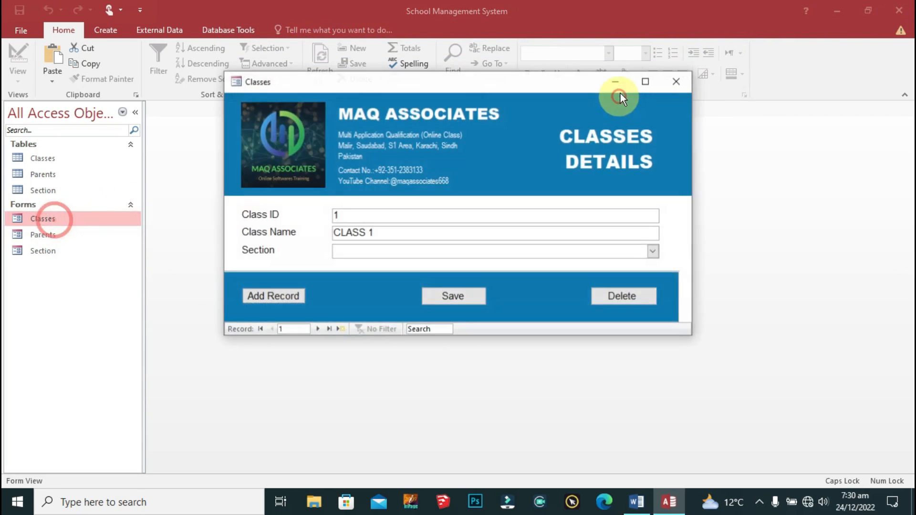
left_click(689, 78)
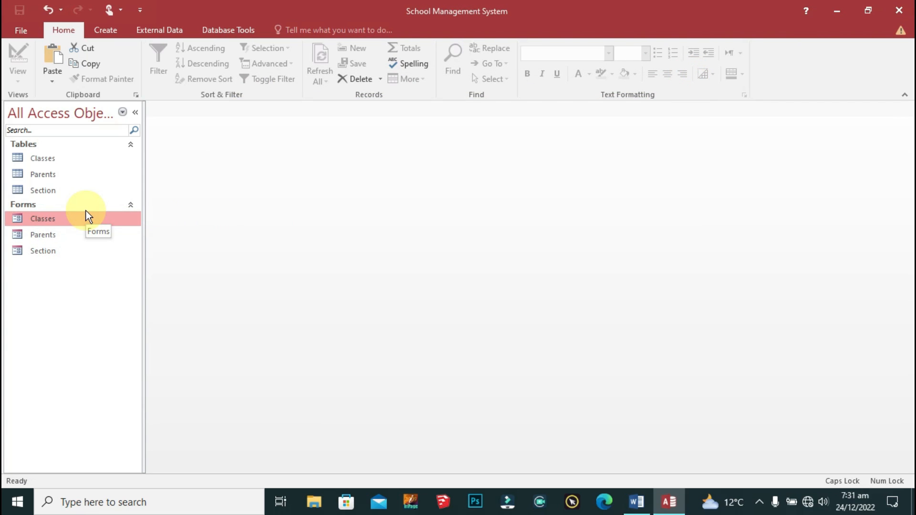
Step: Create a new blank table, Table1, with Table Design from the Create tab
left_click(104, 31)
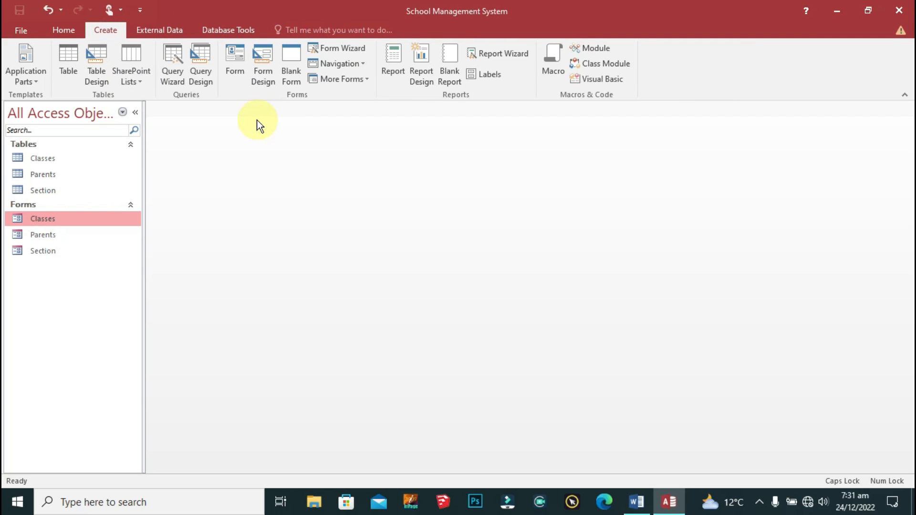
left_click(95, 64)
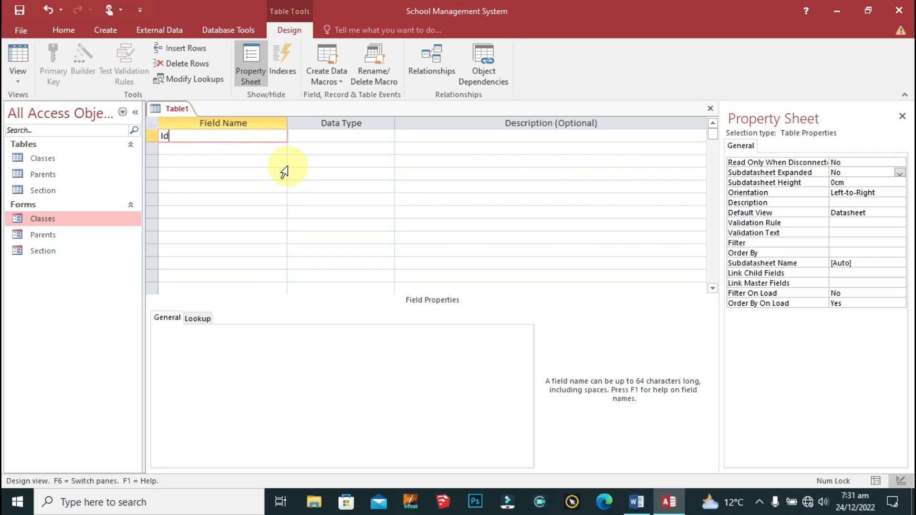
Step: Make ID an AutoNumber field and set it as the primary key
key("Tab")
type("a")
key("Tab")
key("shift+Tab")
key("shift+Tab")
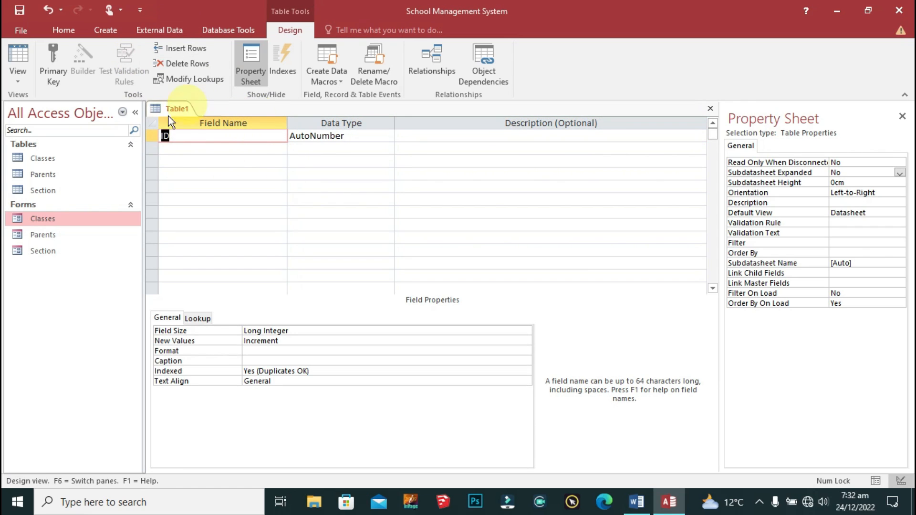
left_click(53, 58)
Step: Add FirstName, LastName and Gender as Short Text fields
left_click(222, 152)
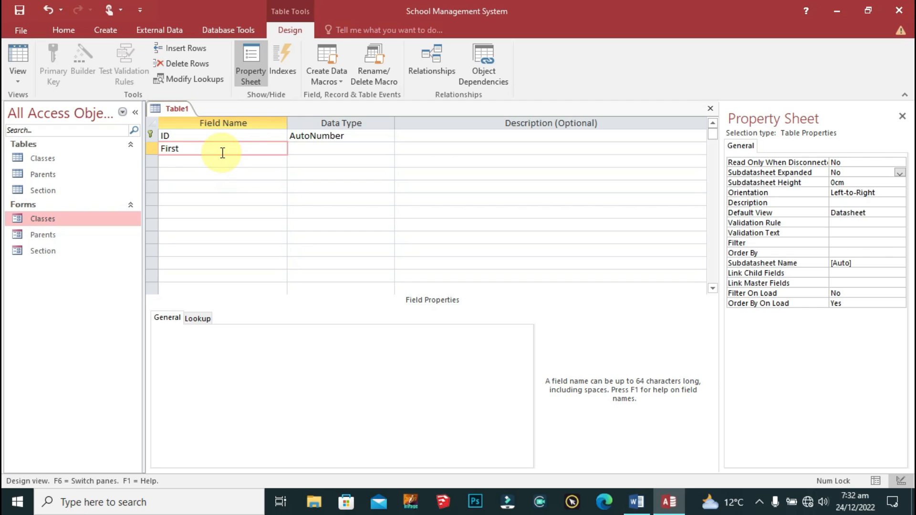
key("Return")
key("Return")
key("Return")
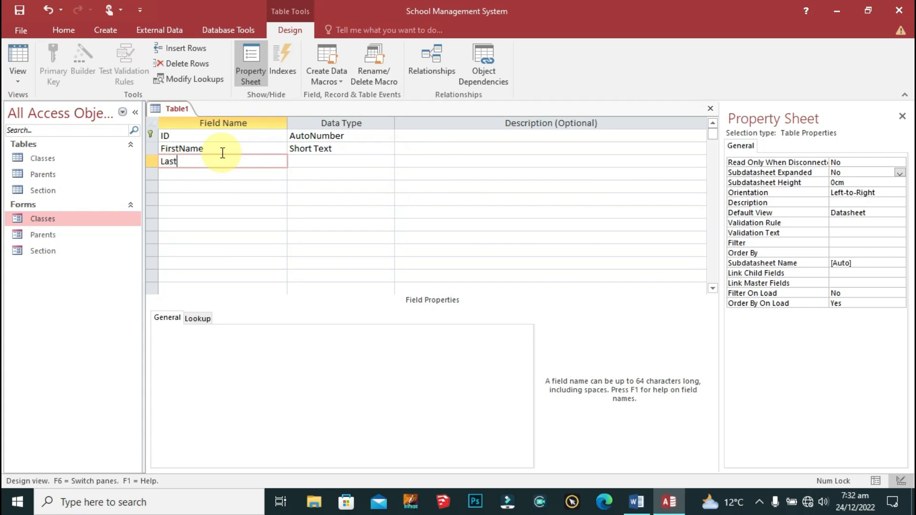
key("Return")
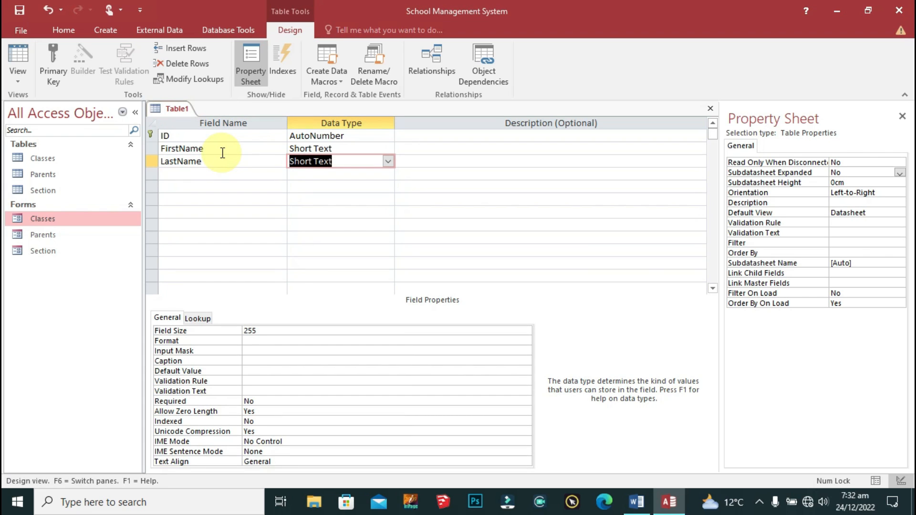
key("Return")
key("Return")
type("Gender")
key("Return")
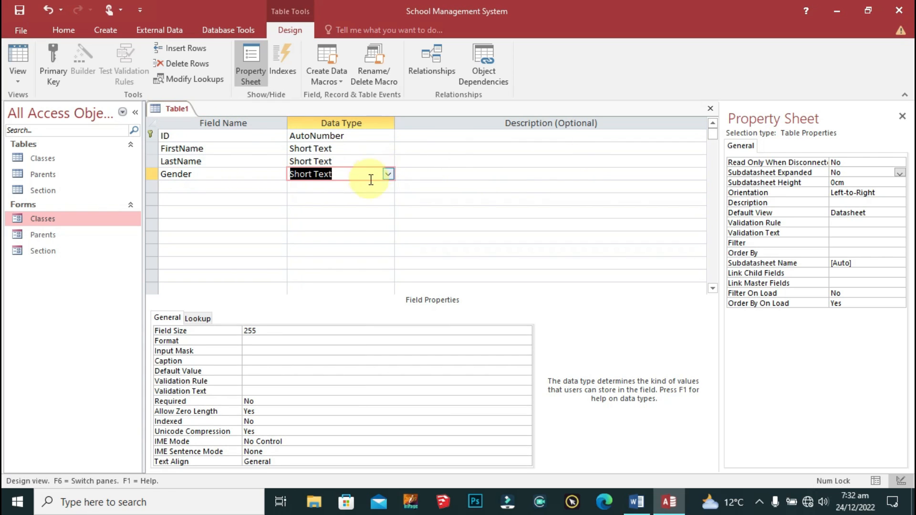
left_click(388, 175)
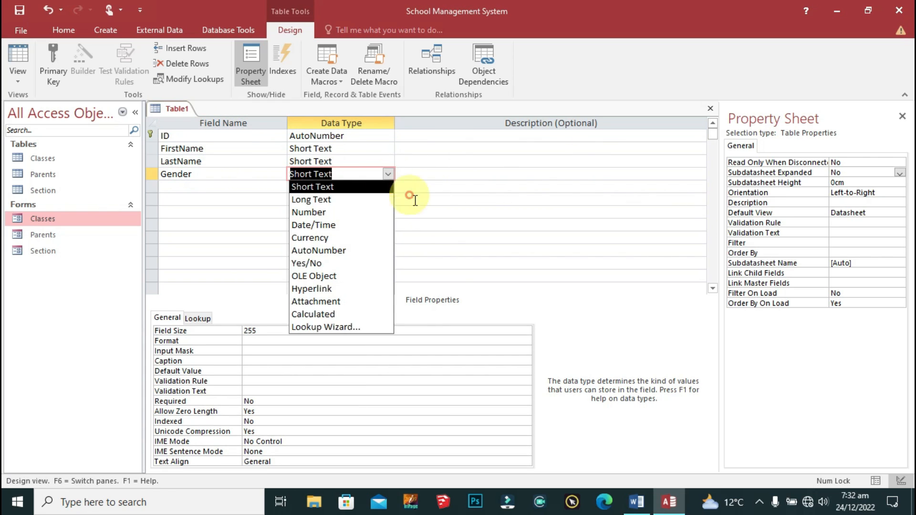
left_click(338, 321)
Step: Give Gender a typed lookup list of Male and Female, limited to those values
left_click(459, 182)
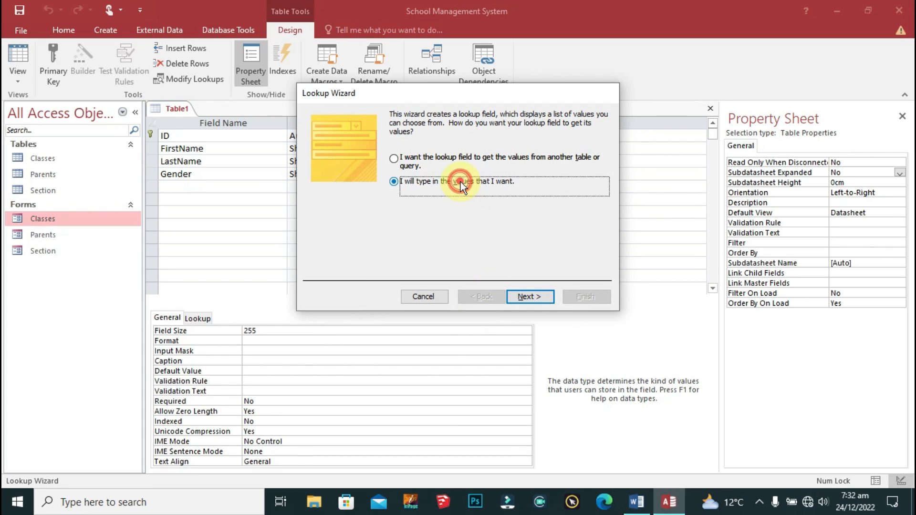
left_click(531, 296)
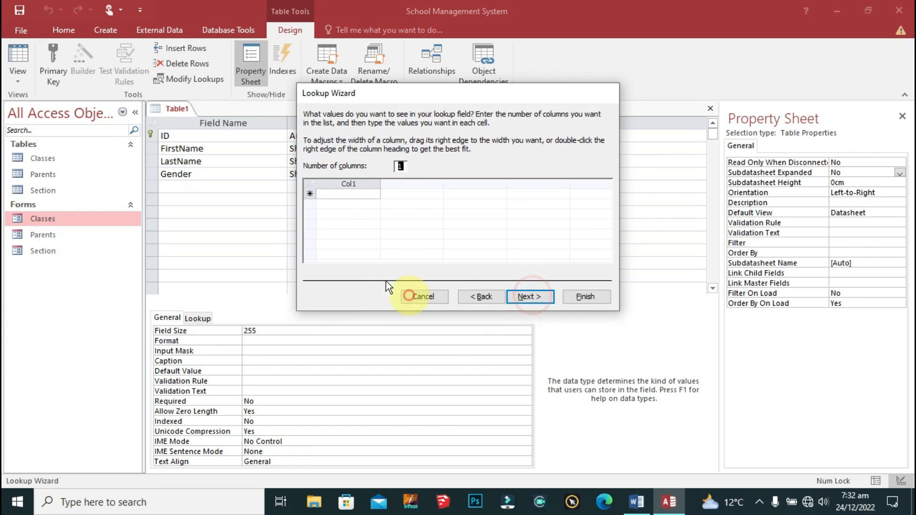
left_click(370, 193)
type("M")
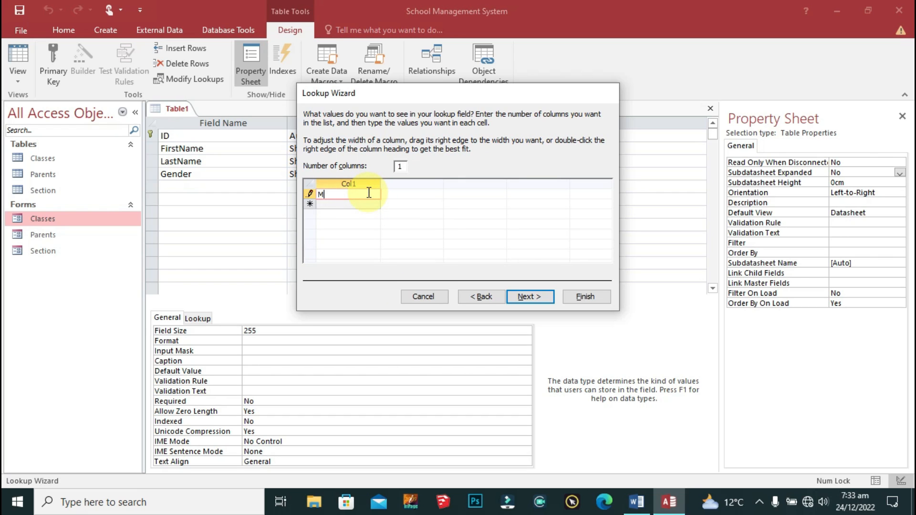
type("ale")
key("Tab")
type("Female")
left_click(545, 297)
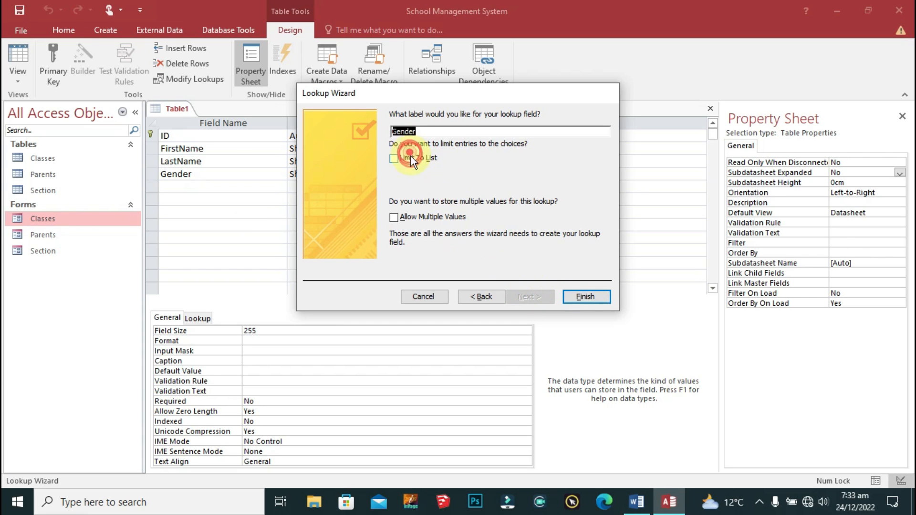
left_click(396, 158)
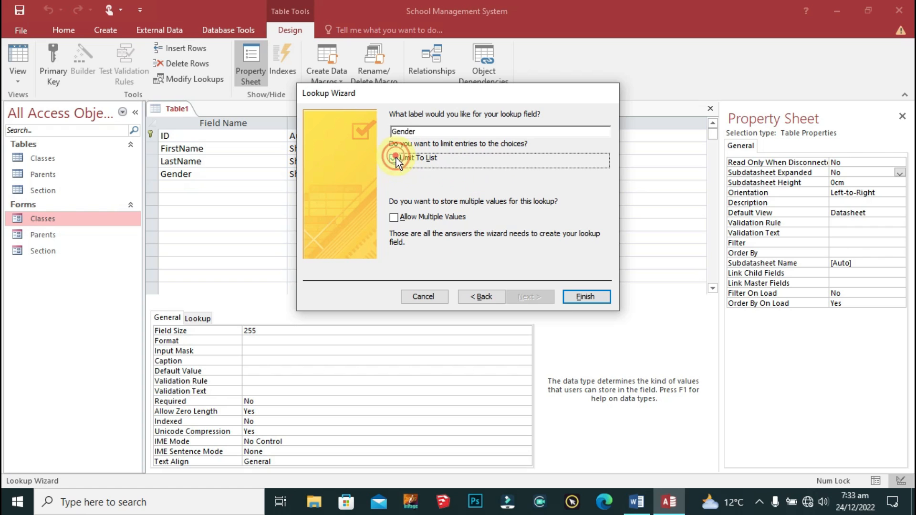
left_click(570, 298)
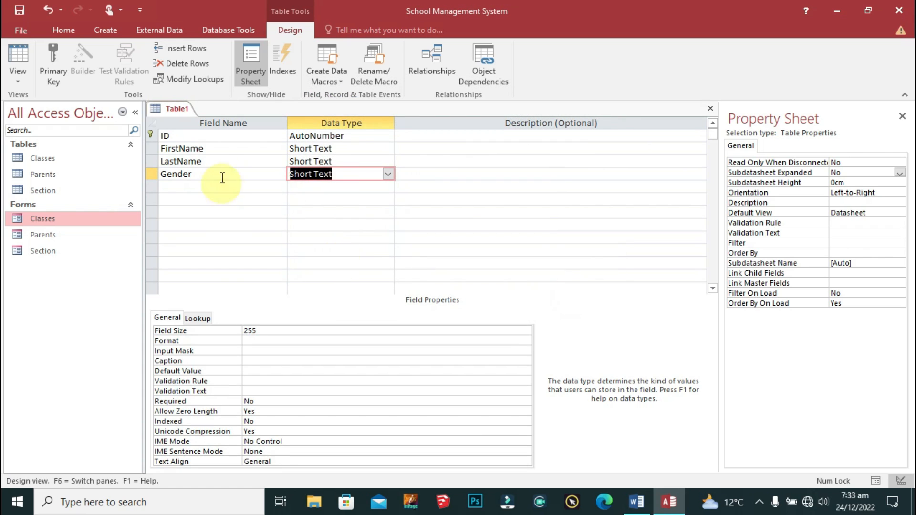
left_click(224, 186)
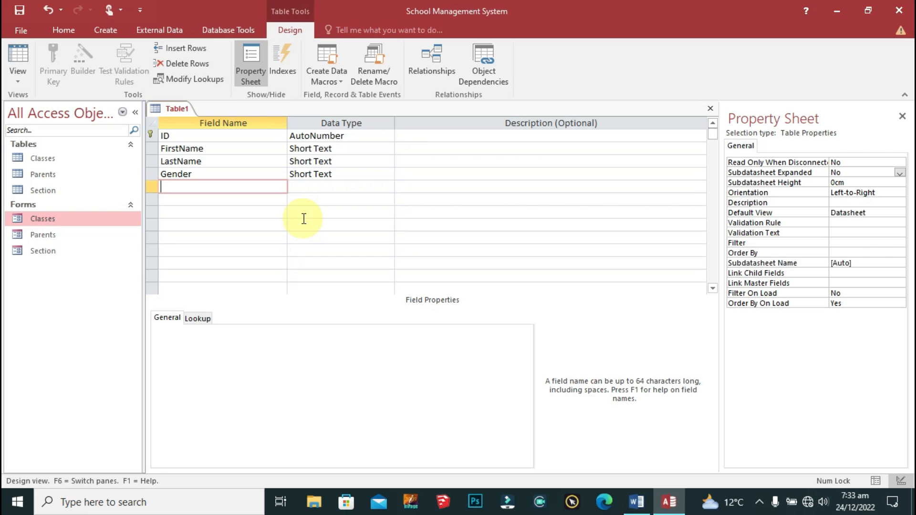
Step: Add a DateofBirth Date/Time field with validation rule <Date()
type("DateofBirth")
key("Tab")
type("da")
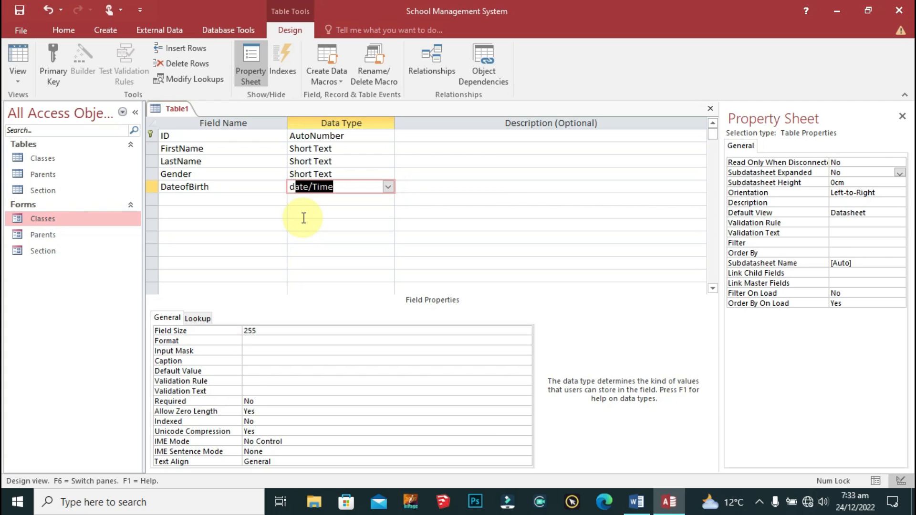
key("Down")
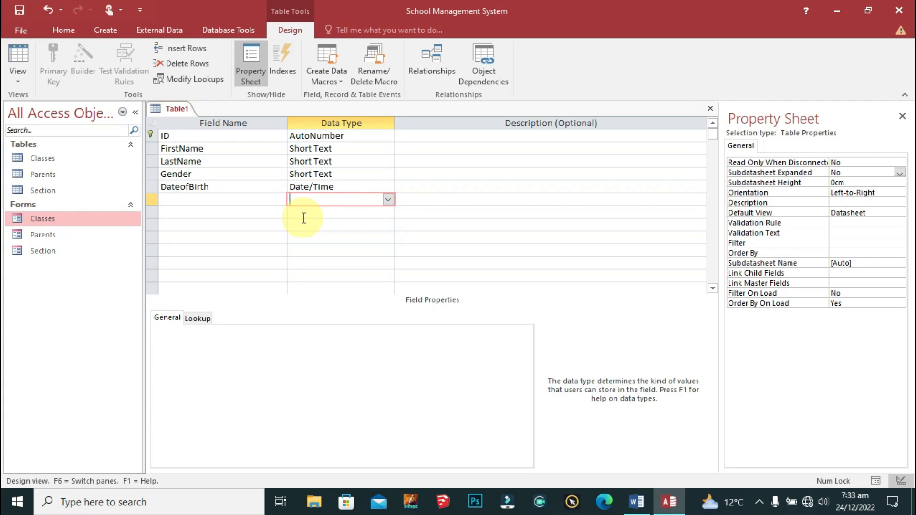
key("Up")
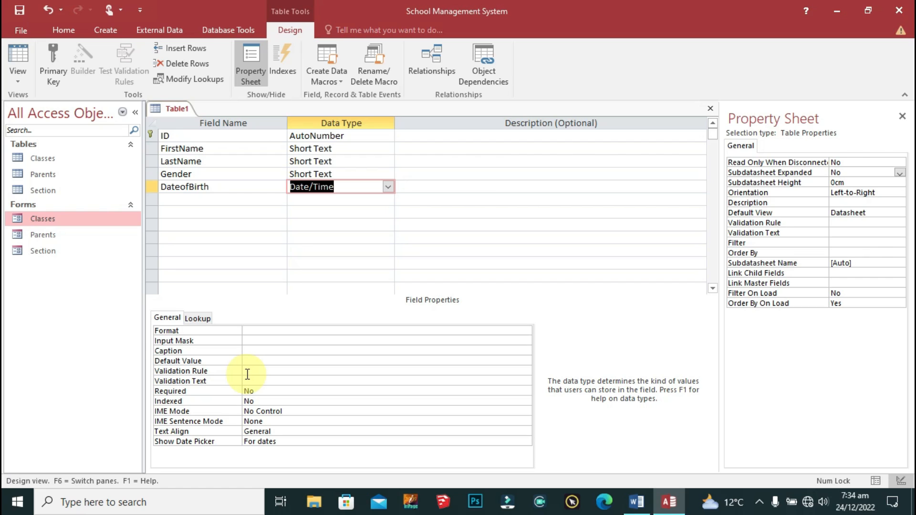
left_click(276, 373)
type("<")
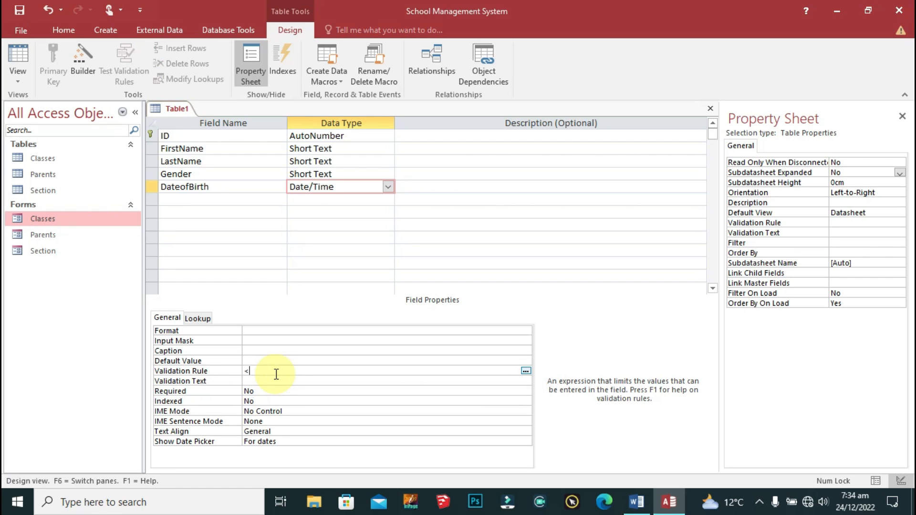
type("date")
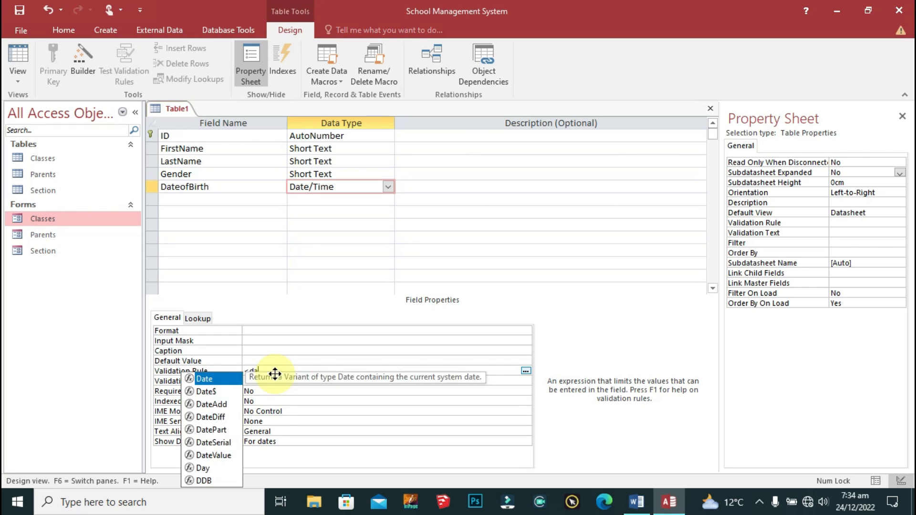
type("()")
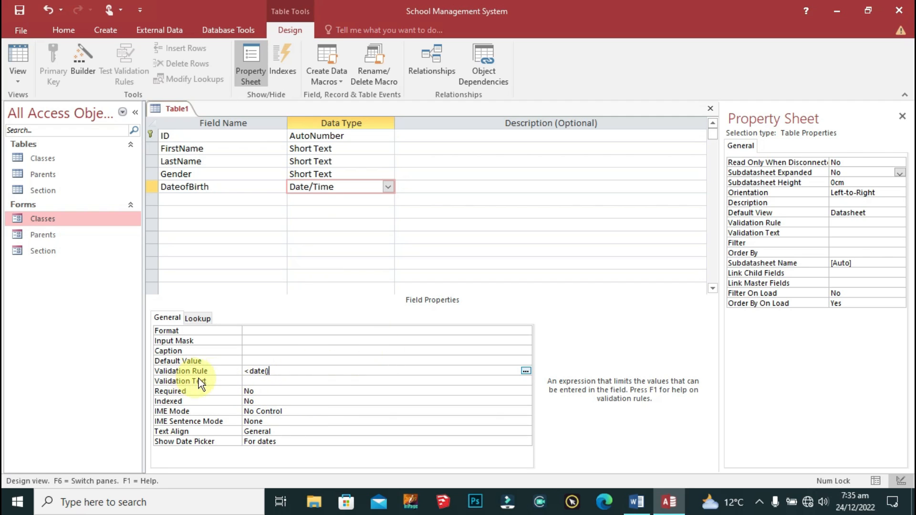
left_click(290, 378)
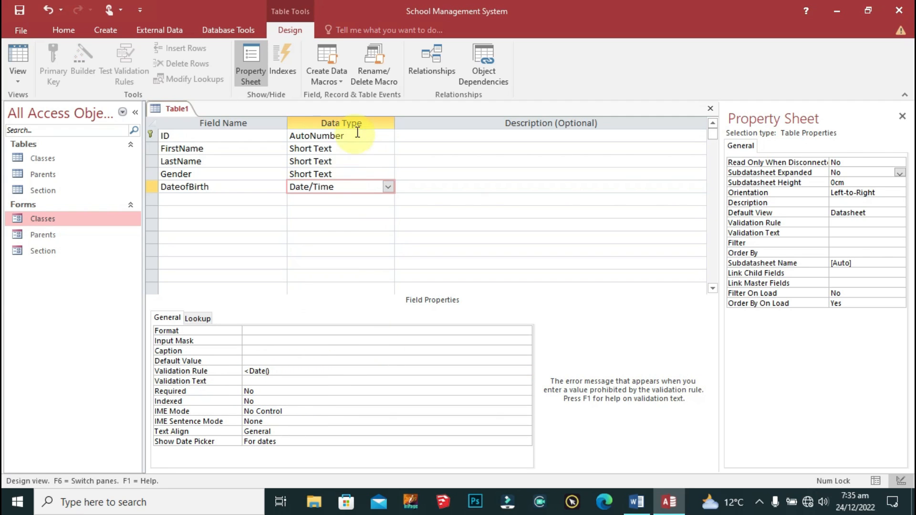
right_click(175, 108)
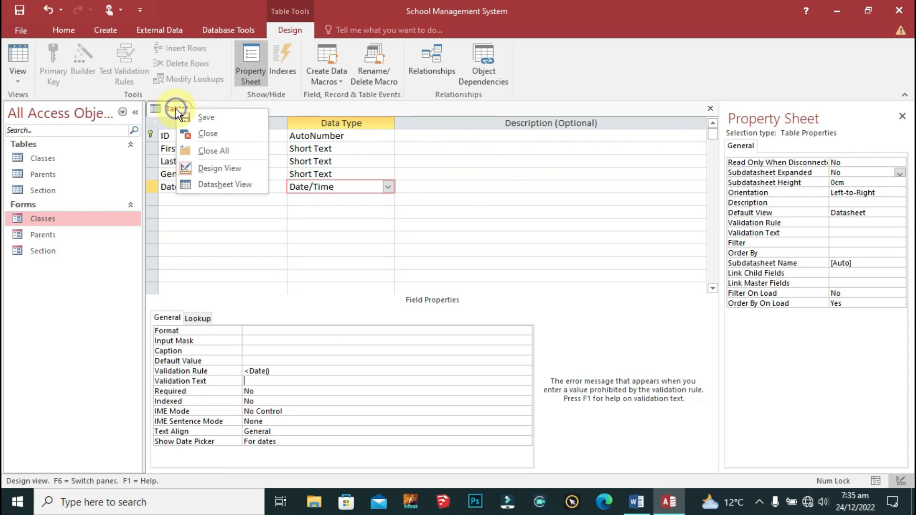
Step: Save the new table as Student
left_click(198, 113)
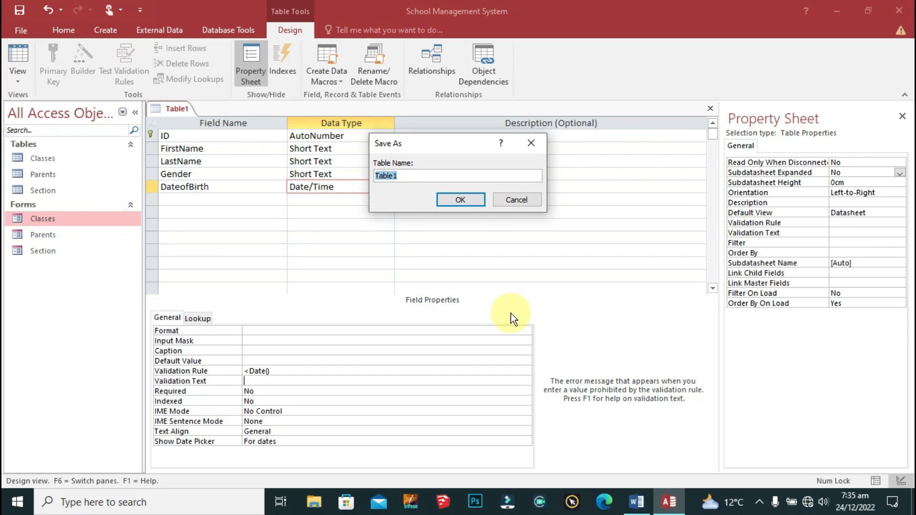
type("Student")
left_click(475, 198)
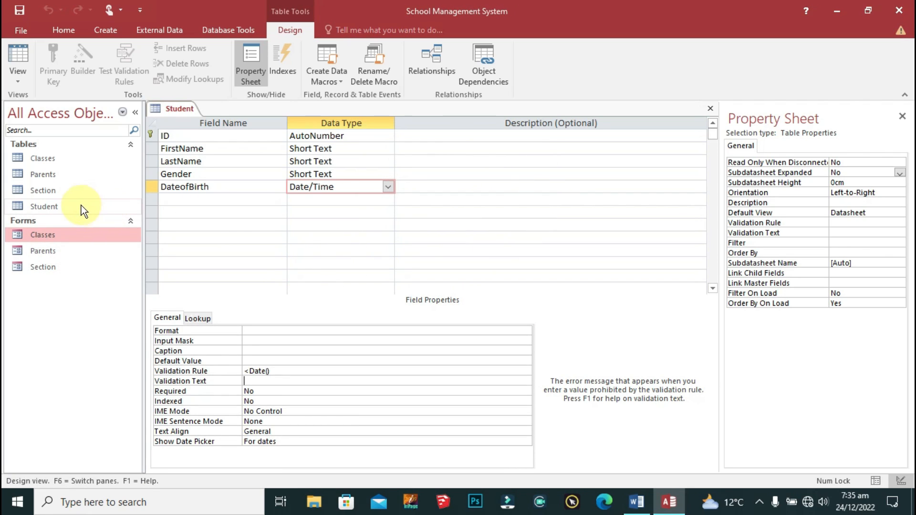
left_click(81, 205)
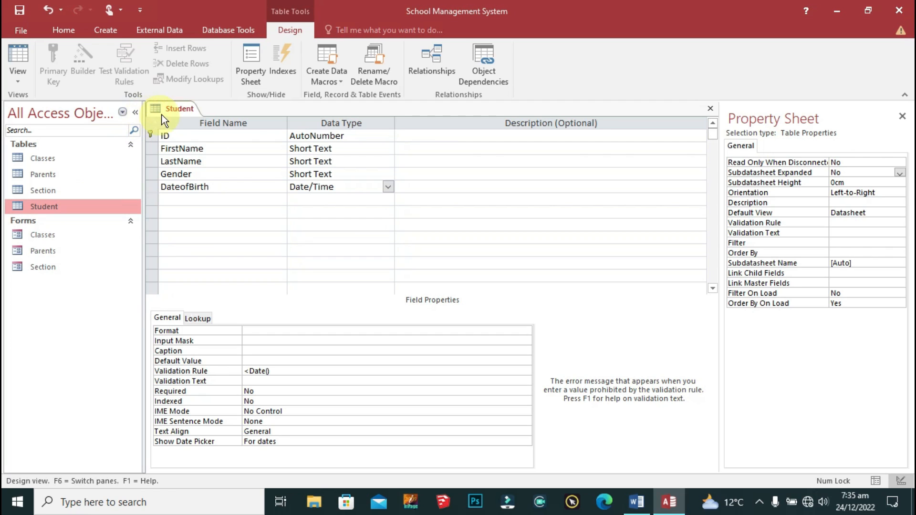
Step: Close the Student design and open the table in Datasheet View
right_click(167, 109)
left_click(216, 129)
double_click(62, 204)
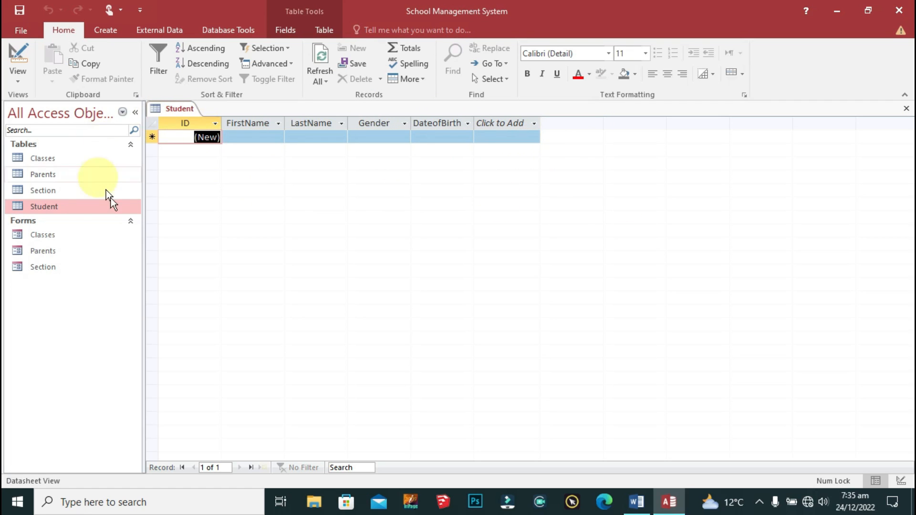
Step: Reopen Student in Design View and add an Address Short Text field
right_click(48, 208)
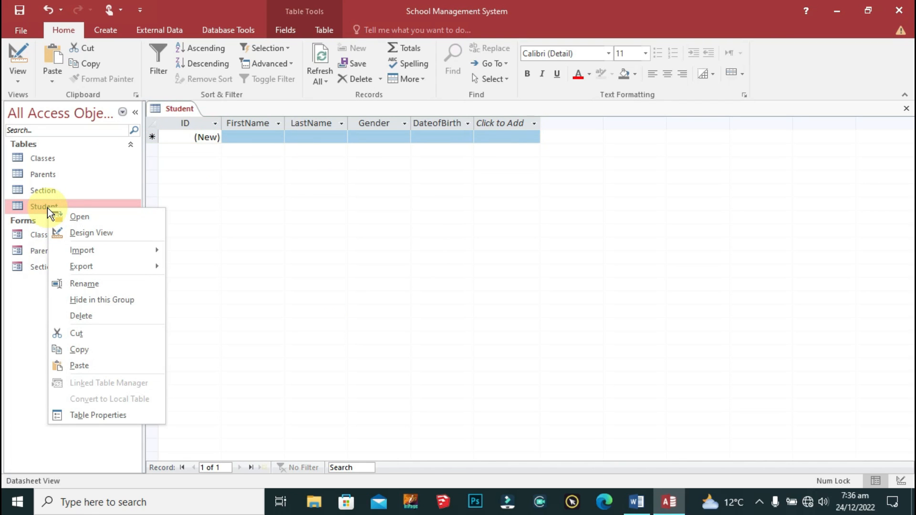
left_click(75, 234)
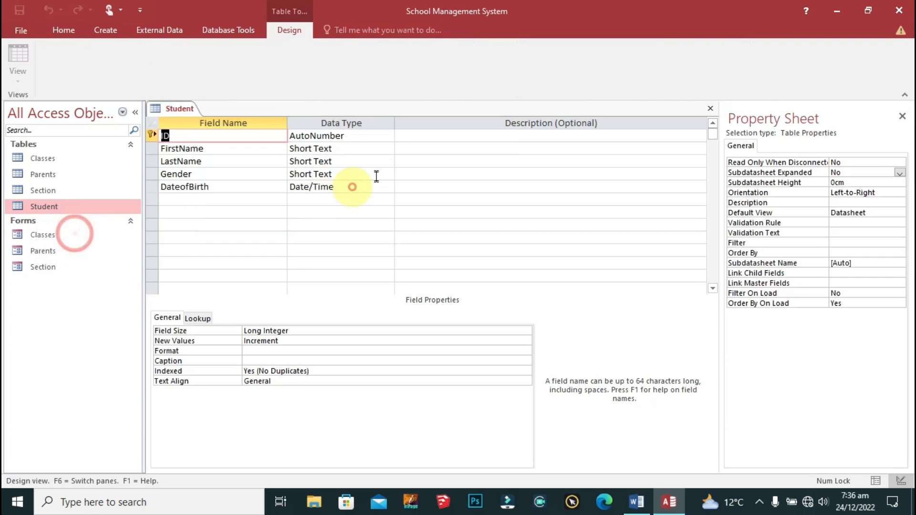
left_click(206, 200)
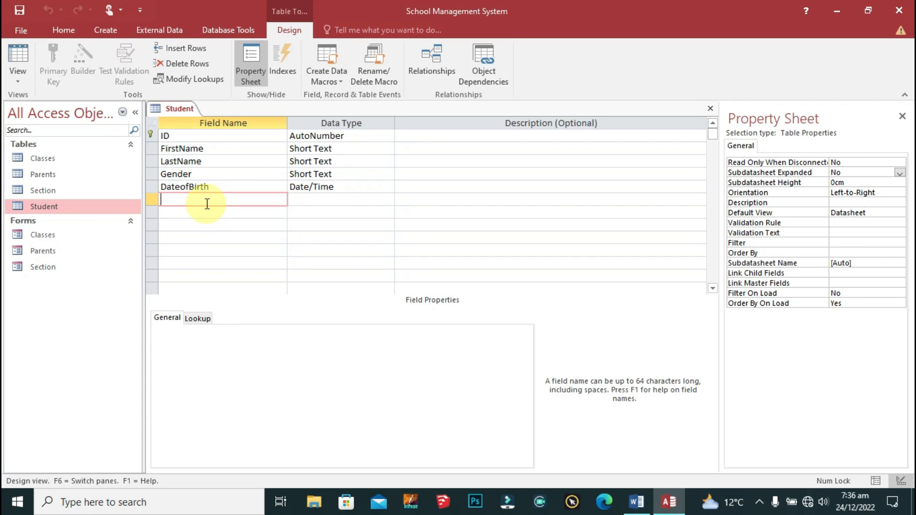
key("Caps_Lock")
type("ADD")
key("BackSpace")
key("BackSpace")
key("Caps_Lock")
type("ddress")
key("Down")
key("Up")
key("Down")
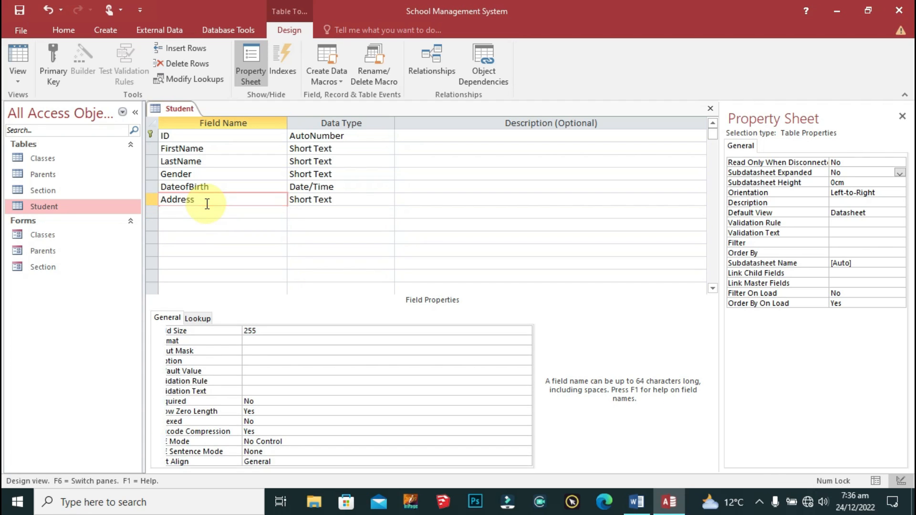
Step: Add a Photo field with the Attachment data type
type("Photo")
key("Tab")
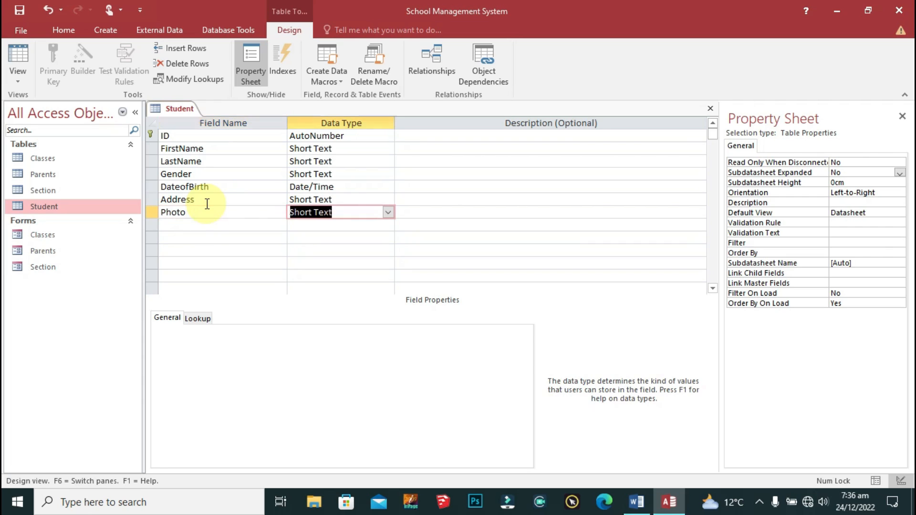
type("attachment")
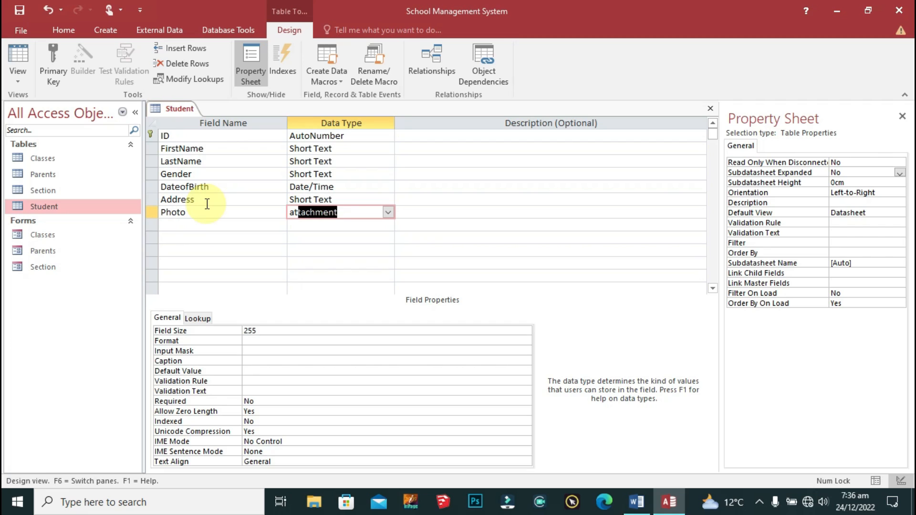
key("Tab")
key("shift+Tab")
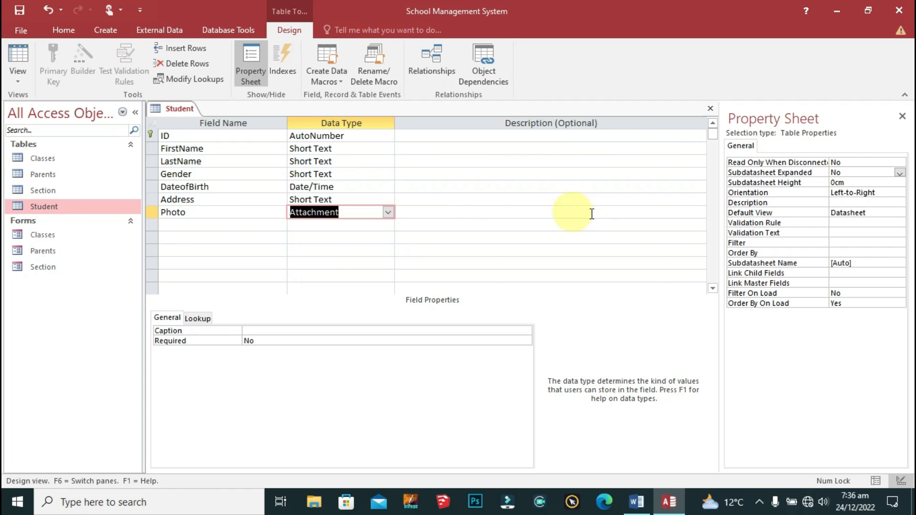
left_click(204, 225)
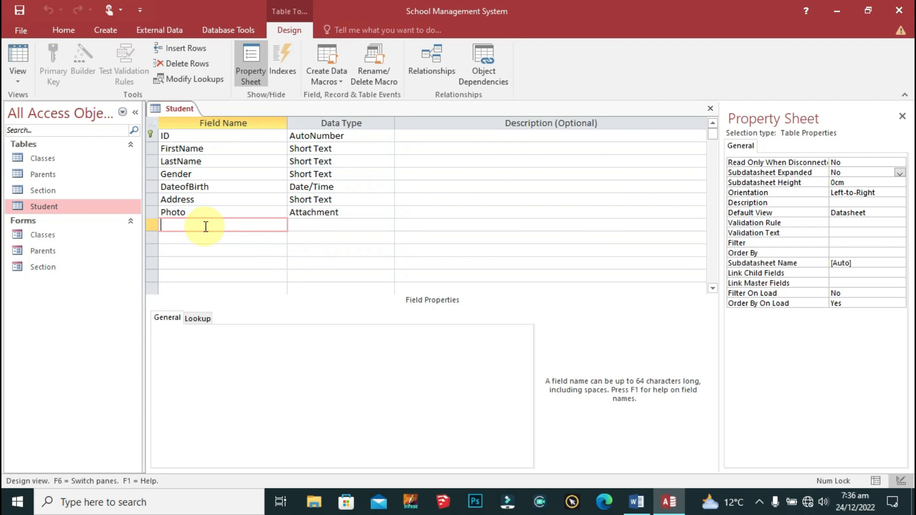
Step: Add a Class field with the Number data type to the Student table
type("S")
key("BackSpace")
type("Class")
key("Tab")
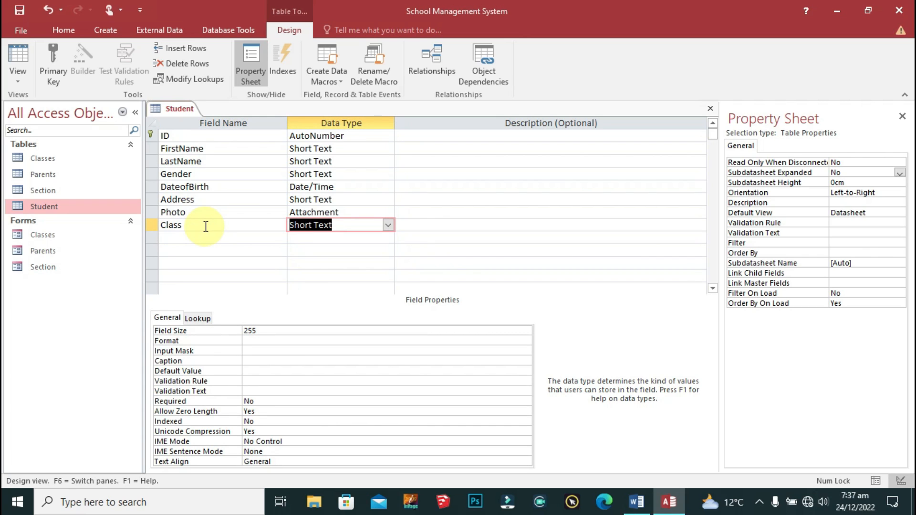
type("number")
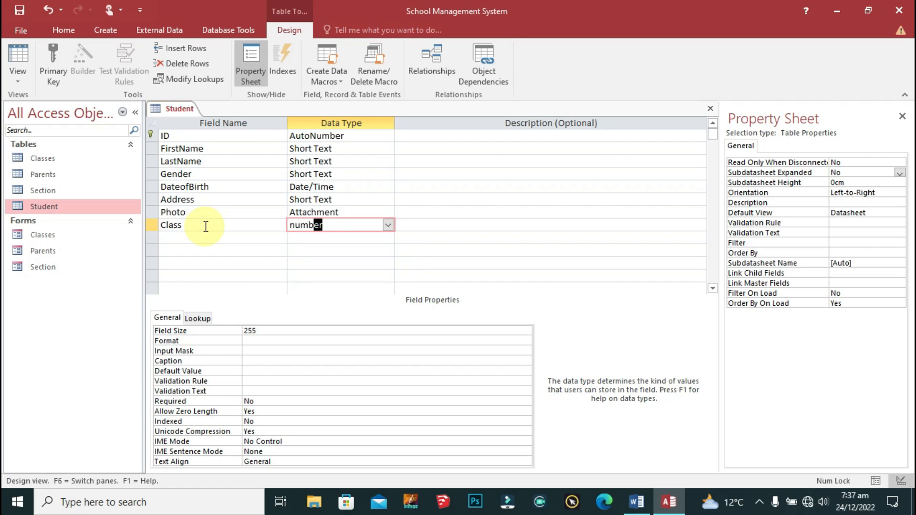
key("Tab")
key("shift+Tab")
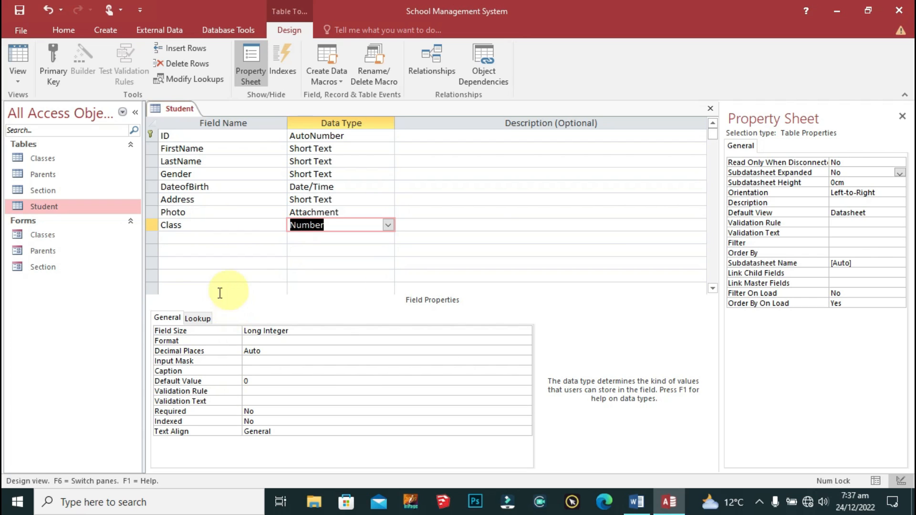
Step: Set the Class field's lookup Display Control to Combo Box
left_click(200, 319)
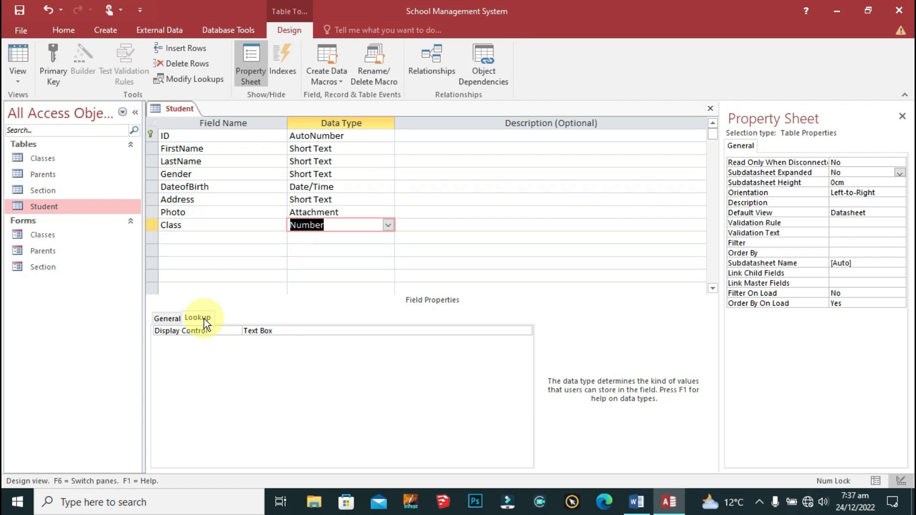
left_click(520, 330)
left_click(526, 330)
left_click(269, 359)
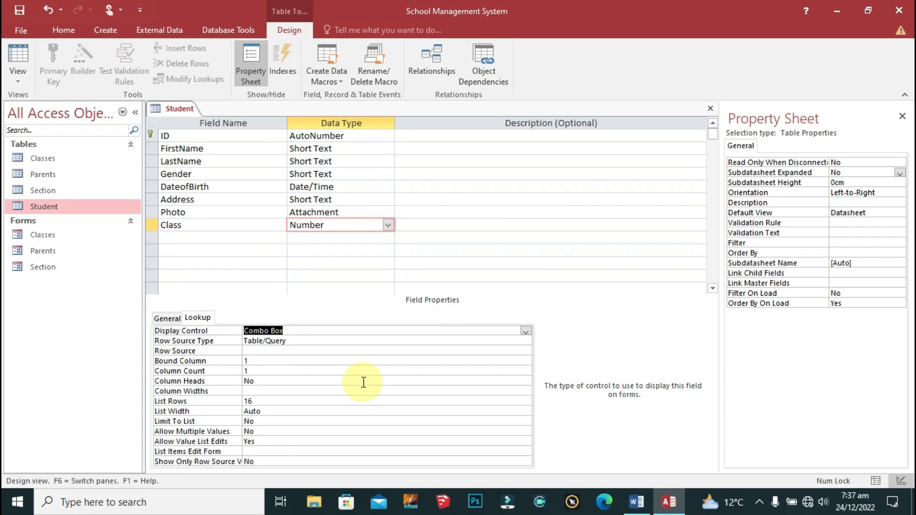
left_click(200, 352)
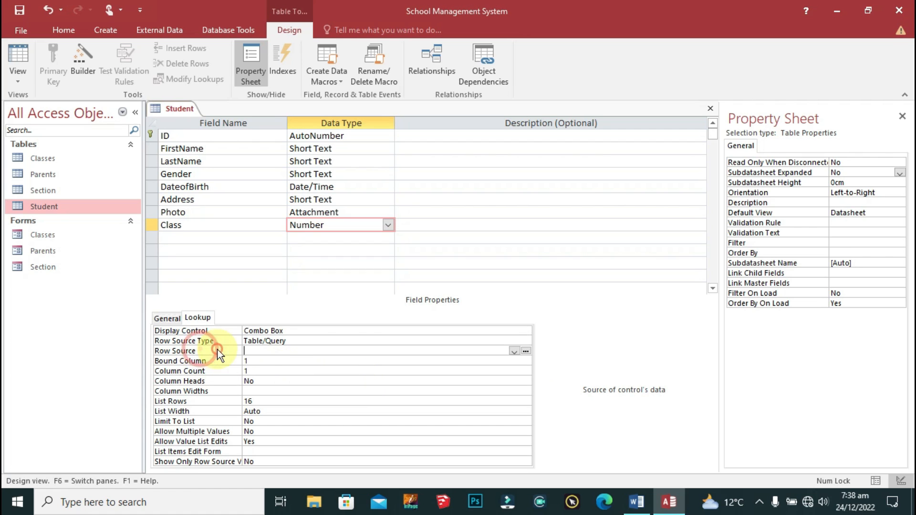
Step: Build the Class row source query selecting ClassID and Class Name from the Classes table
left_click(526, 351)
left_click_drag(435, 151, 467, 93)
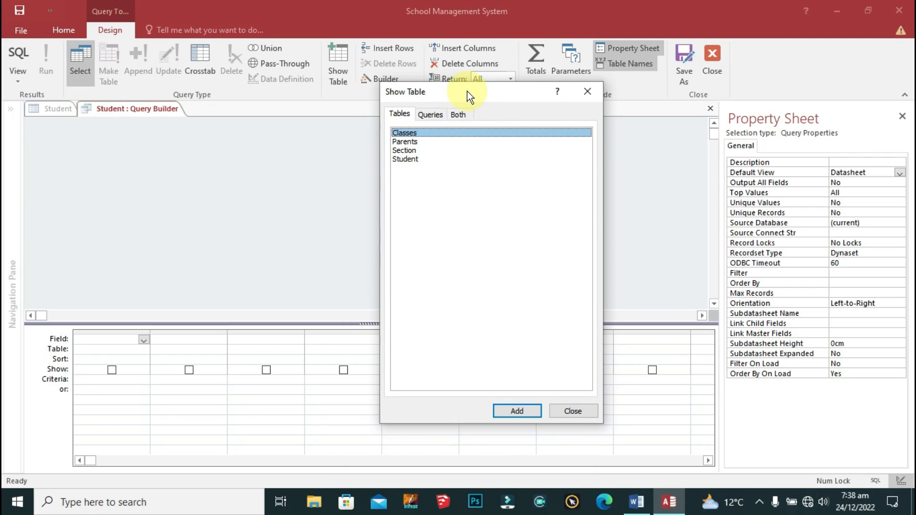
double_click(424, 134)
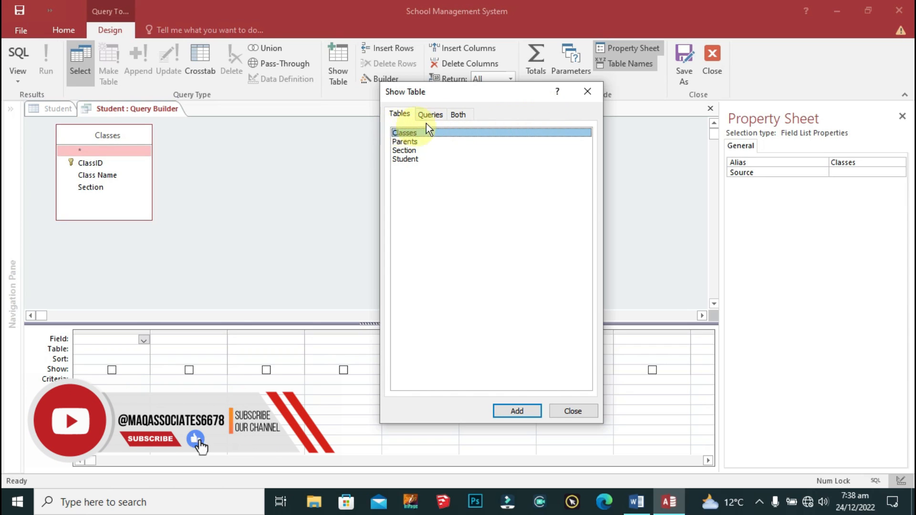
left_click(582, 92)
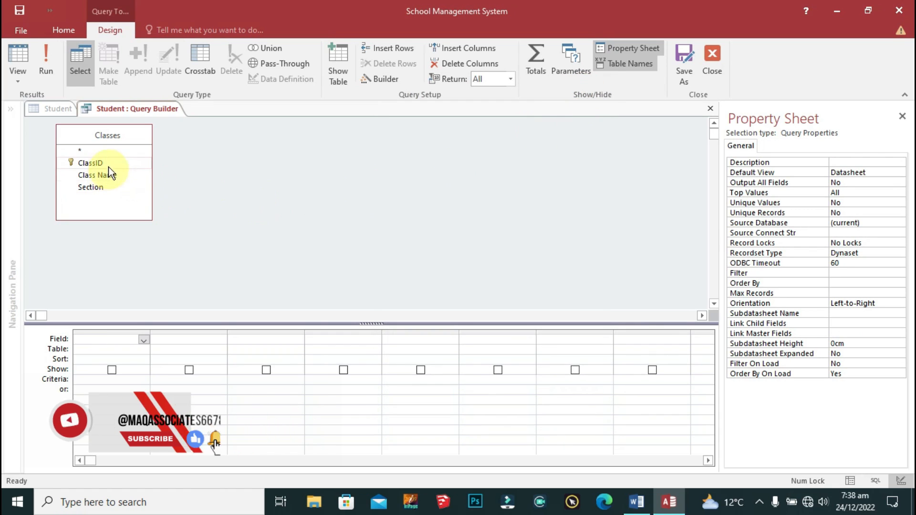
double_click(90, 163)
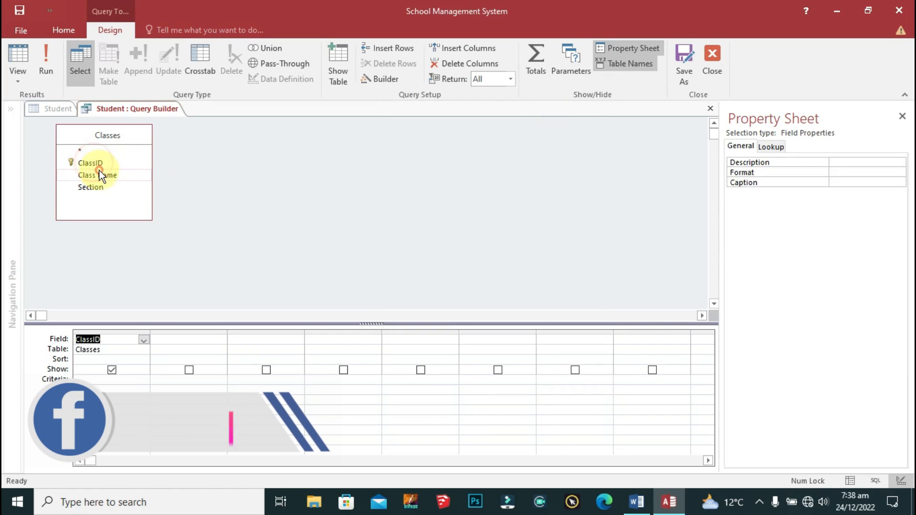
double_click(101, 176)
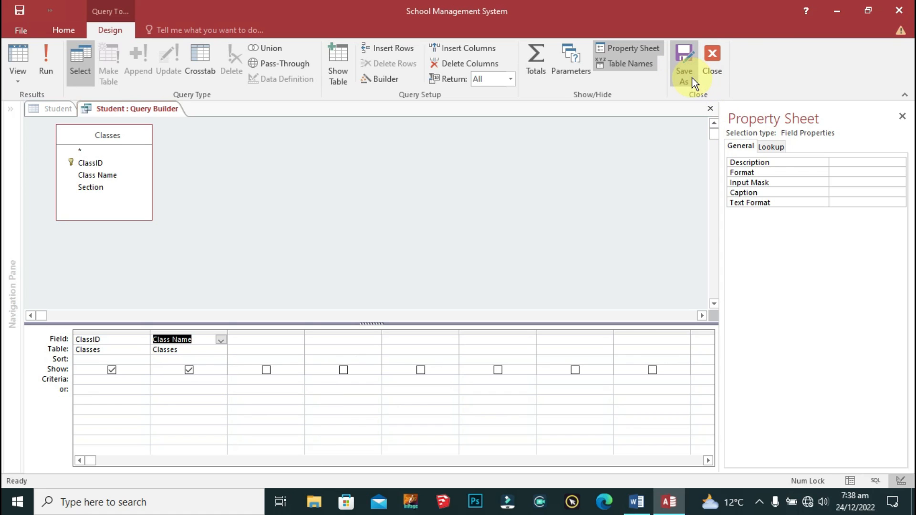
left_click(717, 66)
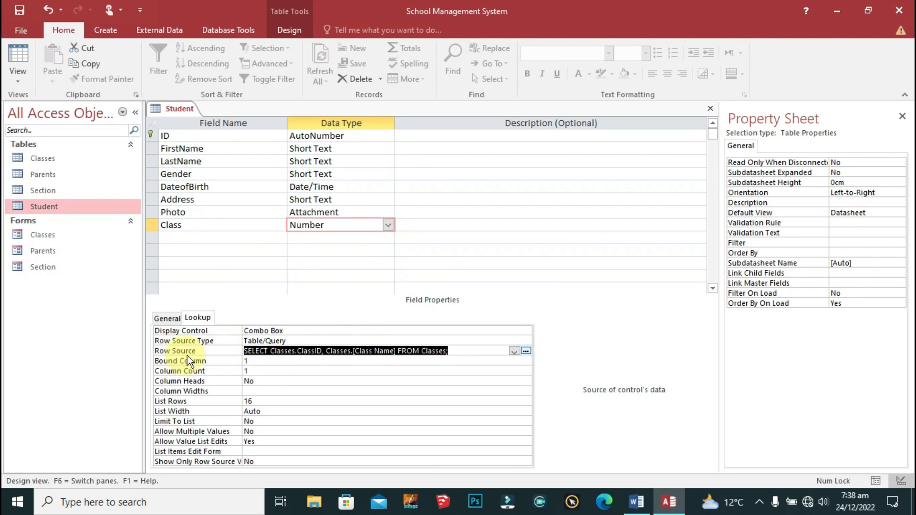
Step: Give the Class lookup Column Count 2 and Column Widths 0cm;1cm
left_click(465, 351)
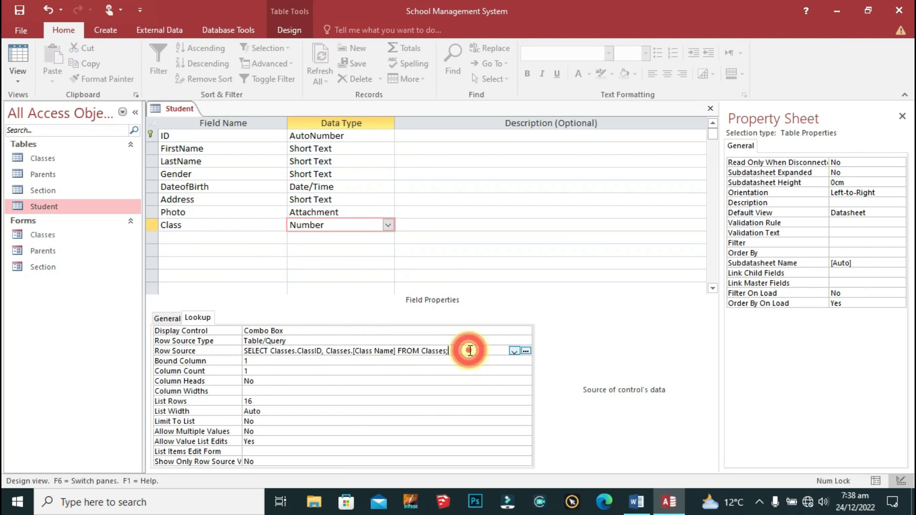
left_click(209, 237)
left_click(332, 229)
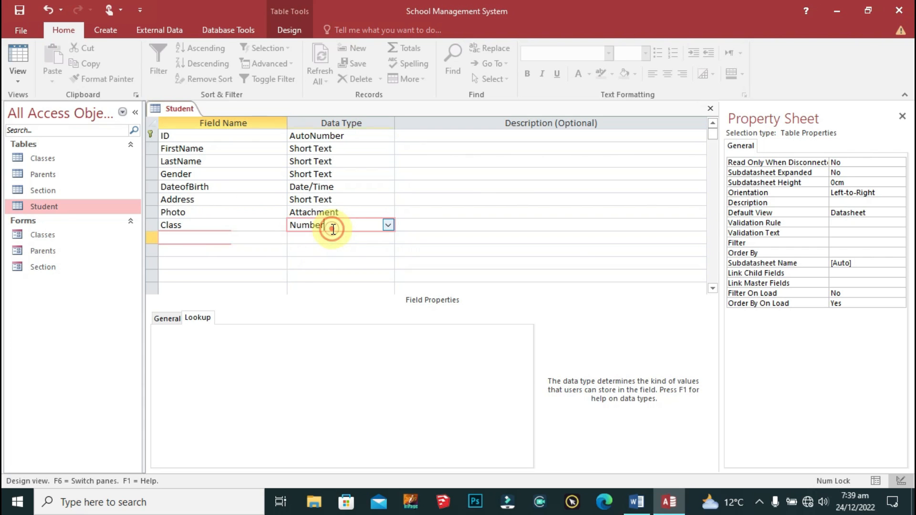
left_click(266, 370)
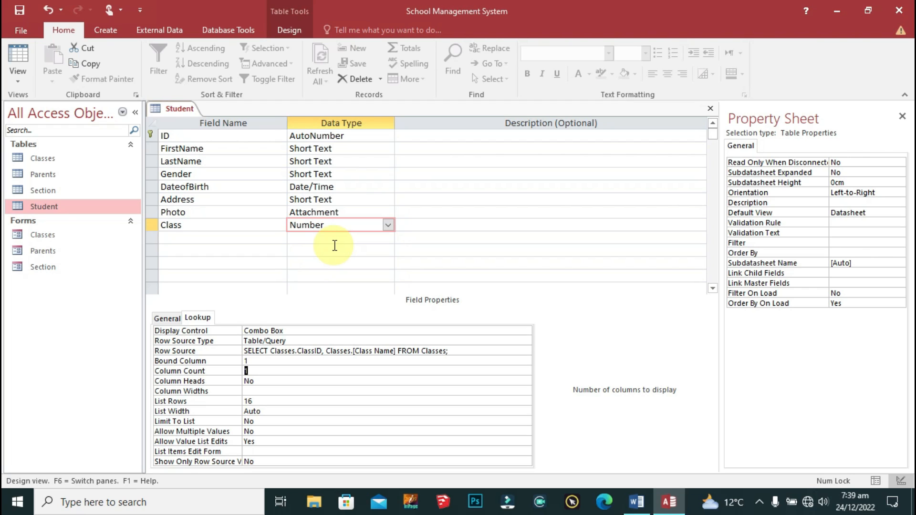
type("2")
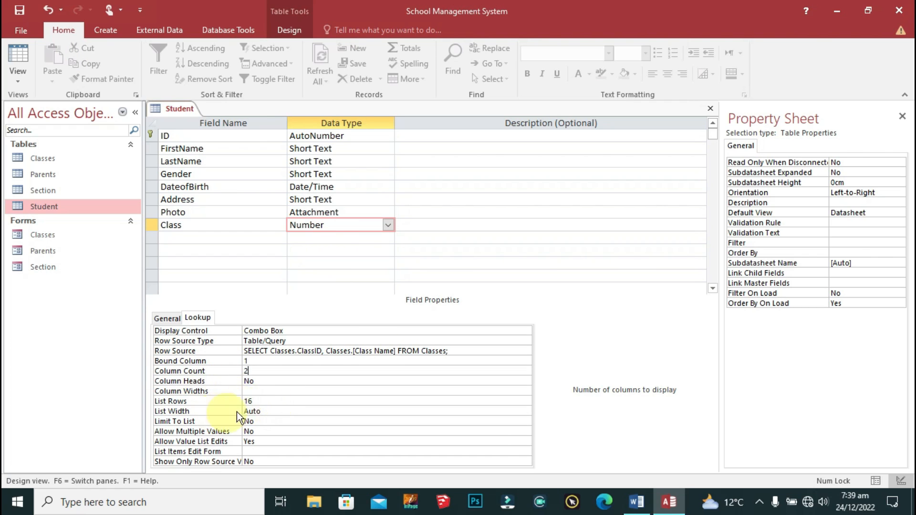
left_click(251, 391)
type("0")
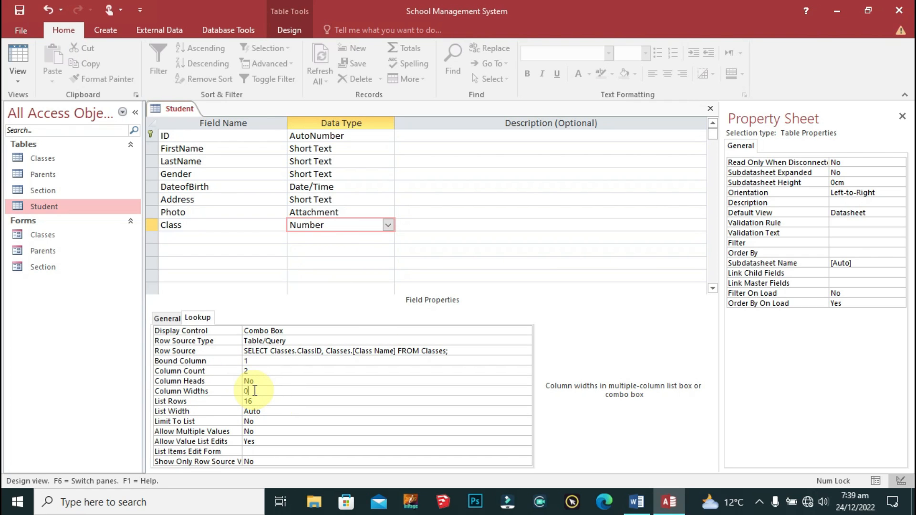
type("cm;1")
left_click(262, 380)
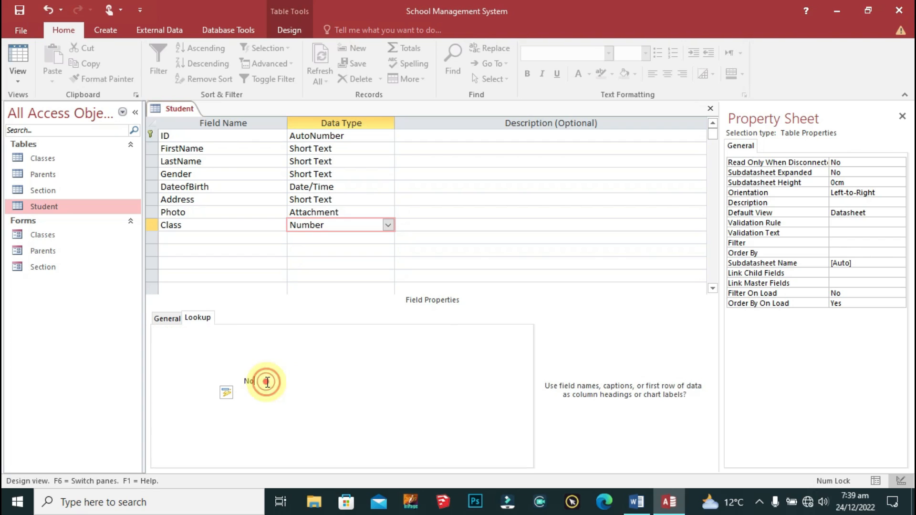
left_click(331, 237)
left_click(226, 238)
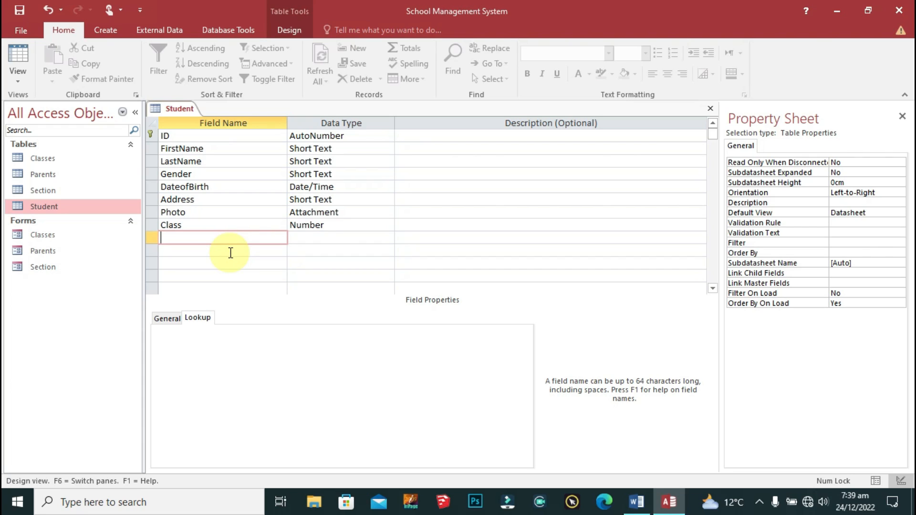
Step: Add Mother and Father fields to Student, each with the Number data type
type("Mother")
key("Tab")
type("nu")
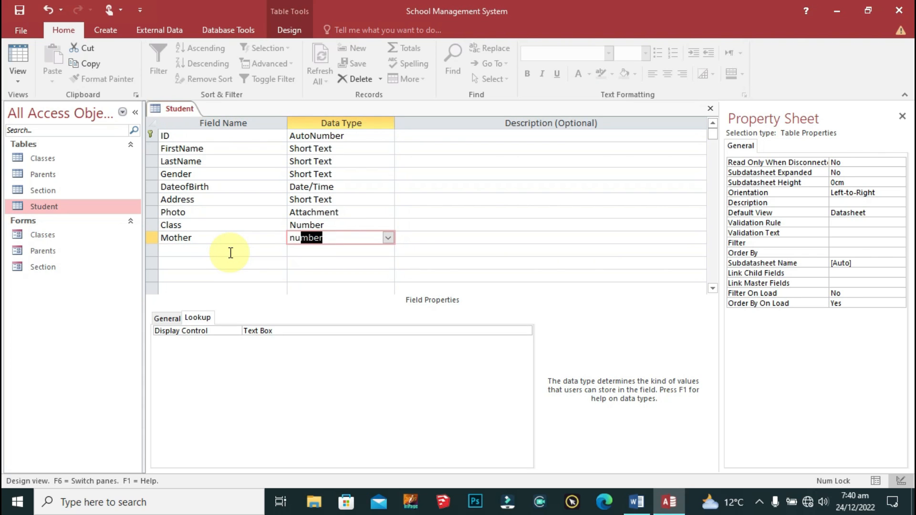
key("Tab")
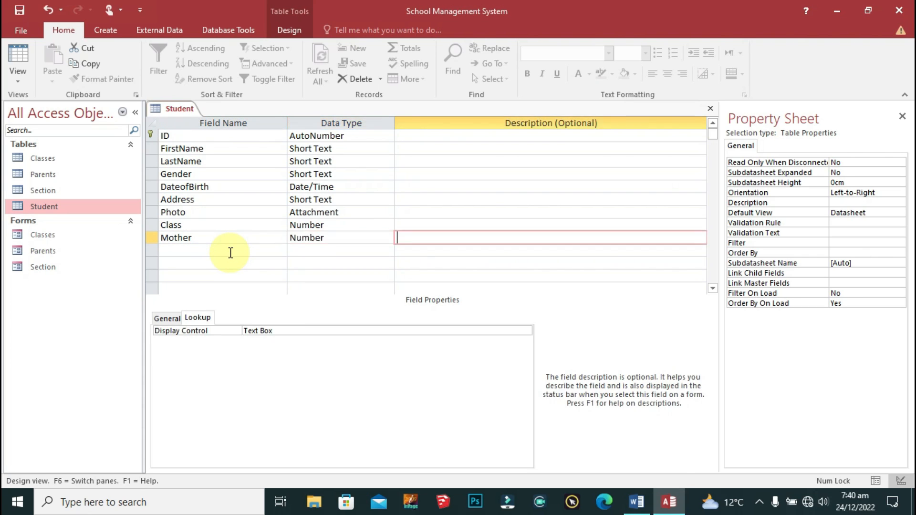
key("shift+Tab")
left_click(230, 253)
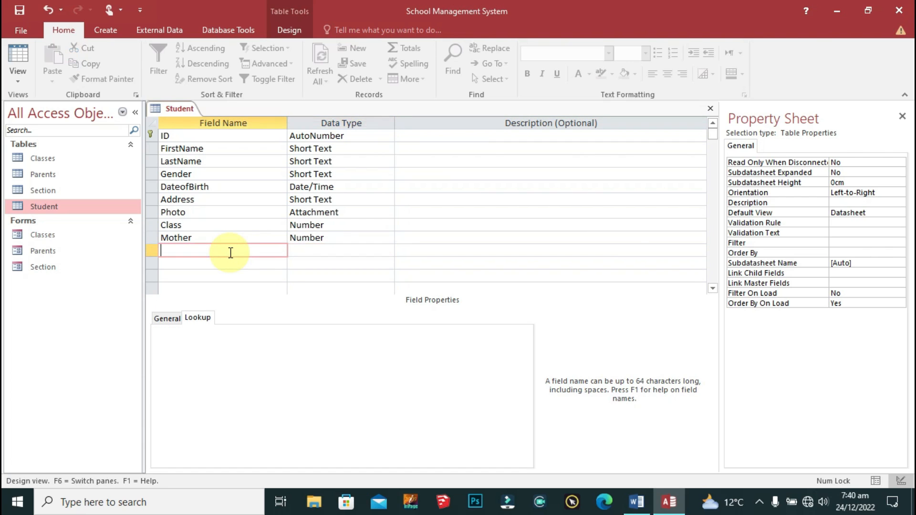
type("Father")
key("Tab")
type("n")
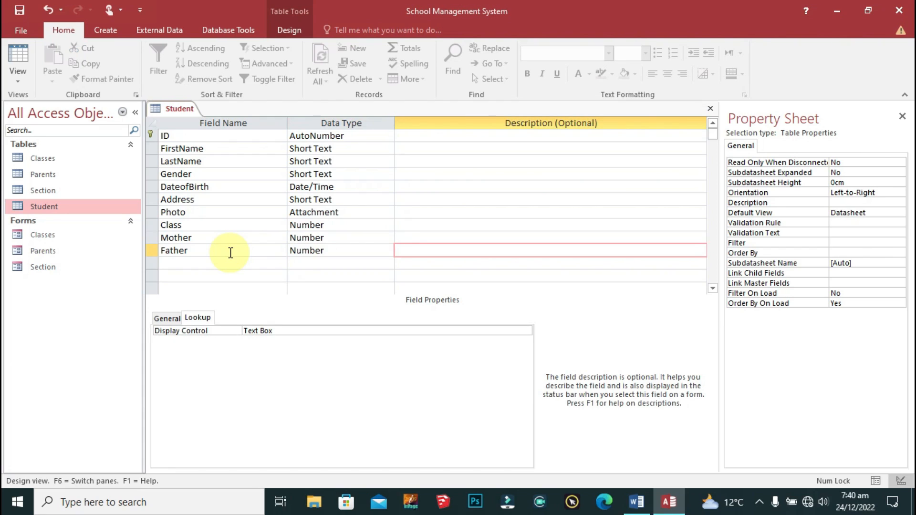
double_click(230, 252)
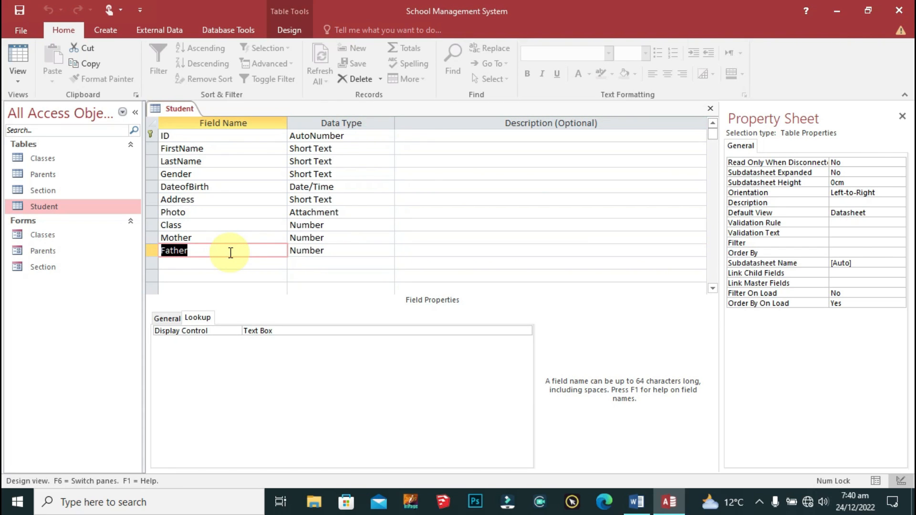
Step: Set the Mother field's Display Control to Combo Box
left_click(326, 238)
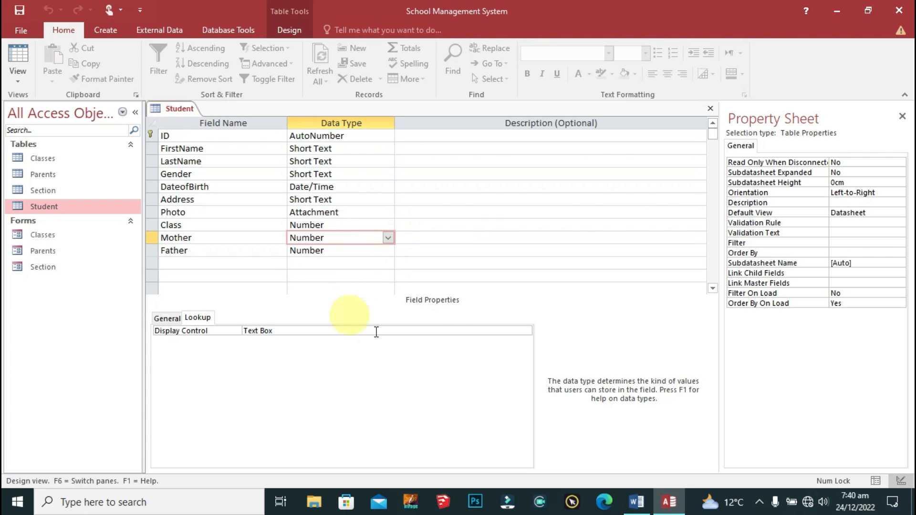
left_click(513, 332)
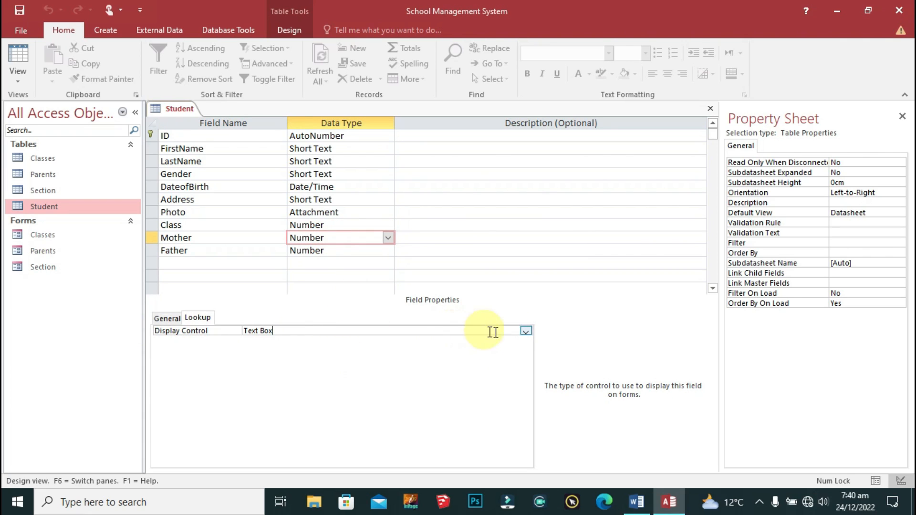
left_click(525, 331)
left_click(287, 359)
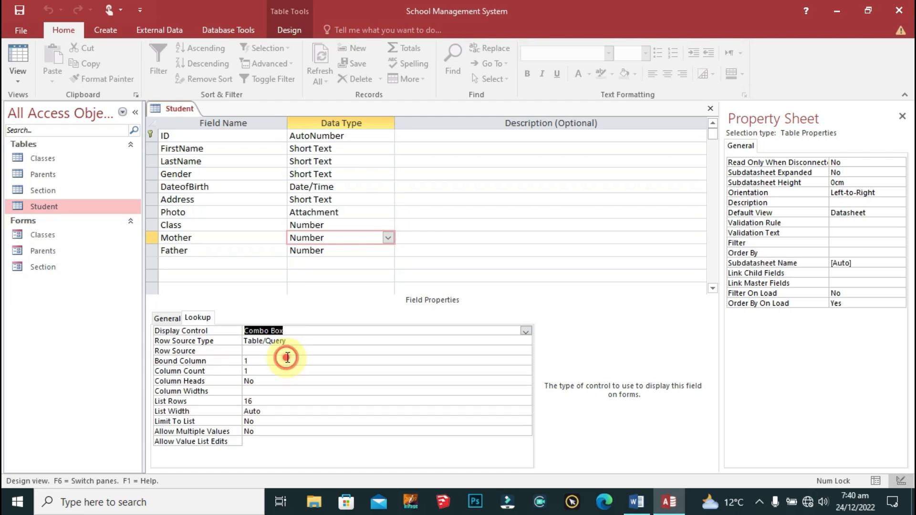
left_click(182, 351)
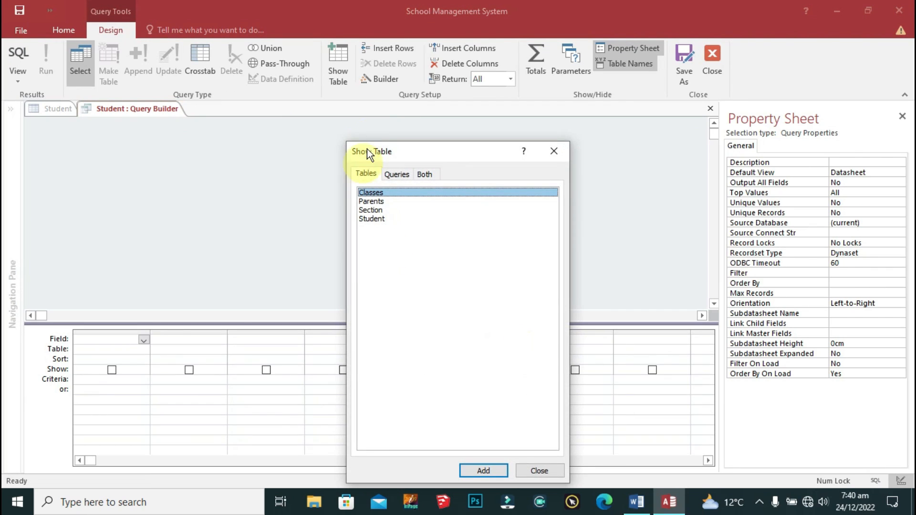
Step: Build a lookup query on Parents with ID, Parents Name and Parent Type
left_click_drag(417, 148, 467, 63)
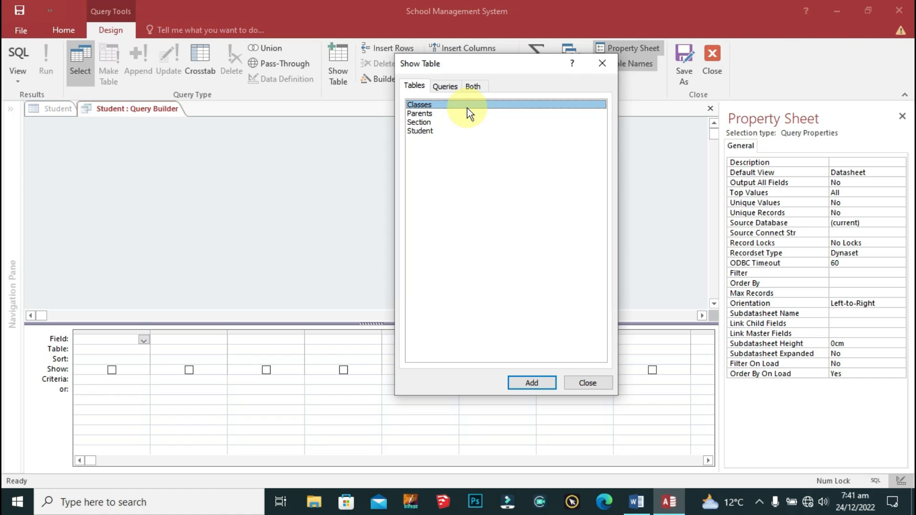
double_click(429, 113)
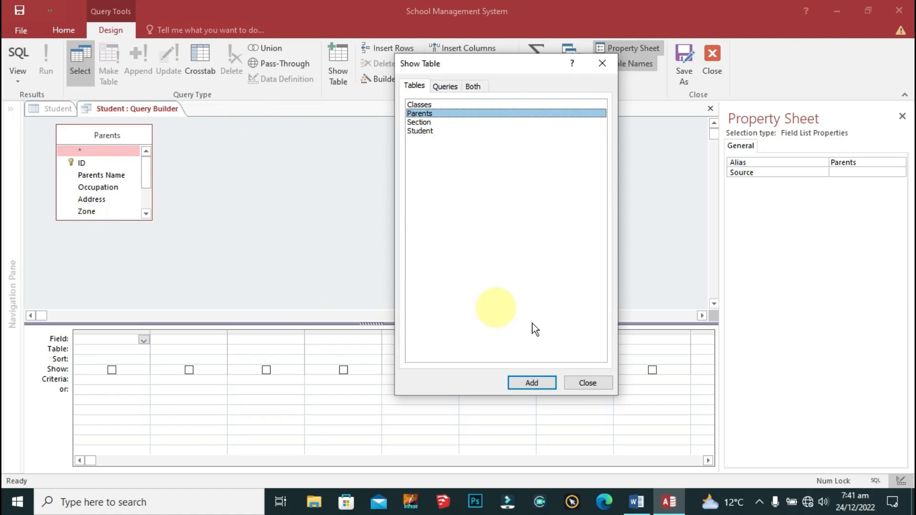
left_click(587, 383)
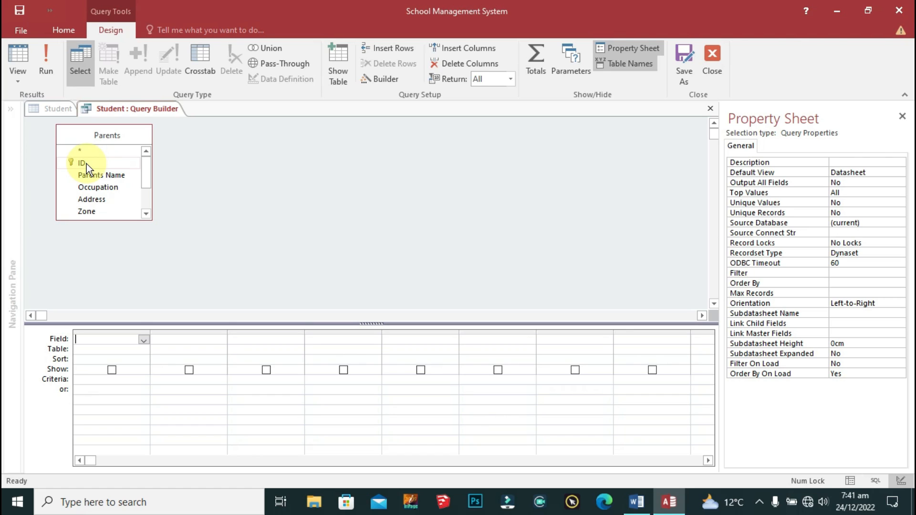
double_click(87, 164)
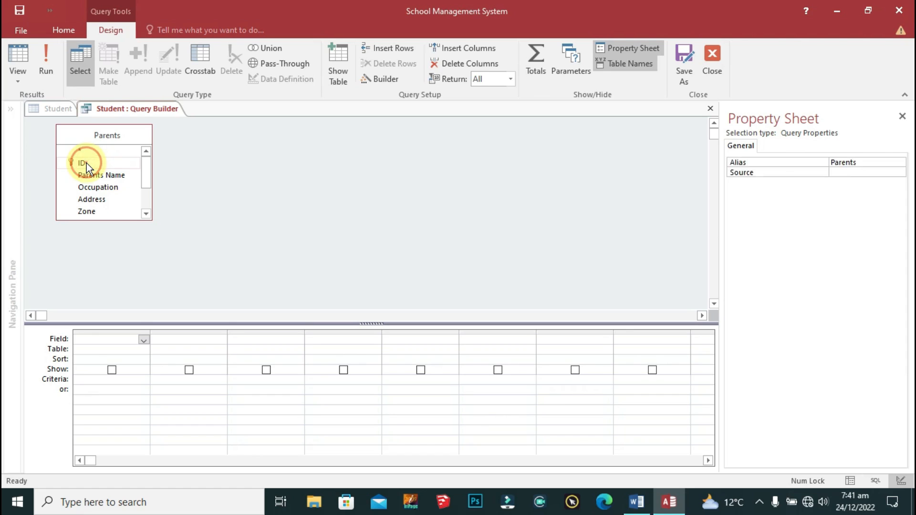
double_click(114, 176)
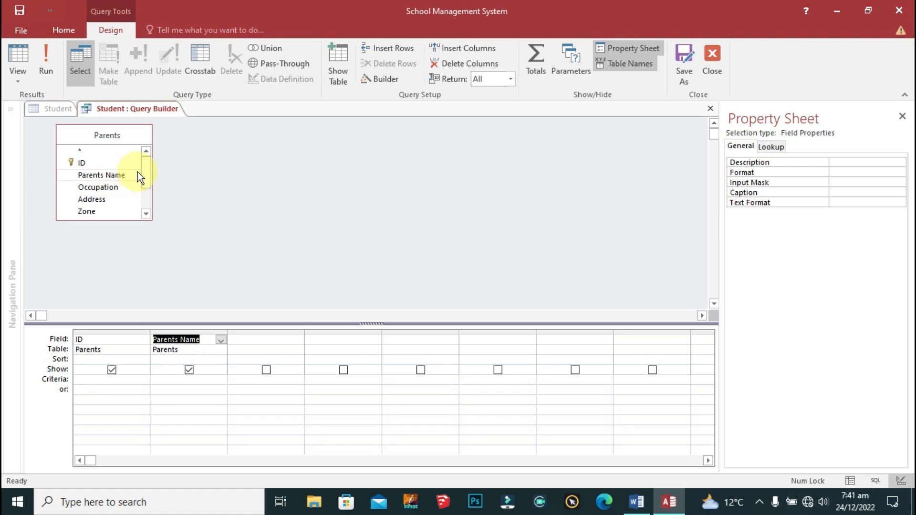
left_click_drag(143, 169, 143, 206)
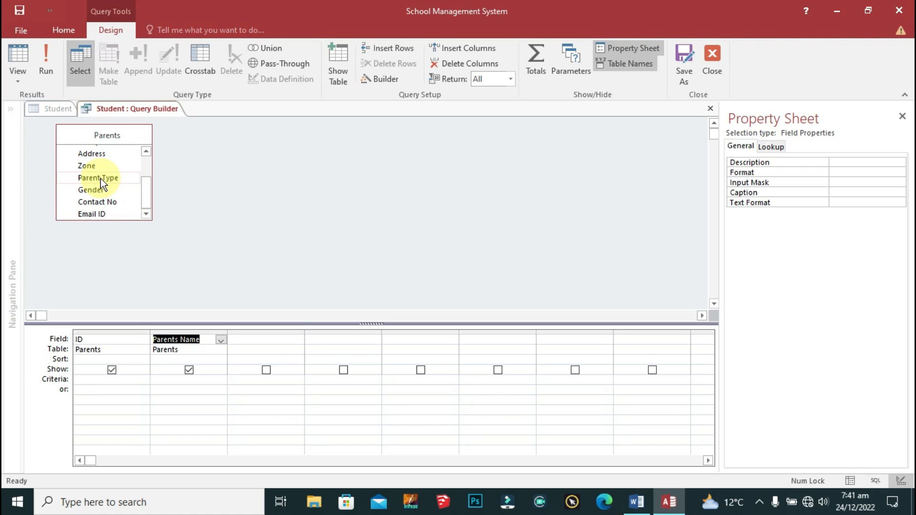
double_click(101, 179)
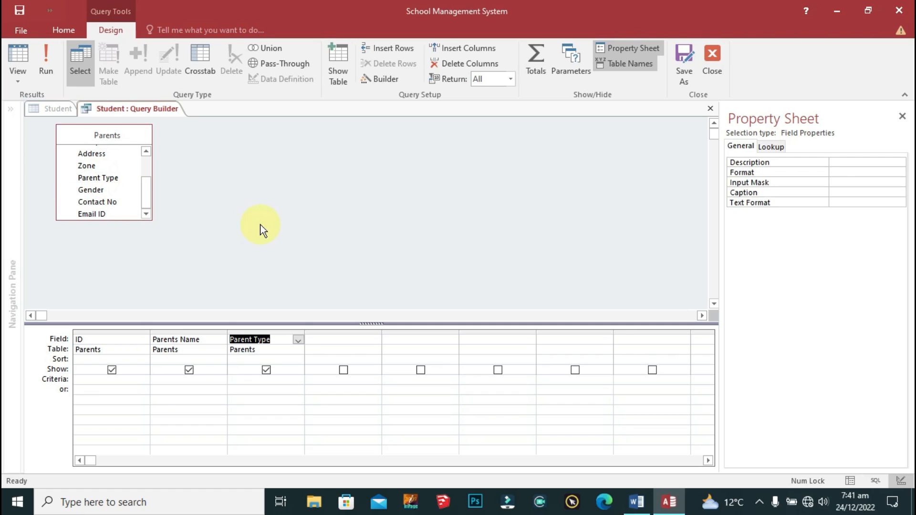
Step: Hide Parent Type and filter the query with the criterion "Mother"
left_click(266, 370)
left_click(241, 384)
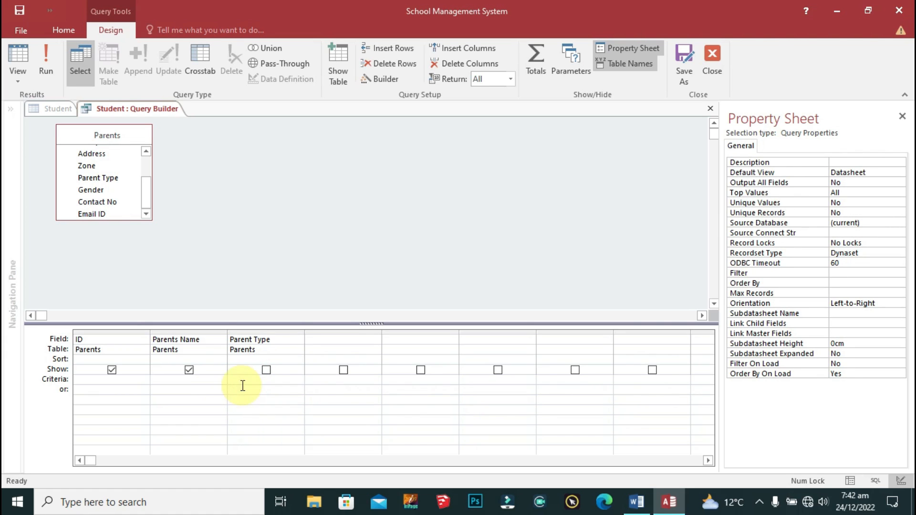
left_click(241, 383)
type("mothe")
type("ot")
type("Mother")
key("Tab")
left_click(718, 59)
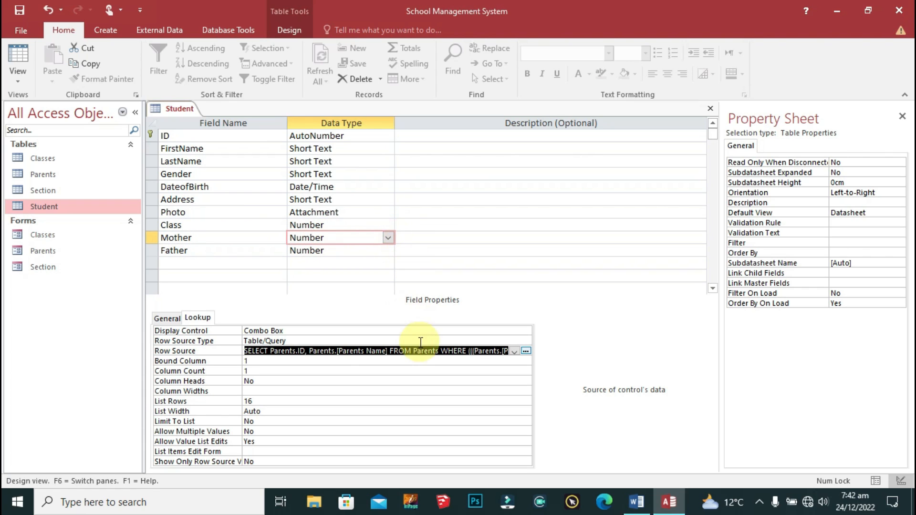
Step: Set the Mother lookup to 2 columns with widths 0;1, hiding the ID
left_click(216, 251)
left_click(350, 251)
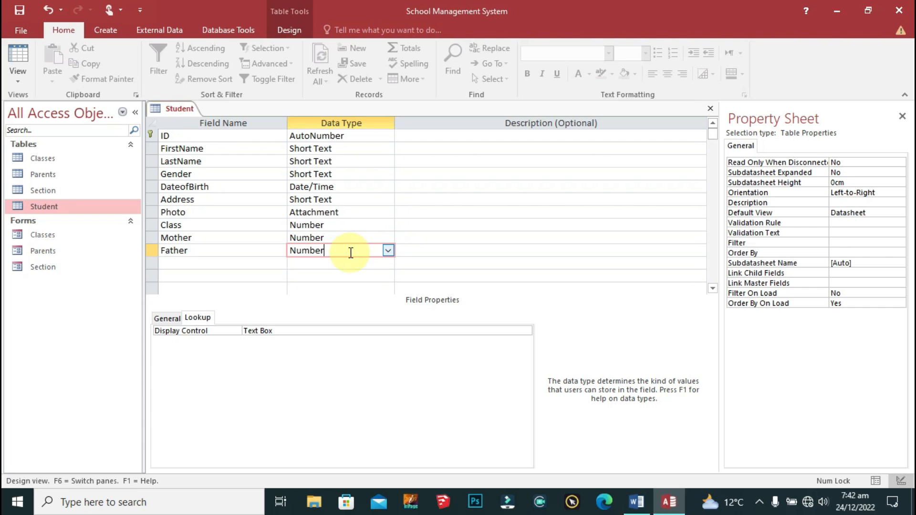
left_click(357, 237)
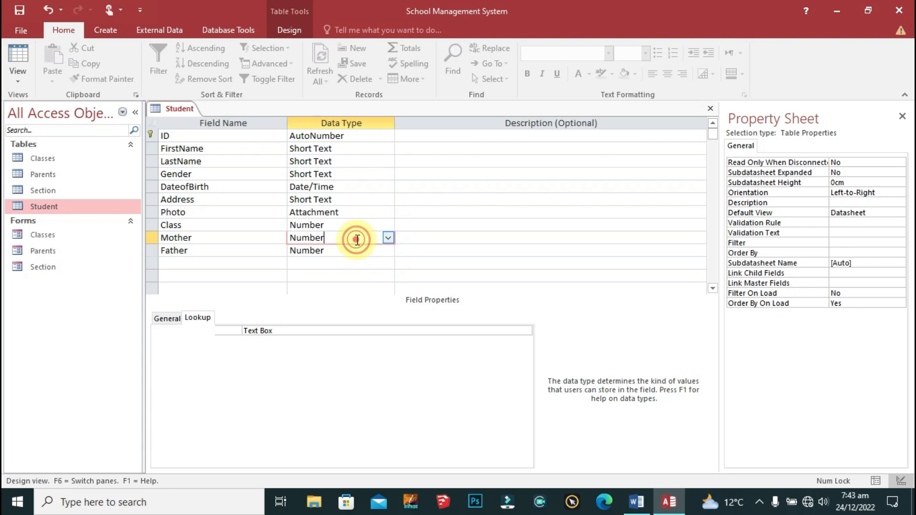
left_click(231, 370)
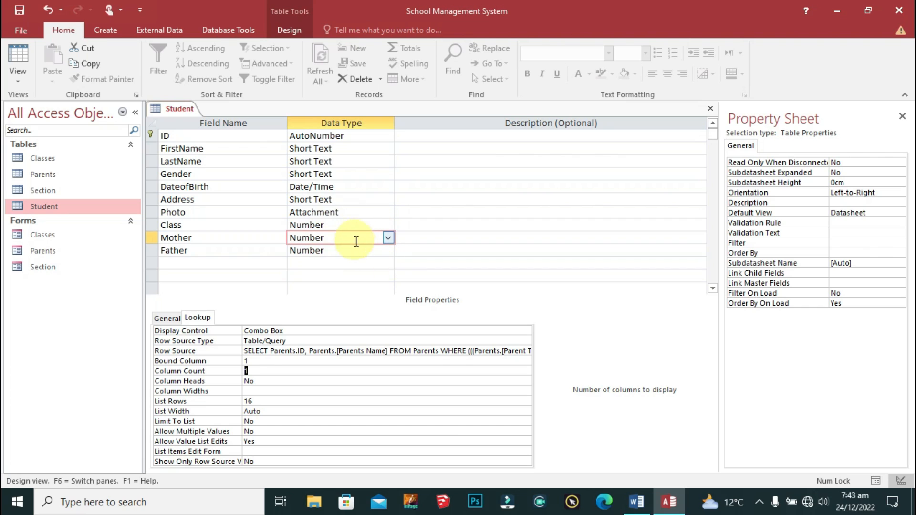
type("2")
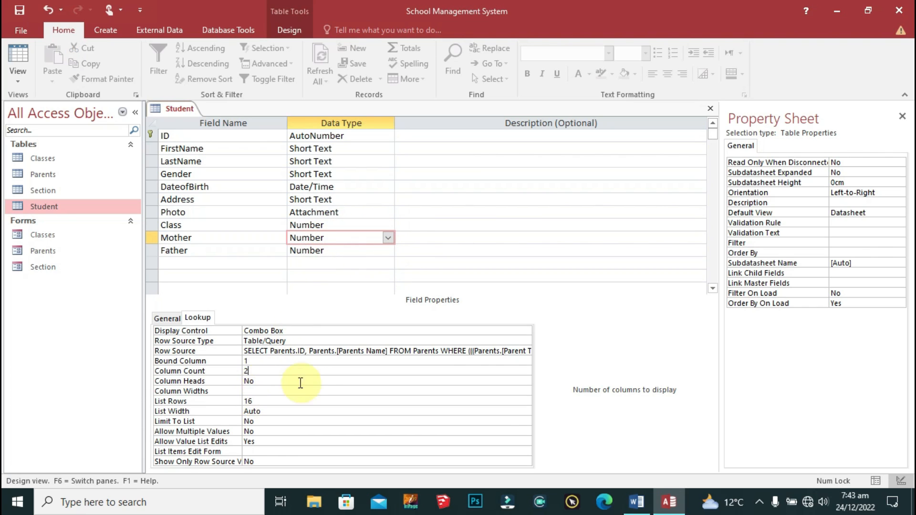
left_click(252, 391)
type("0")
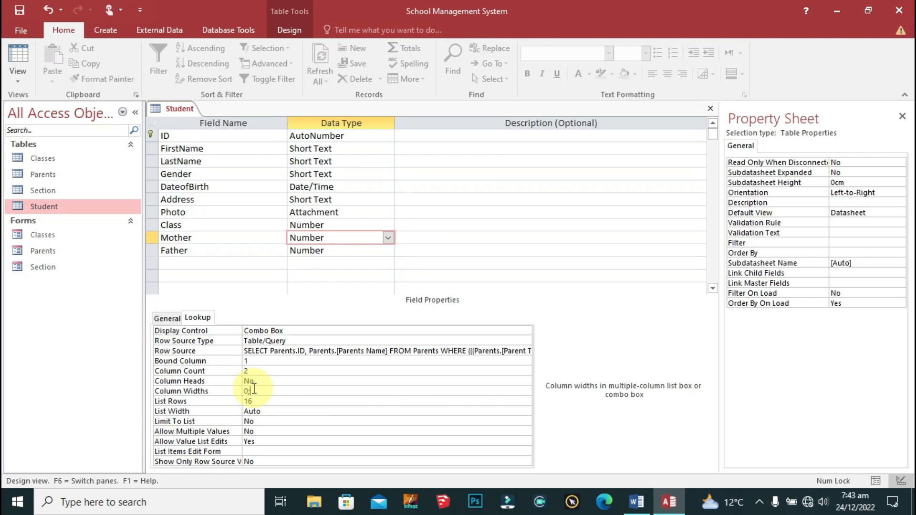
type(";1")
left_click(262, 371)
left_click(334, 250)
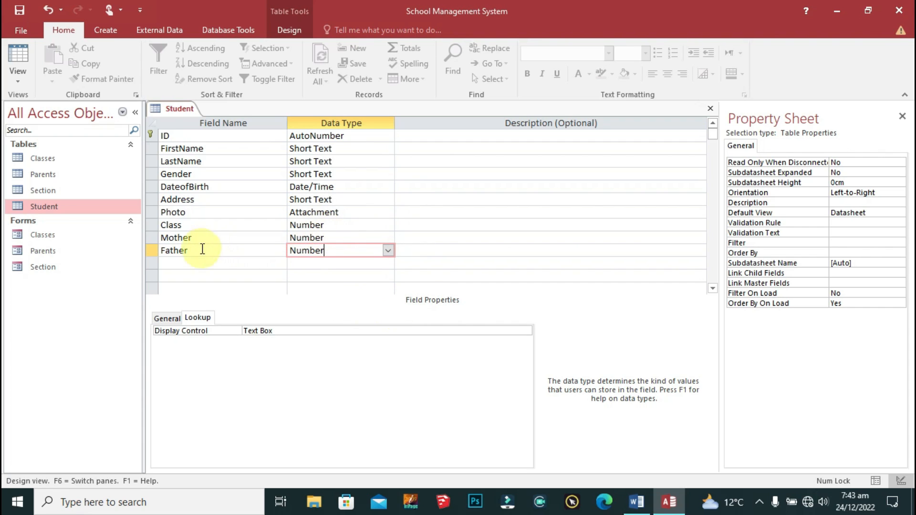
Step: Make the Father field display as a combo box
left_click(525, 330)
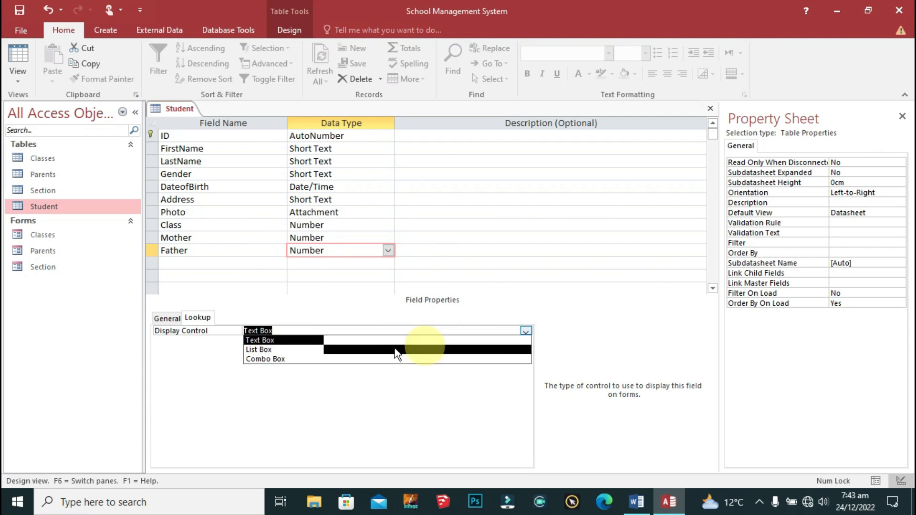
left_click(300, 329)
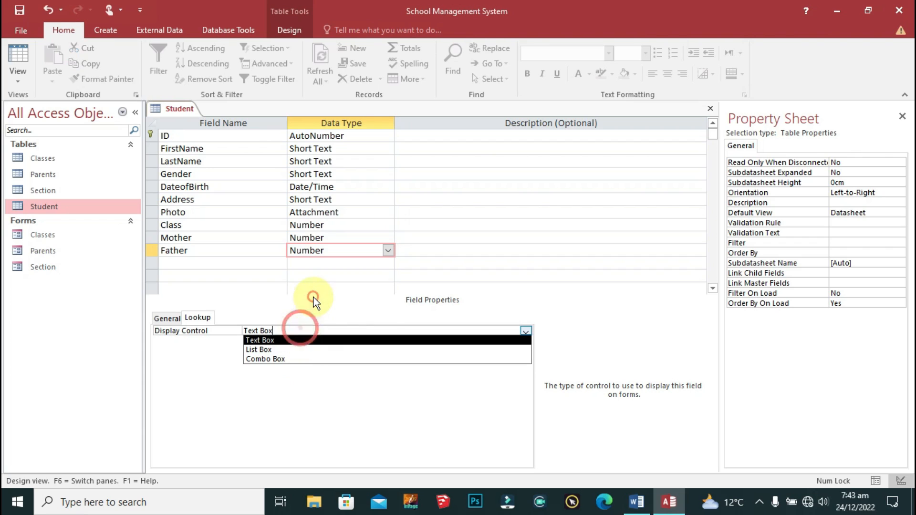
left_click(274, 359)
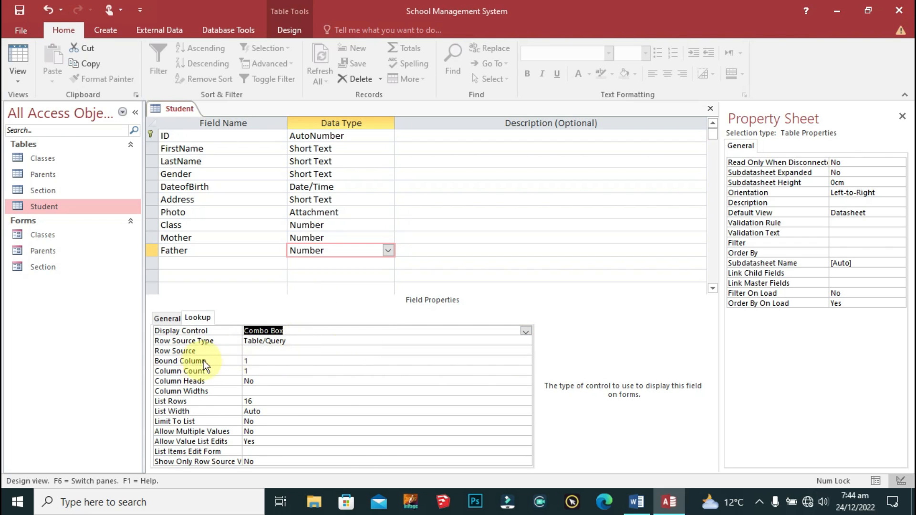
left_click(276, 350)
left_click(526, 351)
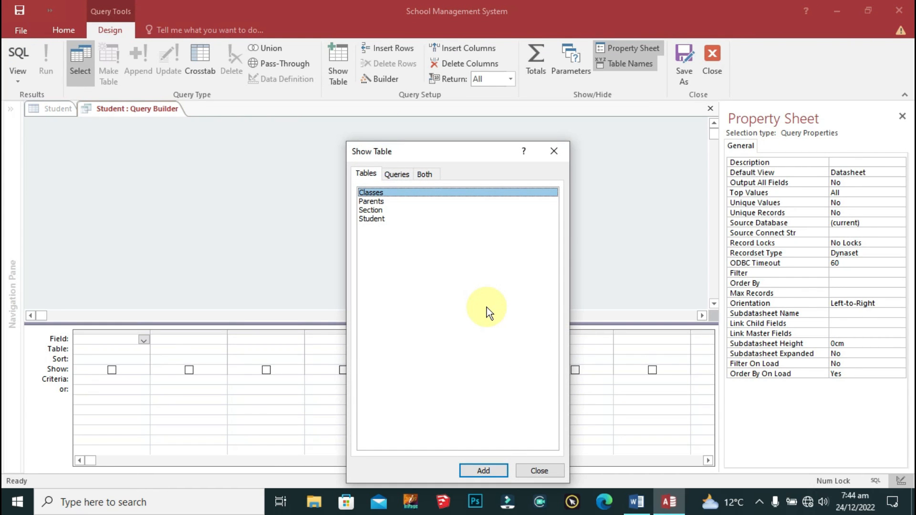
Step: Build Father's query on Parents with ID and Parents Name, filtered to Parent Type "Father"
double_click(380, 201)
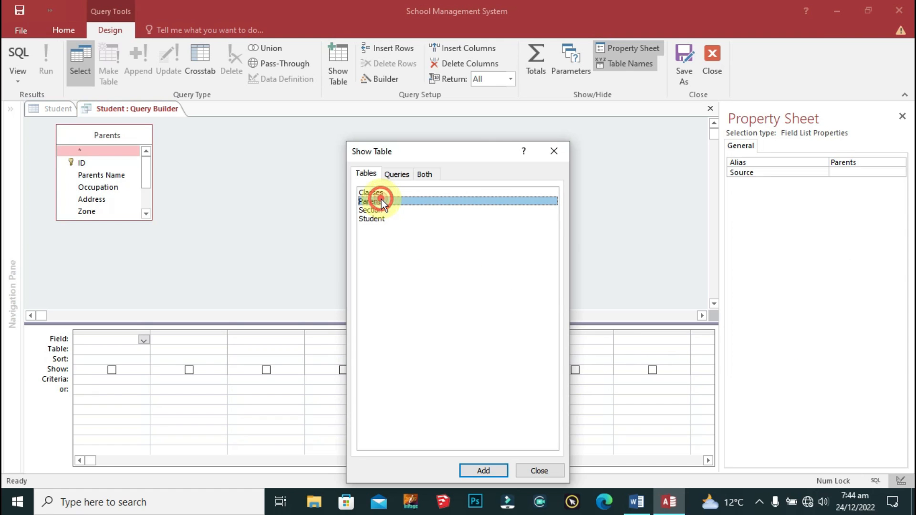
left_click(552, 152)
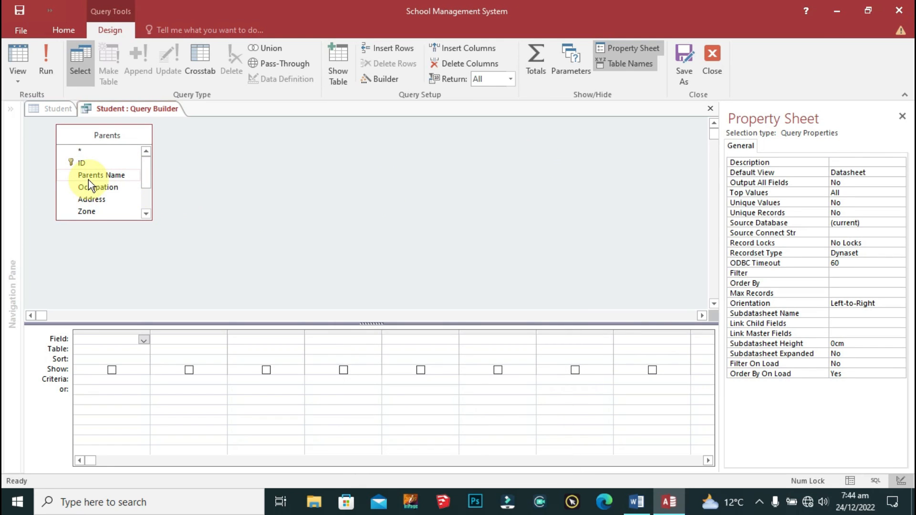
double_click(80, 163)
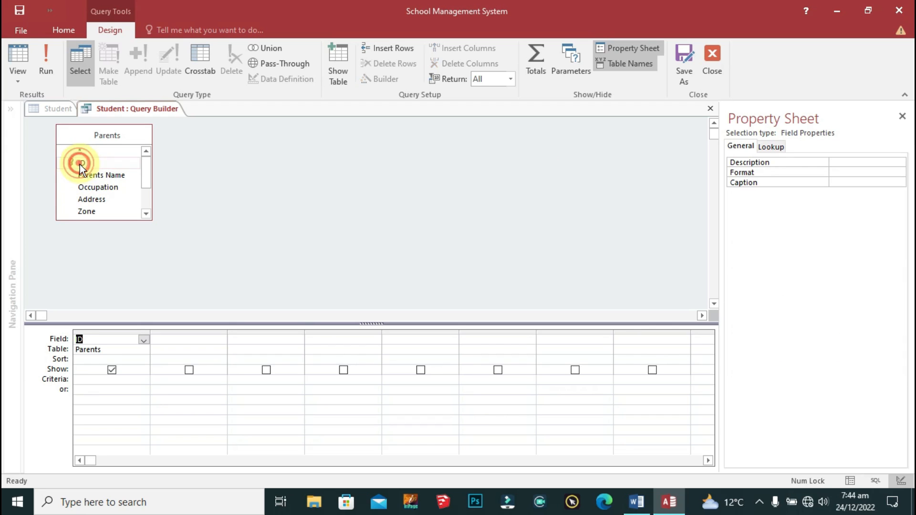
double_click(96, 175)
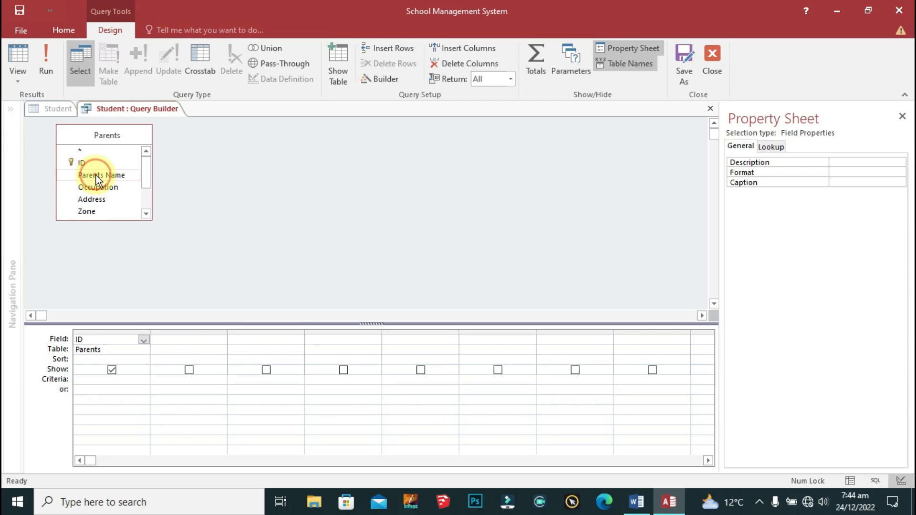
scroll(147, 180, "down", 2)
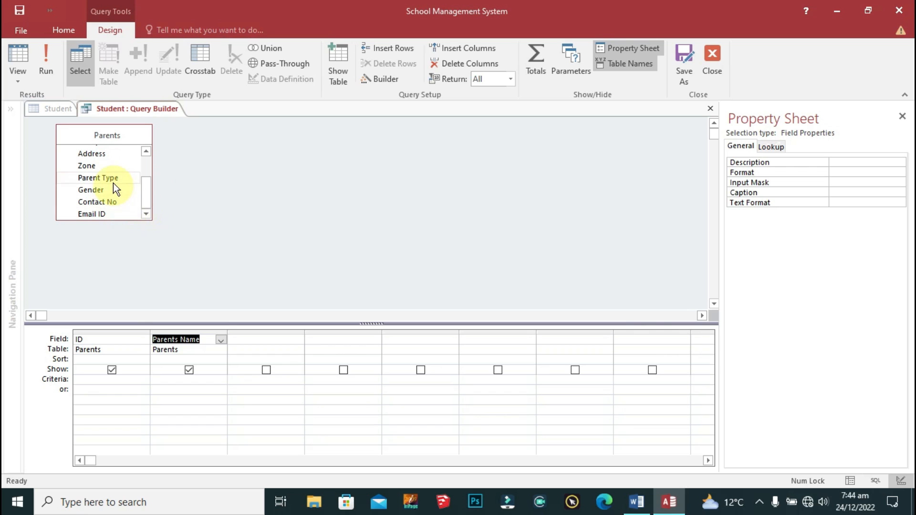
double_click(113, 179)
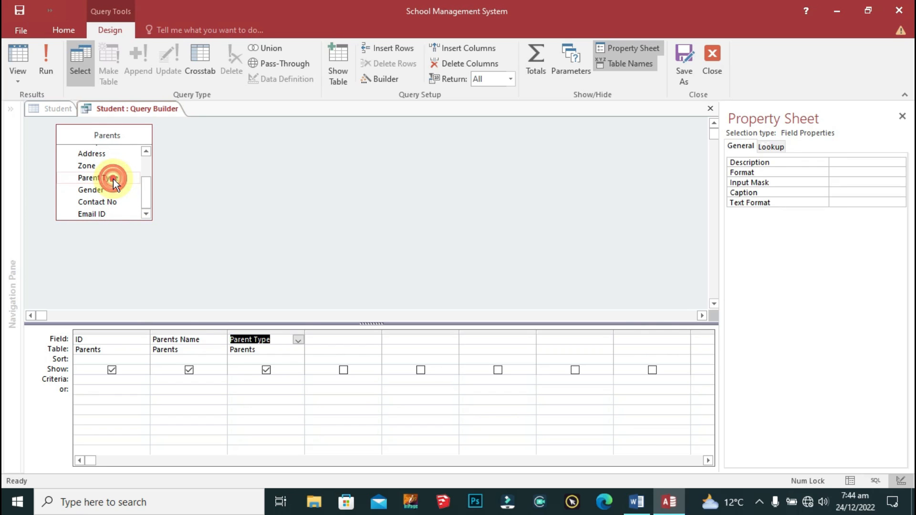
left_click(266, 370)
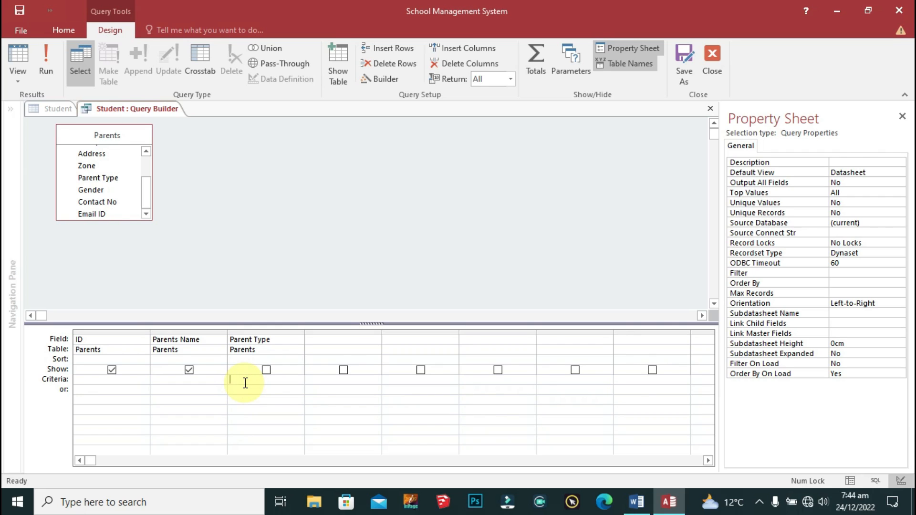
type("Father")
key("Return")
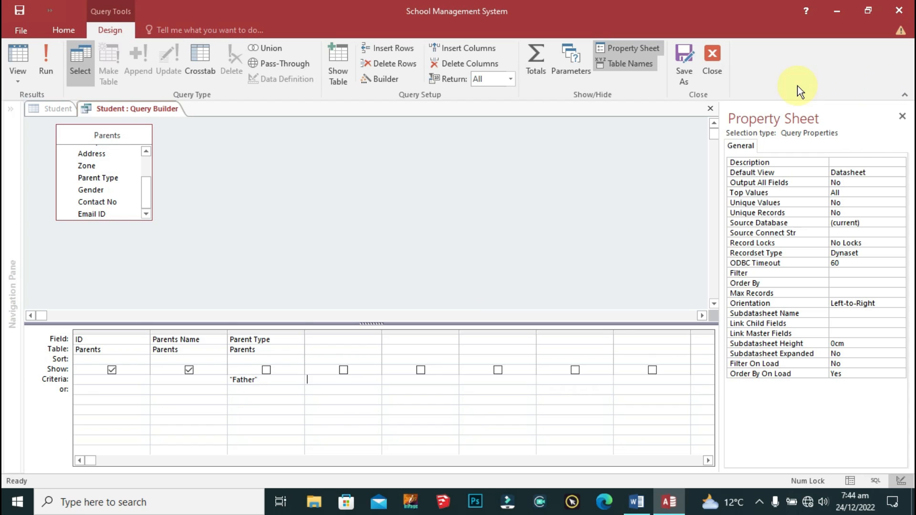
left_click(712, 58)
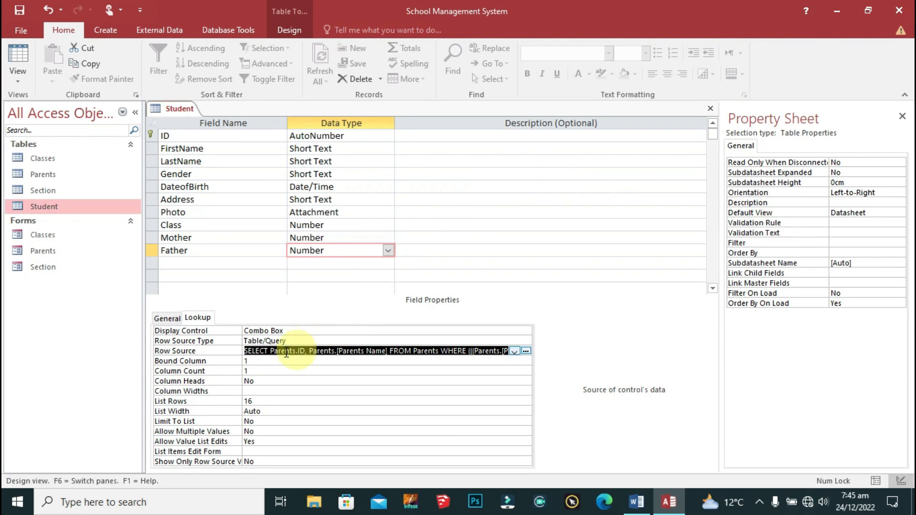
Step: Give the Father lookup 2 columns with widths 0;1
double_click(258, 371)
type("2")
key("Down")
key("Down")
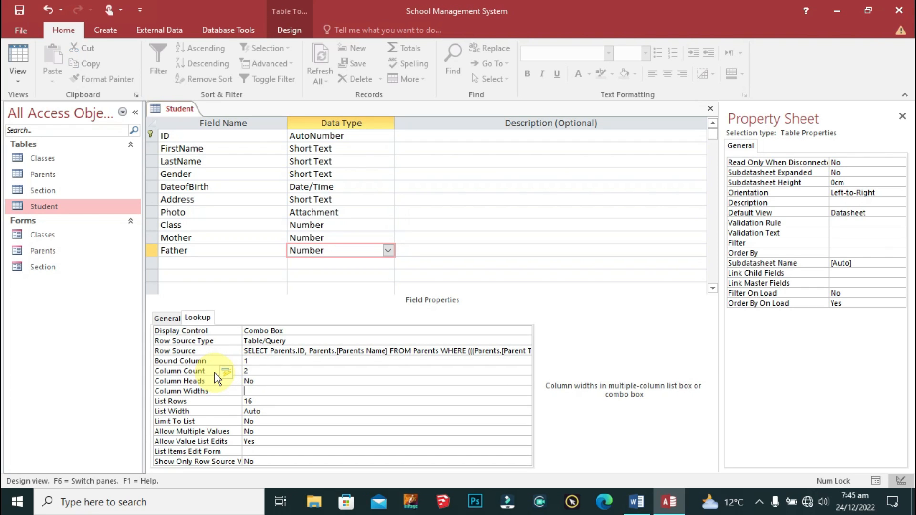
type("0;1")
left_click(281, 359)
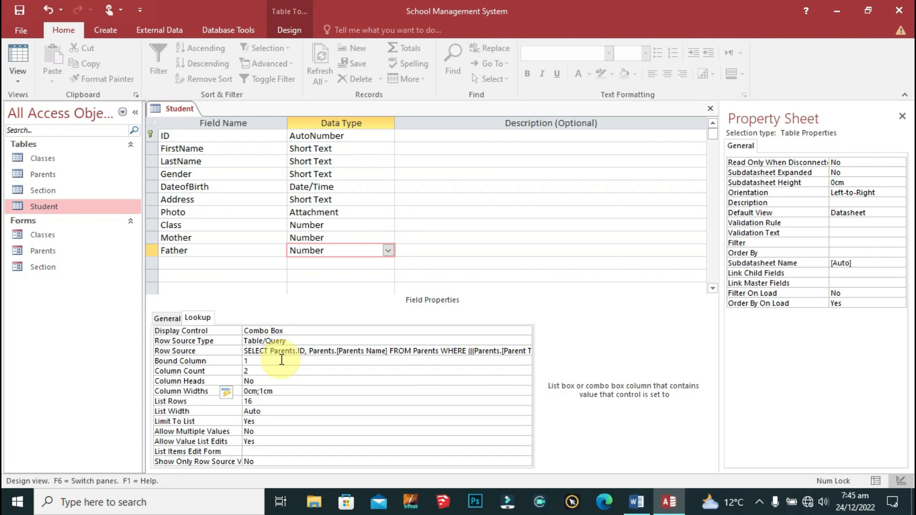
Step: Save the Student table
right_click(173, 107)
left_click(218, 118)
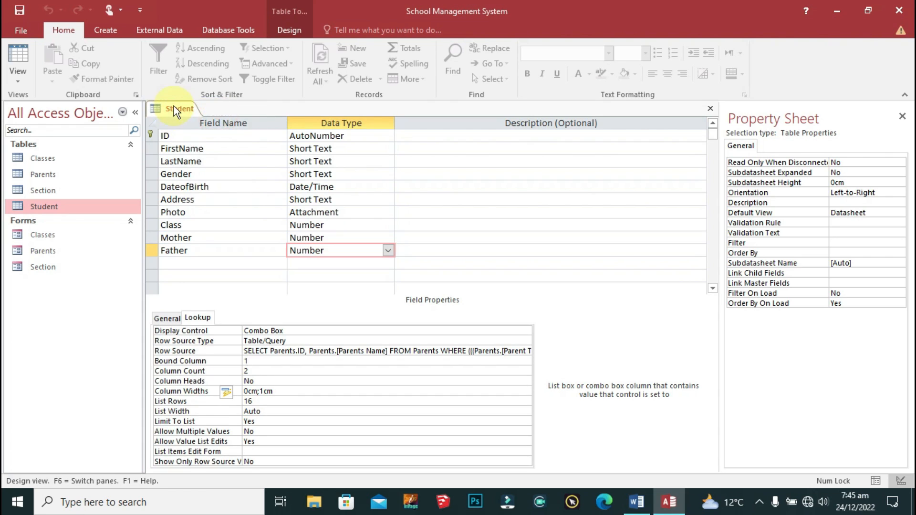
right_click(175, 110)
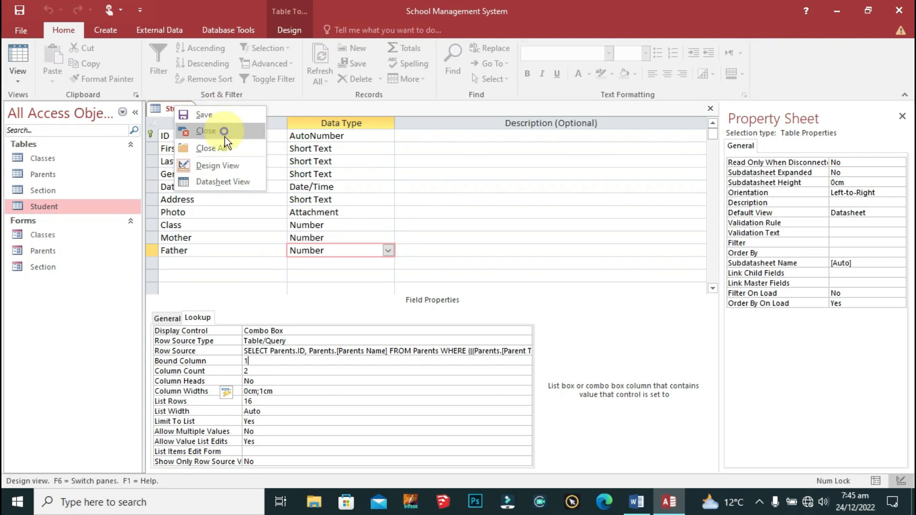
Step: Switch Student to Datasheet View and check the new record's Gender, Class and Mother lists
left_click(223, 184)
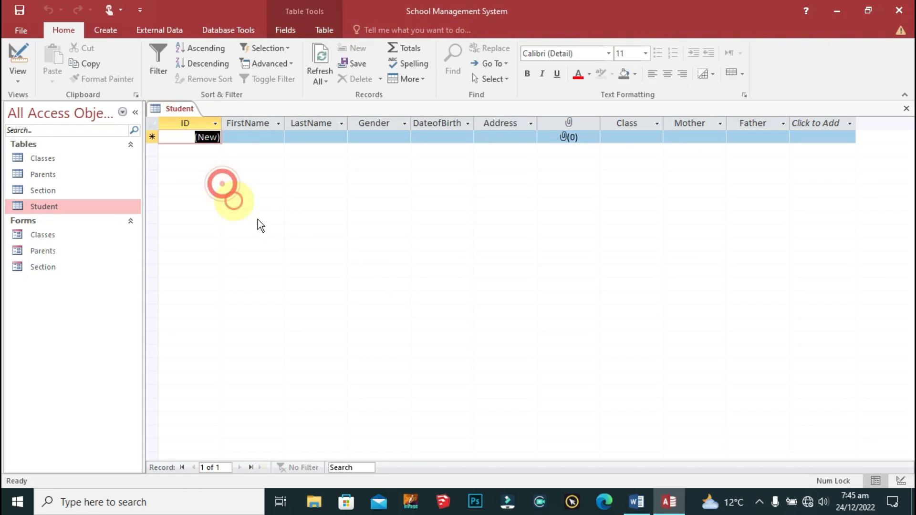
left_click(264, 137)
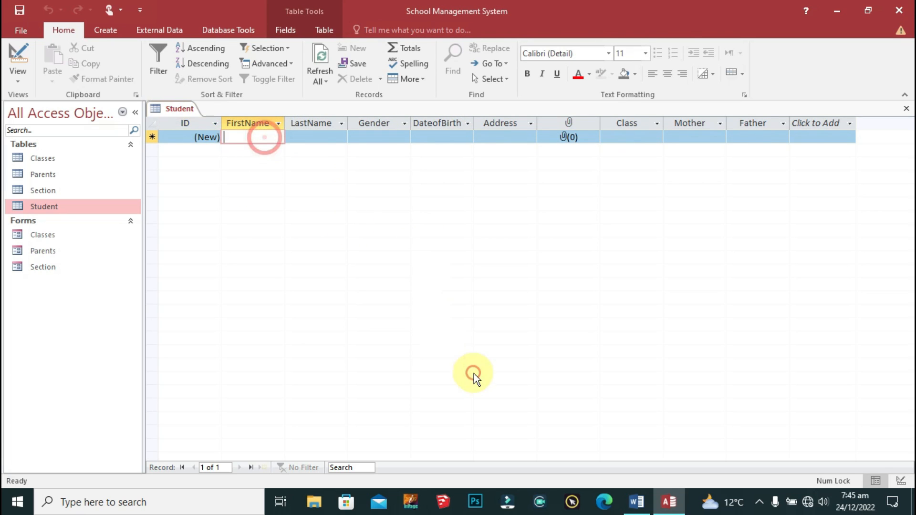
key("Tab")
key("Tab")
left_click(405, 137)
left_click(454, 137)
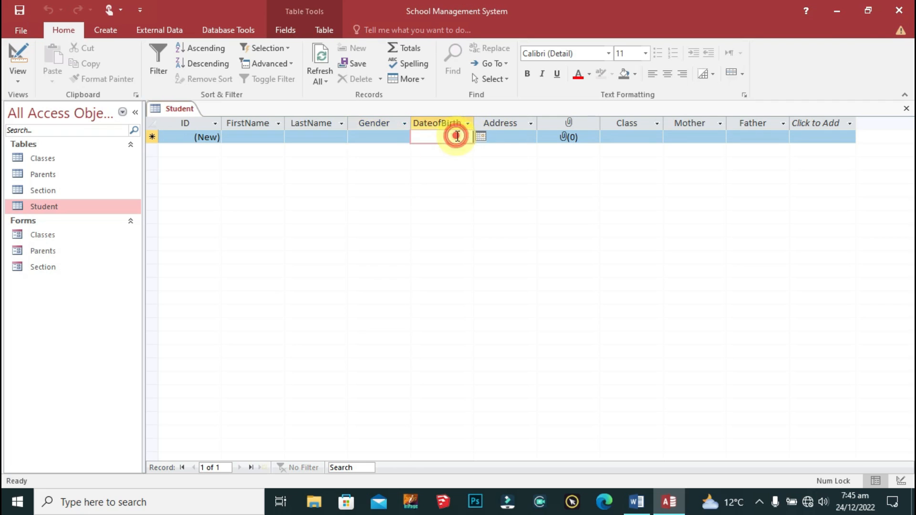
left_click(480, 137)
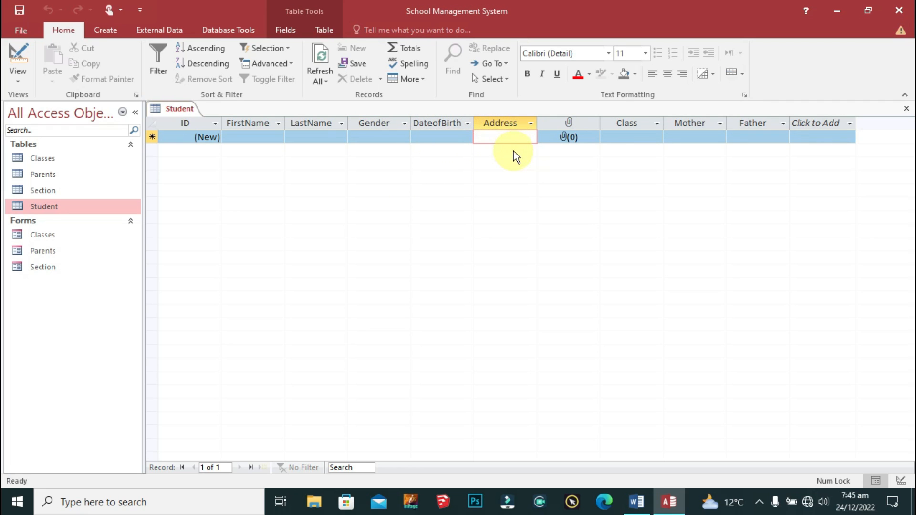
key("Tab")
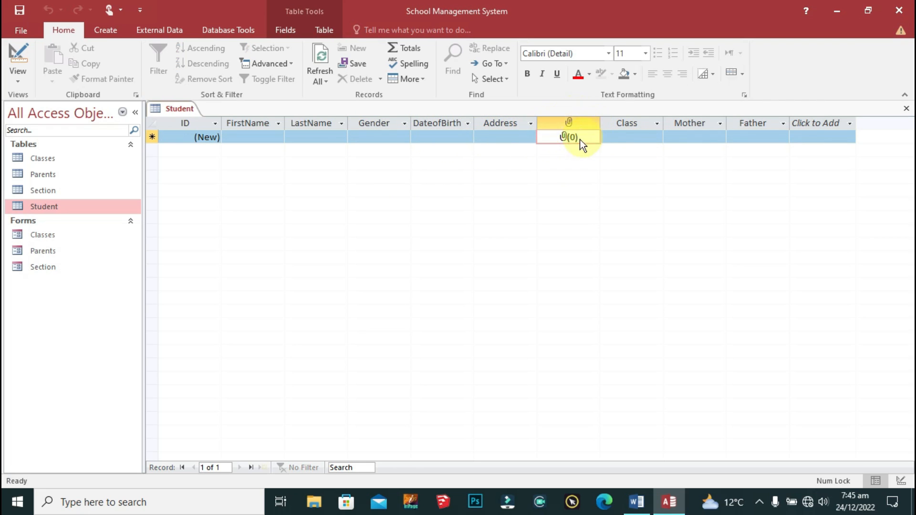
key("Tab")
left_click(656, 137)
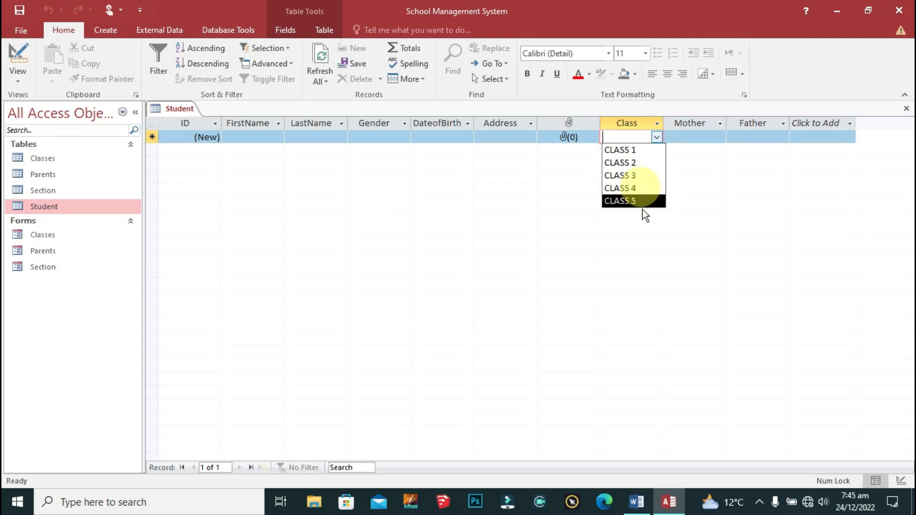
left_click(720, 137)
left_click(720, 137)
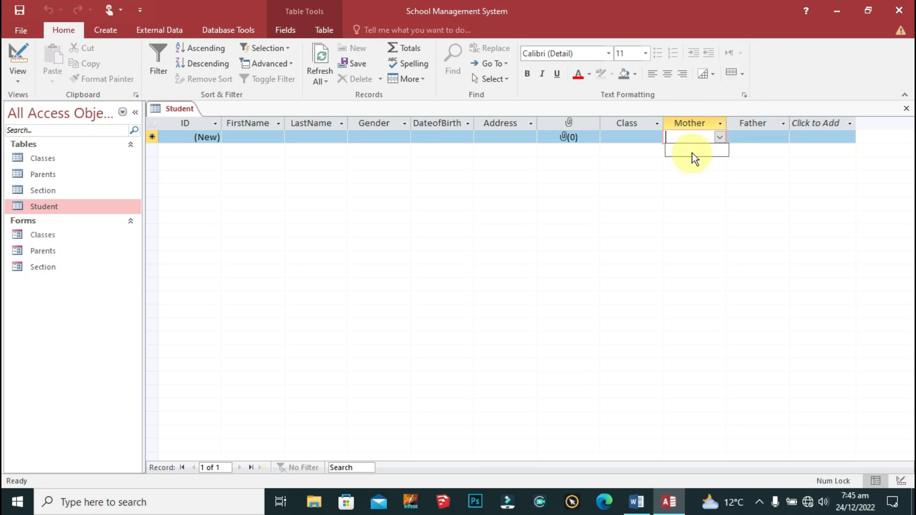
left_click(782, 138)
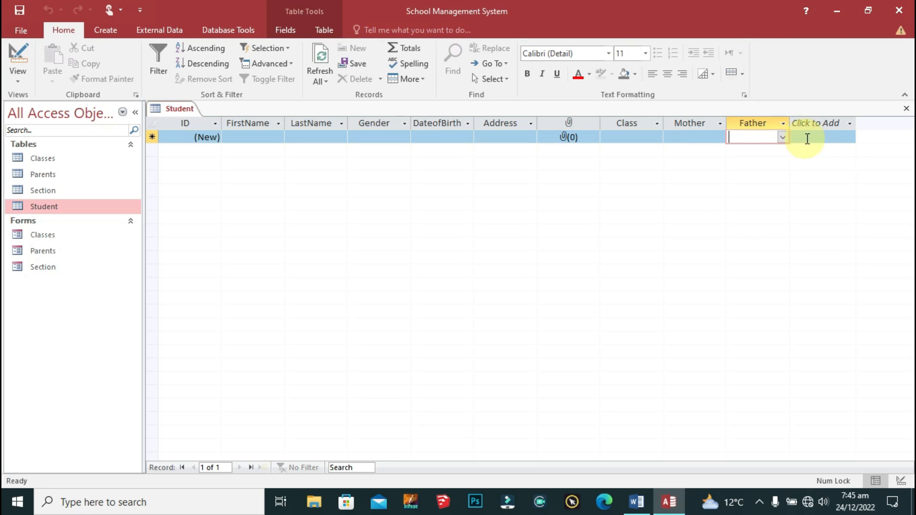
left_click(827, 138)
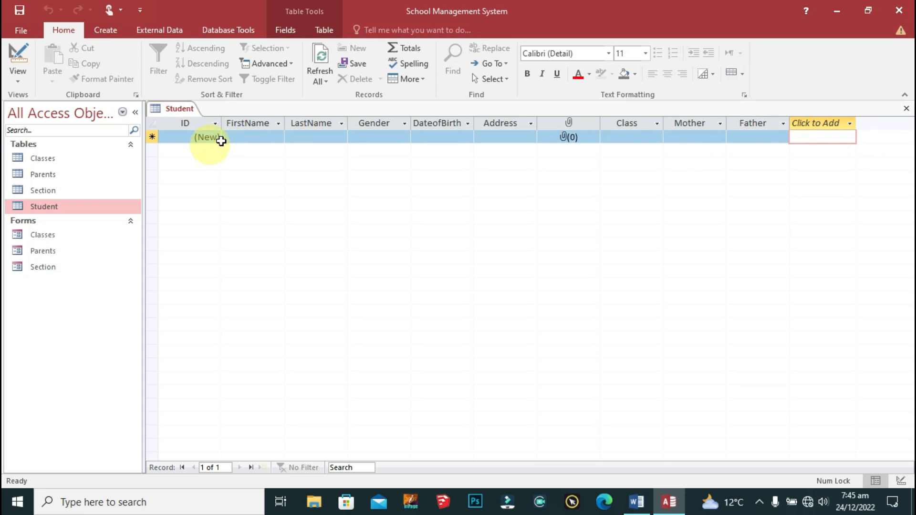
left_click(238, 137)
Step: Save the Student table and recheck the Mother and Father dropdown lists
right_click(168, 113)
left_click(228, 118)
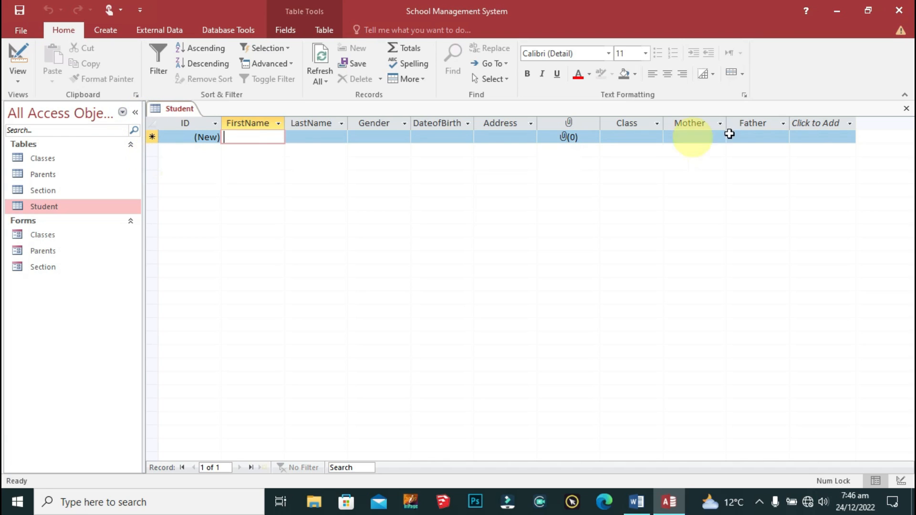
left_click(778, 136)
left_click(782, 137)
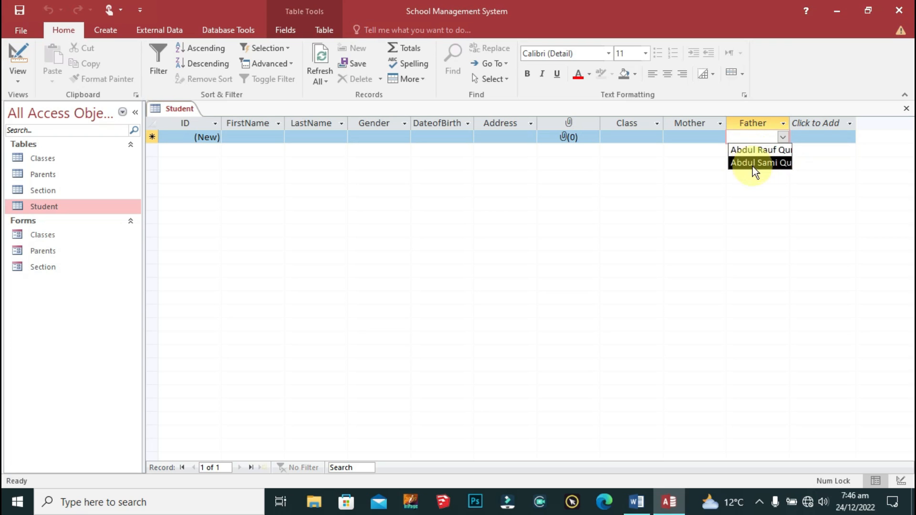
left_click(721, 135)
left_click(721, 137)
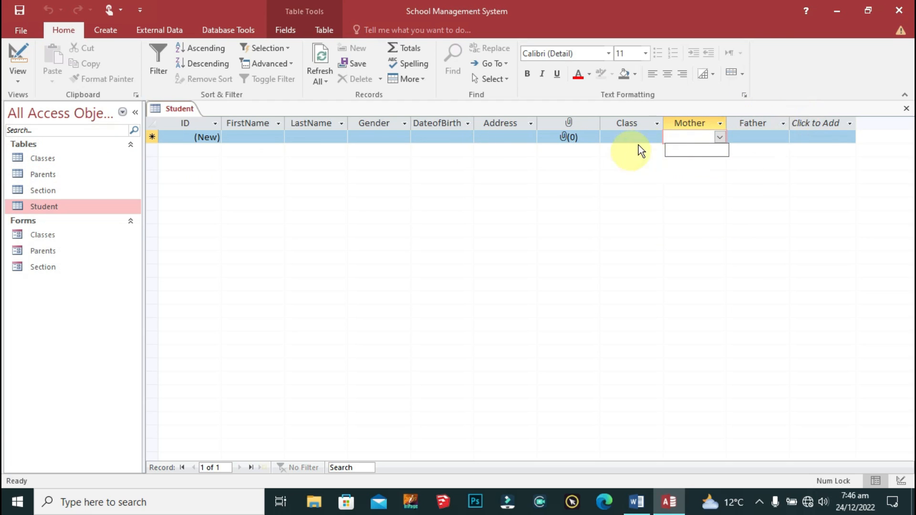
left_click(783, 136)
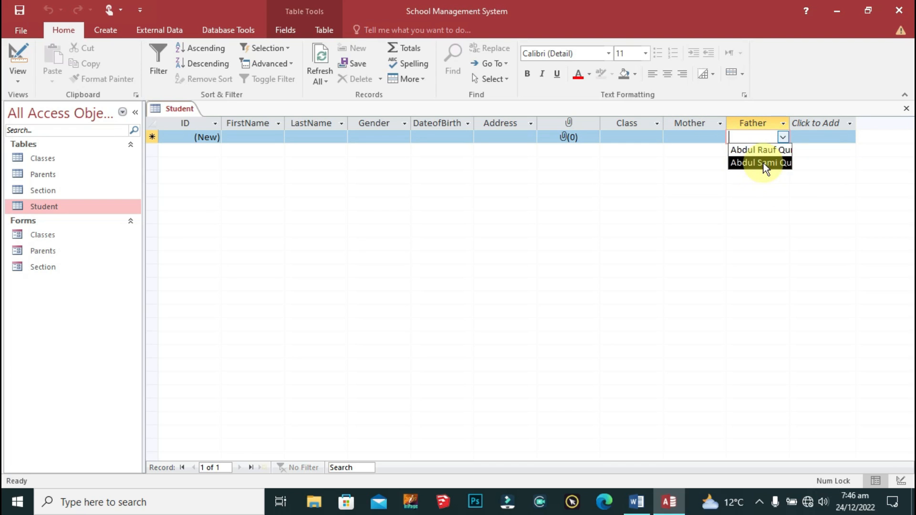
left_click(698, 139)
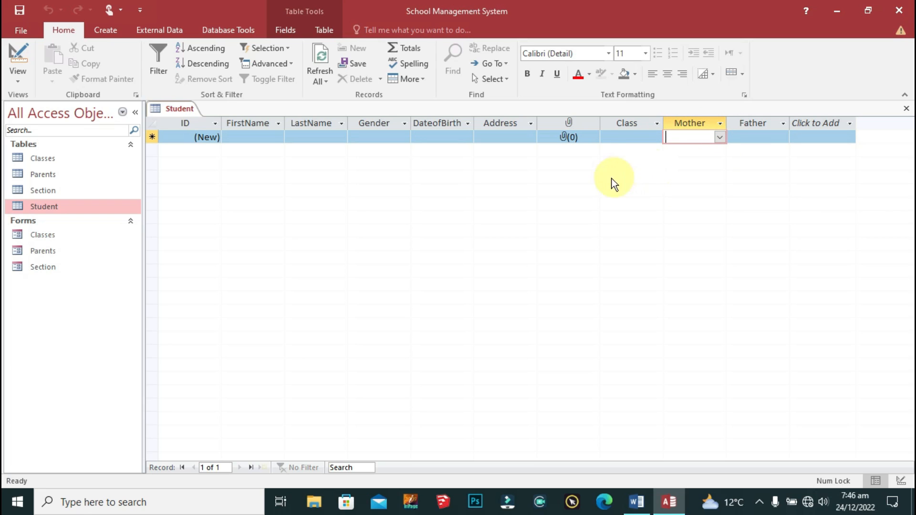
left_click(251, 137)
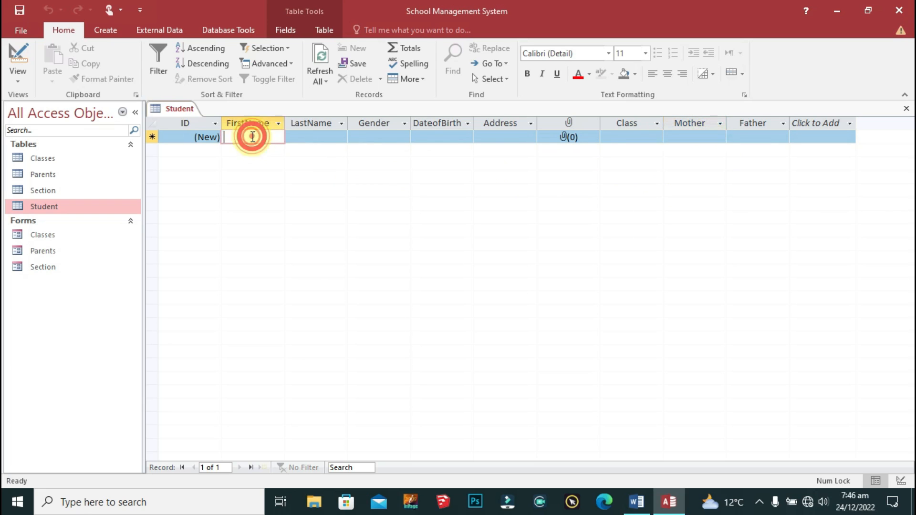
Step: Enter the first student's first and last name, gender Male and birth date 01/05/2014
key("Tab")
key("Tab")
left_click(404, 136)
left_click(362, 150)
left_click(457, 139)
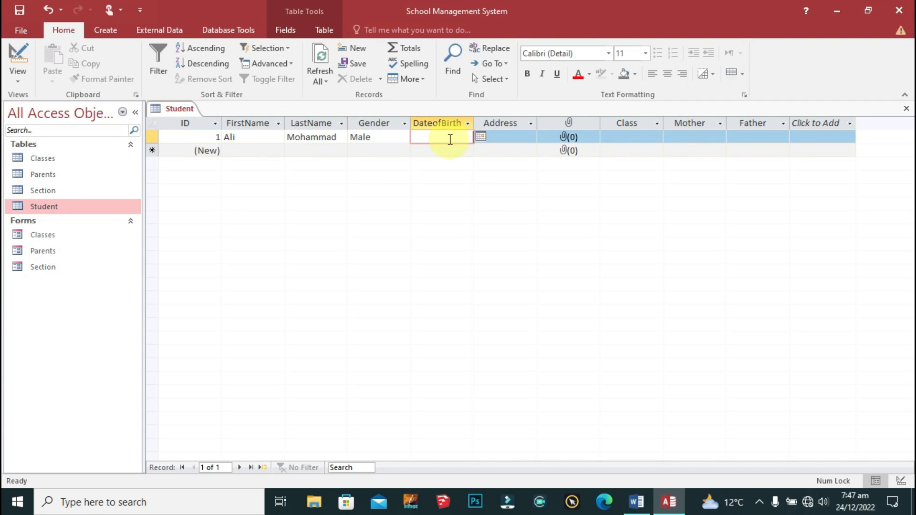
type("01/05/2014")
key("Tab")
Step: Give the first student address Karachi, CLASS 4 and a father from the list
type("Karachi")
key("Tab")
key("Tab")
left_click(657, 137)
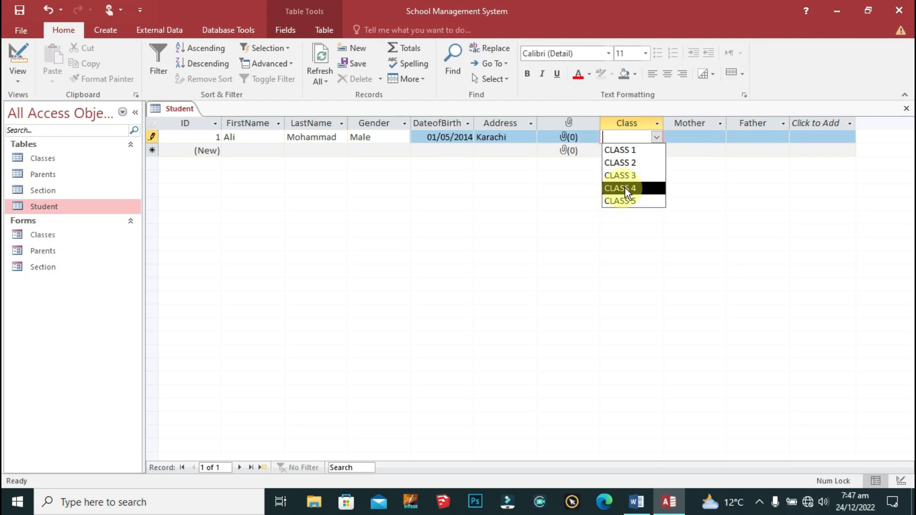
left_click(625, 188)
key("Tab")
left_click(782, 137)
left_click(758, 149)
Step: Start a second record with the student's first and last name, Female, born 25/03/2011
left_click(252, 150)
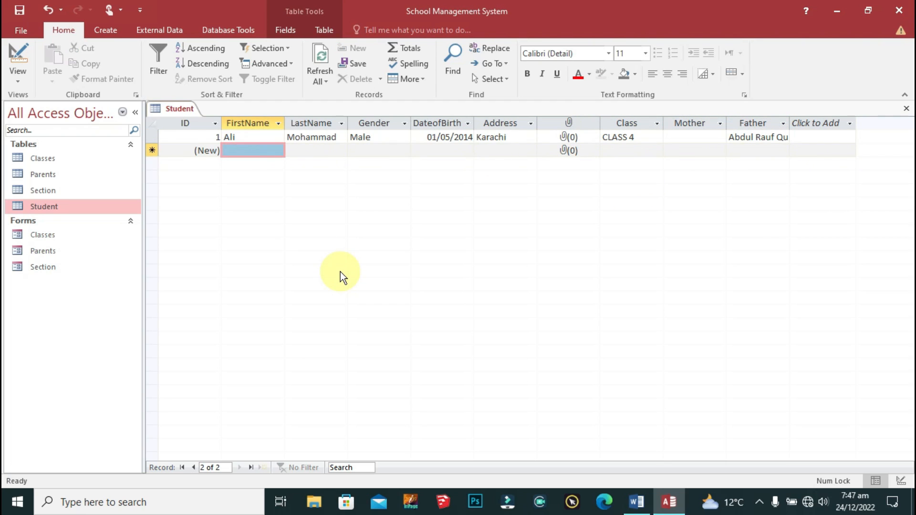
key("Tab")
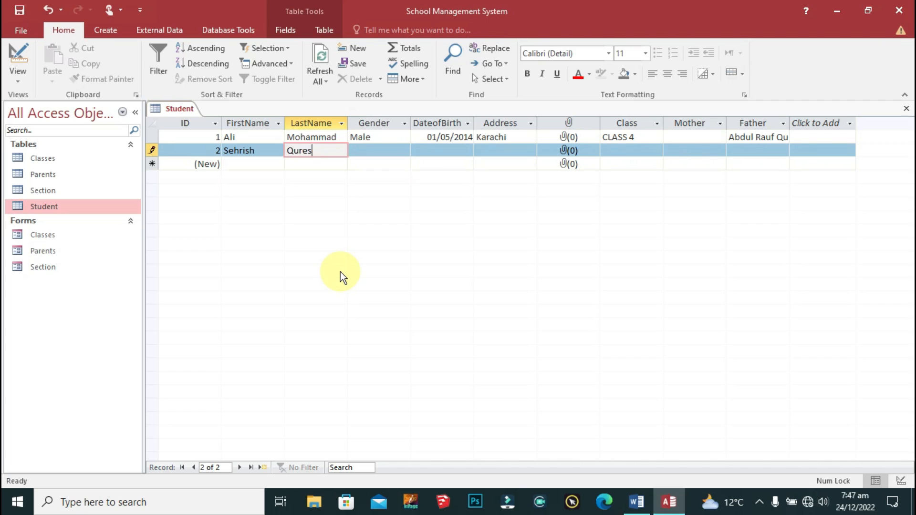
key("Tab")
type("f")
key("Tab")
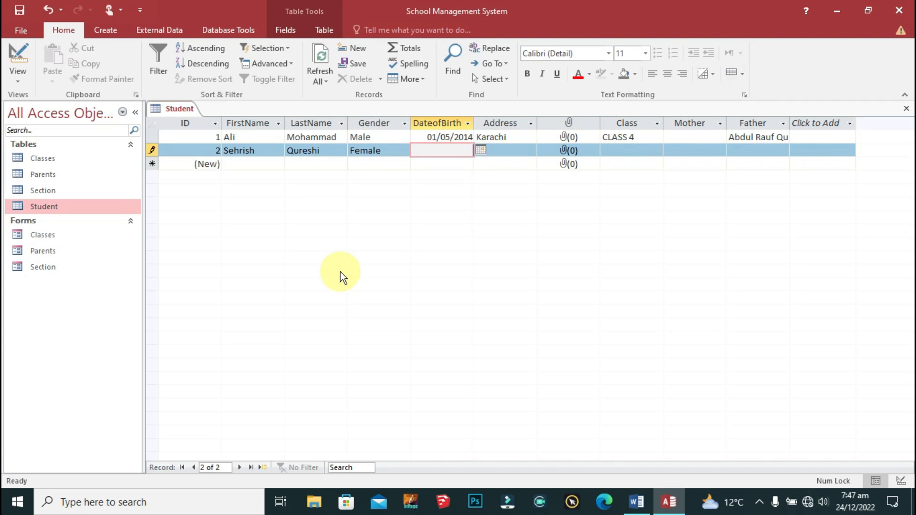
type("25/03/2011")
key("Tab")
Step: Set the second student's address to Karachi, class to CLASS 5, and choose her father
type("Karachi")
key("Tab")
key("Tab")
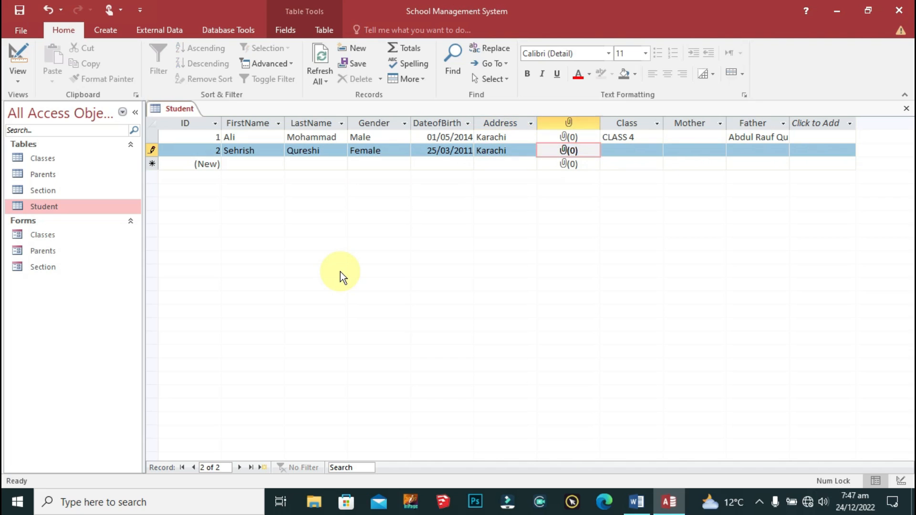
left_click(656, 150)
left_click(628, 215)
left_click(782, 151)
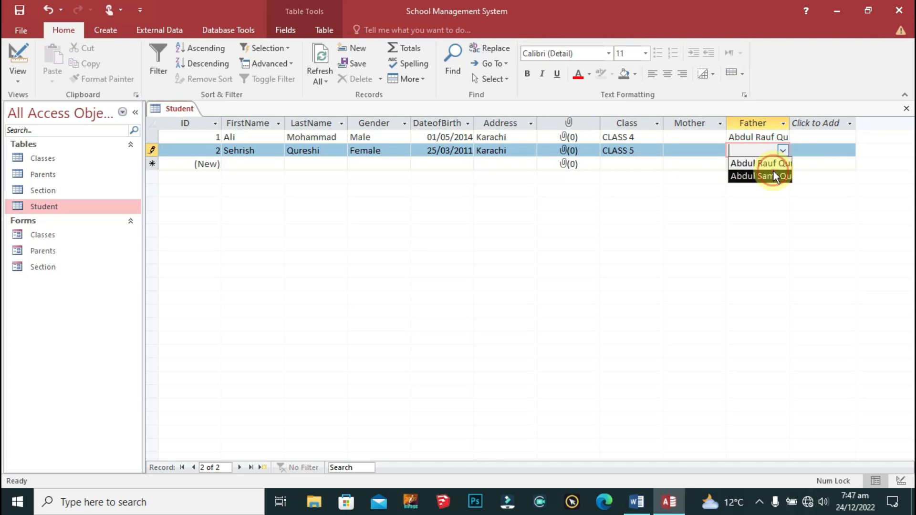
left_click(771, 174)
left_click(280, 165)
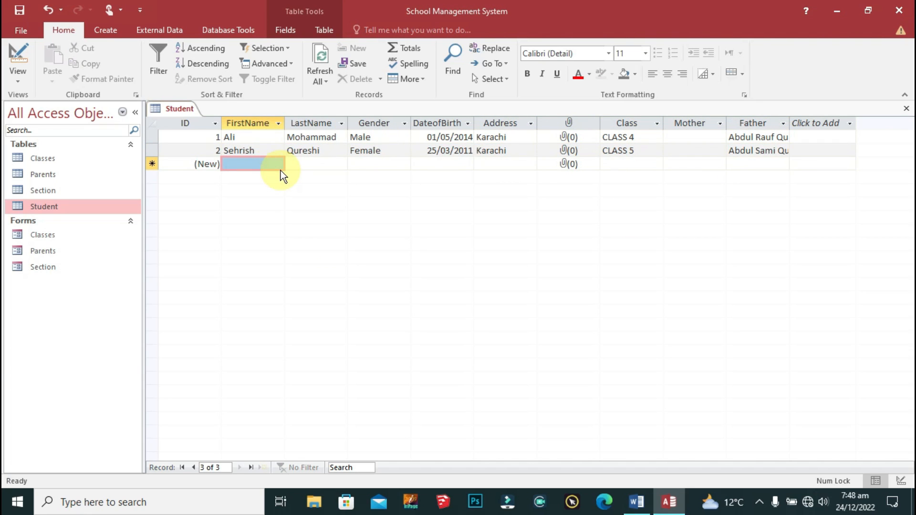
left_click(811, 122)
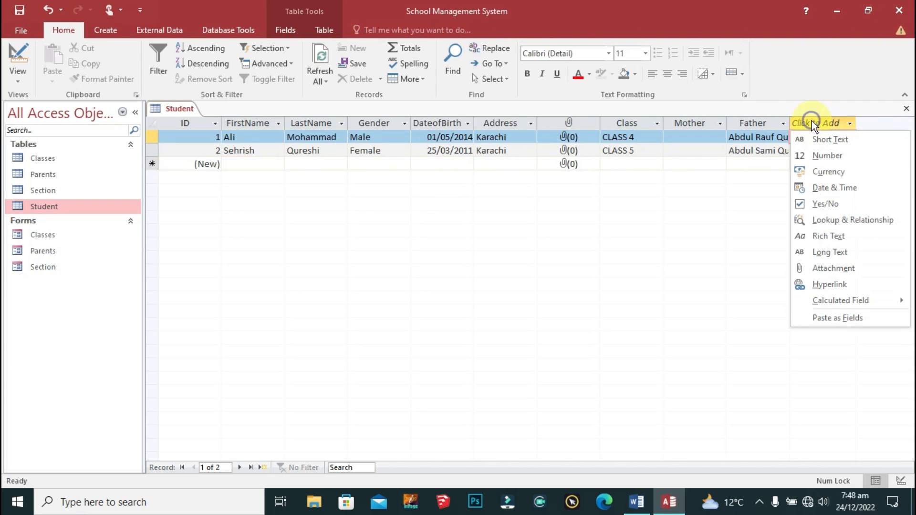
Step: Add a new Student column as a Calculated Field of type Text
mouse_move(847, 302)
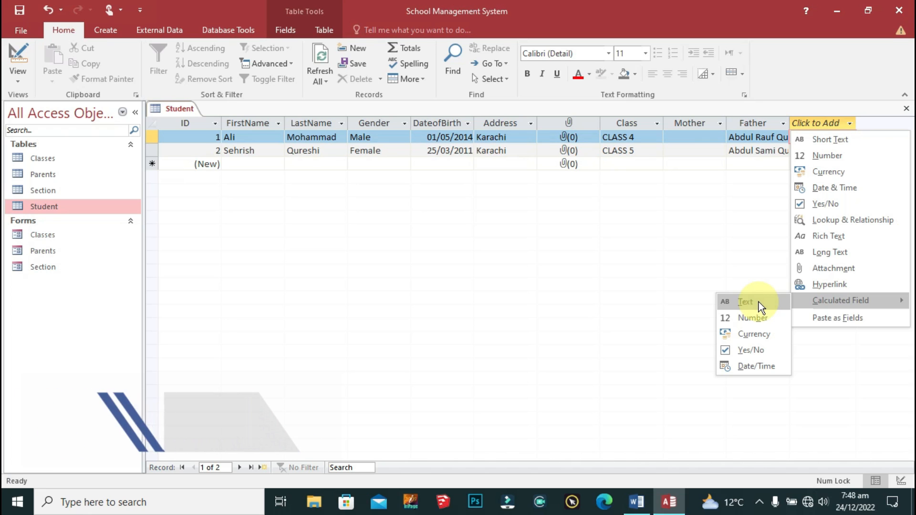
left_click(821, 123)
left_click(822, 123)
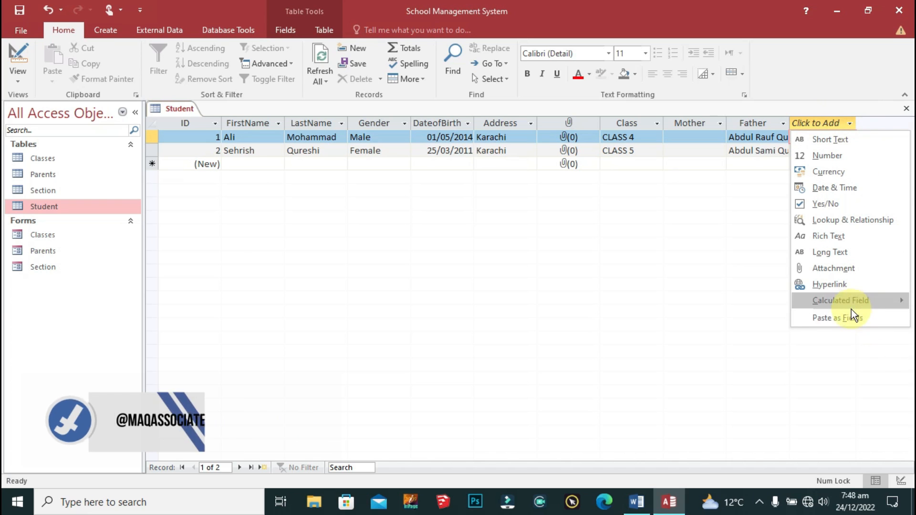
left_click(746, 305)
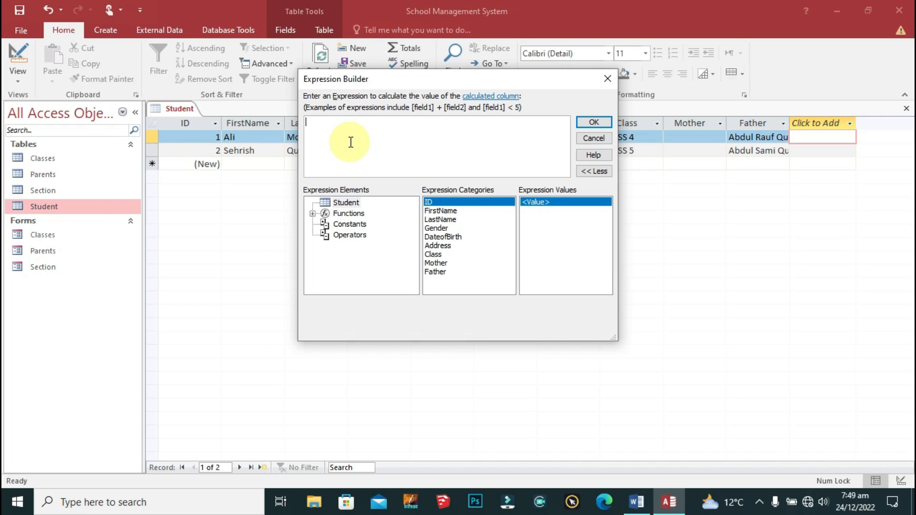
Step: Build the expression =[ID]&Left([LastName],3)&Day([DateofBirth])&Month([DateofBirth])&Year([DateofBirth])
type("=[ID")
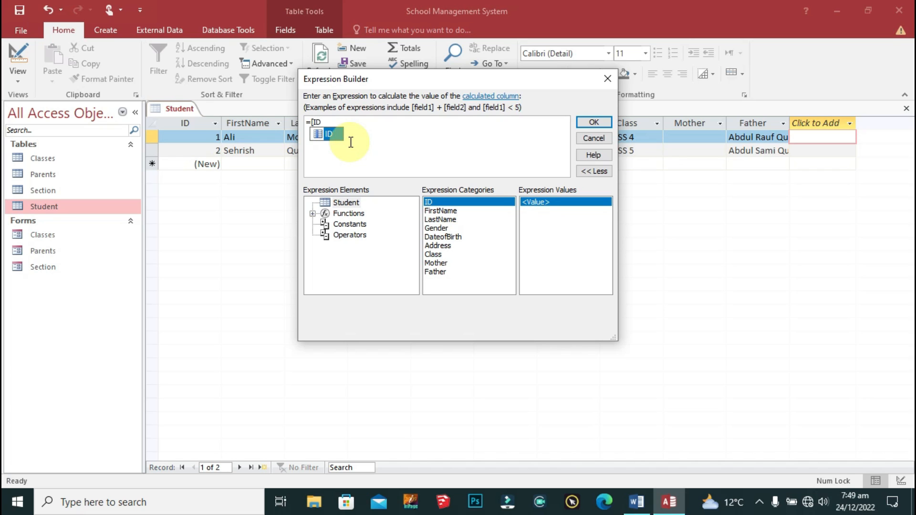
type("]&")
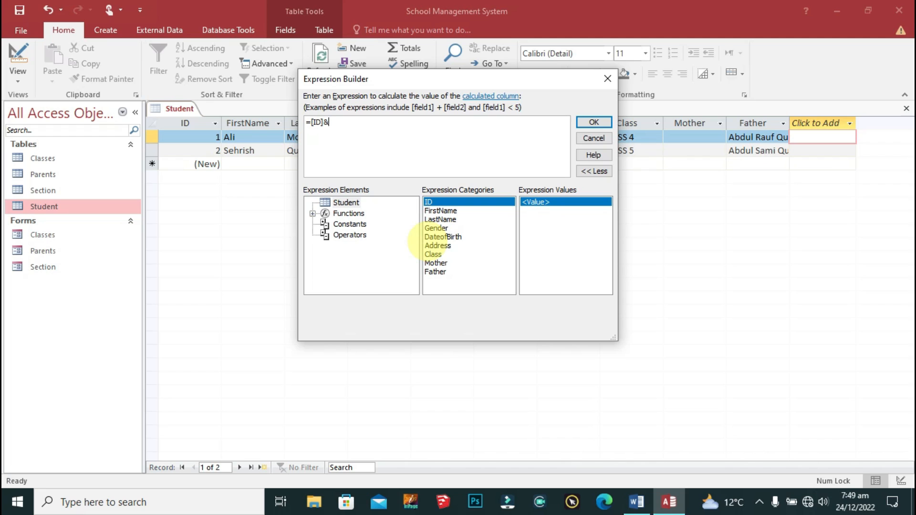
type("Left(")
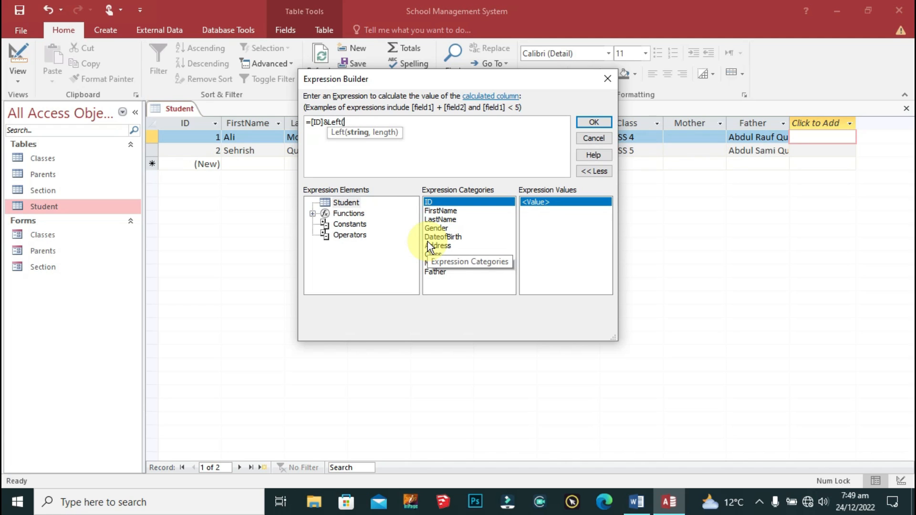
type("[LastName]")
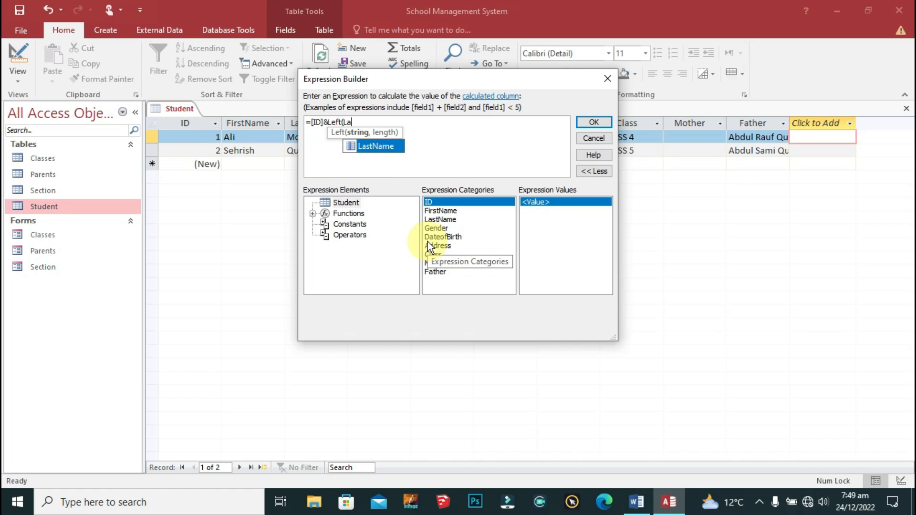
type(",3")
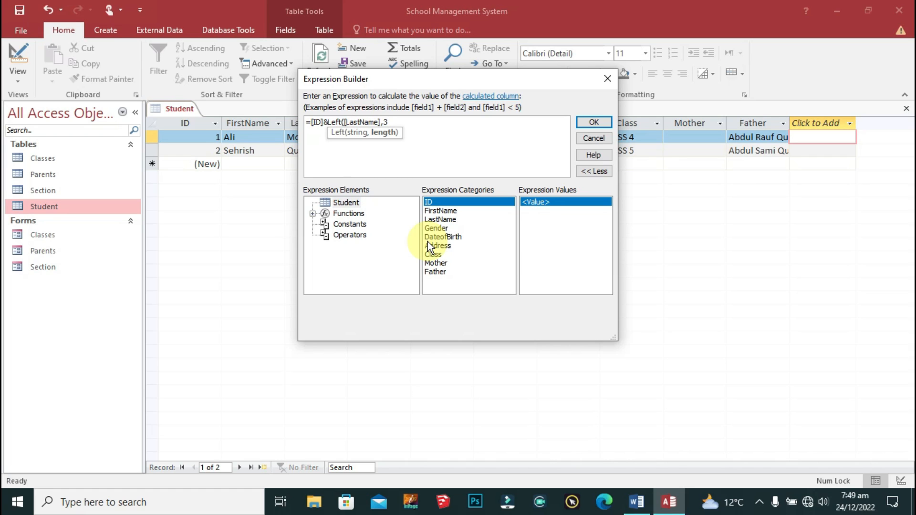
type(")")
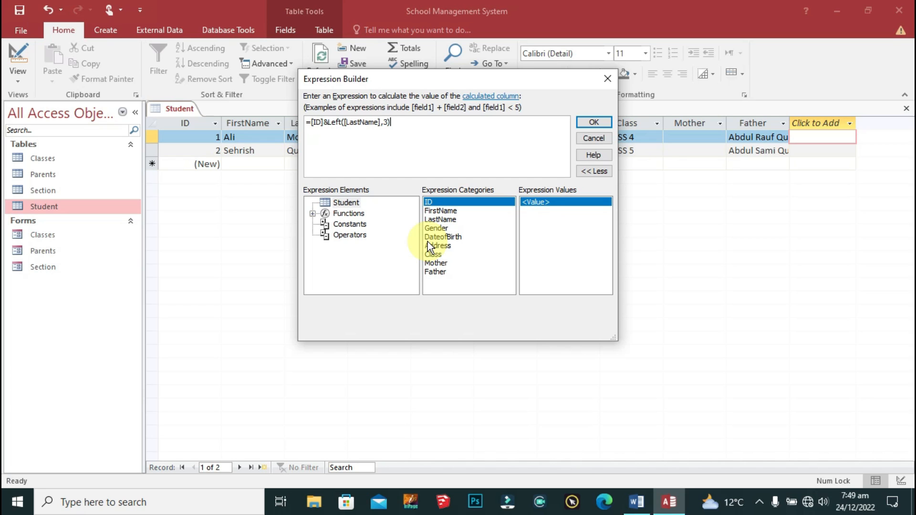
type("&d")
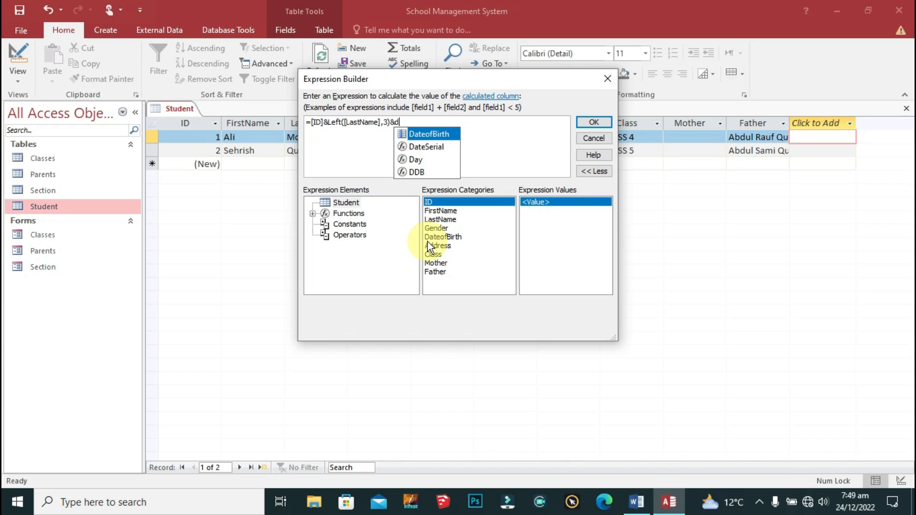
type("a")
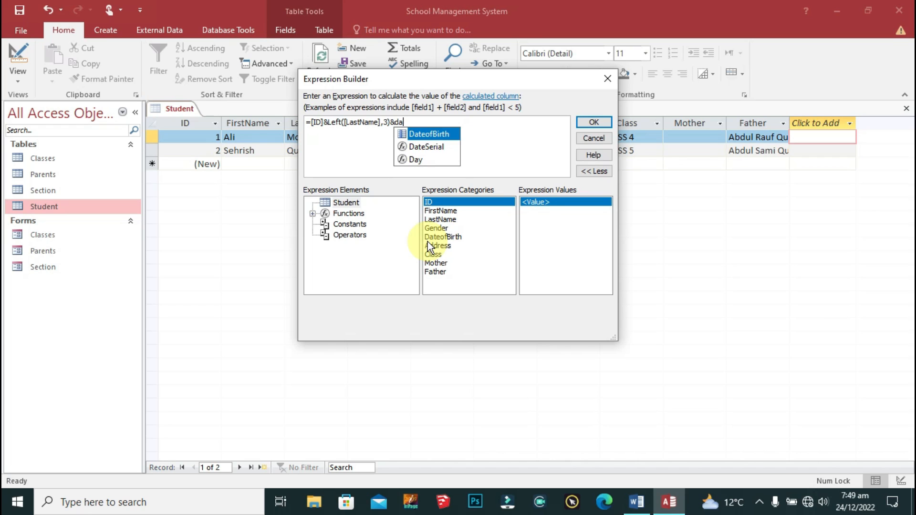
key("Down")
key("Down")
key("Tab")
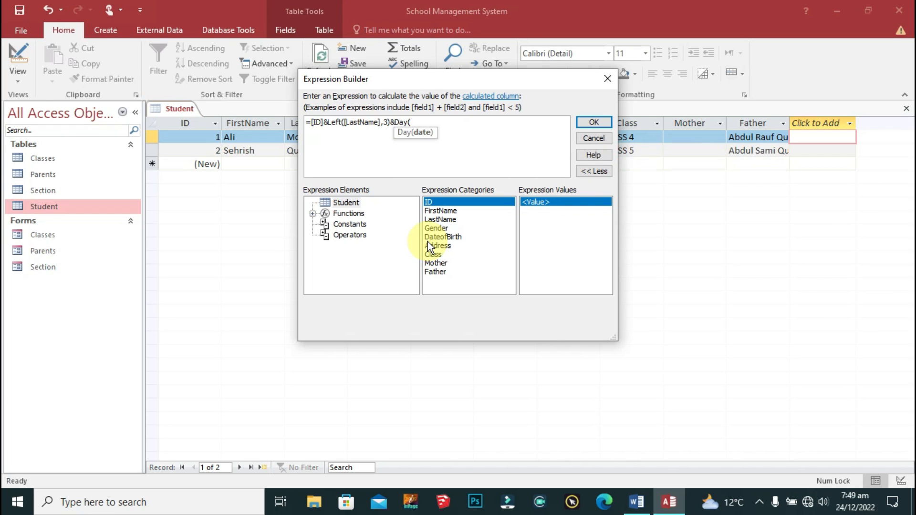
type("[d")
key("Tab")
type(")")
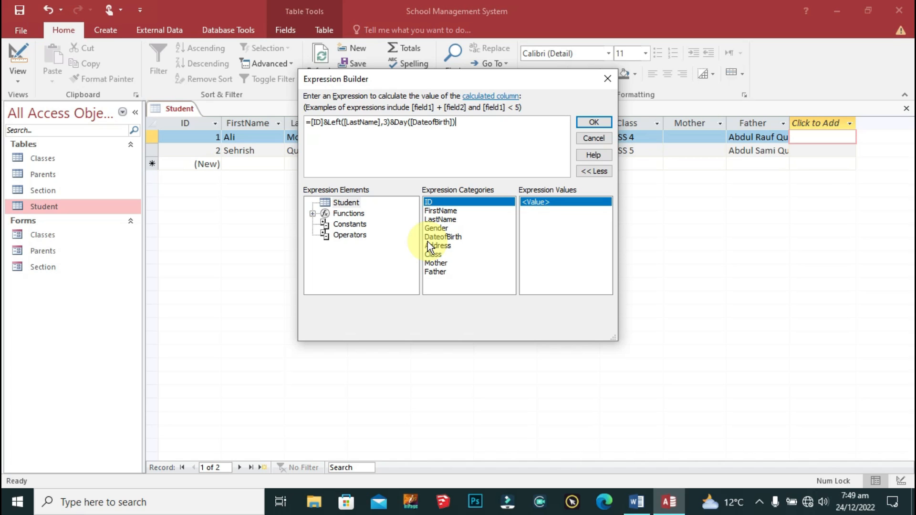
type("&mo")
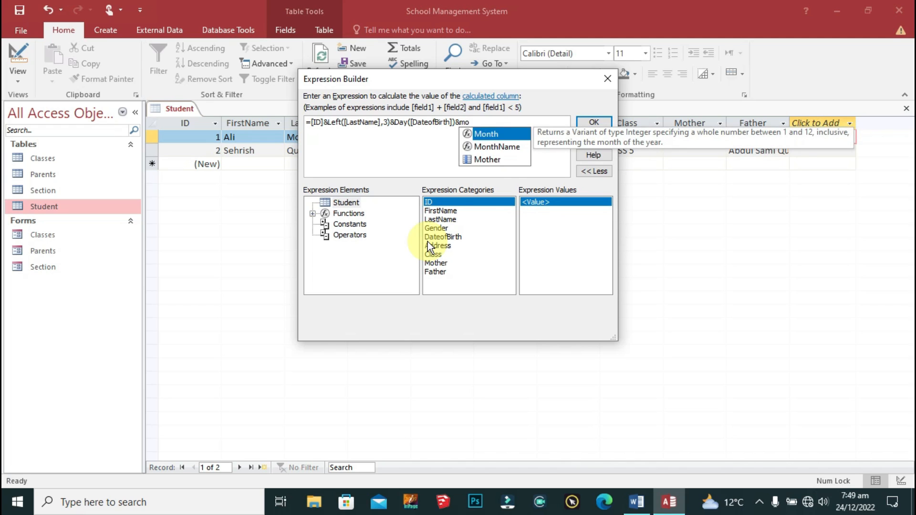
key("Tab")
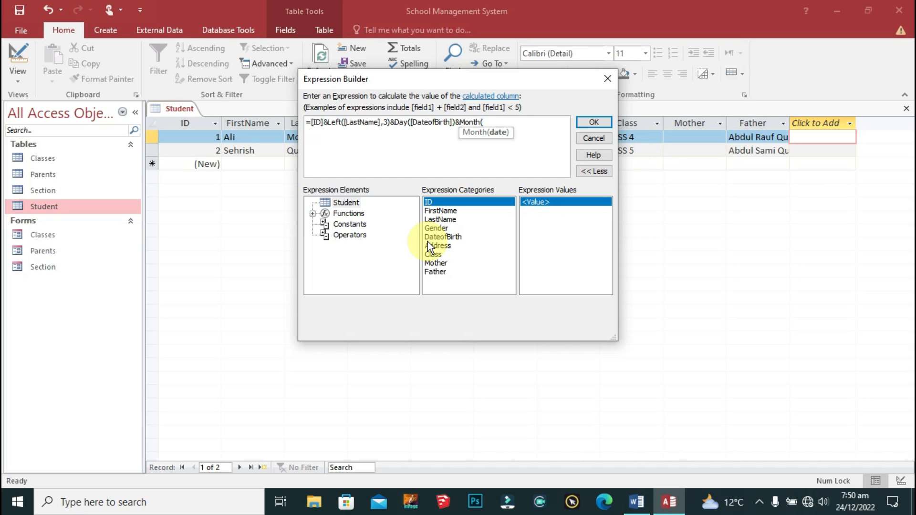
type("[da")
key("Tab")
type(")&Year(")
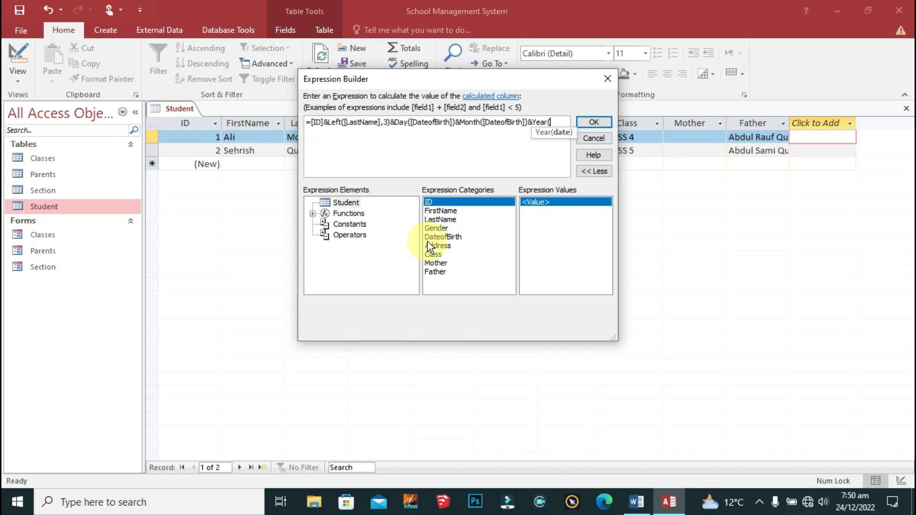
type("[Da")
key("Tab")
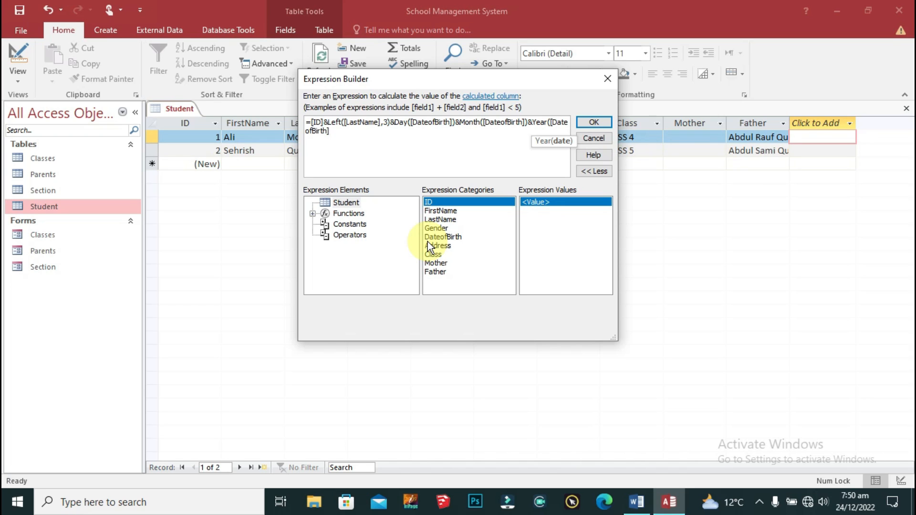
type(")")
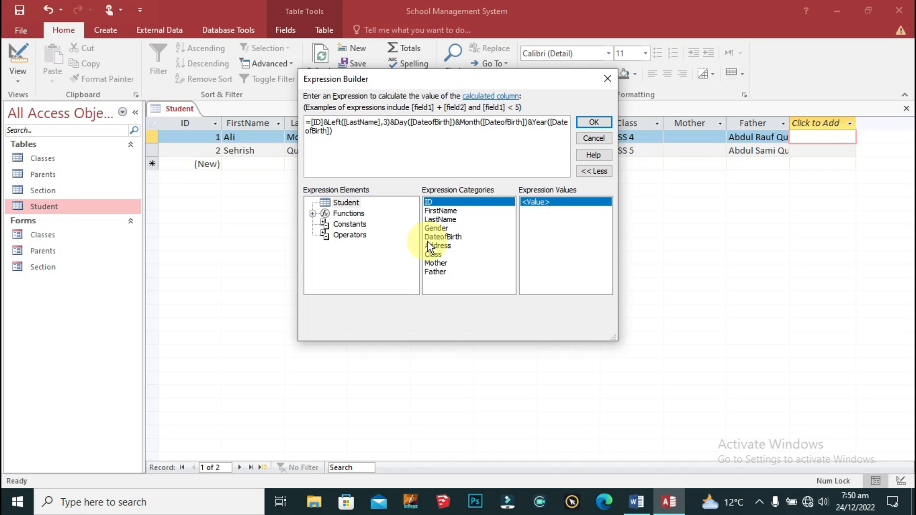
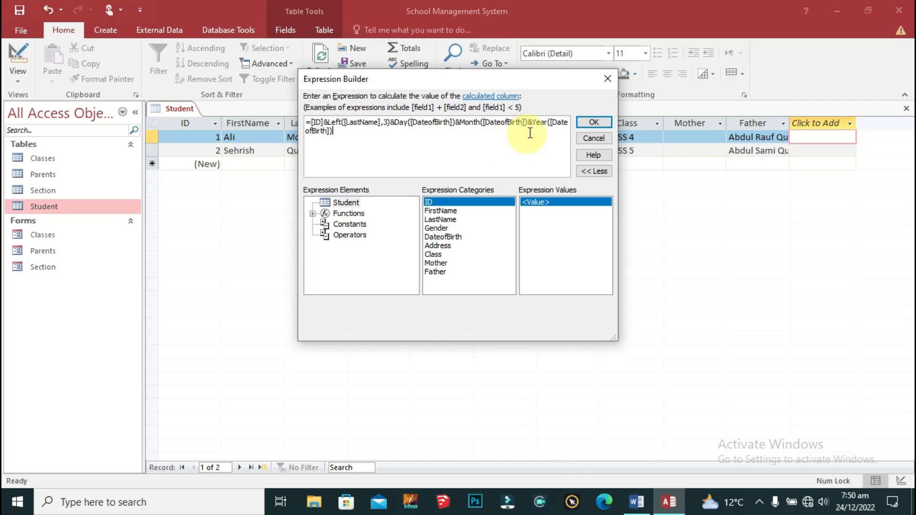
Step: Accept the ID-surname-birthdate expression to create the calculated Field1 column
left_click(593, 123)
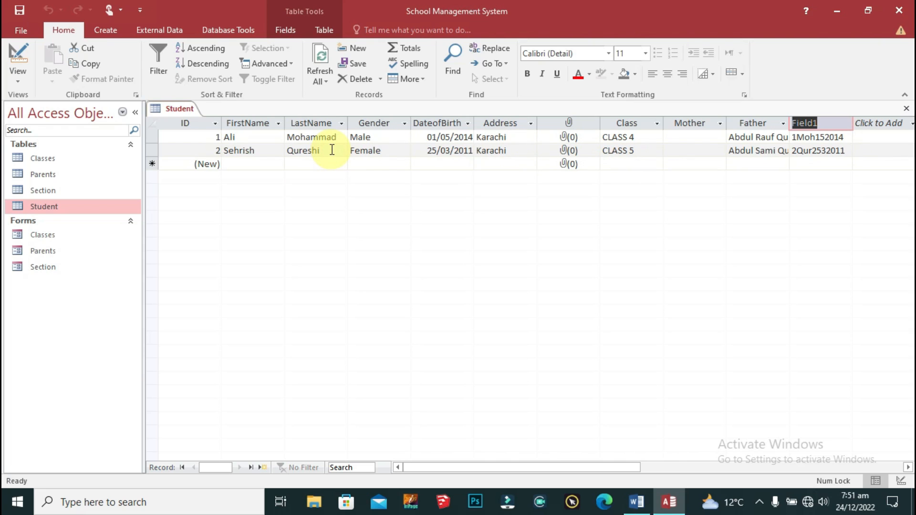
left_click(332, 150)
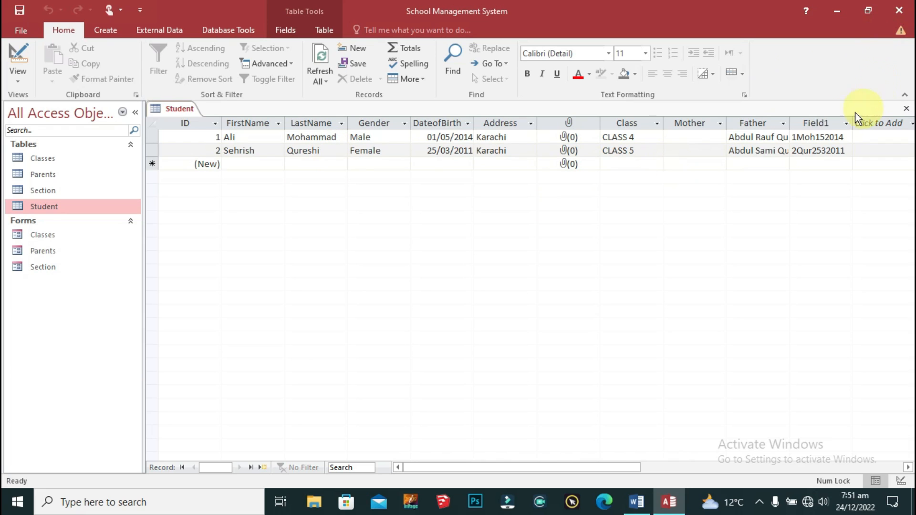
Step: Rename the Field1 column to Student_Code
left_click(831, 125)
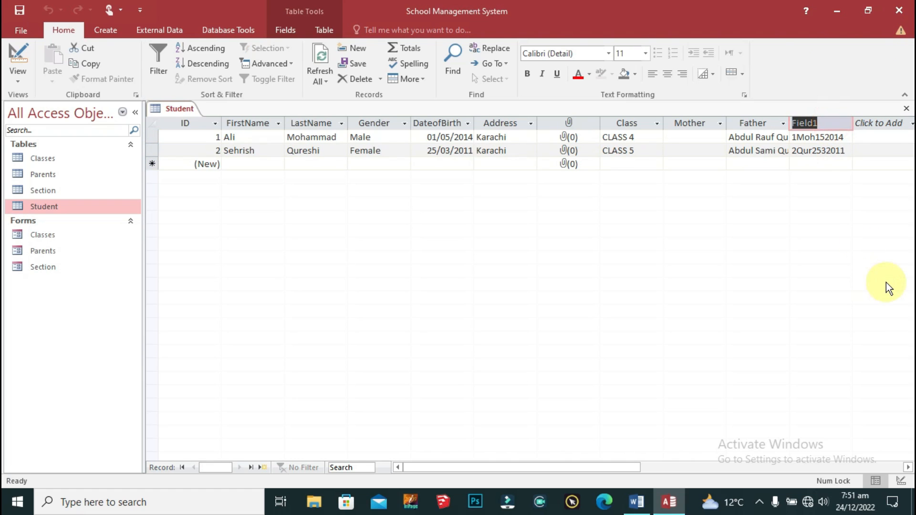
type("StudentID")
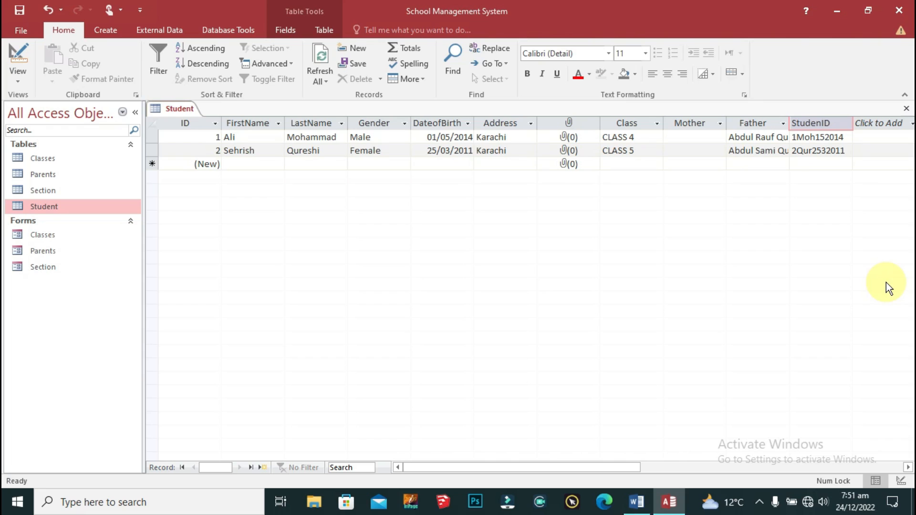
left_click(819, 242)
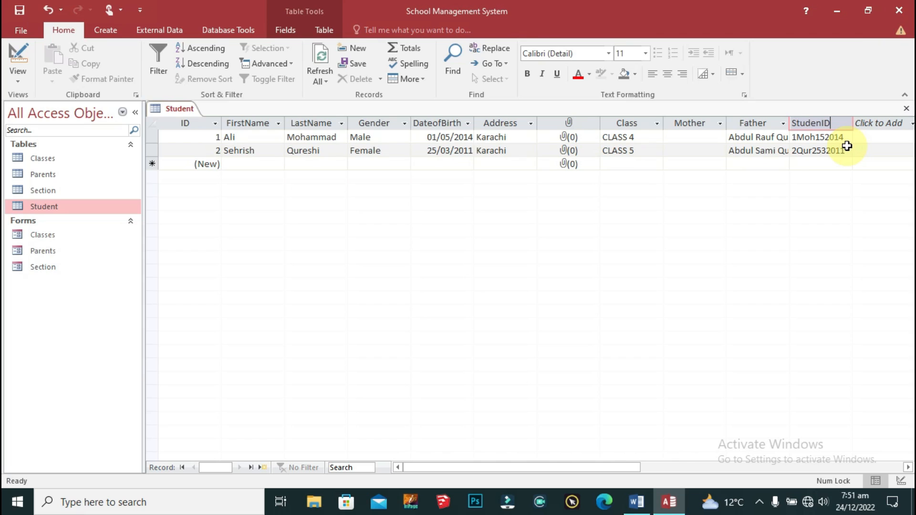
key("BackSpace")
key("BackSpace")
type("t")
type("_Code")
key("Return")
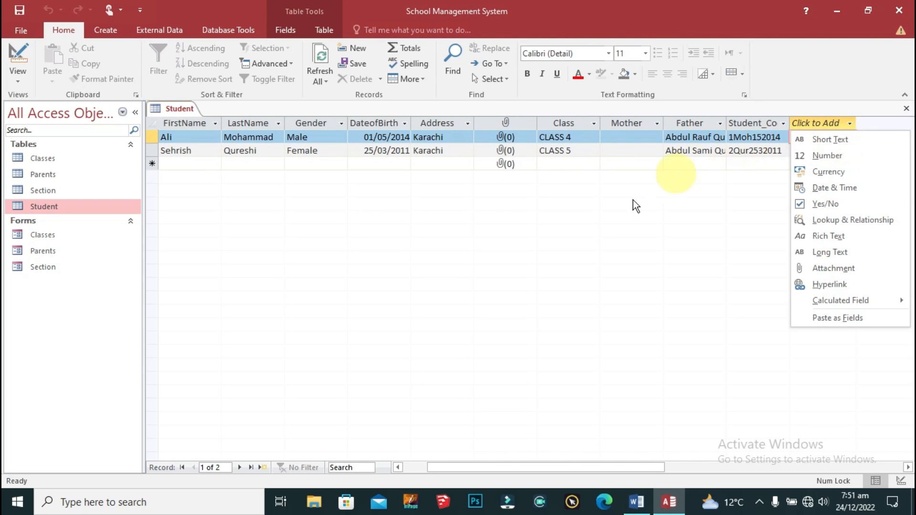
left_click(621, 205)
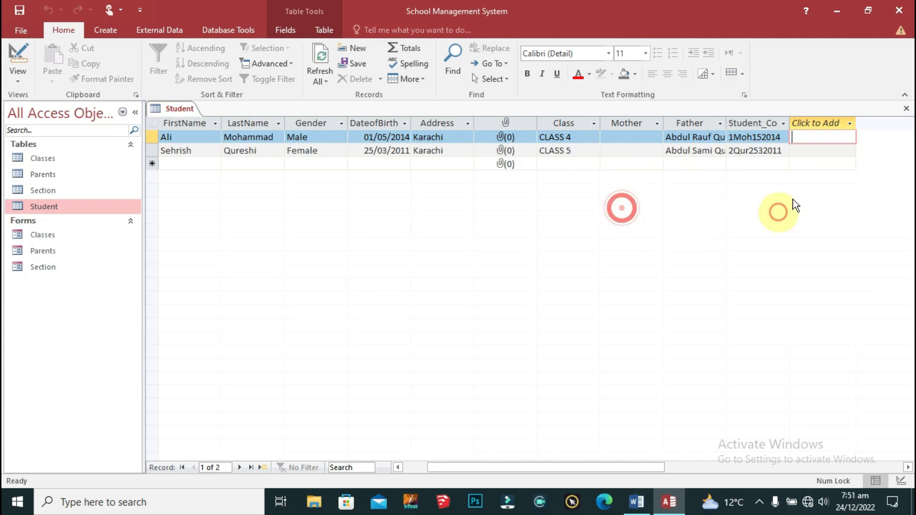
double_click(789, 123)
left_click(783, 235)
left_click(781, 134)
left_click(790, 167)
key("Left")
key("Left")
key("Left")
key("Left")
key("Left")
key("Left")
key("Up")
key("Up")
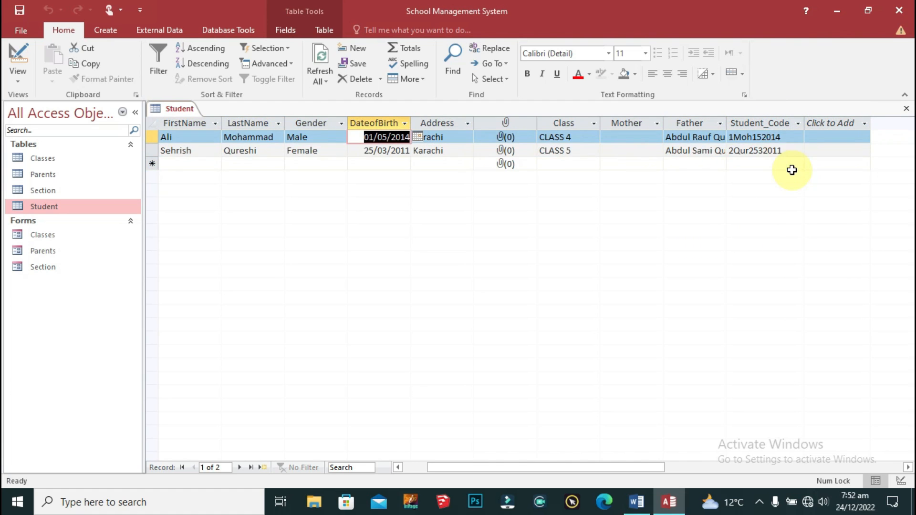
left_click_drag(442, 471, 418, 471)
left_click(315, 164)
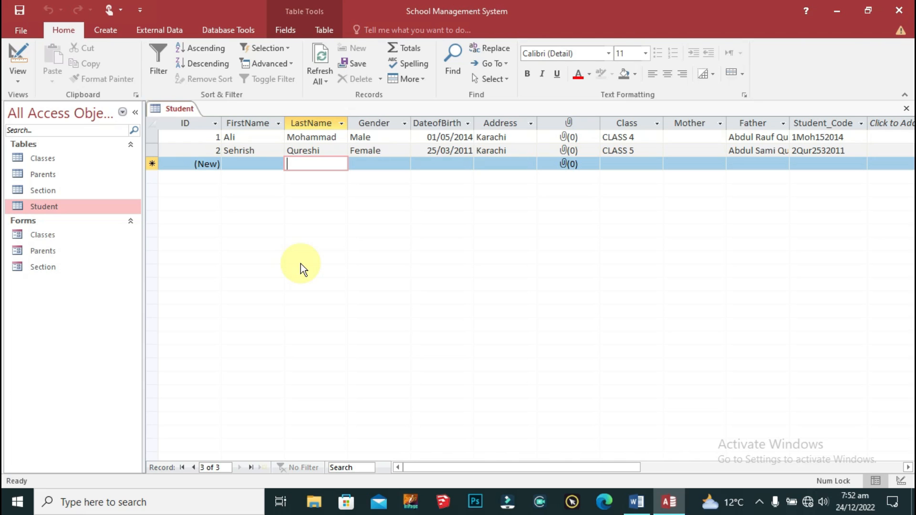
left_click_drag(554, 468, 647, 465)
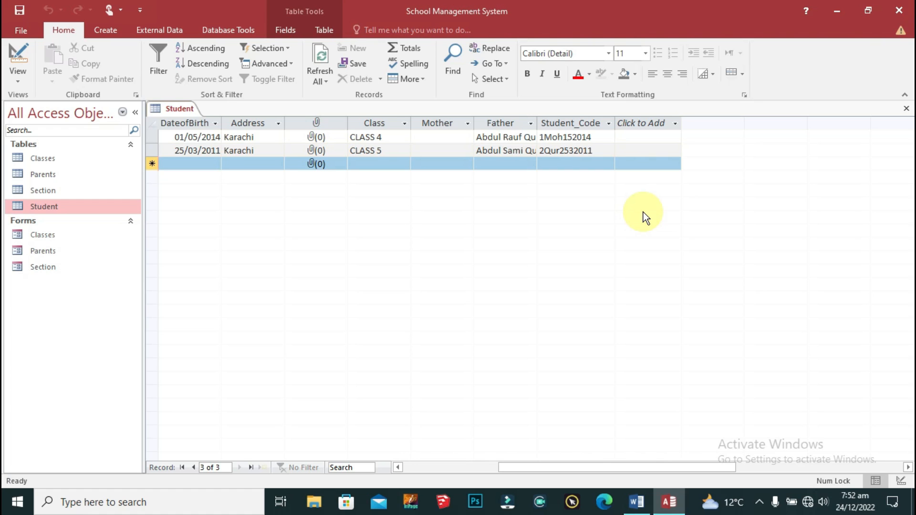
Step: Add a calculated Text column with expression UCase([FirstName])&","&UCase([LastName])
left_click(652, 125)
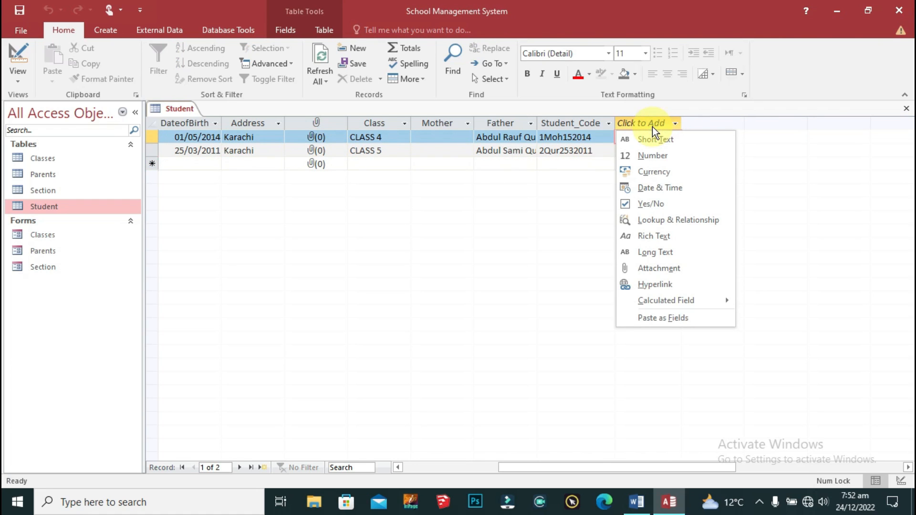
mouse_move(700, 299)
left_click(744, 302)
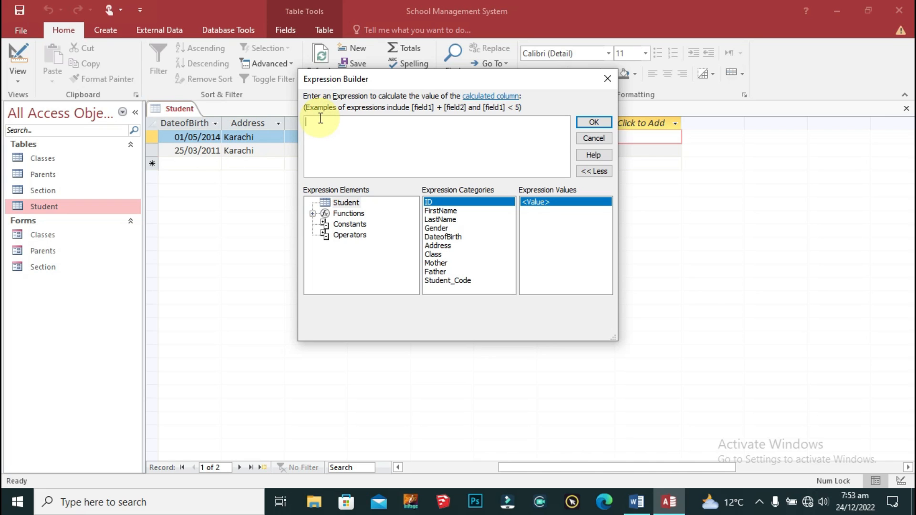
type("UC")
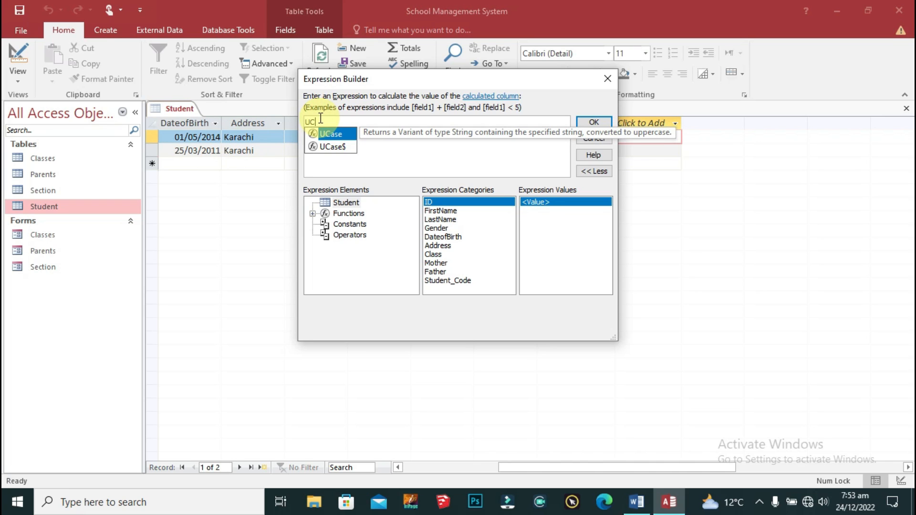
type("ase(")
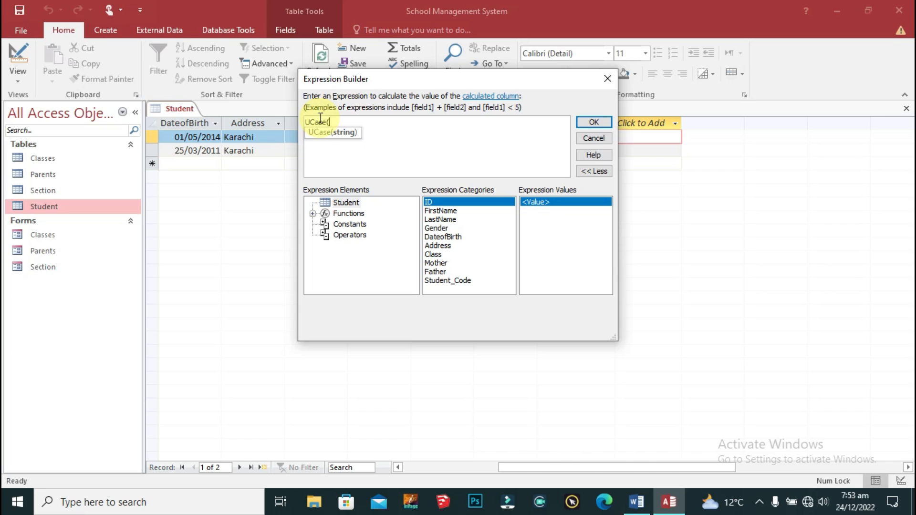
type("[Fi")
key("Tab")
type(")")
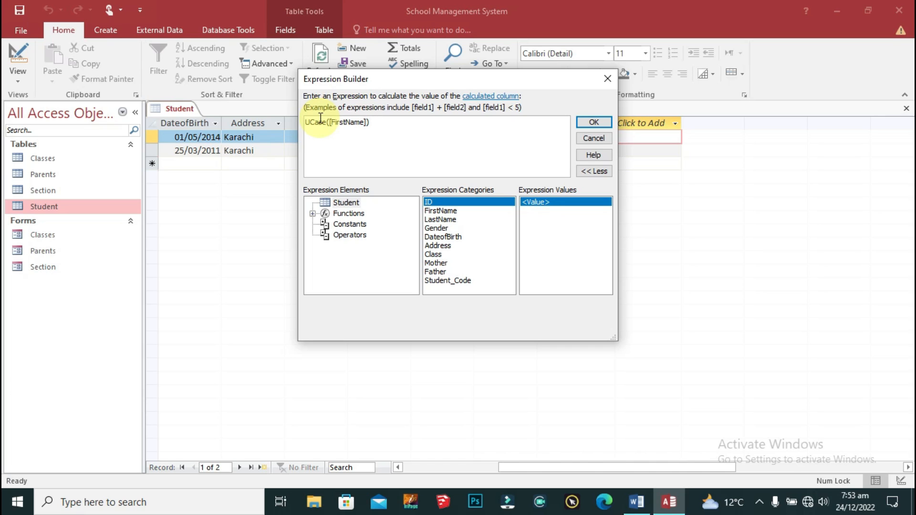
type("&\",\"&UCase(")
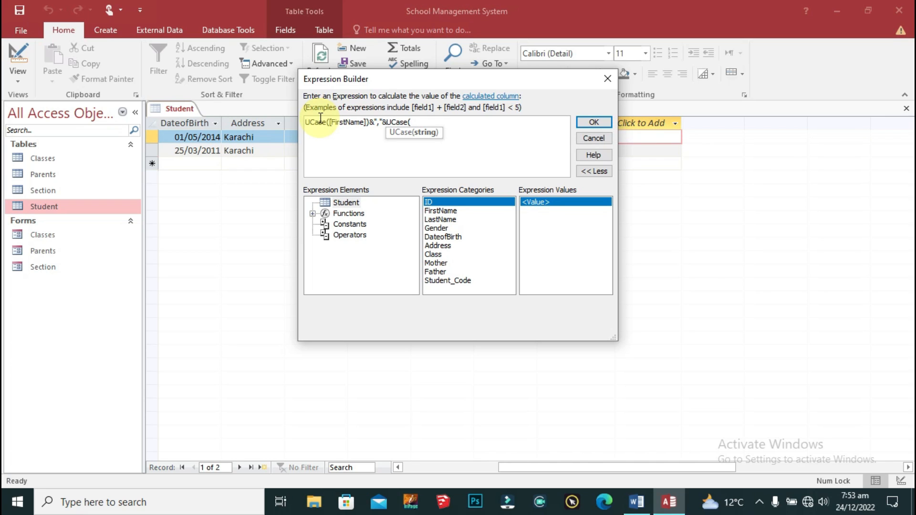
type("[LastName])")
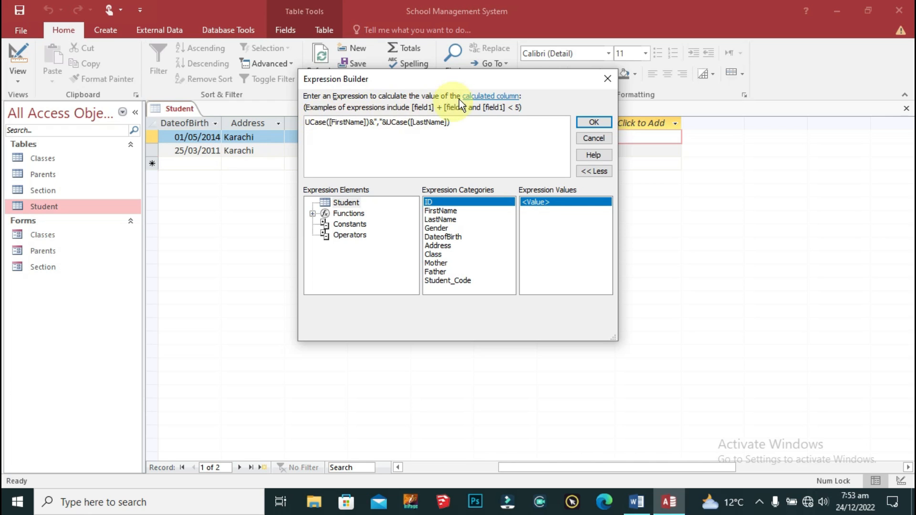
left_click(594, 122)
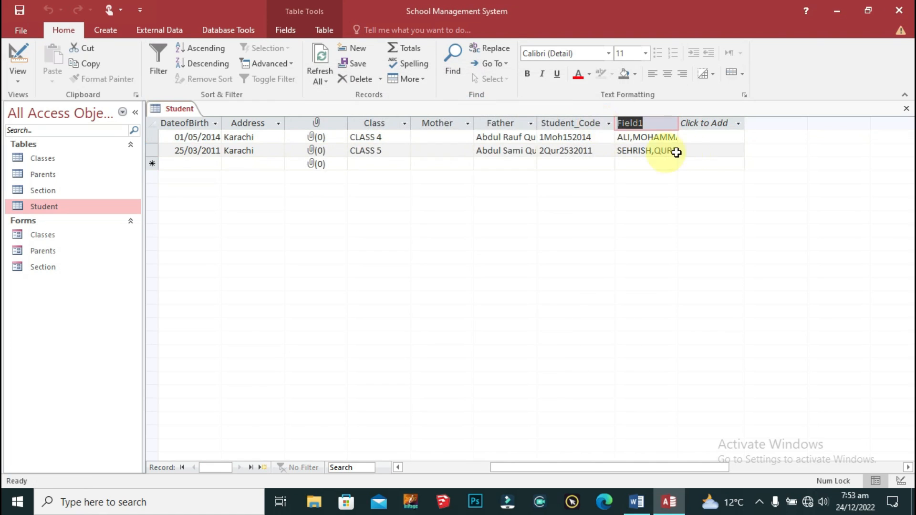
Step: Autofit the new name column and rename it Sutdent_Name
double_click(680, 122)
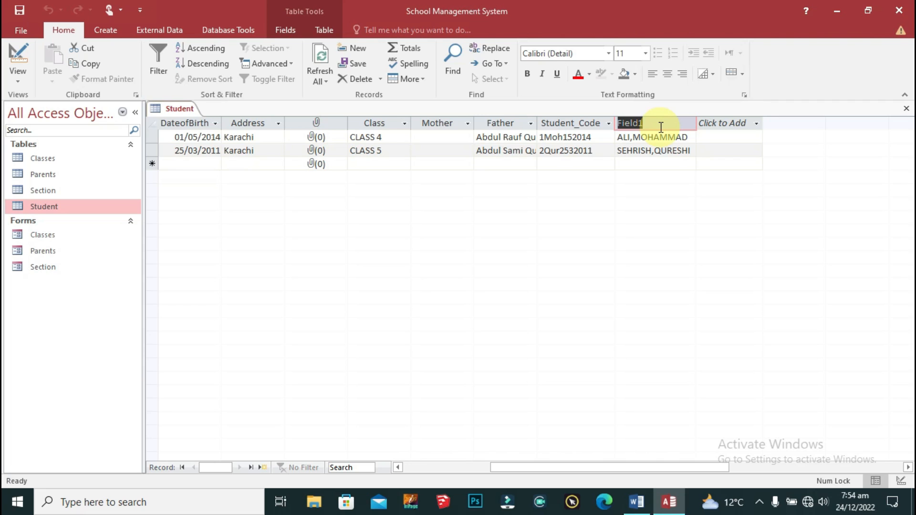
type("Sutde")
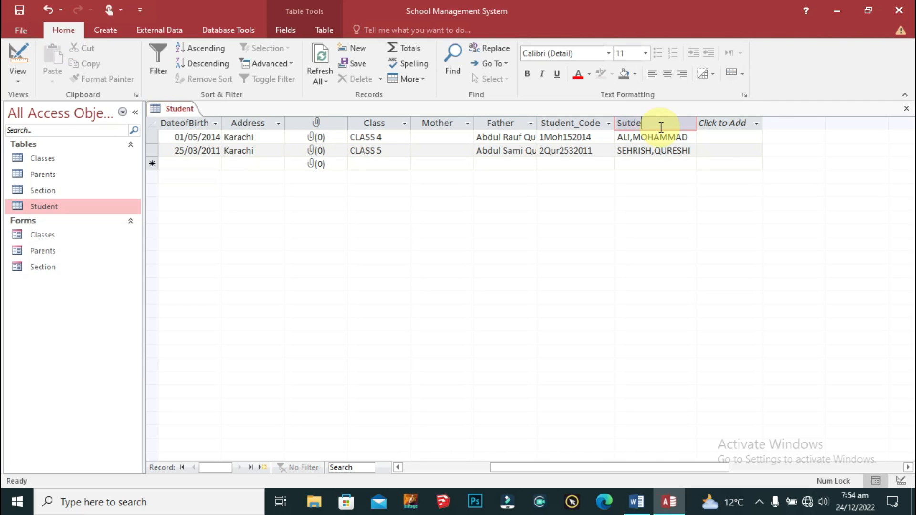
type("nt_name")
key("BackSpace")
key("BackSpace")
key("BackSpace")
key("BackSpace")
type("Name")
left_click(677, 190)
Step: Scroll the table to review the Sutdent_Name values
left_click(701, 143)
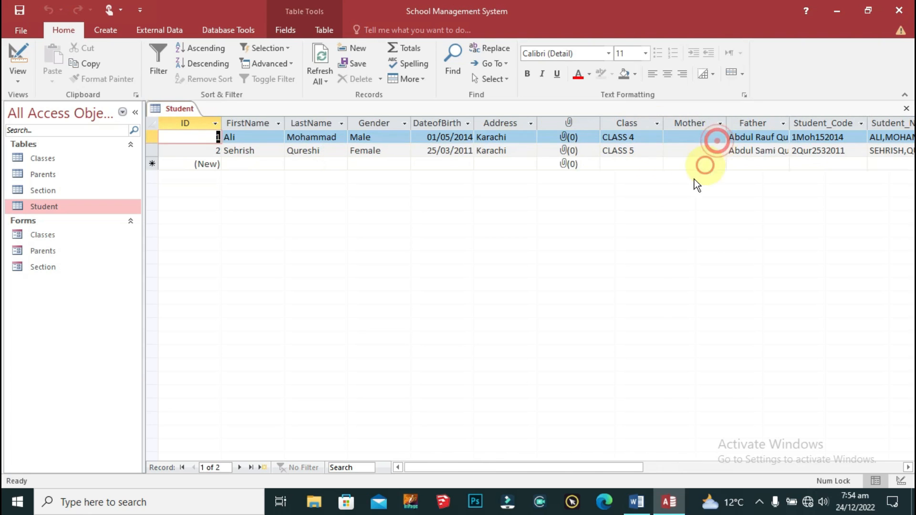
left_click_drag(611, 466, 636, 461)
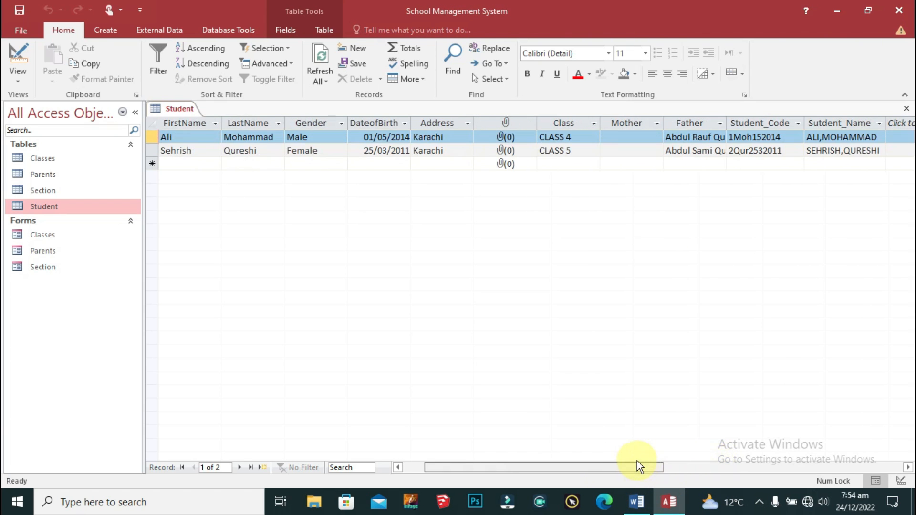
left_click(224, 156)
left_click(407, 465)
left_click(239, 152)
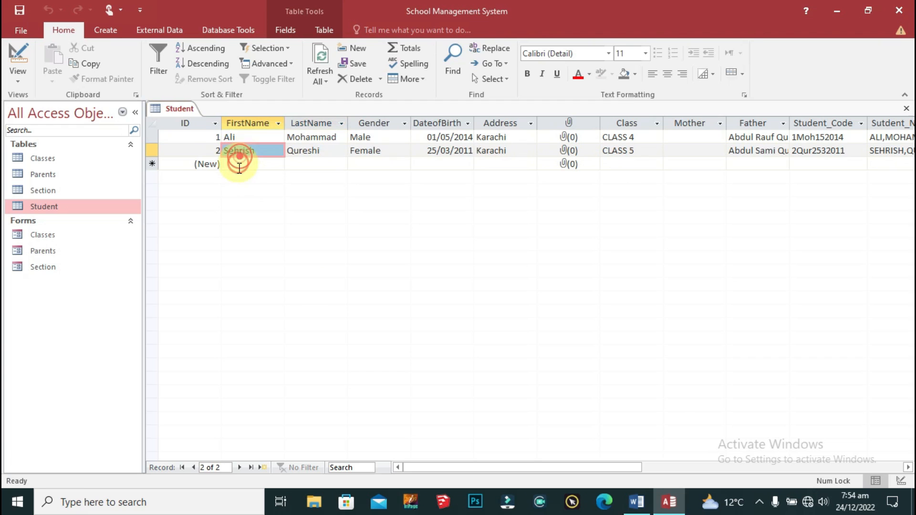
left_click_drag(556, 466, 677, 463)
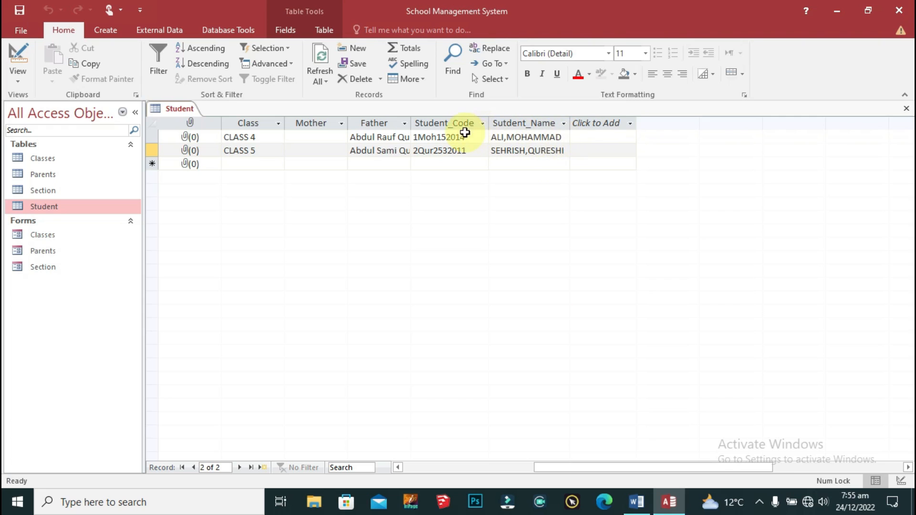
right_click(529, 123)
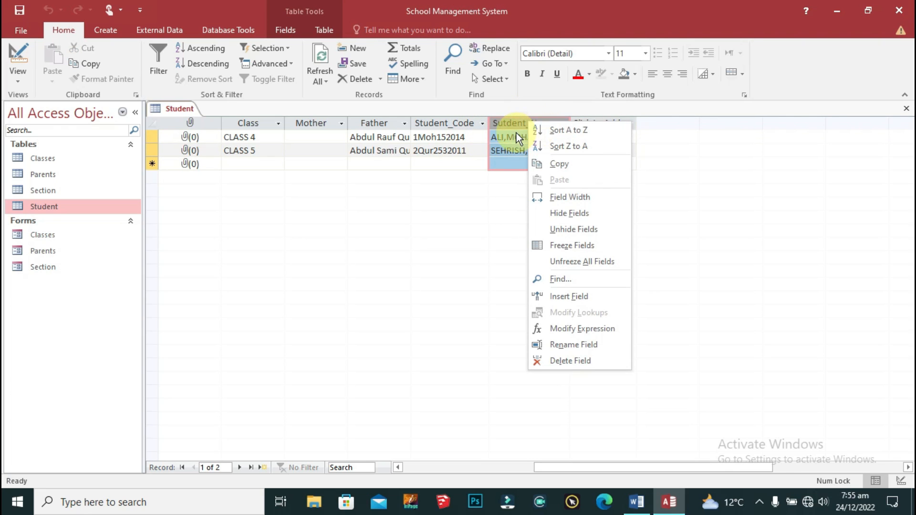
Step: Reopen the Expression Builder for the Sutdent_Name column
left_click(517, 125)
right_click(520, 121)
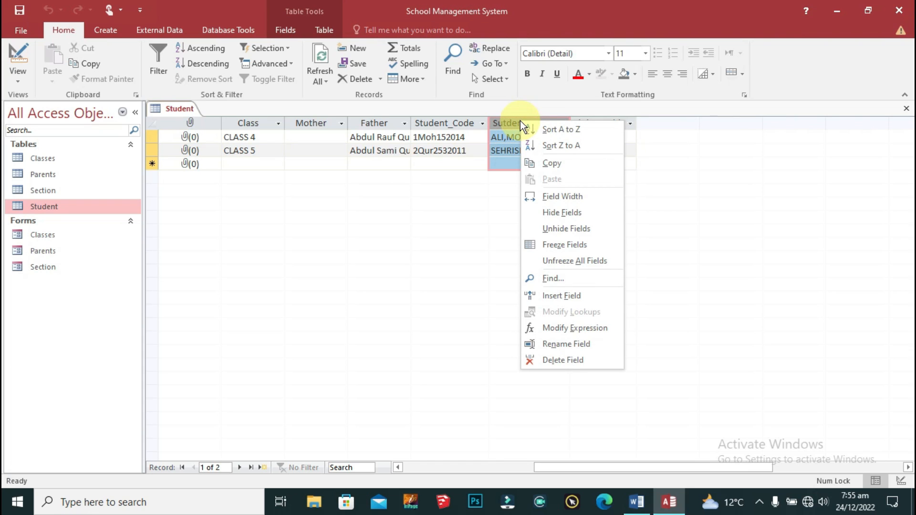
left_click(506, 131)
left_click(509, 139)
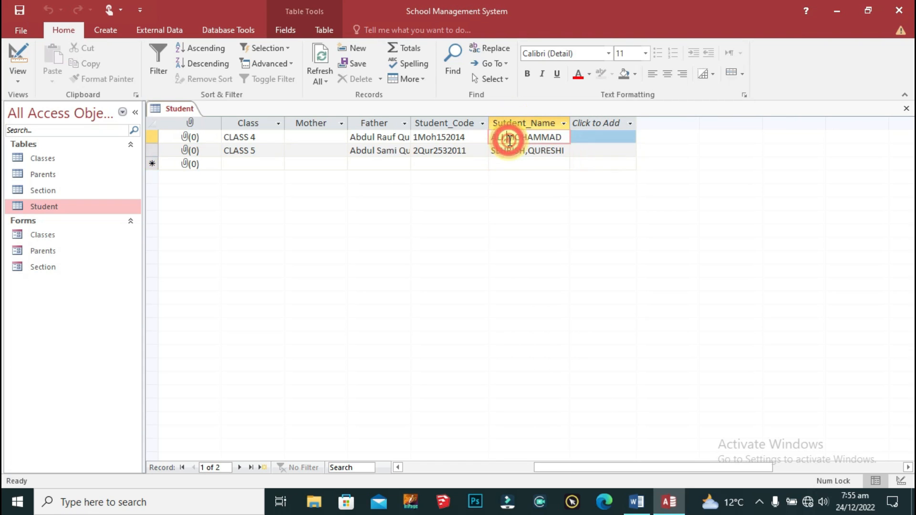
left_click(518, 123)
right_click(518, 124)
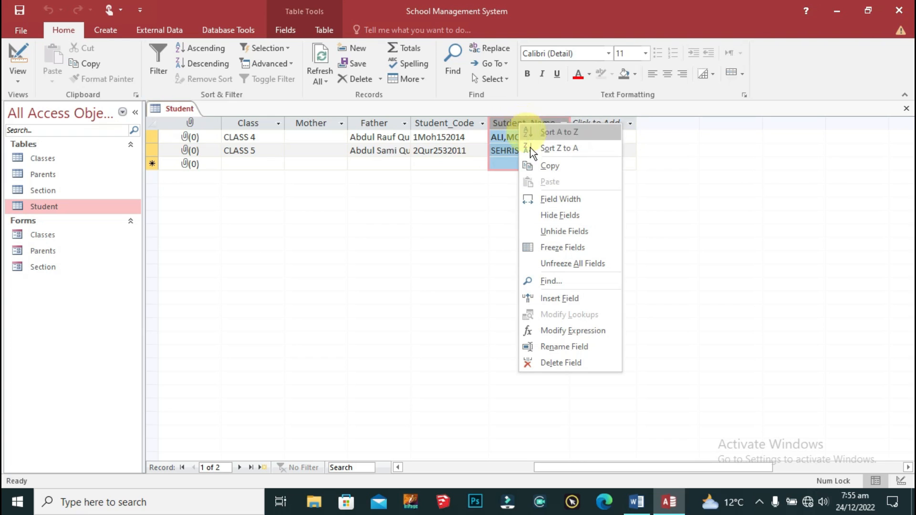
left_click(562, 330)
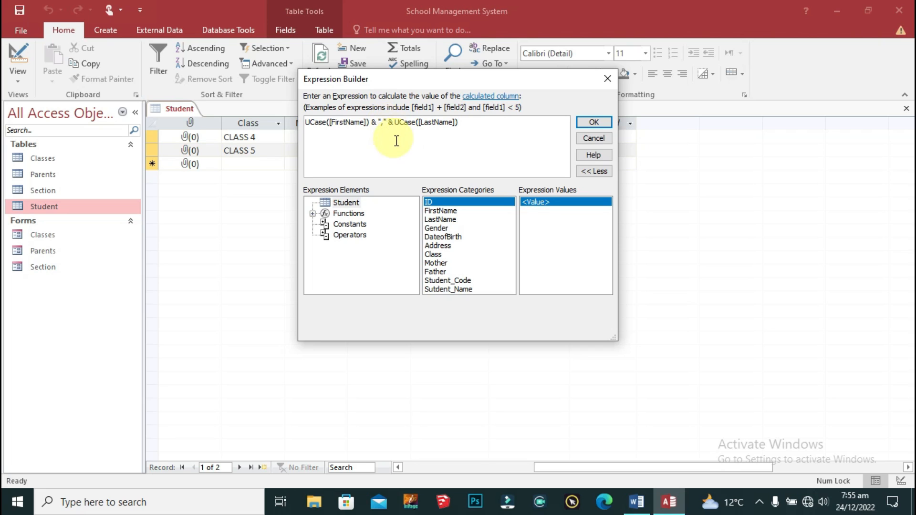
Step: Try editing the comma separator string, dismissing the invalid string errors
left_click(390, 124)
type("\"")
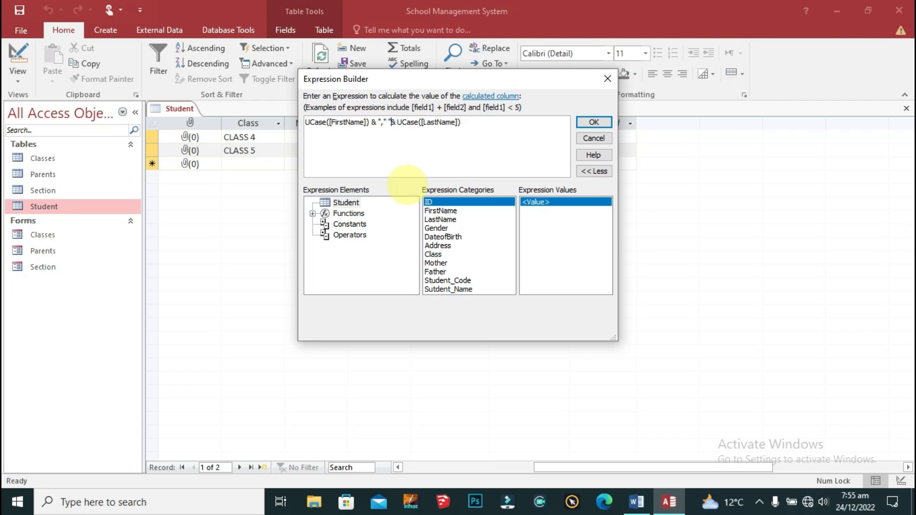
left_click(384, 123)
key("BackSpace")
key("BackSpace")
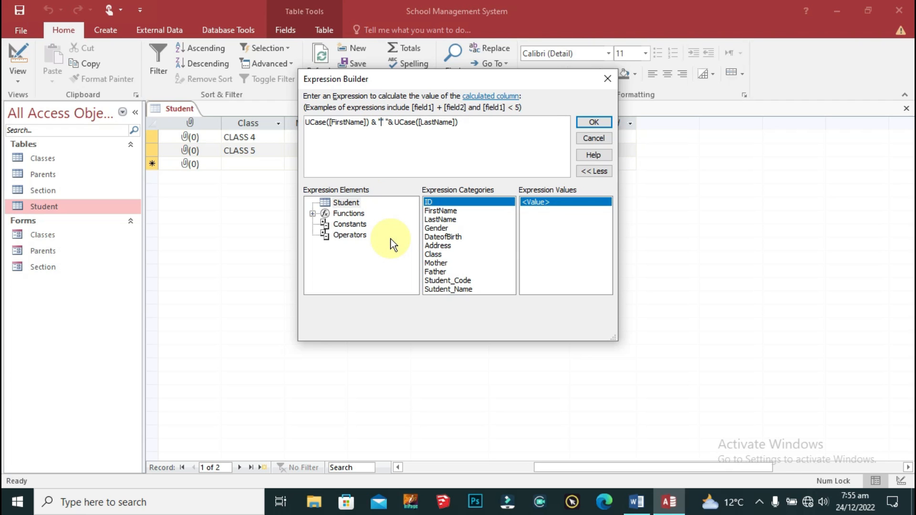
left_click(592, 123)
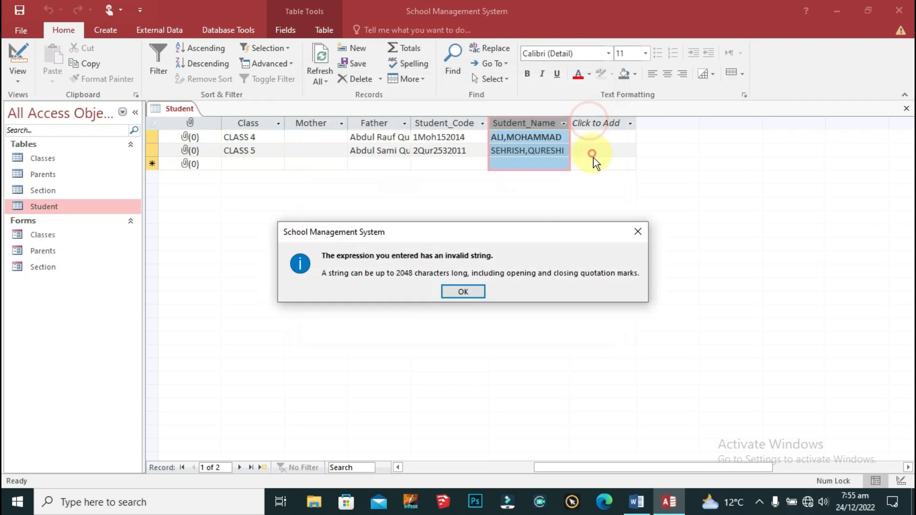
left_click(465, 291)
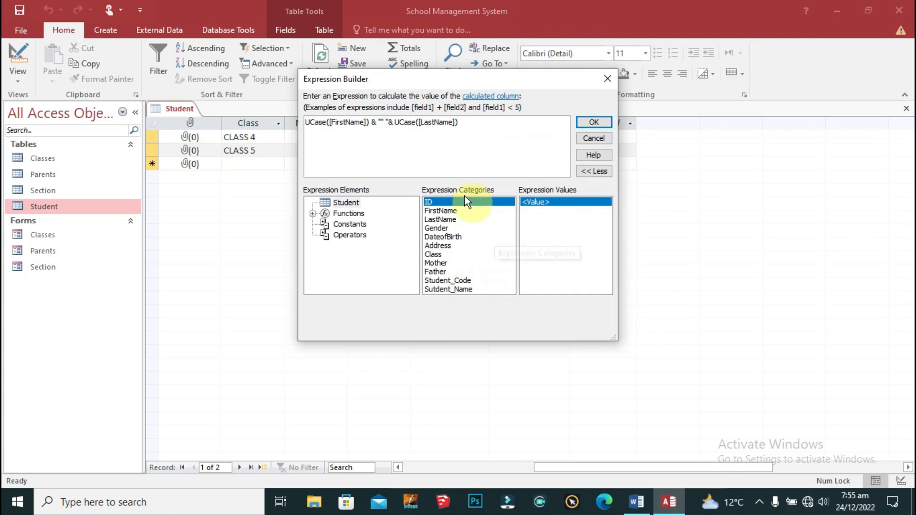
left_click(382, 123)
type(",")
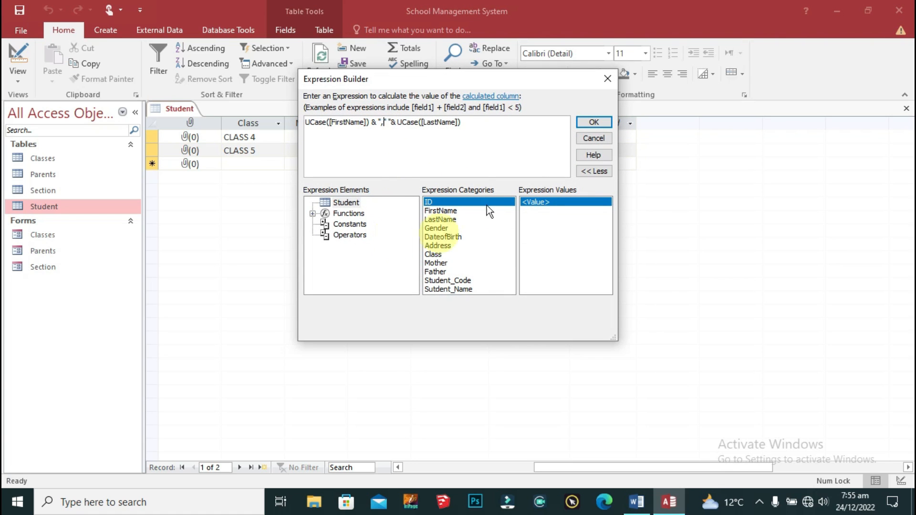
left_click(593, 122)
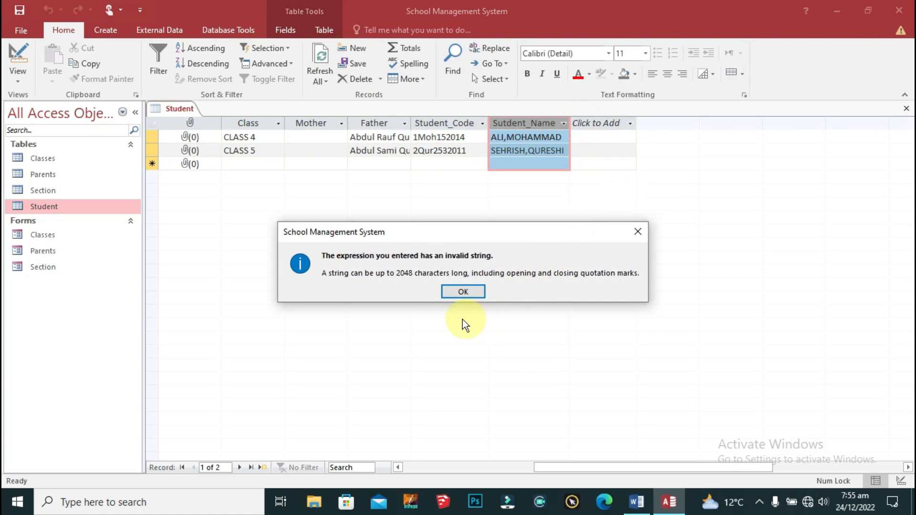
left_click(460, 291)
Step: Try inserting "& before the second UCase, dismissing the invalid syntax messages
left_click(392, 122)
left_click(395, 122)
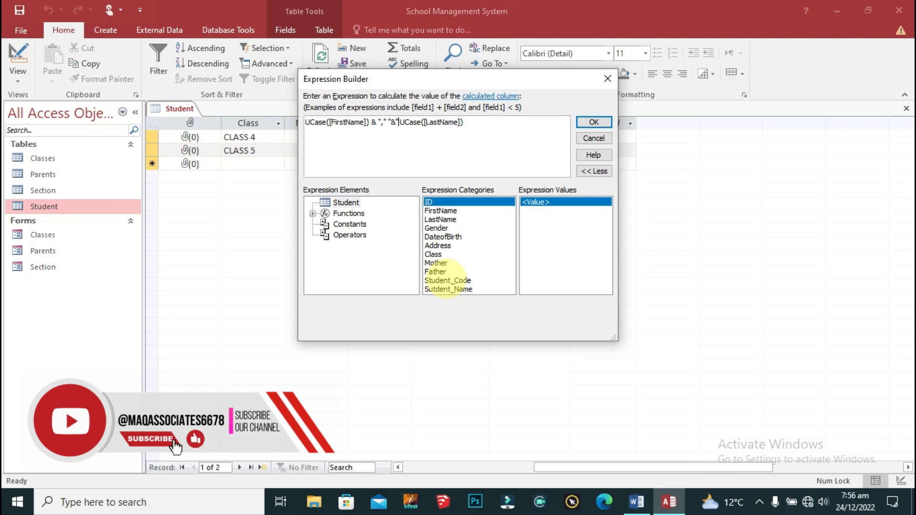
type("\"&")
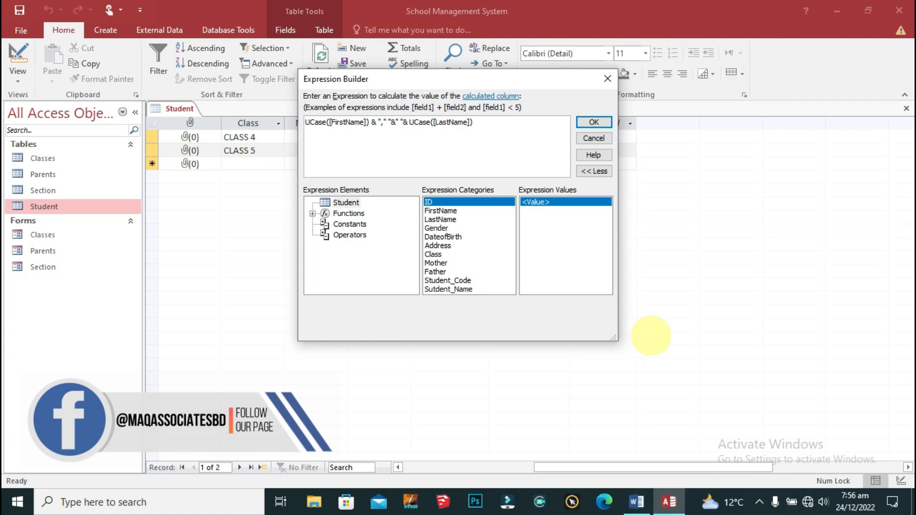
left_click(591, 122)
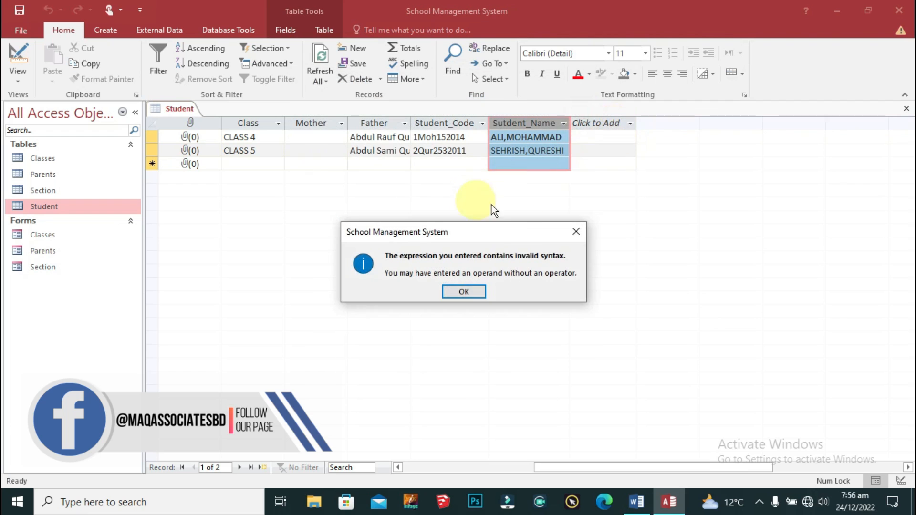
left_click(465, 291)
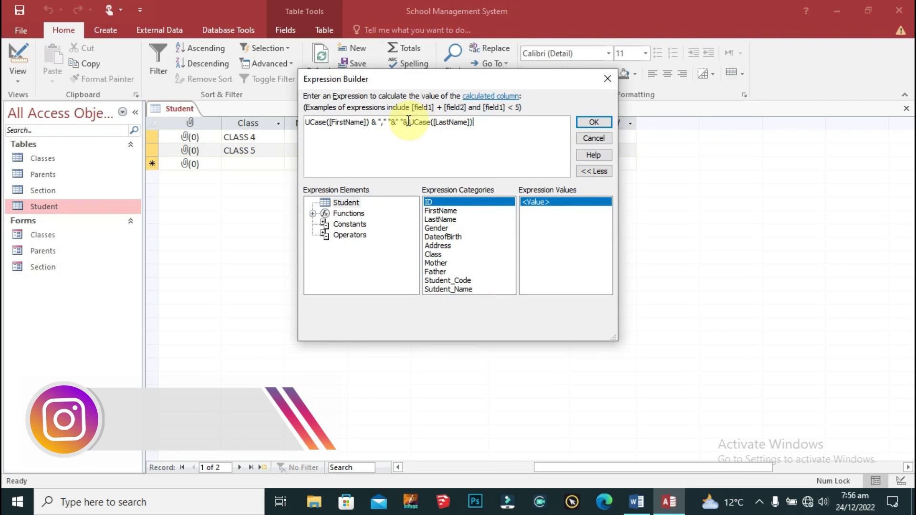
key("BackSpace")
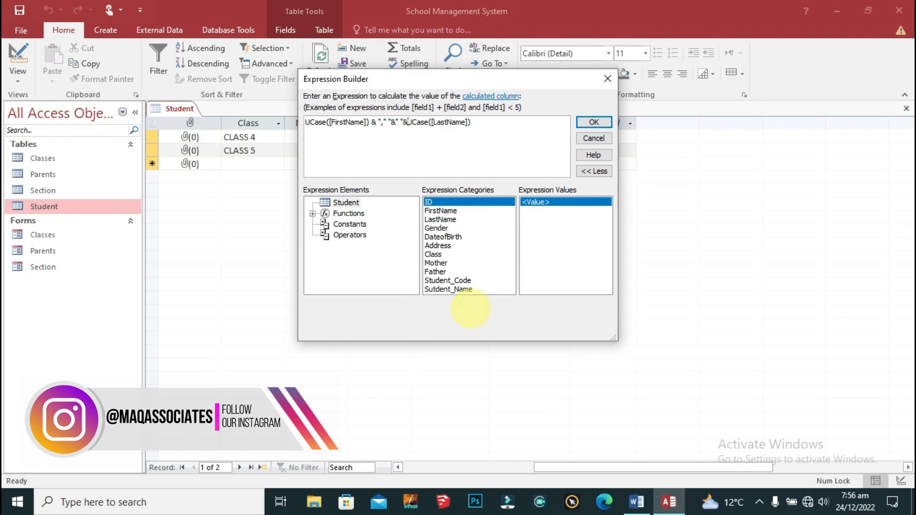
left_click(586, 122)
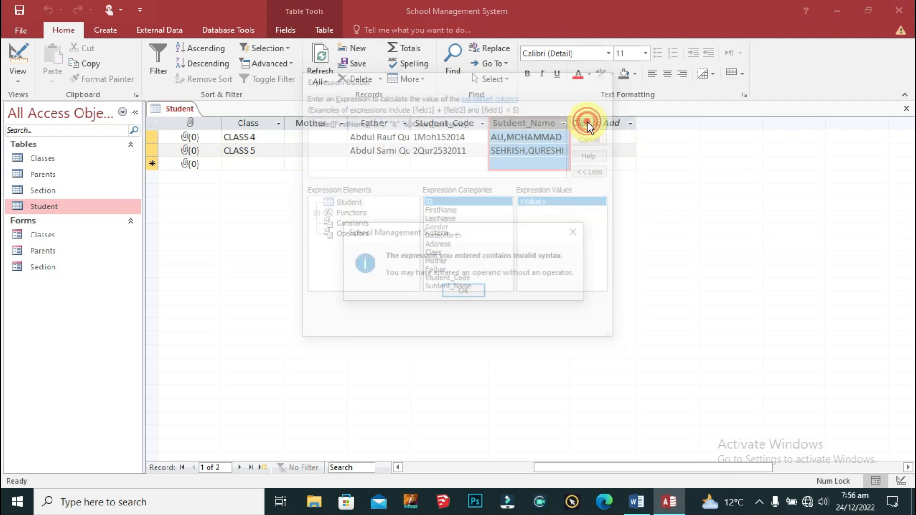
left_click(462, 292)
left_click(387, 123)
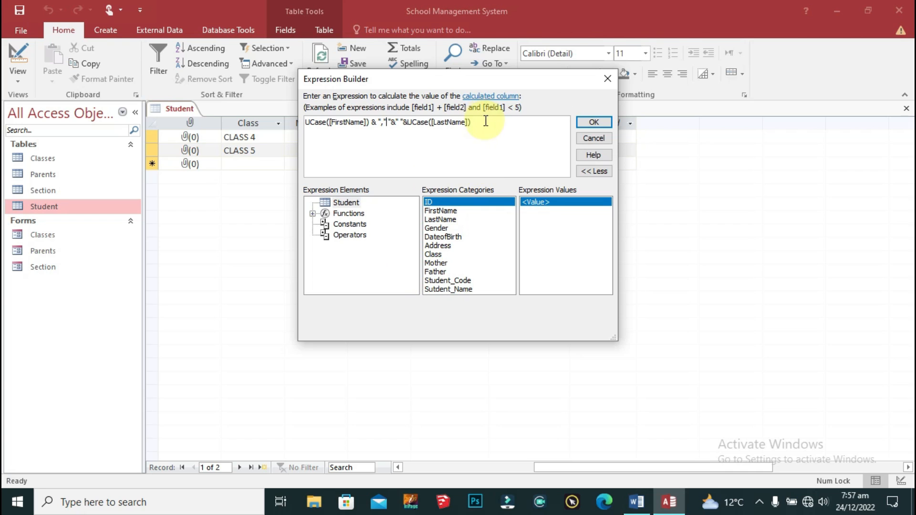
Step: Retype the expression as UCase([FirstName])& ","&" "&UCase([LastName]) and apply it
left_click_drag(479, 123, 296, 123)
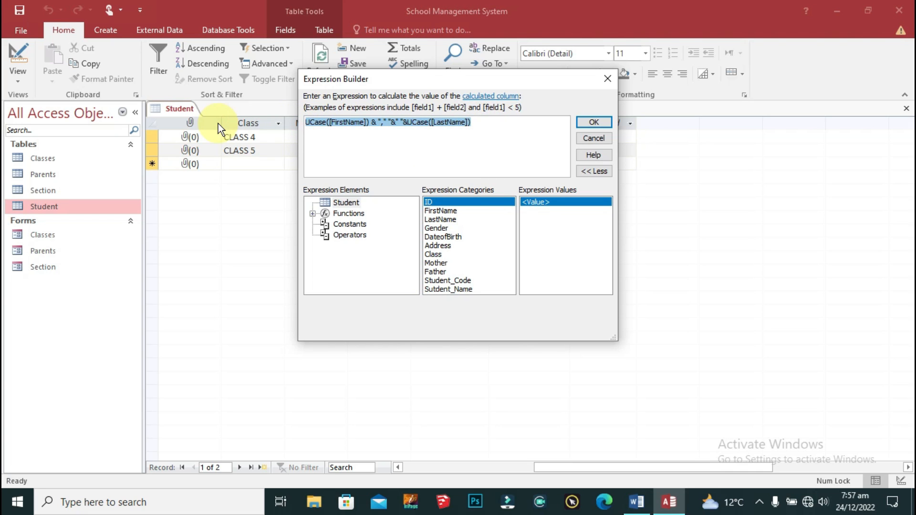
type("UCase(")
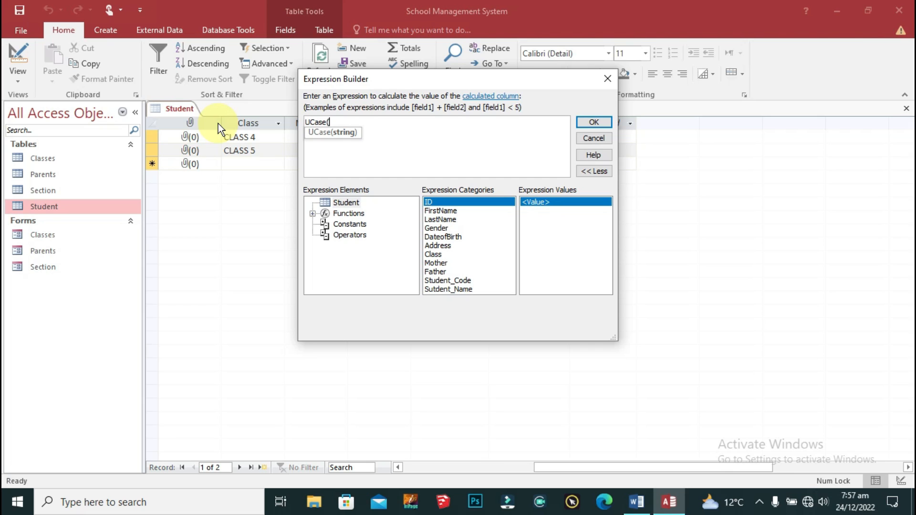
type("fir")
key("Tab")
type("&")
key("BackSpace")
type(")")
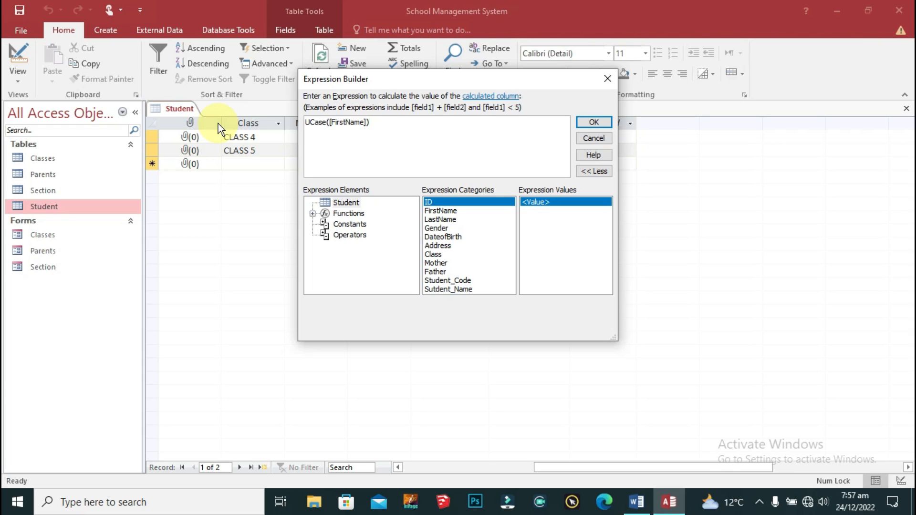
type("& \",\" &")
key("BackSpace")
type("&\" \"&U")
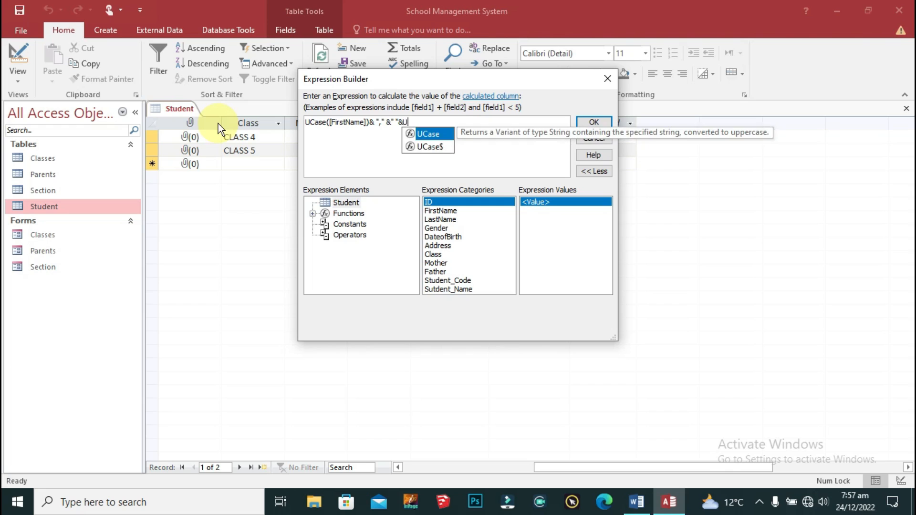
type("Case([LastName]")
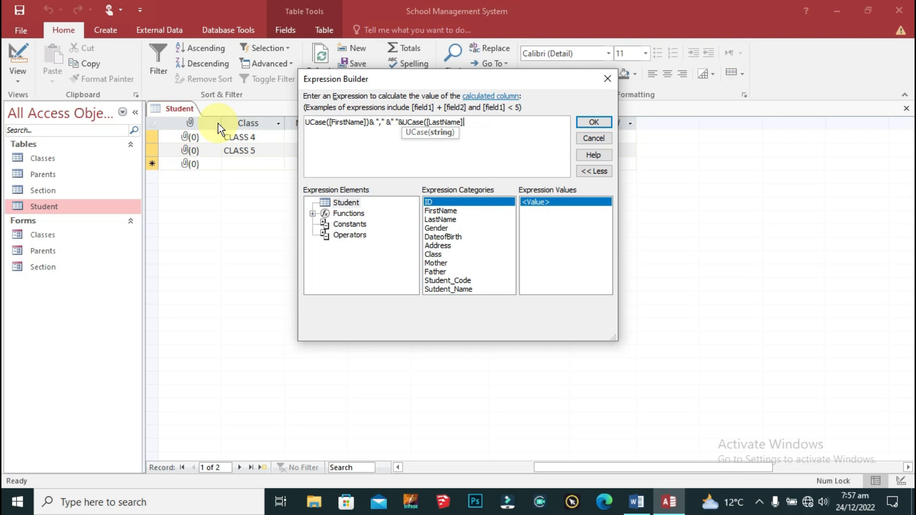
type(")")
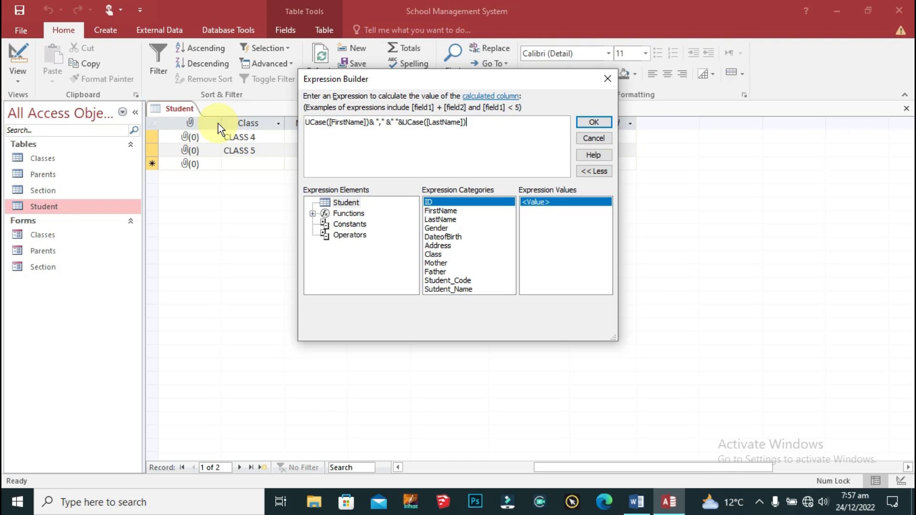
left_click(595, 122)
left_click(531, 164)
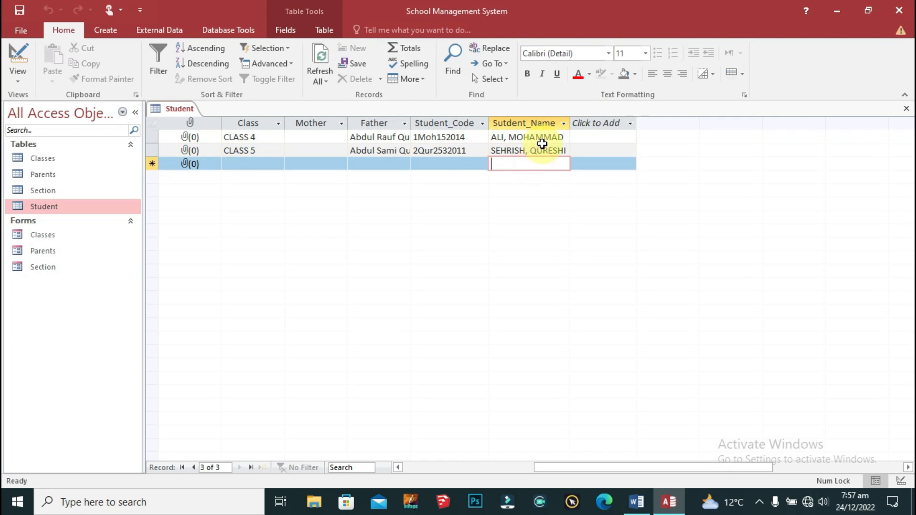
Step: Check the combined uppercase names across the student records
left_click(542, 145)
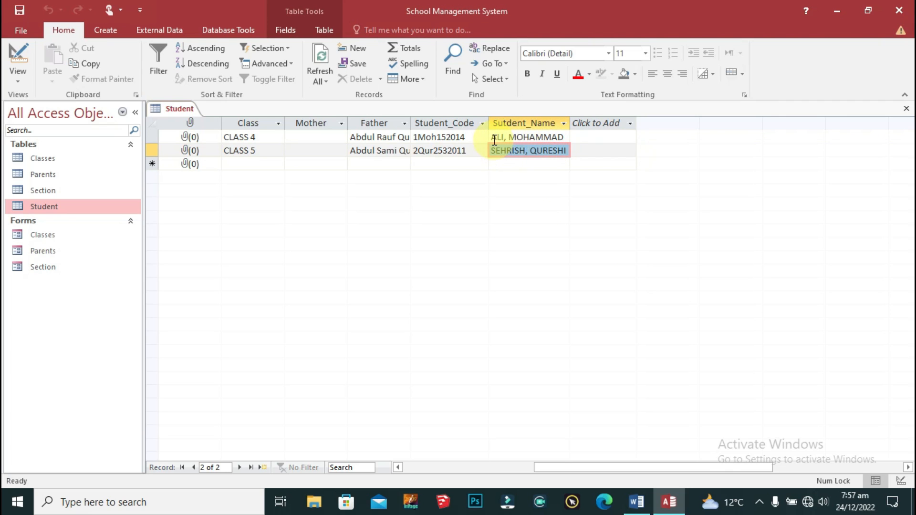
left_click(527, 158)
key("Left")
key("Left")
key("Left")
key("Left")
key("Left")
key("Left")
key("Left")
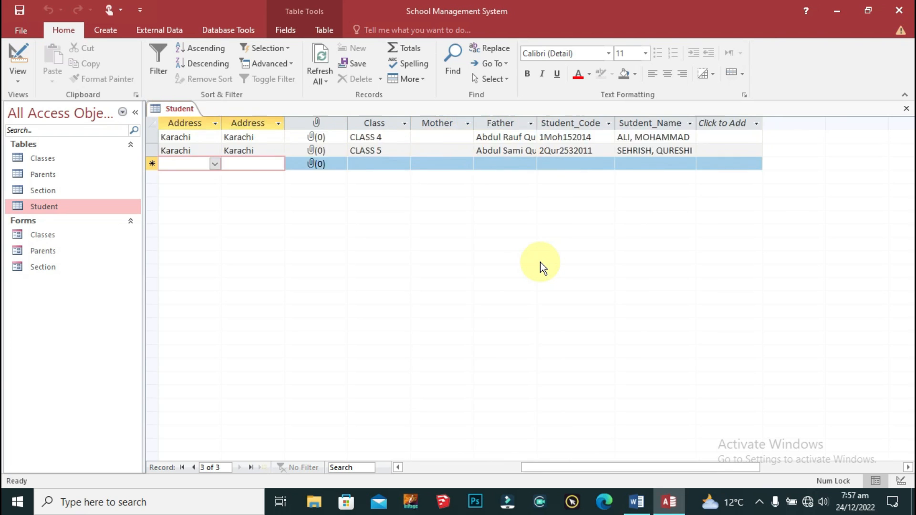
key("Up")
key("Up")
key("Left")
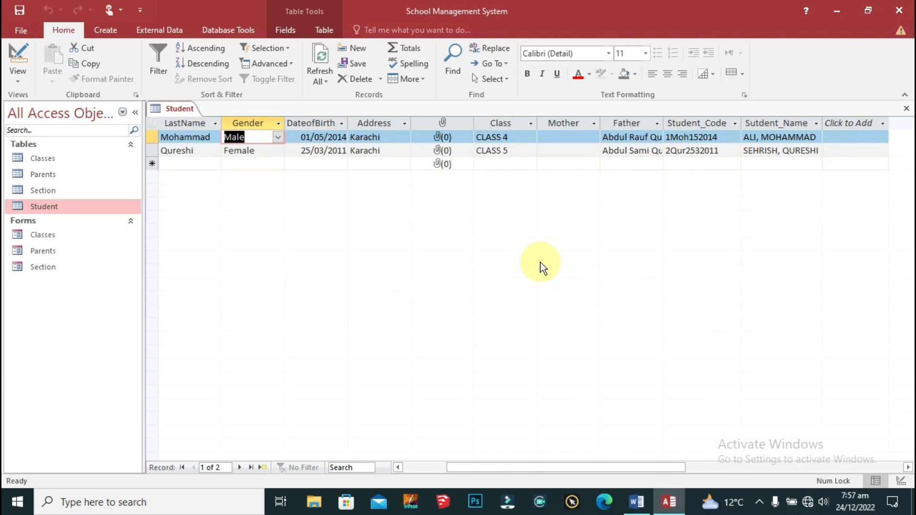
left_click(429, 465)
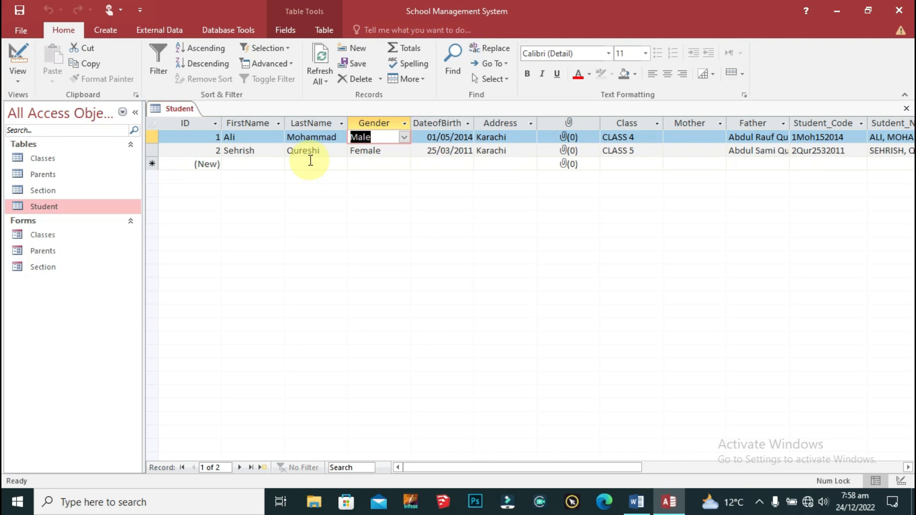
Step: Save and close the Student table
right_click(179, 111)
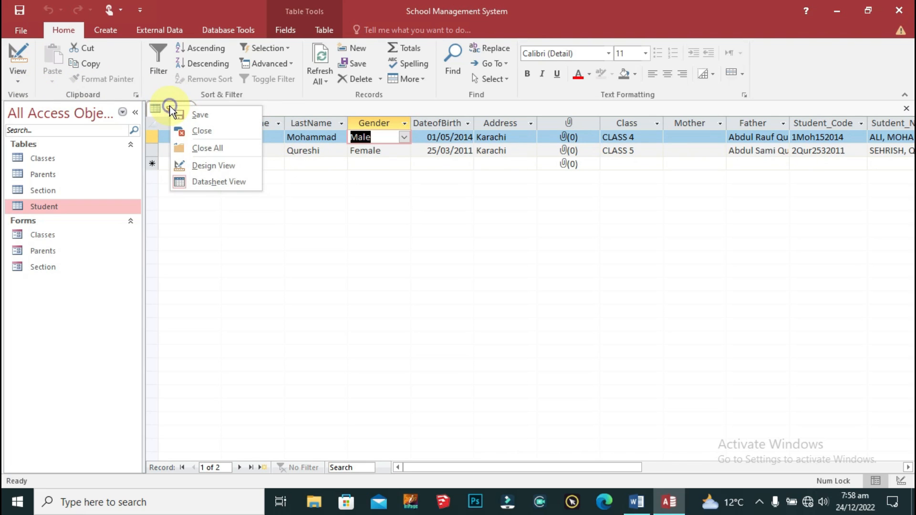
left_click(276, 187)
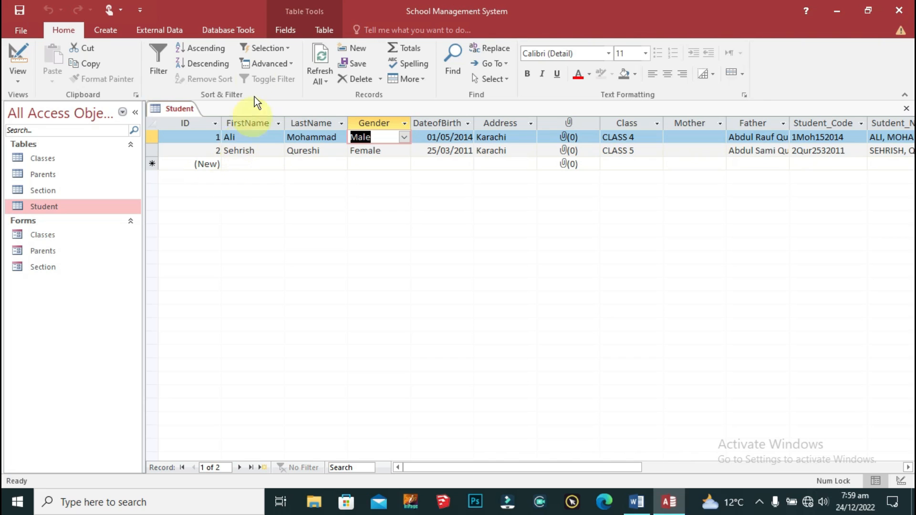
right_click(185, 108)
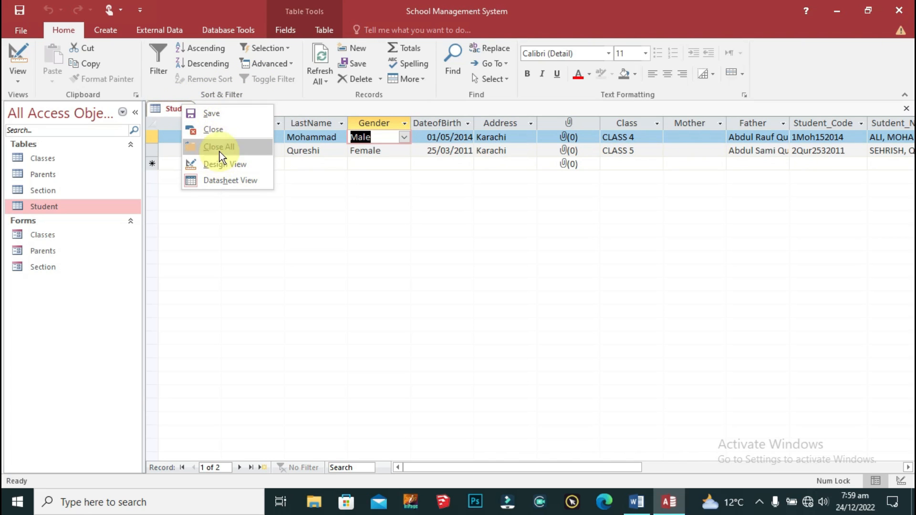
left_click(215, 110)
right_click(181, 110)
left_click(217, 137)
left_click(109, 30)
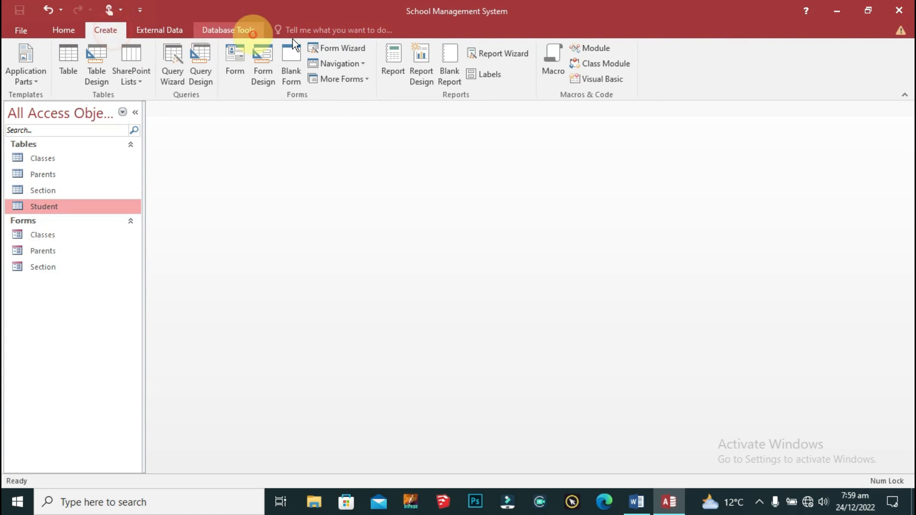
Step: Start a new query design with the Student table added
left_click(199, 54)
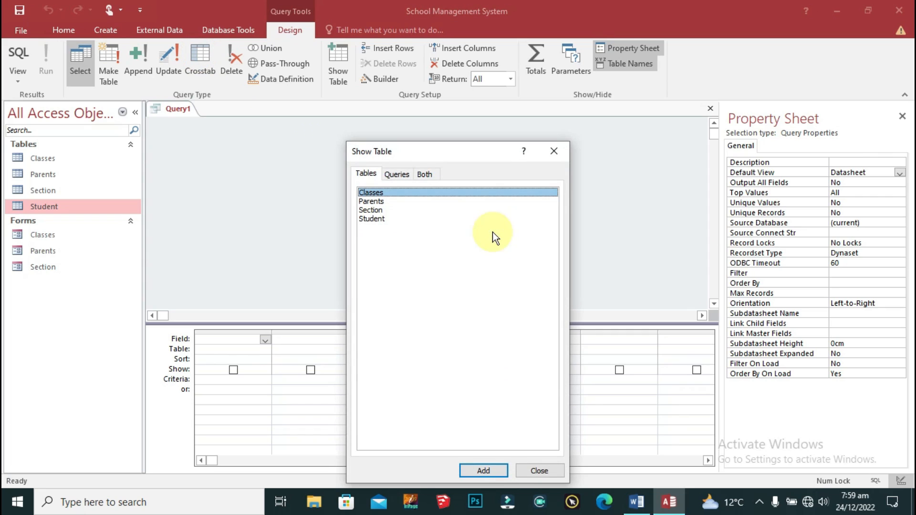
left_click(395, 220)
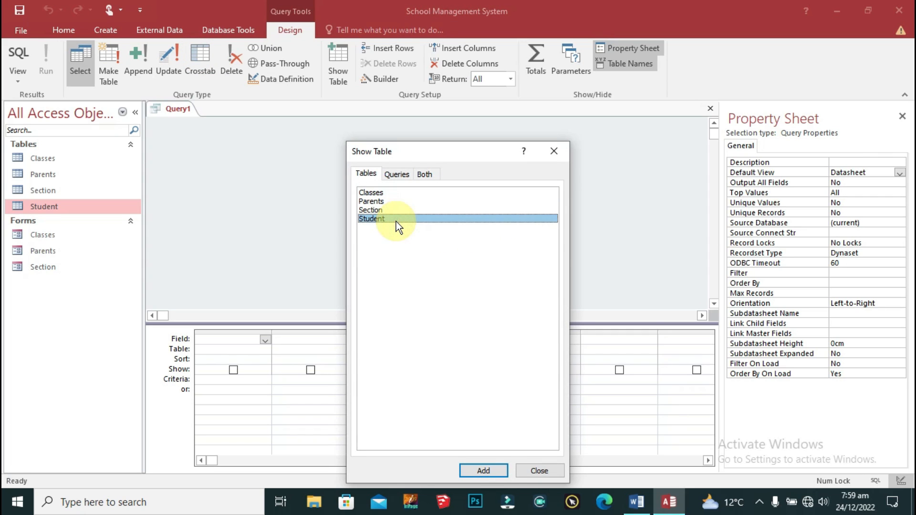
double_click(396, 221)
left_click_drag(430, 151, 643, 106)
left_click(691, 103)
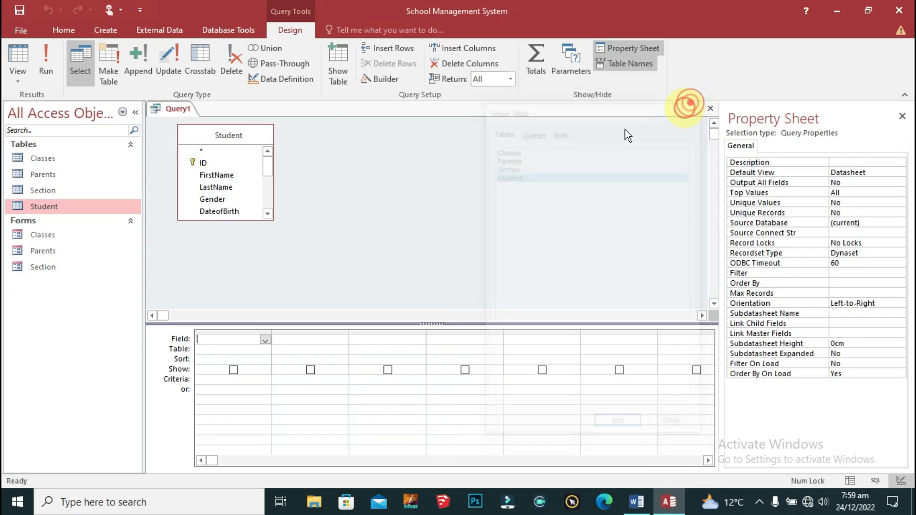
left_click_drag(223, 132, 355, 132)
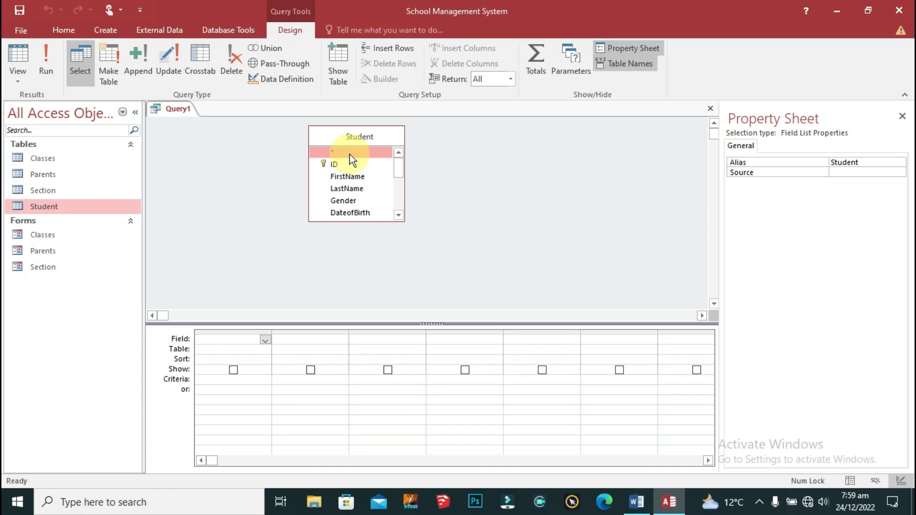
Step: Add Student.* and a hidden DateofBirth column to the query grid
double_click(365, 154)
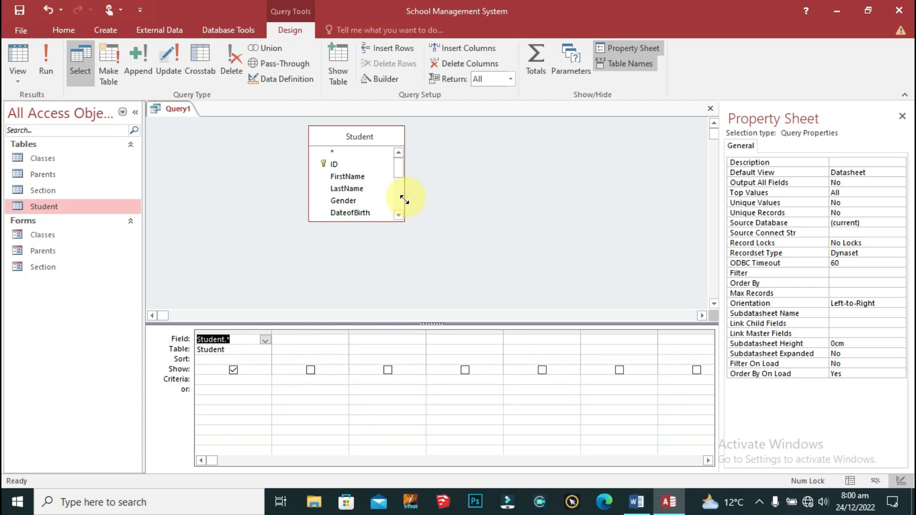
double_click(352, 214)
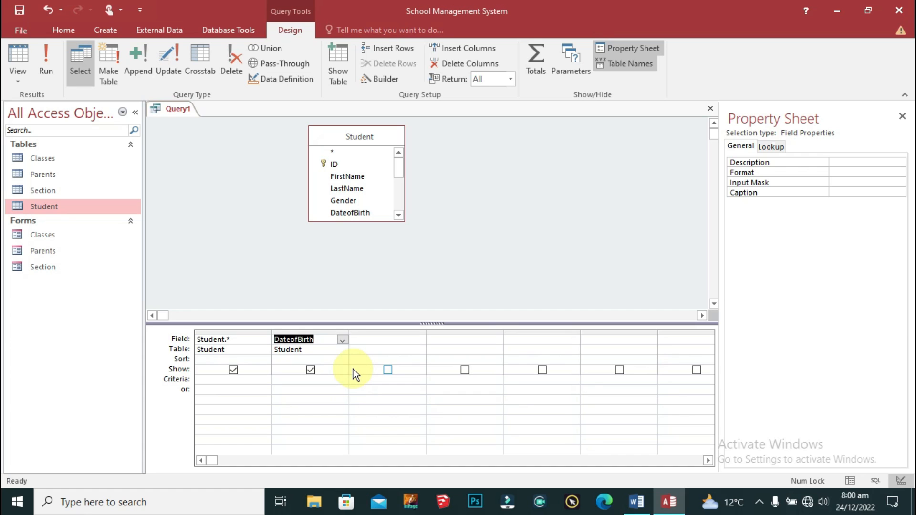
left_click(310, 370)
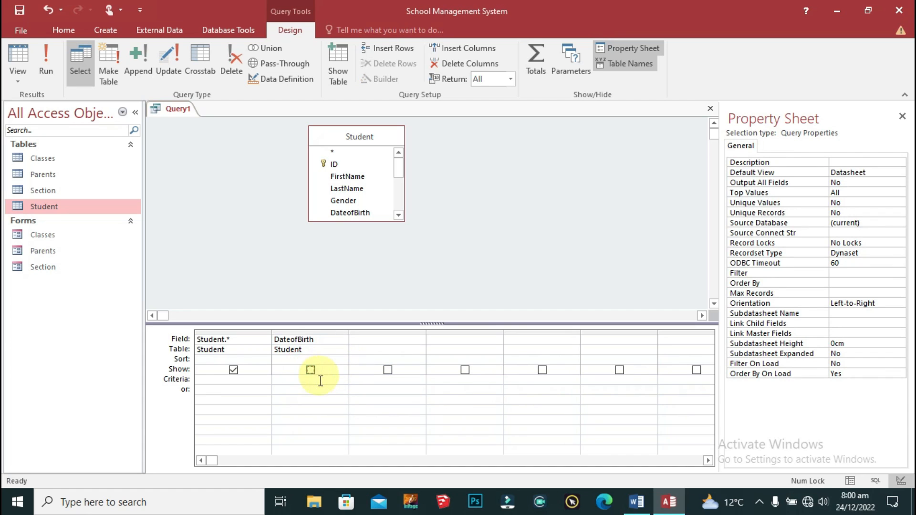
left_click(384, 341)
Step: Build the third column as Age: DateDiff("m",[birthdate],Date())
right_click(385, 341)
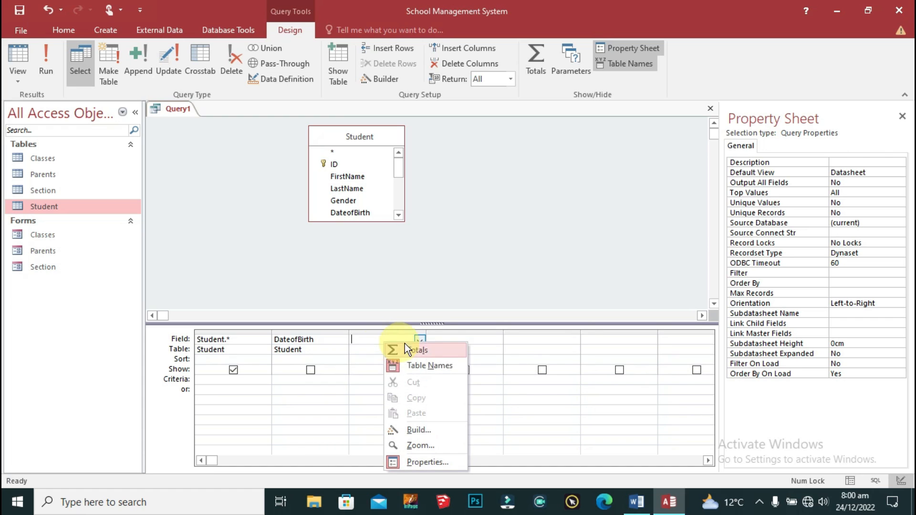
left_click(436, 430)
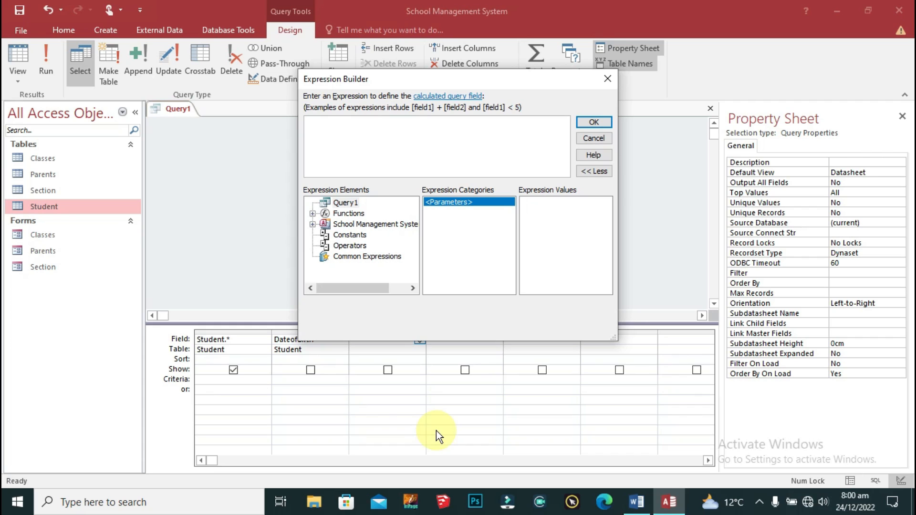
left_click(336, 124)
type("Age:")
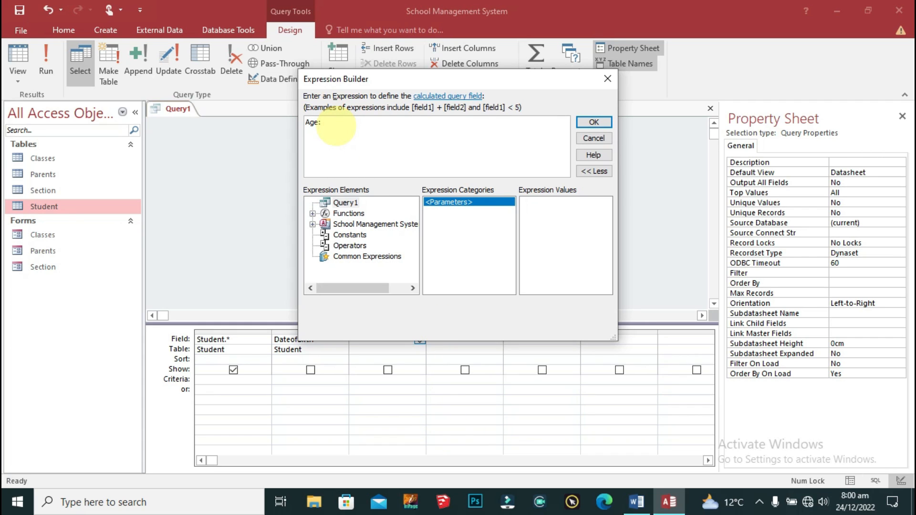
type(" Date")
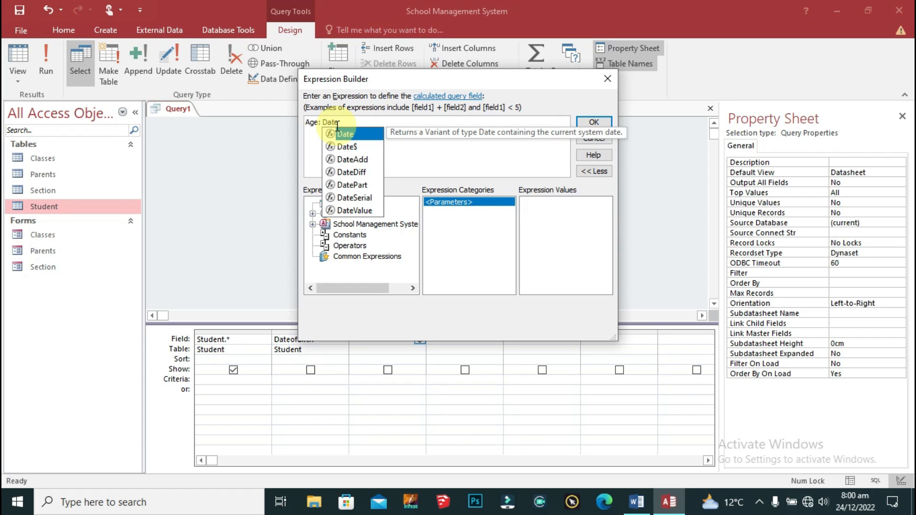
type("Diff(")
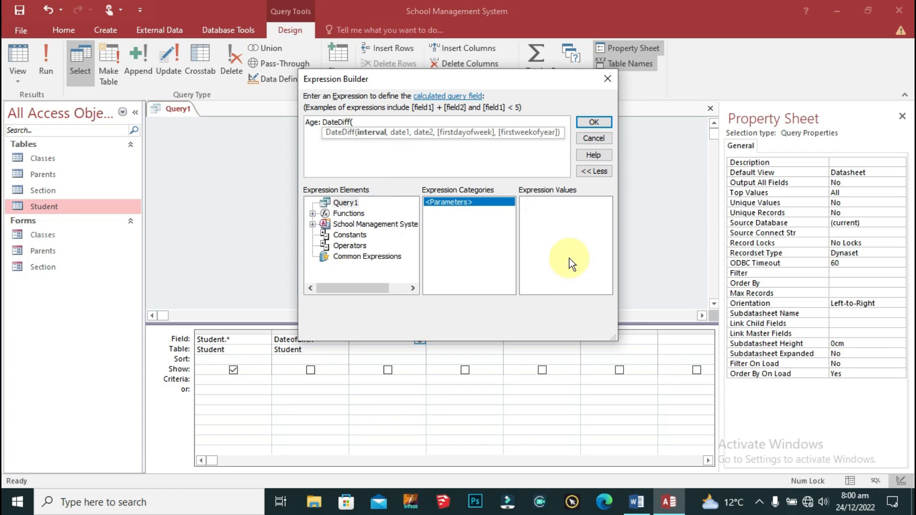
type("\"m\",")
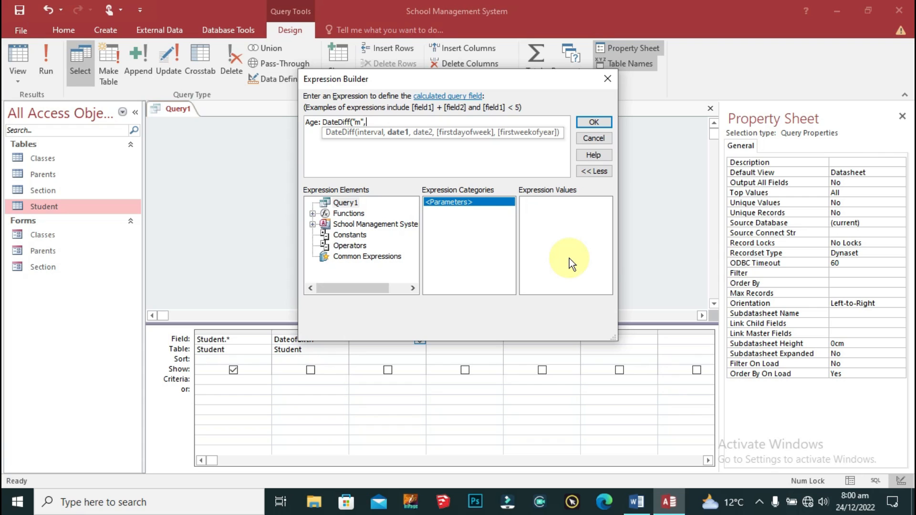
type("[d")
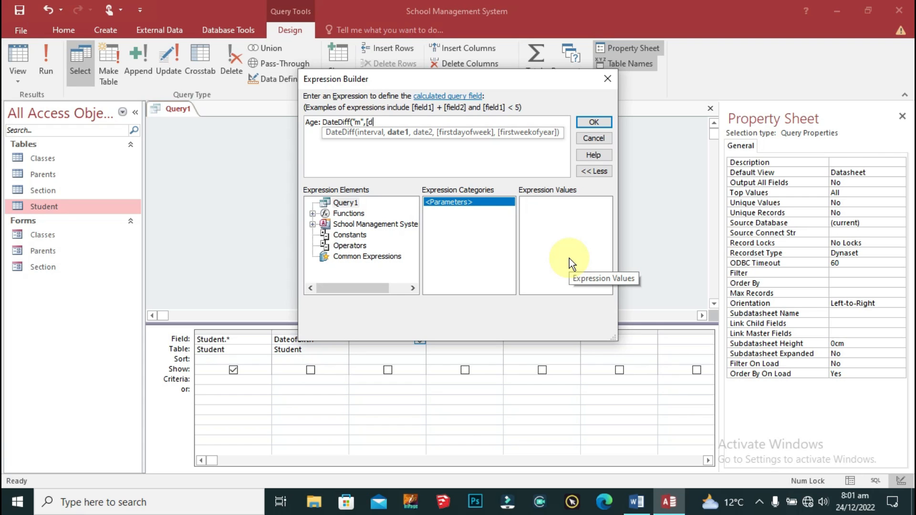
key("BackSpace")
type("b")
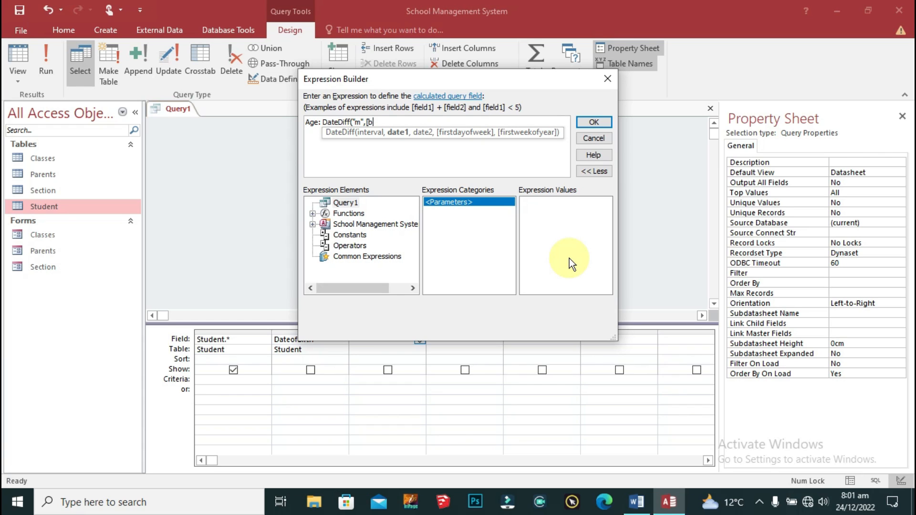
key("BackSpace")
type("date")
type("of")
key("BackSpace")
key("BackSpace")
key("BackSpace")
key("BackSpace")
key("BackSpace")
key("BackSpace")
key("BackSpace")
type("[bri")
key("BackSpace")
key("BackSpace")
type("irthdate],date(")
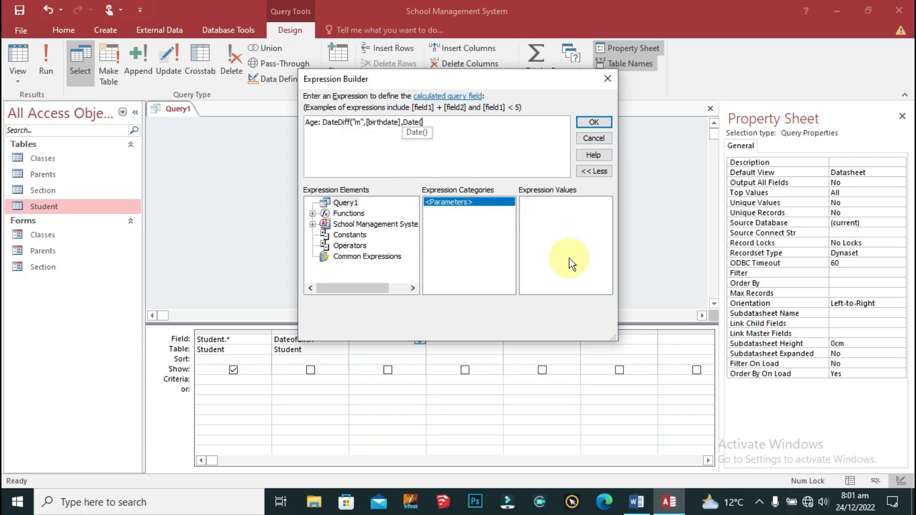
type("))")
left_click_drag(454, 78, 445, 56)
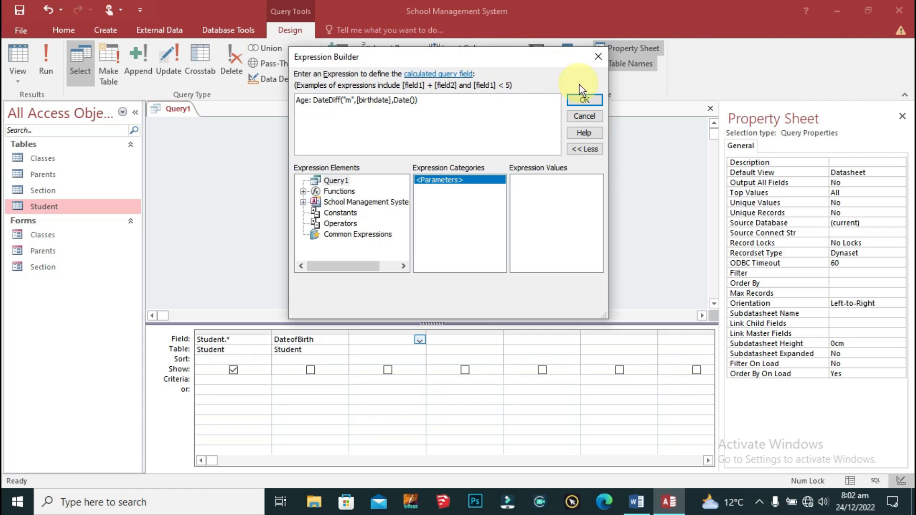
left_click(585, 100)
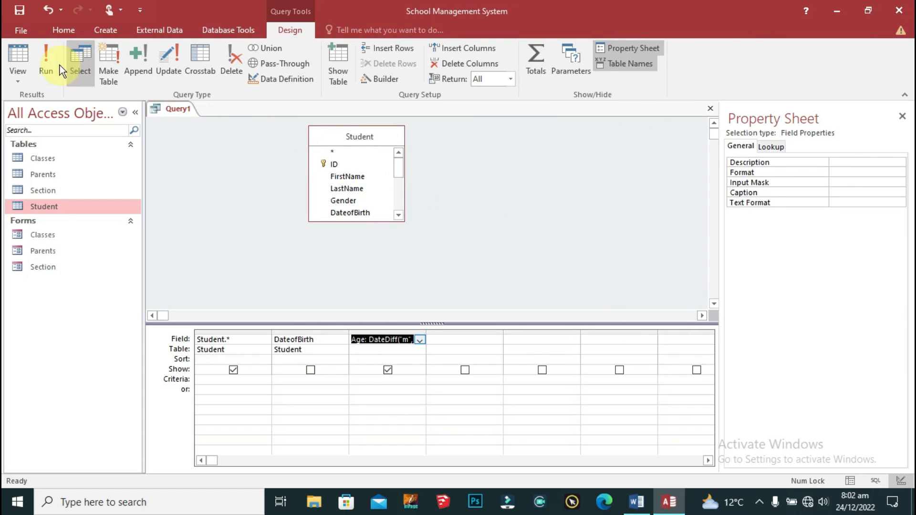
left_click(48, 64)
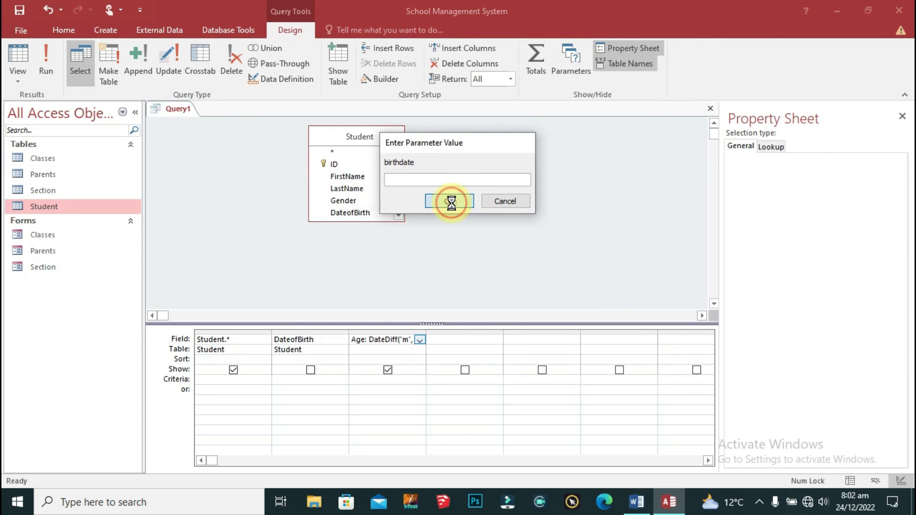
left_click(448, 200)
left_click_drag(632, 468, 580, 459)
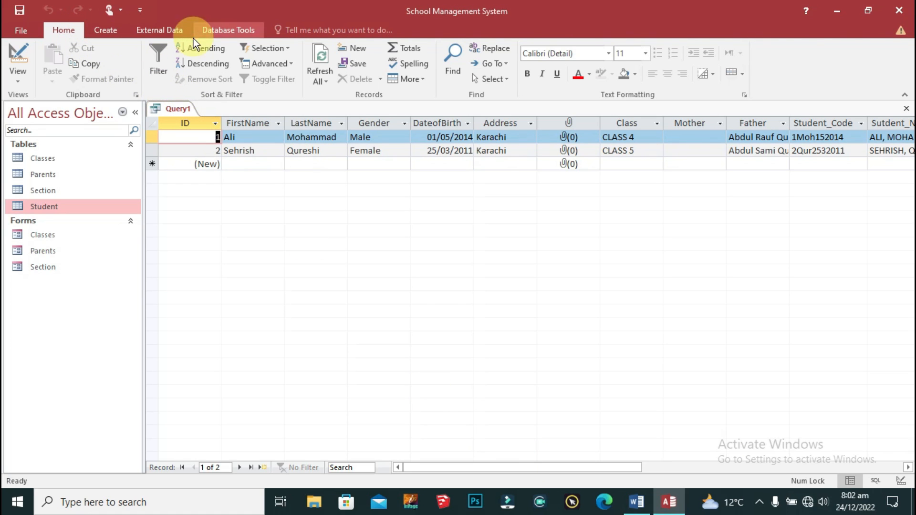
right_click(180, 110)
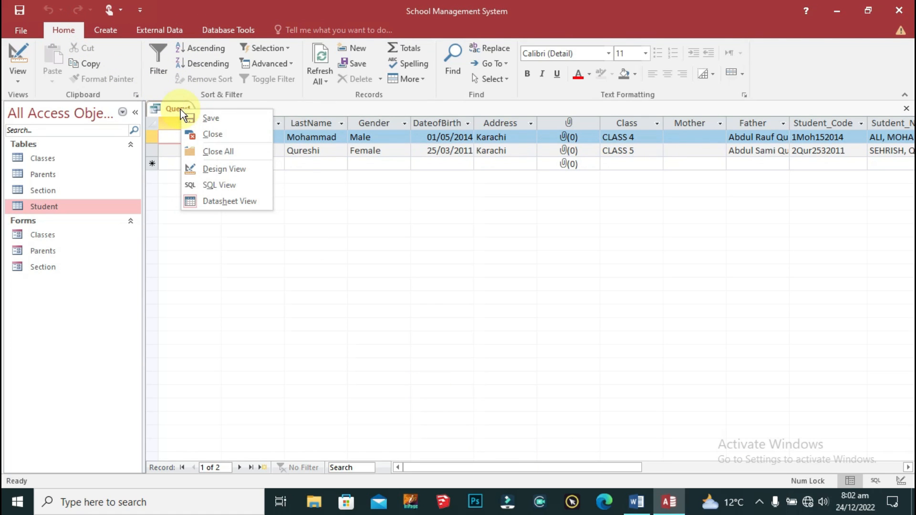
left_click(239, 169)
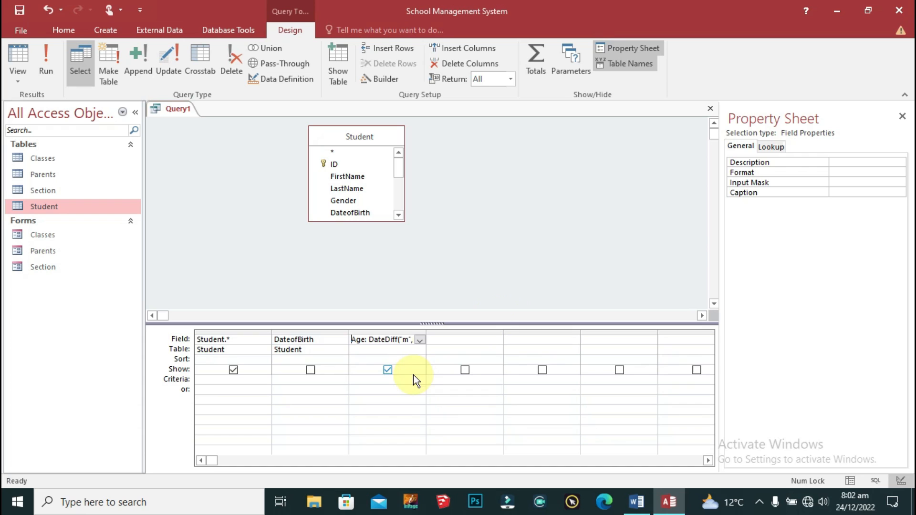
left_click(419, 340)
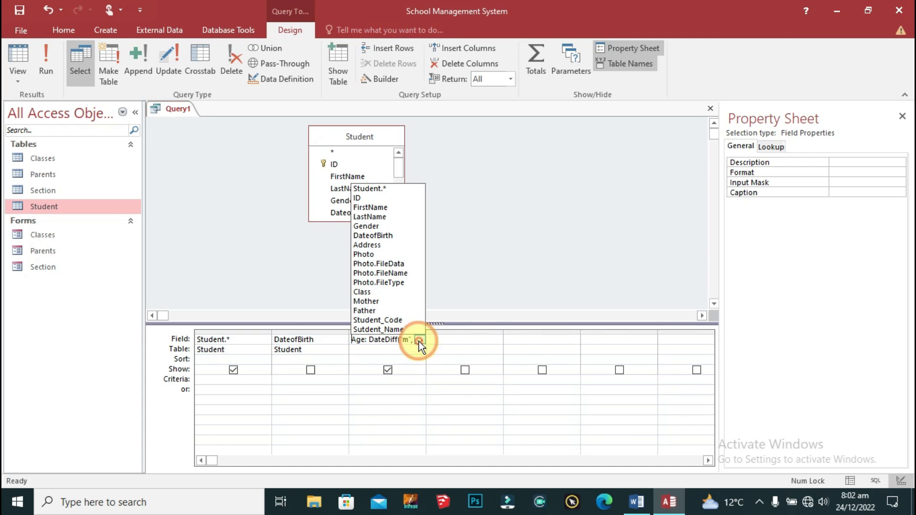
left_click(423, 415)
right_click(372, 338)
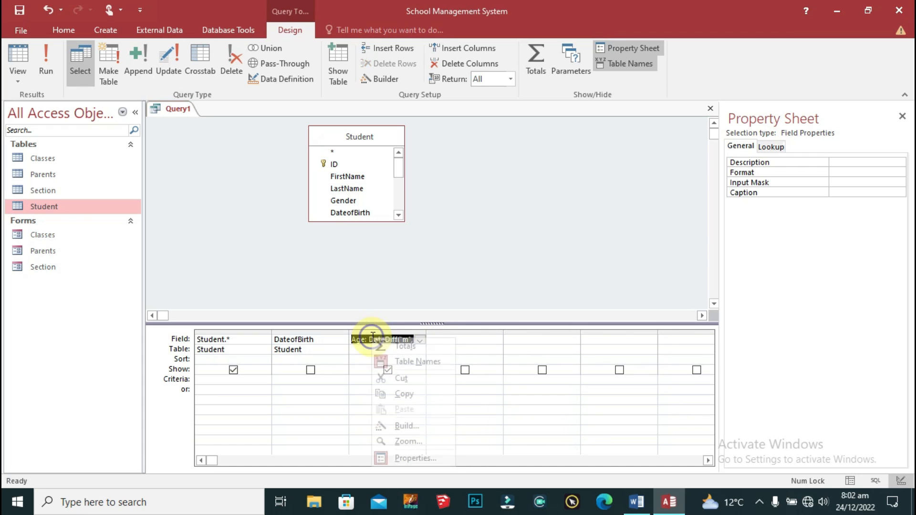
Step: Change the Age expression to (DateDiff("m",[DateofBirth],Date()))/12
left_click(431, 428)
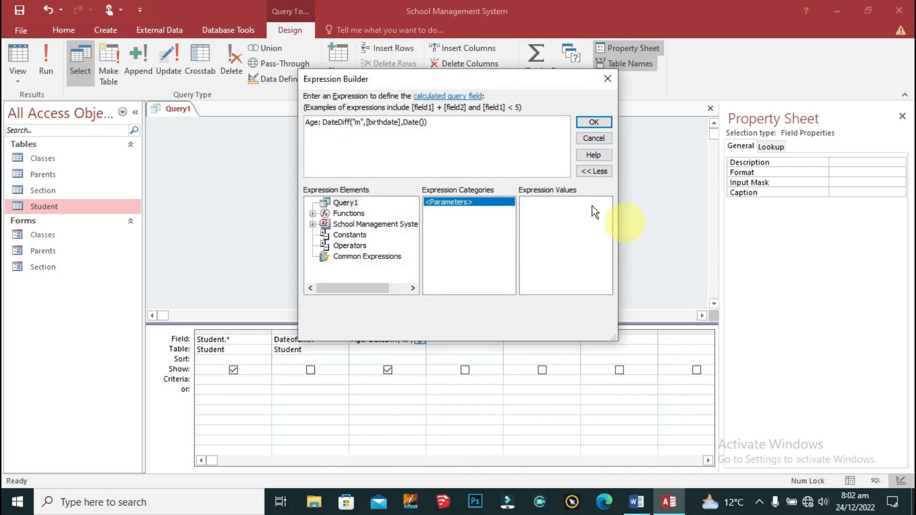
left_click(442, 123)
left_click(399, 122)
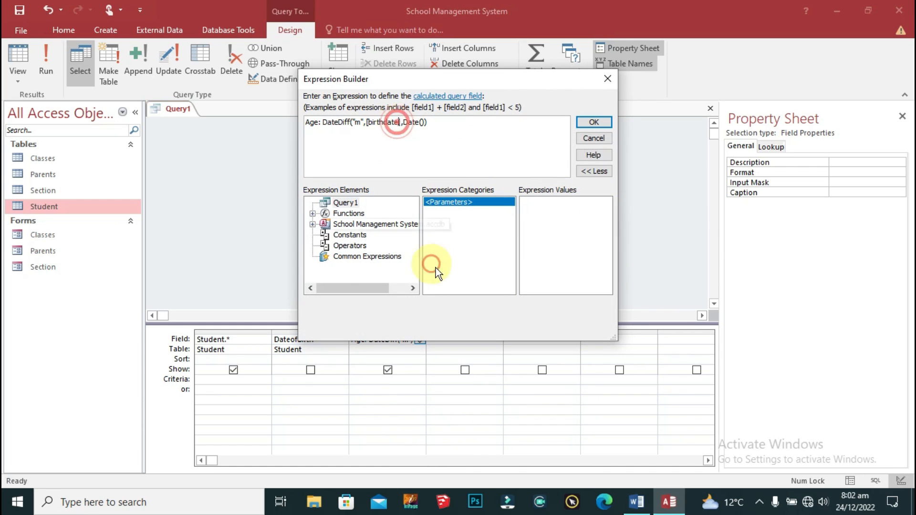
key("BackSpace")
key("BackSpace")
key("BackSpace")
key("BackSpace")
key("BackSpace")
key("BackSpace")
key("BackSpace")
key("BackSpace")
key("BackSpace")
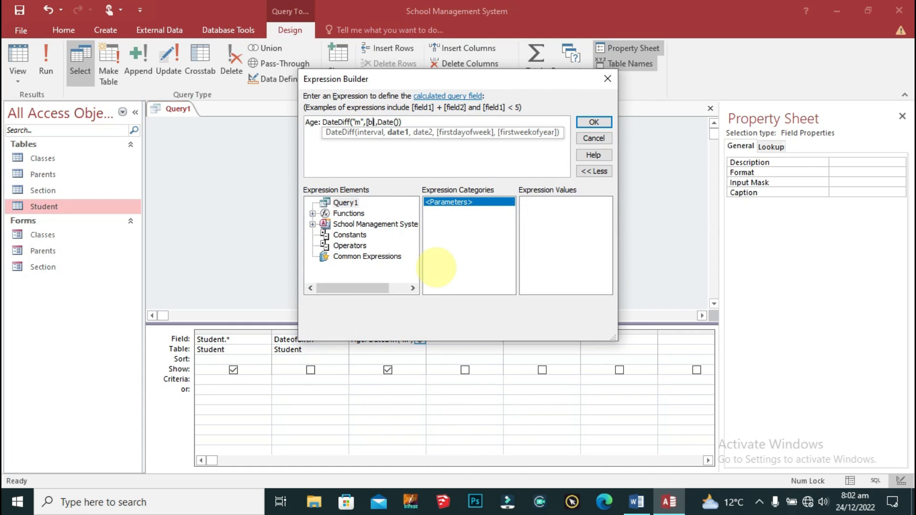
type("Date")
type("ofBirt")
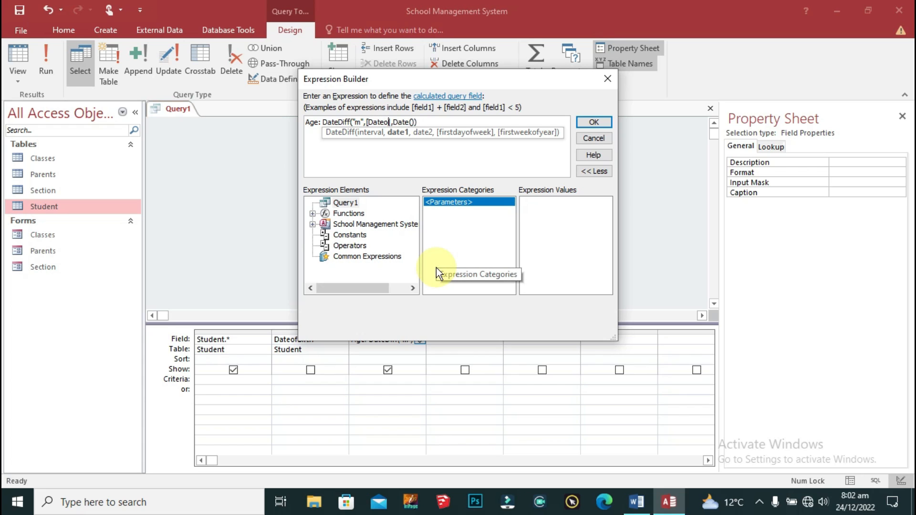
type("h")
left_click(464, 122)
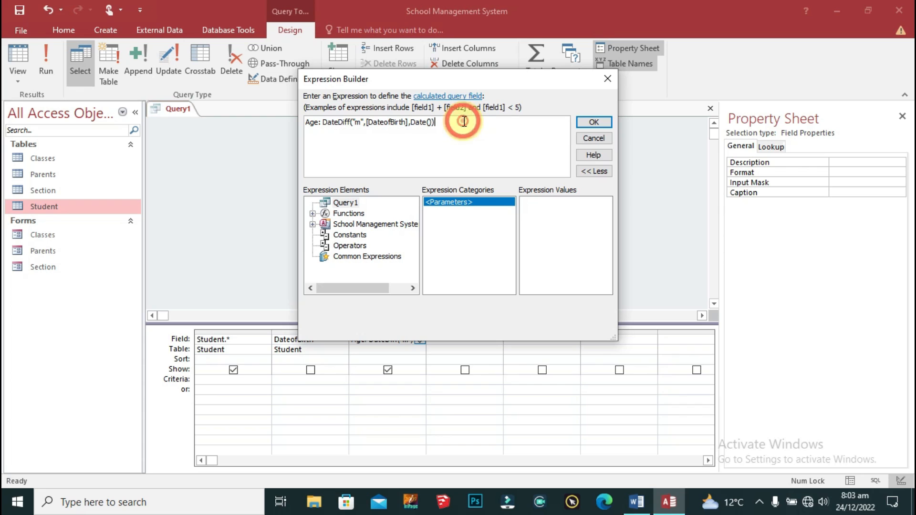
left_click(324, 122)
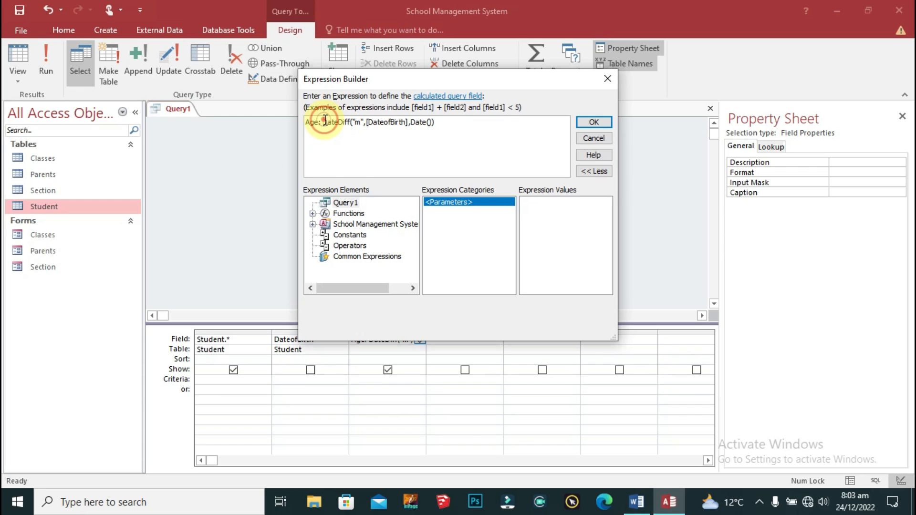
type("(")
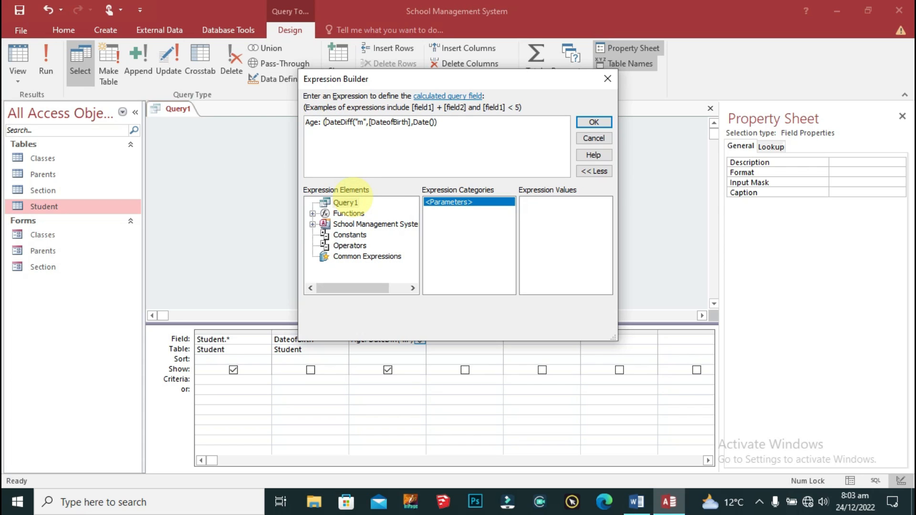
left_click(448, 122)
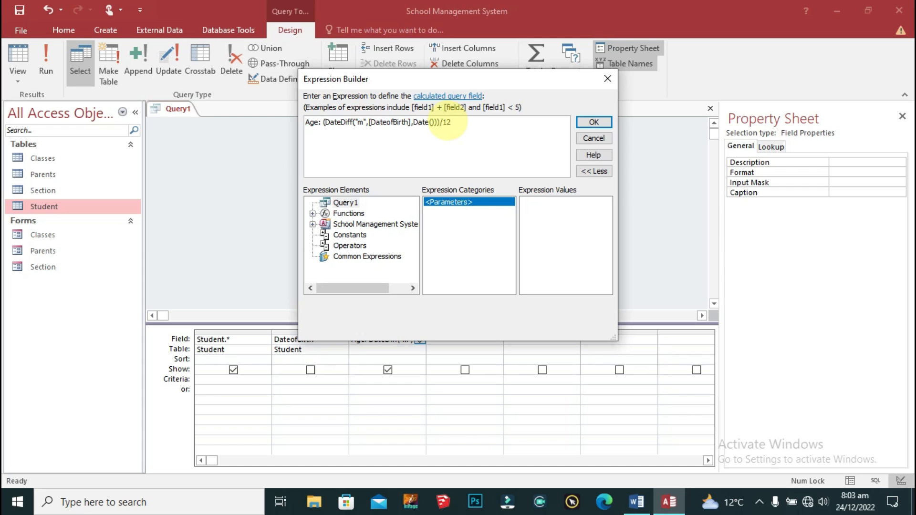
left_click(593, 122)
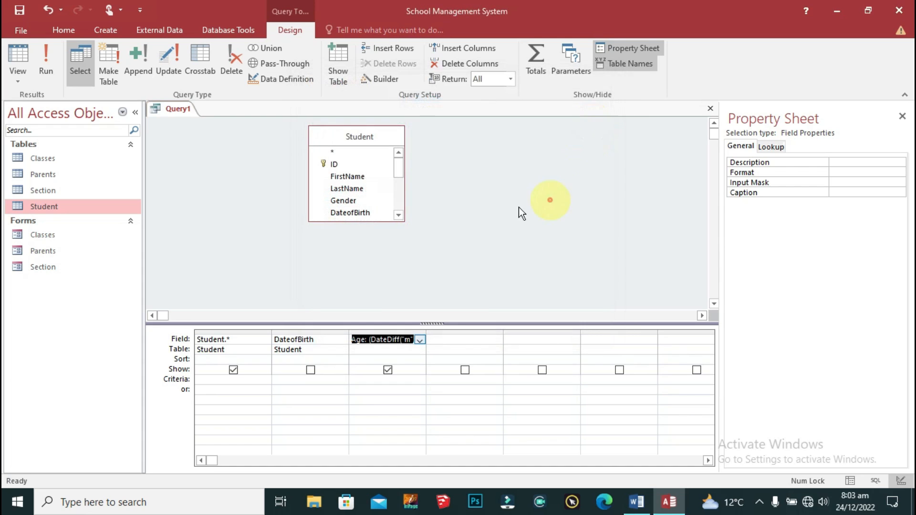
Step: Run the query and inspect the first student's unrounded Age value
left_click(45, 62)
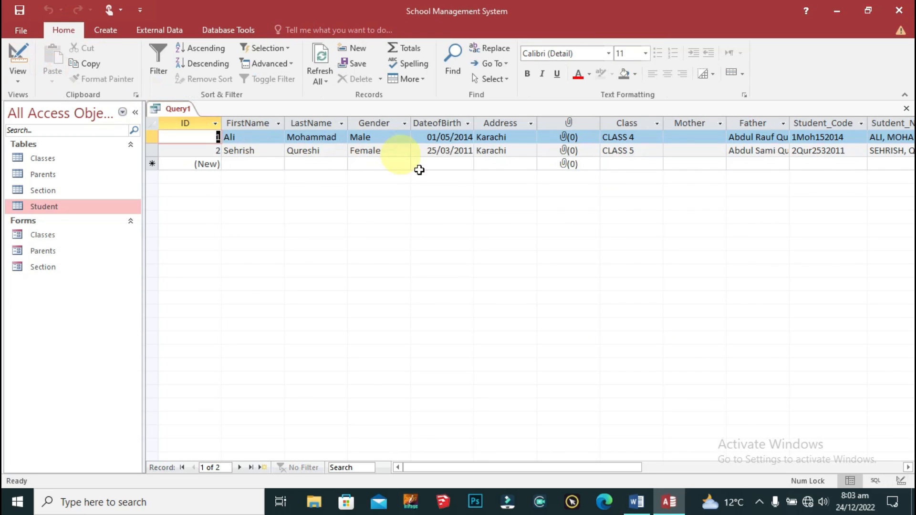
left_click_drag(605, 469, 713, 467)
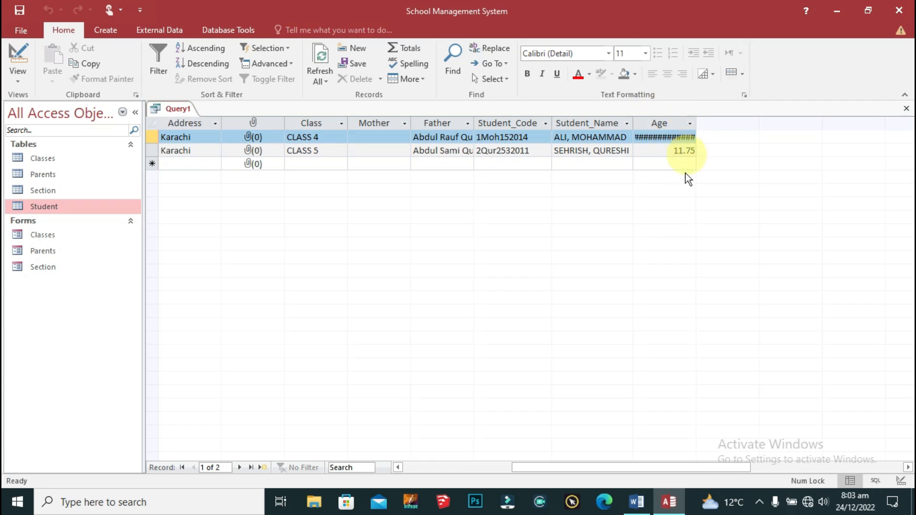
left_click(660, 123)
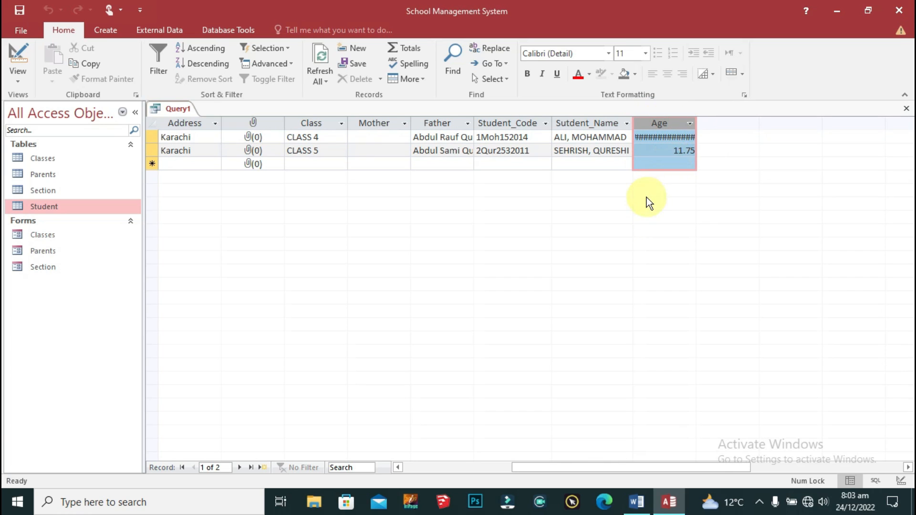
left_click(669, 138)
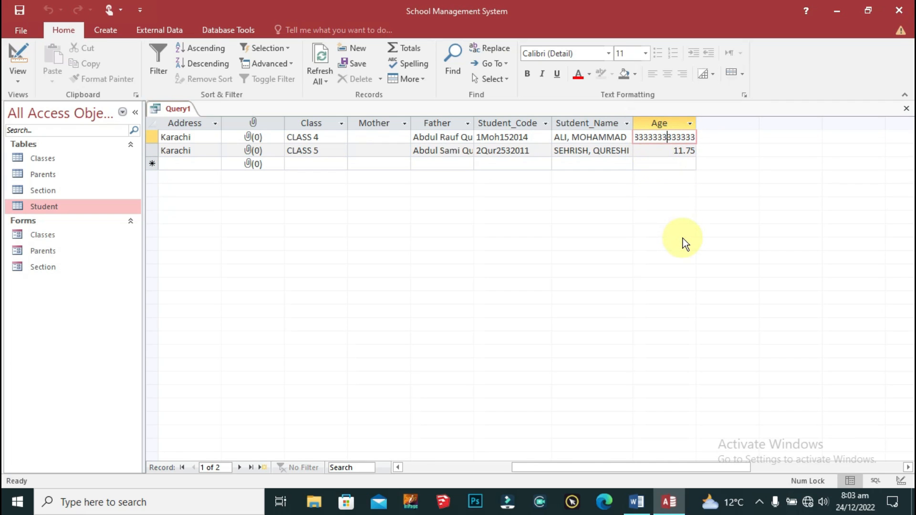
key("Home")
key("Right")
key("Right")
key("Right")
key("Right")
key("Right")
key("Right")
key("Right")
key("Right")
key("Right")
key("Right")
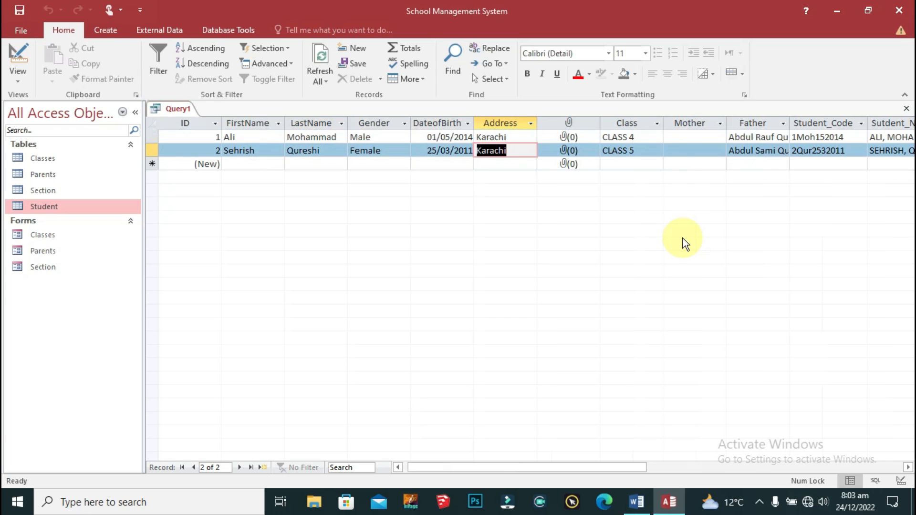
key("Up")
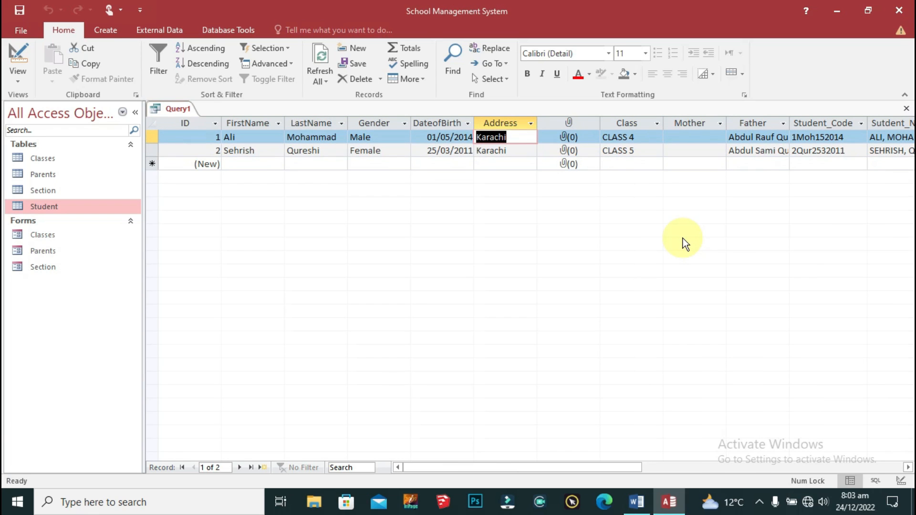
left_click_drag(630, 468, 763, 466)
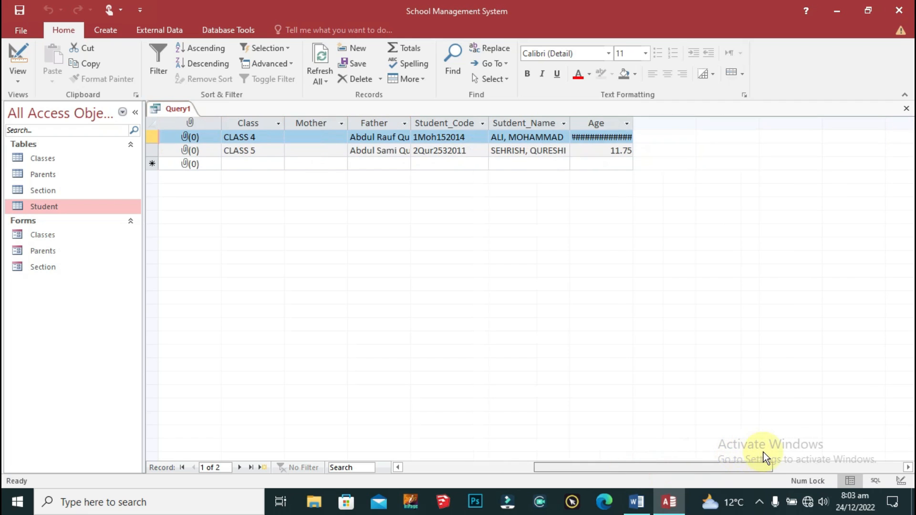
Step: Switch Query1 back to design view
left_click(595, 121)
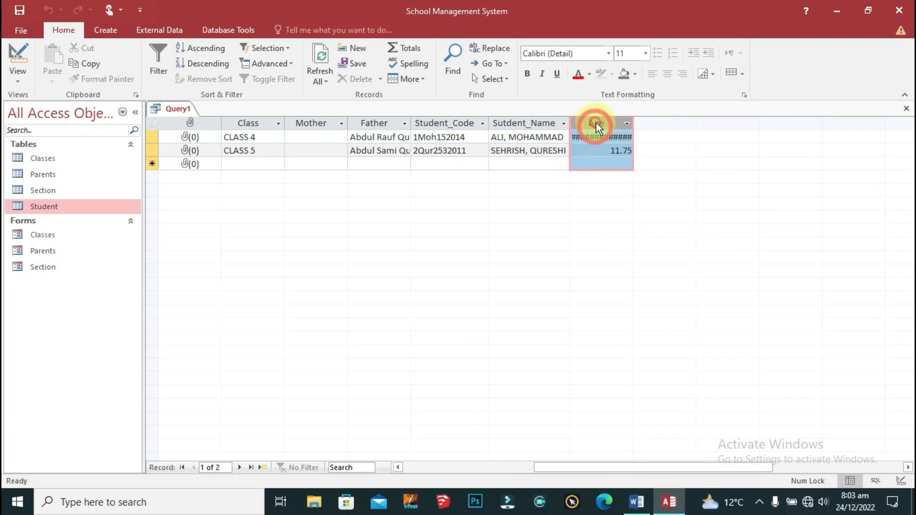
right_click(594, 121)
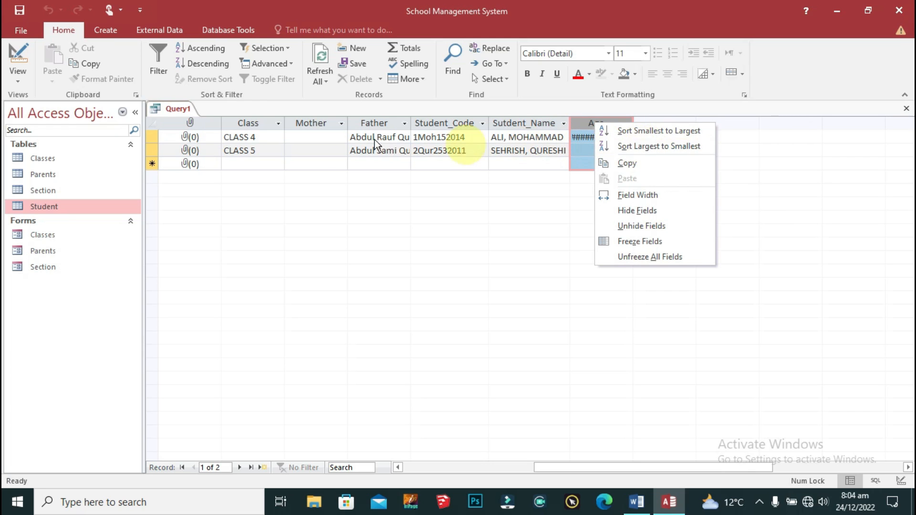
left_click(417, 202)
right_click(169, 104)
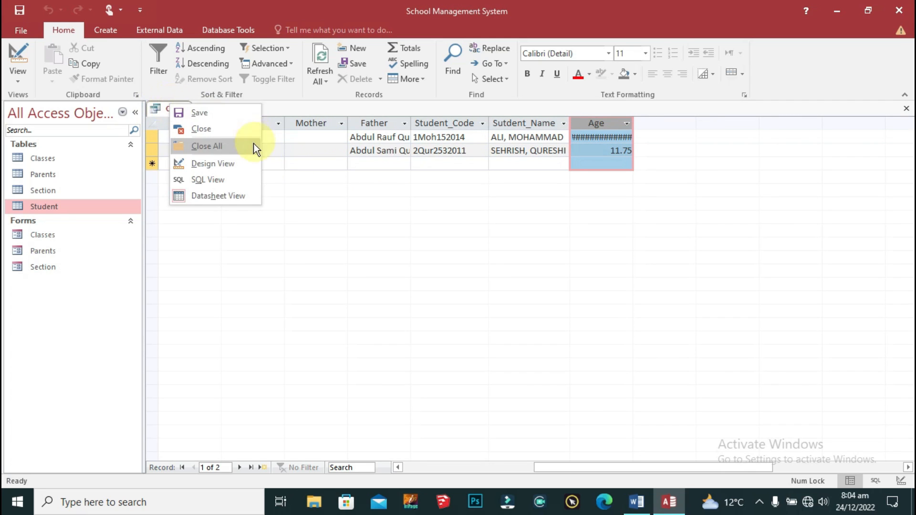
left_click(237, 163)
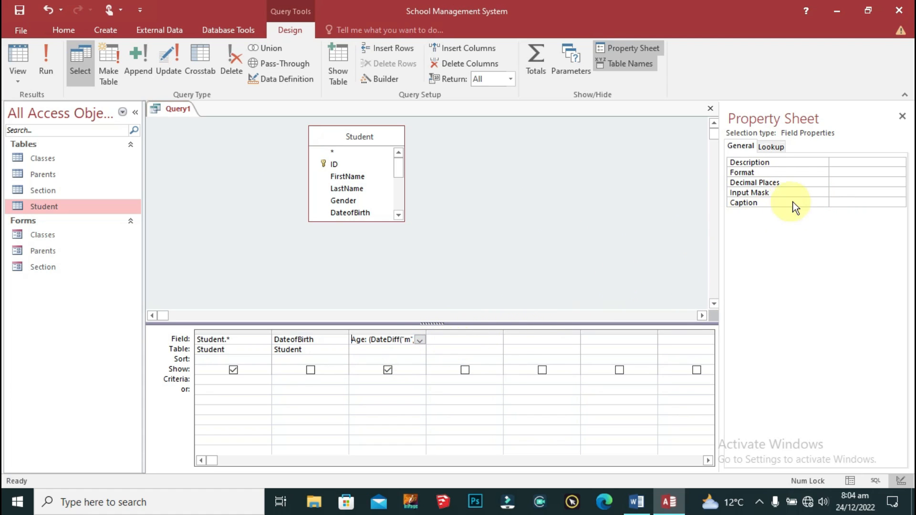
Step: In the Property Sheet, give Query1's Age field Standard format and 2 decimal places
left_click(830, 173)
left_click(896, 172)
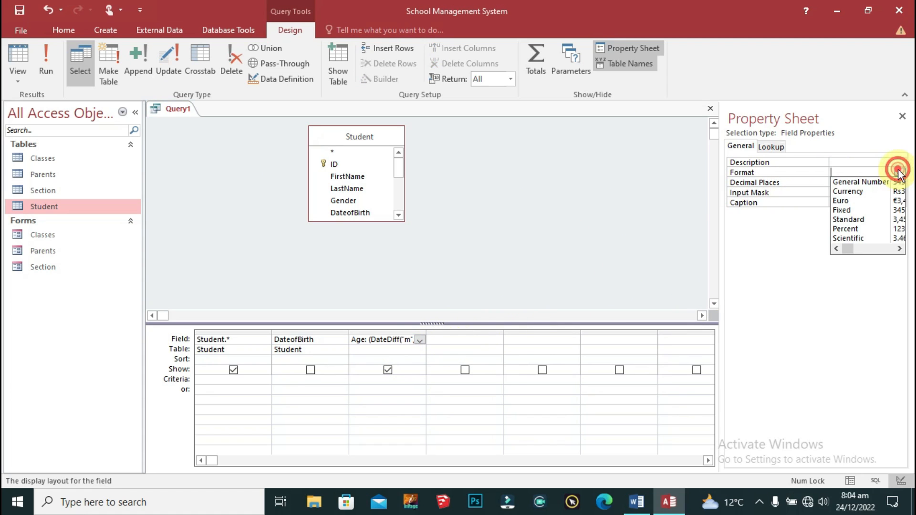
left_click(857, 218)
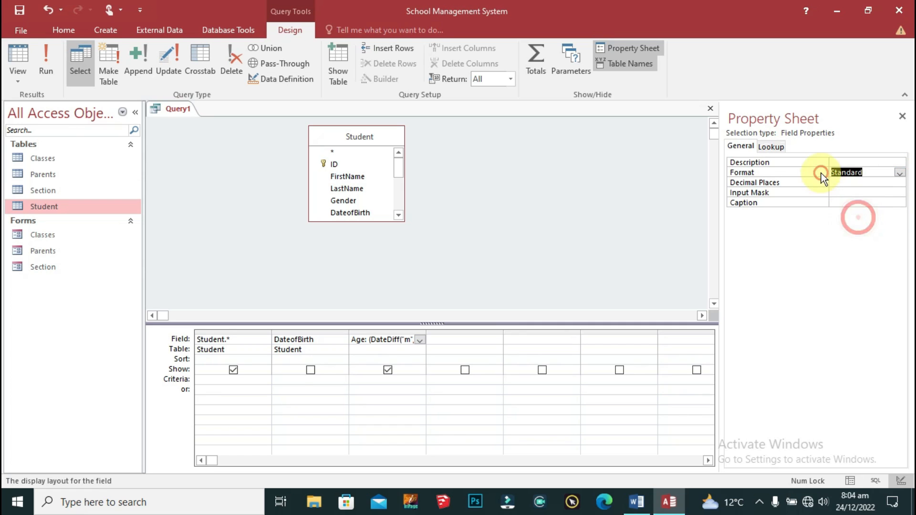
left_click(846, 183)
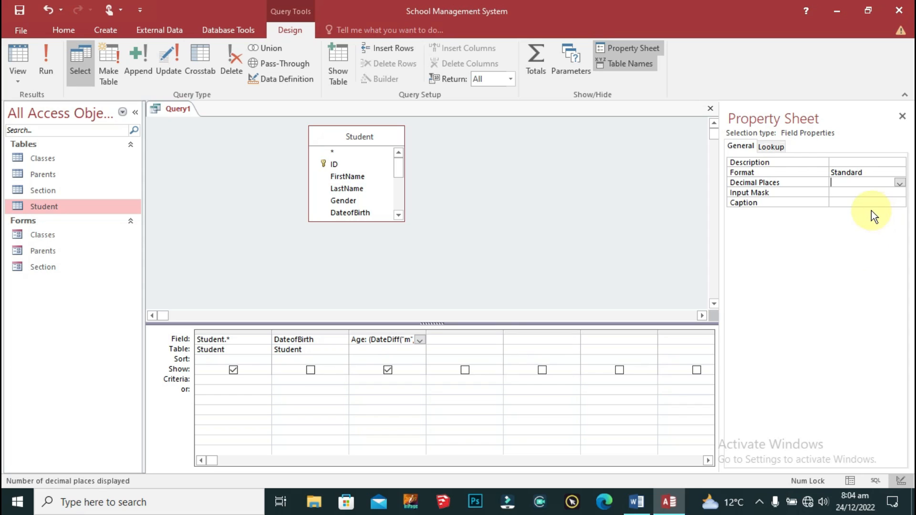
left_click(899, 183)
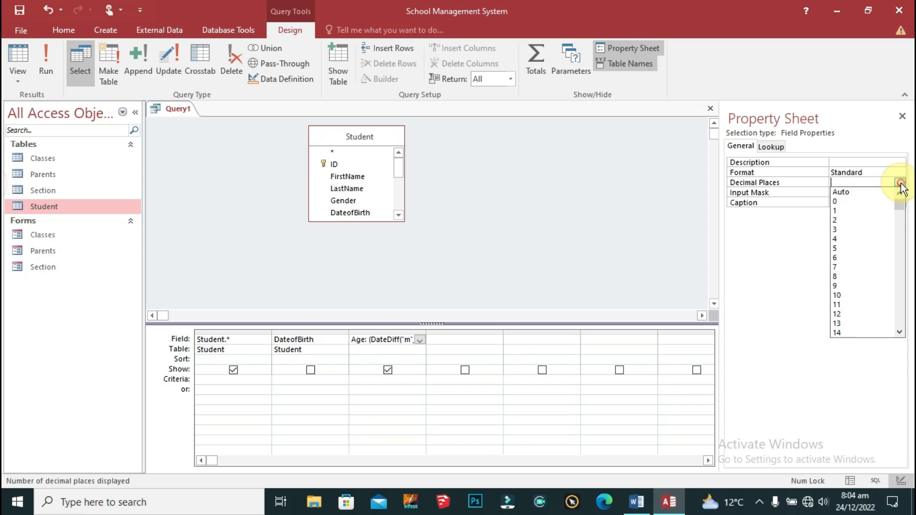
left_click(842, 220)
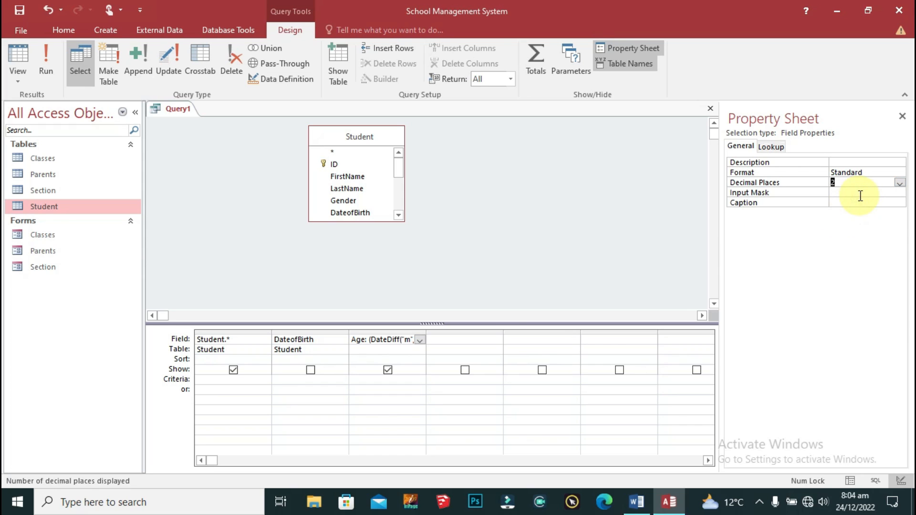
left_click(900, 185)
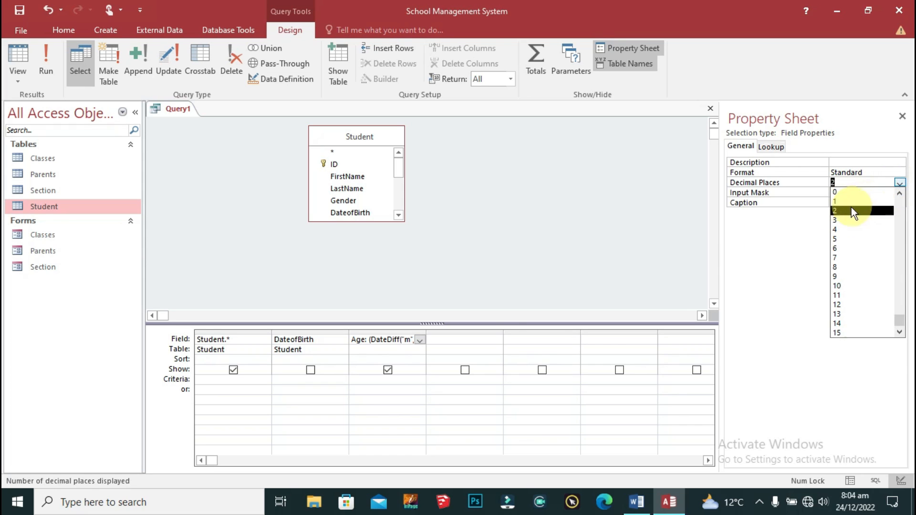
left_click(848, 192)
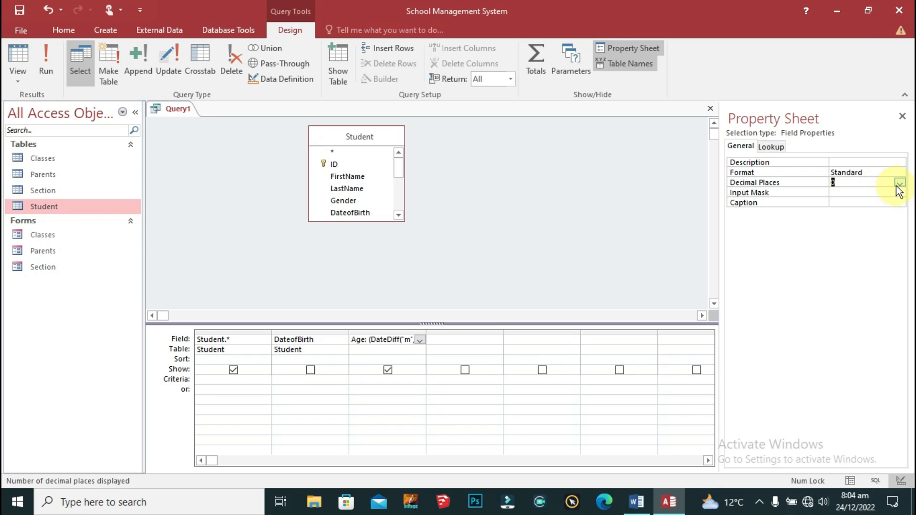
left_click(899, 184)
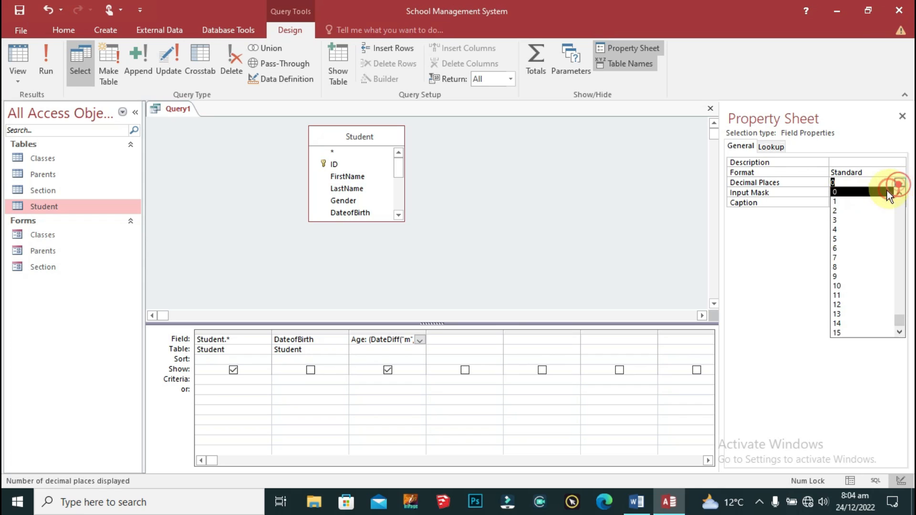
left_click(846, 210)
left_click(859, 191)
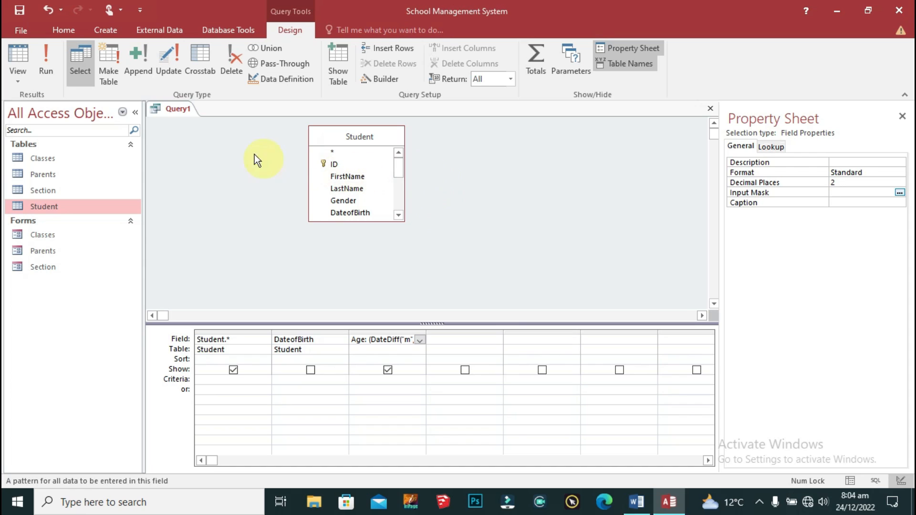
right_click(164, 111)
Step: Save Query1 under the name 'Student Query'
left_click(184, 117)
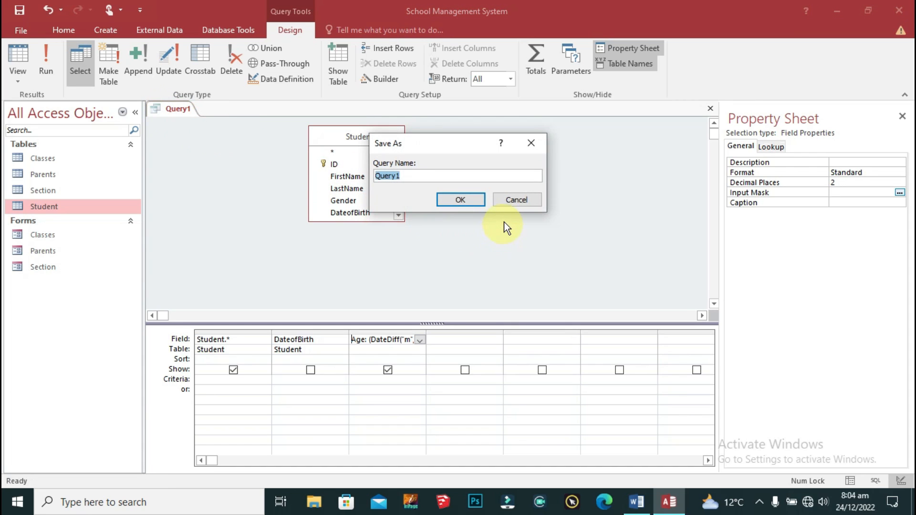
type("St")
key("BackSpace")
key("BackSpace")
key("BackSpace")
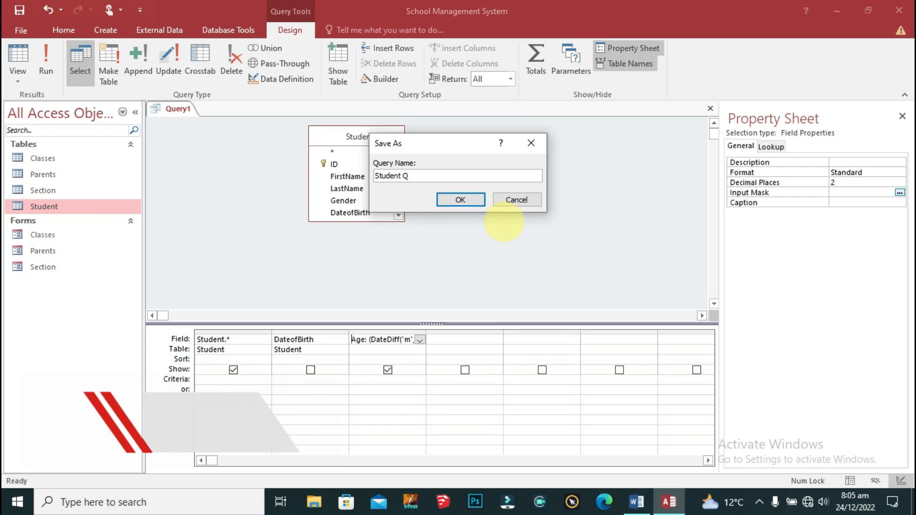
type("Extende")
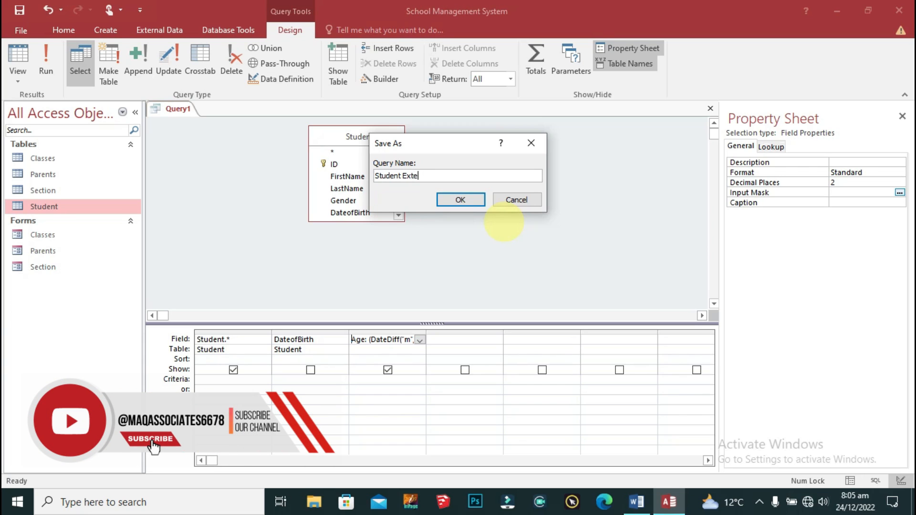
key("BackSpace")
key("BackSpace")
key("BackSpace")
key("BackSpace")
key("BackSpace")
key("BackSpace")
key("BackSpace")
type("Query")
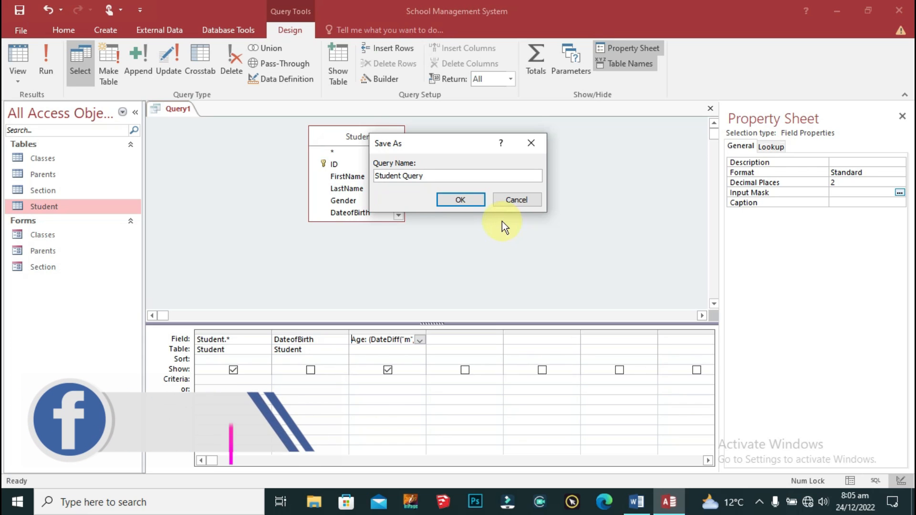
left_click(466, 199)
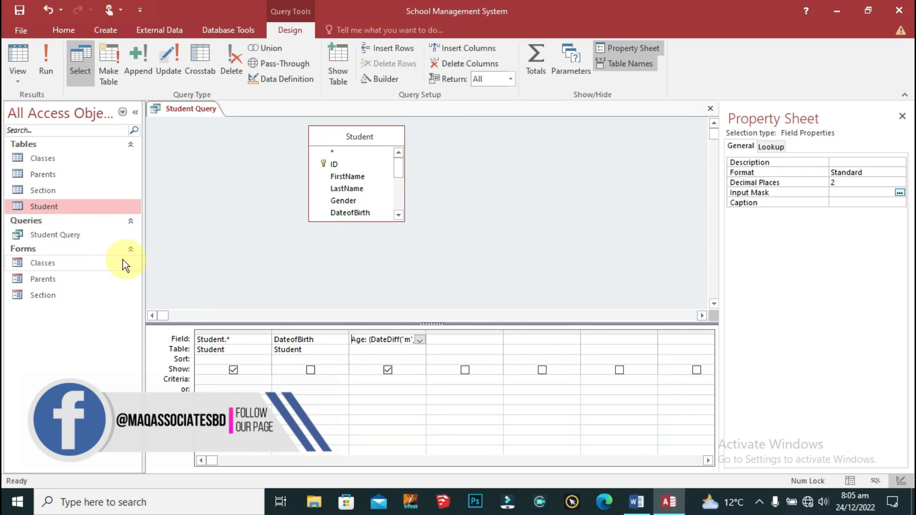
Step: View the query's datasheet to check Age now shows 8.58 and 11.75
left_click(50, 64)
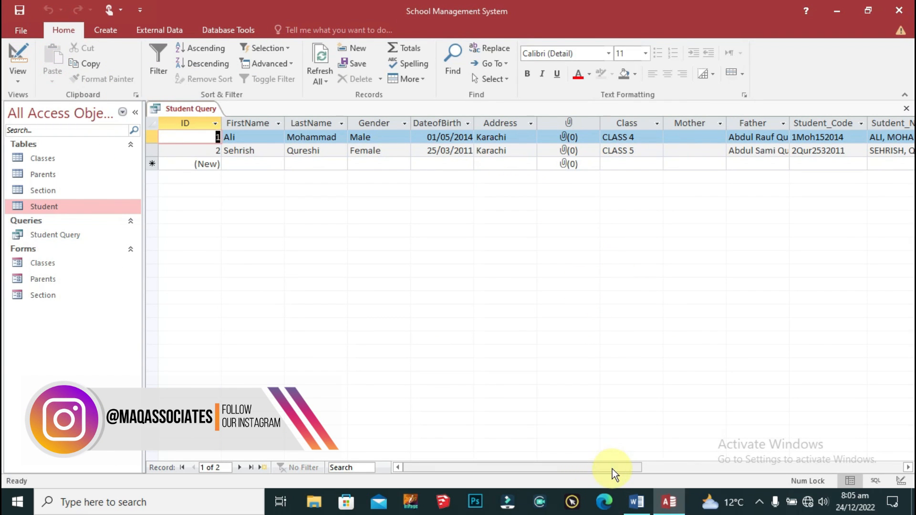
left_click_drag(611, 468, 714, 451)
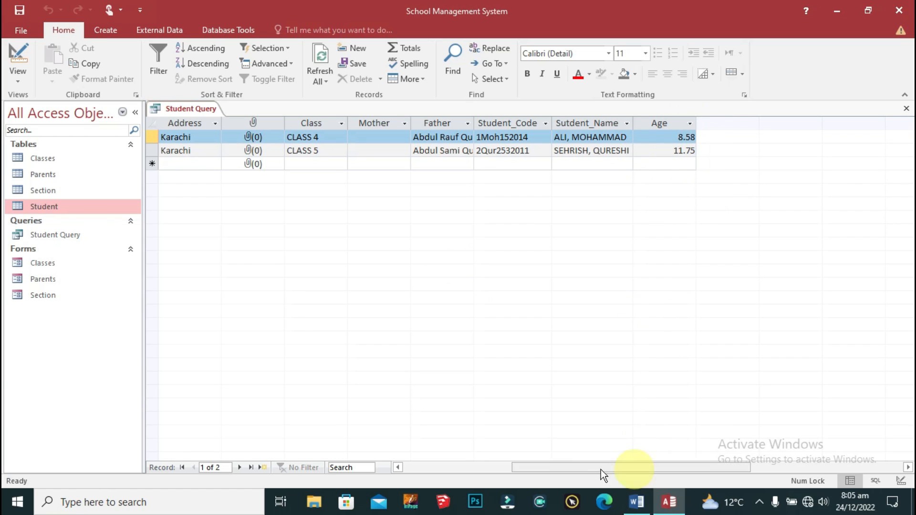
left_click(462, 469)
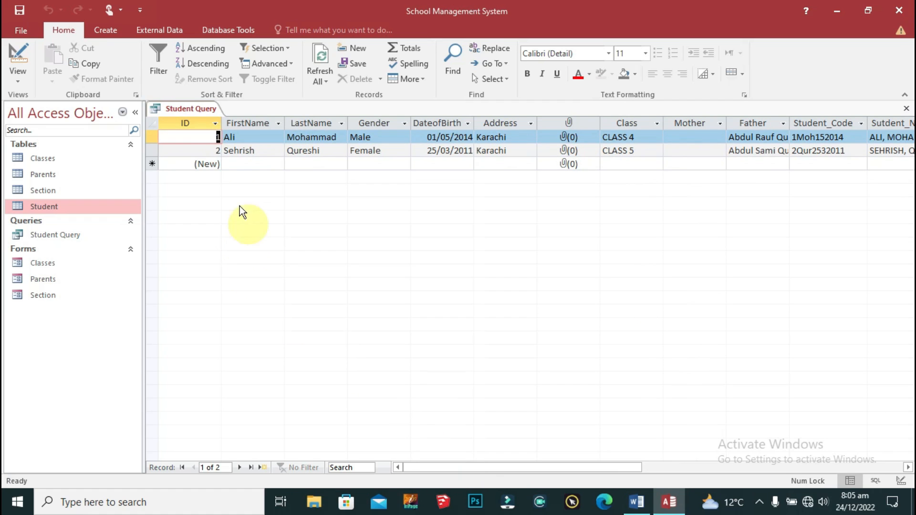
left_click(234, 162)
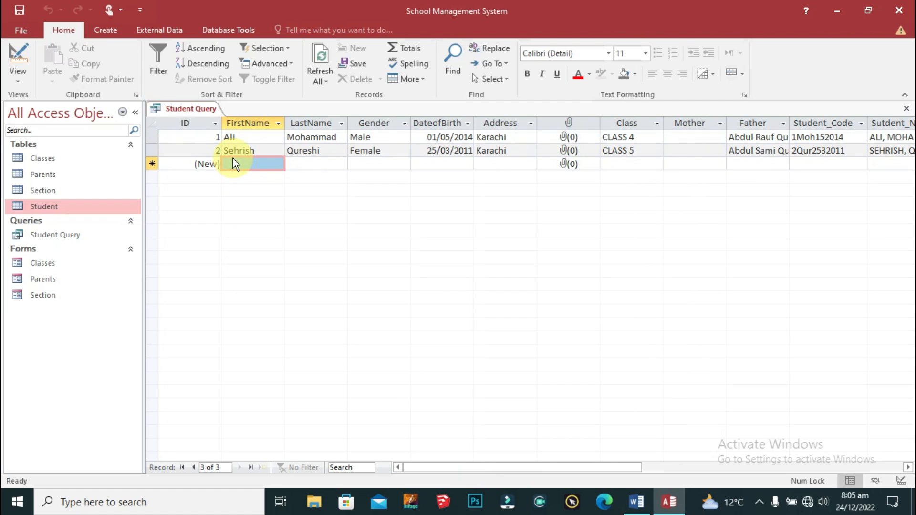
Step: Close all open objects and copy-paste the Parents form with Ctrl+C and Ctrl+V
right_click(200, 110)
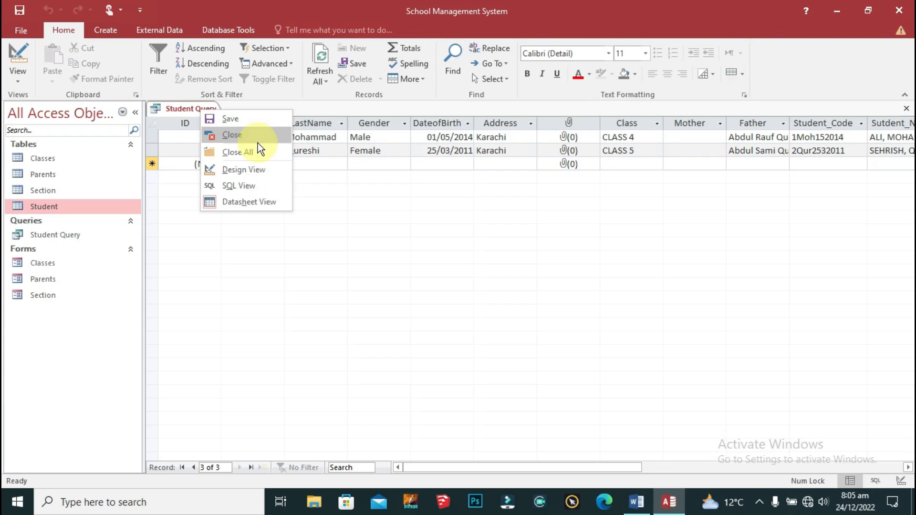
left_click(239, 152)
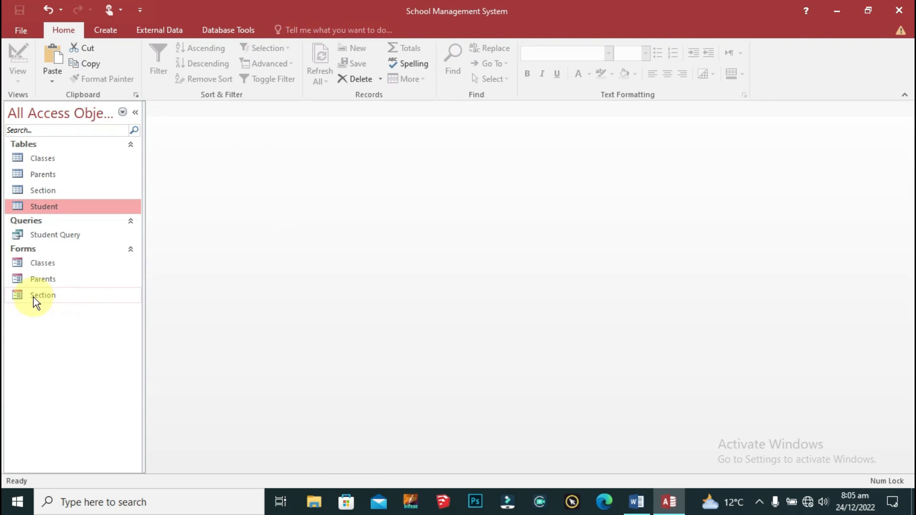
left_click(54, 279)
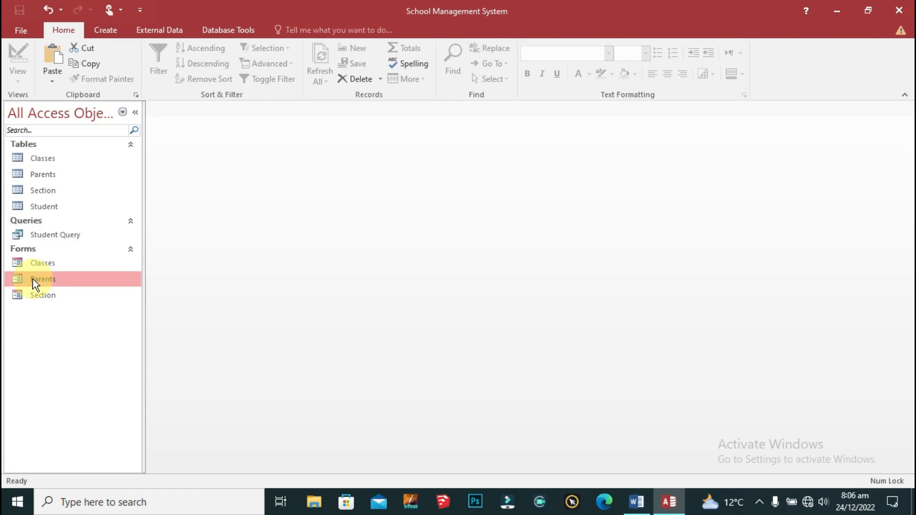
key("ctrl+c")
key("ctrl+v")
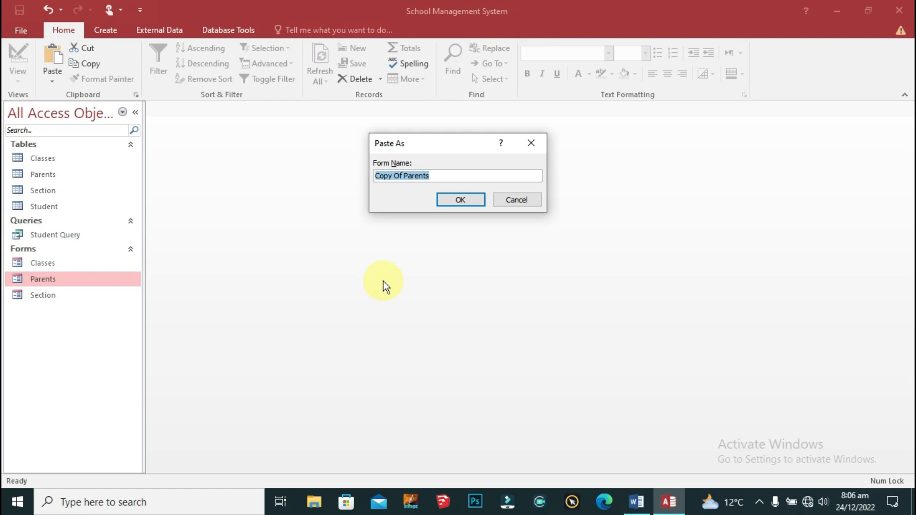
Step: Name the pasted copy 'Student', then open it briefly to preview and close it
type("SA")
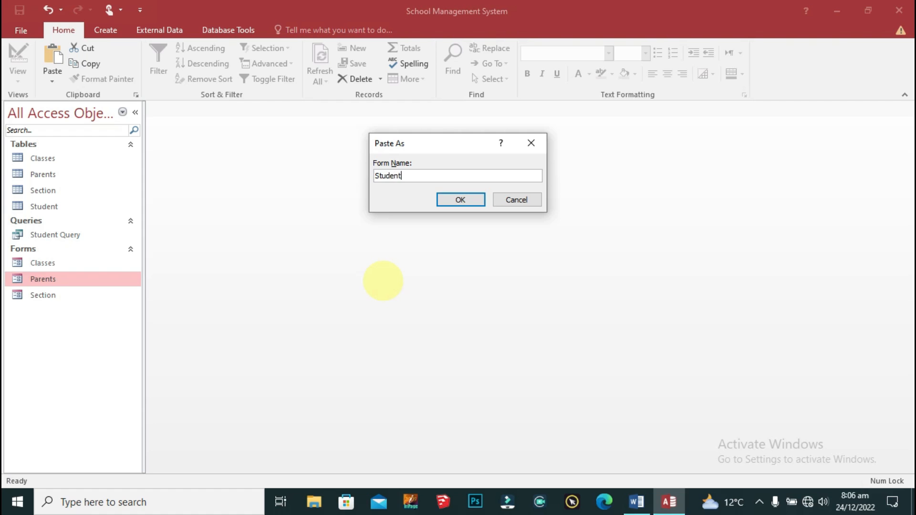
left_click(461, 200)
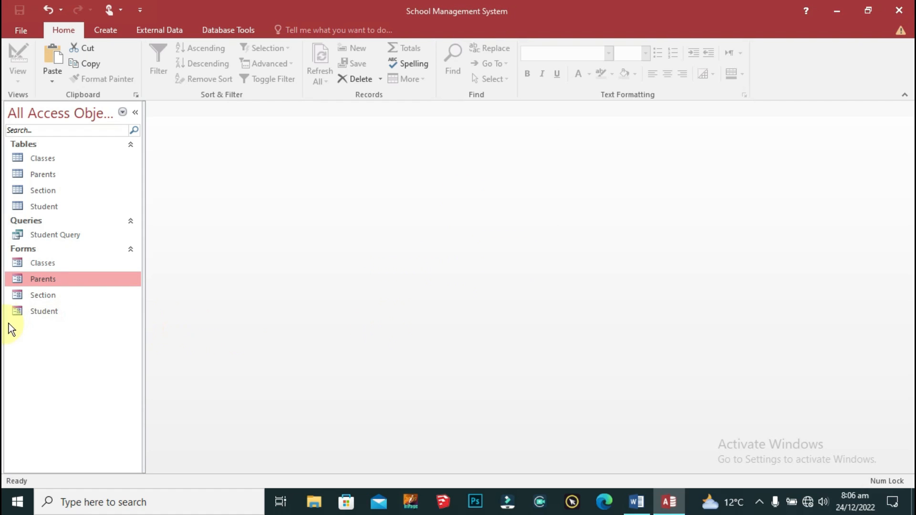
left_click(37, 311)
double_click(39, 310)
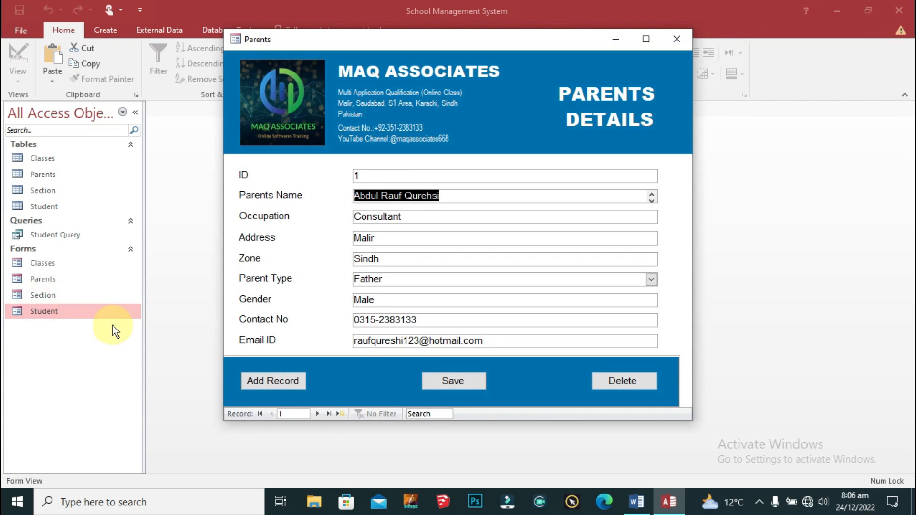
left_click(677, 38)
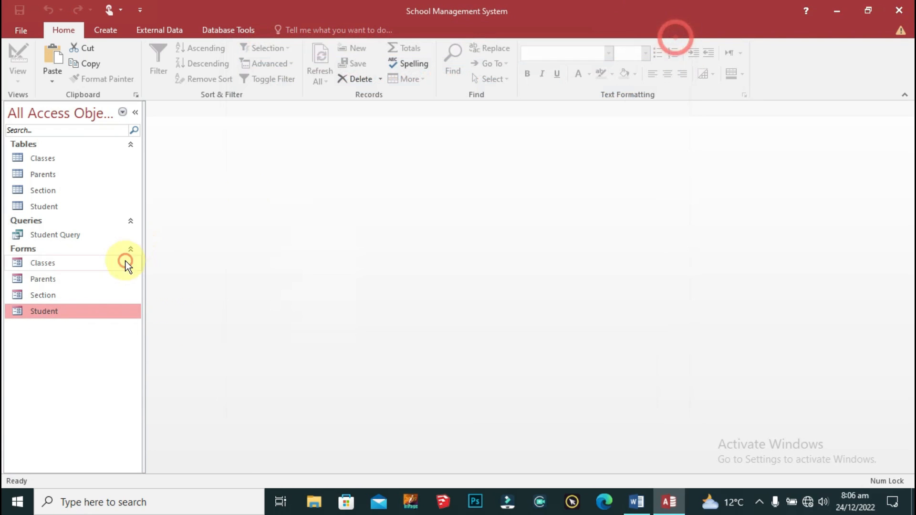
right_click(38, 309)
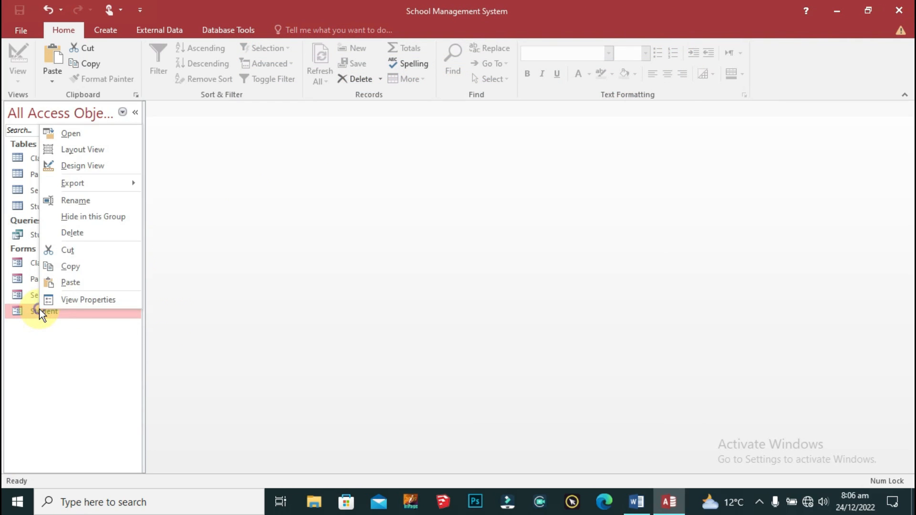
Step: Open the Student form in Design View and rename its PARENTS DETAILS header label to STUDENT DETAILS
left_click(74, 167)
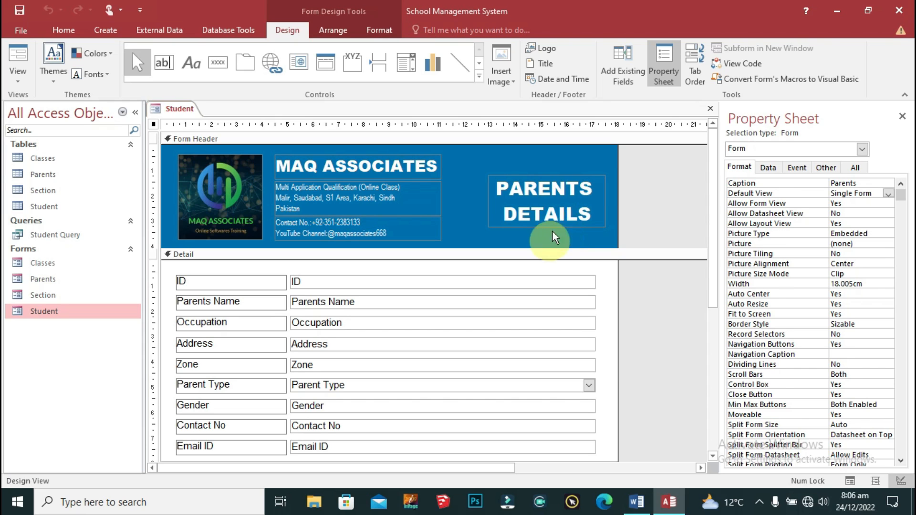
left_click(556, 193)
left_click(590, 192)
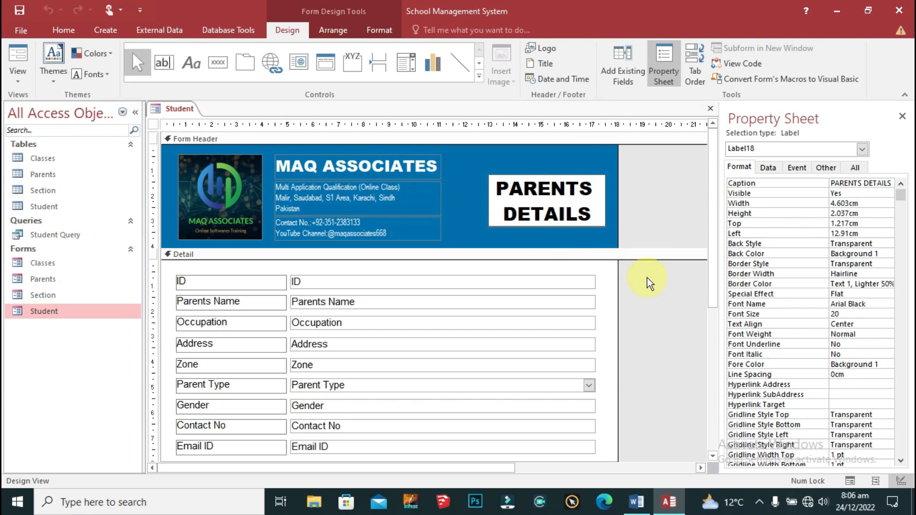
key("shift+Home")
type("s")
key("BackSpace")
key("Caps_Lock")
type("STUDENT")
left_click(667, 206)
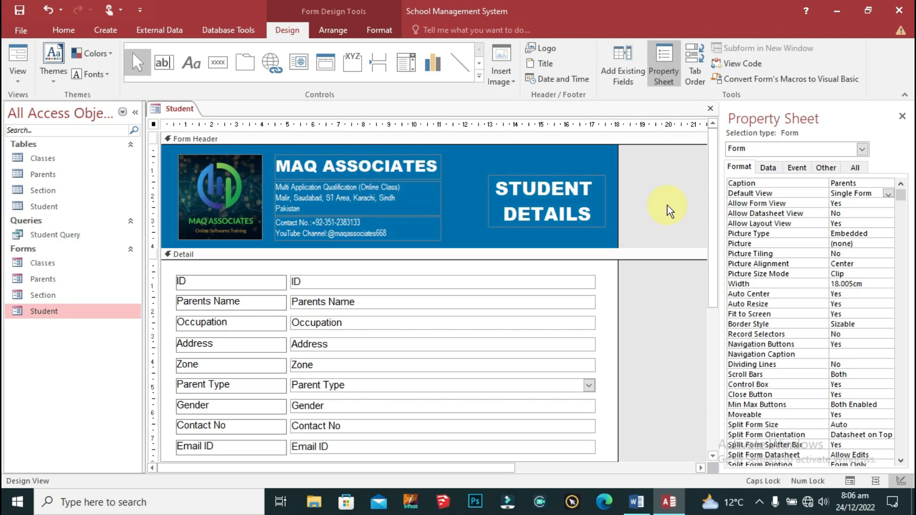
scroll(633, 315, "down", 3)
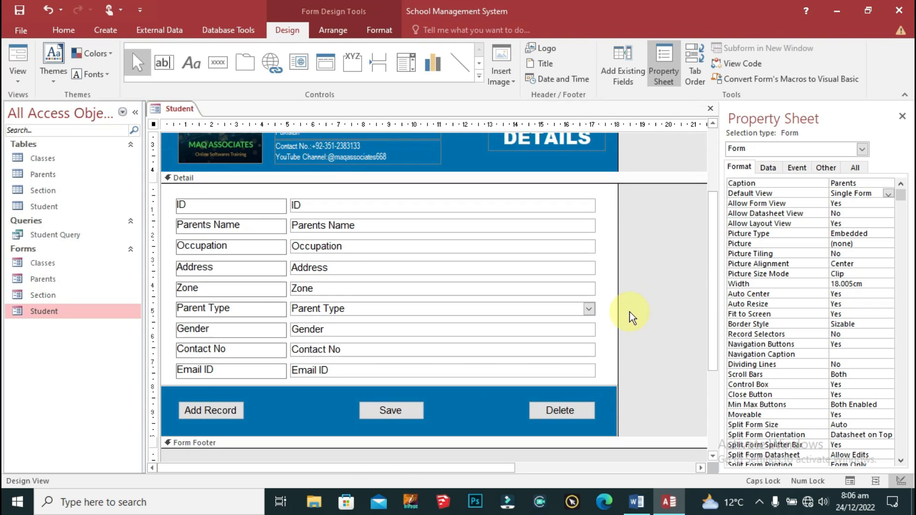
Step: Delete every Detail-section control and set the form's Record Source to Student Query
left_click(769, 167)
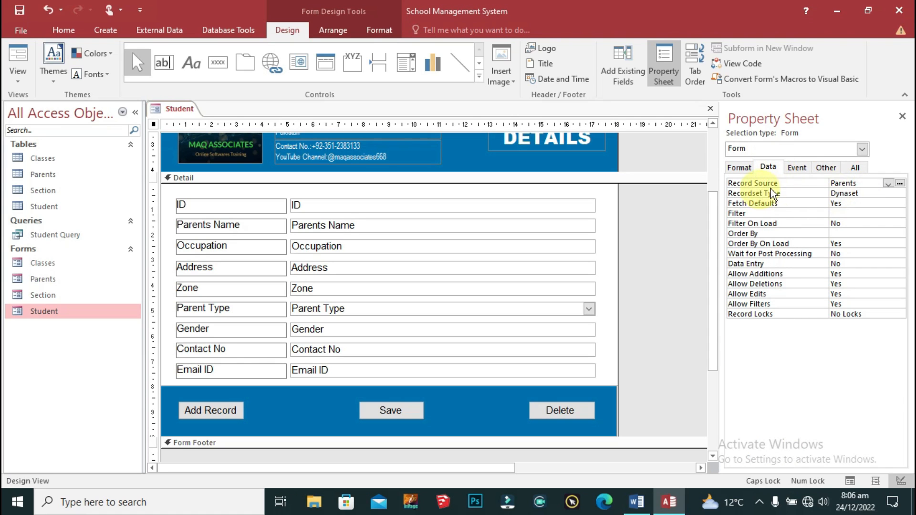
left_click_drag(416, 191, 252, 374)
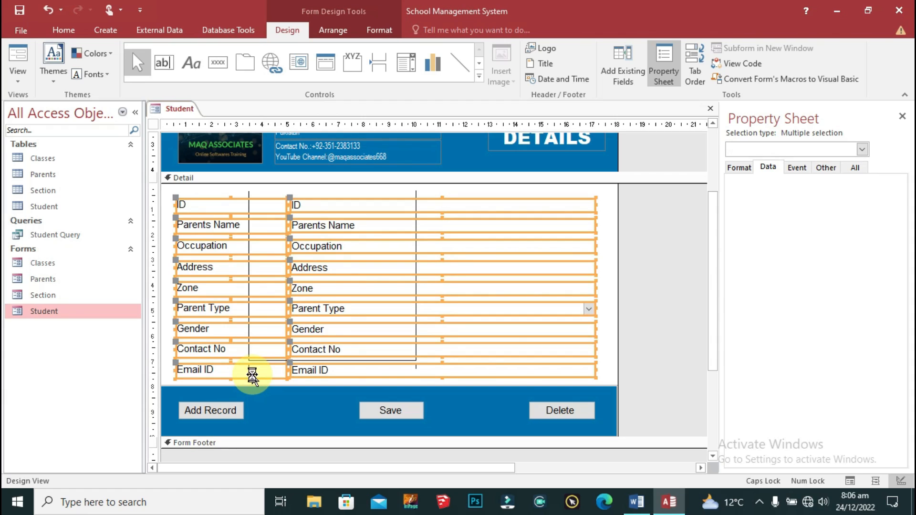
key("Delete")
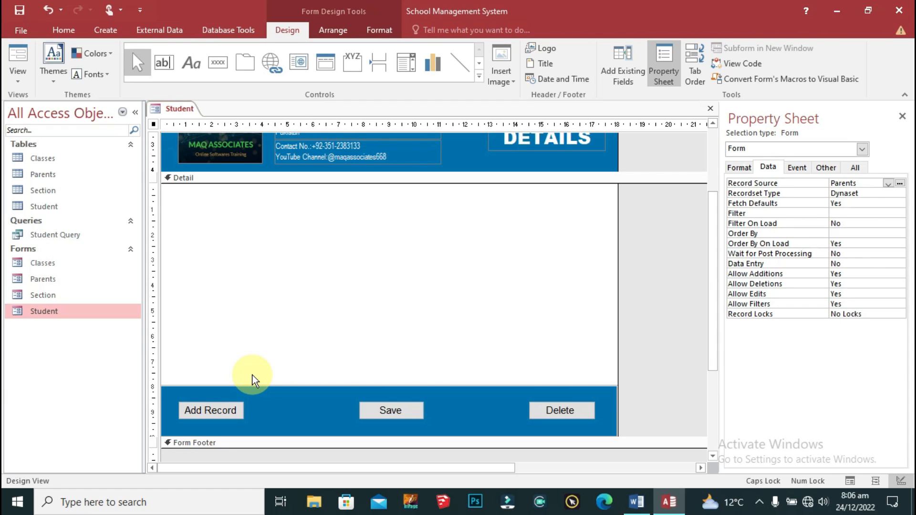
left_click(888, 184)
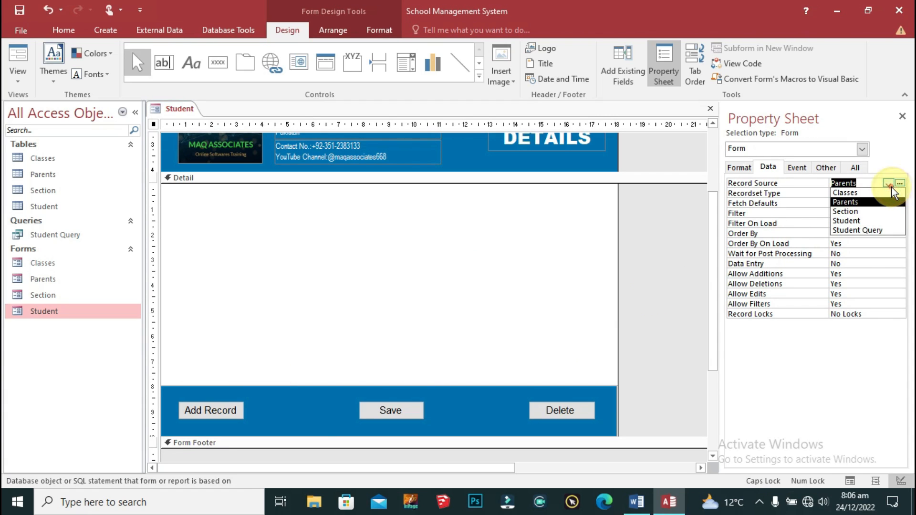
left_click(890, 231)
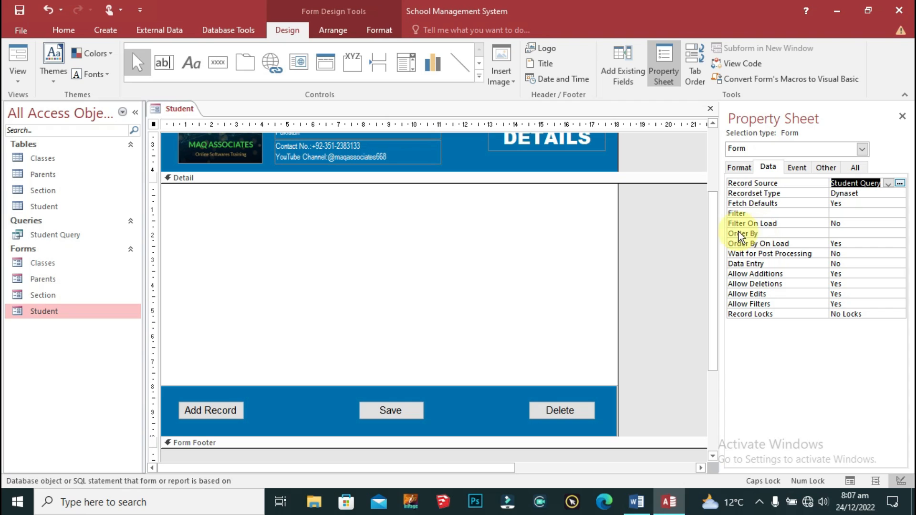
left_click(152, 126)
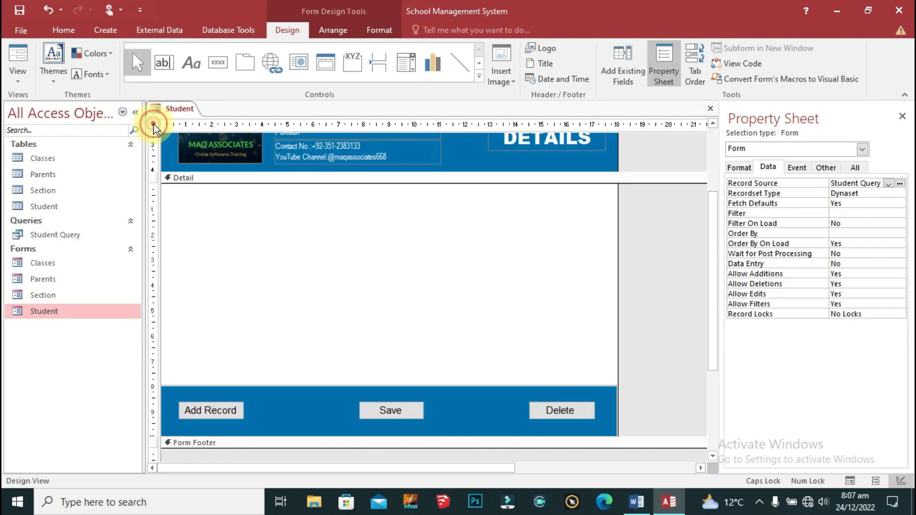
Step: Replace the form's Caption property value Parents with Student Query
left_click(738, 168)
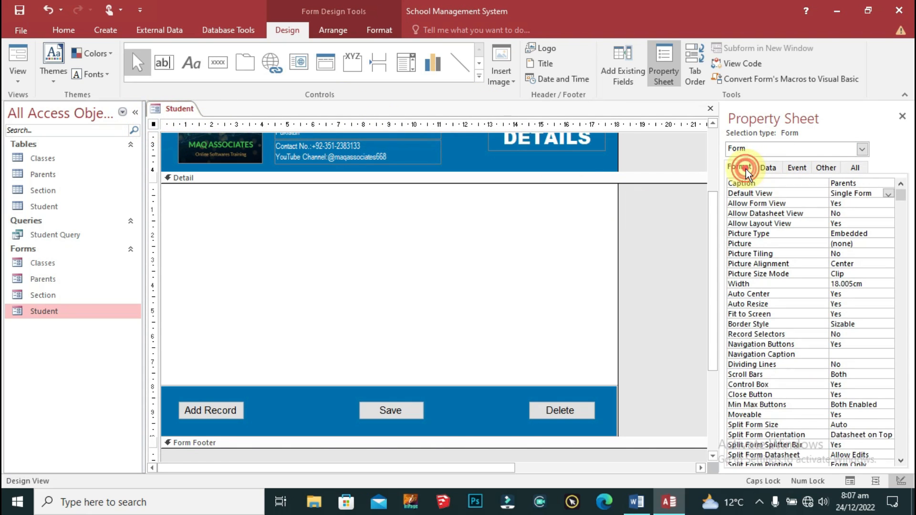
left_click(863, 182)
left_click(746, 182)
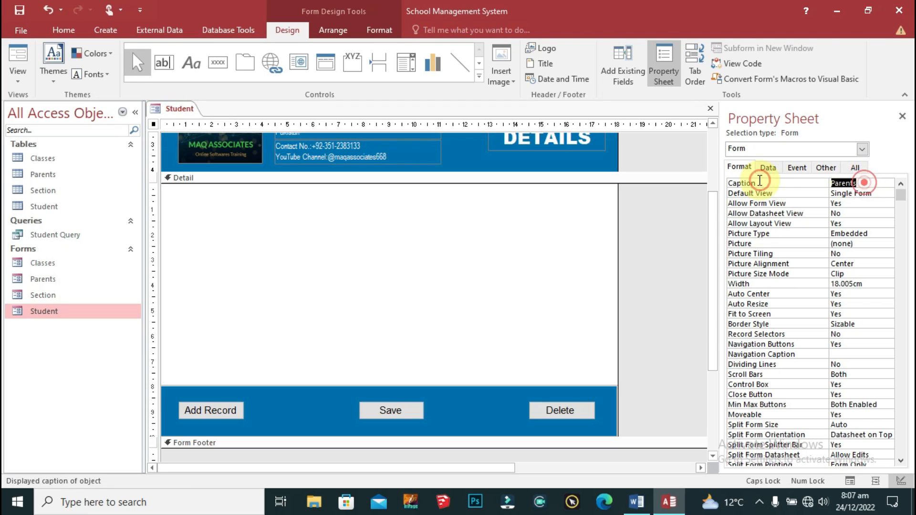
type("sT")
key("BackSpace")
key("Caps_Lock")
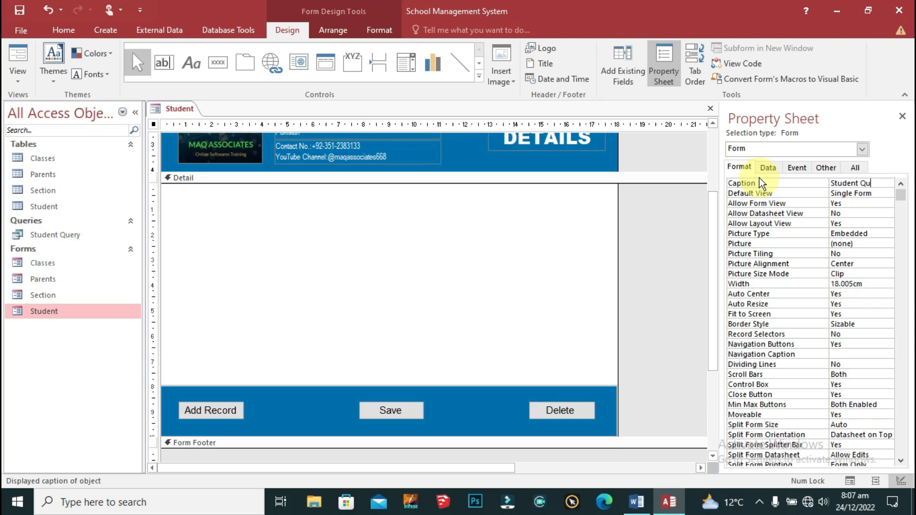
type("ery")
left_click(673, 228)
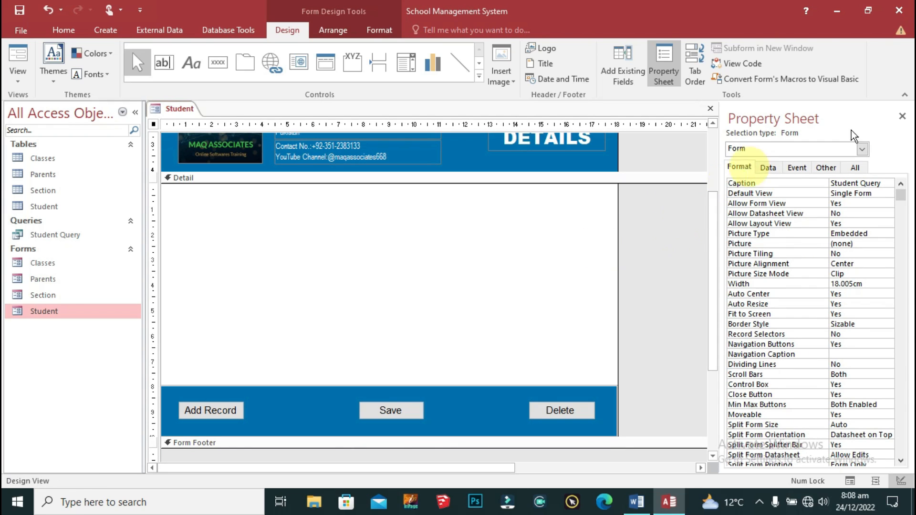
Step: Draw a label in the Detail section reading STUDENT DETAILS & INFORMATION
left_click(623, 64)
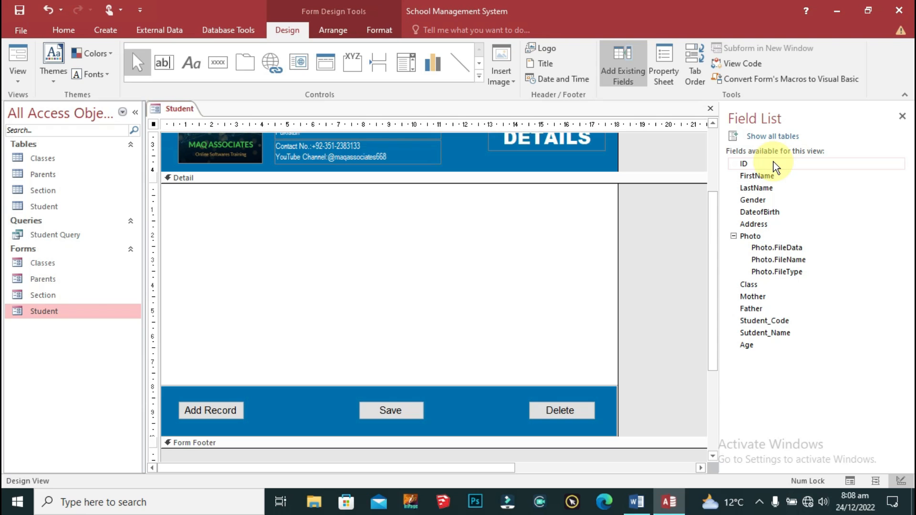
scroll(426, 276, "up", 2)
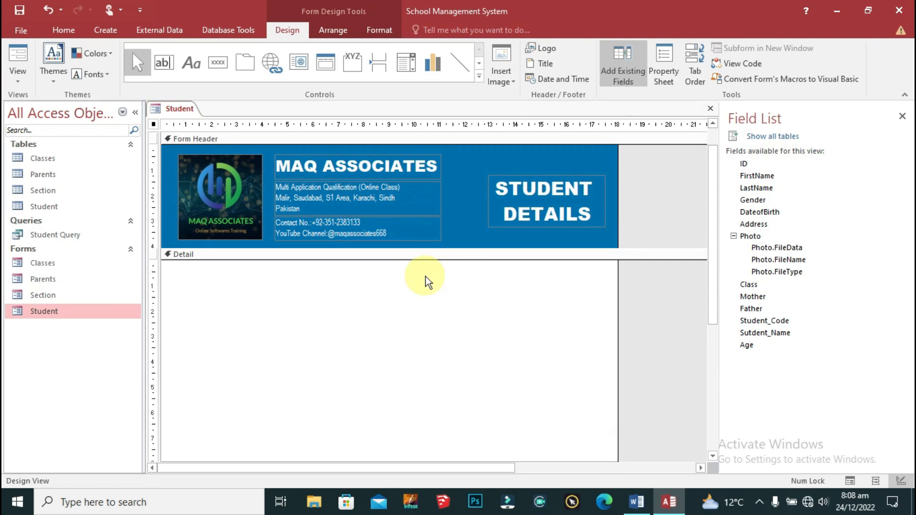
left_click(528, 187)
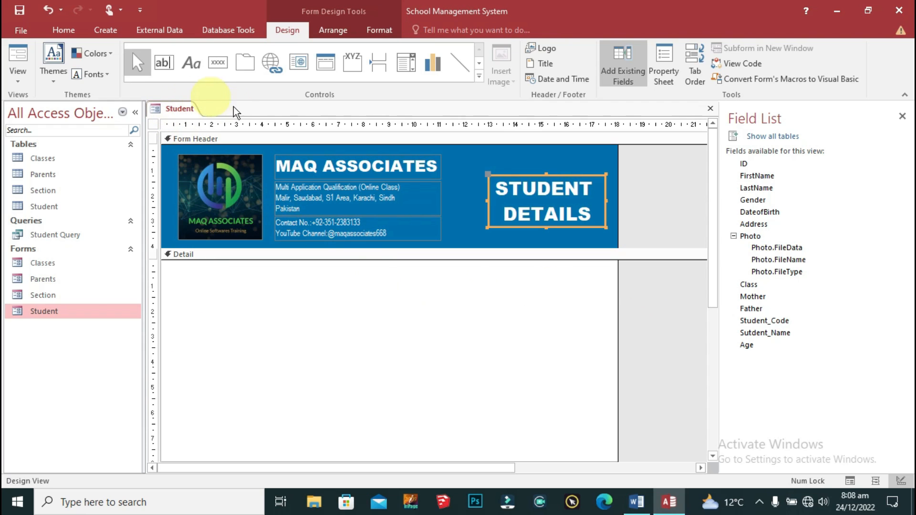
scroll(439, 234, "down", 3)
scroll(439, 234, "up", 2)
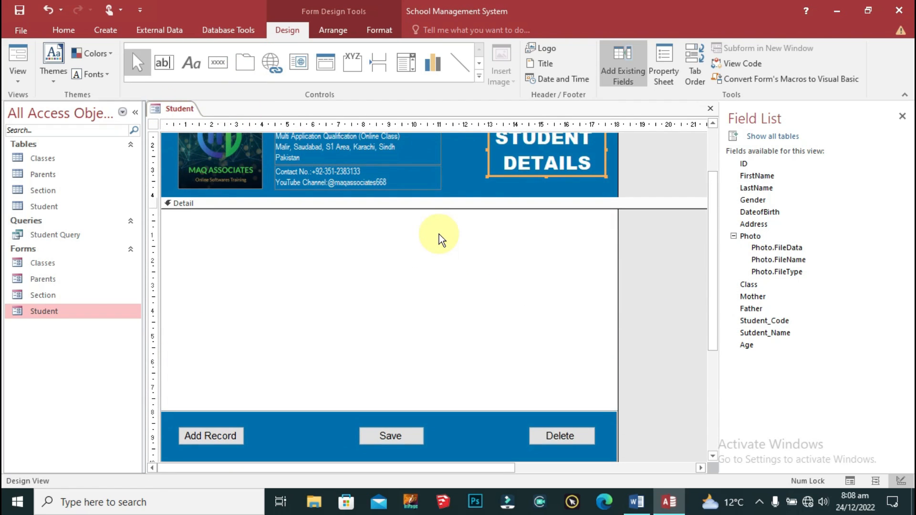
left_click(202, 66)
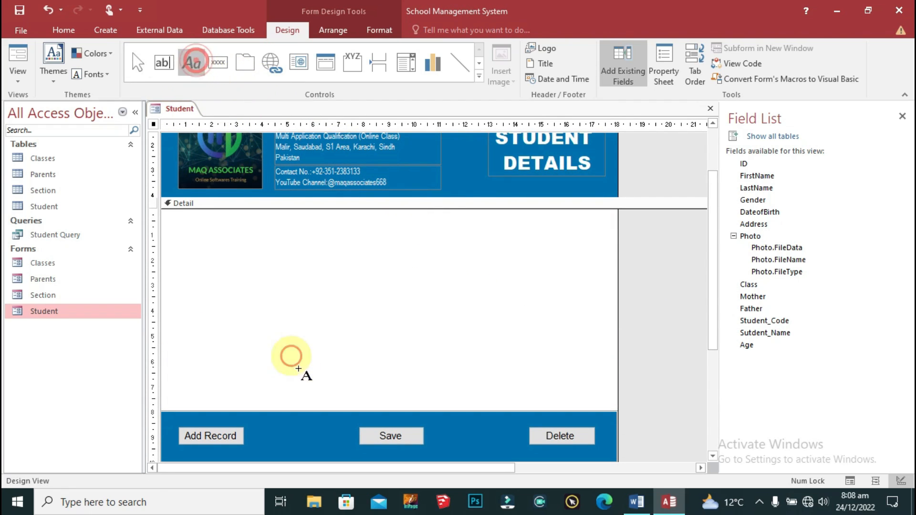
left_click(255, 233)
scroll(485, 456, "up", 1)
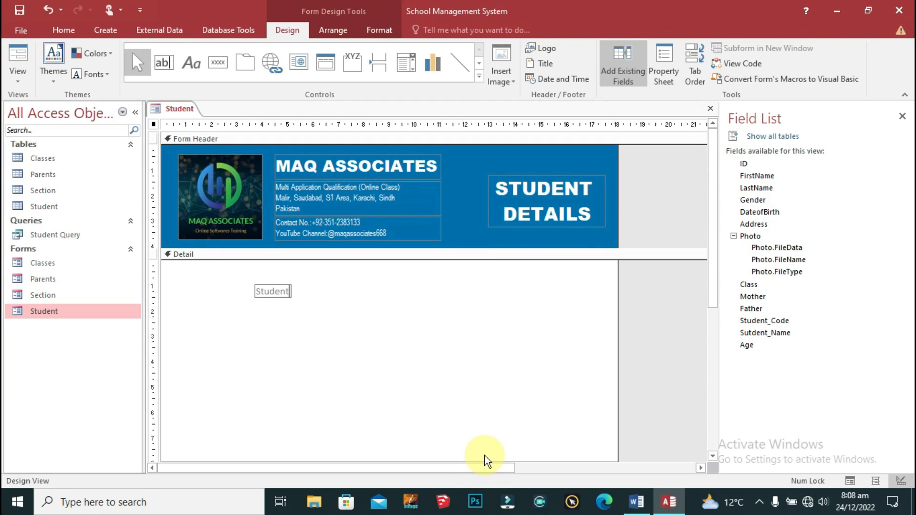
key("BackSpace")
key("BackSpace")
key("Caps_Lock")
type("UDENT DE")
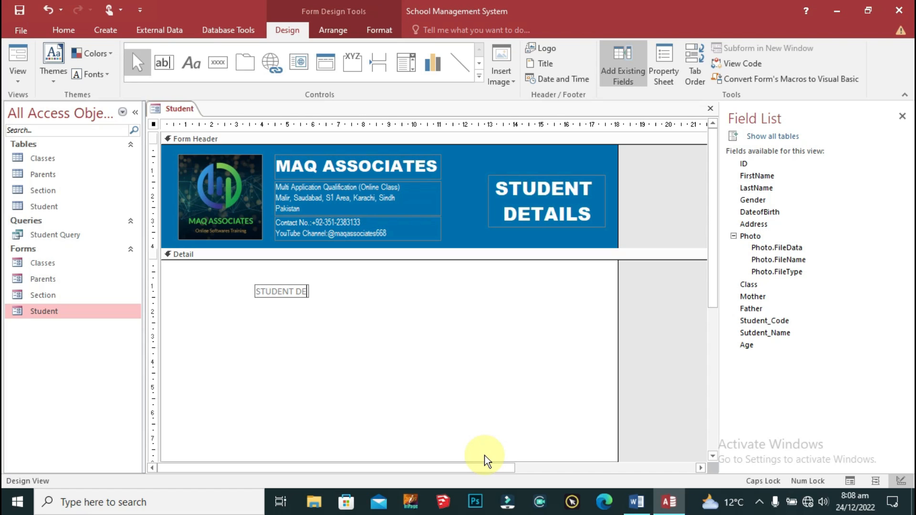
type("TAILS & INFORMATION")
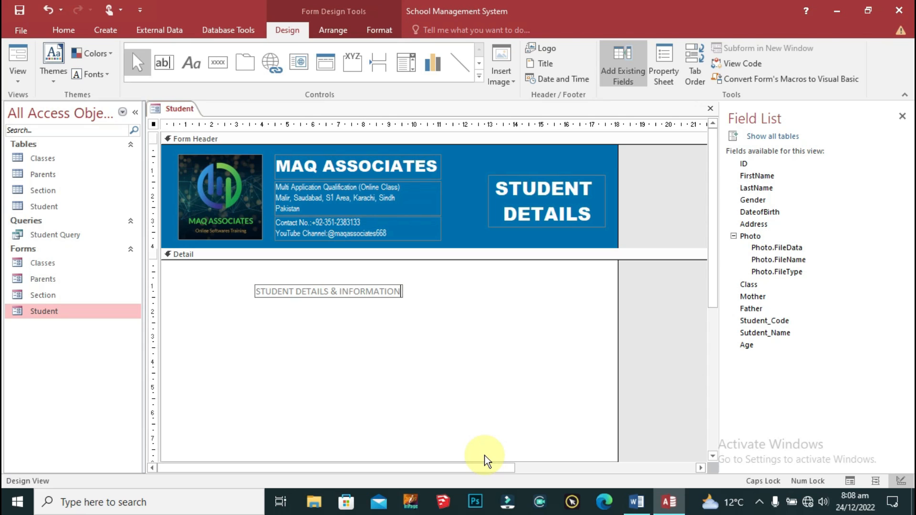
left_click(455, 336)
Step: Delete the header title and that label, then add a top-left STUDENT DETAILS _INFORMATION label
left_click(535, 216)
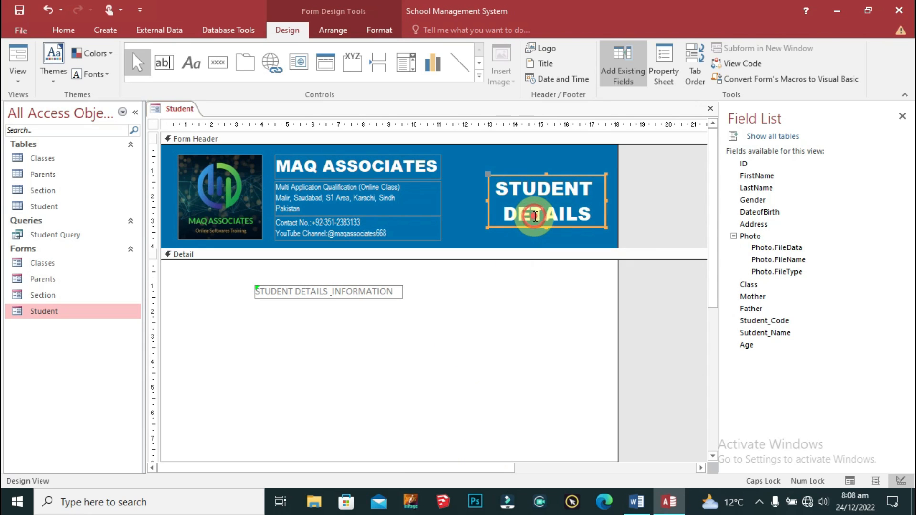
key("Delete")
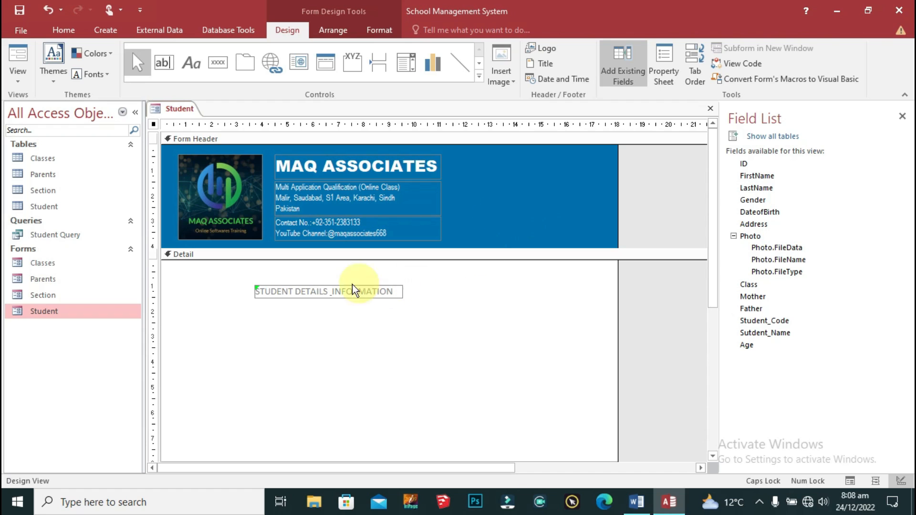
left_click(319, 290)
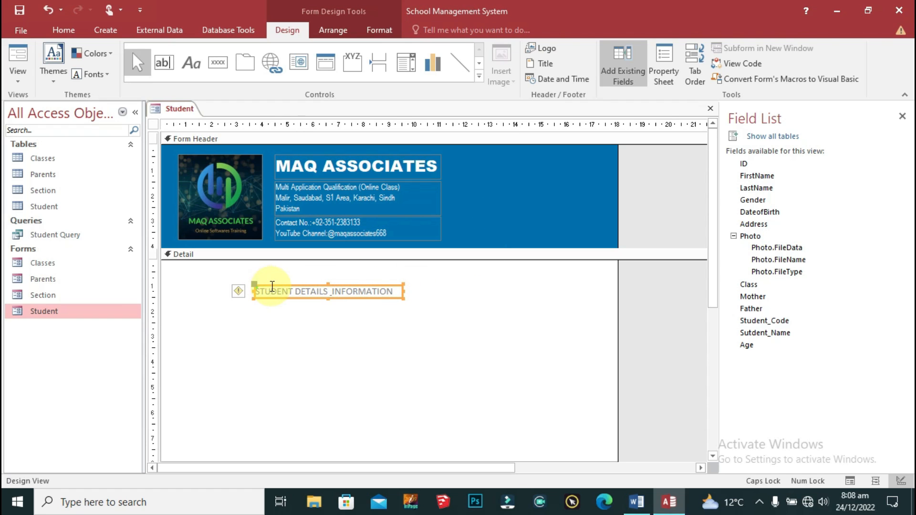
key("Delete")
left_click(191, 62)
left_click(245, 294)
type("STUDENT D")
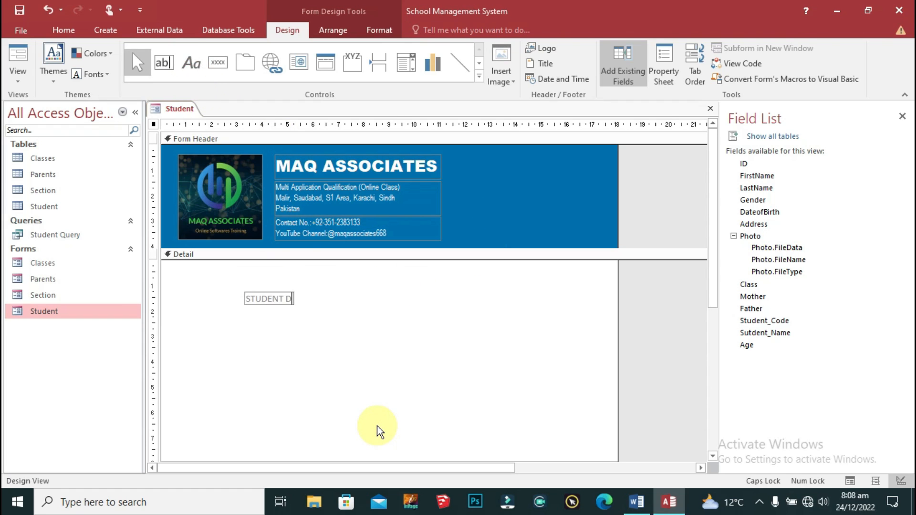
type("ETAILS _INFORMATION")
key("Return")
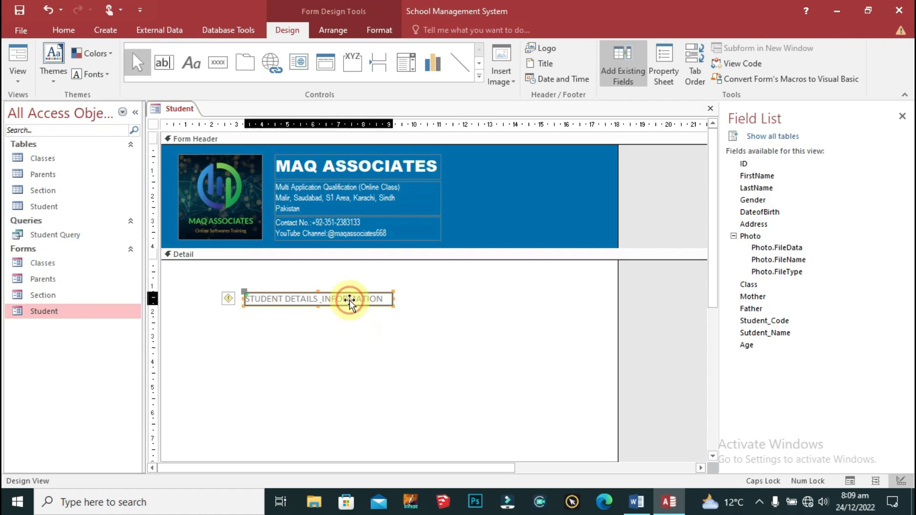
left_click_drag(306, 296, 224, 263)
Step: Stretch the heading full width and make it centred Arial Black 20, white on black fill
left_click_drag(308, 266, 617, 267)
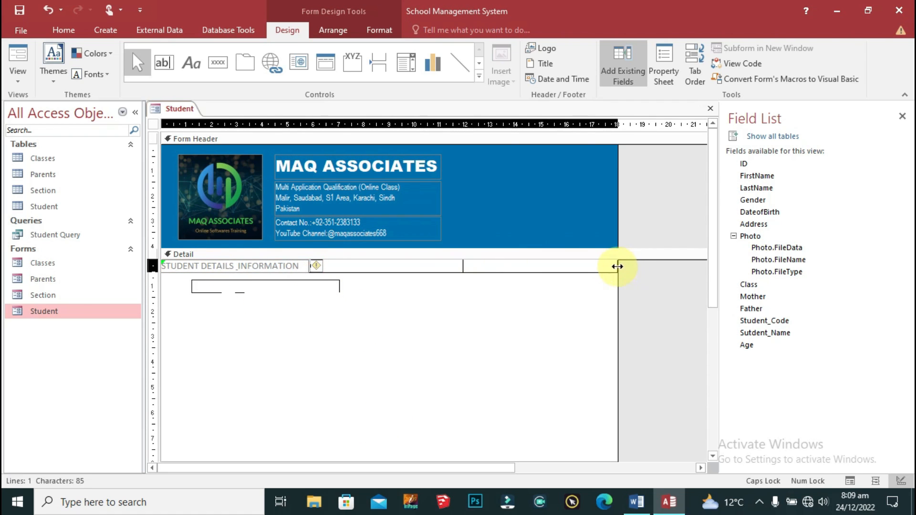
left_click(380, 29)
left_click(214, 73)
left_click(147, 53)
type("Arial Black")
key("Return")
left_click(197, 53)
type("20")
key("Return")
left_click(158, 74)
left_click(162, 76)
left_click(185, 73)
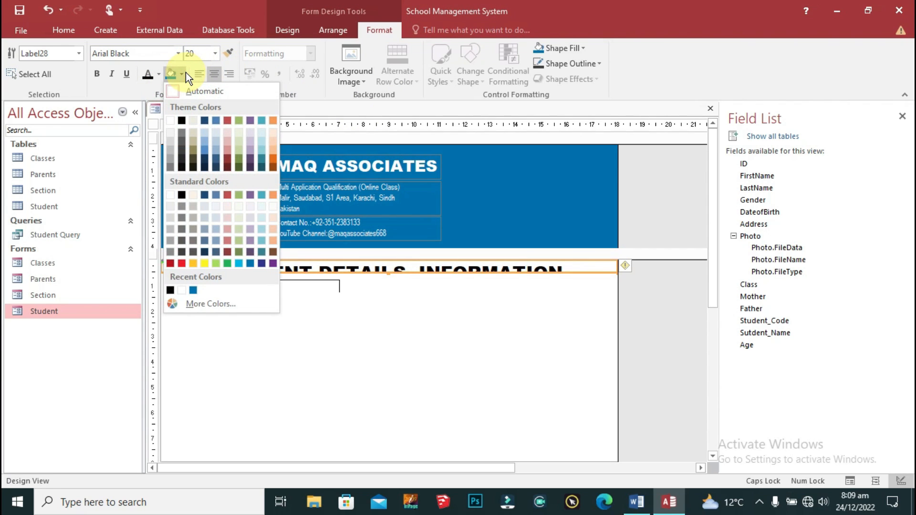
left_click(181, 120)
left_click(158, 74)
left_click(150, 122)
Step: Size the heading to fit, then realign it to the form's left and right edges
right_click(591, 267)
mouse_move(630, 304)
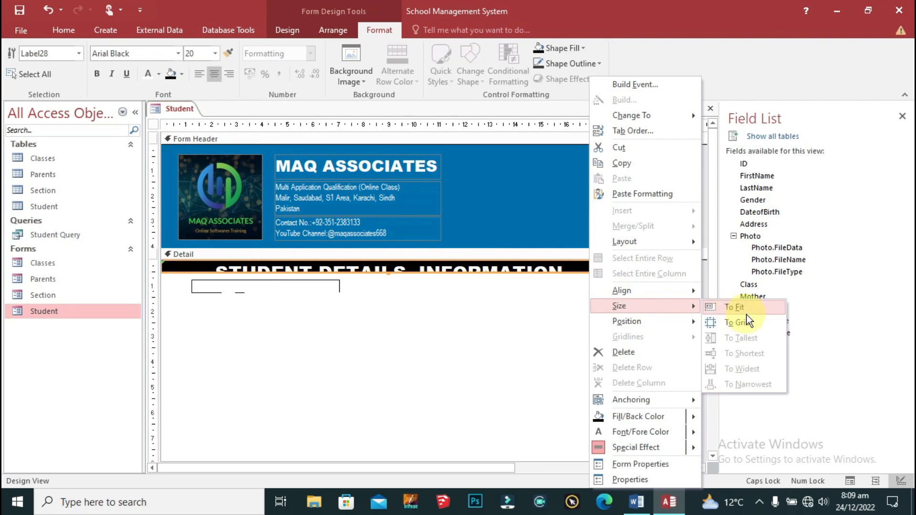
left_click(746, 310)
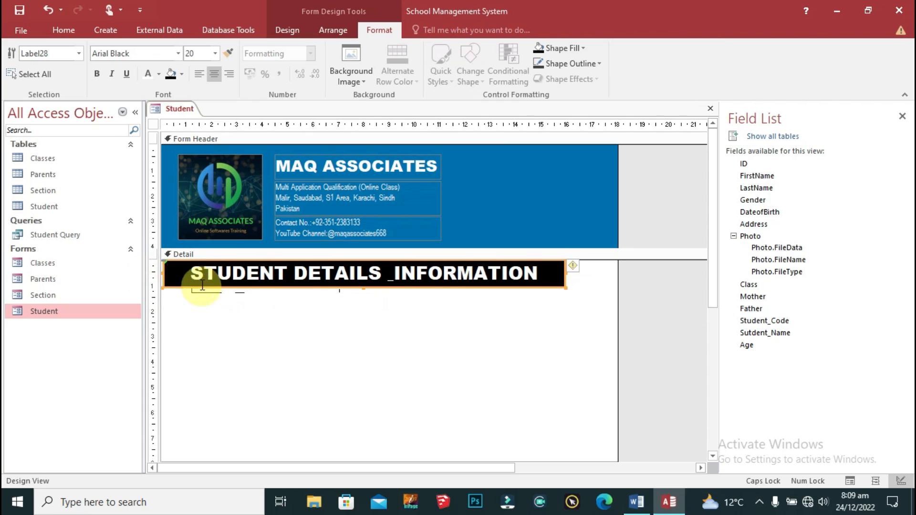
key("Left")
left_click_drag(560, 272, 615, 273)
left_click(506, 391)
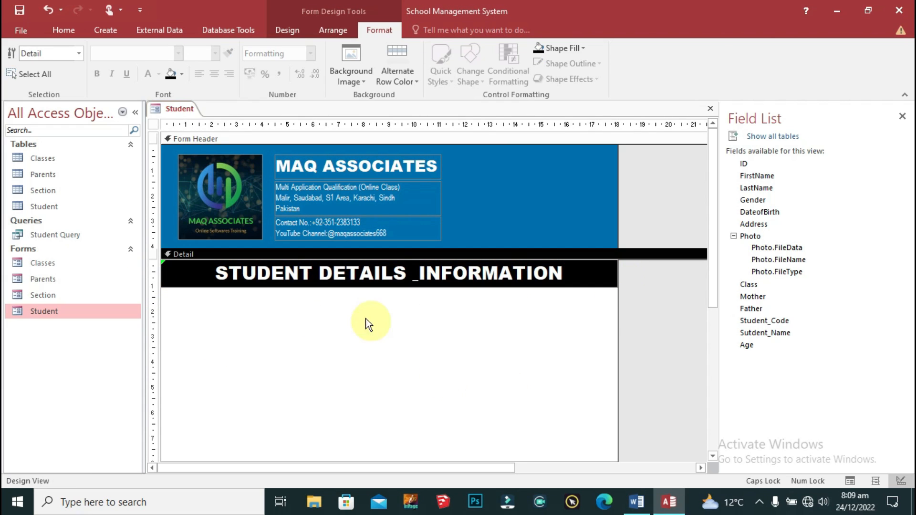
Step: Preview the Student form in Form View, then return to Design View and select the banner
right_click(170, 111)
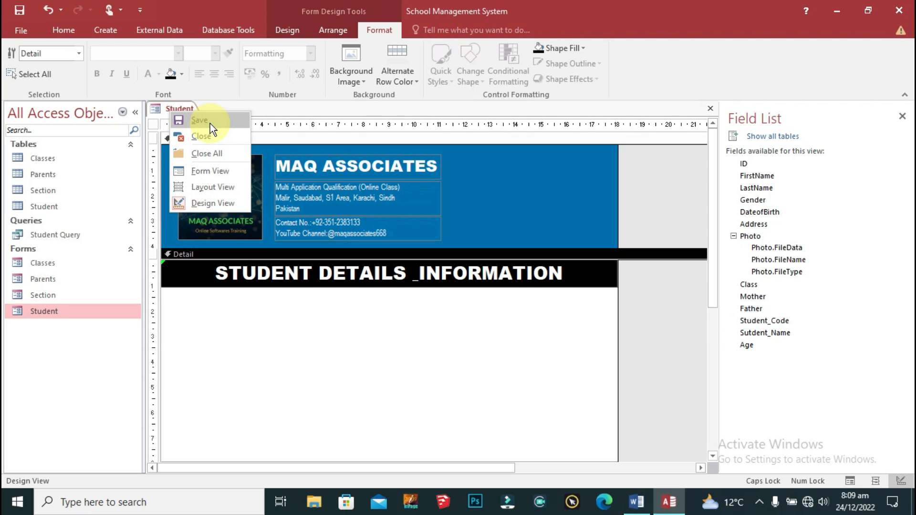
left_click(210, 170)
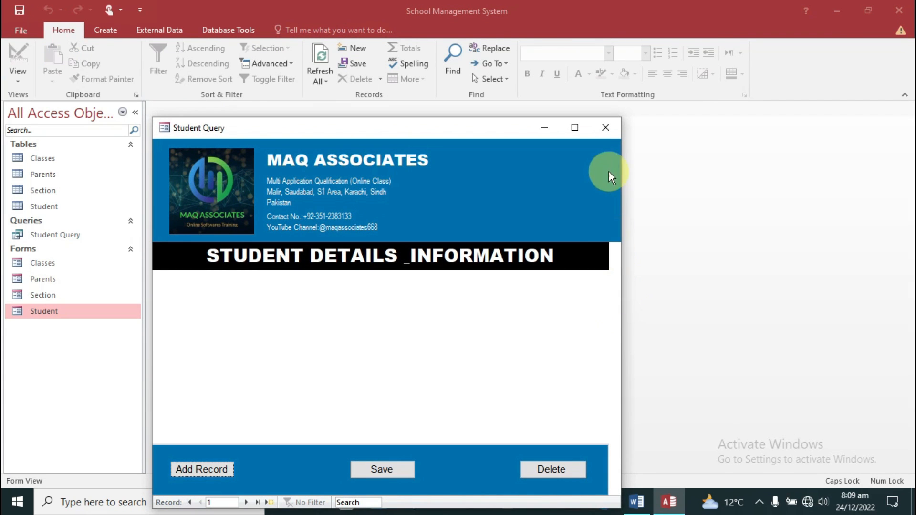
right_click(177, 133)
left_click(230, 212)
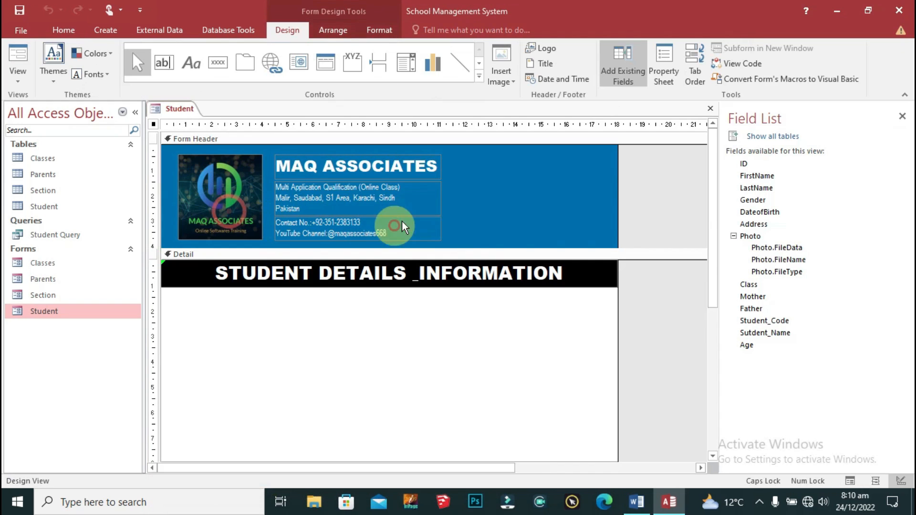
left_click(587, 270)
Step: Anchor the heading banner to Stretch Across Top and check it in Form View
right_click(549, 283)
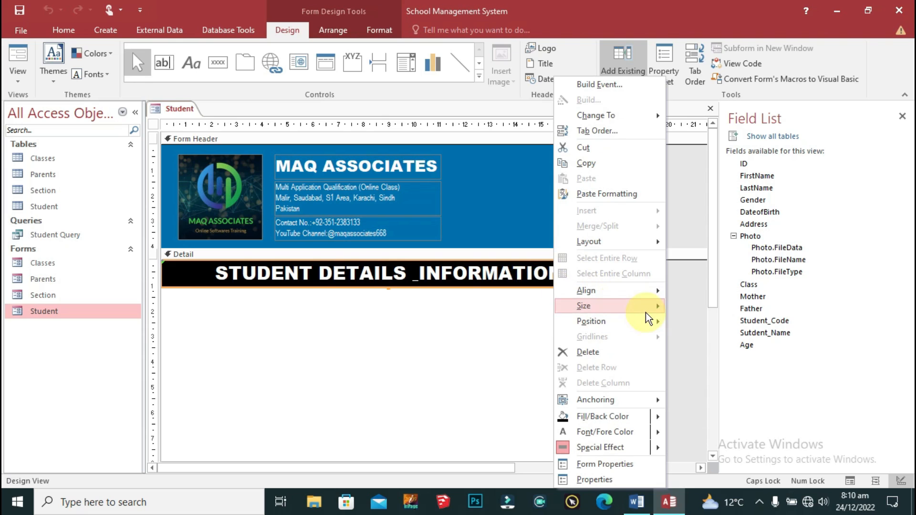
mouse_move(642, 322)
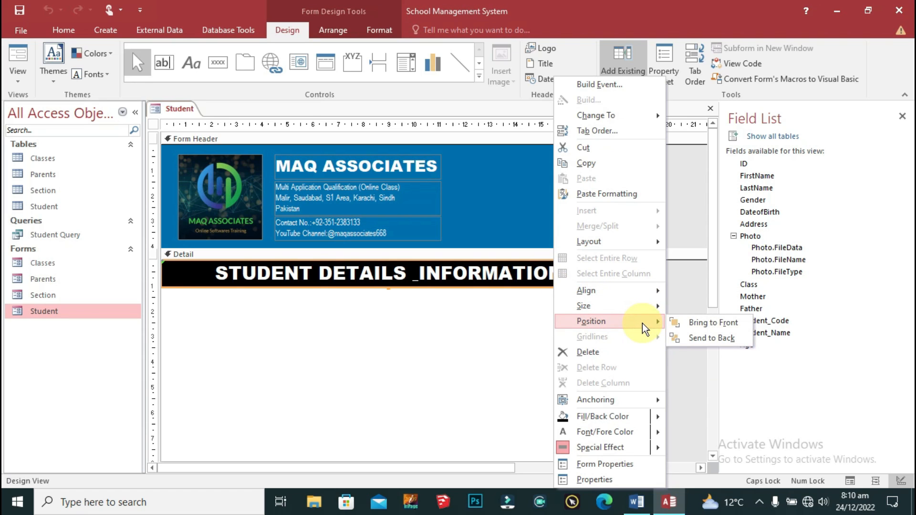
mouse_move(638, 404)
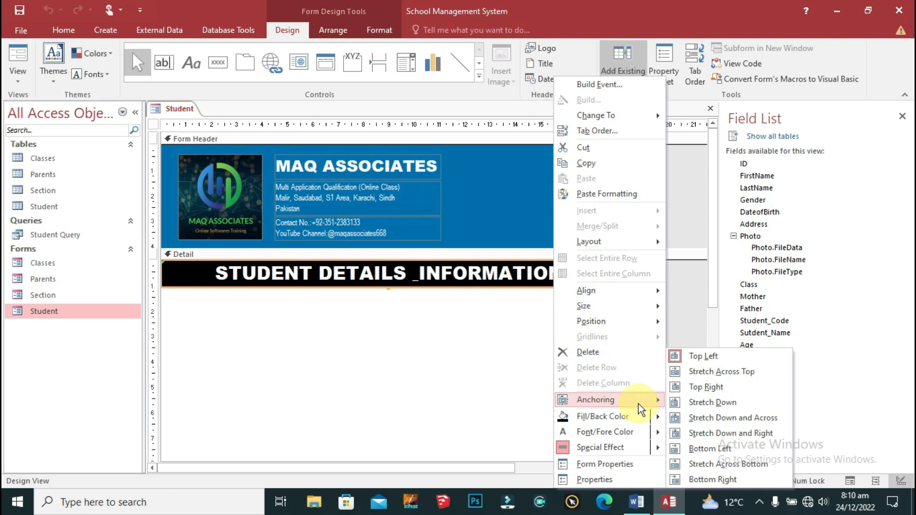
left_click(746, 371)
right_click(162, 108)
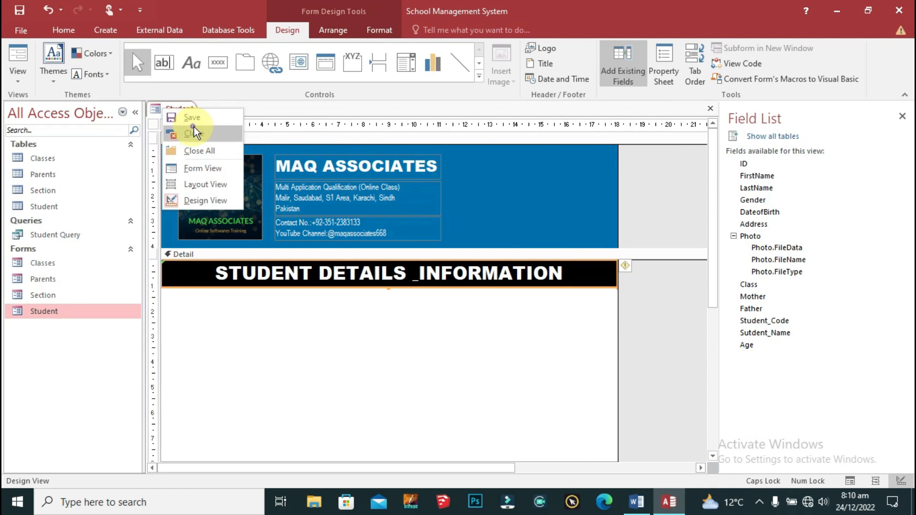
left_click(214, 172)
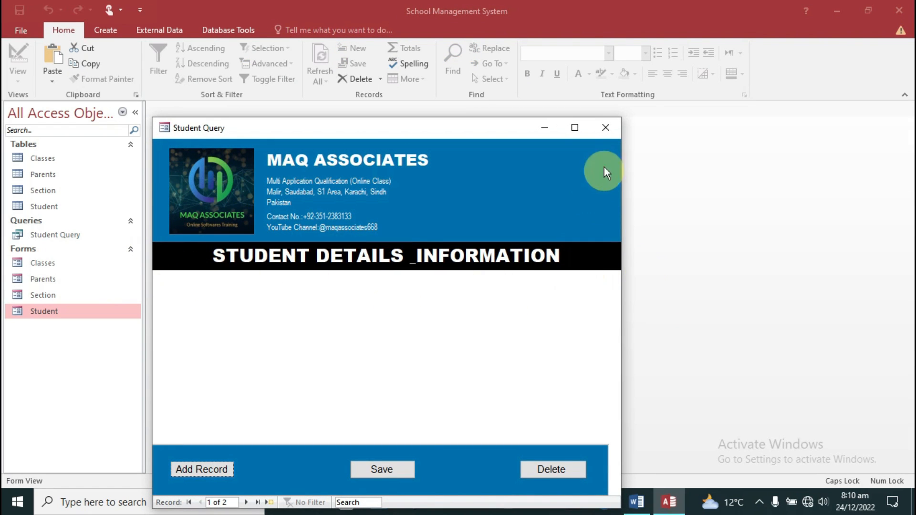
right_click(189, 129)
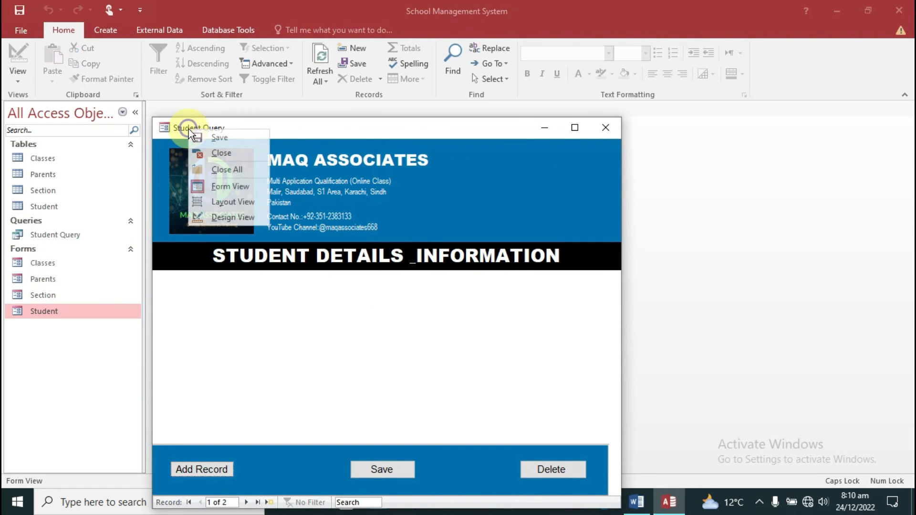
left_click(236, 216)
Step: Anchor the Detail-area control to stretch across the bottom
scroll(597, 296, "down", 5)
right_click(608, 339)
mouse_move(676, 321)
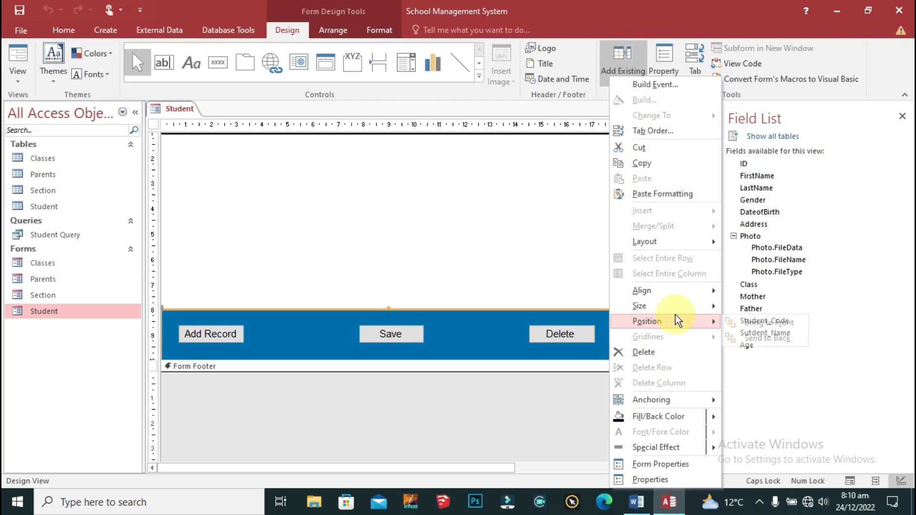
mouse_move(689, 399)
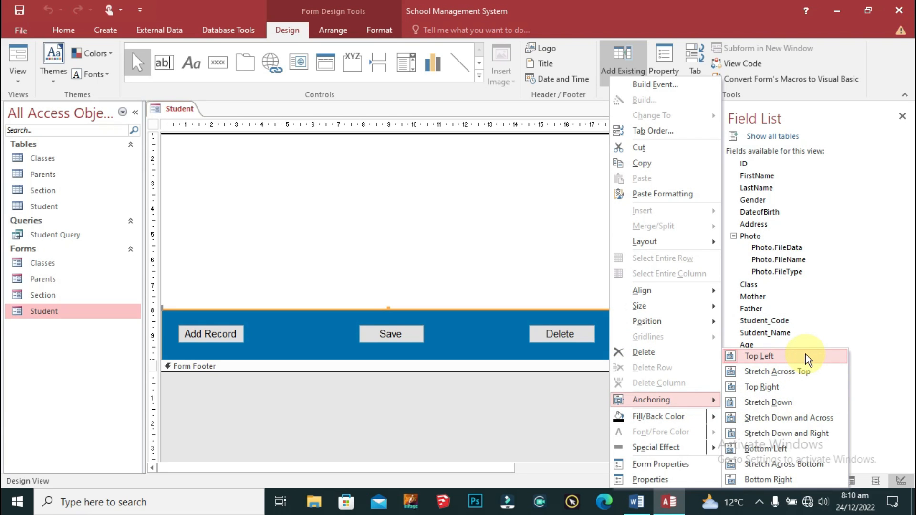
left_click(818, 465)
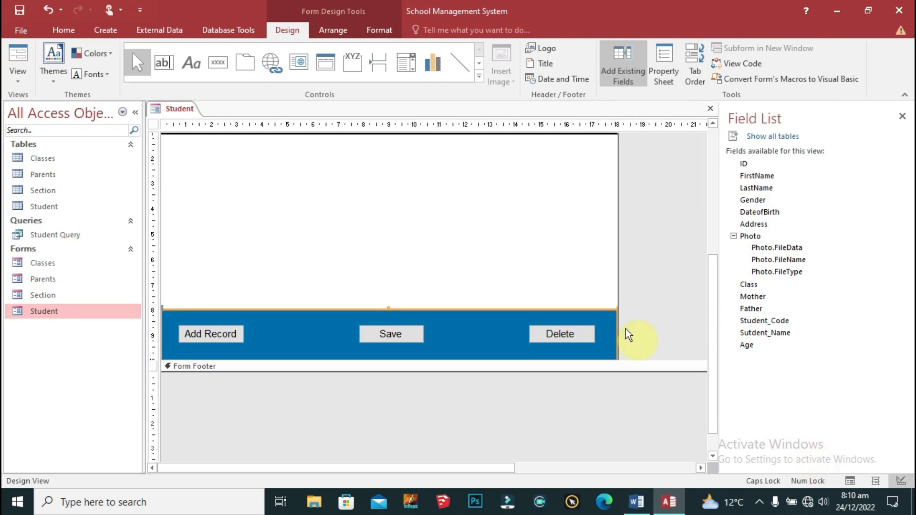
Step: Preview the Student form maximized and restored, then close it and save the design changes
scroll(501, 313, "up", 5)
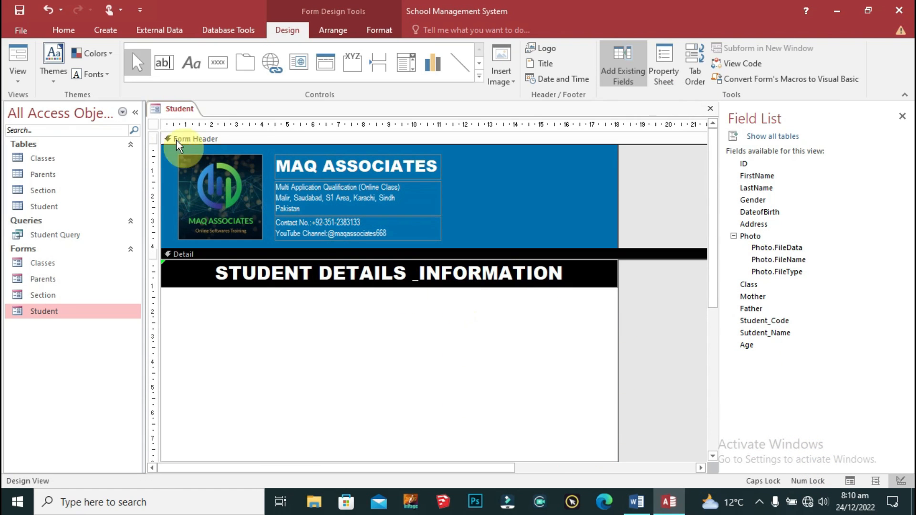
right_click(164, 110)
left_click(229, 167)
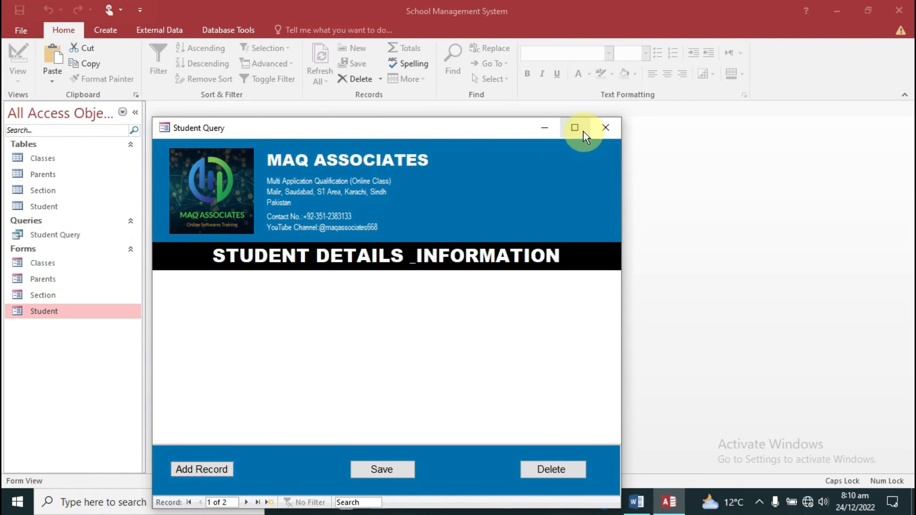
left_click(582, 131)
left_click(866, 9)
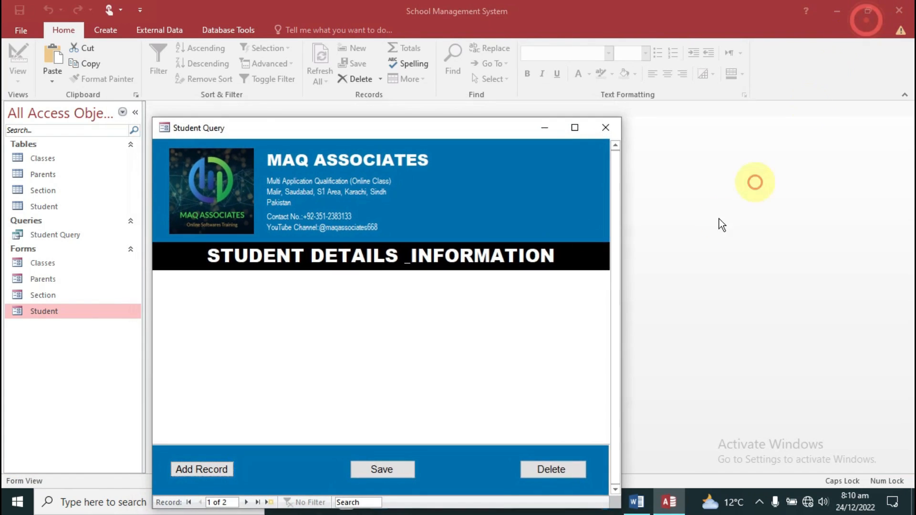
left_click(603, 128)
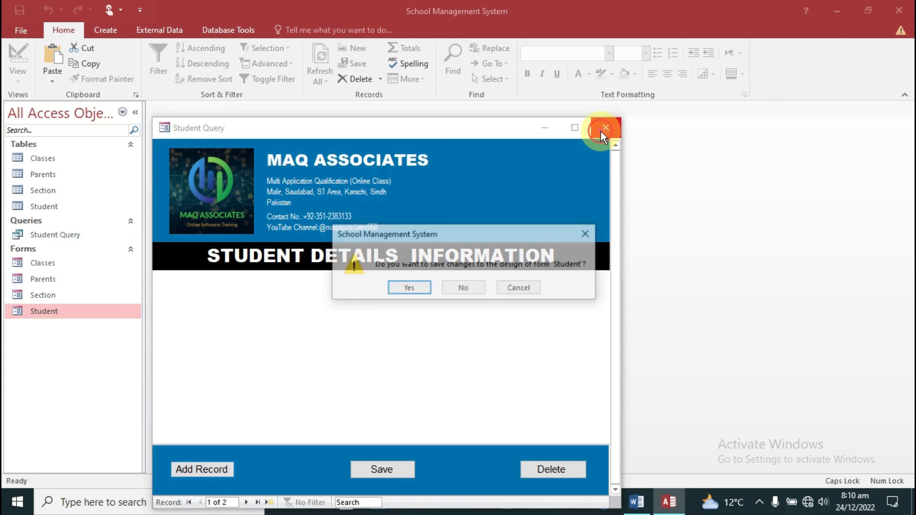
left_click(424, 287)
Step: Reopen the Student form in Design View and select the ID field in the field list
double_click(27, 308)
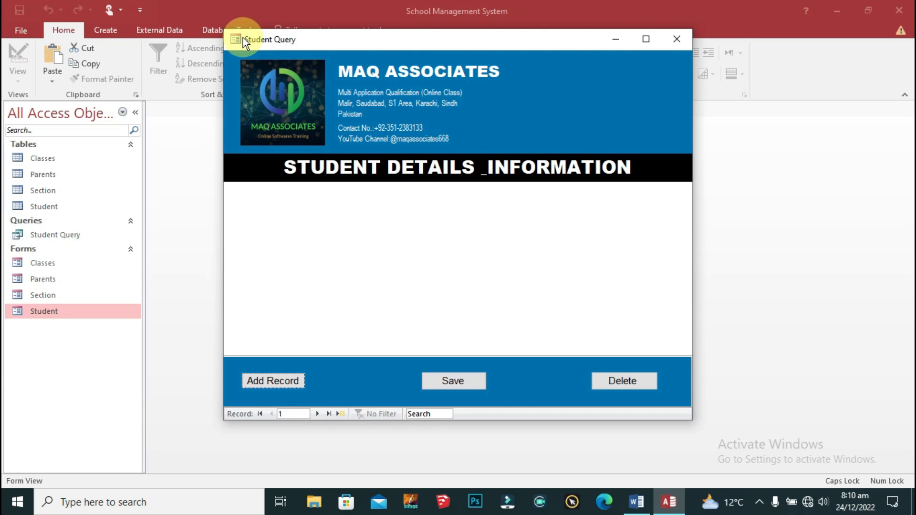
right_click(255, 40)
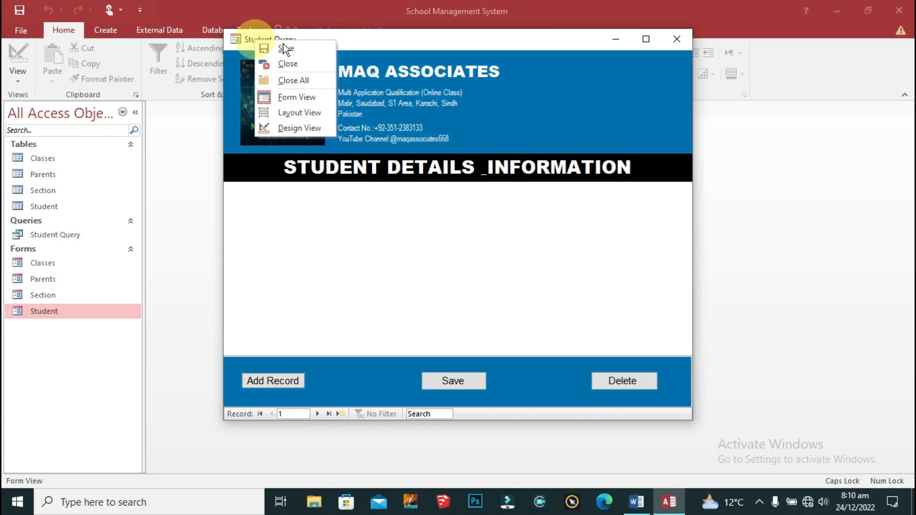
left_click(303, 128)
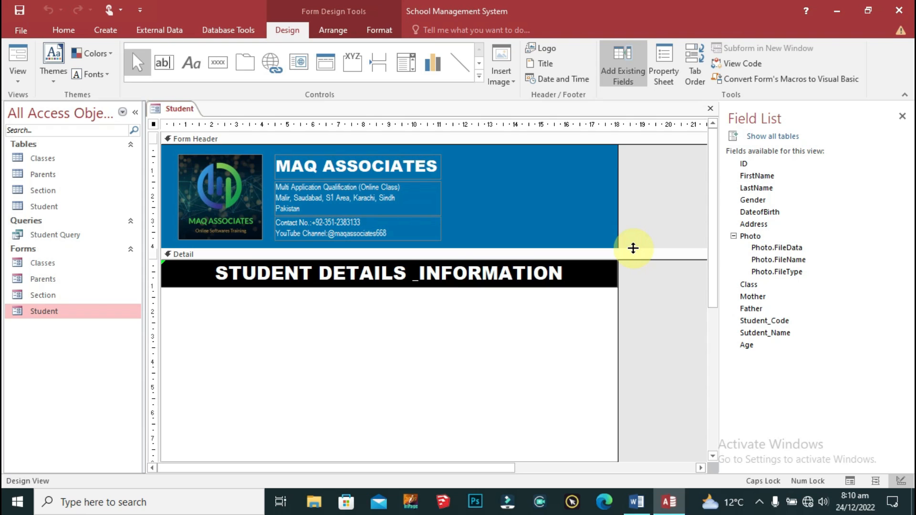
left_click(751, 164)
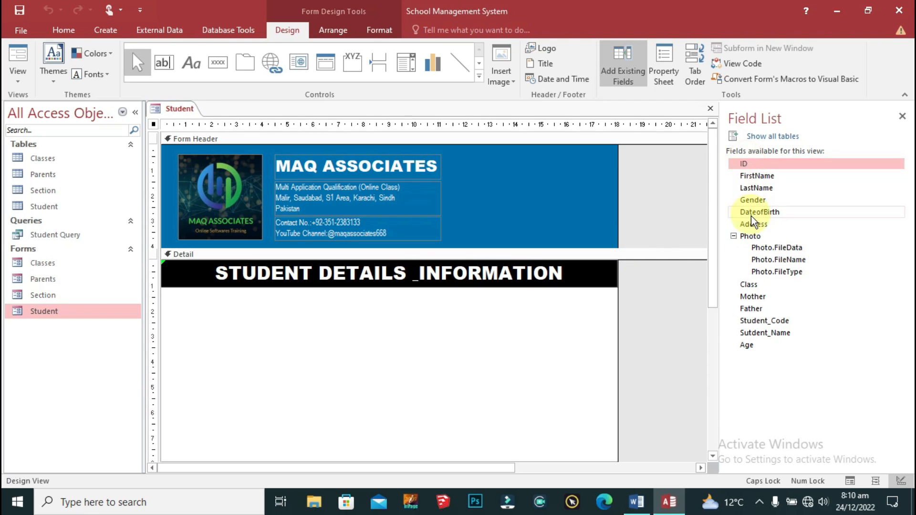
Step: Place the ID through Address fields in the Detail section
left_click(753, 223, "shift")
left_click_drag(760, 163, 340, 324)
scroll(474, 367, "down", 3)
left_click_drag(292, 236, 262, 328)
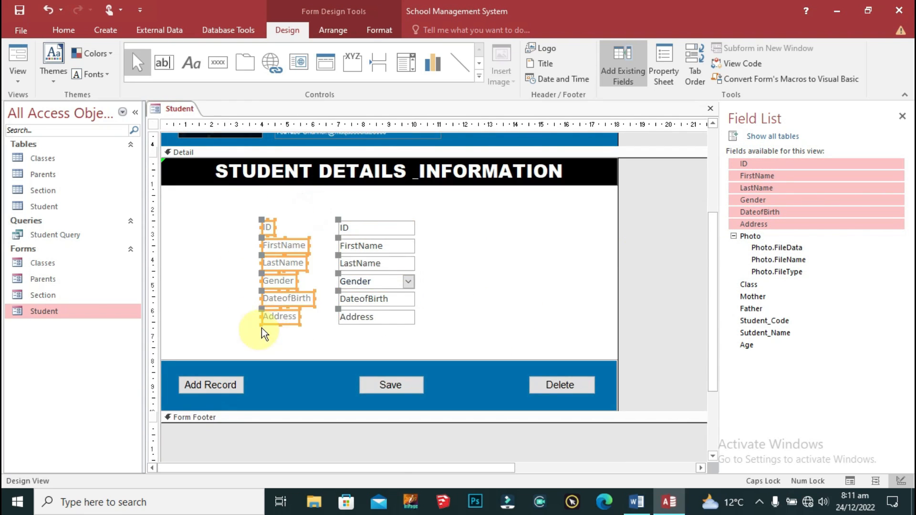
Step: Make the six labels equally wide and the six field boxes equally wide
right_click(275, 305)
mouse_move(327, 308)
left_click(427, 369)
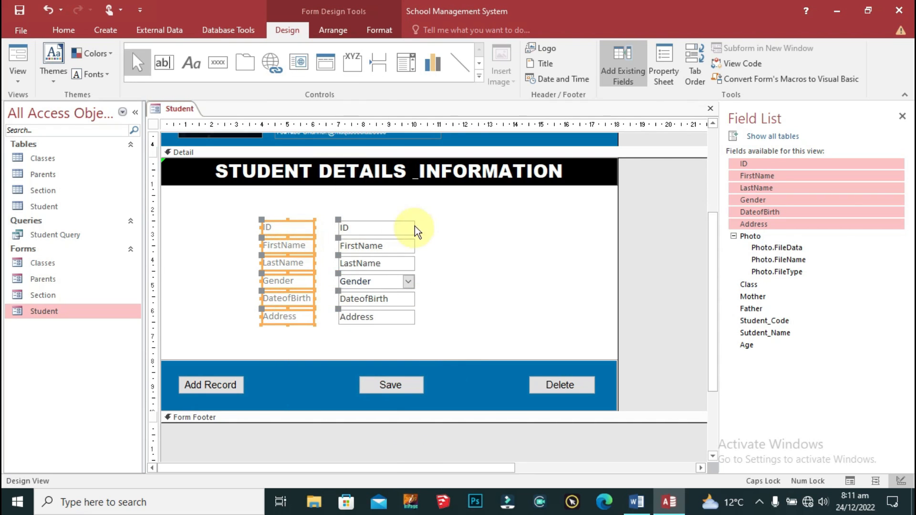
left_click_drag(414, 226, 382, 329)
right_click(412, 285)
mouse_move(441, 306)
left_click(556, 363)
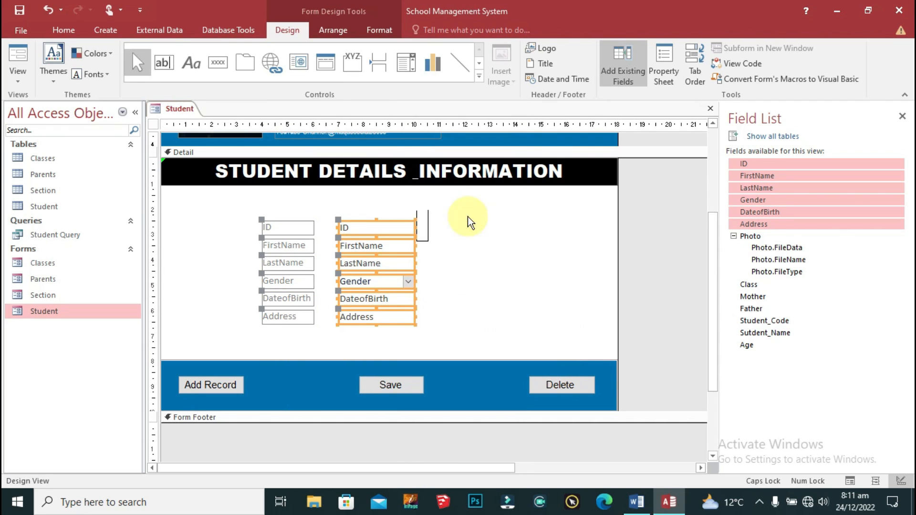
Step: Select all twelve labels and field boxes and reposition them on the form
double_click(485, 201)
left_click_drag(478, 208, 250, 347)
left_click_drag(297, 224, 209, 197)
scroll(311, 331, "up", 2)
Step: Shift the field boxes' left edge rightward and widen the six labels to match
left_click(335, 267)
left_click_drag(342, 243, 588, 285)
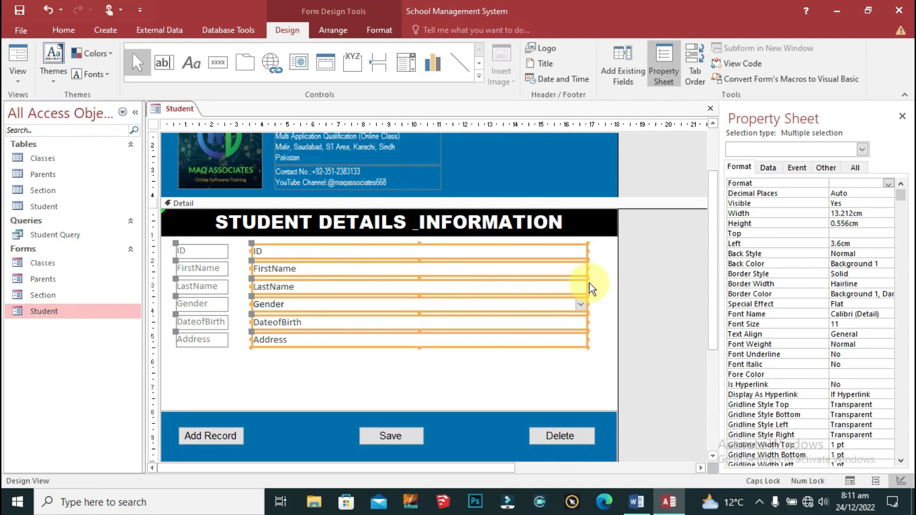
left_click_drag(252, 285, 305, 285)
left_click_drag(245, 243, 203, 349)
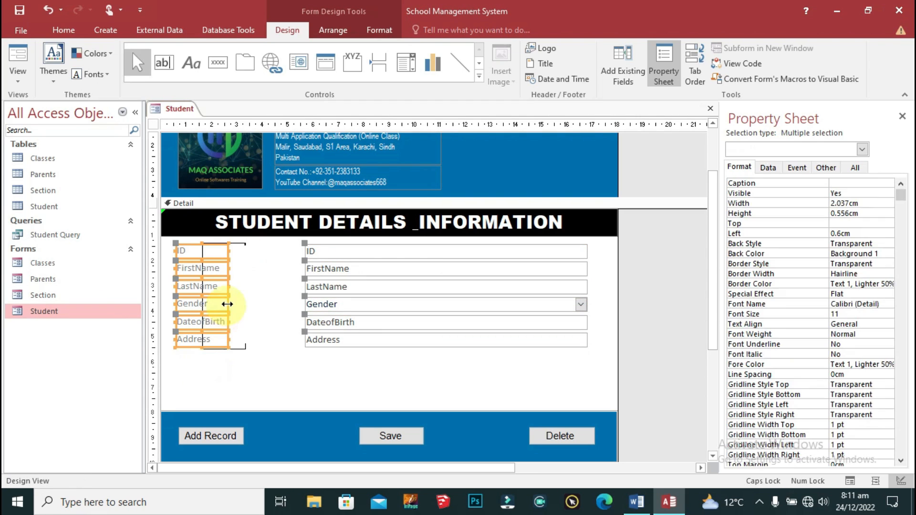
left_click_drag(228, 286, 282, 289)
left_click(446, 382)
Step: Set the selected controls' font to Arial and the label text to black
scroll(360, 427, "up", 2)
left_click_drag(359, 427, 221, 295)
left_click(370, 30)
left_click(143, 53)
type("Arial")
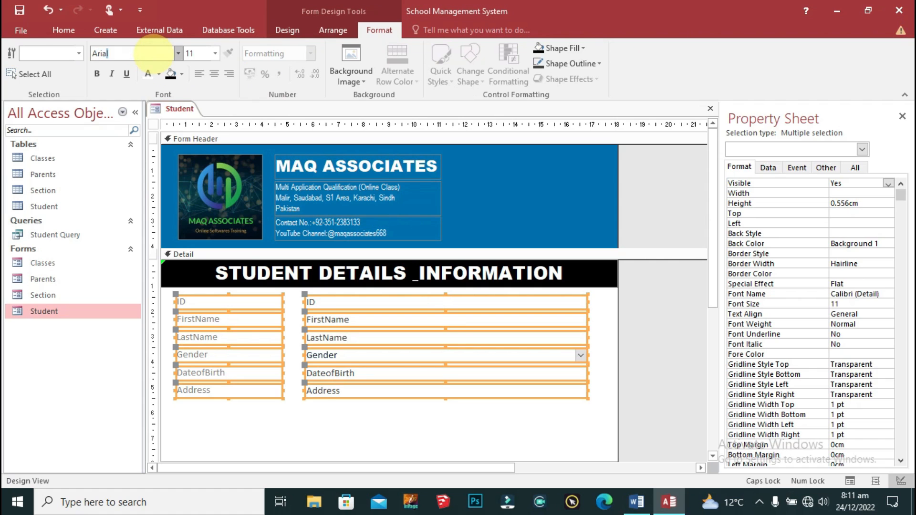
key("Return")
left_click(159, 73)
left_click(158, 121)
left_click(442, 434)
Step: Show the field list and enlarge the Detail section to make room
scroll(581, 371, "down", 2)
scroll(655, 296, "up", 2)
left_click(287, 30)
left_click(623, 62)
scroll(526, 340, "down", 4)
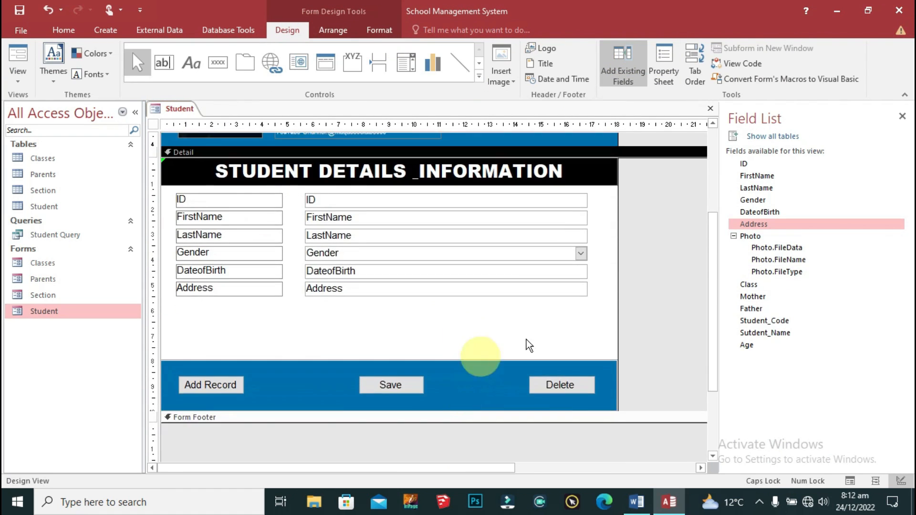
left_click(669, 336)
left_click_drag(670, 448, 669, 449)
Step: Move the blue button band with Add, Save and Delete further down
scroll(668, 372, "down", 1)
left_click_drag(654, 251, 202, 382)
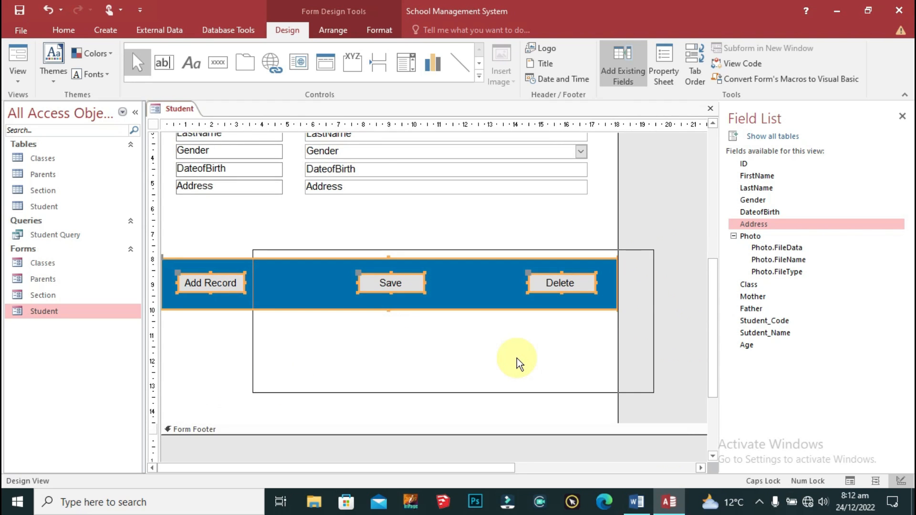
key("Down")
key("Down")
key("Down")
key("Down")
key("Down")
key("Down")
key("Down")
key("Down")
key("Down")
key("Down")
key("Down")
key("Down")
key("Down")
key("Down")
key("Down")
key("Down")
key("Down")
key("Down")
key("Down")
key("Down")
key("Up")
key("Up")
left_click_drag(677, 358, 676, 352)
left_click(664, 321)
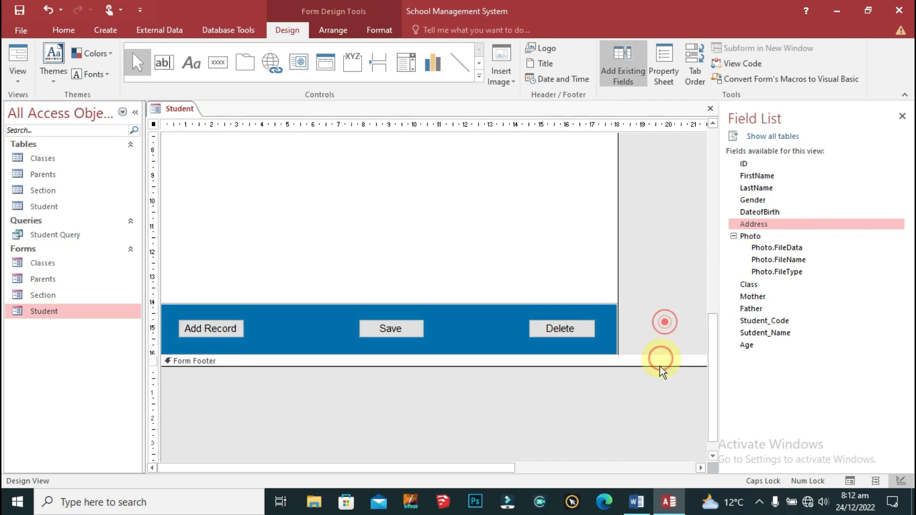
scroll(660, 367, "up", 3)
Step: Drag the Class through Age fields onto the form beneath Address
left_click(753, 285)
left_click(754, 345, "shift")
left_click_drag(754, 346, 210, 386)
left_click_drag(214, 290, 181, 243)
left_click(384, 341)
Step: Widen the six new field boxes and line their left edge up with those above
left_click_drag(348, 240, 292, 359)
left_click(330, 301)
left_click_drag(340, 238, 298, 391)
left_click_drag(328, 292, 587, 231)
left_click_drag(253, 269, 302, 229)
Step: Give the six new labels the same width
left_click_drag(242, 383, 181, 246)
right_click(182, 246)
mouse_move(259, 308)
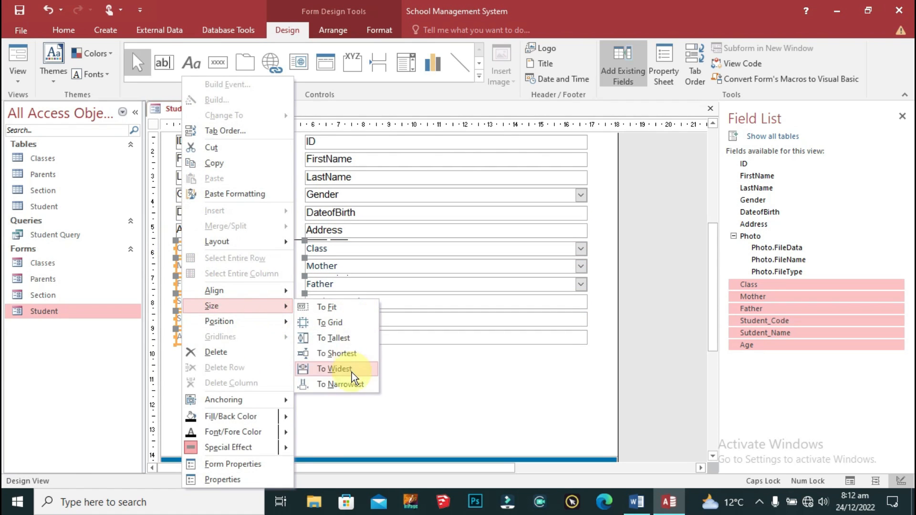
left_click(351, 372)
Step: Make the new labels' text black like the others
left_click_drag(447, 410, 193, 246)
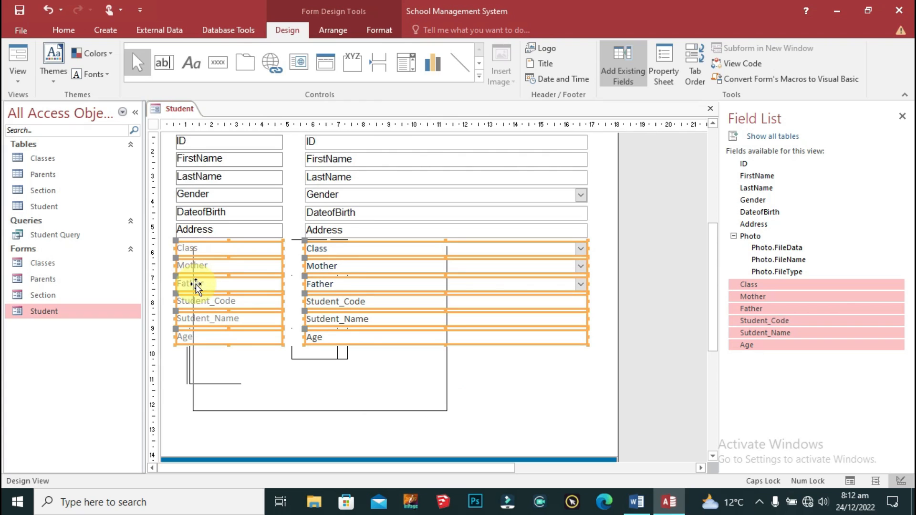
left_click(379, 30)
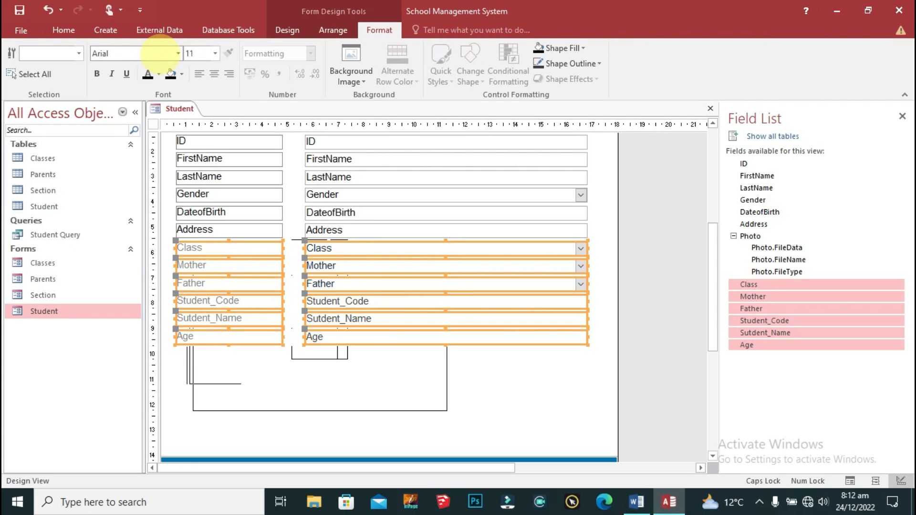
left_click(148, 74)
left_click(507, 385)
Step: Pull the Form Footer bar up to remove the empty space below the buttons
scroll(534, 362, "down", 3)
left_click_drag(650, 333, 208, 425)
left_click_drag(630, 429, 630, 334)
left_click(605, 267)
scroll(605, 267, "up", 10)
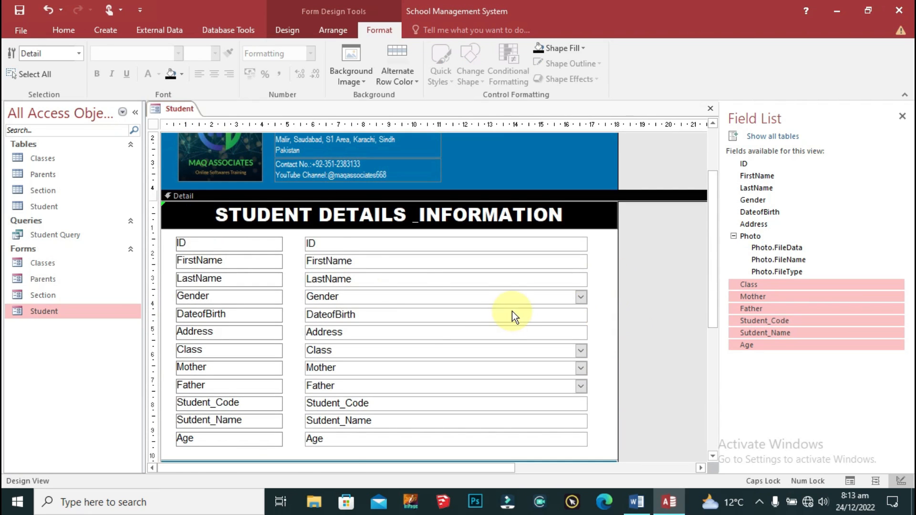
Step: Add the Photo field to the header's right with an Arial, white, centred label
left_click_drag(768, 267, 549, 178)
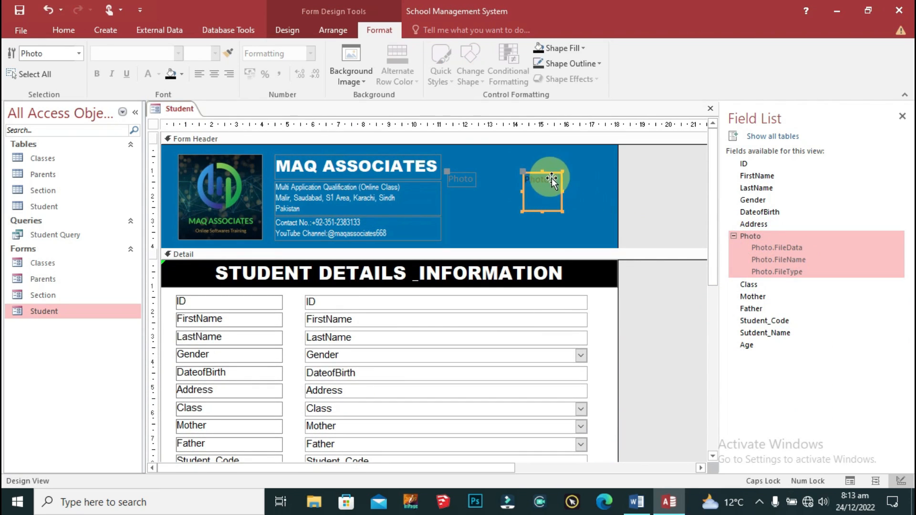
left_click_drag(460, 178, 535, 160)
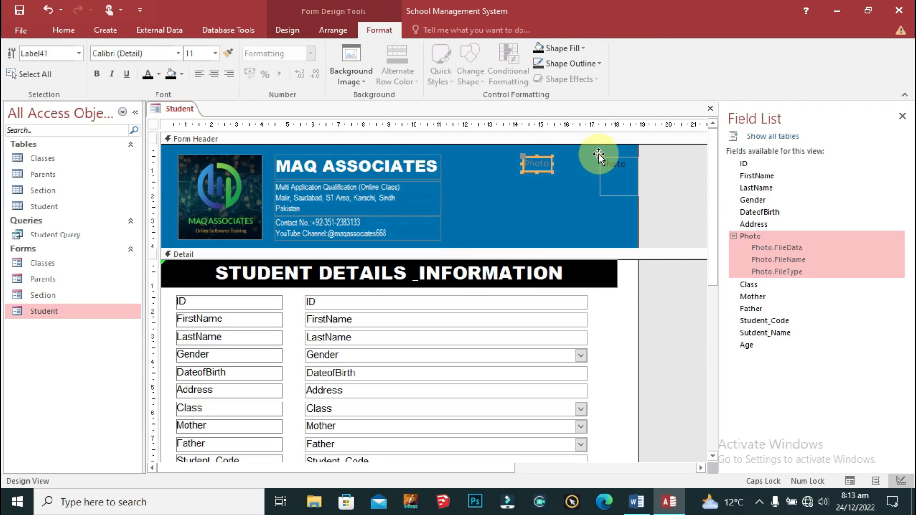
left_click(525, 192, "shift")
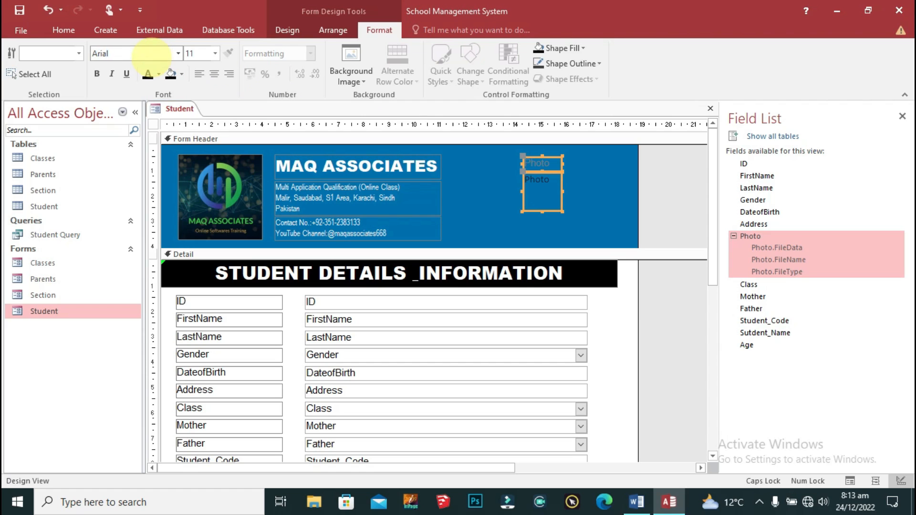
left_click(159, 74)
left_click(151, 117)
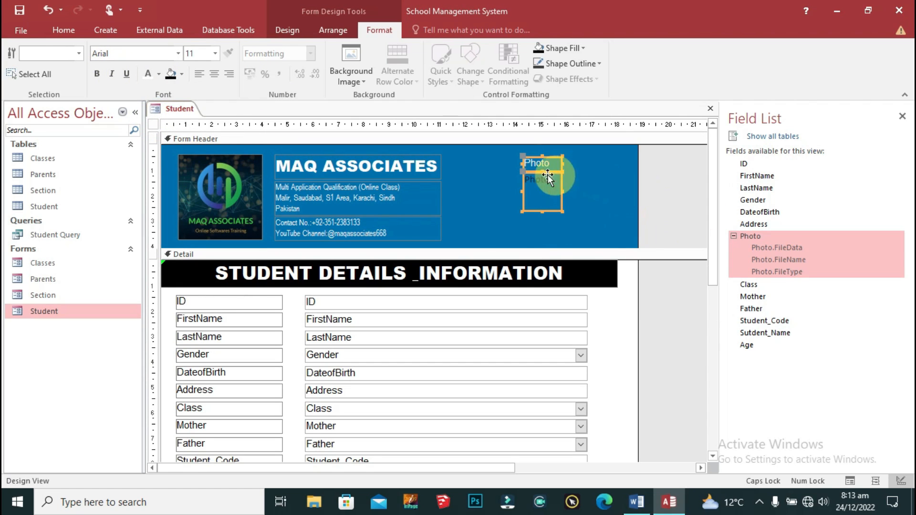
left_click_drag(528, 155, 571, 159)
left_click(214, 74)
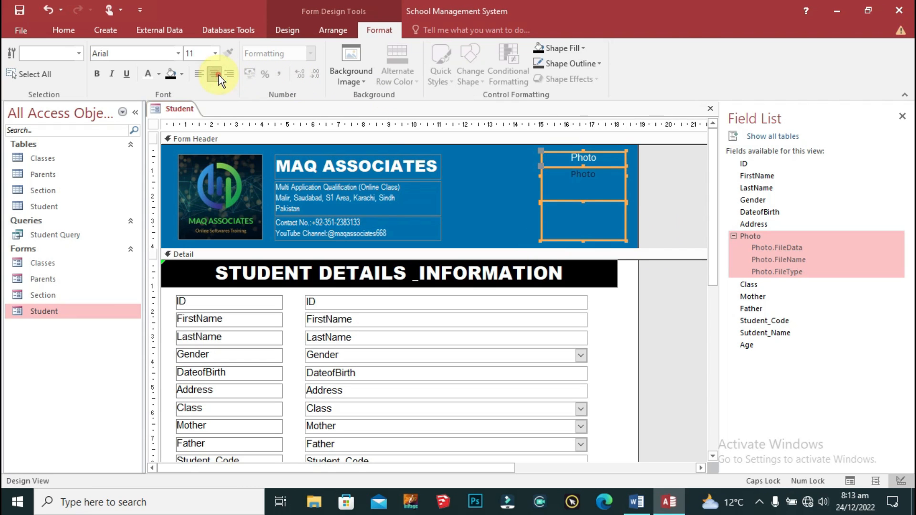
left_click(683, 172)
Step: Save the Student form design
right_click(175, 107)
left_click(214, 116)
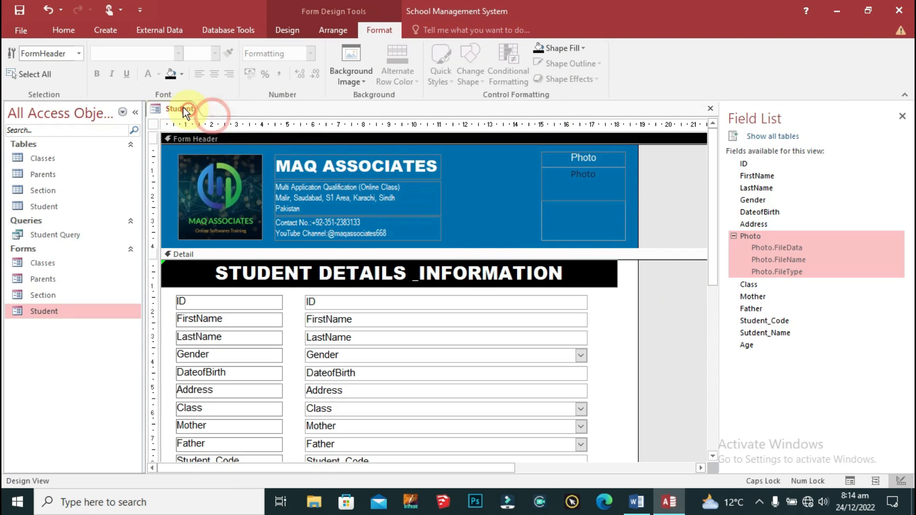
right_click(183, 108)
left_click(228, 129)
double_click(39, 313)
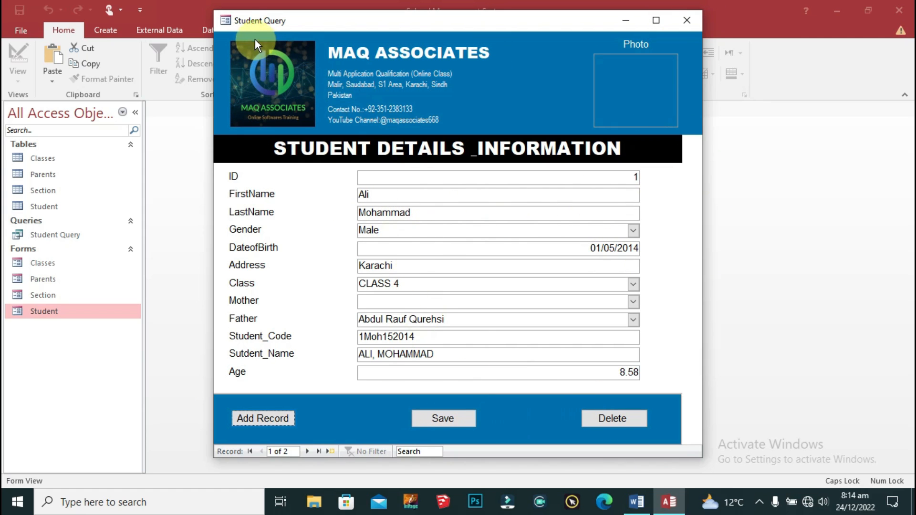
right_click(244, 20)
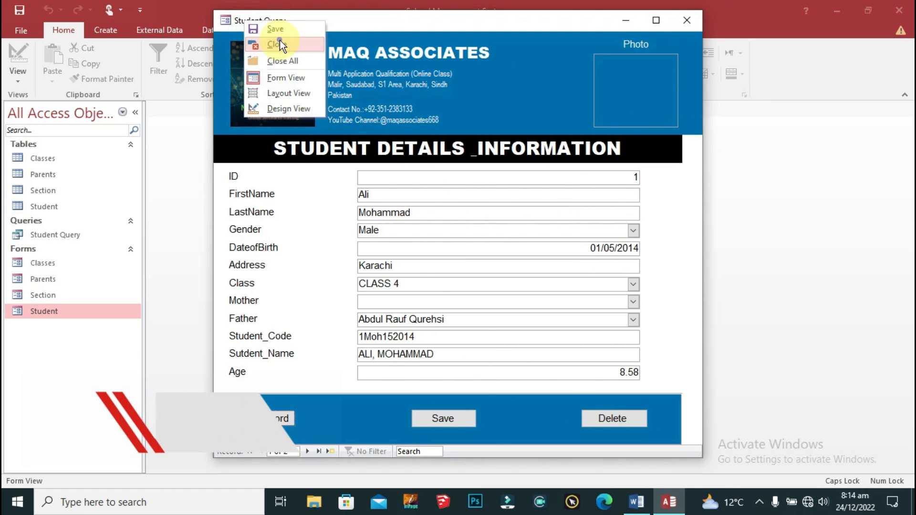
left_click(287, 78)
right_click(265, 19)
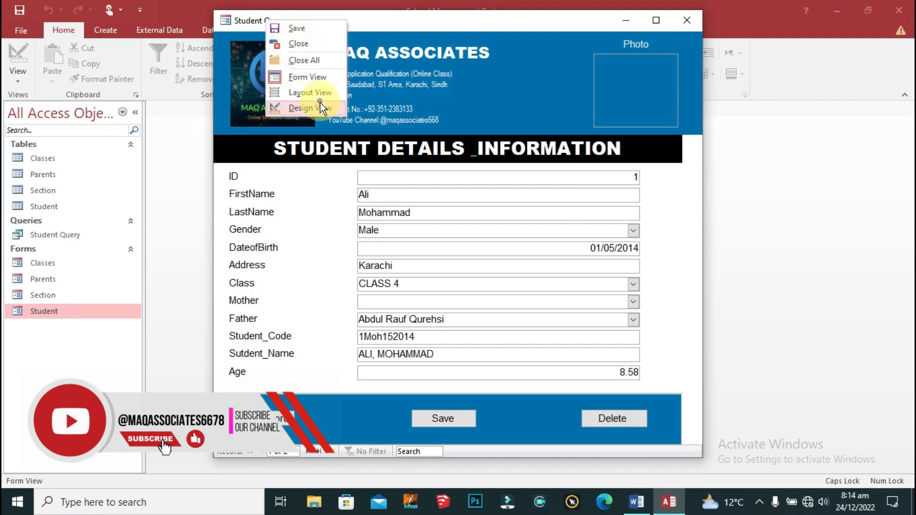
left_click(310, 104)
scroll(451, 222, "down", 3)
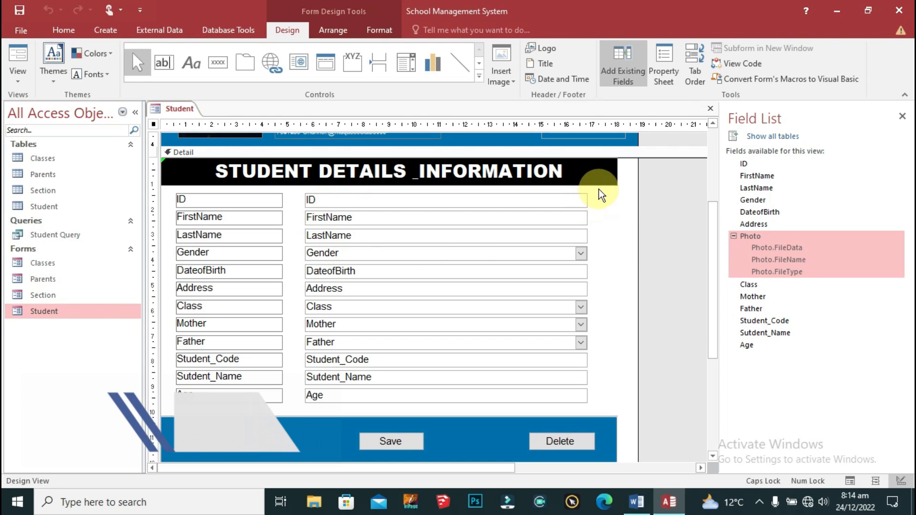
left_click_drag(601, 192, 298, 406)
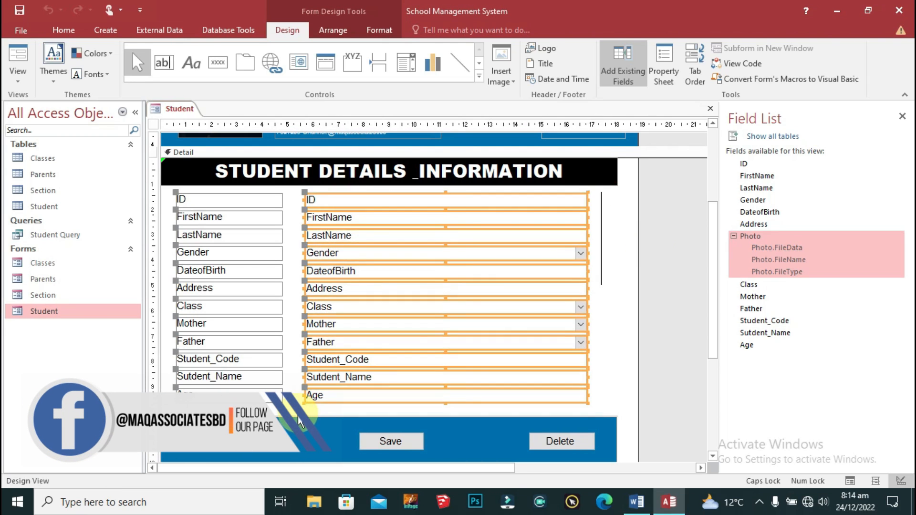
Step: Check the left-aligned field values with record data in Form View, then return to Design View
left_click(366, 29)
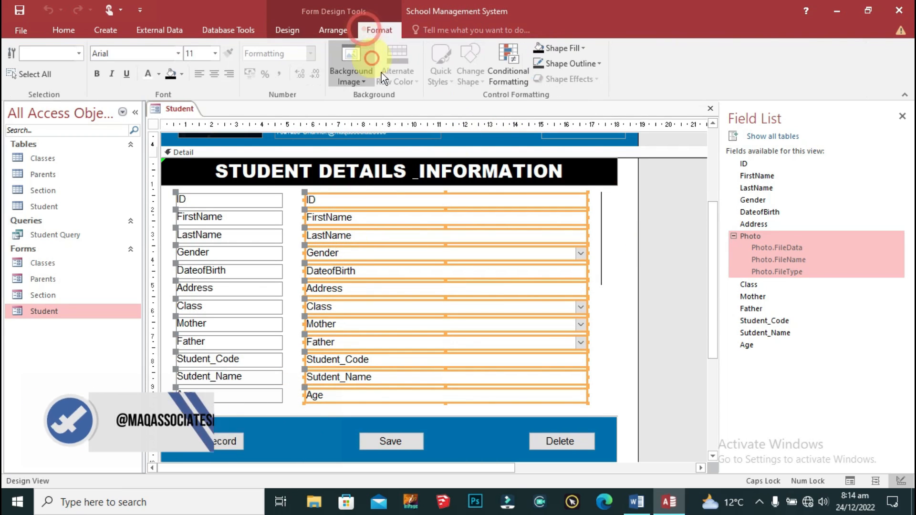
right_click(178, 109)
left_click(185, 107)
right_click(184, 107)
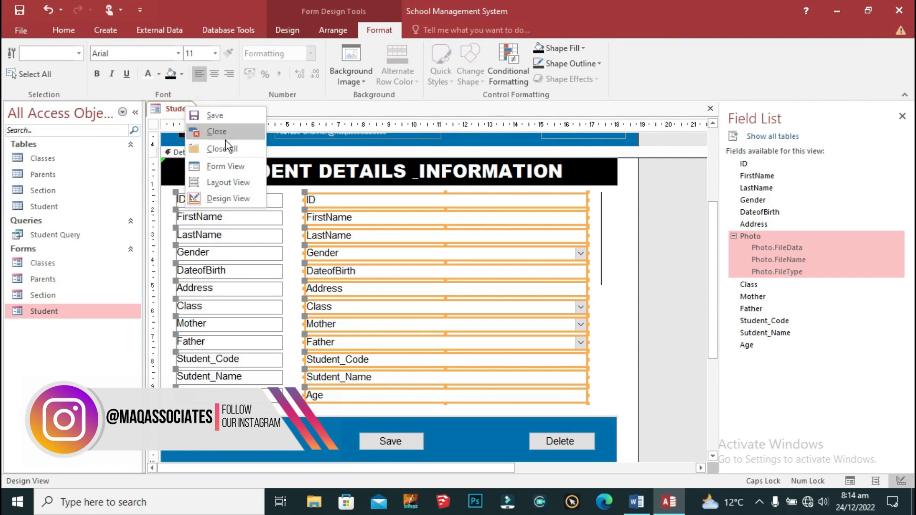
left_click(223, 168)
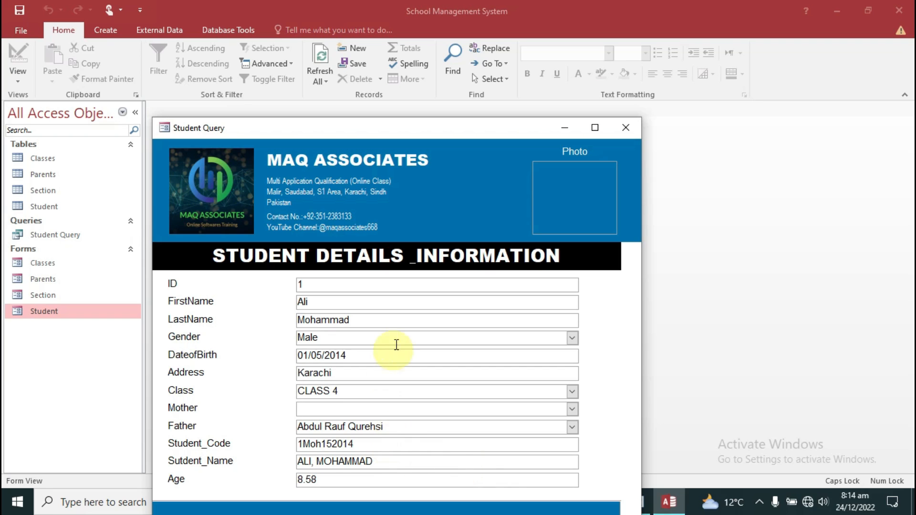
right_click(185, 133)
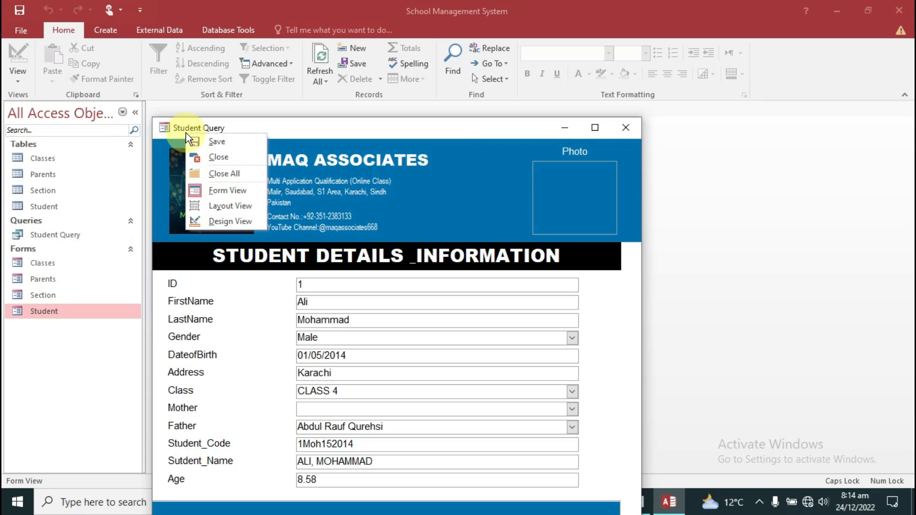
left_click(248, 219)
scroll(577, 291, "down", 3)
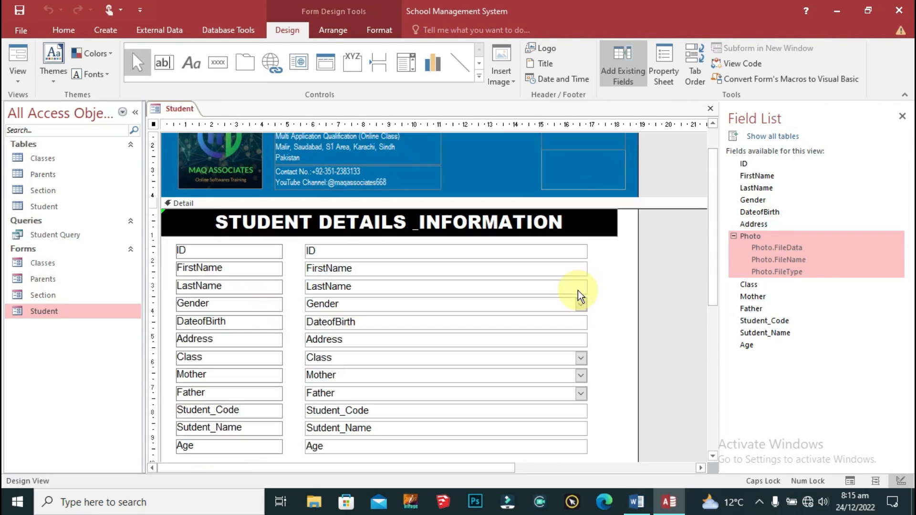
Step: Remove the Student_Code and Sutdent_Name labels and boxes from the Detail section
left_click(210, 364)
left_click(370, 364, "shift")
left_click(267, 378, "shift")
left_click(353, 388, "shift")
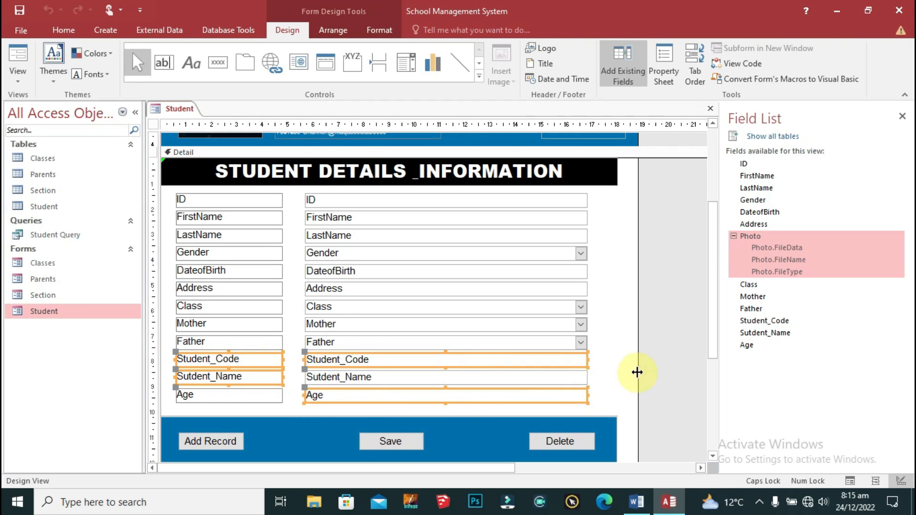
left_click(607, 350)
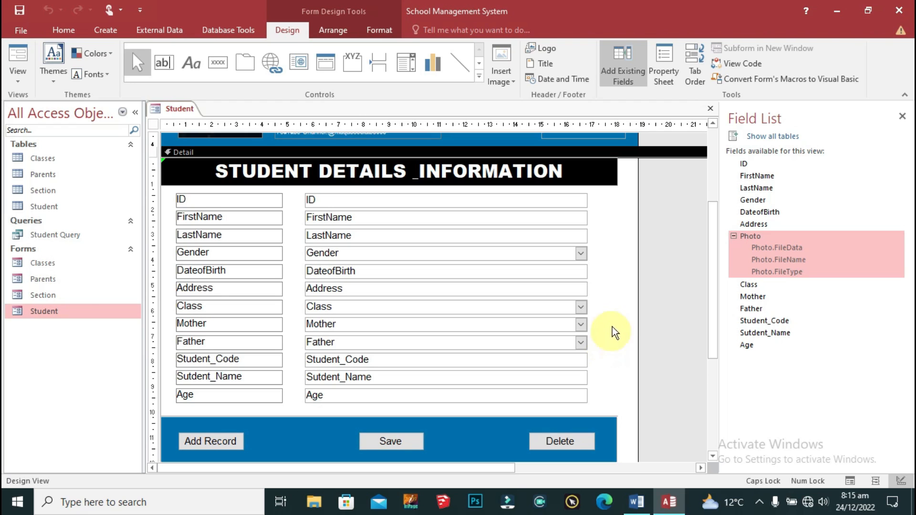
scroll(615, 319, "down", 2)
left_click(251, 315)
left_click(356, 309, "shift")
left_click(246, 327, "shift")
left_click(346, 328, "shift")
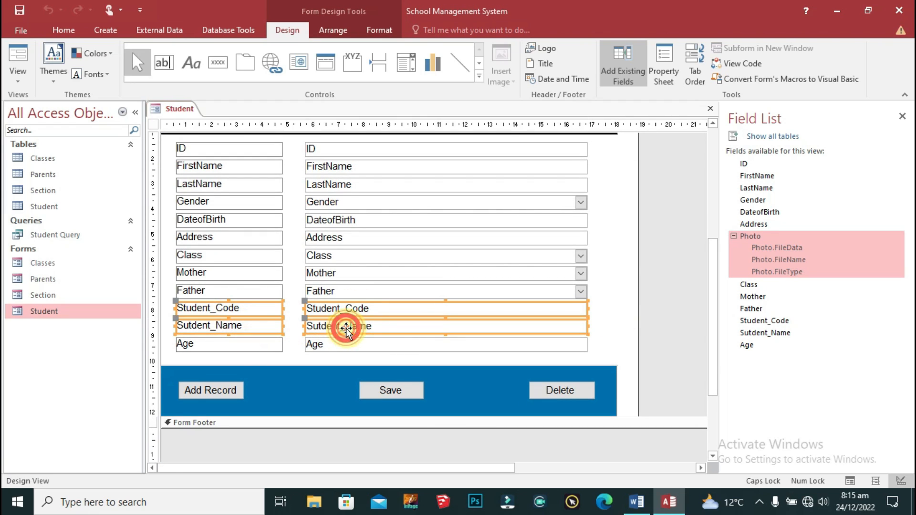
key("Delete")
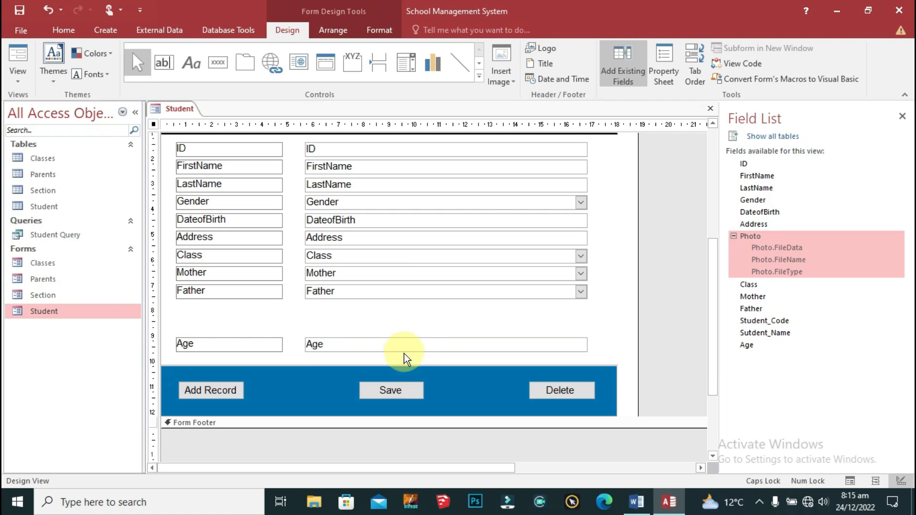
Step: Move the Age label and box up under Father
left_click_drag(347, 326, 260, 358)
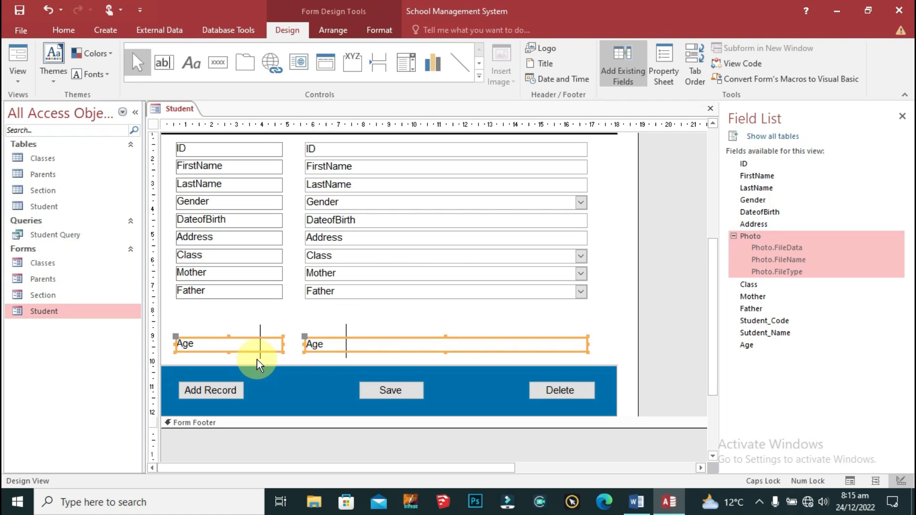
key("Up")
key("Up")
key("Up")
key("Up")
key("Up")
key("Up")
key("Up")
key("Up")
key("Up")
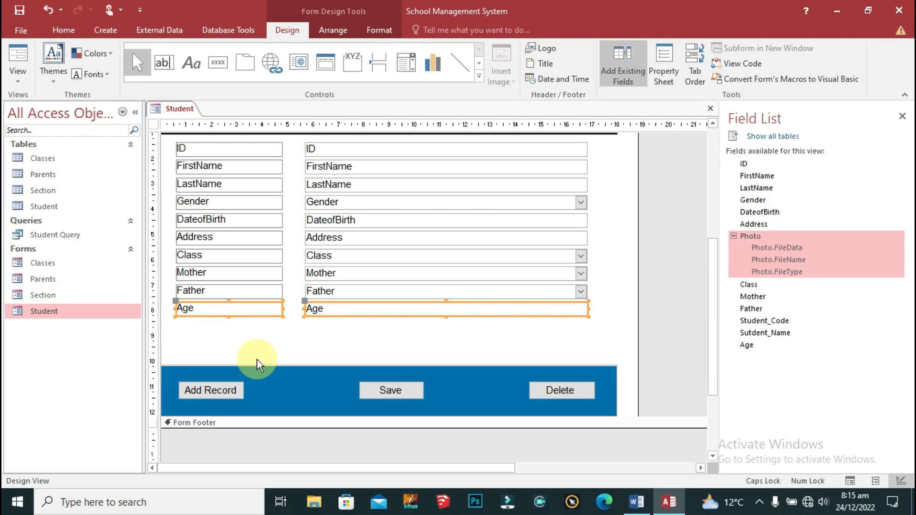
left_click(471, 325)
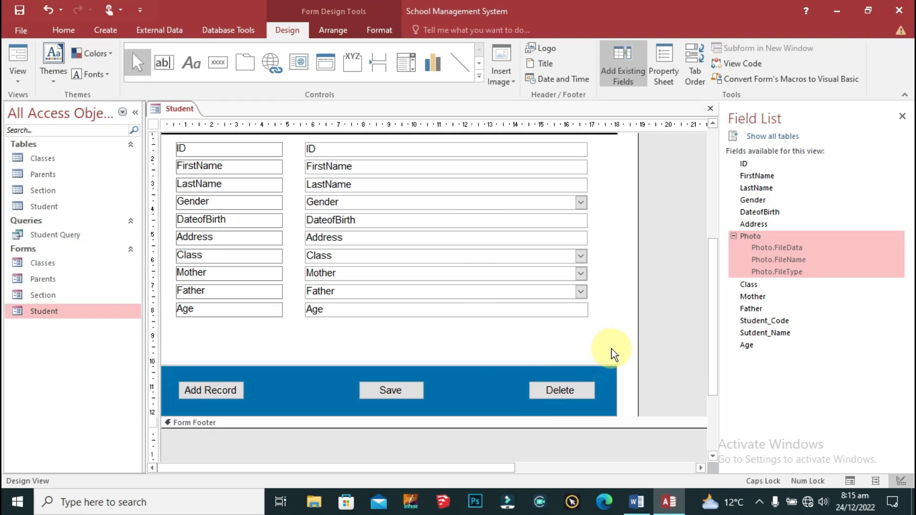
Step: Nudge the blue button band up and shorten the Detail section to fit
left_click_drag(607, 348, 201, 420)
key("Up")
key("Up")
key("Up")
key("Up")
key("Up")
key("Up")
key("Up")
key("Up")
key("Up")
key("Up")
key("Up")
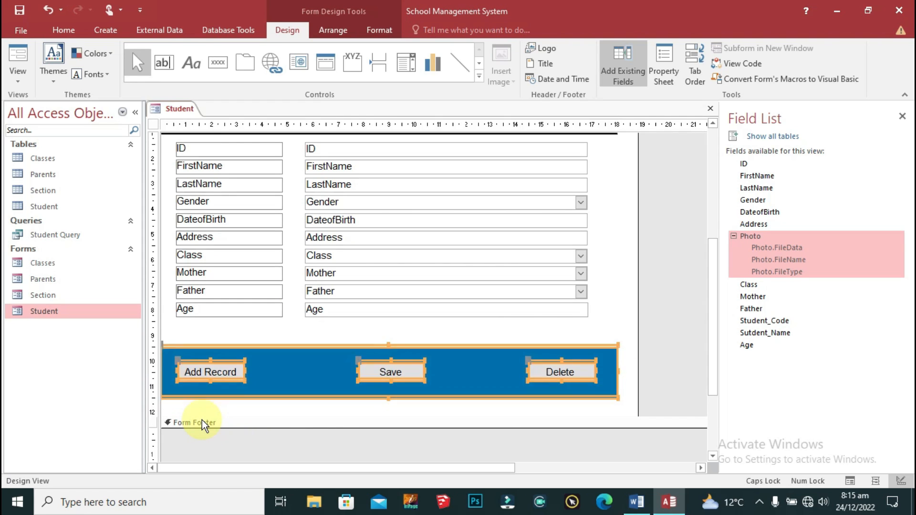
key("Up")
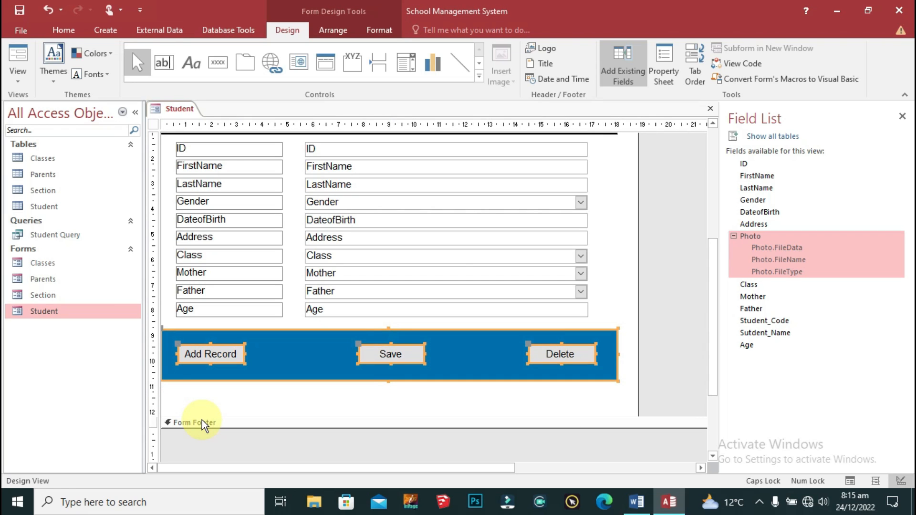
left_click(634, 379)
left_click_drag(660, 416, 660, 379)
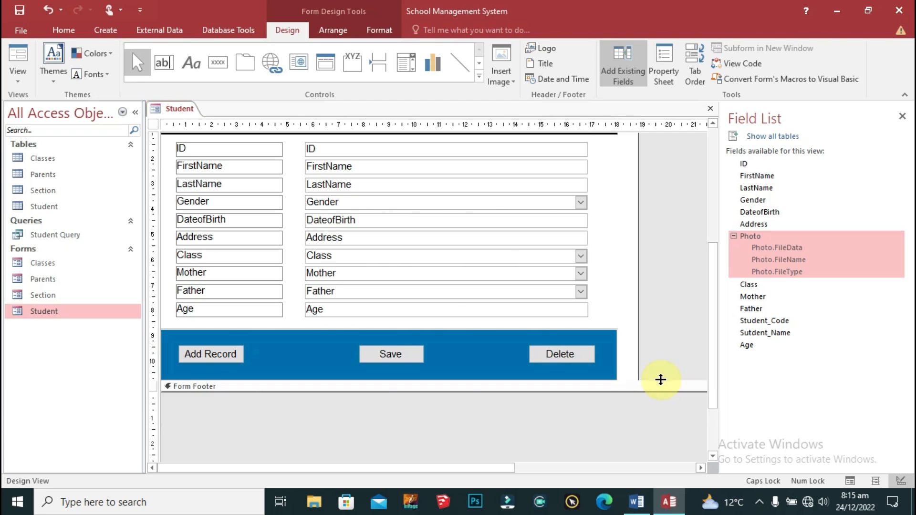
scroll(629, 388, "up", 5)
left_click(480, 205)
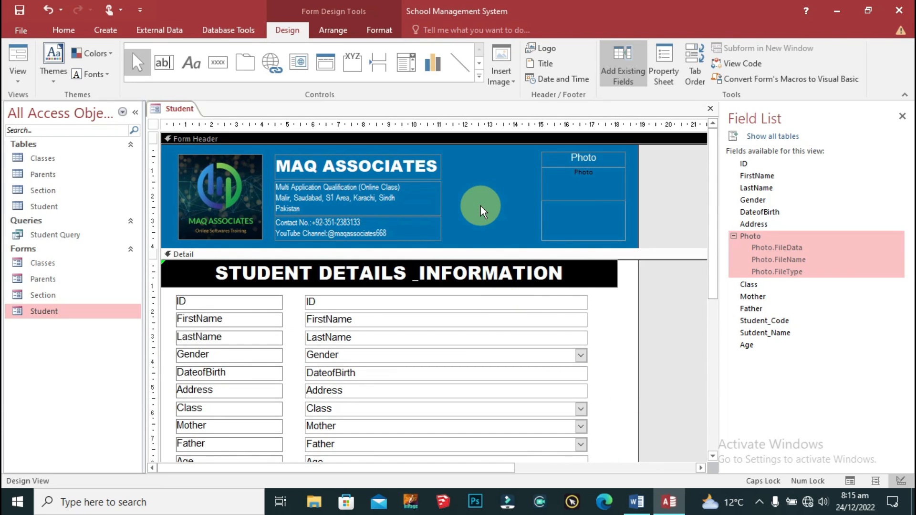
Step: Paste Student_Code and Sutdent_Name into the header, narrow them and place them beside the company details
key("ctrl+v")
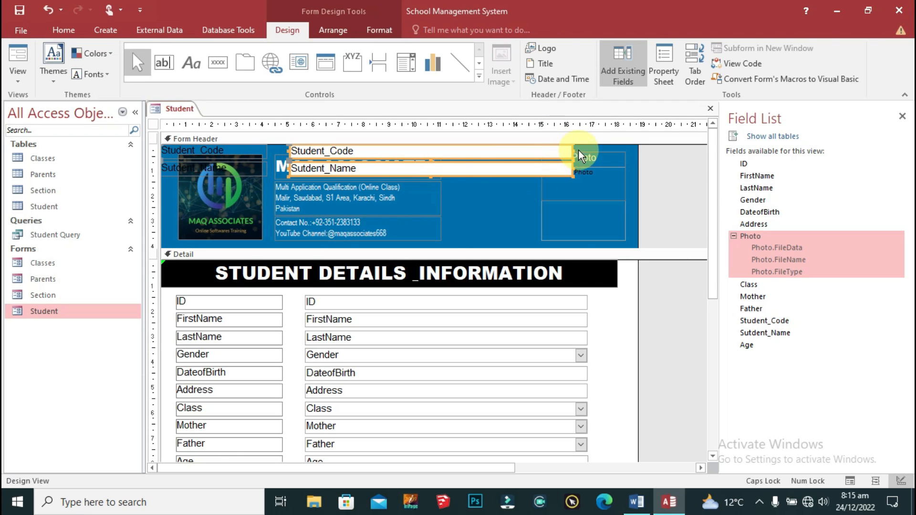
left_click_drag(572, 151, 382, 150)
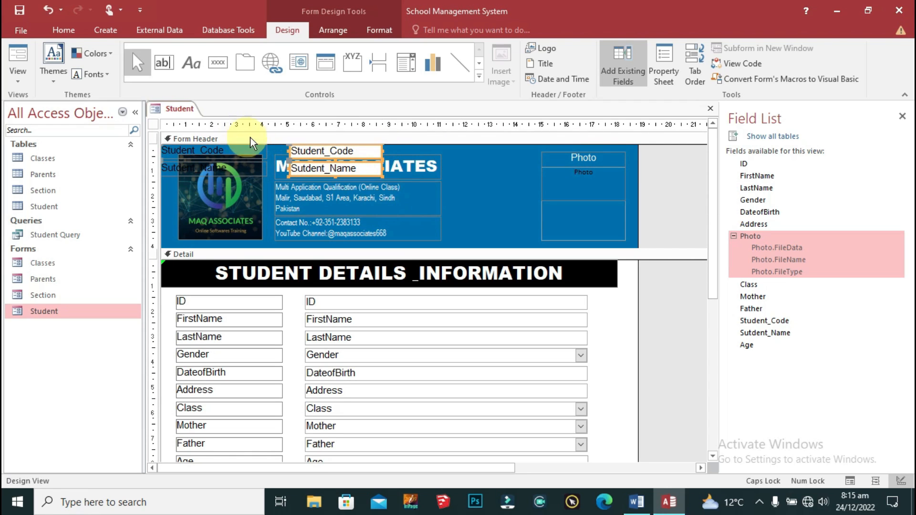
left_click_drag(371, 179, 489, 251)
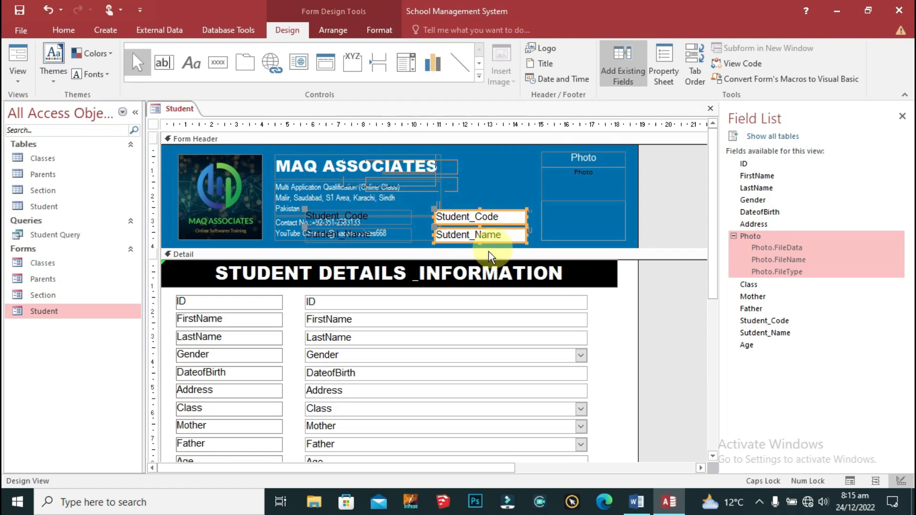
left_click(316, 207)
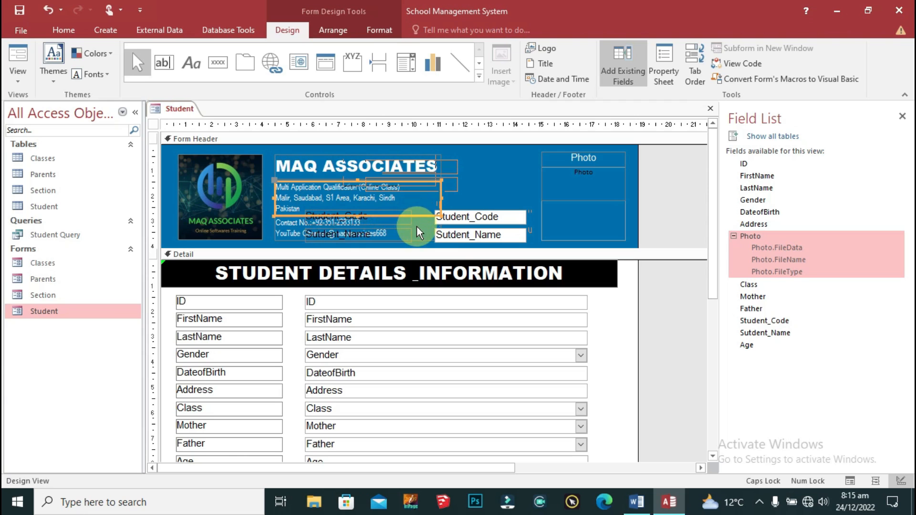
Step: Stack each label above its box and narrow it to the box width
left_click(304, 209)
left_click_drag(306, 210, 435, 197)
left_click_drag(542, 199, 526, 175)
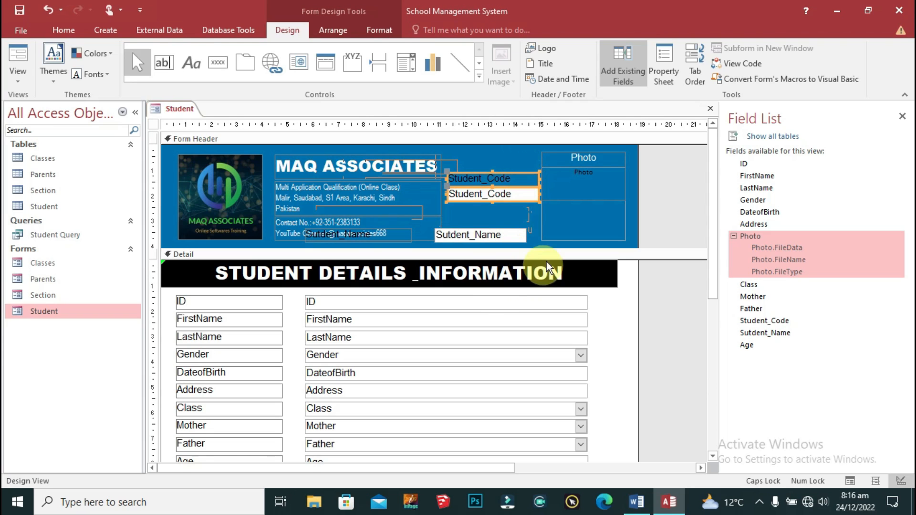
left_click(361, 238)
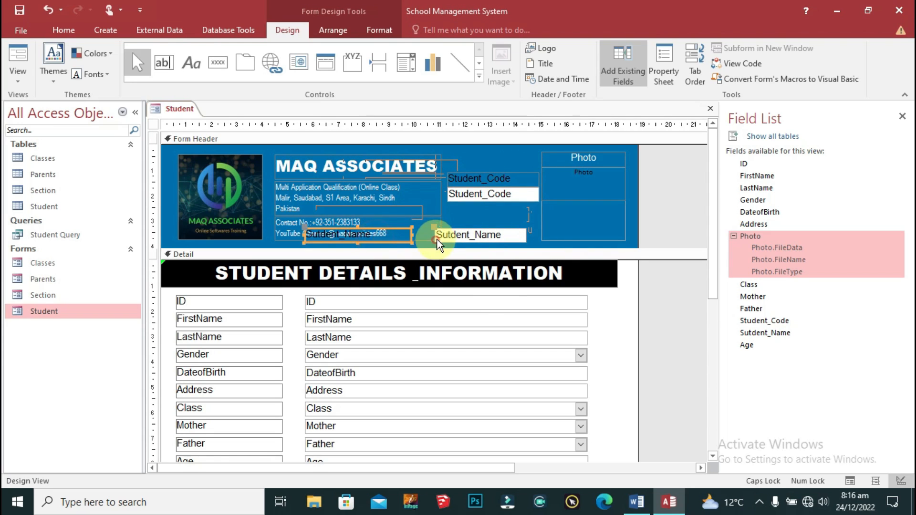
left_click_drag(302, 226, 454, 217)
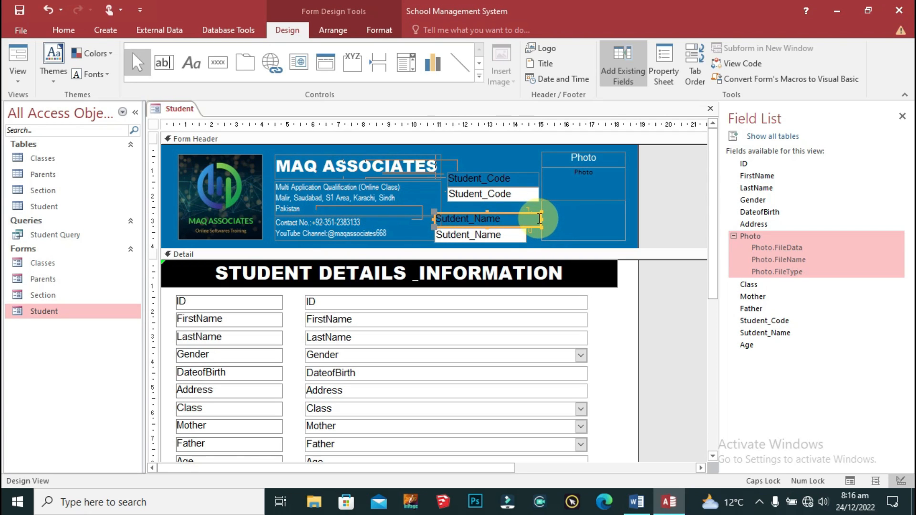
left_click_drag(532, 219, 515, 212)
Step: Select the Student_Code and Sutdent_Name labels together
left_click(522, 235, "shift")
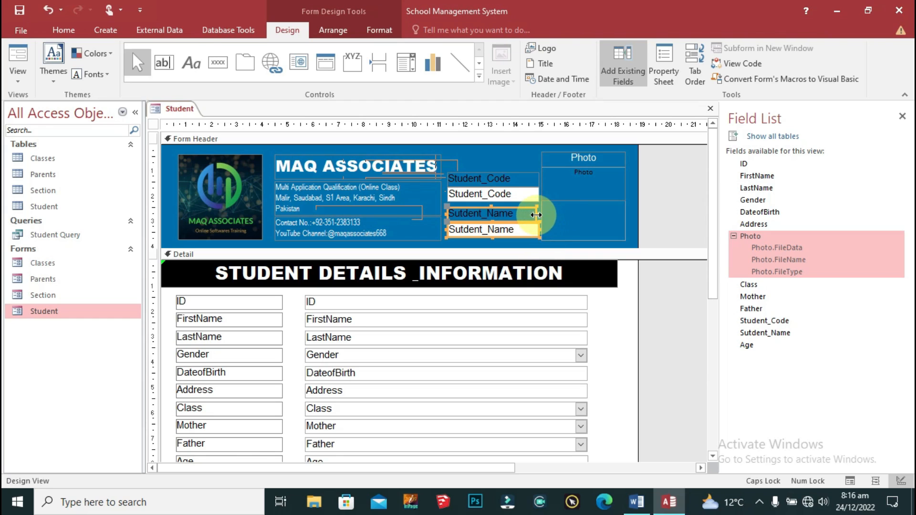
left_click(493, 244)
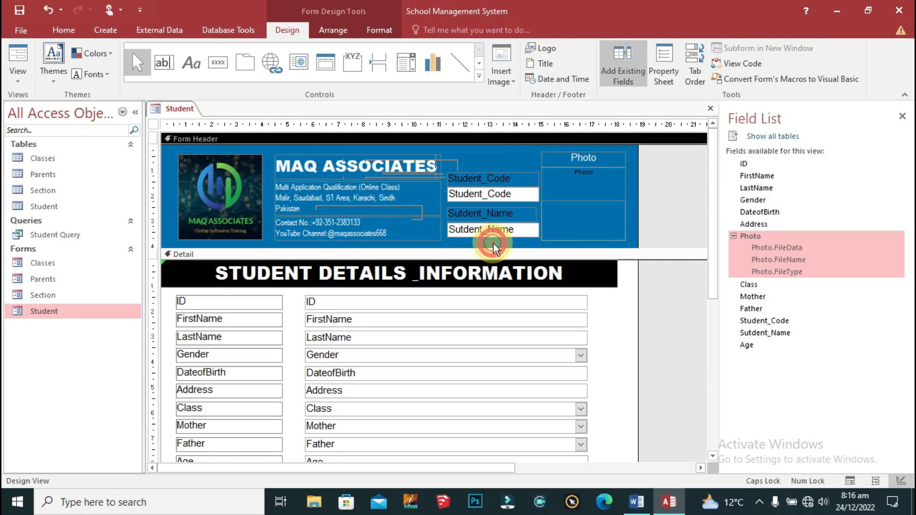
left_click(518, 216)
left_click(539, 222)
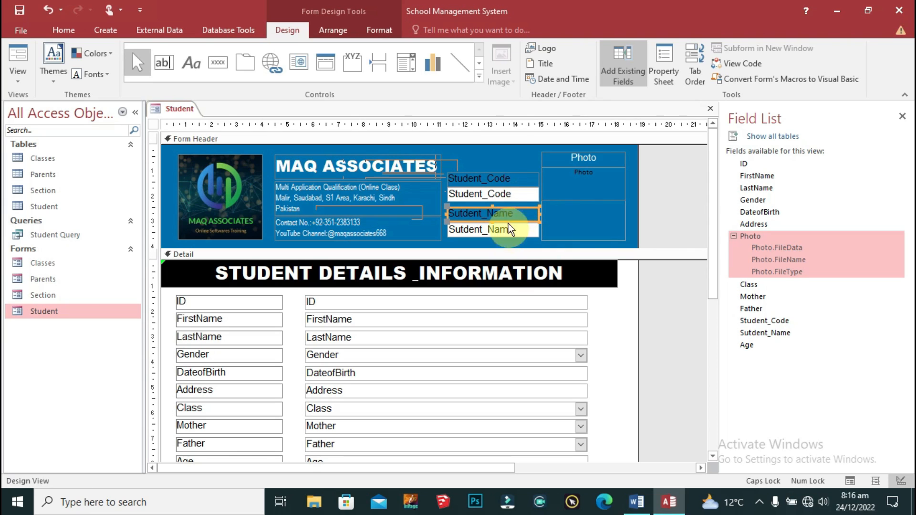
left_click(498, 181, "shift")
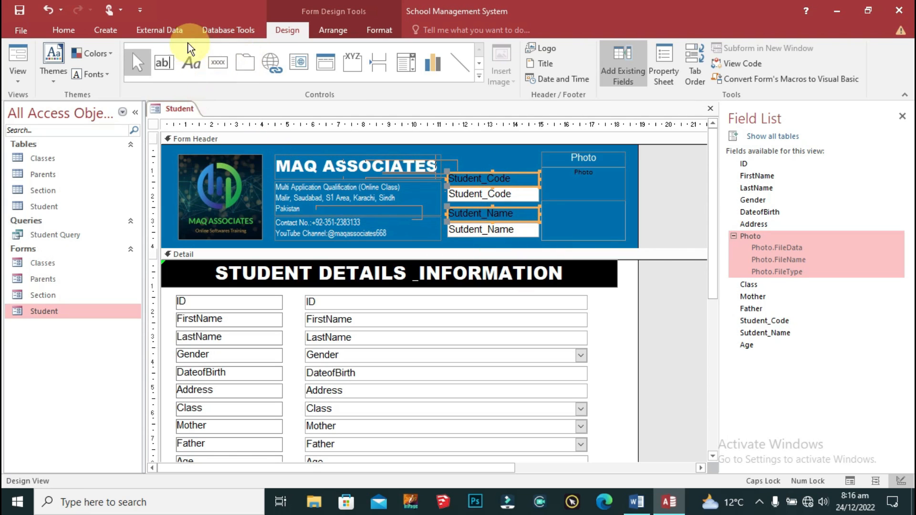
left_click(389, 28)
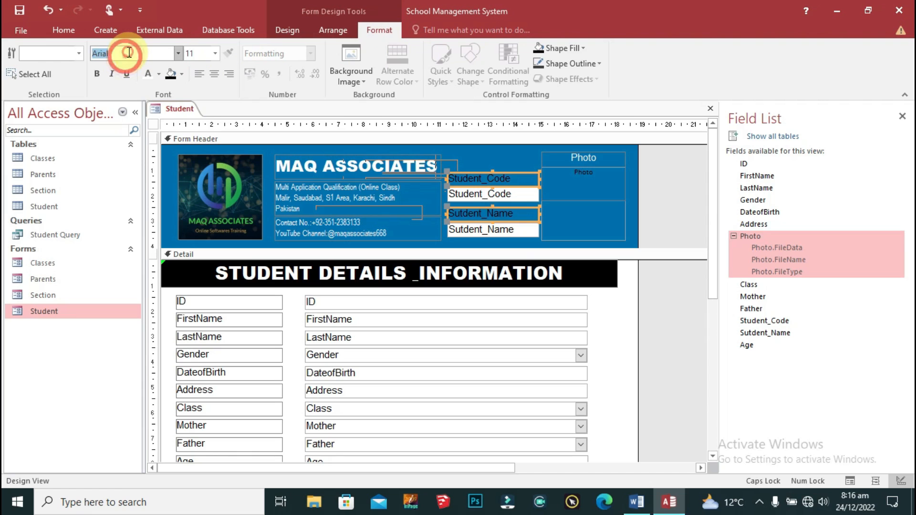
Step: Apply the brighter font colour to both labels and nudge the four header controls into place
left_click(149, 76)
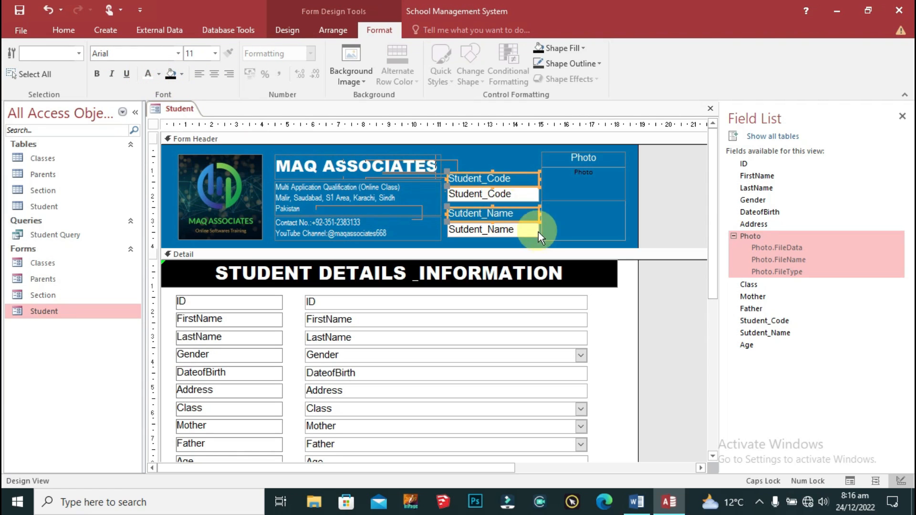
left_click(518, 194, "shift")
left_click(517, 234, "shift")
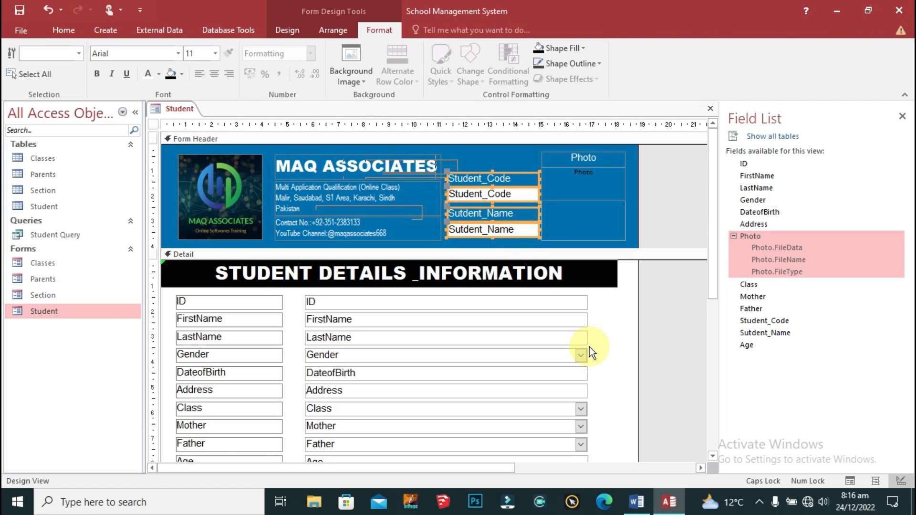
key("Down")
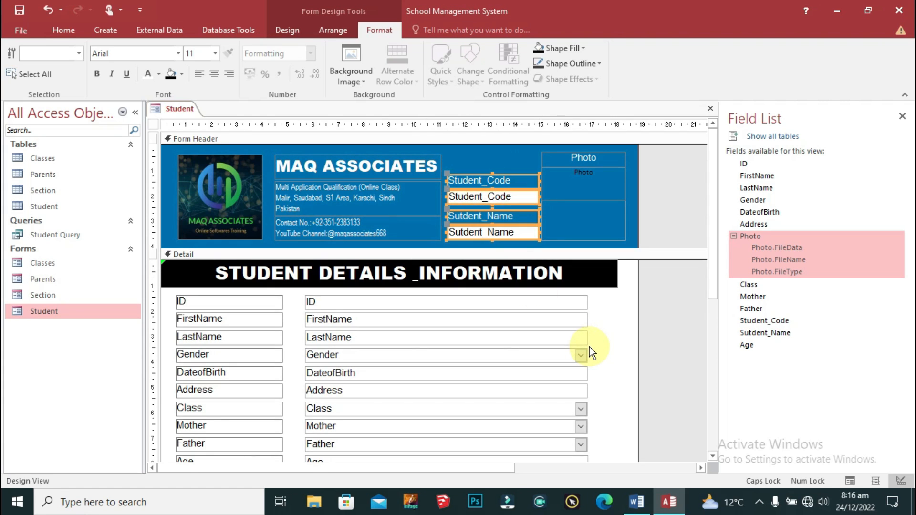
key("Left")
key("Left")
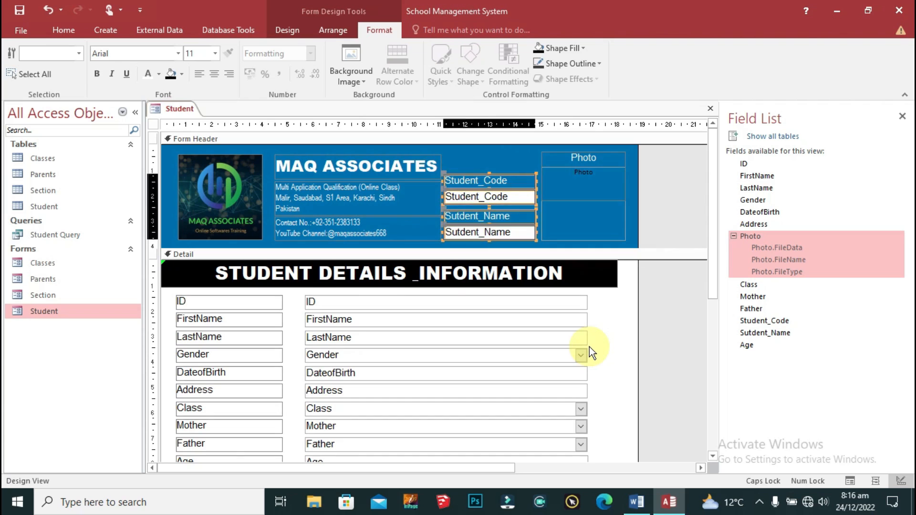
key("Right")
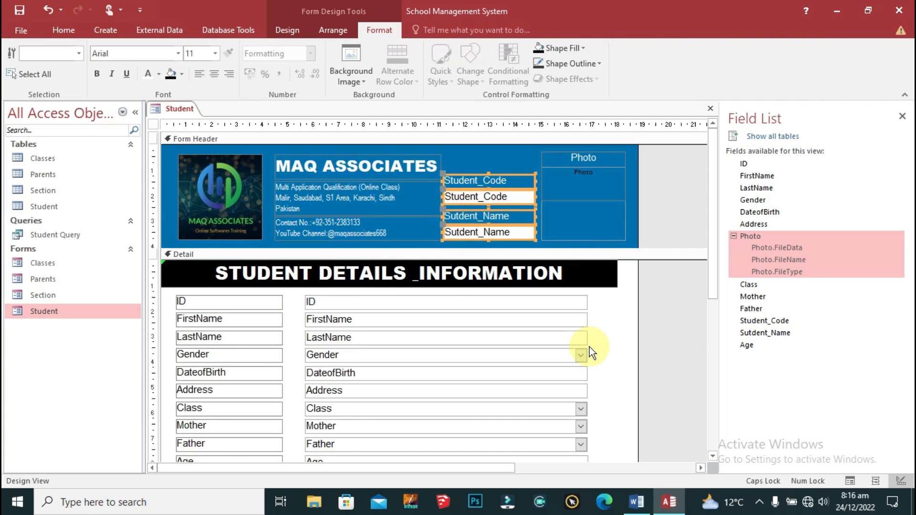
left_click(494, 158)
Step: Move the Student_Code label and box up to the top of the header
left_click_drag(493, 159, 507, 177)
left_click(502, 197, "shift")
key("Up")
key("Up")
key("Up")
key("Up")
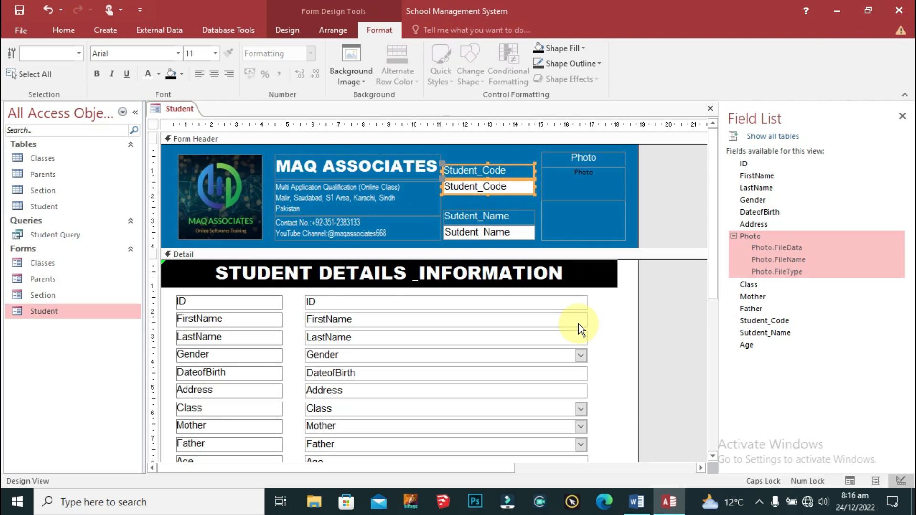
key("Right")
key("Up")
key("Up")
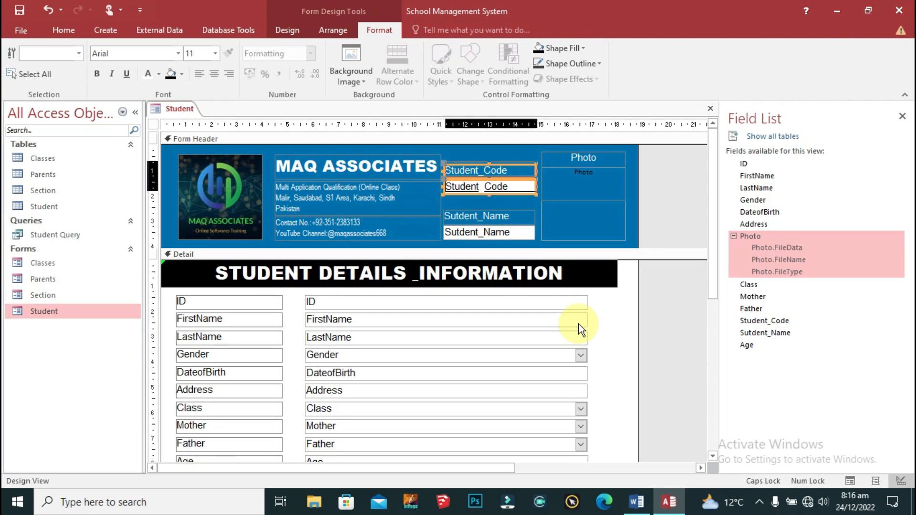
key("Up")
key("Up")
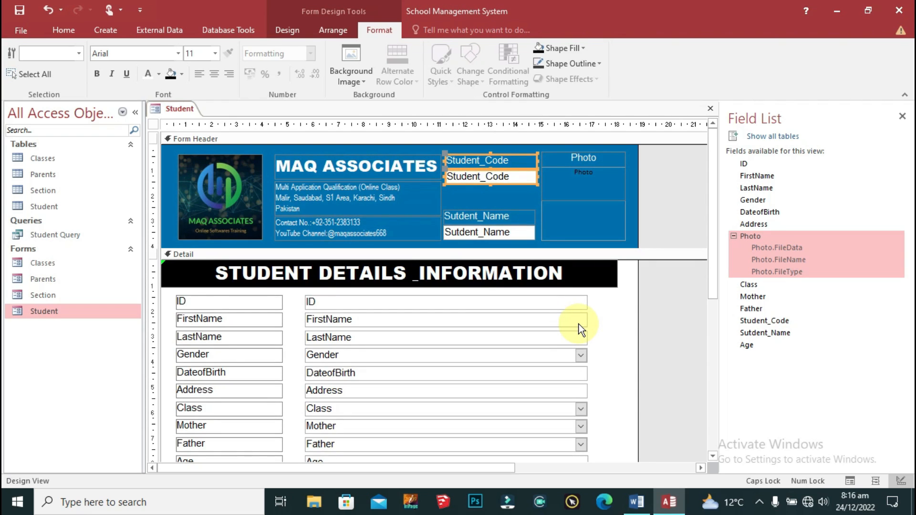
key("ctrl+Down")
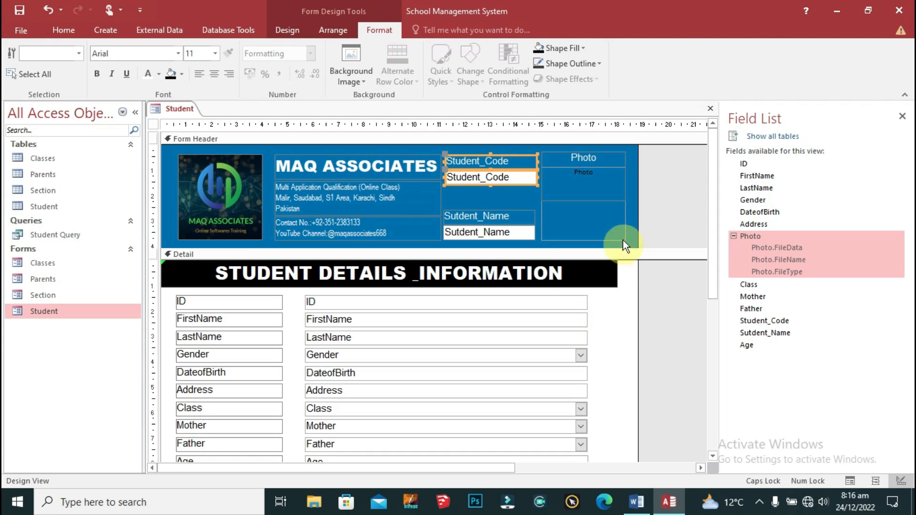
Step: Switch the Student form to Form View to preview the header with the first student's record
right_click(158, 112)
left_click(175, 107)
right_click(175, 107)
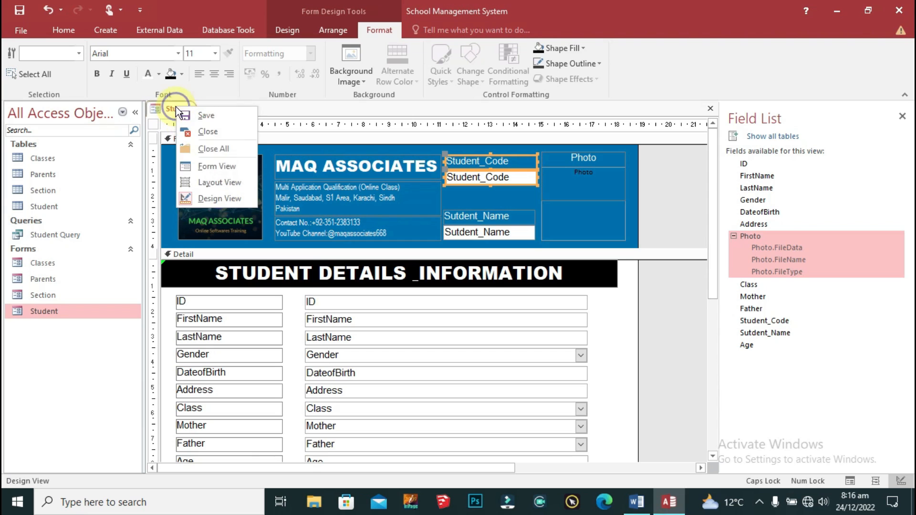
left_click(243, 170)
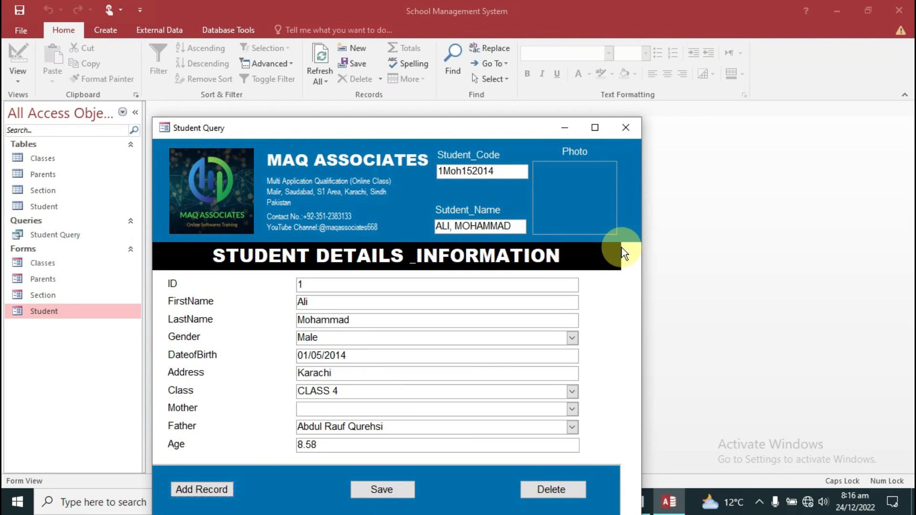
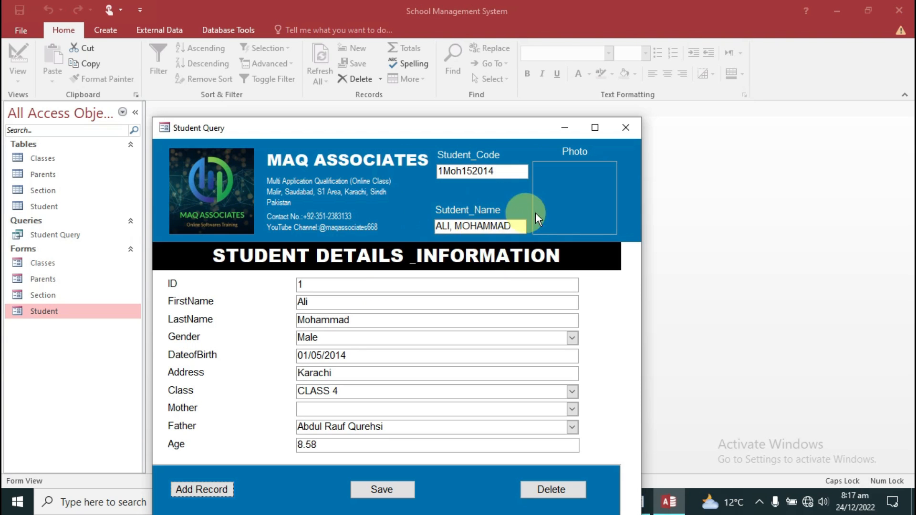
Step: Put the Student form into Design View and select the Student_Code header label
right_click(192, 129)
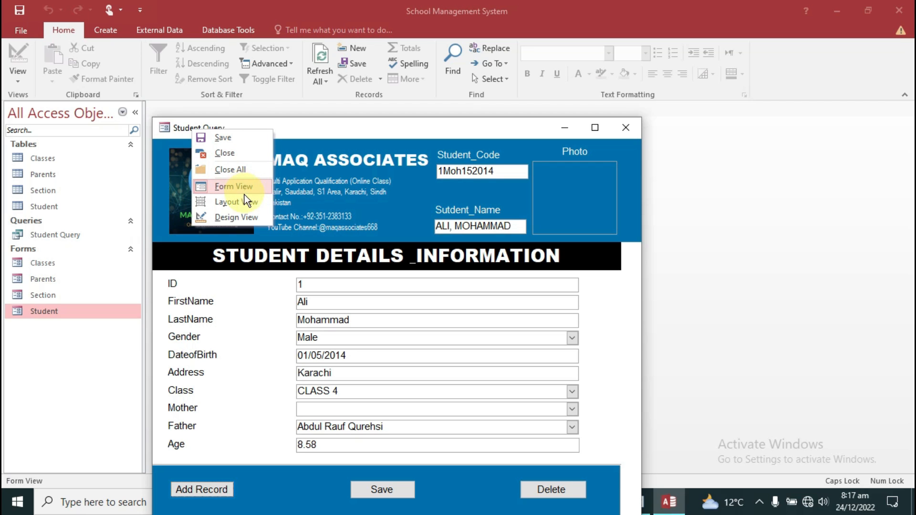
left_click(238, 216)
left_click(487, 158)
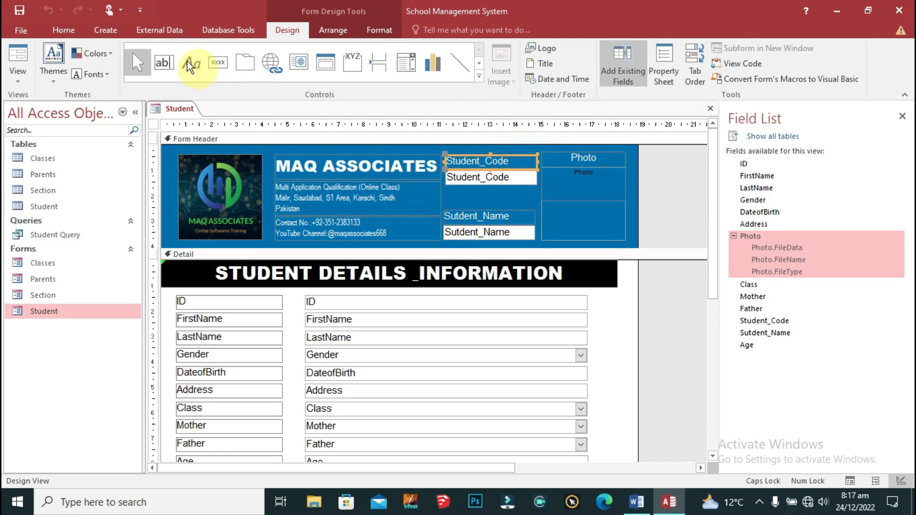
Step: Make the Student_Code label dark blue, bold and centred, with the underscore replaced by a space
left_click(386, 27)
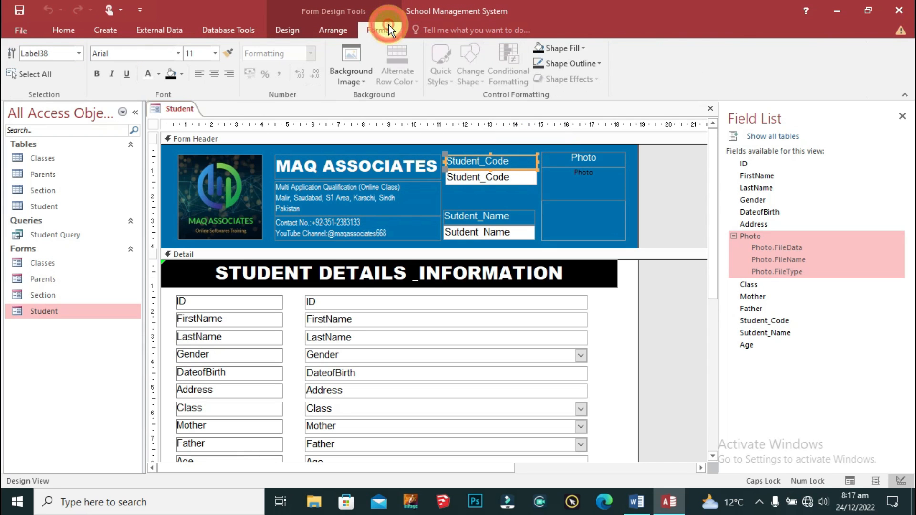
left_click(538, 47)
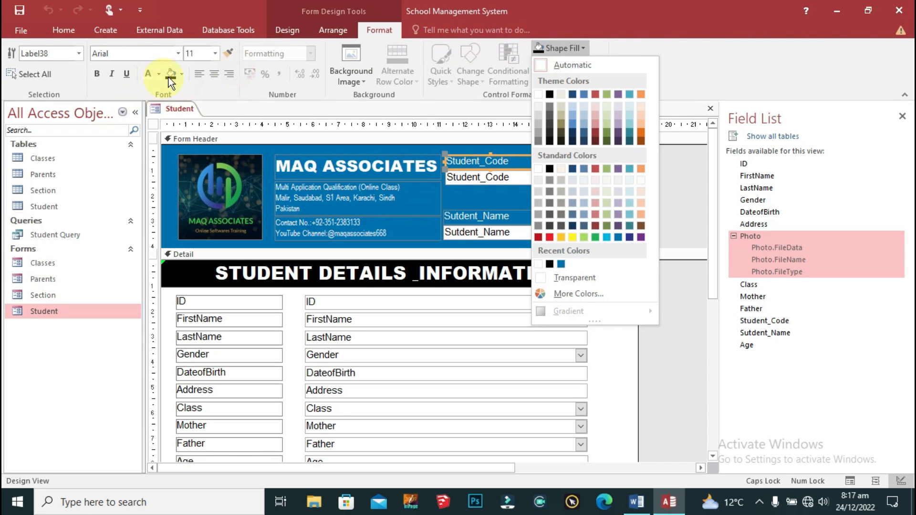
left_click(181, 74)
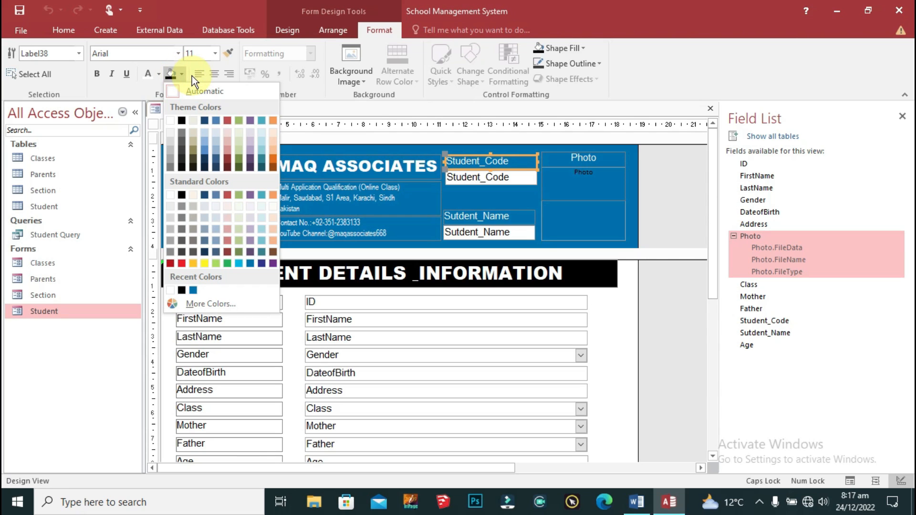
left_click(201, 119)
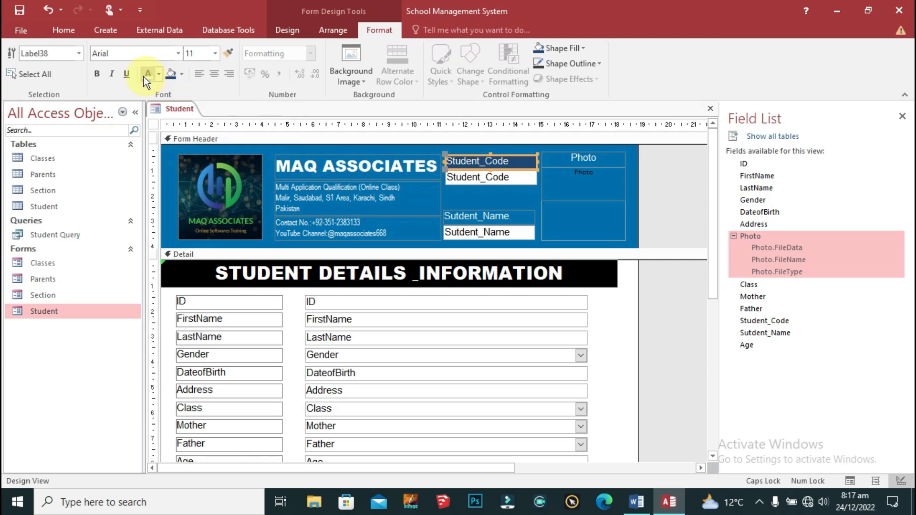
left_click(97, 75)
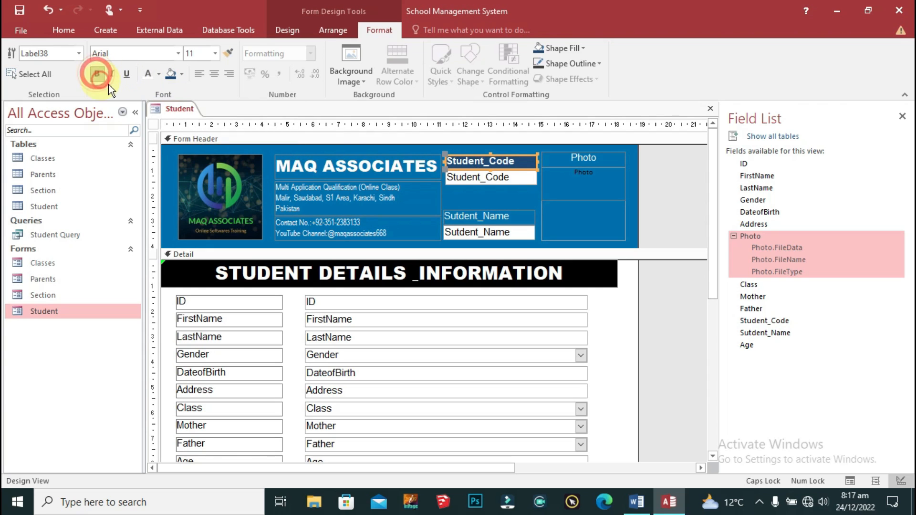
left_click(487, 161)
key("BackSpace")
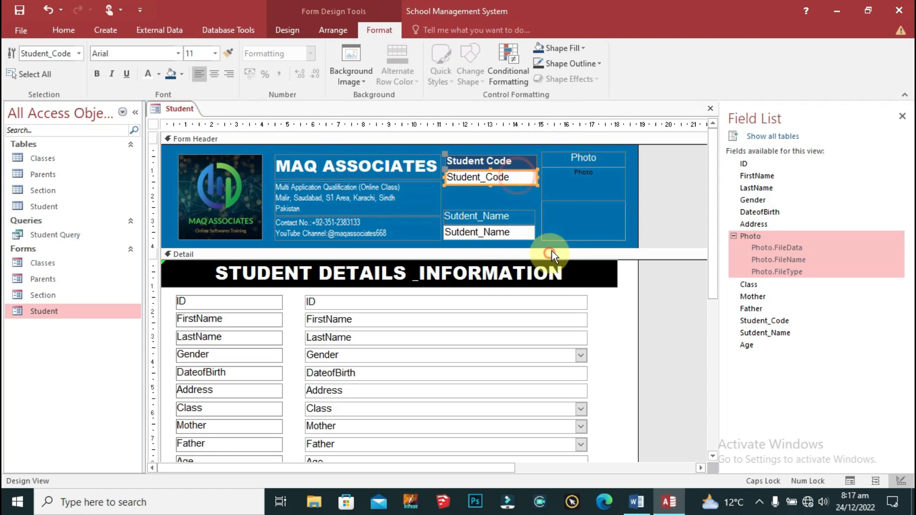
left_click(523, 157)
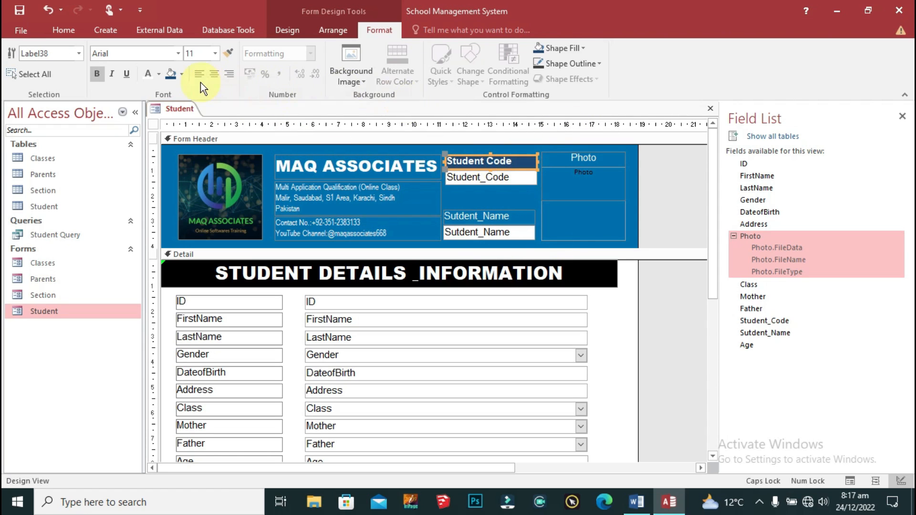
left_click(214, 76)
Step: Give the Sutdent_Name label the same dark blue fill and centring, and remove its underscore
left_click(515, 229)
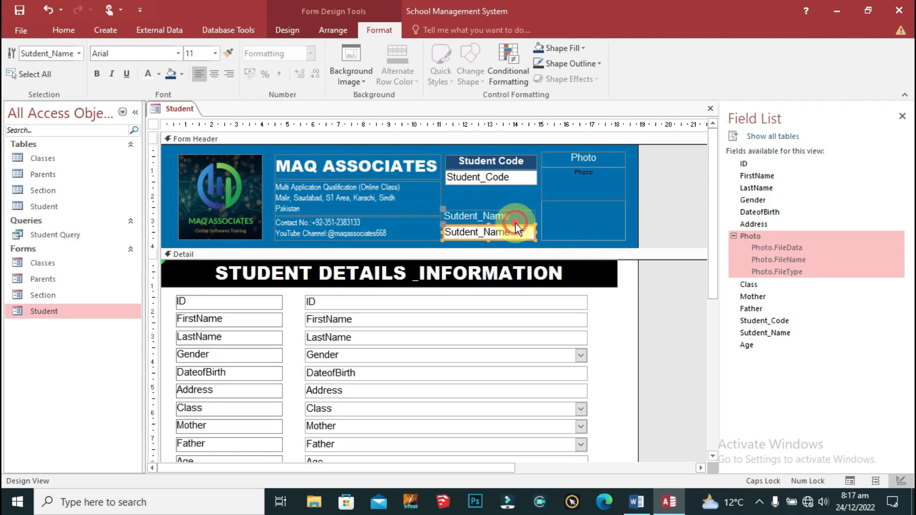
left_click(477, 216)
left_click(170, 75)
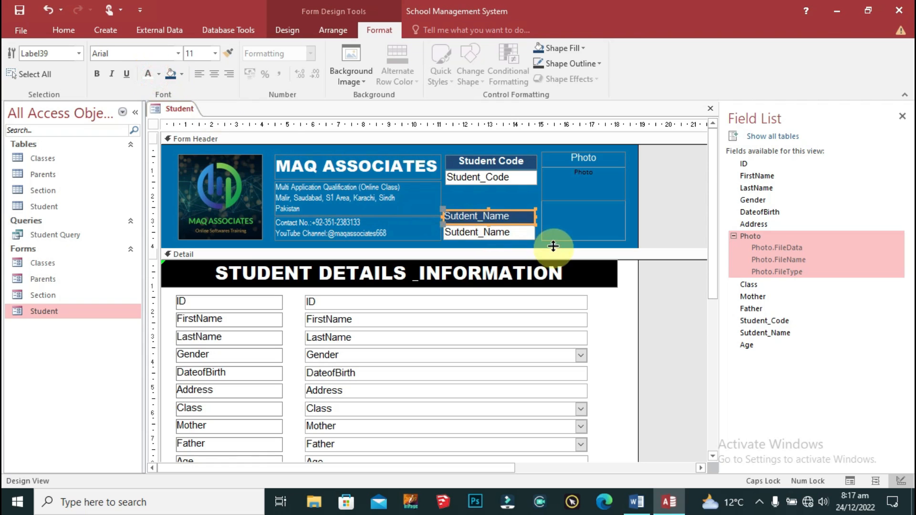
left_click(214, 73)
left_click(499, 217)
key("BackSpace")
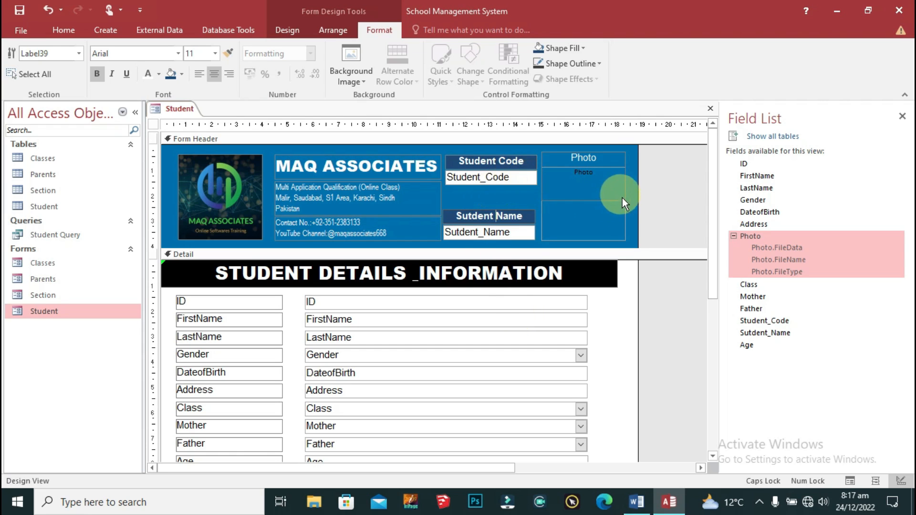
Step: Save the Student form design and close it
right_click(175, 111)
left_click(186, 119)
right_click(180, 110)
left_click(221, 138)
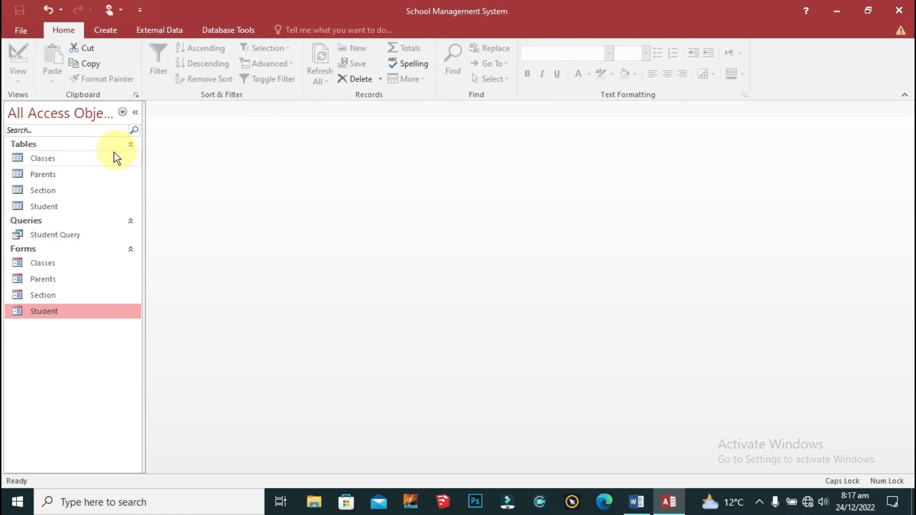
Step: Reopen the Student form in Form View to check the restyled Student Code and Sutdent Name labels
double_click(59, 310)
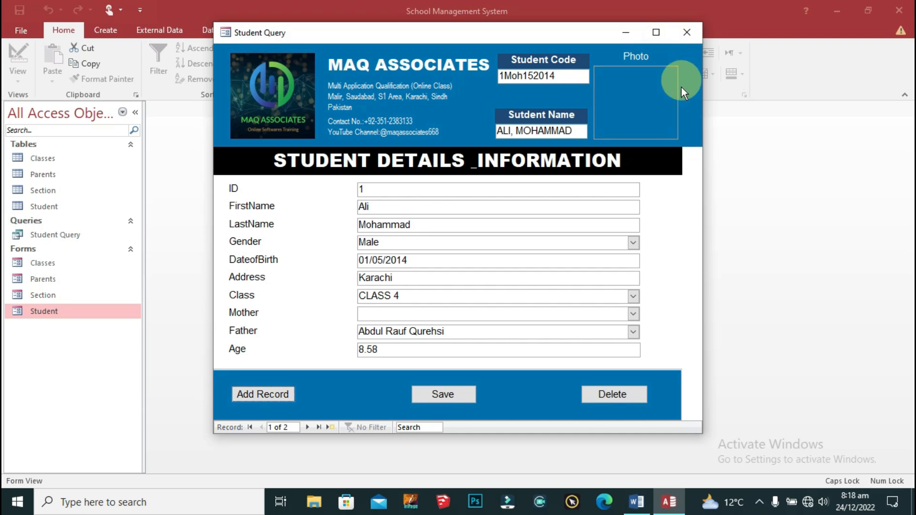
left_click(667, 30)
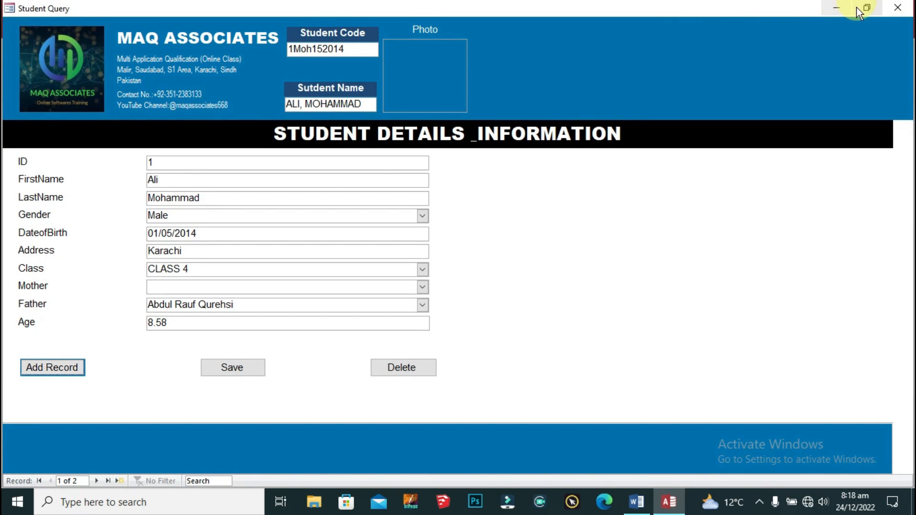
left_click(862, 18)
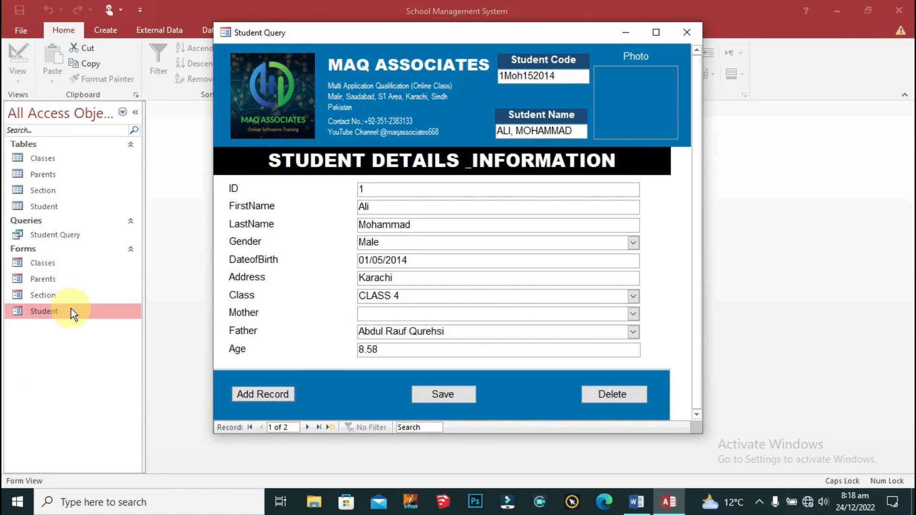
right_click(261, 35)
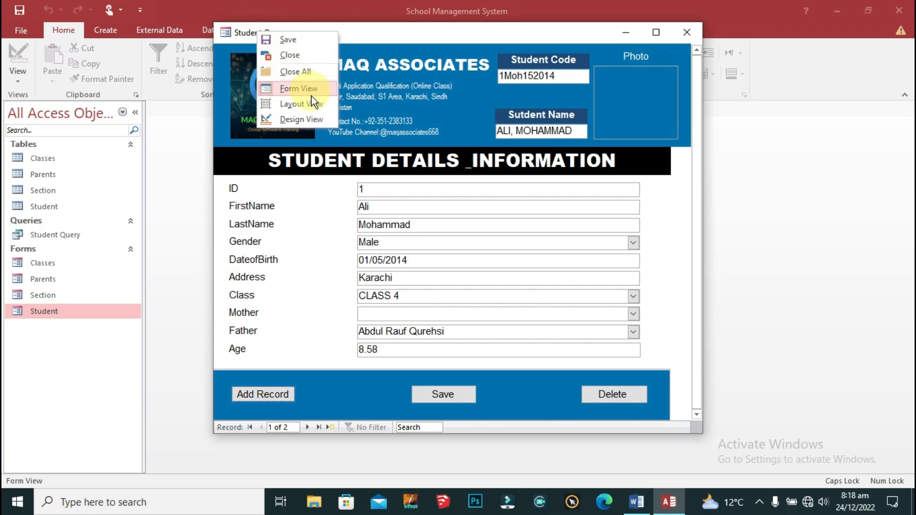
Step: Return to Design View and fine-tune the Student form's overall width
left_click(309, 119)
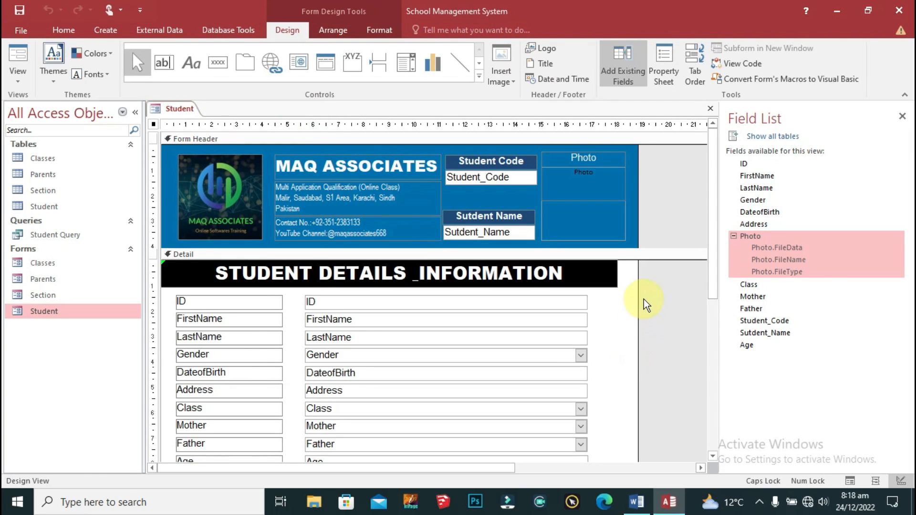
scroll(644, 304, "down", 3)
left_click_drag(638, 262, 617, 262)
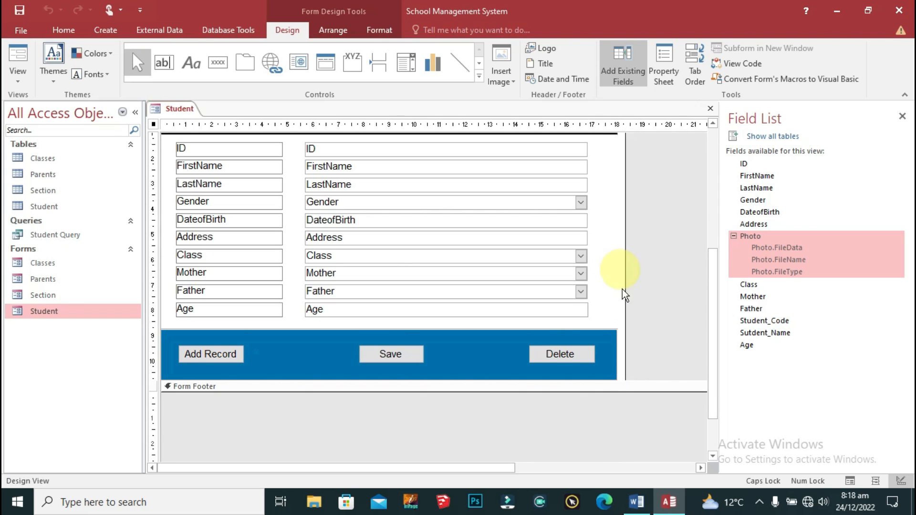
scroll(650, 384, "up", 3)
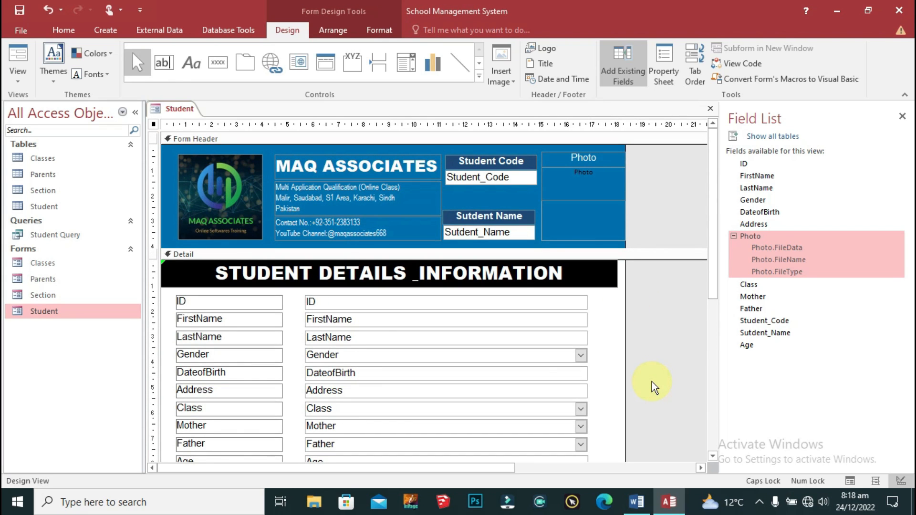
left_click_drag(625, 301, 635, 300)
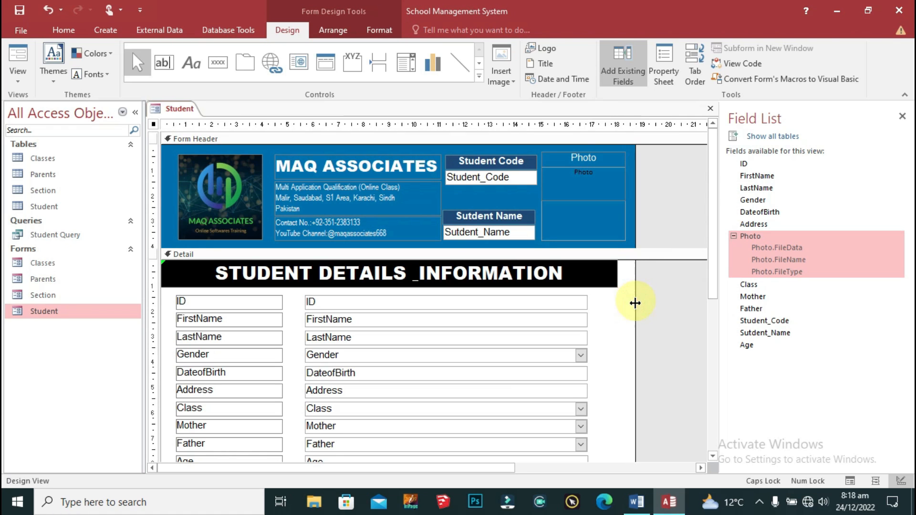
scroll(644, 311, "down", 2)
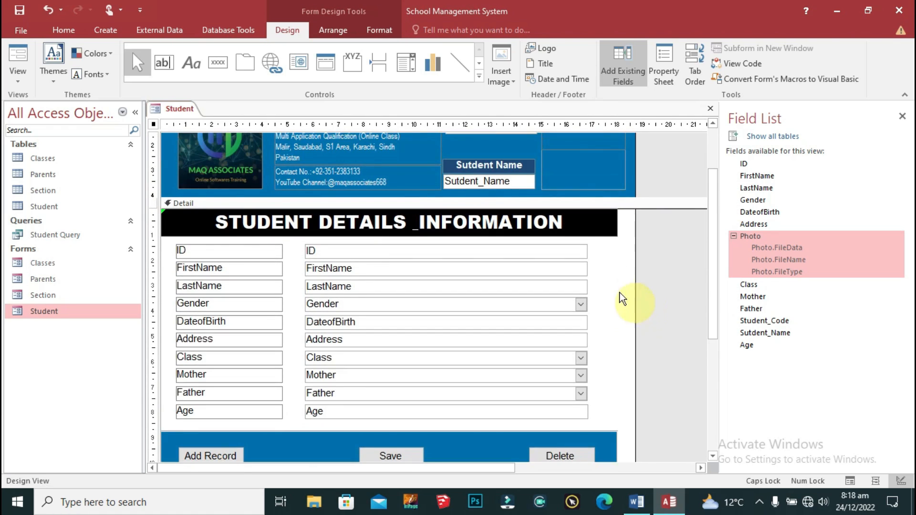
Step: Stretch the STUDENT DETAILS _INFORMATION title bar and blue button strip to the form's right edge
left_click(599, 243)
left_click(606, 222)
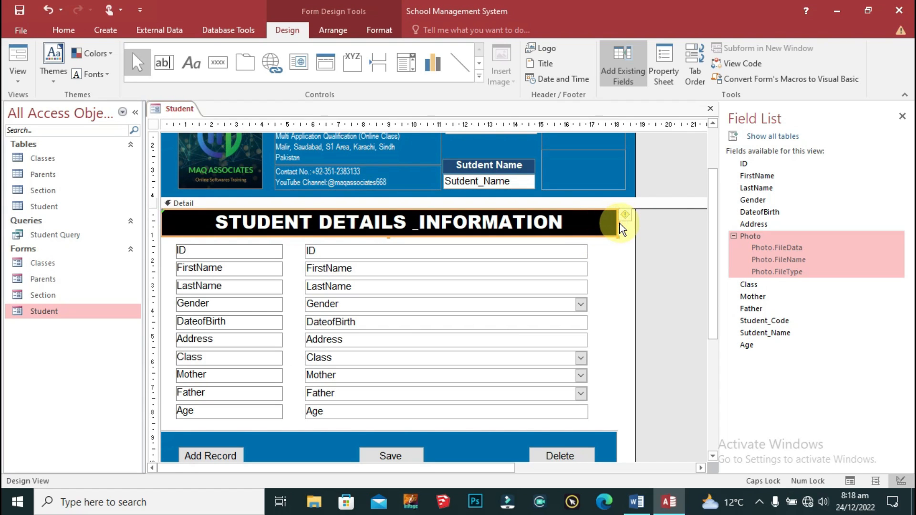
left_click_drag(623, 217, 637, 221)
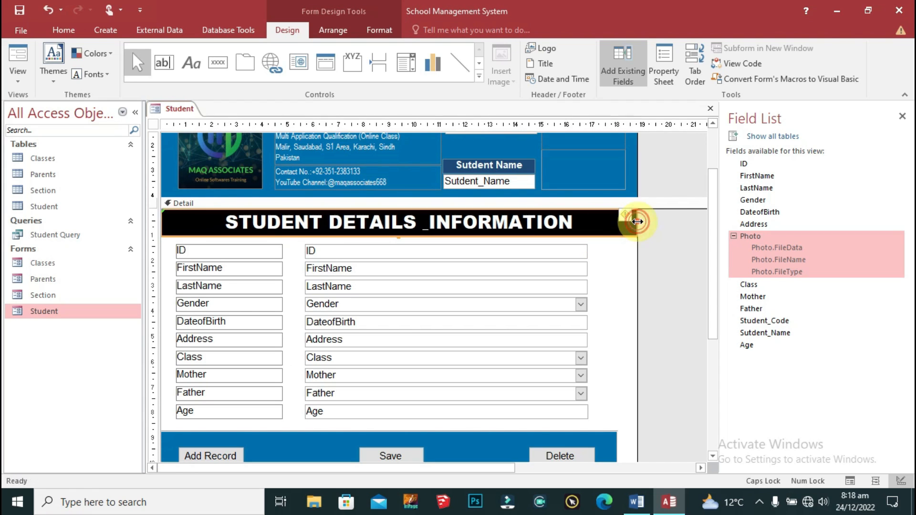
scroll(609, 368, "down", 3)
left_click(608, 362)
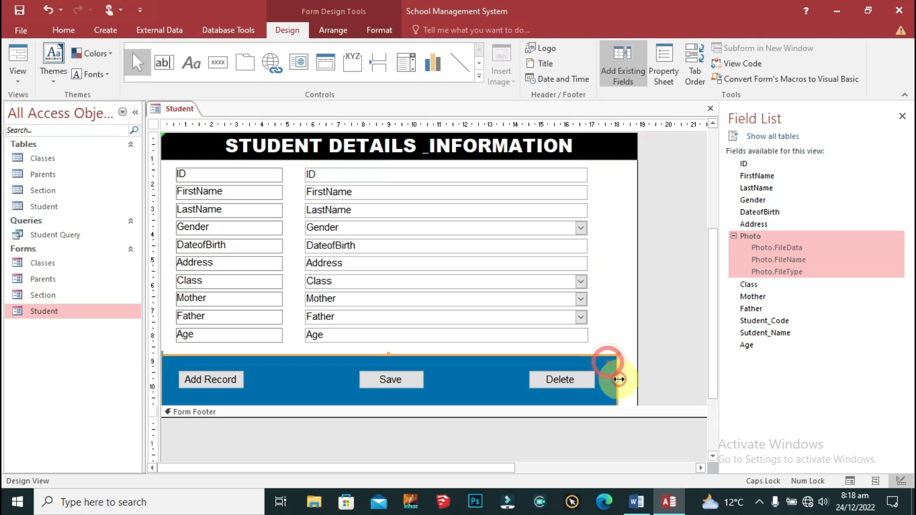
left_click_drag(619, 379, 638, 378)
Step: Select the right-hand field boxes and widen them toward the form edge
scroll(629, 391, "up", 2)
left_click_drag(599, 217, 579, 403)
left_click_drag(587, 312, 599, 311)
left_click(619, 329)
scroll(626, 369, "up", 2)
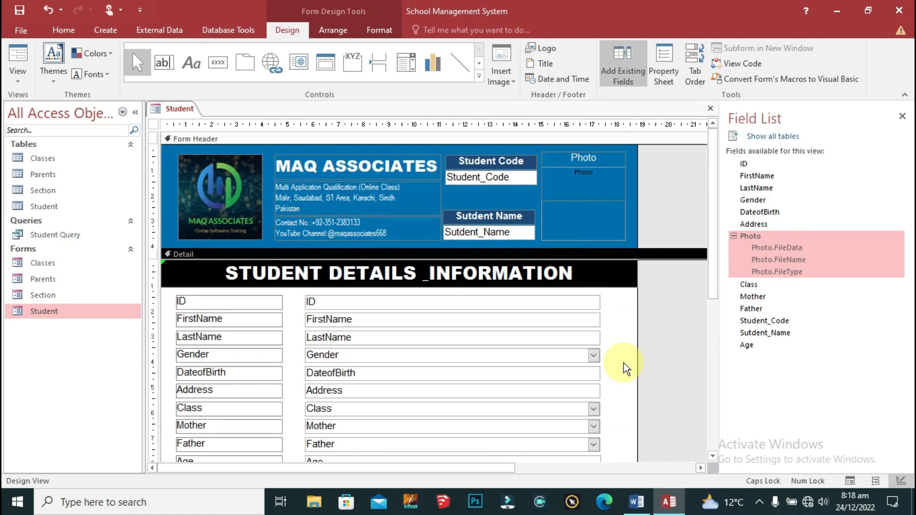
right_click(592, 264)
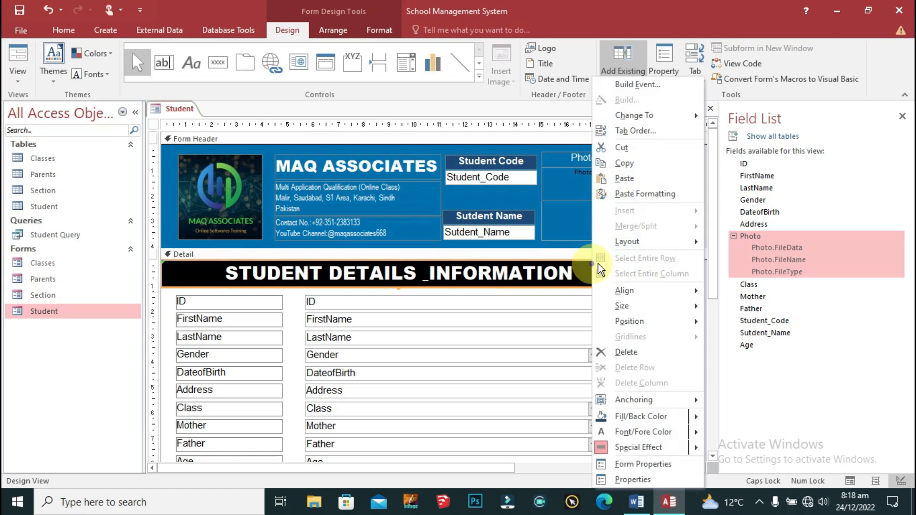
mouse_move(677, 413)
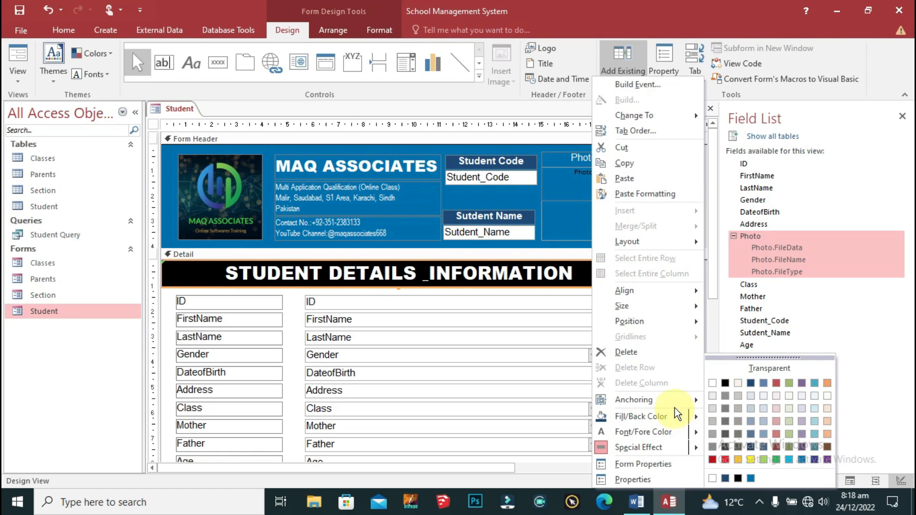
left_click(766, 380)
left_click(648, 311)
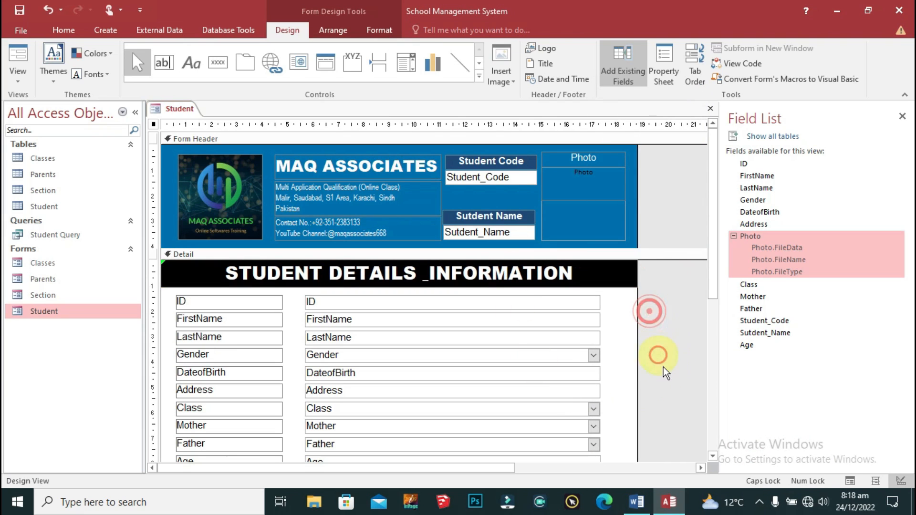
scroll(666, 372, "down", 3)
left_click(427, 207)
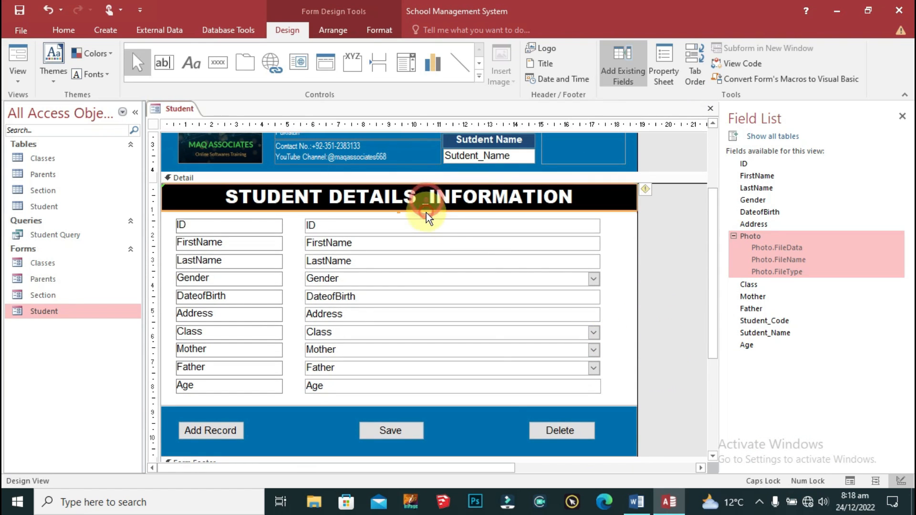
left_click(663, 311)
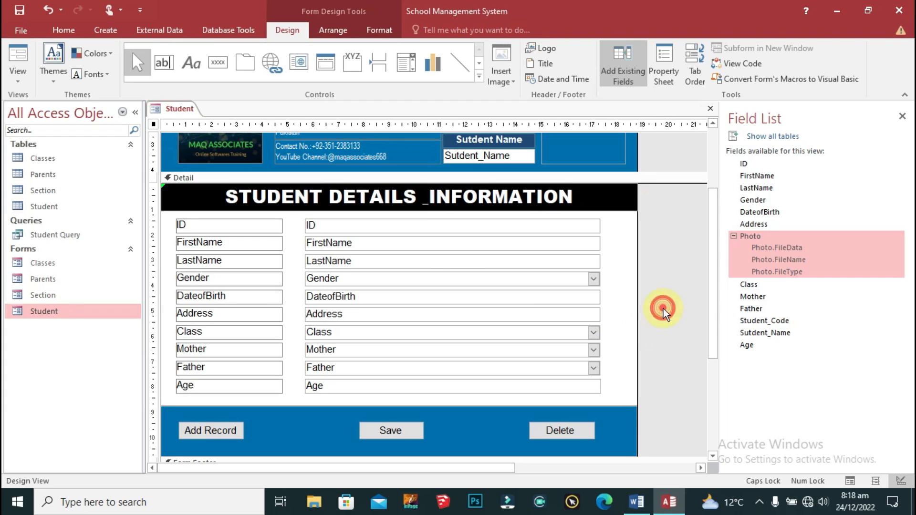
right_click(620, 431)
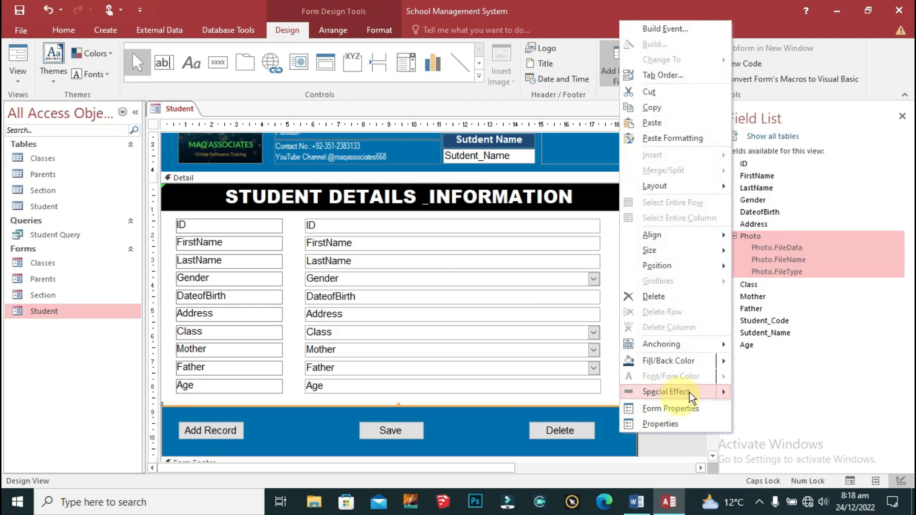
mouse_move(673, 345)
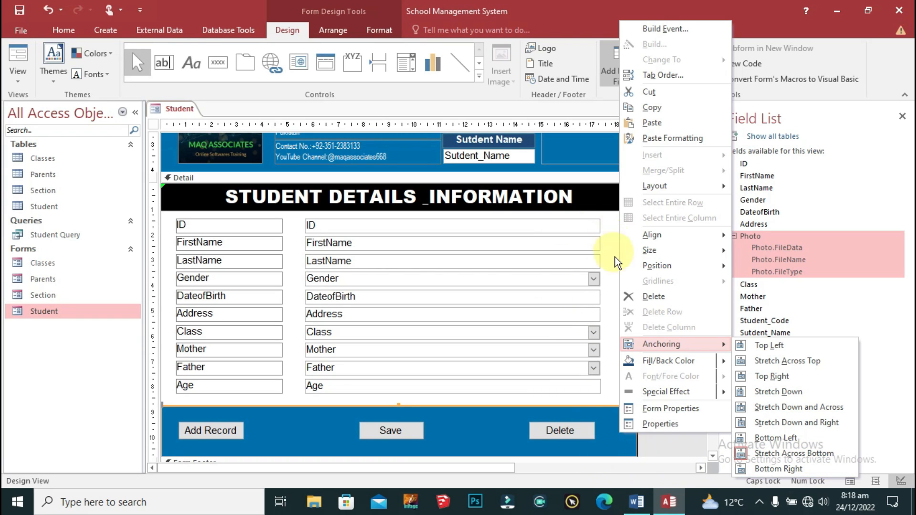
left_click(522, 265)
left_click(653, 271)
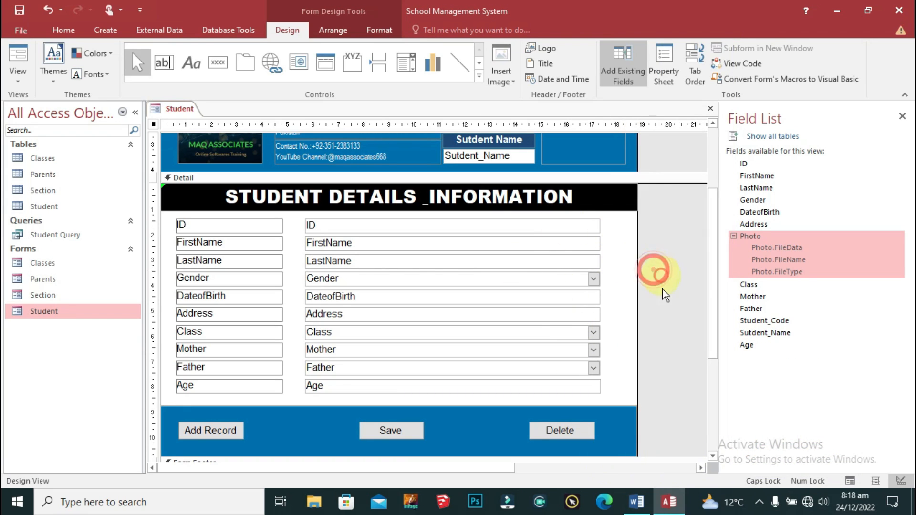
scroll(664, 294, "down", 3)
scroll(665, 321, "up", 4)
right_click(170, 110)
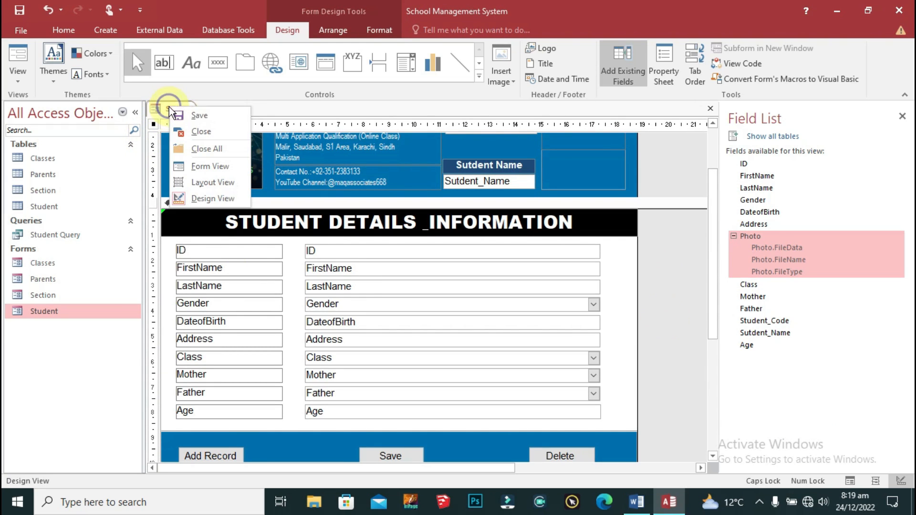
Step: Save the Student form, preview it in Form View, then close the window
left_click(222, 112)
right_click(184, 108)
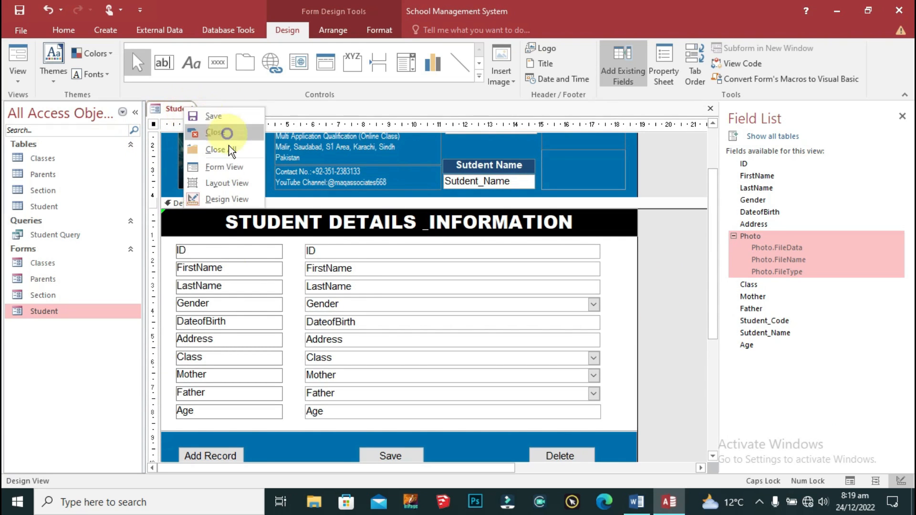
left_click(231, 167)
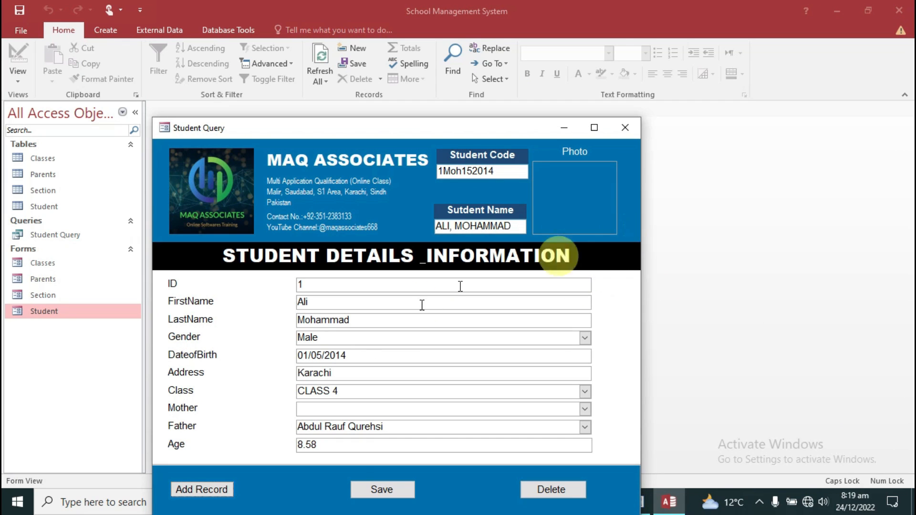
left_click(595, 127)
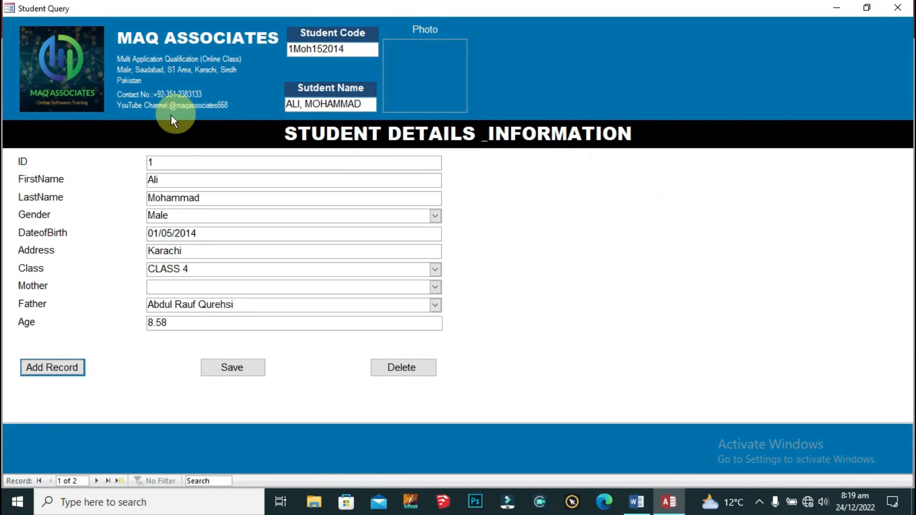
left_click(854, 14)
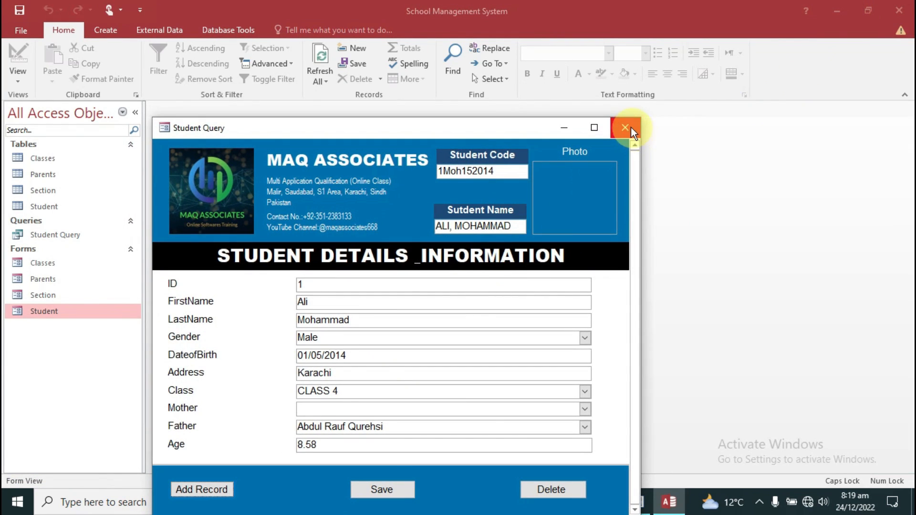
left_click(630, 127)
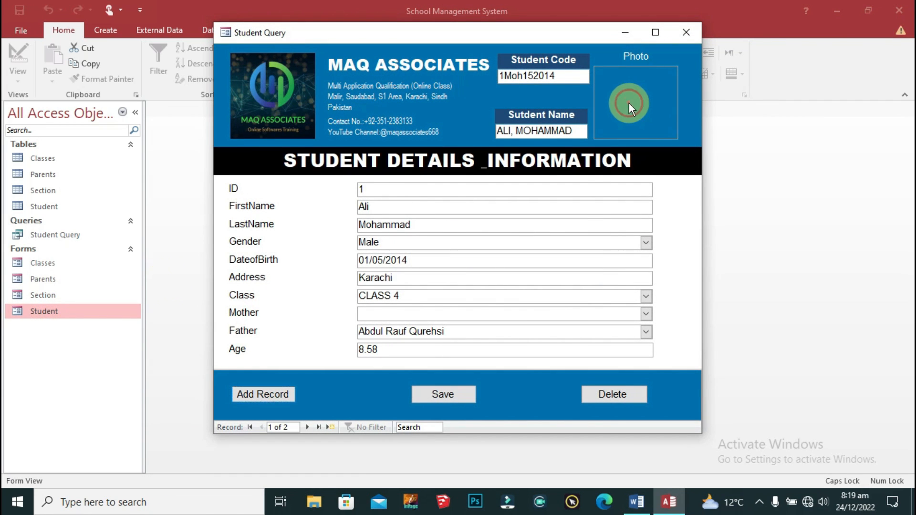
double_click(629, 103)
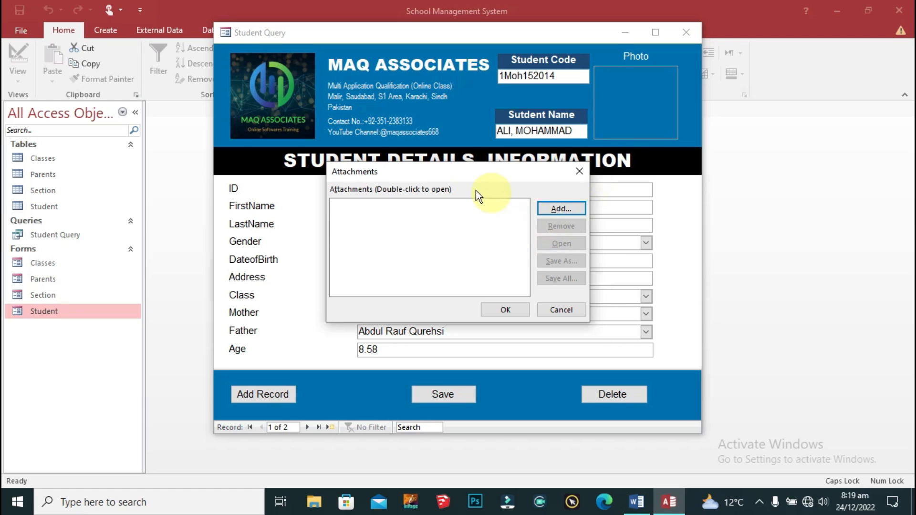
left_click(571, 208)
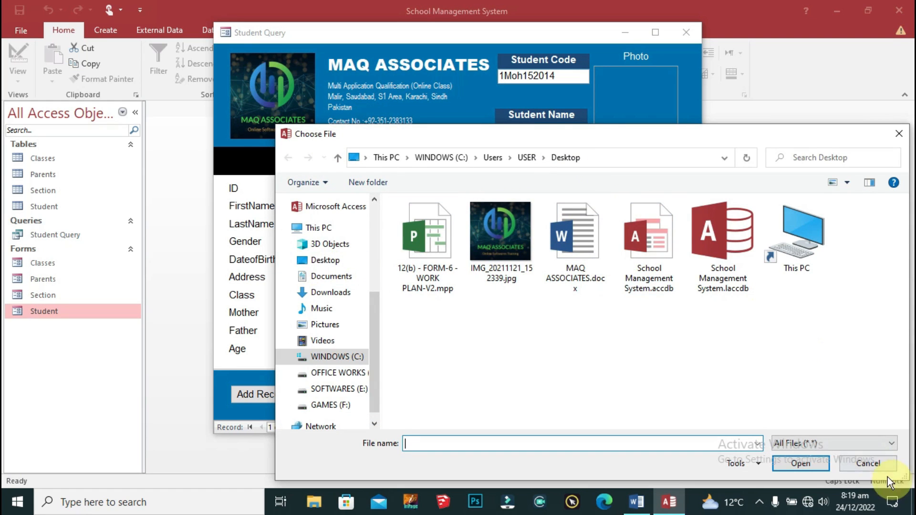
left_click(868, 463)
left_click(567, 312)
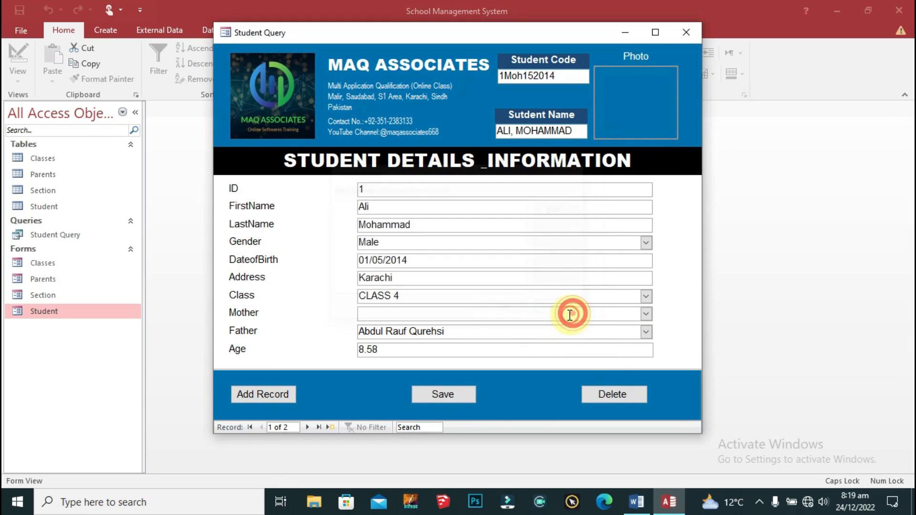
left_click(685, 34)
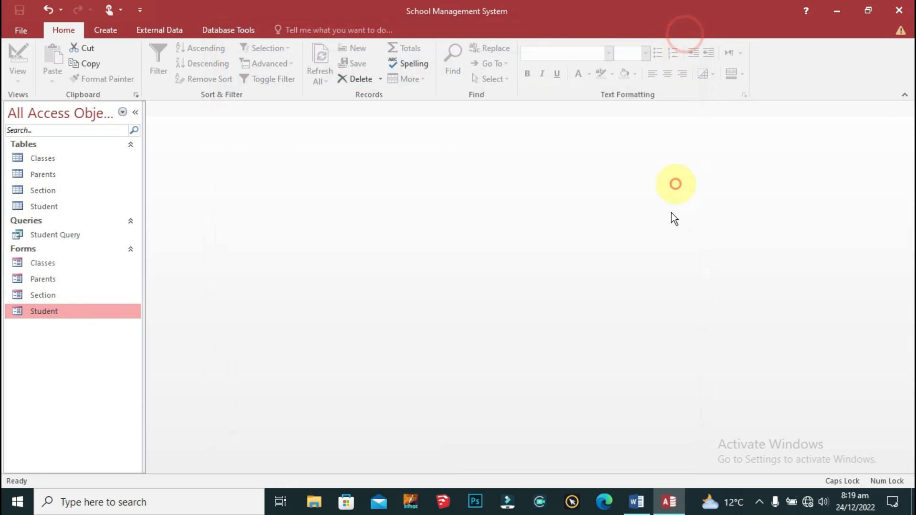
double_click(39, 311)
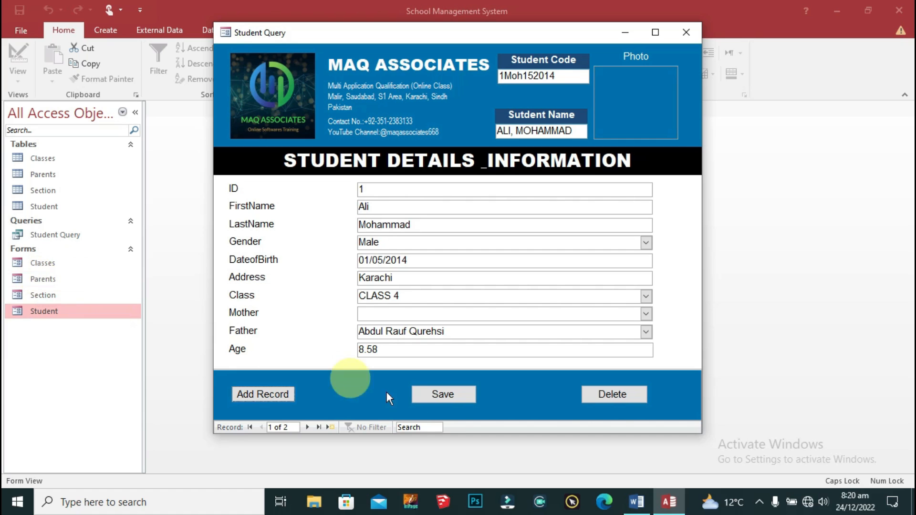
left_click(454, 397)
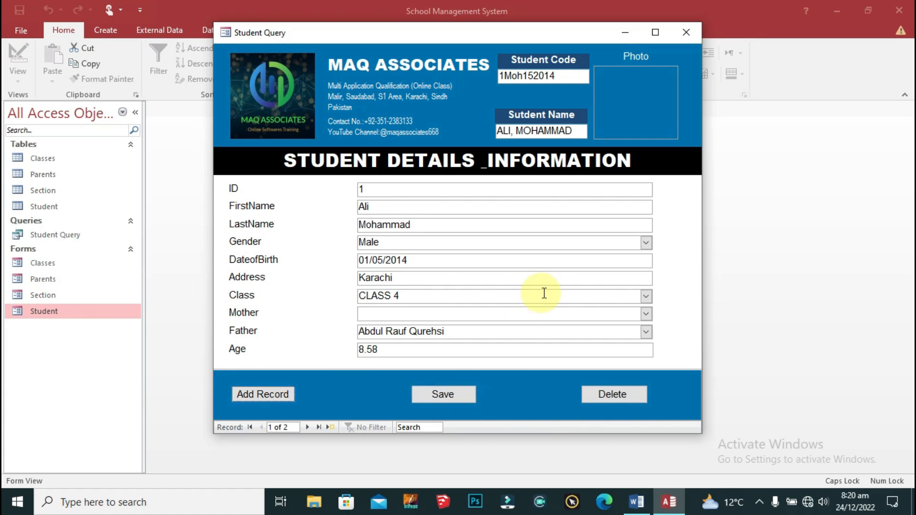
right_click(237, 30)
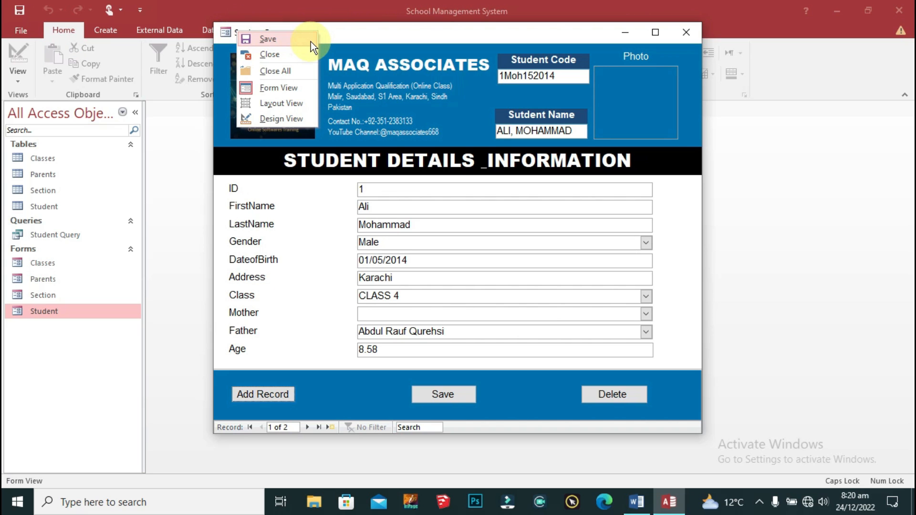
Step: Switch to Design View and select the Save button at the bottom of the Student form
left_click(288, 118)
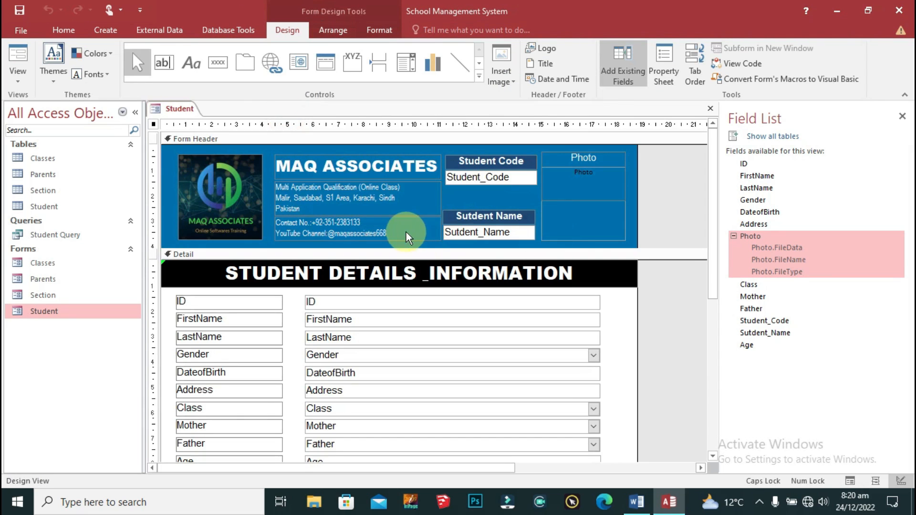
scroll(675, 305, "down", 3)
left_click(388, 380)
right_click(394, 383)
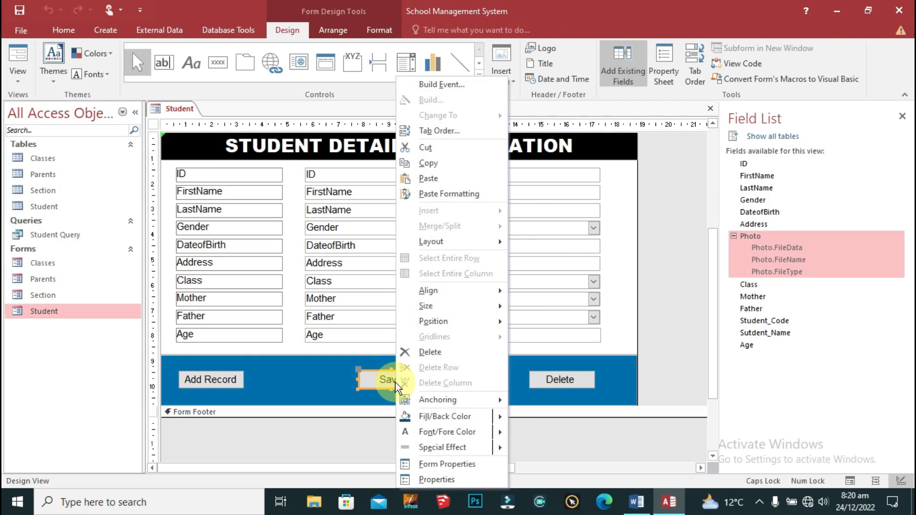
double_click(376, 378)
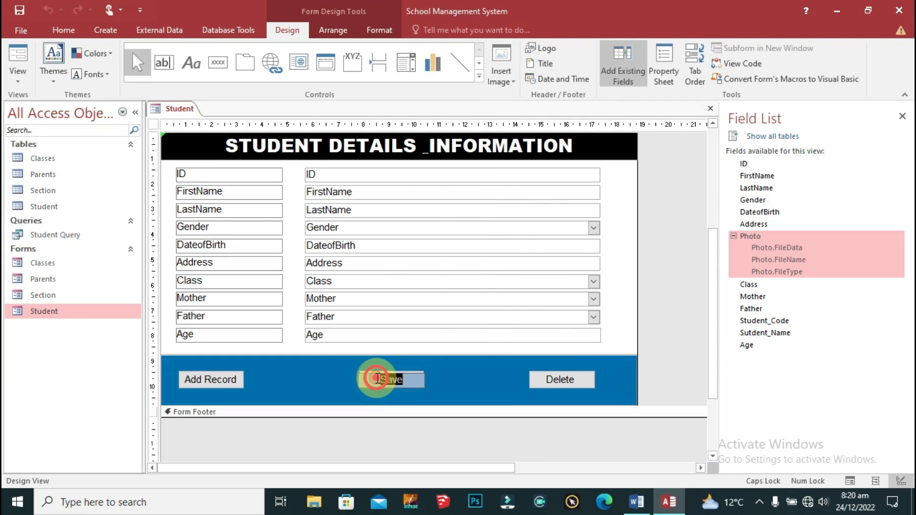
left_click(469, 383)
left_click(421, 375)
left_click(407, 377)
left_click(615, 292)
left_click(419, 380)
right_click(378, 380)
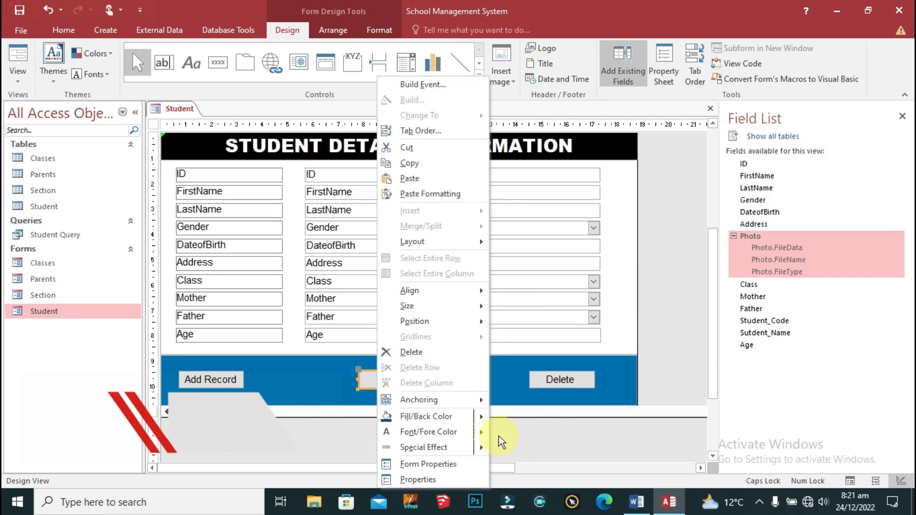
Step: Review the form's Data, Event and Other properties, then open the Save button's click-event code
left_click(426, 464)
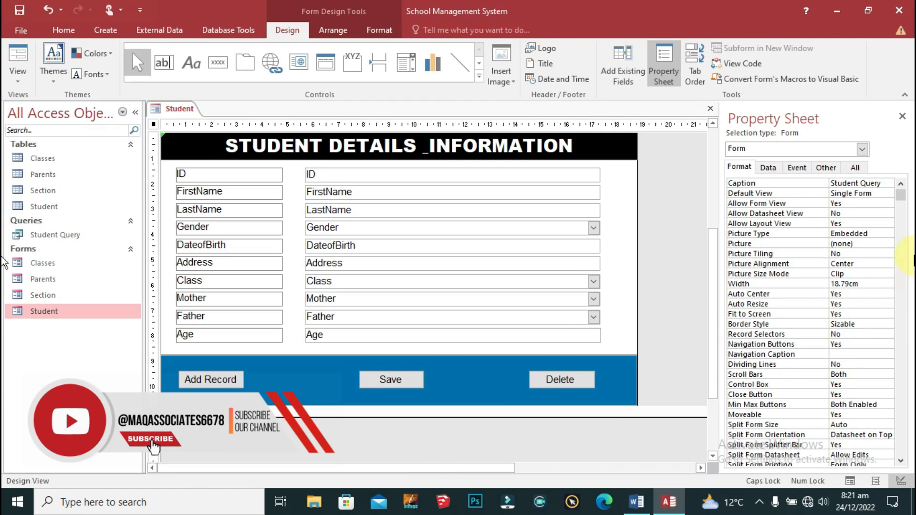
left_click(769, 169)
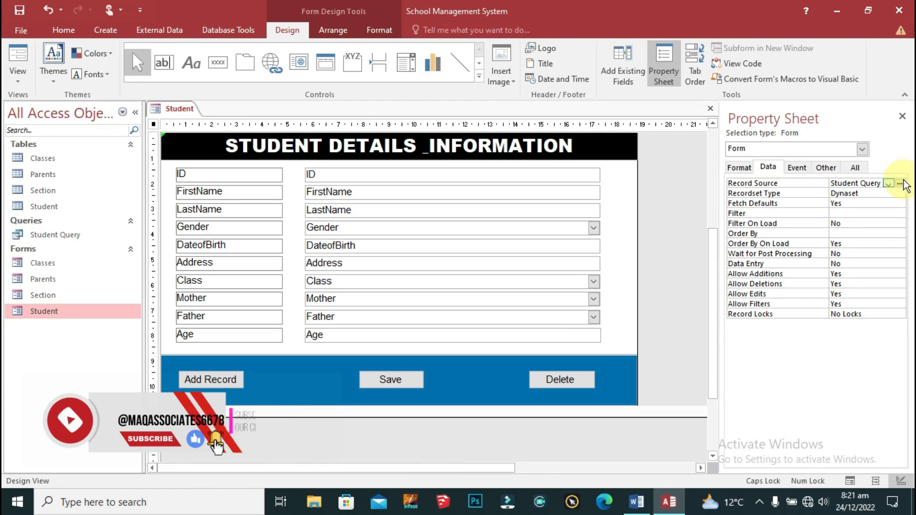
left_click(796, 167)
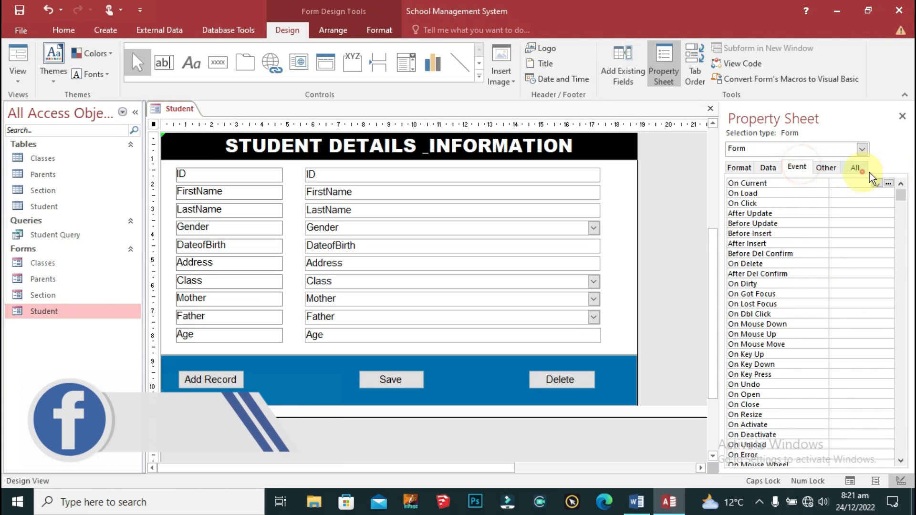
left_click(825, 168)
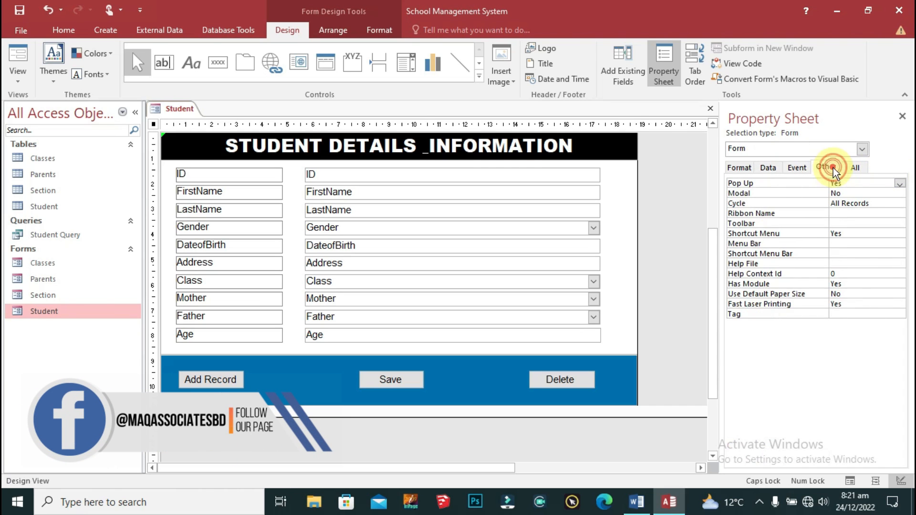
left_click(809, 168)
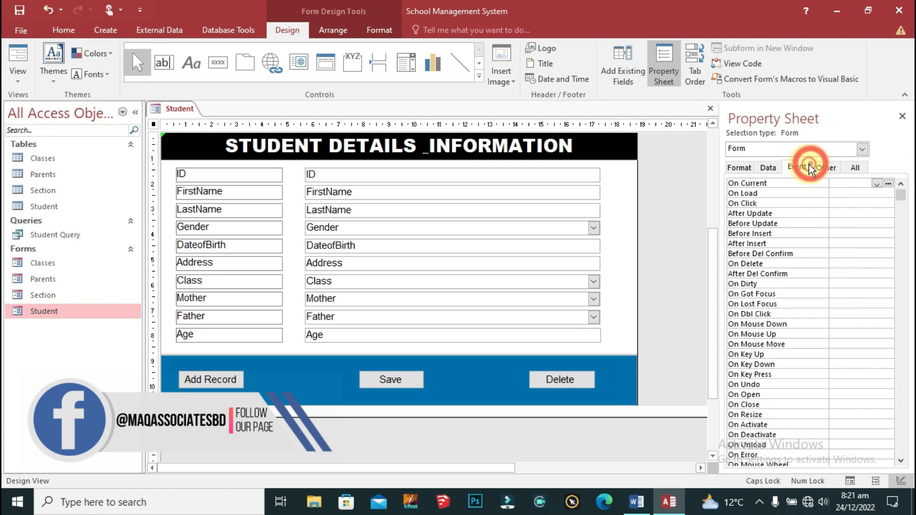
right_click(399, 380)
left_click(443, 84)
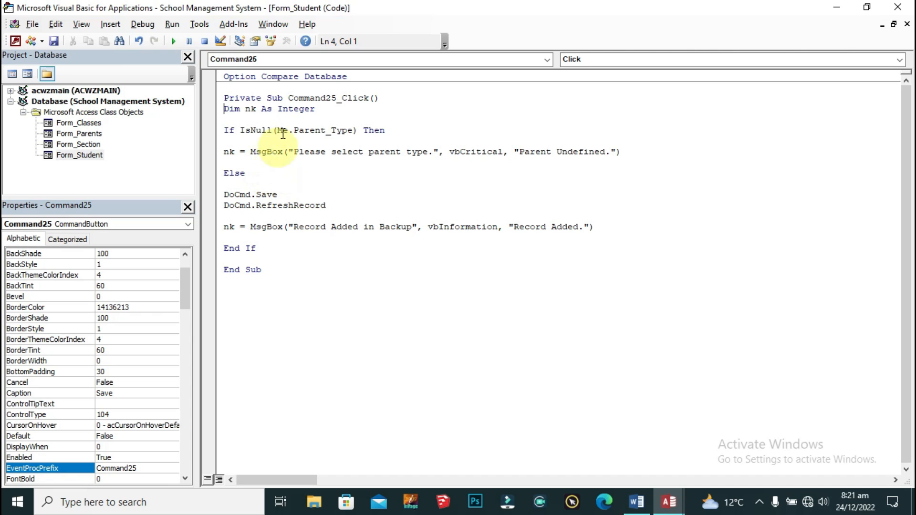
Step: Delete the If…Else parent-type check and its End If from Command25_Click, then close the editor
left_click_drag(224, 129, 259, 190)
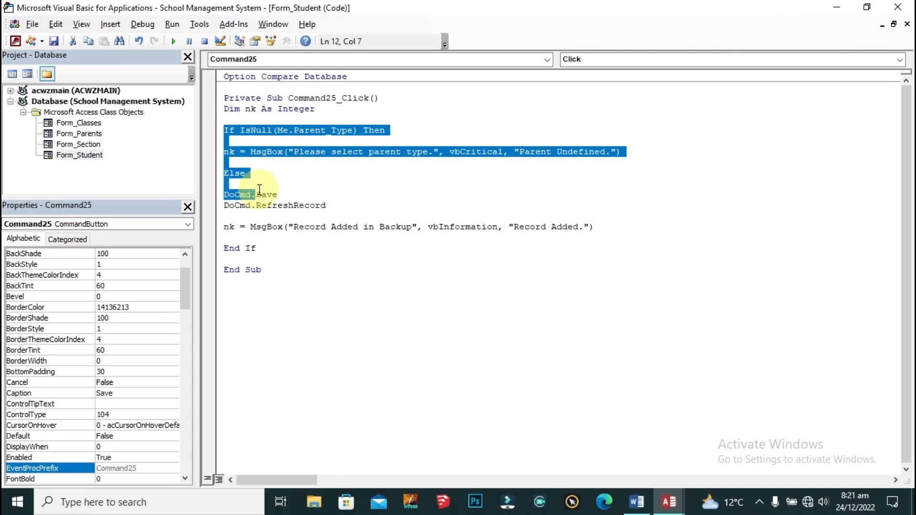
key("BackSpace")
key("BackSpace")
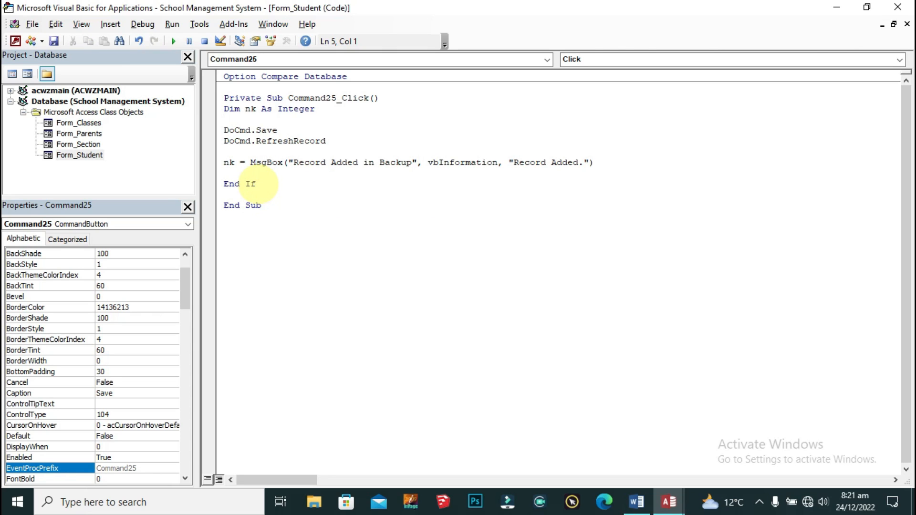
left_click(293, 163)
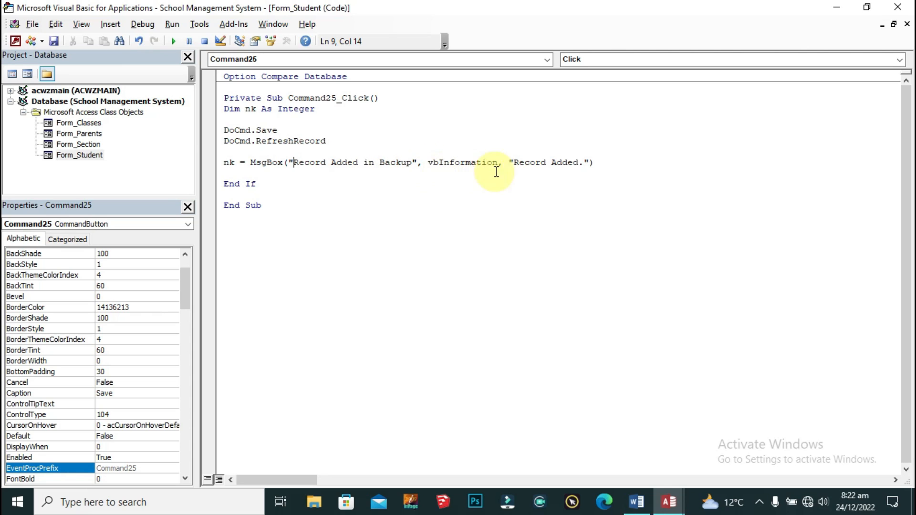
left_click_drag(260, 186, 228, 172)
key("BackSpace")
key("BackSpace")
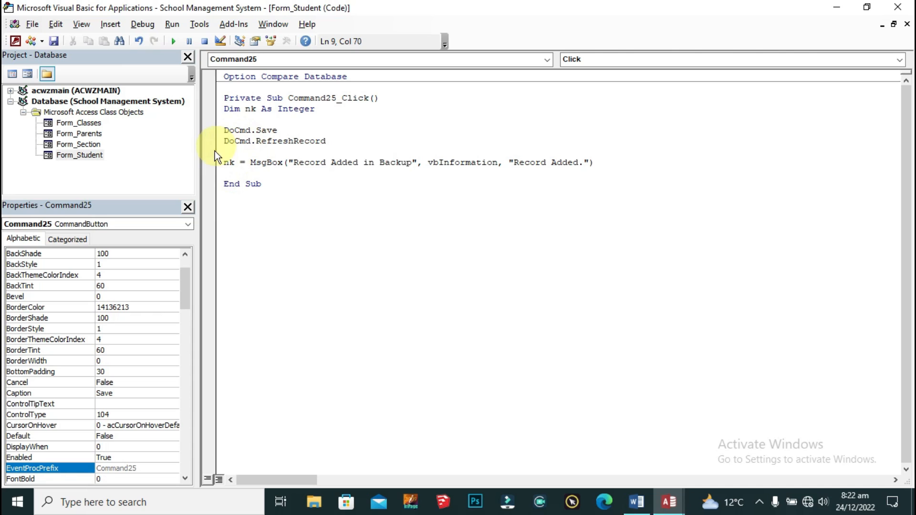
left_click(329, 162)
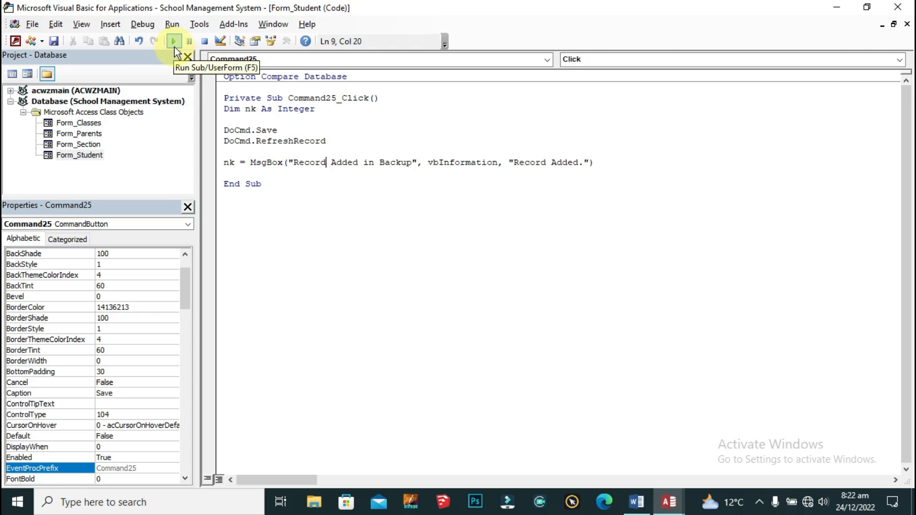
left_click(890, 10)
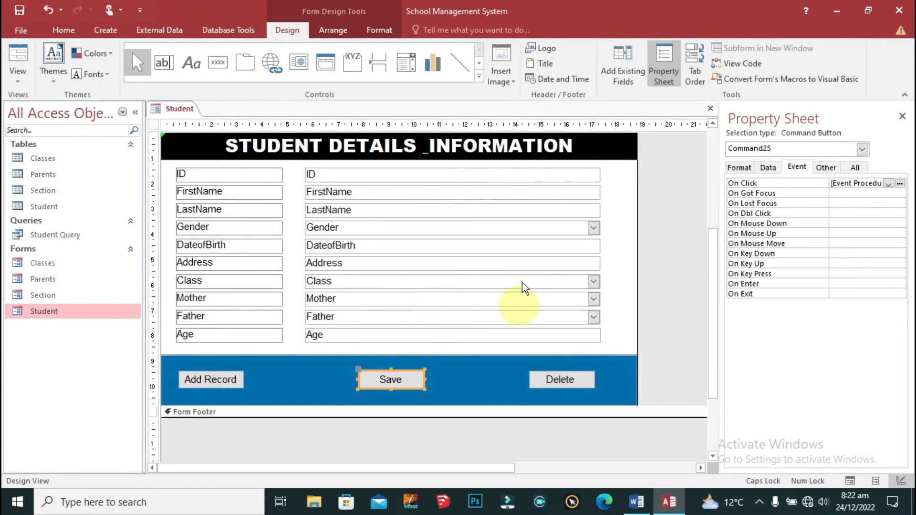
Step: Save the Student form design and close it
right_click(187, 111)
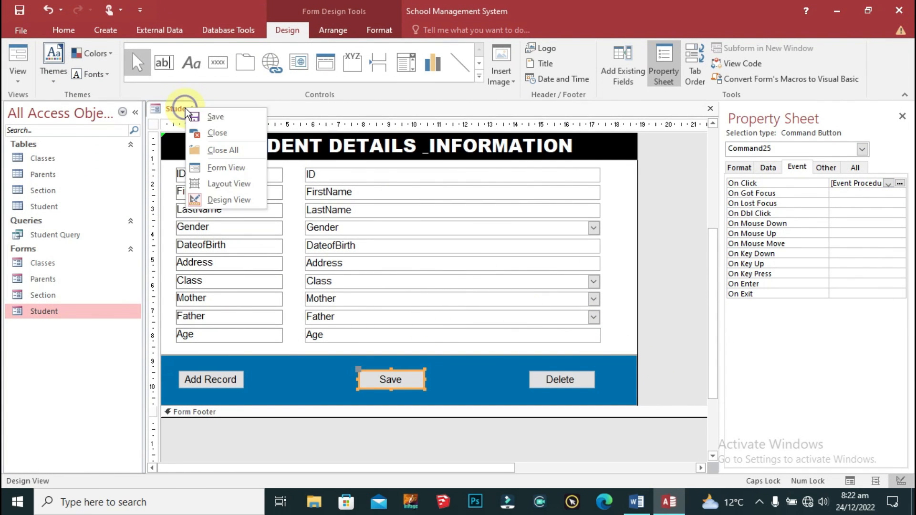
left_click(217, 116)
right_click(186, 110)
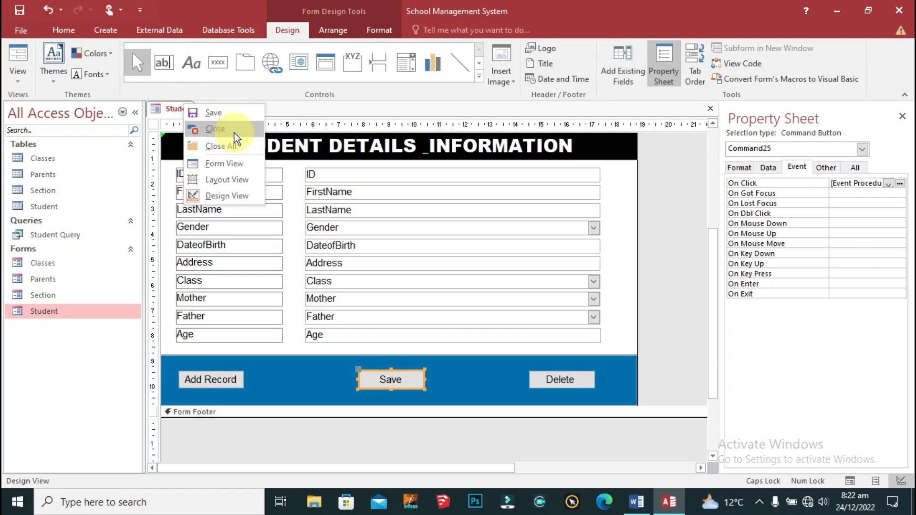
left_click(239, 130)
Step: Test the Save button in the running form, confirming the 'Record Added in Backup' message
double_click(70, 307)
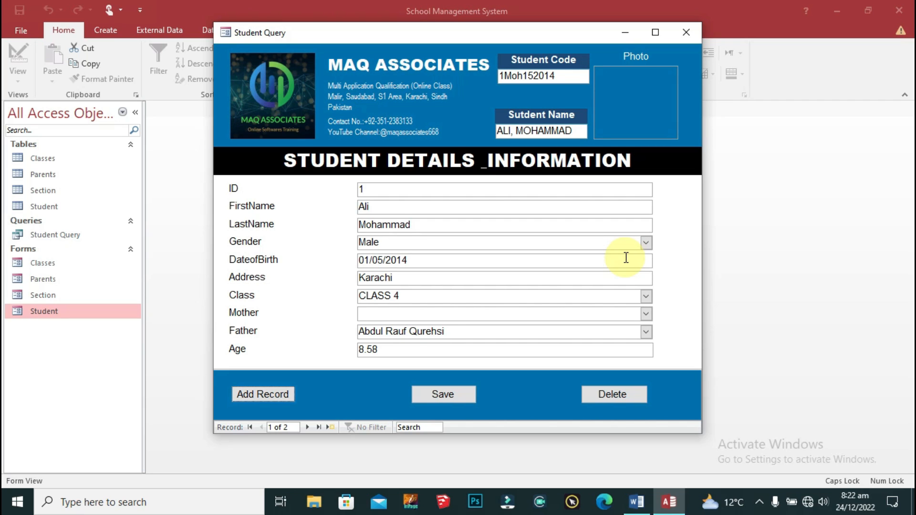
left_click(422, 396)
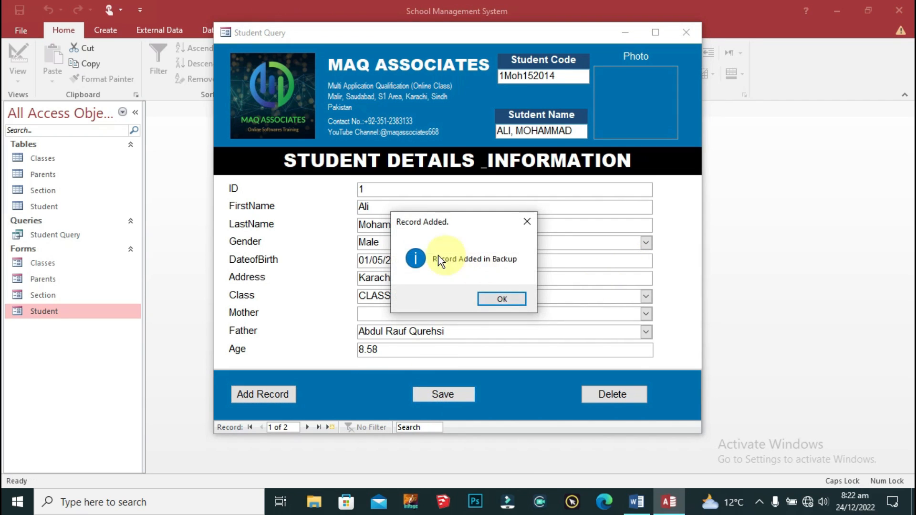
left_click(501, 298)
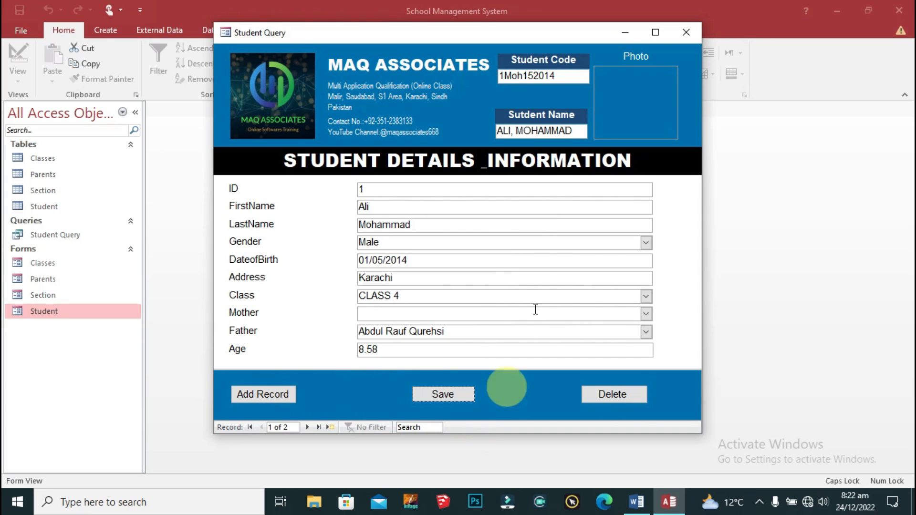
left_click(685, 32)
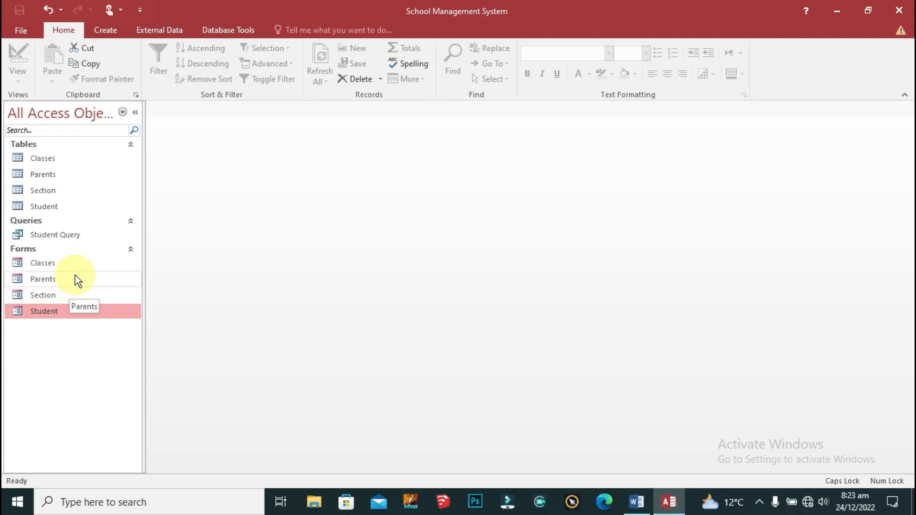
Step: Open the Classes form in Design View and anchor its blue button box to stretch across the bottom
double_click(65, 264)
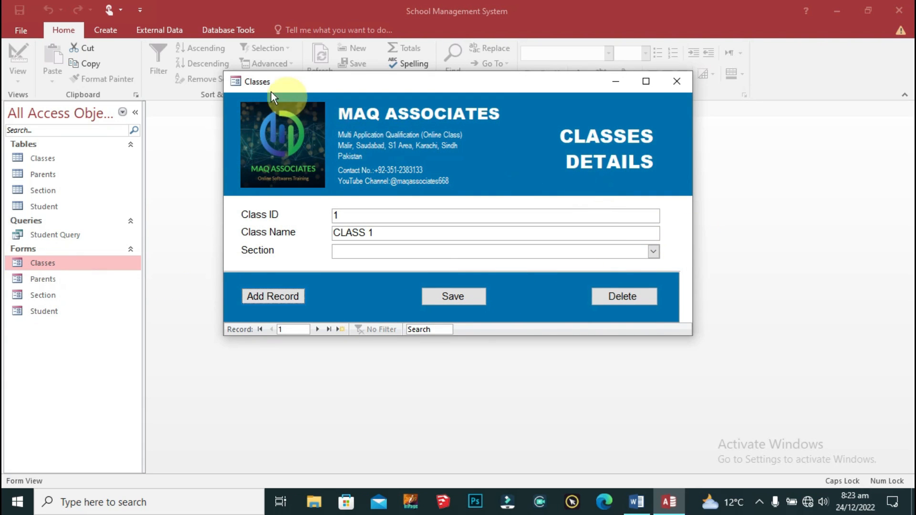
right_click(247, 85)
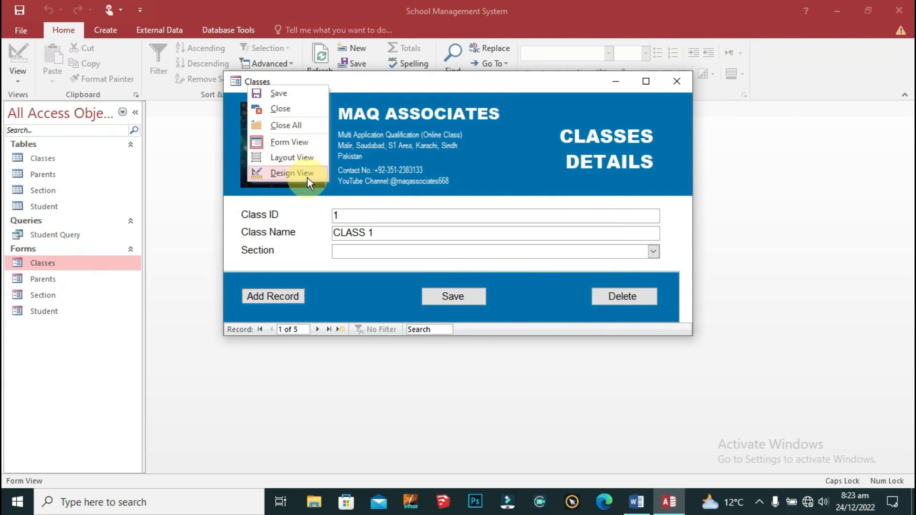
left_click(305, 174)
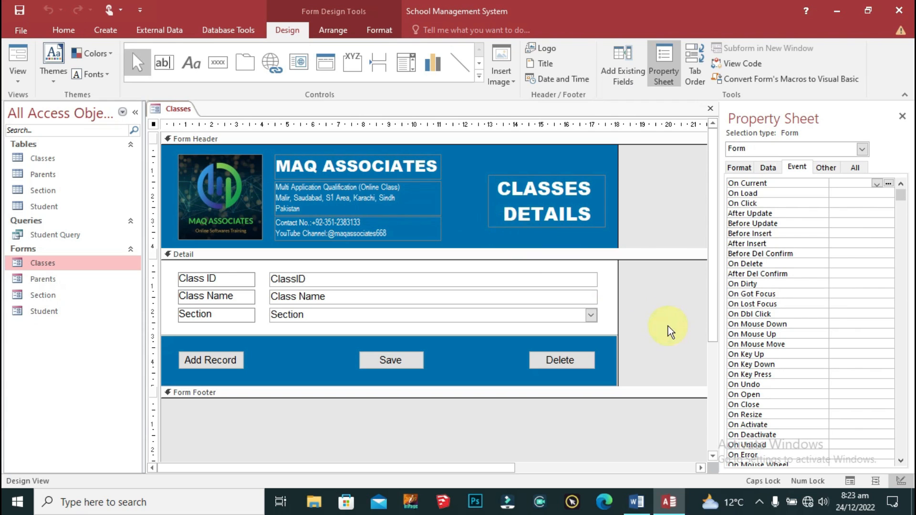
right_click(611, 344)
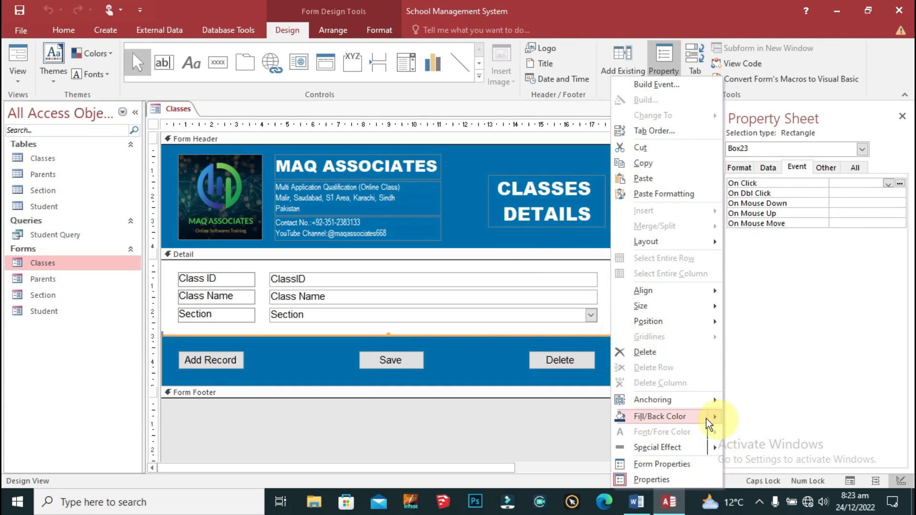
mouse_move(682, 401)
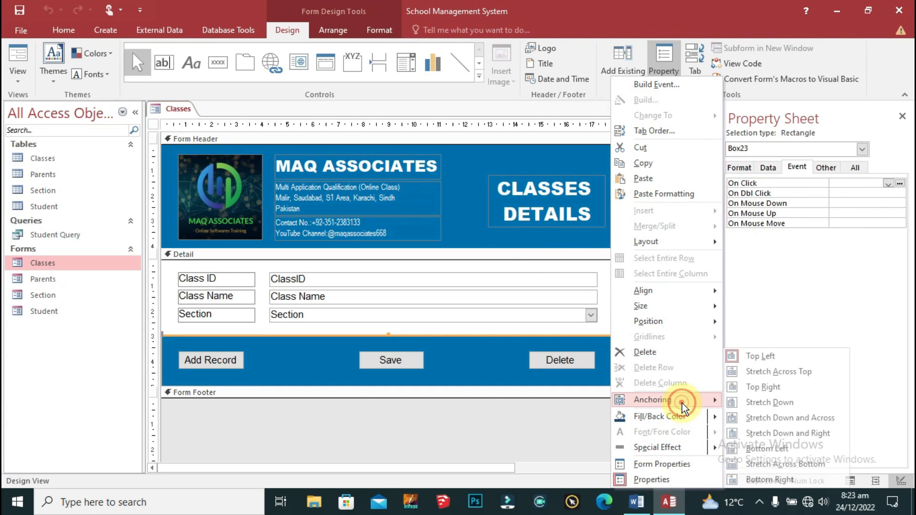
left_click(817, 467)
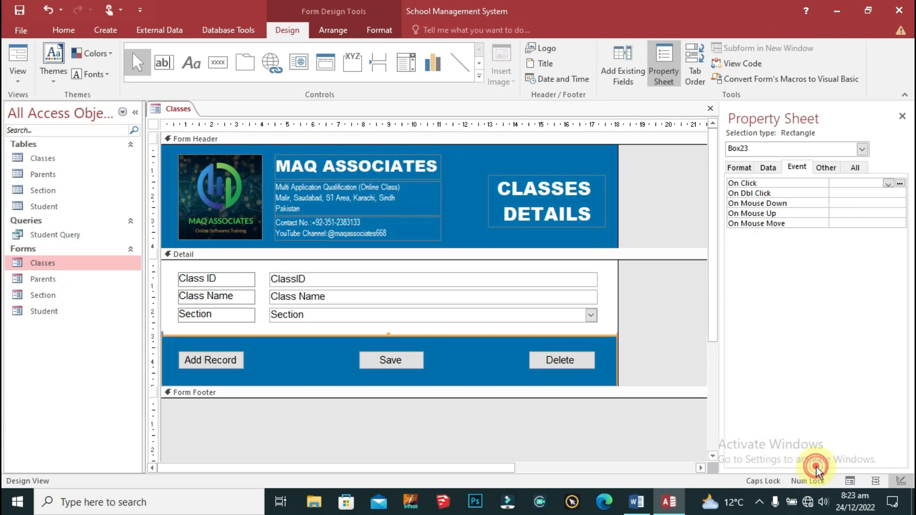
Step: Show the Classes form's property sheet from the header's shortcut menu
left_click(603, 157)
right_click(603, 157)
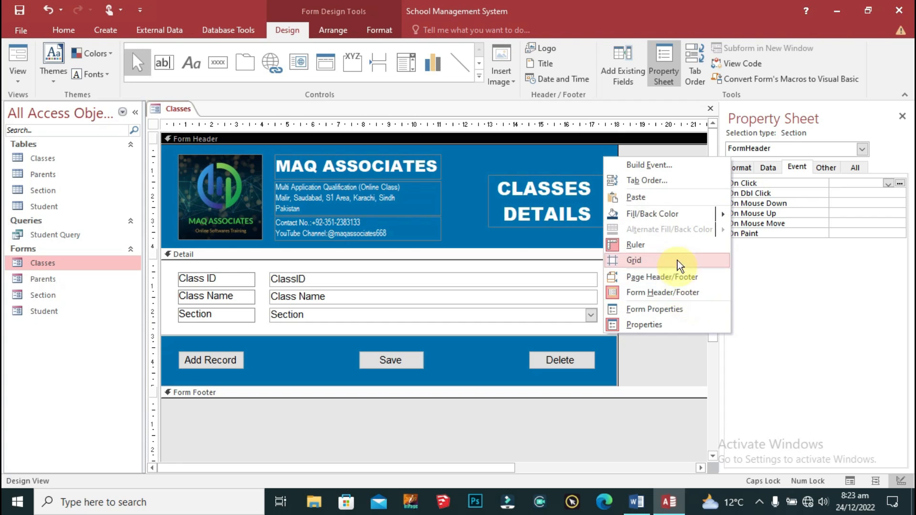
left_click(461, 194)
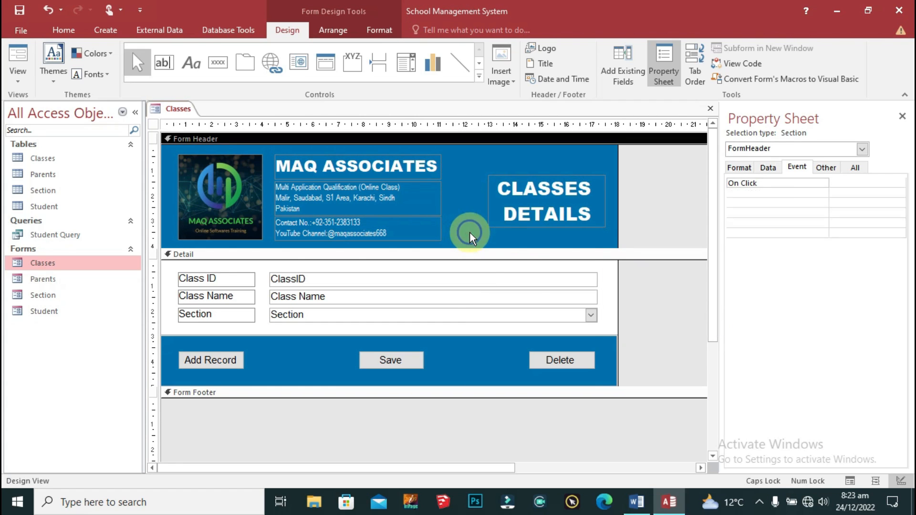
right_click(470, 232)
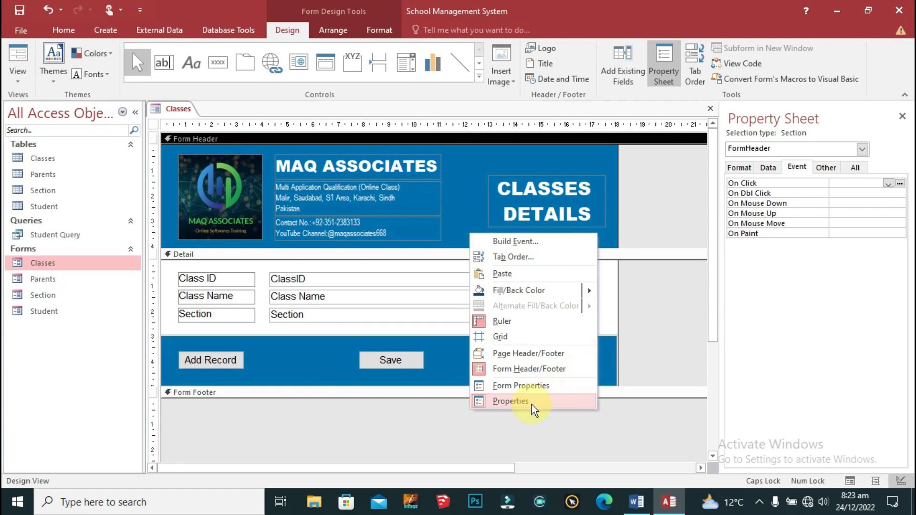
left_click(662, 295)
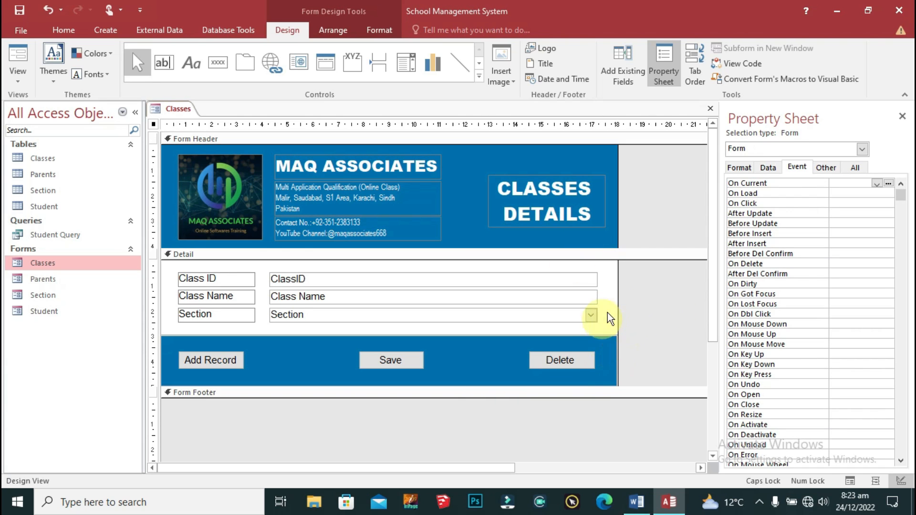
Step: Narrow the ClassID, Class Name and Section fields and draw a new button beside Section
left_click_drag(602, 268, 571, 324)
left_click_drag(595, 294, 576, 294)
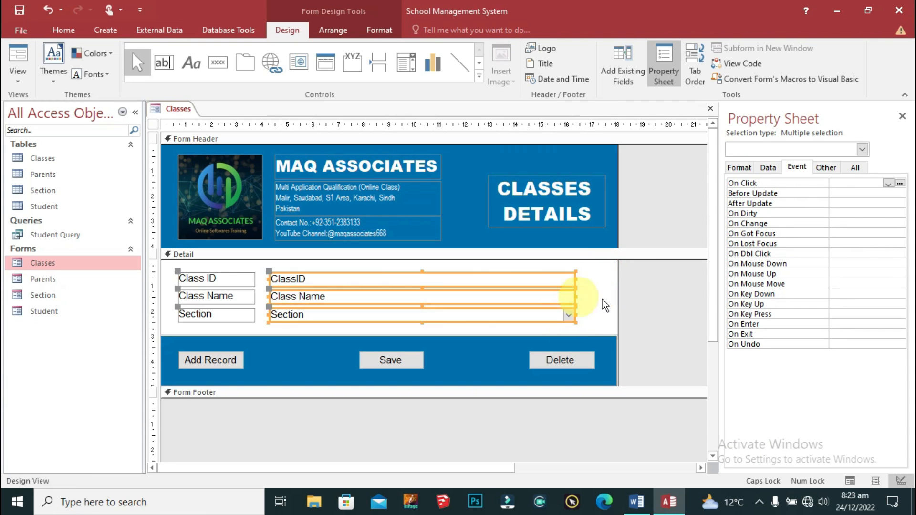
left_click(597, 306)
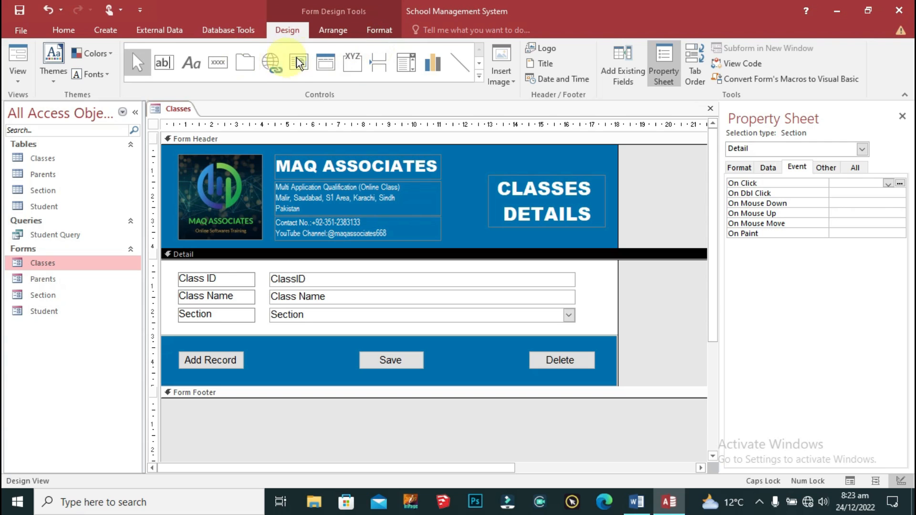
left_click(212, 61)
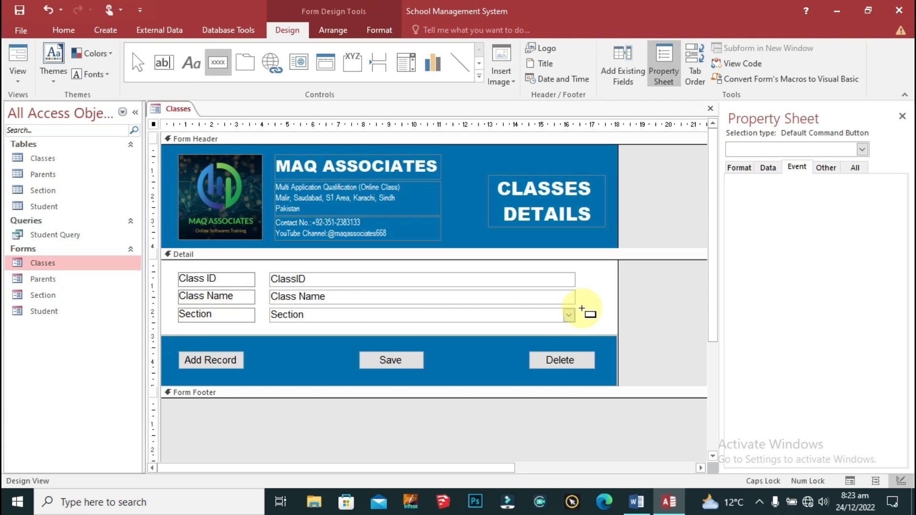
left_click_drag(587, 308, 610, 323)
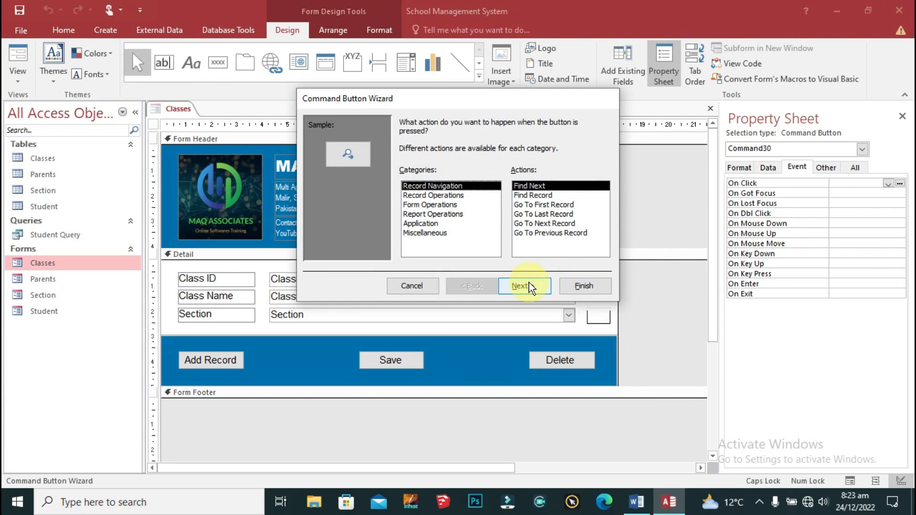
Step: Replace the unfinished button with a new one beside Section, using the Open Form action
left_click(418, 284)
left_click_drag(638, 298, 583, 328)
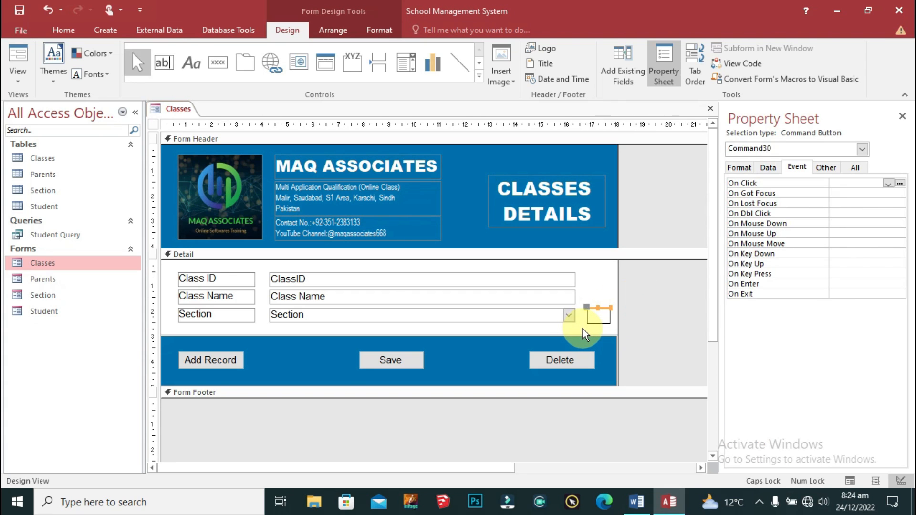
key("Delete")
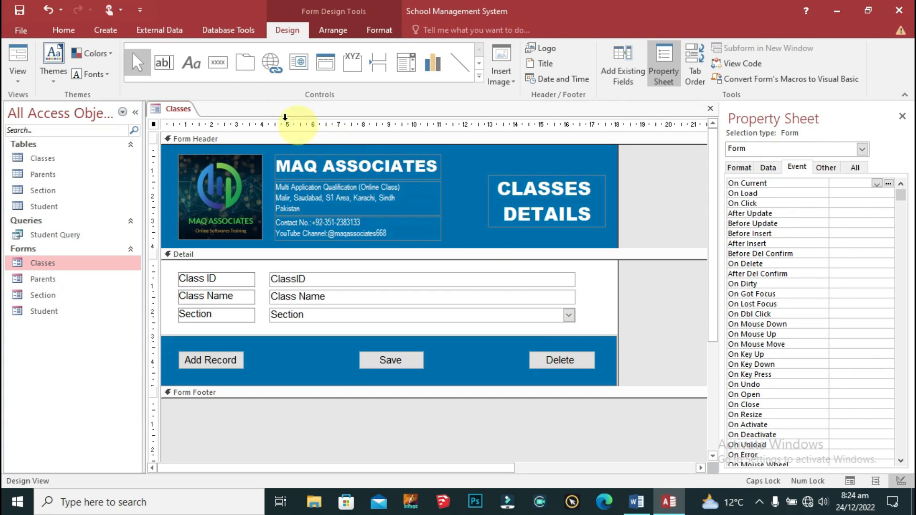
left_click(218, 62)
left_click(585, 311)
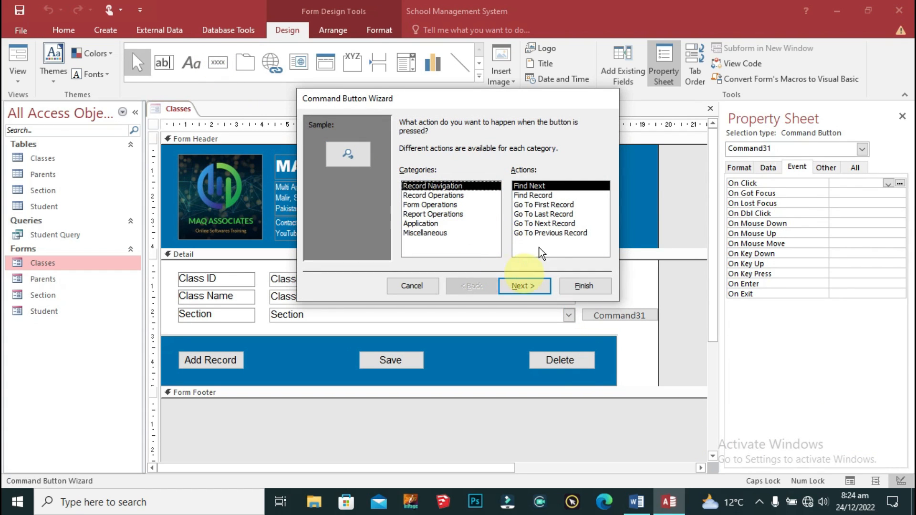
left_click(448, 204)
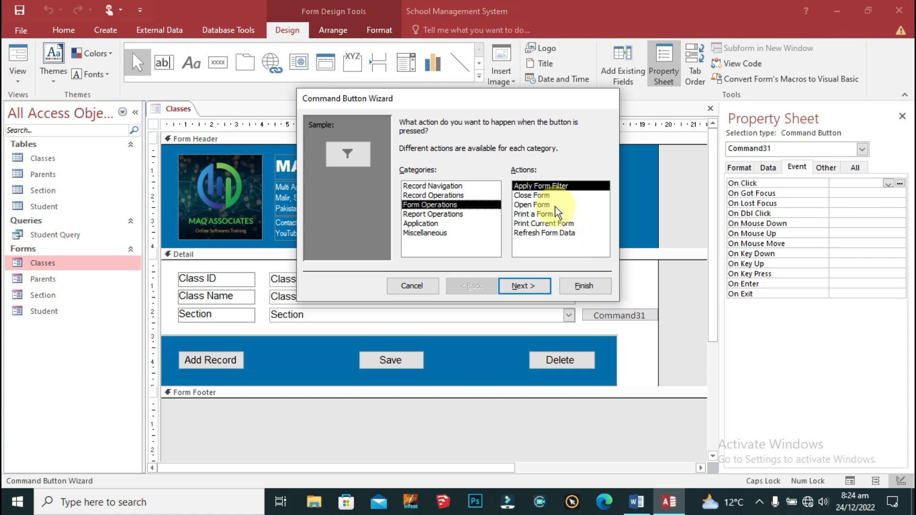
left_click(553, 206)
left_click(528, 288)
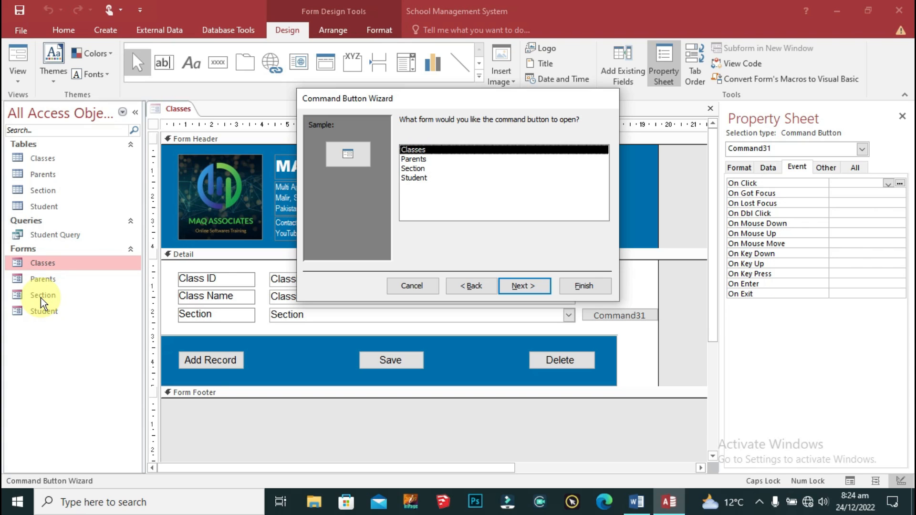
Step: Make the button open the Section form showing all records, with a text caption
left_click(425, 168)
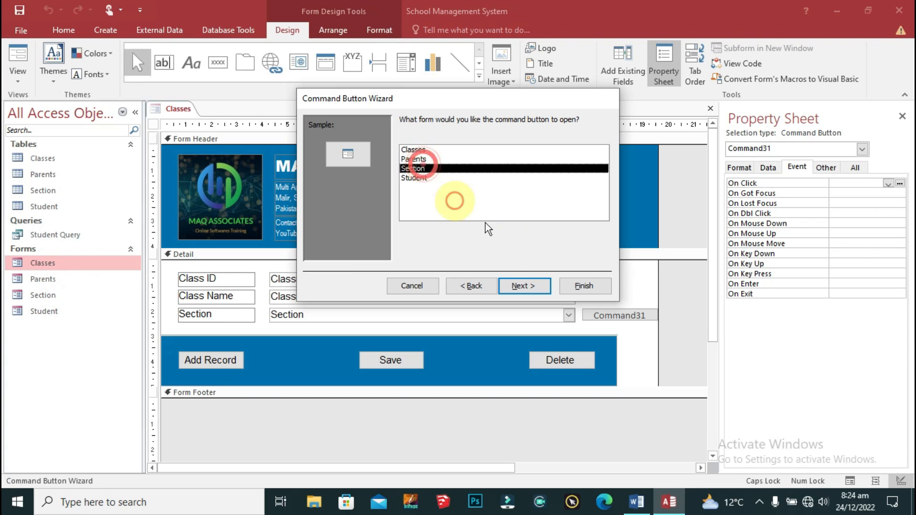
left_click(522, 285)
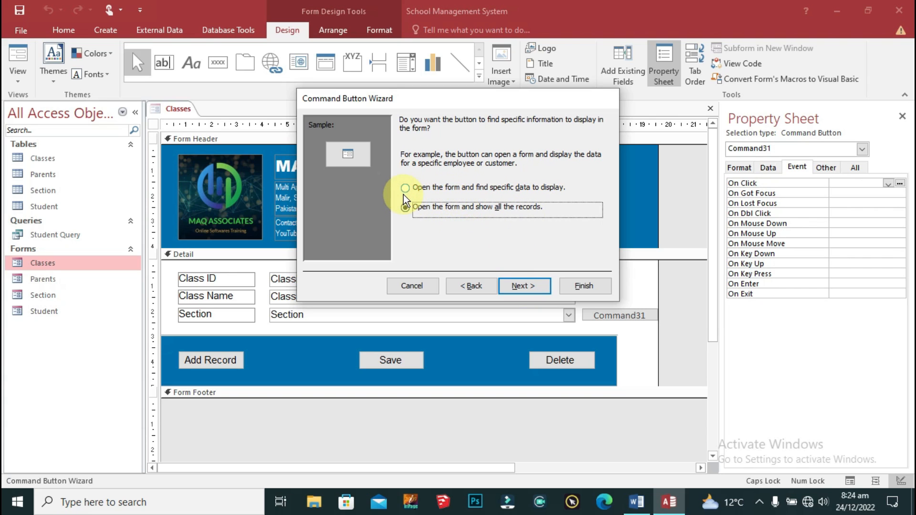
left_click(450, 191)
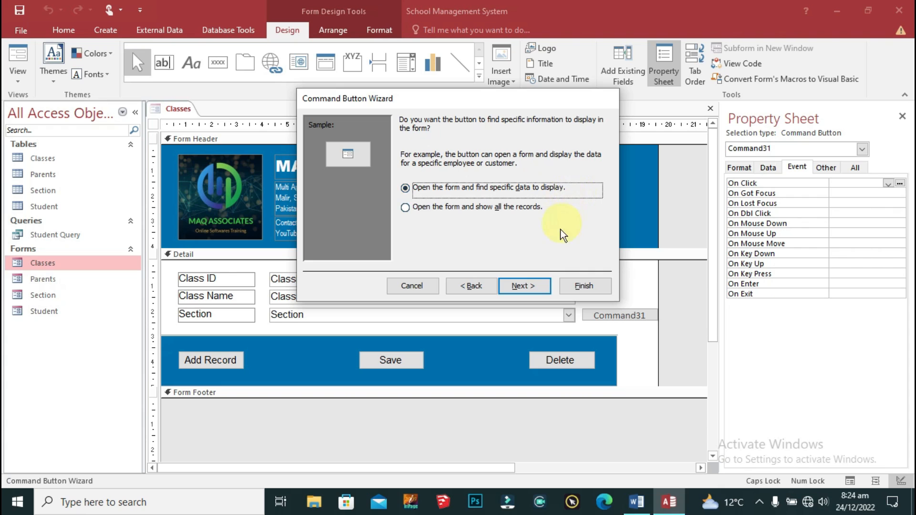
left_click(532, 284)
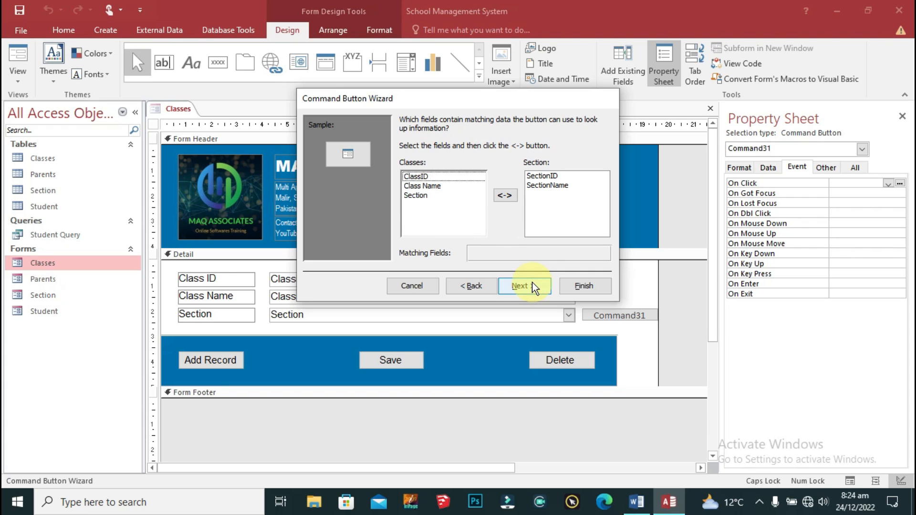
left_click(471, 286)
left_click(438, 206)
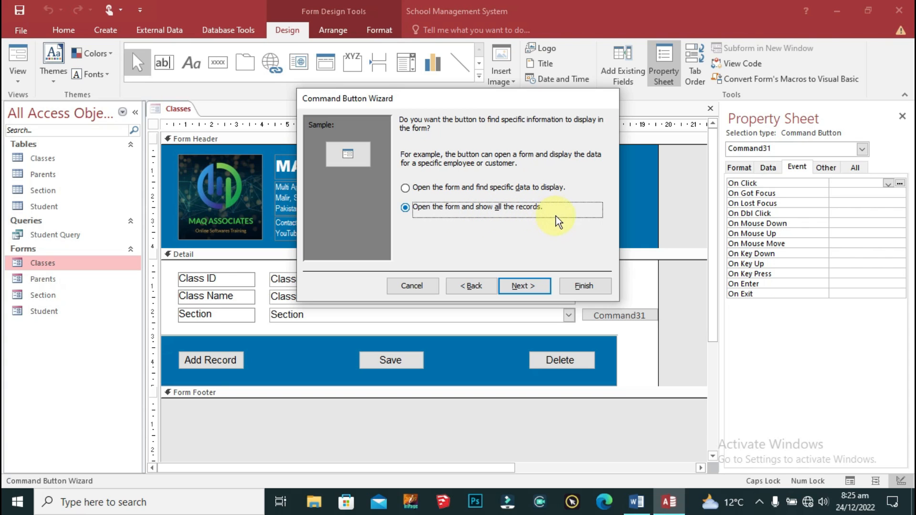
left_click(520, 288)
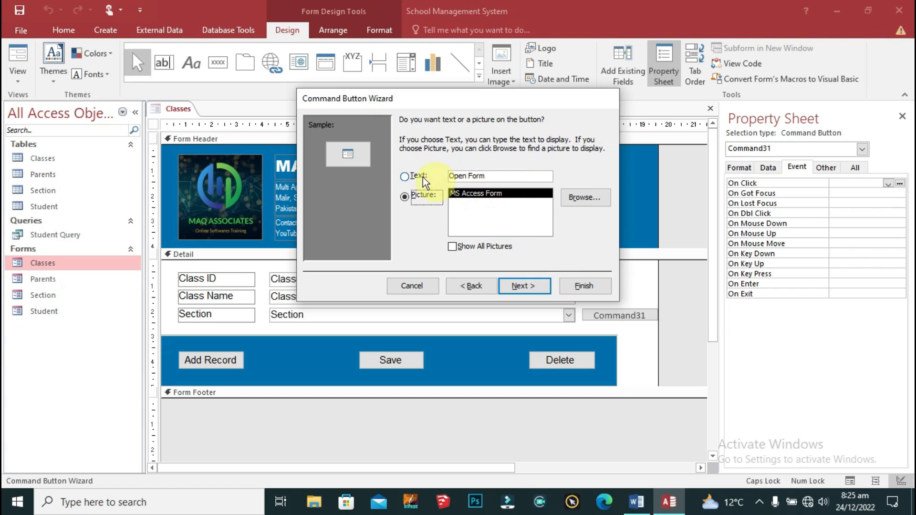
left_click(409, 175)
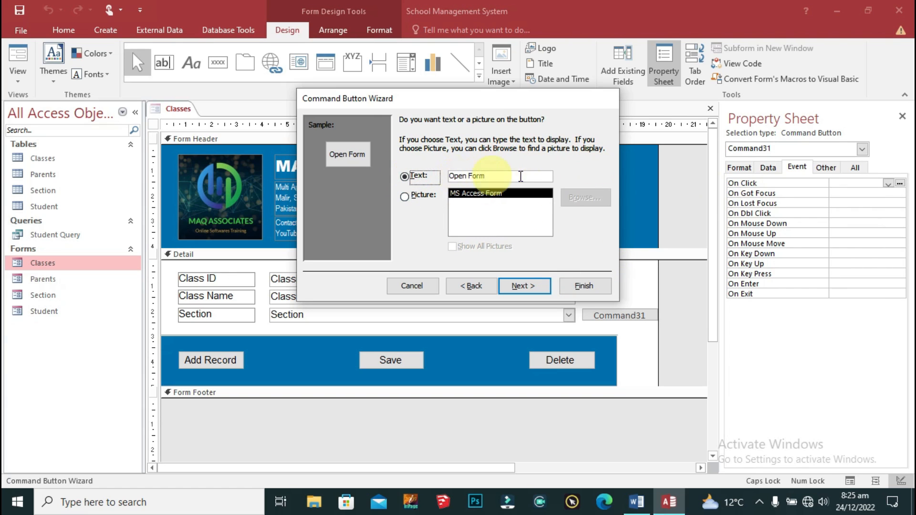
left_click(538, 287)
left_click(583, 287)
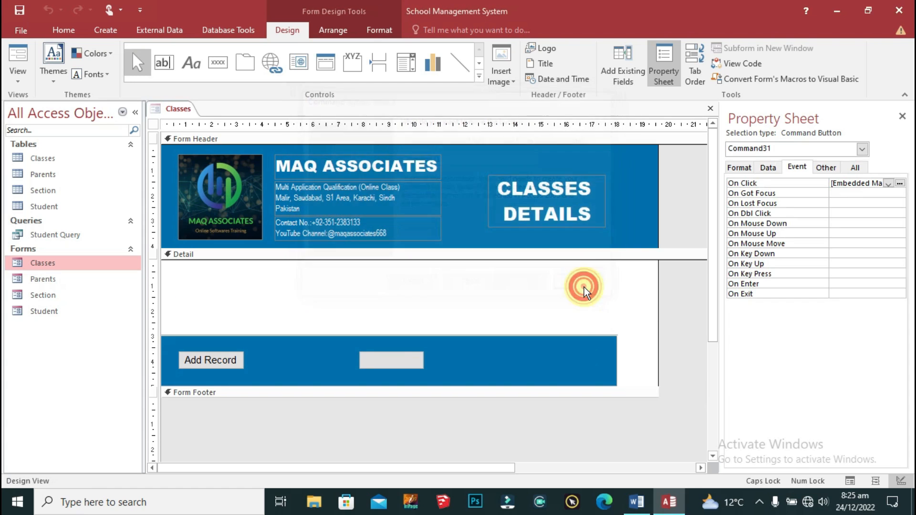
Step: Style the Open Form label as darker Arial size 8 and resize the button to fit
left_click_drag(636, 316, 611, 317)
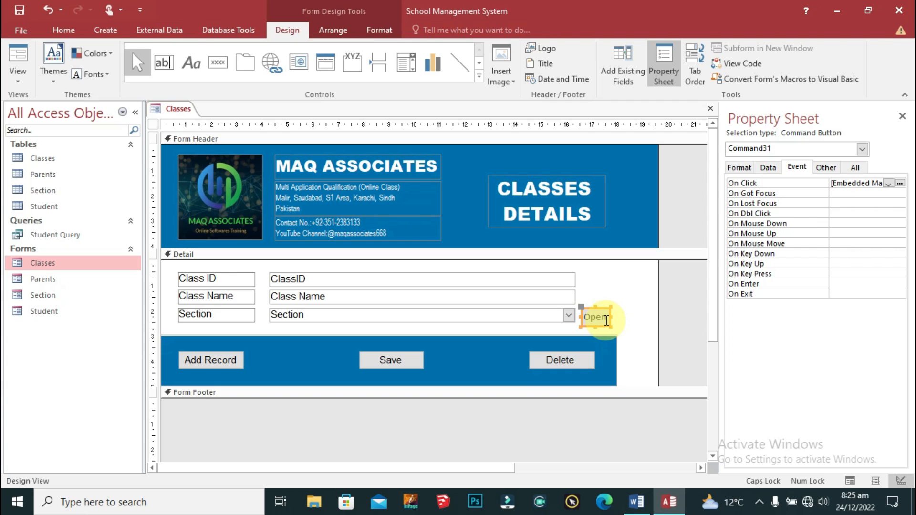
left_click_drag(611, 317, 639, 317)
left_click(379, 30)
left_click(134, 53)
type("Arial")
left_click(158, 74)
left_click(158, 88)
left_click(199, 55)
type("8")
key("Return")
left_click_drag(638, 317, 623, 316)
left_click_drag(577, 265, 537, 323)
Step: Move the Open Form button beside the Class ID, Class Name and Section fields and narrow the form width
left_click_drag(576, 296, 556, 297)
left_click(614, 309)
left_click_drag(614, 308, 588, 308)
right_click(595, 309)
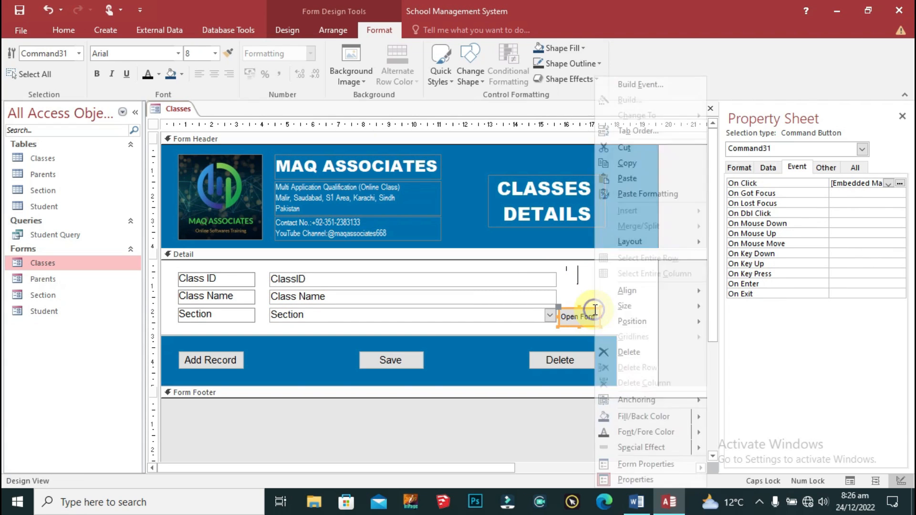
left_click(592, 313)
left_click_drag(656, 333, 612, 326)
left_click(605, 304)
left_click(596, 320)
key("Right")
key("Right")
key("Right")
key("Right")
key("Right")
key("Right")
left_click(614, 382)
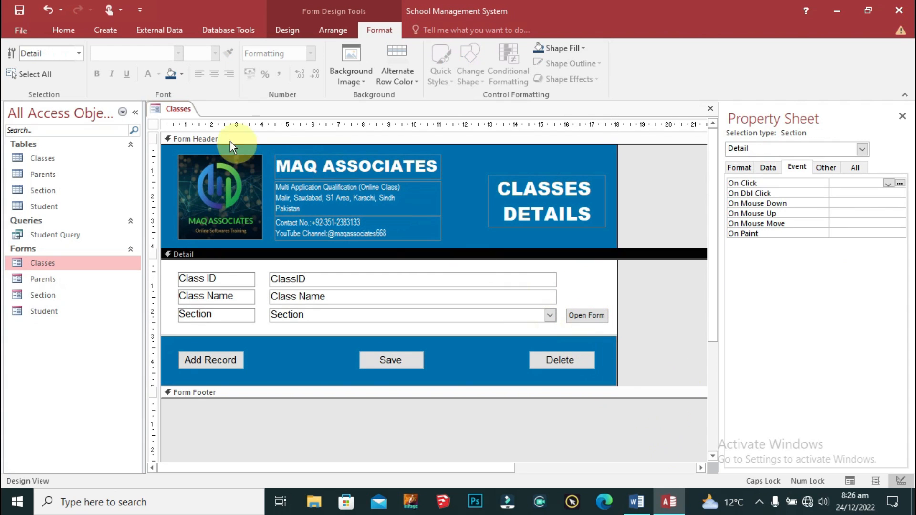
Step: Close the Classes form
right_click(171, 108)
left_click(196, 118)
right_click(184, 109)
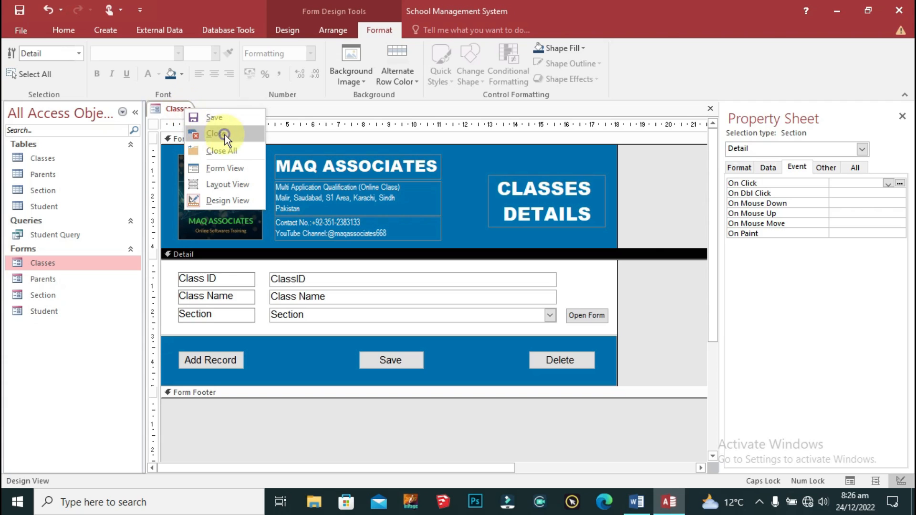
left_click(224, 133)
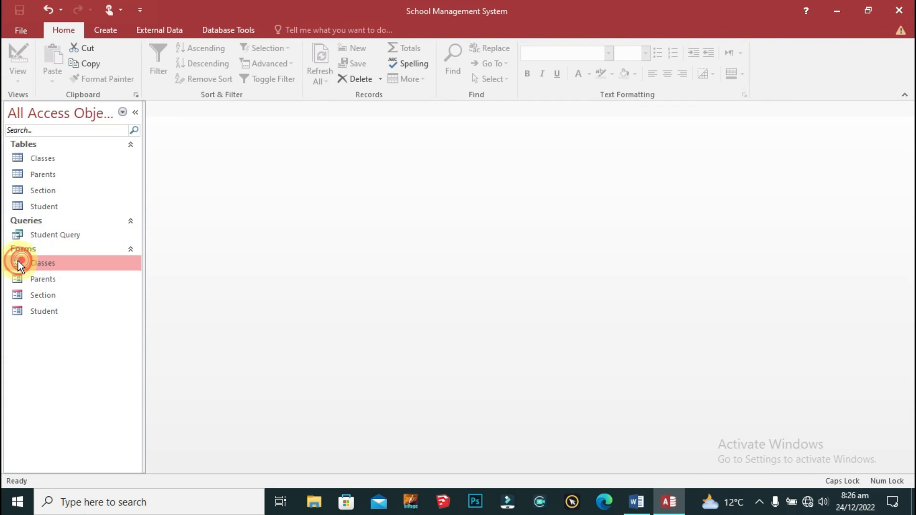
Step: Use the Classes form's Open Form button to bring up Section, close both, then reopen Section
double_click(30, 262)
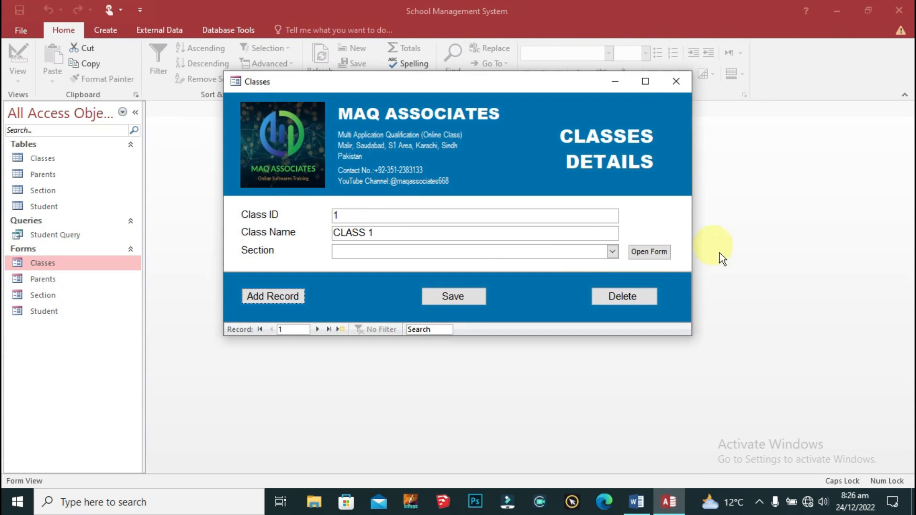
left_click(659, 255)
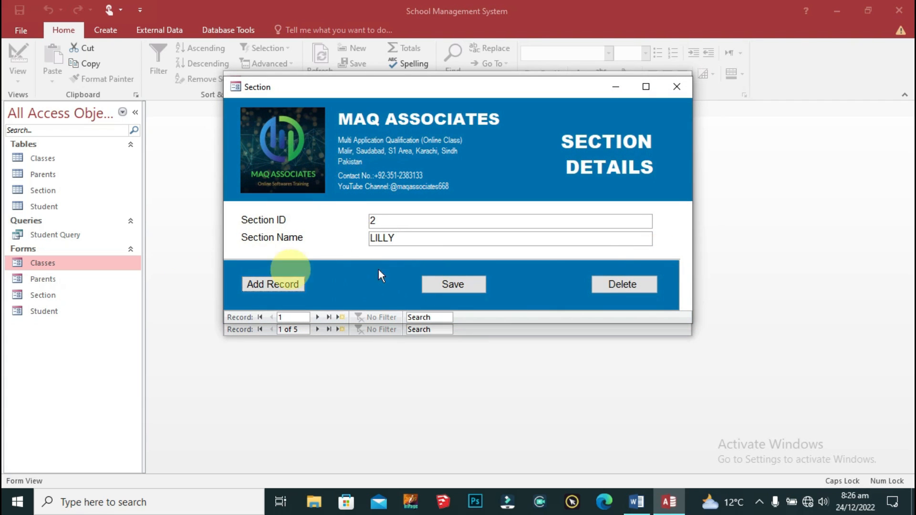
left_click_drag(560, 90, 586, 206)
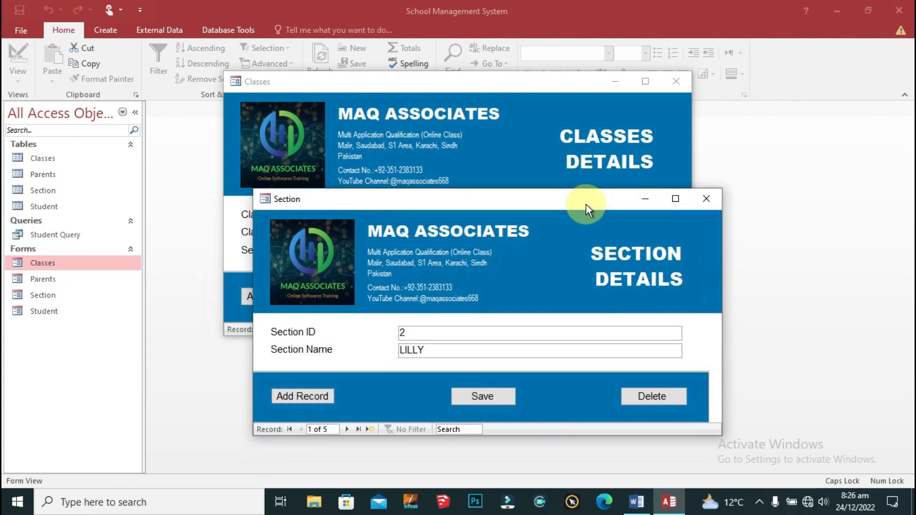
left_click(697, 197)
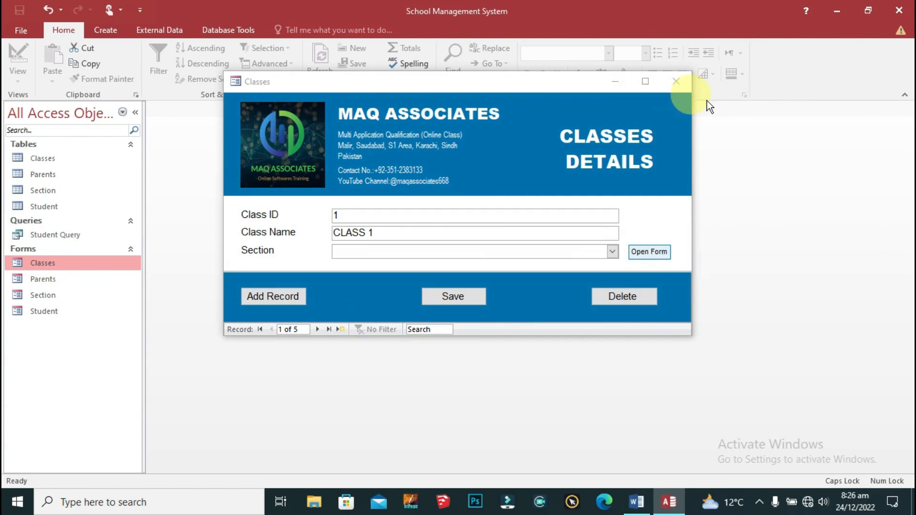
left_click(677, 82)
double_click(60, 294)
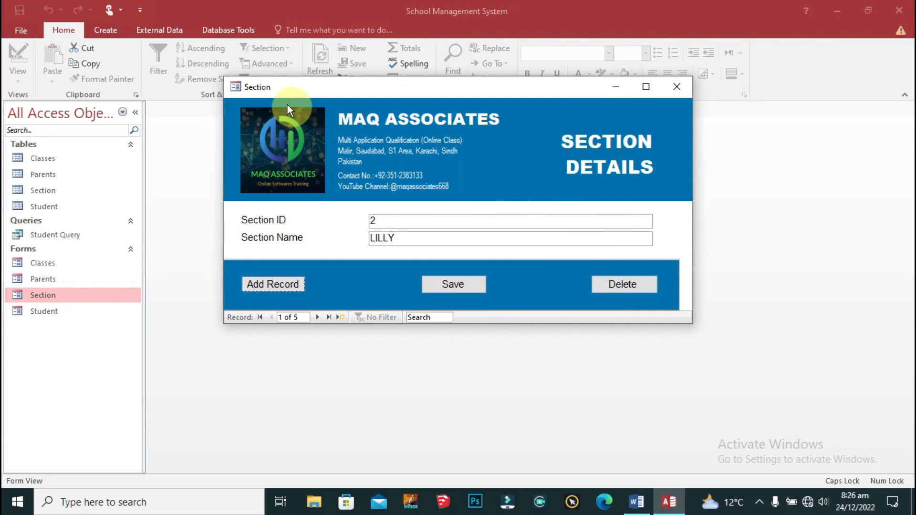
right_click(259, 88)
Step: In Design View, add a text Open Form button that opens Classes showing all records
left_click(301, 173)
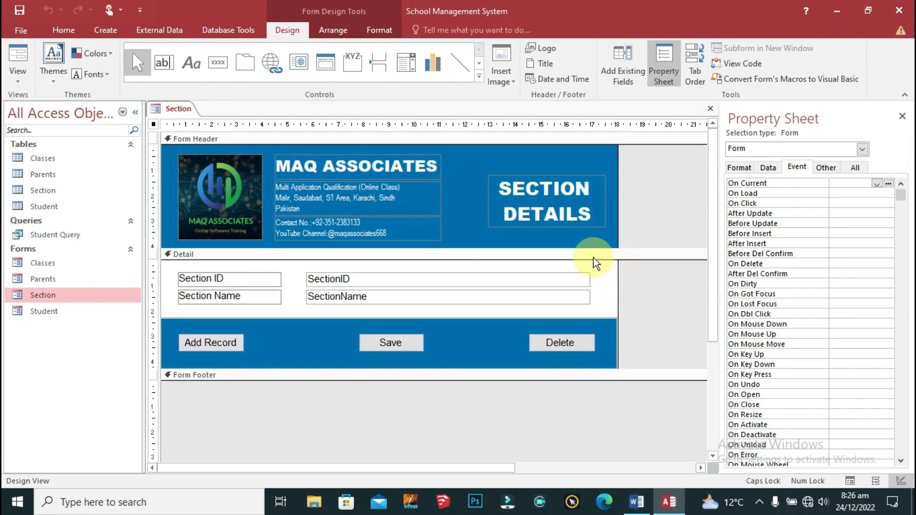
left_click_drag(595, 267, 594, 305)
left_click(557, 281)
left_click(217, 63)
left_click(442, 204)
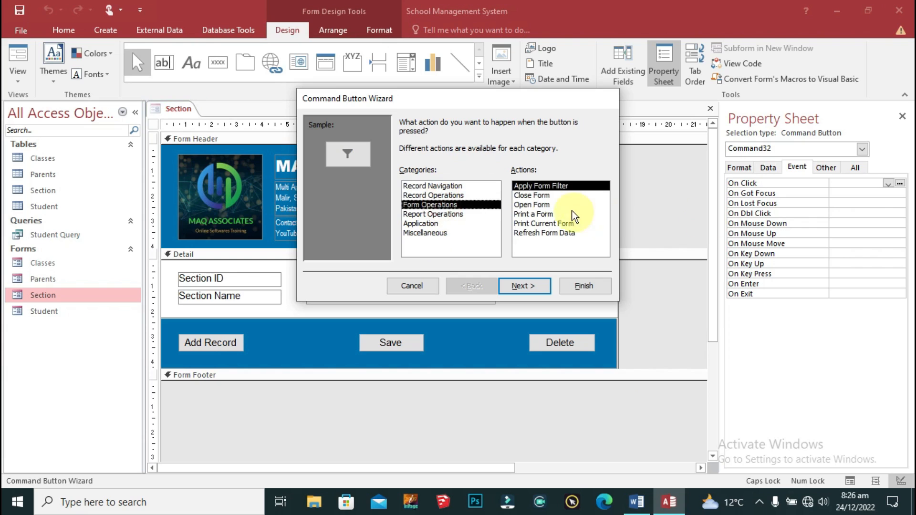
left_click(539, 204)
left_click(524, 286)
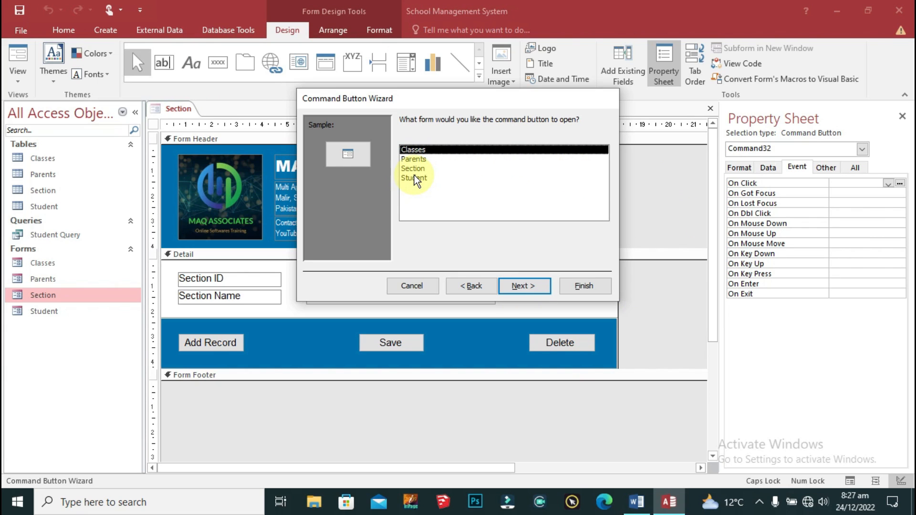
left_click(525, 285)
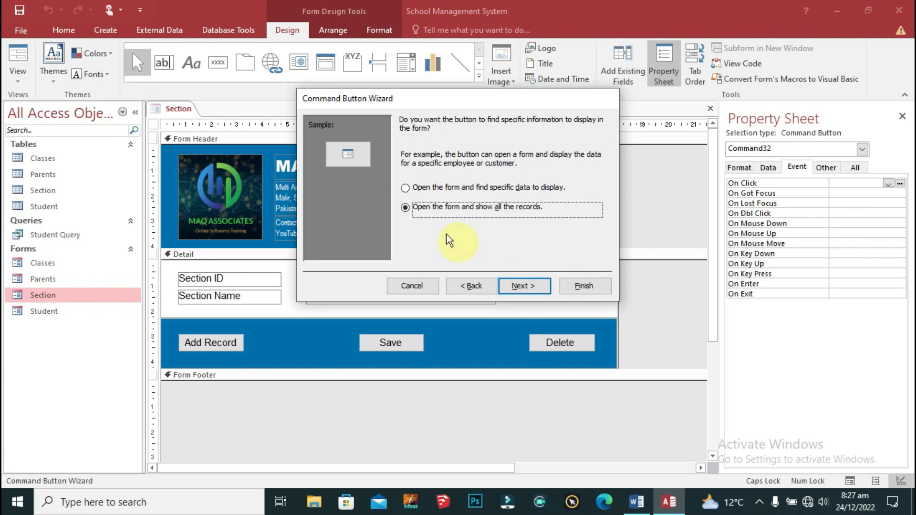
left_click(522, 288)
left_click(405, 183)
left_click(524, 286)
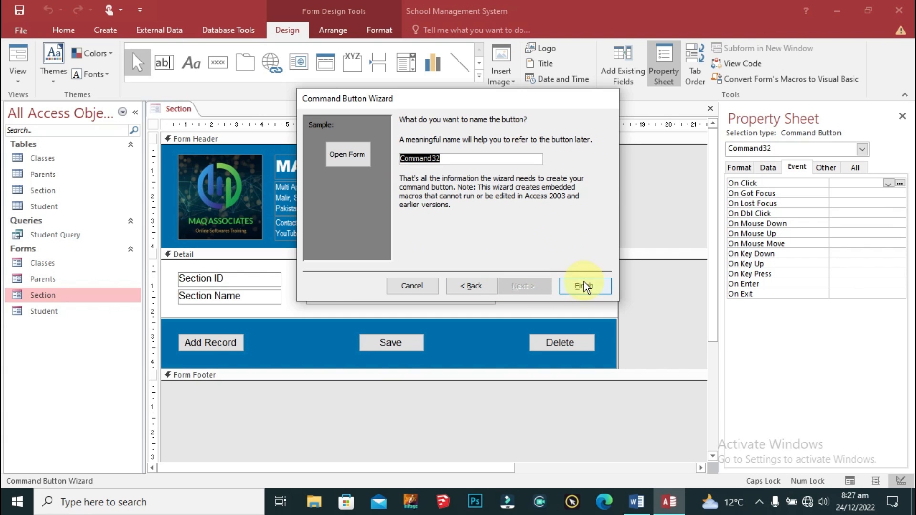
left_click(585, 286)
Step: Set the Open Form button label to Arial size 8
left_click(377, 32)
left_click(153, 50)
type("Arial")
key("Return")
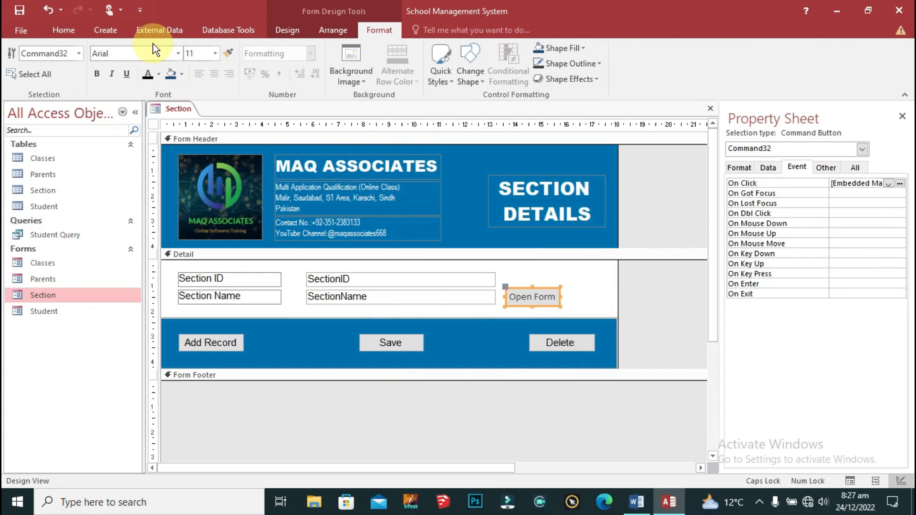
left_click(202, 51)
type("9")
key("Return")
type("8")
key("Return")
Step: Size the Open Form button to fit its label and position it beside the fields
left_click_drag(549, 289, 510, 290)
right_click(591, 293)
mouse_move(628, 306)
left_click(760, 309)
key("shift+Right")
key("Right")
key("Right")
key("Down")
left_click_drag(533, 292, 591, 292)
Step: Widen the SectionID and SectionName boxes and stretch the blue box across the form bottom
left_click_drag(521, 308, 553, 279)
right_click(609, 334)
mouse_move(705, 400)
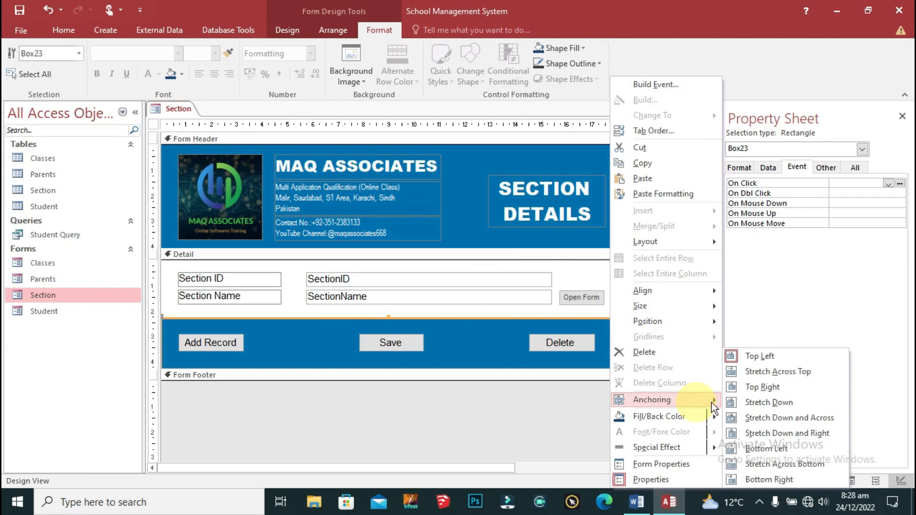
left_click(759, 464)
Step: Save the Section form design
right_click(610, 239)
left_click(646, 151)
right_click(167, 109)
left_click(185, 123)
right_click(173, 108)
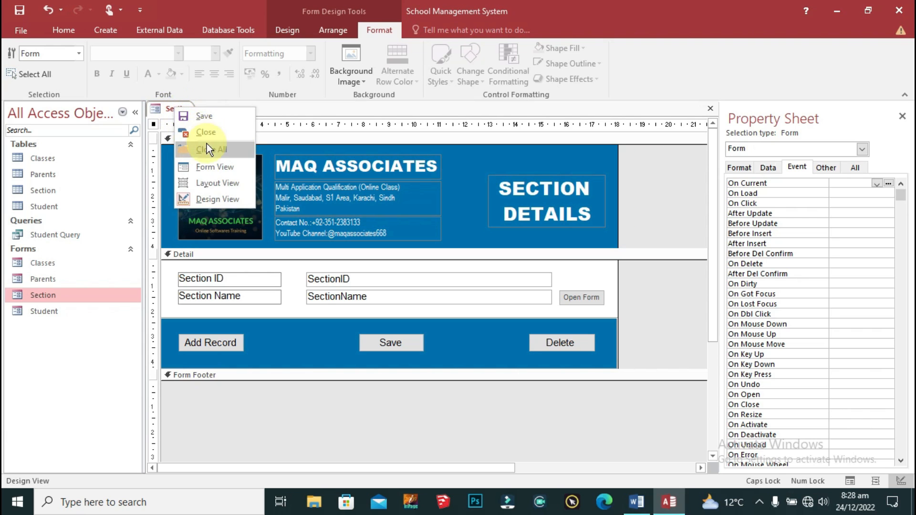
Step: In Form View, test Section's Open Form button opening Classes, close both forms, and open Parents
left_click(216, 167)
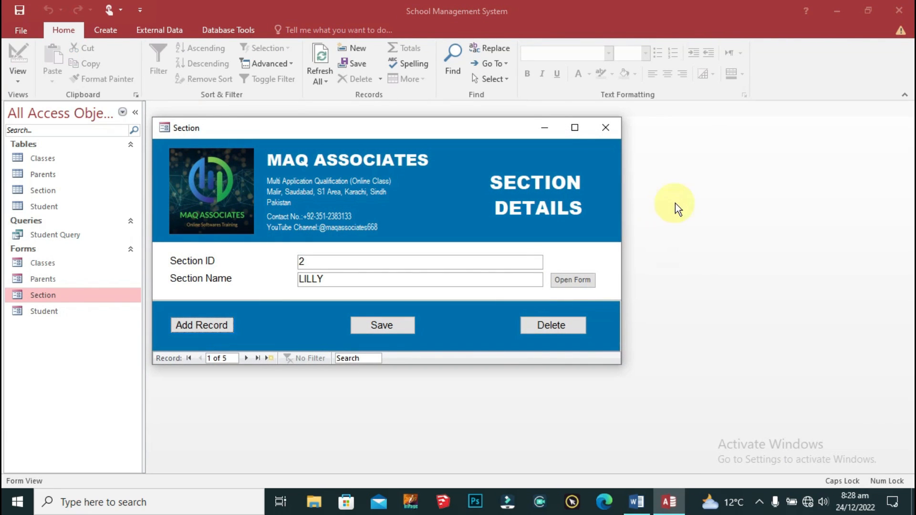
left_click(570, 280)
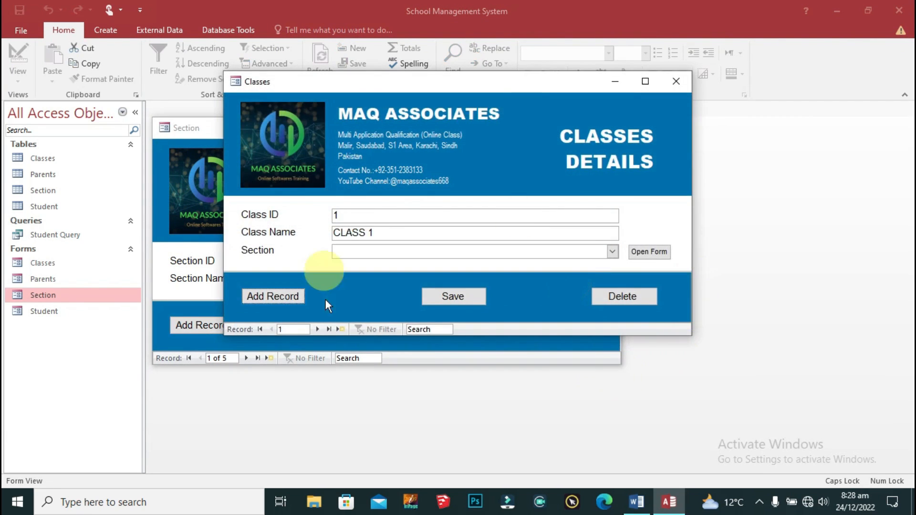
left_click_drag(425, 85, 456, 138)
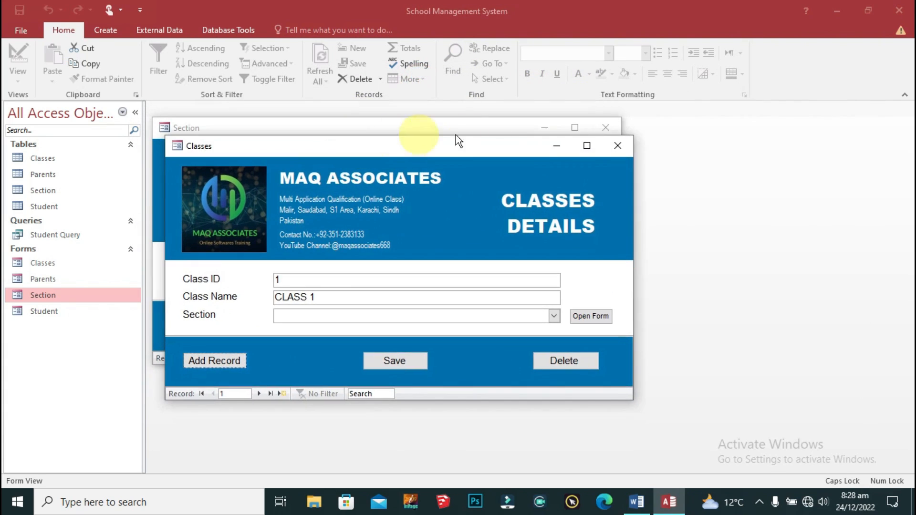
left_click(619, 144)
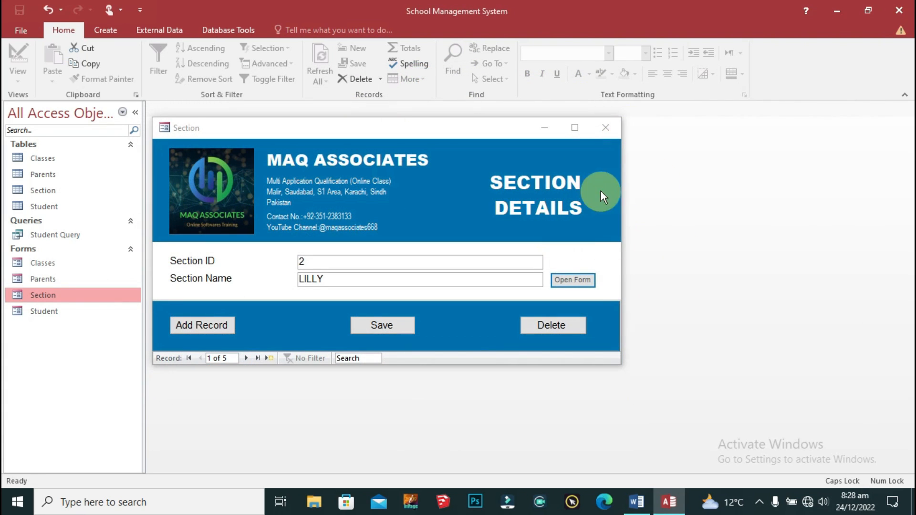
left_click(588, 282)
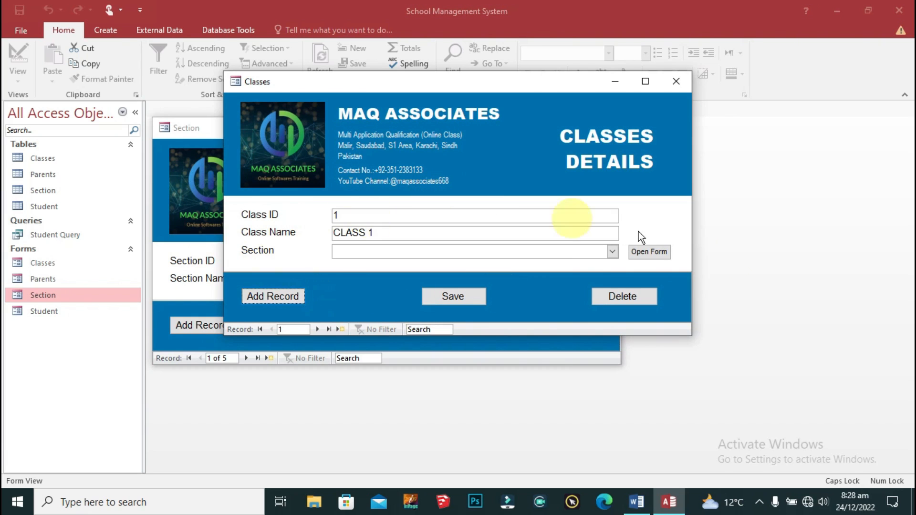
left_click(672, 89)
left_click(608, 128)
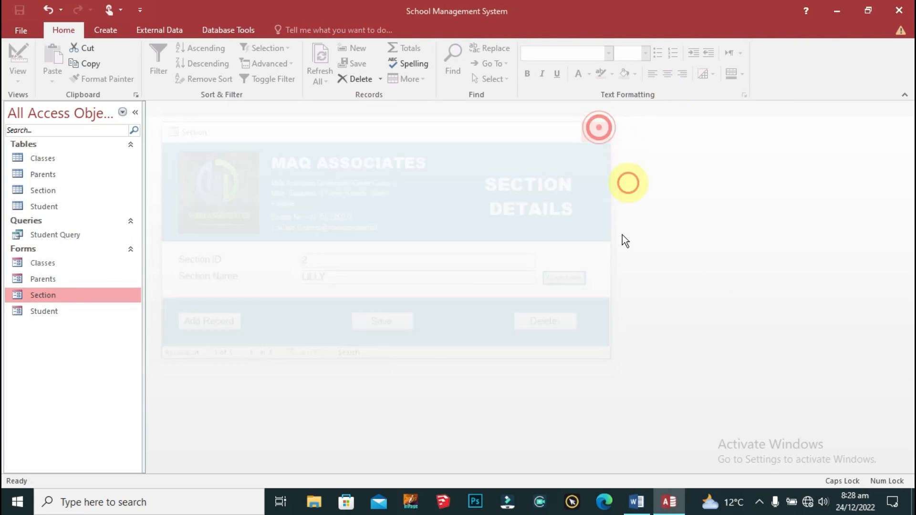
left_click(48, 285)
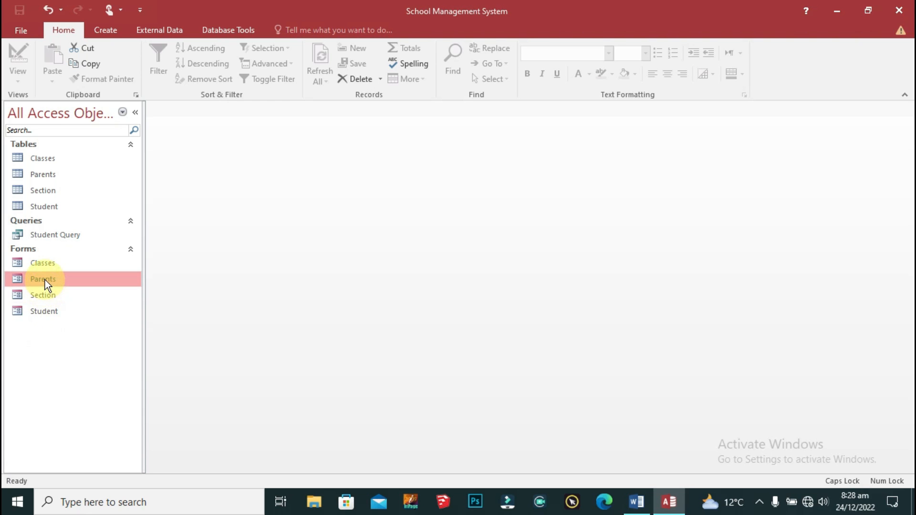
double_click(43, 279)
Step: Switch the Parents form to Design View and place a command button in the footer bar
left_click(242, 40)
left_click(282, 127)
scroll(613, 343, "down", 3)
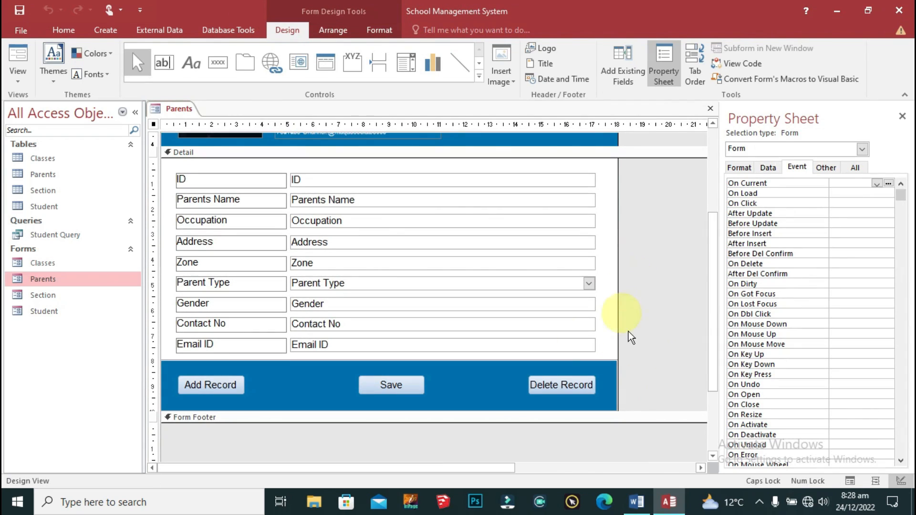
left_click(218, 62)
left_click(455, 384)
Step: Make the button open the Student form showing all records, with a text caption
left_click(477, 205)
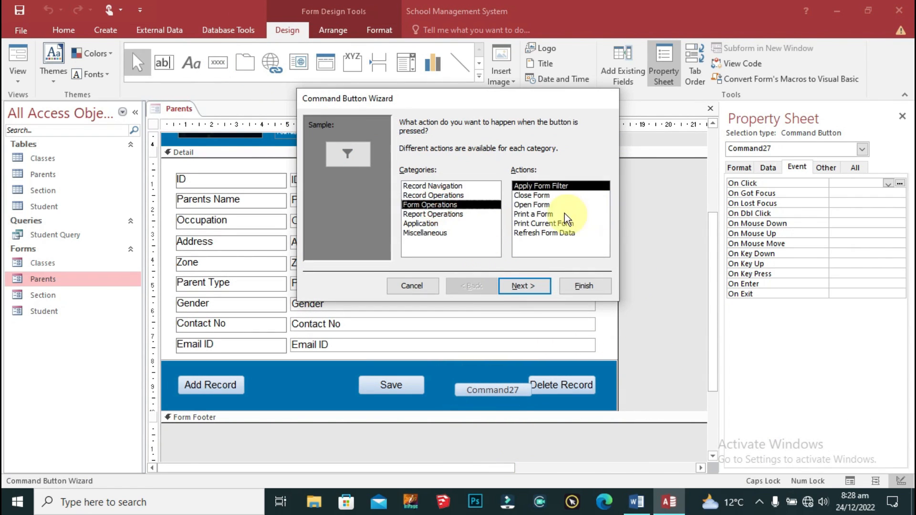
left_click(539, 205)
left_click(524, 285)
left_click(429, 178)
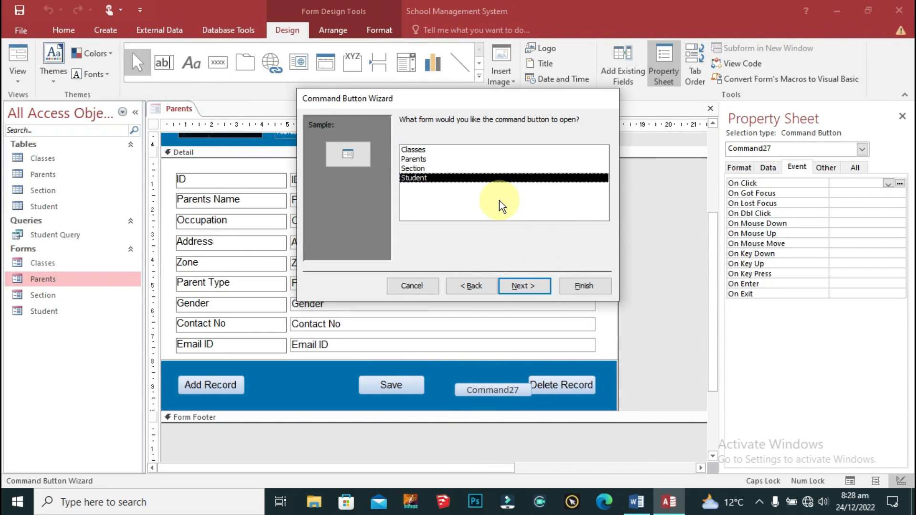
left_click(523, 285)
left_click(524, 285)
left_click(410, 174)
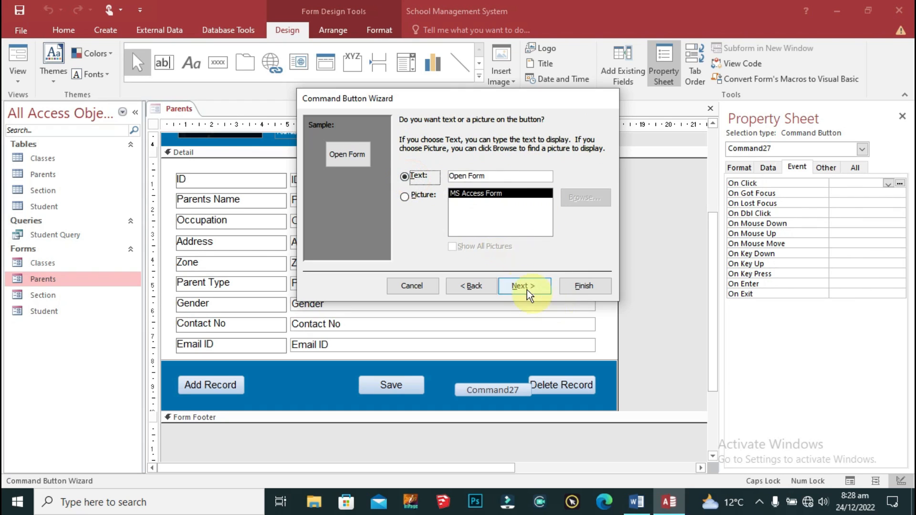
left_click(524, 286)
left_click(578, 287)
Step: Set the button label font to Arial and size the button to fit its label
left_click(154, 54)
type("A")
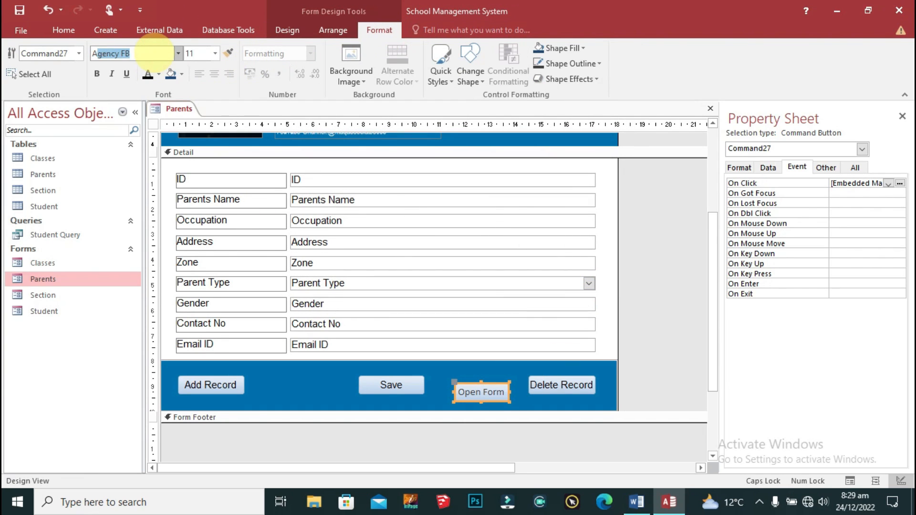
type("rial N")
key("BackSpace")
key("BackSpace")
left_click(195, 52)
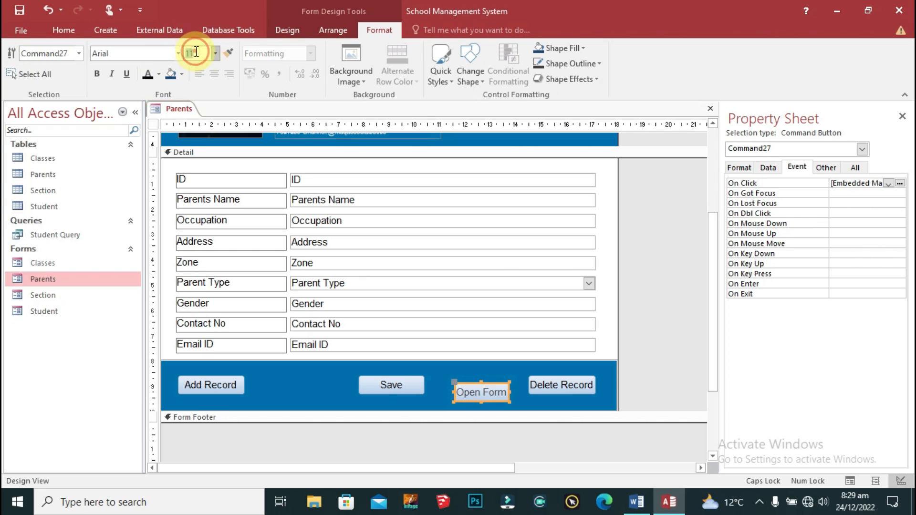
right_click(488, 382)
mouse_move(529, 309)
left_click(637, 309)
Step: Narrow the nine field boxes and move the Open Form button up beside the ID field
left_click_drag(605, 168, 558, 352)
left_click_drag(596, 263, 526, 264)
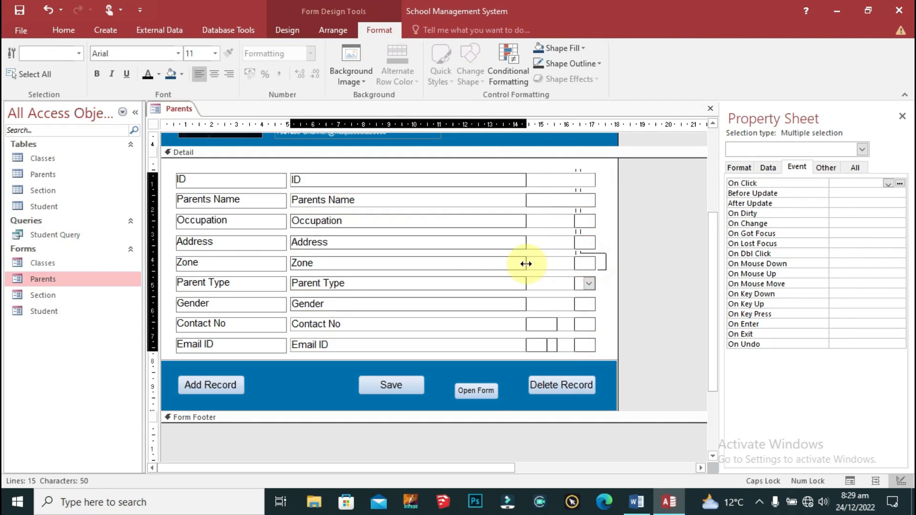
left_click(559, 305)
left_click(489, 391)
left_click(487, 388)
left_click(573, 329)
left_click_drag(488, 383, 505, 355)
Step: Widen the eight field boxes below ID to line up with the button's right edge
left_click_drag(527, 199, 529, 361)
left_click(585, 226)
left_click_drag(591, 192, 527, 341)
left_click_drag(557, 242, 607, 242)
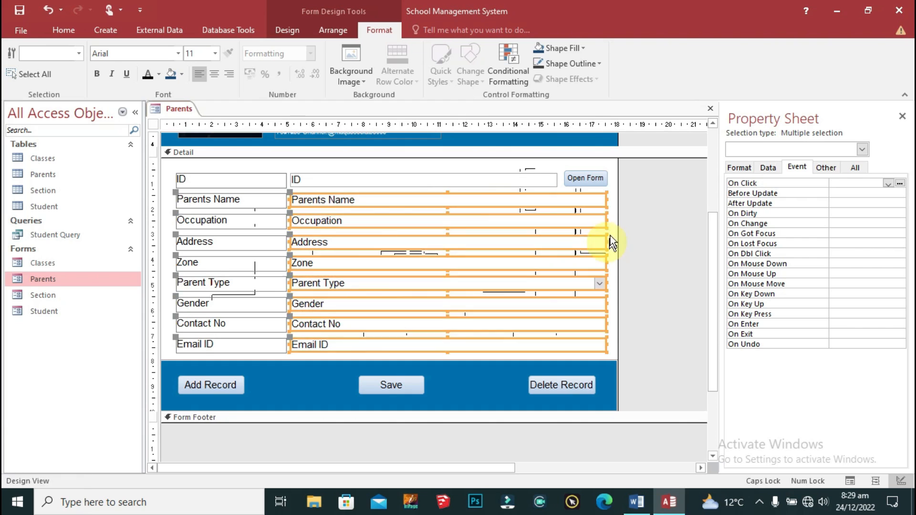
left_click(654, 250)
left_click(651, 333)
Step: Save the Parents form design
scroll(652, 333, "up", 3)
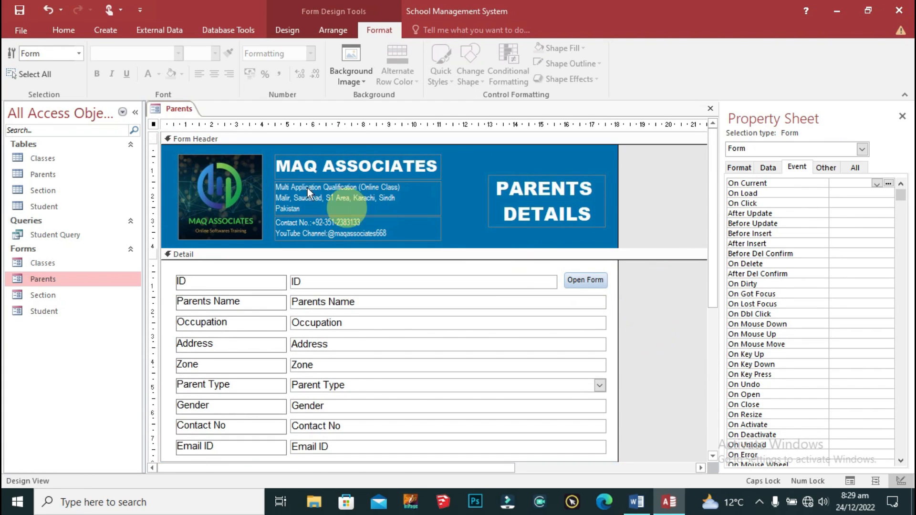
right_click(178, 104)
left_click(200, 113)
Step: Switch the Parents form to Form View and test its Open Form button
right_click(184, 107)
left_click(220, 168)
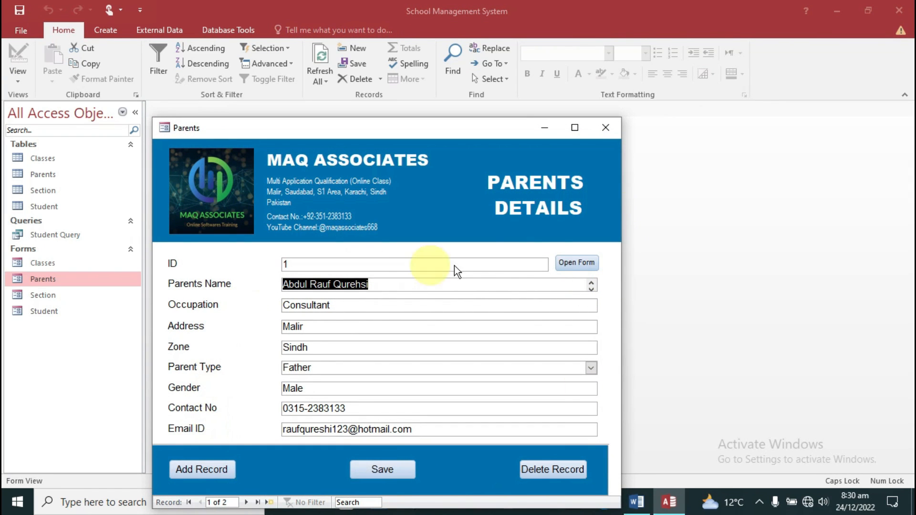
left_click(575, 262)
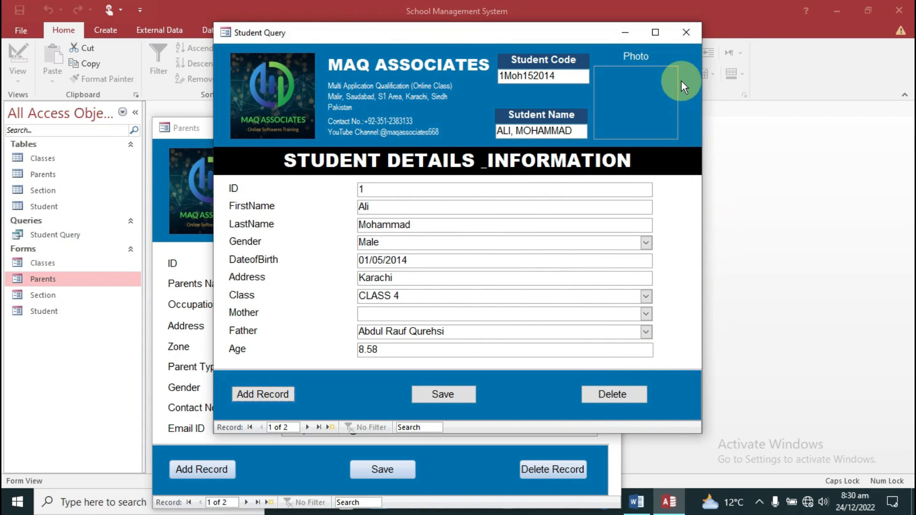
Step: Close the student details and Parents forms, then select the Student form
left_click(685, 34)
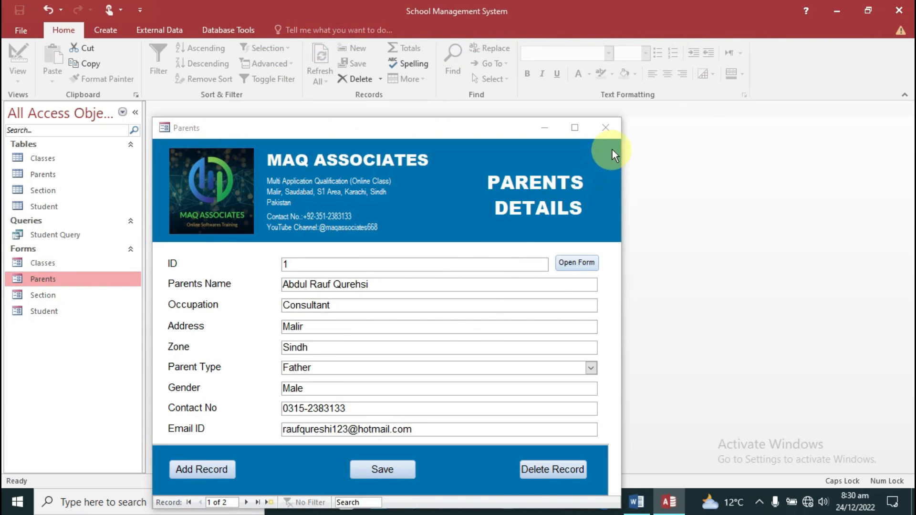
left_click(616, 134)
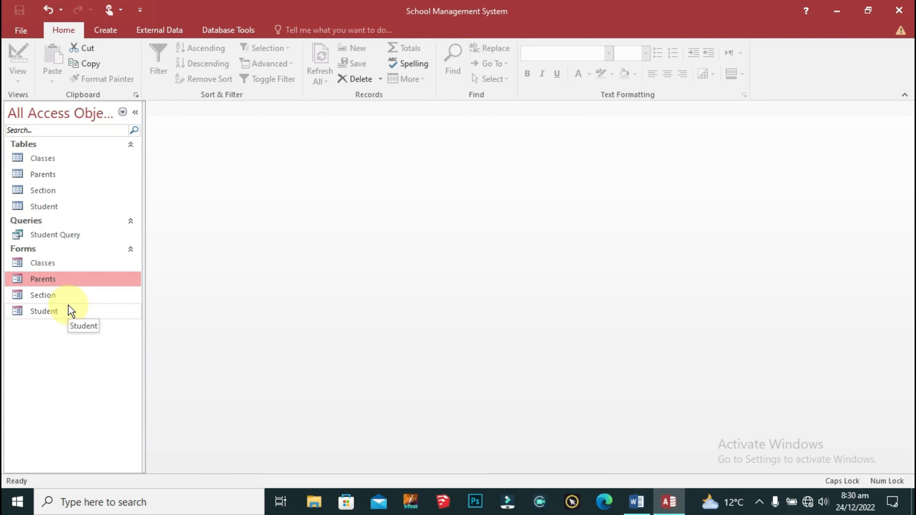
left_click(47, 311)
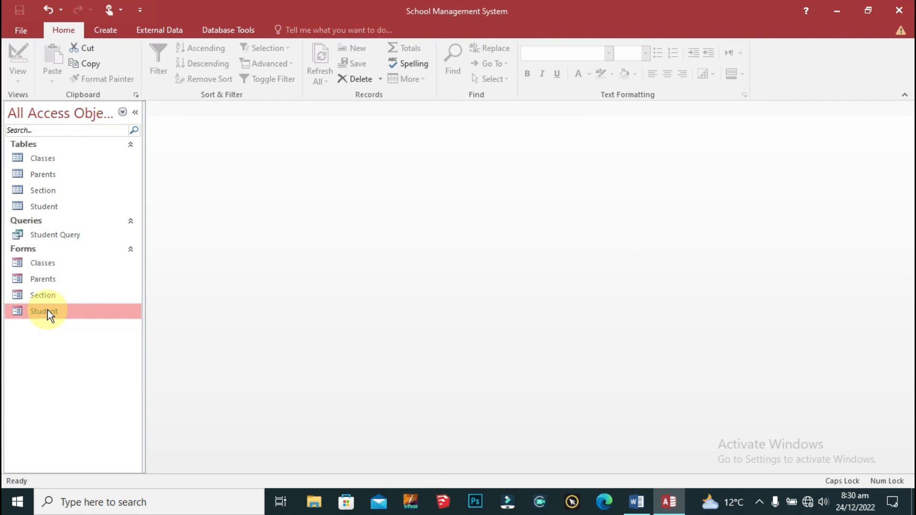
Step: In the Student form's Design View, add a text-captioned Form Operations > Open Form button
right_click(48, 310)
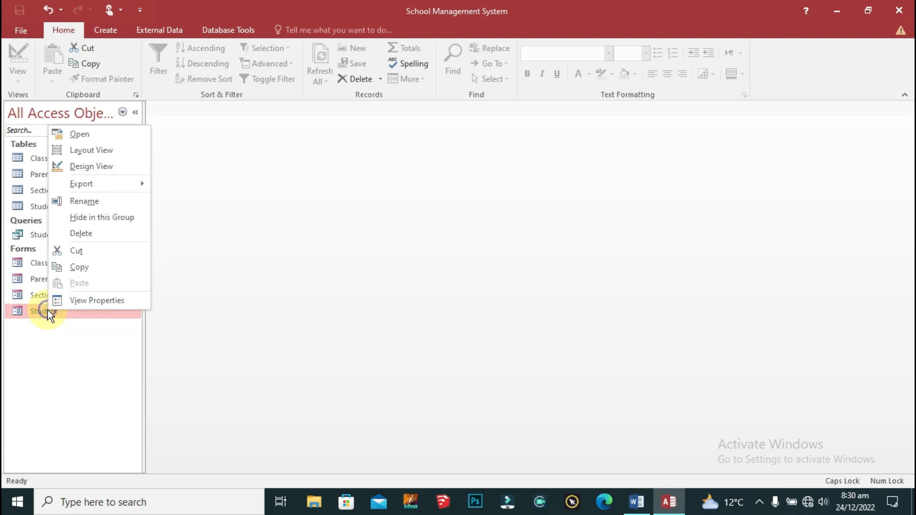
left_click(109, 166)
left_click(218, 62)
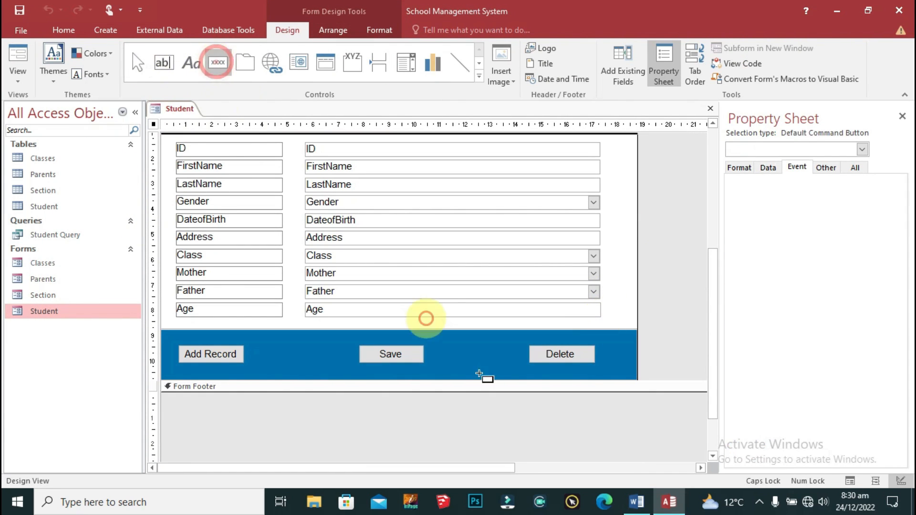
left_click(451, 360)
left_click(429, 204)
left_click(543, 204)
left_click(524, 285)
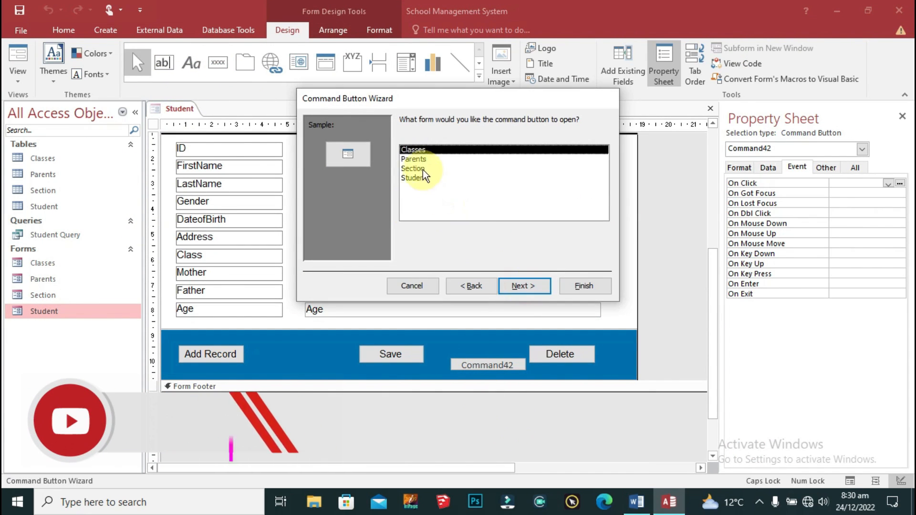
left_click(524, 286)
left_click(524, 285)
left_click(404, 177)
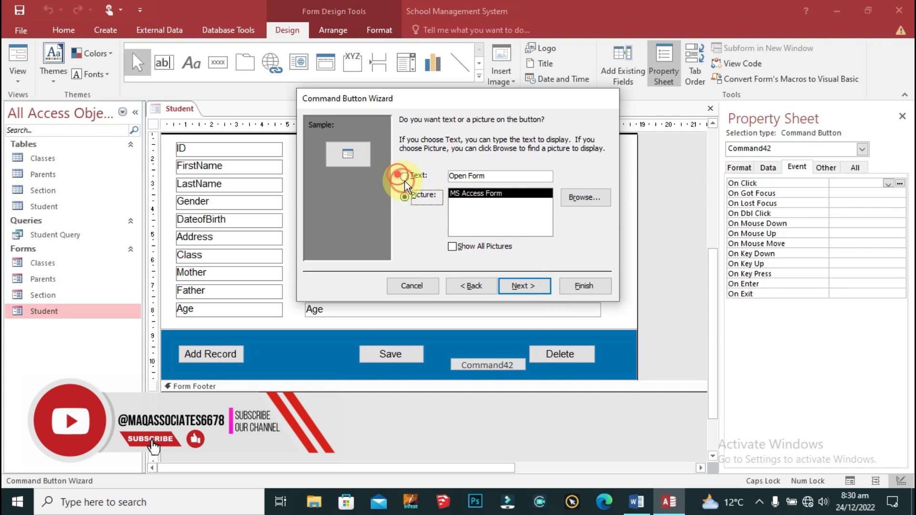
left_click(530, 285)
left_click(584, 285)
Step: Set the Open Form button's font size to 8 and size it to fit
left_click(368, 30)
left_click(162, 51)
type("Agency FB")
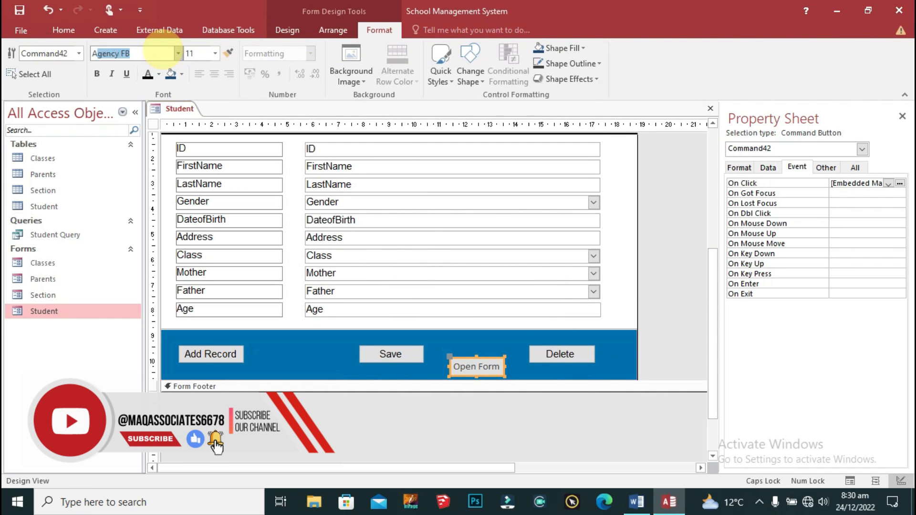
left_click(198, 50)
type("8")
key("Return")
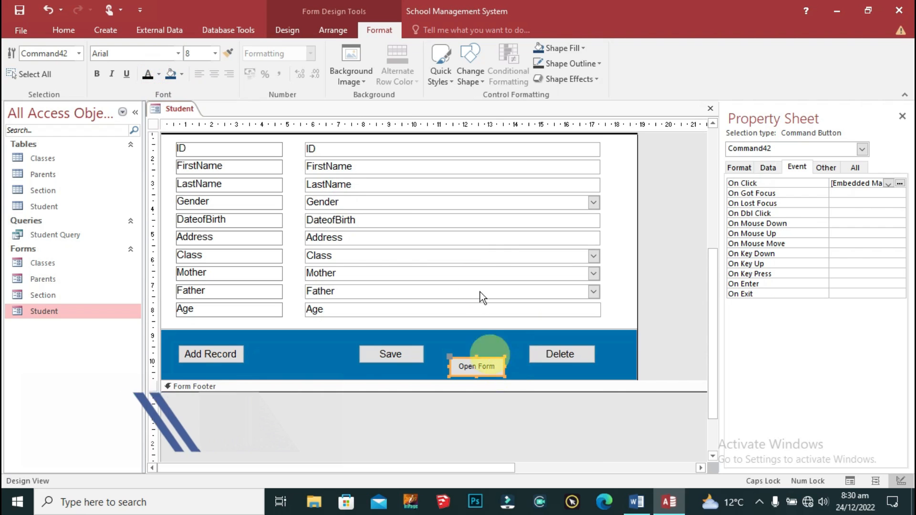
right_click(491, 358)
mouse_move(539, 306)
left_click(634, 306)
Step: Narrow the right-column field boxes of the Student form
left_click_drag(611, 139, 307, 317)
left_click(620, 303)
scroll(653, 298, "up", 2)
scroll(654, 298, "down", 1)
left_click_drag(616, 218, 307, 393)
left_click(662, 287)
left_click_drag(615, 216, 301, 402)
left_click_drag(637, 278, 566, 292)
left_click(617, 343)
scroll(617, 343, "down", 1)
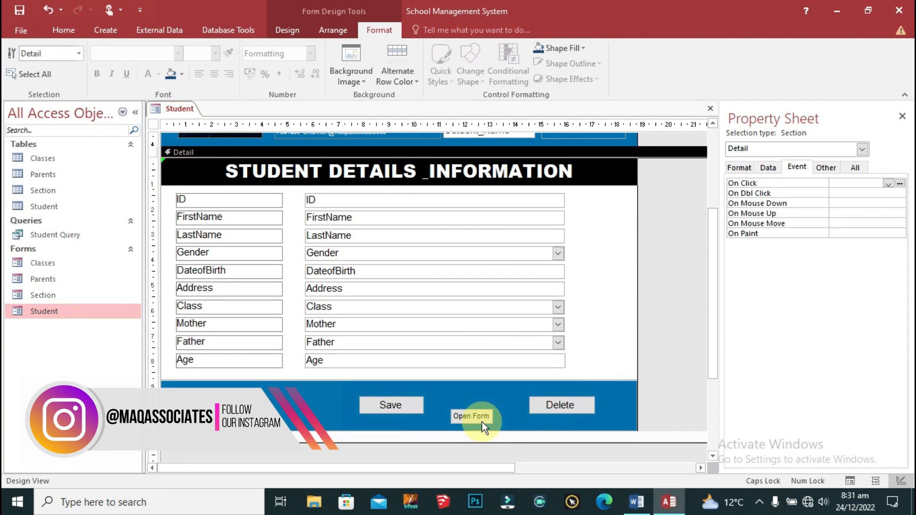
Step: Move the Open Form button beside ID and widen FirstName to Age to line up with it
left_click(476, 417)
left_click_drag(477, 425, 610, 209)
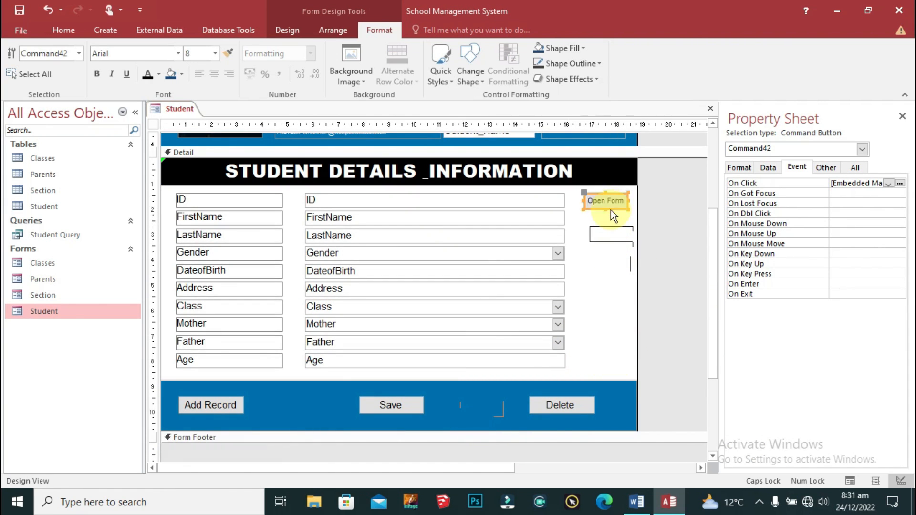
left_click_drag(560, 188, 534, 371)
left_click_drag(565, 236, 576, 235)
left_click_drag(597, 214, 546, 358)
left_click_drag(574, 236, 624, 235)
Step: Close the Student form design
left_click(655, 303)
scroll(662, 353, "up", 2)
right_click(181, 107)
right_click(187, 110)
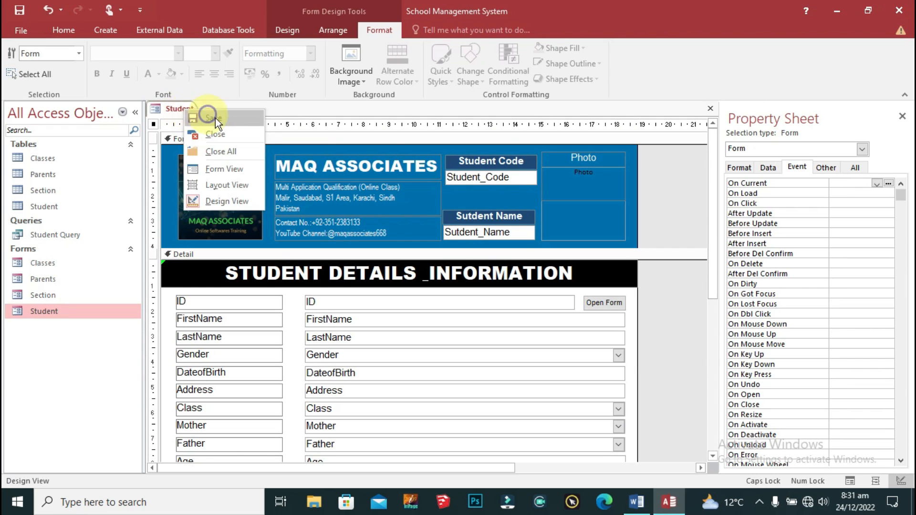
left_click(236, 134)
Step: Open the Student form and test its Open Form button twice, closing Parents each time
double_click(78, 309)
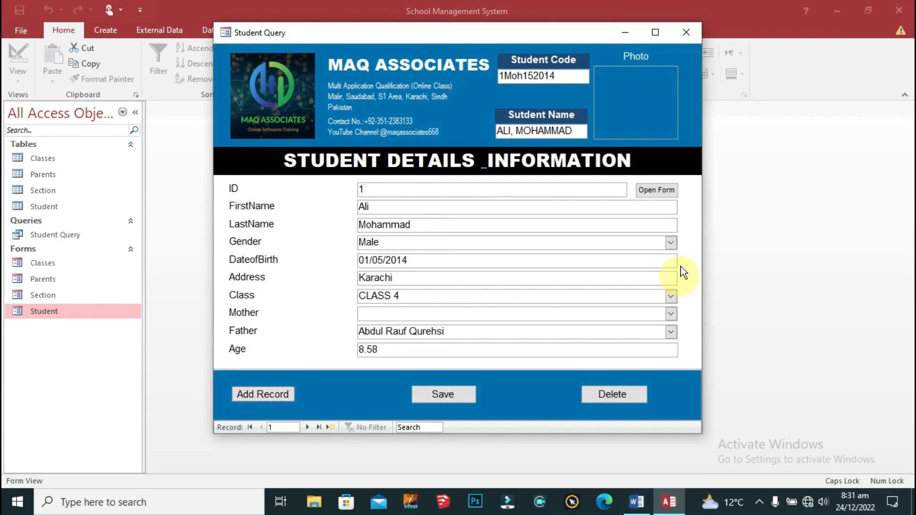
left_click(666, 190)
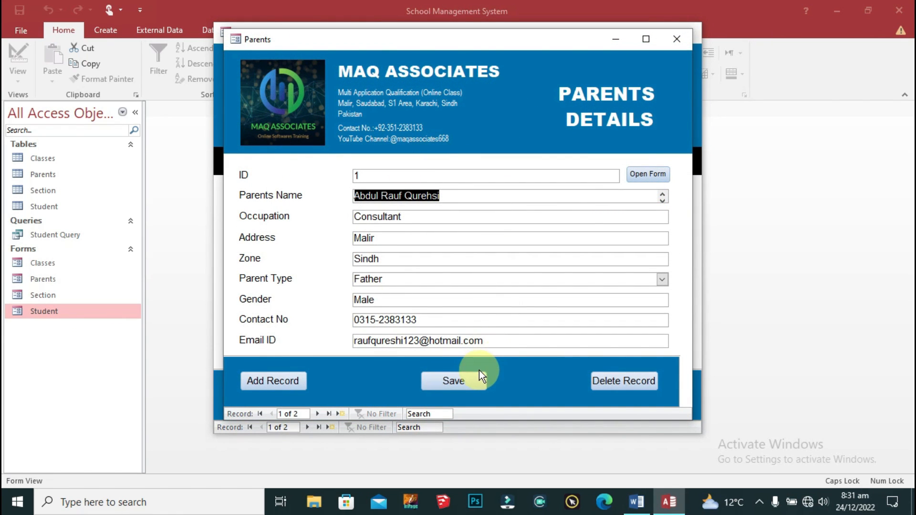
left_click(670, 37)
left_click(660, 189)
left_click(665, 176)
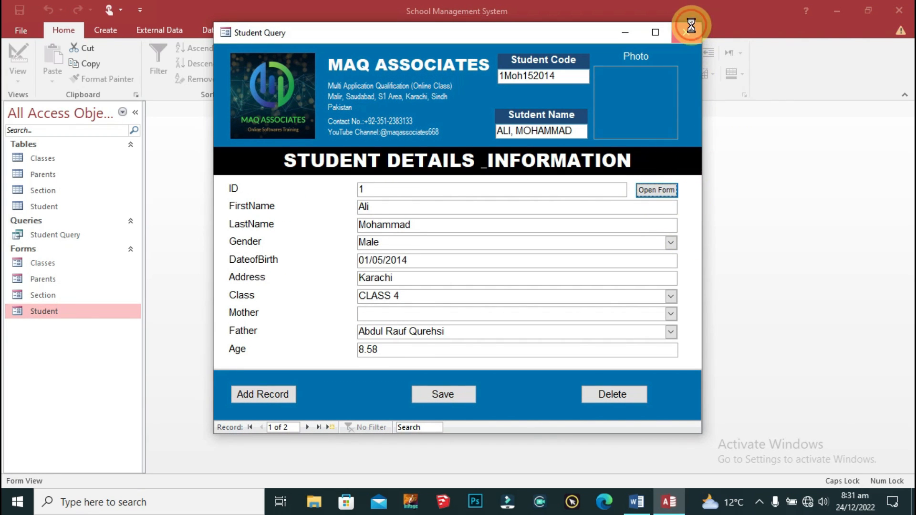
Step: Close the remaining forms and reopen the Student form
left_click(675, 42)
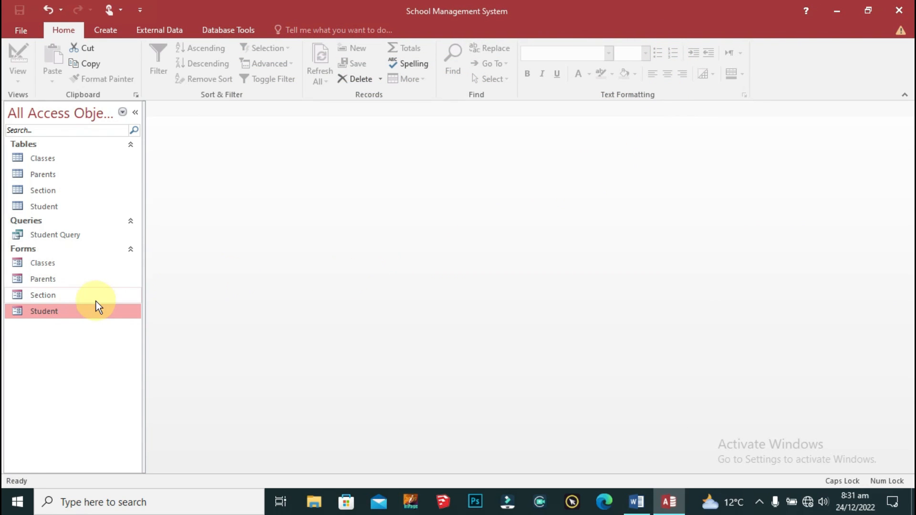
double_click(44, 312)
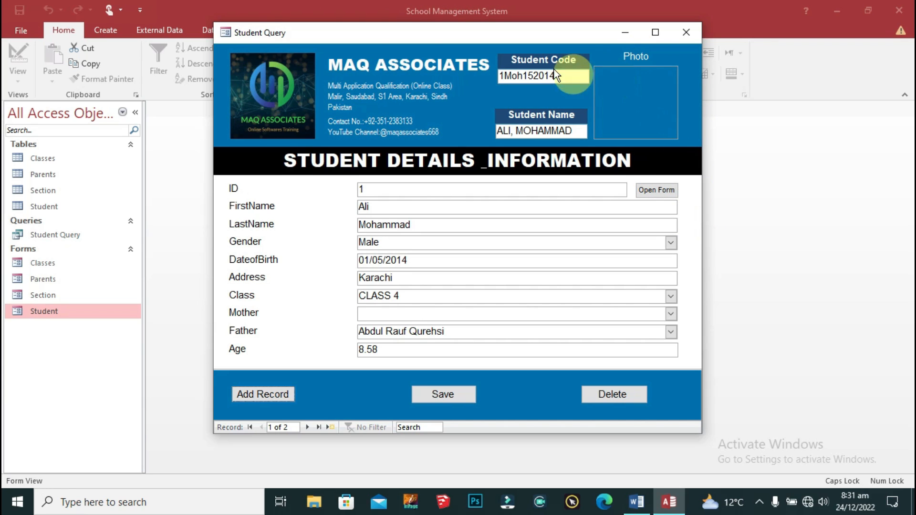
right_click(249, 31)
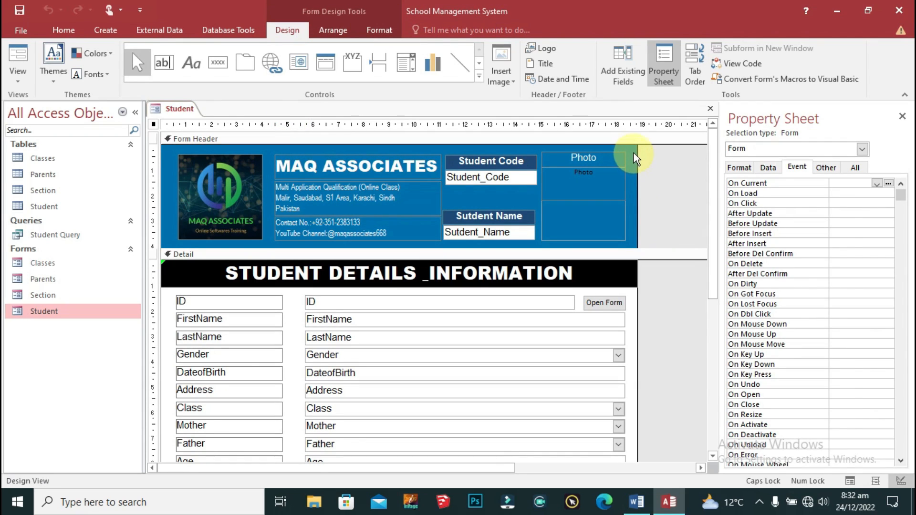
Step: Narrow the Photo label and picture box from the left
left_click_drag(632, 151, 560, 244)
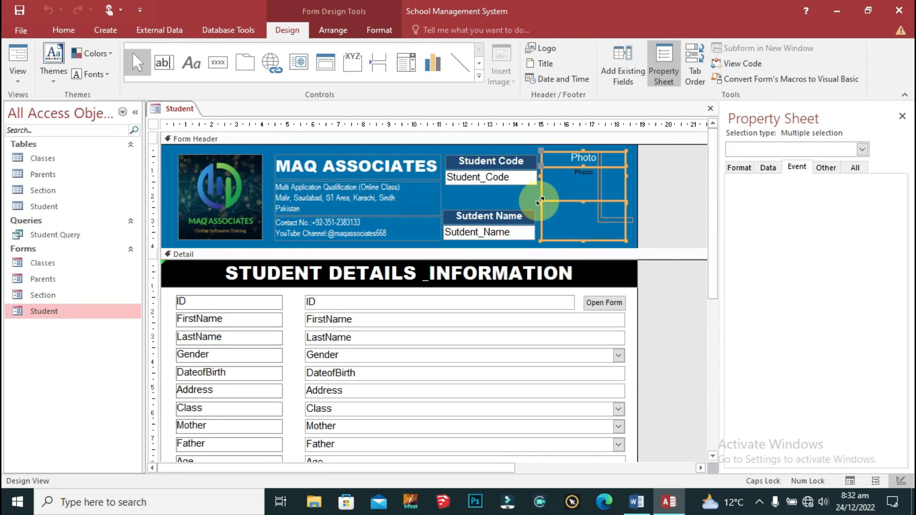
left_click_drag(540, 202, 550, 202)
left_click(658, 211)
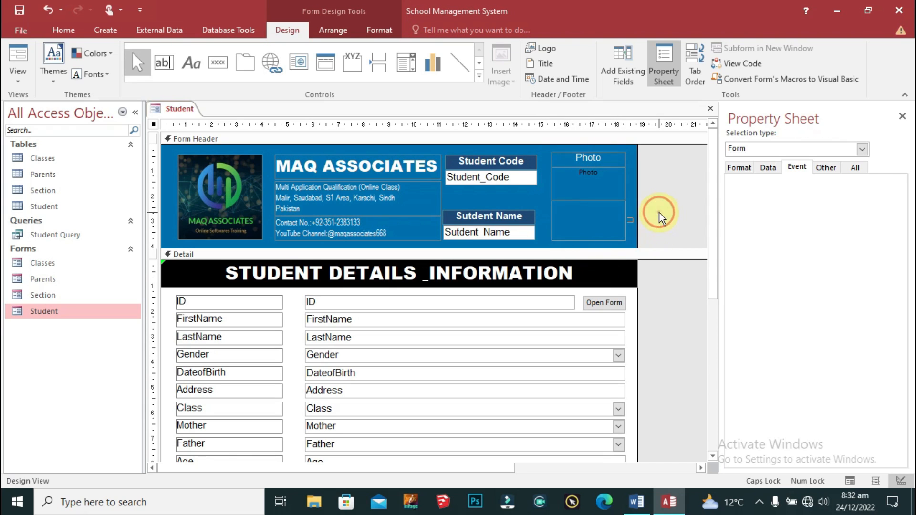
left_click(611, 191)
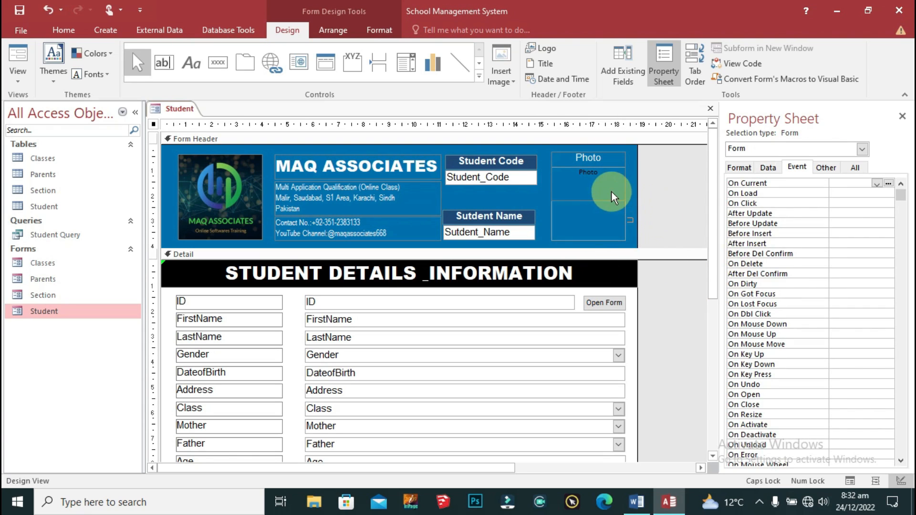
left_click(579, 237)
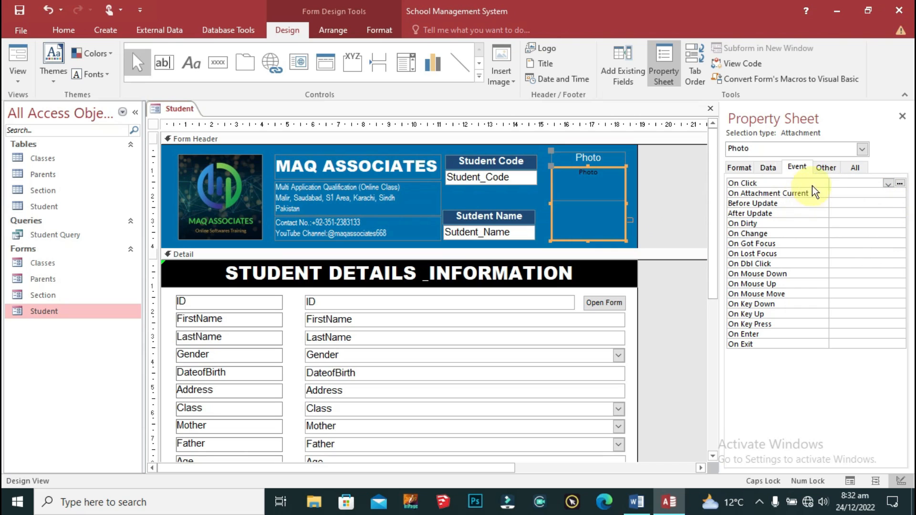
Step: Set the Photo picture box's Size Mode to Stretch
left_click(740, 167)
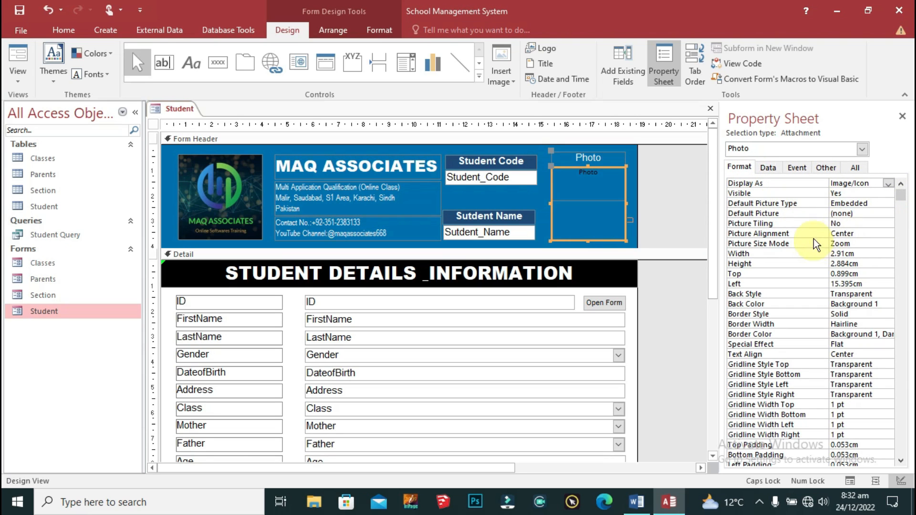
left_click(810, 216)
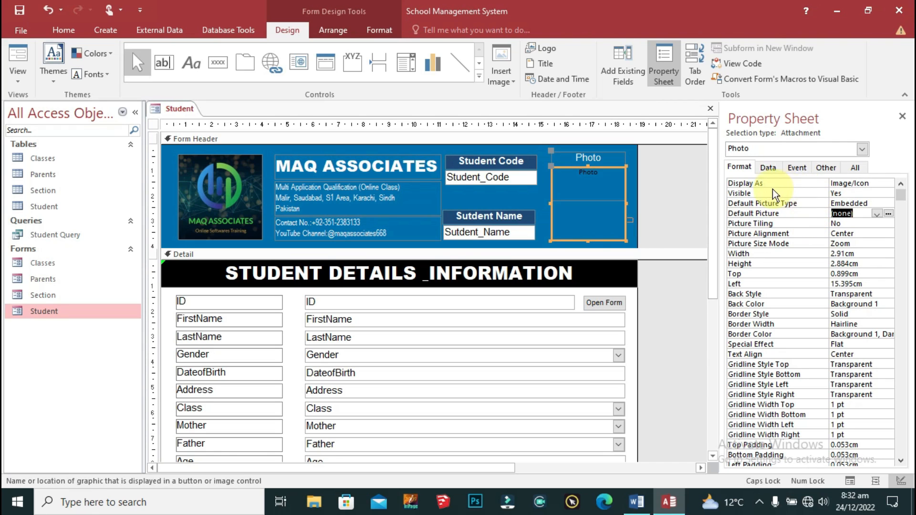
left_click(801, 244)
left_click(888, 243)
left_click(845, 262)
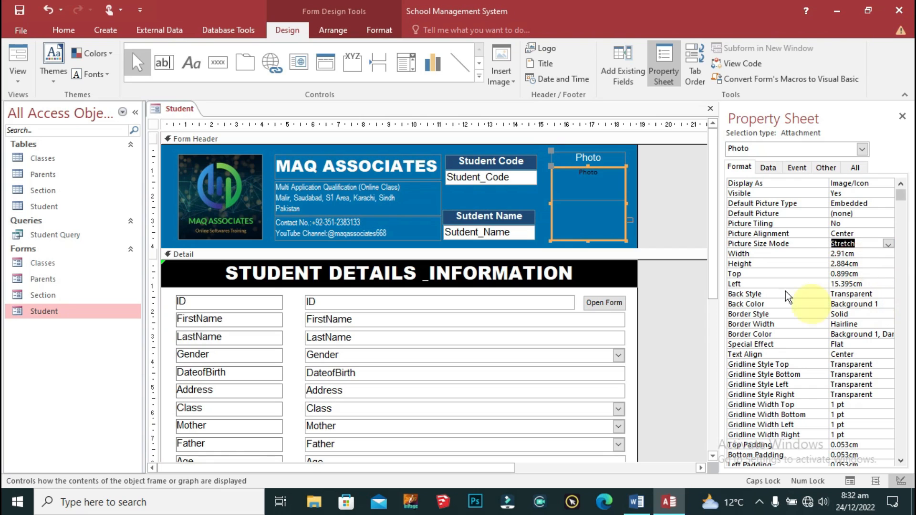
left_click(646, 169)
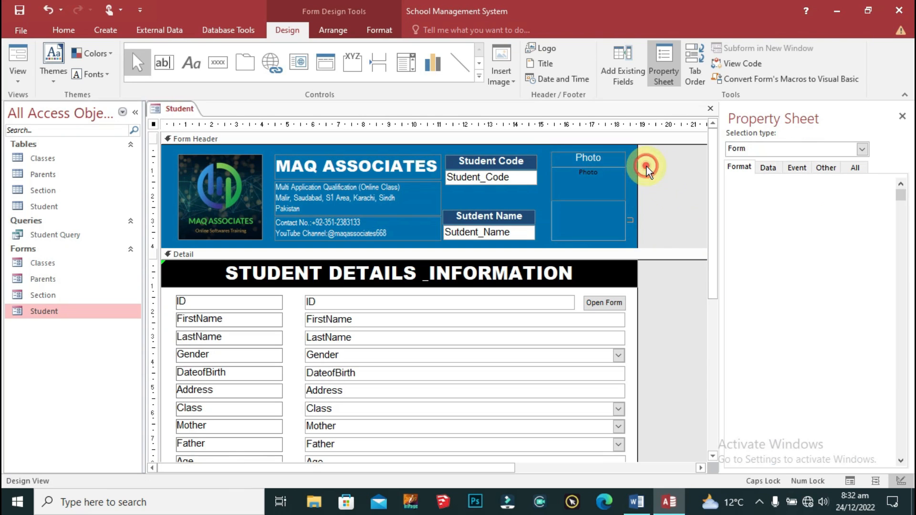
Step: Close the Student form, review it once in Form View, then open the Student Query datasheet
right_click(194, 113)
left_click(190, 108)
right_click(181, 110)
left_click(218, 134)
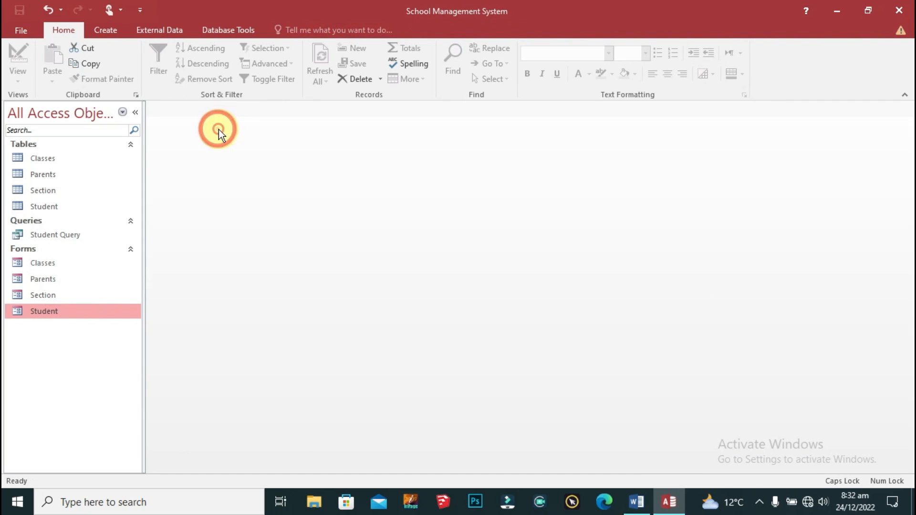
double_click(45, 313)
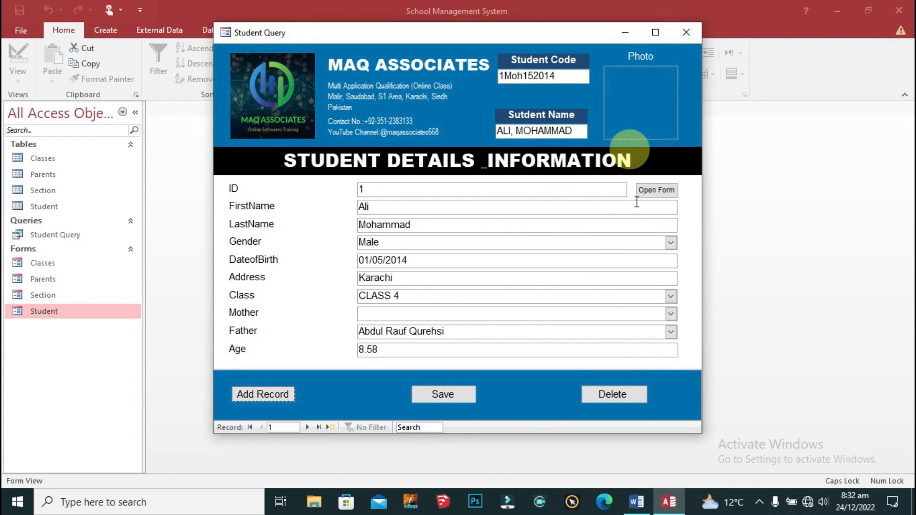
left_click(690, 31)
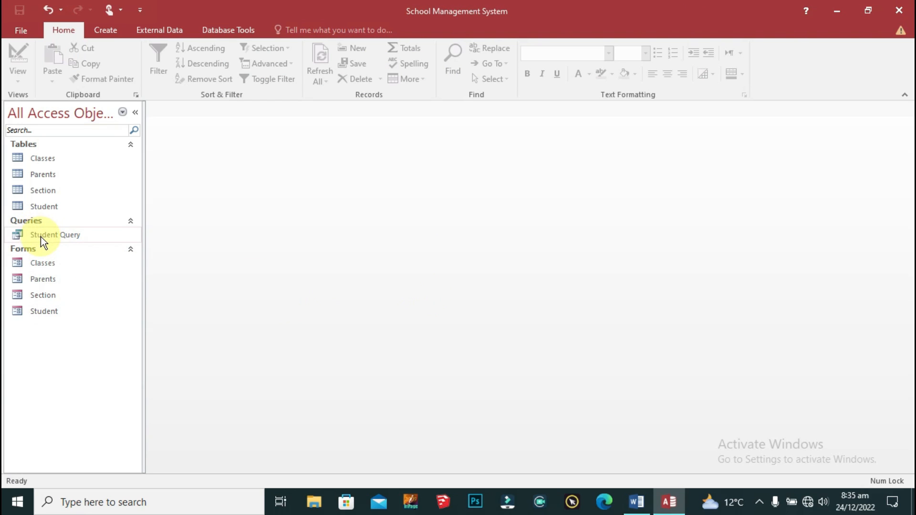
double_click(41, 236)
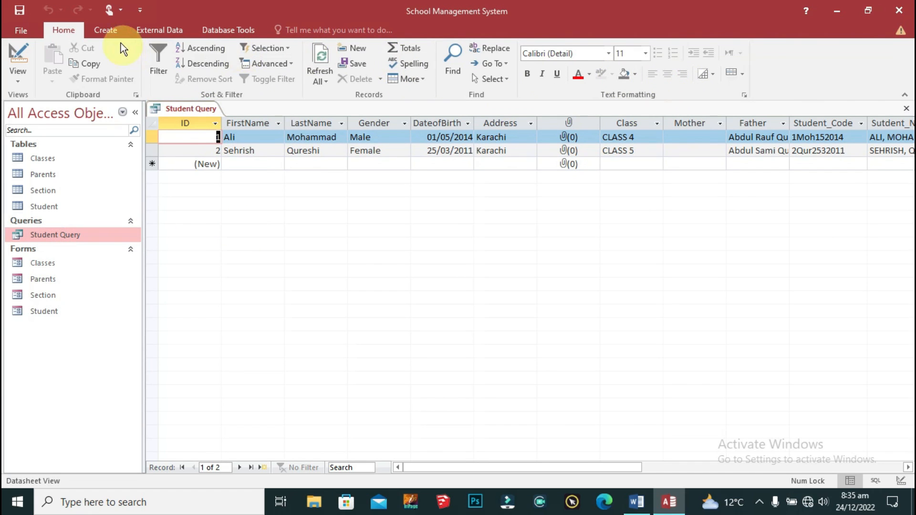
Step: Create a blank report and save it as Student Report
left_click(118, 30)
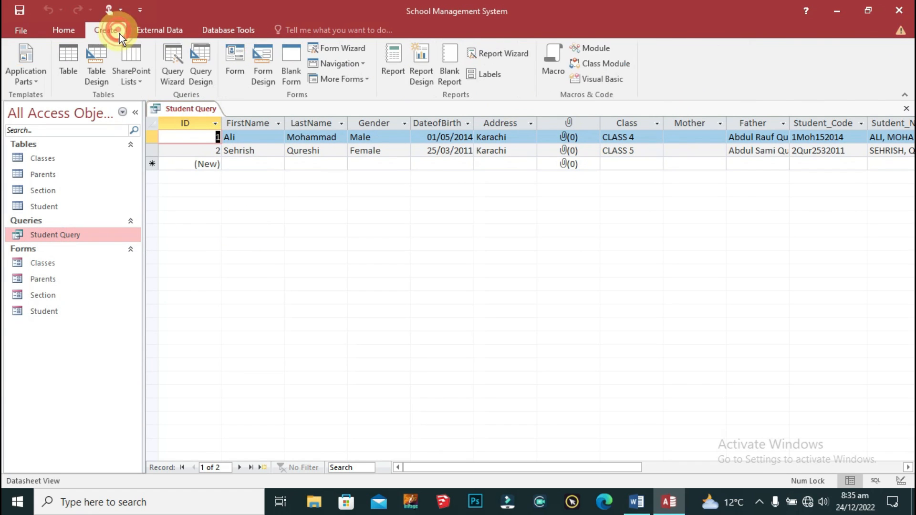
left_click(449, 61)
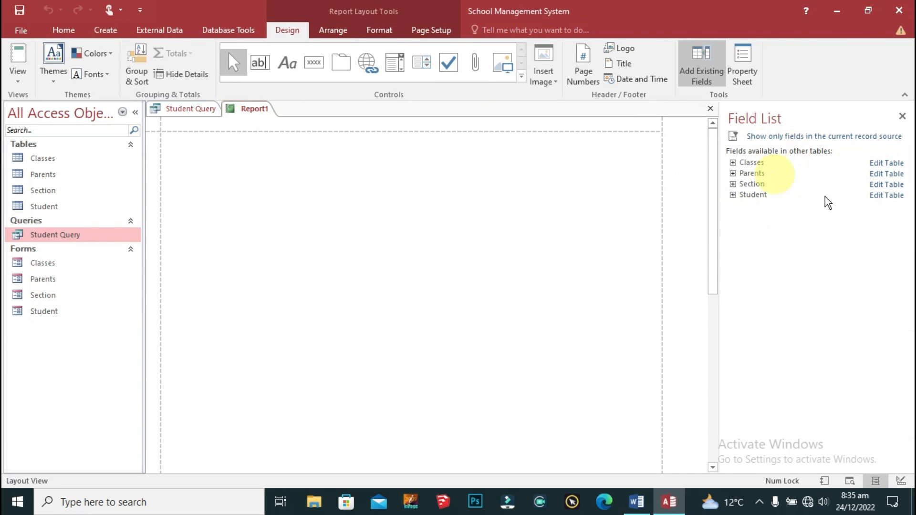
right_click(245, 109)
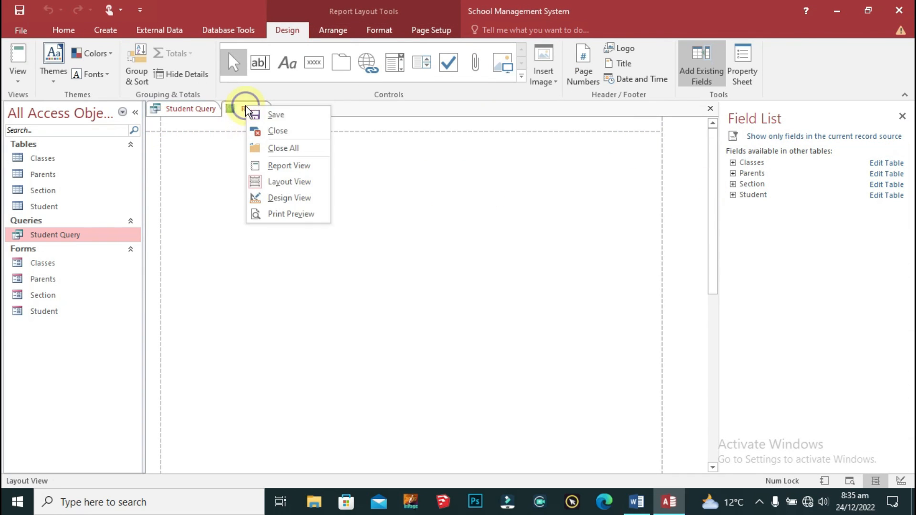
left_click(287, 116)
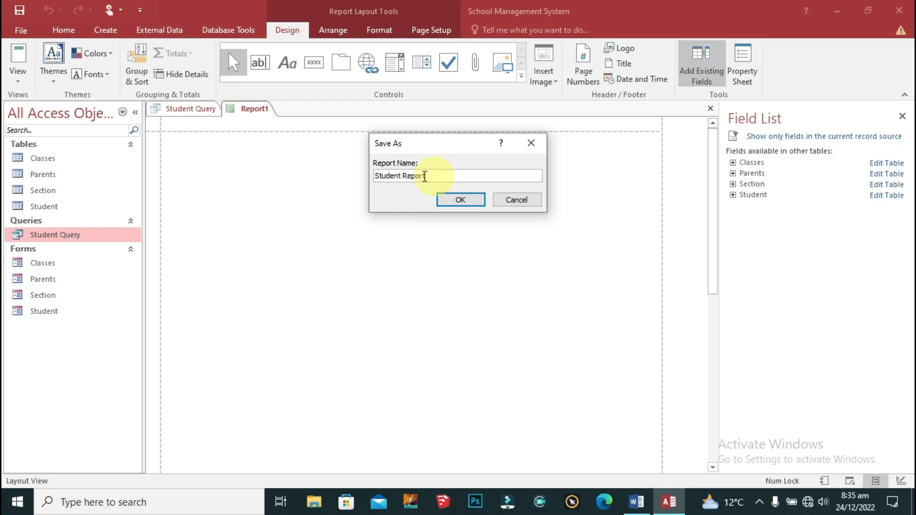
left_click(470, 199)
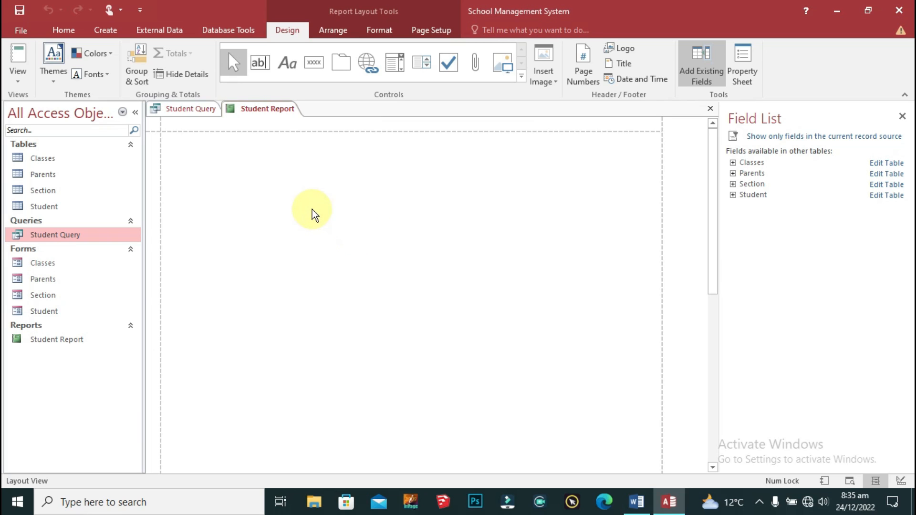
Step: Switch Student Report to its design view
left_click(73, 340)
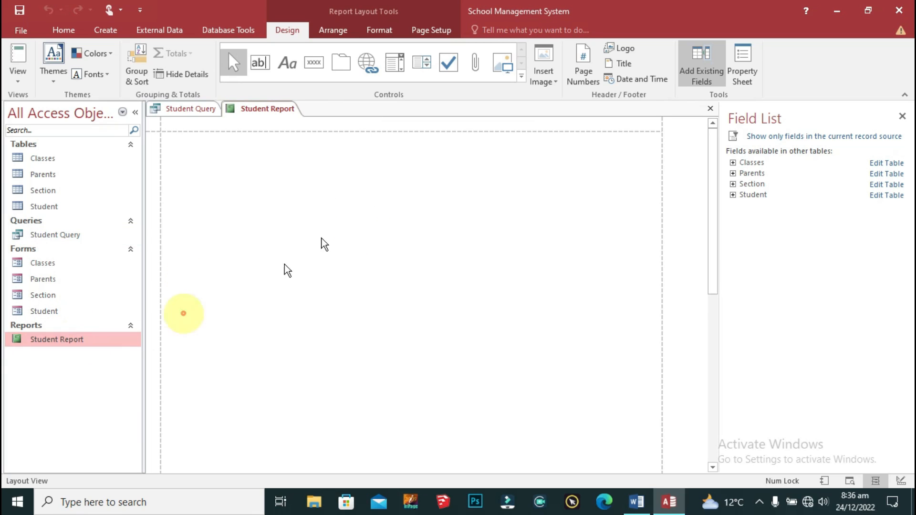
right_click(266, 107)
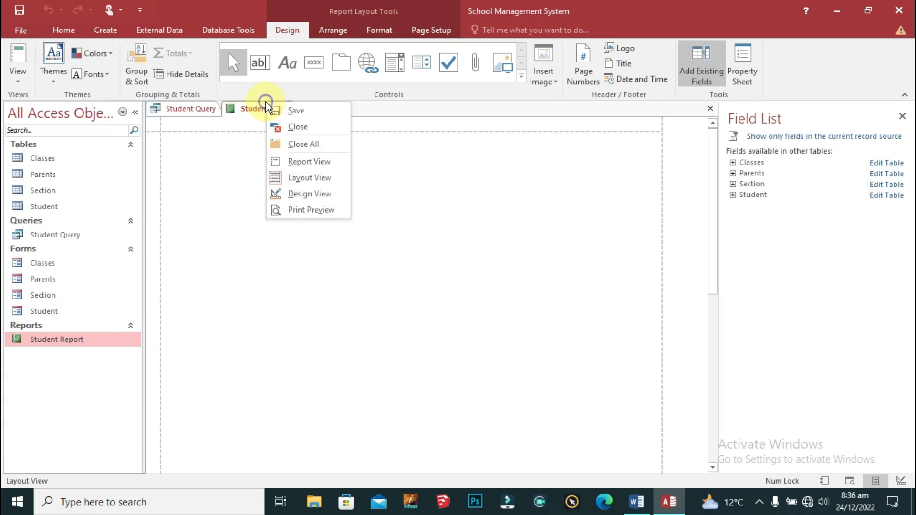
left_click(308, 193)
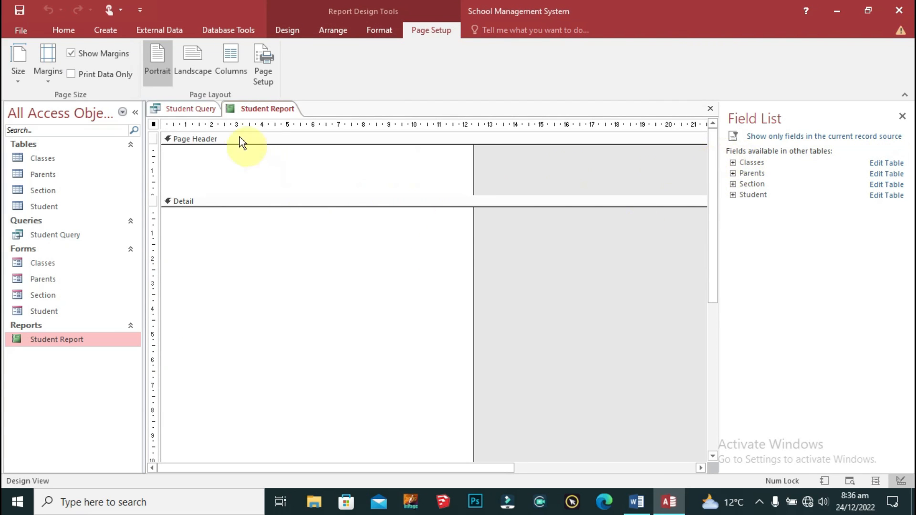
Step: Open the report's Property Sheet and set its Record Source to Student Query
left_click(373, 33)
left_click(329, 32)
left_click(283, 33)
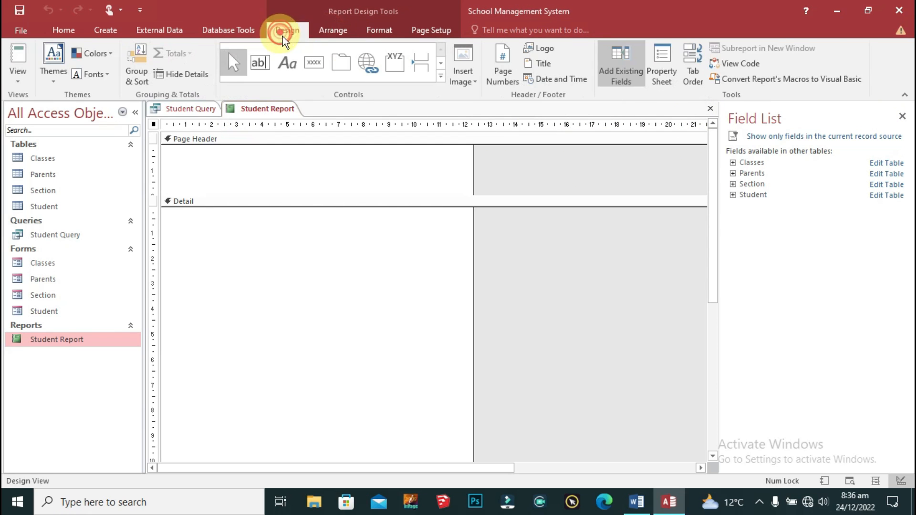
left_click(661, 65)
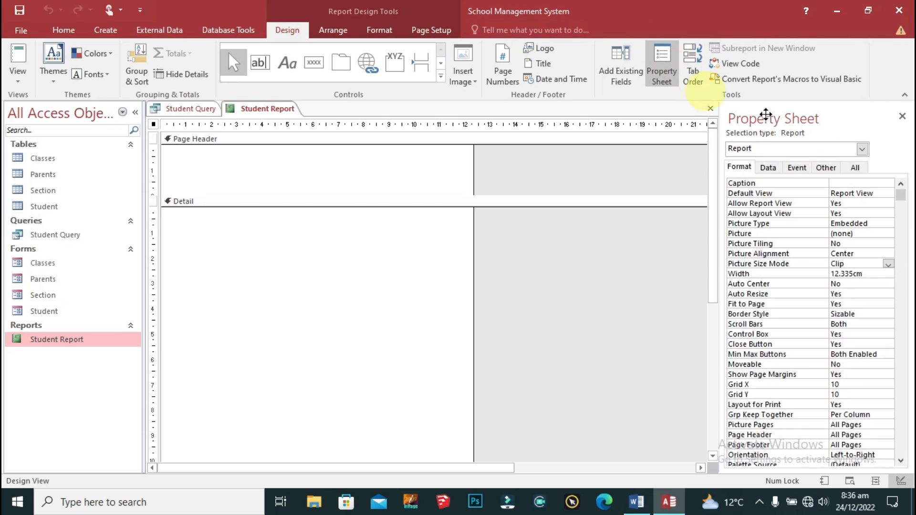
left_click(832, 192)
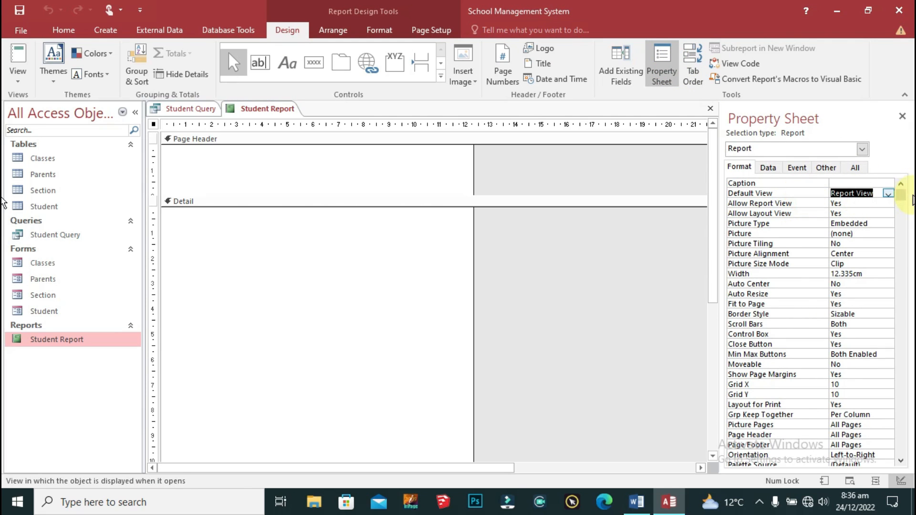
left_click(769, 168)
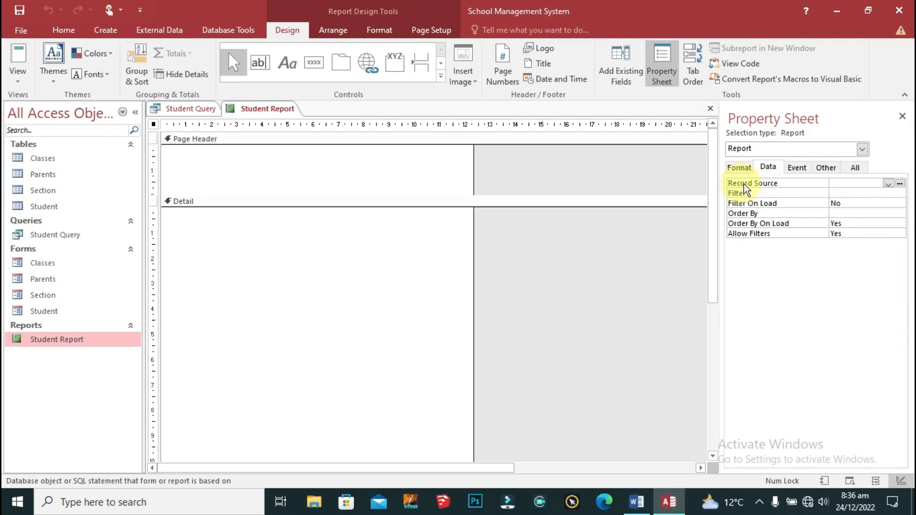
left_click(887, 183)
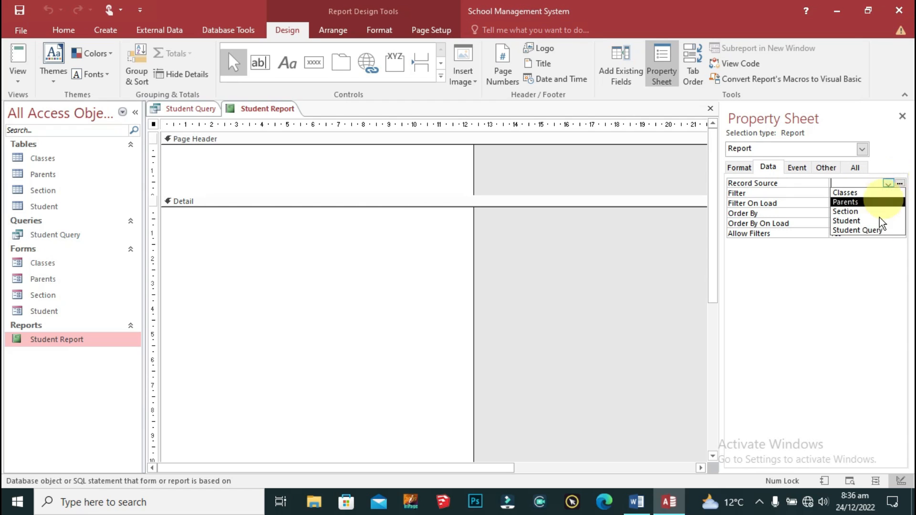
left_click(877, 230)
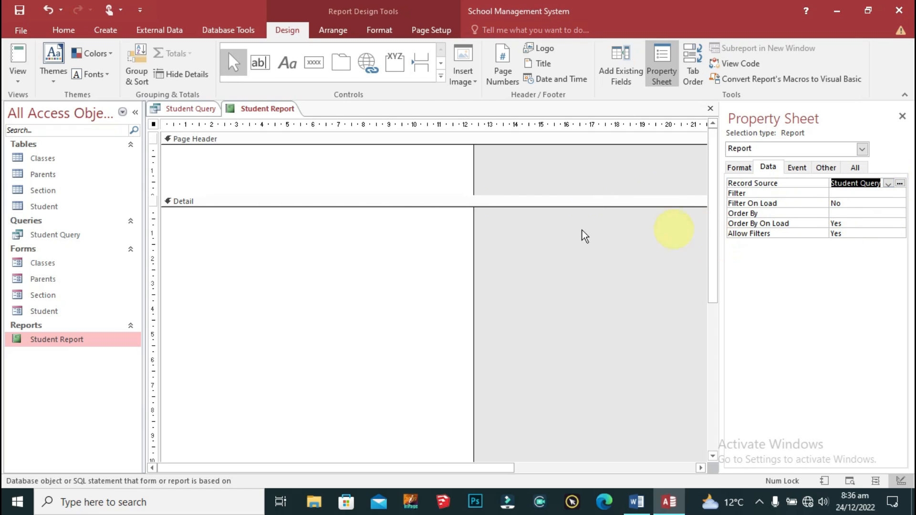
Step: Inspect the Detail section's properties and the Student table's field list
left_click(324, 253)
left_click(736, 167)
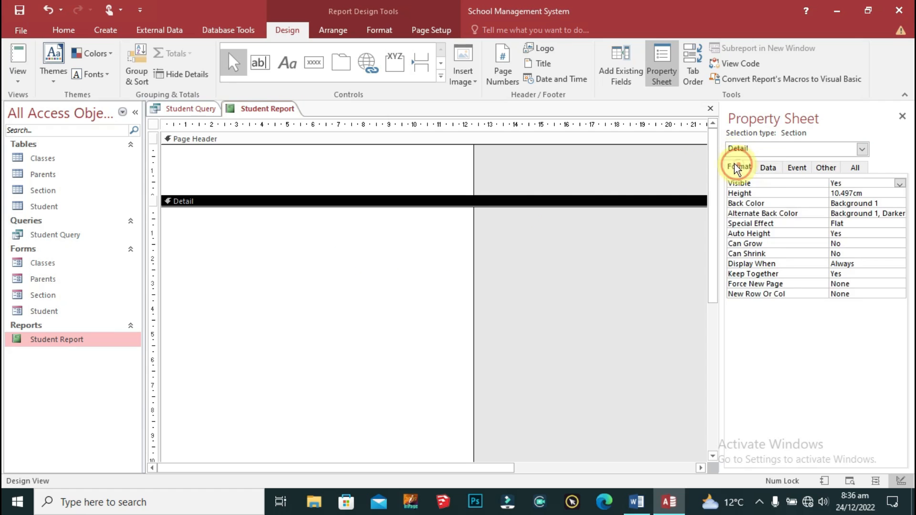
left_click(610, 58)
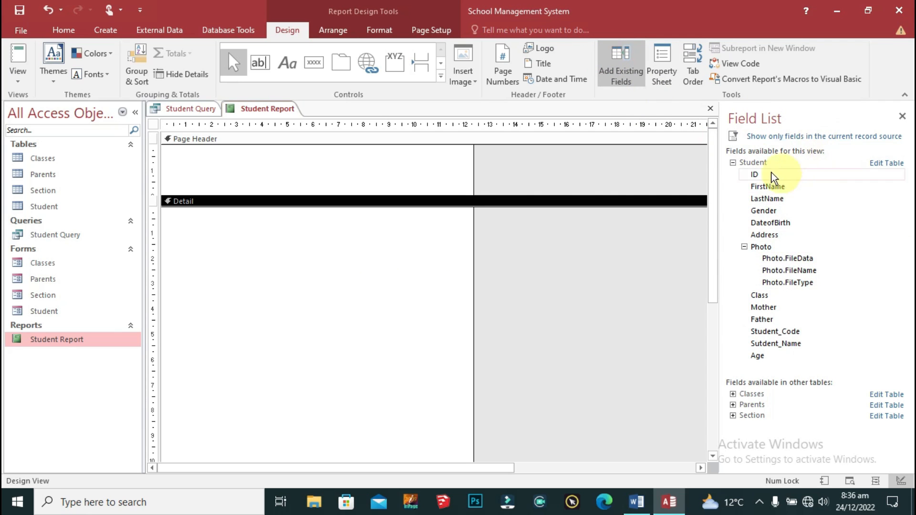
left_click(733, 162)
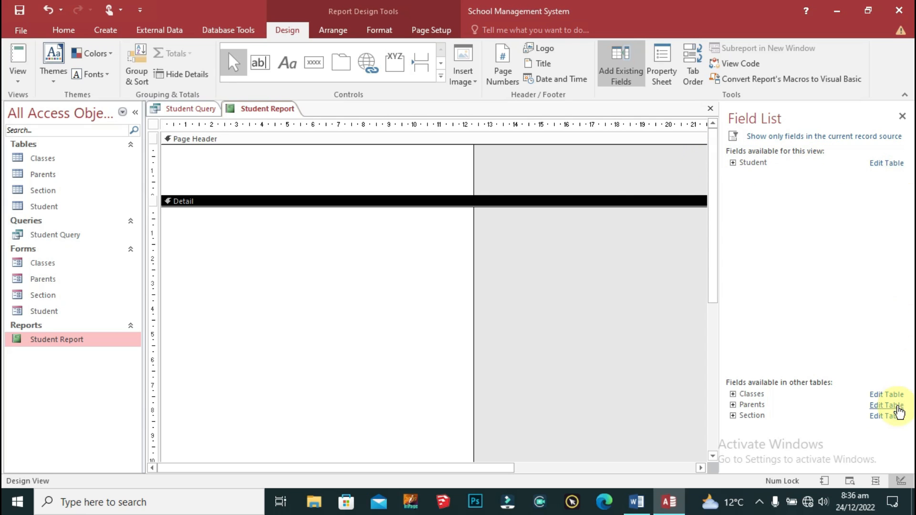
left_click(732, 162)
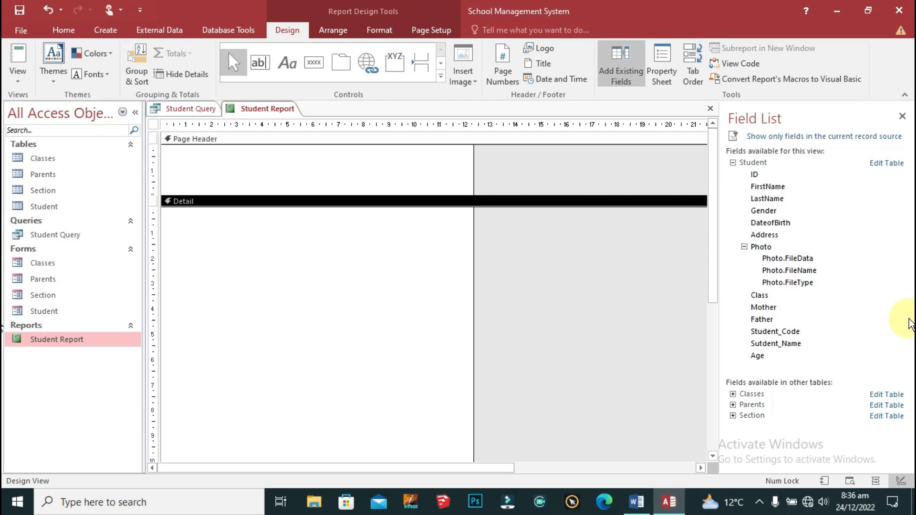
left_click(732, 163)
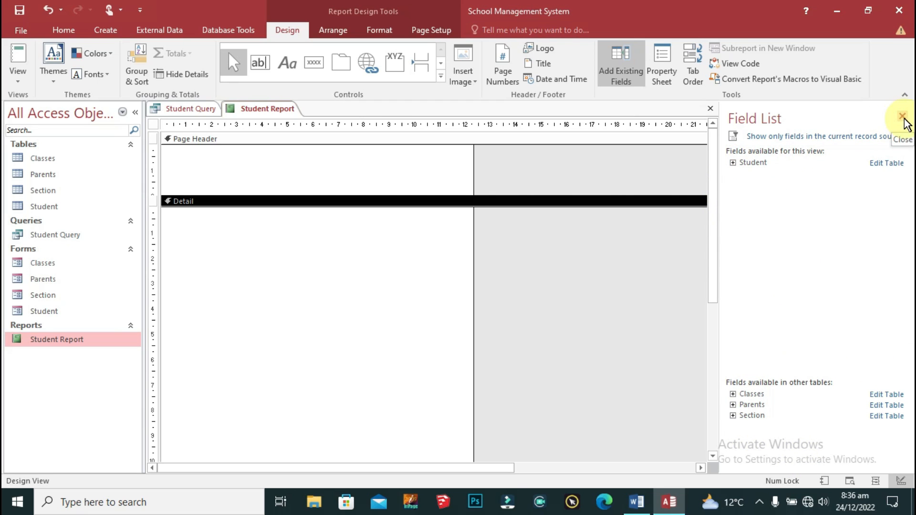
left_click(661, 60)
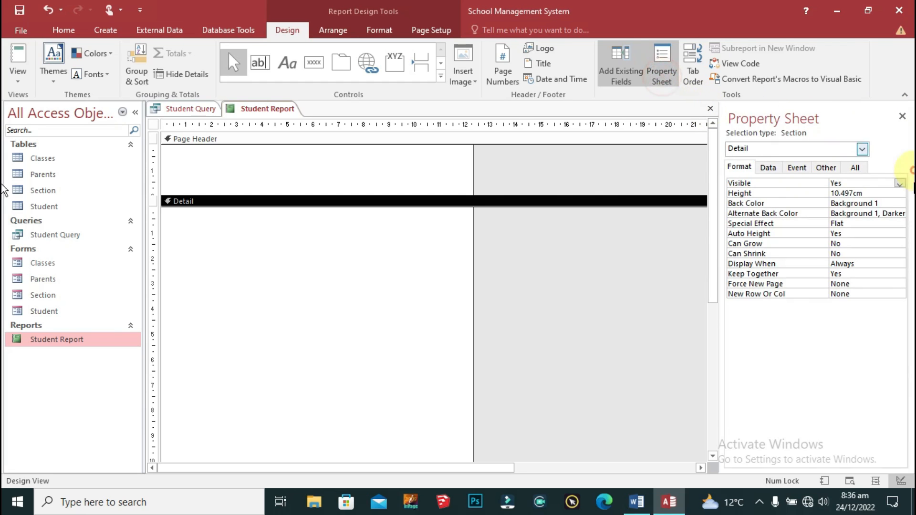
left_click(769, 167)
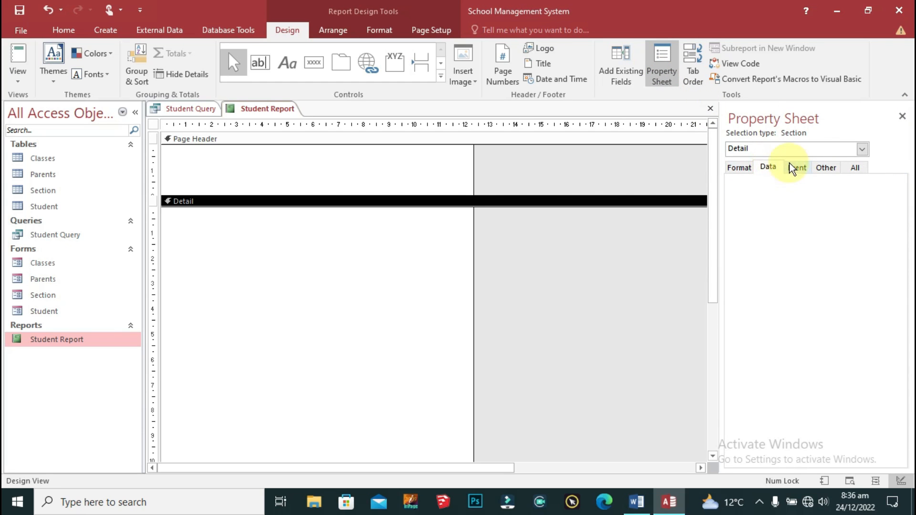
left_click(793, 166)
left_click(752, 168)
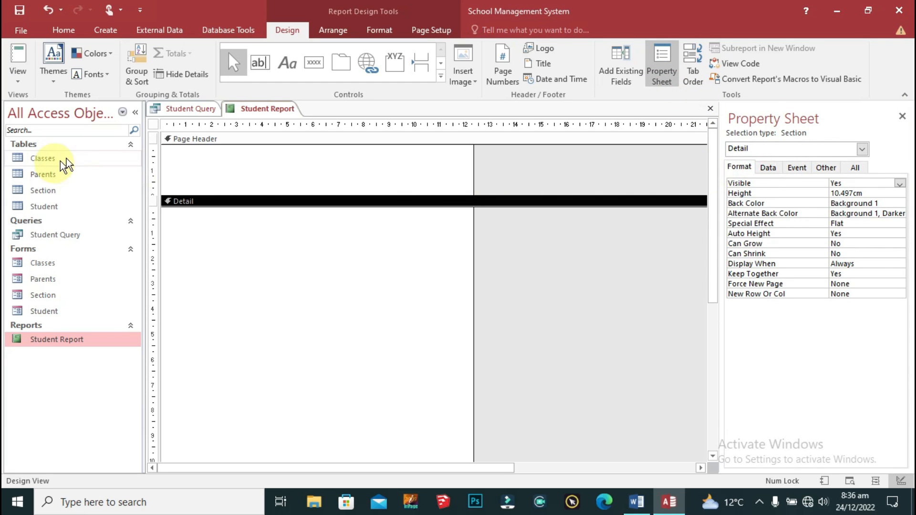
Step: Reconfirm Student Query as the report's record source, opening and closing the Query Builder
left_click(154, 123)
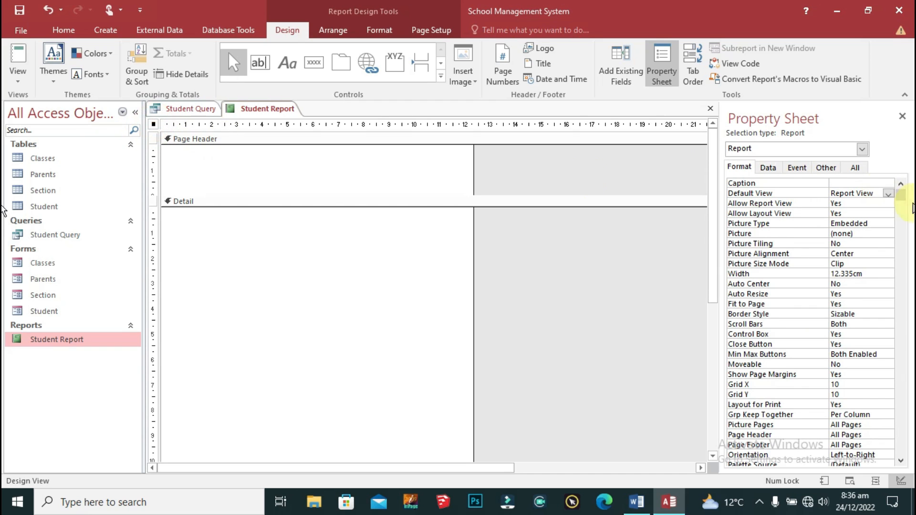
left_click(767, 167)
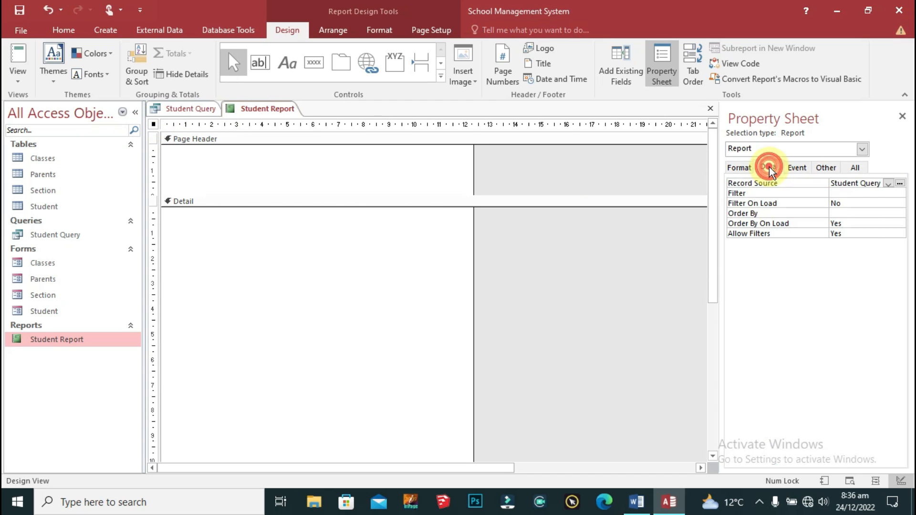
left_click(889, 185)
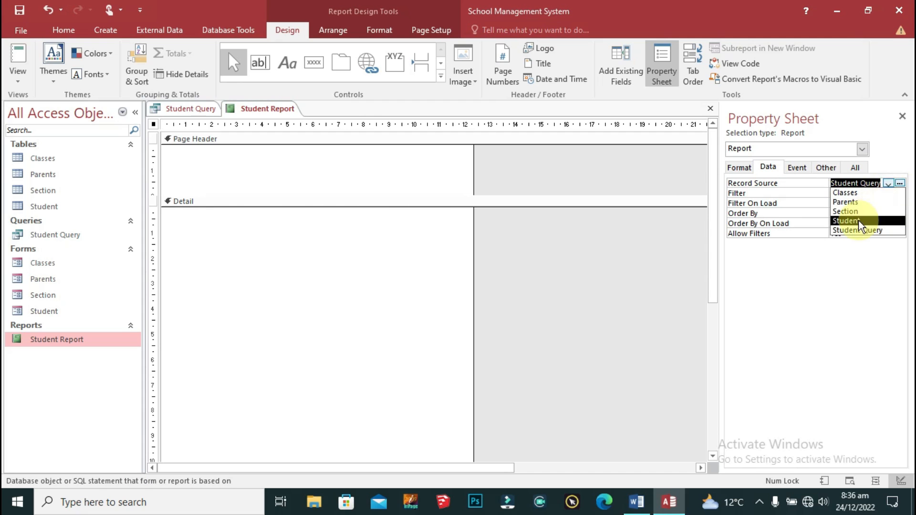
left_click(854, 231)
left_click(899, 184)
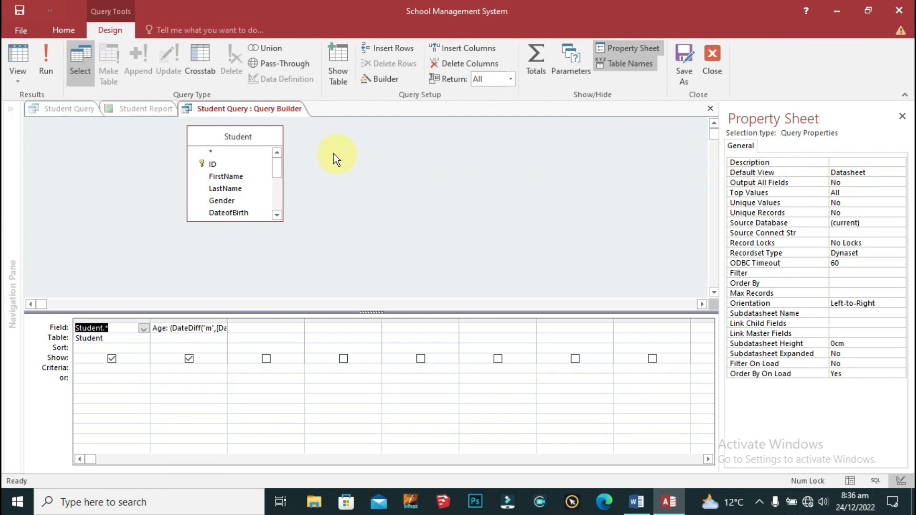
right_click(241, 109)
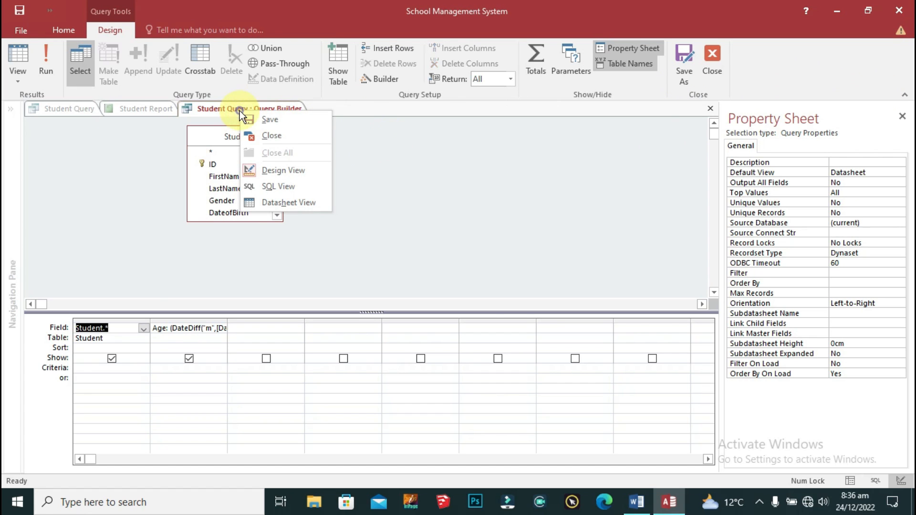
left_click(274, 135)
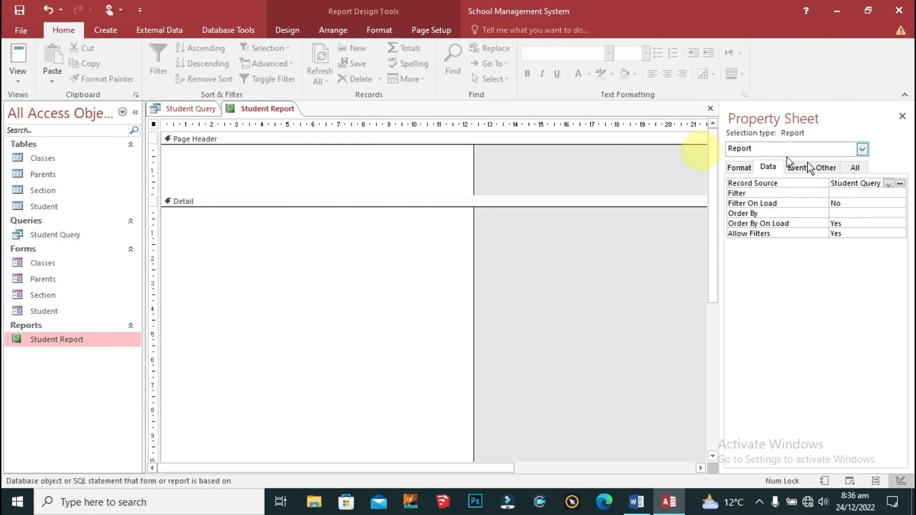
left_click(744, 169)
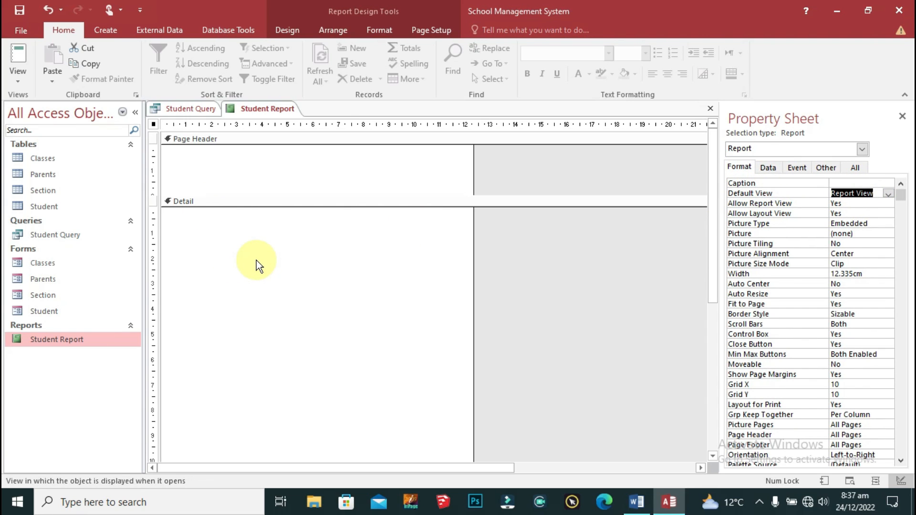
Step: Copy the MAQ ASSOCIATES logo and header text from the Student form's design
left_click(38, 312)
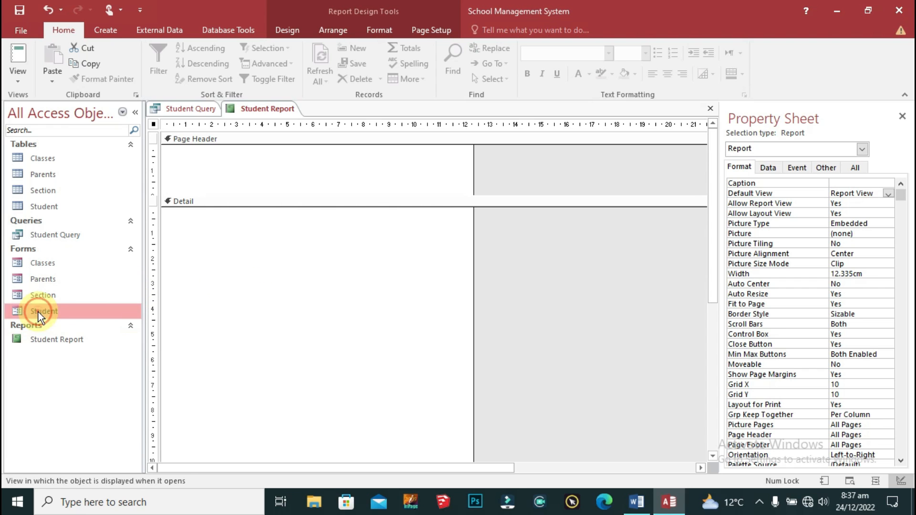
double_click(38, 312)
right_click(296, 32)
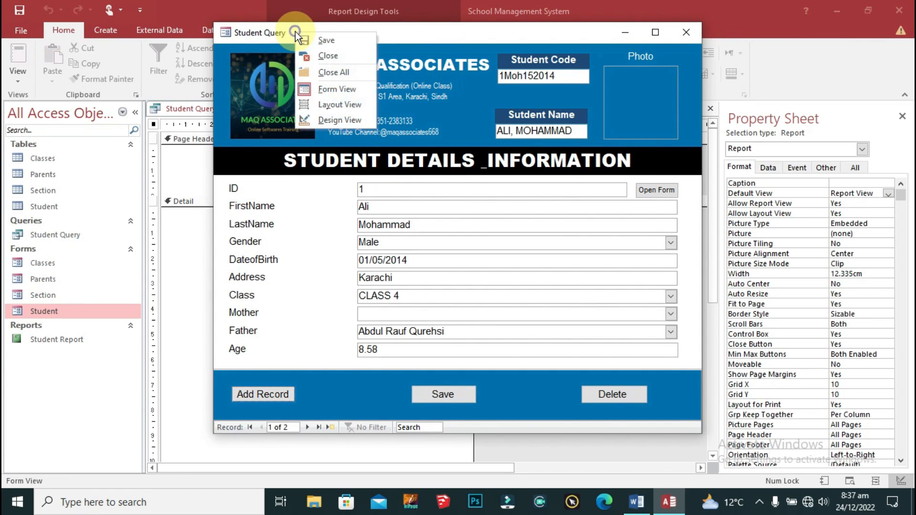
left_click(338, 119)
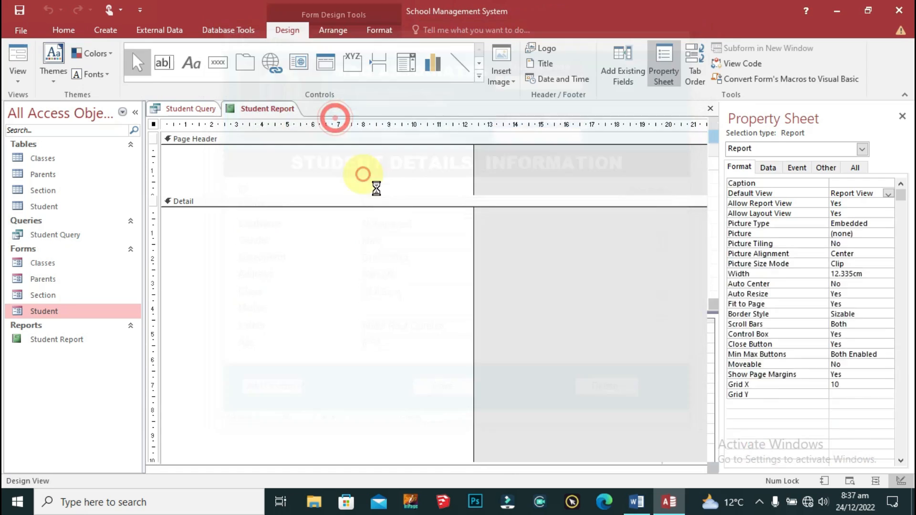
left_click_drag(403, 145, 200, 260)
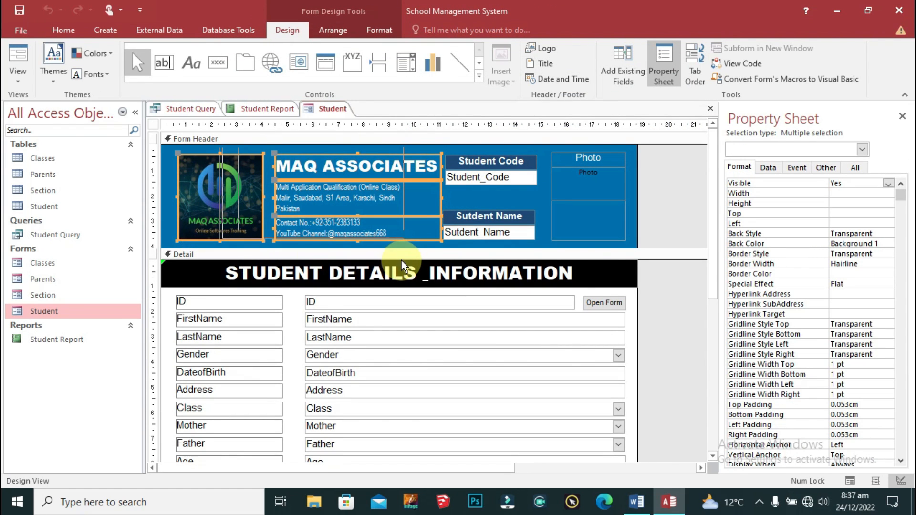
right_click(319, 98)
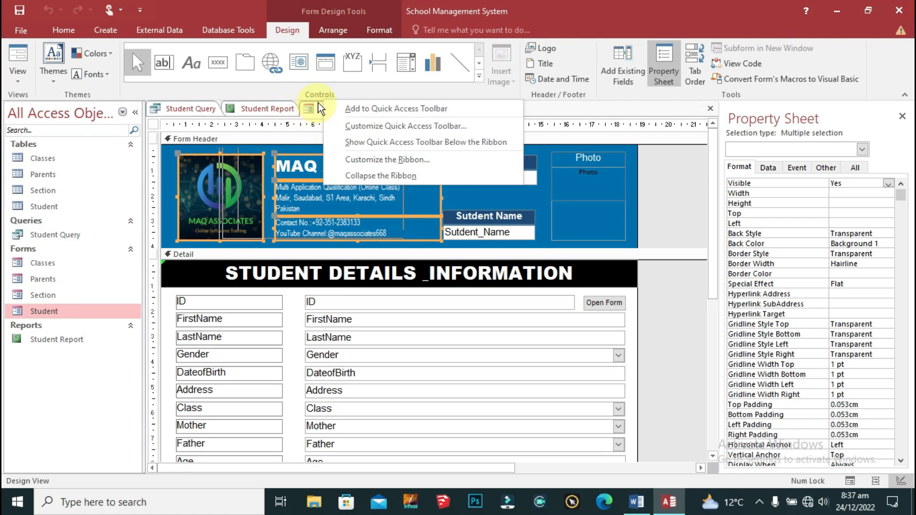
right_click(308, 108)
left_click(353, 134)
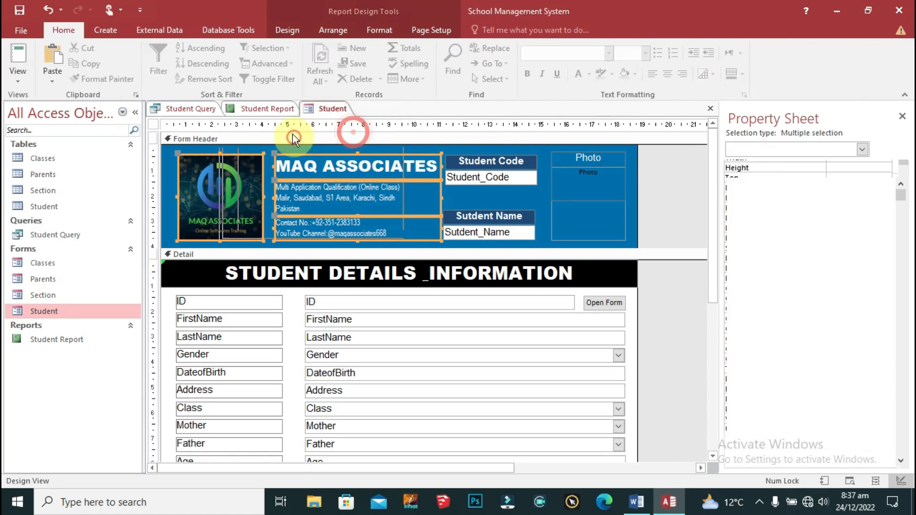
Step: Enlarge the report's Page Header and paste the logo and header text into it
left_click(267, 173)
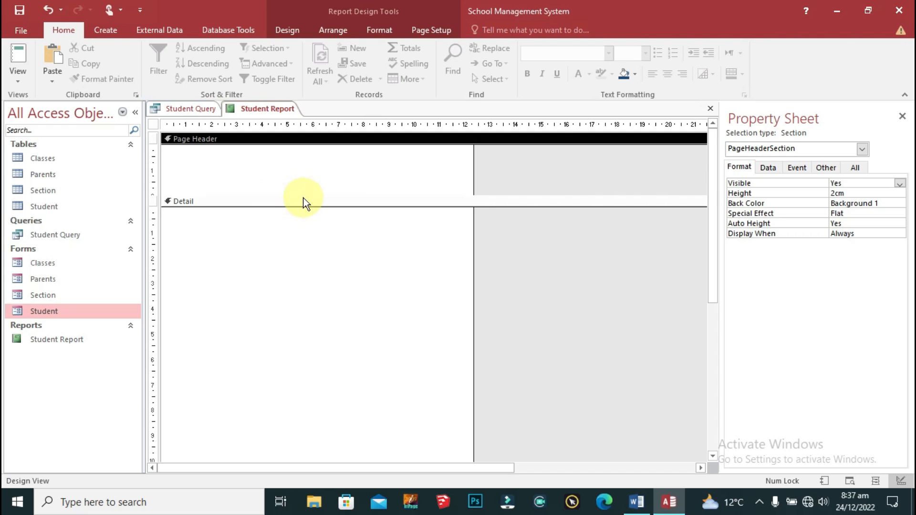
left_click(304, 199)
left_click_drag(430, 196, 429, 277)
left_click(319, 207)
key("ctrl+v")
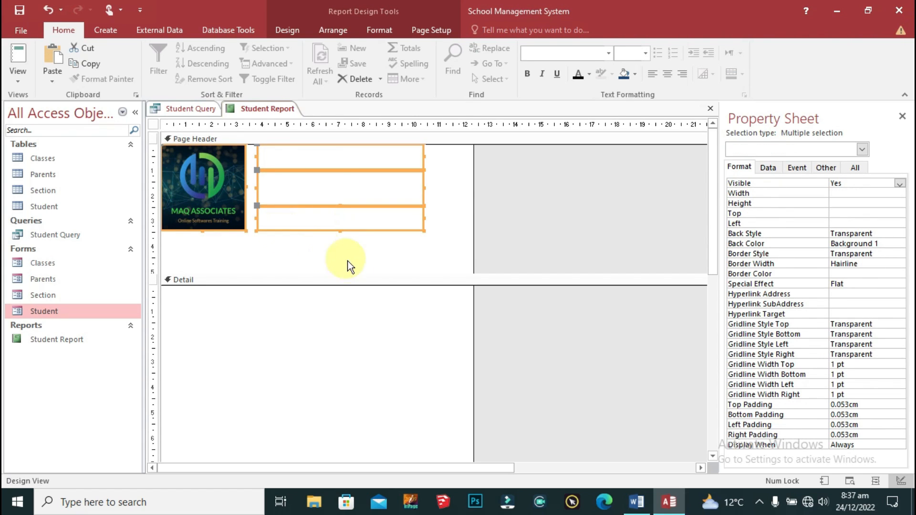
key("Down")
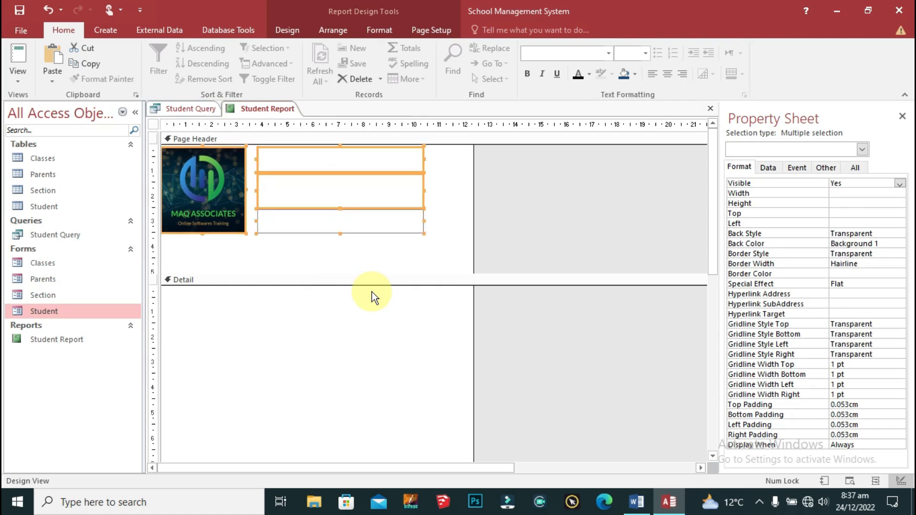
key("Right")
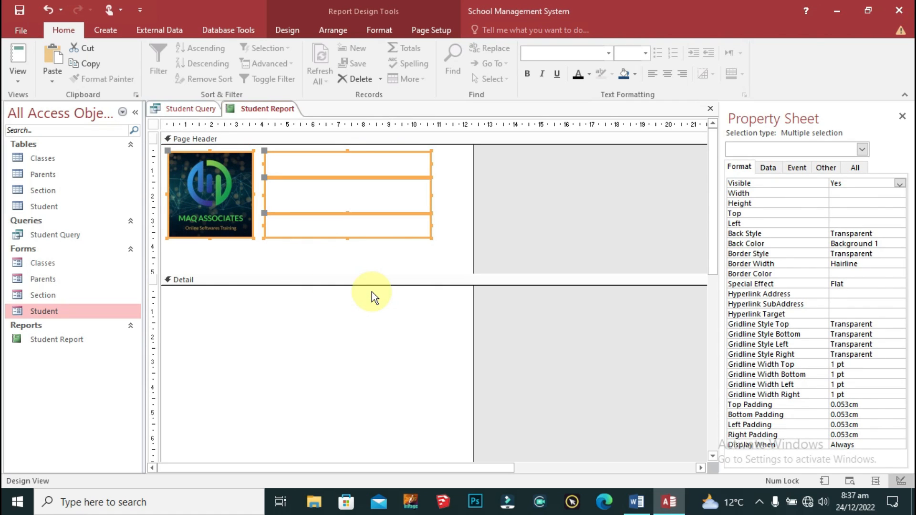
key("Down")
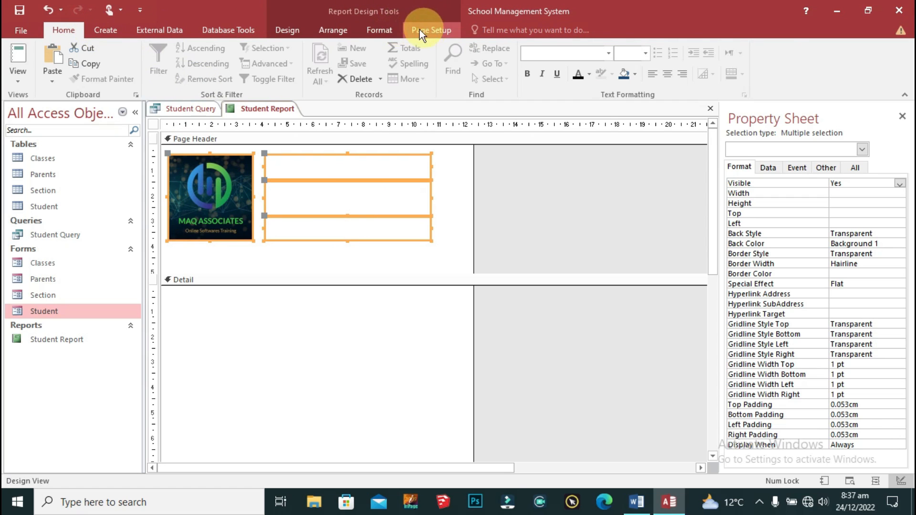
Step: Make the header text black and shorten the Page Header to 4.199cm
left_click(391, 31)
left_click(153, 75)
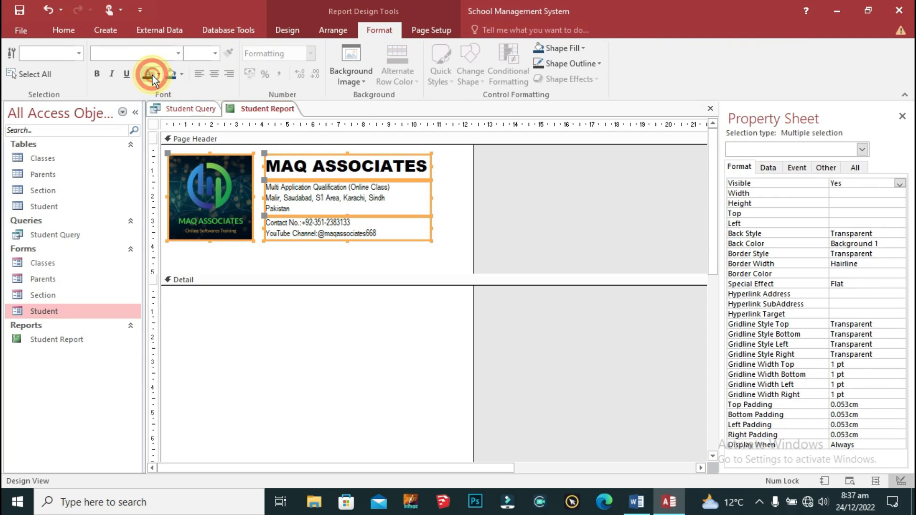
left_click(448, 200)
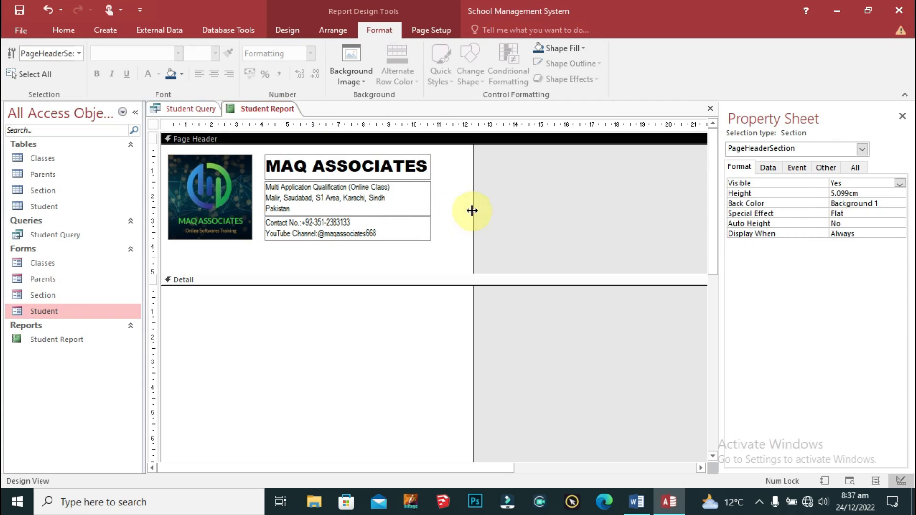
left_click_drag(486, 274, 487, 248)
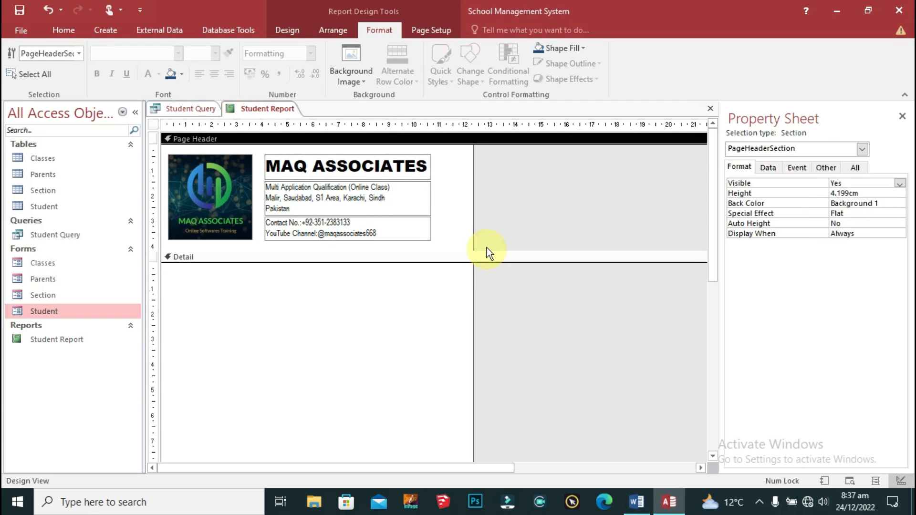
left_click(444, 178)
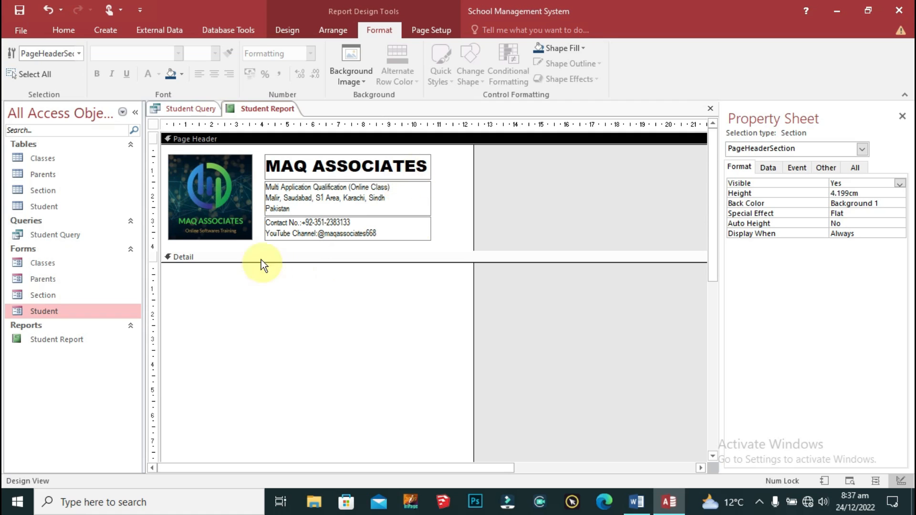
Step: Insert a Label control in the Detail section reading STUDENT REPORT
left_click(287, 30)
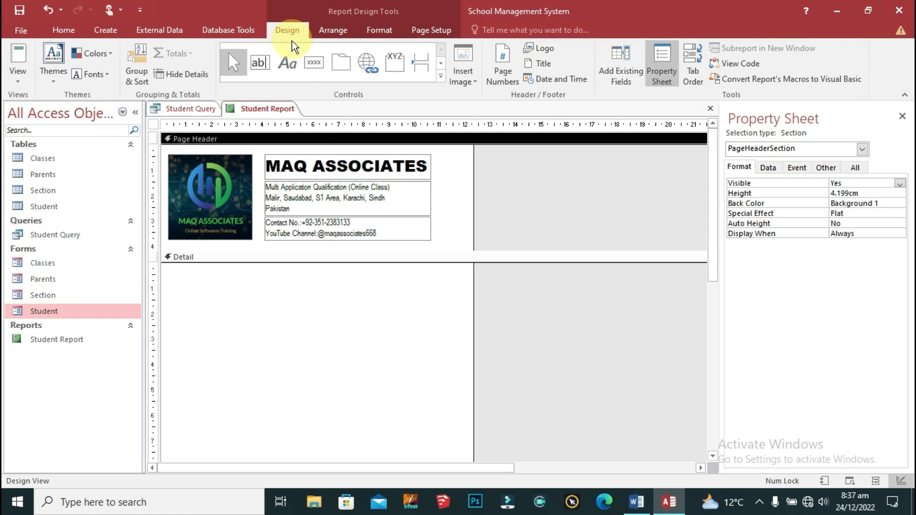
left_click(441, 77)
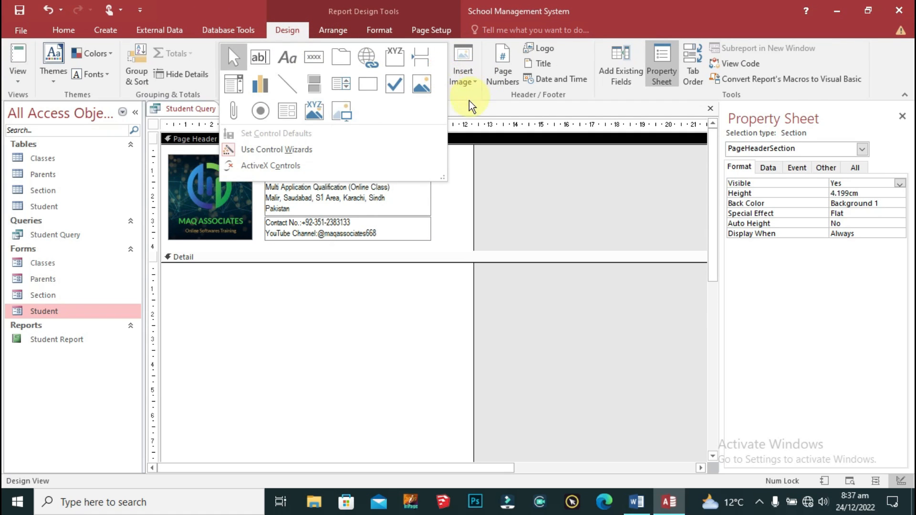
left_click(292, 68)
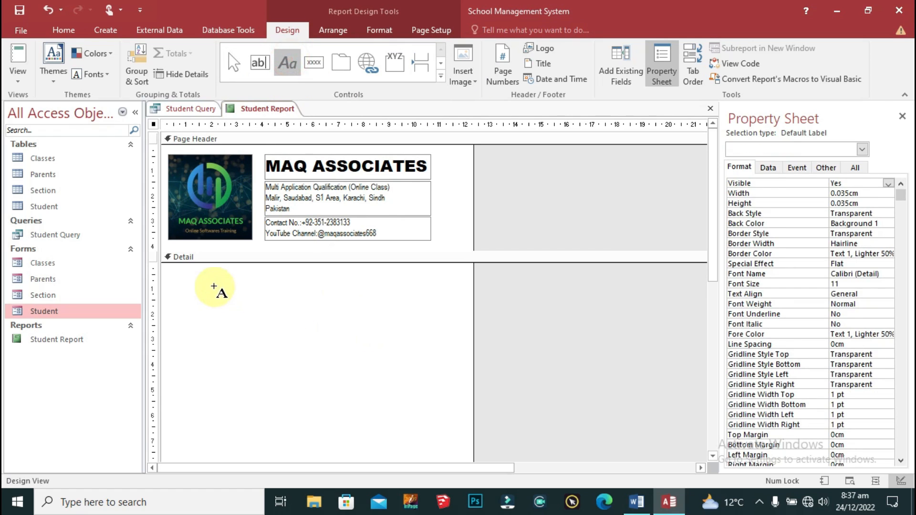
left_click(214, 287)
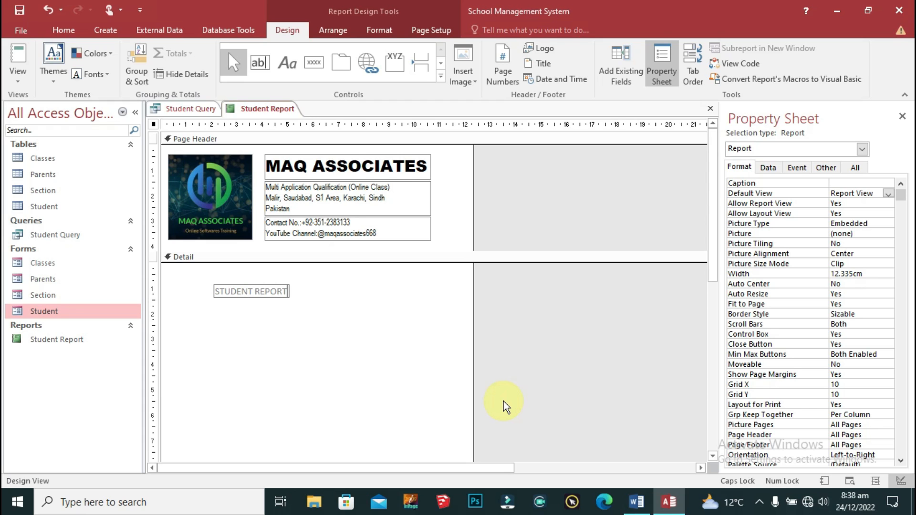
left_click(379, 377)
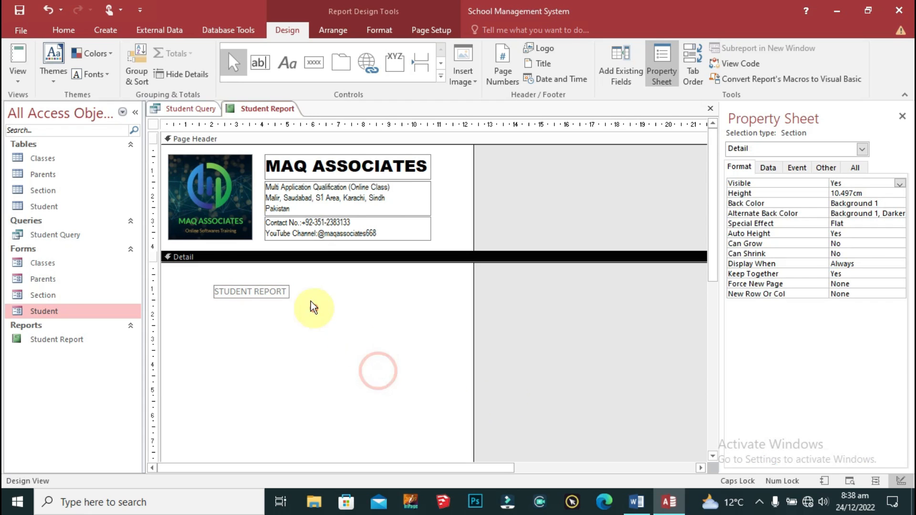
left_click(281, 293)
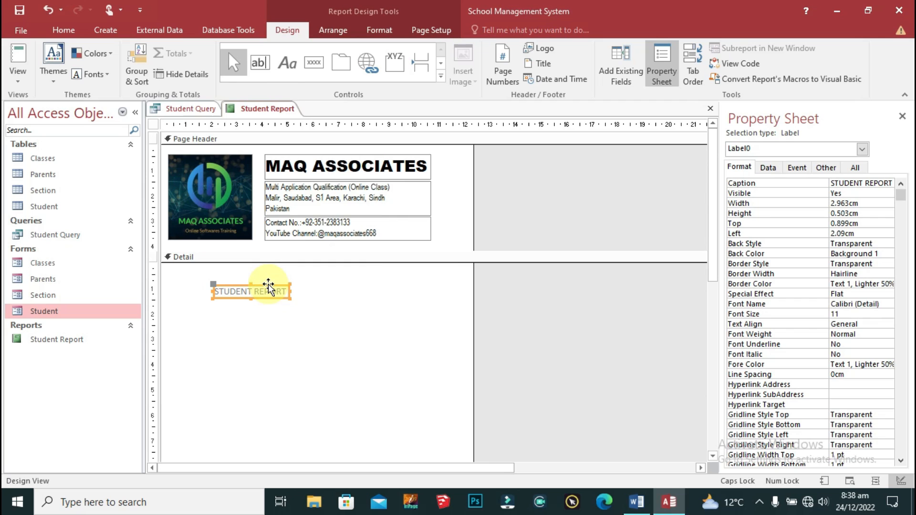
Step: Size the STUDENT REPORT label to fit and set it to Arial Black, size 20
right_click(268, 286)
mouse_move(358, 451)
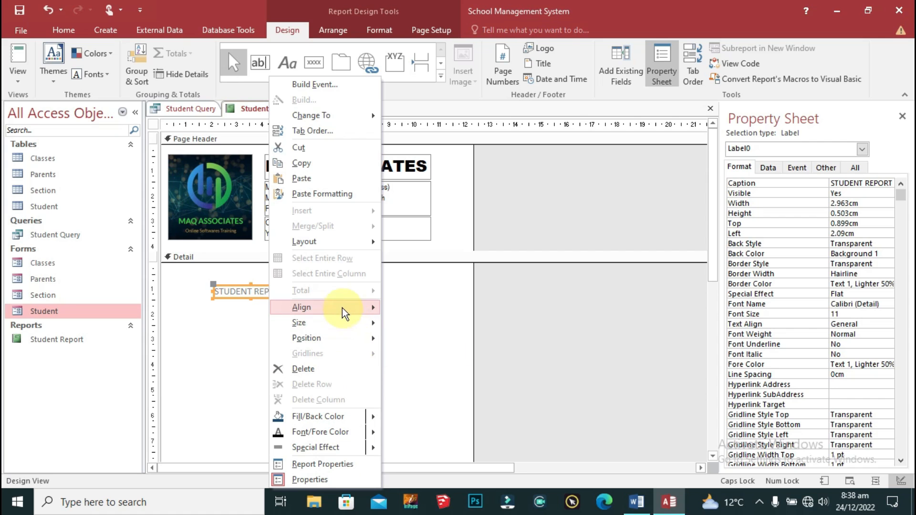
mouse_move(345, 312)
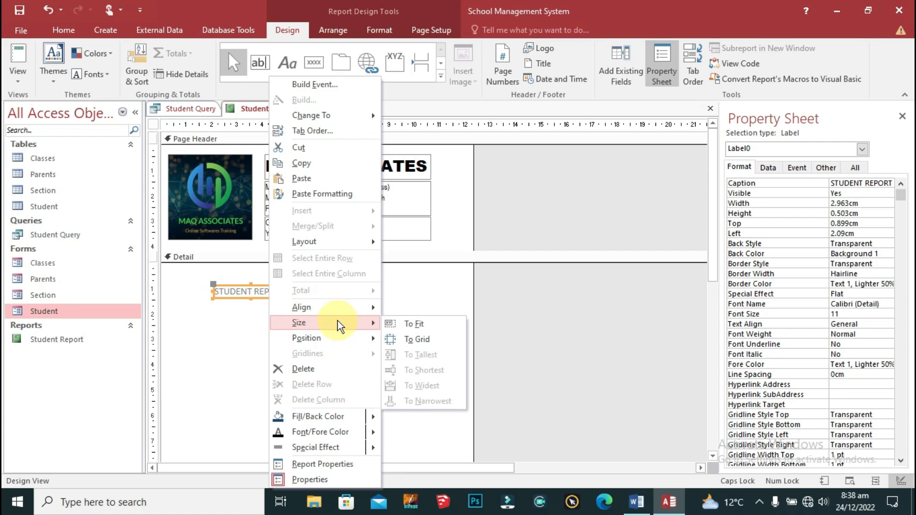
left_click(410, 323)
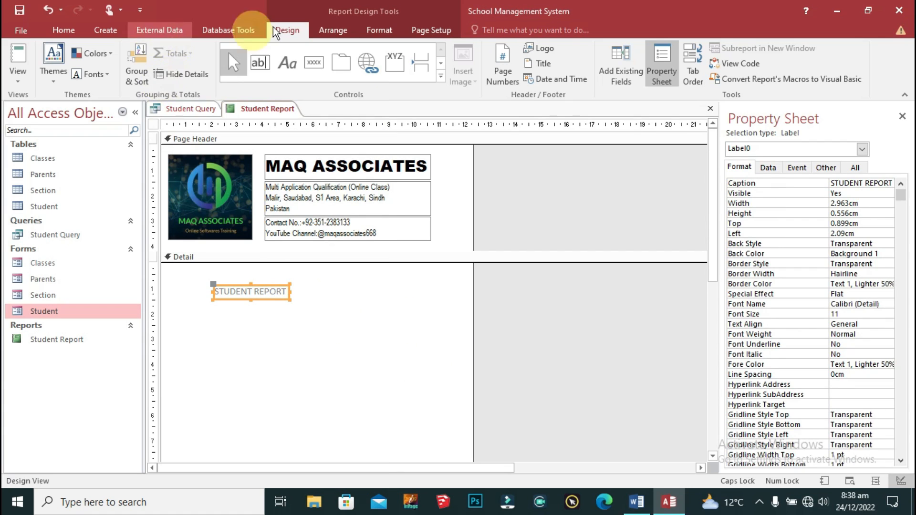
left_click(378, 31)
left_click(169, 53)
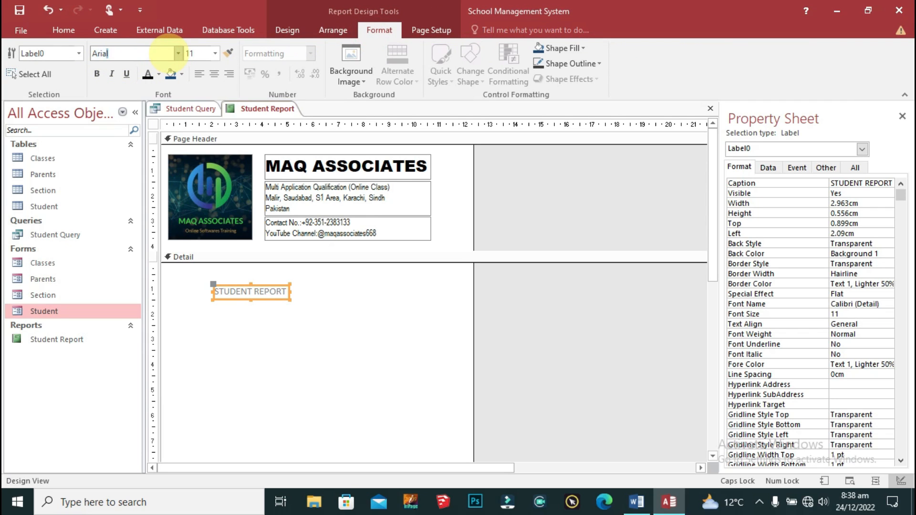
type("Arial")
key("Return")
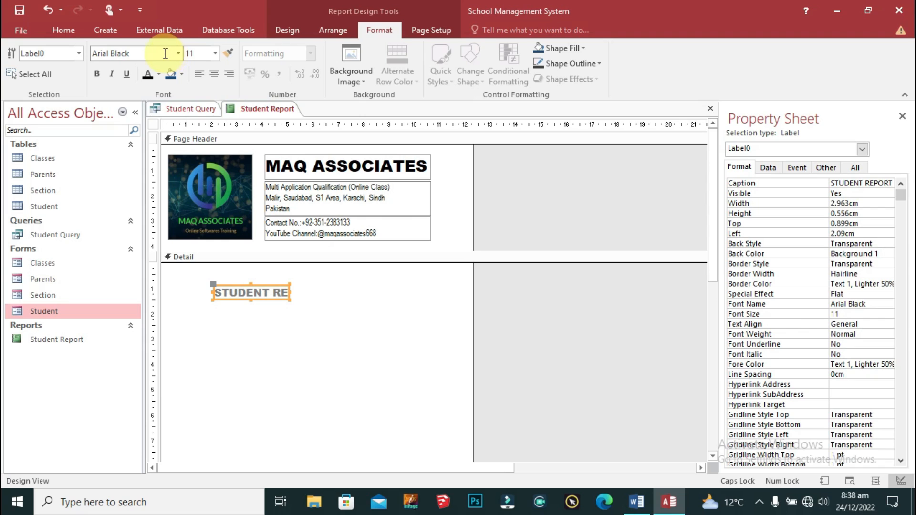
left_click(201, 55)
type("20")
key("Return")
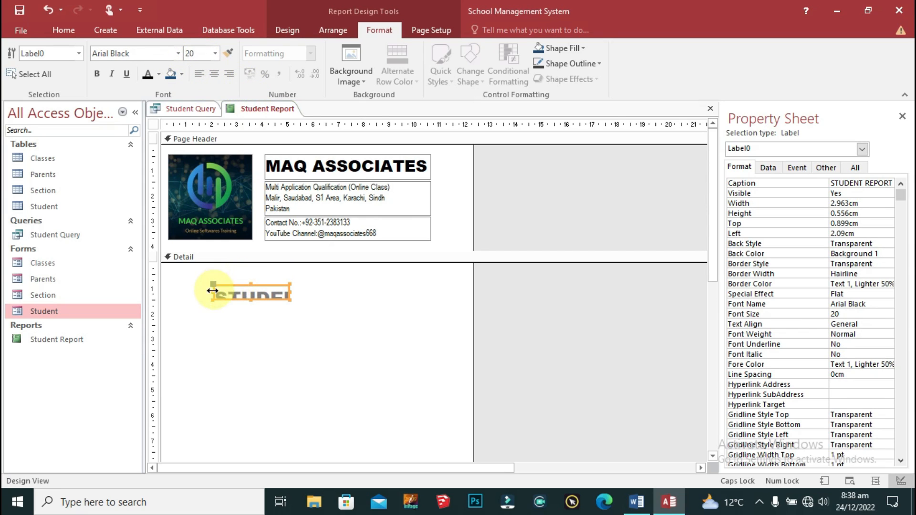
Step: Stretch the STUDENT REPORT label across the report width at the top of Detail
left_click_drag(213, 290, 153, 287)
left_click_drag(289, 290, 472, 303)
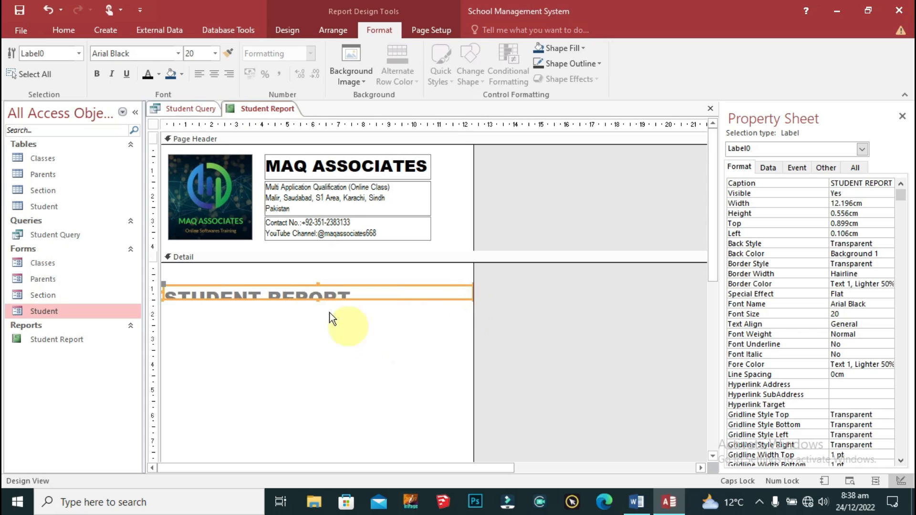
right_click(330, 286)
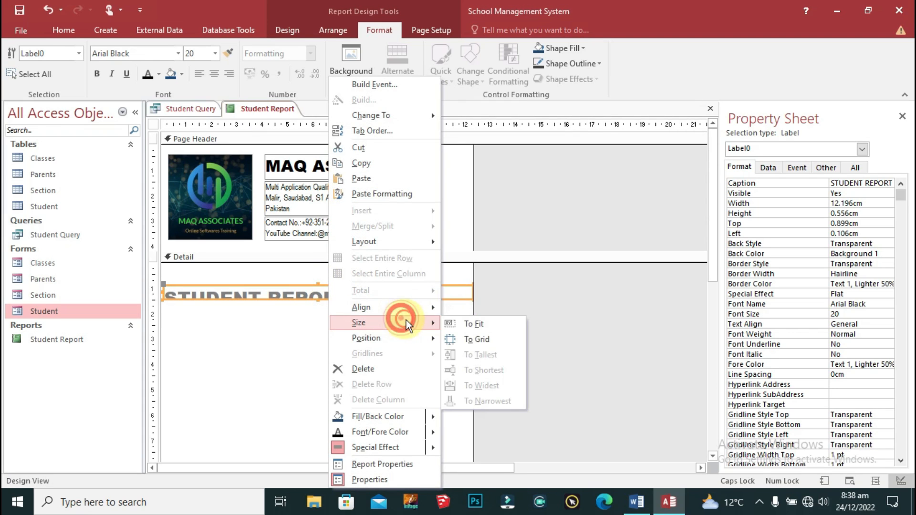
left_click(488, 329)
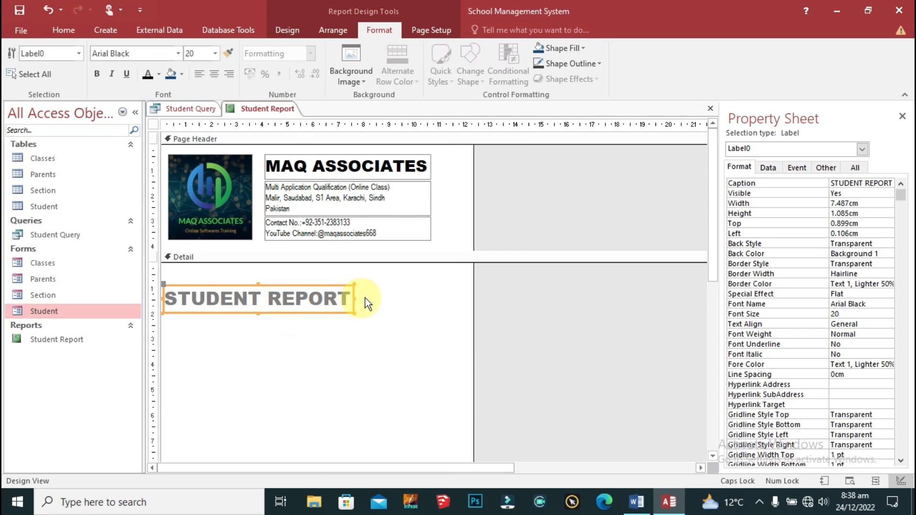
left_click_drag(354, 298, 473, 299)
key("Left")
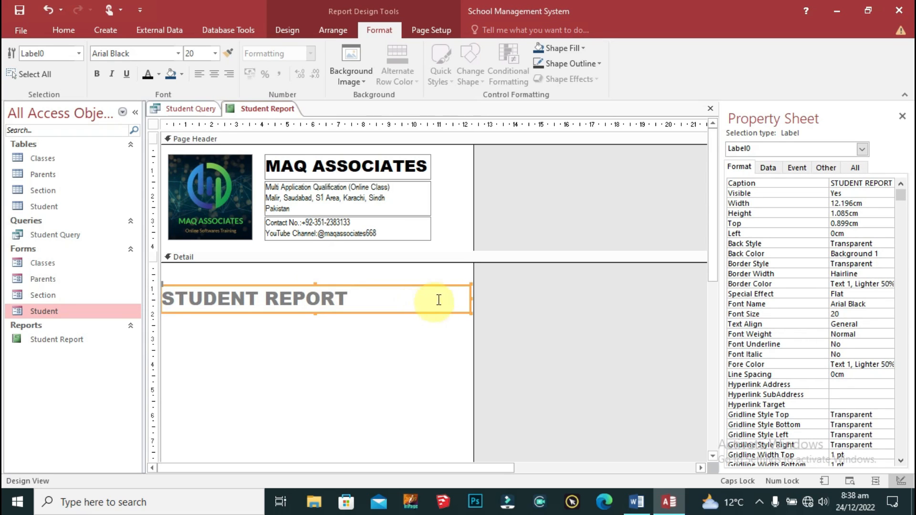
left_click_drag(471, 297, 474, 299)
key("Up")
key("Up")
key("Up")
key("Up")
key("Up")
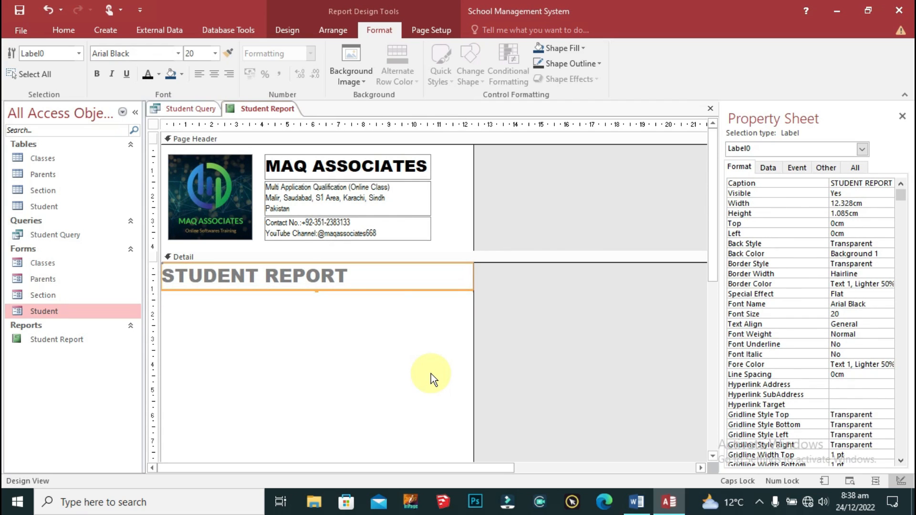
Step: Centre the STUDENT REPORT text and give it a black background with white lettering
left_click(214, 75)
left_click(148, 74)
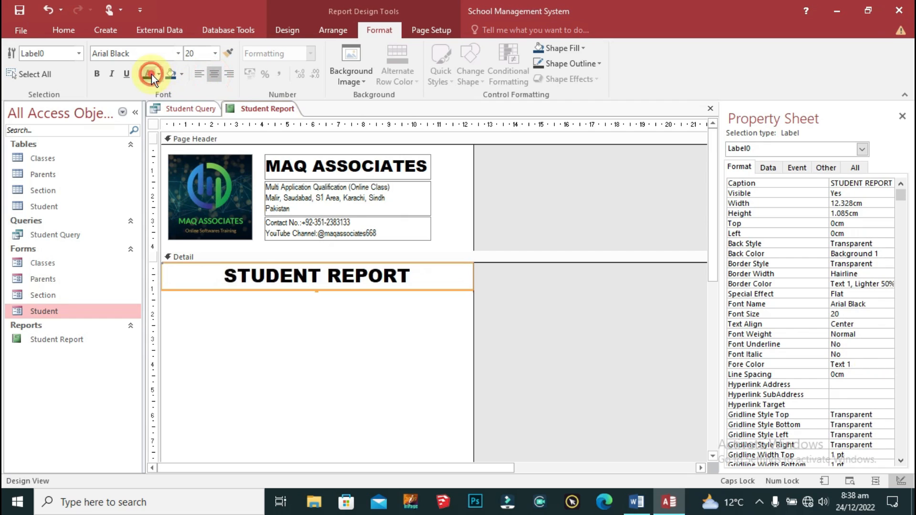
left_click(181, 74)
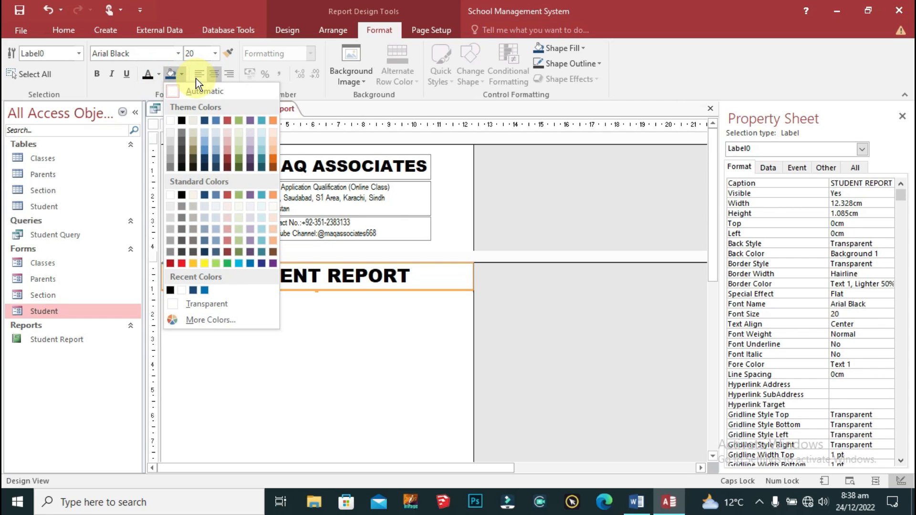
left_click(181, 120)
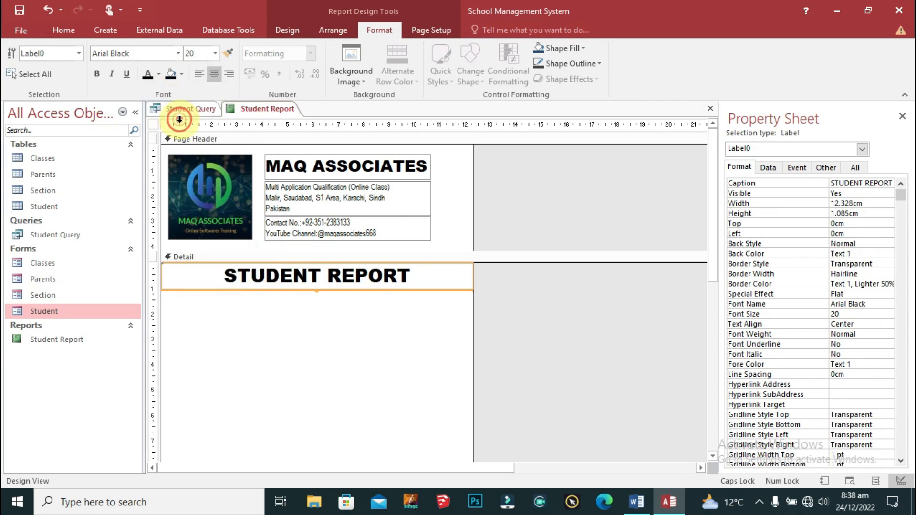
left_click(157, 75)
left_click(149, 123)
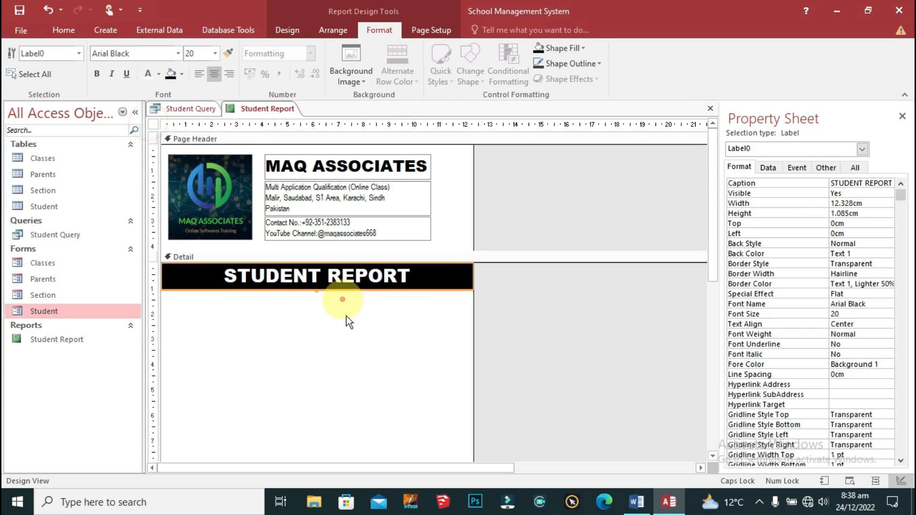
left_click(346, 336)
left_click(463, 183)
Step: Fill the page header with bright red
right_click(461, 170)
left_click(454, 149)
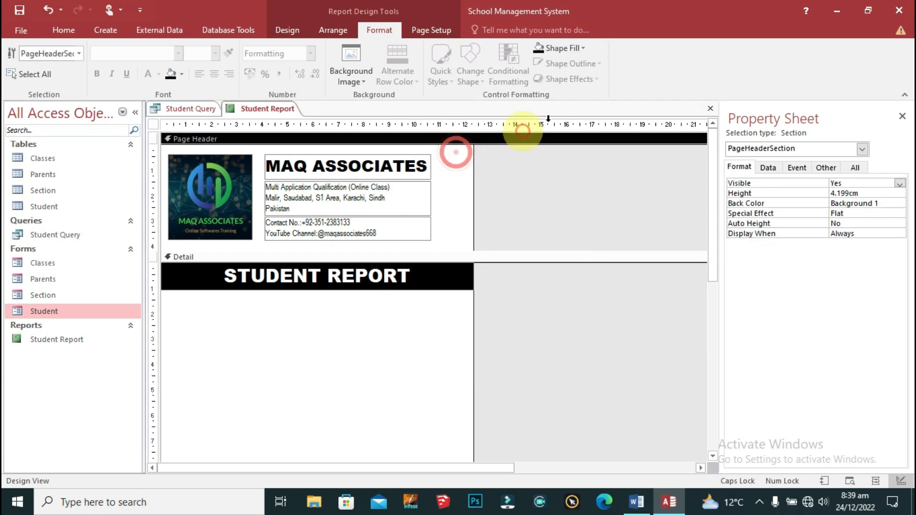
left_click(561, 48)
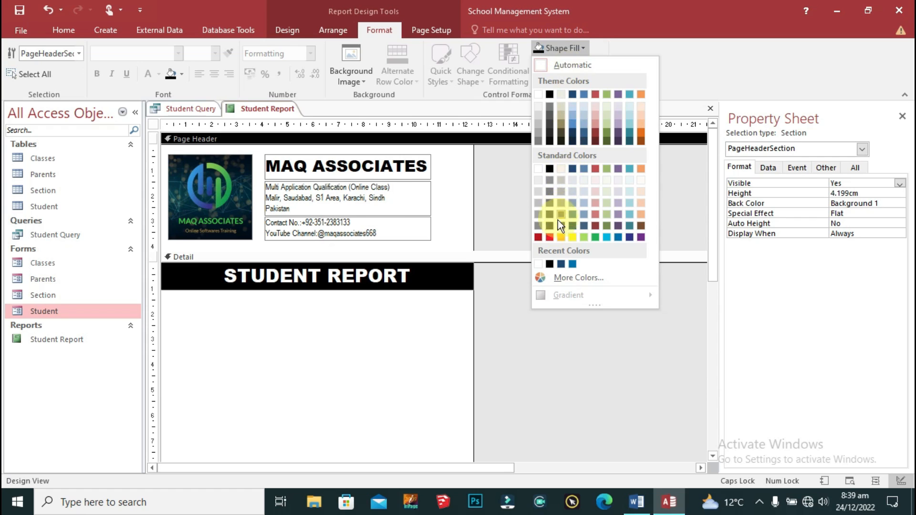
left_click(550, 237)
Step: Select the company name and contact labels, then bring up the Field List of available fields
left_click_drag(445, 160, 259, 249)
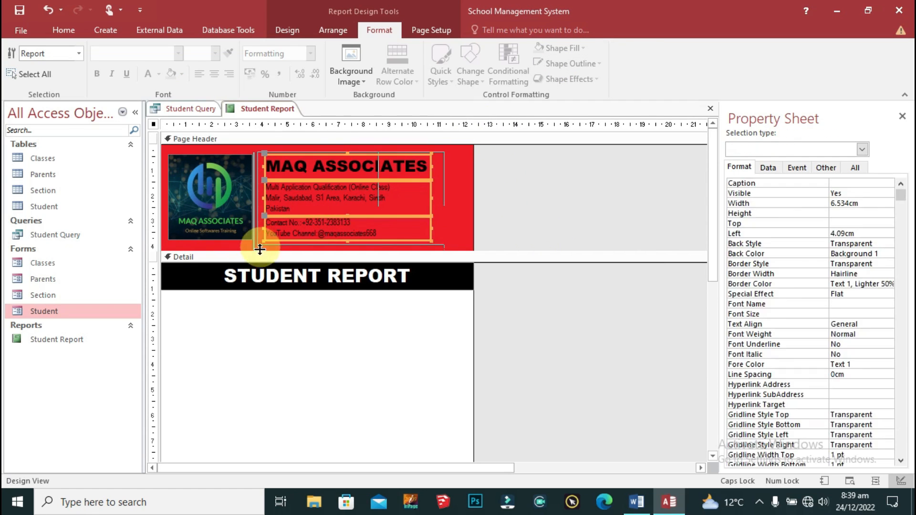
left_click(450, 212)
left_click(371, 313)
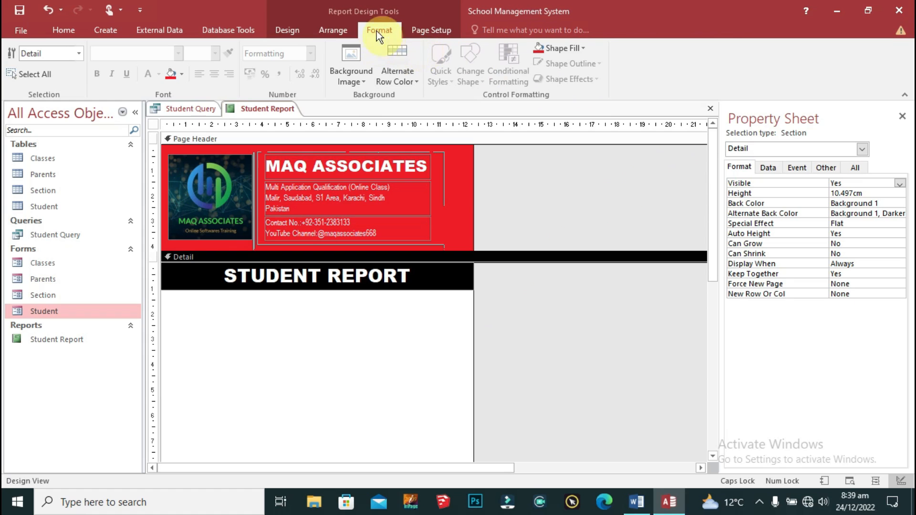
left_click(421, 31)
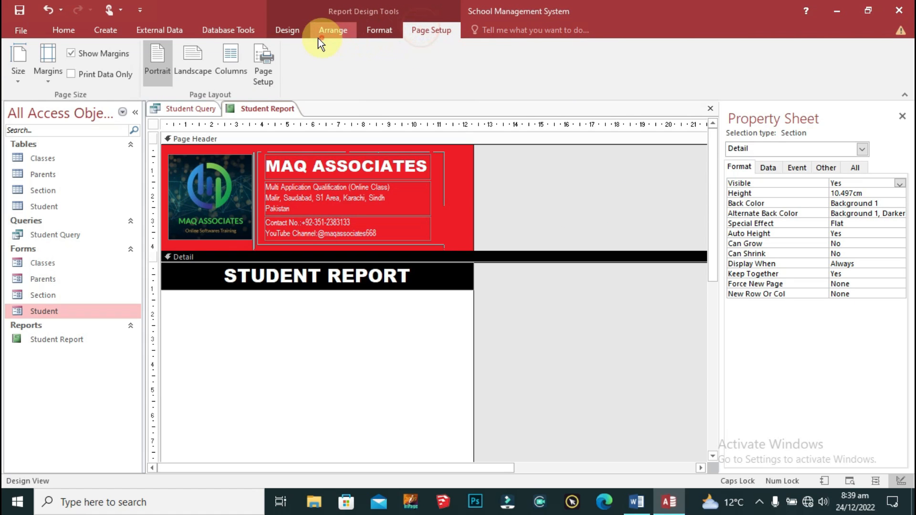
left_click(279, 32)
left_click(618, 74)
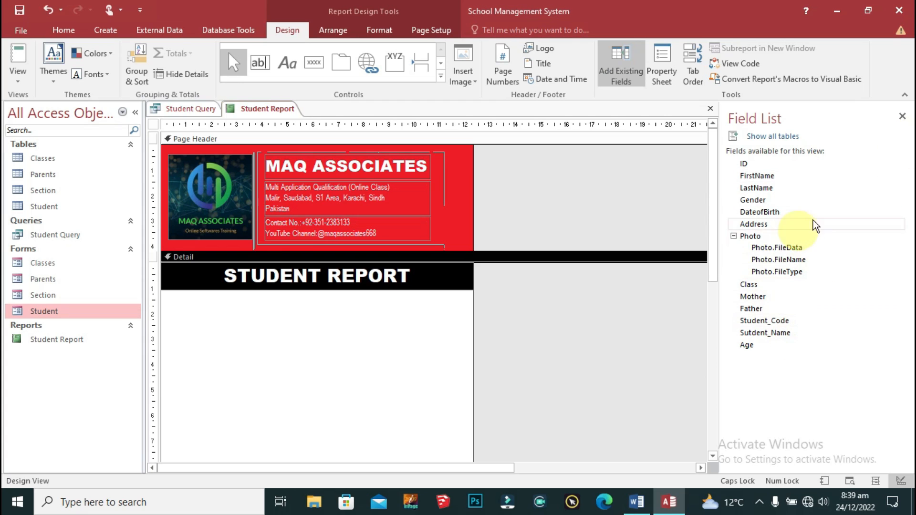
Step: Add fields ID through Address to the Detail section just under the title
left_click(765, 169)
left_click(773, 233, "shift")
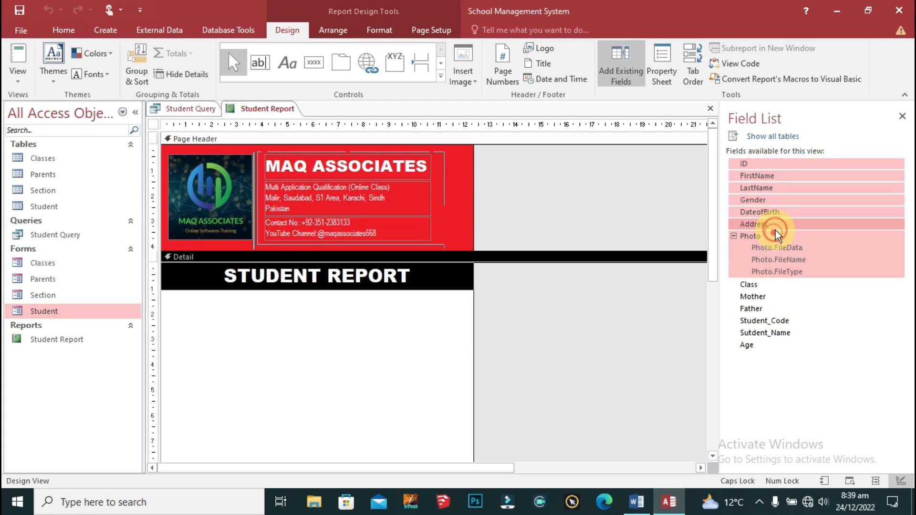
left_click(817, 331)
left_click(756, 163)
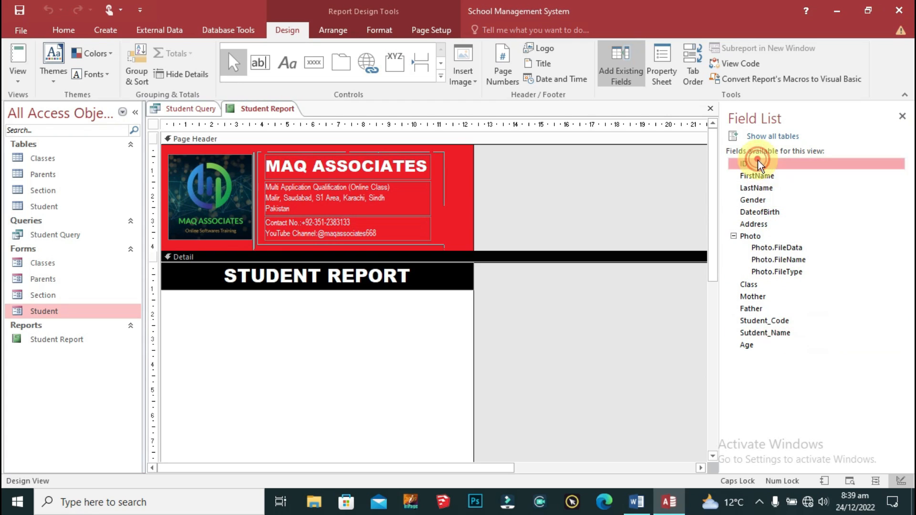
left_click(758, 224, "shift")
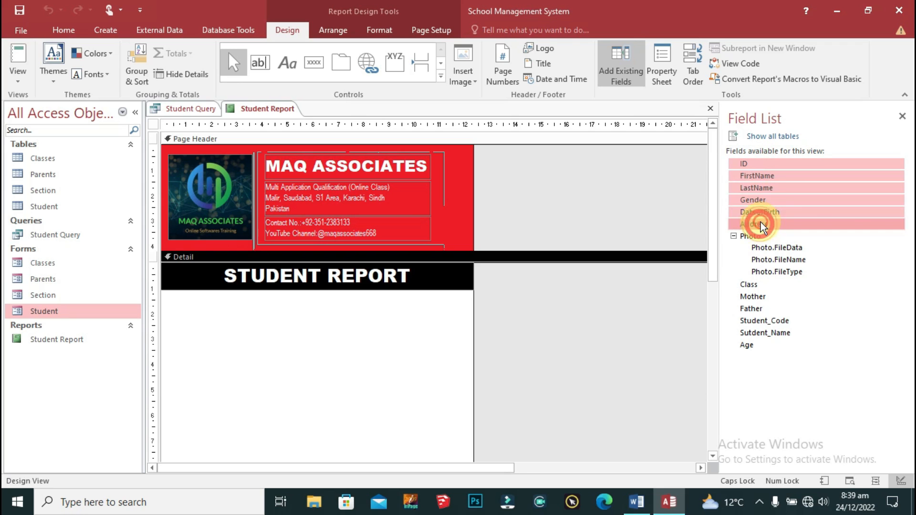
left_click_drag(754, 168, 236, 329)
scroll(428, 316, "down", 2)
left_click_drag(283, 253, 292, 230)
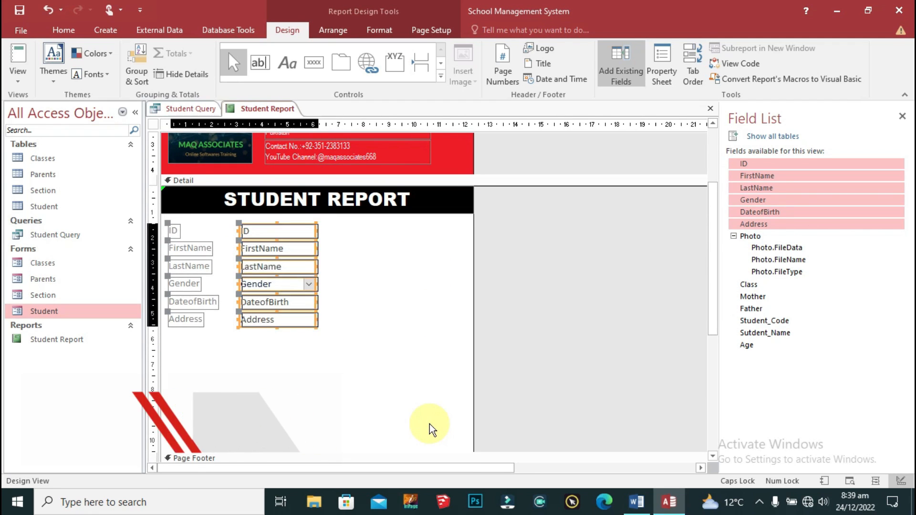
Step: Add the Photo field, make its box taller and move it to the right
left_click_drag(751, 236, 439, 242)
mouse_move(358, 243)
left_mouse_down()
mouse_move(431, 229)
mouse_move(503, 267)
mouse_move(339, 239)
mouse_move(425, 231)
mouse_move(359, 226)
mouse_move(354, 238)
left_mouse_up()
left_click(448, 300)
left_click(381, 250)
left_click_drag(382, 295, 390, 316)
left_click(432, 332)
left_click(362, 230)
left_click_drag(362, 230, 432, 230)
Step: Centre the Photo caption and fill it black
left_click(379, 29)
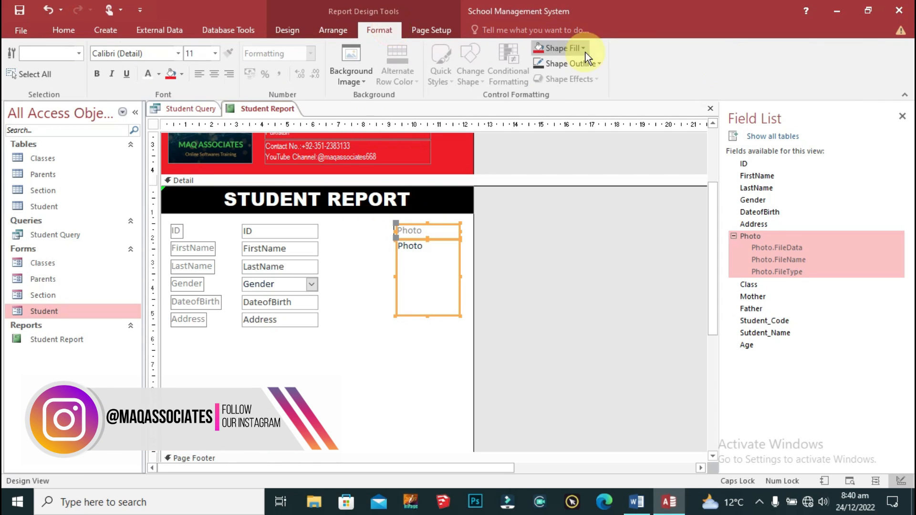
left_click(214, 74)
left_click(162, 53)
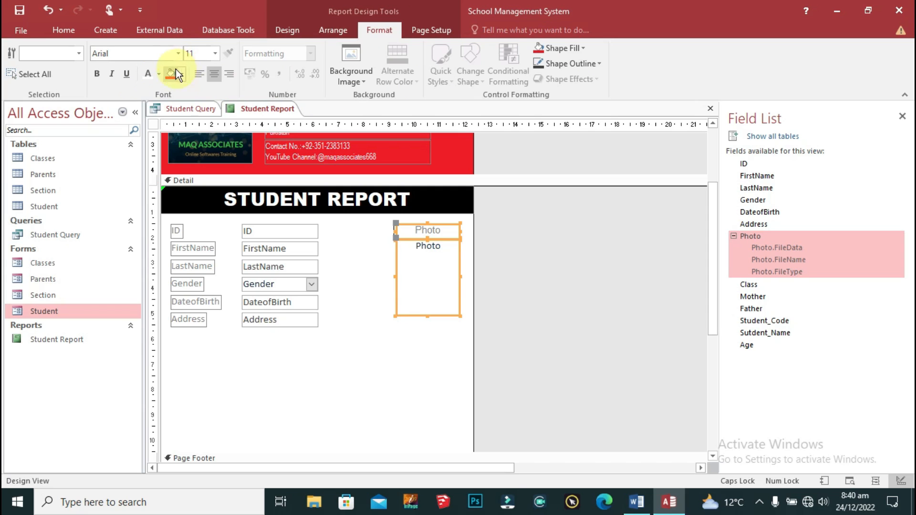
left_click(448, 229)
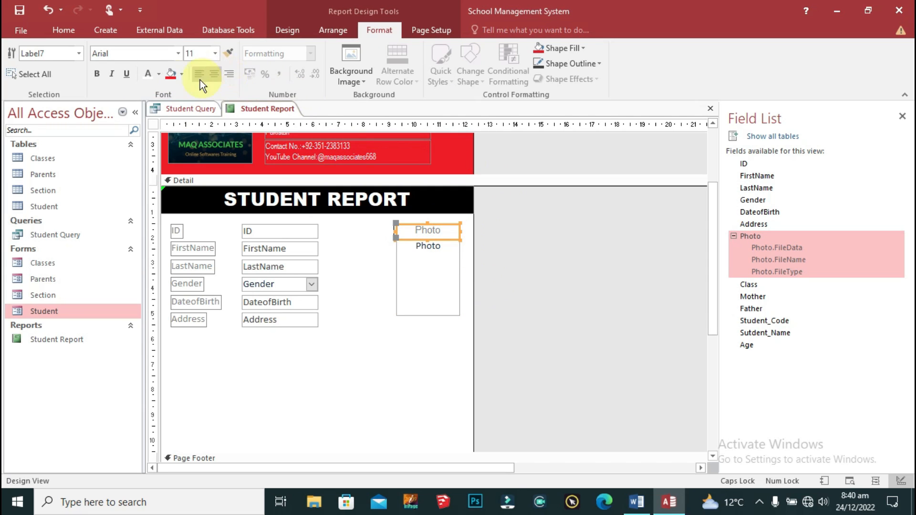
left_click(181, 75)
left_click(182, 194)
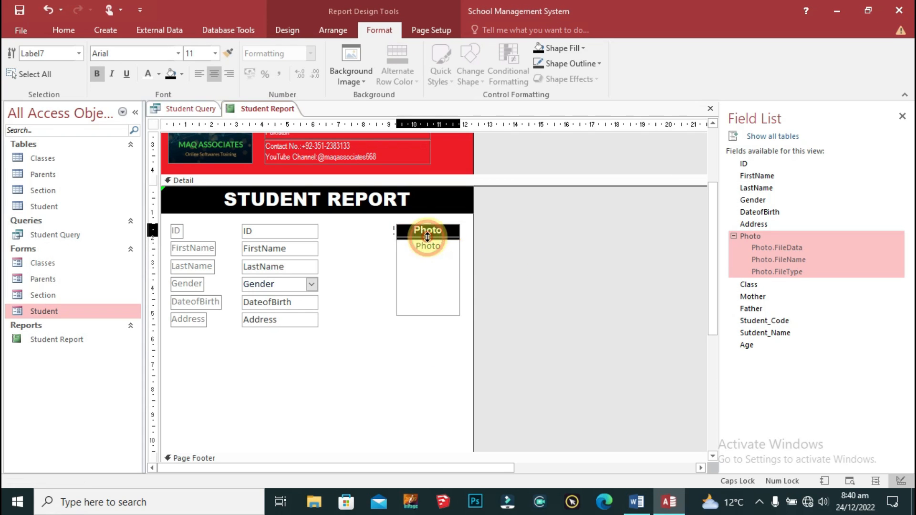
left_click(527, 309)
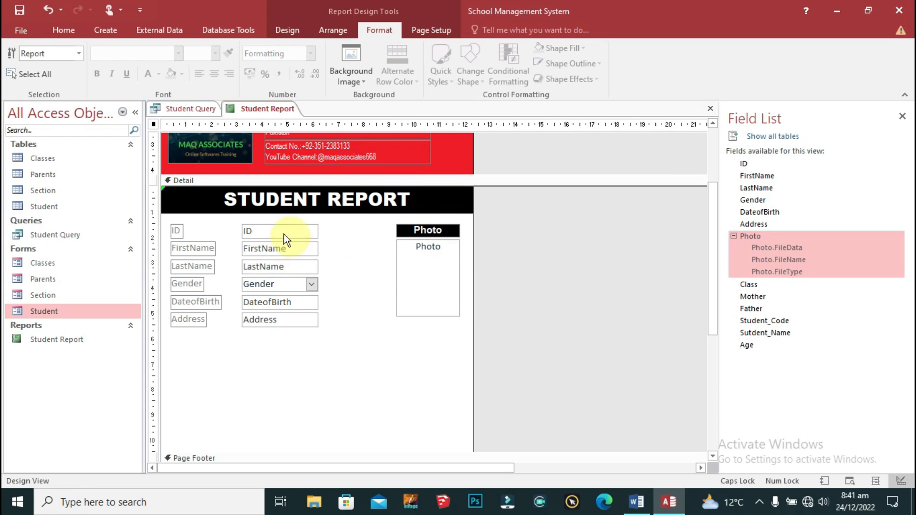
Step: Make the six left-column captions equally wide
left_click_drag(231, 217, 173, 335)
right_click(189, 320)
mouse_move(222, 321)
left_click(334, 384)
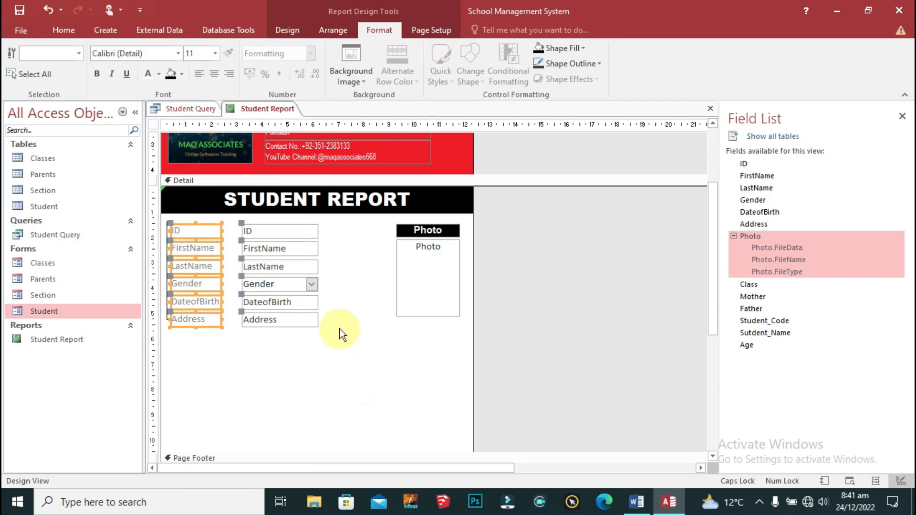
left_click(340, 328)
Step: Add fields Class through Age and place them under Address
left_click(761, 284)
left_click(763, 345, "shift")
left_click_drag(758, 284, 211, 364)
scroll(457, 261, "down", 5)
left_click_drag(262, 244, 292, 206)
left_click(374, 333)
left_click_drag(230, 200, 181, 299)
key("ctrl+z")
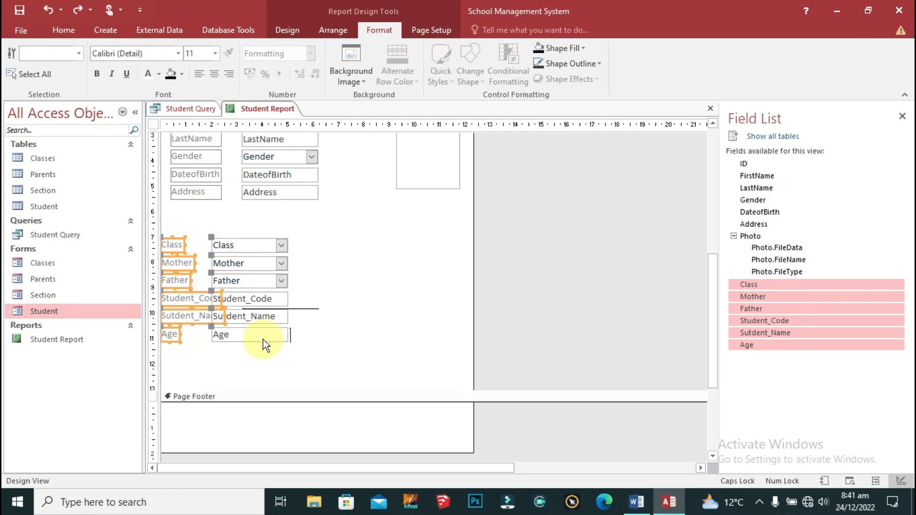
left_click_drag(176, 241, 185, 205)
Step: Line up the Class–Age text boxes with Address and make their captions equally wide
left_click_drag(306, 202, 243, 324)
left_click_drag(298, 209, 318, 209)
left_click_drag(221, 209, 241, 210)
right_click(181, 301)
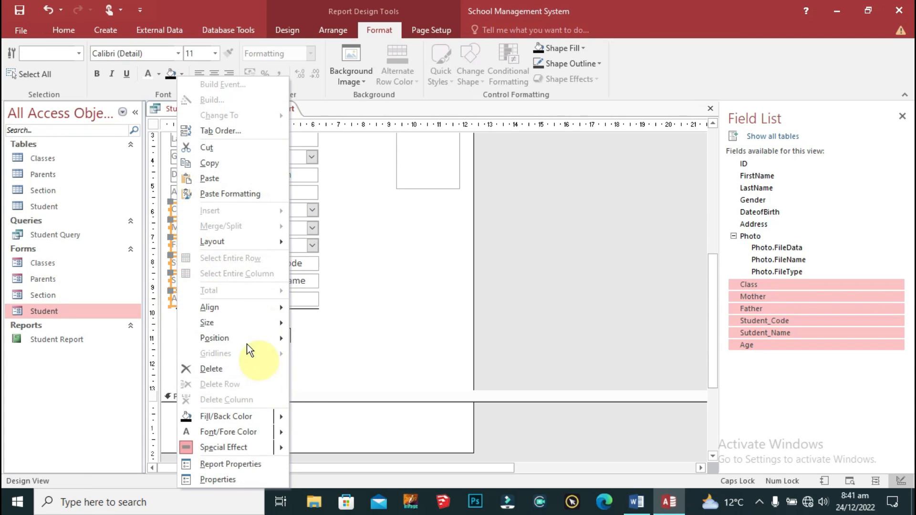
left_click(354, 388)
Step: Widen all twelve text boxes and size the twelve captions to fit their text
scroll(379, 360, "up", 3)
left_click_drag(335, 142, 294, 361)
left_click_drag(317, 292, 393, 292)
left_click_drag(241, 242, 262, 243)
left_click_drag(232, 146, 188, 353)
right_click(212, 310)
left_click(265, 319)
left_click(381, 323)
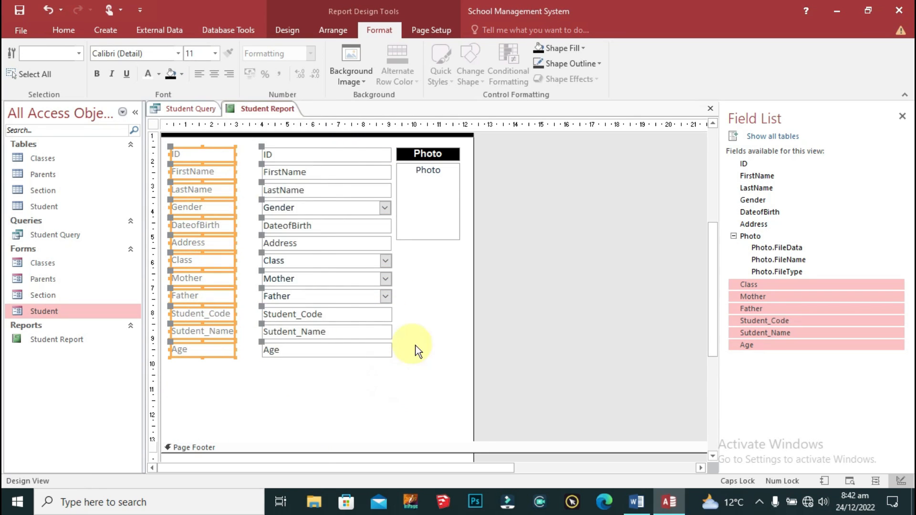
left_click(417, 334)
left_click_drag(409, 253, 324, 368)
left_click(397, 389)
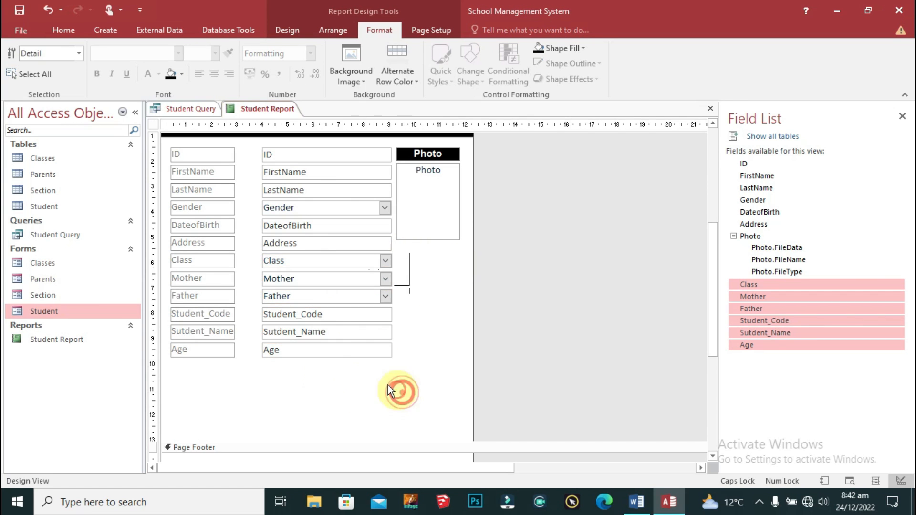
Step: Shorten the Detail section and Photo box, and widen the Address–Age text boxes
left_click(302, 317)
left_click(303, 330, "shift")
scroll(396, 377, "up", 3)
scroll(397, 377, "down", 5)
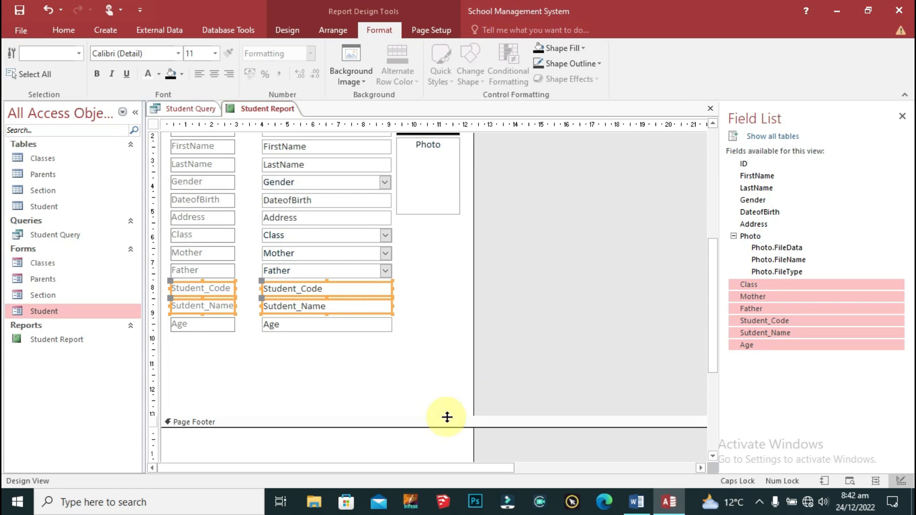
left_click_drag(467, 416, 475, 348)
scroll(436, 393, "up", 5)
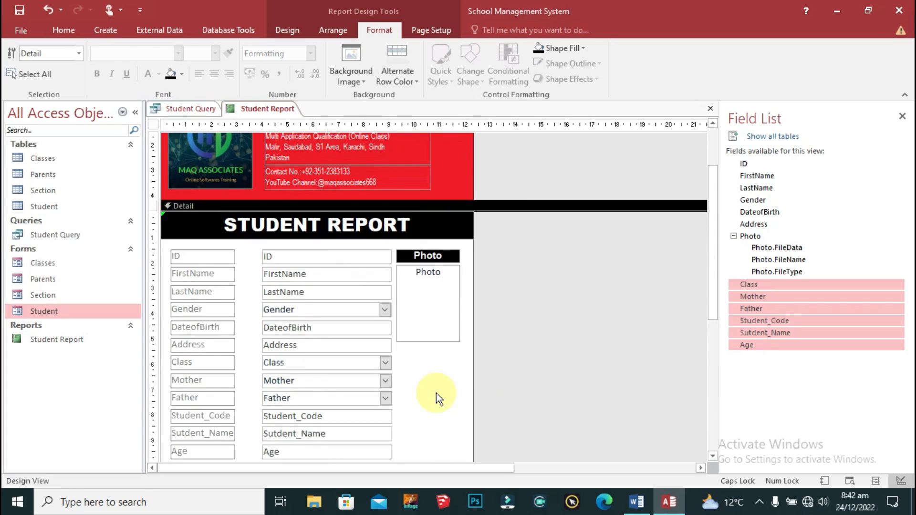
scroll(435, 392, "down", 1)
left_click(420, 310)
left_click_drag(428, 317, 428, 309)
left_click_drag(421, 313, 372, 428)
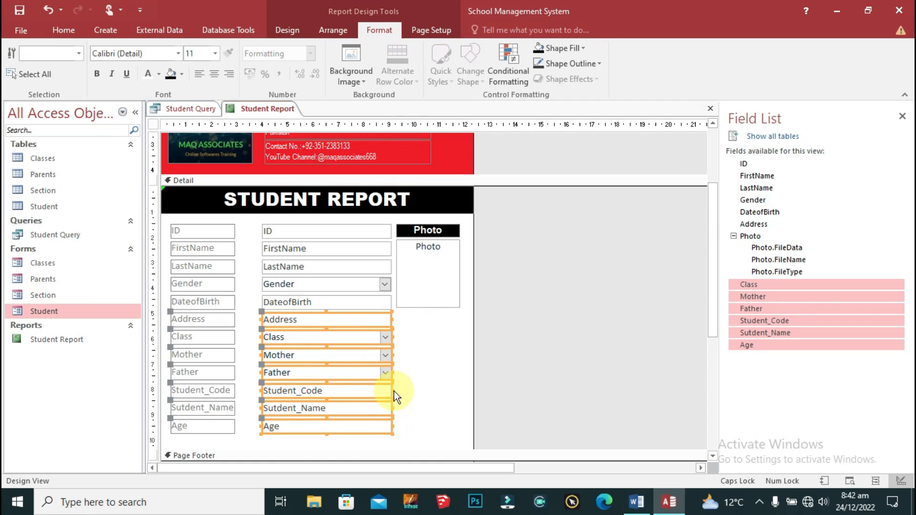
left_click_drag(394, 391, 458, 384)
left_click(493, 380)
Step: Select every ID–Age caption and text box for restyling
scroll(391, 316, "down", 2)
left_click_drag(286, 167, 253, 396)
left_click(159, 56)
left_click(310, 156)
left_click_drag(305, 169, 194, 385)
Step: Set the font of all ID–Age captions and text boxes to Arial
left_click(143, 53)
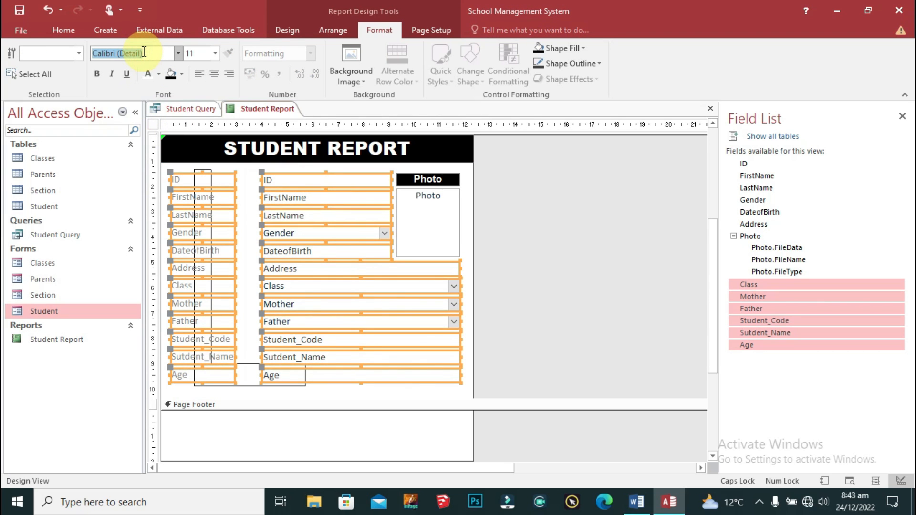
type("Arial")
key("Return")
left_click(241, 196)
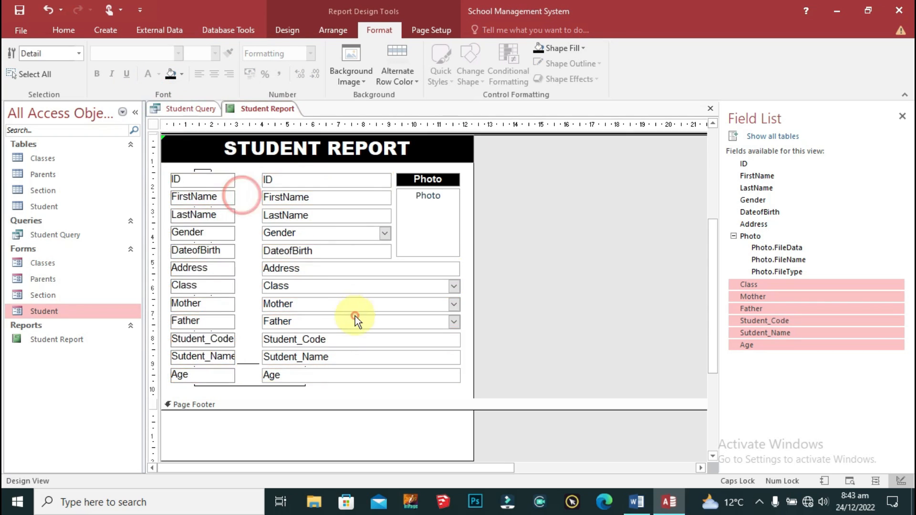
scroll(406, 272, "up", 2)
scroll(455, 231, "down", 4)
left_click_drag(531, 322, 535, 415)
scroll(470, 385, "up", 3)
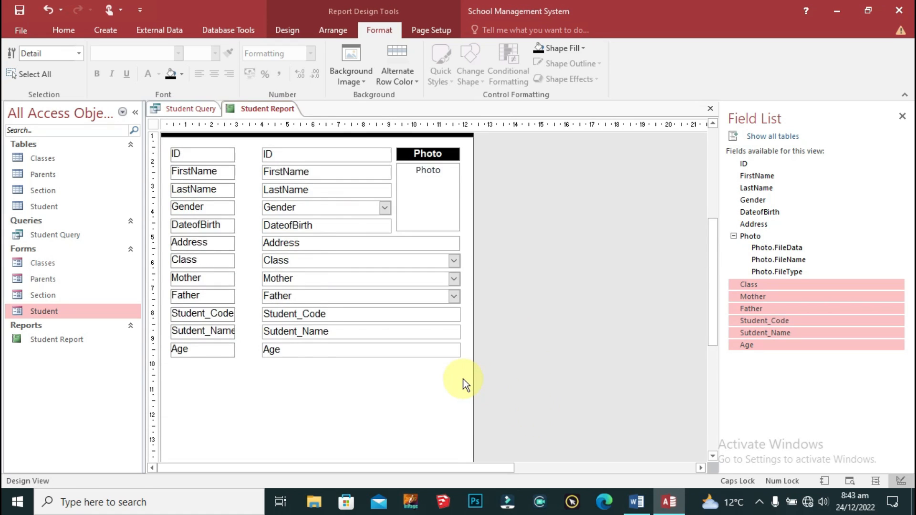
Step: Cut the Student_Code and Sutdent_Name rows and move the Age row up under Father
left_click(212, 344)
left_click(305, 356, "shift")
key("Delete")
left_click_drag(314, 423, 230, 367)
key("Up")
key("Up")
key("Up")
key("Up")
key("Up")
key("Up")
key("Up")
key("Up")
key("Up")
key("Up")
key("Up")
key("Up")
key("Up")
key("Up")
key("Up")
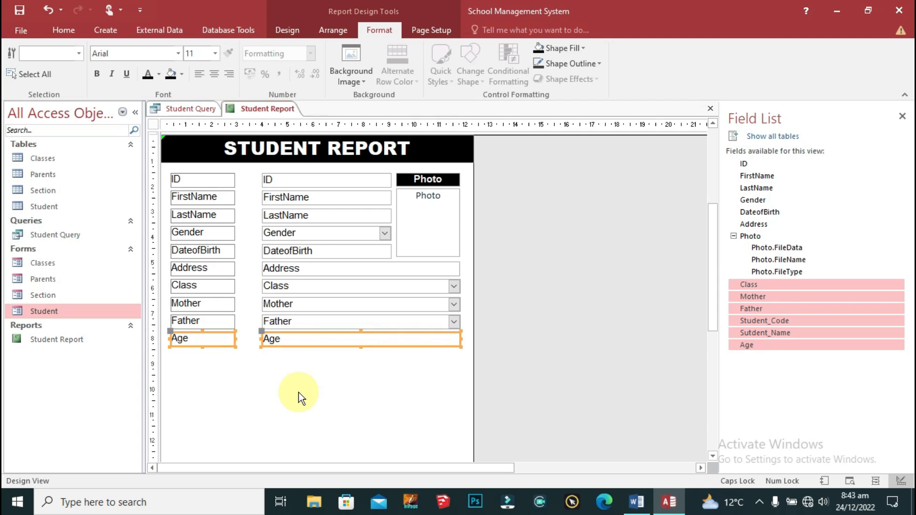
Step: Shift the fields down and paste Student_Code and Sutdent_Name just below the title
left_click_drag(491, 169, 216, 384)
scroll(431, 367, "down", 2)
key("Down")
key("Down")
key("Down")
key("Down")
key("Down")
key("Down")
key("Down")
key("Down")
key("Down")
key("Down")
key("Down")
key("Down")
key("Down")
key("Down")
key("Down")
key("Down")
key("Down")
key("Down")
key("Down")
key("Down")
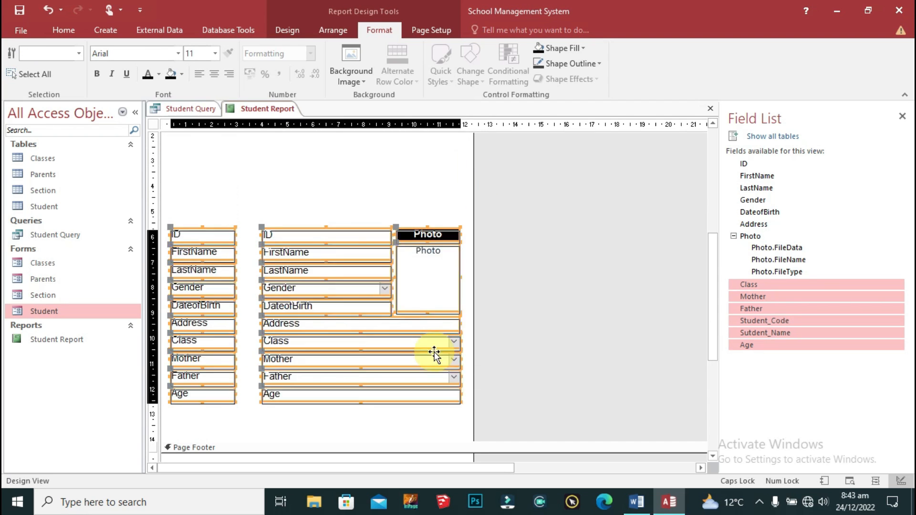
scroll(556, 346, "up", 4)
left_click(358, 273)
key("ctrl+v")
left_click_drag(351, 217, 375, 266)
key("ctrl+z")
left_click_drag(371, 216, 375, 270)
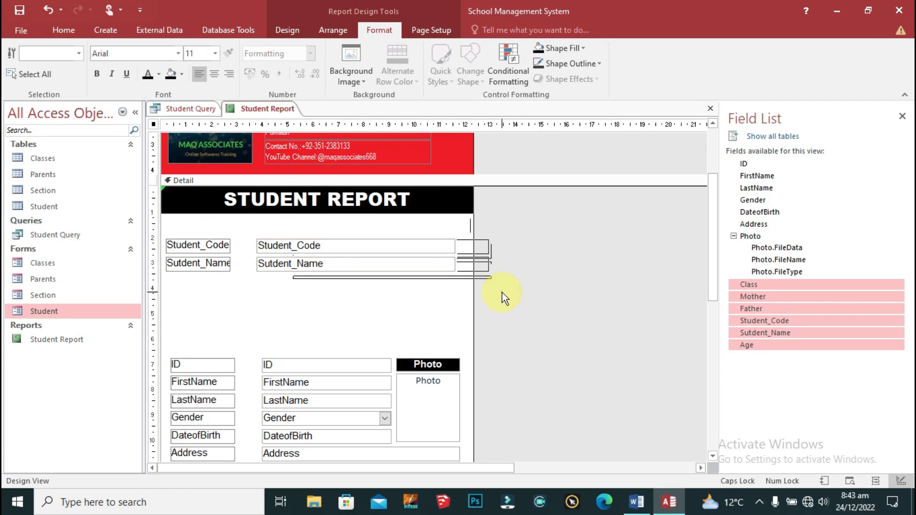
Step: Duplicate the STUDENT REPORT title bar and place the copy below the Sutdent_Name row
left_click(502, 293)
left_click(438, 200)
key("ctrl+c")
key("ctrl+v")
key("Down")
key("Down")
key("Down")
key("Down")
key("Down")
key("Down")
key("Down")
key("Down")
key("Down")
key("Down")
key("Down")
key("Down")
key("Down")
key("Down")
key("Down")
key("Down")
key("Down")
key("Down")
key("Down")
key("Down")
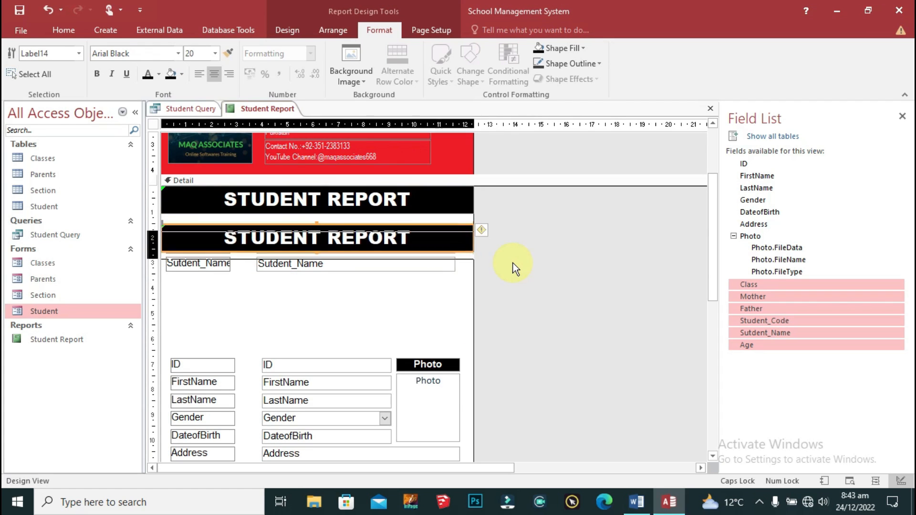
Step: Retype the top title bar as STUDENT BASIC DETAILS
left_click(424, 200)
double_click(424, 200)
type("in")
key("BackSpace")
key("BackSpace")
type("INFORMATION")
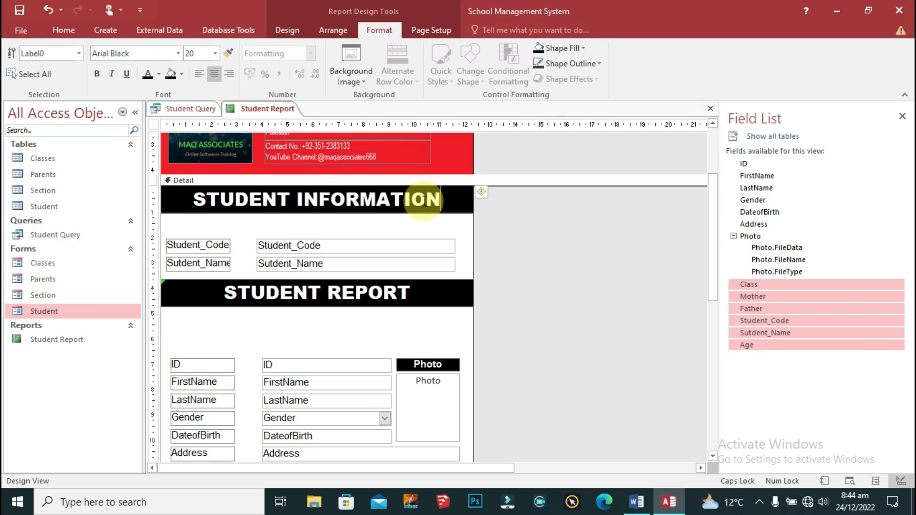
key("ctrl+Left")
type("BACI")
key("BackSpace")
key("BackSpace")
type("SIC")
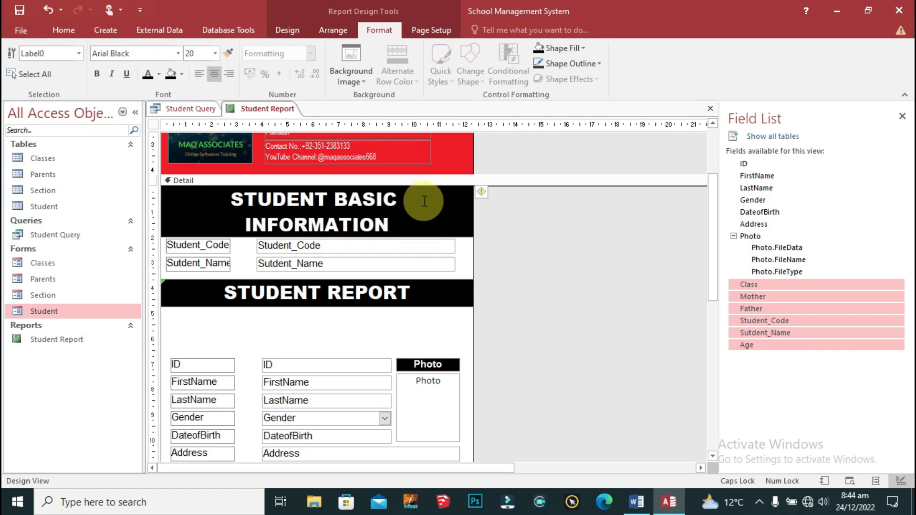
key("ctrl+Delete")
type("DETAILS")
left_click(501, 210)
Step: Move the Student_Code and Sutdent_Name fields up under the title, with the copied bar below them
left_click_drag(276, 231, 221, 270)
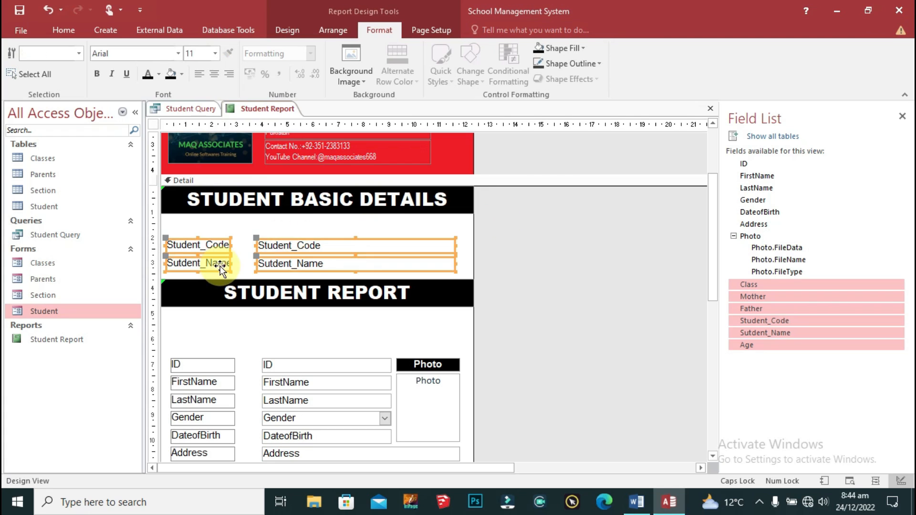
key("Up")
key("Up")
key("Up")
key("Up")
key("Up")
key("Up")
key("Up")
key("Up")
left_click(519, 296)
left_click(391, 293)
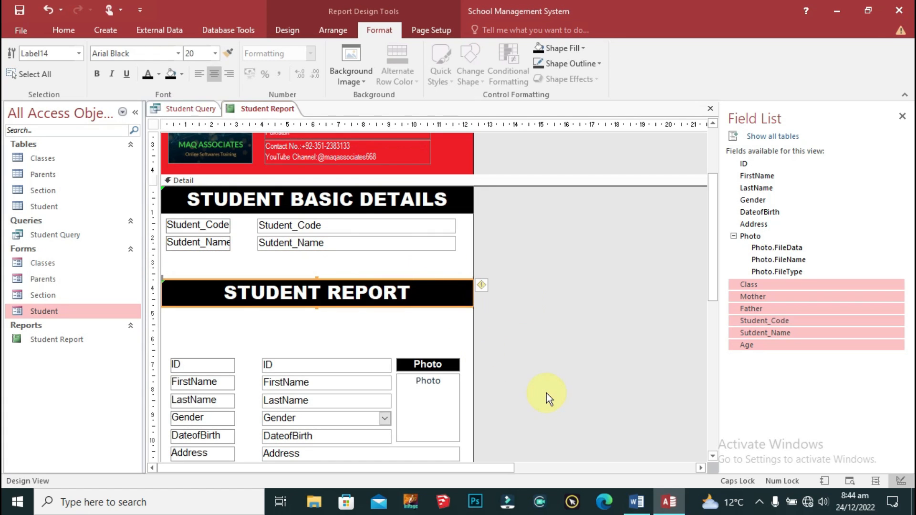
key("Up")
key("Up")
key("Up")
key("Up")
key("Up")
key("Up")
key("Up")
key("Up")
Step: Rename the lower bar STUDENT DETAIL REPORT and move the detail fields up beneath it
left_click(329, 267)
type("DETAIL")
scroll(459, 327, "down", 3)
left_click_drag(498, 224, 205, 428)
key("Up")
key("Up")
key("Up")
key("Up")
key("Up")
key("Up")
key("Up")
key("Up")
key("Up")
key("Up")
key("Up")
key("Up")
key("Up")
key("Up")
key("Up")
key("Up")
key("Up")
key("Up")
key("Up")
key("Up")
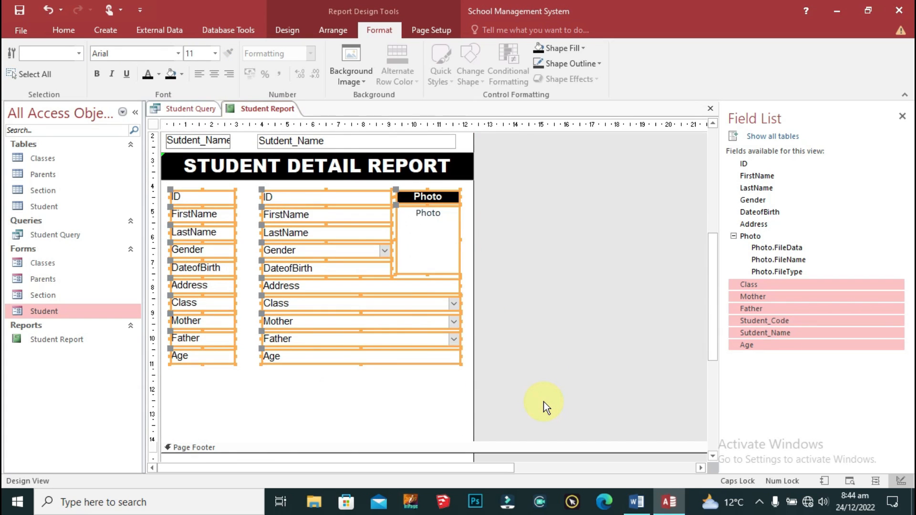
left_click(542, 401)
Step: Shrink the Detail section and narrow the code and name boxes
scroll(544, 370, "down", 3)
left_click_drag(425, 366, 421, 319)
scroll(488, 330, "up", 3)
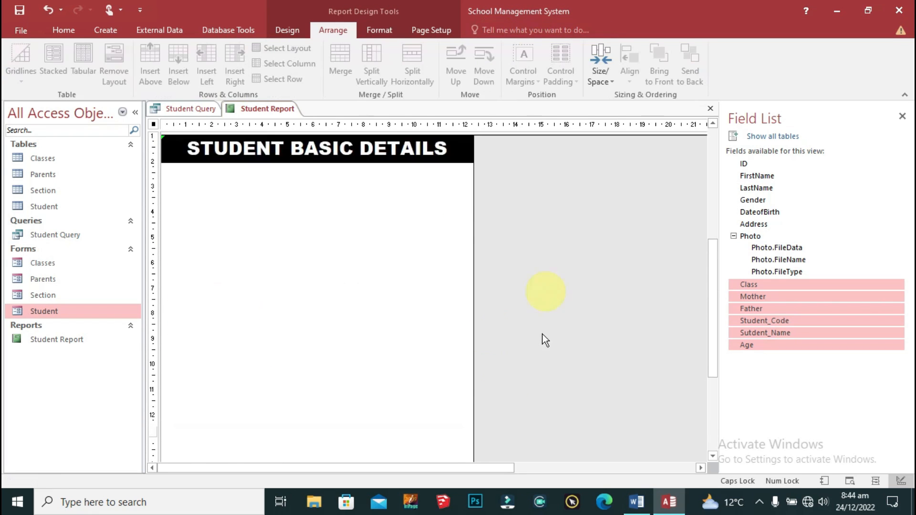
scroll(482, 201, "up", 3)
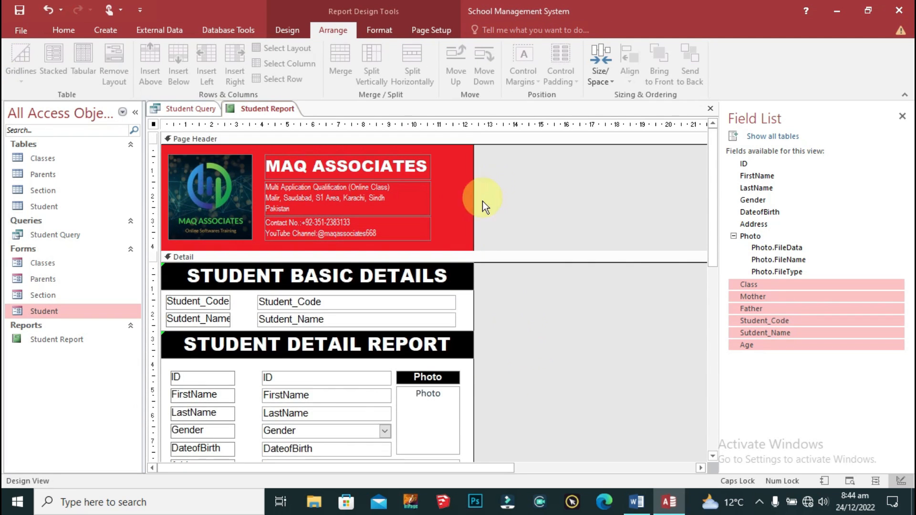
scroll(479, 229, "down", 3)
scroll(479, 229, "up", 3)
left_click_drag(462, 296, 391, 377)
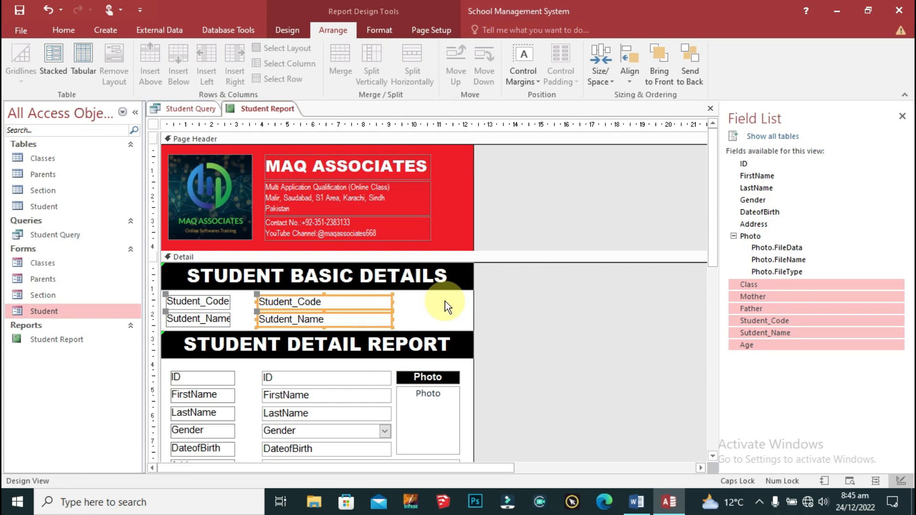
left_click(446, 306)
scroll(505, 274, "down", 1)
scroll(544, 295, "down", 4)
scroll(534, 327, "up", 5)
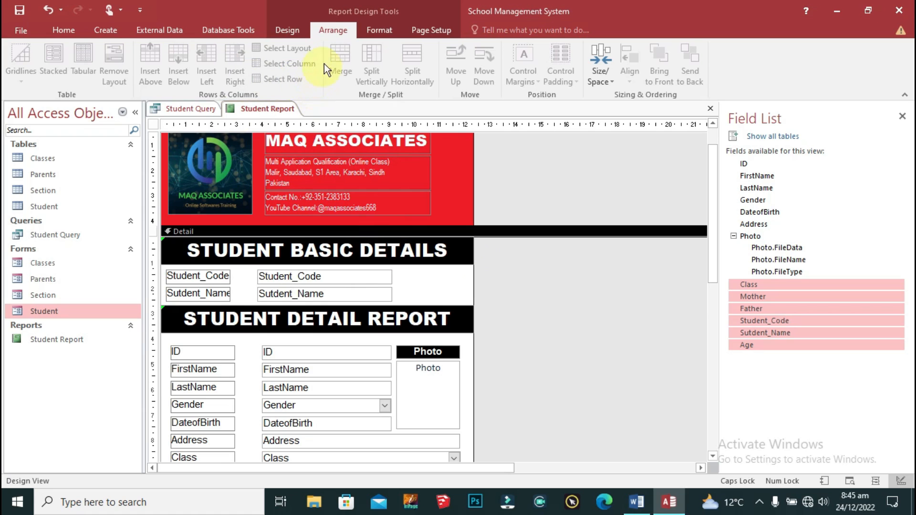
Step: Browse the Home, Create and Design ribbon commands
left_click(67, 31)
left_click(113, 30)
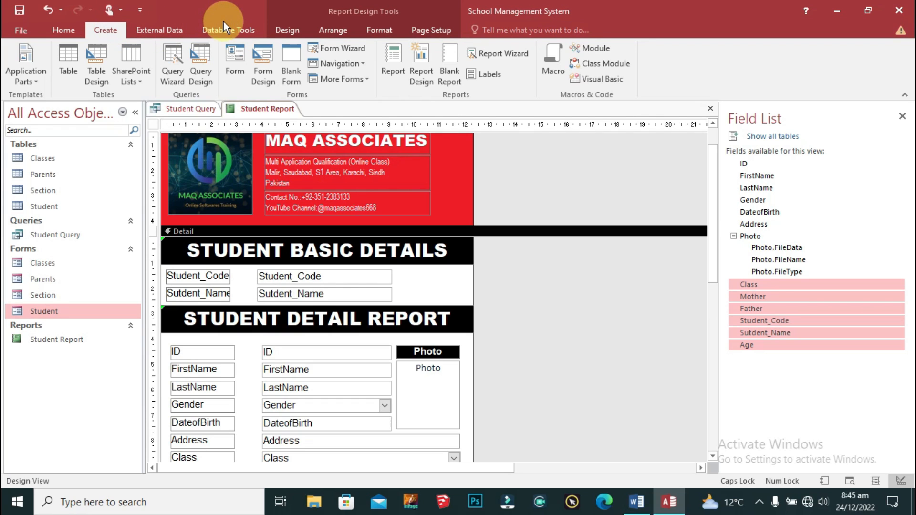
left_click(286, 30)
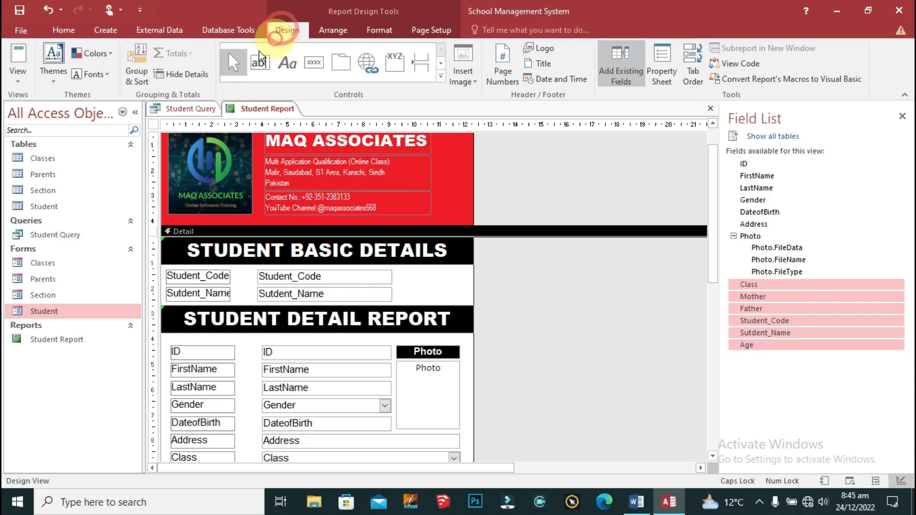
Step: Add a Print Preview command button beside Student_Code and nudge it into position
left_click(313, 62)
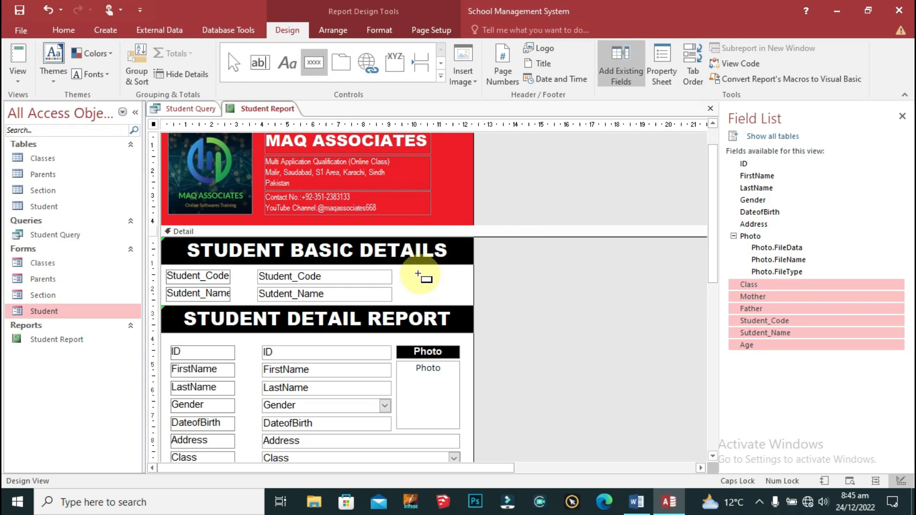
left_click(403, 276)
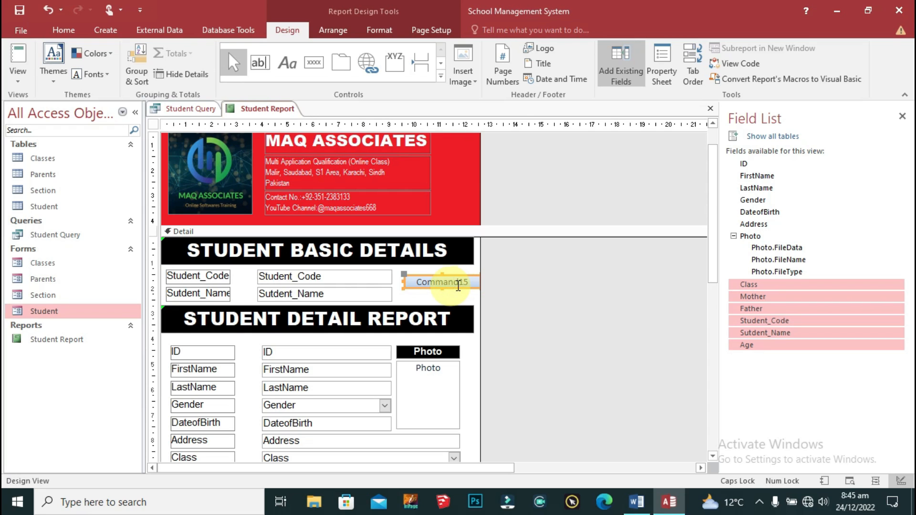
left_click(457, 284)
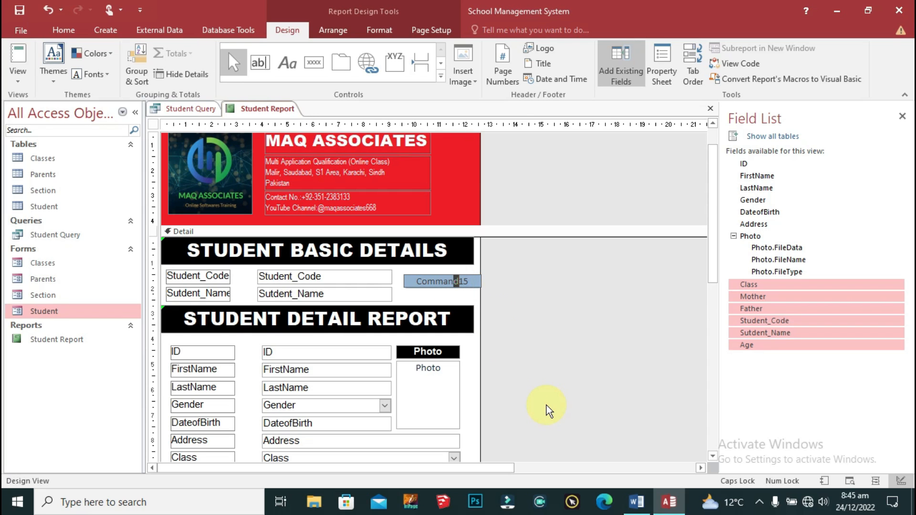
key("ctrl+a")
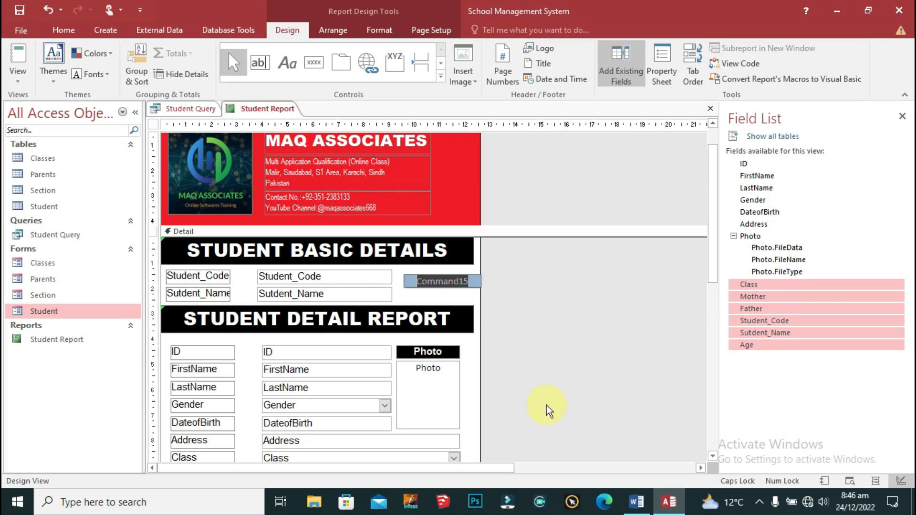
type("p")
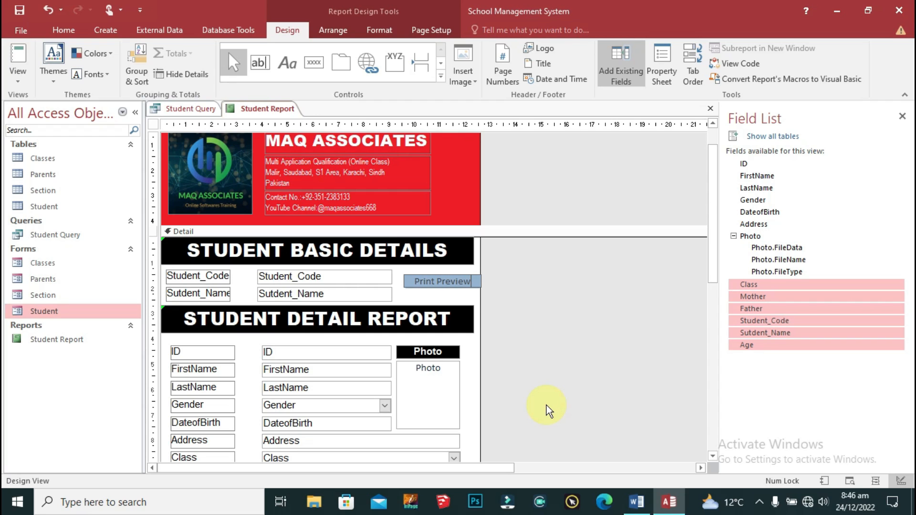
left_click(527, 331)
left_click(469, 285)
key("Left")
key("Left")
key("Left")
key("Left")
key("Left")
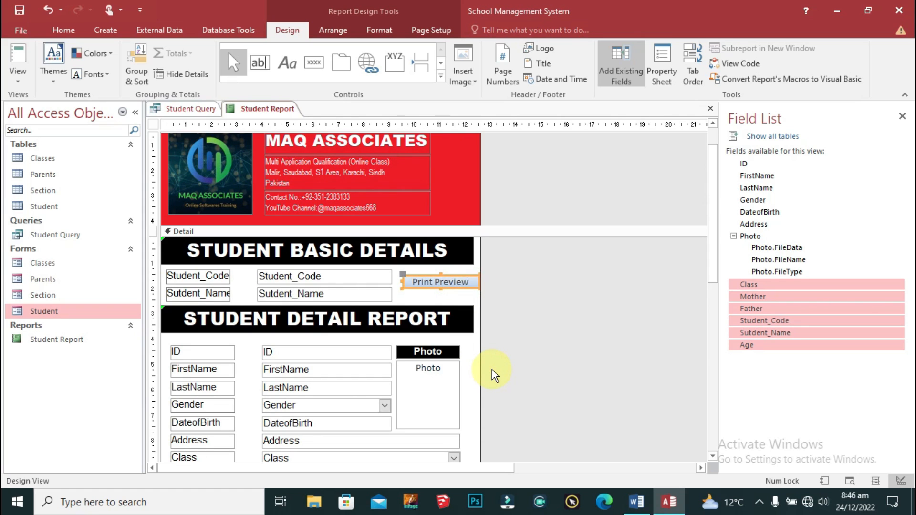
key("Up")
key("Up")
key("Up")
key("Up")
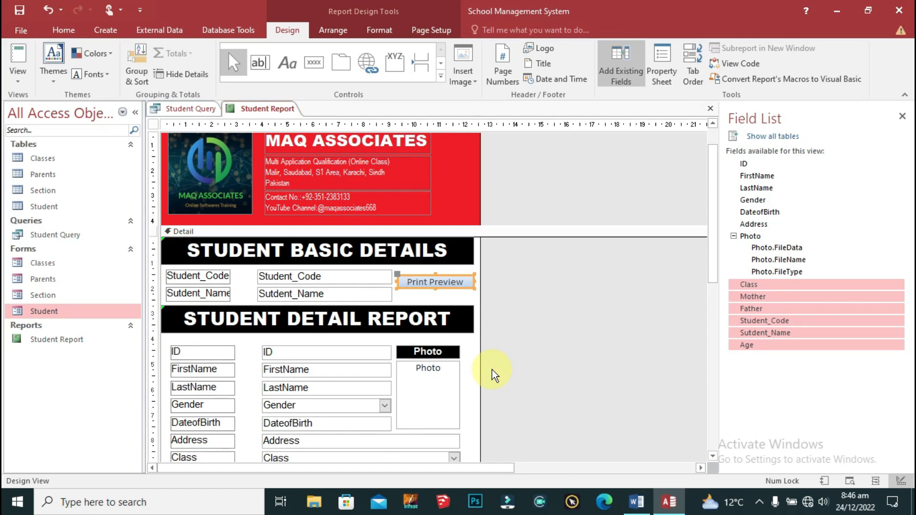
key("Up")
key("Up")
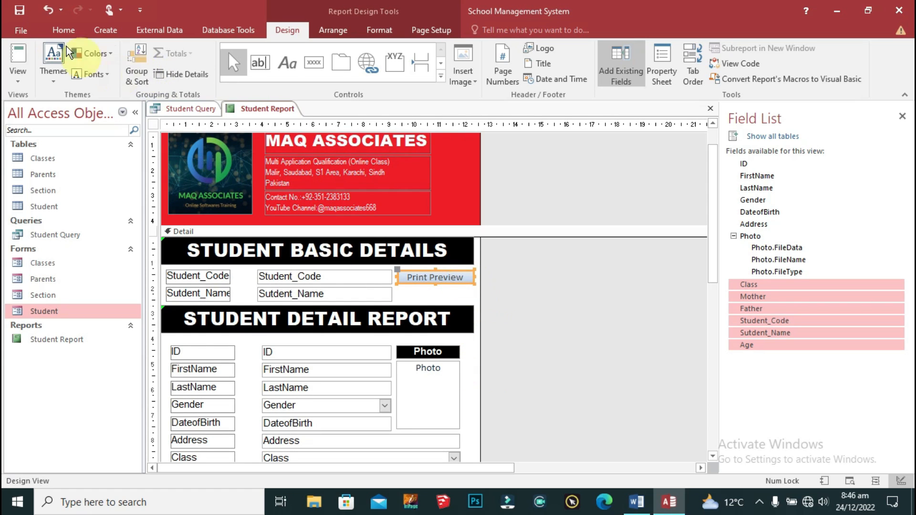
Step: Set the Print Preview button's font to Arial
left_click(379, 30)
left_click(158, 56)
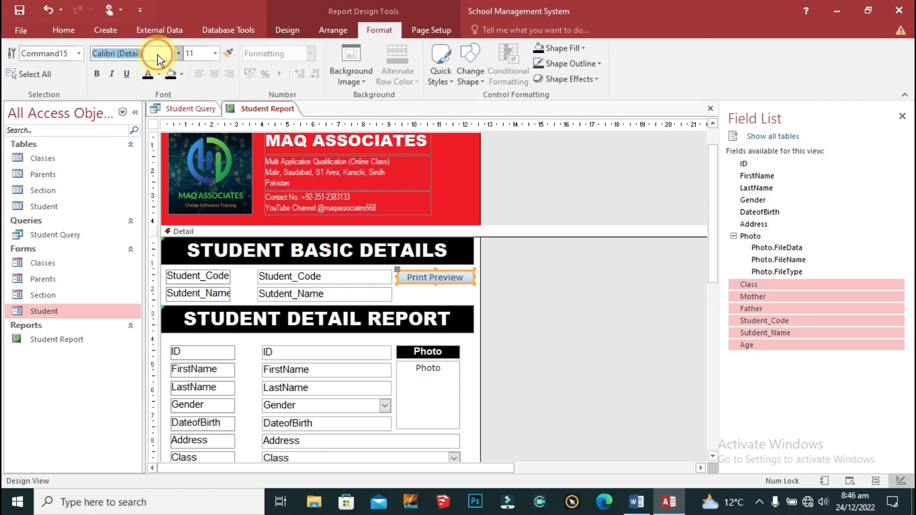
type("Arial")
key("Return")
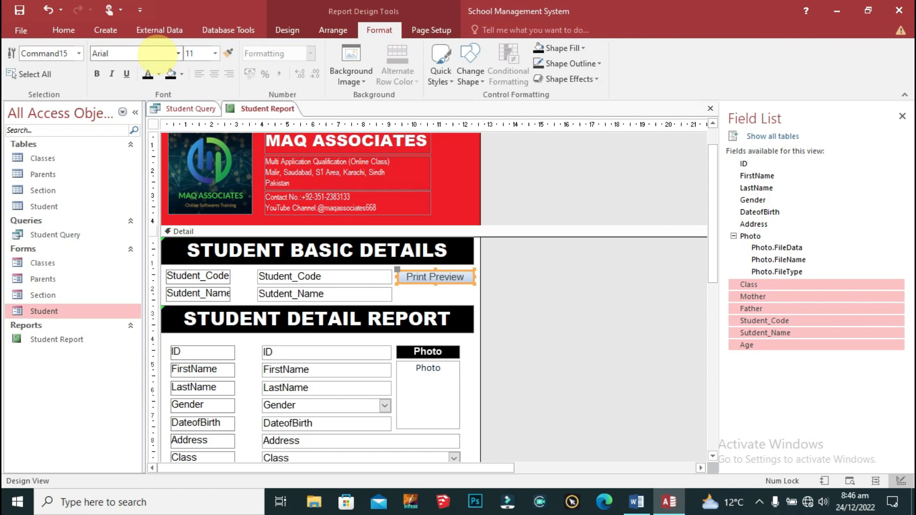
left_click(205, 53)
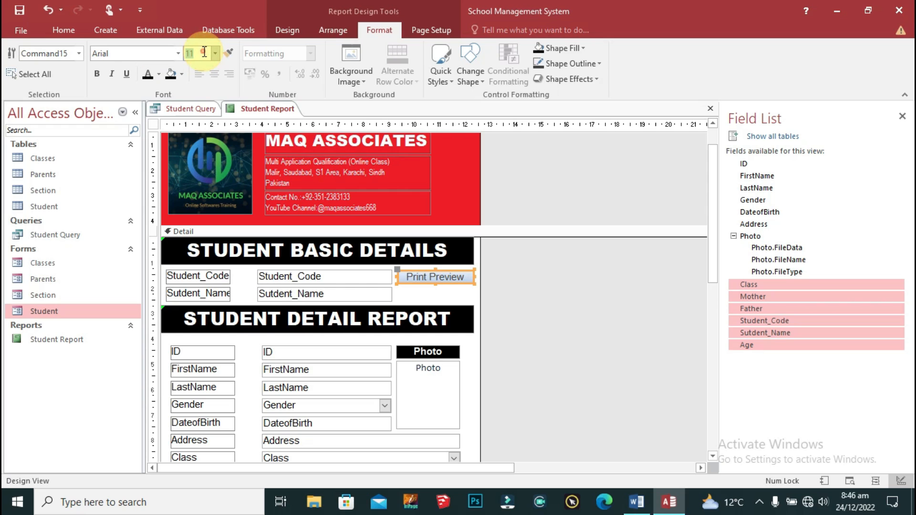
Step: Duplicate the button beside Sutdent_Name and change the copy's caption to Print
left_click(516, 245)
left_click(458, 271)
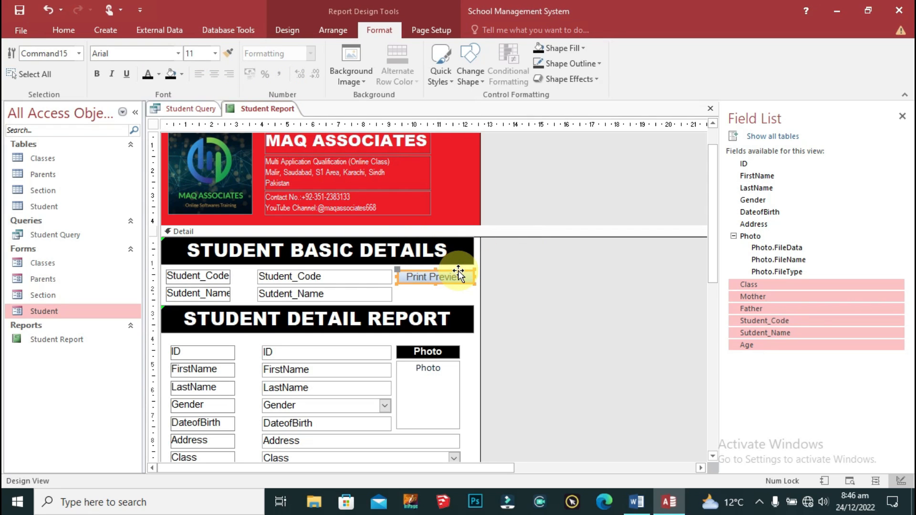
left_click(612, 282)
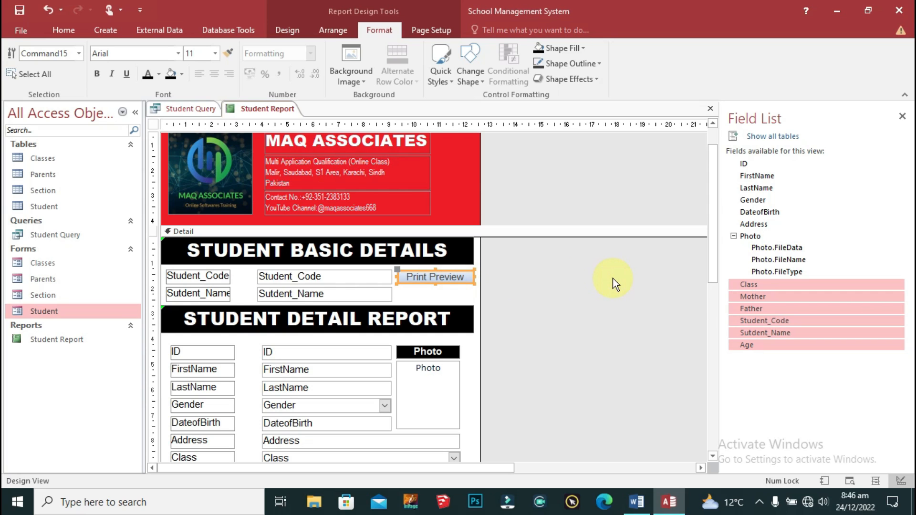
key("ctrl+v")
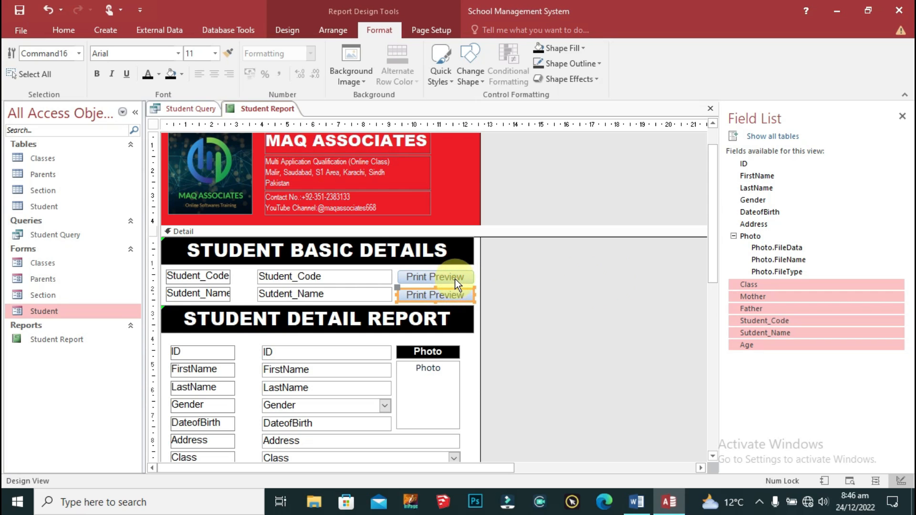
double_click(449, 294)
key("BackSpace")
left_click(505, 288)
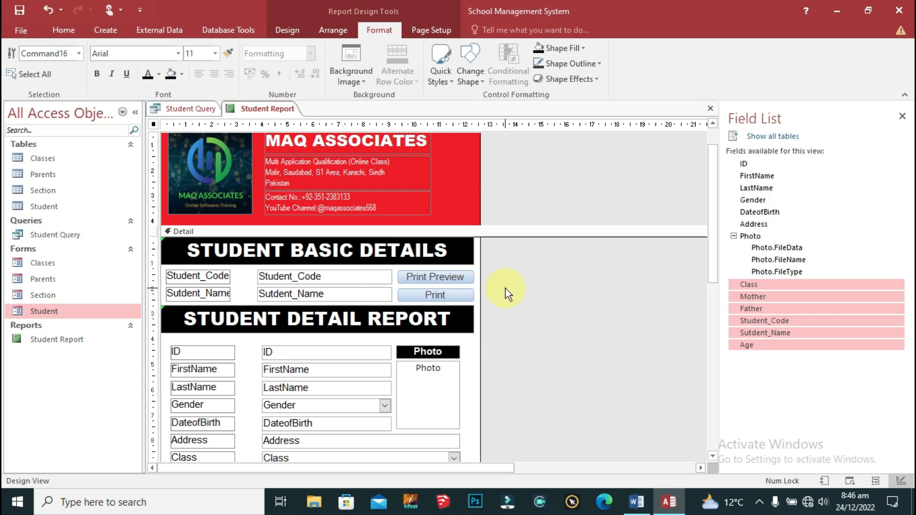
left_click(538, 302)
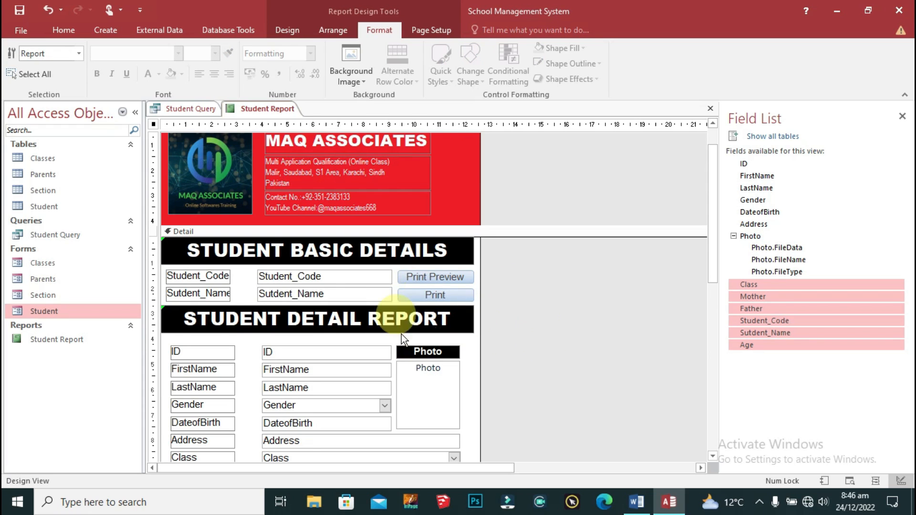
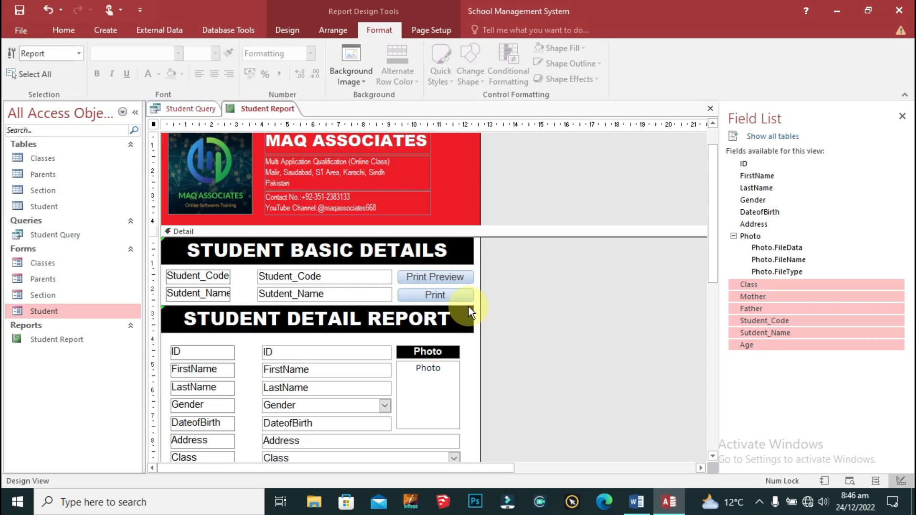
Step: Give the Print Preview button an On Click macro running RunMenuCommand PrintPreview
right_click(456, 279)
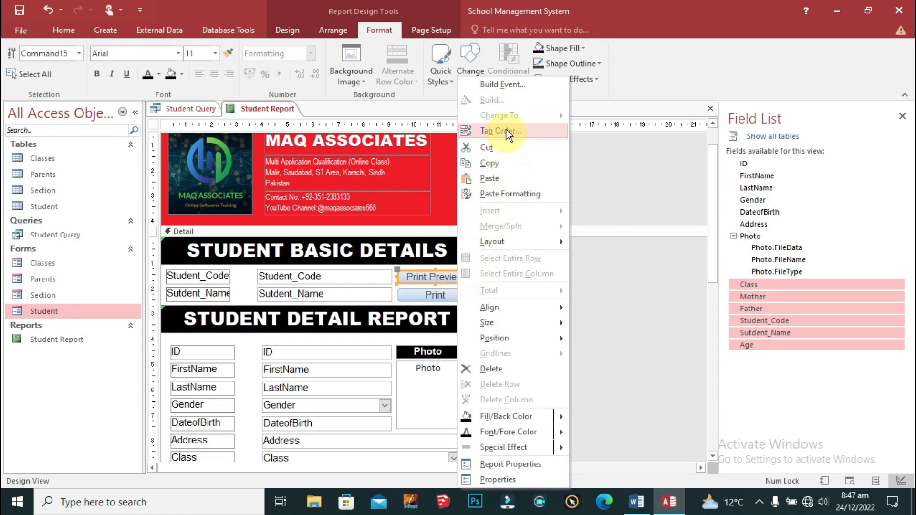
left_click(513, 85)
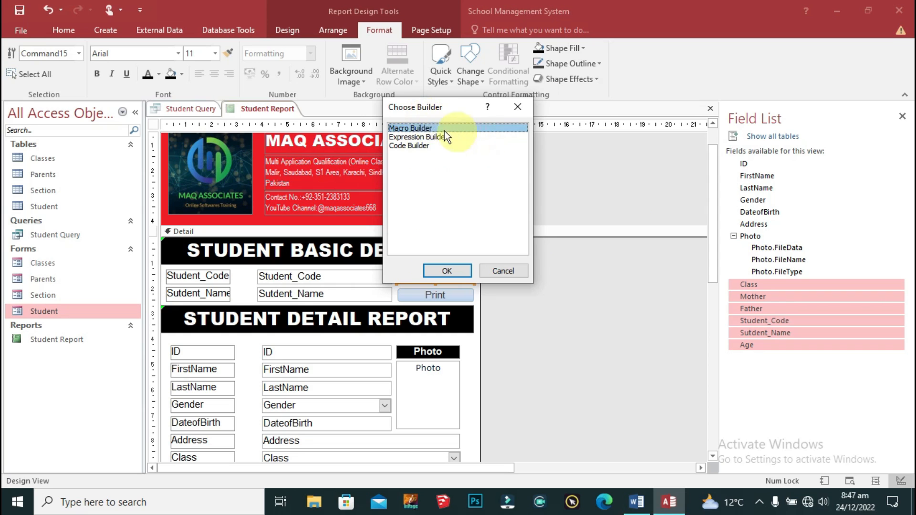
left_click(456, 270)
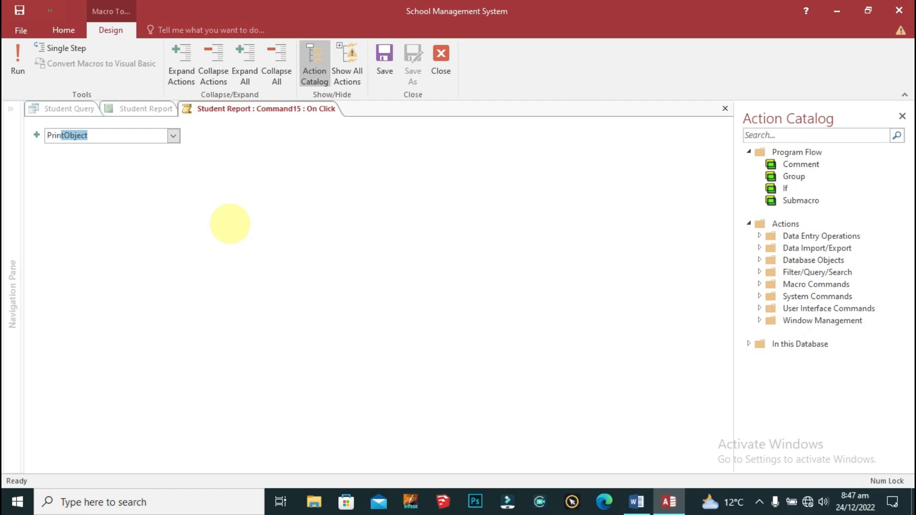
type("PrintPreview")
key("Return")
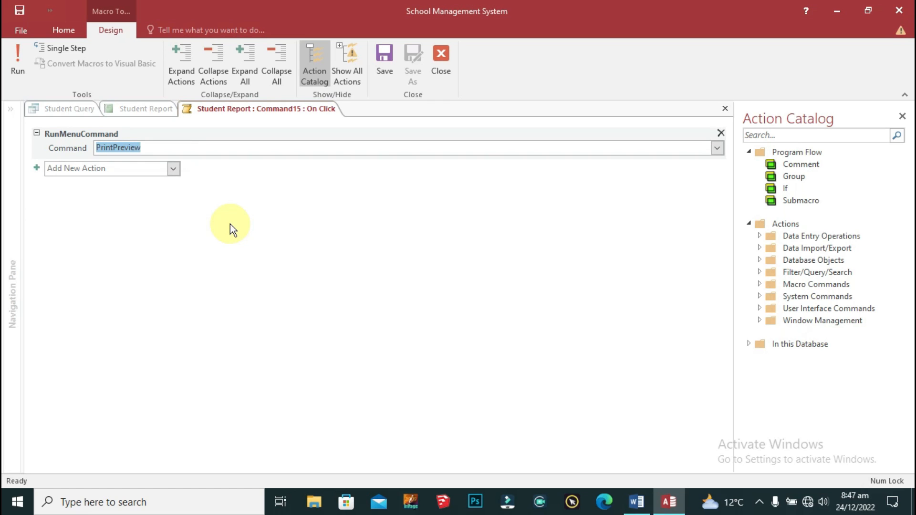
left_click(438, 64)
Step: Give the Print button an On Click macro running PrintObject, and save it
left_click(452, 296)
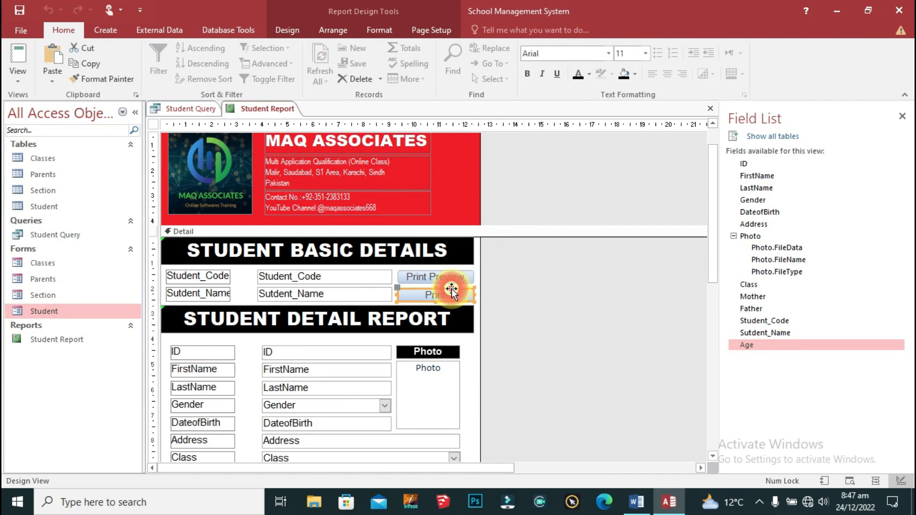
right_click(452, 296)
left_click(496, 84)
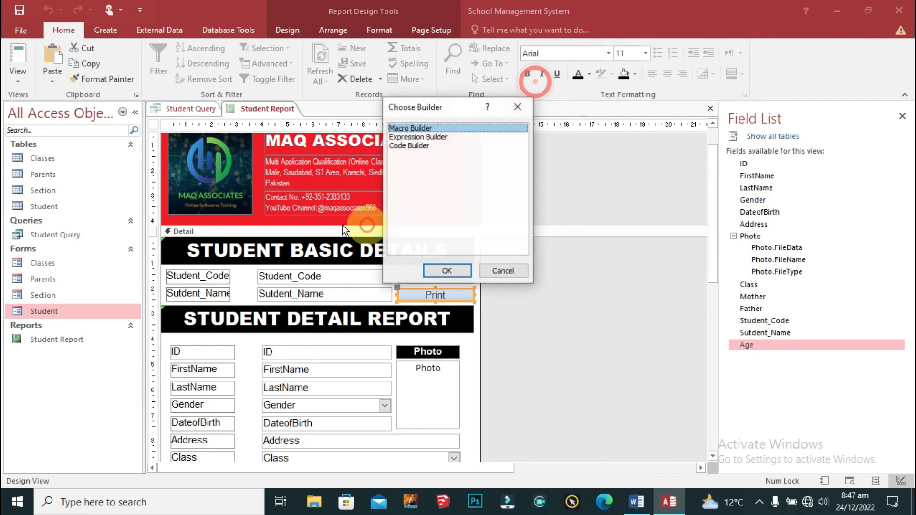
left_click(446, 271)
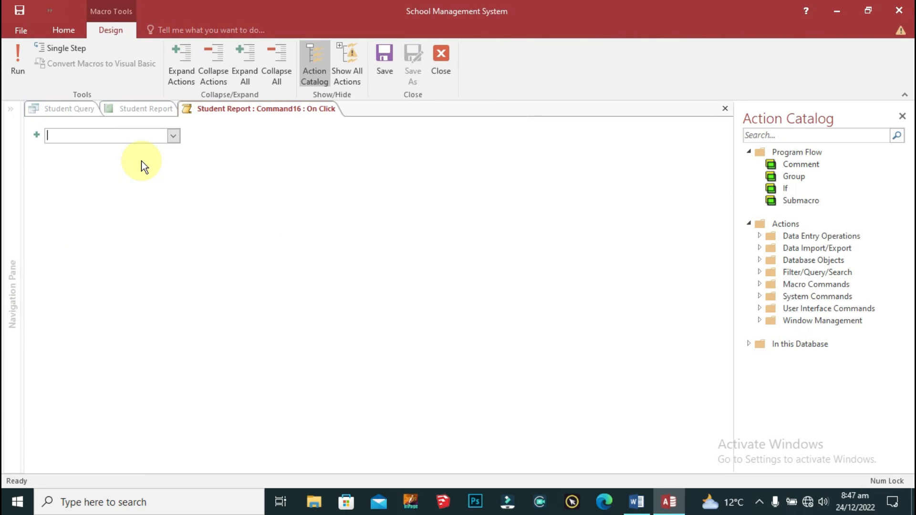
type("PrintObject")
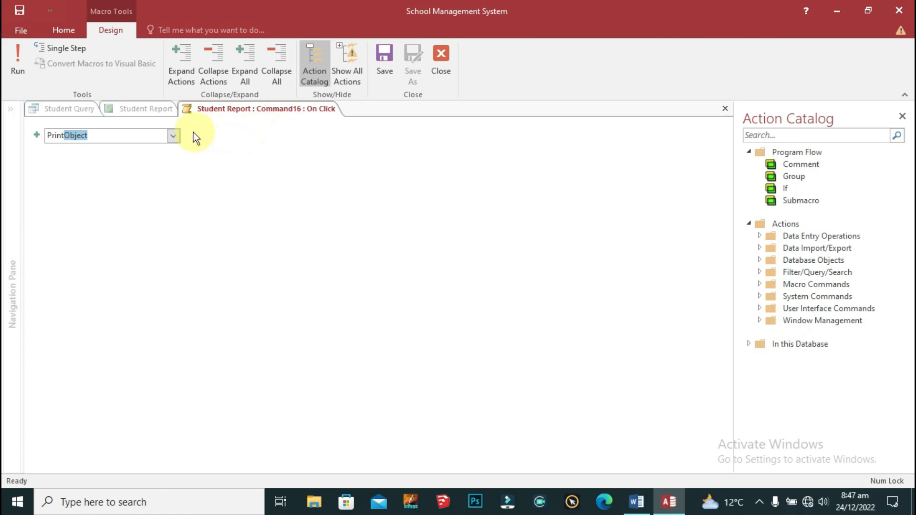
key("Return")
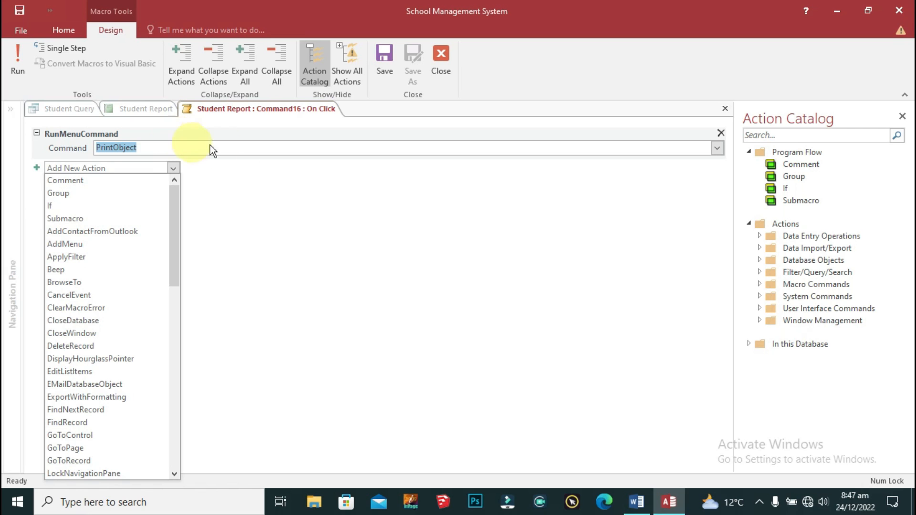
left_click(314, 204)
left_click(386, 67)
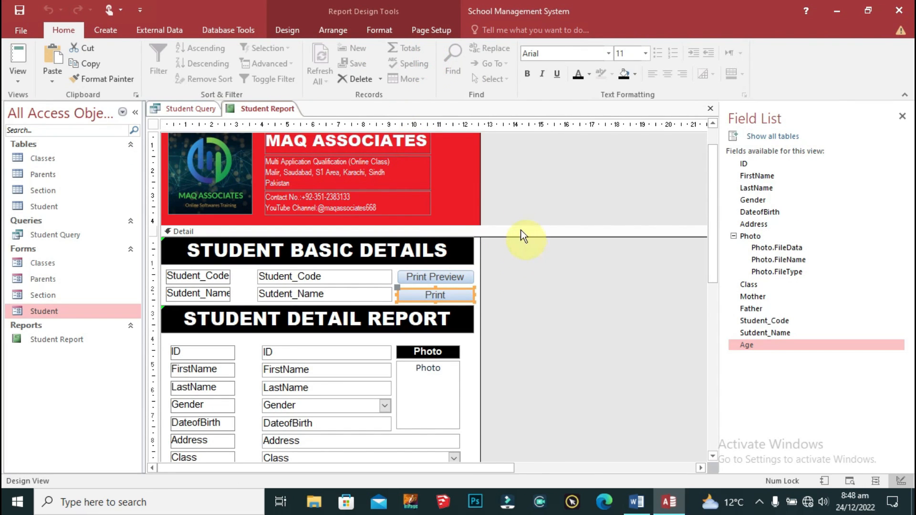
Step: Close the Student Report, then close all remaining objects including Student Query
right_click(246, 111)
left_click(255, 111)
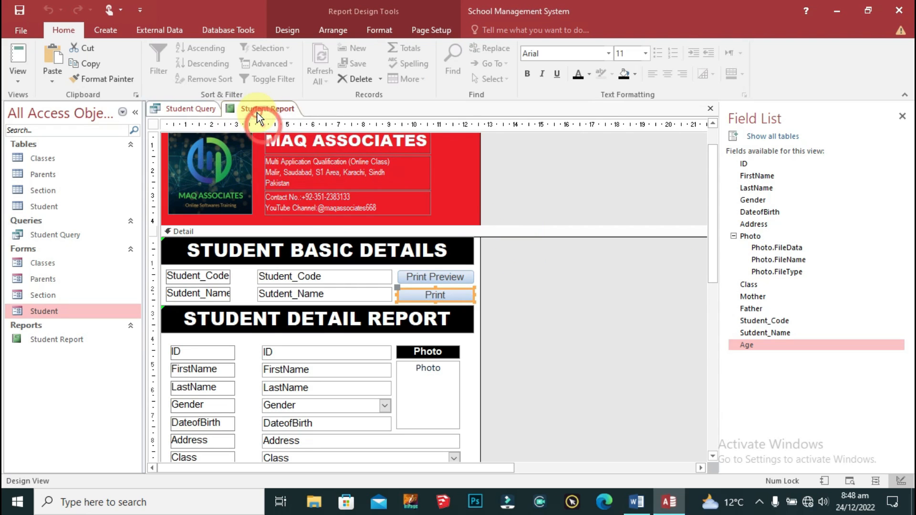
right_click(255, 111)
left_click(284, 136)
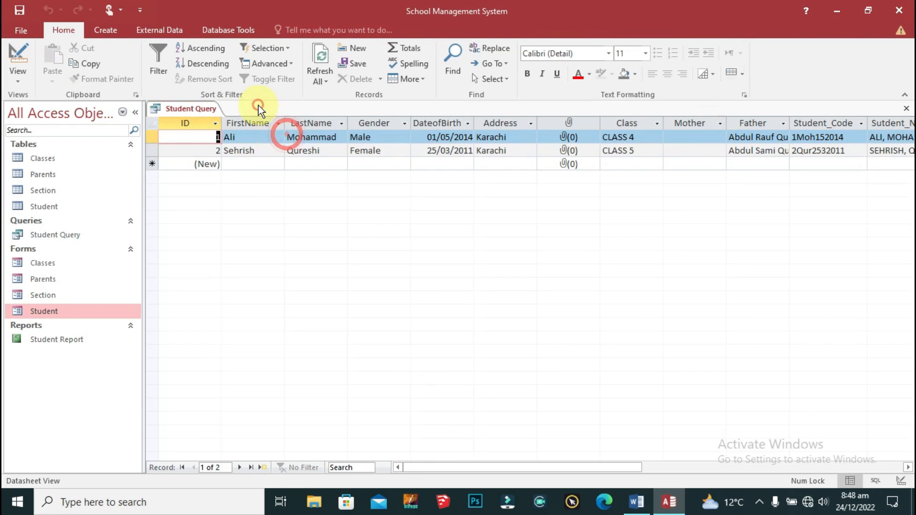
right_click(188, 109)
left_click(249, 151)
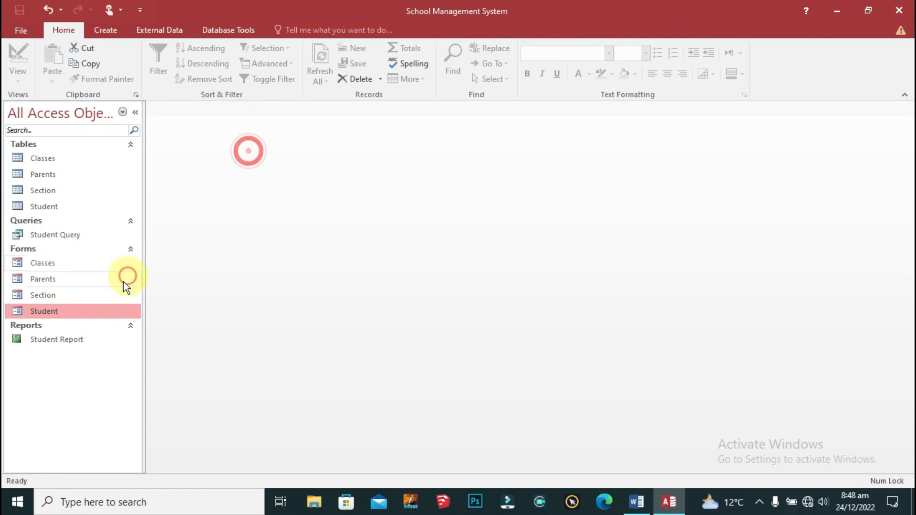
Step: Reopen Student Report, scroll through its records, then switch it to Design View
double_click(41, 340)
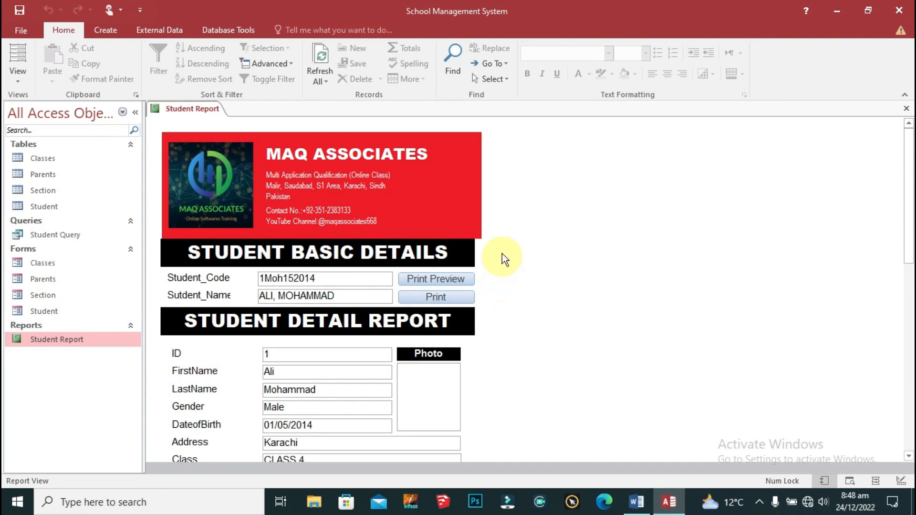
scroll(502, 253, "down", 5)
scroll(474, 378, "up", 5)
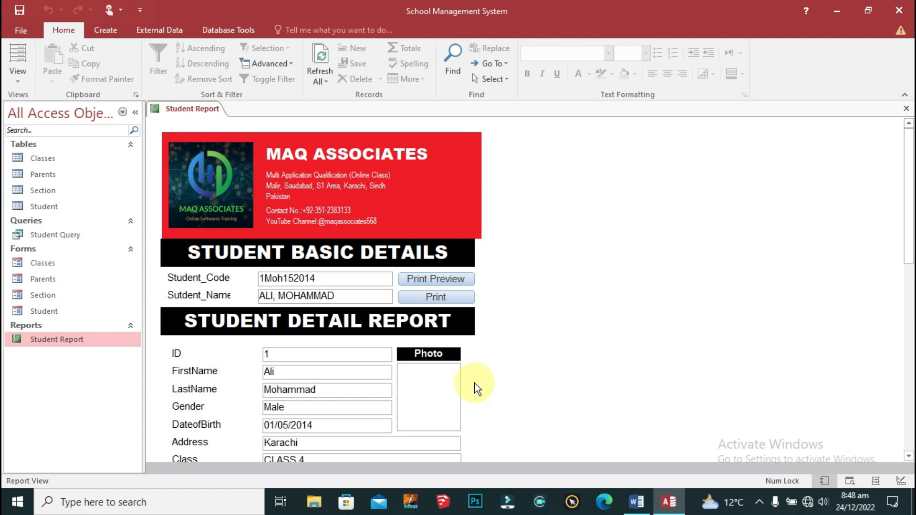
scroll(501, 350, "down", 5)
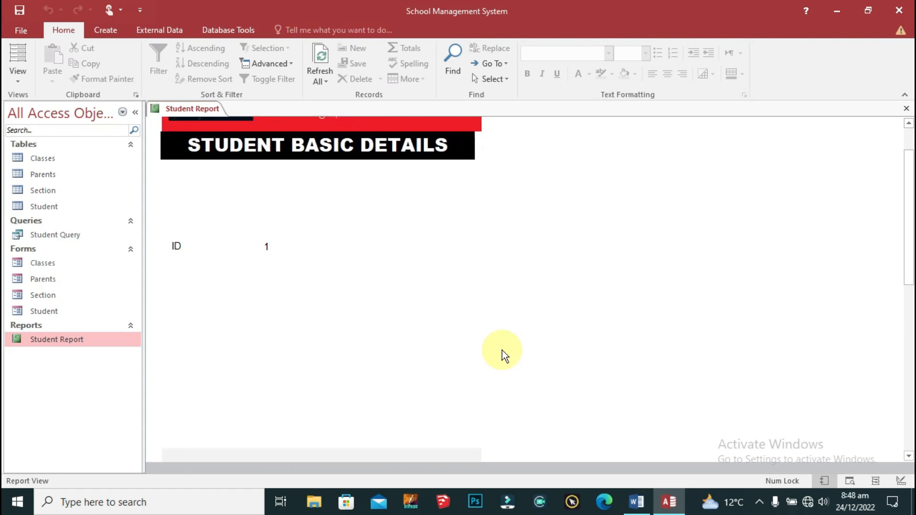
scroll(501, 339, "up", 6)
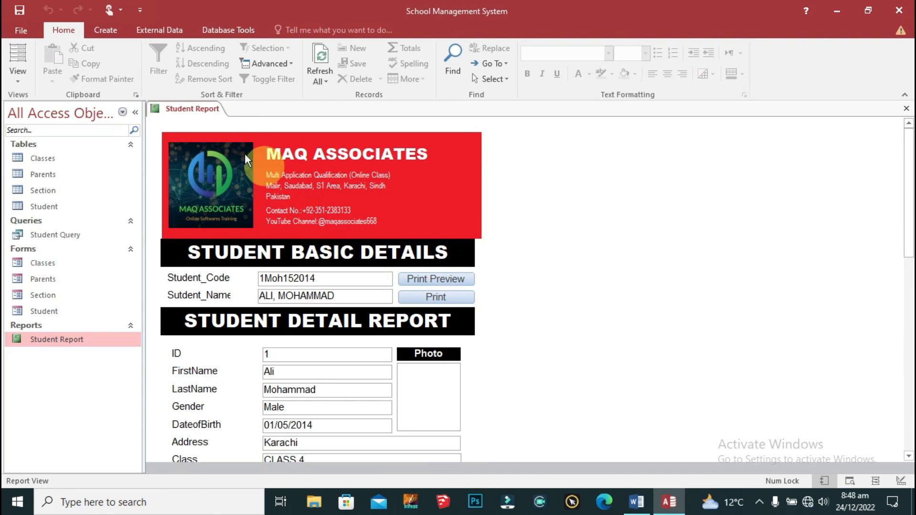
right_click(162, 105)
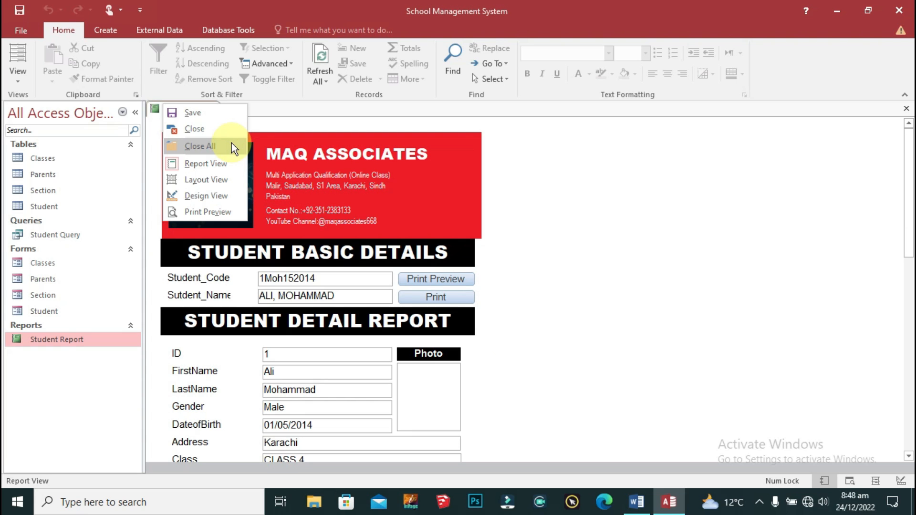
left_click(221, 195)
left_click(466, 275)
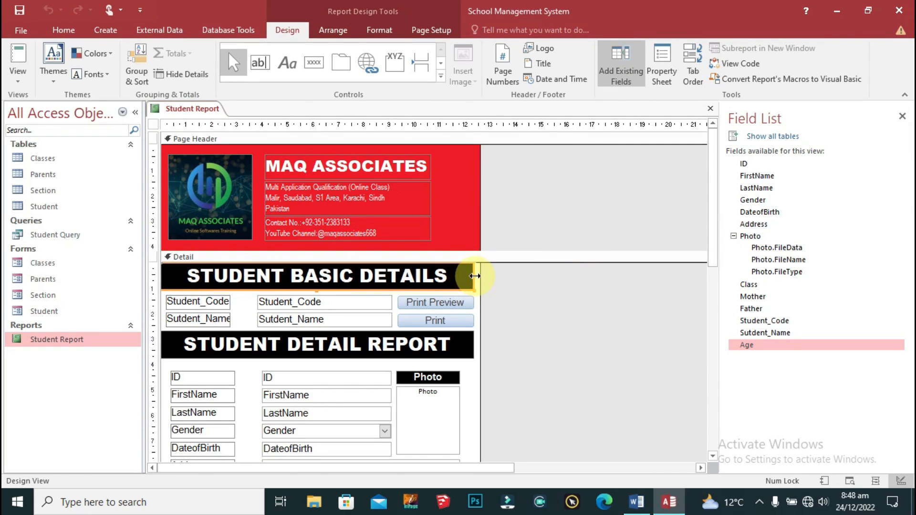
Step: Widen the STUDENT BASIC DETAILS and STUDENT DETAIL REPORT heading bars to the page edge
left_click_drag(474, 276, 484, 276)
left_click(467, 343)
left_click_drag(473, 344, 447, 452)
scroll(559, 327, "down", 4)
scroll(558, 327, "up", 2)
Step: Widen the Address-to-Age boxes and resize the Photo frame to line up with them
left_click_drag(460, 399, 474, 399)
left_click_drag(460, 318, 472, 337)
left_click_drag(395, 318, 401, 315)
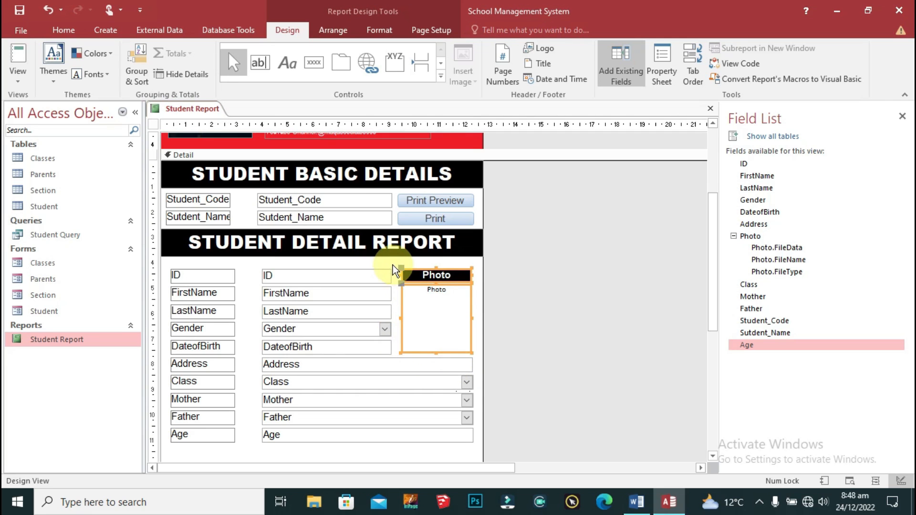
scroll(527, 321, "down", 2)
left_click_drag(395, 206, 383, 293)
left_click_drag(398, 261, 396, 261)
scroll(527, 290, "up", 6)
right_click(472, 276)
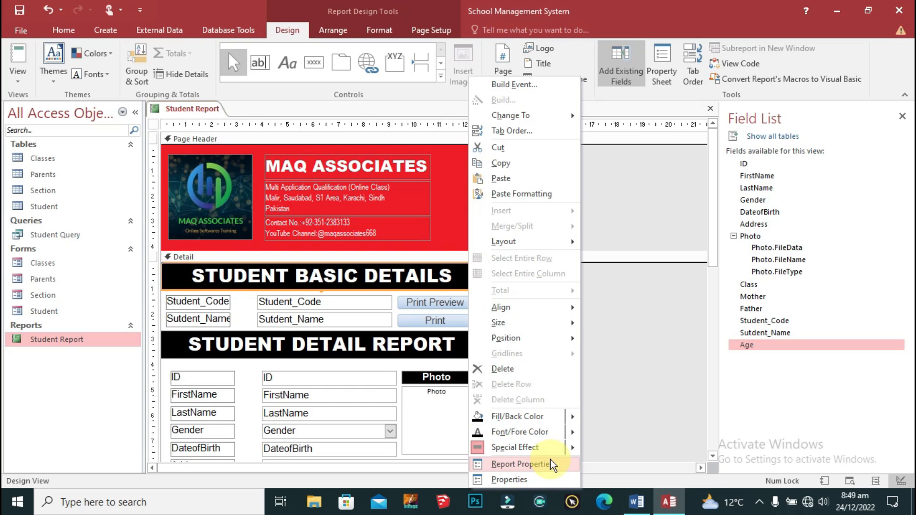
Step: Save the report and show it in Report View
right_click(225, 112)
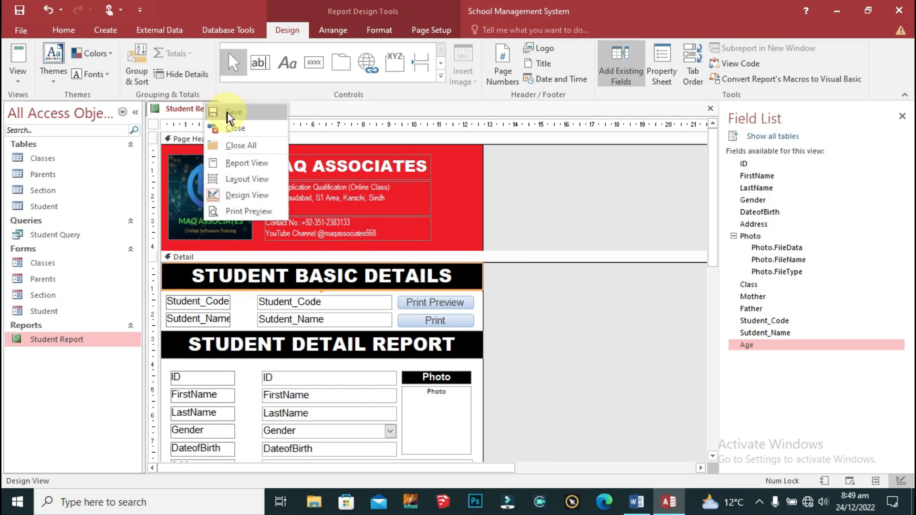
left_click(227, 113)
right_click(194, 110)
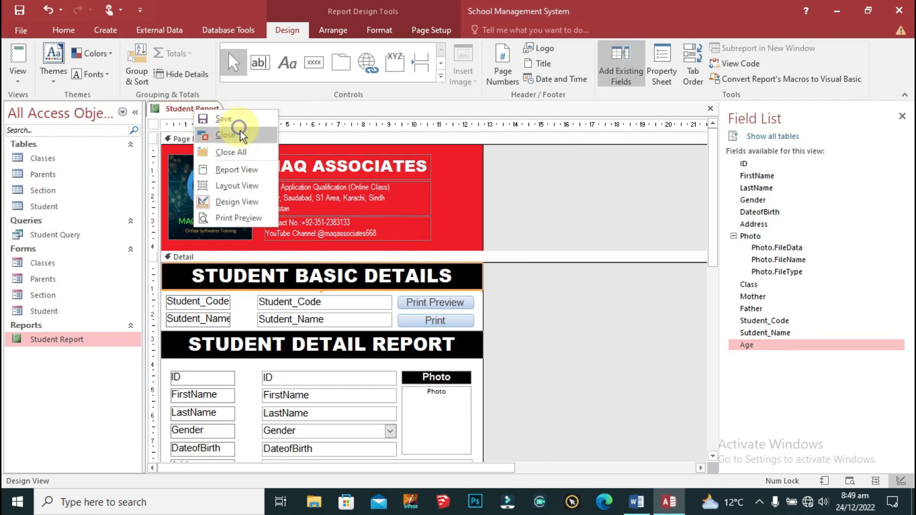
left_click(248, 173)
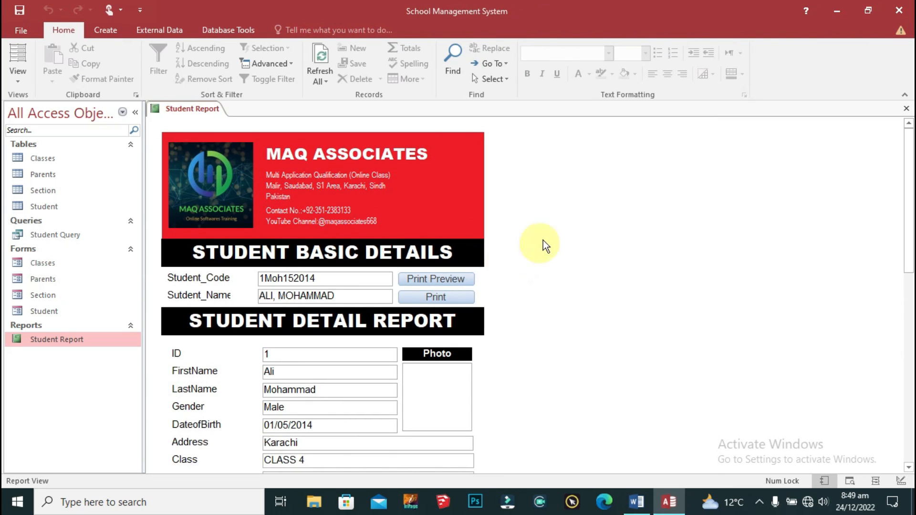
scroll(543, 268, "down", 2)
scroll(483, 453, "down", 6)
scroll(483, 456, "up", 8)
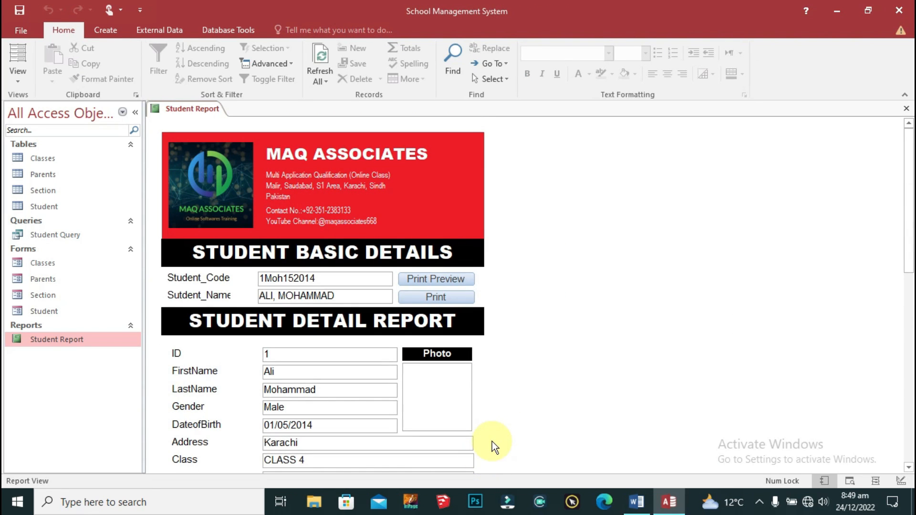
left_click(435, 277)
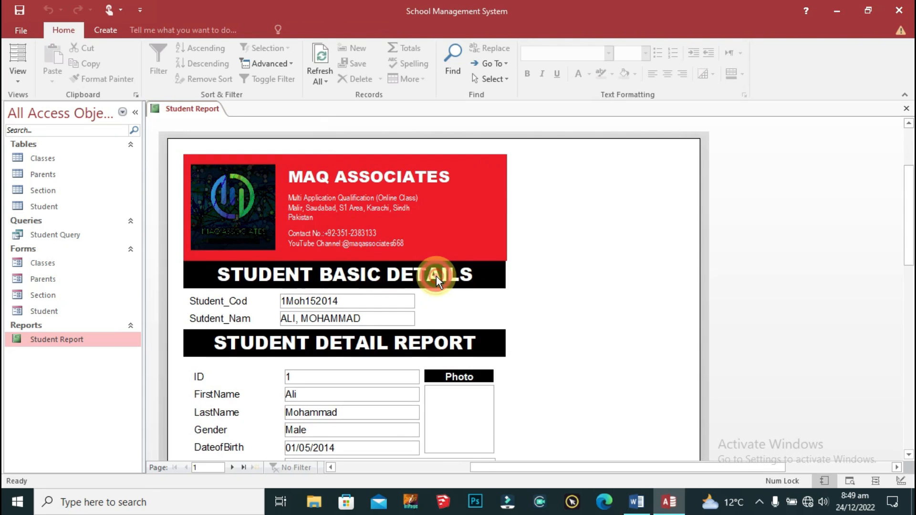
scroll(548, 264, "down", 5)
scroll(535, 332, "up", 6)
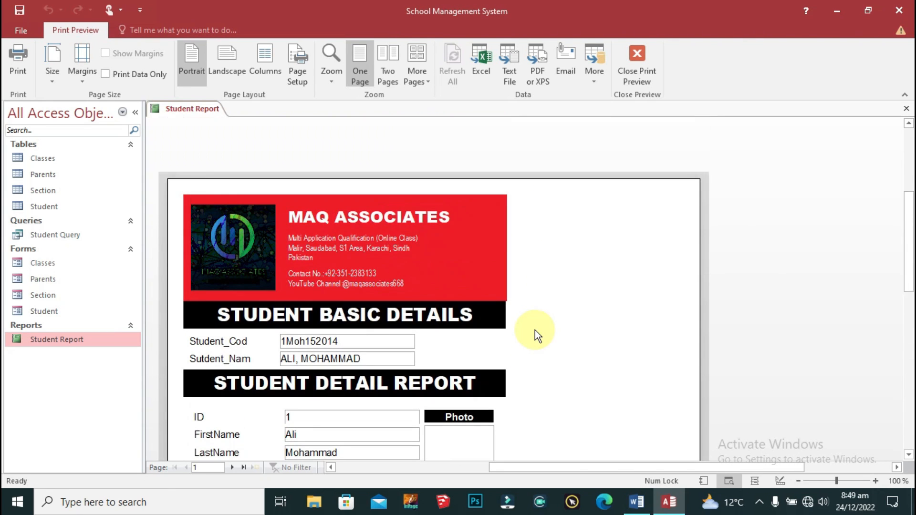
left_click(638, 56)
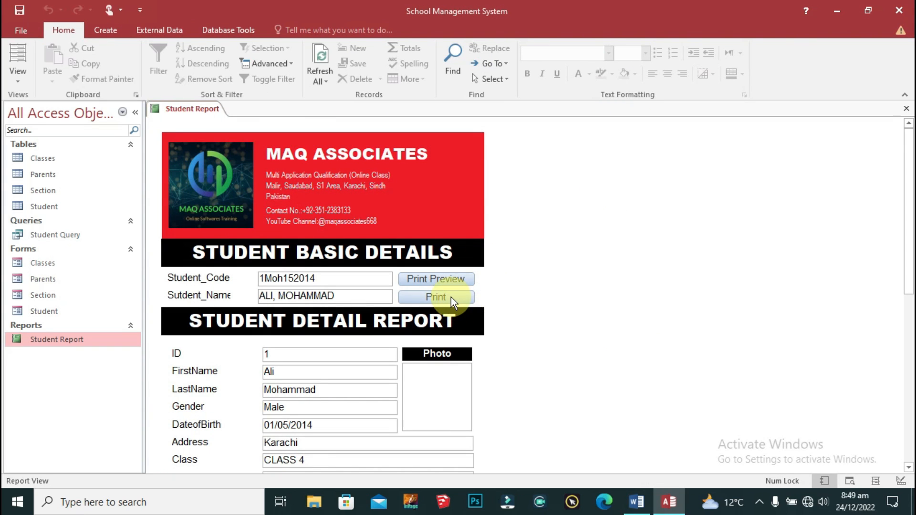
left_click(450, 296)
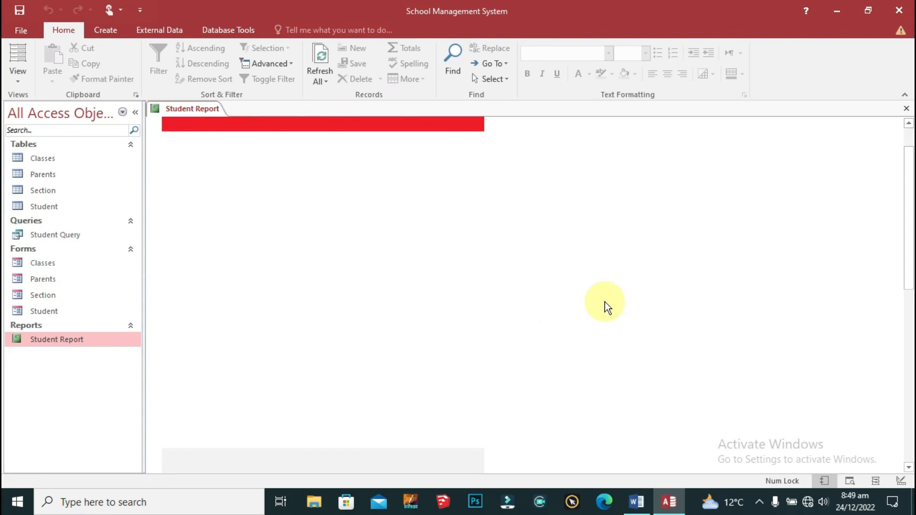
left_click(429, 209)
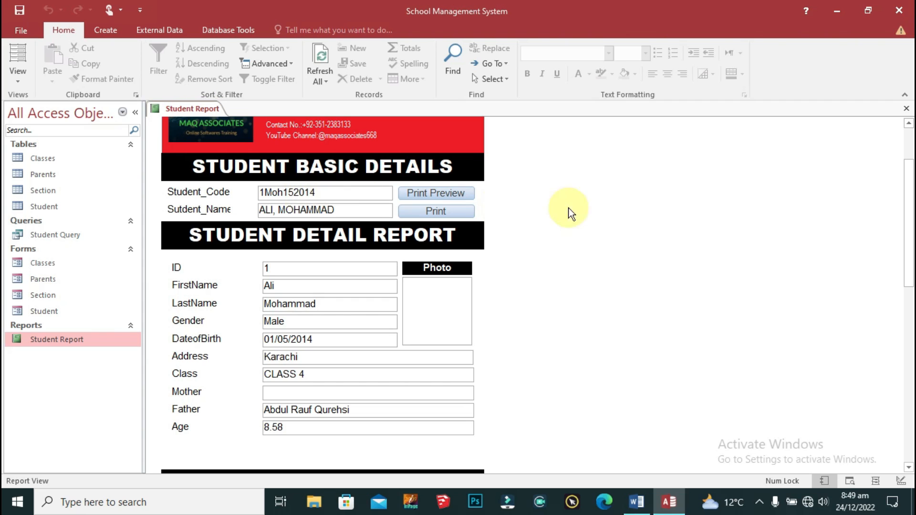
scroll(505, 274, "up", 3)
left_click(619, 215)
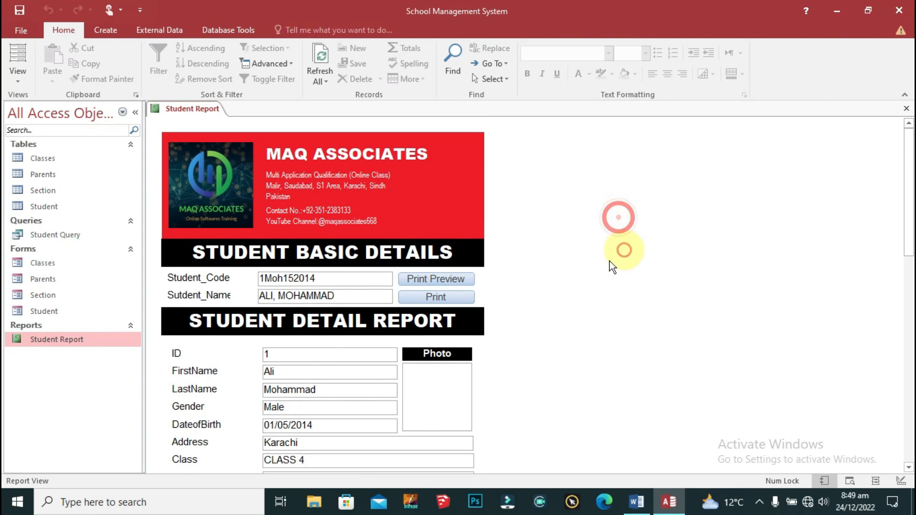
left_click(64, 335)
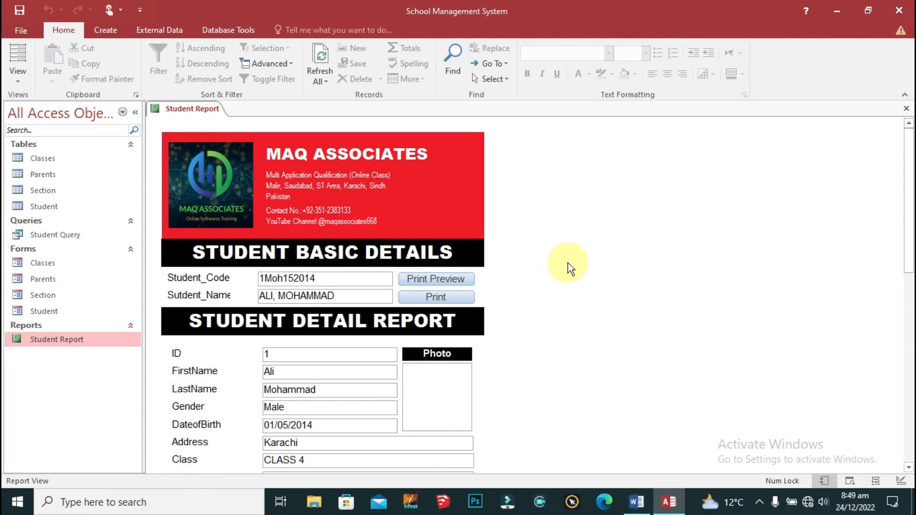
Step: Try the Print Preview button and close the preview, then cancel the Print dialog
left_click(436, 279)
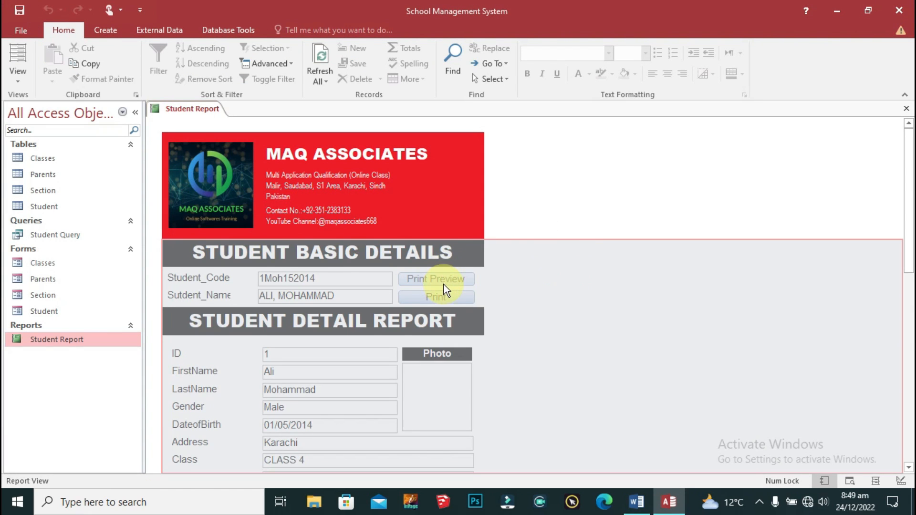
left_click(628, 60)
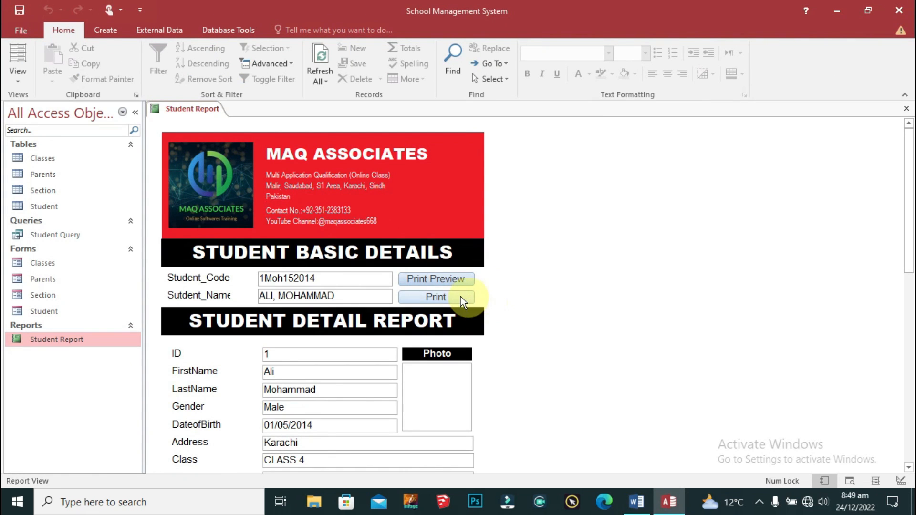
left_click(458, 296)
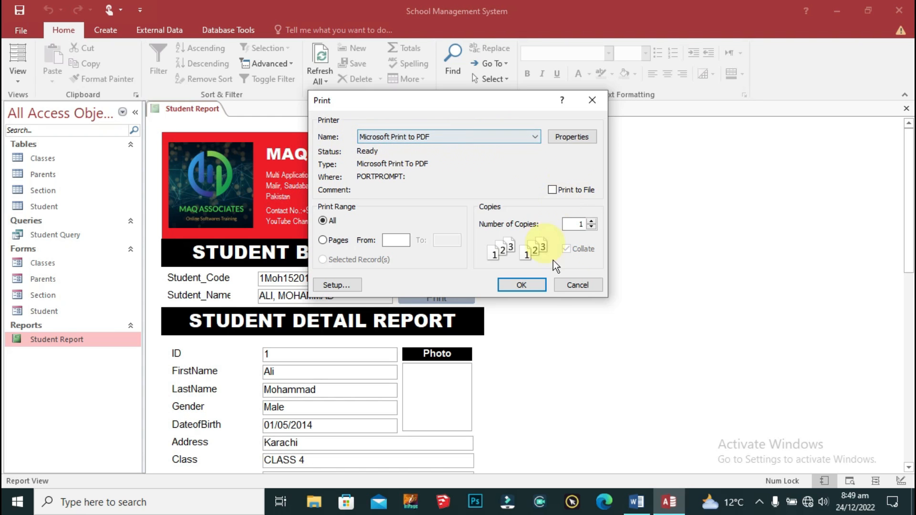
left_click(586, 282)
Step: Save and close the Student Report
right_click(175, 108)
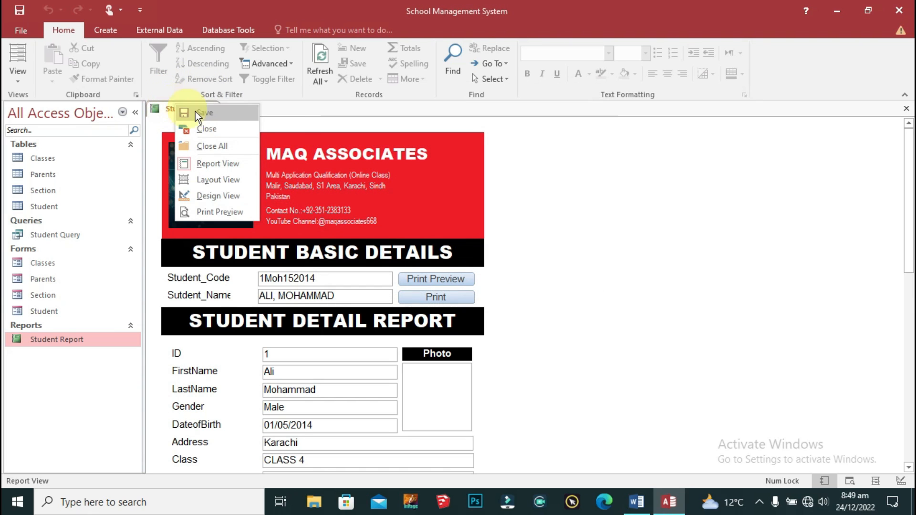
left_click(209, 113)
right_click(204, 108)
left_click(266, 129)
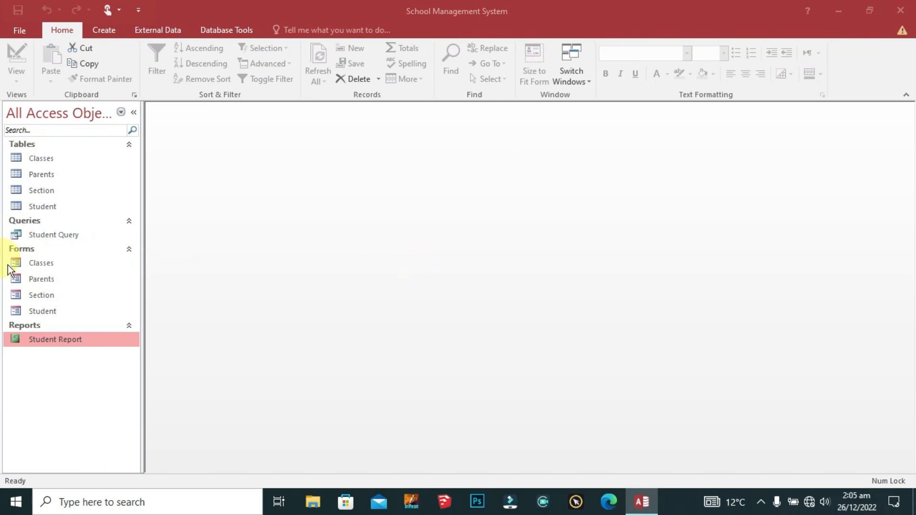
Step: Open Classes from the Forms list, view it maximized then restored, and switch to Design View
left_click(42, 265)
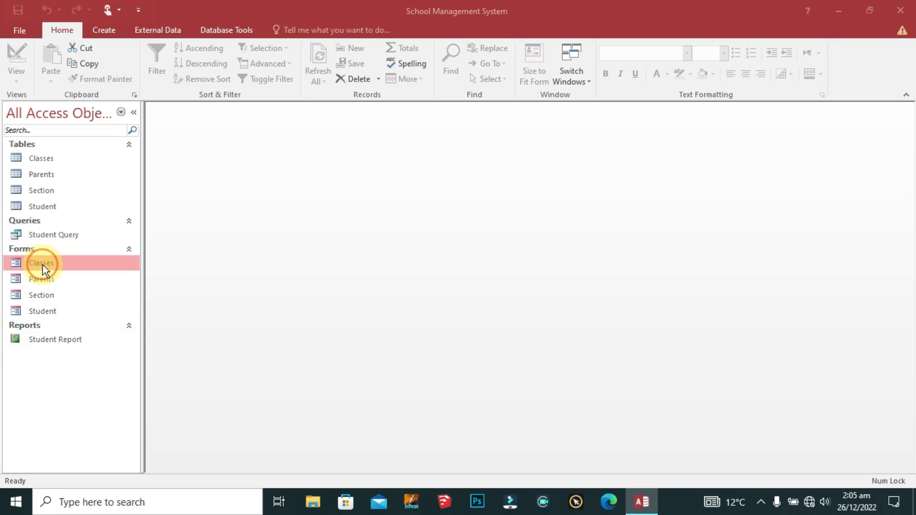
double_click(42, 265)
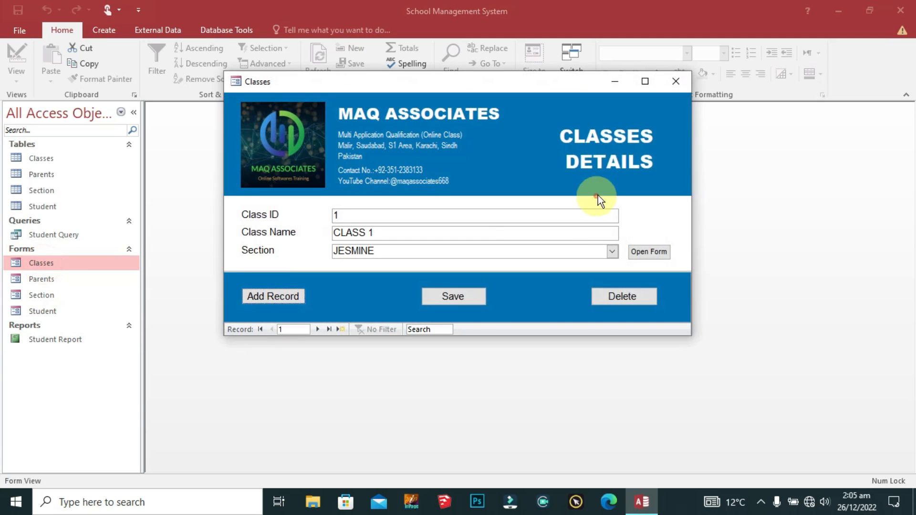
left_click(645, 82)
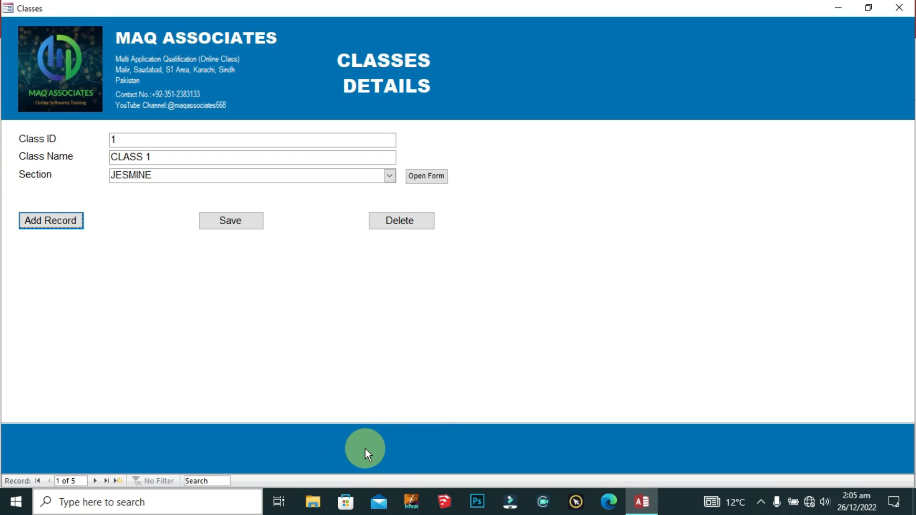
left_click(879, 7)
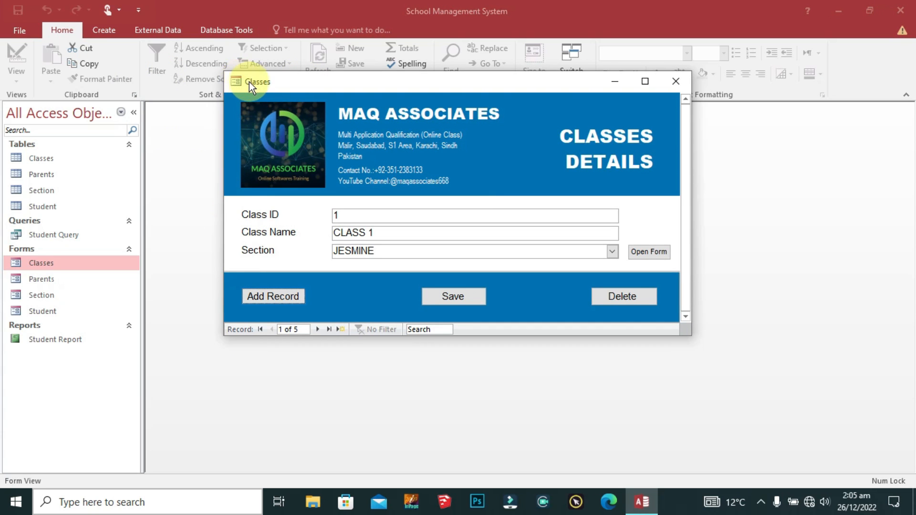
left_click(241, 80)
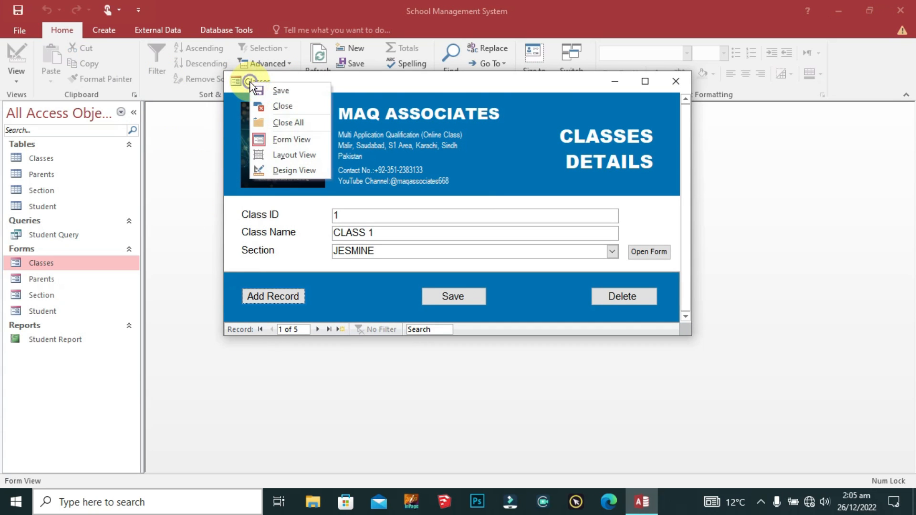
left_click(287, 171)
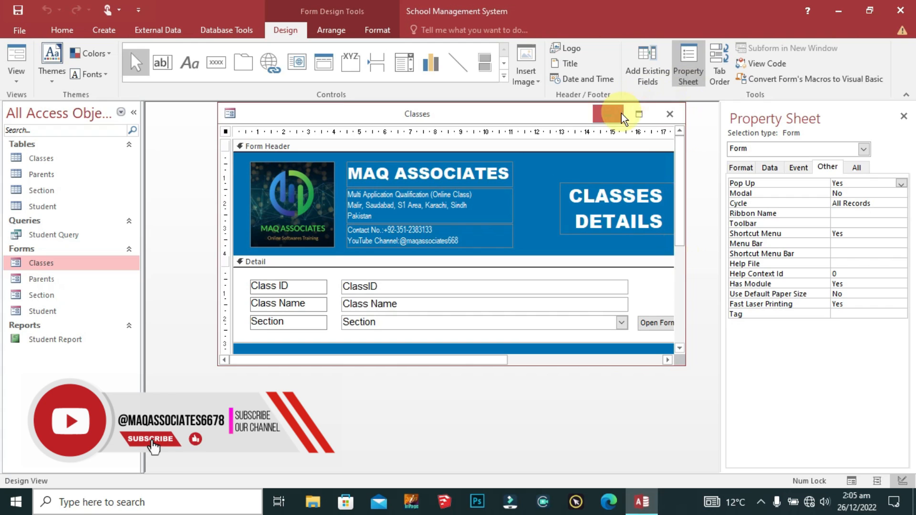
Step: Maximize the Classes design and set the blue button band's anchoring to Stretch Across Top
left_click(638, 113)
right_click(468, 362)
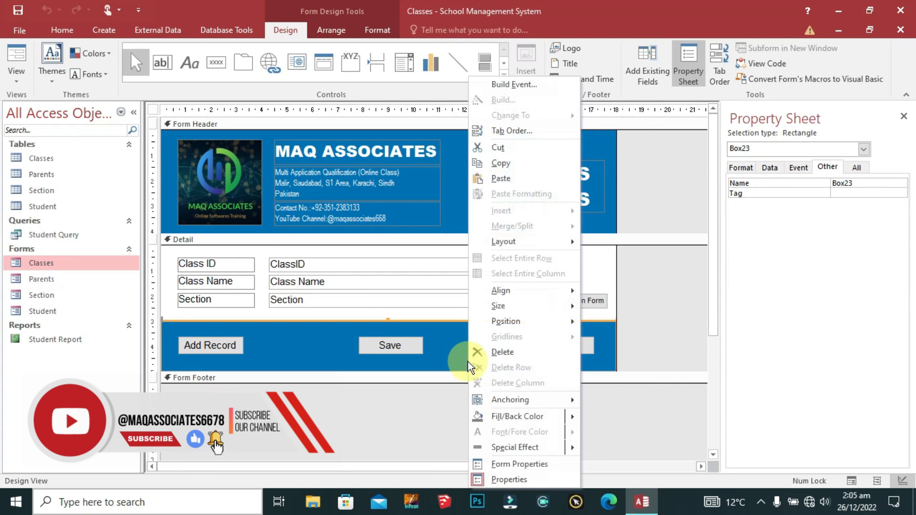
mouse_move(539, 403)
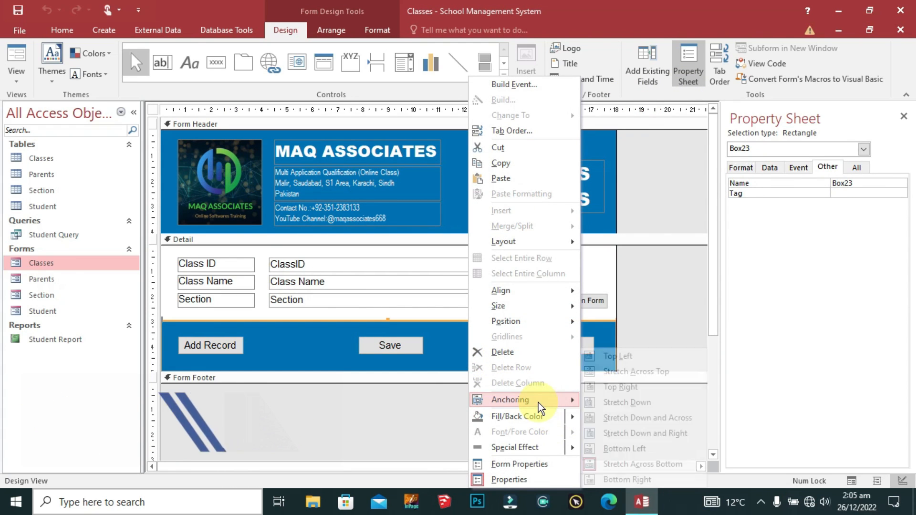
left_click(650, 377)
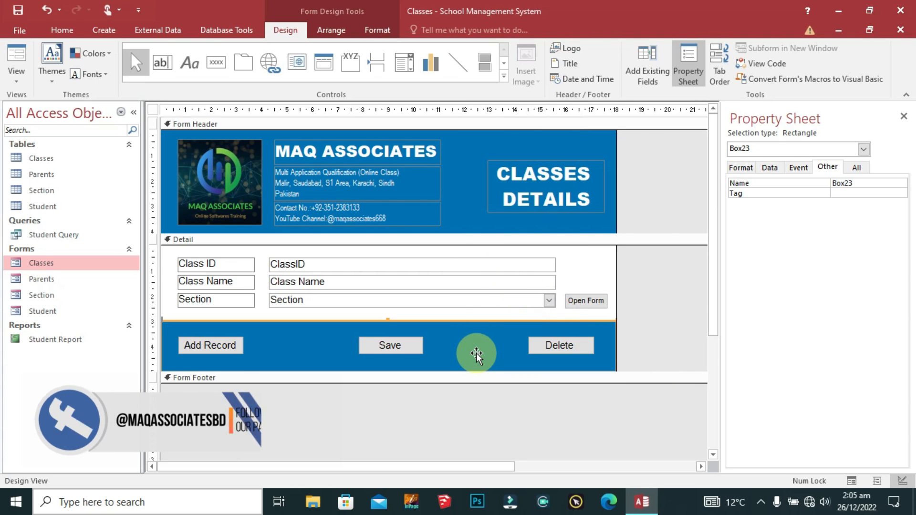
Step: Check the Classes form in Form View, maximized then restored, and close it
right_click(155, 115)
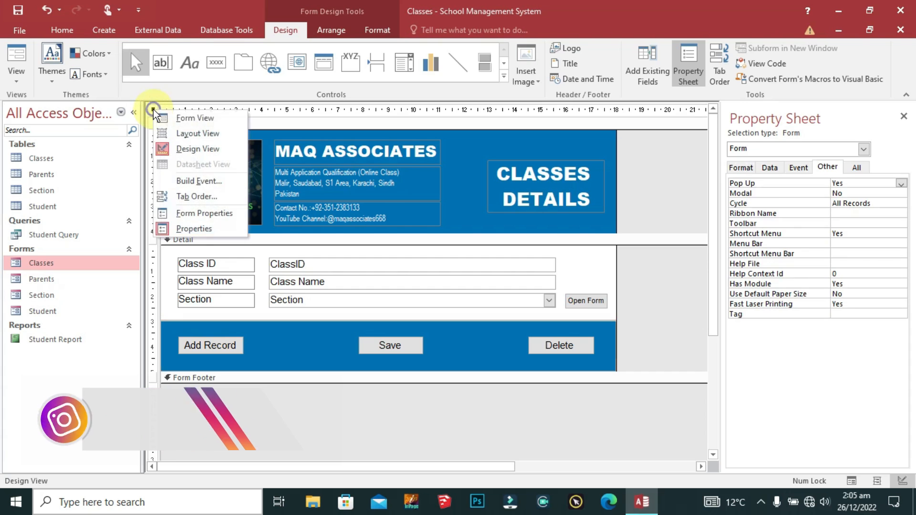
left_click(179, 117)
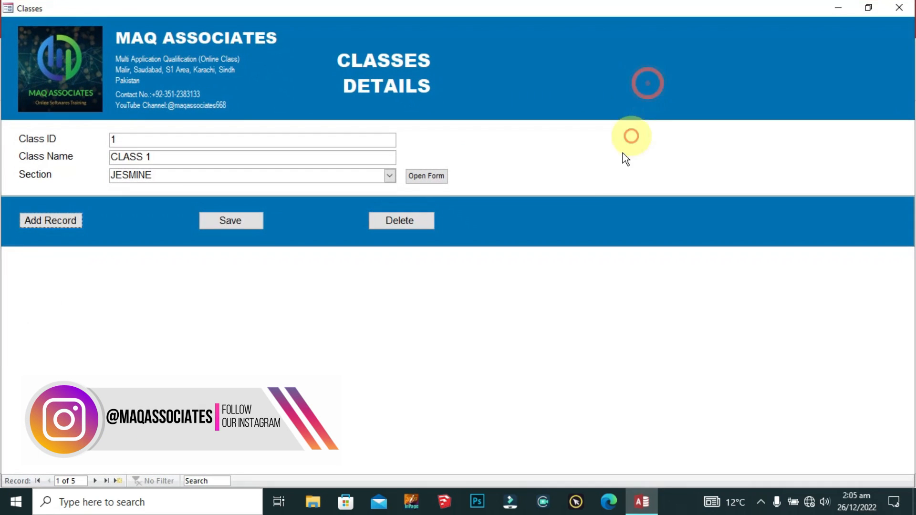
left_click(645, 82)
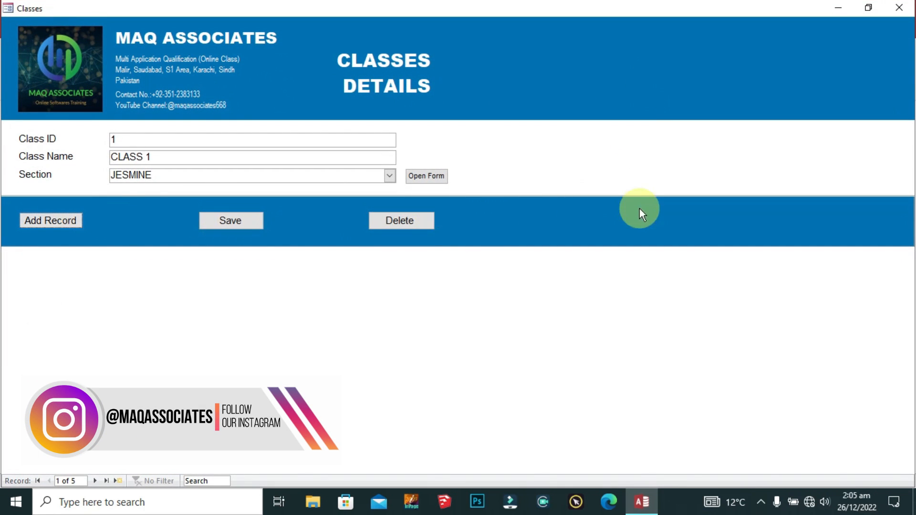
left_click(868, 8)
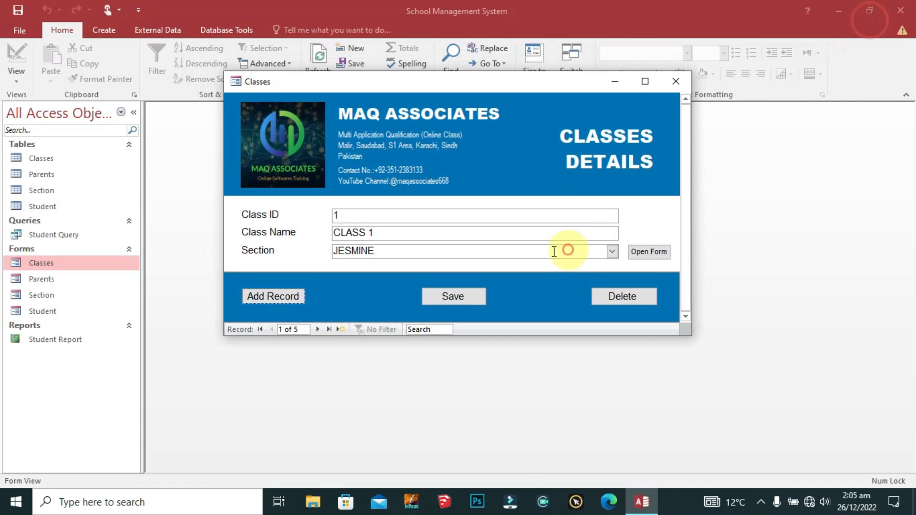
left_click(669, 86)
left_click(21, 282)
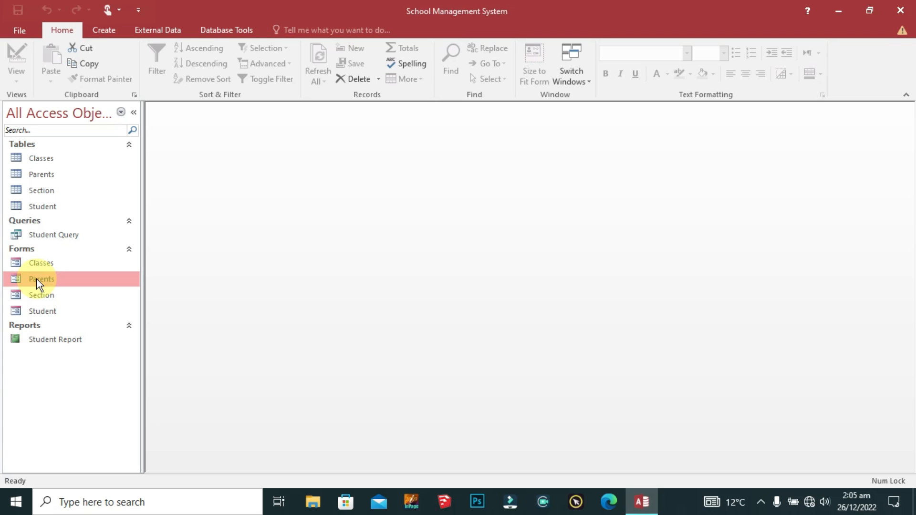
Step: Open Parents in Design View and anchor footer band Box23 to Stretch Across Top
double_click(36, 279)
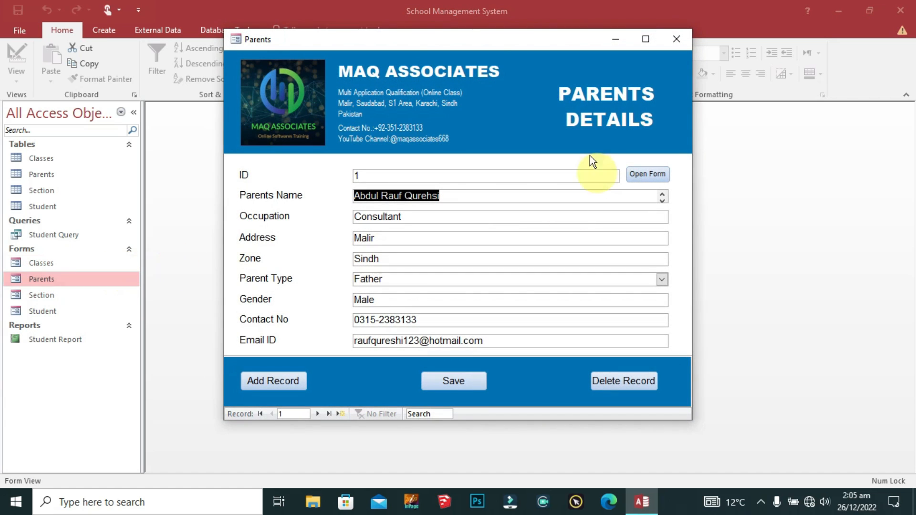
left_click(237, 40)
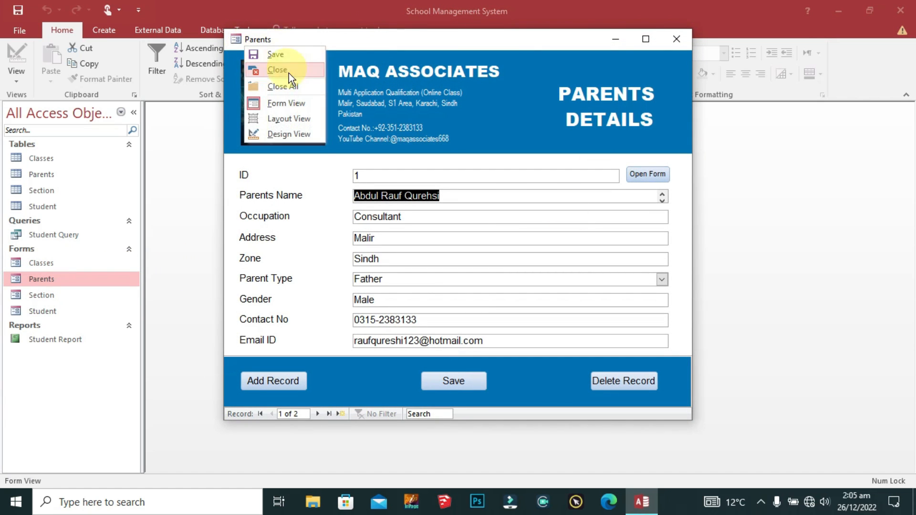
left_click(286, 131)
left_click(651, 114)
scroll(581, 318, "down", 3)
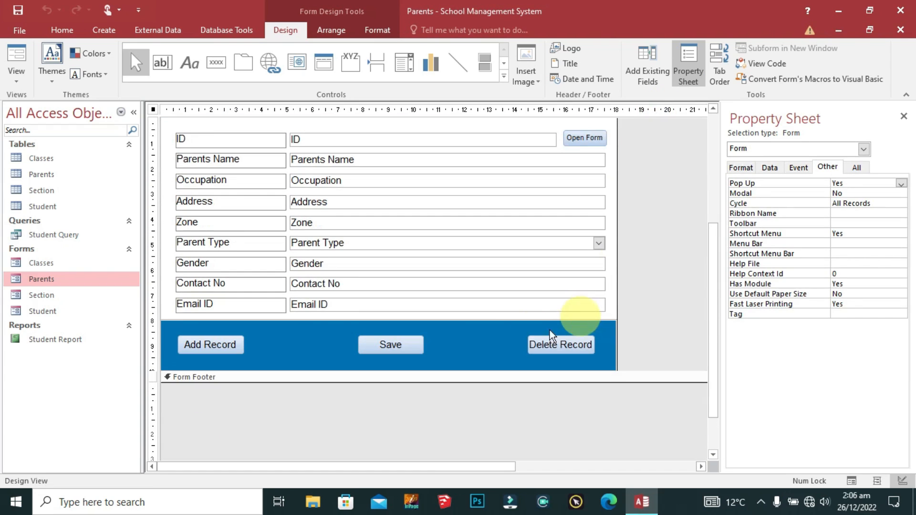
right_click(477, 329)
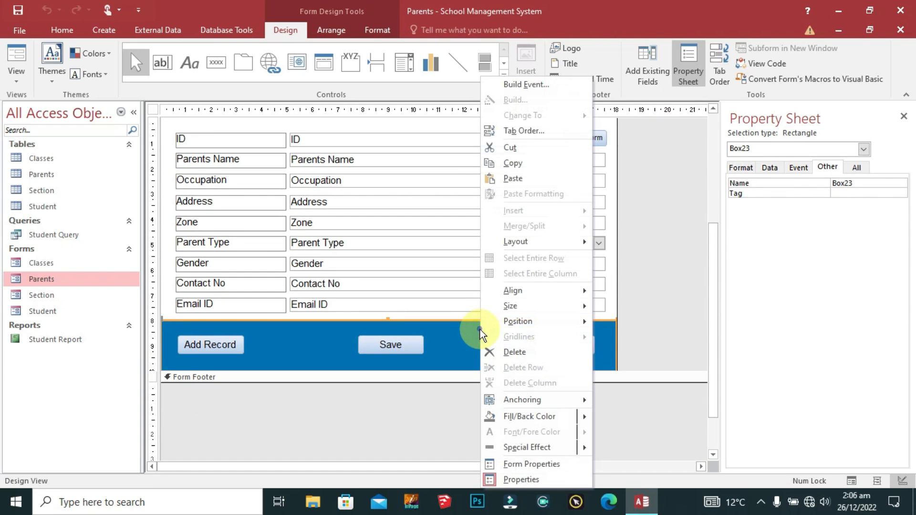
left_click(549, 400)
left_click(662, 377)
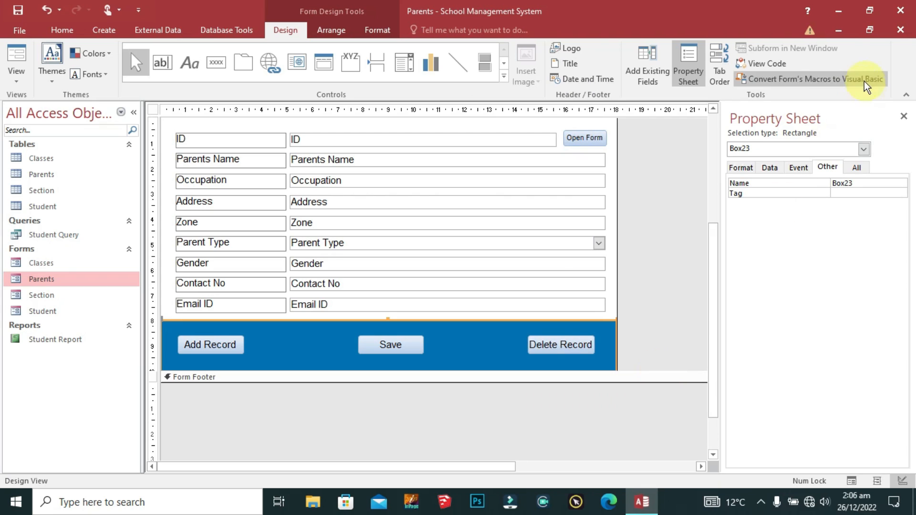
scroll(394, 306, "up", 5)
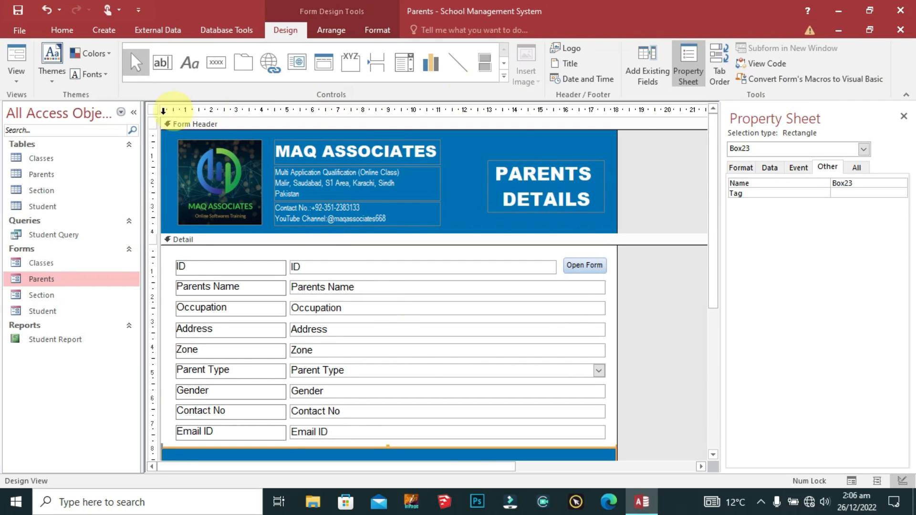
Step: Check the Parents form maximized in Form View, then close it
right_click(152, 112)
left_click(193, 117)
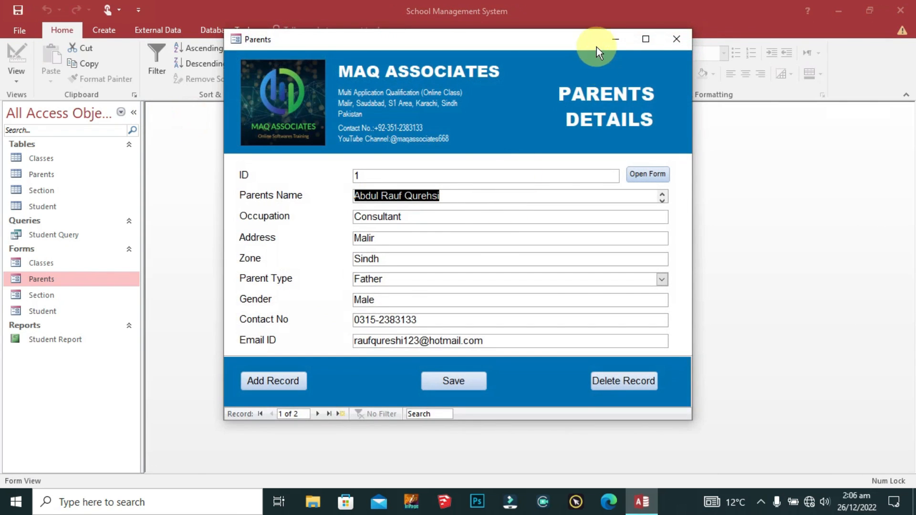
left_click(649, 38)
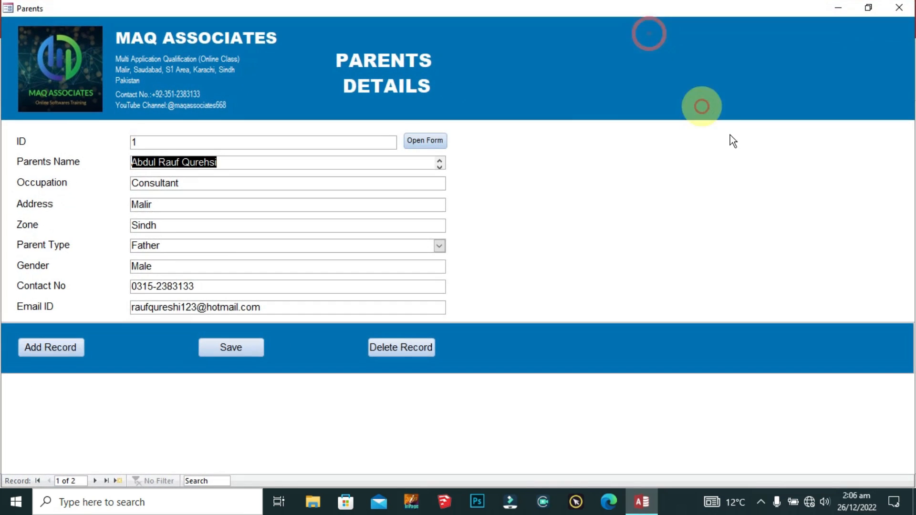
left_click(903, 10)
left_click(27, 295)
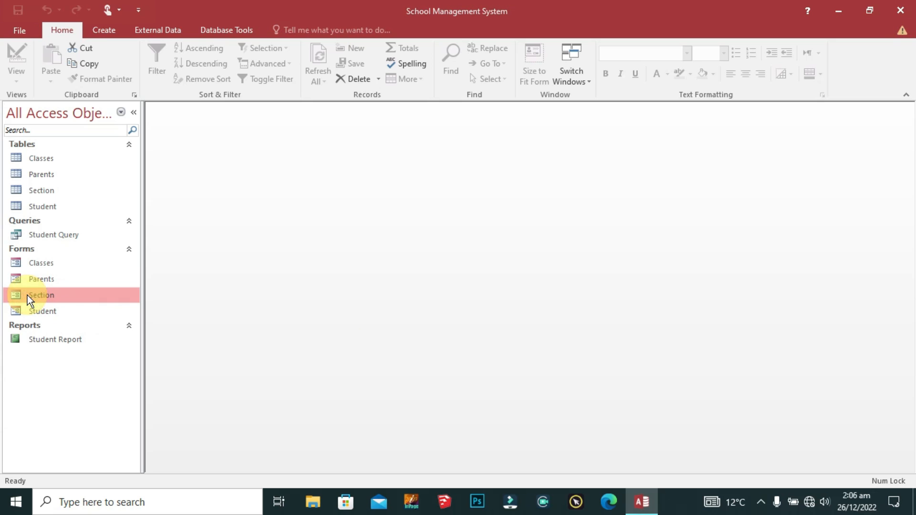
right_click(27, 296)
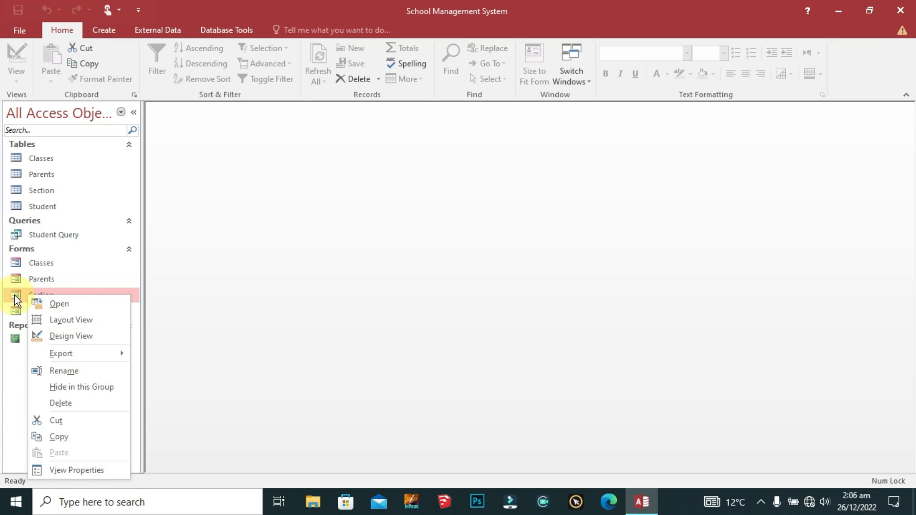
Step: Open Section in Design View, maximize it, and anchor the blue band to Stretch Across Top
right_click(14, 295)
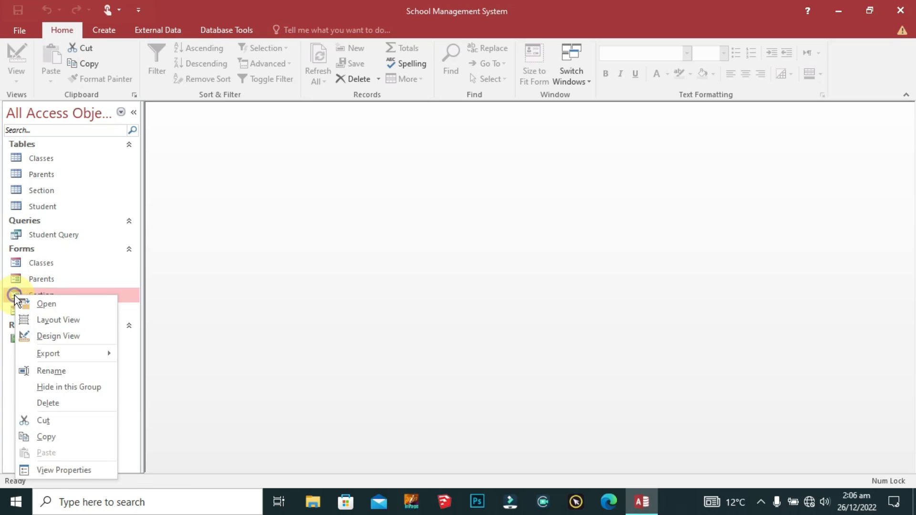
left_click(70, 336)
double_click(566, 158)
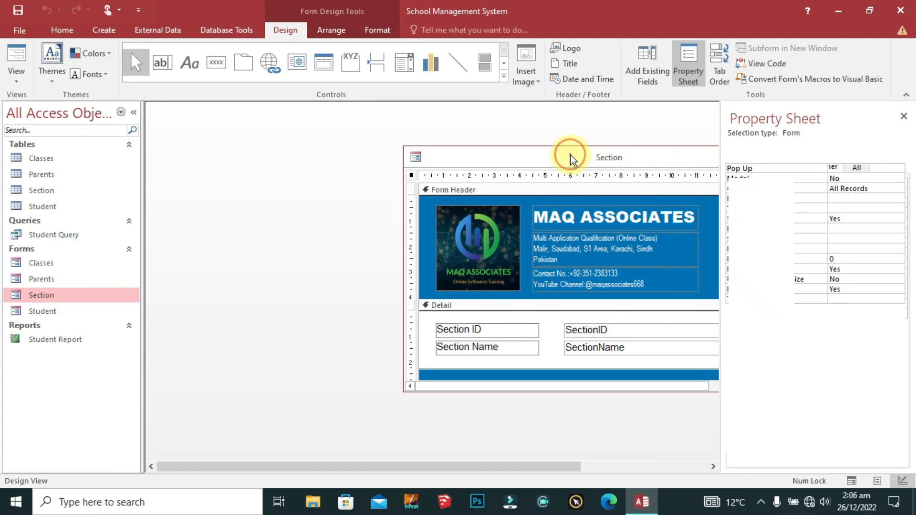
right_click(465, 327)
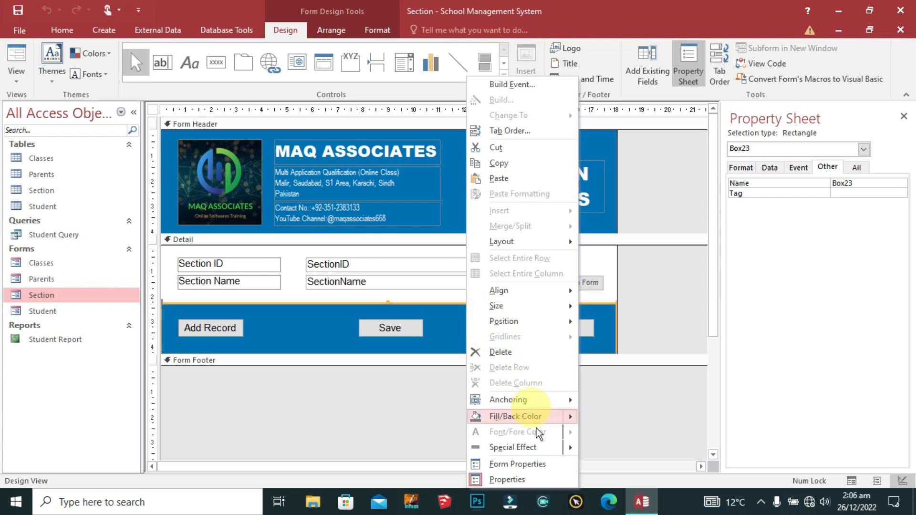
mouse_move(525, 403)
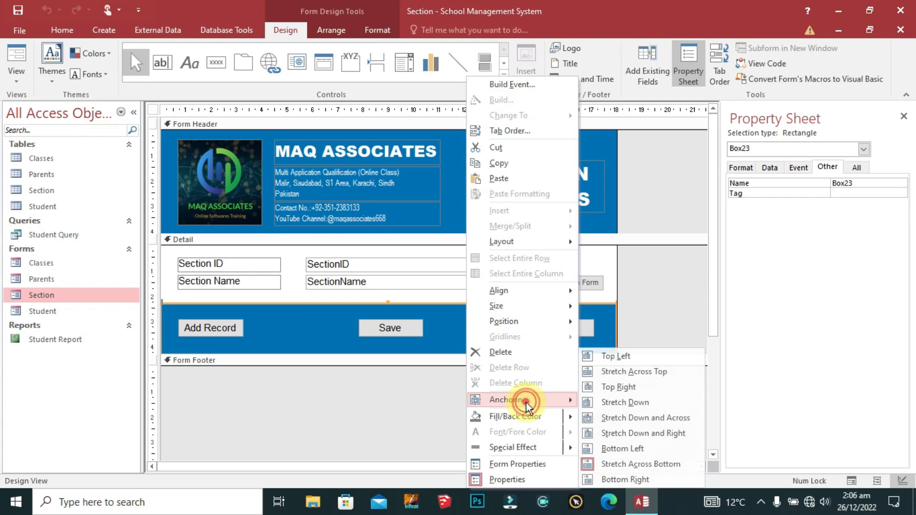
left_click(653, 374)
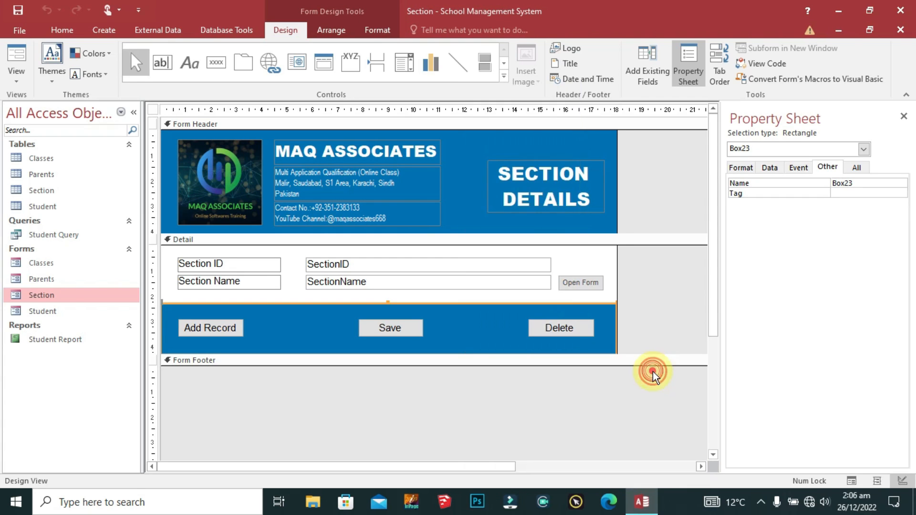
Step: Run the Section form maximized in Form View, then close it
right_click(154, 109)
left_click(221, 116)
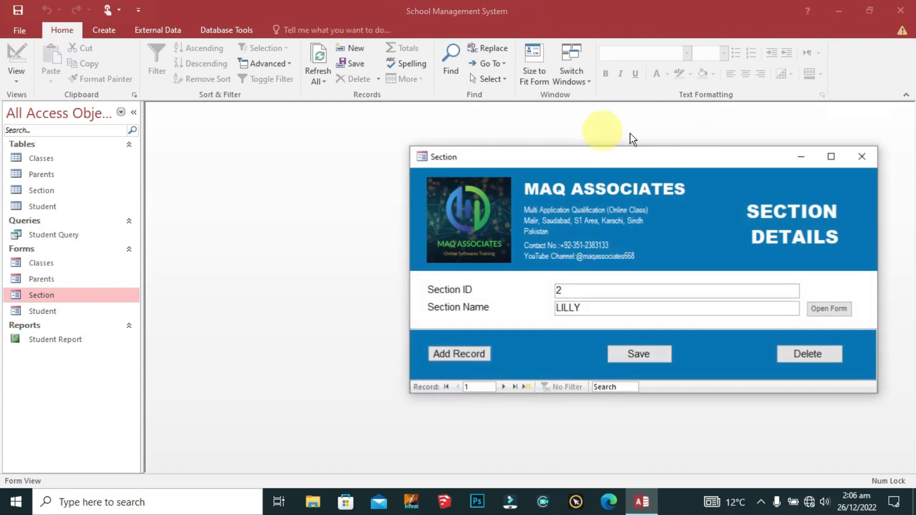
left_click(832, 156)
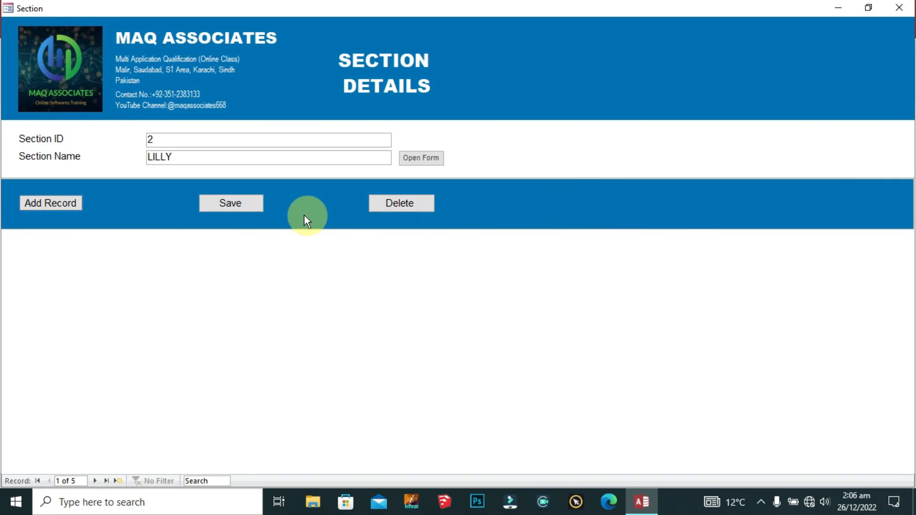
left_click(899, 7)
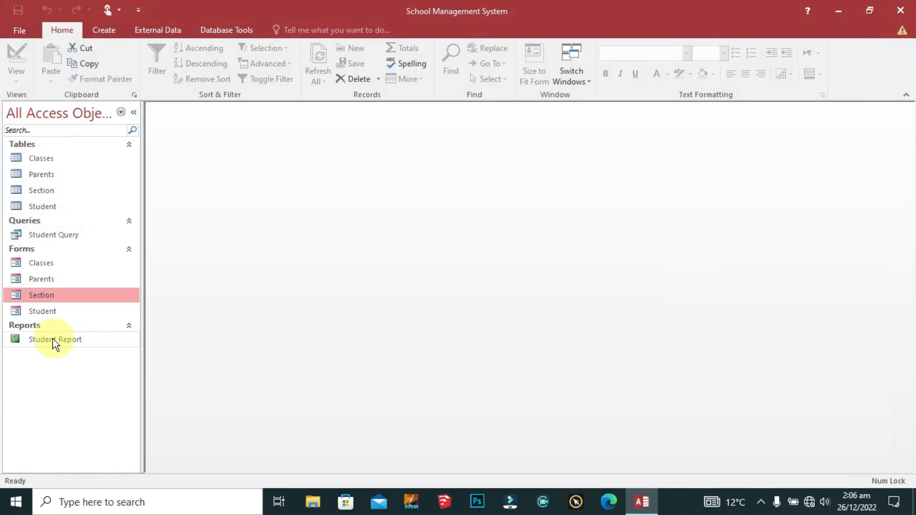
Step: Open the Student form and view it maximized, then restored
double_click(32, 310)
left_click(661, 29)
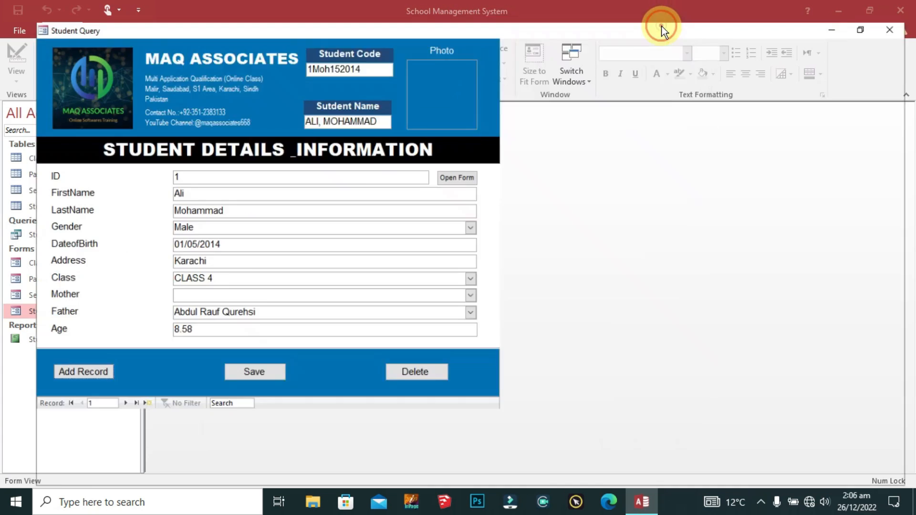
left_click(867, 7)
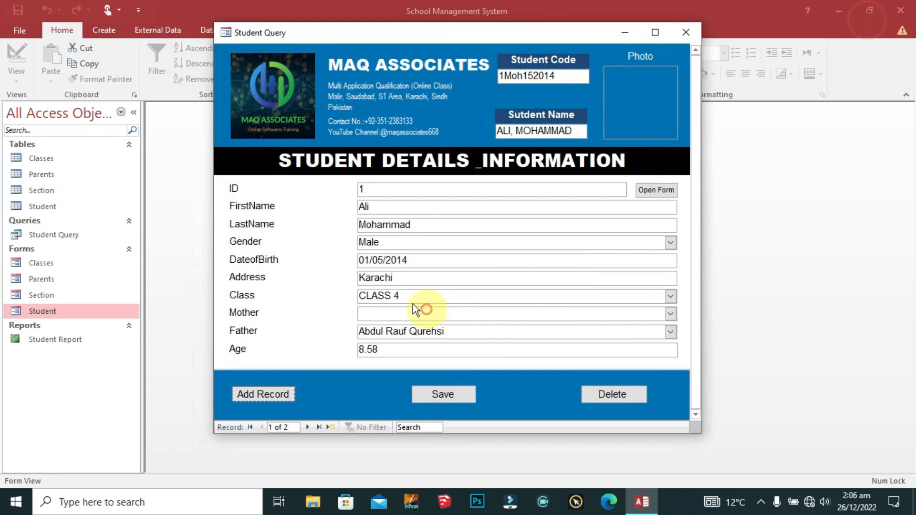
Step: Open Student in Design View and anchor its blue button band to Stretch Across Top
right_click(62, 315)
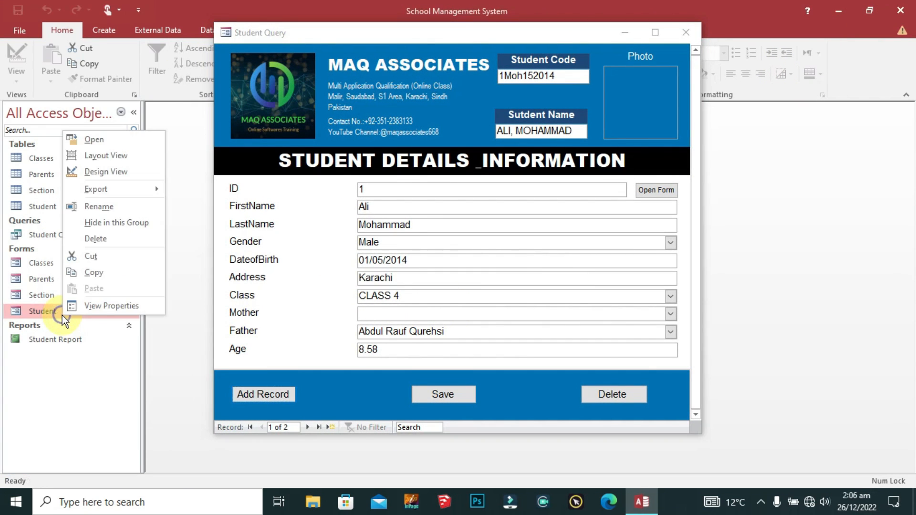
left_click(122, 174)
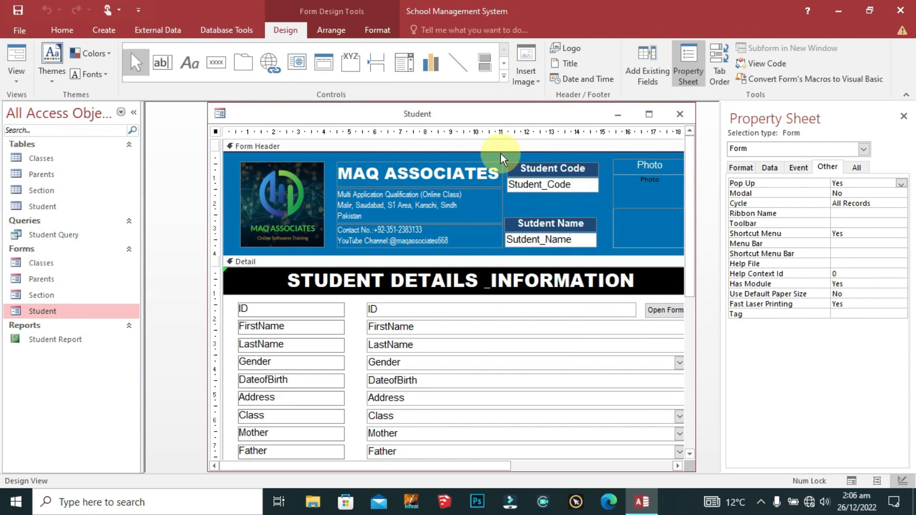
left_click(647, 116)
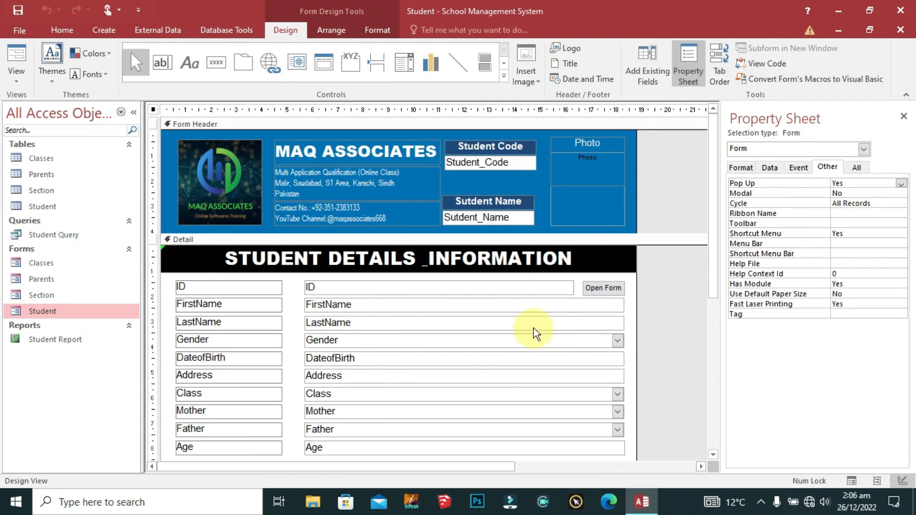
scroll(533, 332, "down", 3)
right_click(614, 311)
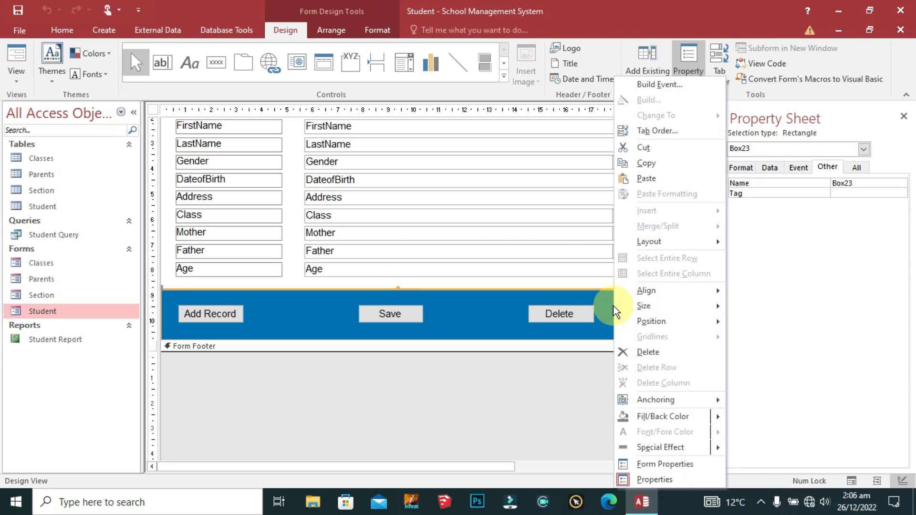
mouse_move(670, 399)
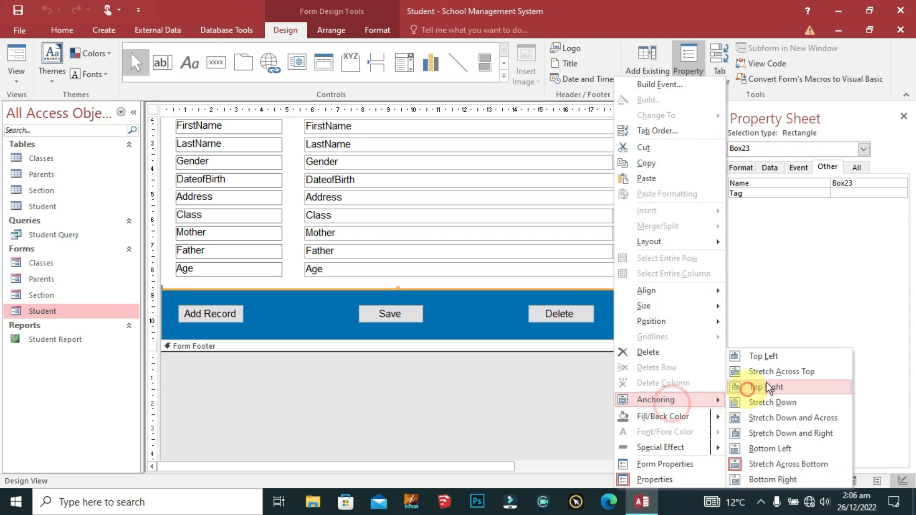
left_click(772, 372)
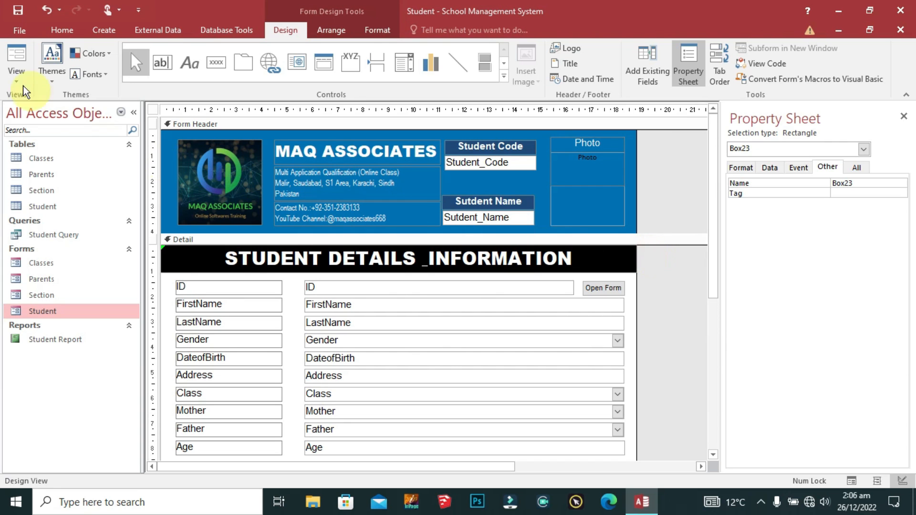
Step: Check the Student form maximized in Form View, then close it
right_click(153, 111)
left_click(180, 119)
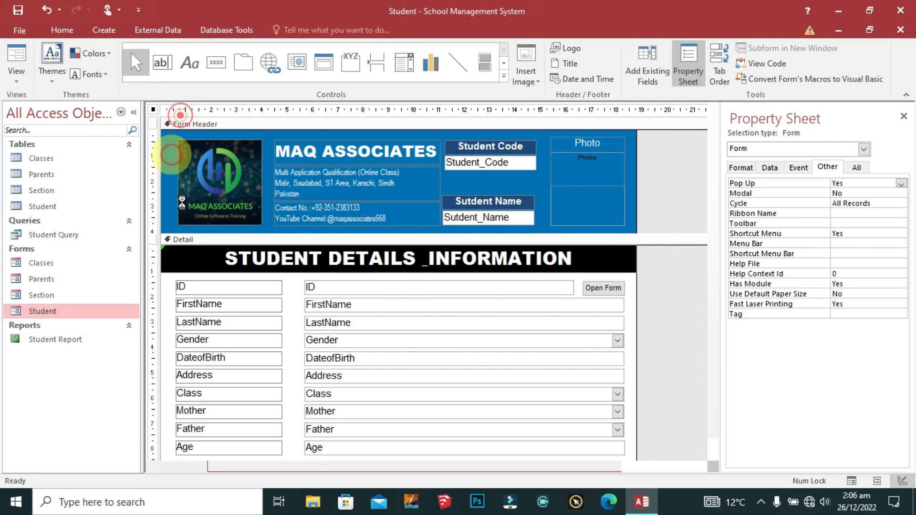
left_click(656, 32)
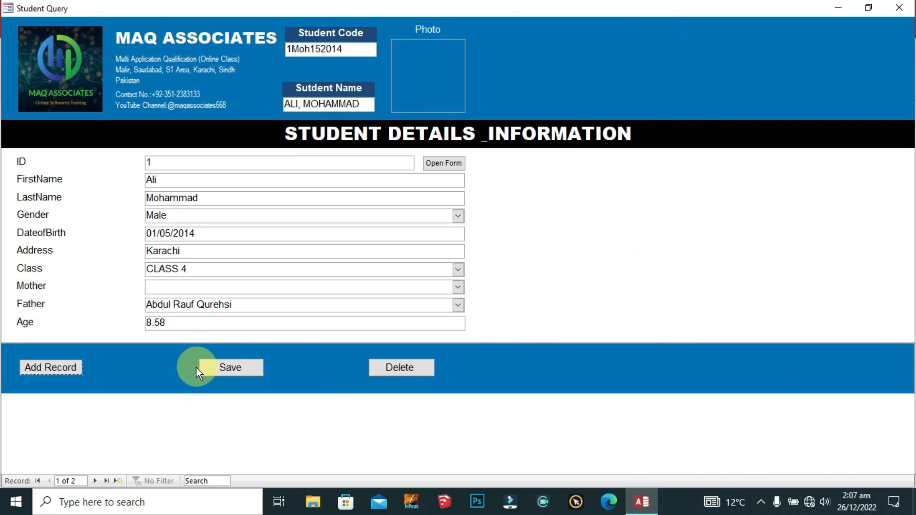
left_click(894, 21)
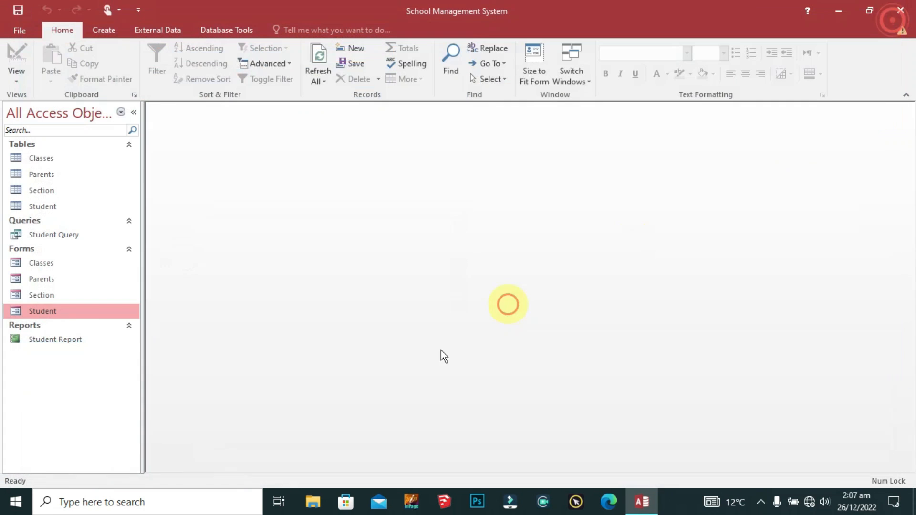
left_click(67, 336)
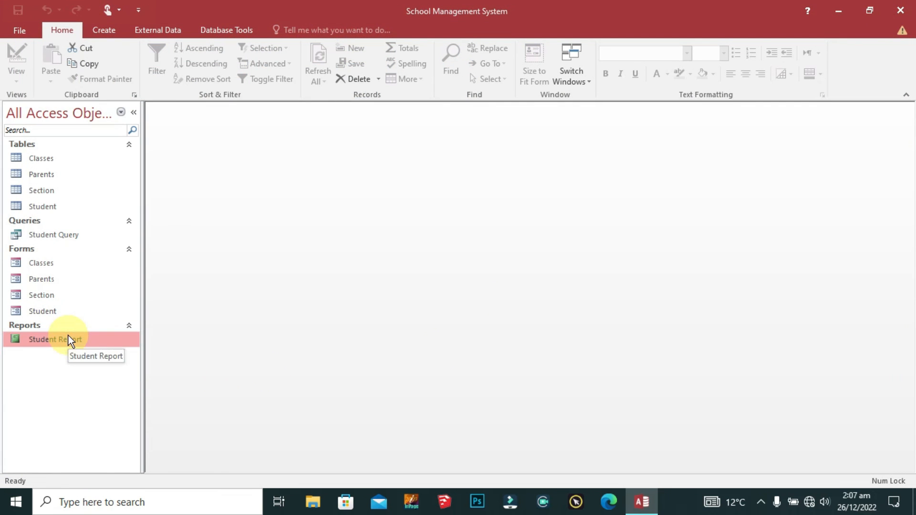
double_click(71, 339)
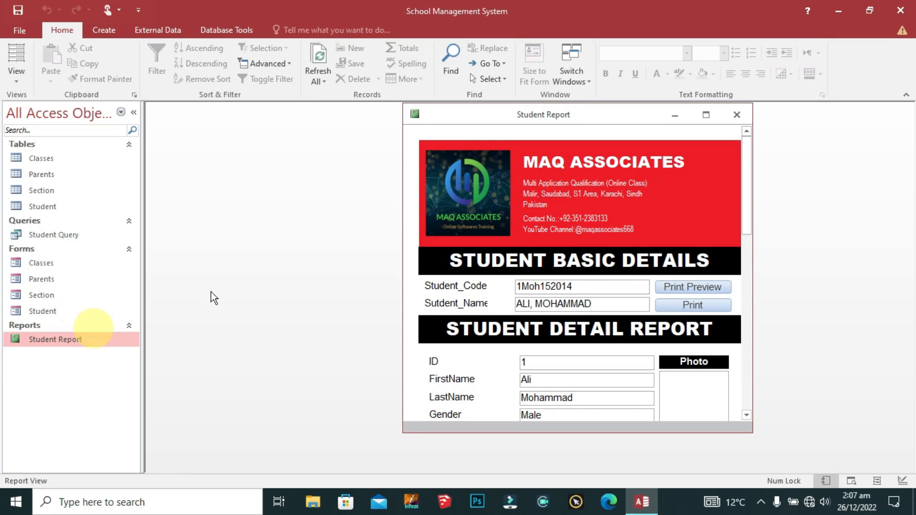
left_click(705, 289)
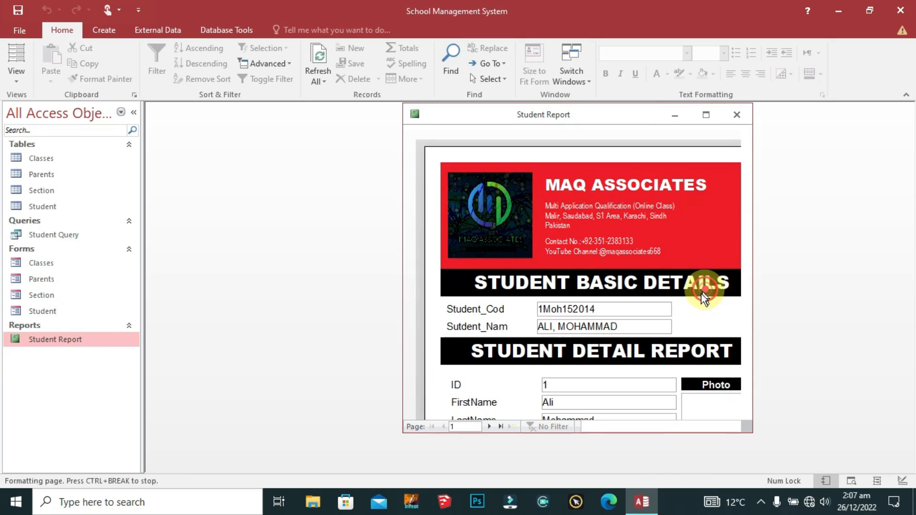
left_click(635, 68)
scroll(677, 288, "down", 5)
scroll(677, 262, "up", 5)
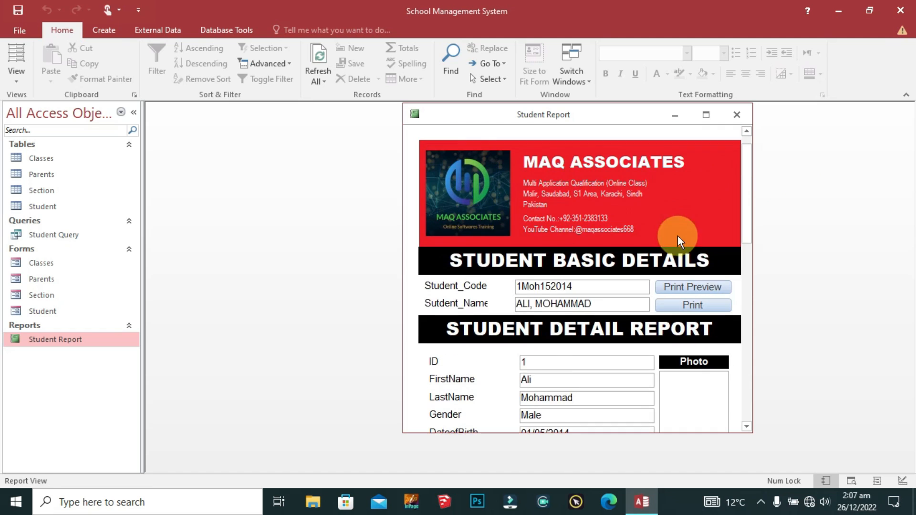
left_click(700, 305)
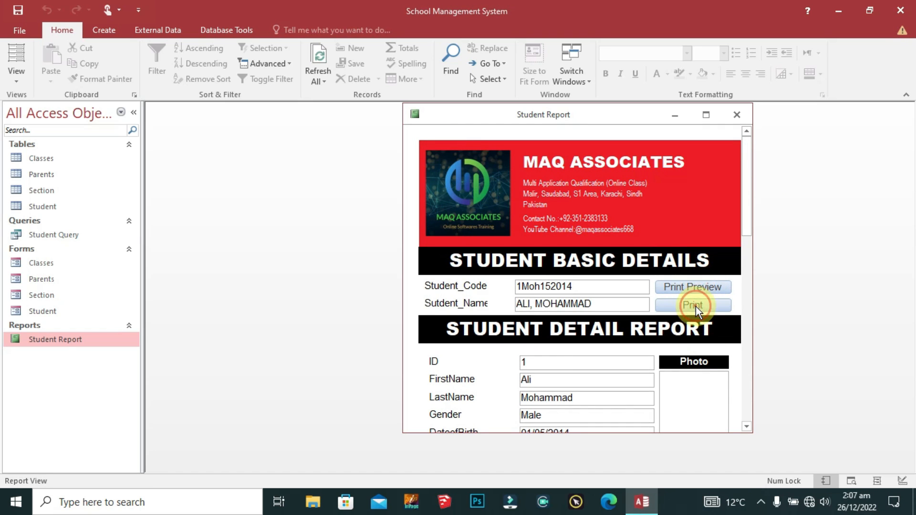
left_click(695, 287)
left_click(410, 156)
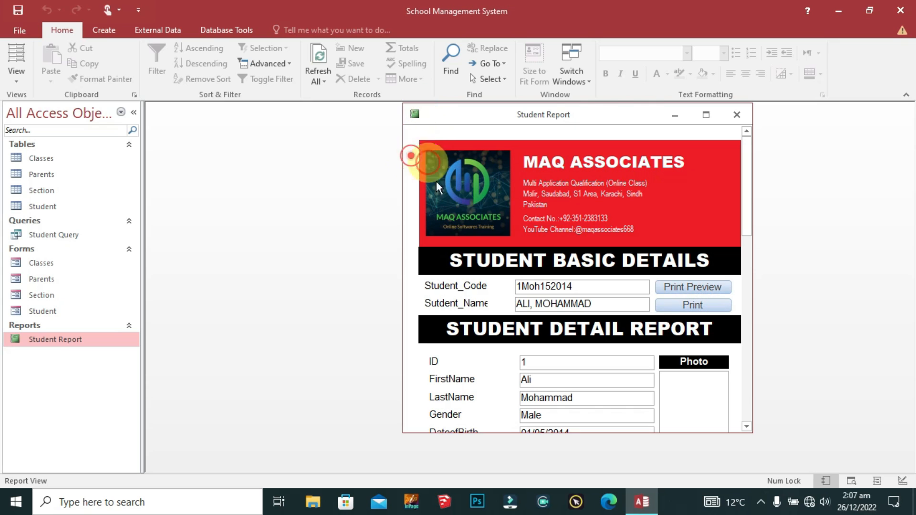
left_click(503, 217)
left_click(541, 248)
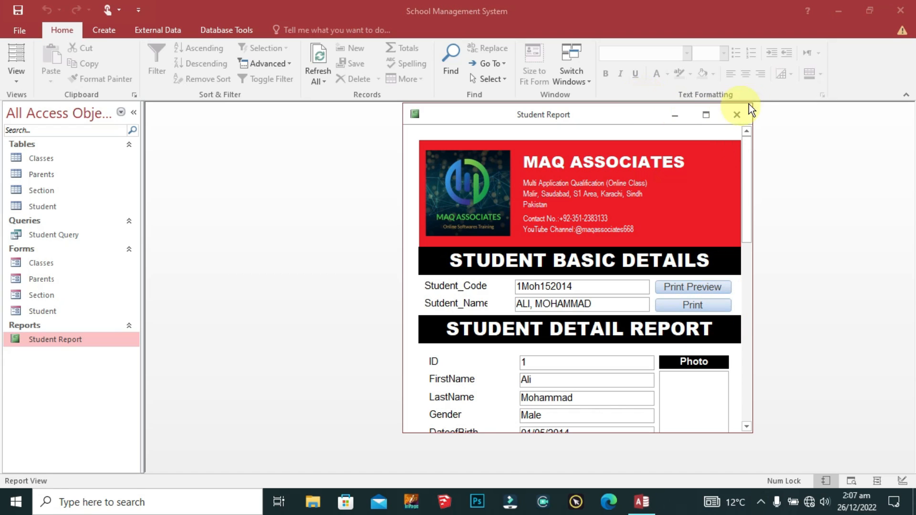
left_click(737, 115)
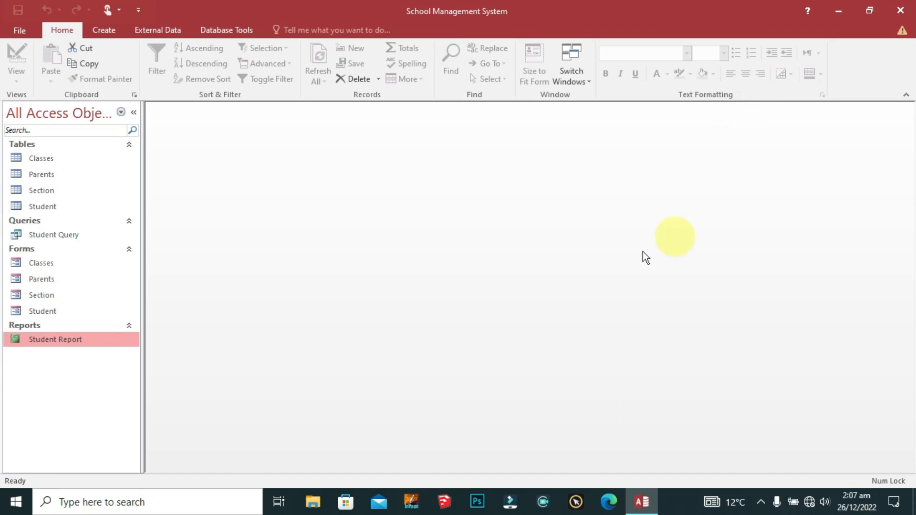
right_click(71, 337)
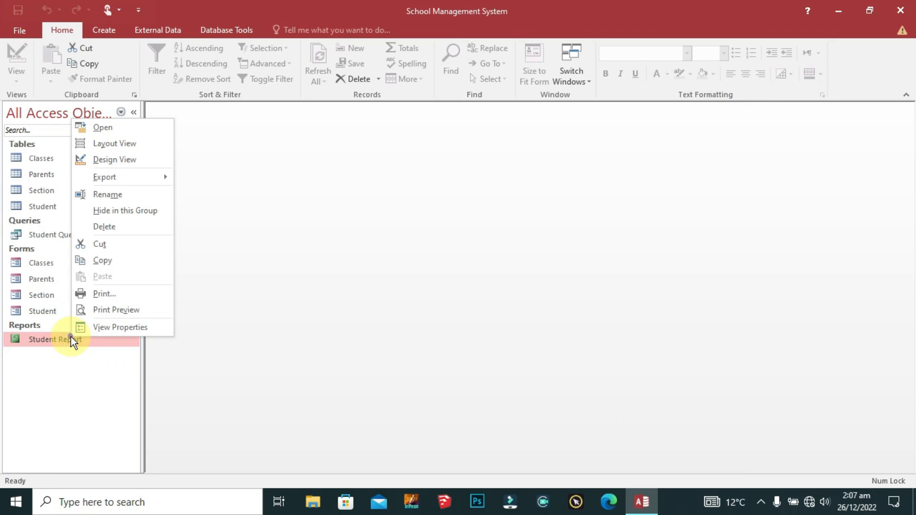
Step: Set the Student Report's Pop Up property to Yes in Design View
left_click(104, 160)
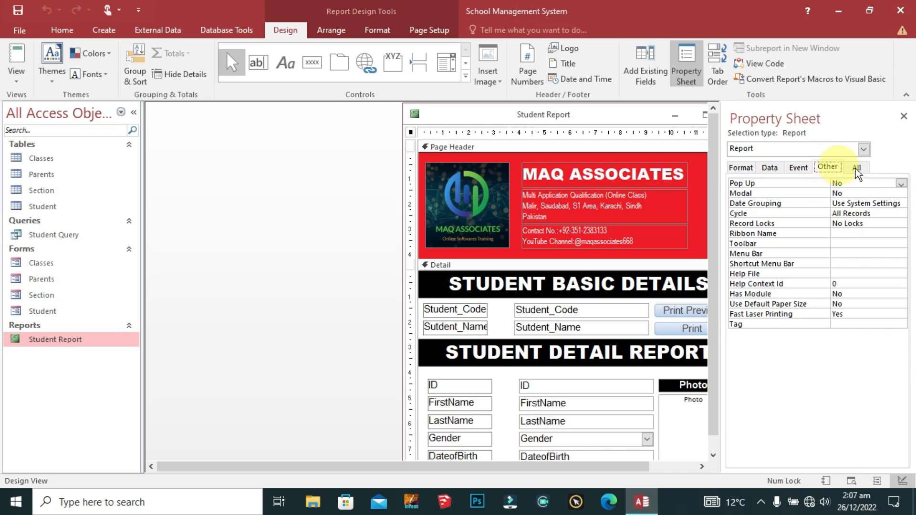
left_click(901, 185)
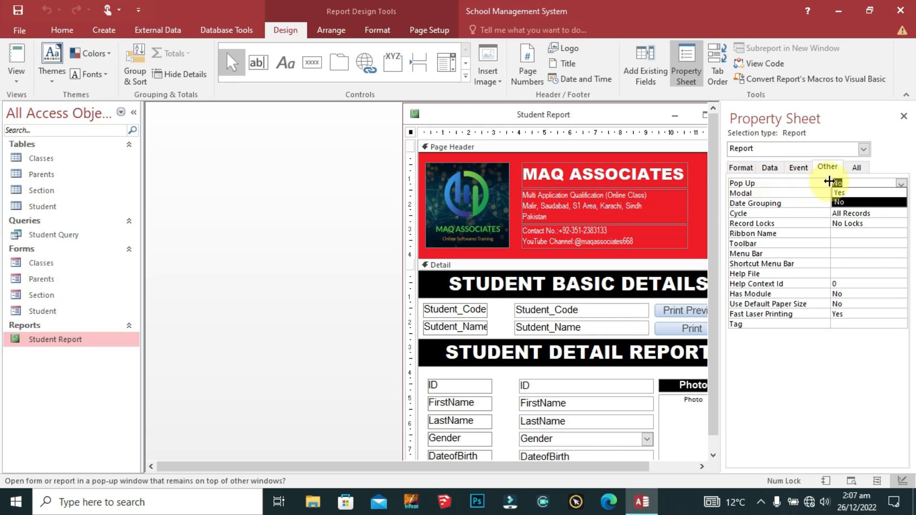
left_click(845, 193)
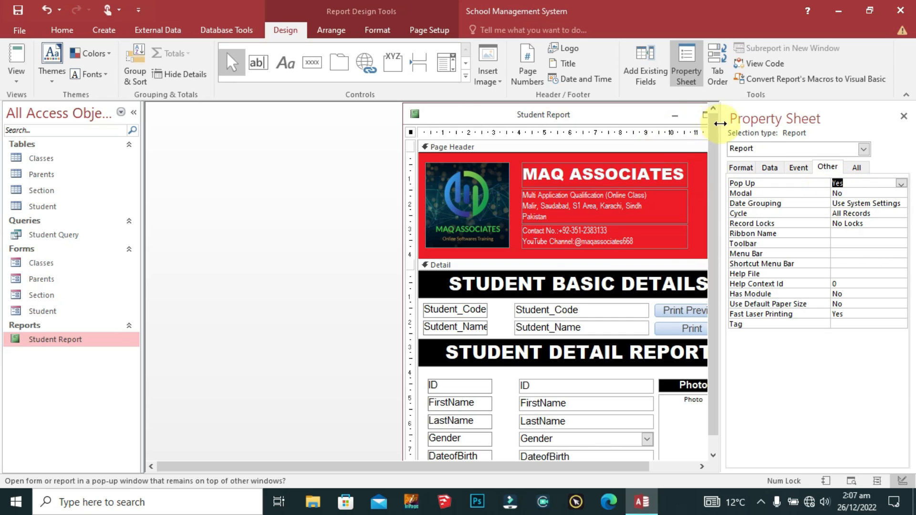
Step: Save and close the report design, then reopen the Student Report and maximize it
right_click(434, 114)
left_click(458, 126)
right_click(434, 115)
left_click(465, 139)
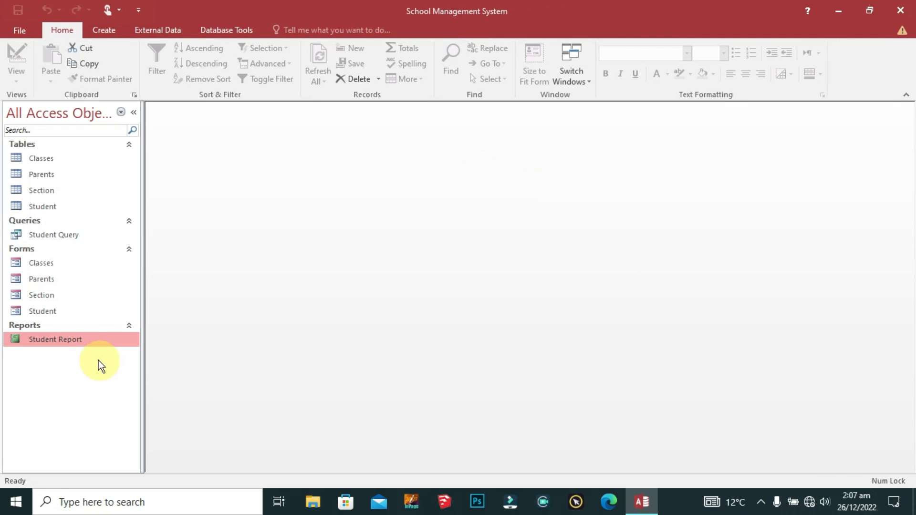
double_click(78, 341)
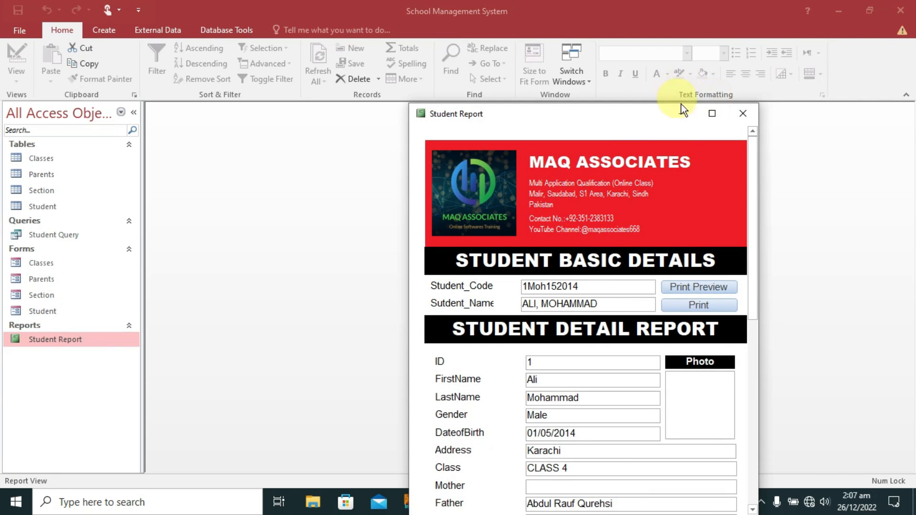
left_click(711, 114)
Step: Preview the Student Report, zoom in and back out, then close the preview
left_click(276, 181)
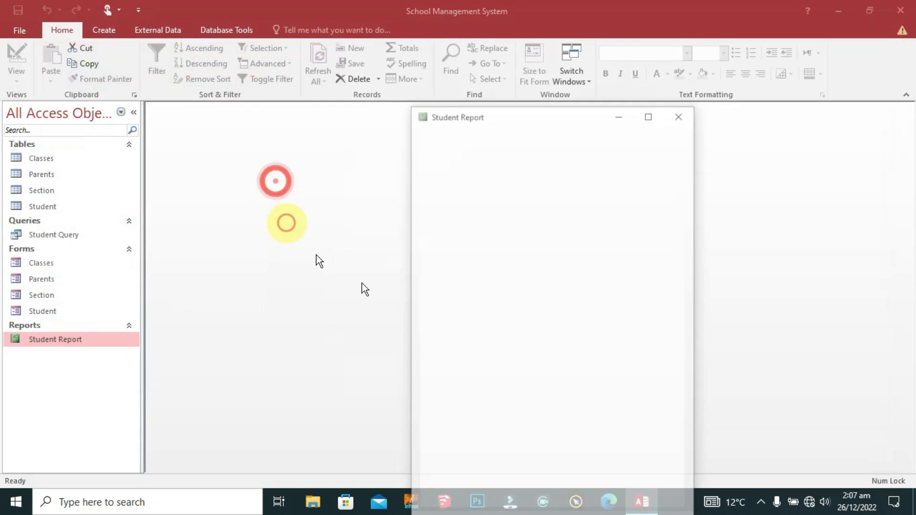
left_click(522, 238)
left_click(522, 236)
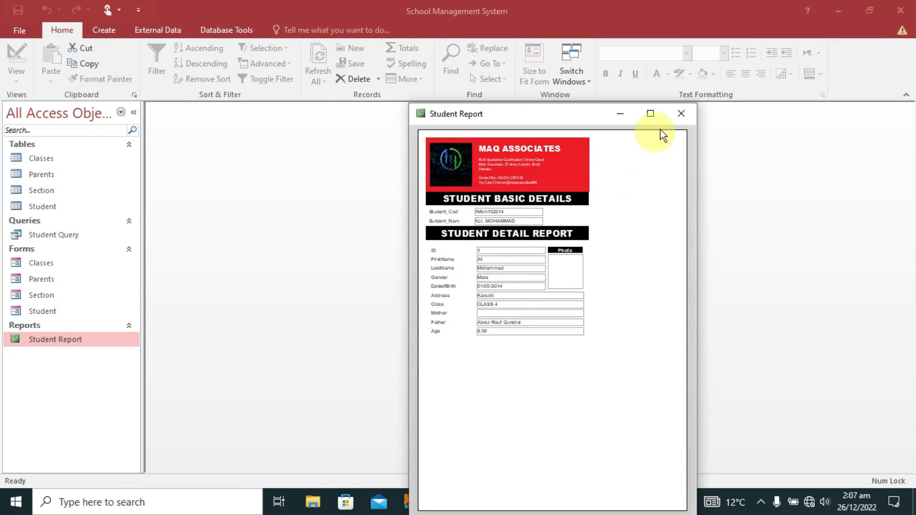
left_click(680, 121)
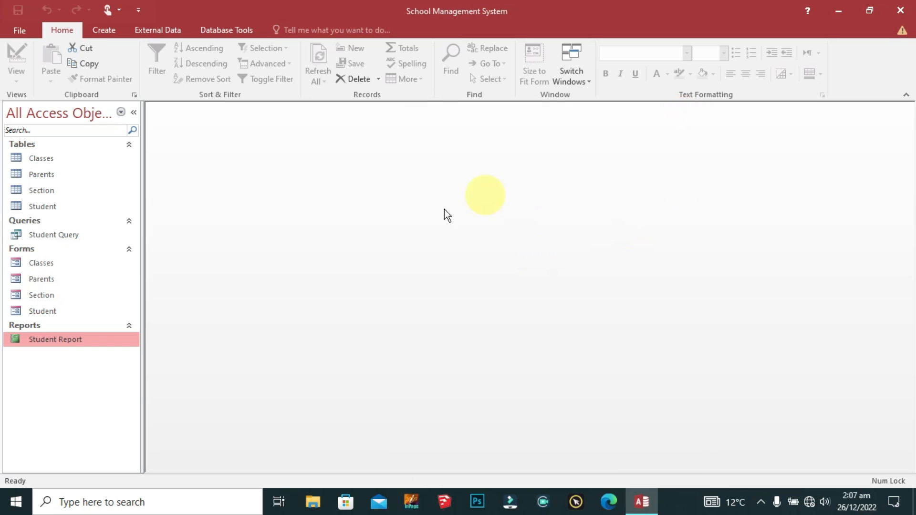
Step: Reopen the Student Report, move its window to the upper left, and show the preview at full size
double_click(65, 339)
left_click_drag(597, 112, 441, 19)
left_click(538, 188)
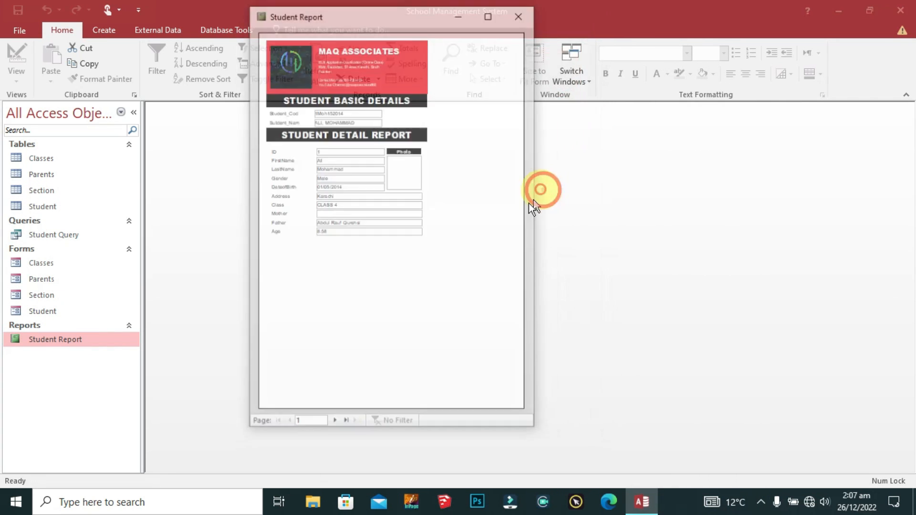
left_click(418, 181)
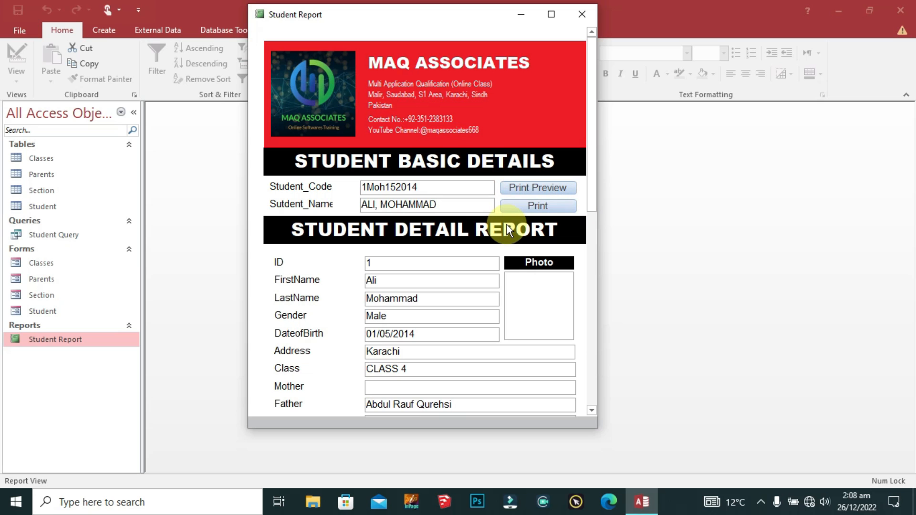
Step: Print the Student Report through Microsoft Print to PDF as '11' on the Desktop
left_click(554, 205)
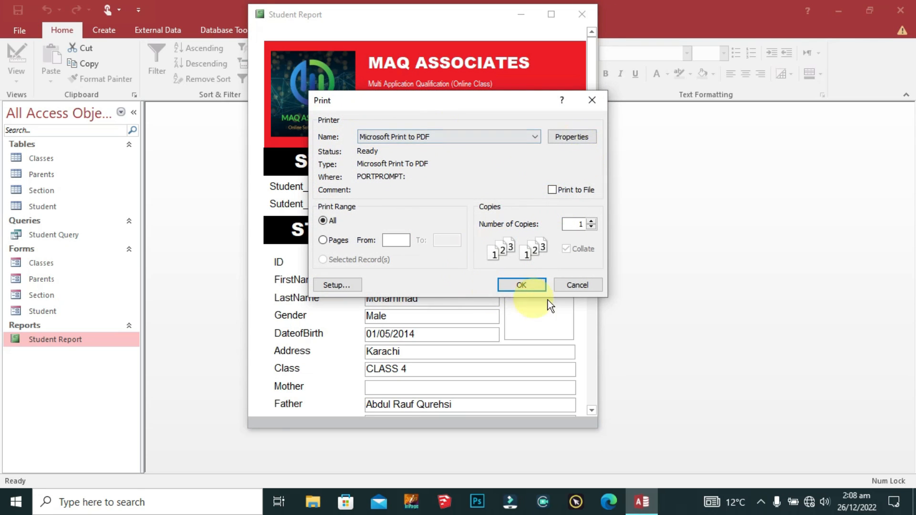
left_click(522, 285)
left_click(349, 237)
left_click(422, 413)
type("11")
left_click(817, 467)
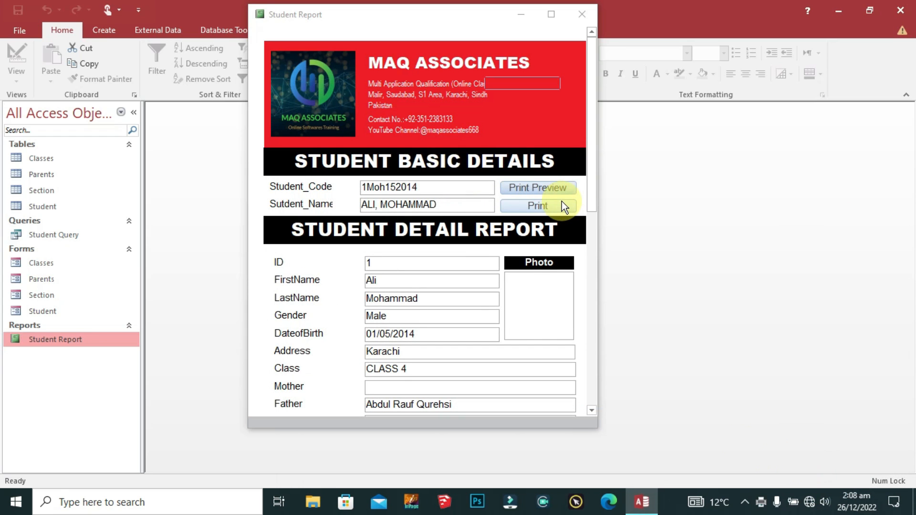
key("super+d")
Step: Open 11.pdf in Edge, scroll through its pages, then close Edge
double_click(76, 21)
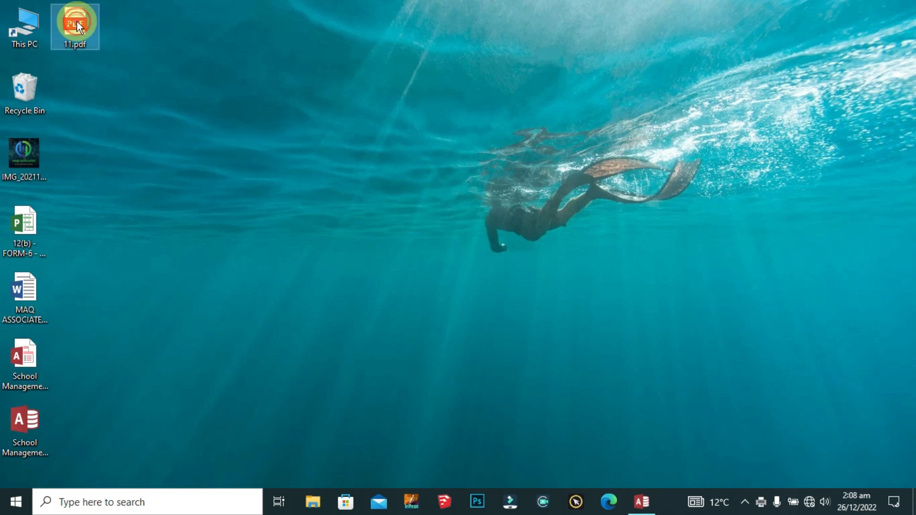
scroll(369, 295, "down", 20)
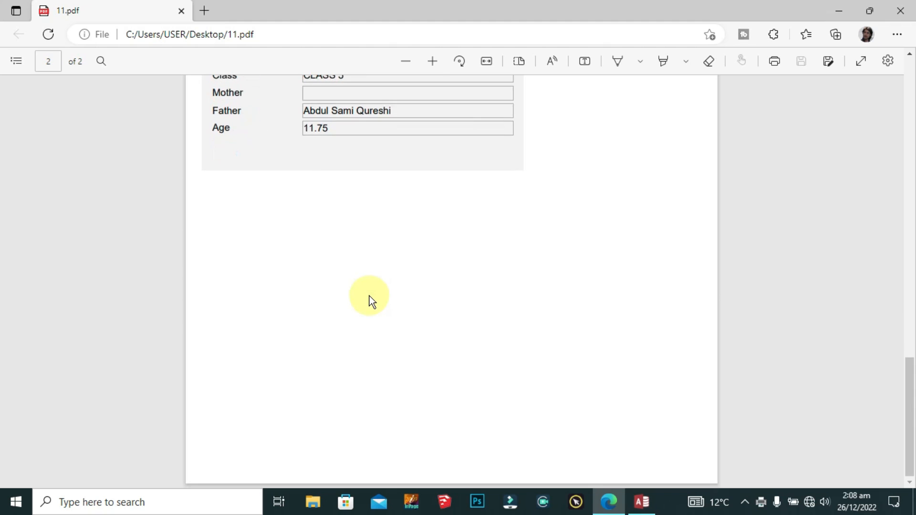
scroll(369, 296, "up", 20)
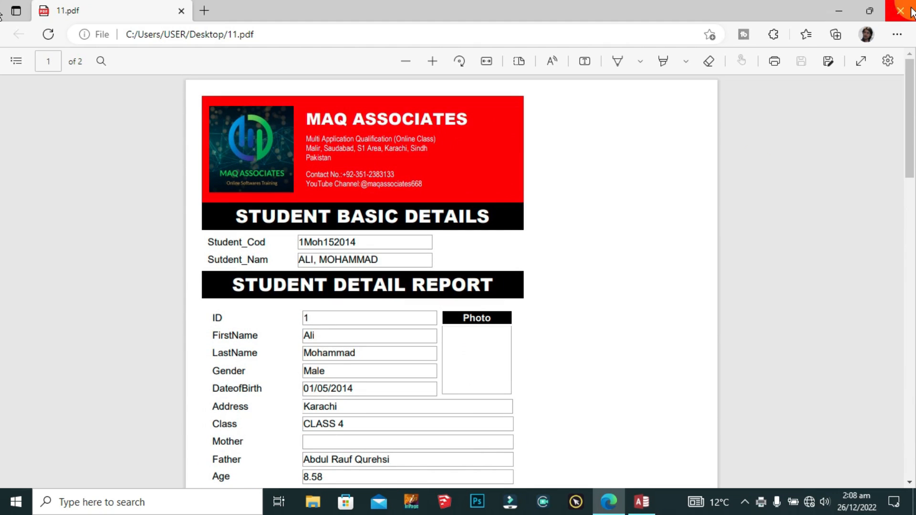
left_click(910, 10)
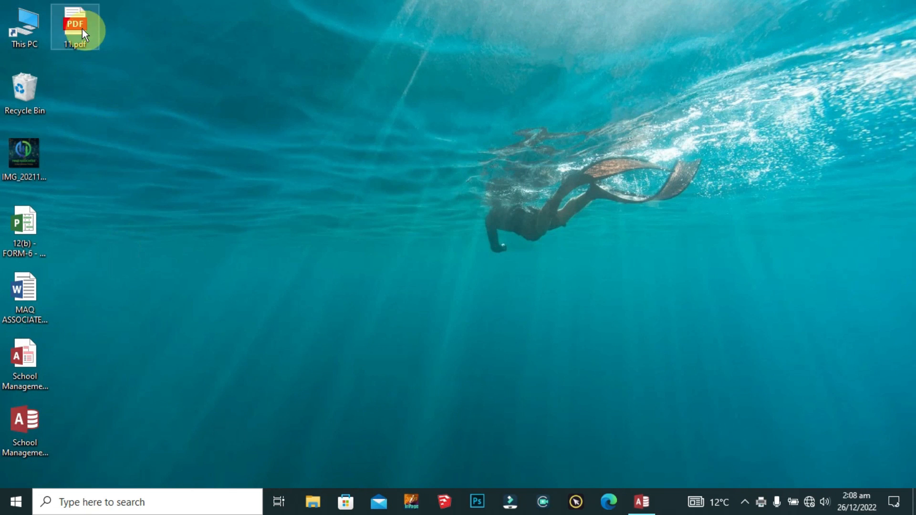
Step: Permanently delete 11.pdf and bring the Access window back
key("shift+Delete")
key("Return")
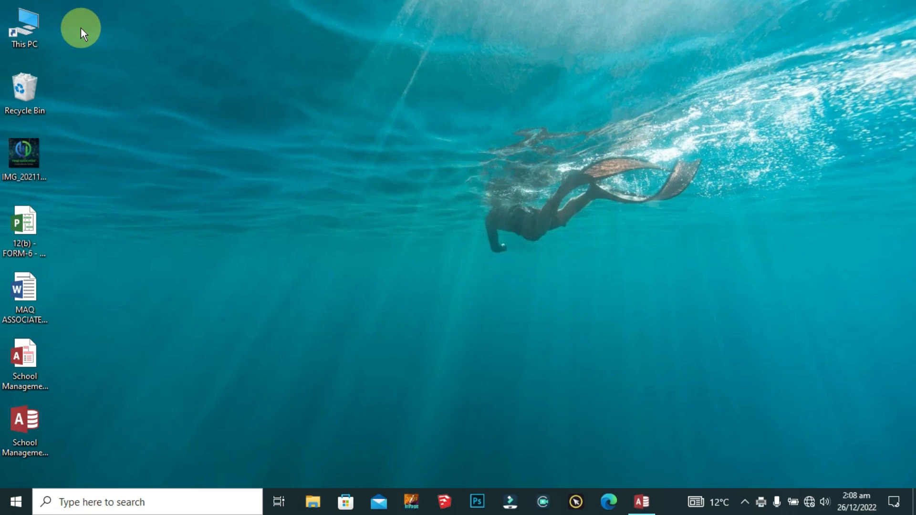
left_click(641, 498)
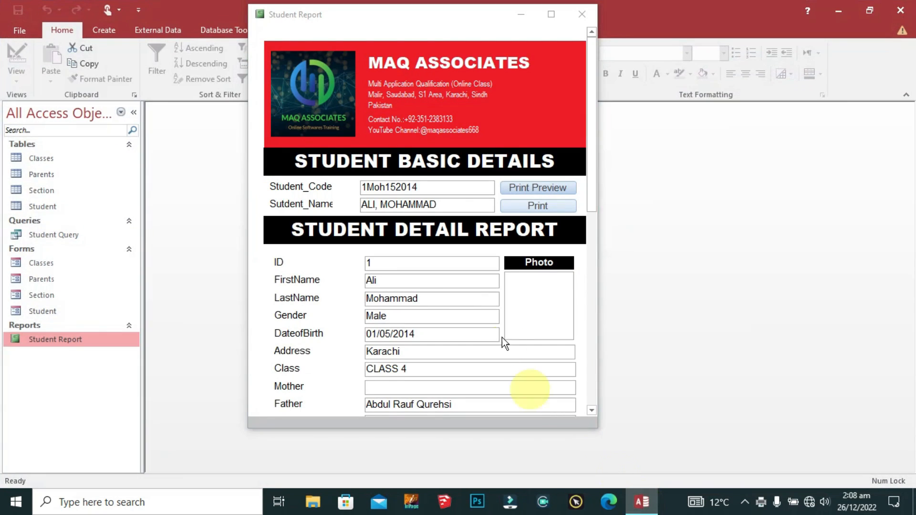
Step: Close the Student Report pop-up window with its X button
left_click(584, 14)
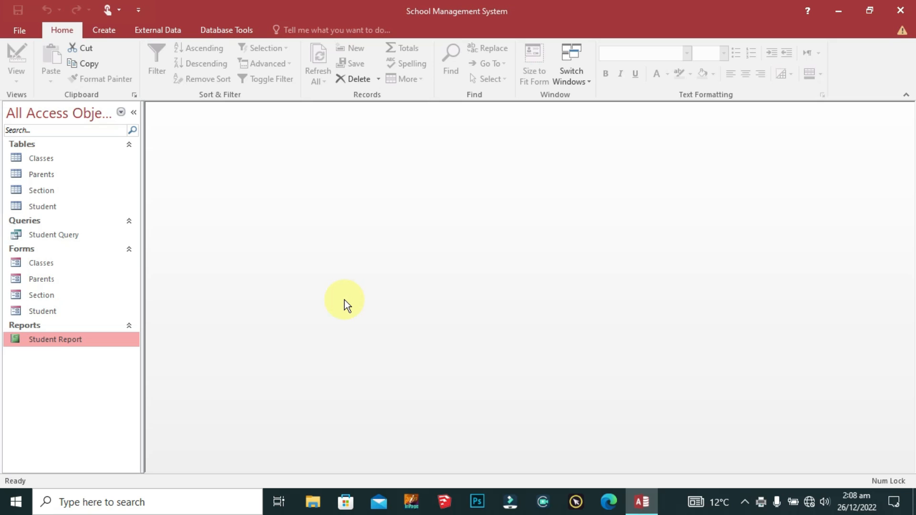
Step: Create a new blank form with Form Design and maximize Form1
left_click(98, 29)
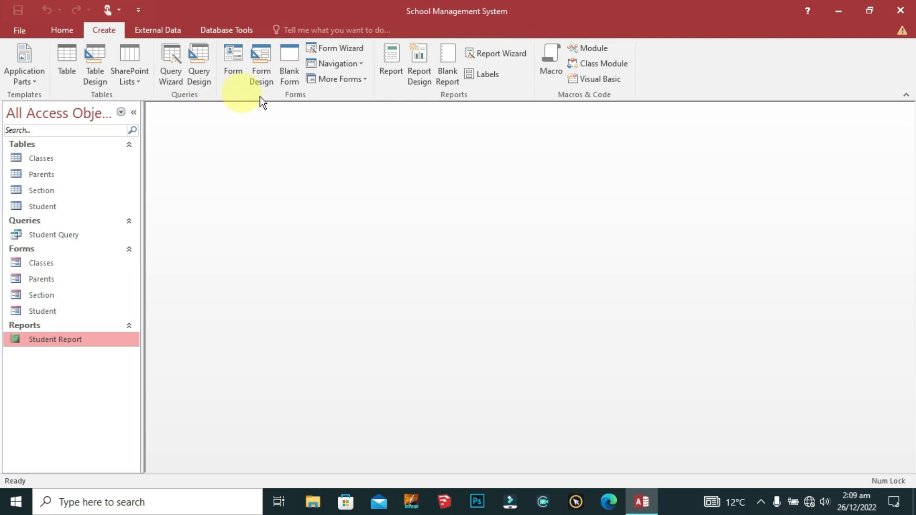
left_click(258, 73)
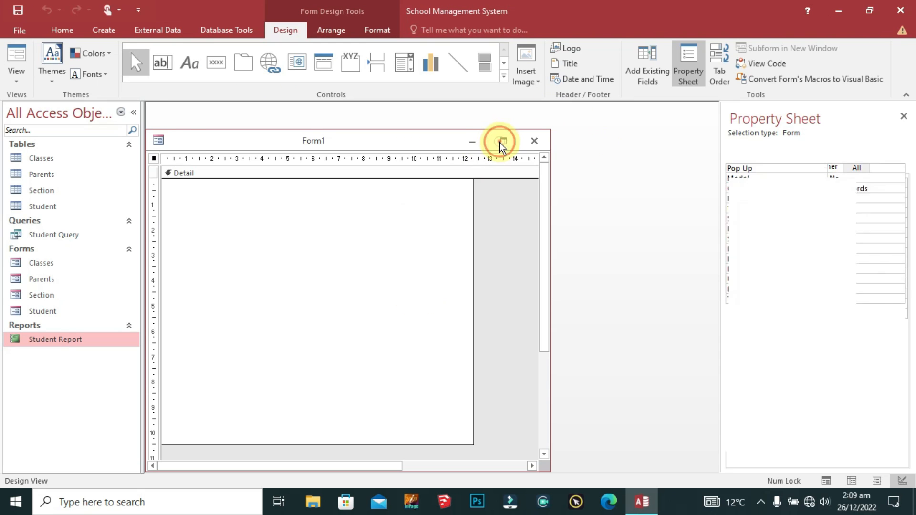
left_click(503, 140)
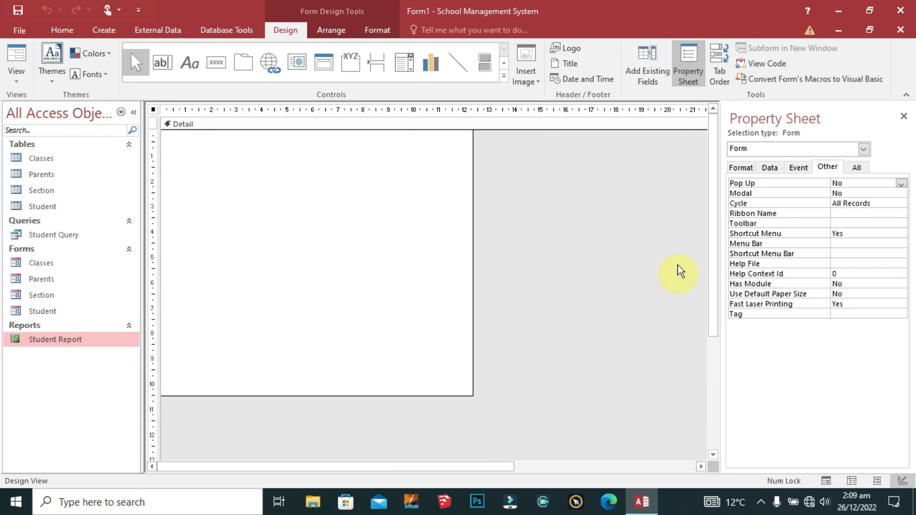
left_click(762, 502)
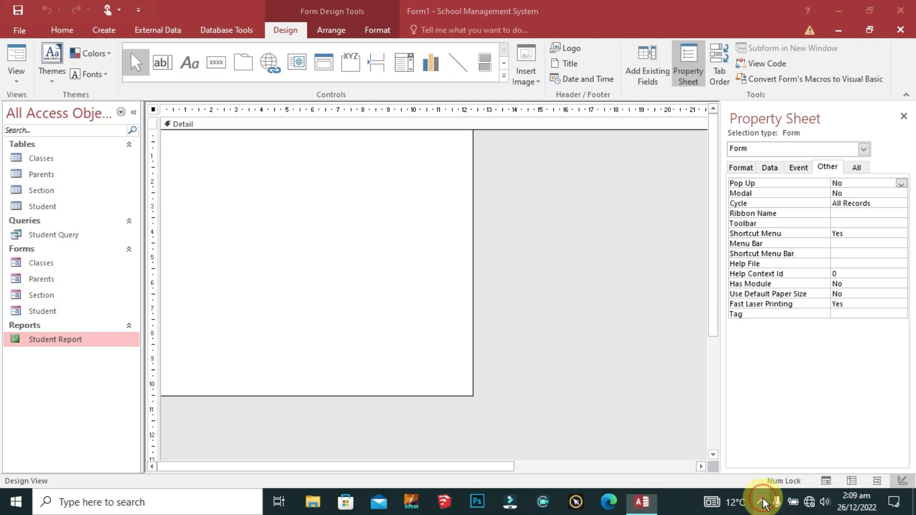
left_click(494, 224)
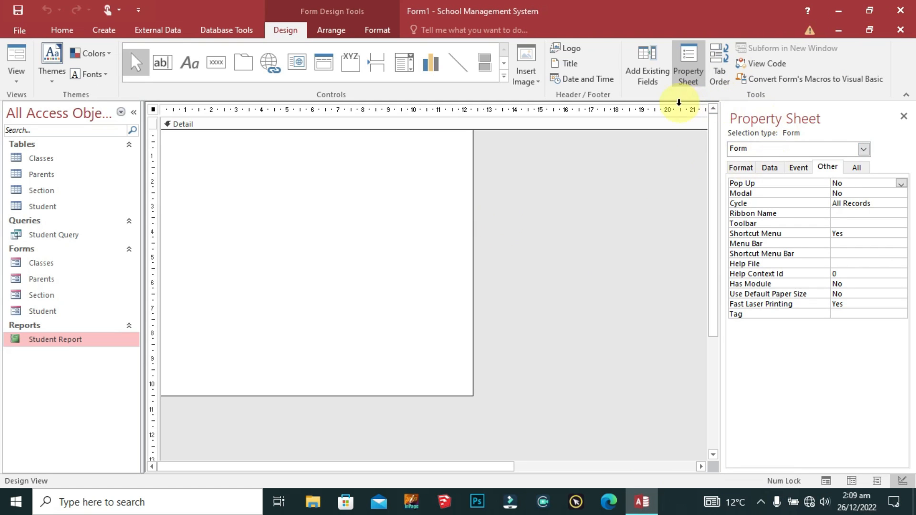
Step: Add a Form Header via Title, then delete its logo and title label
left_click(568, 67)
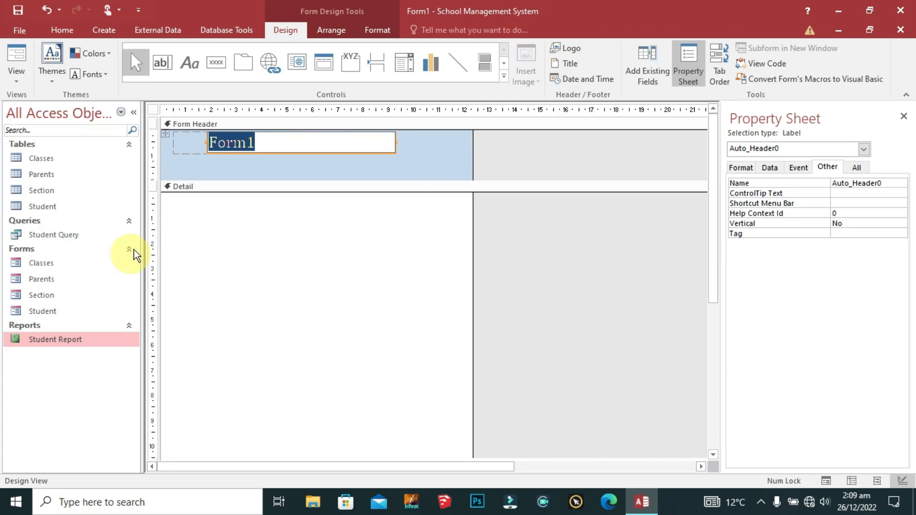
left_click(256, 166)
left_click(152, 122)
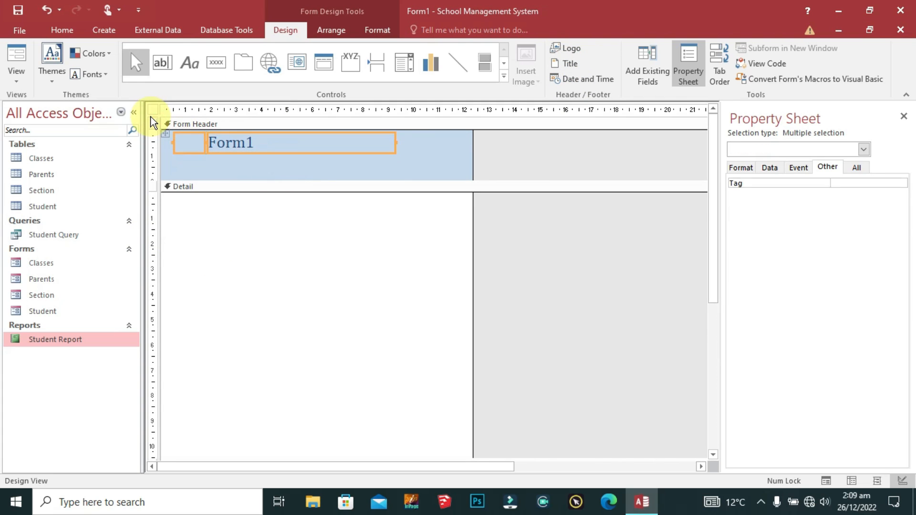
key("Delete")
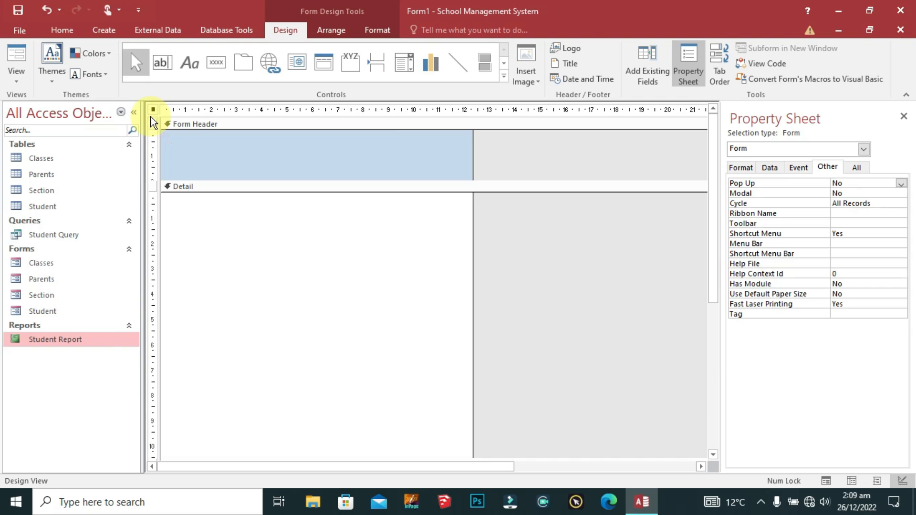
Step: Copy the logo and MAQ ASSOCIATES labels from the Section form's header
right_click(56, 298)
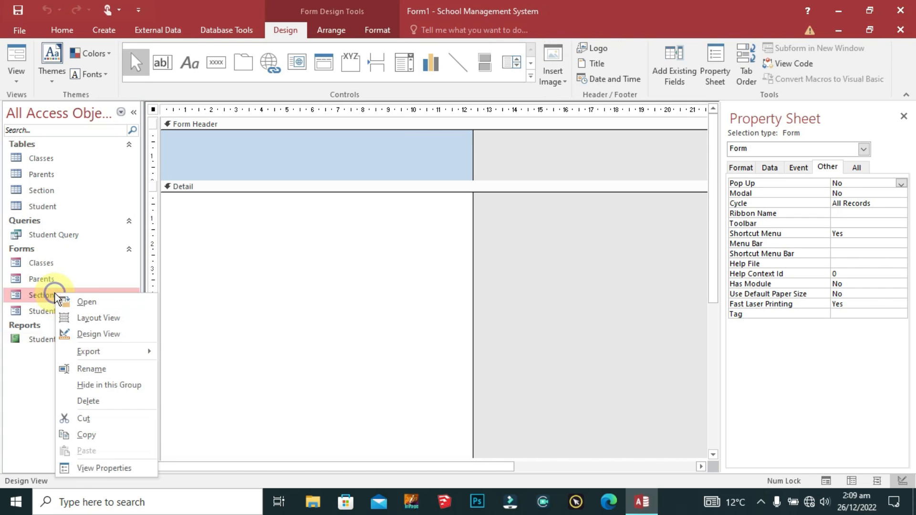
left_click(83, 301)
right_click(341, 88)
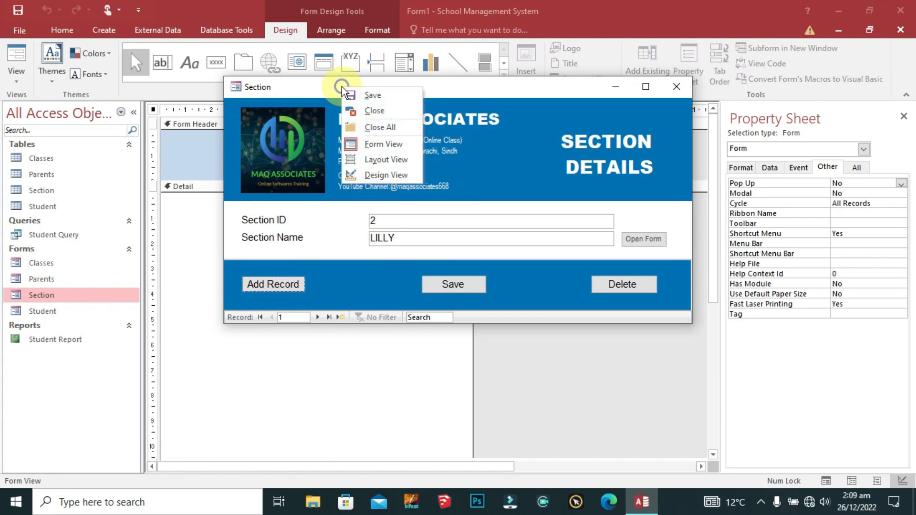
left_click(384, 174)
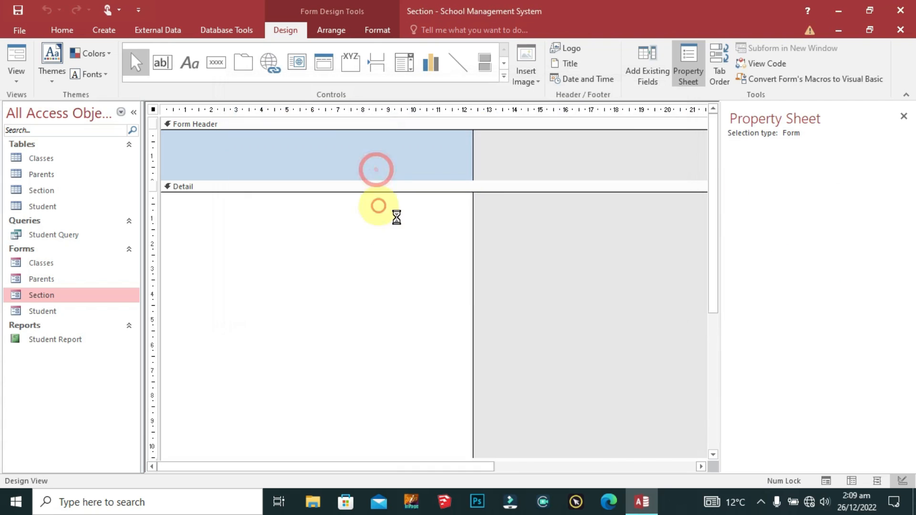
left_click_drag(460, 146, 211, 234)
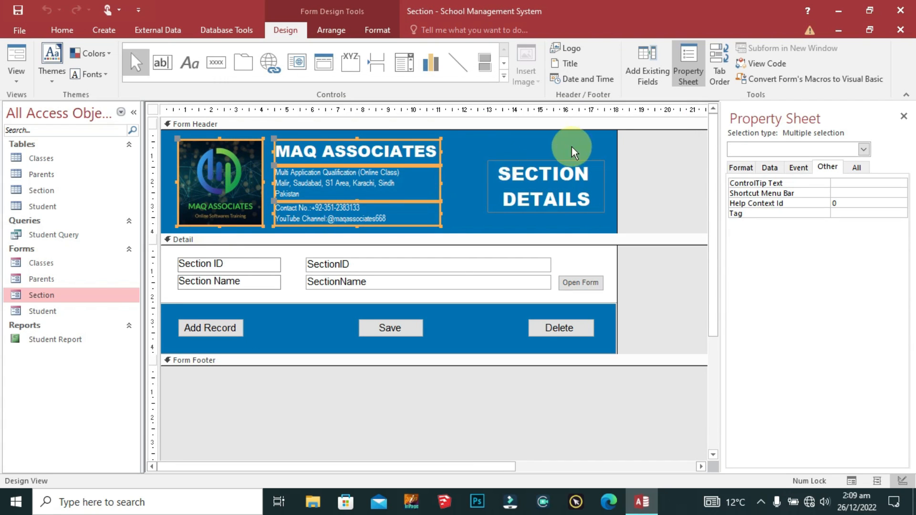
right_click(161, 114)
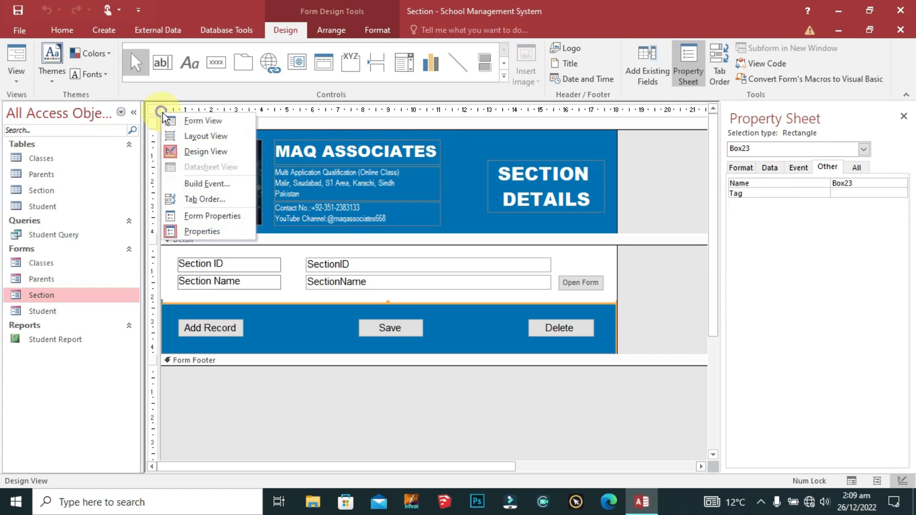
left_click(190, 120)
left_click(676, 86)
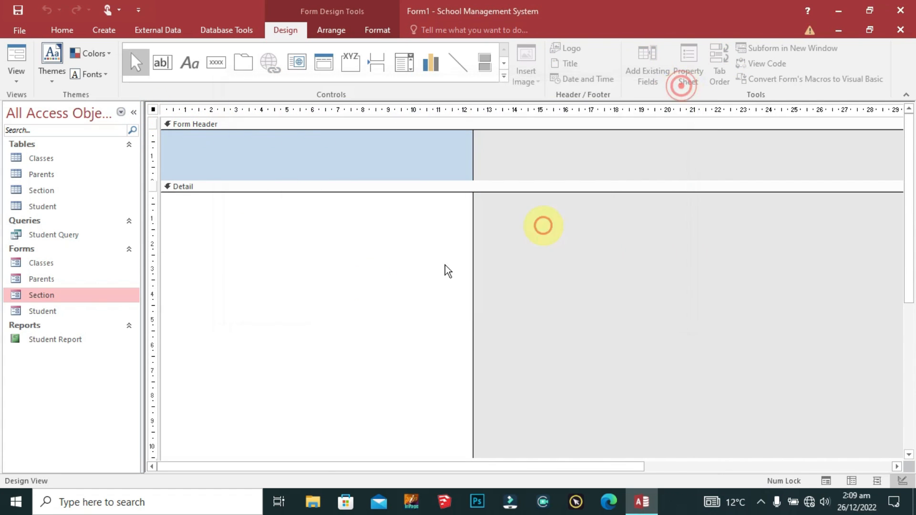
Step: Paste the logo and MAQ ASSOCIATES labels into Form1's header, enlarge it and position them
left_click(302, 149)
key("ctrl+v")
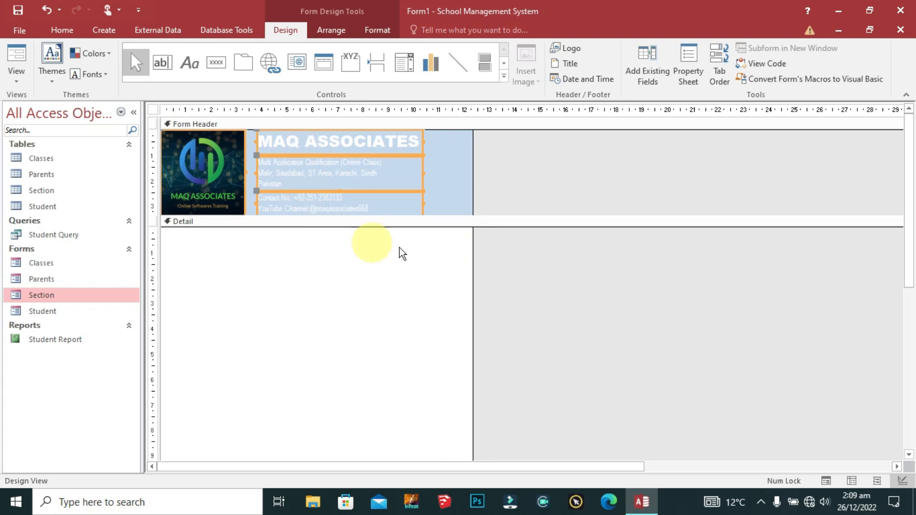
left_click_drag(488, 215, 489, 231)
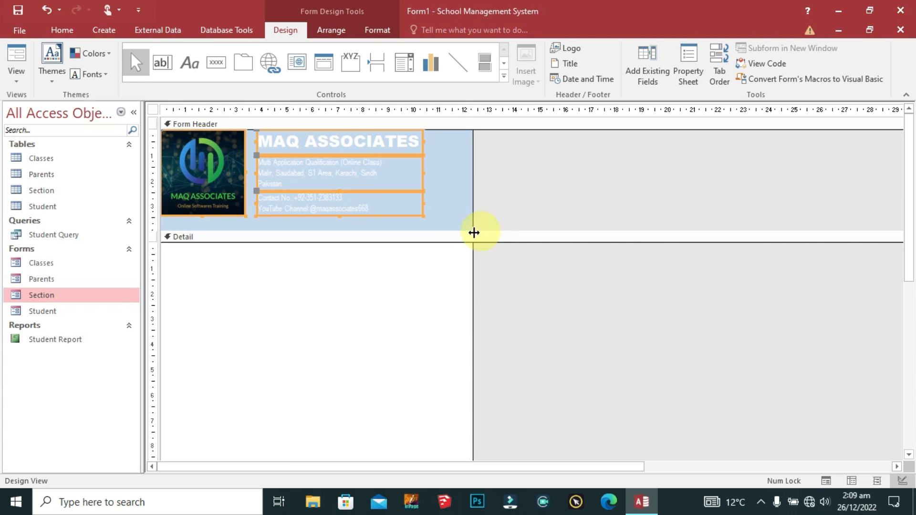
key("Down")
key("Down")
key("Down")
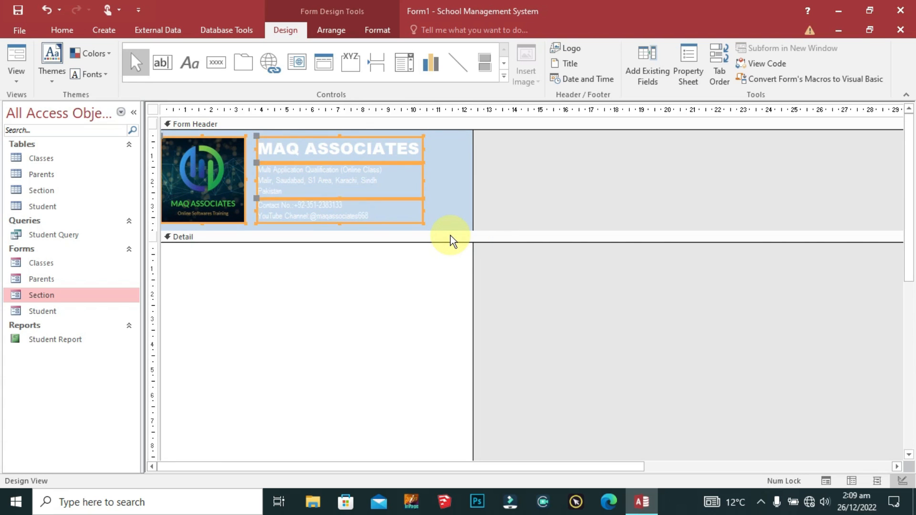
key("Right")
key("Right")
key("Right")
key("Right")
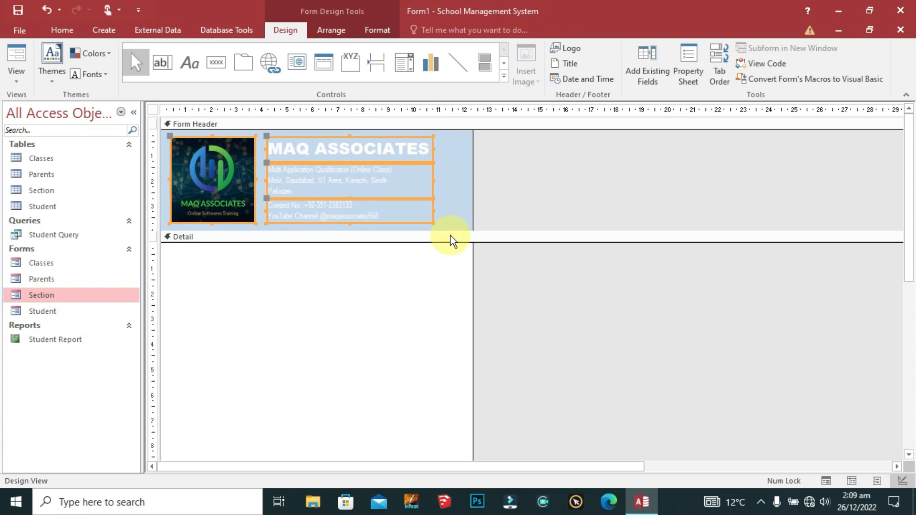
key("Left")
left_click(444, 149)
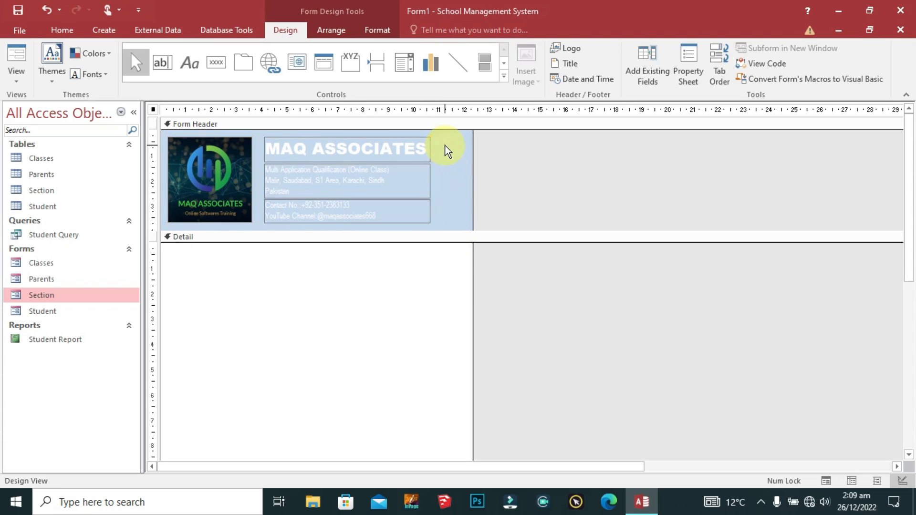
left_click_drag(456, 137, 288, 267)
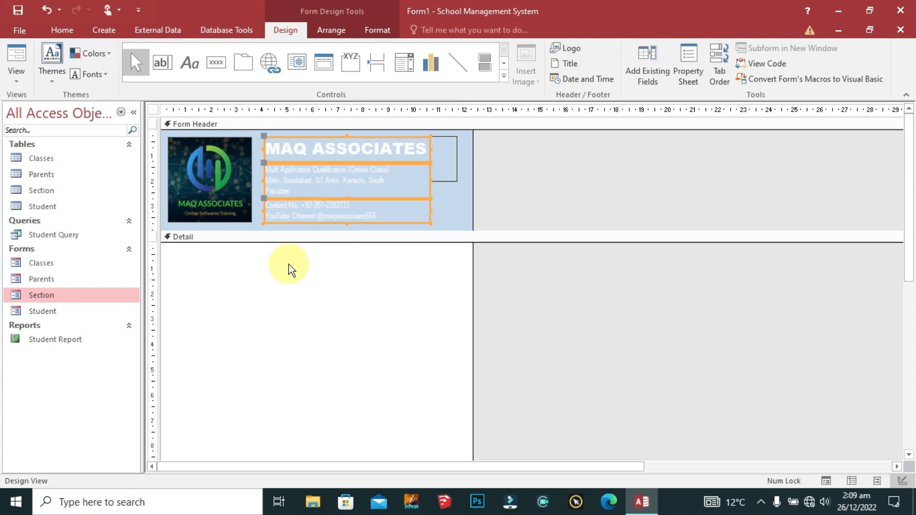
left_click(442, 207)
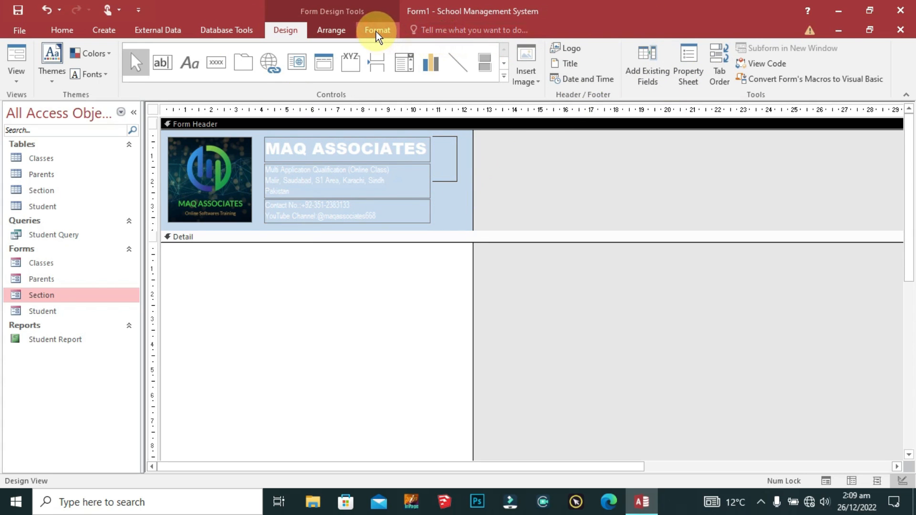
Step: Fill the Form Header with the standard green colour
left_click(453, 208)
left_click(377, 32)
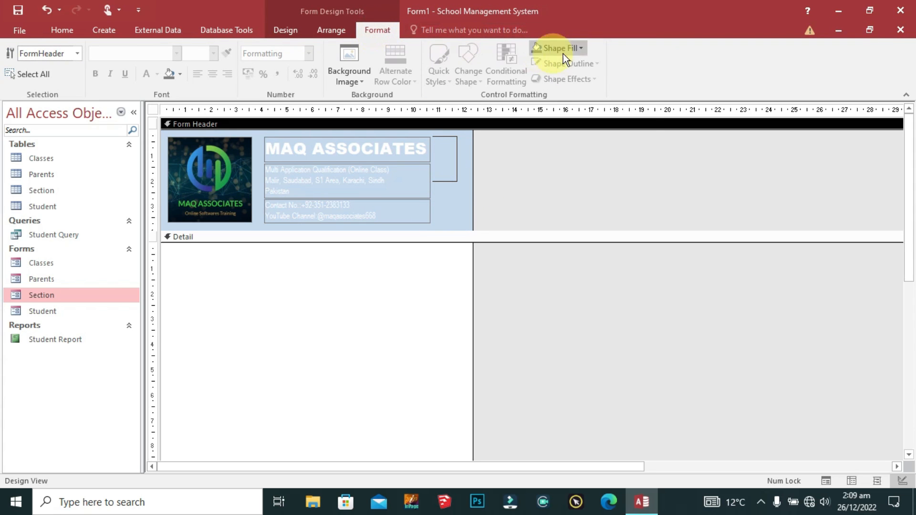
left_click(579, 47)
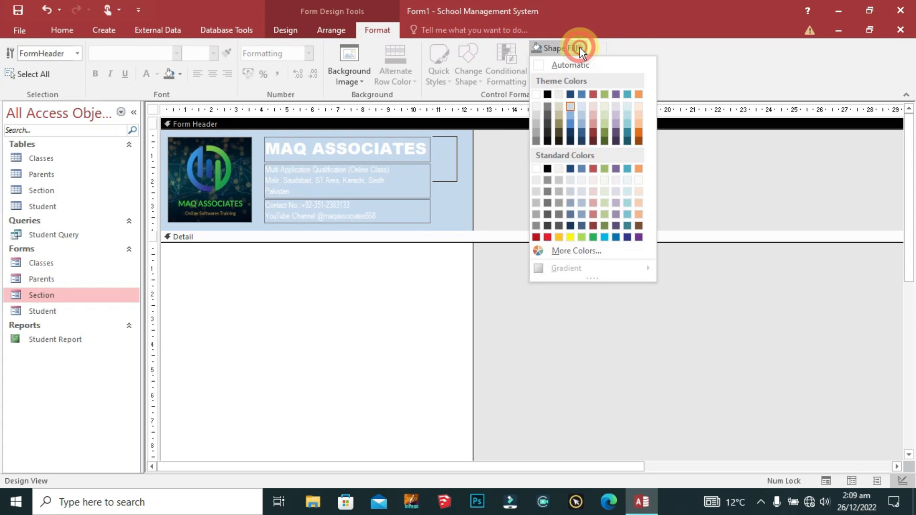
left_click(594, 237)
left_click(402, 274)
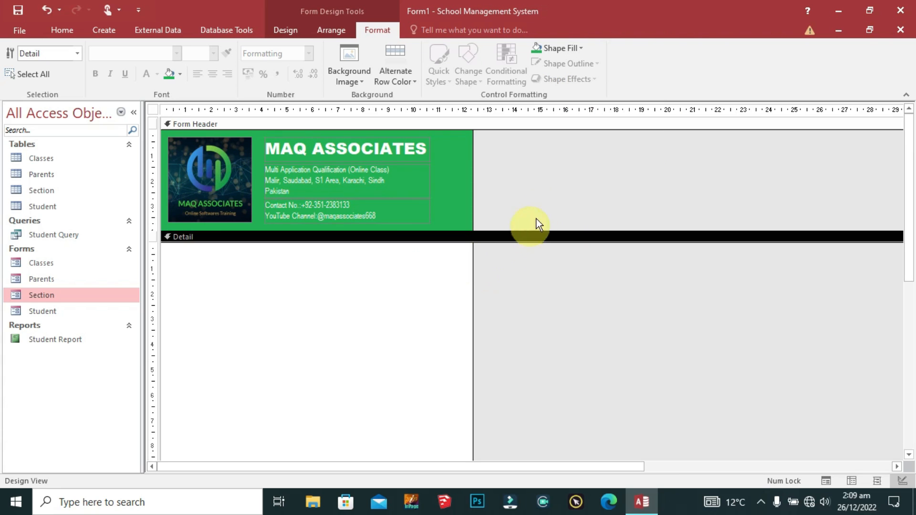
scroll(542, 210, "down", 2)
scroll(350, 260, "up", 1)
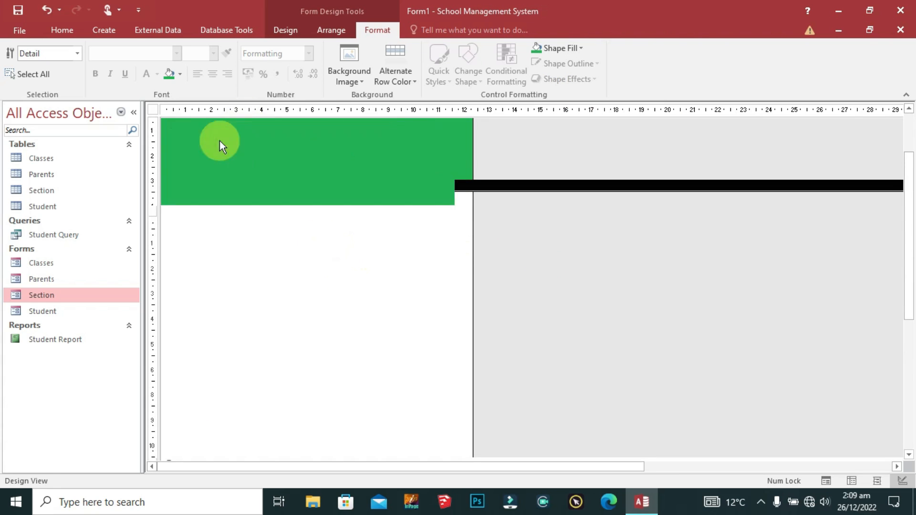
left_click(283, 30)
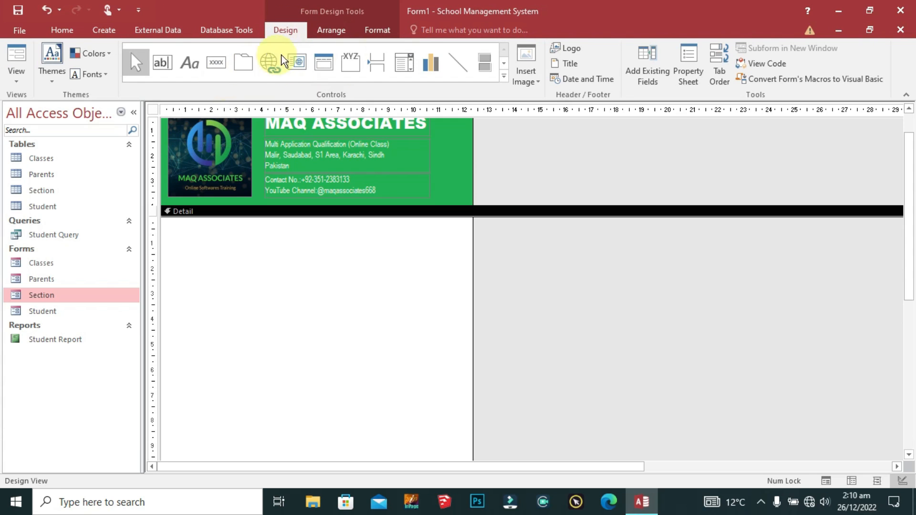
Step: Draw an option group in Detail and enter CLASSES, SECTION and PARENTS labels
left_click(350, 71)
scroll(205, 229, "down", 2)
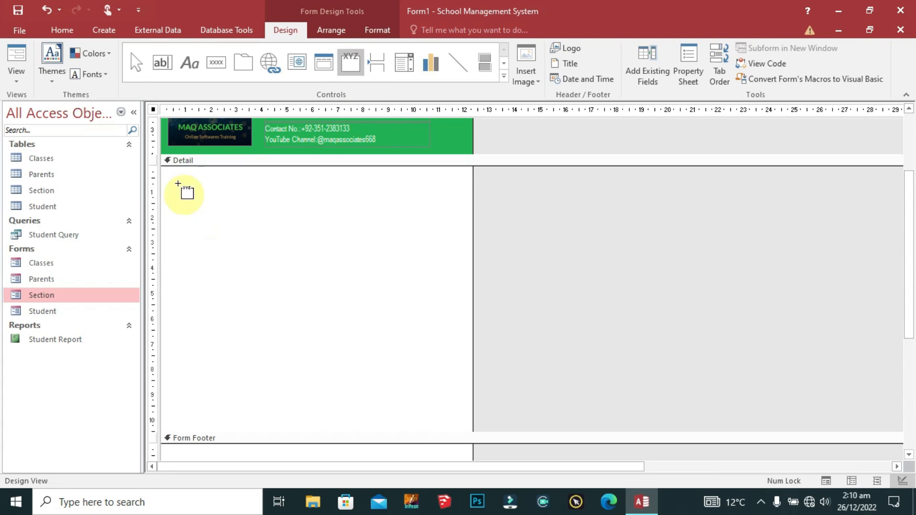
left_click_drag(172, 176, 459, 421)
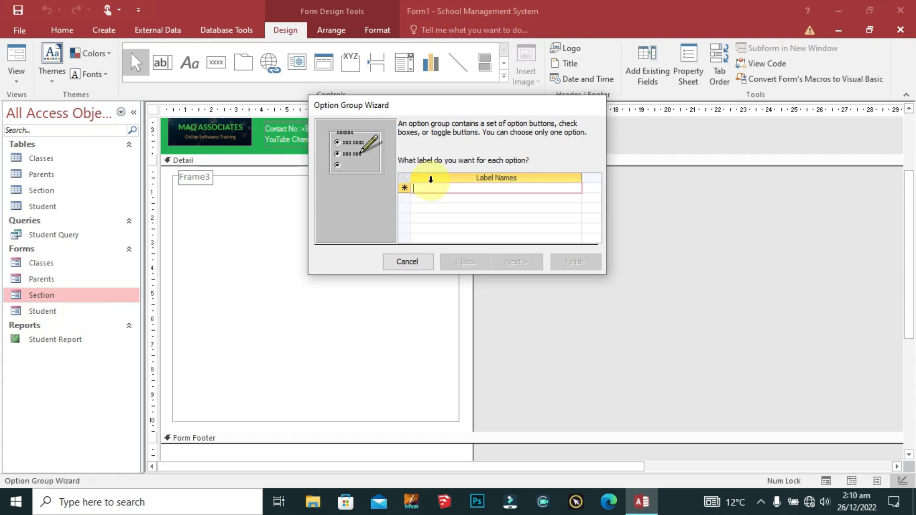
left_click(430, 188)
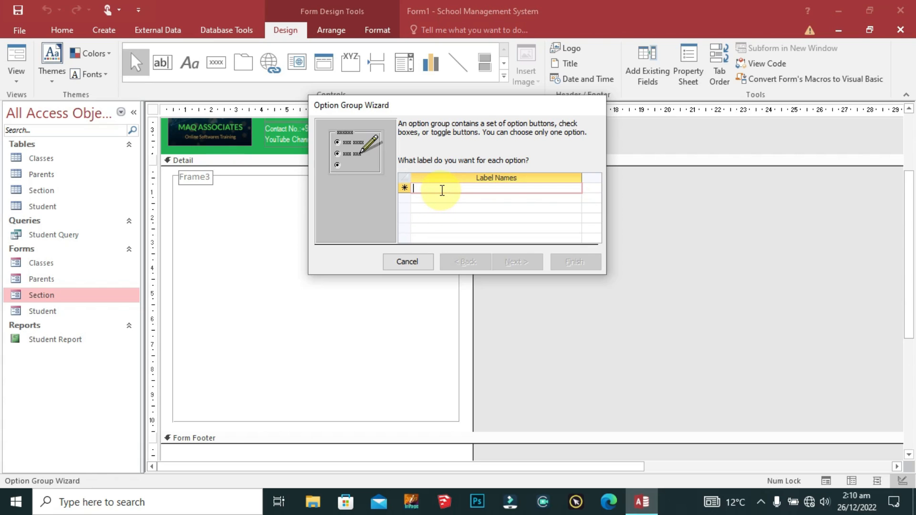
type("CLASSES")
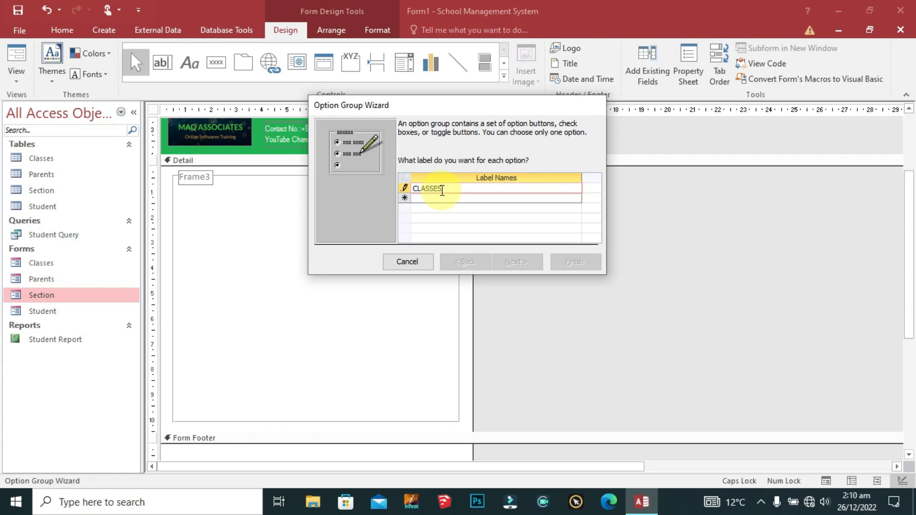
key("Return")
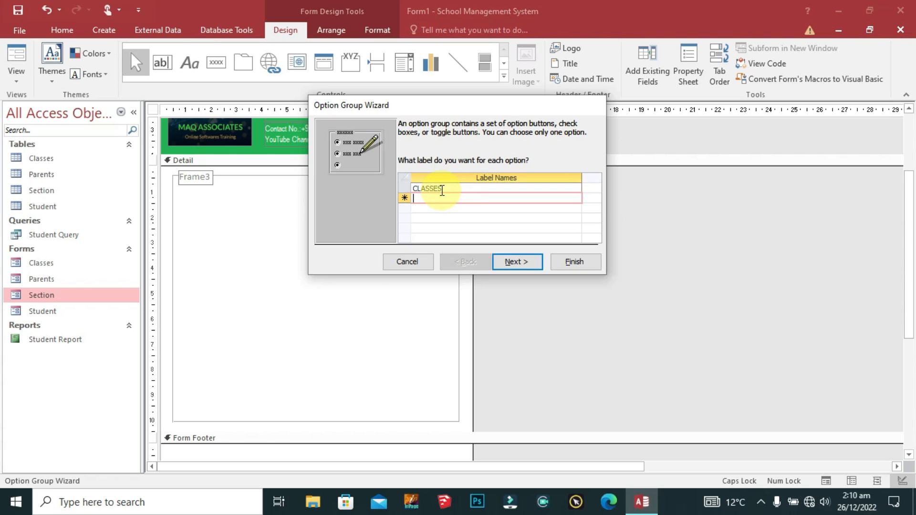
type("PA")
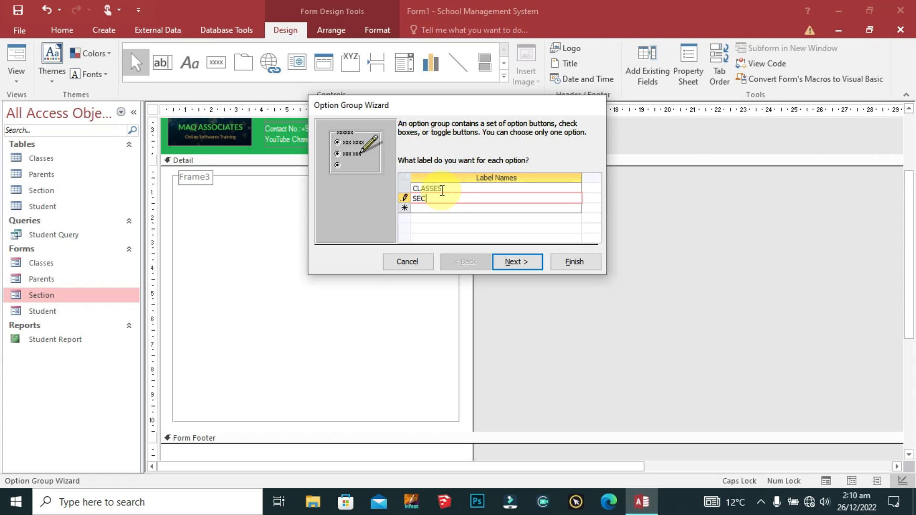
key("Return")
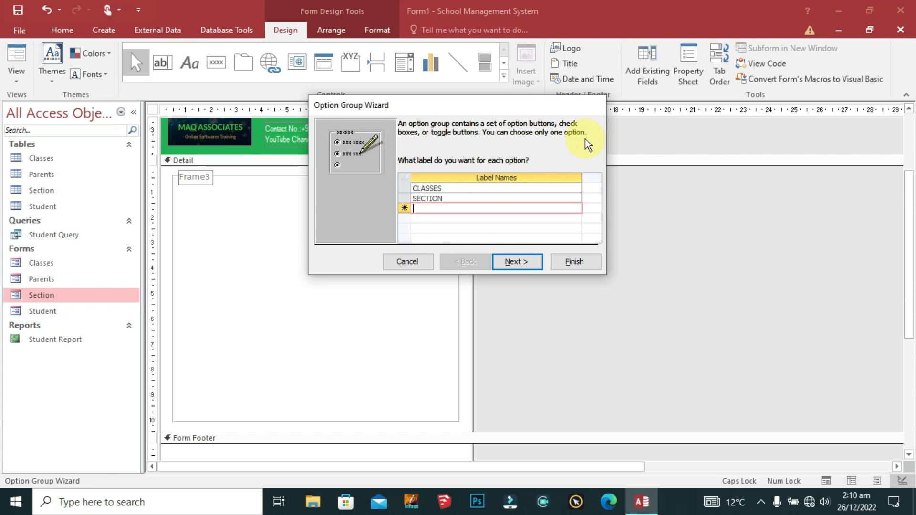
type("S")
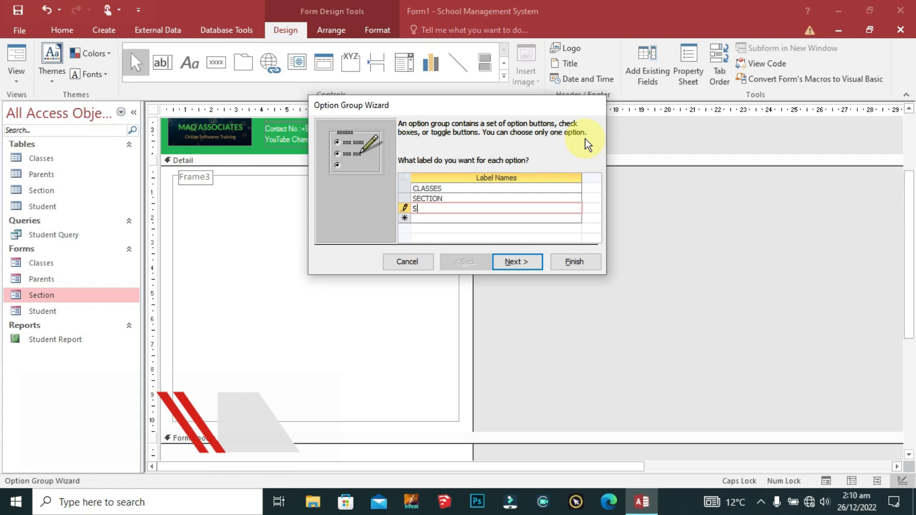
key("BackSpace")
type("PARENTS")
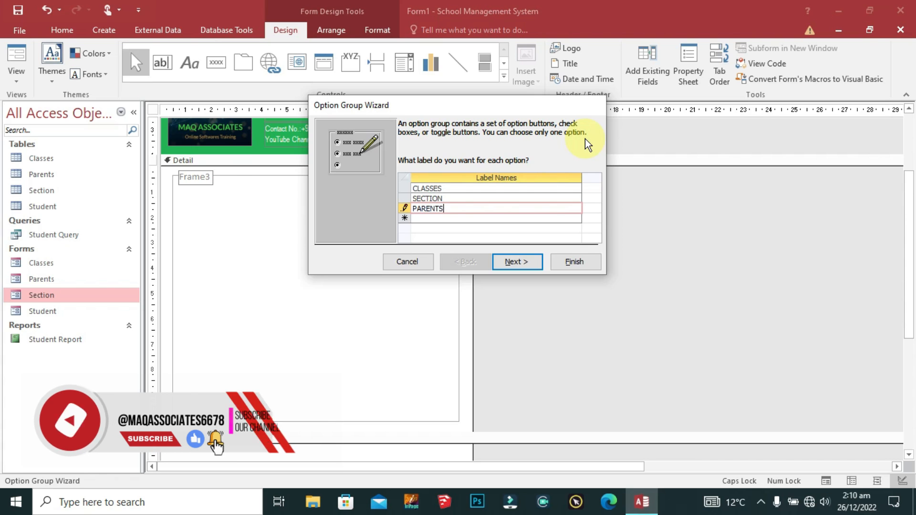
key("Up")
key("Up")
key("Up")
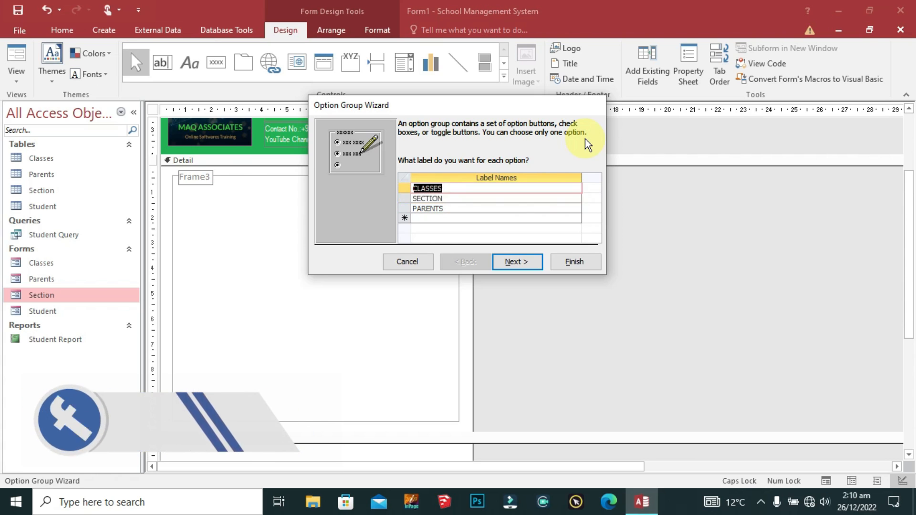
Step: Extend labels to CLASSES FORM, SECTION FORM, PARENTS FORM and add STUDENT FORM
left_click(464, 186)
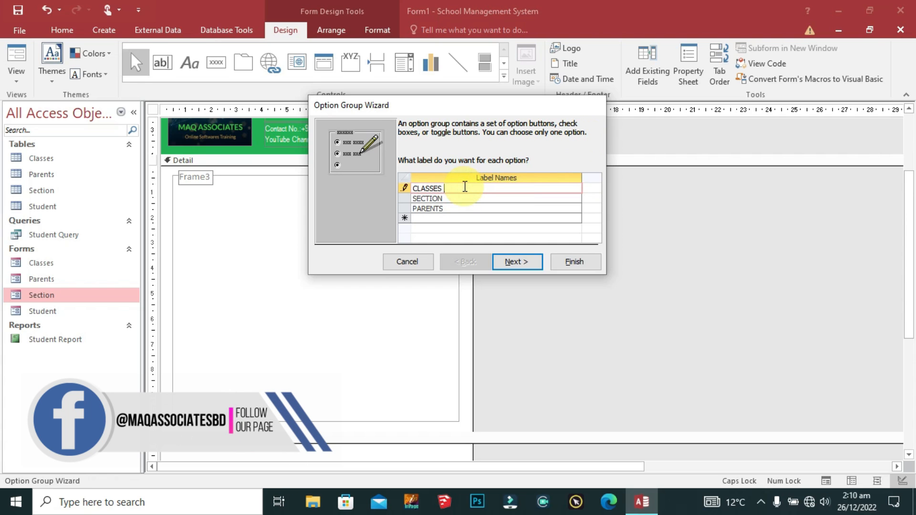
type("F")
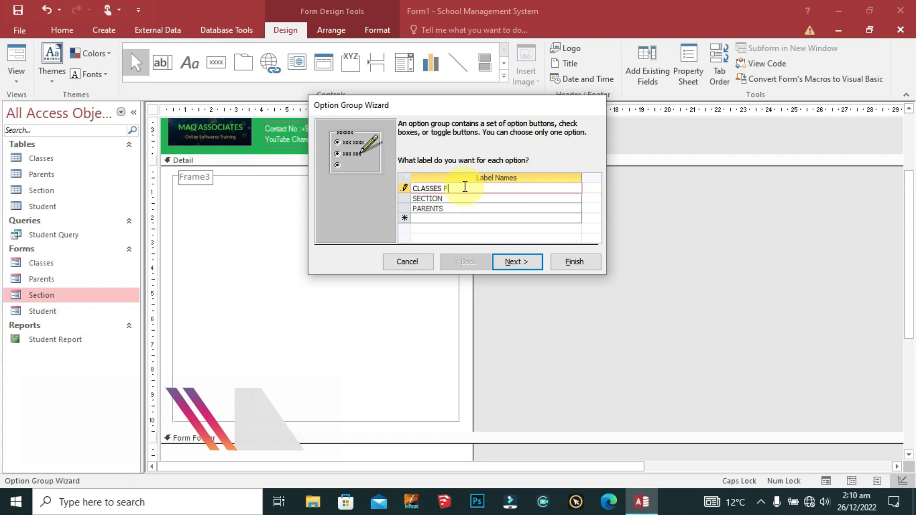
type("ORM")
left_click(469, 196)
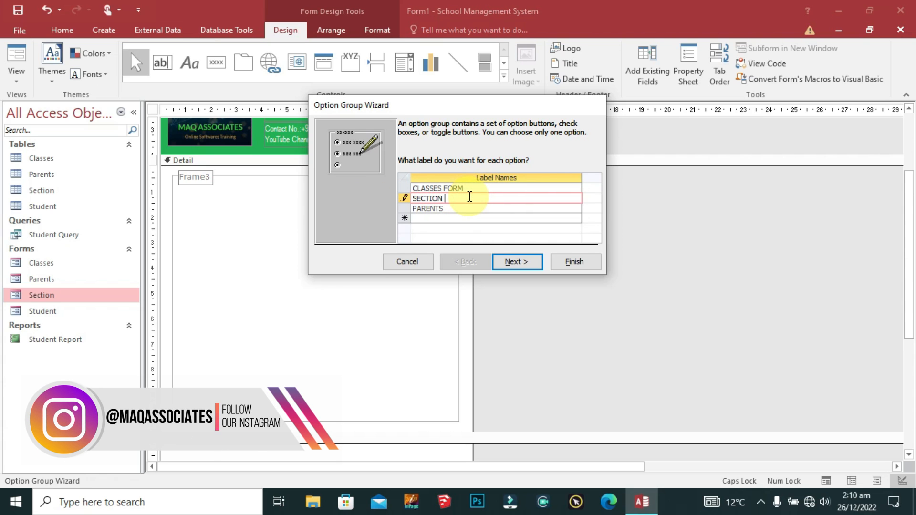
type("FORM")
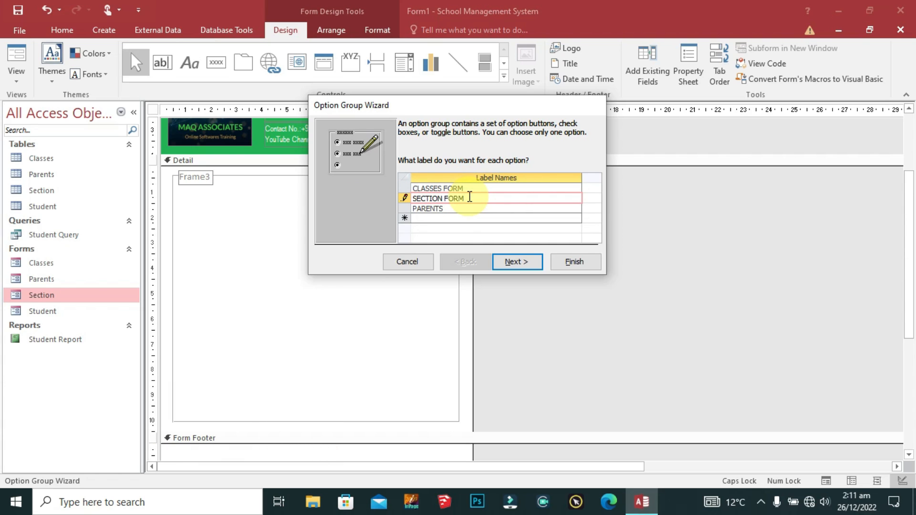
key("Down")
left_click(470, 206)
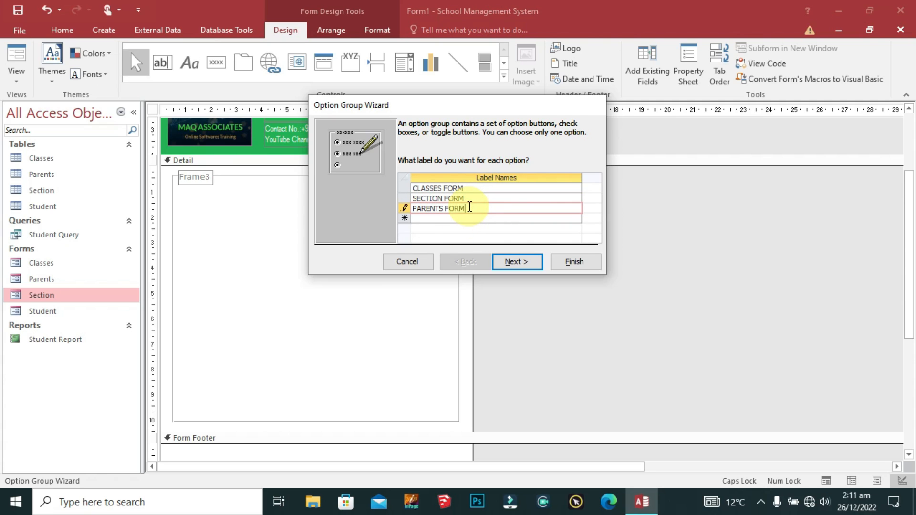
key("Down")
type("S")
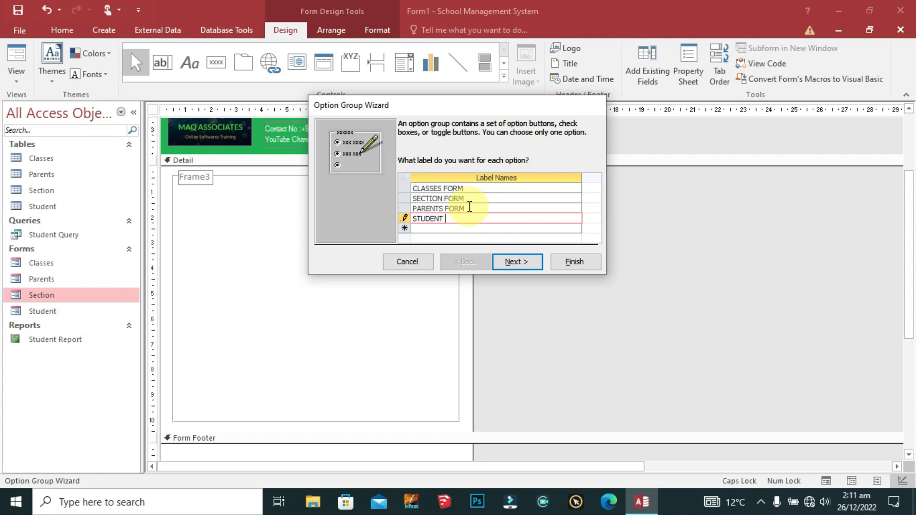
key("Down")
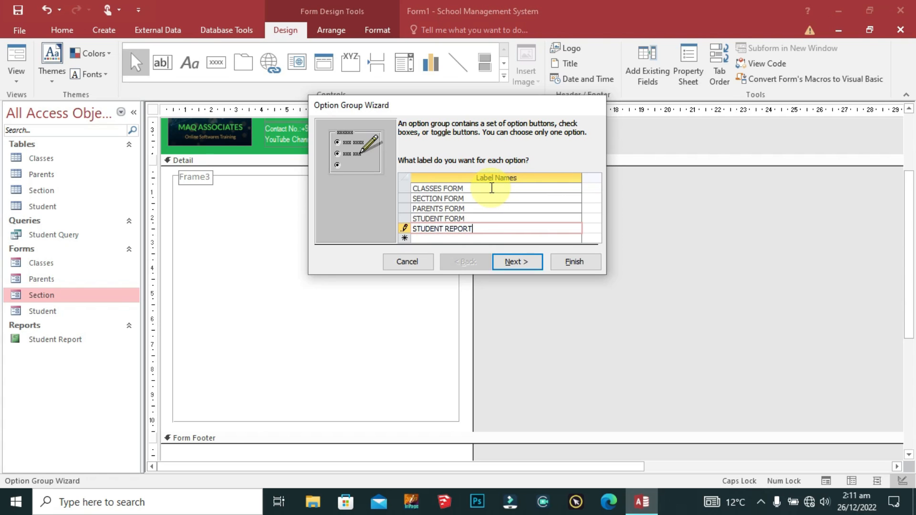
Step: Review the labels, add STUDENT REPORT and move on to the default-choice step
left_click(485, 189)
left_click(486, 198)
left_click(473, 207)
left_click(476, 220)
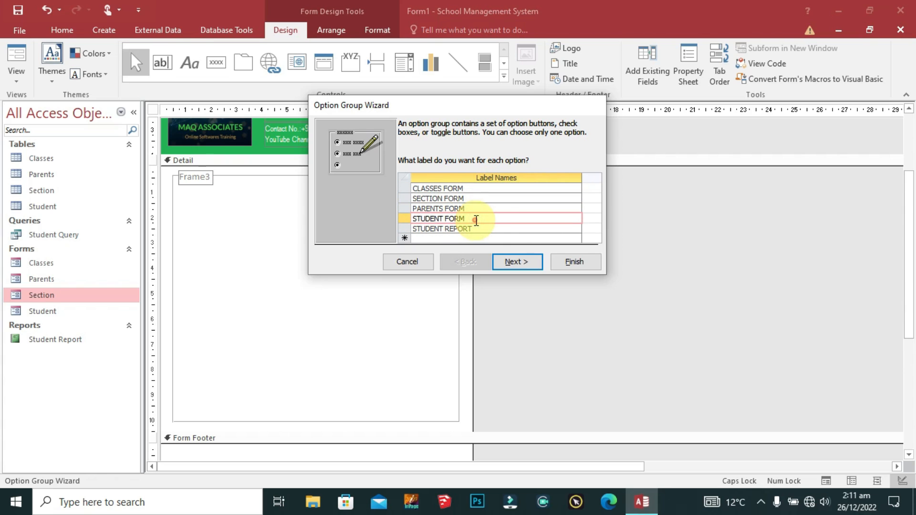
left_click(491, 229)
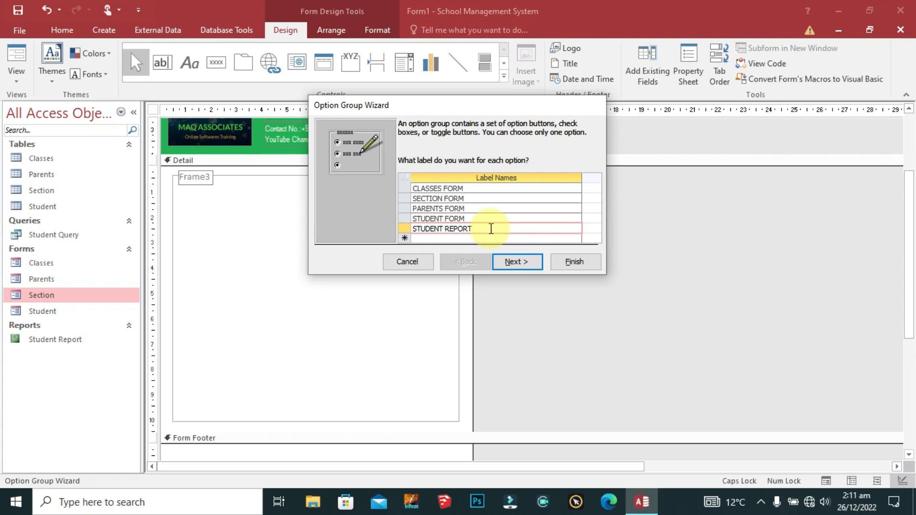
left_click(522, 260)
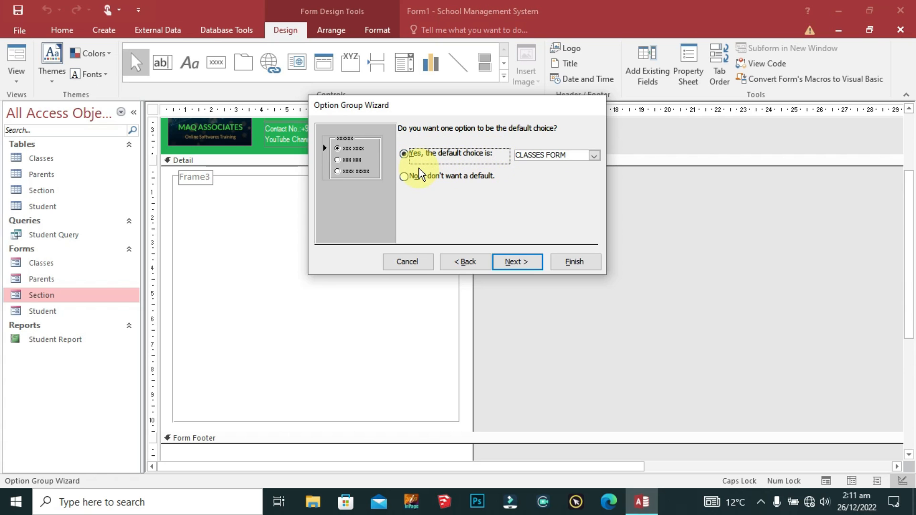
Step: Choose no default, keep values 1 to 5, use toggle buttons, and finish the wizard
left_click(418, 181)
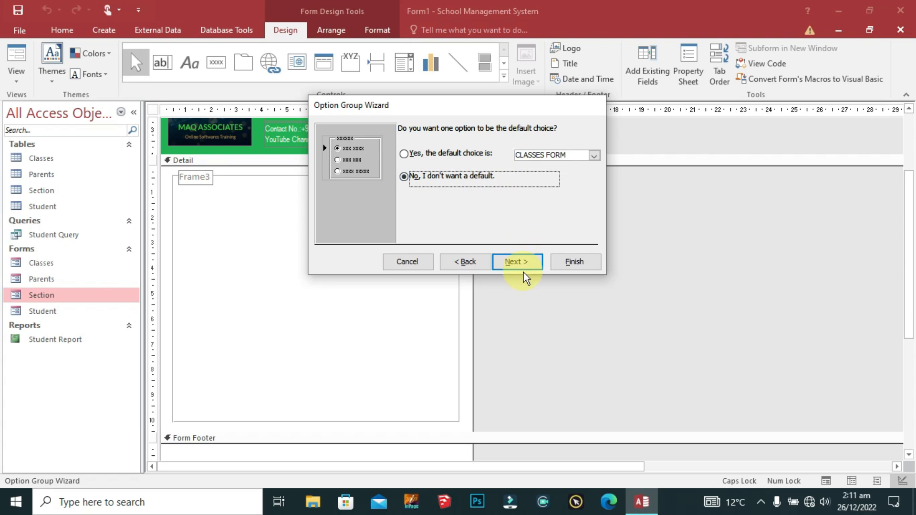
left_click(519, 260)
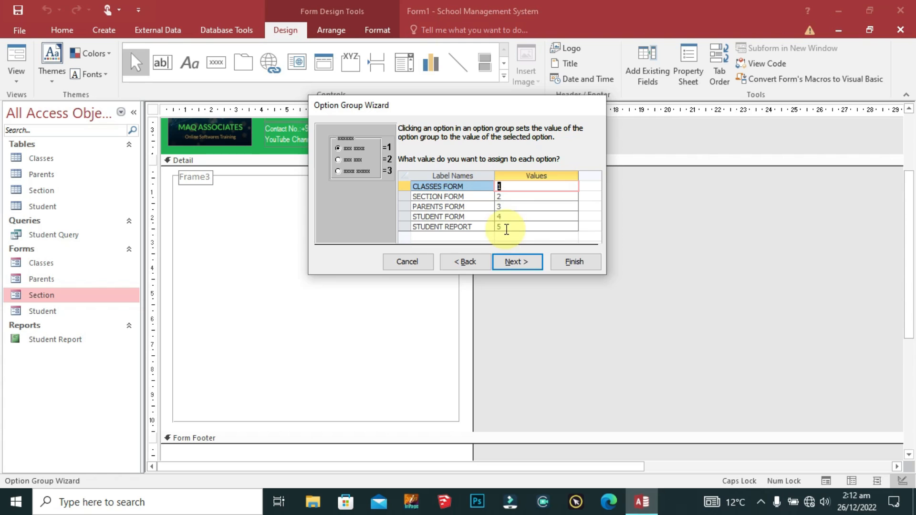
left_click(520, 263)
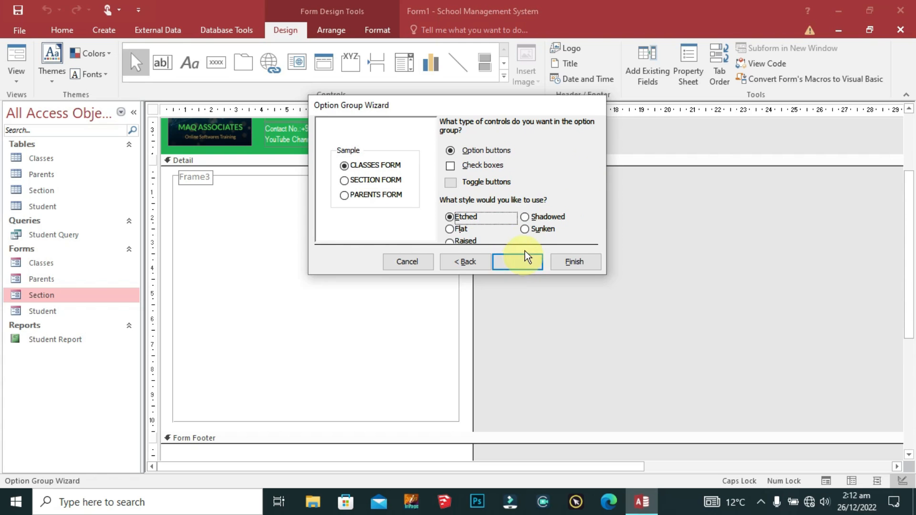
left_click(450, 184)
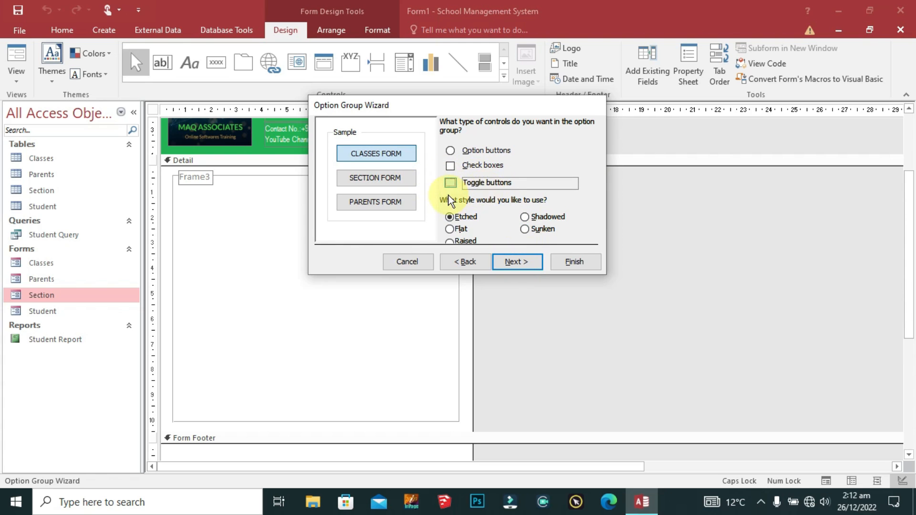
left_click(450, 184)
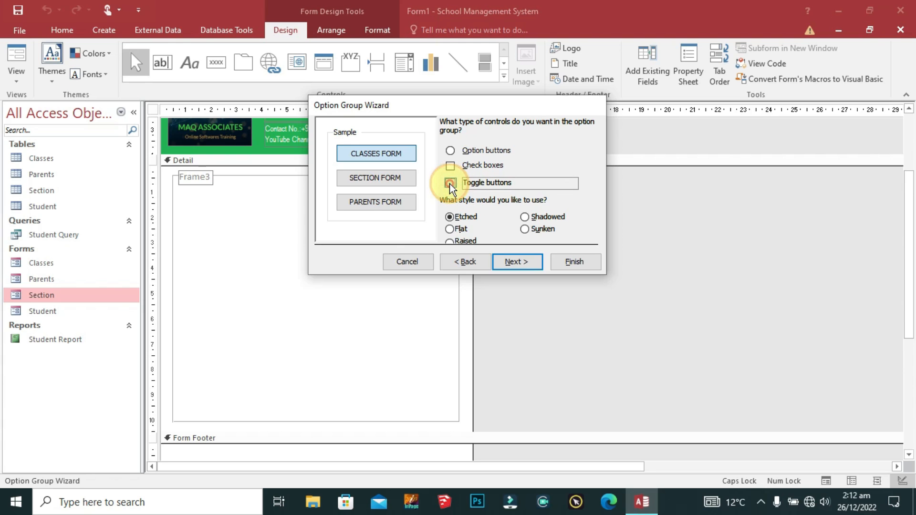
left_click(516, 261)
left_click(575, 262)
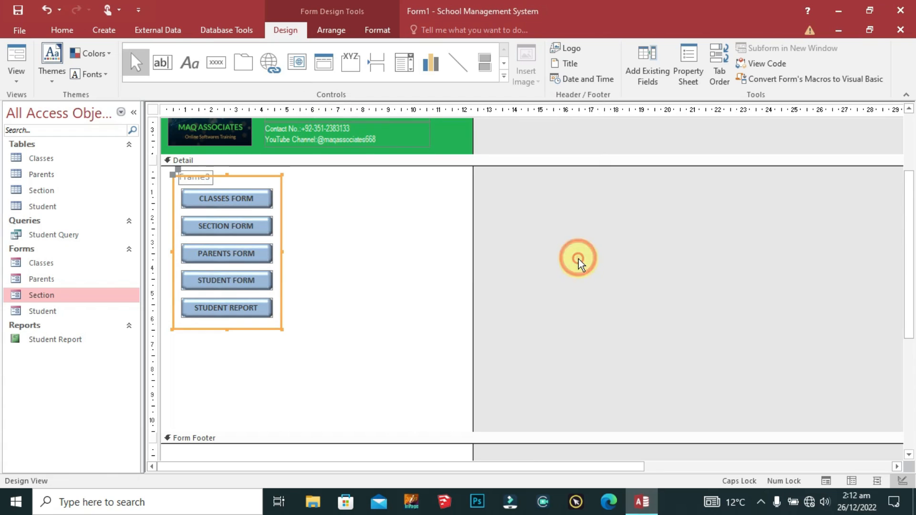
Step: Enlarge the option group frame and rename its caption to NAVIGATION SCREEN
left_click_drag(282, 250, 459, 256)
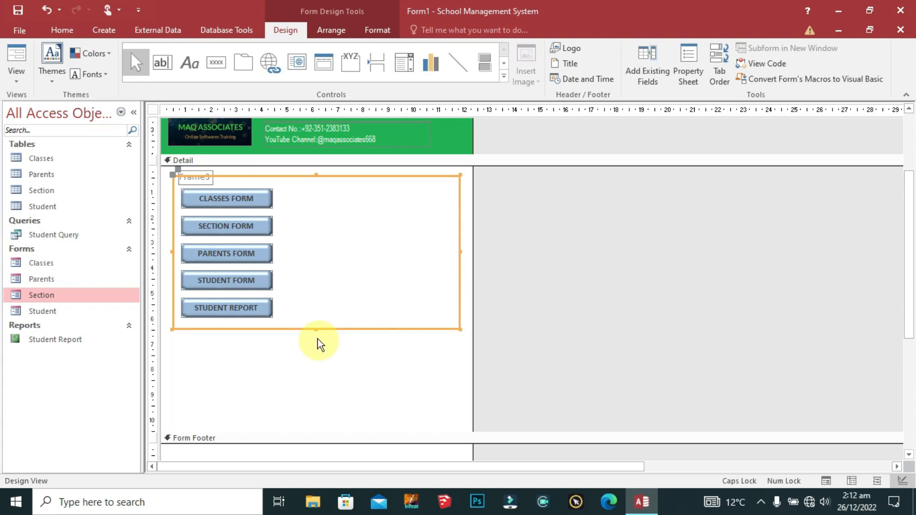
left_click_drag(315, 328, 313, 413)
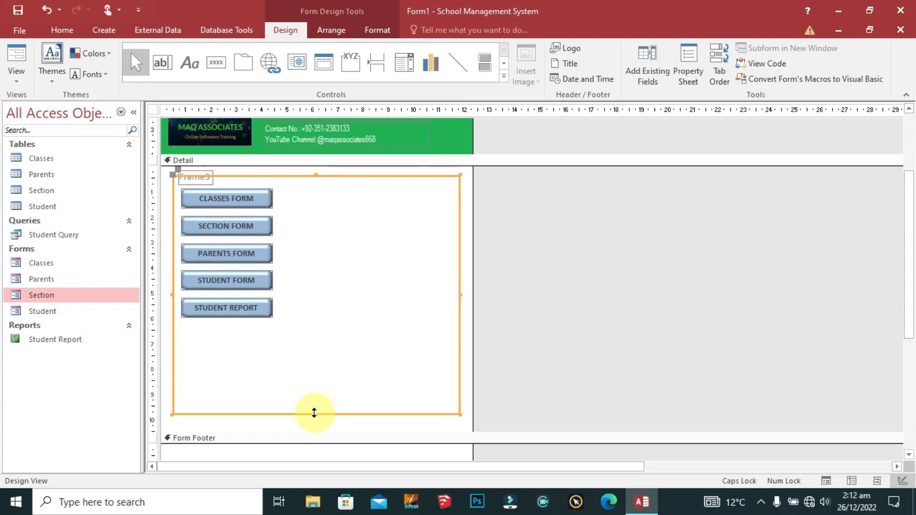
left_click(298, 194)
left_click(195, 175)
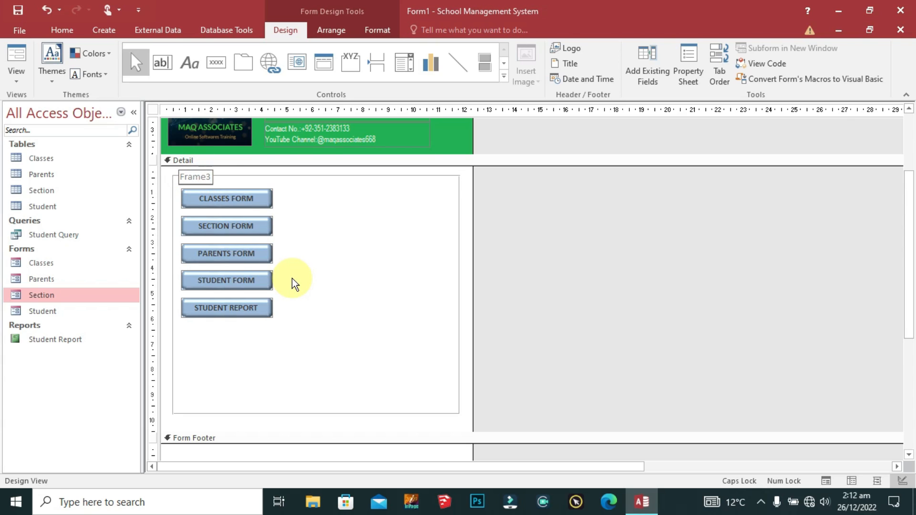
key("F2")
type("NAVIGATION SCREEN")
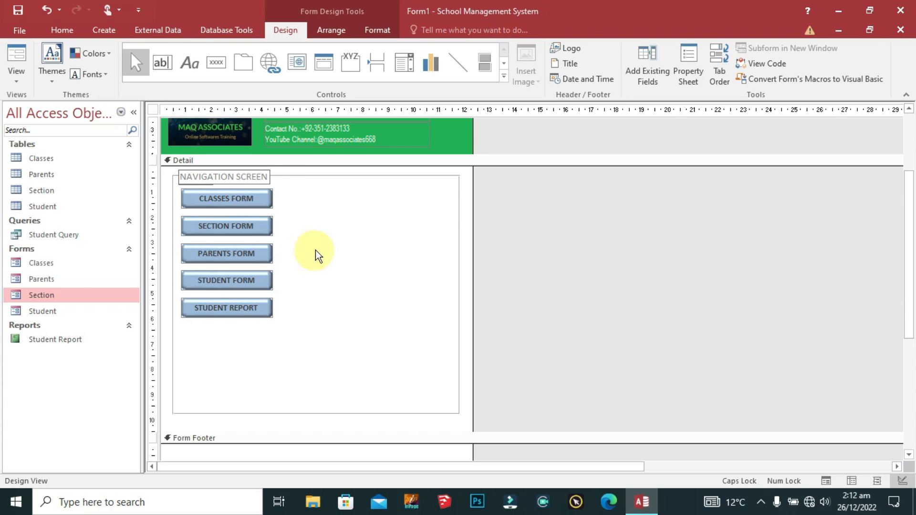
left_click(328, 232)
Step: Select the five toggle buttons and nudge them down slightly
left_click_drag(285, 186, 225, 334)
key("Down")
key("Down")
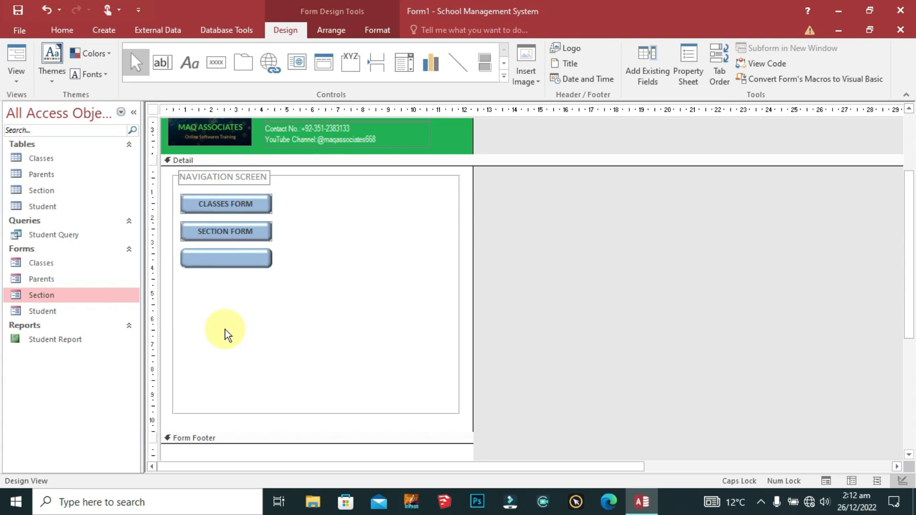
left_click(296, 231)
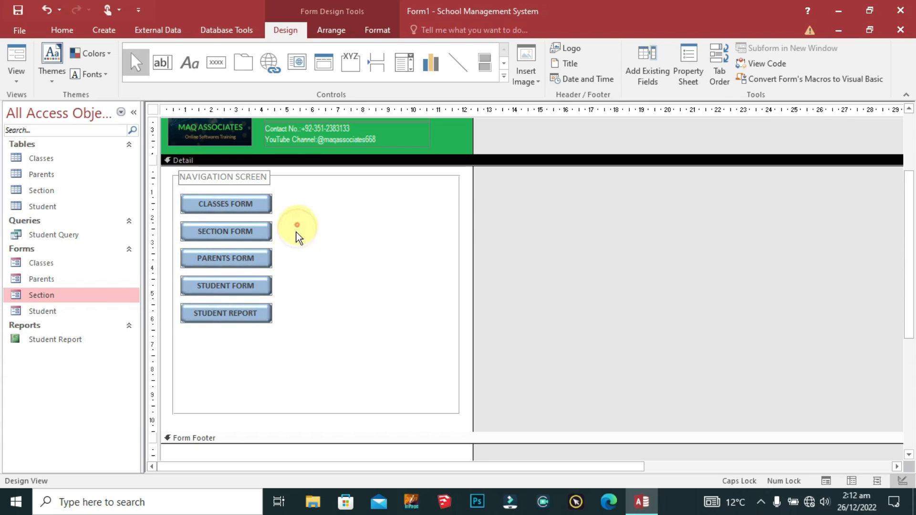
left_click_drag(286, 251, 232, 298)
left_click_drag(293, 193, 209, 361)
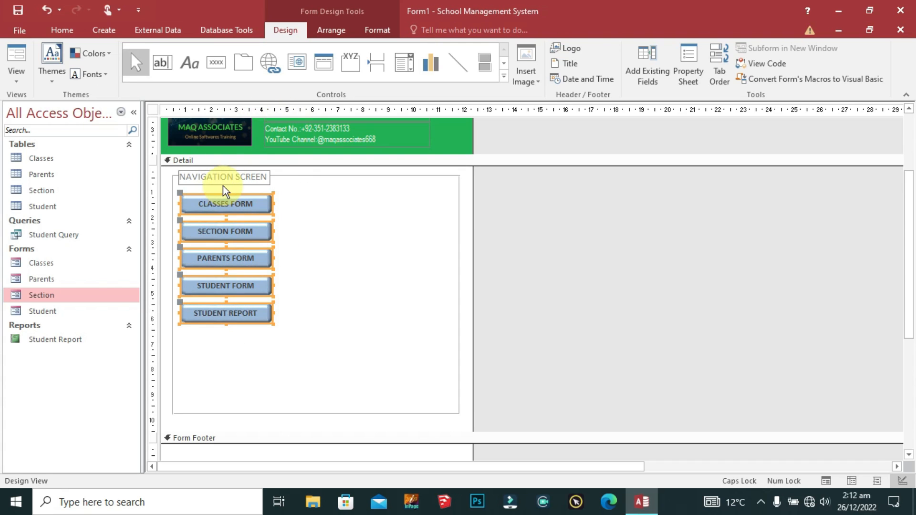
left_click(372, 29)
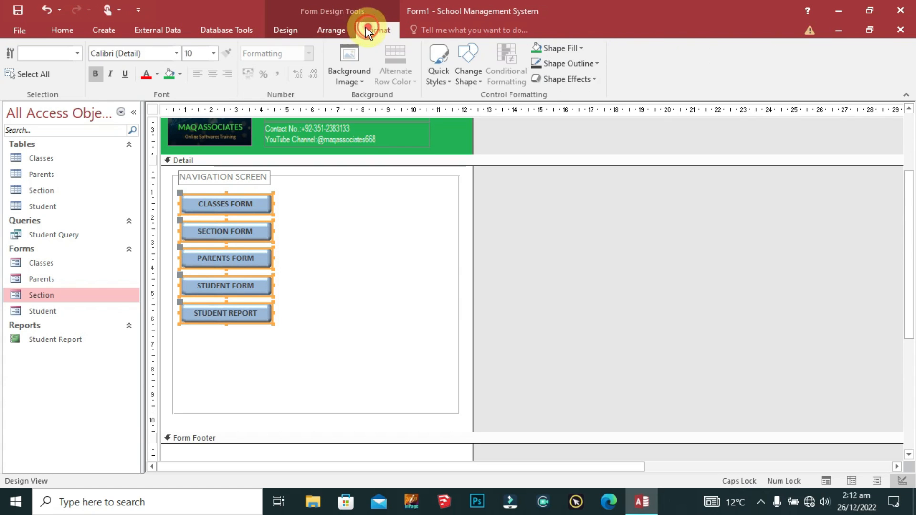
Step: Set the five button captions to Arial, size 11
left_click(139, 55)
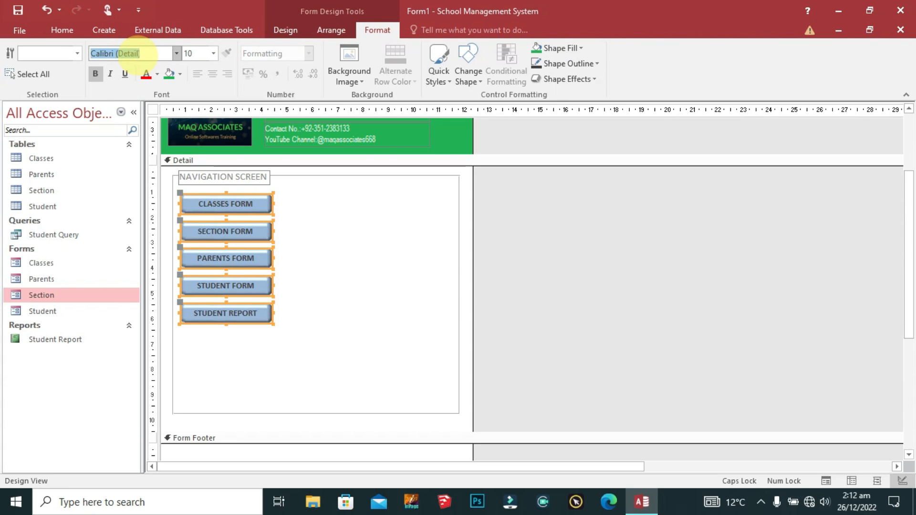
type("Arial")
key("Return")
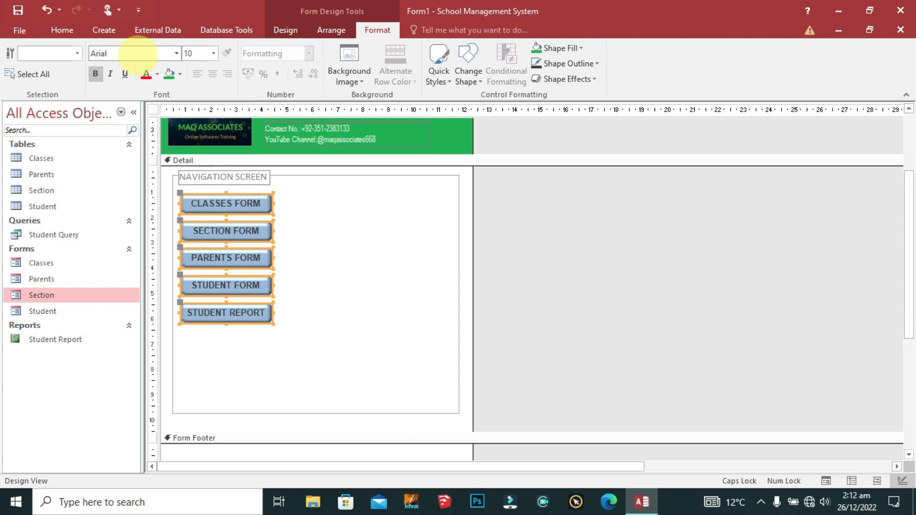
left_click(208, 52)
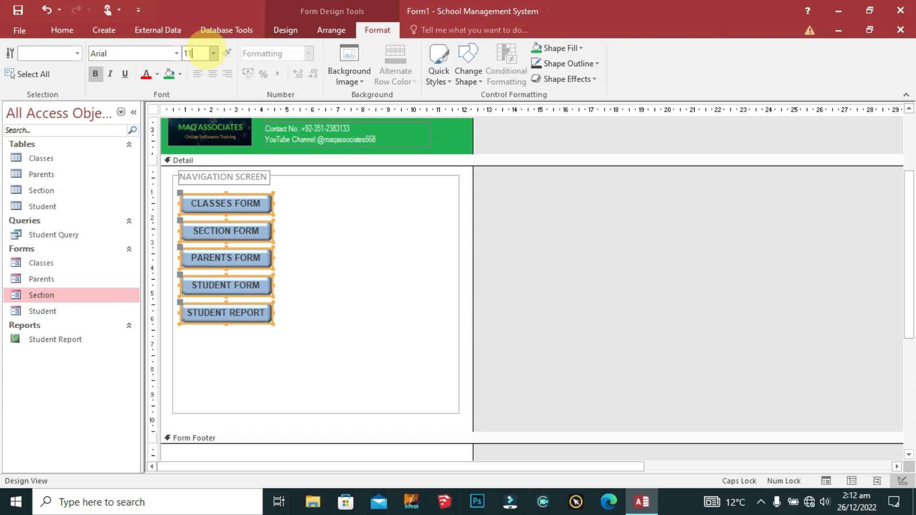
key("Return")
Step: Widen the five buttons so STUDENT REPORT fits on one line, then select the NAVIGATION SCREEN label
left_click_drag(276, 260, 283, 262)
left_click(328, 239)
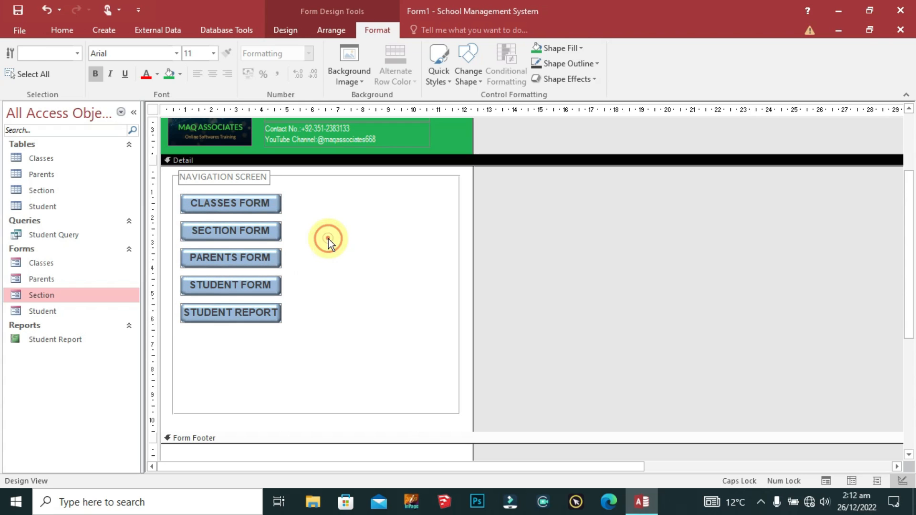
left_click(251, 181)
left_click(144, 52)
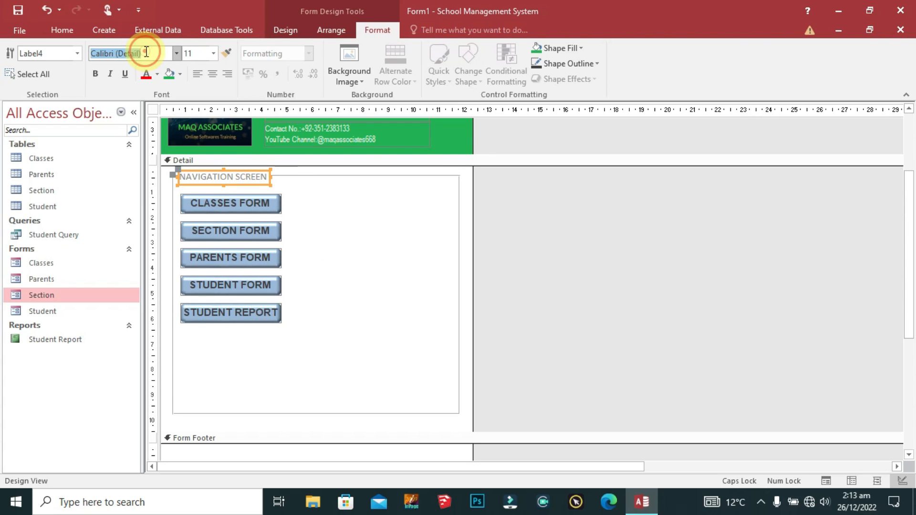
Step: Set the NAVIGATION SCREEN label font to Arial Black and size it to fit
type("Ari")
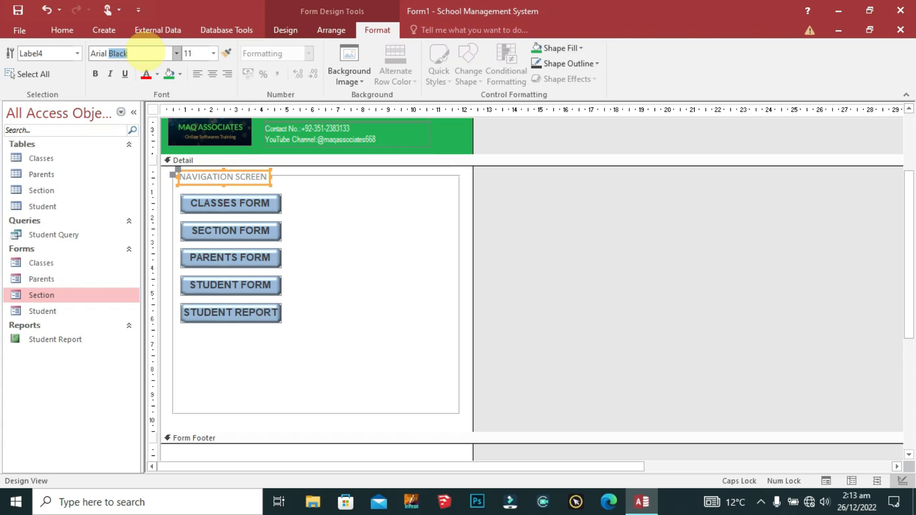
type("al B")
key("Return")
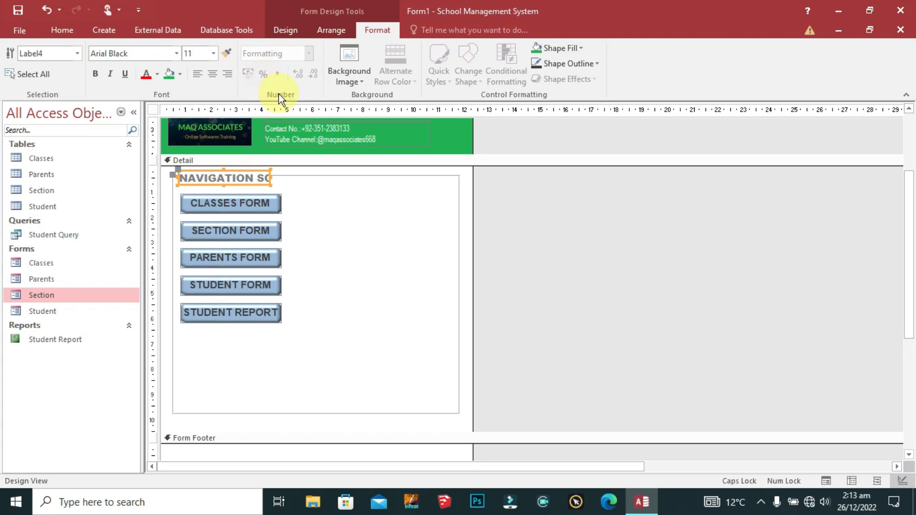
right_click(268, 185)
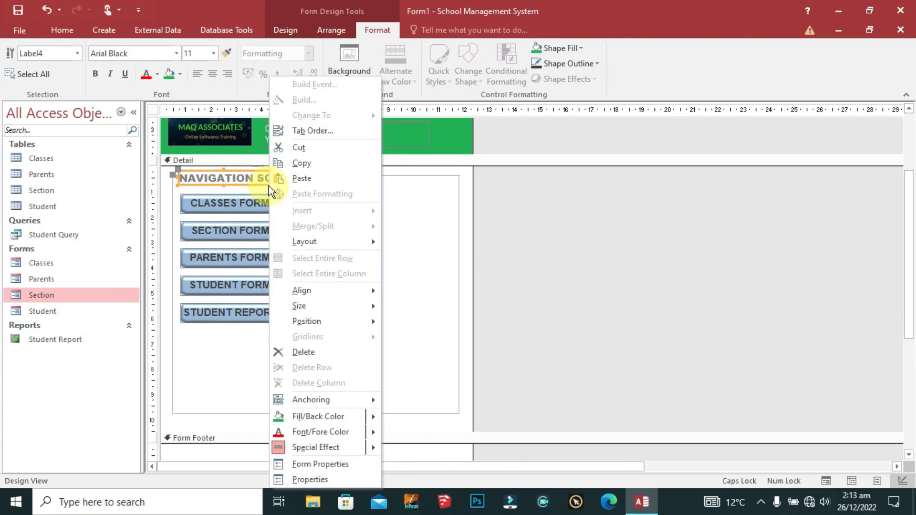
mouse_move(353, 306)
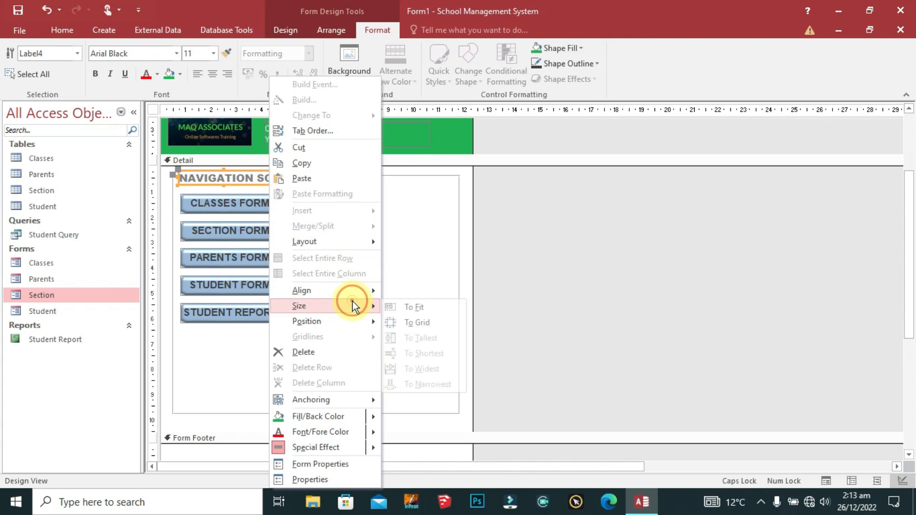
left_click(436, 307)
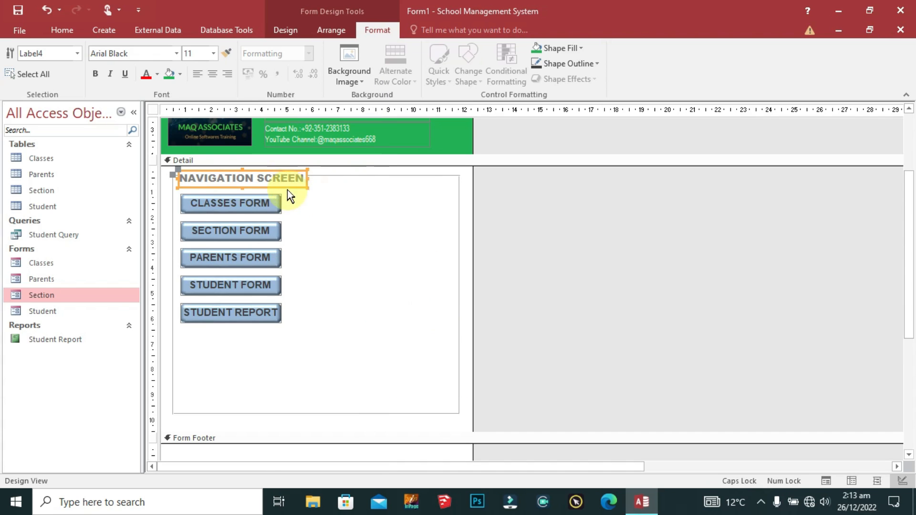
Step: Give the label a green fill and white text
left_click(539, 48)
left_click(581, 49)
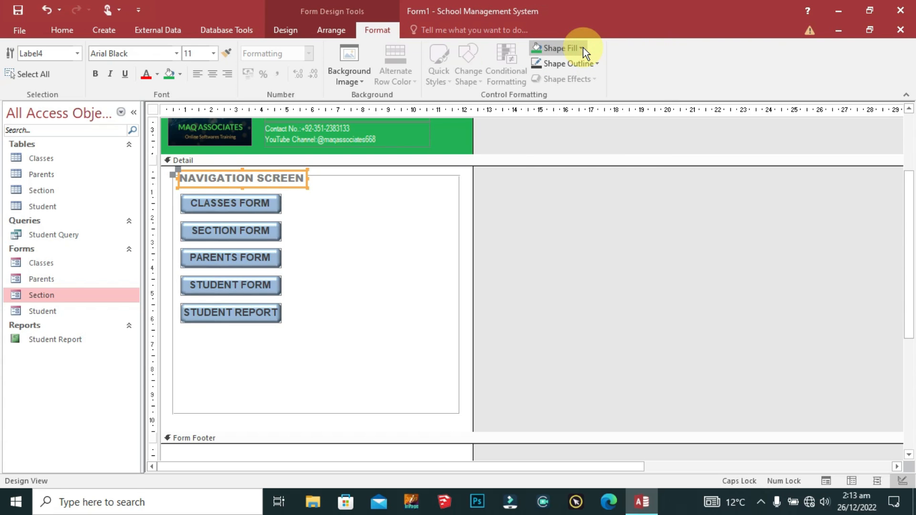
left_click(582, 48)
left_click(535, 263)
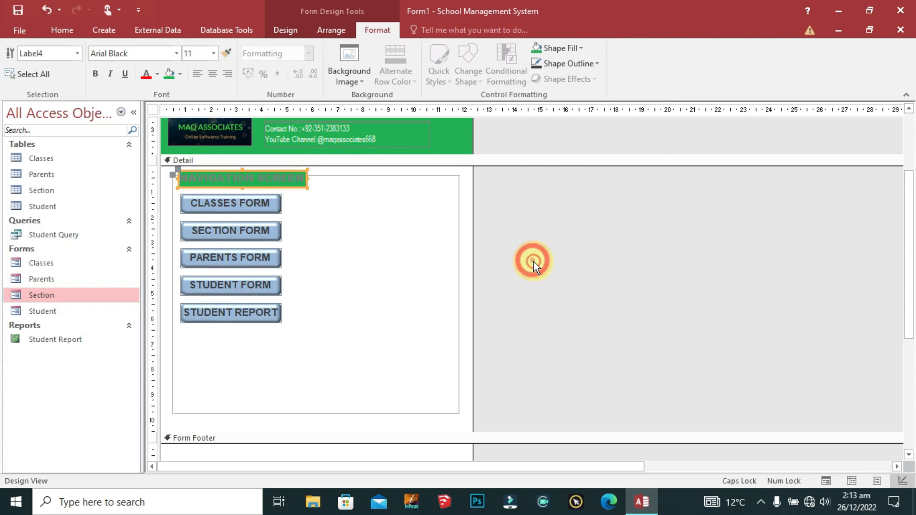
left_click(156, 75)
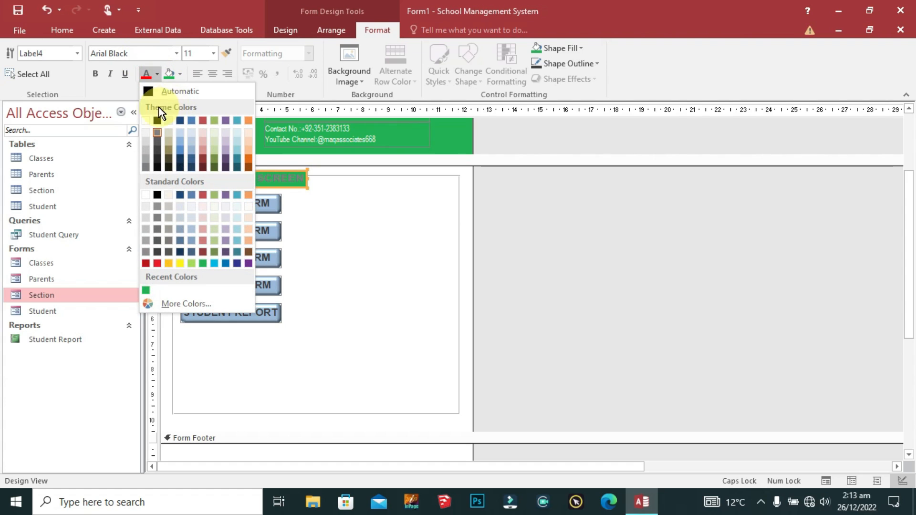
left_click(145, 119)
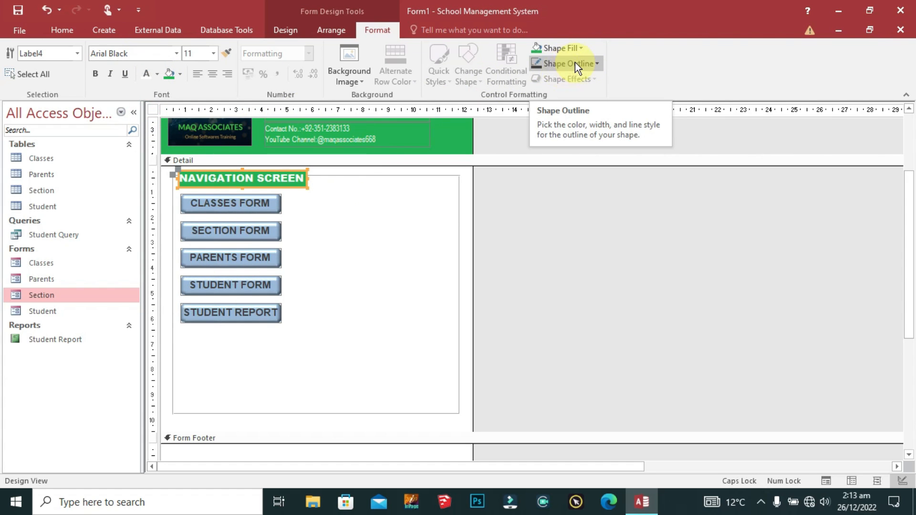
Step: Add a thick red border to the label and widen it so the full text shows
left_click(600, 63)
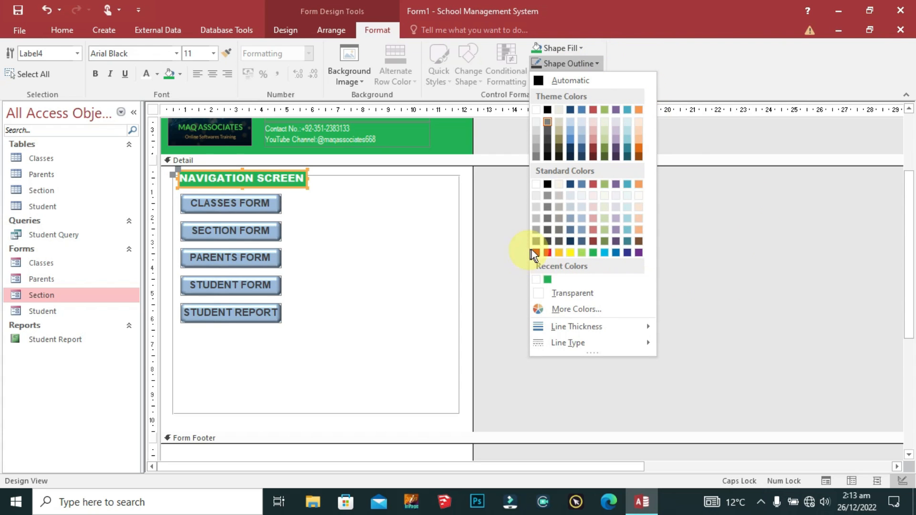
left_click(547, 252)
left_click(596, 62)
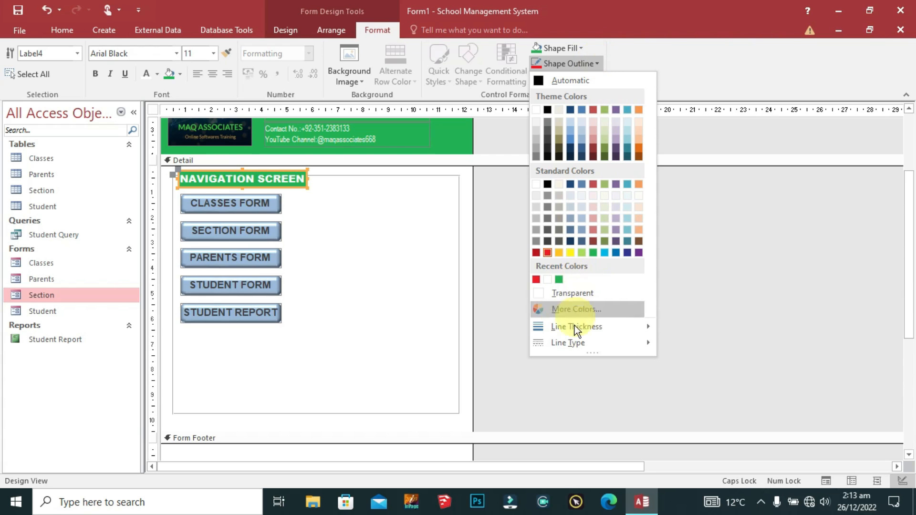
mouse_move(577, 328)
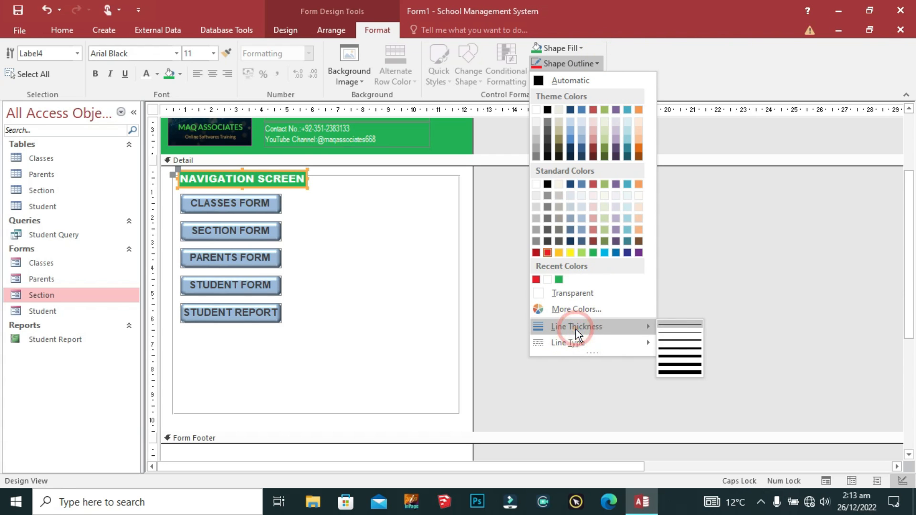
left_click(676, 347)
left_click(345, 258)
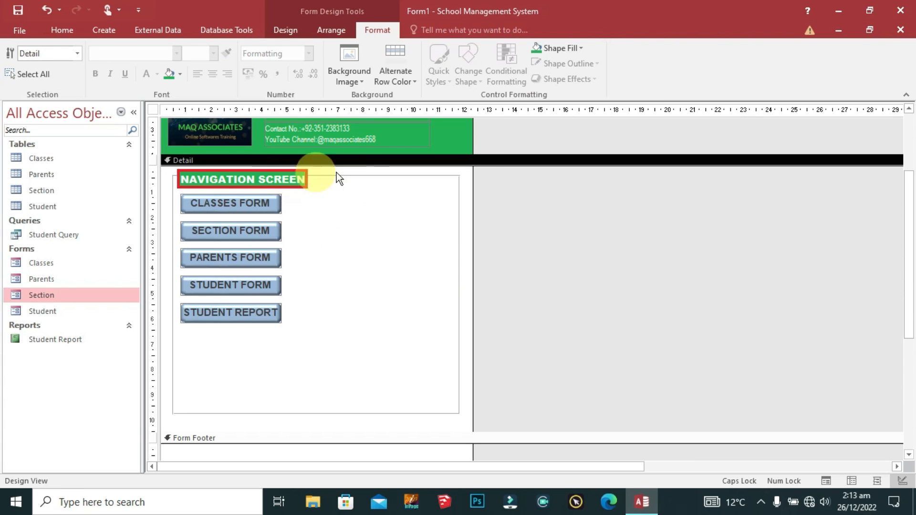
left_click(301, 178)
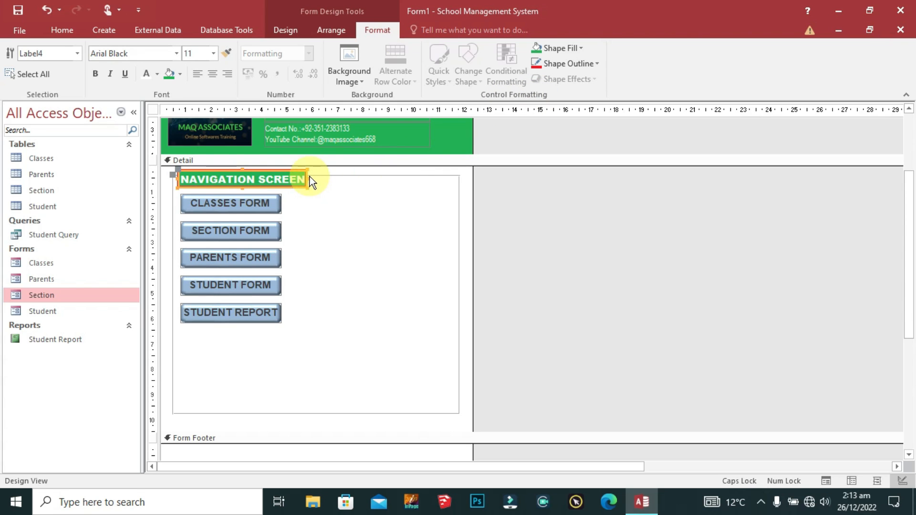
left_click_drag(310, 177, 312, 178)
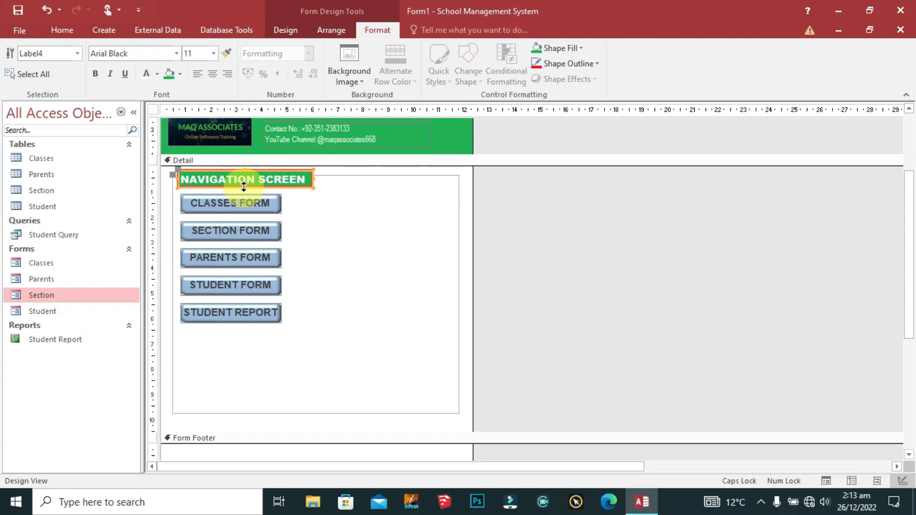
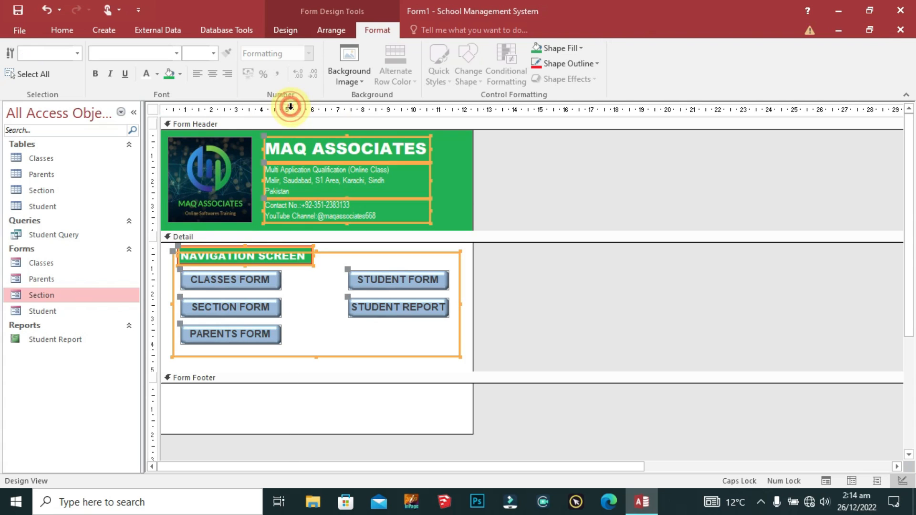
Step: Select the Form Header section of the navigation form
left_click(461, 187)
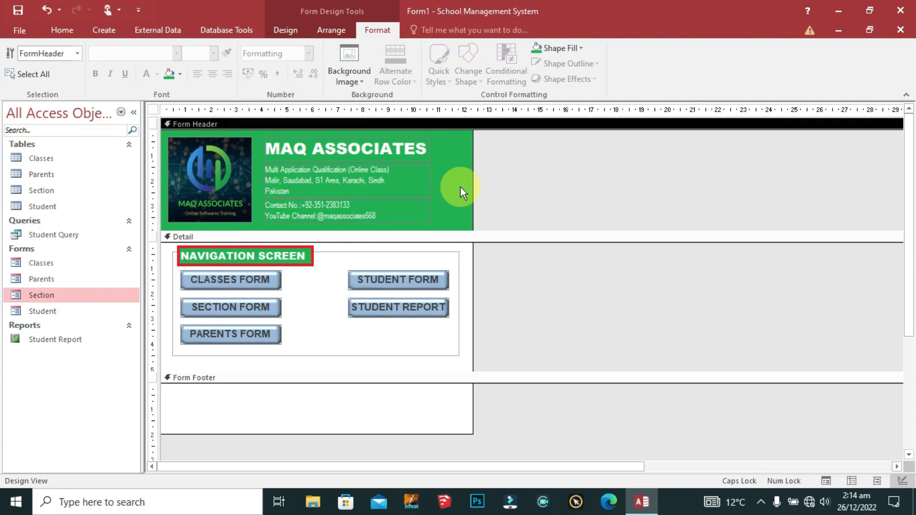
Step: Save the form as HOME SCREEN, select it in the Navigation Pane and view File Info
key("ctrl+s")
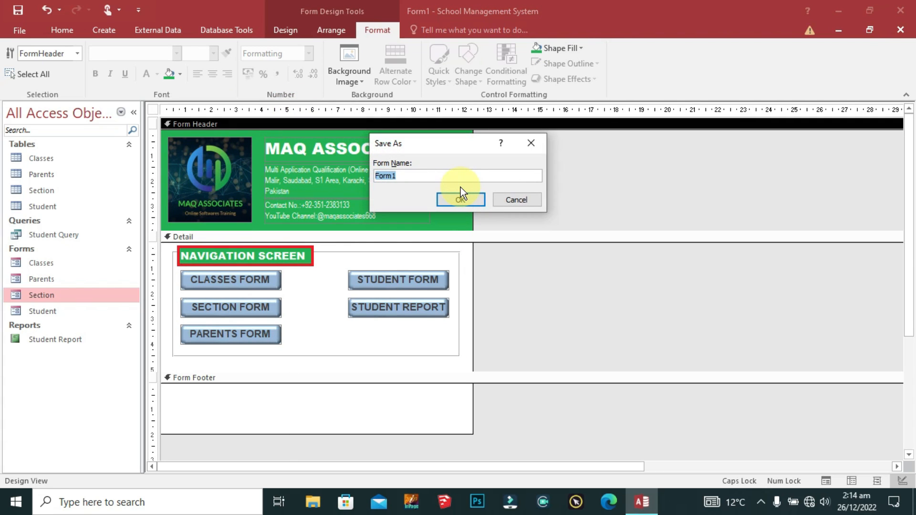
type("HOME SCREEN")
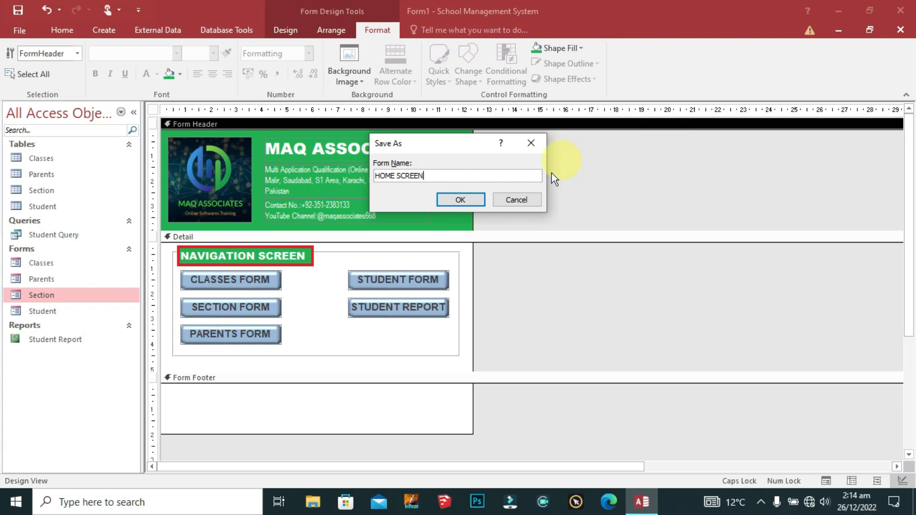
left_click(448, 199)
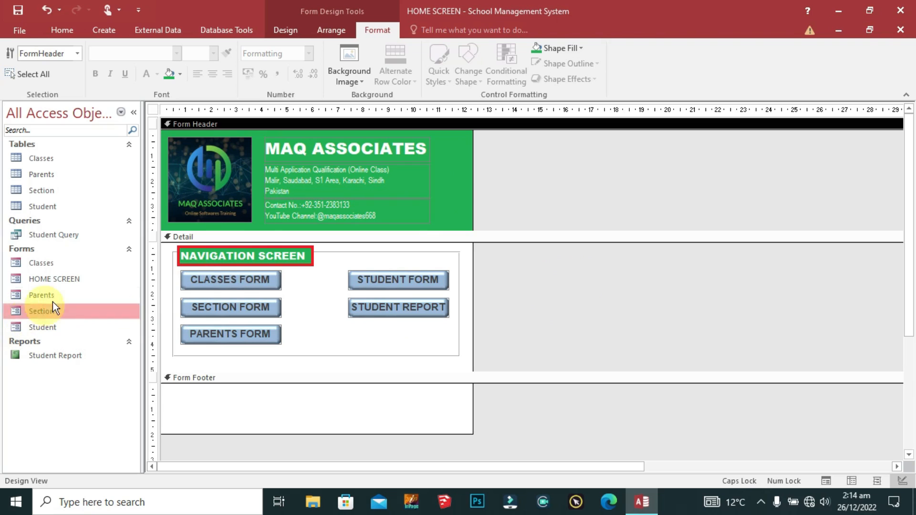
left_click(58, 282)
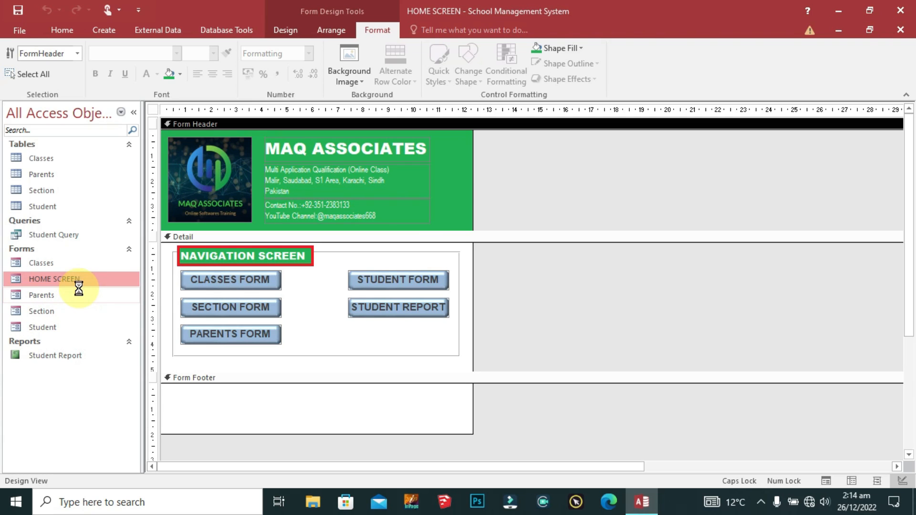
left_click(19, 31)
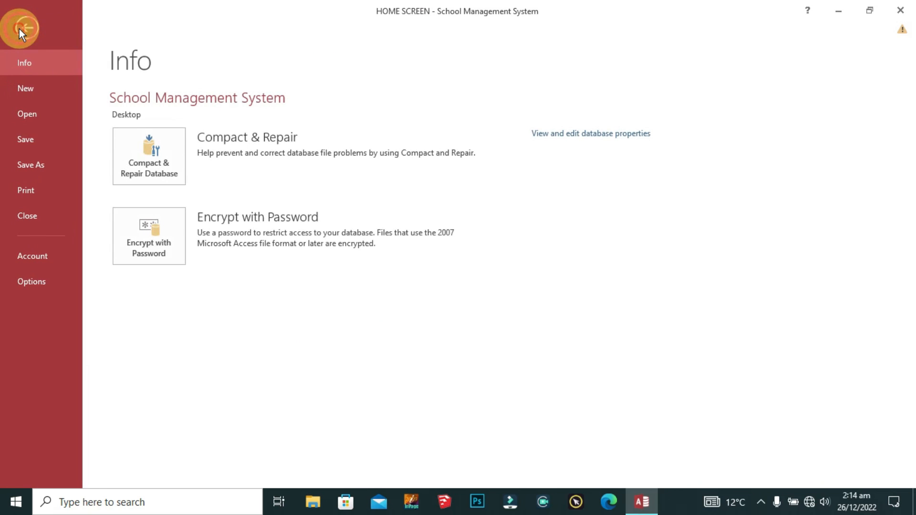
Step: Set Display Form to HOME SCREEN in the Current Database options and acknowledge the restart notice
left_click(41, 281)
left_click_drag(517, 42, 301, 21)
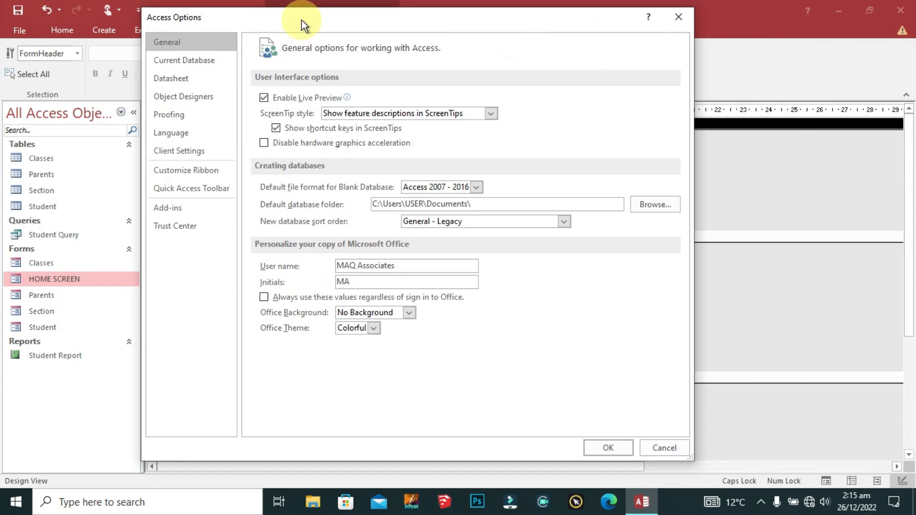
left_click(183, 61)
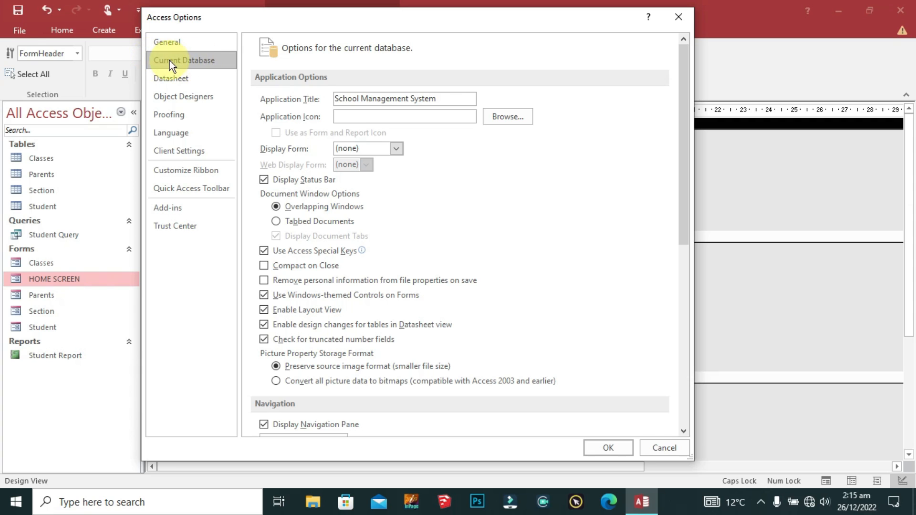
left_click(396, 149)
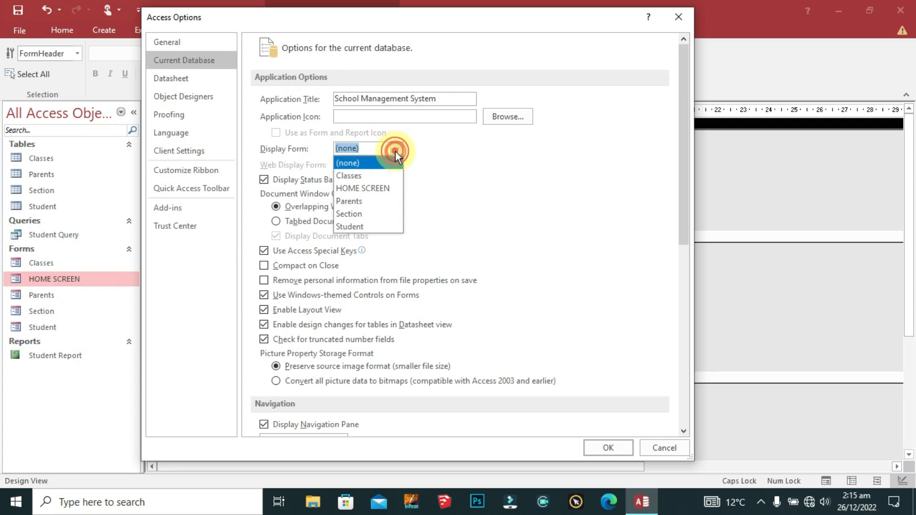
left_click(365, 190)
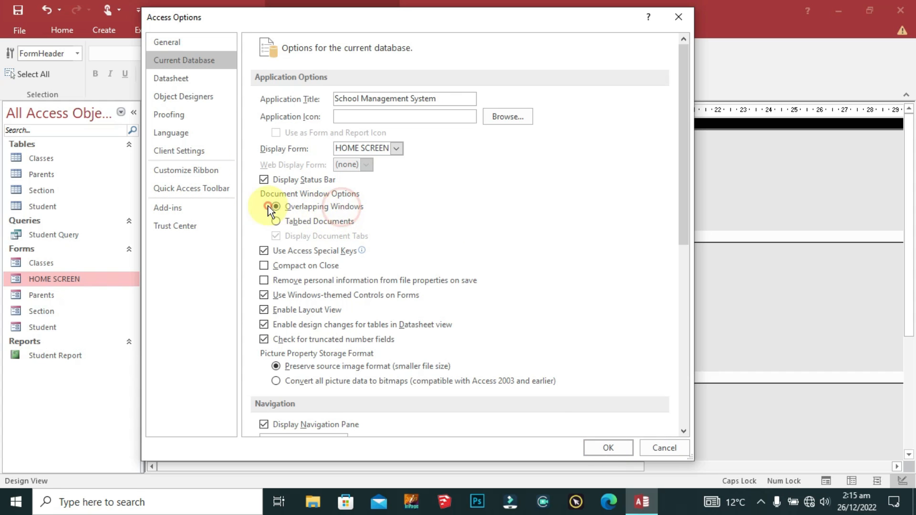
left_click(612, 451)
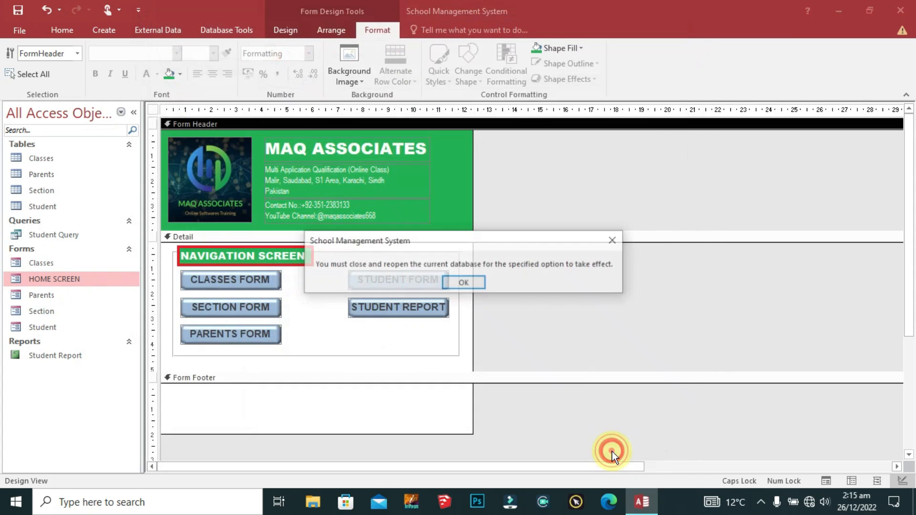
left_click(465, 282)
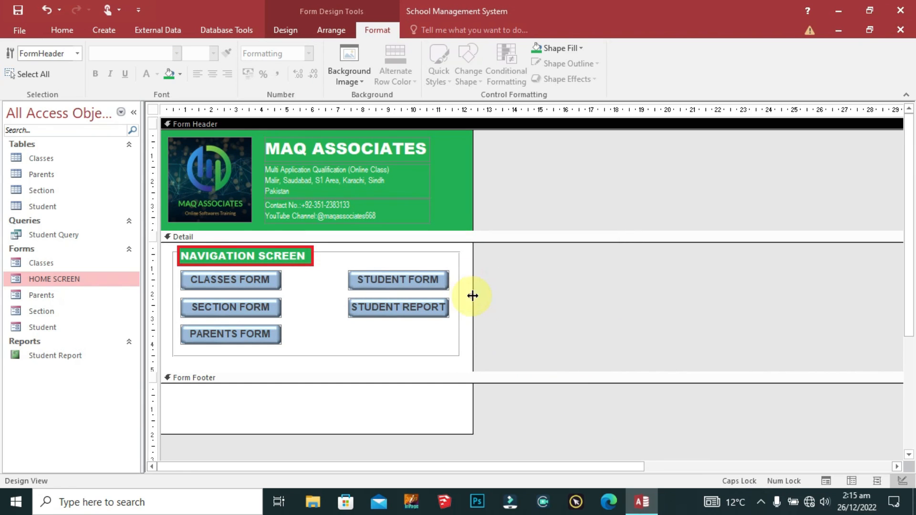
Step: Open the Property Sheet for the form header
left_click(500, 281)
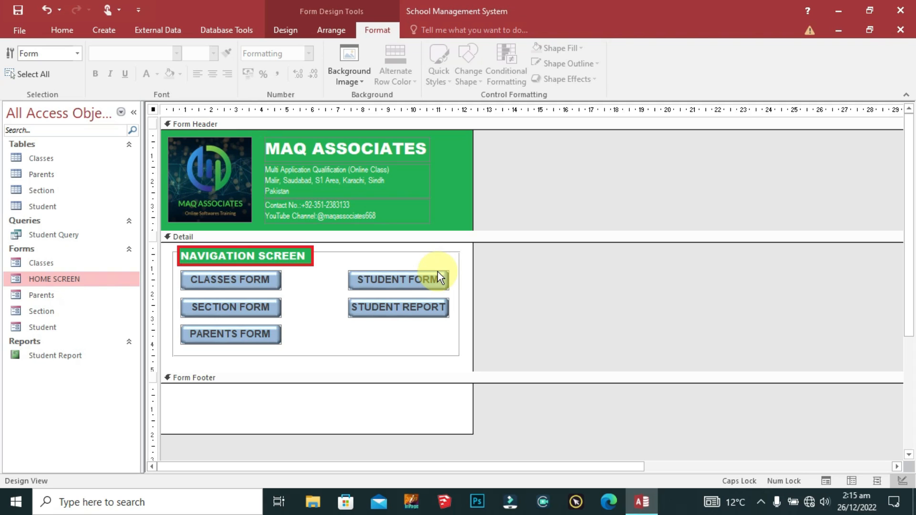
left_click(460, 154)
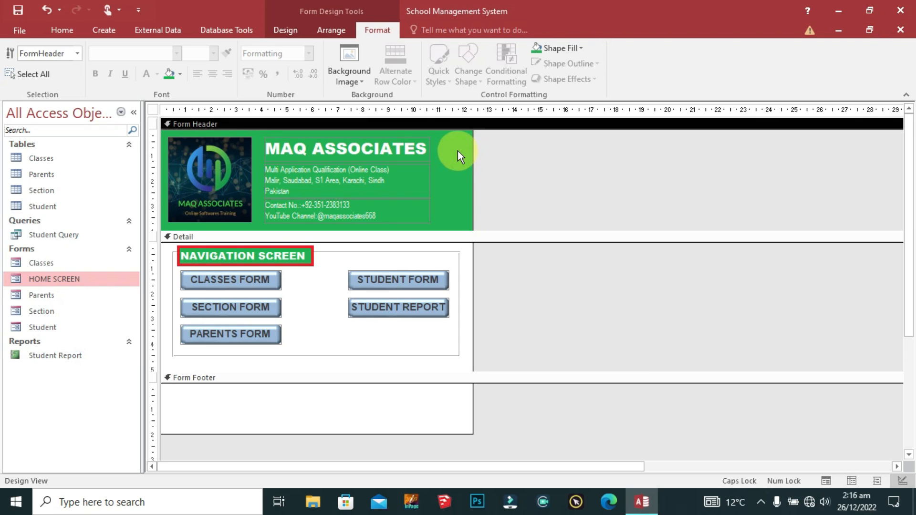
double_click(450, 146)
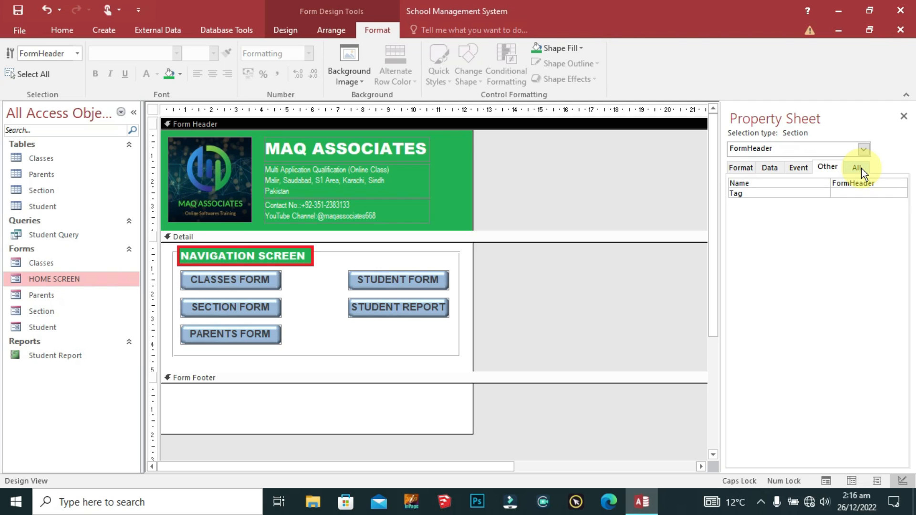
Step: Nudge all five navigation buttons one step lower on the form
left_click_drag(398, 263, 239, 342)
left_click(434, 259)
left_click_drag(400, 271, 306, 310)
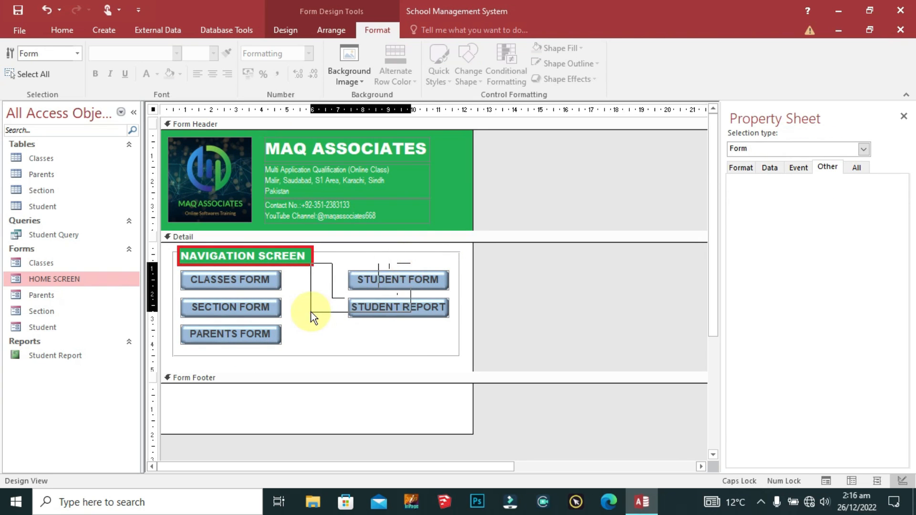
left_click(405, 259)
left_click_drag(377, 345, 237, 284)
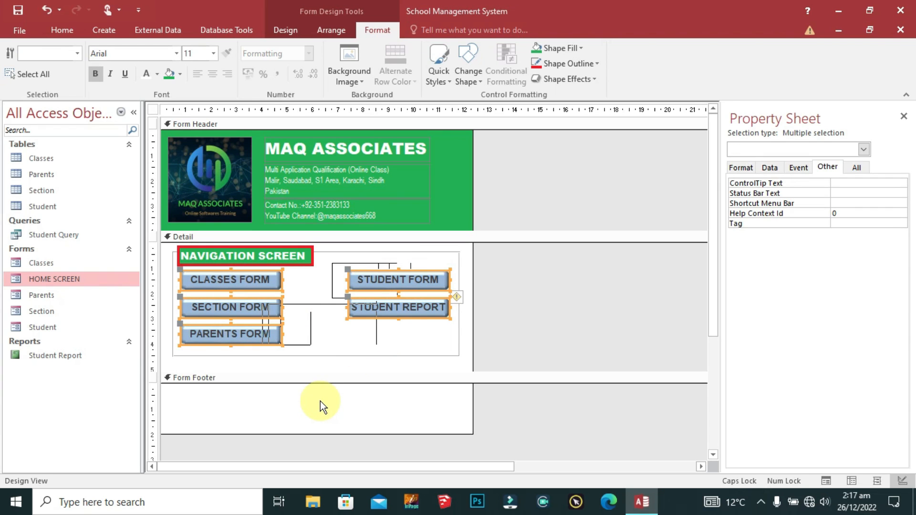
key("Down")
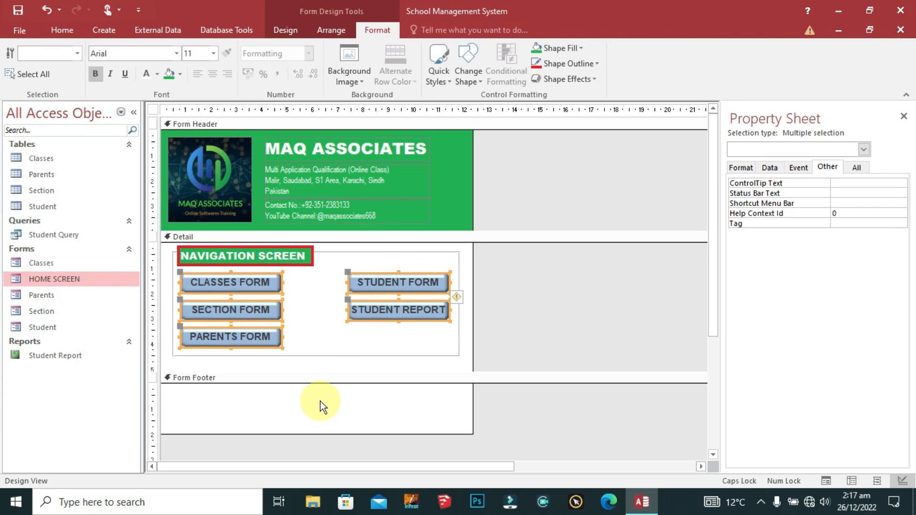
left_click(386, 262)
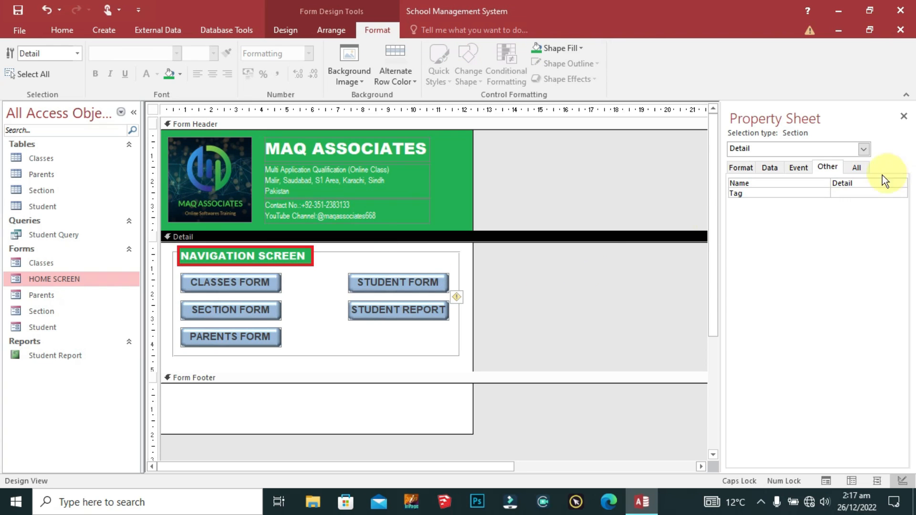
left_click(864, 149)
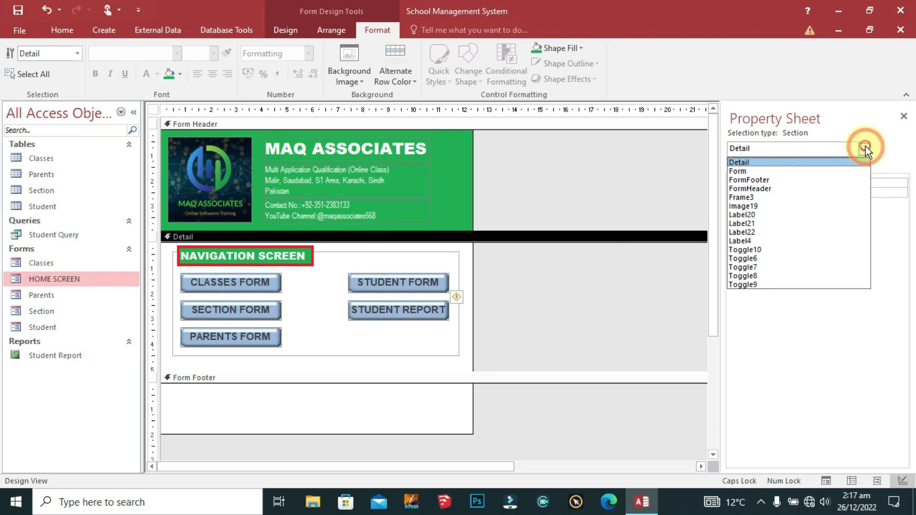
Step: Set the form's Pop Up to Yes, Allow Datasheet View to No and Auto Resize to No
left_click(761, 172)
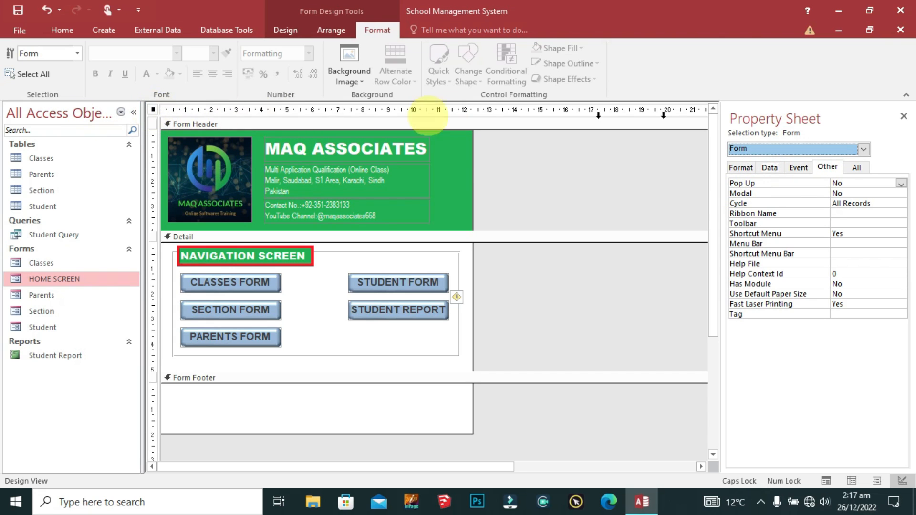
left_click(901, 183)
left_click(856, 193)
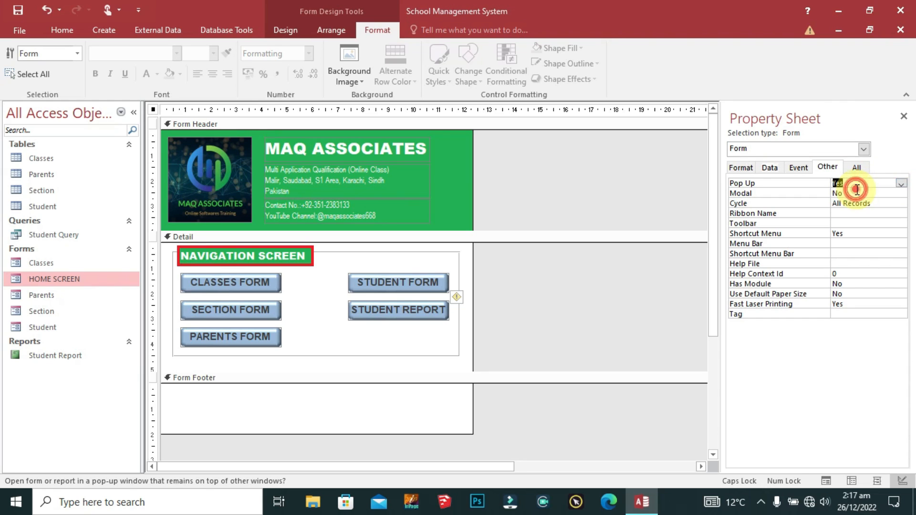
left_click(865, 181)
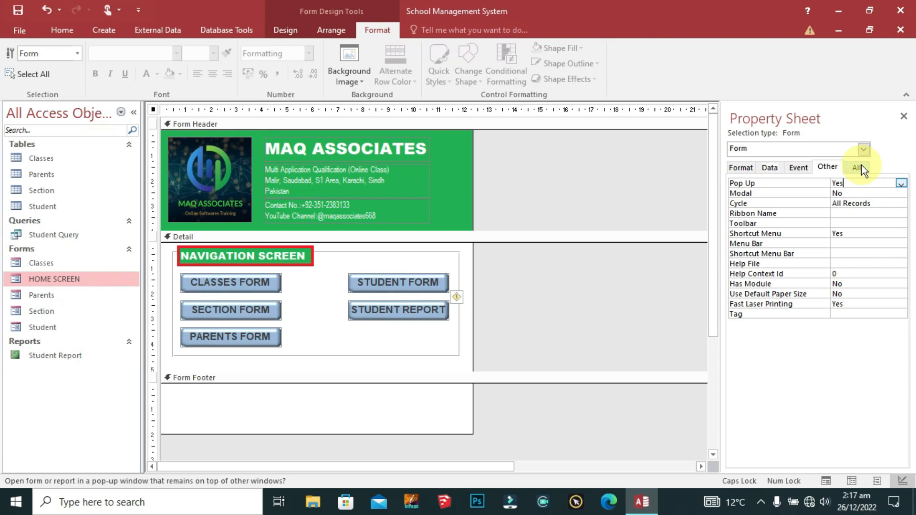
left_click(857, 167)
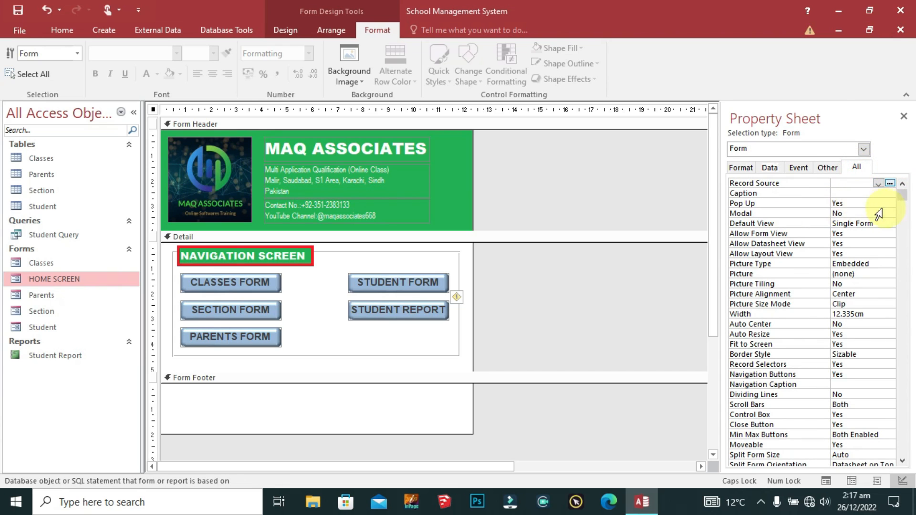
left_click(859, 204)
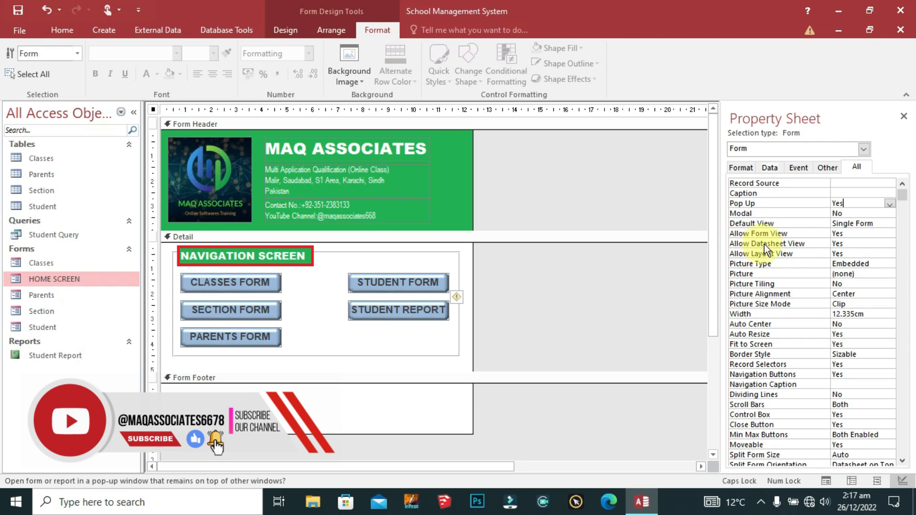
left_click(864, 244)
left_click(889, 244)
left_click(839, 263)
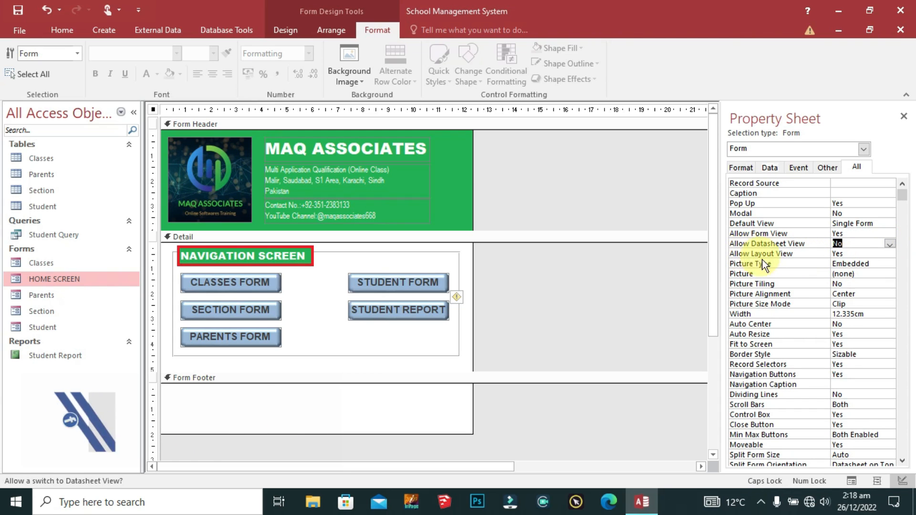
left_click(837, 334)
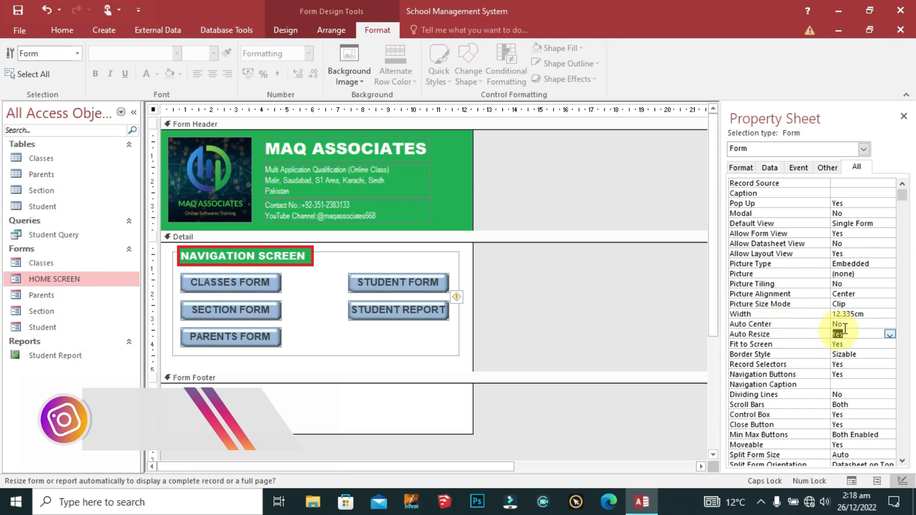
left_click(890, 334)
left_click(854, 352)
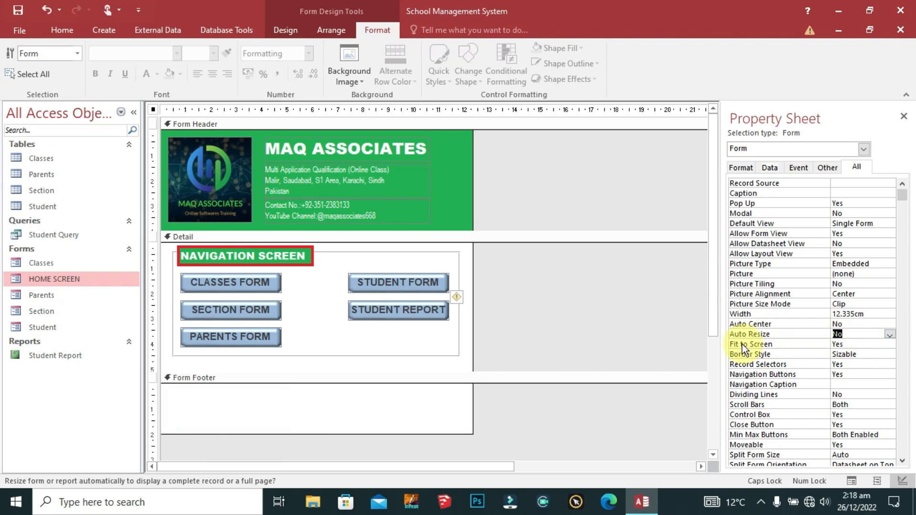
Step: Set Border Style to None and turn off Record Selectors and Navigation Buttons
left_click(765, 342)
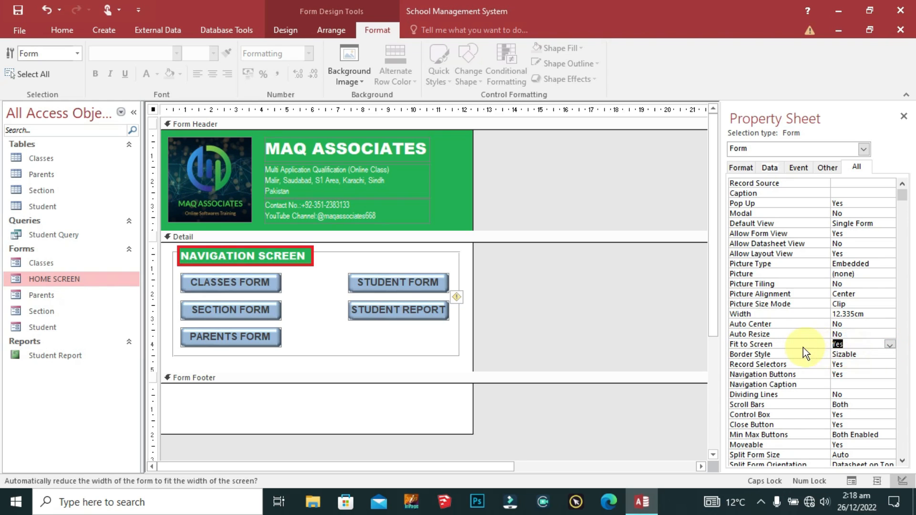
left_click(786, 354)
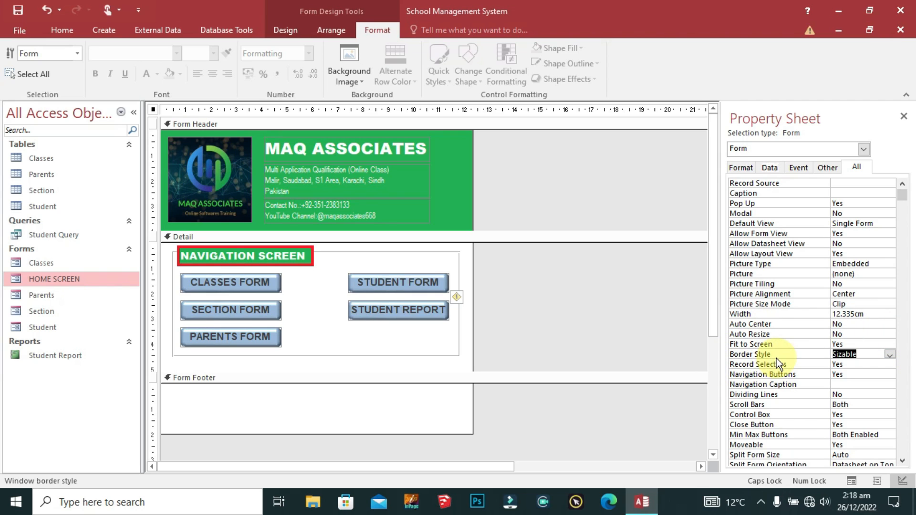
left_click(889, 354)
left_click(854, 364)
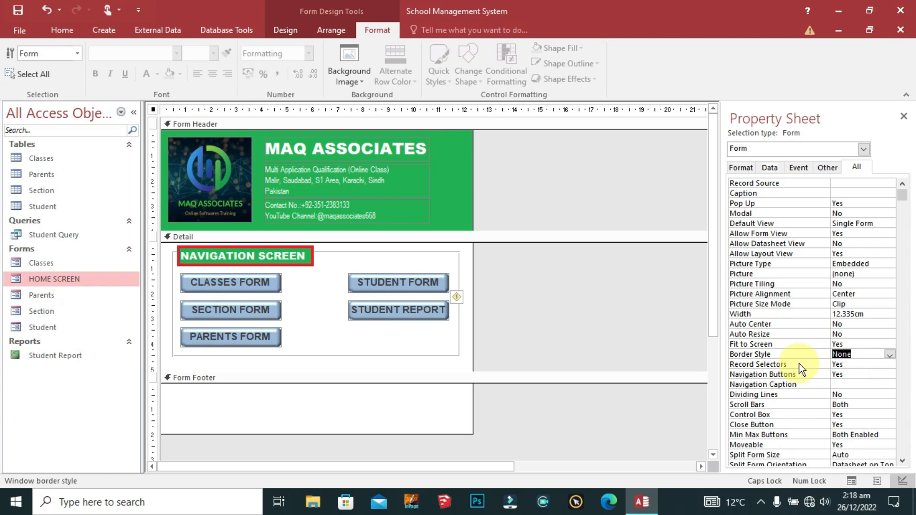
left_click(799, 364)
left_click(892, 367)
left_click(838, 381)
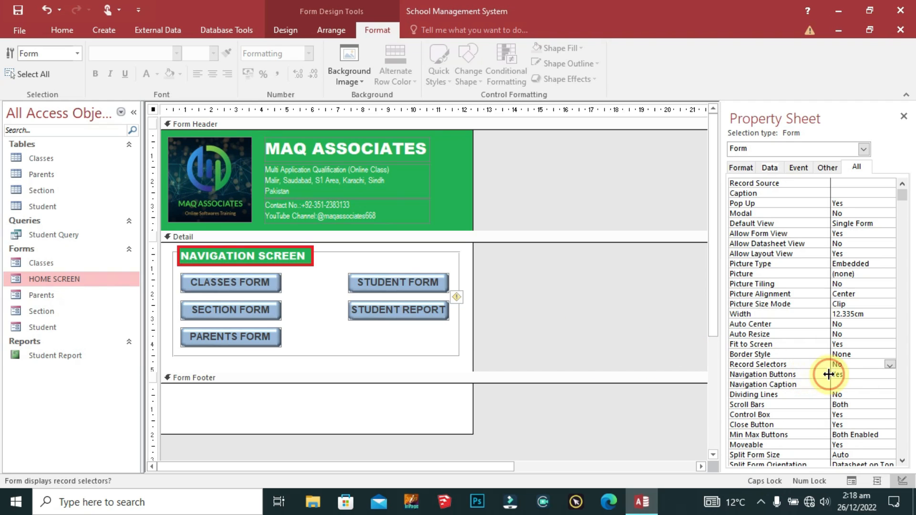
left_click(864, 374)
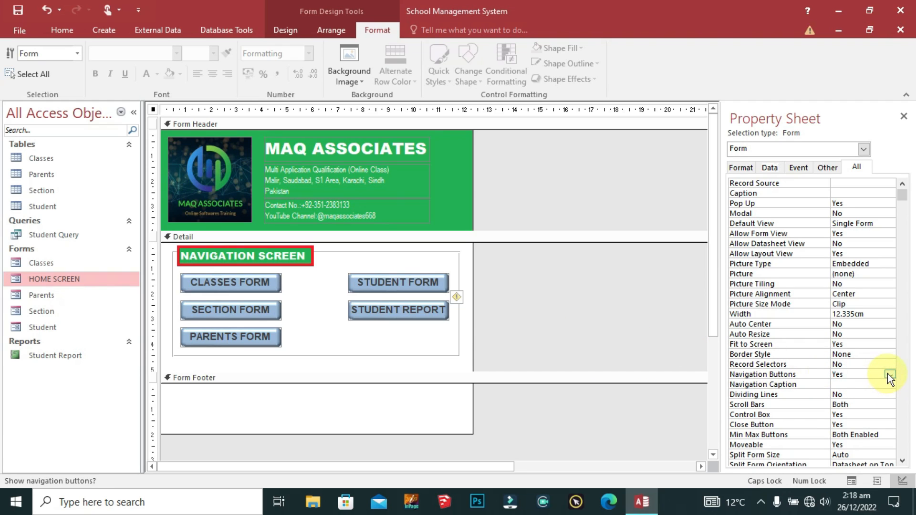
left_click(888, 375)
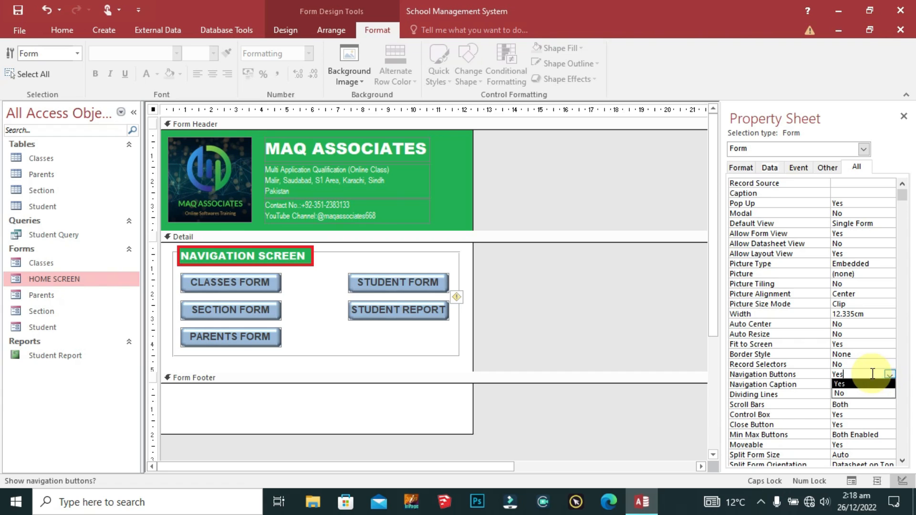
left_click(852, 391)
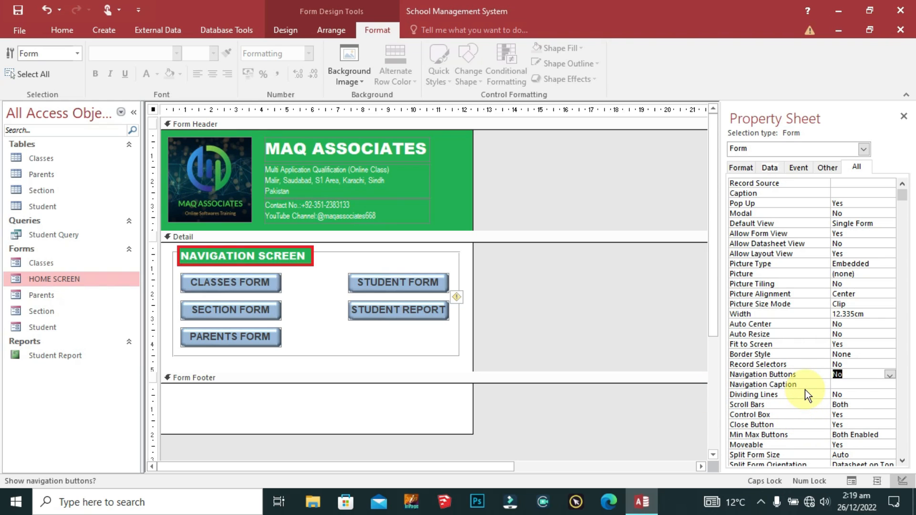
Step: Set Scroll Bars to Neither, Control Box and Close Button to No, Min Max Buttons to None
left_click(766, 405)
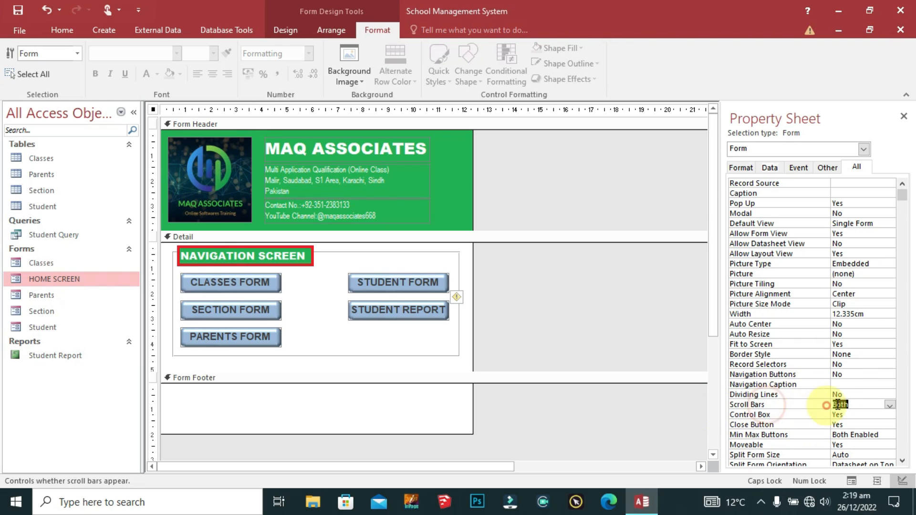
left_click(890, 405)
left_click(854, 414)
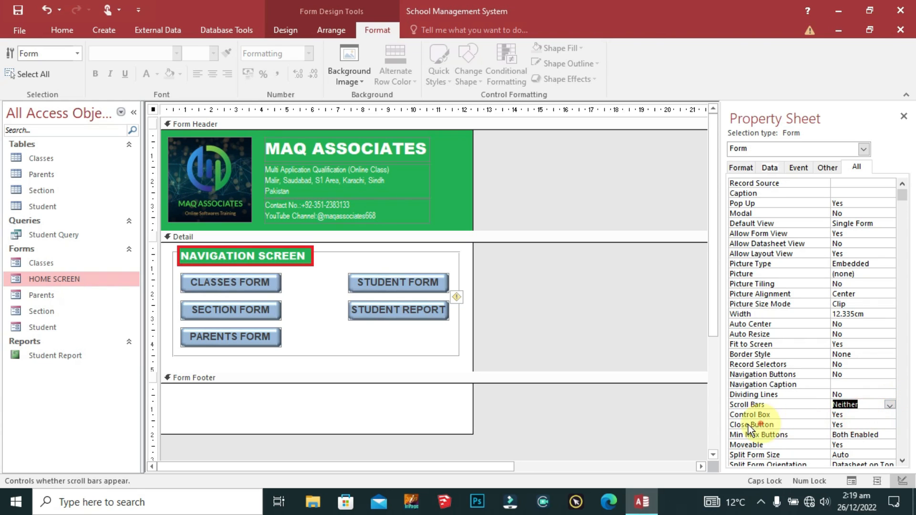
left_click(873, 423)
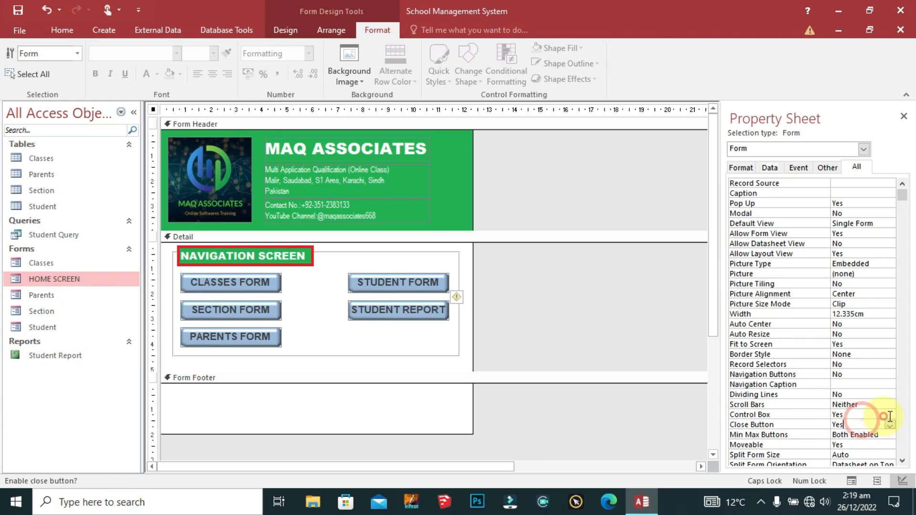
left_click(889, 416)
left_click(842, 432)
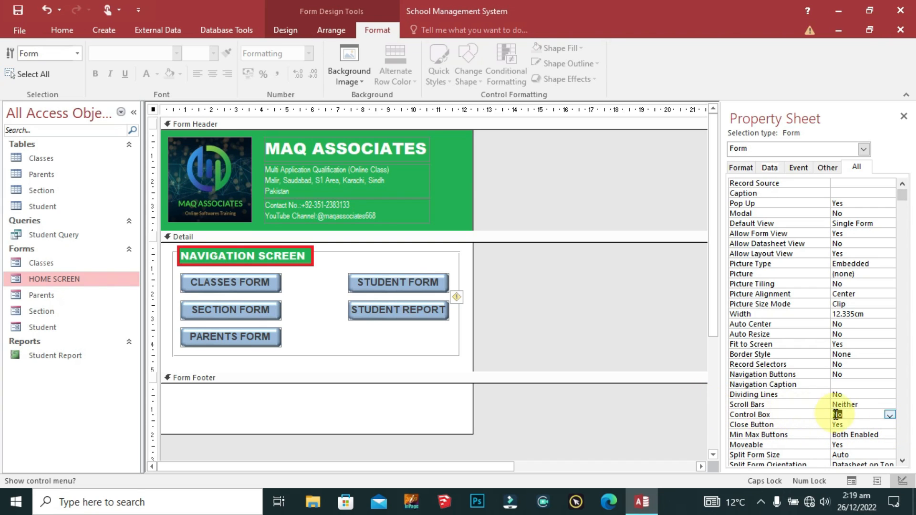
left_click(793, 424)
left_click(888, 425)
left_click(837, 441)
left_click(805, 434)
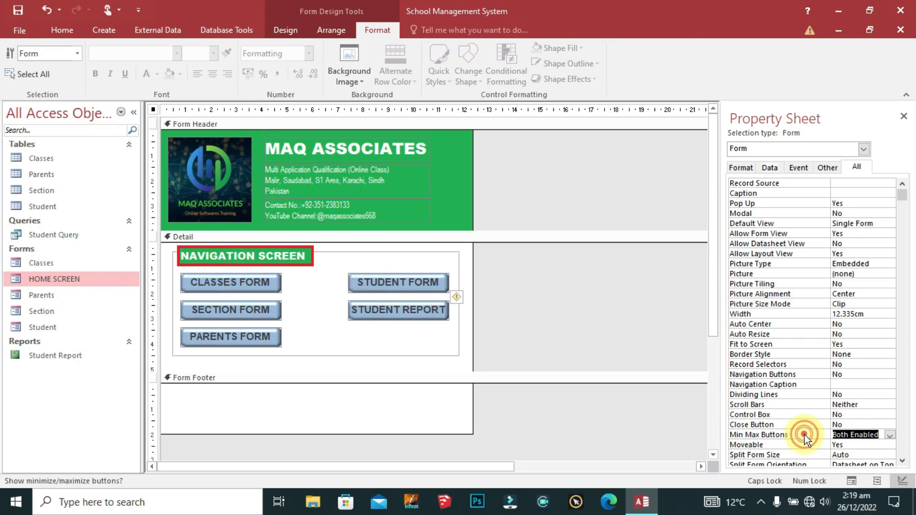
left_click(889, 436)
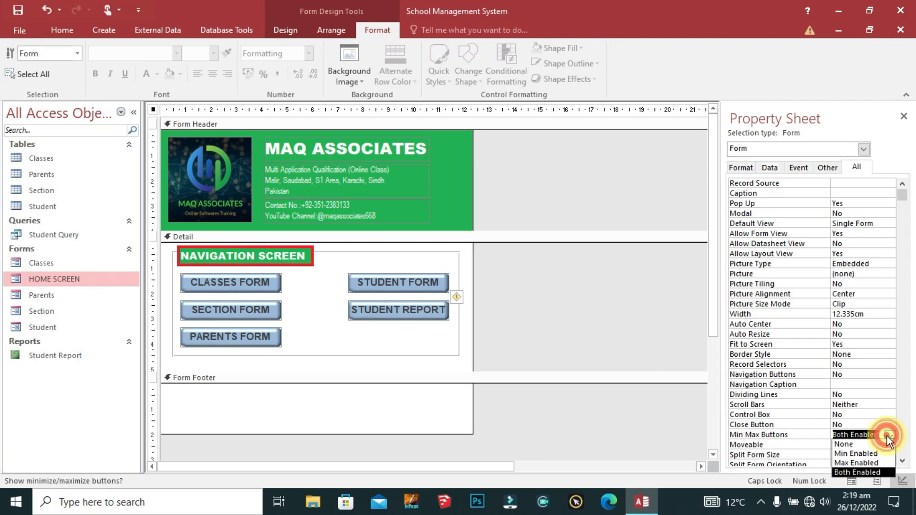
left_click(835, 443)
scroll(794, 414, "down", 9)
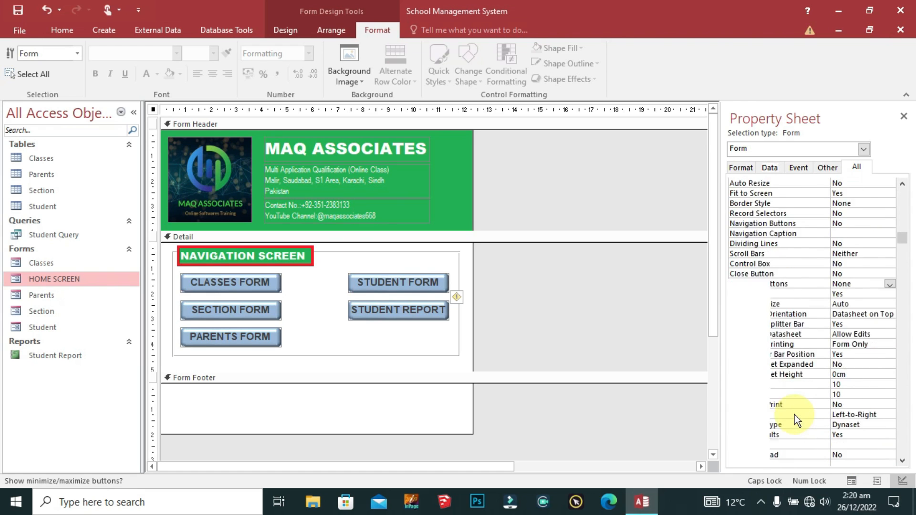
scroll(794, 413, "up", 1)
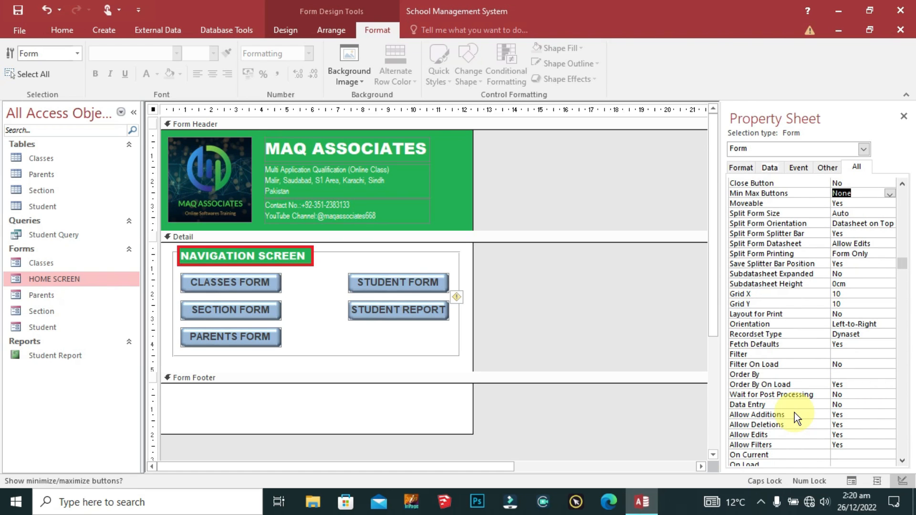
Step: Set the form's Moveable property to No
left_click(774, 201)
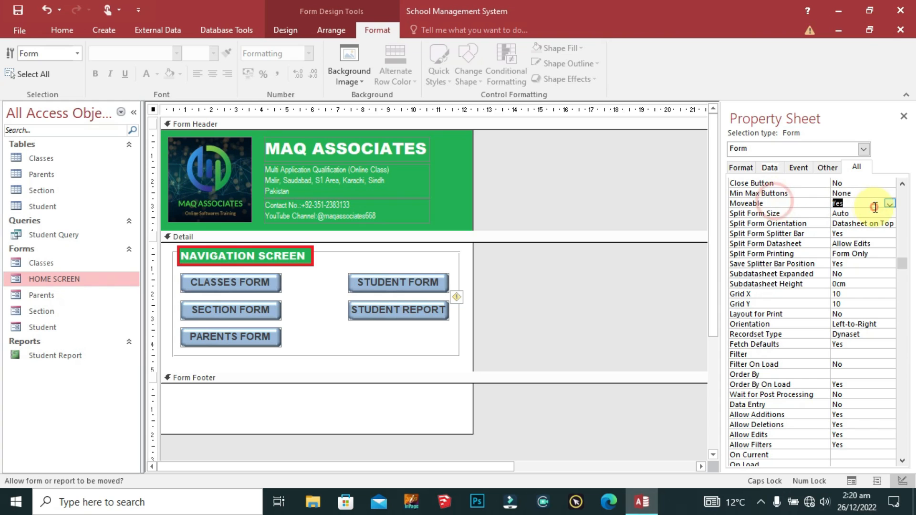
left_click(888, 205)
left_click(838, 222)
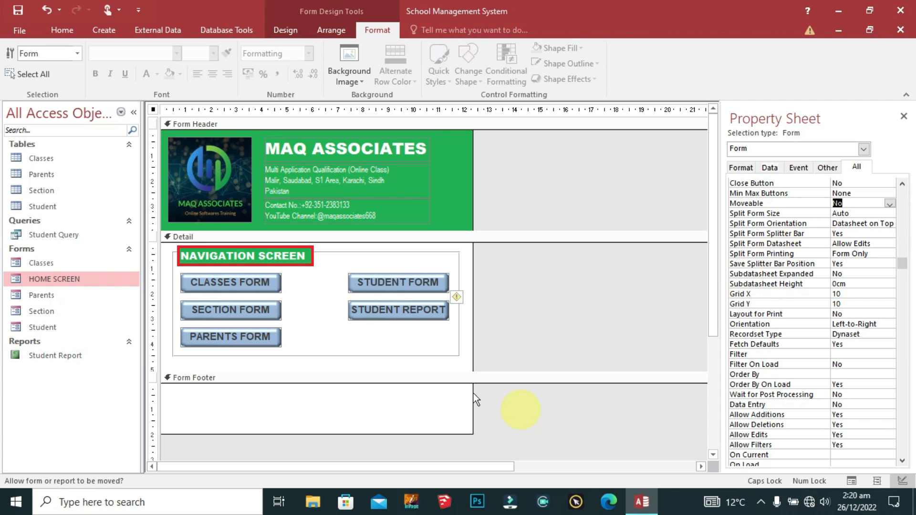
left_click(380, 331)
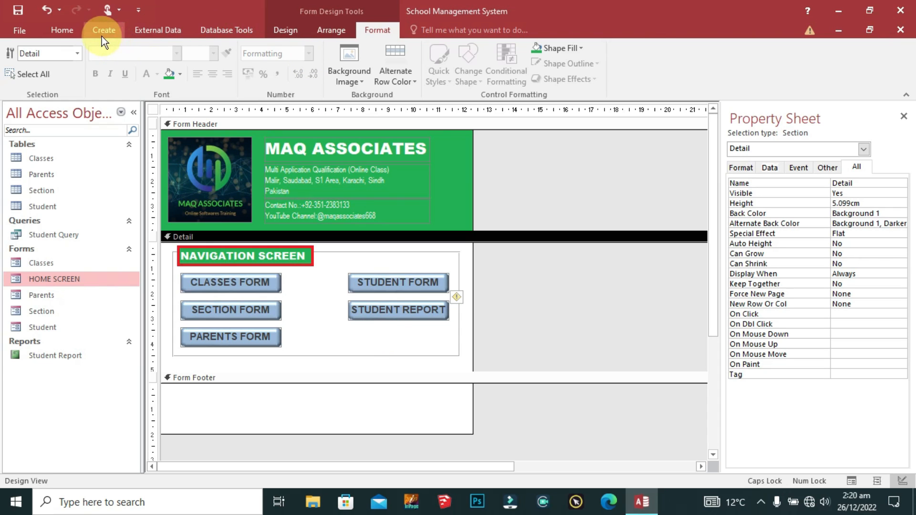
Step: Draw a button below SECTION FORM using the Application > Quit Application action, captioned QUIT APPLICATION
left_click(285, 30)
left_click(211, 66)
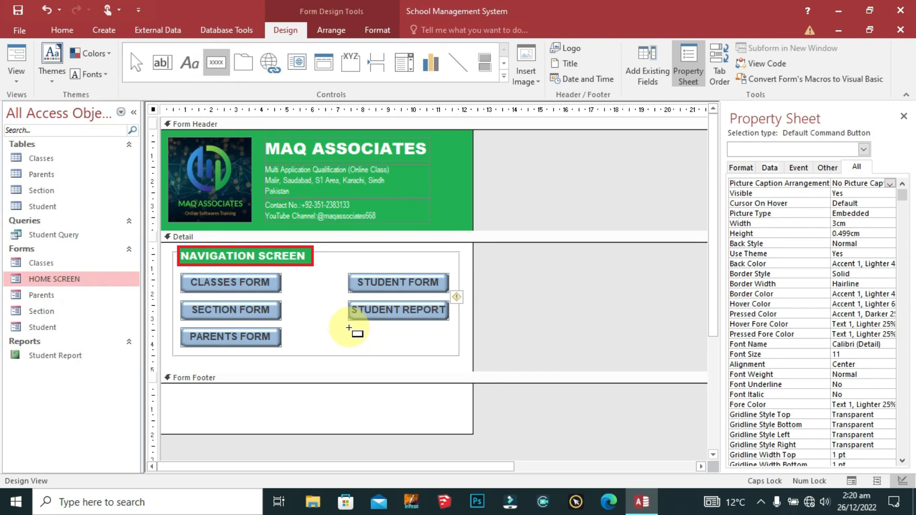
left_click_drag(180, 328, 281, 347)
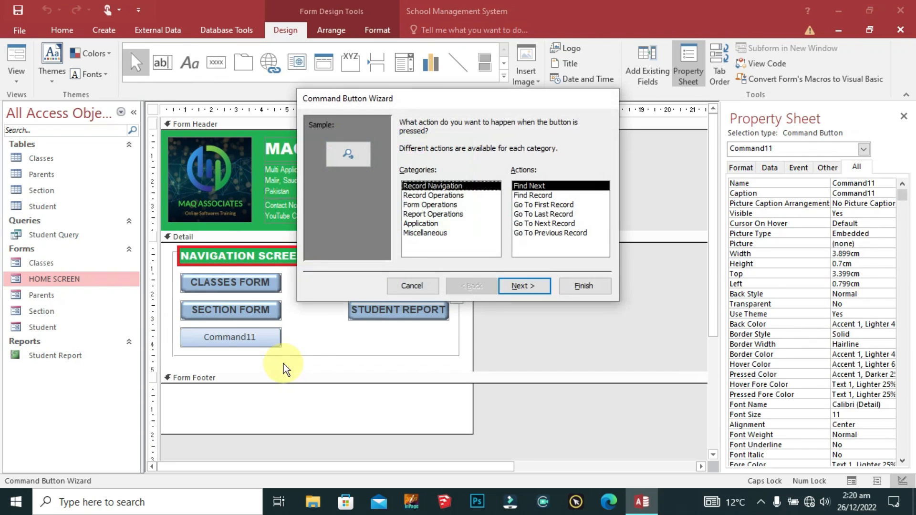
left_click(424, 226)
left_click(530, 285)
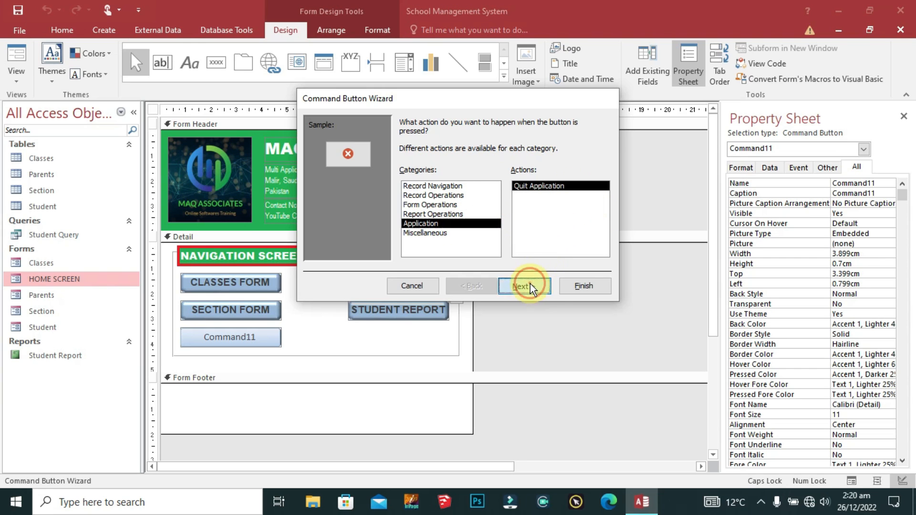
left_click(413, 174)
left_click_drag(477, 176, 401, 177)
type("QU")
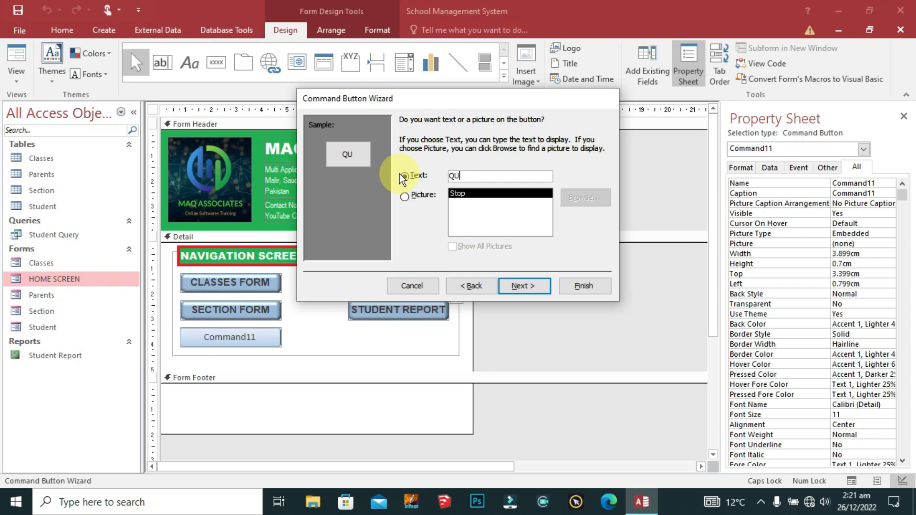
type("IT APPLICATION")
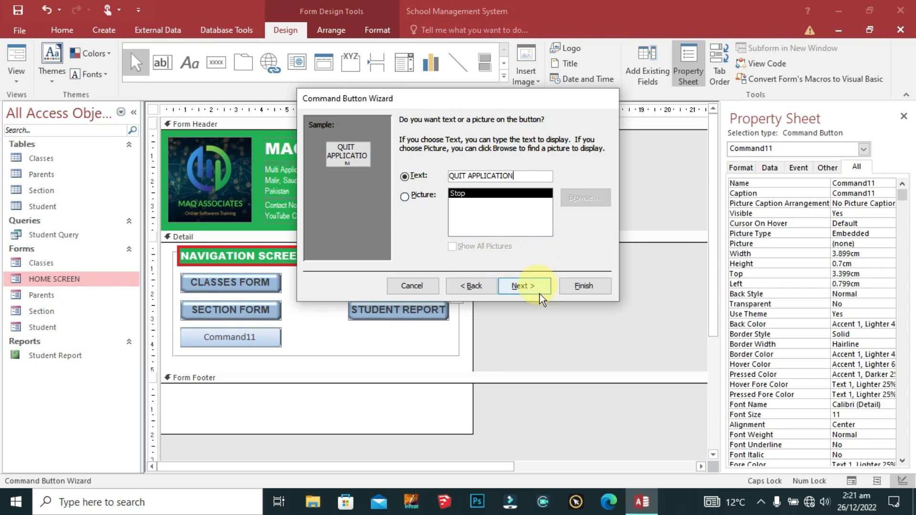
left_click(525, 285)
left_click(586, 285)
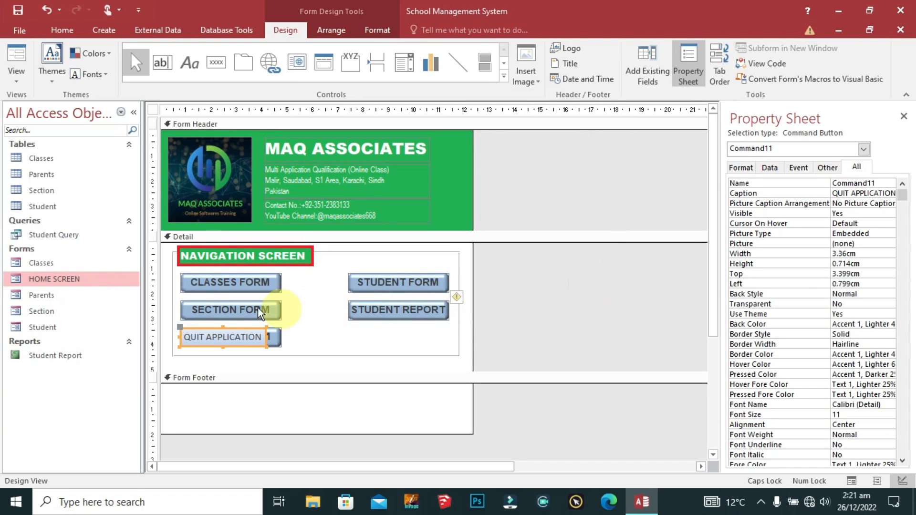
Step: Reposition the QUIT APPLICATION button and align it under STUDENT REPORT
left_click_drag(231, 328, 281, 338)
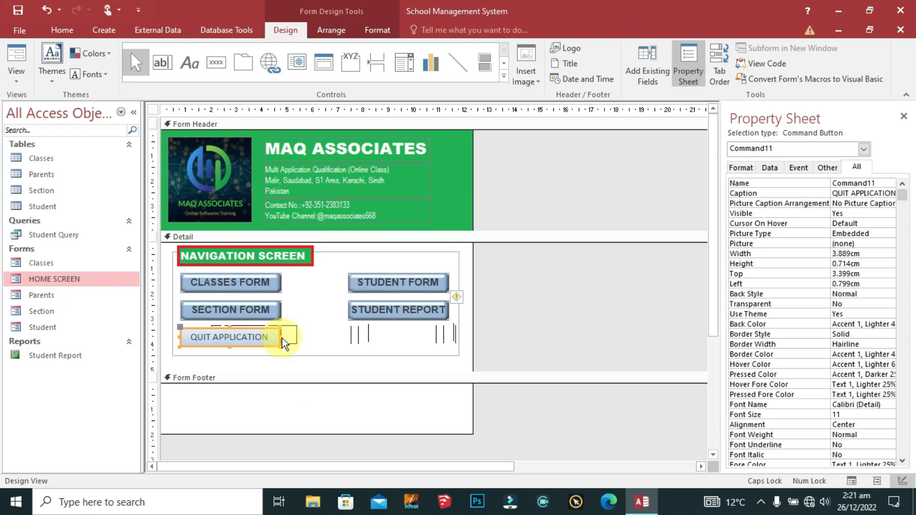
left_click_drag(281, 337, 283, 337)
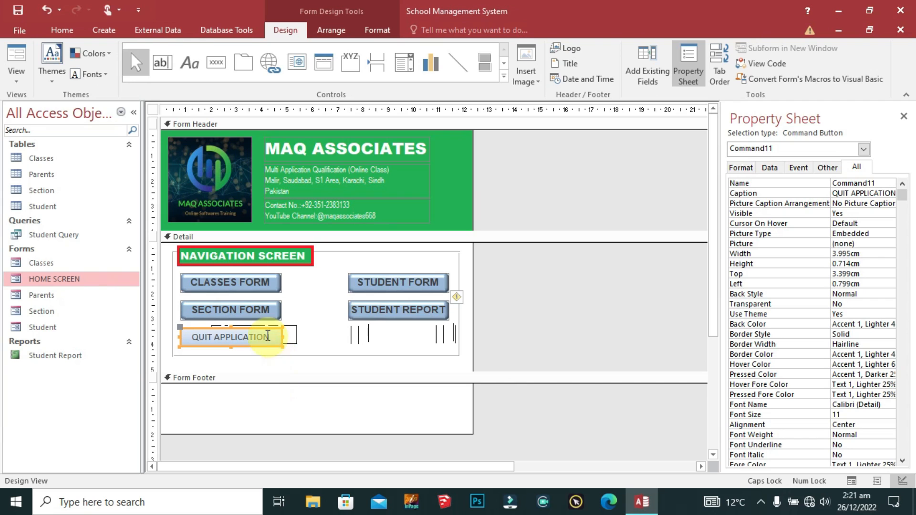
left_click(429, 312, "shift")
right_click(431, 318)
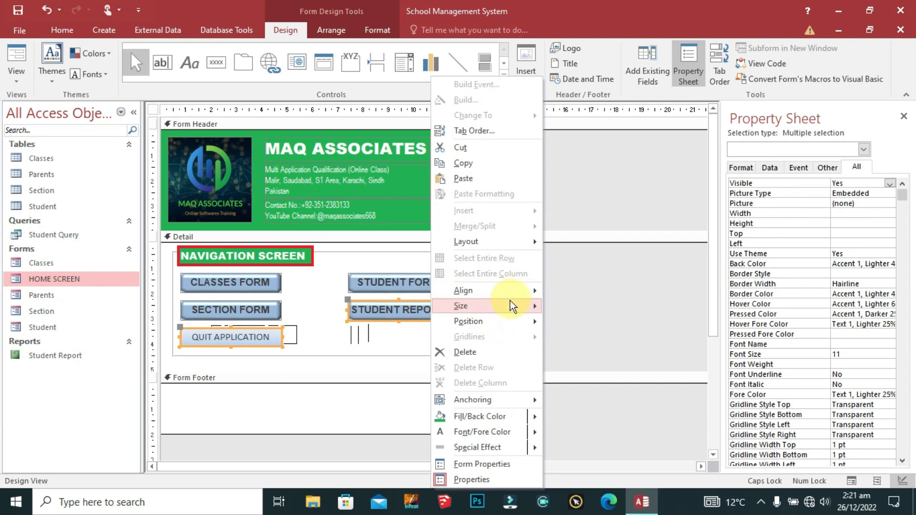
mouse_move(511, 299)
left_click(587, 307)
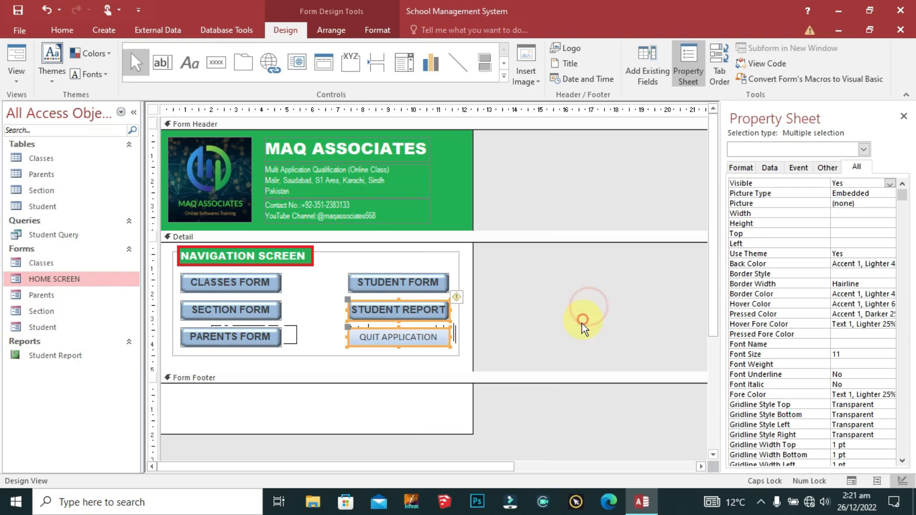
left_click(492, 323)
Step: Give the QUIT APPLICATION button a red-orange quick style
left_click(434, 336)
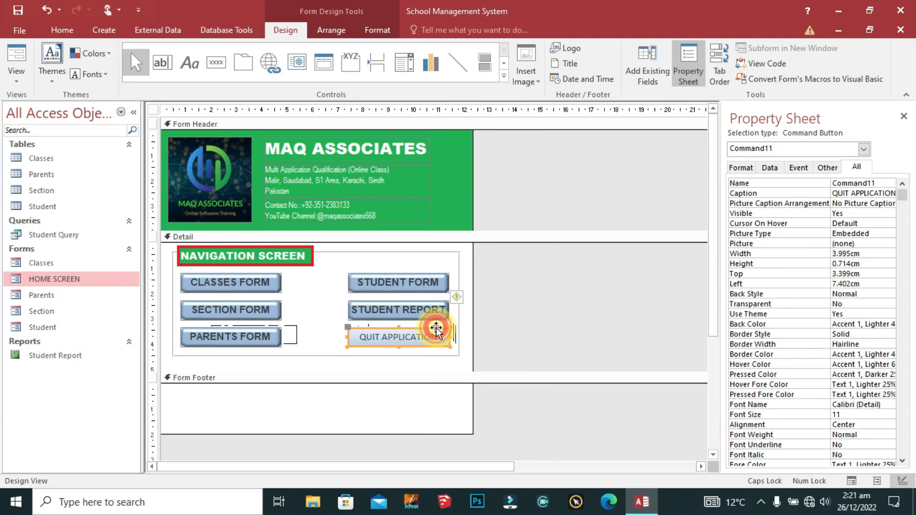
left_click(366, 33)
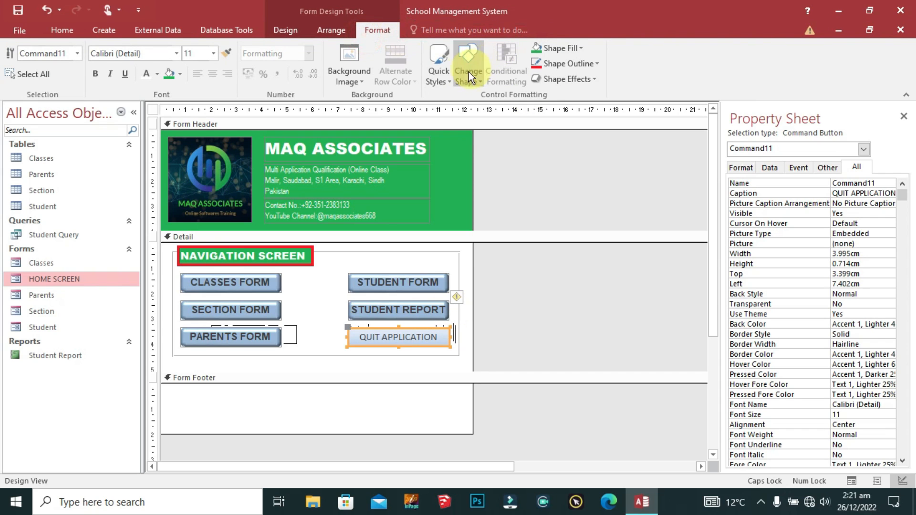
left_click(439, 67)
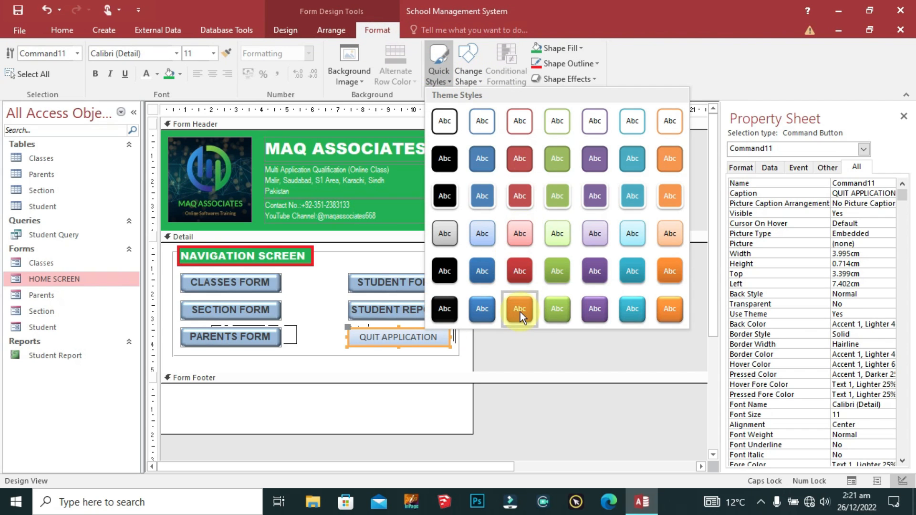
left_click(519, 312)
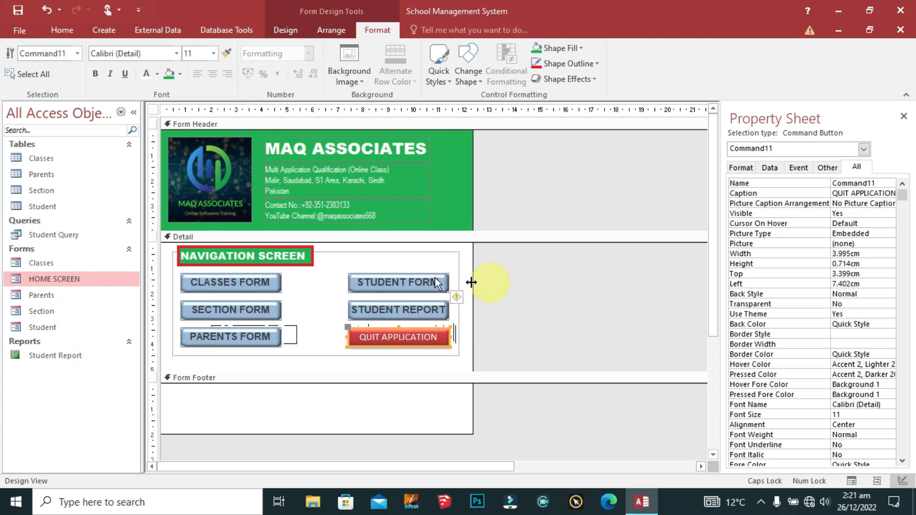
Step: Apply a green quick style to the five form and report buttons
left_click_drag(445, 269, 368, 319)
left_click(267, 285, "shift")
left_click(261, 311, "shift")
left_click(262, 337, "shift")
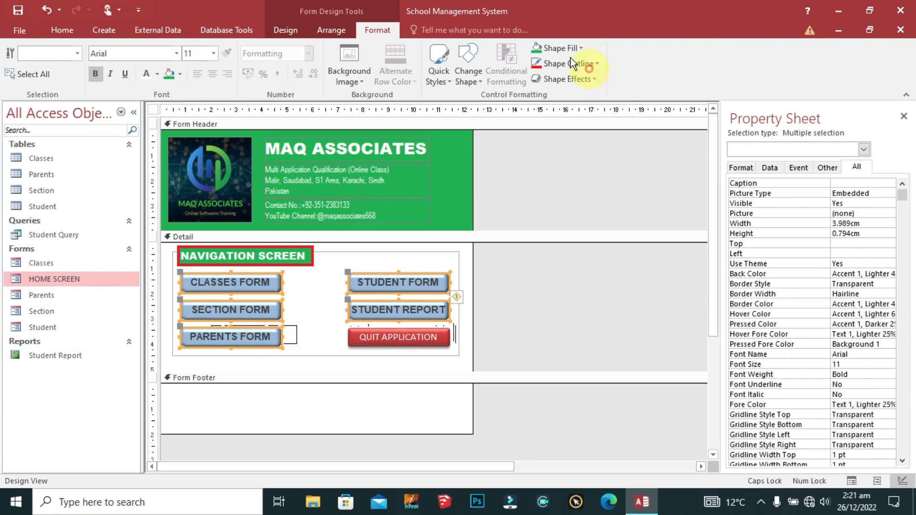
left_click(449, 80)
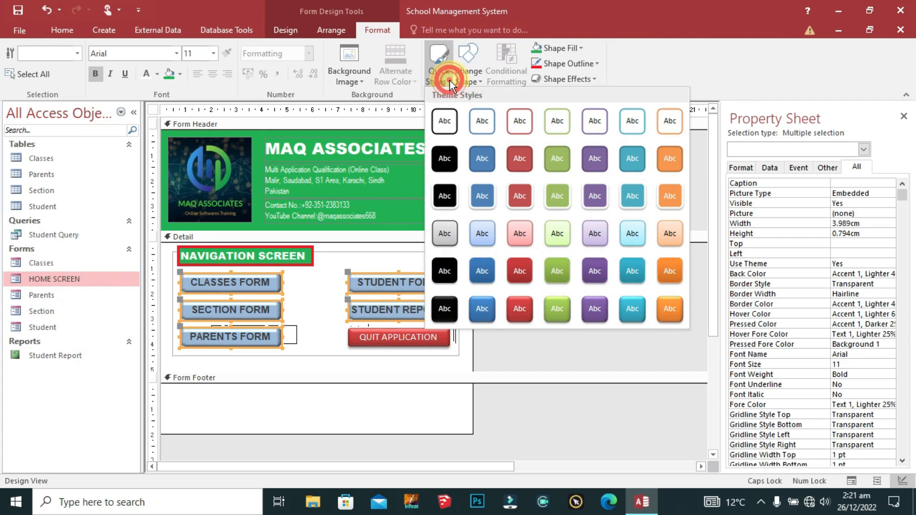
left_click(554, 309)
left_click(330, 351)
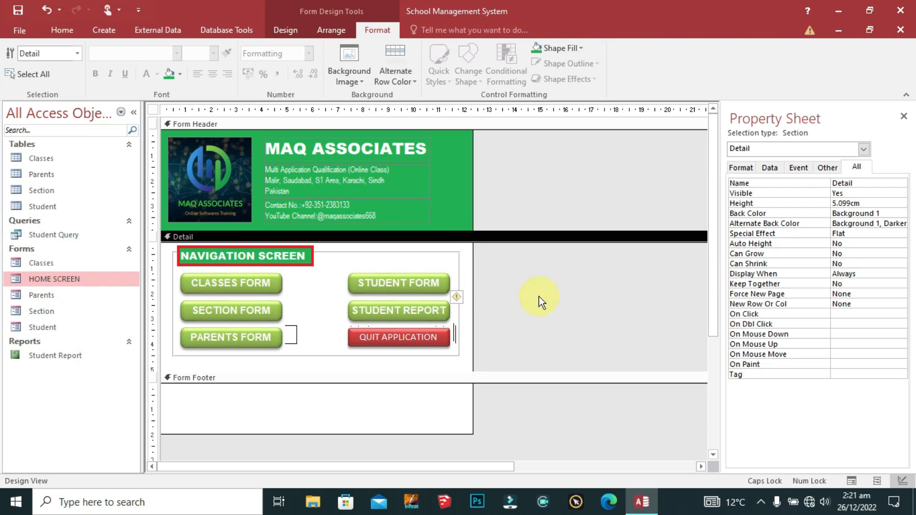
Step: Set the QUIT APPLICATION caption font to Arial
left_click(390, 338)
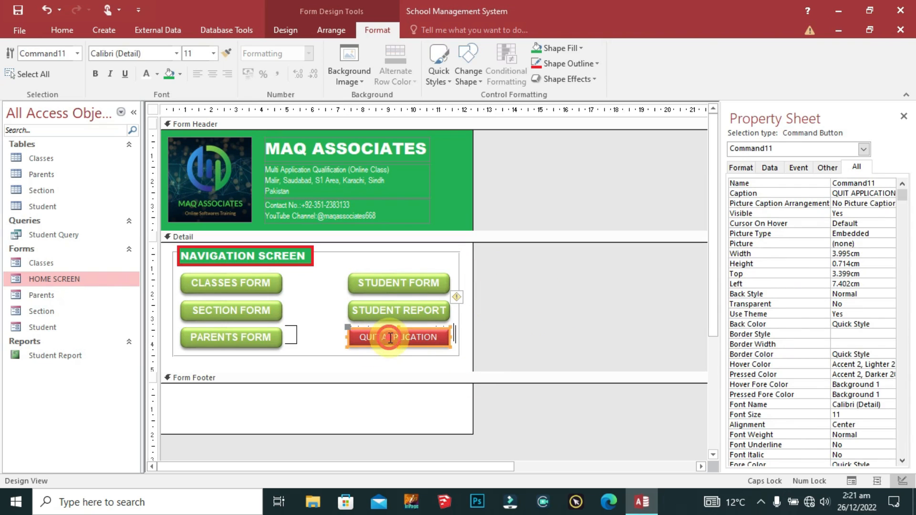
left_click(150, 54)
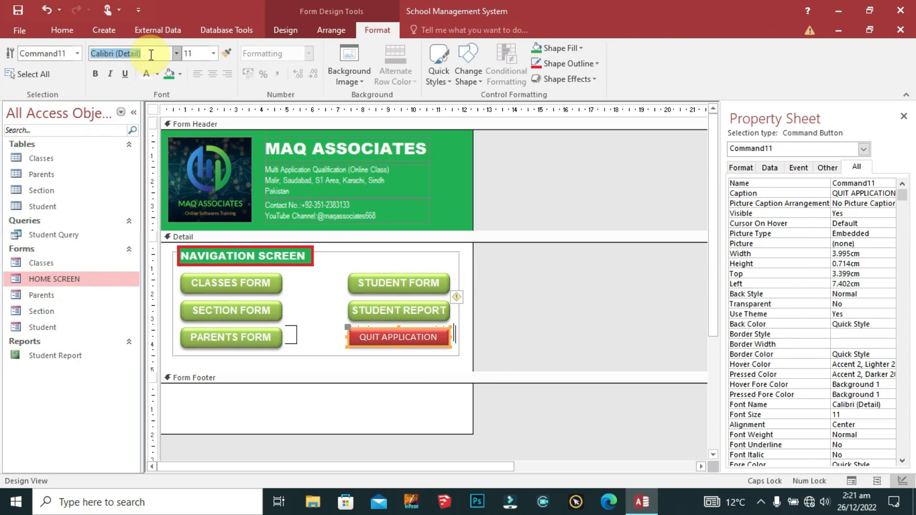
type("Arial")
key("Return")
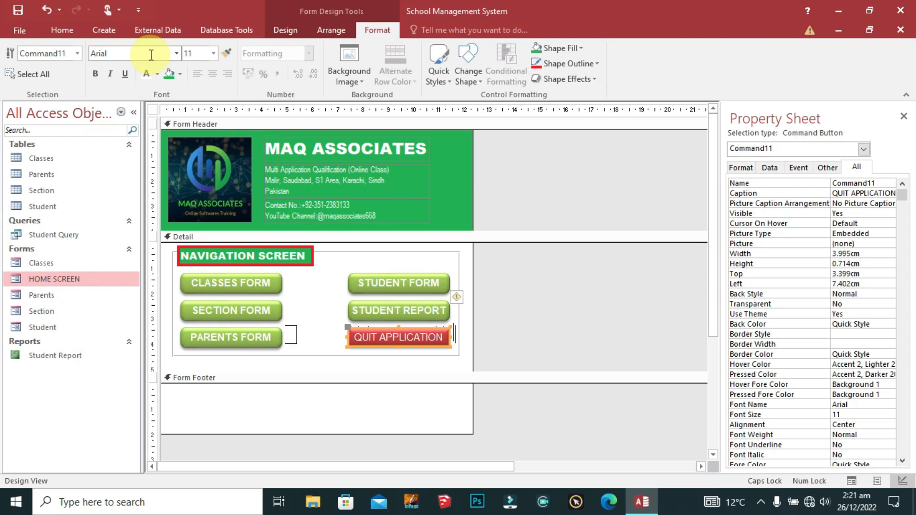
left_click(322, 310)
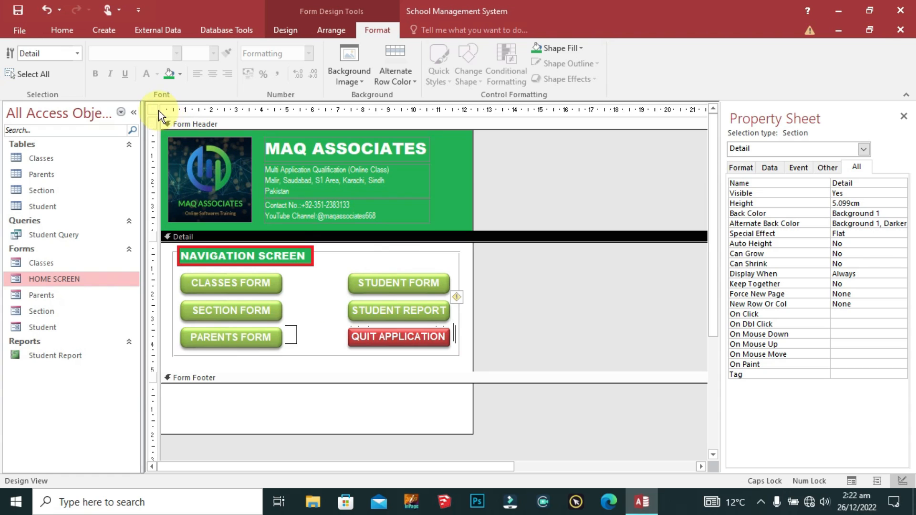
Step: Switch HOME SCREEN to Form View and open it from the Navigation Pane
right_click(87, 278)
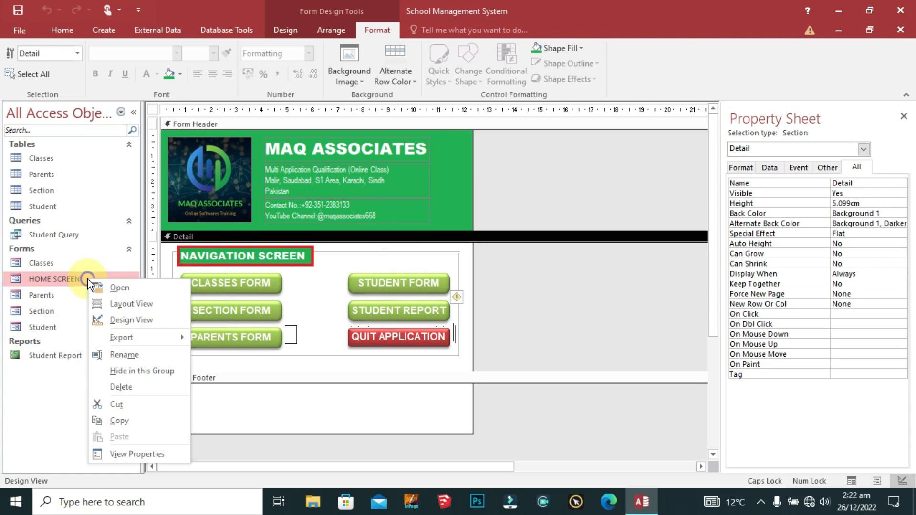
left_click(312, 306)
right_click(152, 110)
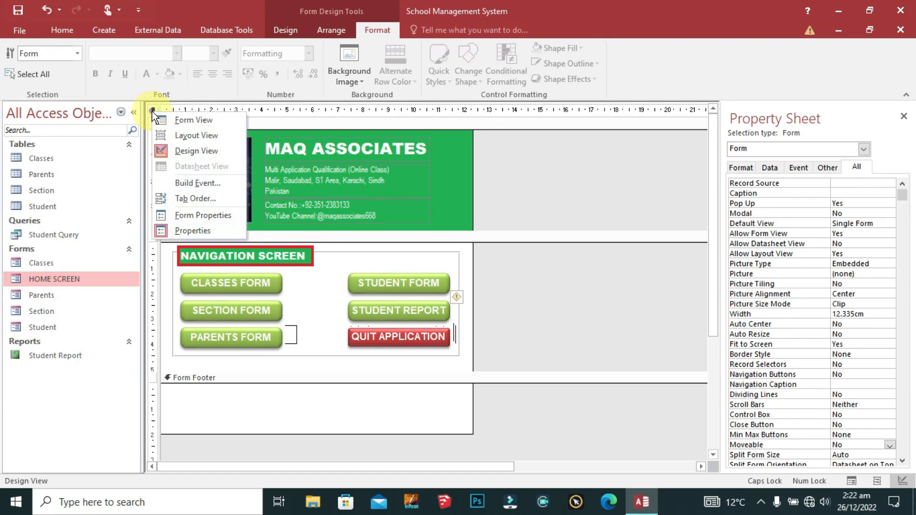
left_click(193, 121)
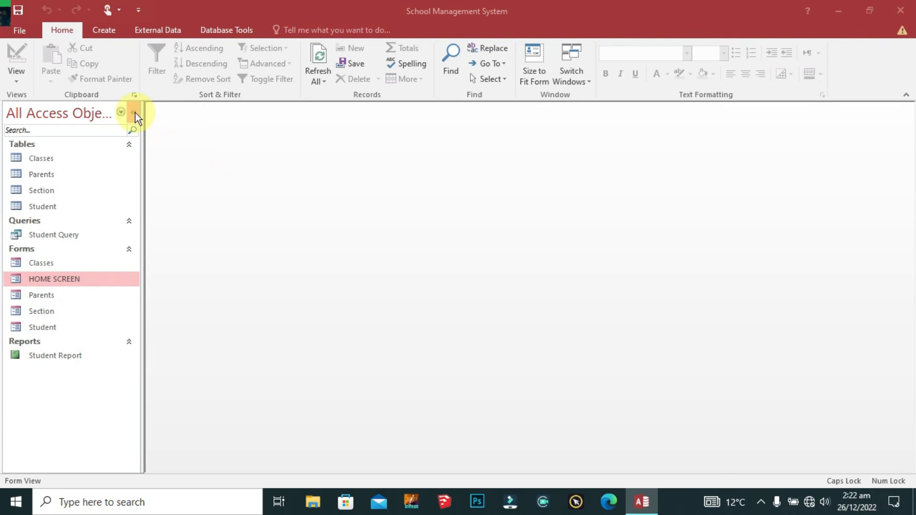
right_click(74, 277)
left_click(113, 285)
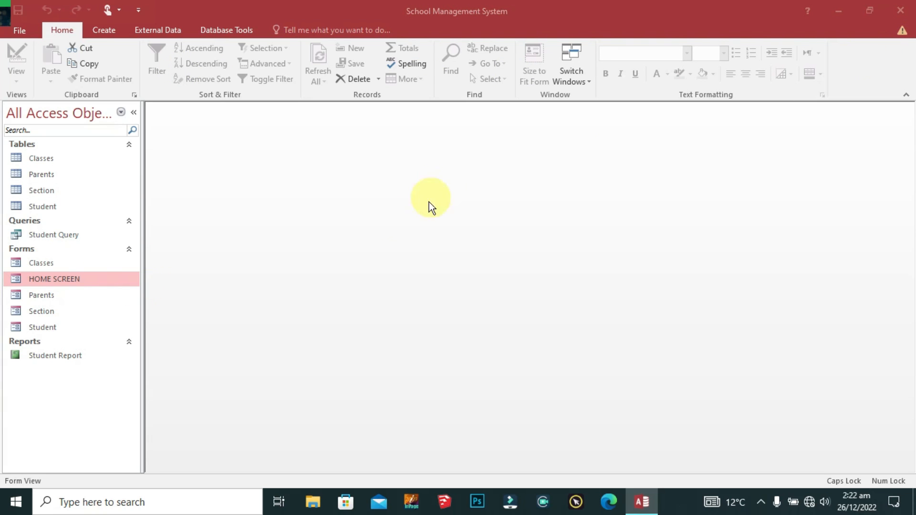
left_click(14, 6)
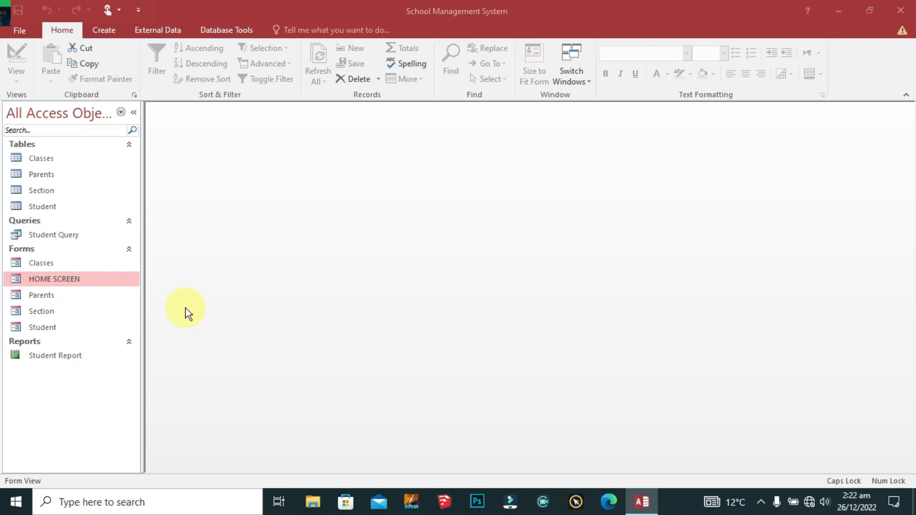
Step: Close Access and relaunch the School Management database, dismissing the activation wizard
right_click(641, 502)
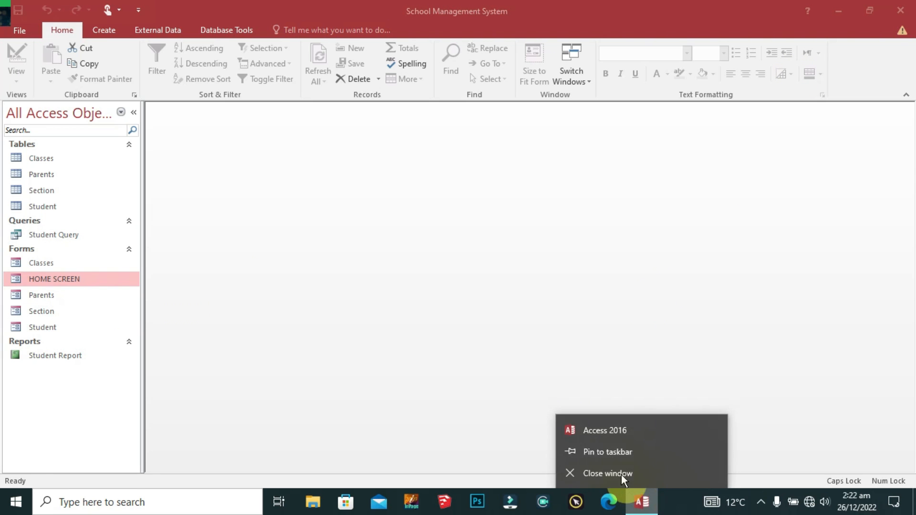
left_click(607, 473)
left_click(24, 353)
double_click(24, 352)
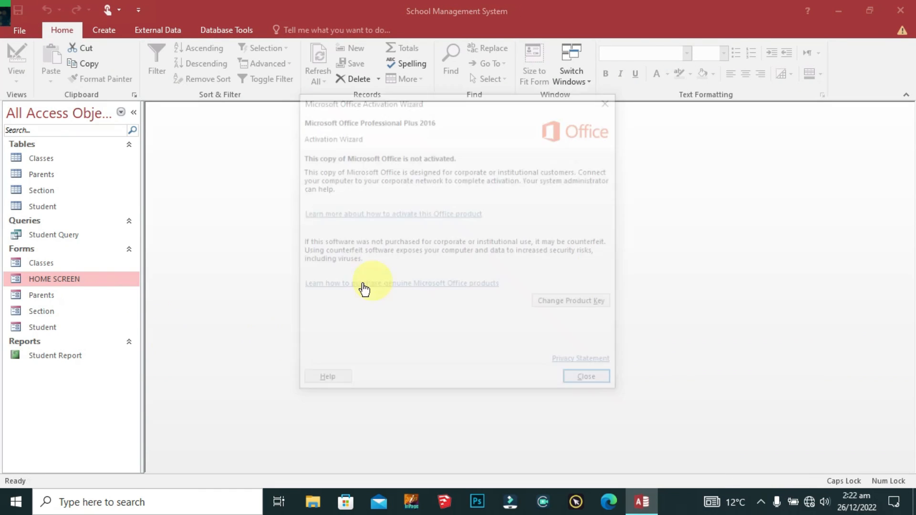
left_click(596, 384)
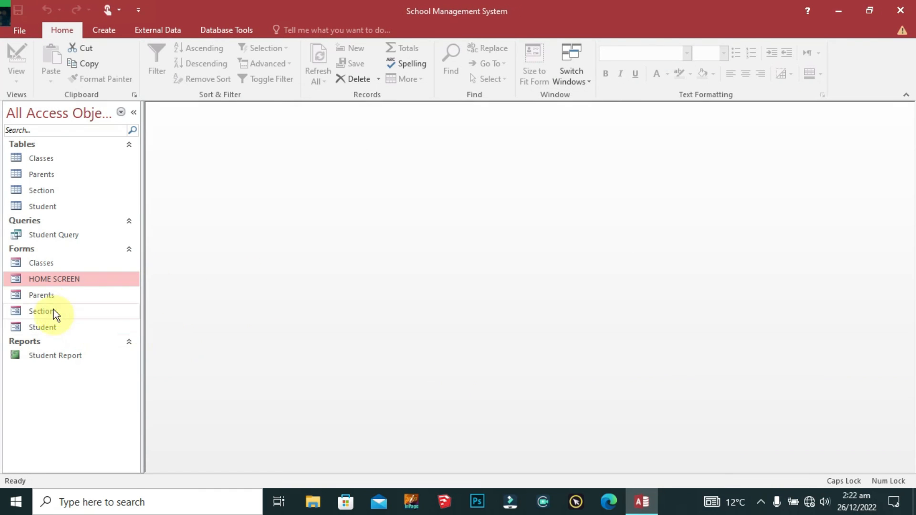
Step: Open the HOME SCREEN form, then reopen it in Design View
double_click(67, 278)
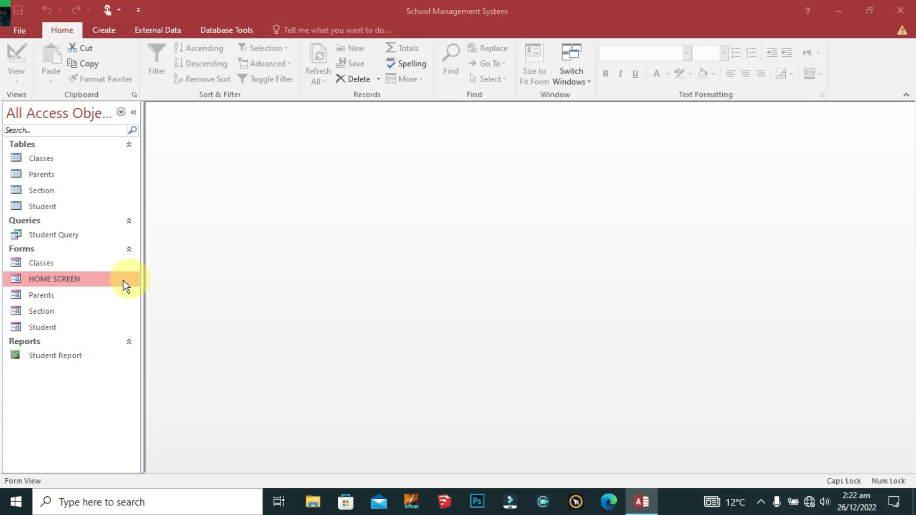
right_click(87, 279)
left_click(122, 285)
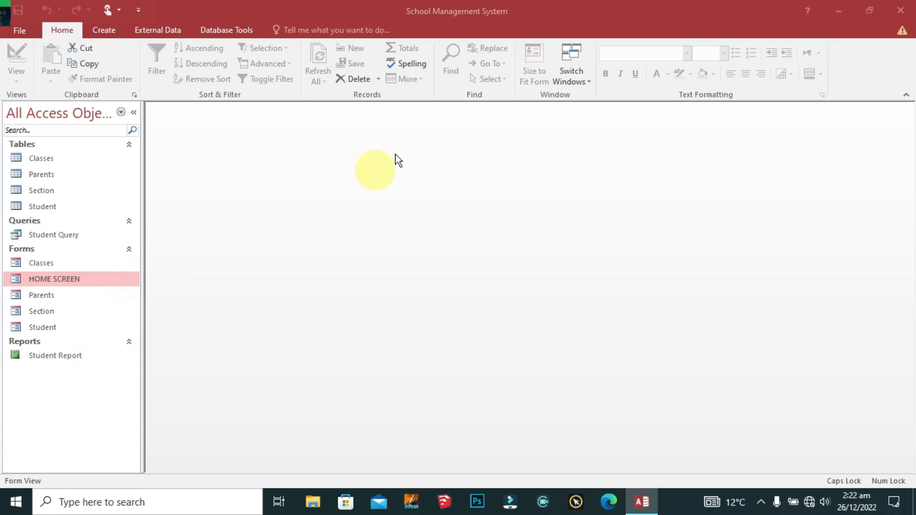
right_click(50, 278)
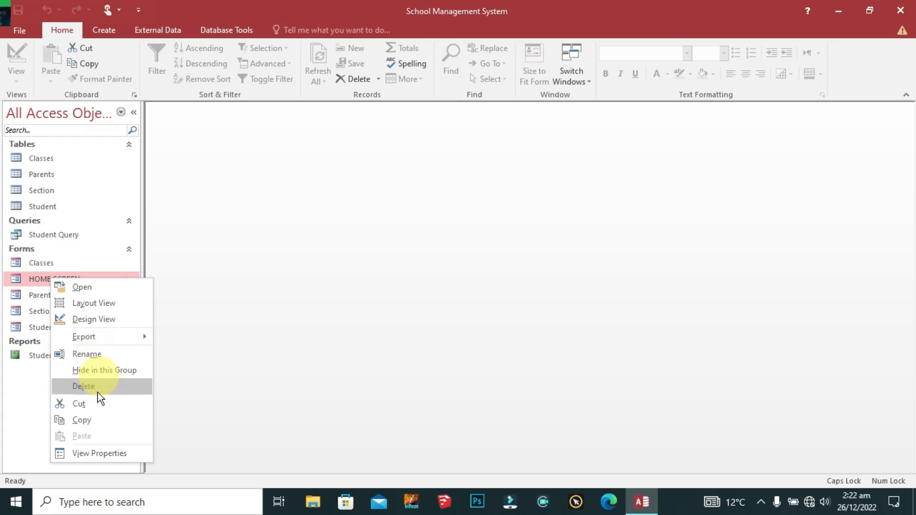
left_click(87, 319)
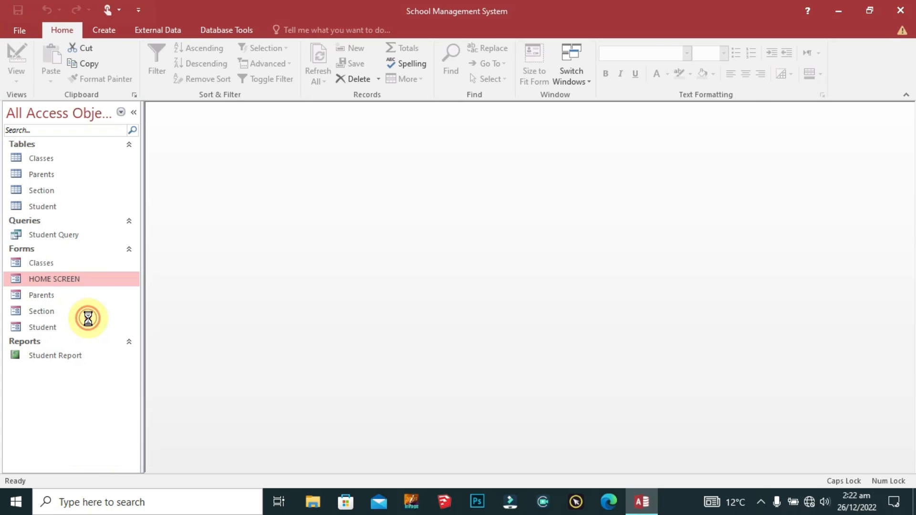
Step: Add an On Current event procedure to HOME SCREEN containing DoCmd.Maximize via the Code Builder
left_click(199, 114)
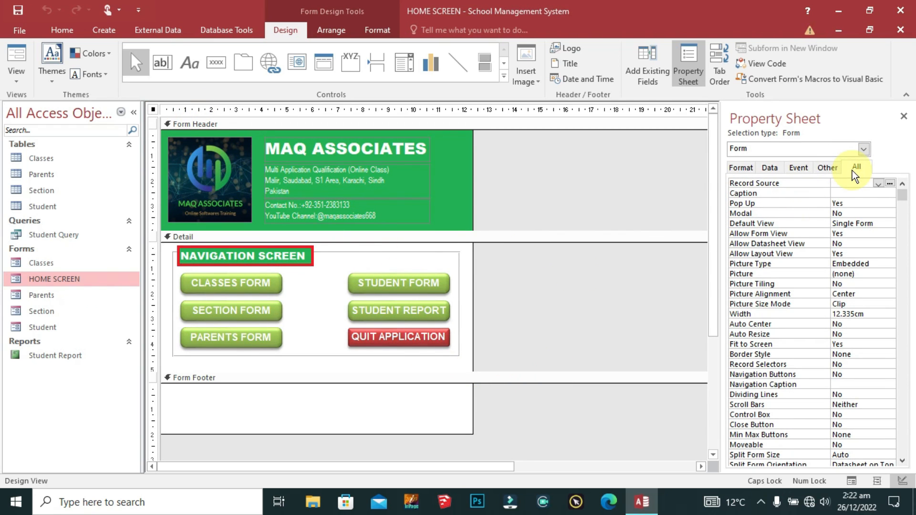
left_click(797, 167)
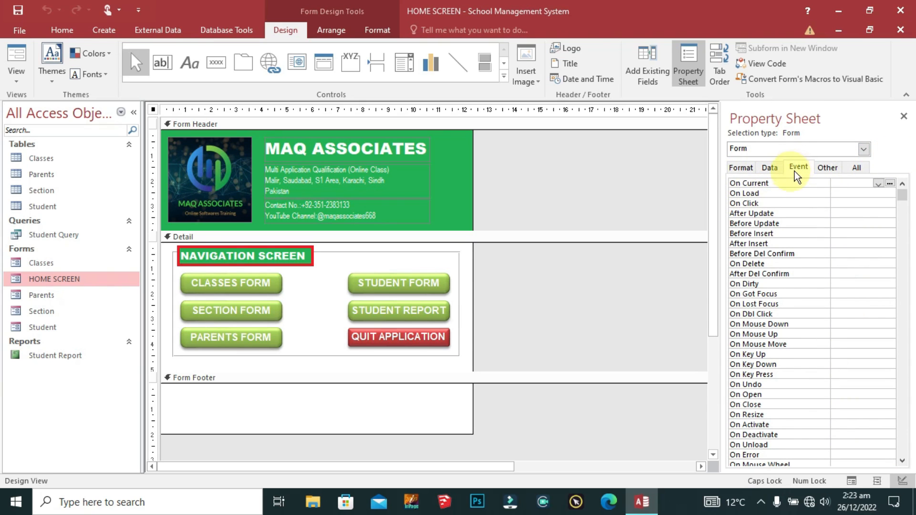
left_click(889, 183)
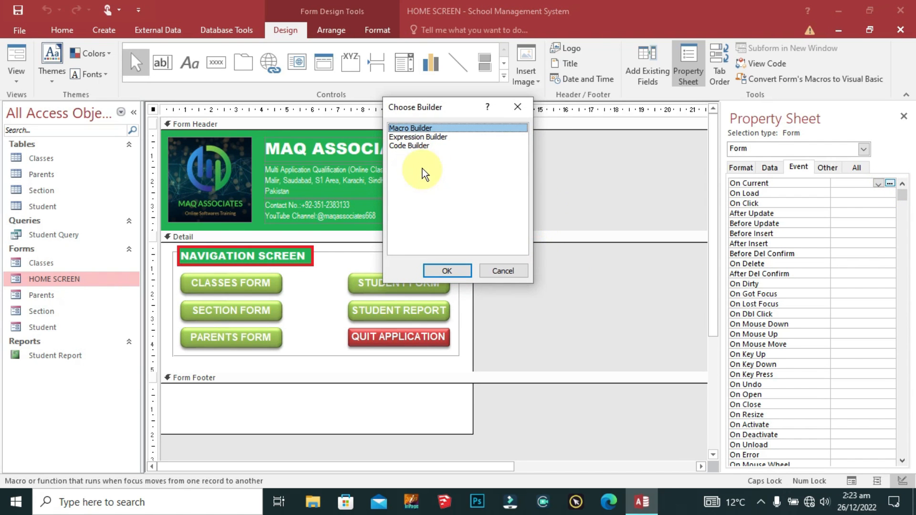
left_click(418, 146)
left_click(445, 267)
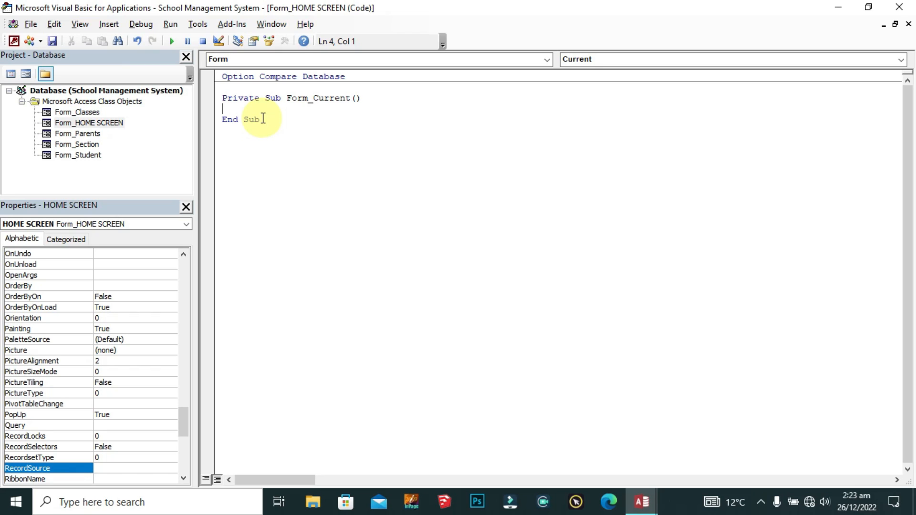
type("Docmd.Maximize")
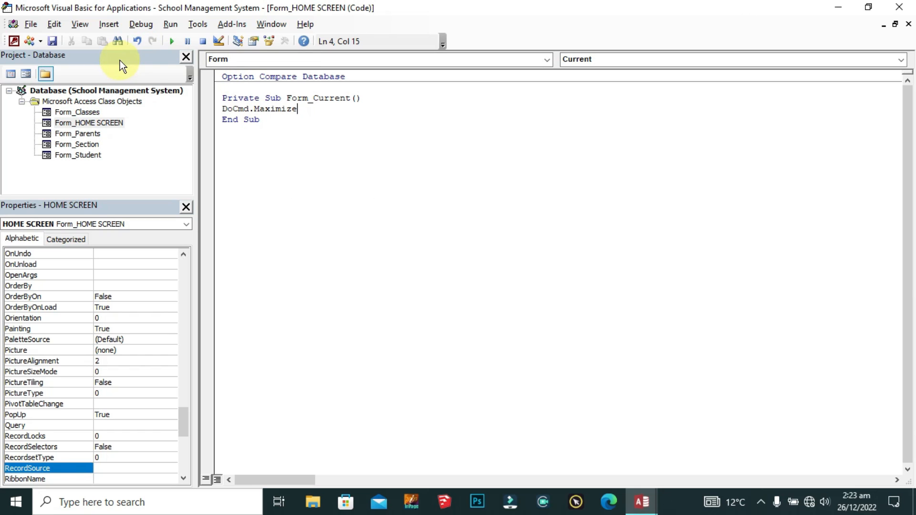
left_click(899, 7)
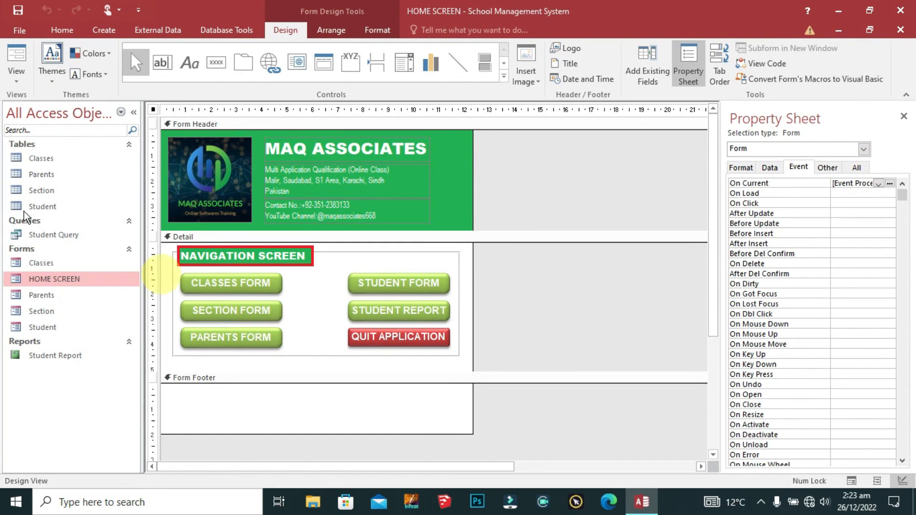
Step: Run HOME SCREEN in Form View and quit via QUIT APPLICATION
right_click(152, 109)
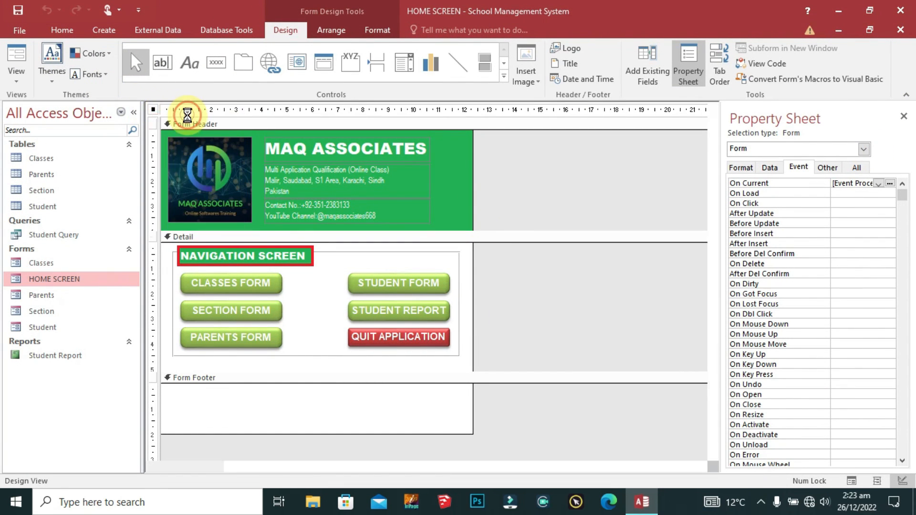
left_click(189, 118)
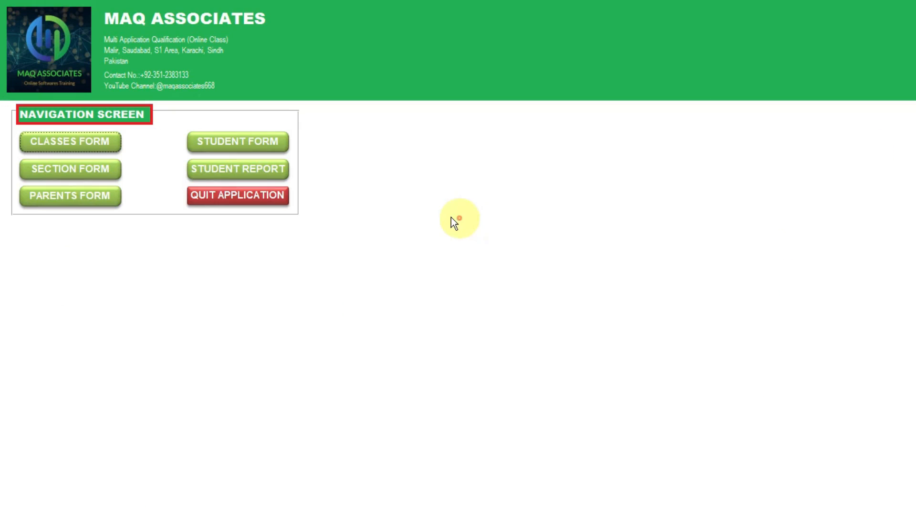
left_click(247, 199)
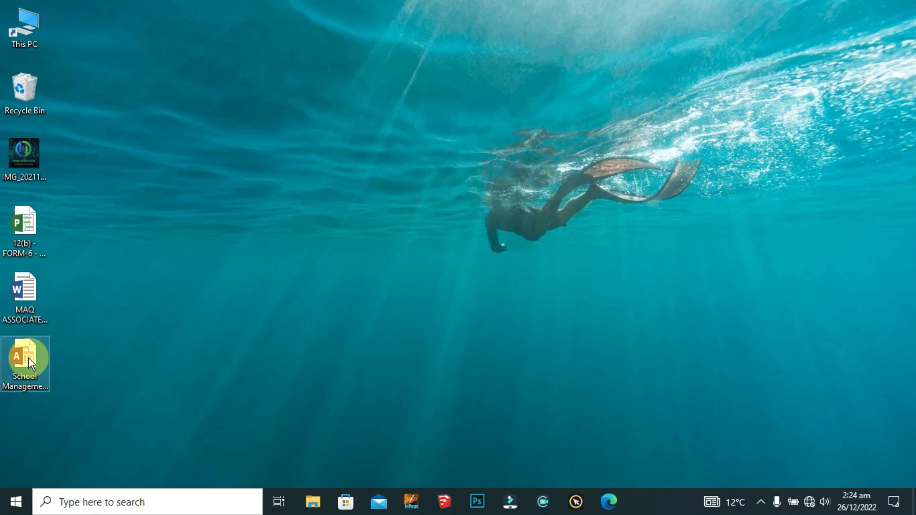
Step: Relaunch the database, test the STUDENT, CLASSES, SECTION and PARENTS form buttons, then quit
double_click(29, 359)
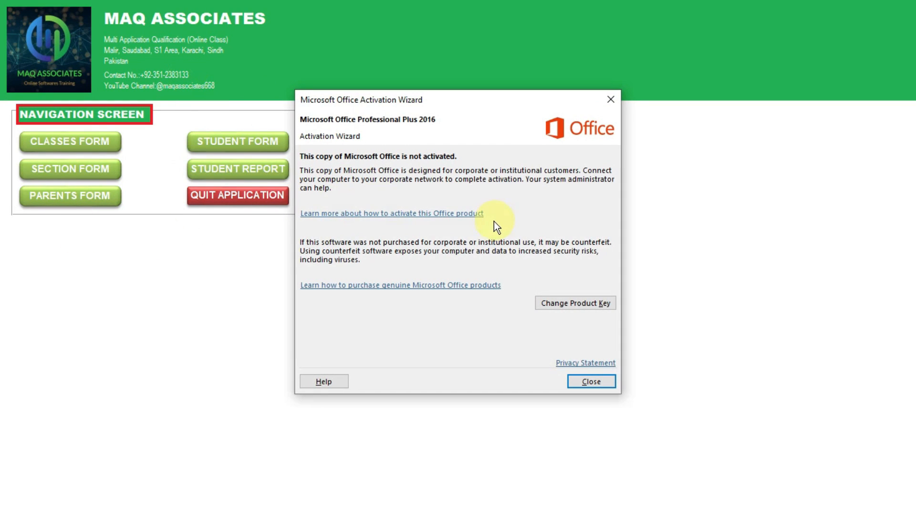
key("Escape")
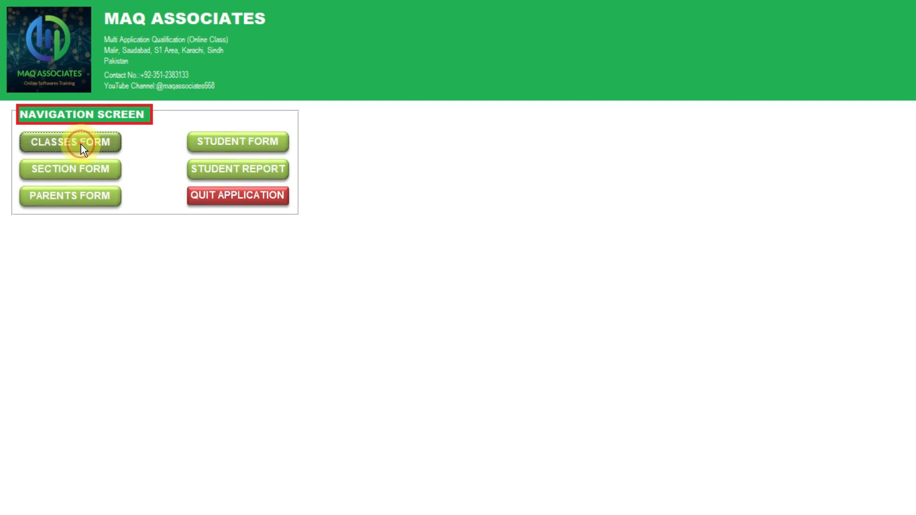
left_click(80, 167)
left_click(221, 144)
left_click(96, 148)
left_click(91, 169)
left_click(89, 193)
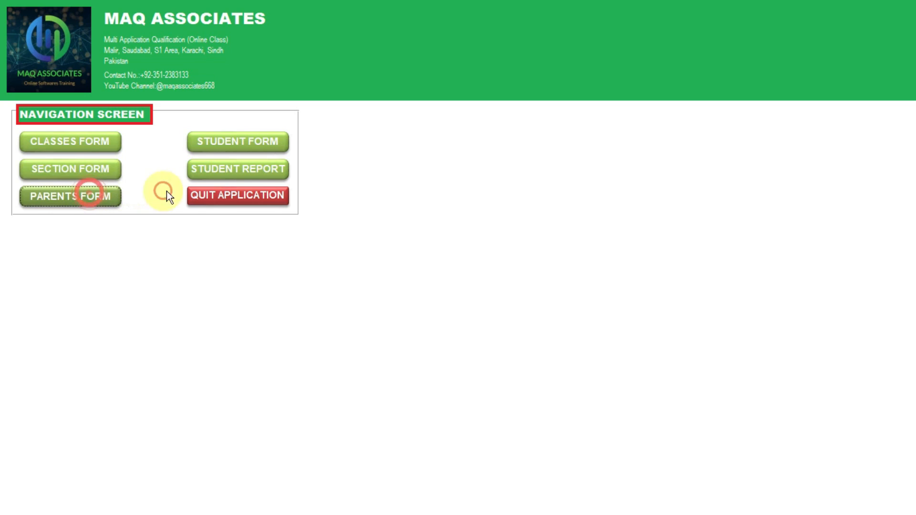
left_click(236, 196)
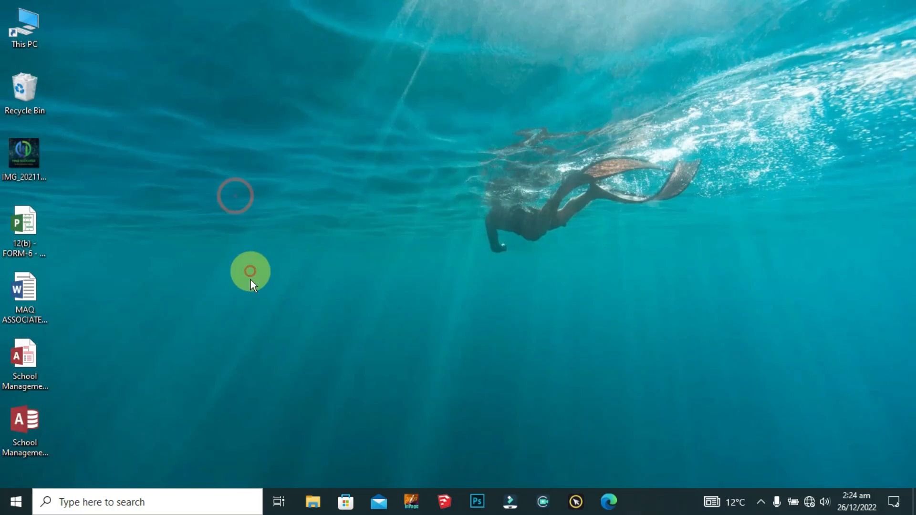
Step: Reopen the School Management database and dismiss the Office activation notice
double_click(28, 363)
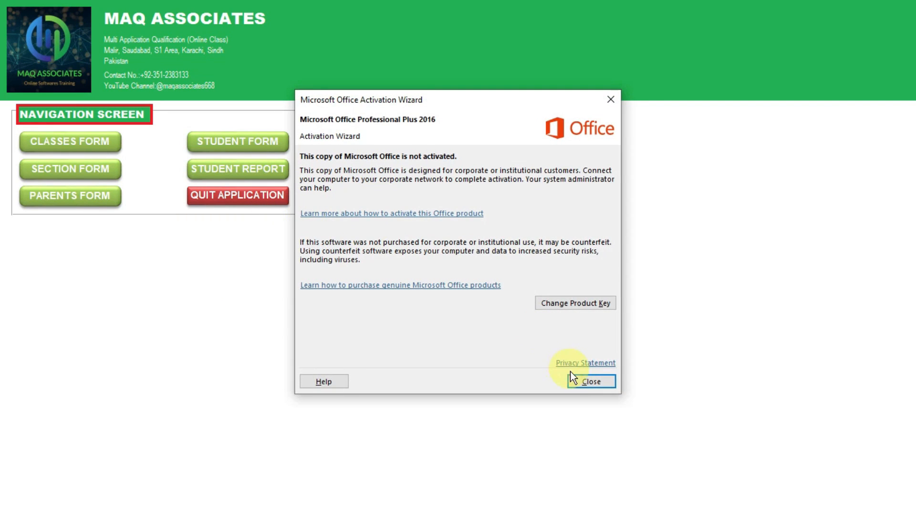
left_click(577, 377)
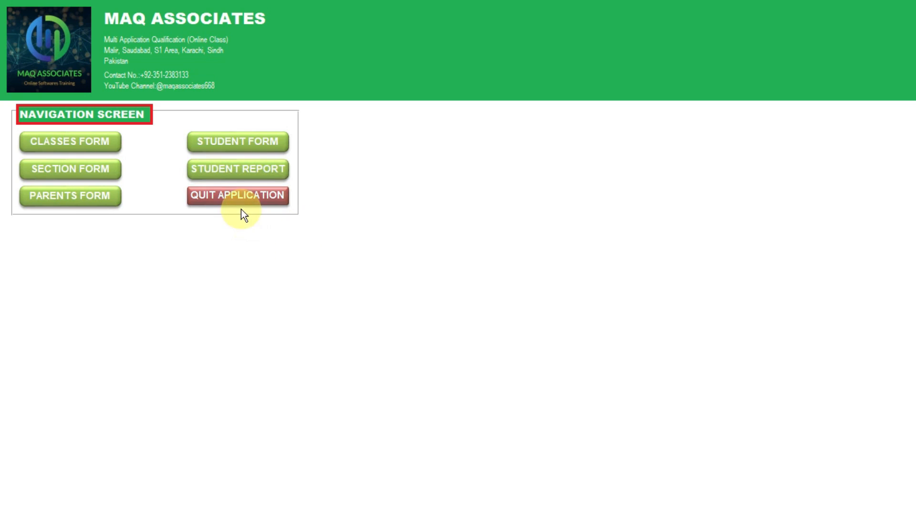
key("alt+Tab")
left_click(364, 219)
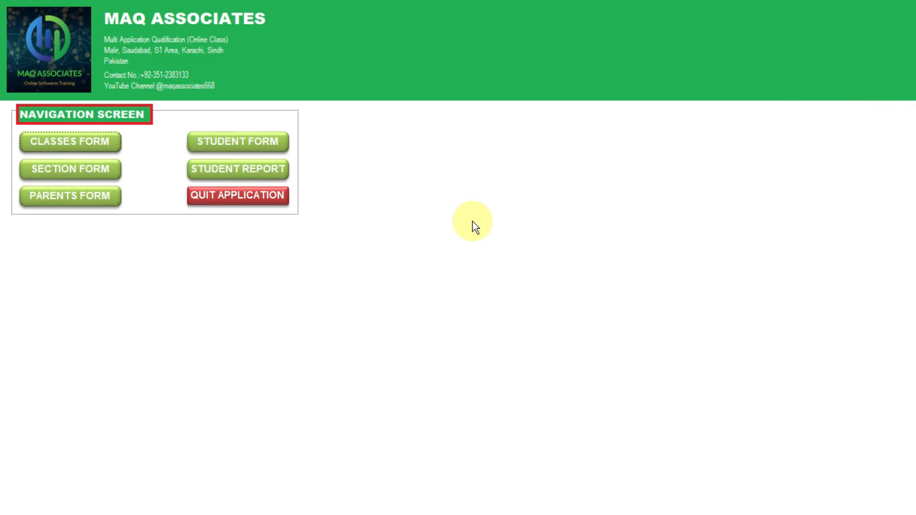
Step: Close the running navigation form
left_click(226, 199)
right_click(225, 200)
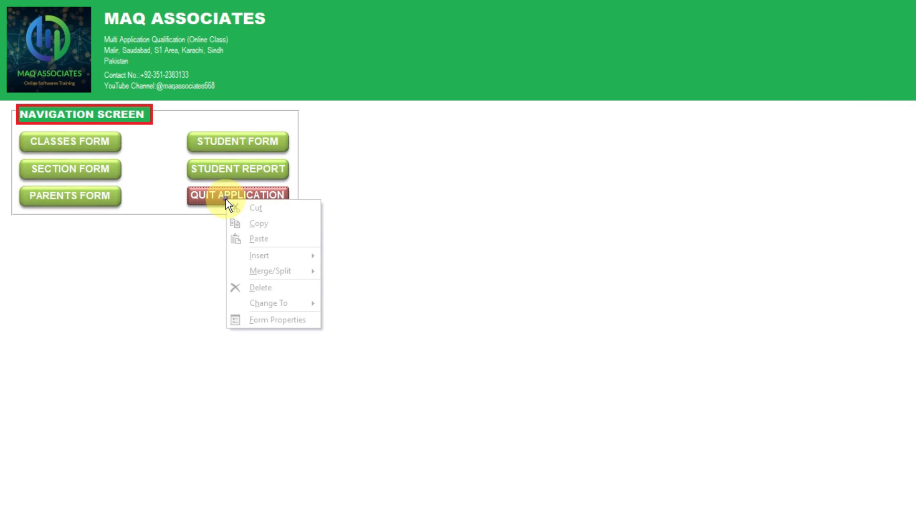
key("Escape")
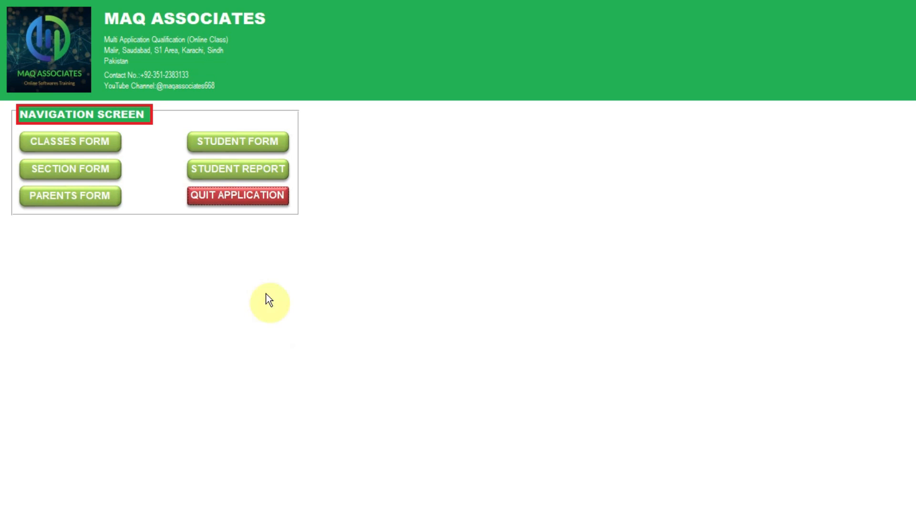
right_click(346, 211)
left_click(404, 347)
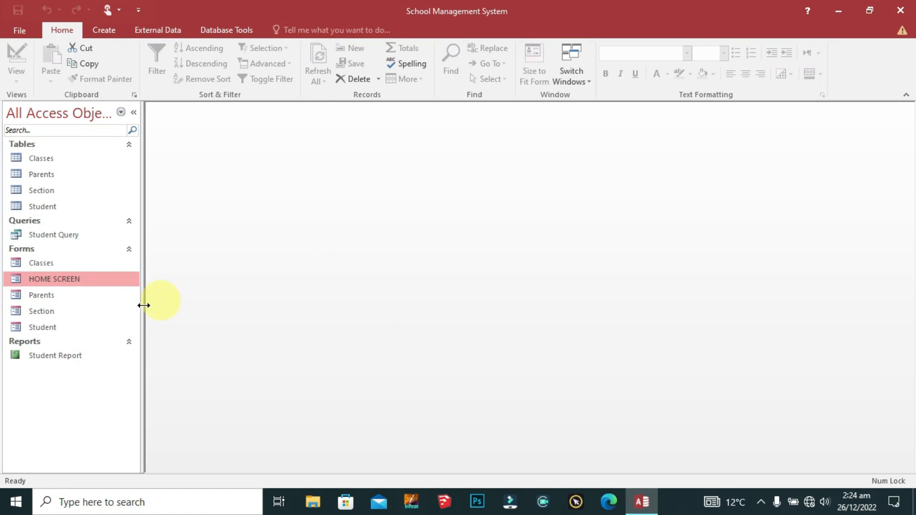
Step: Reopen and close the HOME SCREEN form, then open it in Design View
double_click(35, 281)
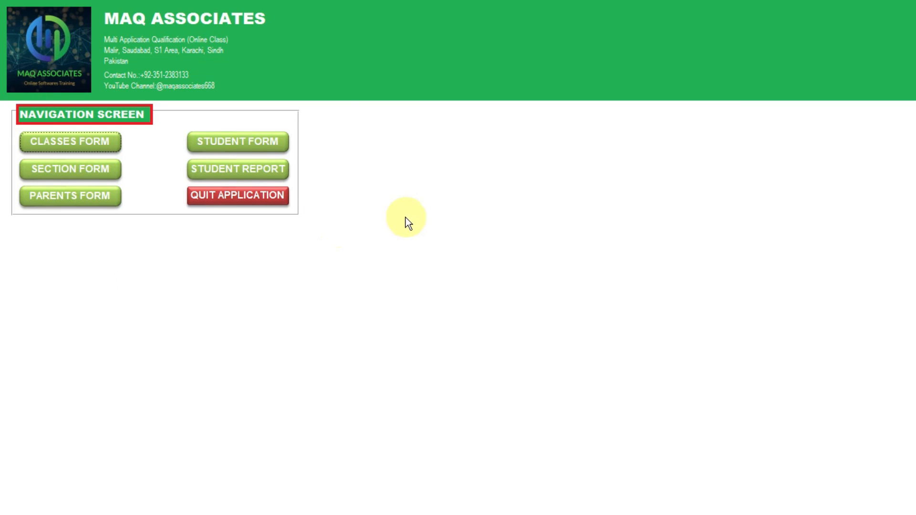
right_click(408, 218)
right_click(370, 207)
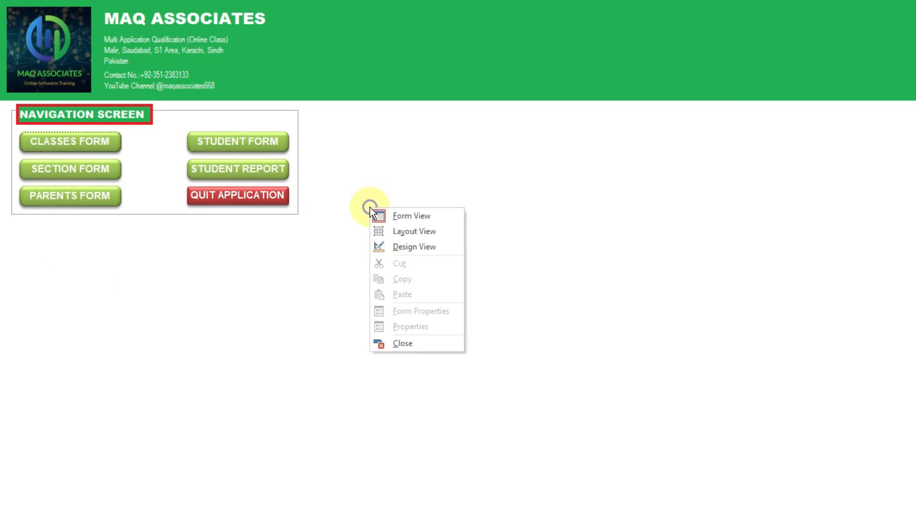
left_click(410, 343)
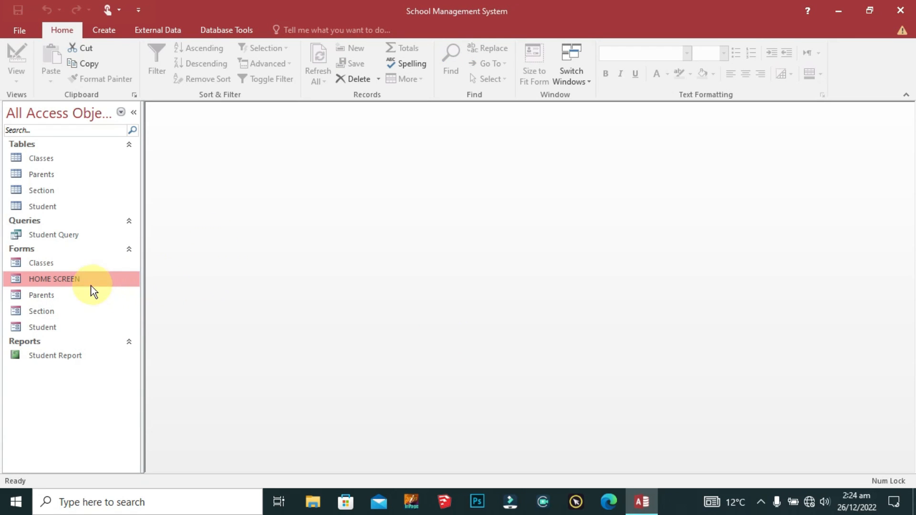
right_click(70, 281)
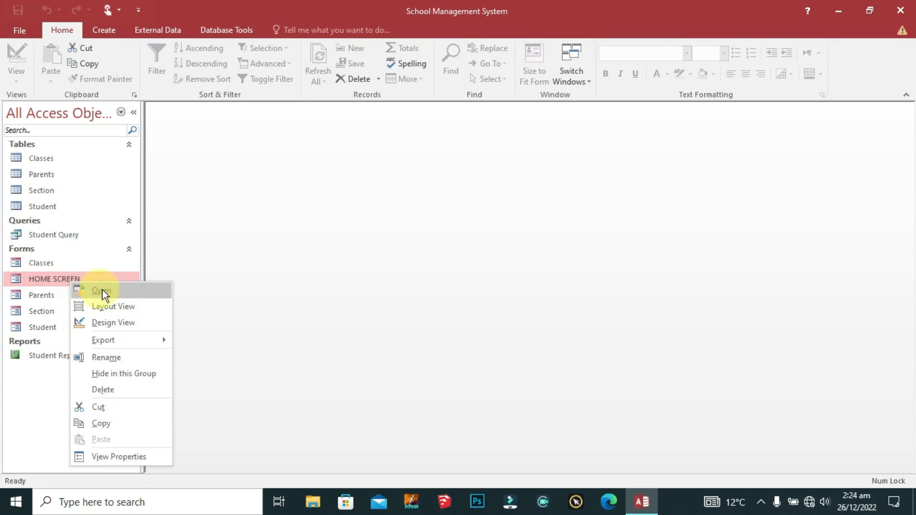
left_click(114, 322)
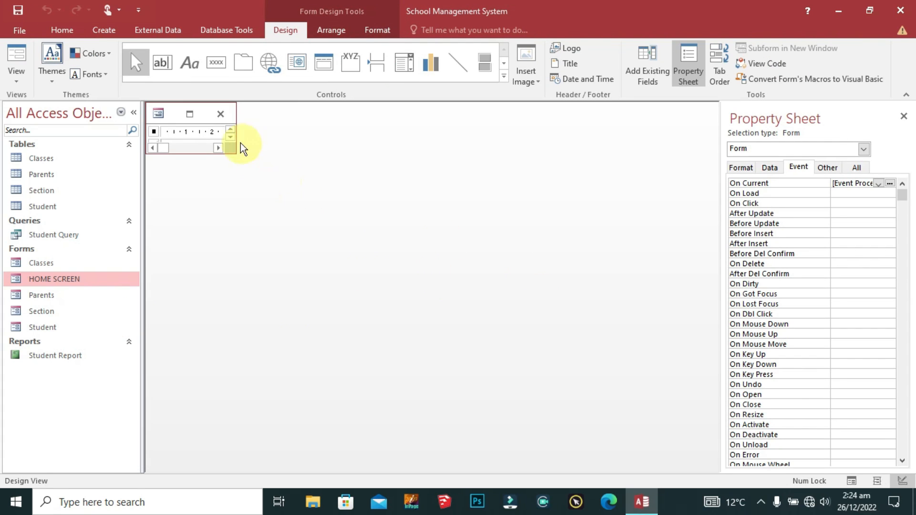
Step: Maximize the design window and build a Macro Builder event for the CLASSES FORM button
left_click(192, 116)
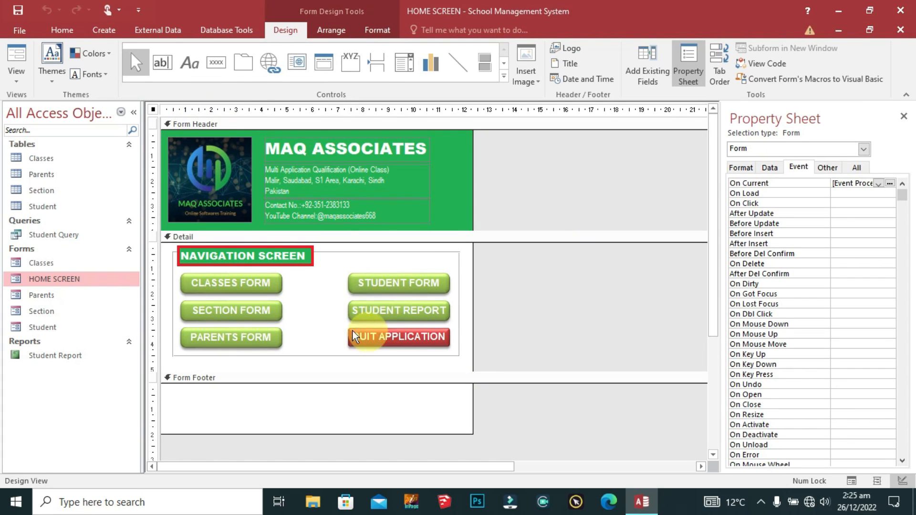
right_click(239, 285)
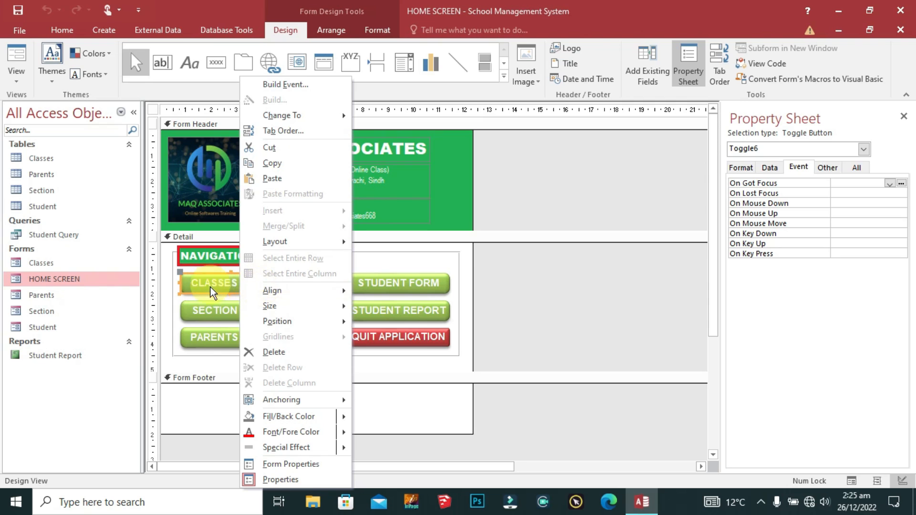
left_click(474, 259)
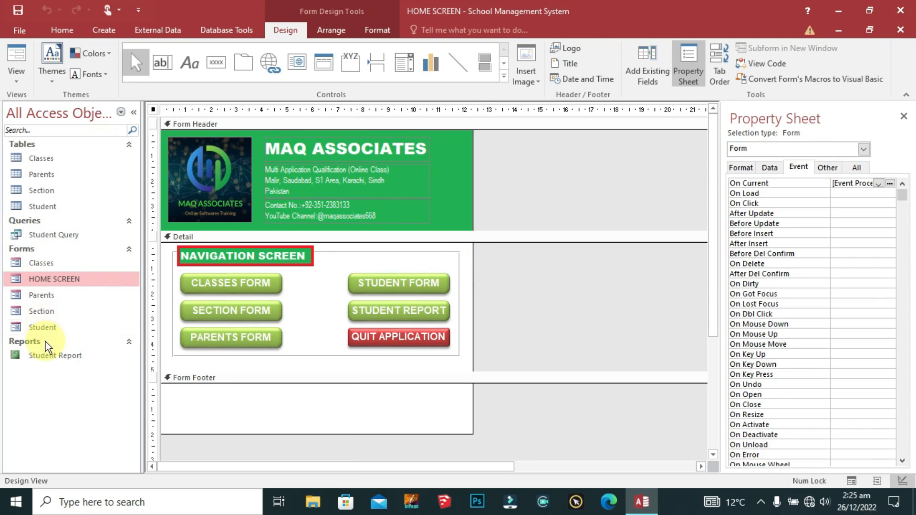
right_click(225, 286)
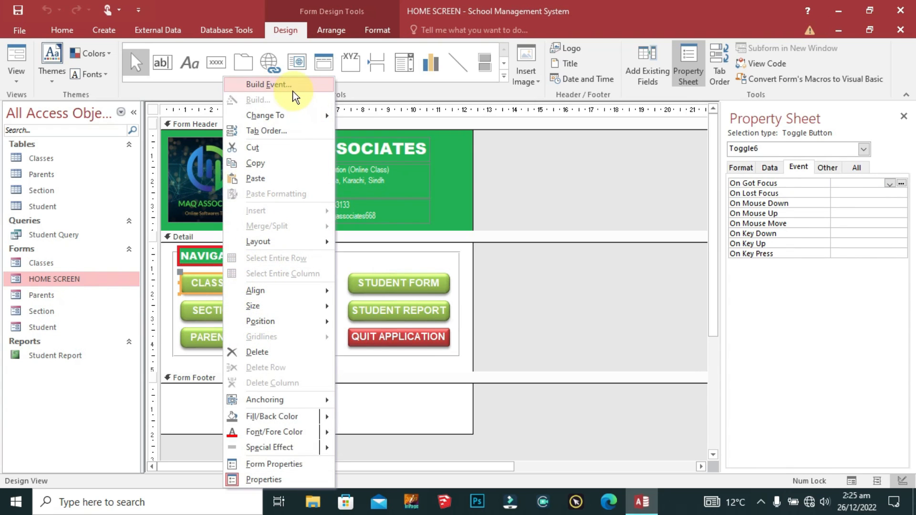
left_click(290, 91)
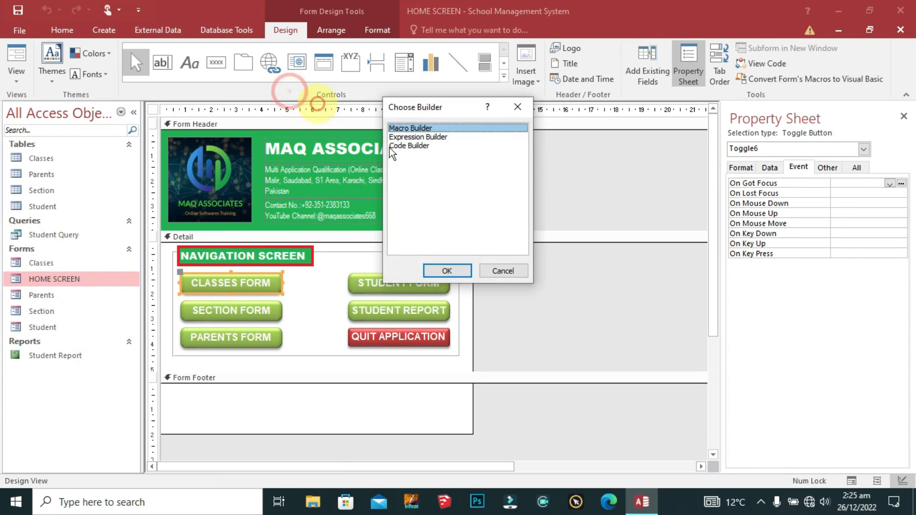
left_click(457, 268)
Step: Add an OpenForm action with Form Name Classes, then save and close the macro
left_click(106, 125)
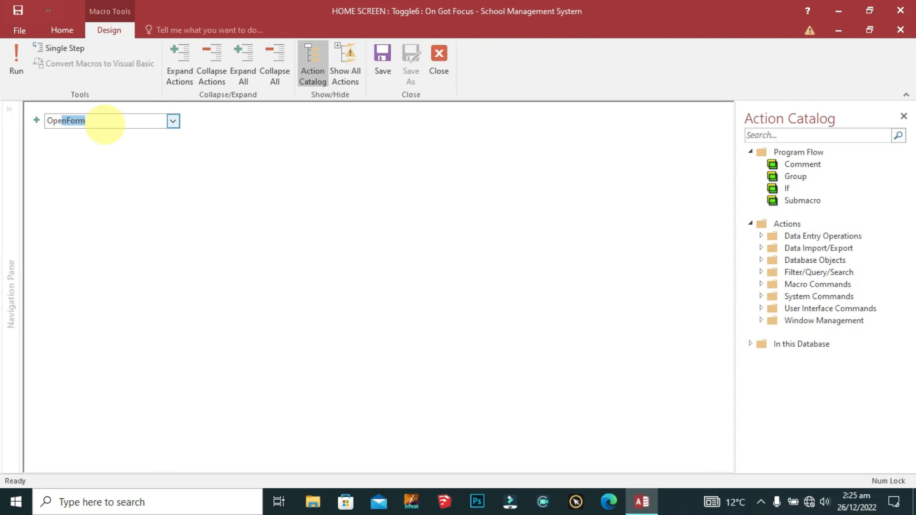
type("Op")
key("Return")
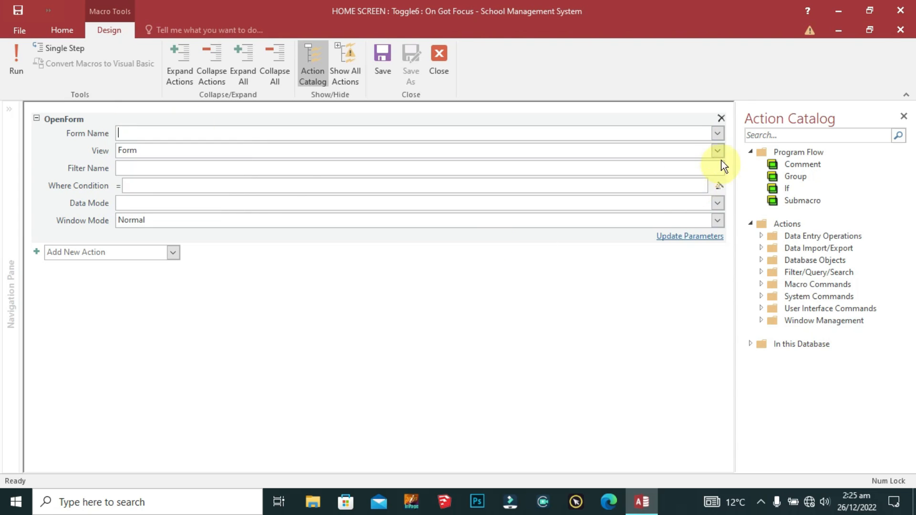
left_click(716, 136)
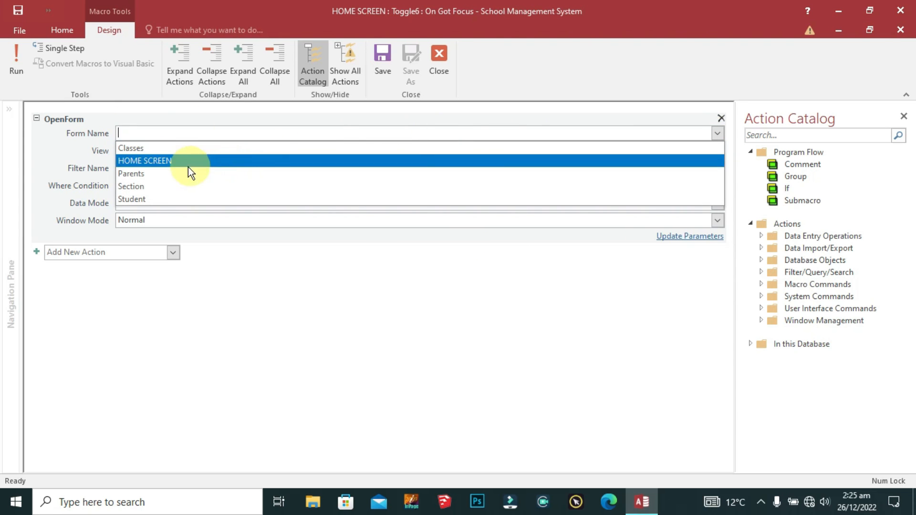
left_click(140, 149)
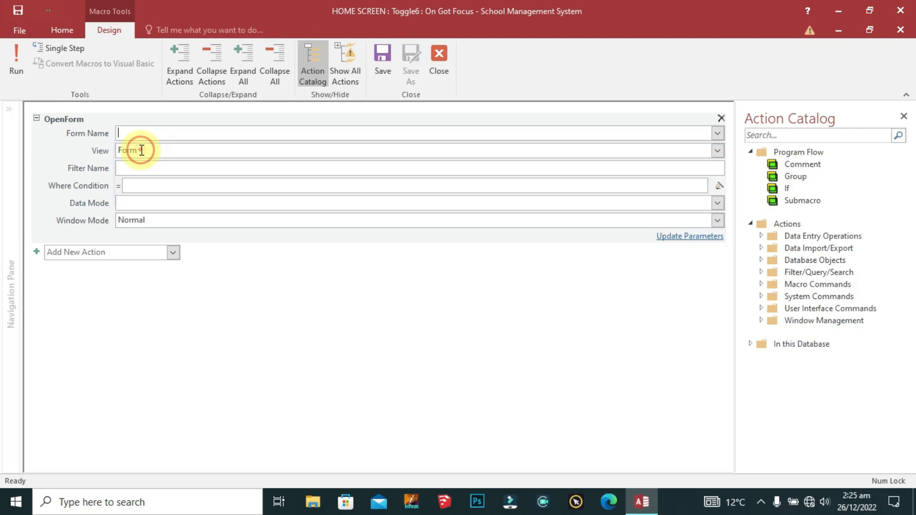
left_click(379, 62)
left_click(439, 57)
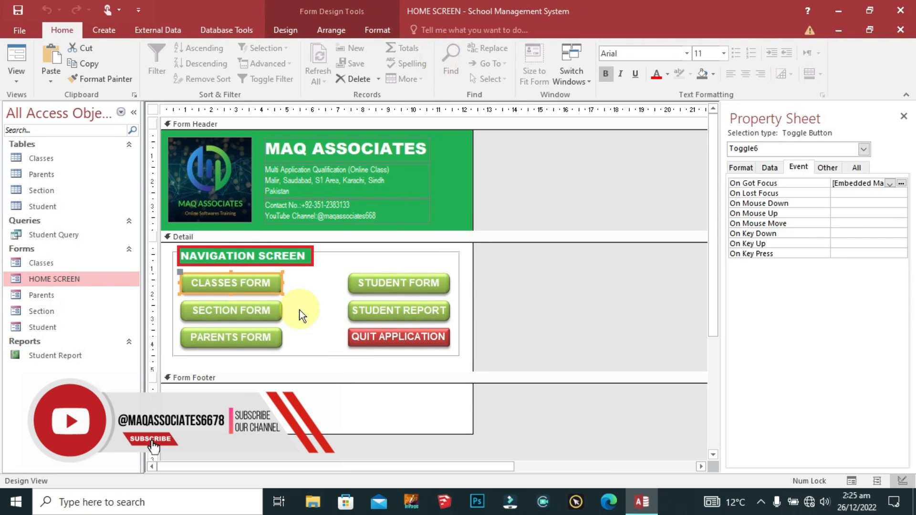
Step: Give SECTION FORM an embedded OpenForm macro with Form Name Section
right_click(232, 308)
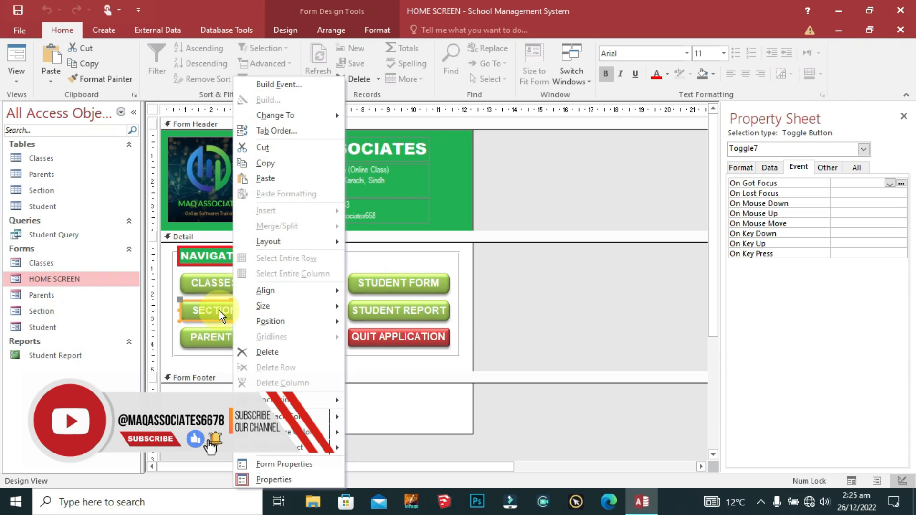
left_click(281, 85)
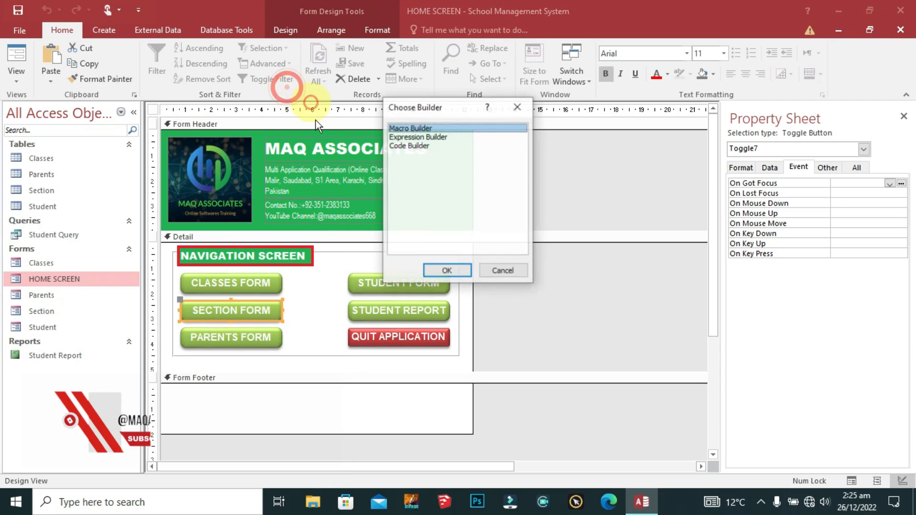
left_click(457, 272)
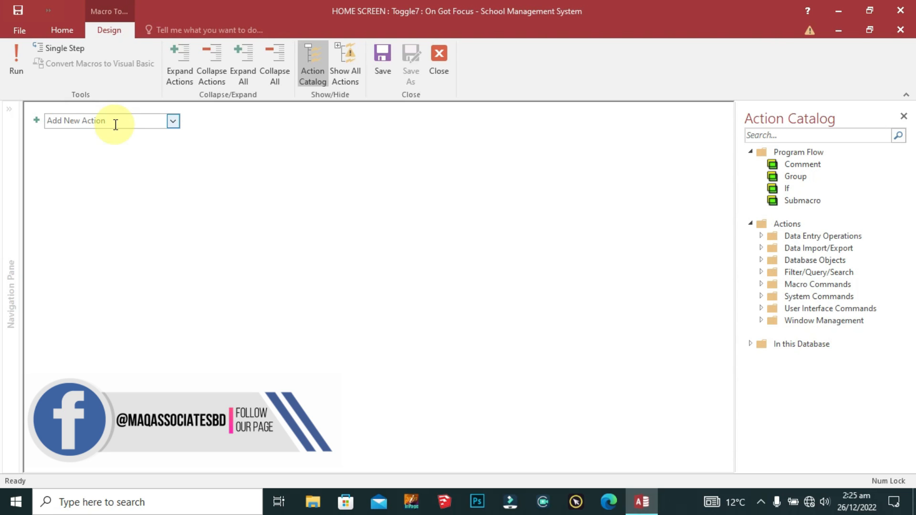
left_click(115, 125)
type("OpenForm")
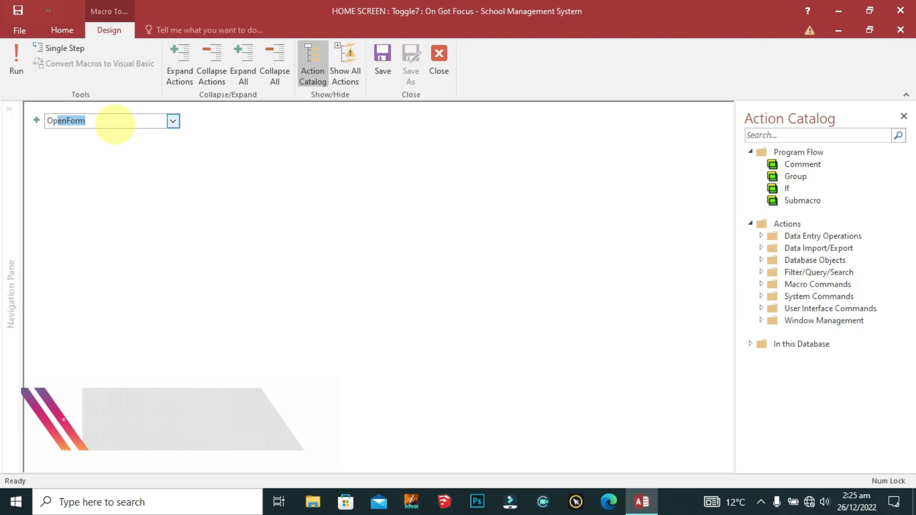
key("Return")
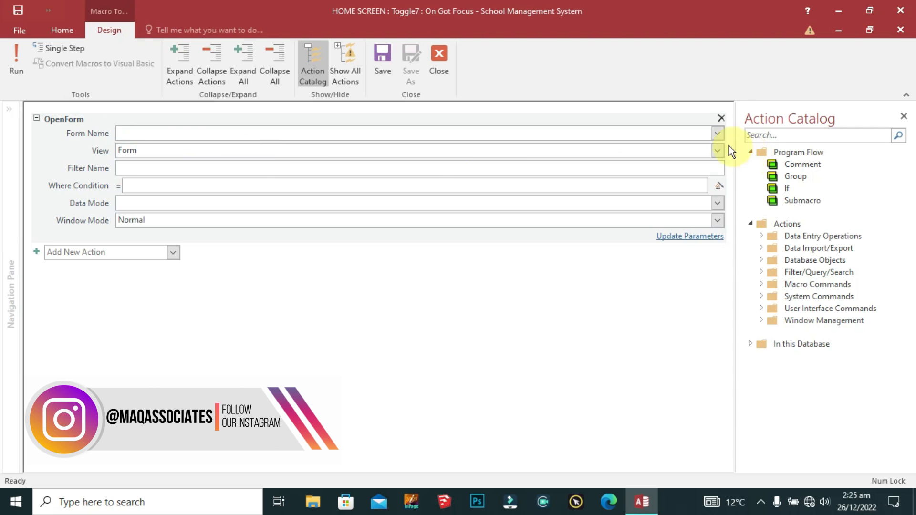
left_click(717, 133)
left_click(138, 186)
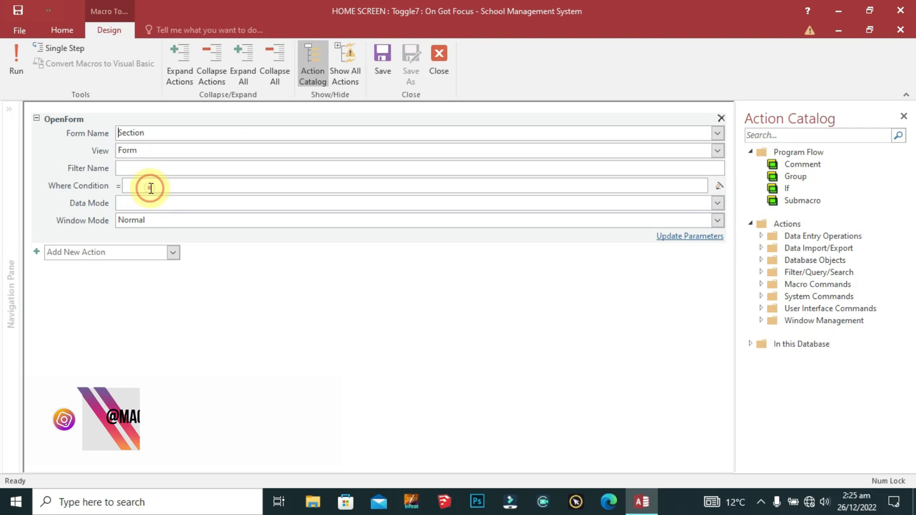
left_click(439, 61)
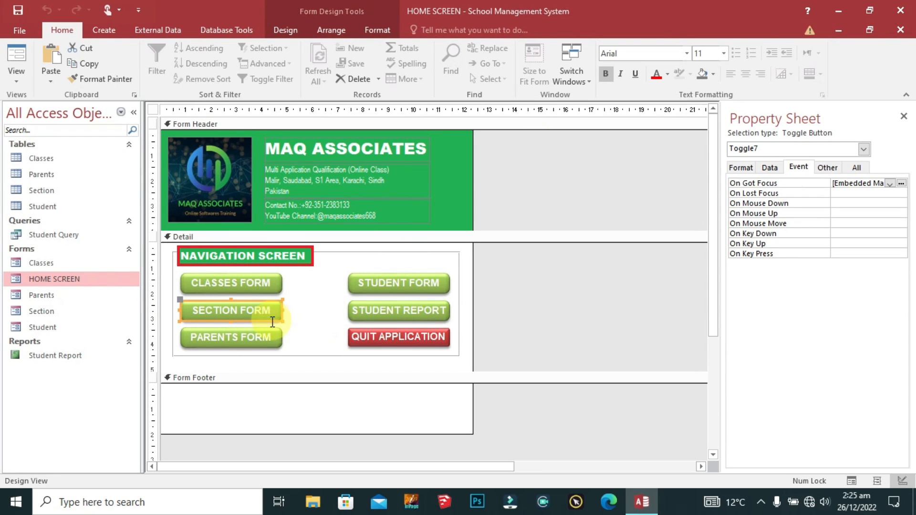
Step: Give STUDENT FORM an embedded OpenForm macro with Form Name Student
right_click(380, 282)
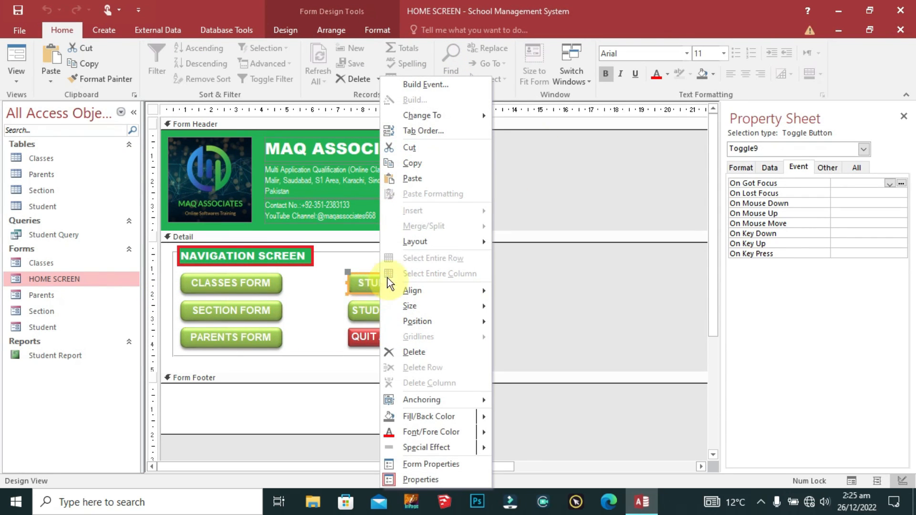
left_click(443, 86)
left_click(443, 271)
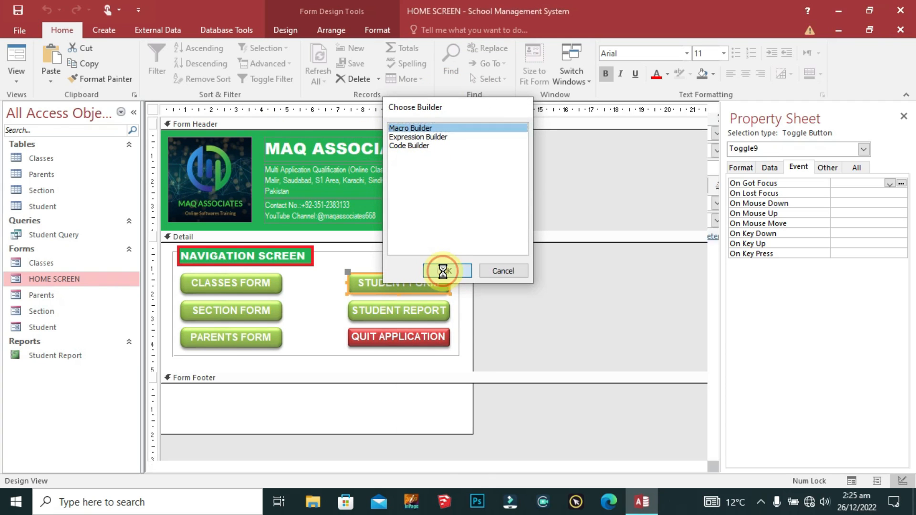
left_click(130, 123)
type("Ope")
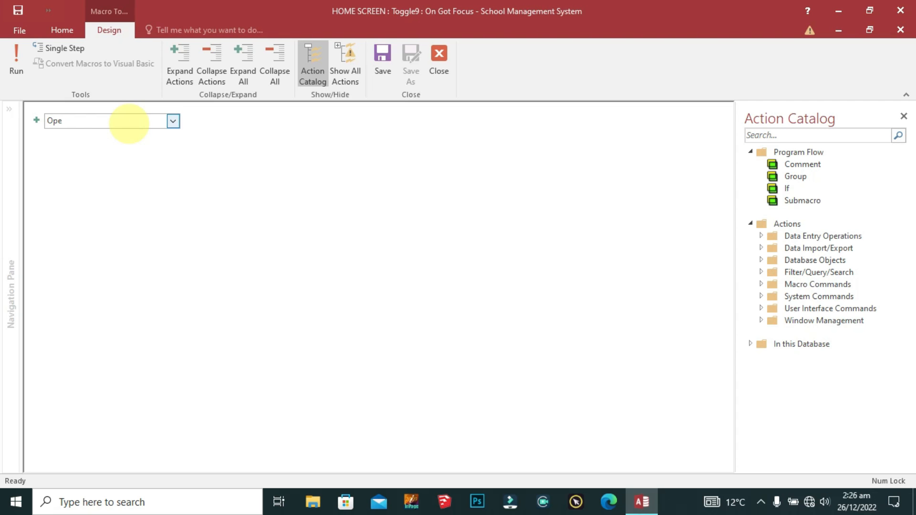
type("nForm")
key("Return")
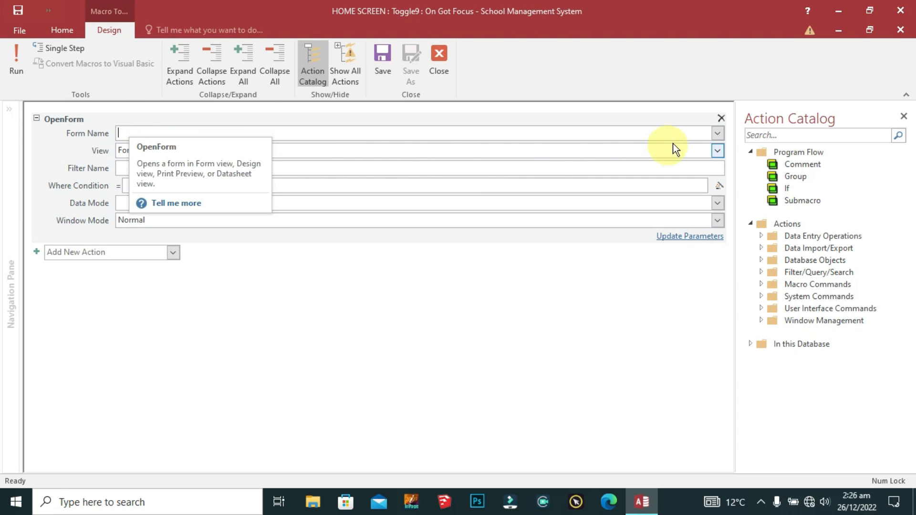
left_click(716, 132)
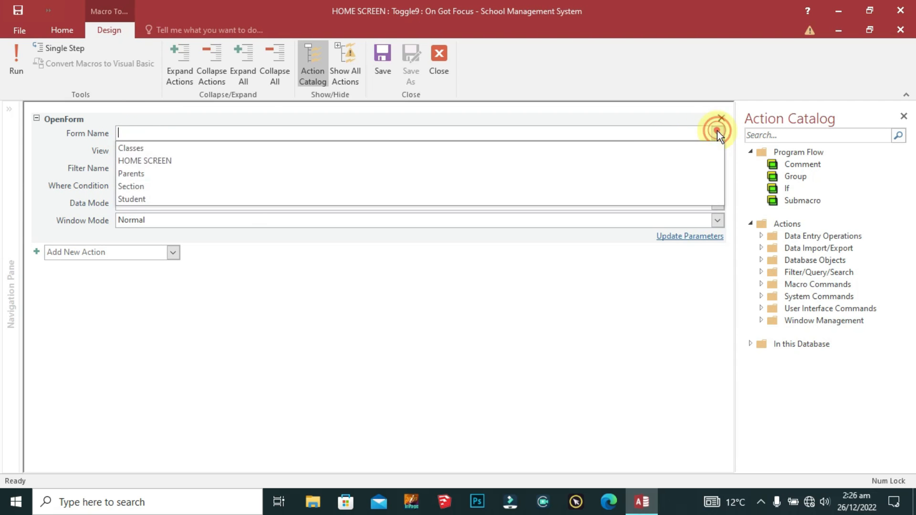
left_click(136, 199)
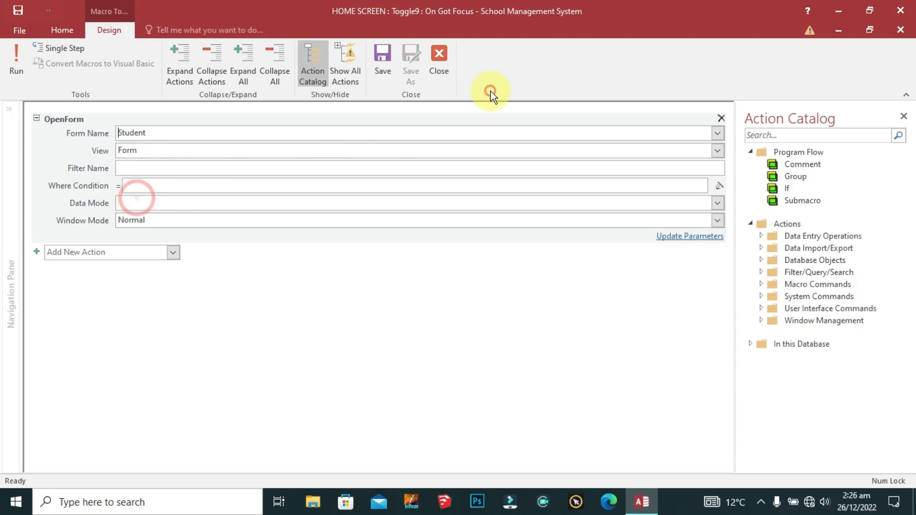
left_click(441, 62)
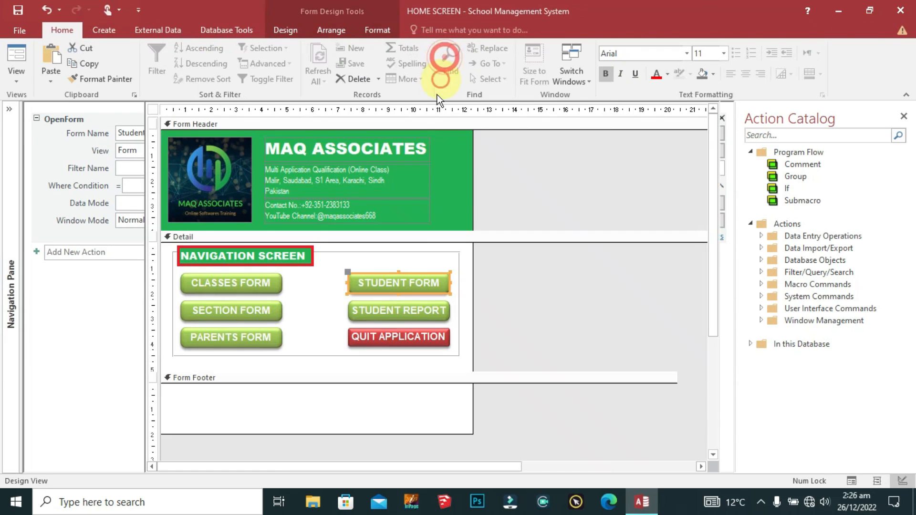
Step: Give PARENTS FORM an embedded OpenForm macro with Form Name Parents
right_click(402, 313)
right_click(264, 333)
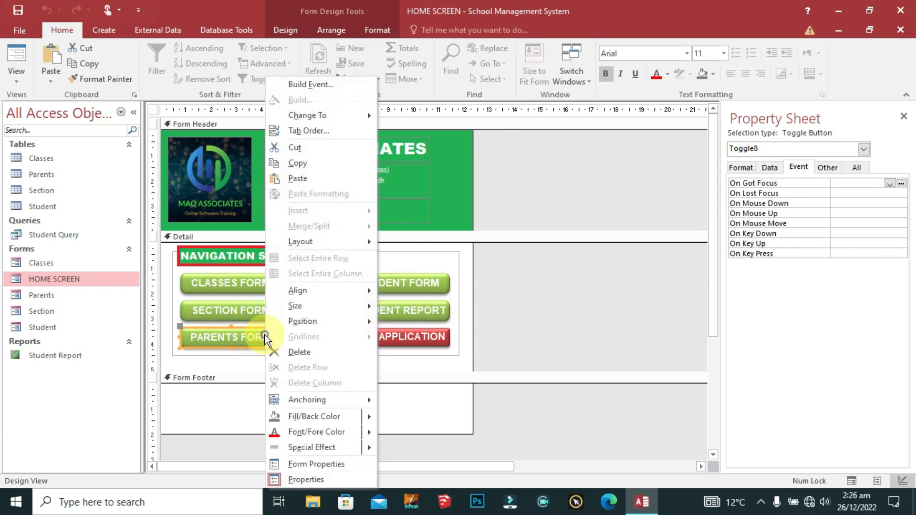
left_click(319, 84)
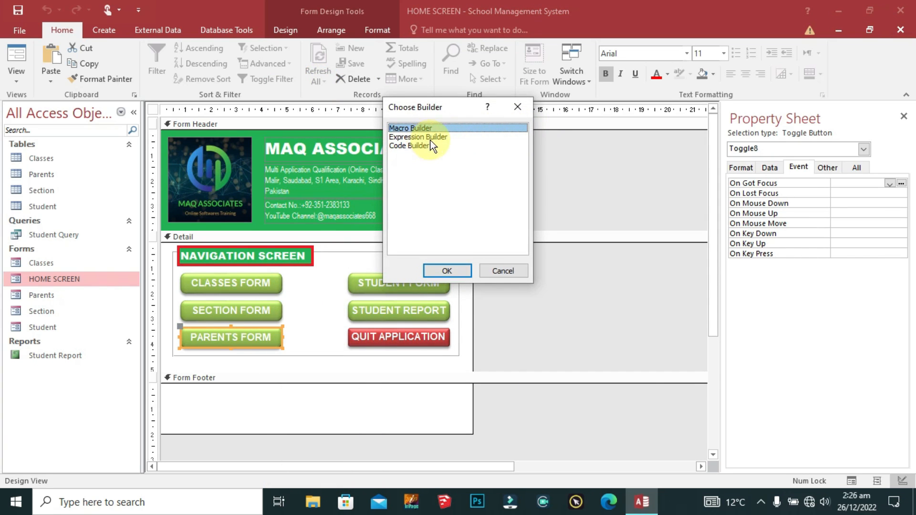
left_click(452, 270)
left_click(86, 127)
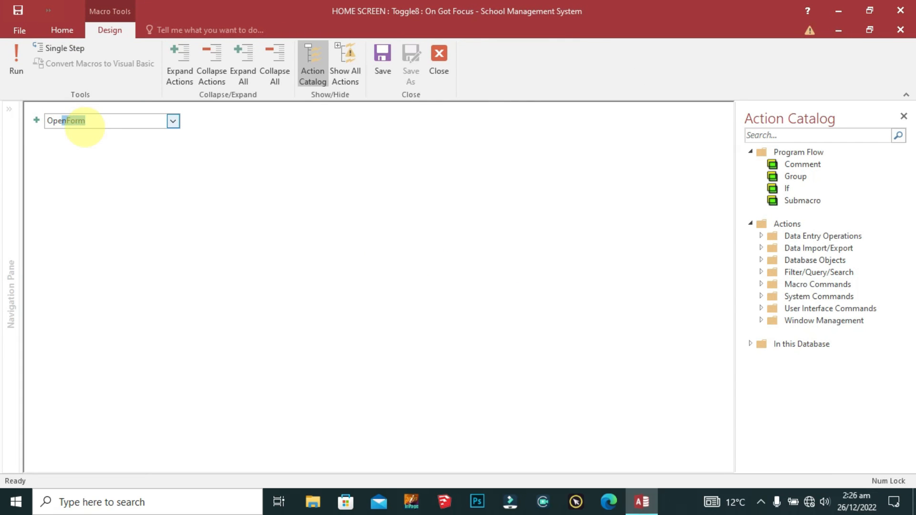
type("Open")
key("Return")
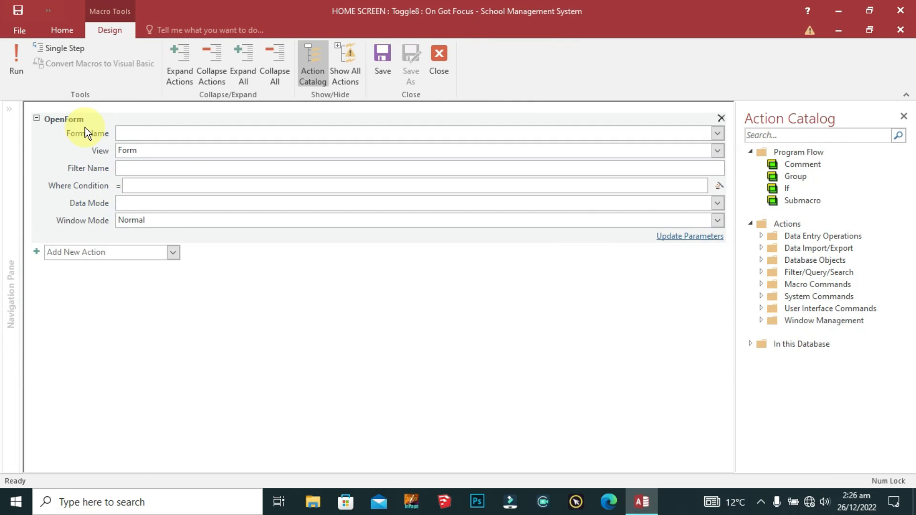
left_click(716, 133)
left_click(212, 174)
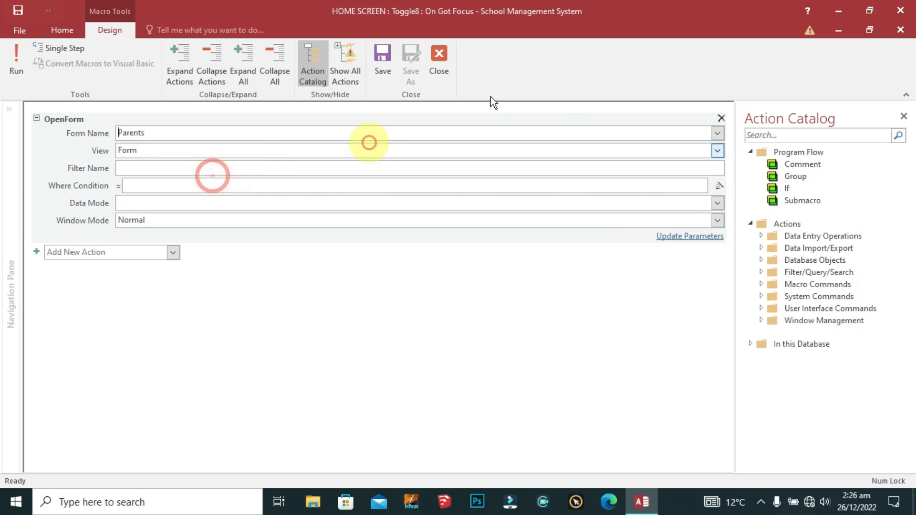
left_click(438, 58)
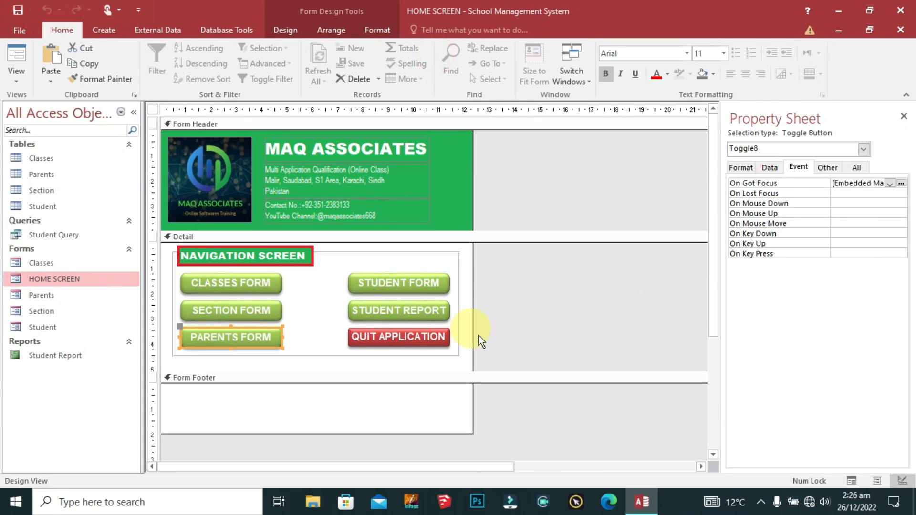
left_click(369, 311)
Step: Give STUDENT REPORT an embedded OpenReport macro for Student Report, saved and closed
right_click(376, 311)
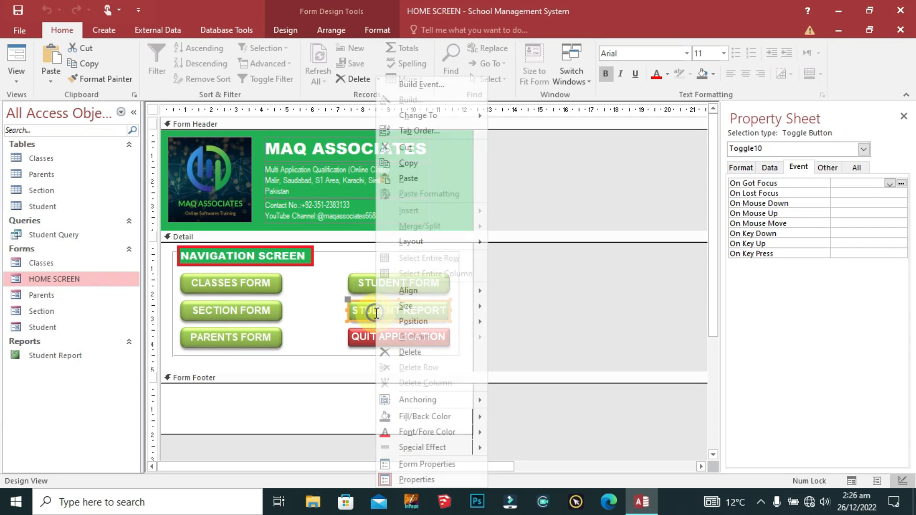
left_click(427, 85)
left_click(445, 269)
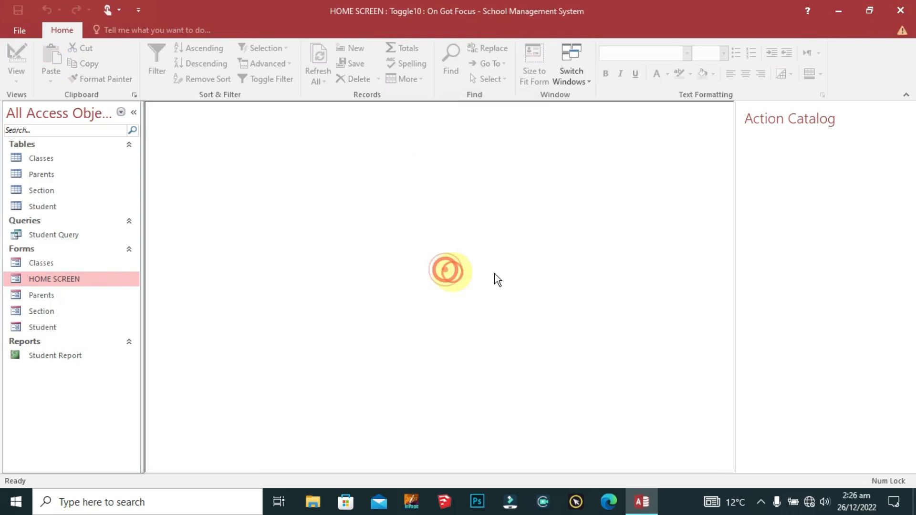
left_click(131, 123)
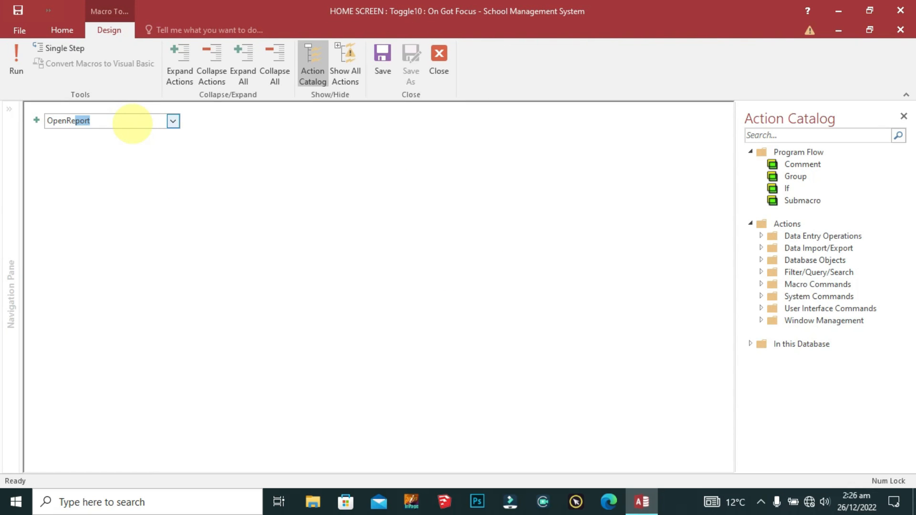
type("OpenRe")
key("Return")
left_click(716, 134)
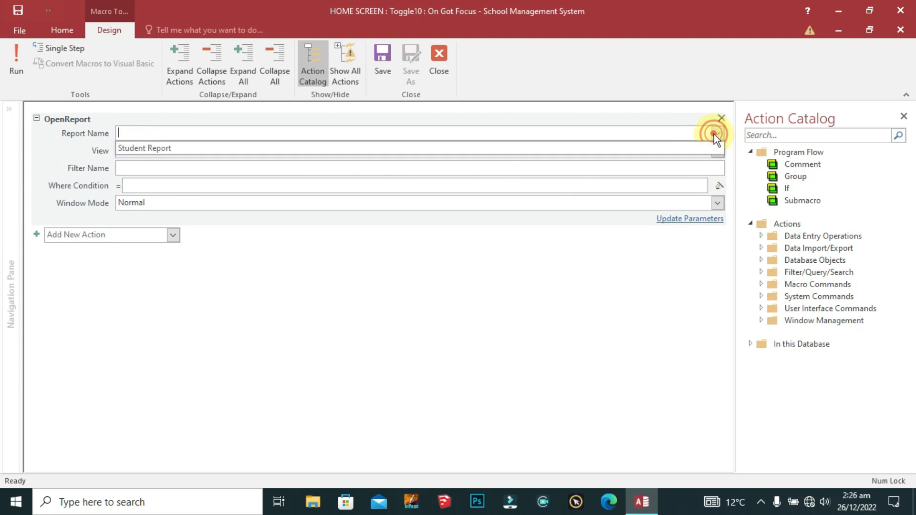
left_click(153, 149)
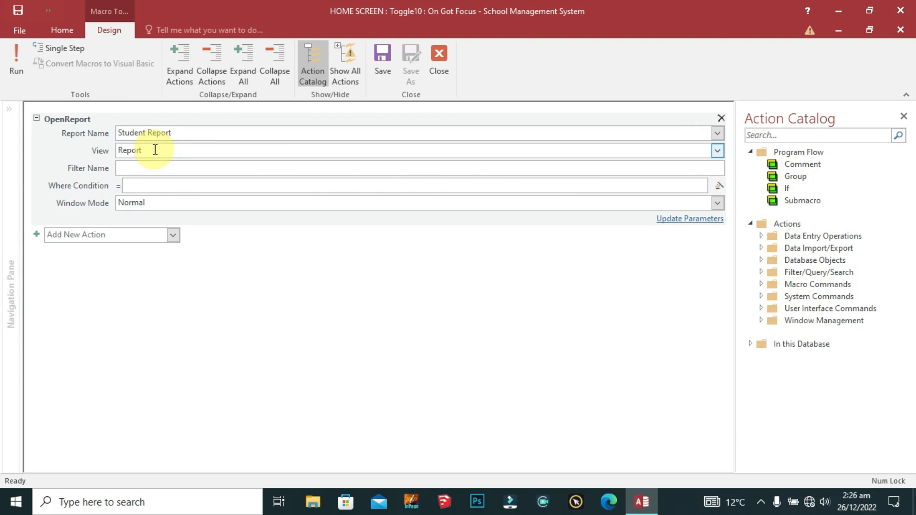
left_click(382, 65)
left_click(438, 61)
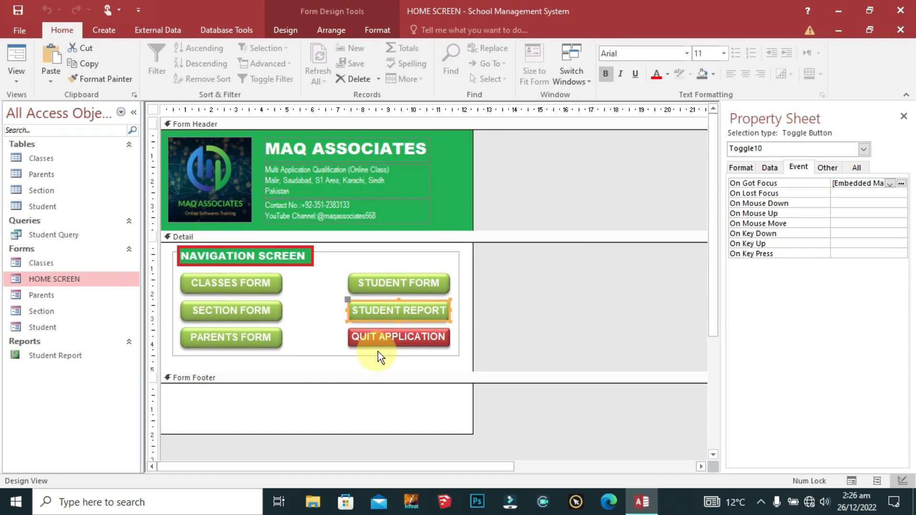
Step: Move STUDENT REPORT to the bottom of the left column and right-align PARENTS FORM with STUDENT FORM
left_click(243, 338)
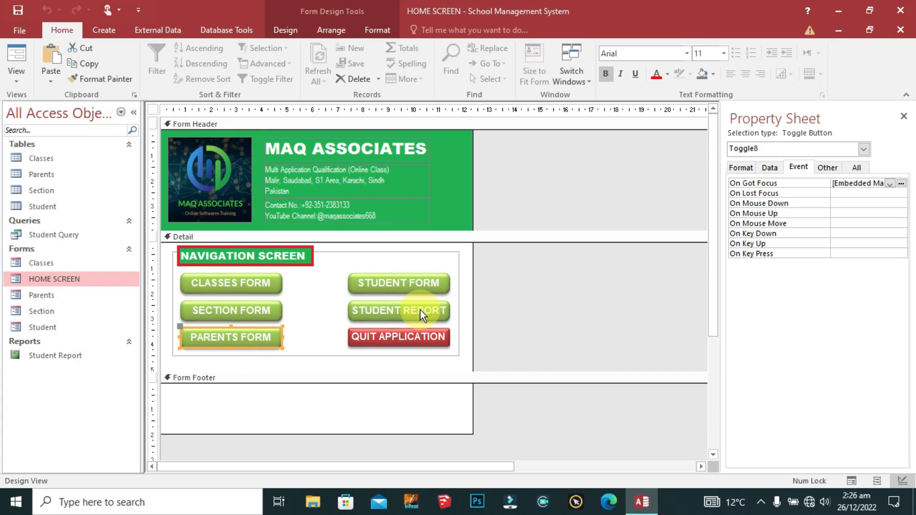
left_click(420, 310)
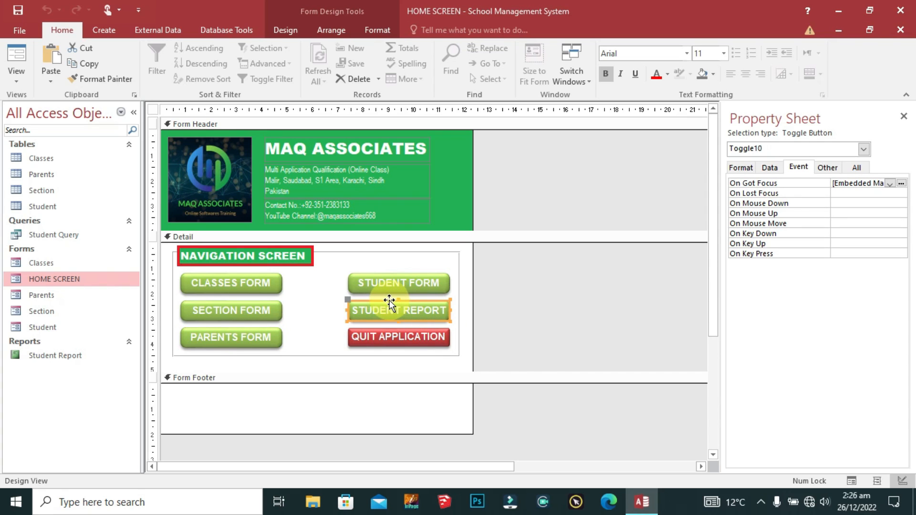
left_click_drag(389, 303, 273, 300)
left_click(182, 337)
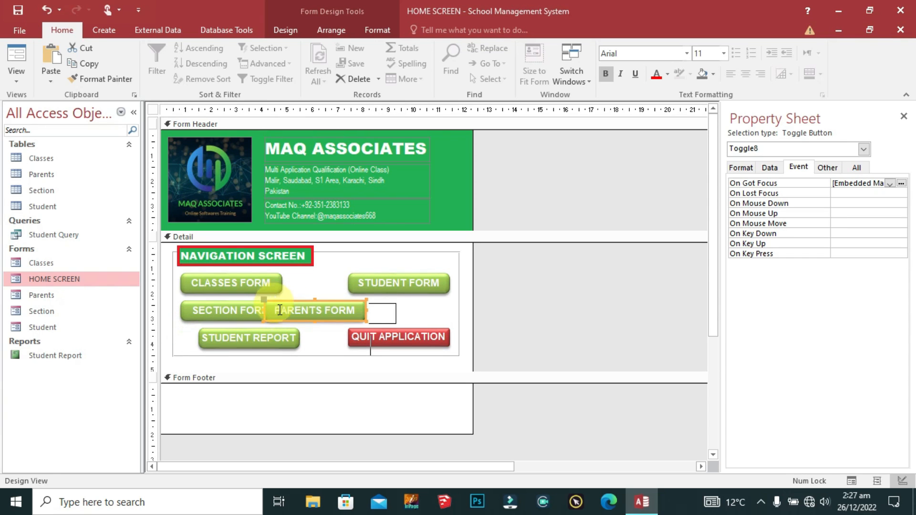
left_click(412, 288, "shift")
right_click(411, 288)
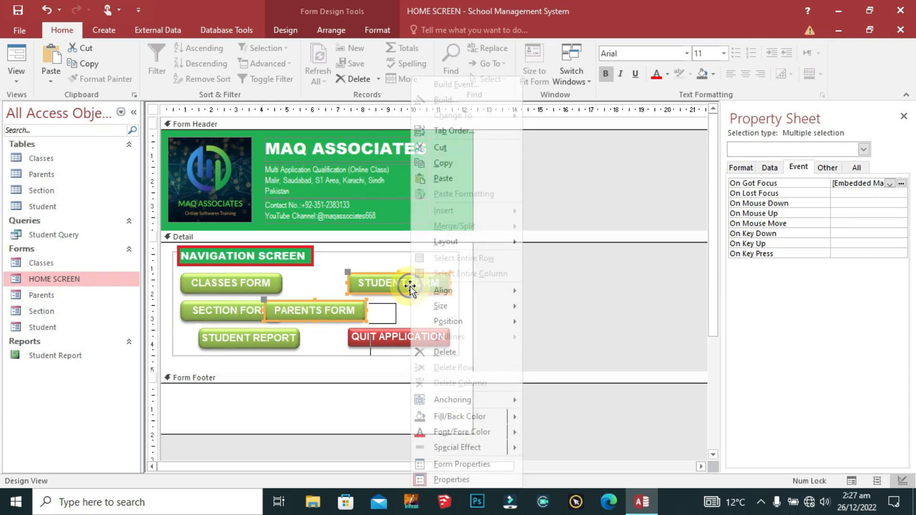
mouse_move(468, 288)
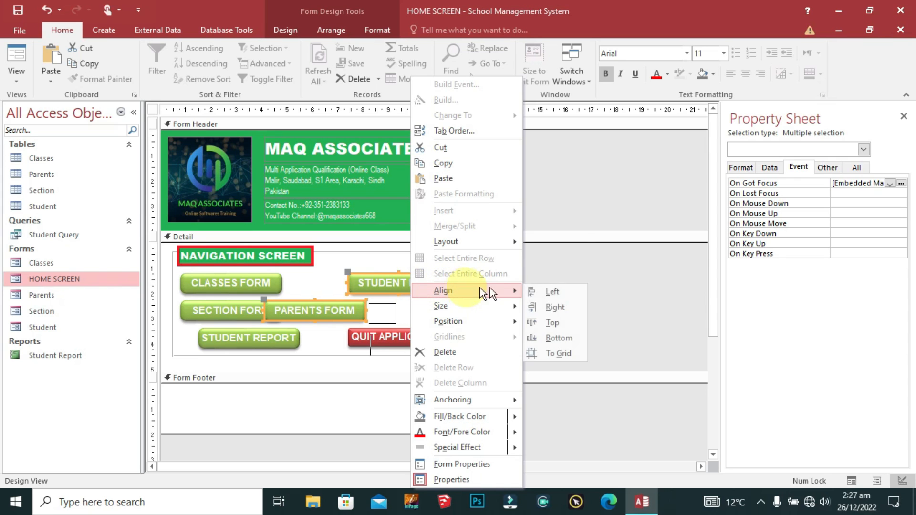
left_click(565, 304)
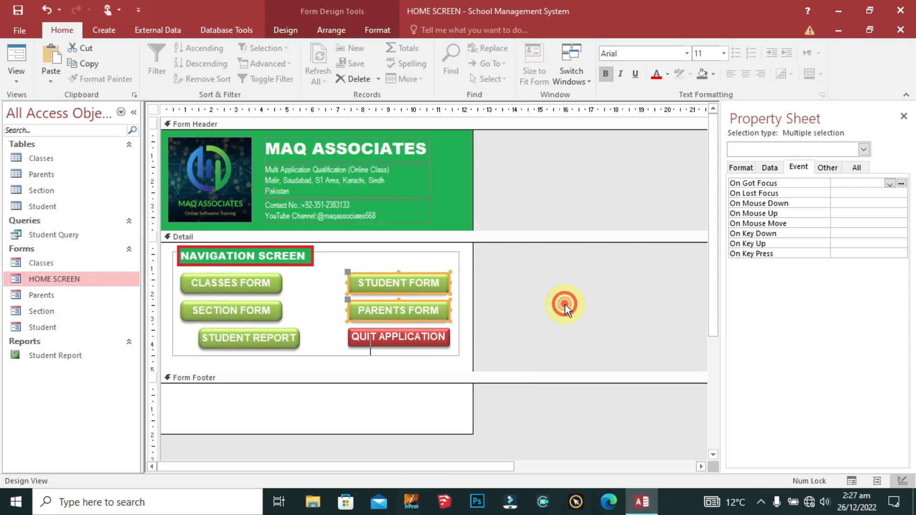
left_click(316, 317)
Step: Left-align STUDENT REPORT with SECTION FORM
left_click(239, 308)
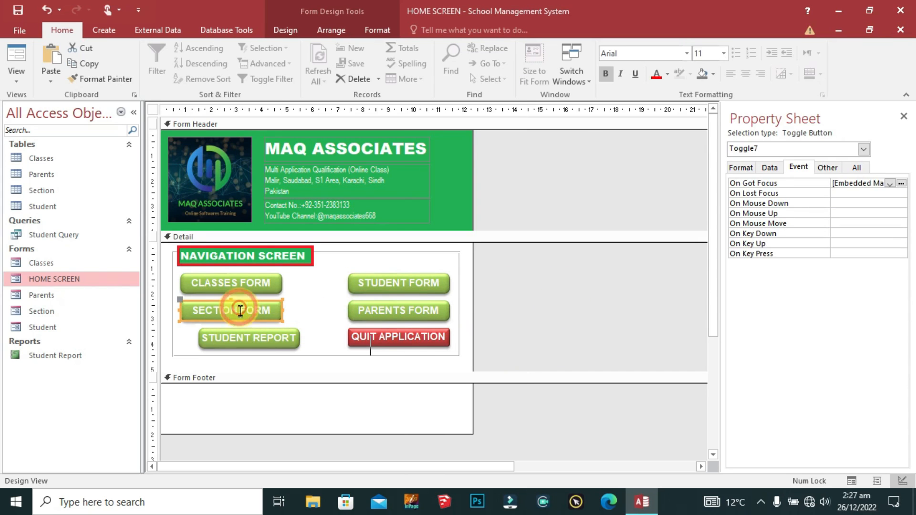
left_click(279, 335, "shift")
right_click(279, 336)
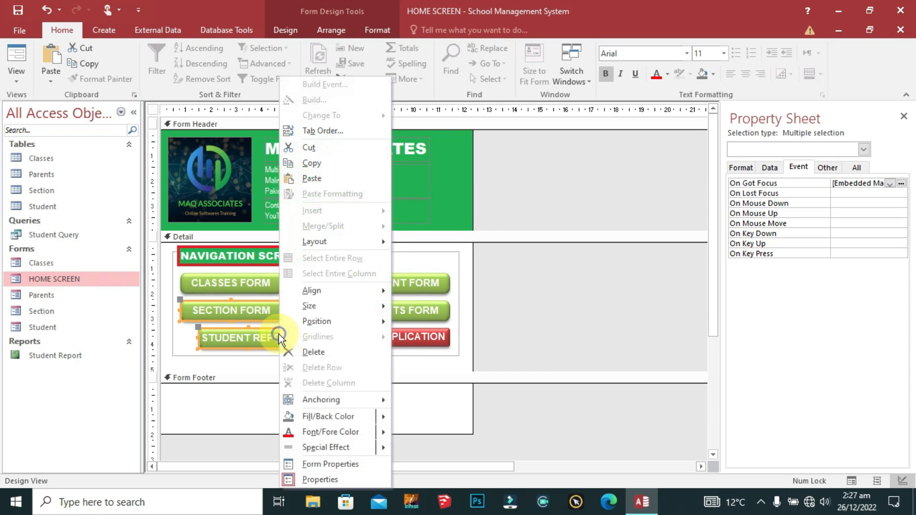
mouse_move(358, 297)
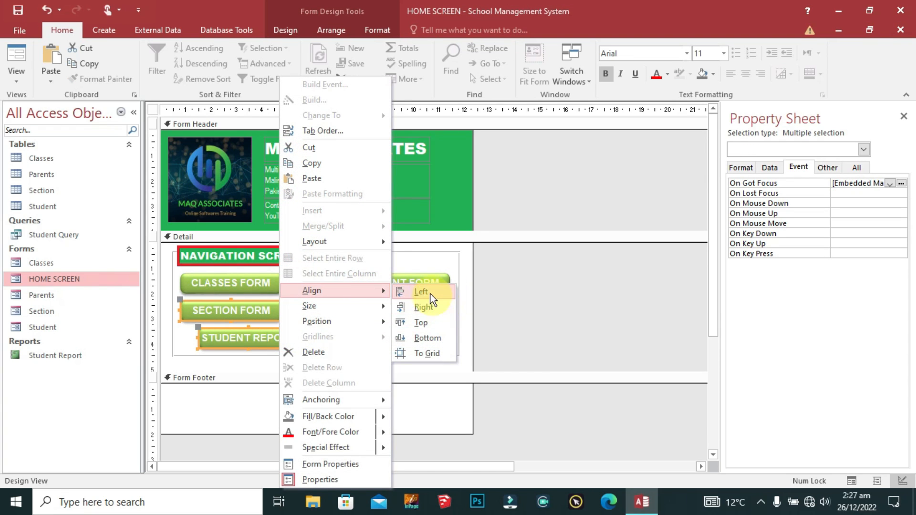
left_click(450, 296)
left_click(308, 310)
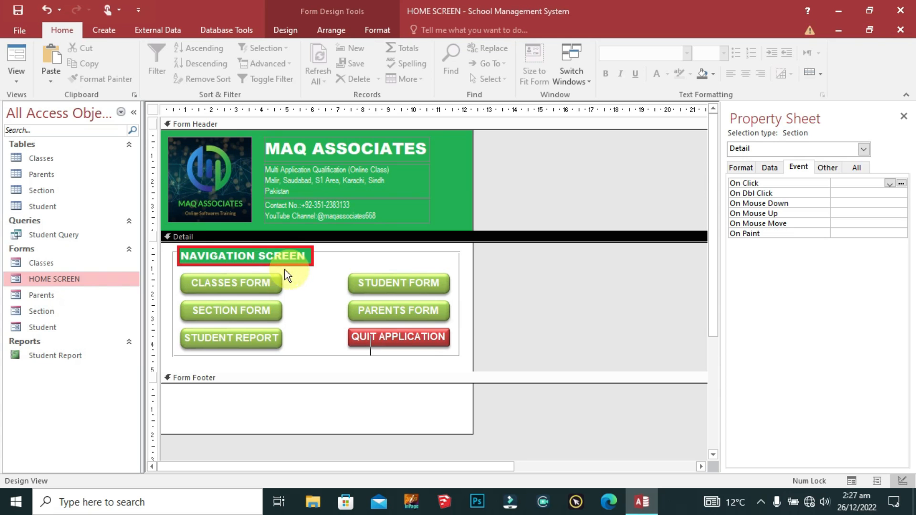
right_click(151, 106)
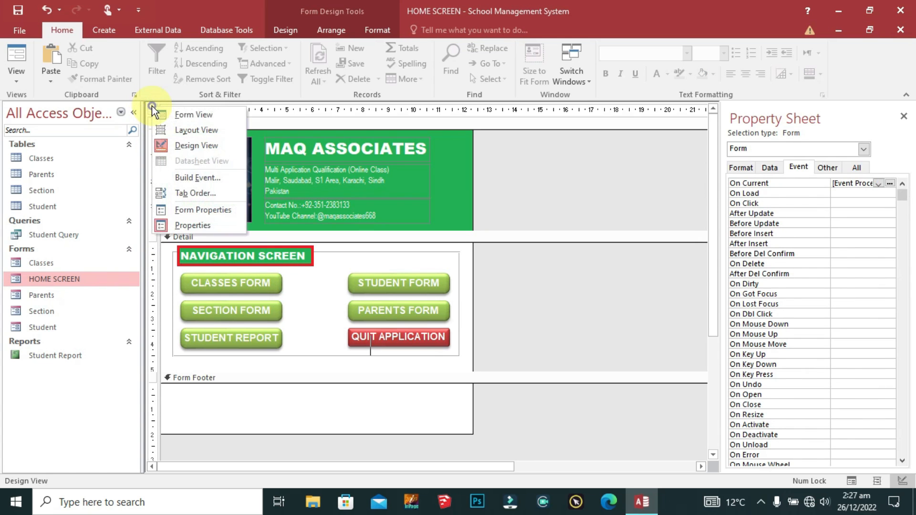
Step: Run HOME SCREEN in Form View and test the Section and Classes buttons
left_click(194, 114)
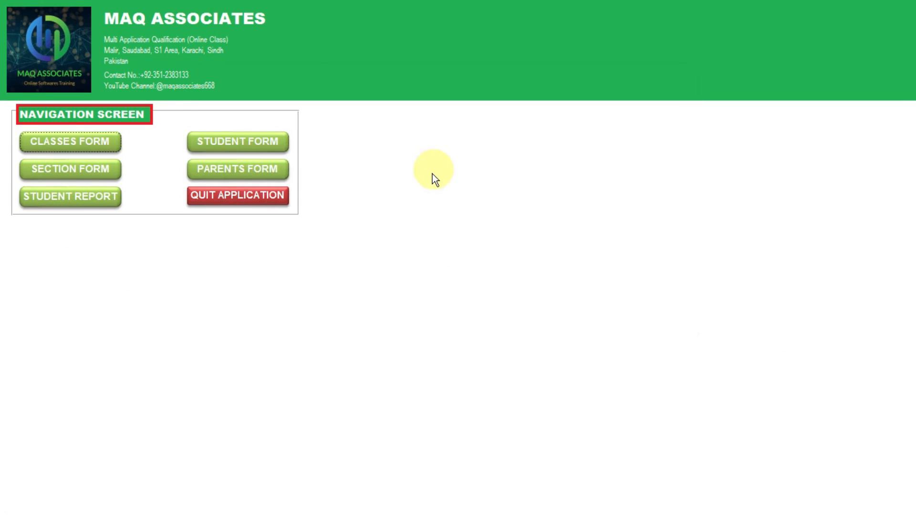
left_click(95, 141)
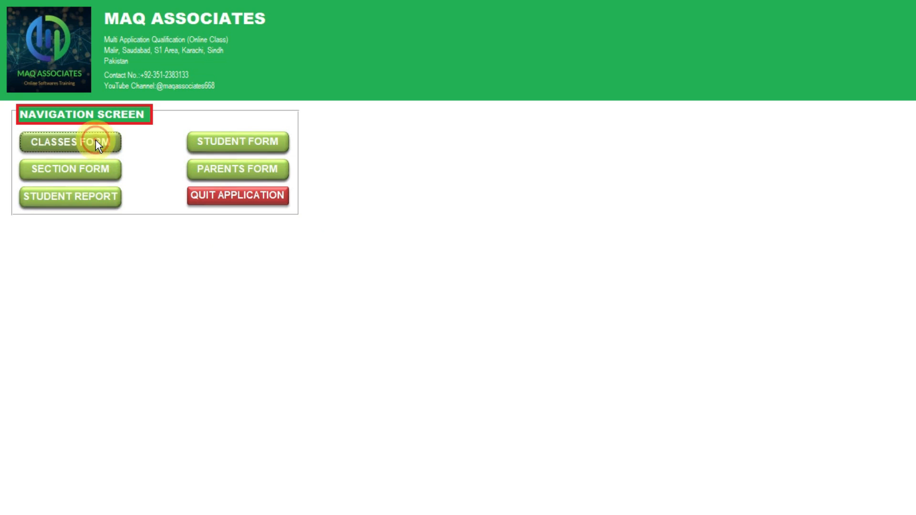
left_click(84, 172)
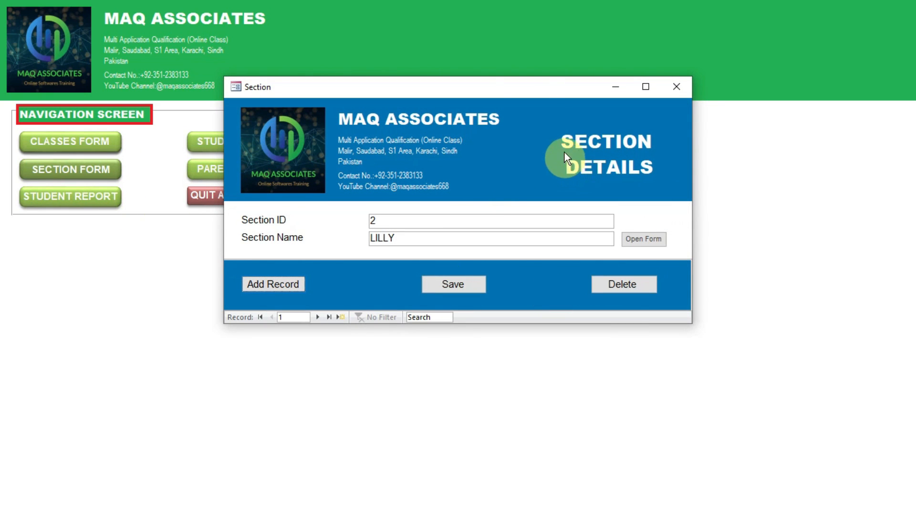
left_click_drag(517, 92, 444, 168)
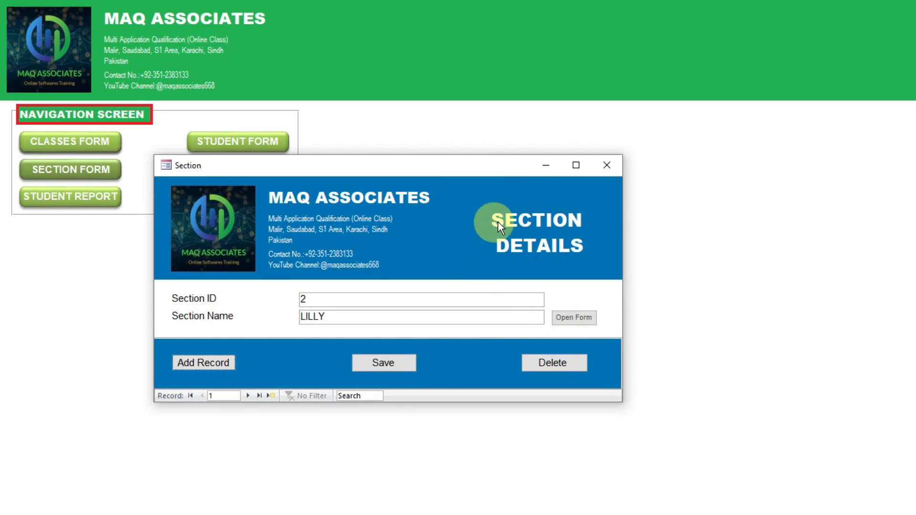
left_click(606, 165)
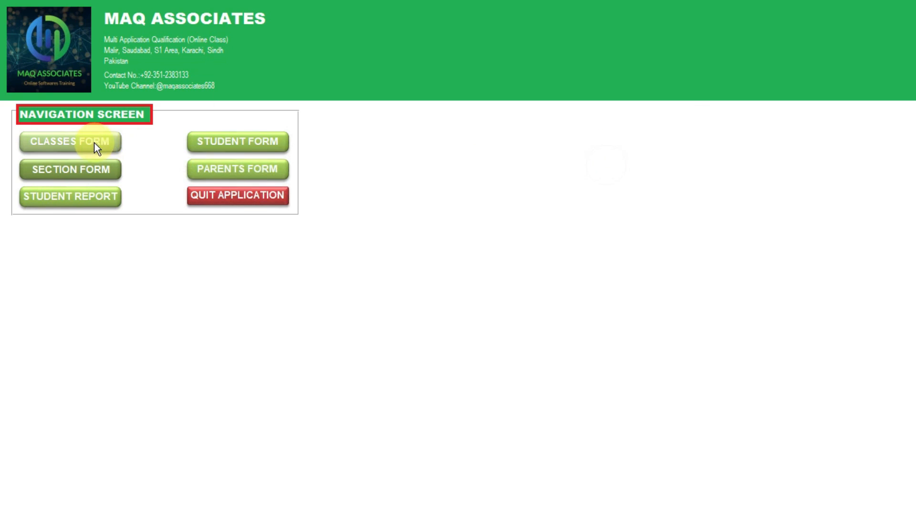
left_click(93, 142)
left_click_drag(432, 85, 440, 133)
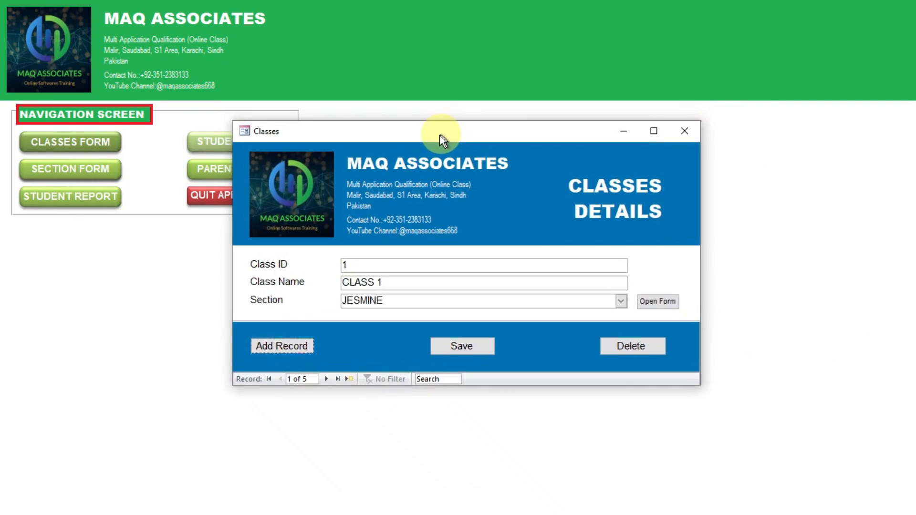
left_click(677, 132)
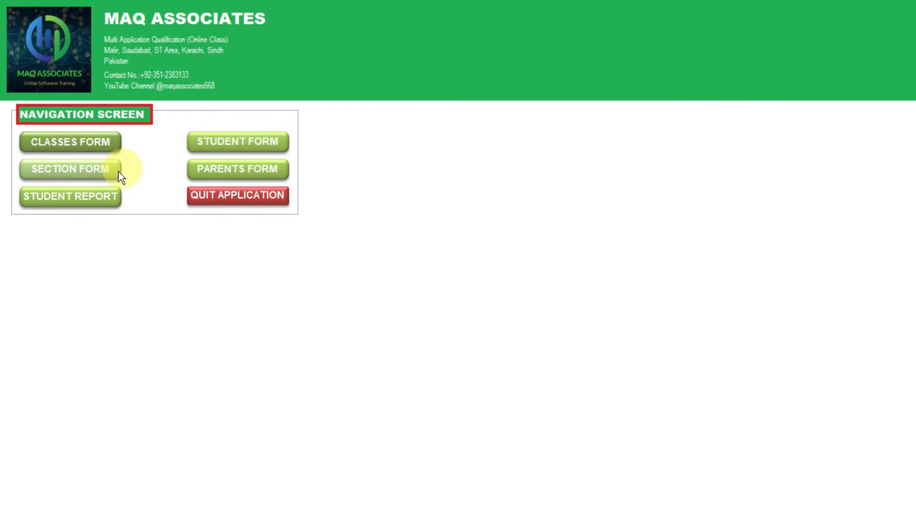
Step: Test the Student and Parents buttons, checking and closing each form
left_click(254, 142)
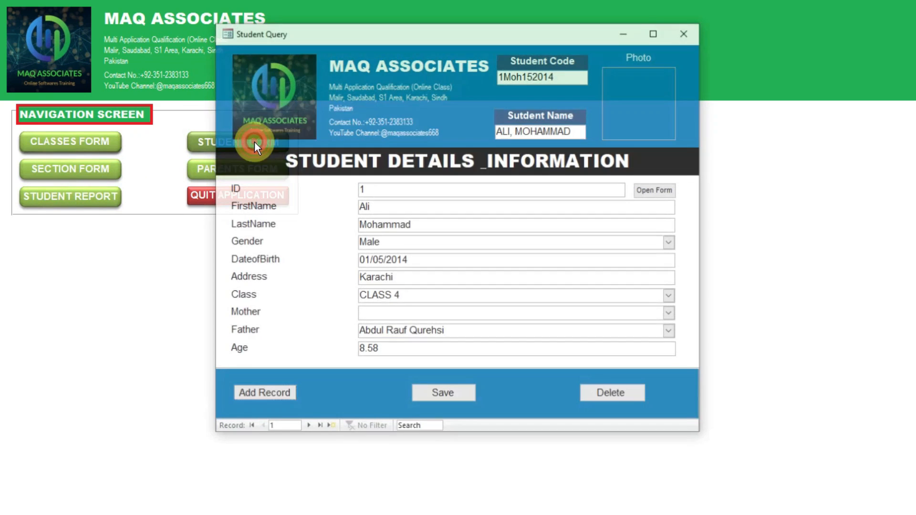
left_click_drag(454, 28, 433, 10)
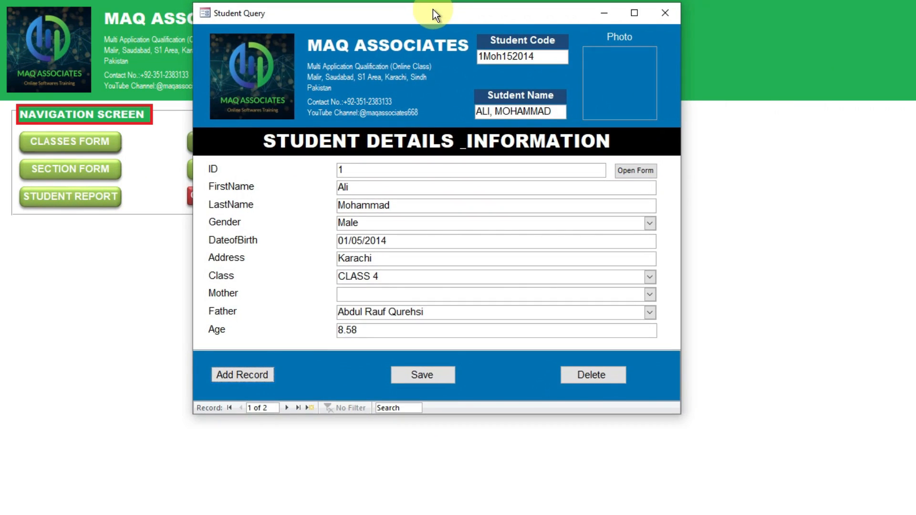
left_click(634, 13)
left_click(865, 16)
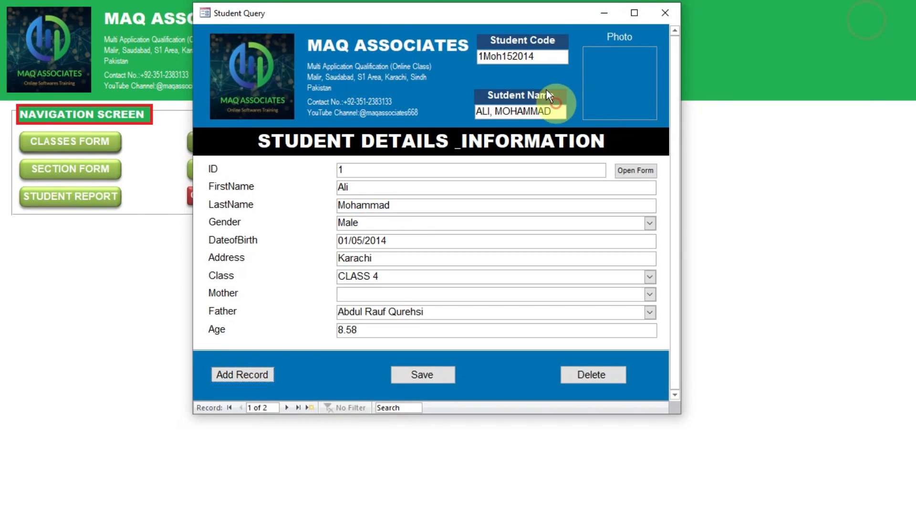
left_click_drag(434, 13, 482, 44)
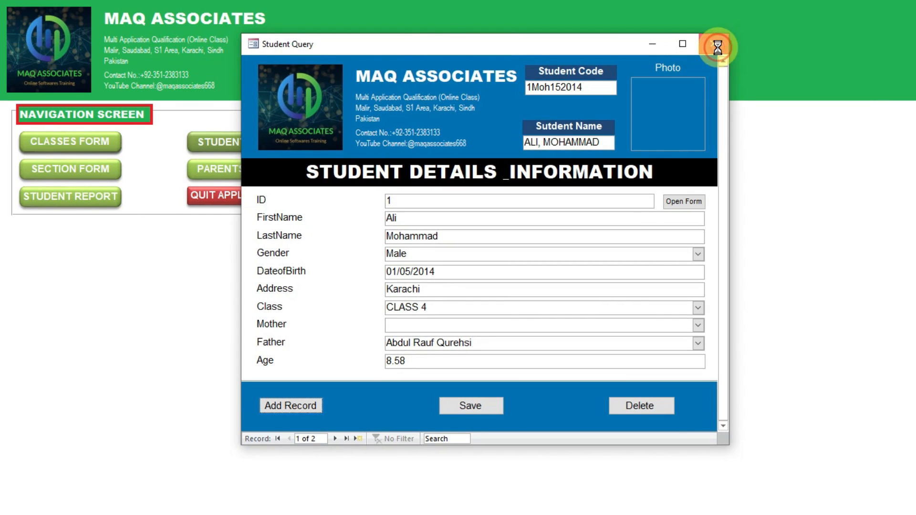
left_click(717, 47)
left_click(253, 176)
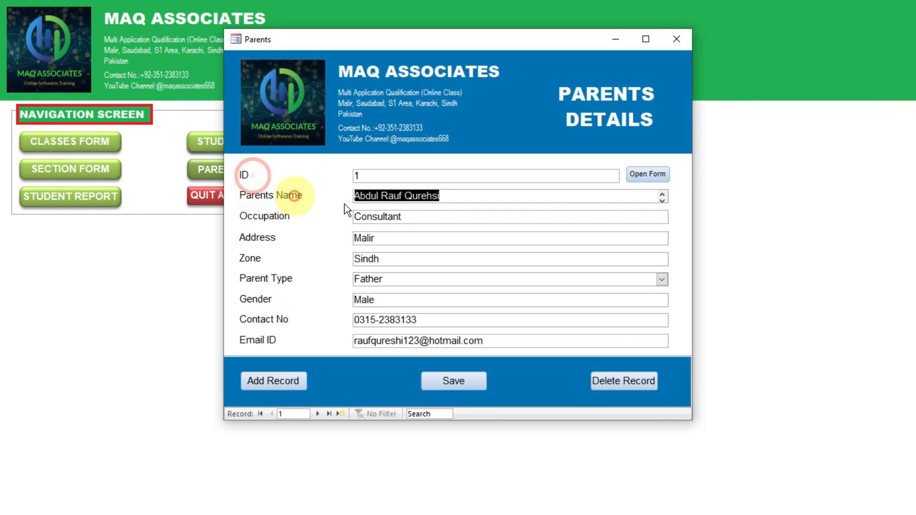
left_click(645, 40)
left_click(868, 9)
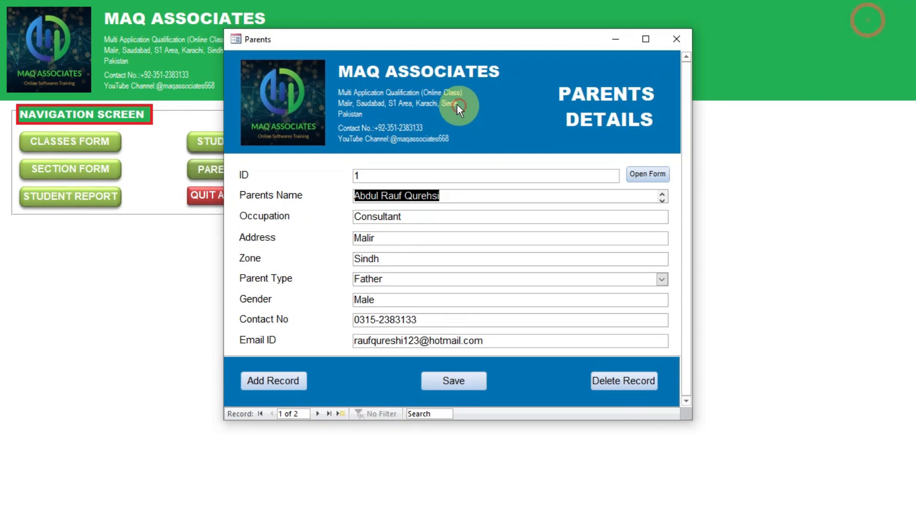
left_click_drag(426, 40, 465, 62)
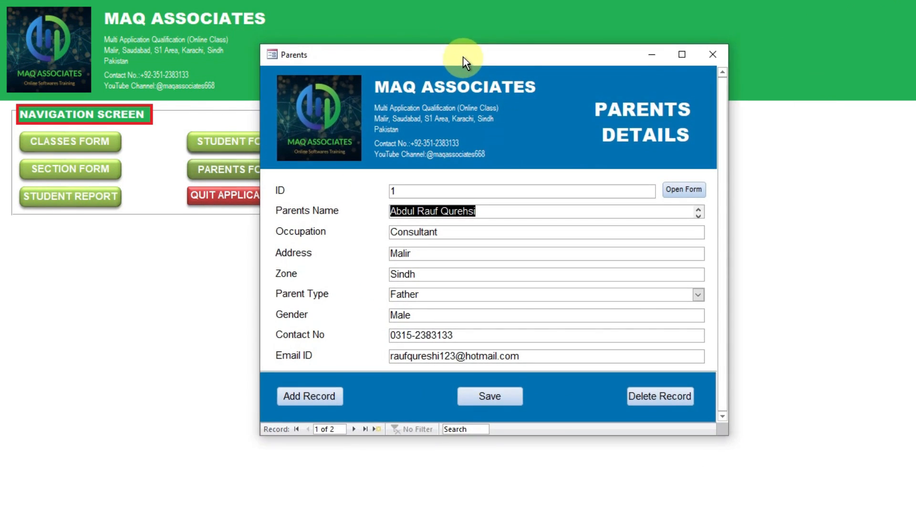
left_click(715, 53)
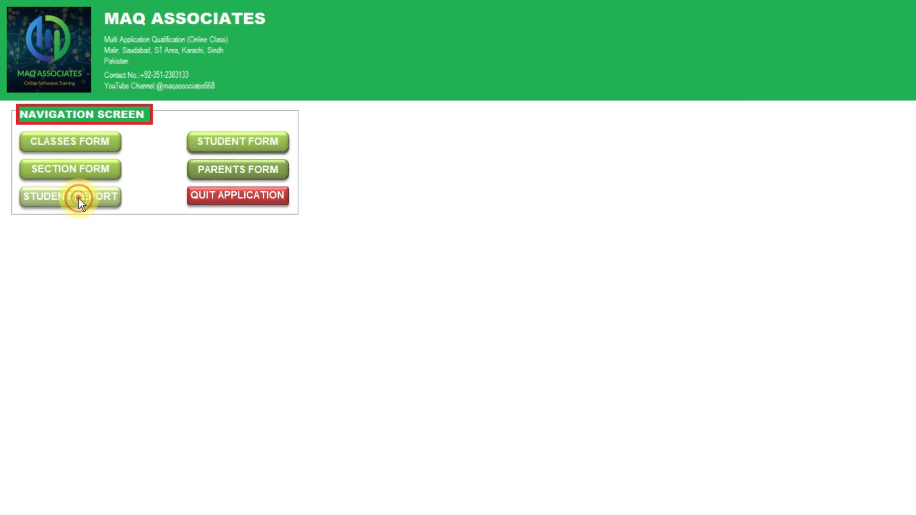
Step: Open the Student Report, view its print preview, cancel printing and close it
left_click(79, 198)
left_click_drag(553, 117, 427, 1)
left_click(289, 180)
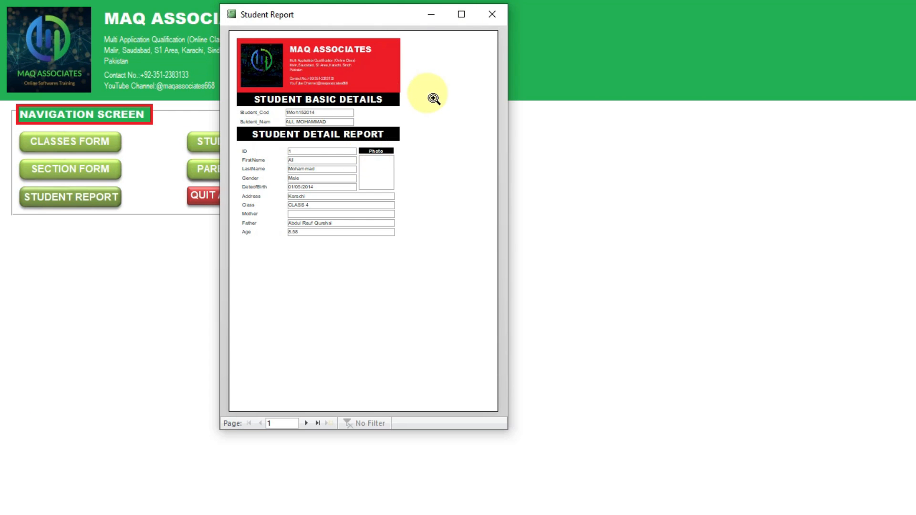
left_click(428, 93)
left_click(510, 205)
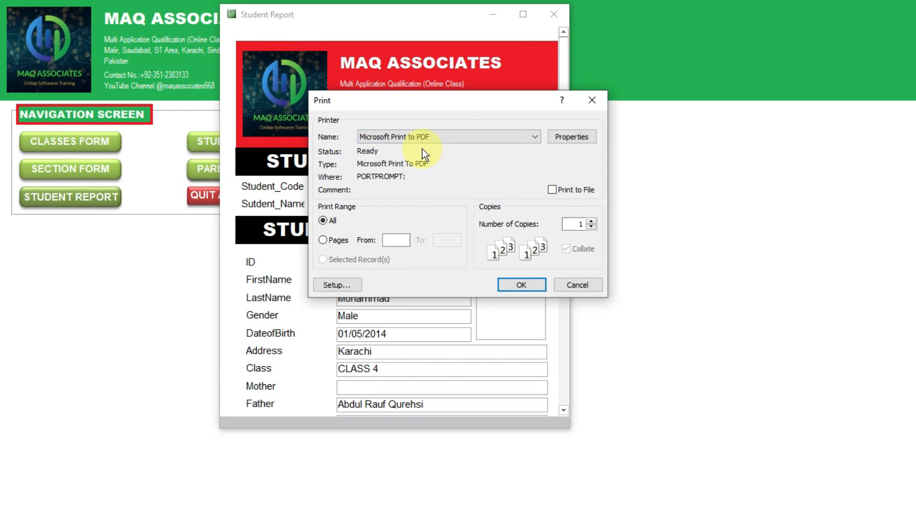
key("Escape")
left_click(553, 15)
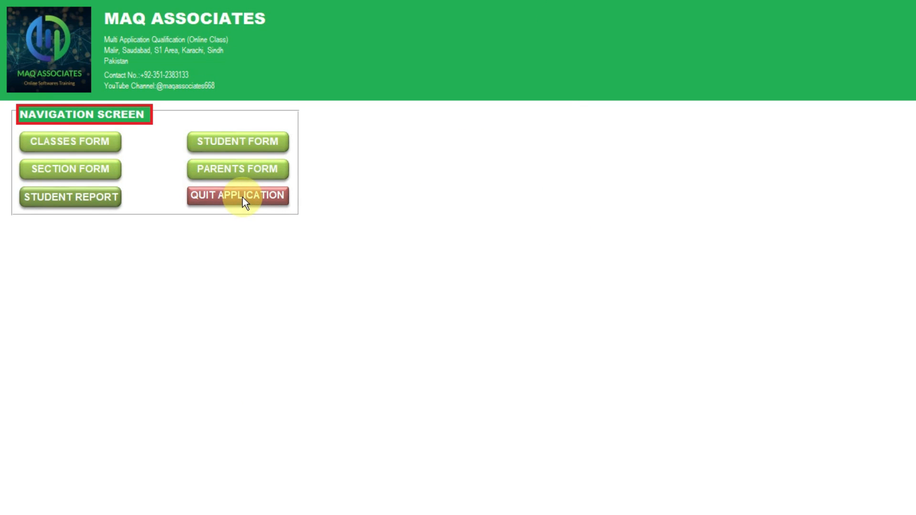
left_click(242, 198)
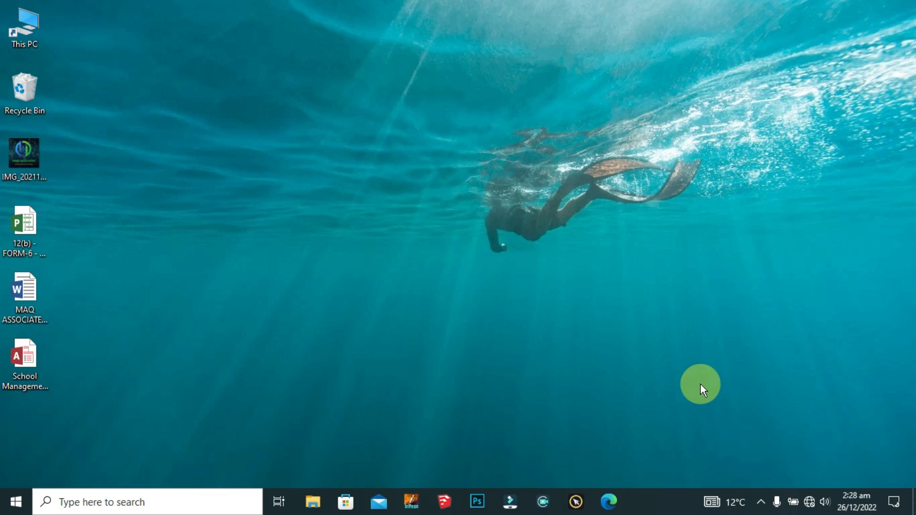
double_click(17, 355)
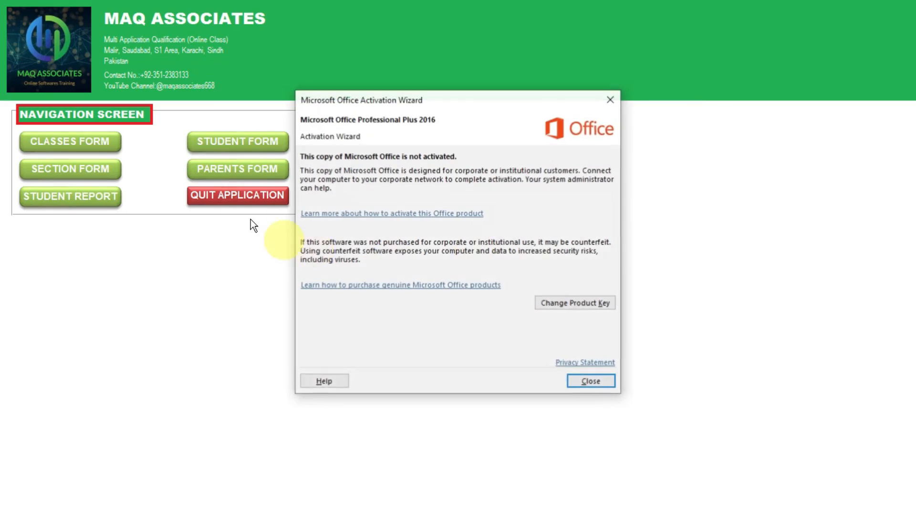
left_click(599, 372)
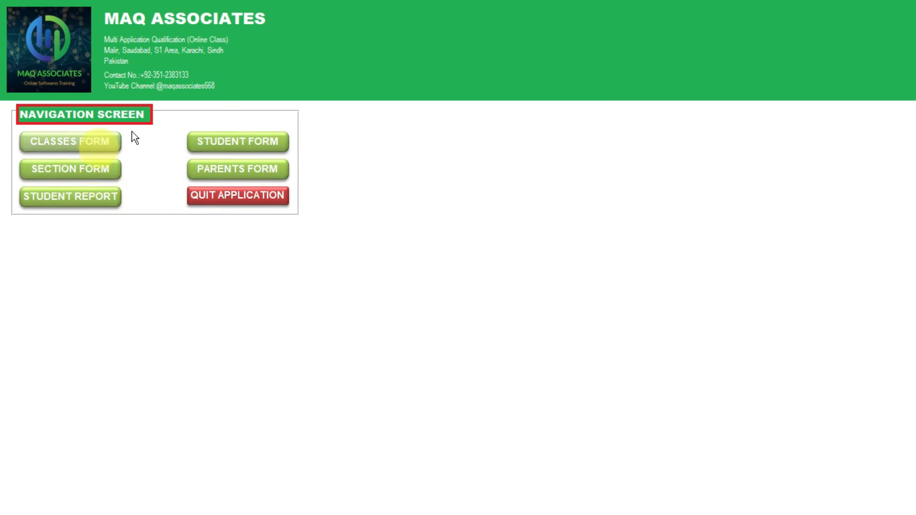